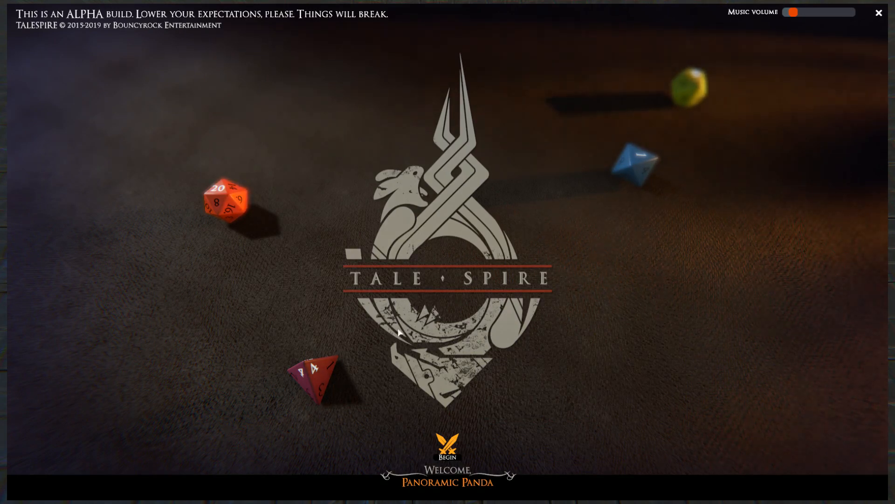
- Create a campaign named "Waterdeep Dragon Heist" and start playing it
click(446, 450)
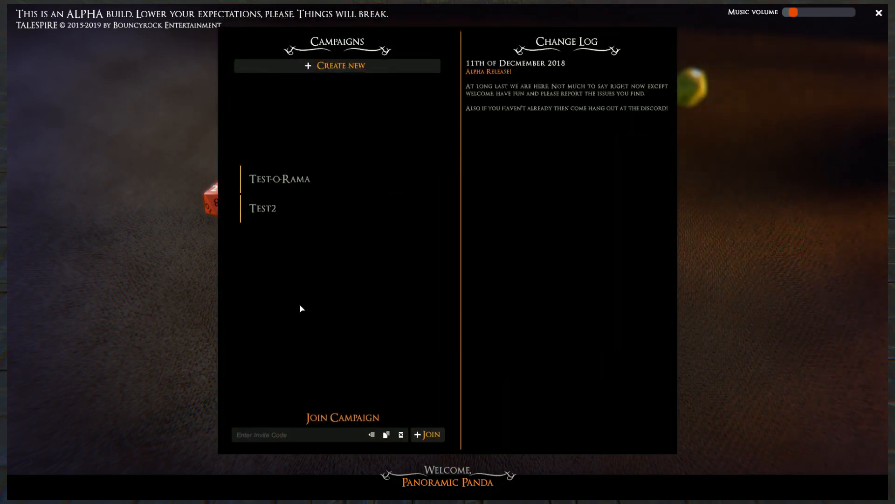
click(322, 67)
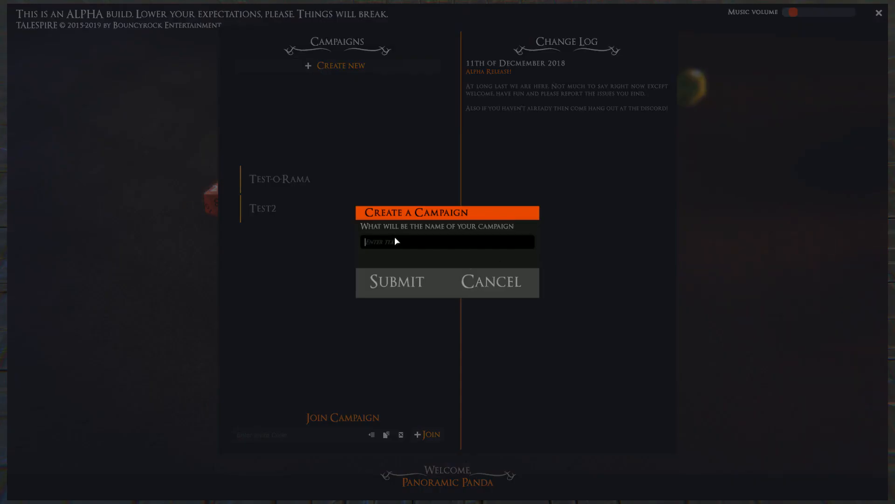
text(Waterdeep Dragon Heist)
click(388, 290)
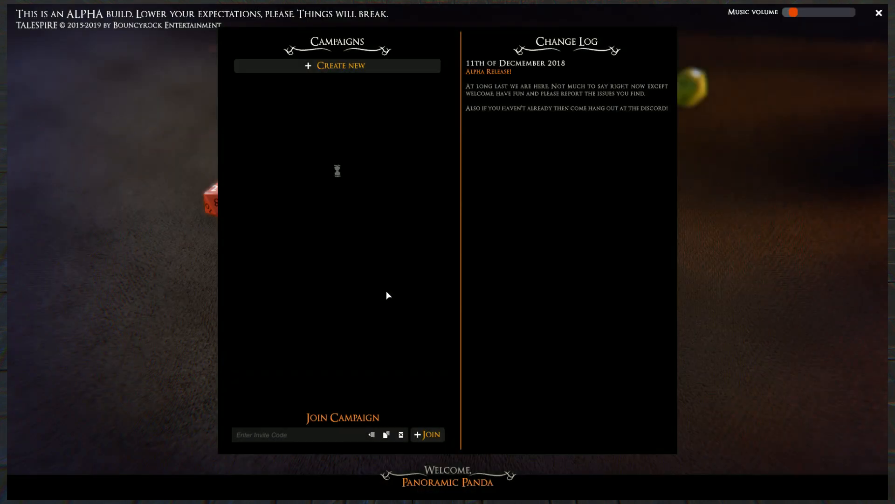
click(334, 157)
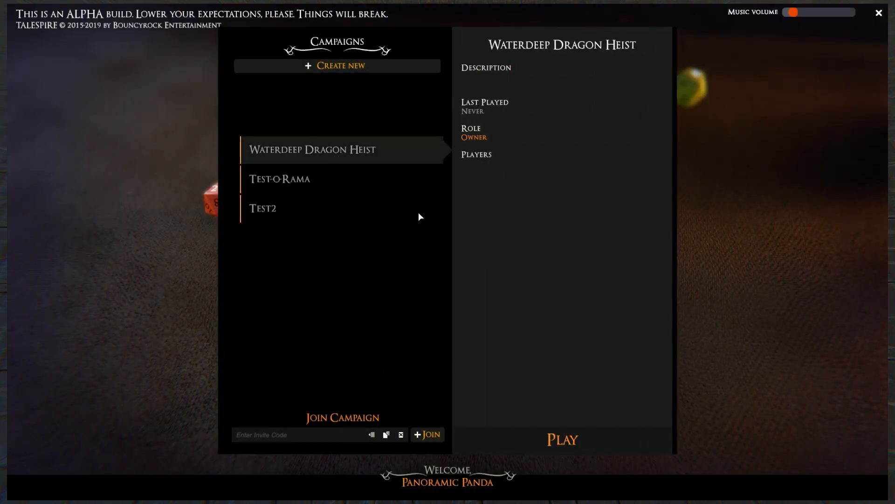
click(555, 433)
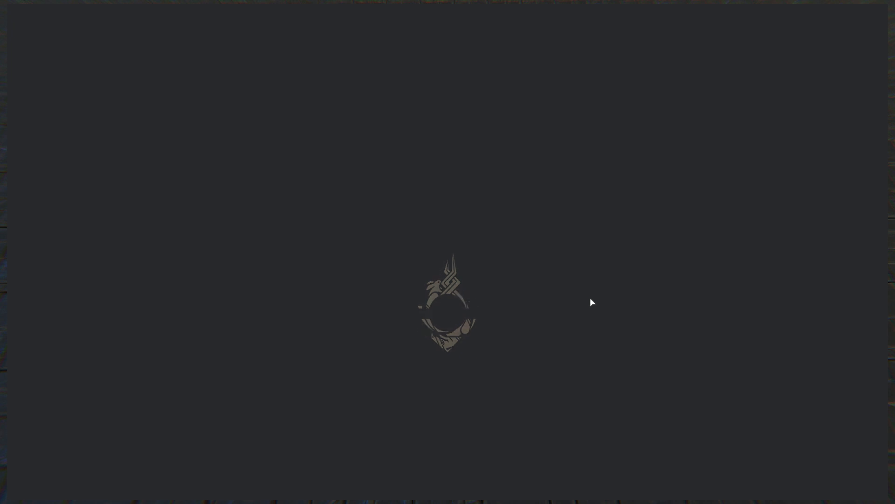
- Rename the current board to "Yawning Portal"
key(w)
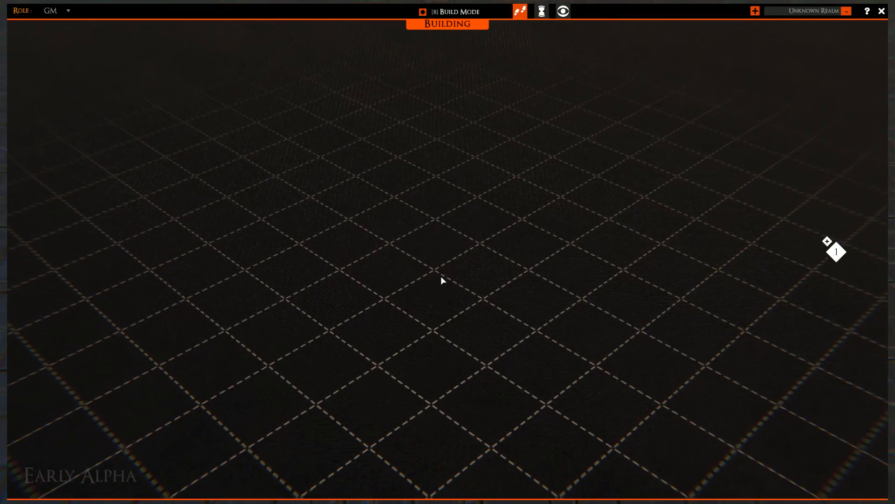
key(d)
key(s)
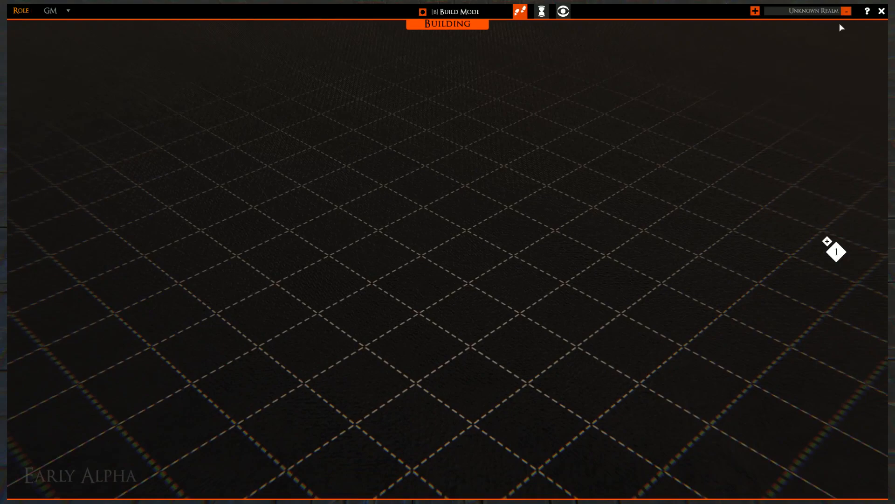
click(820, 11)
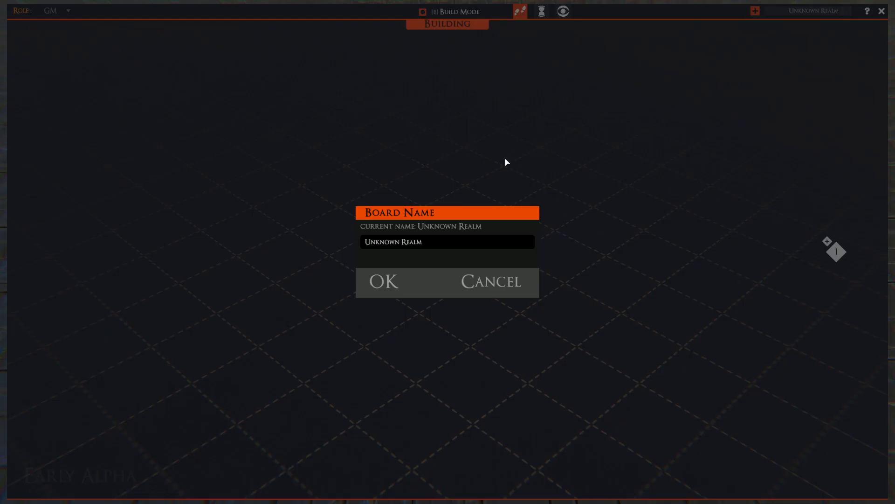
click(436, 242)
text(Yawning Portal)
click(369, 294)
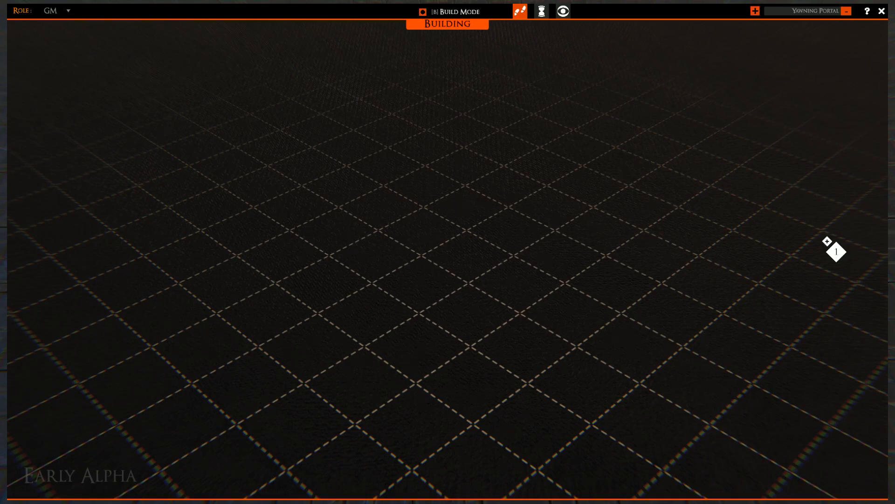
key(w)
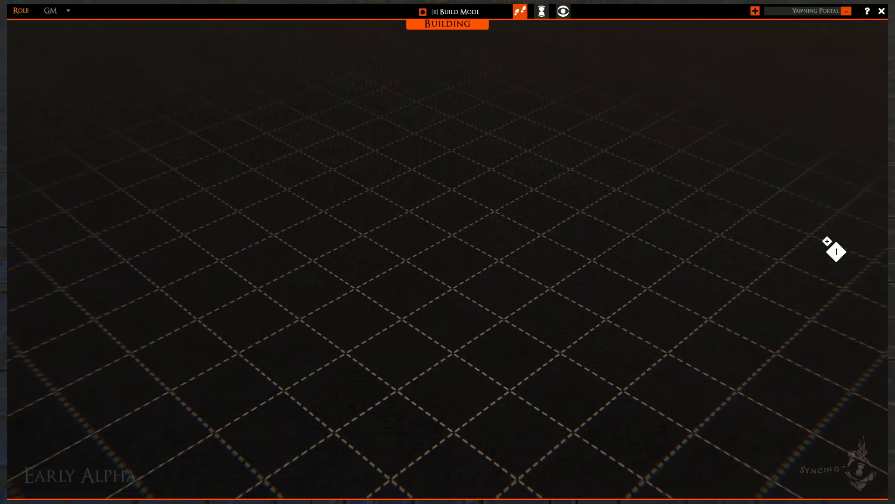
scroll(508, 340, down, 3)
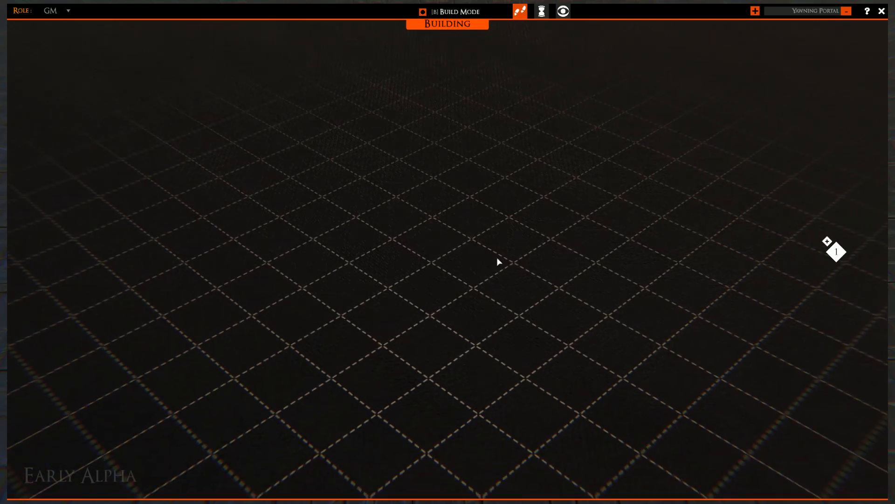
key(b)
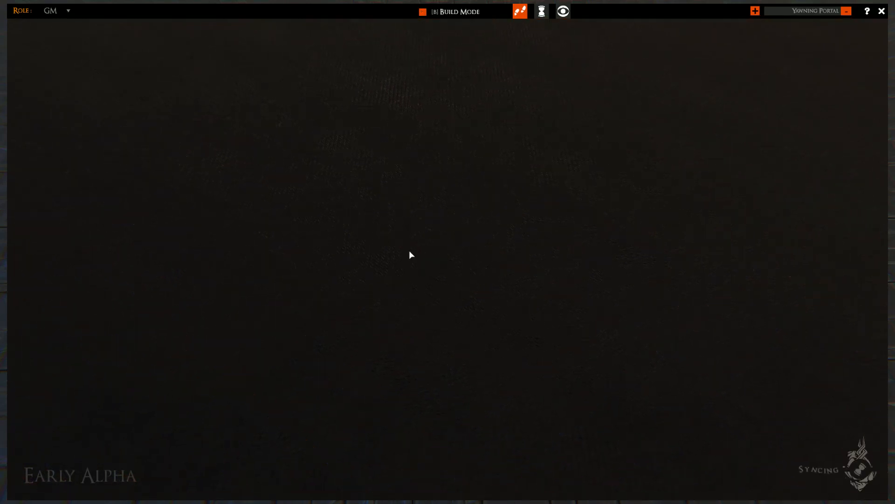
key(b)
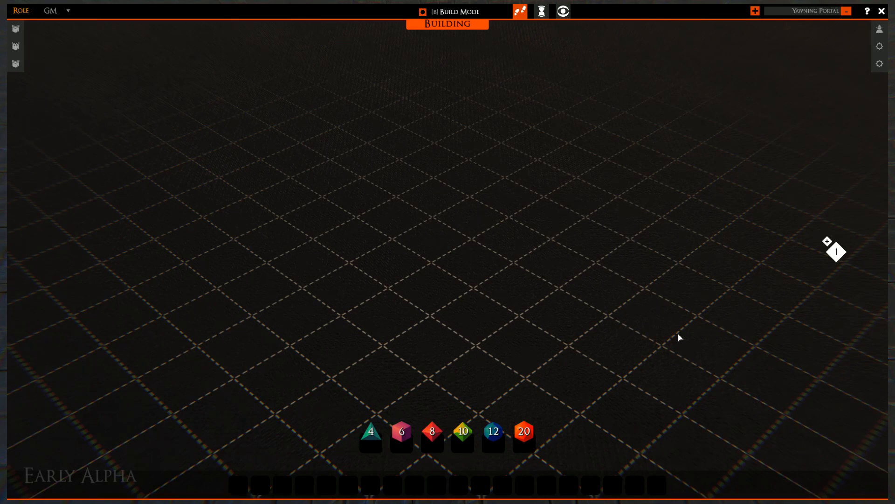
drag(518, 329, 464, 311)
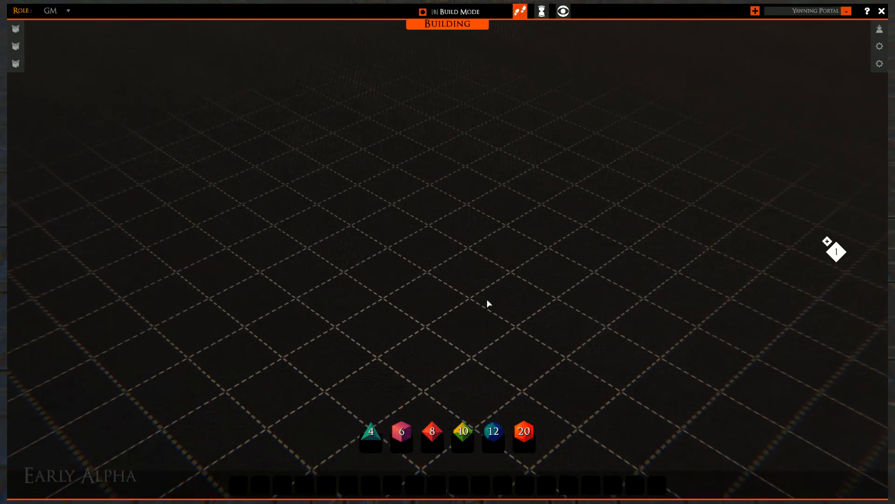
drag(547, 285, 577, 297)
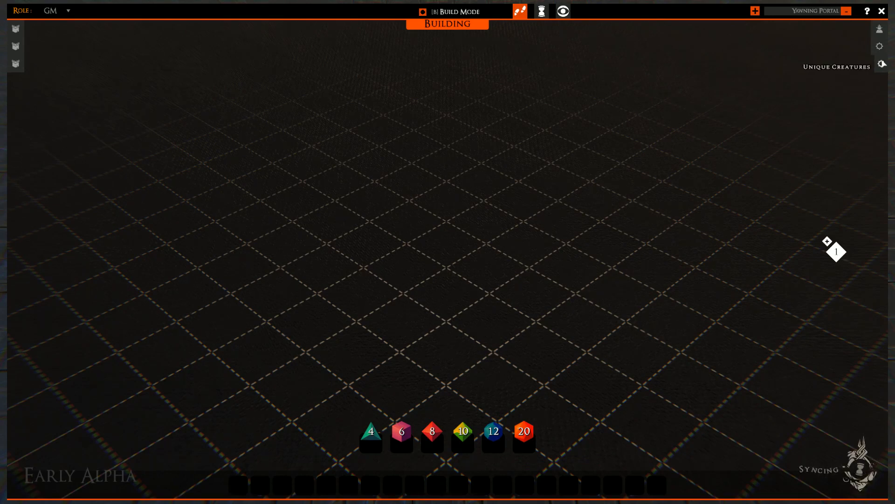
- Show the tiles in the building assets library and expand the TavernSet category
click(882, 64)
click(879, 47)
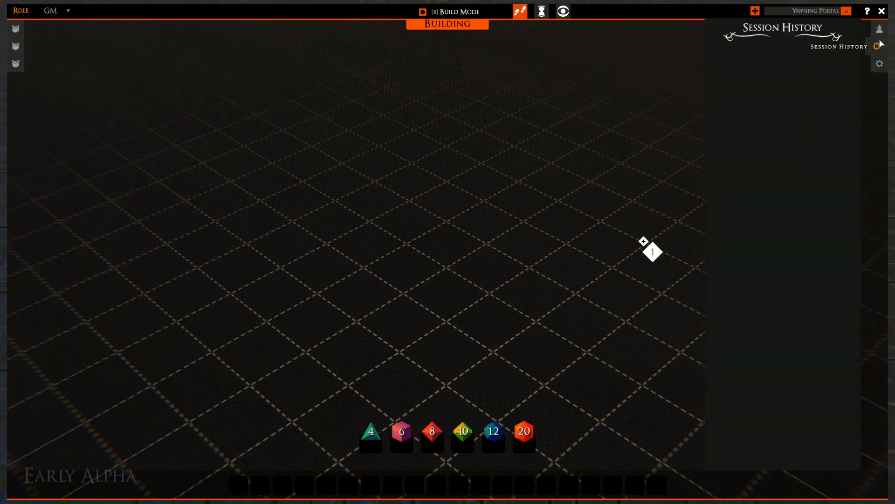
click(879, 45)
click(880, 30)
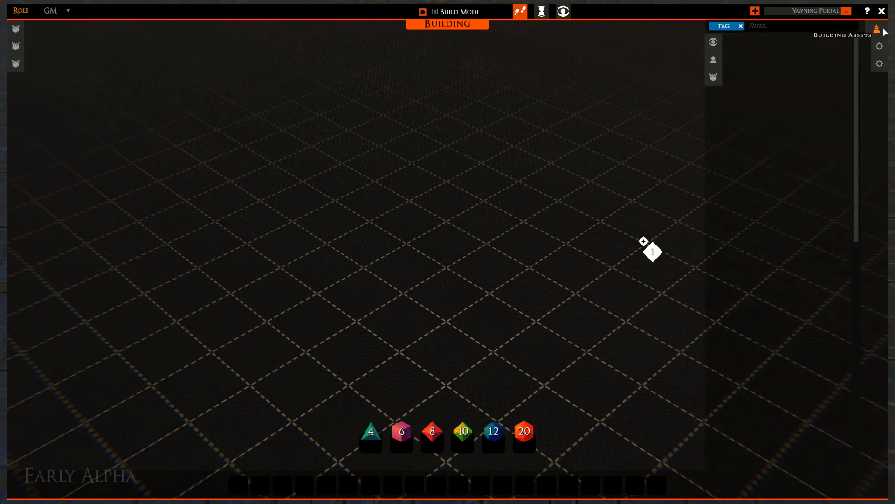
click(712, 76)
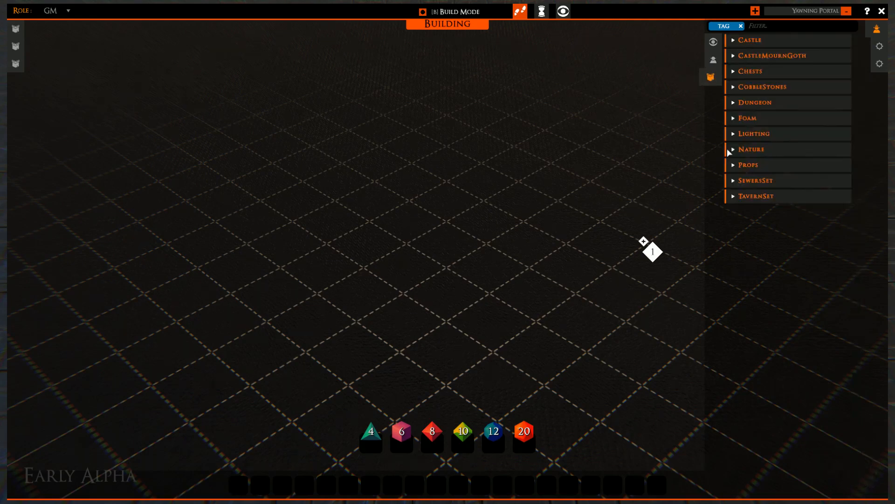
click(730, 196)
scroll(760, 291, down, 2)
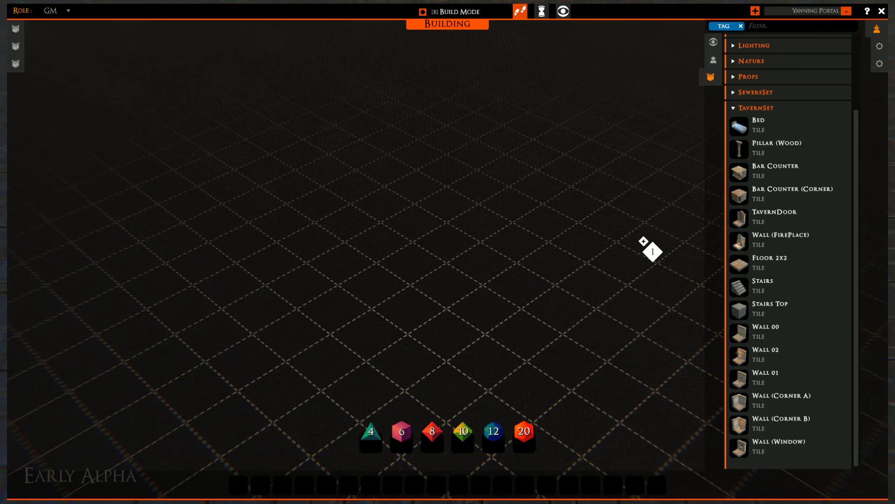
- Lay two perpendicular strips of TavernSet Floor 2x2 tiles on the grid, forming an L-shaped floor
click(745, 270)
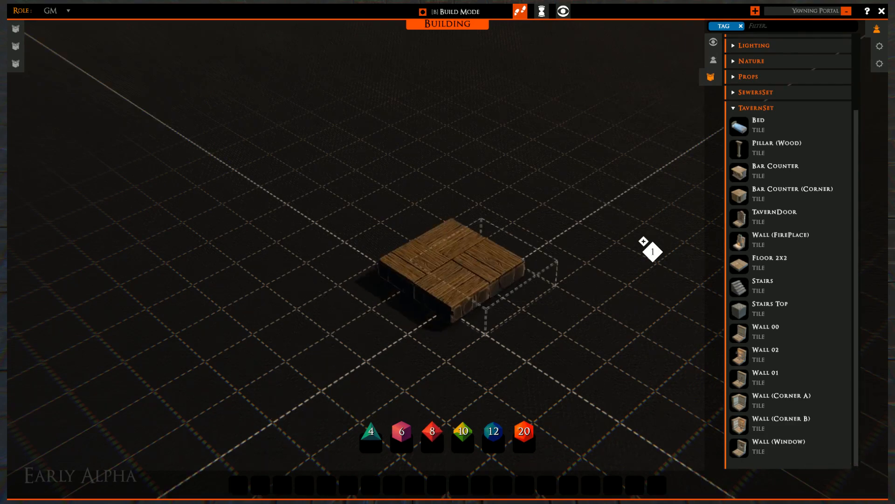
right_drag(461, 268, 461, 181)
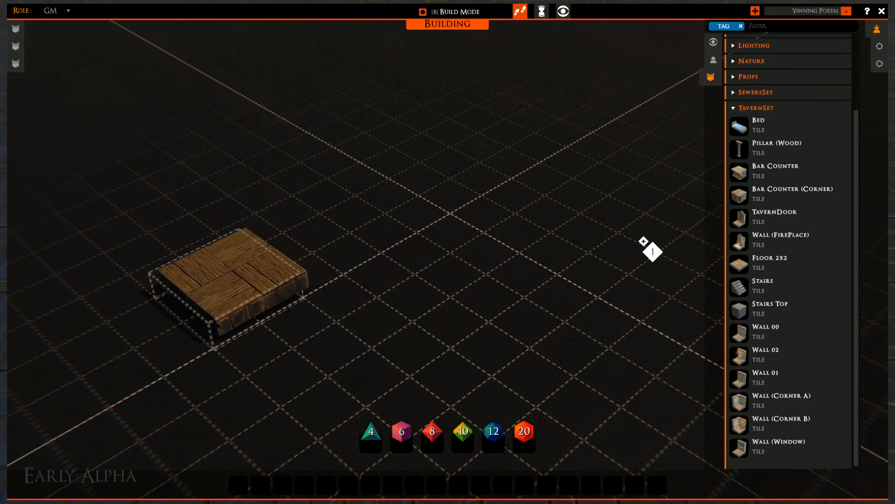
drag(229, 281, 568, 97)
scroll(446, 264, down, 3)
key(d)
key(s)
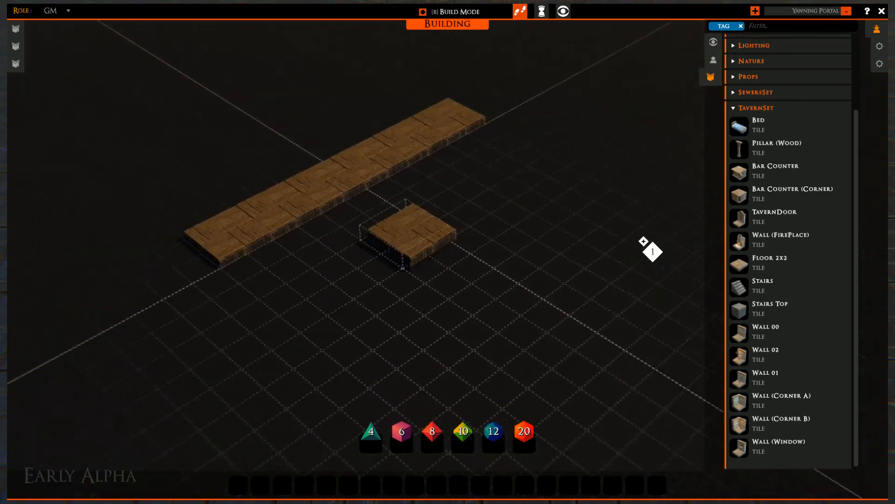
right_drag(434, 262, 380, 264)
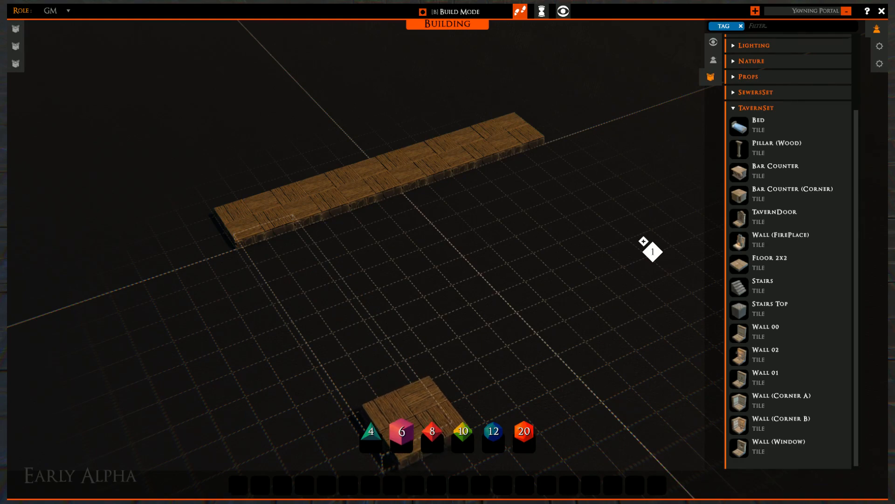
drag(407, 425, 381, 379)
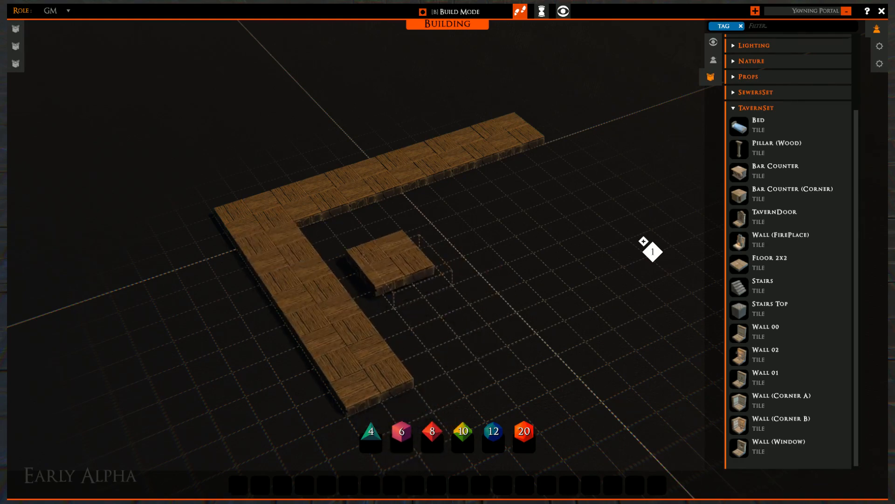
- Fill the area enclosed by the L-shaped floor with Floor 2x2 tiles to complete a rectangular floor
right_drag(419, 273, 322, 201)
middle_drag(322, 201, 330, 230)
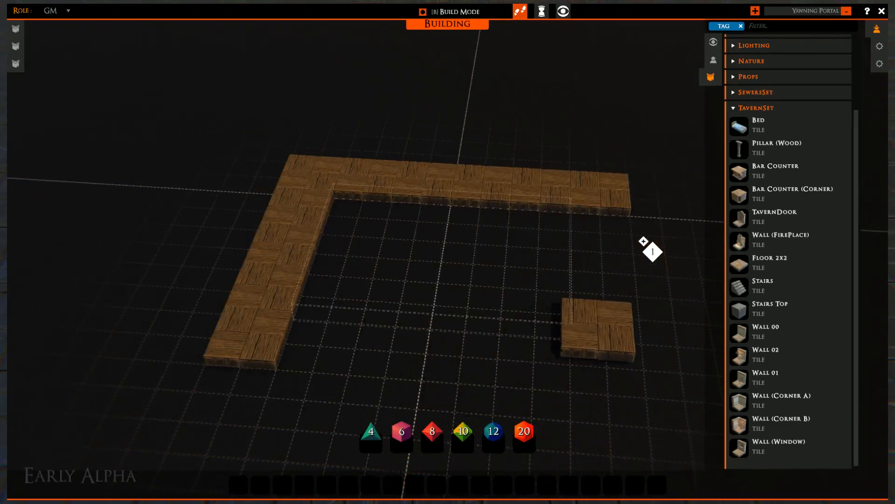
drag(599, 328, 619, 364)
right_drag(448, 307, 487, 321)
right_drag(480, 287, 412, 268)
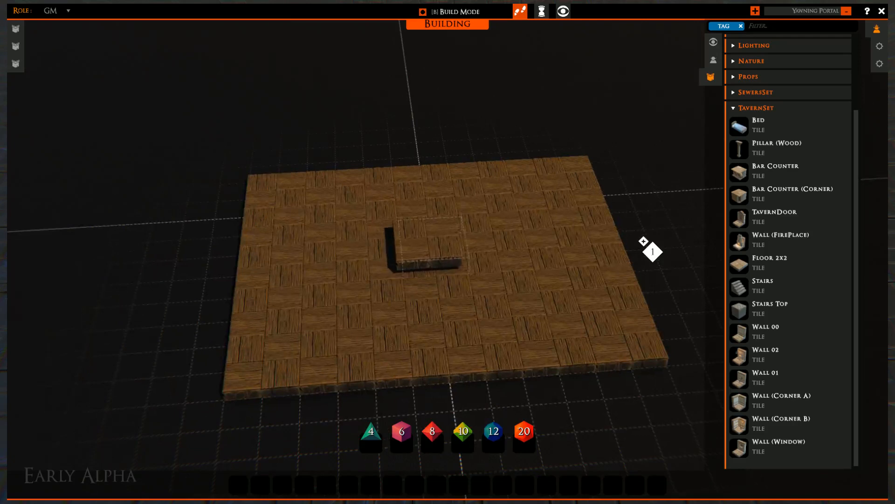
- Delete individual floor tiles from the middle of the rectangular floor to open a large hole
right_click(427, 262)
drag(428, 263, 511, 258)
right_click(510, 257)
drag(344, 262, 348, 256)
right_click(349, 256)
drag(400, 227, 484, 253)
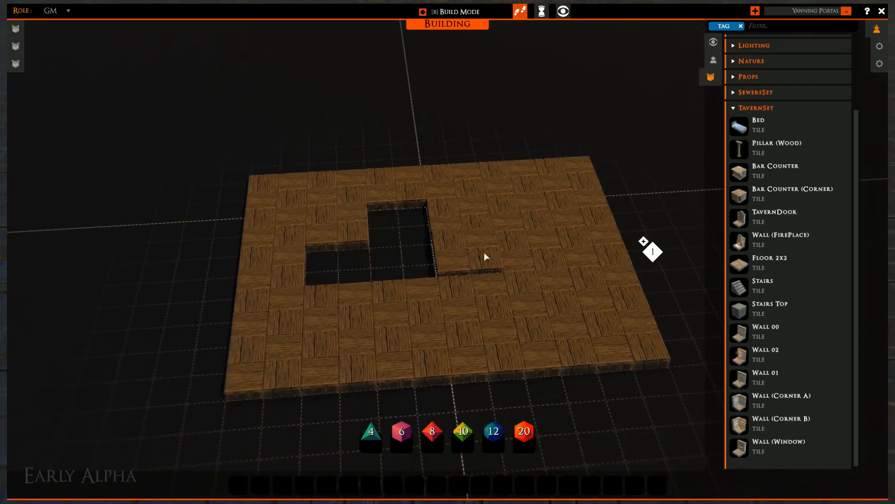
right_click(484, 254)
click(413, 305)
right_click(414, 306)
right_drag(454, 386, 361, 311)
middle_drag(361, 311, 692, 228)
click(467, 246)
right_click(466, 246)
click(320, 243)
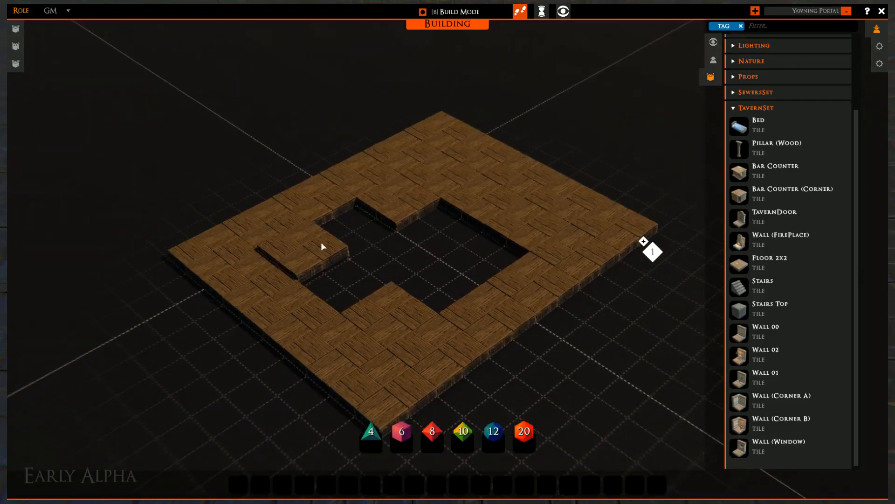
right_click(321, 242)
click(378, 303)
right_click(378, 303)
click(405, 208)
right_click(405, 208)
click(474, 194)
right_click(475, 194)
click(449, 181)
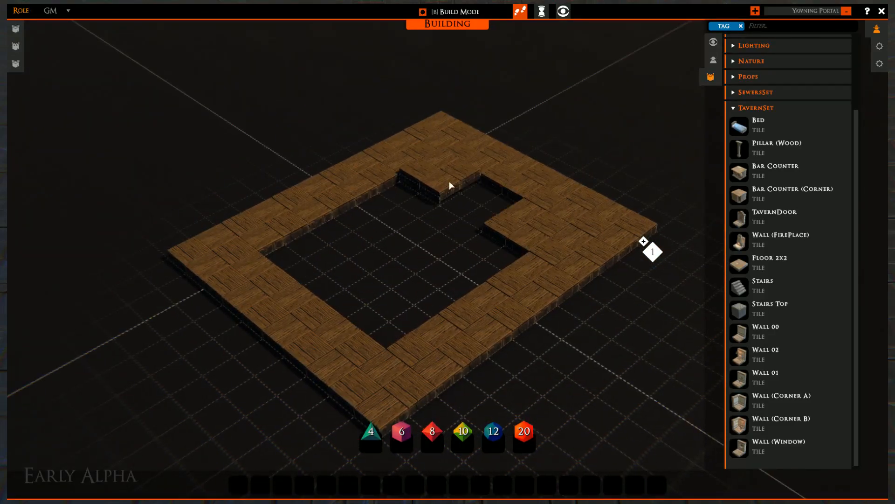
right_click(449, 185)
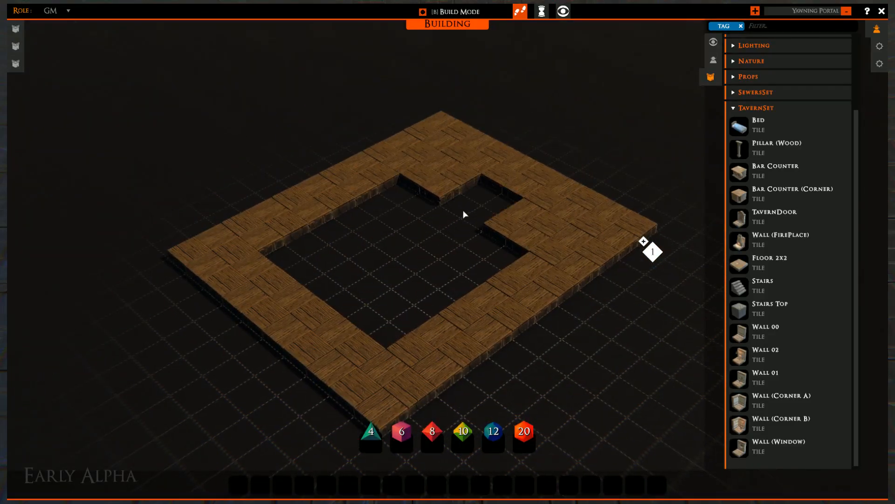
- Refill the hole in the middle of the floor with Floor 2x2 tiles, first one by one and the rest as a block
click(741, 266)
click(484, 249)
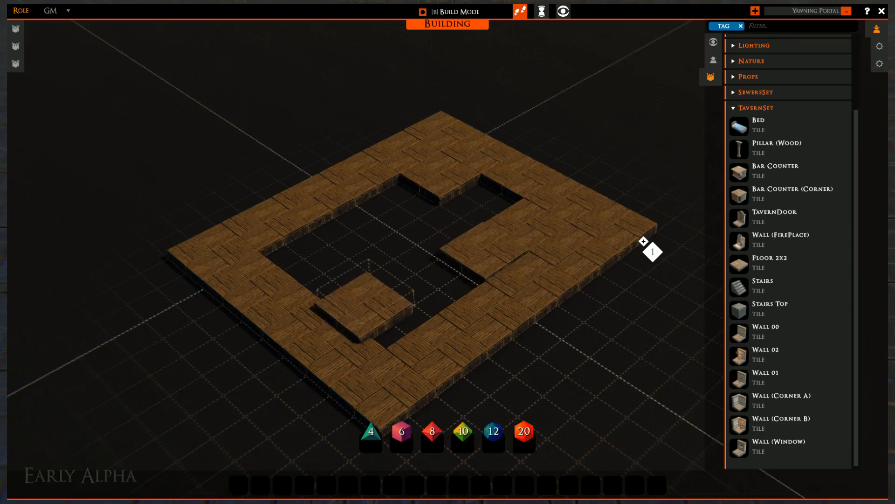
click(396, 311)
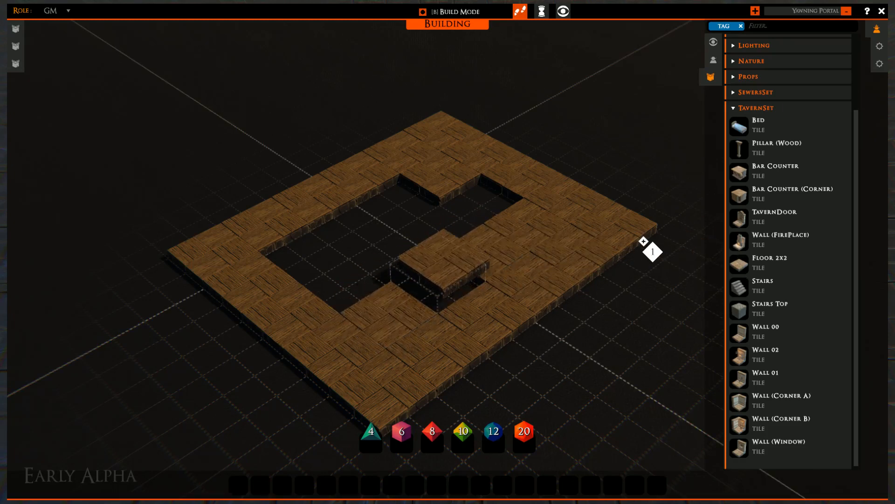
click(440, 277)
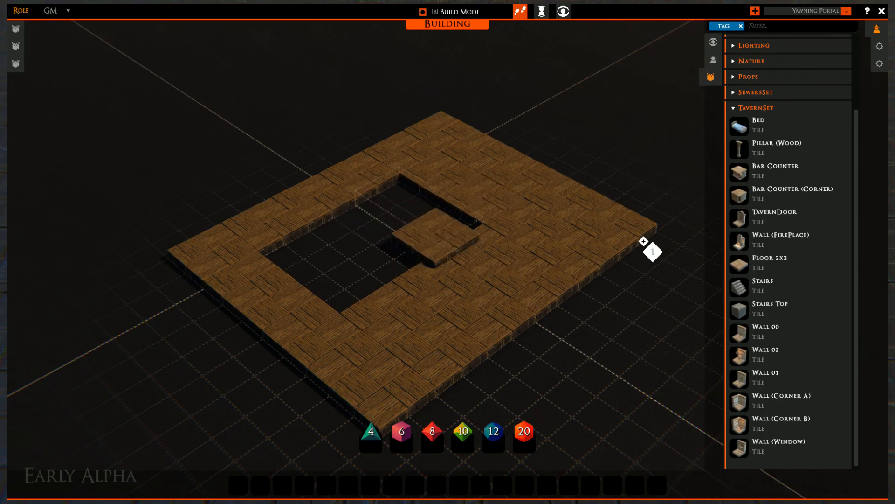
drag(334, 292, 402, 201)
right_drag(413, 320, 336, 320)
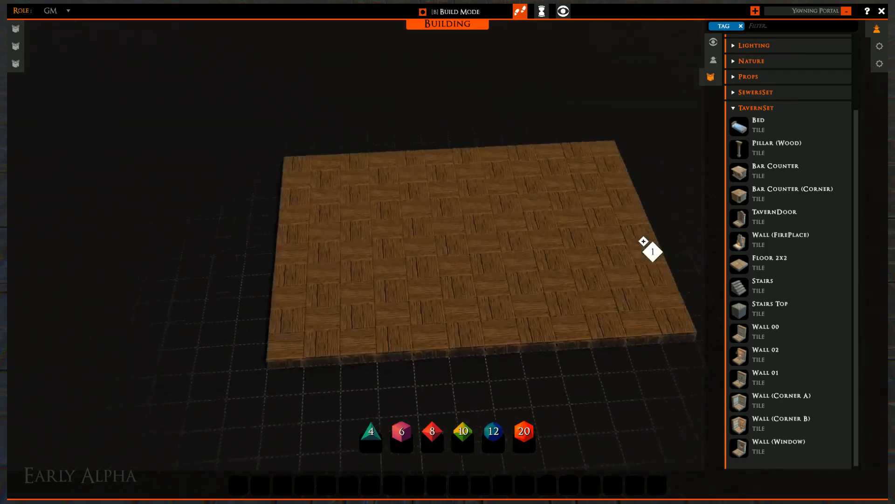
click(439, 256)
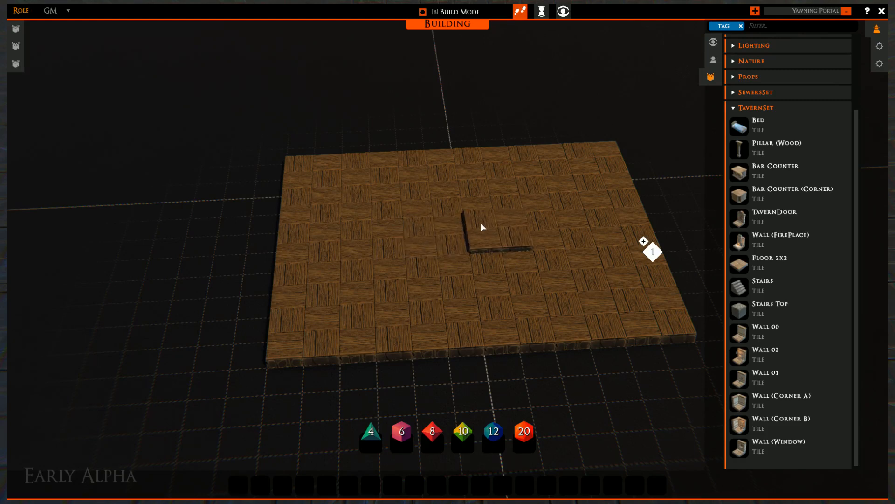
- Remove a single floor tile from the middle of the rectangular wooden floor
click(491, 273)
right_drag(491, 272, 461, 195)
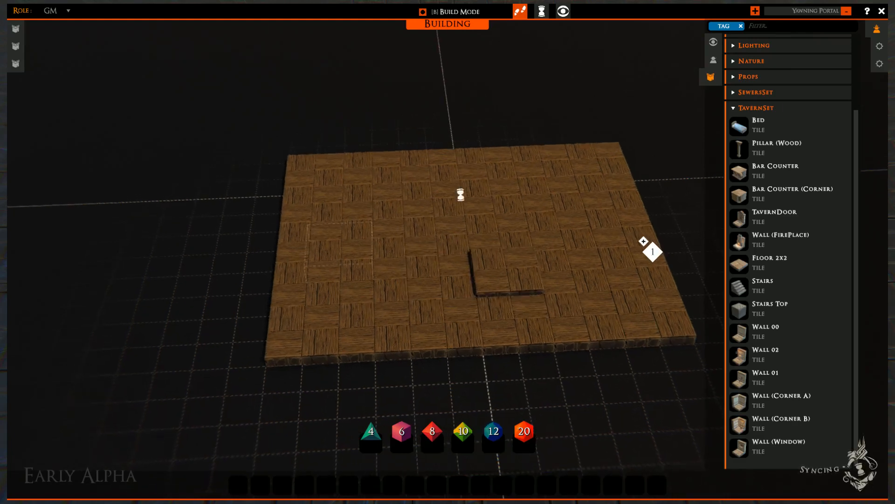
click(440, 235)
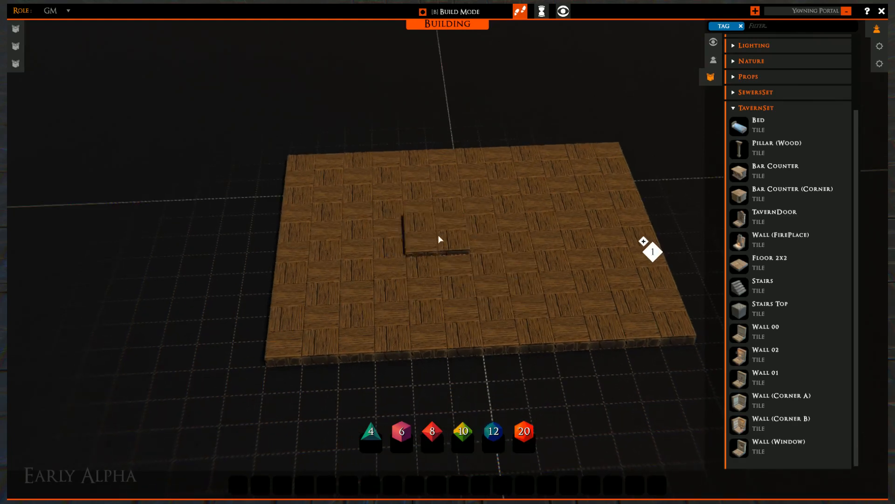
right_click(494, 369)
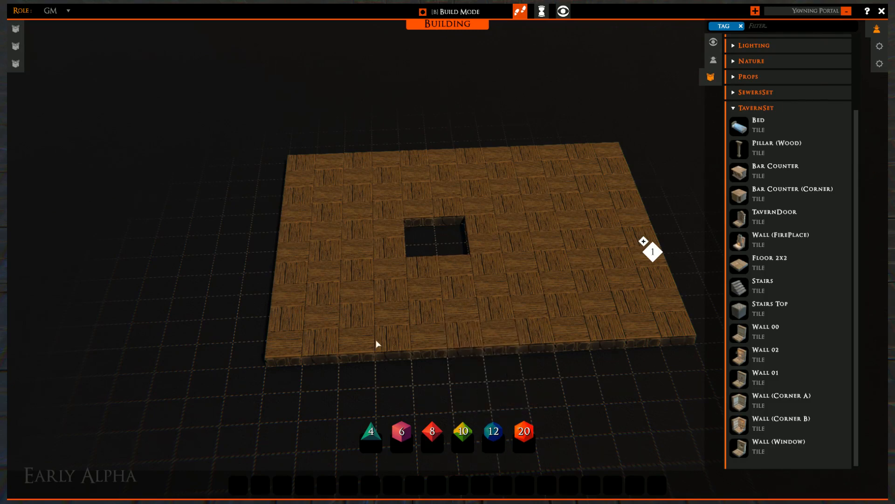
right_drag(376, 340, 347, 293)
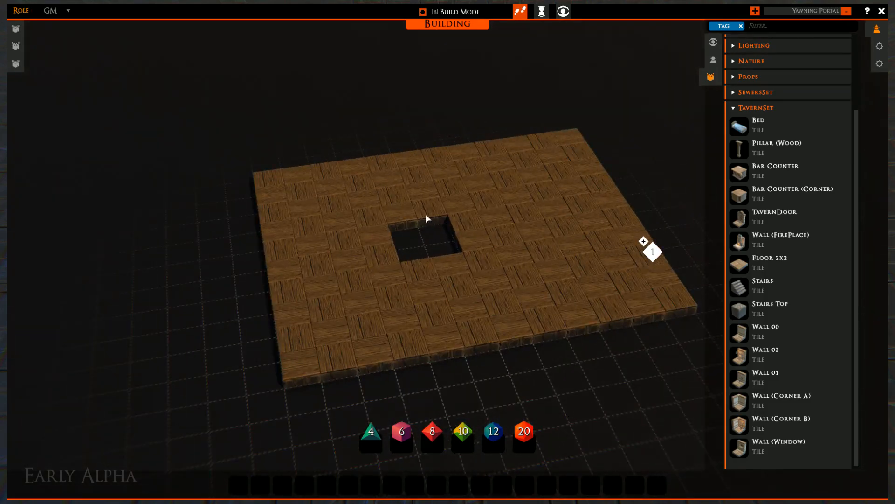
- Remove the eight tiles surrounding the gap one by one to open a square hole three tiles wide
click(471, 229)
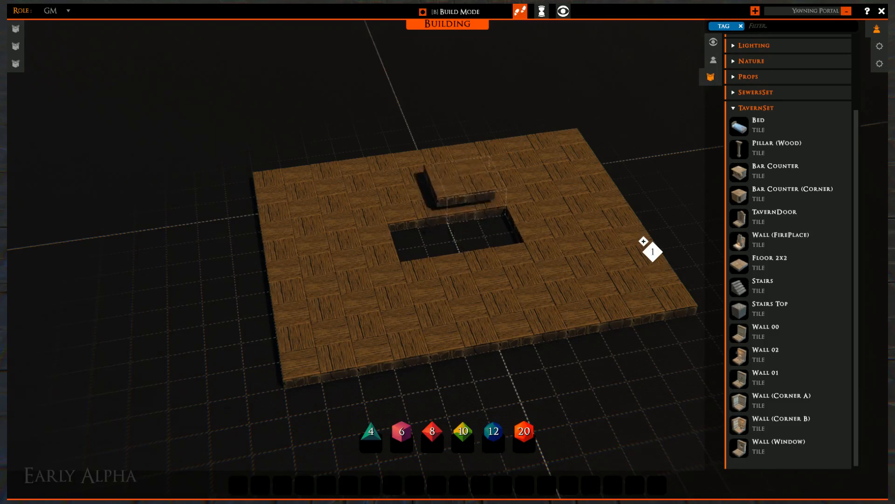
right_click(472, 192)
click(471, 199)
right_click(406, 205)
click(405, 205)
right_click(358, 214)
click(358, 215)
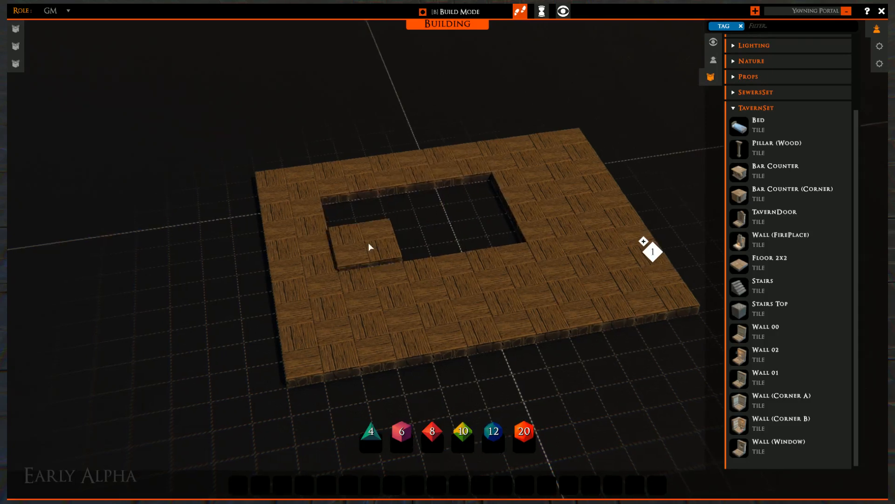
right_click(368, 247)
click(386, 282)
right_click(387, 282)
click(435, 277)
right_click(438, 276)
click(483, 273)
right_click(483, 274)
right_drag(370, 364, 289, 359)
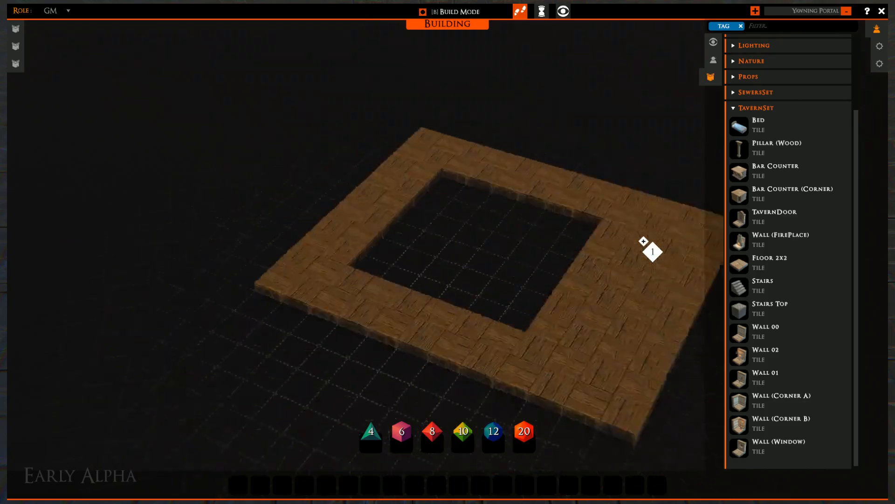
mouse_move(644, 241)
right_down()
mouse_move(681, 270)
mouse_move(583, 237)
mouse_move(510, 262)
right_up()
right_drag(393, 283, 559, 280)
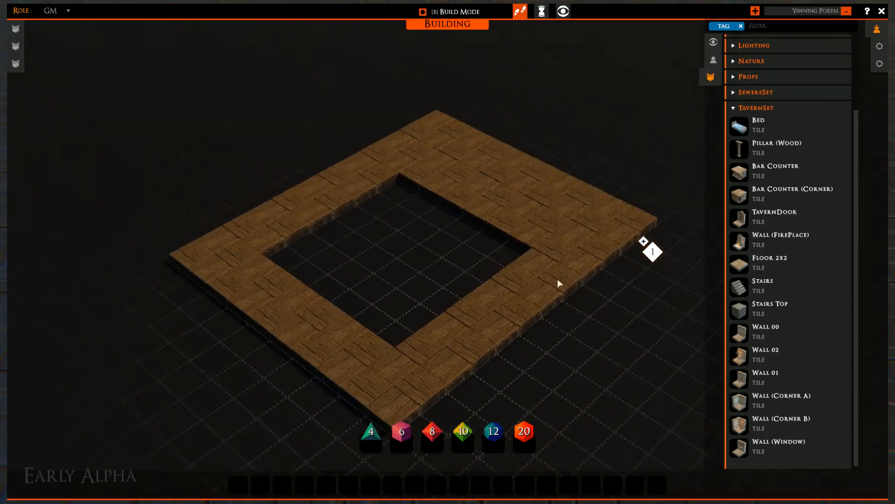
- Widen the floor by laying a one-tile-deep strip of Floor 2x2 tiles along its front edge
click(736, 269)
right_drag(566, 322, 424, 320)
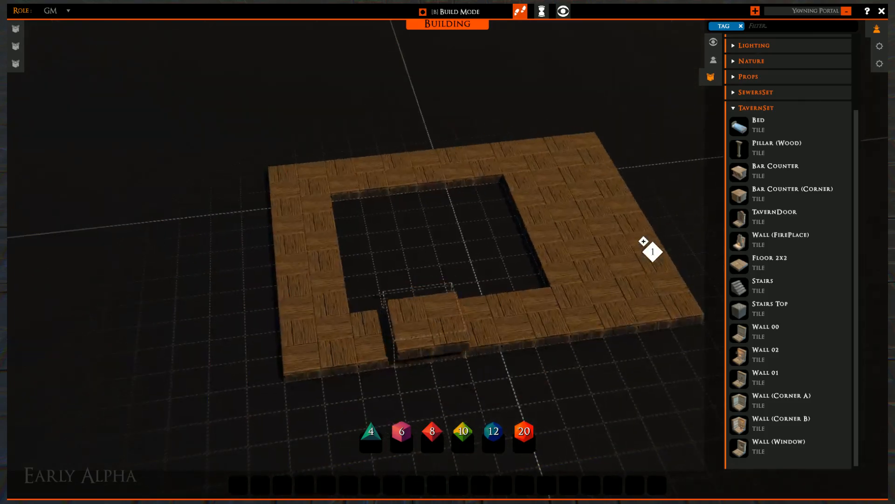
right_drag(424, 285, 447, 332)
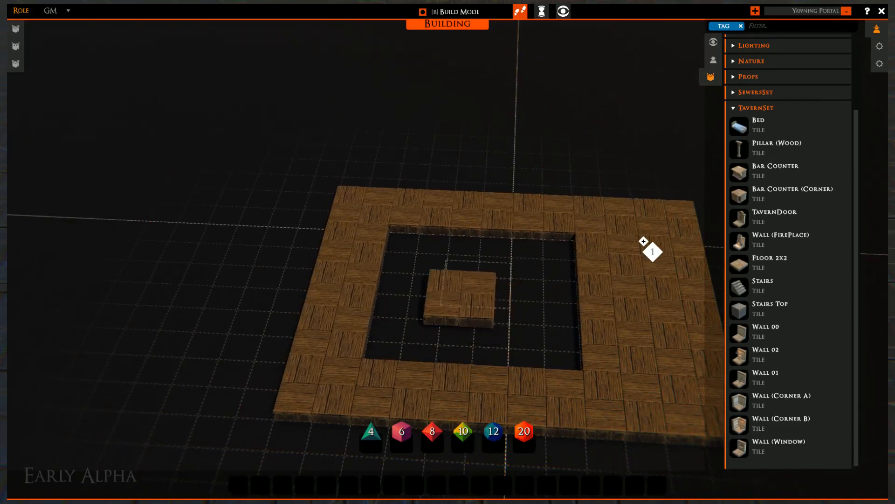
right_drag(499, 325, 470, 314)
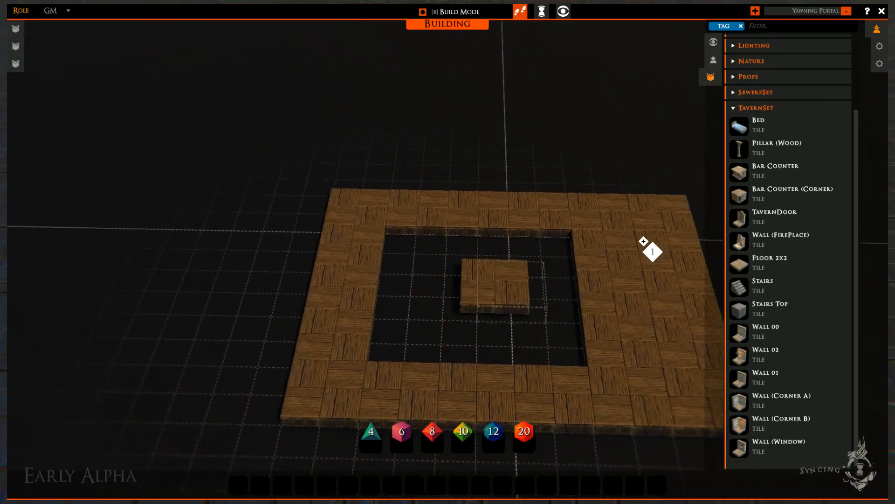
middle_drag(494, 284, 458, 201)
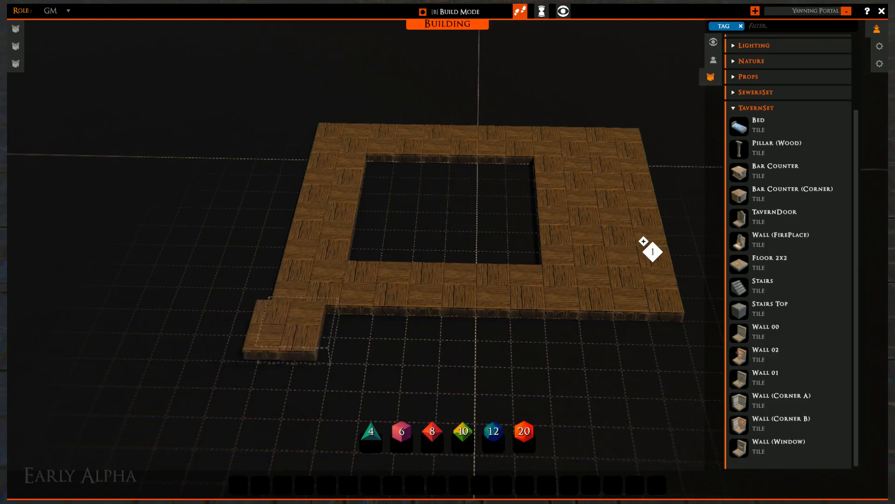
drag(293, 328, 660, 341)
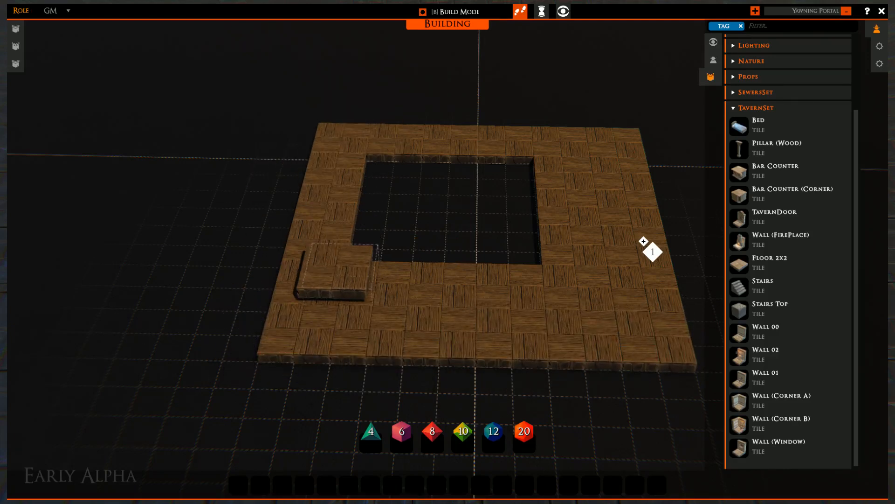
right_click(331, 280)
- Lay another strip of Floor 2x2 tiles along the back edge, opposite the strip just added
right_drag(231, 367, 336, 367)
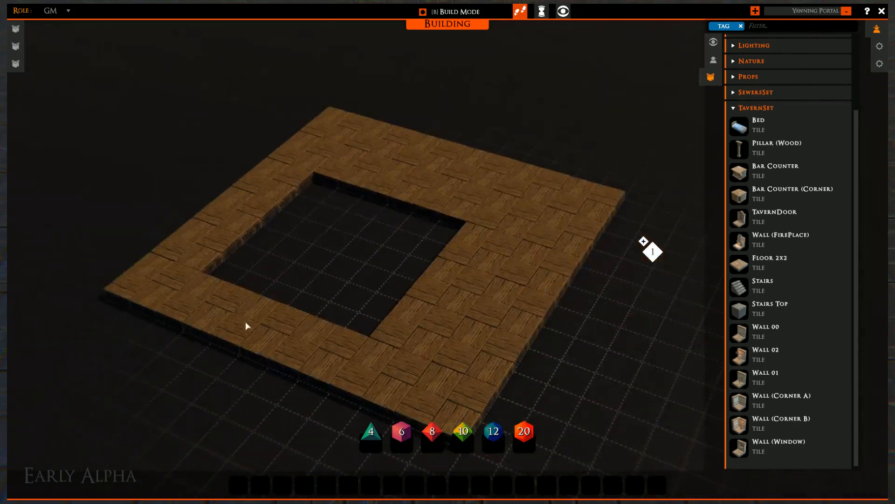
right_drag(246, 324, 433, 340)
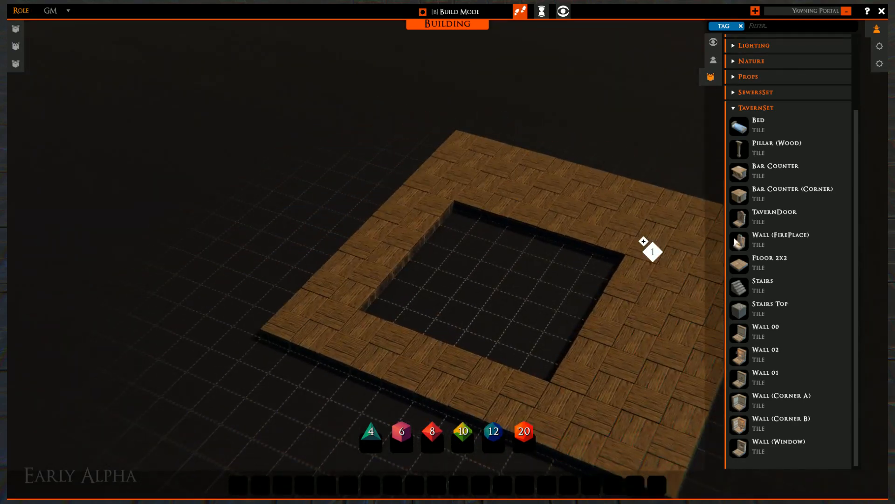
click(742, 262)
drag(418, 128, 252, 306)
right_click(390, 315)
right_drag(390, 314, 319, 300)
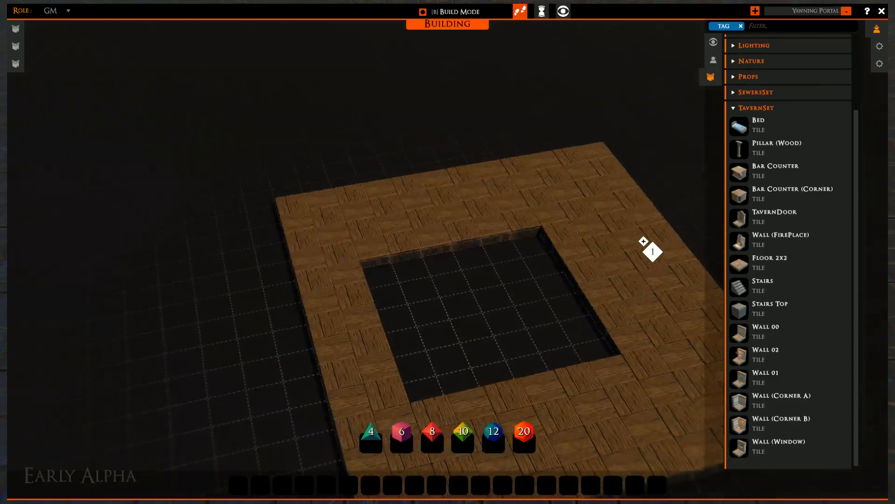
- Examine the floor and its square hole from several sides to compare the widths around the opening
middle_drag(399, 278, 396, 217)
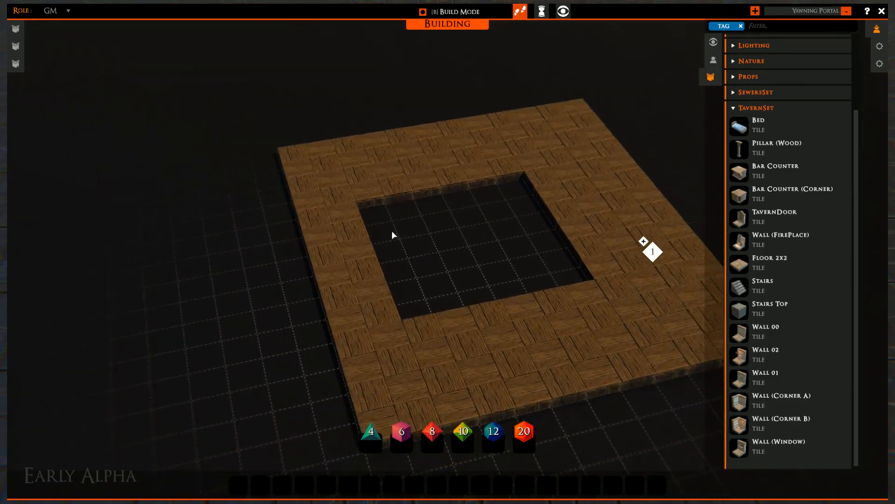
right_drag(424, 283, 315, 297)
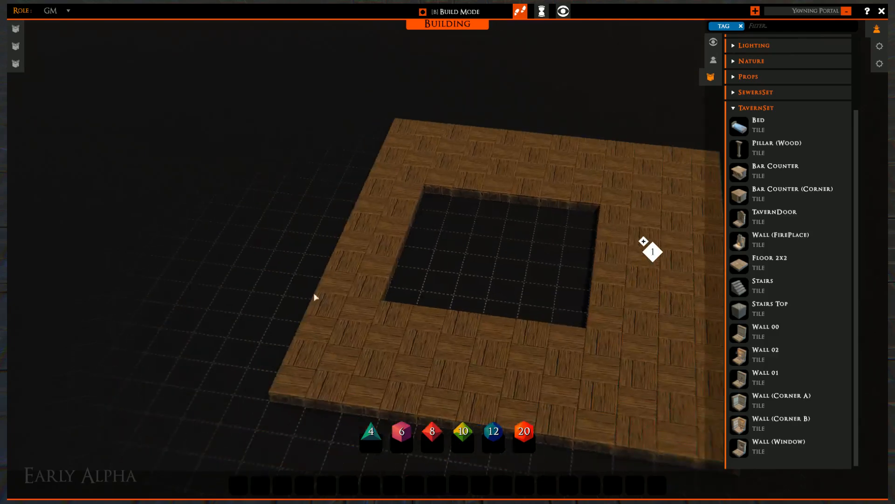
right_drag(502, 258, 554, 317)
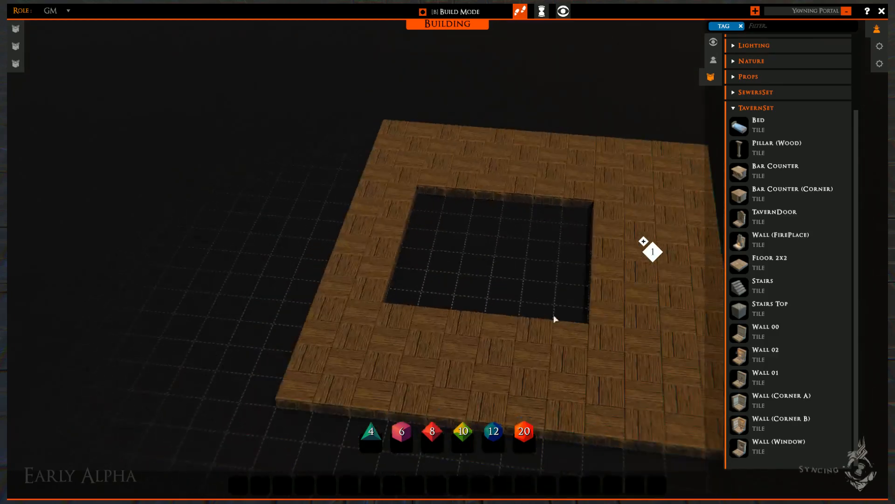
middle_drag(553, 318, 437, 383)
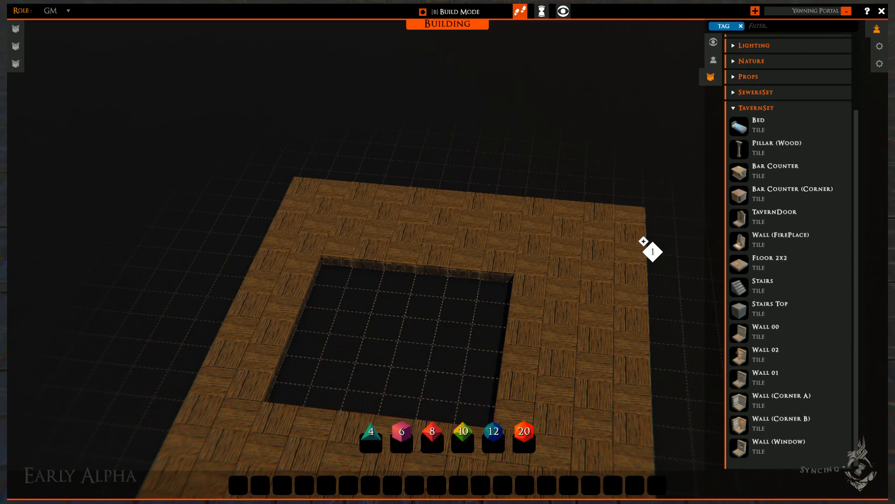
right_drag(416, 320, 326, 310)
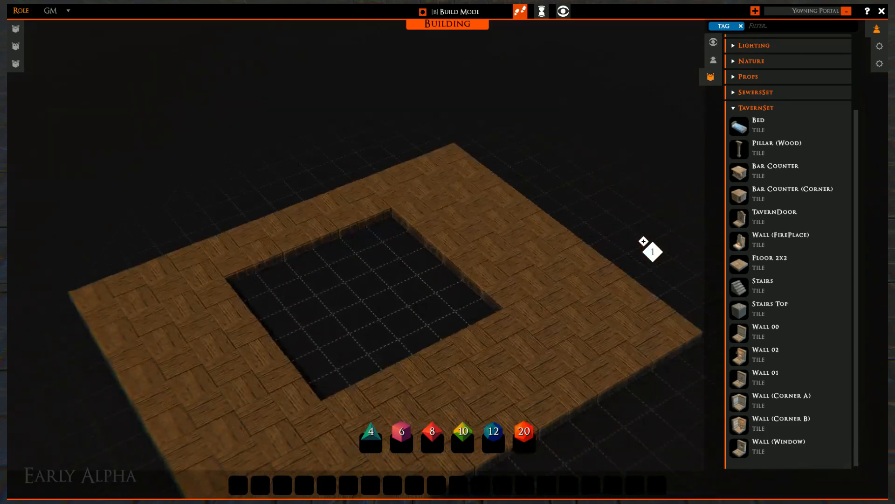
right_drag(643, 241, 348, 318)
right_drag(297, 308, 293, 295)
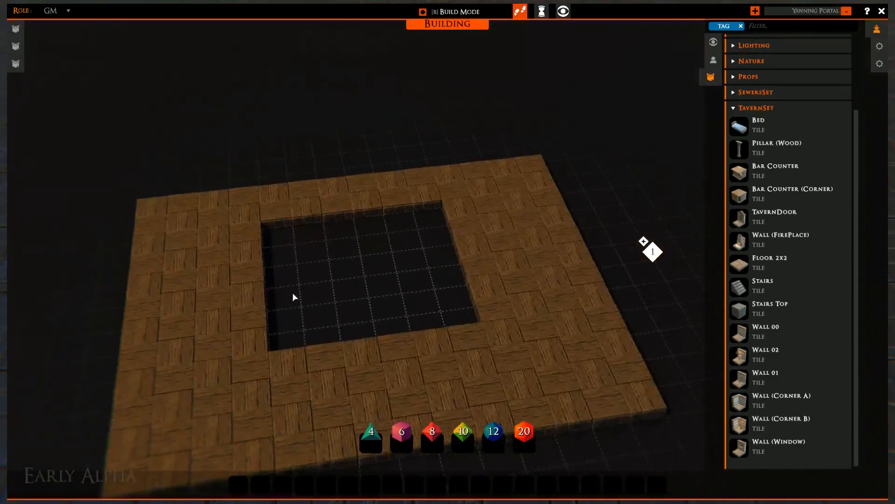
middle_drag(293, 295, 363, 244)
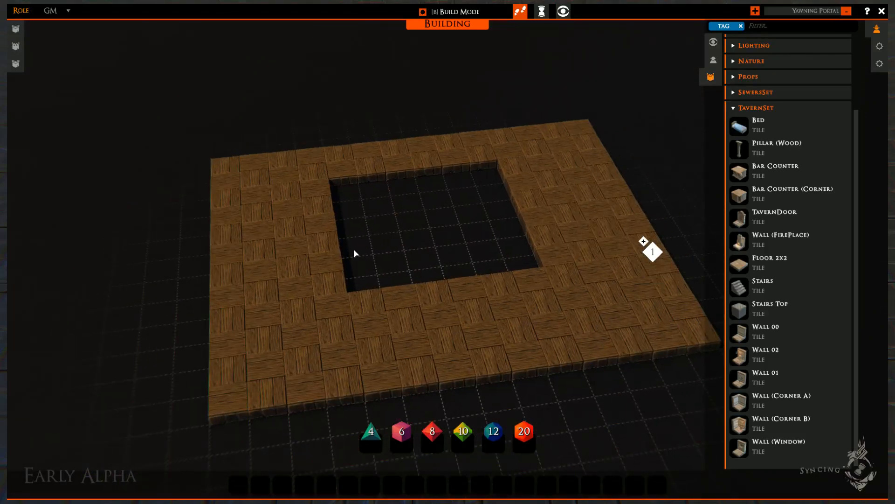
right_drag(321, 284, 629, 294)
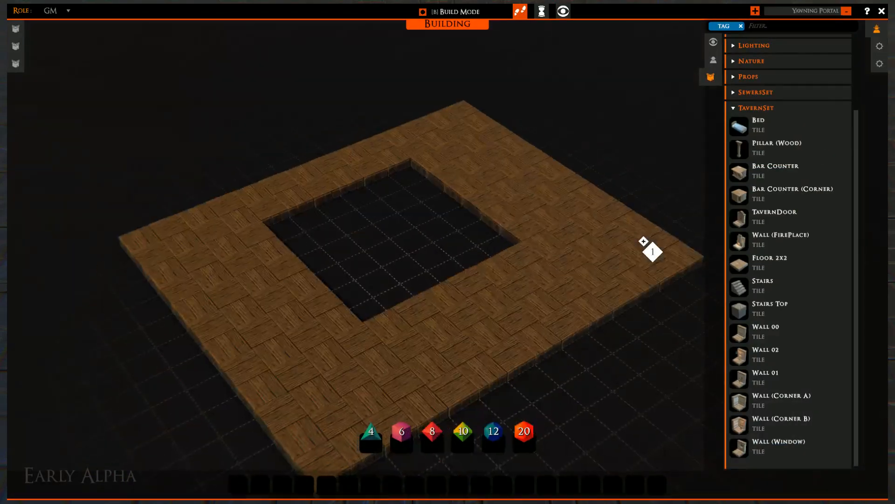
right_drag(164, 285, 122, 286)
middle_drag(262, 274, 448, 355)
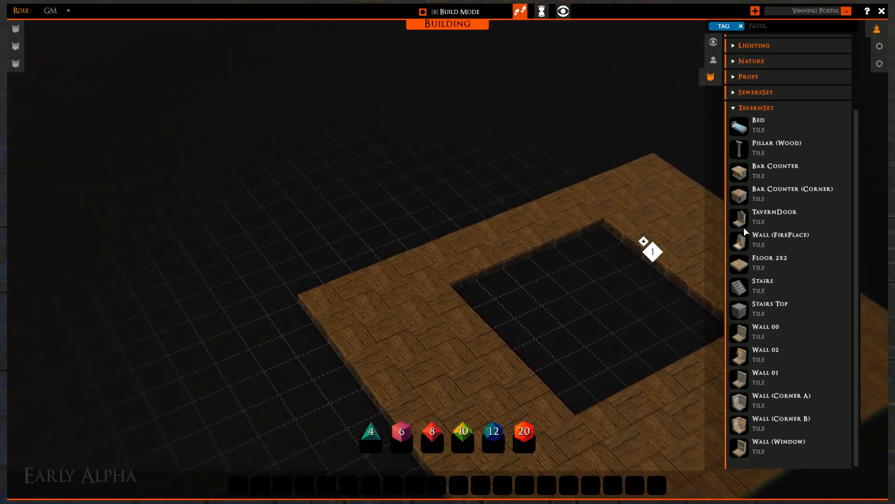
right_drag(613, 312, 467, 309)
middle_drag(467, 309, 316, 212)
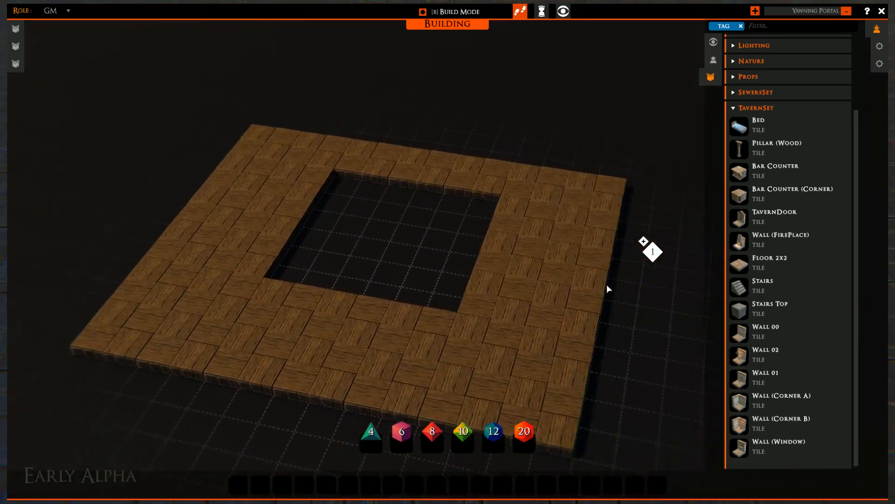
- Add a one-tile-wide strip of Floor 2x2 tiles along the full length of the floor's outer side edge
click(741, 269)
right_drag(506, 299, 471, 303)
right_drag(308, 373, 599, 418)
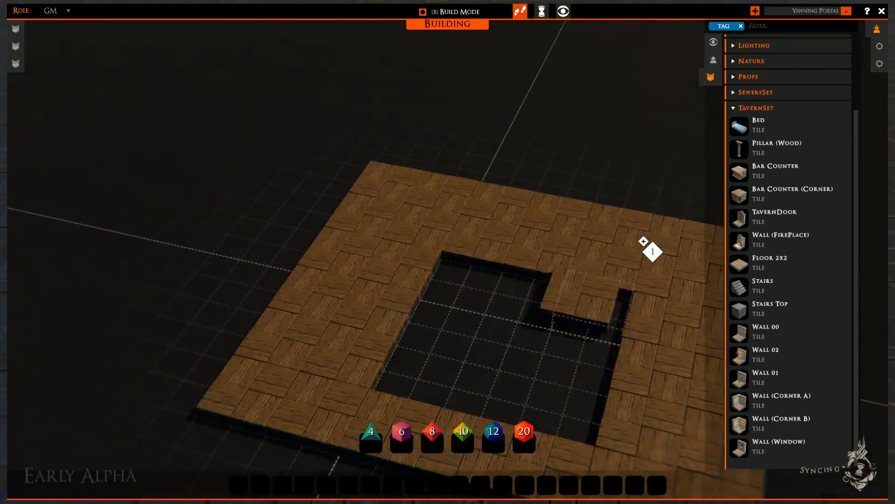
middle_drag(373, 272, 527, 192)
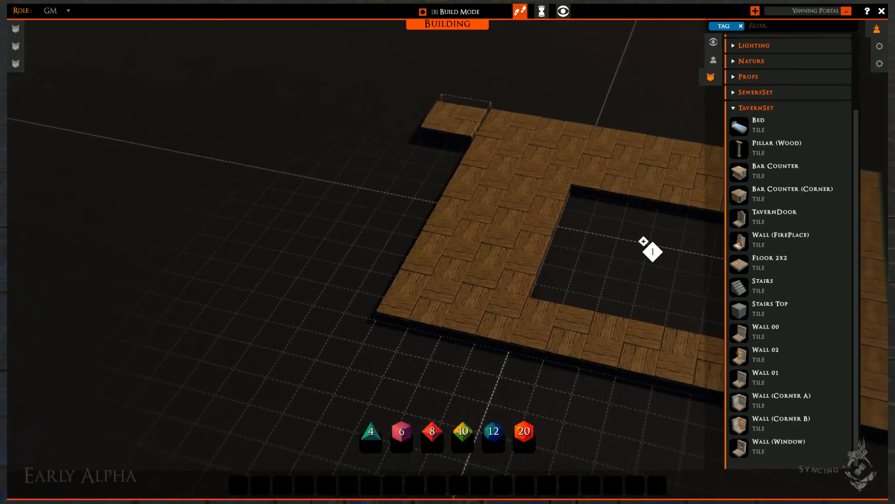
drag(456, 119, 370, 297)
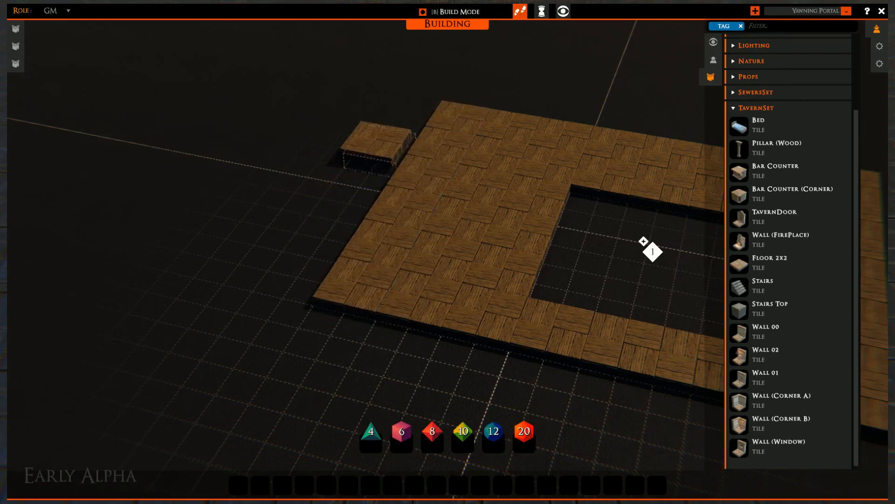
- Extend the floor outward from the new strip with a large rectangular block of Floor 2x2 tiles, leaving a one-tile notch at the back
drag(378, 147, 255, 273)
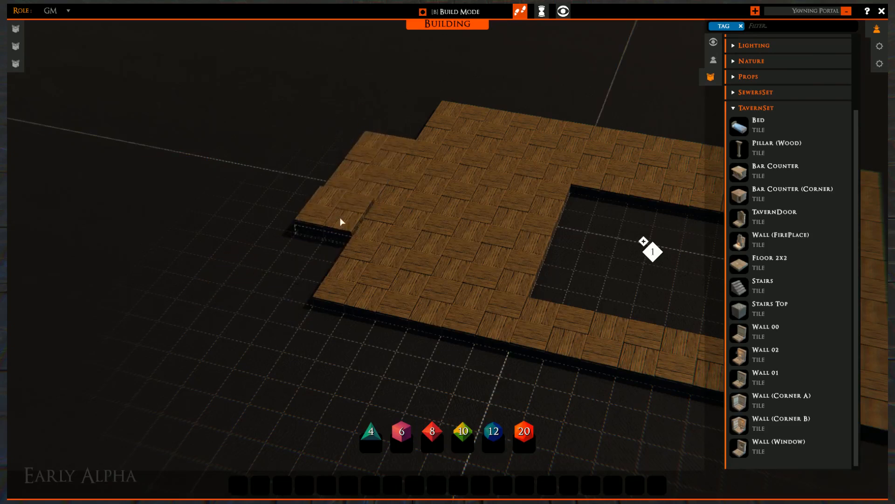
drag(340, 218, 369, 173)
click(741, 268)
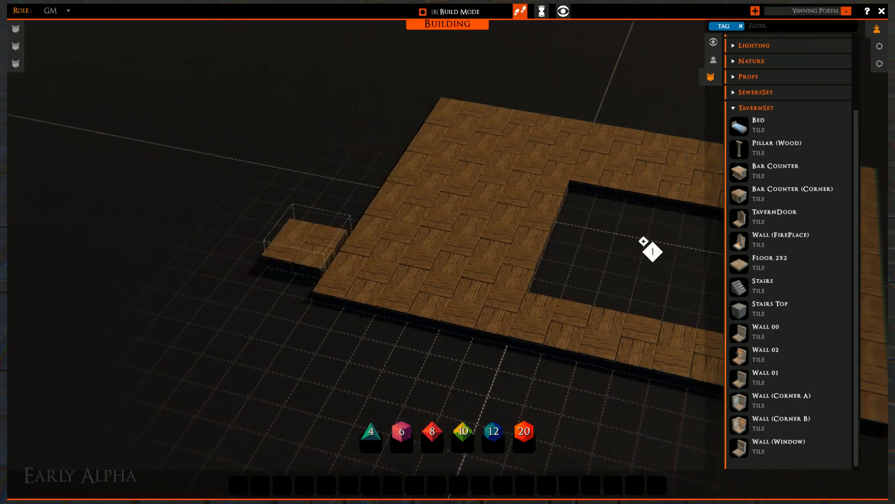
drag(294, 265, 245, 98)
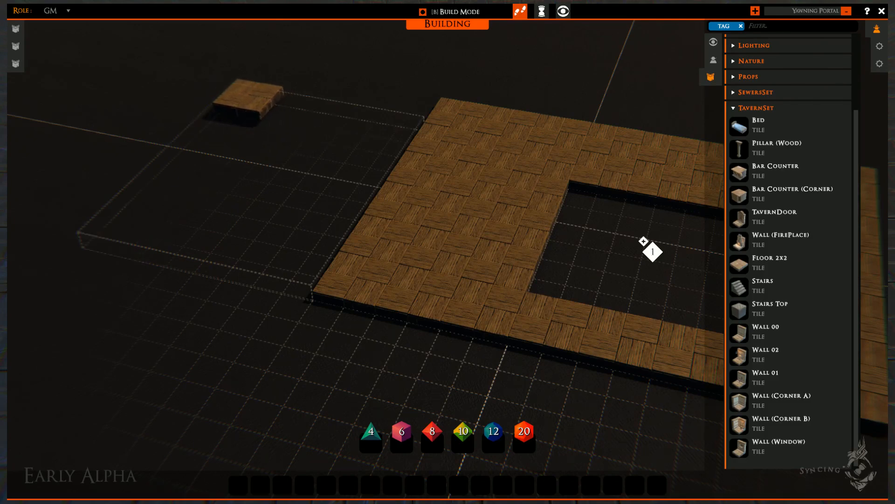
drag(247, 98, 247, 97)
middle_drag(205, 291, 331, 265)
middle_drag(220, 209, 423, 245)
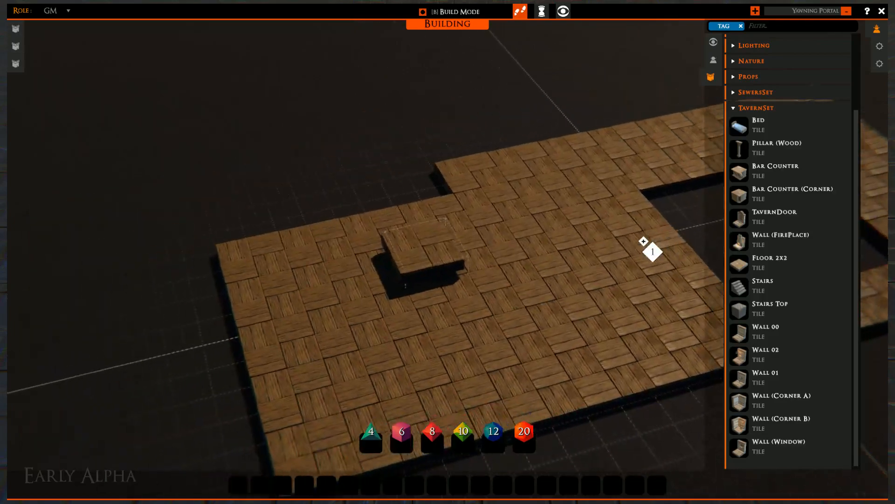
right_drag(424, 245, 193, 327)
middle_drag(413, 286, 322, 285)
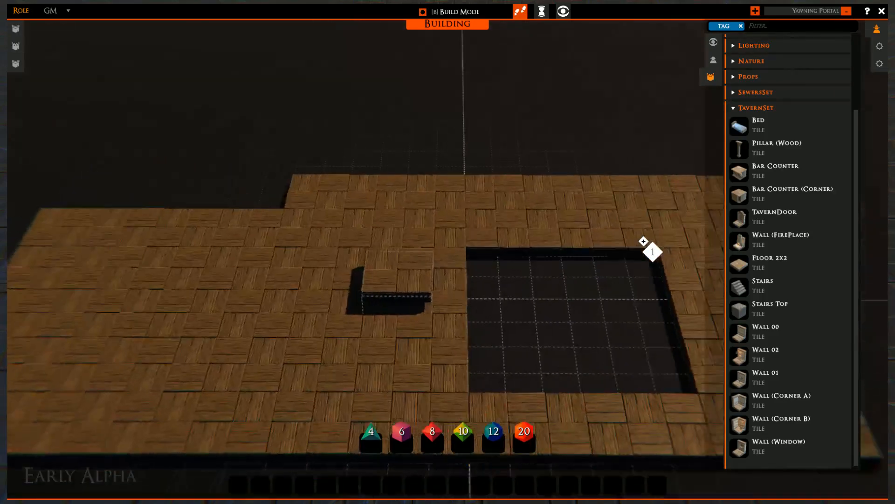
right_drag(272, 293, 534, 275)
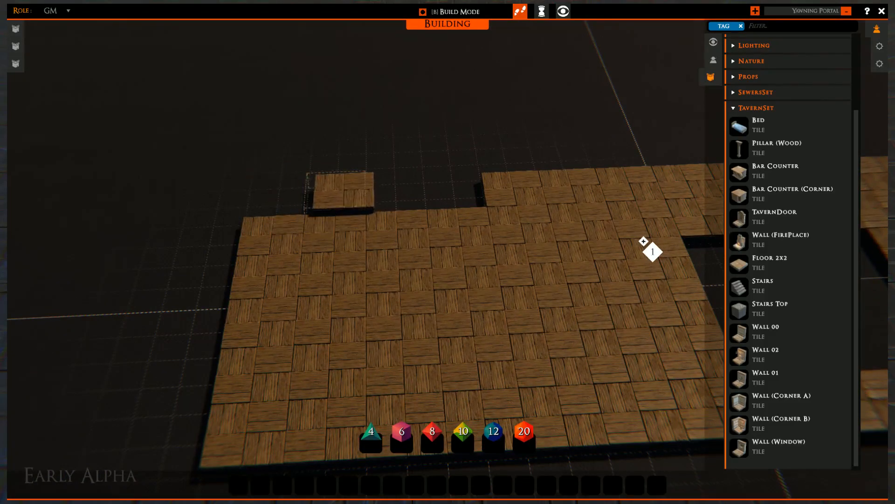
right_click(337, 193)
middle_drag(564, 299, 479, 280)
right_drag(479, 280, 388, 287)
middle_drag(474, 274, 326, 261)
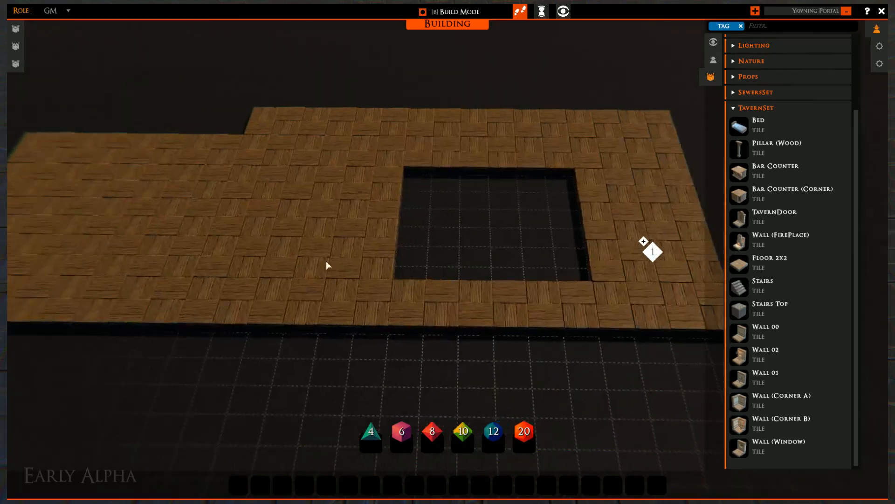
right_drag(326, 261, 550, 267)
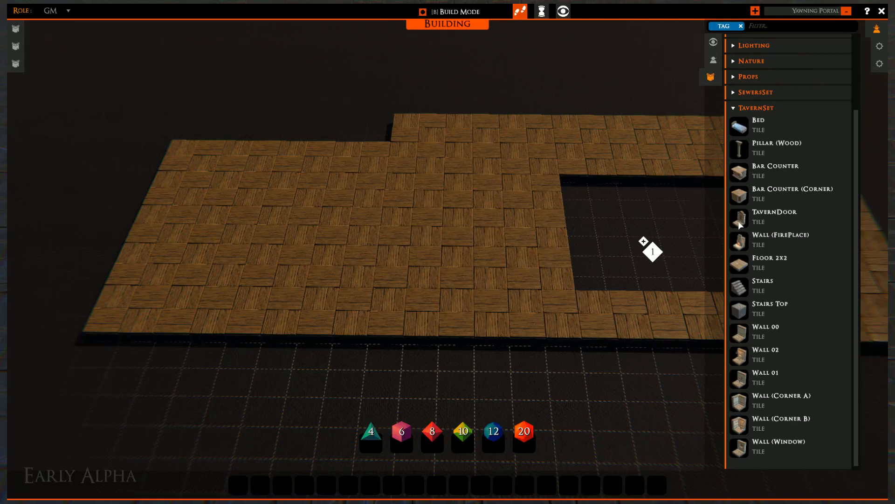
drag(735, 223, 443, 345)
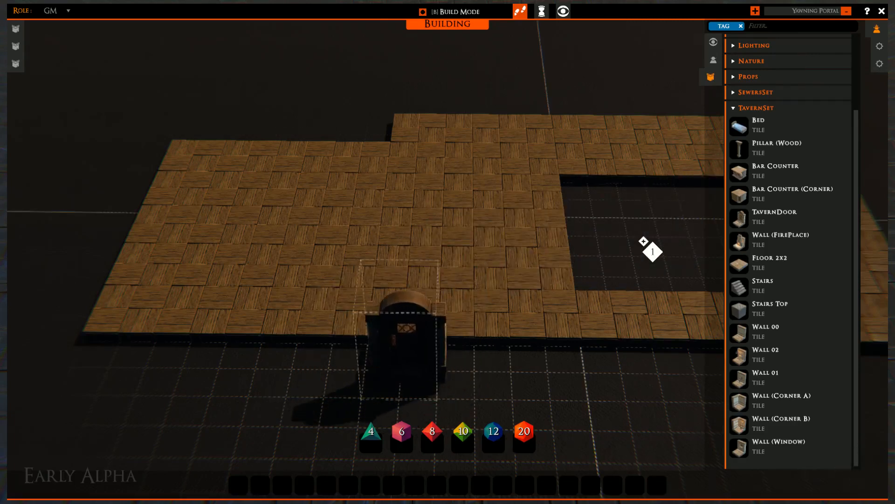
right_click(459, 351)
- Add a short one-tile-deep strip of Floor 2x2 tiles along the front edge of the large floor block, beside the square hole
middle_drag(505, 290, 500, 188)
drag(735, 263, 537, 301)
right_click(488, 339)
- Place a TavernDoor tile against the outer end of the short floor strip at the front
middle_drag(488, 340, 417, 341)
right_drag(416, 340, 494, 299)
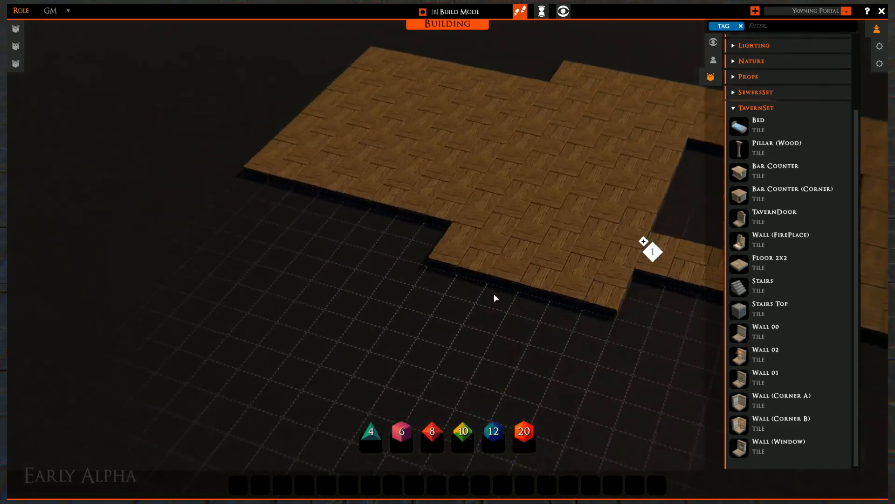
key(s)
key(d)
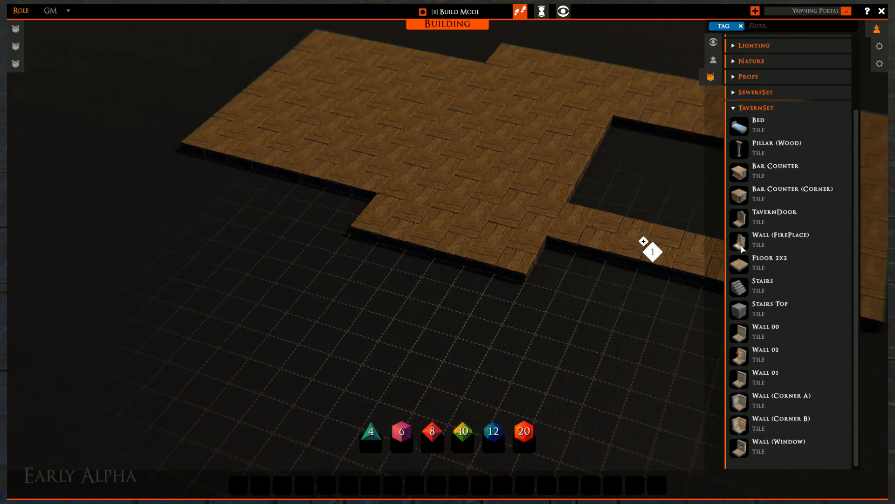
drag(740, 227, 361, 238)
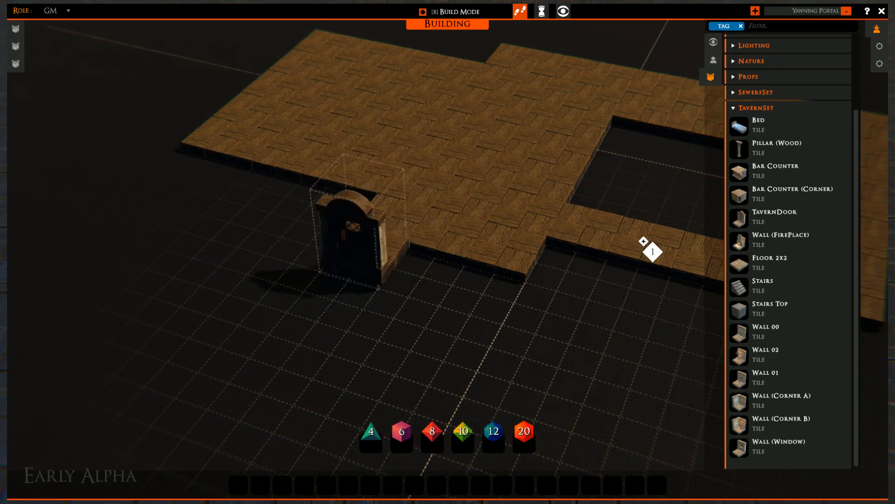
click(364, 256)
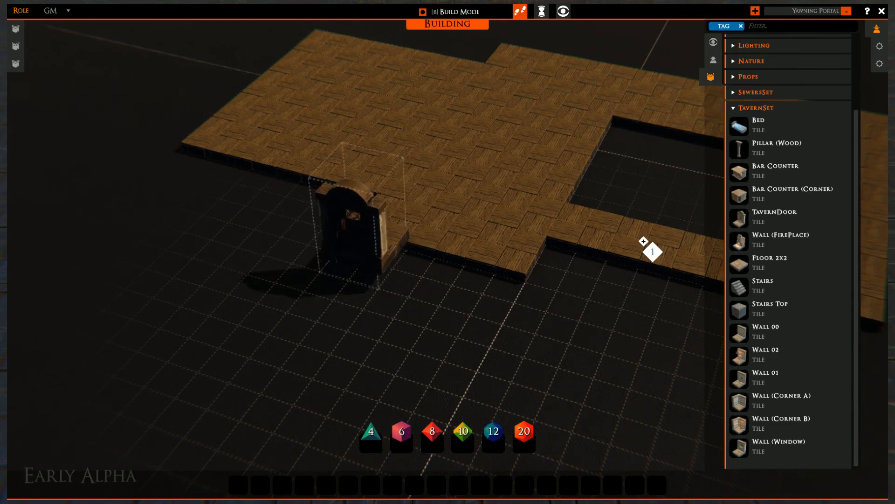
right_click(364, 256)
right_drag(214, 298, 607, 294)
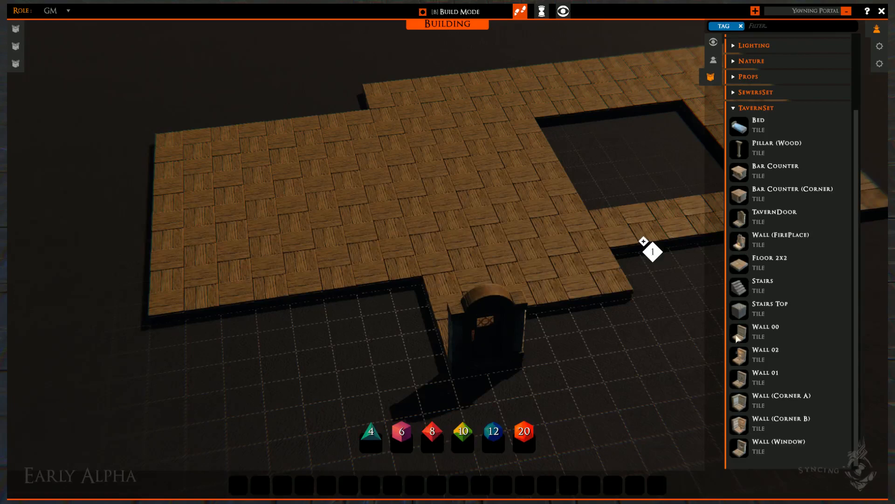
click(756, 440)
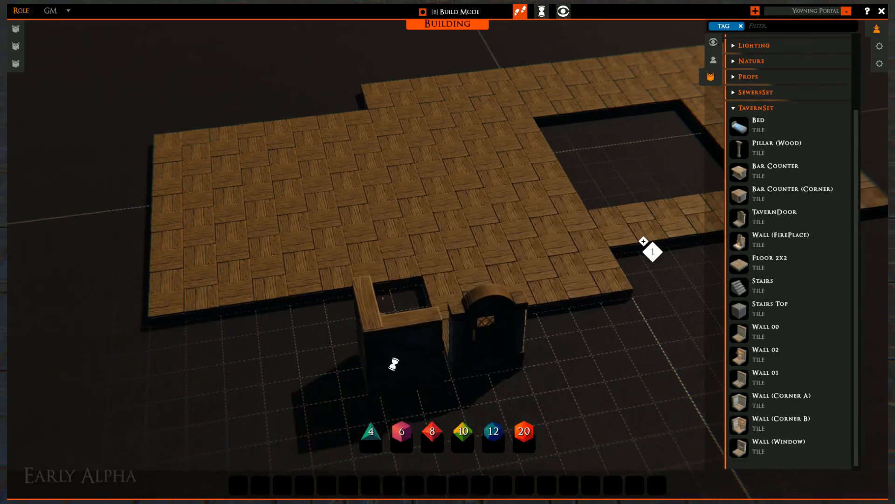
right_drag(394, 364, 42, 322)
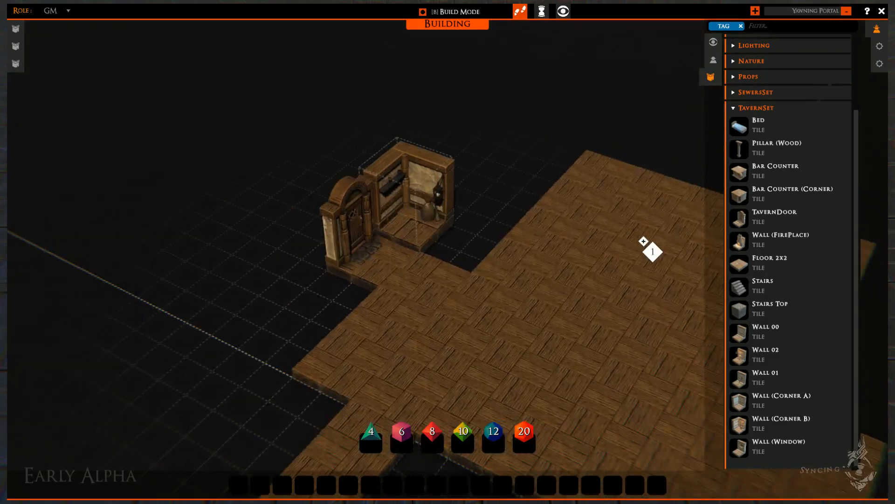
right_click(415, 238)
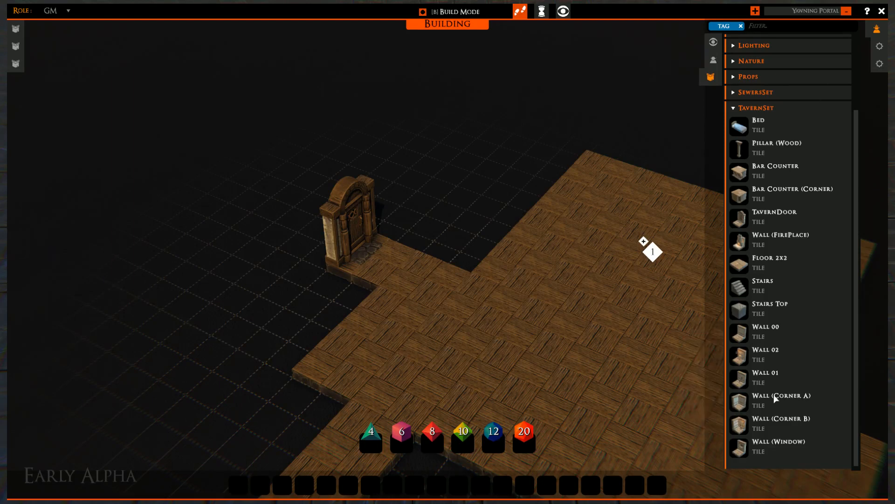
- Place a Wall (Corner A) tile directly beside the tavern door, enclosing the entrance on that side
click(746, 406)
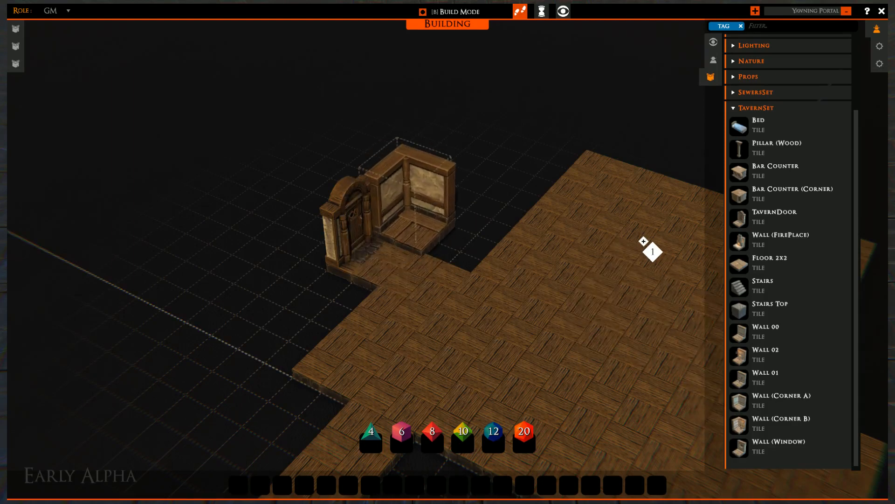
click(410, 219)
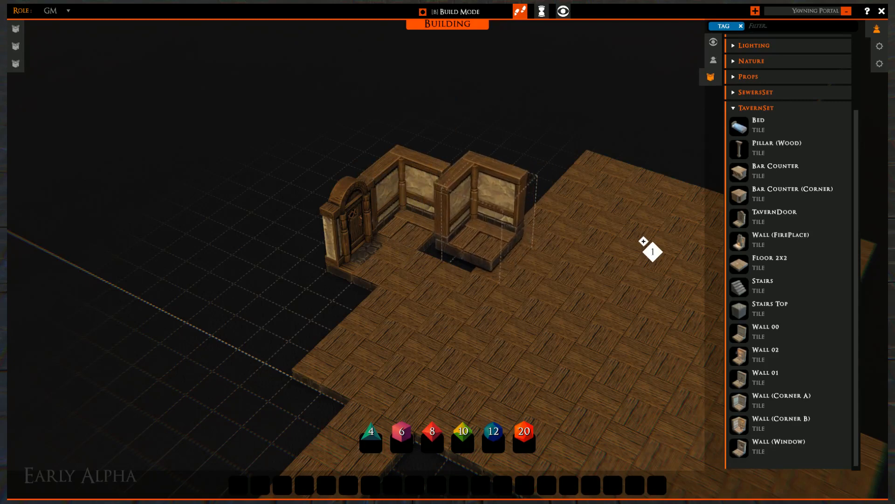
- Try a second Wall (Corner A) tile in several rotations next to the first corner
key(r)
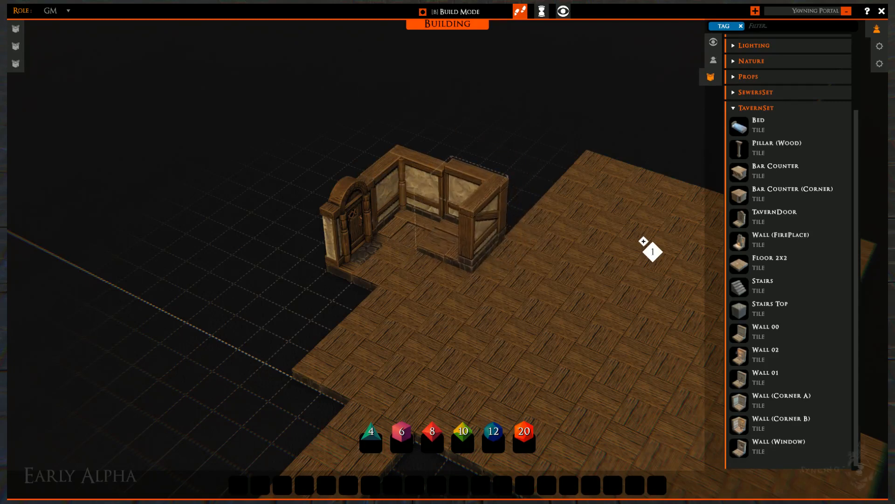
key(r)
key(r)
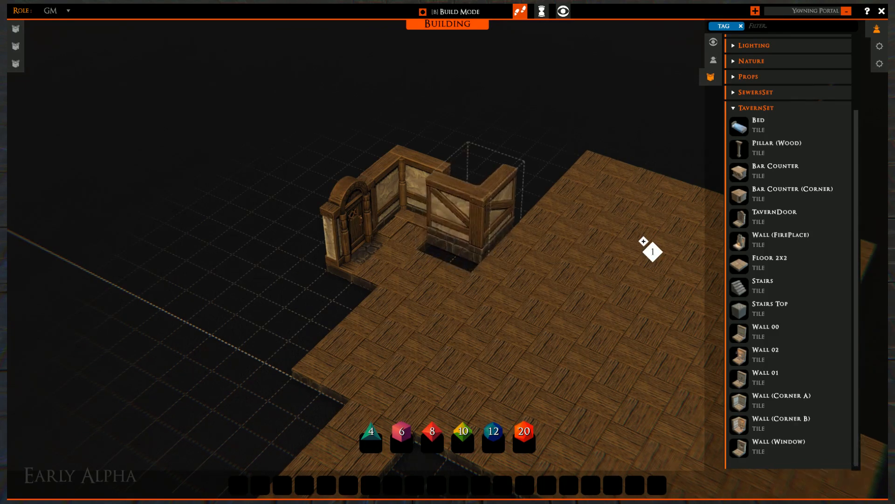
key(r)
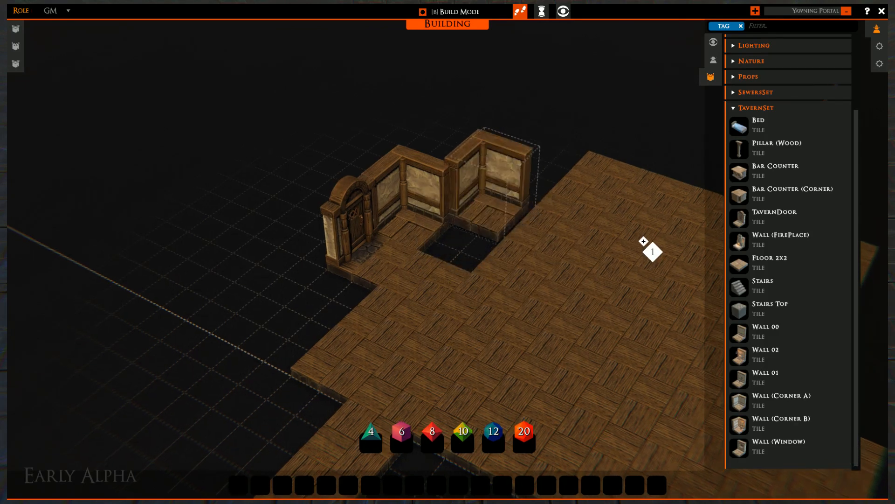
click(492, 217)
right_click(495, 215)
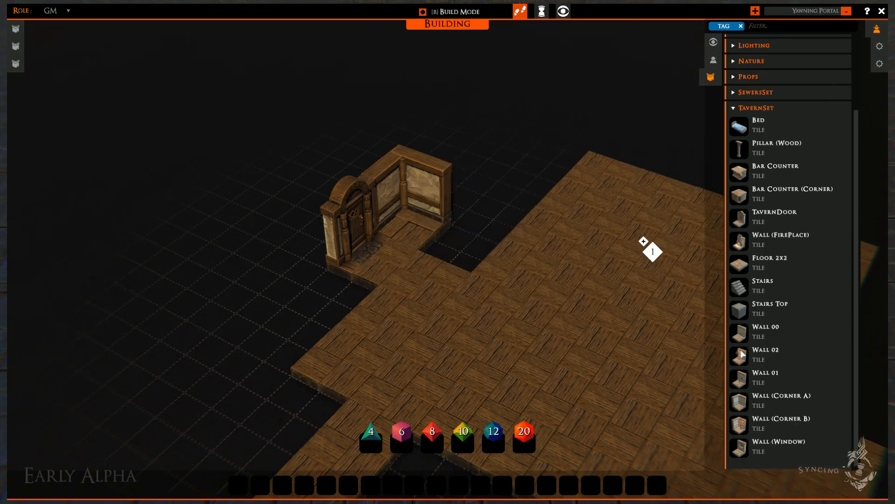
- Try a Wall 00 tile in the gap beside the corner, in line with its side wall, and remove it
click(742, 334)
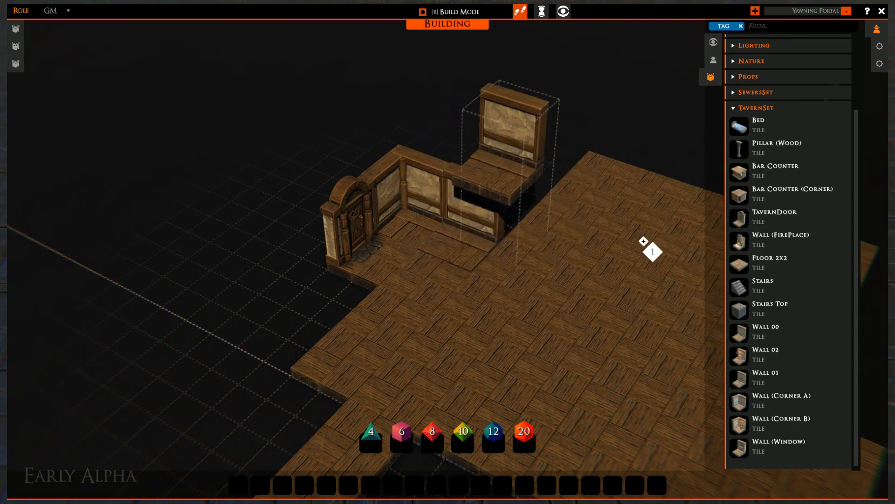
right_click(480, 219)
ctrl+click(460, 255)
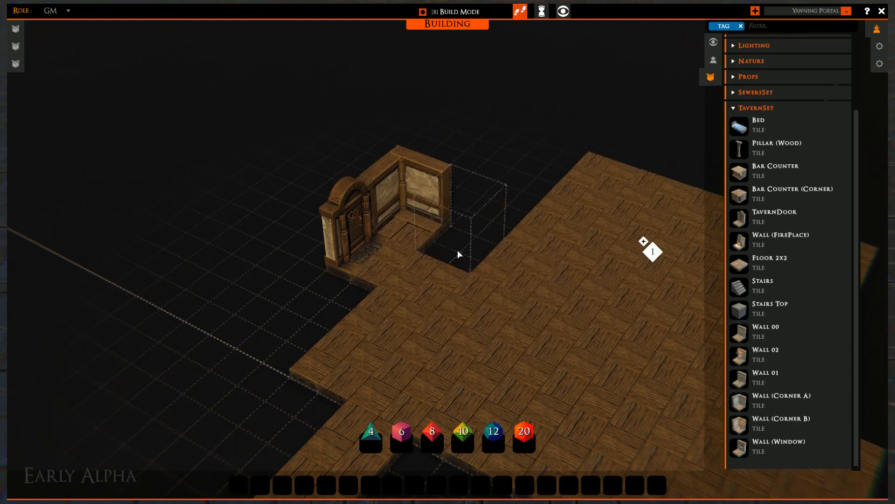
- Place a Wall 00 tile diagonally past the corner, facing into the room parallel to the door, and fill the adjoining gap with a Floor 2x2 tile
middle_drag(514, 232, 416, 254)
middle_drag(530, 269, 511, 320)
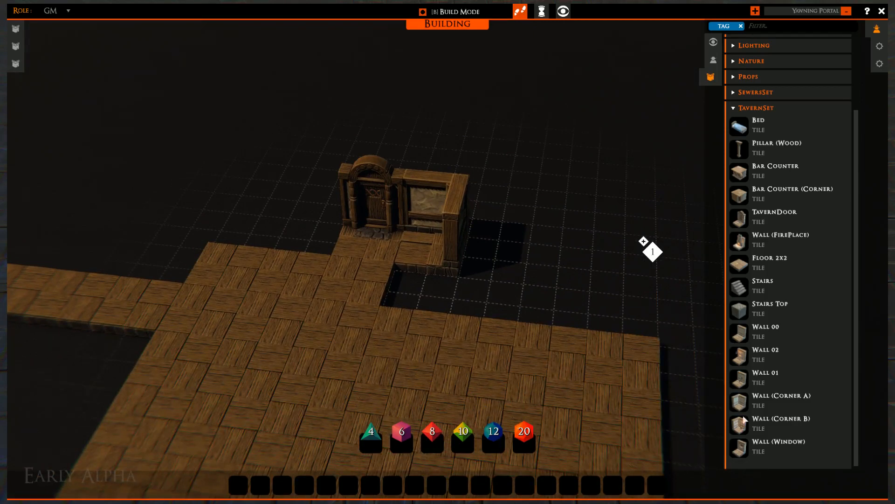
scroll(741, 315, up, 2)
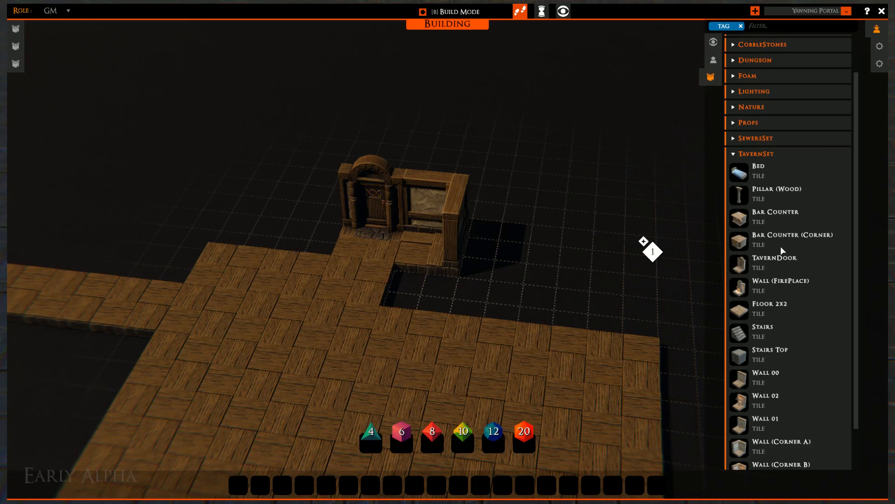
scroll(767, 303, down, 2)
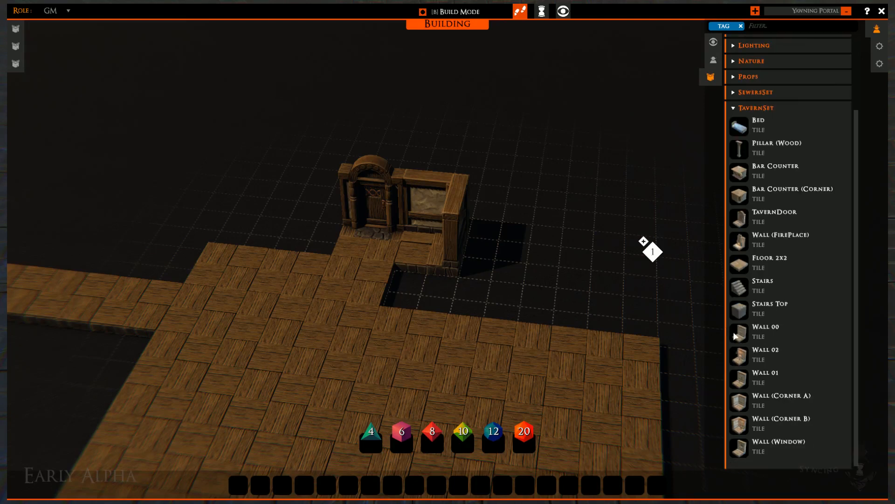
click(734, 333)
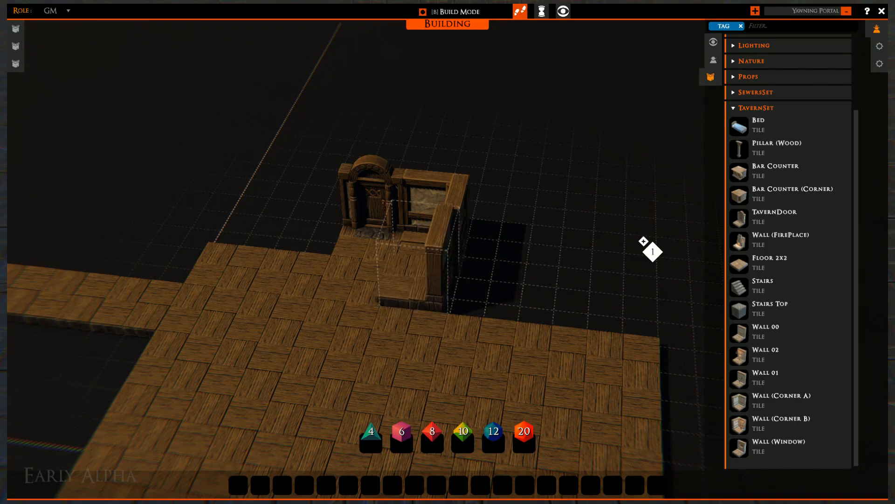
right_drag(643, 241, 644, 241)
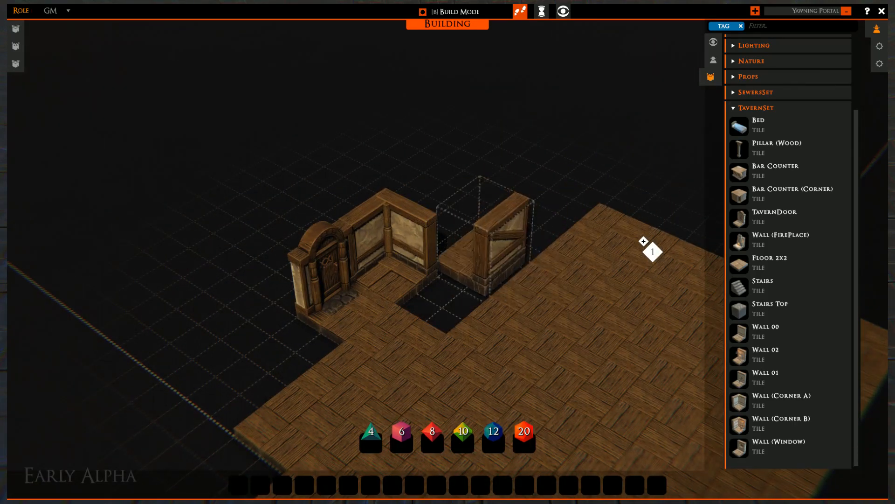
key(r)
key(r)
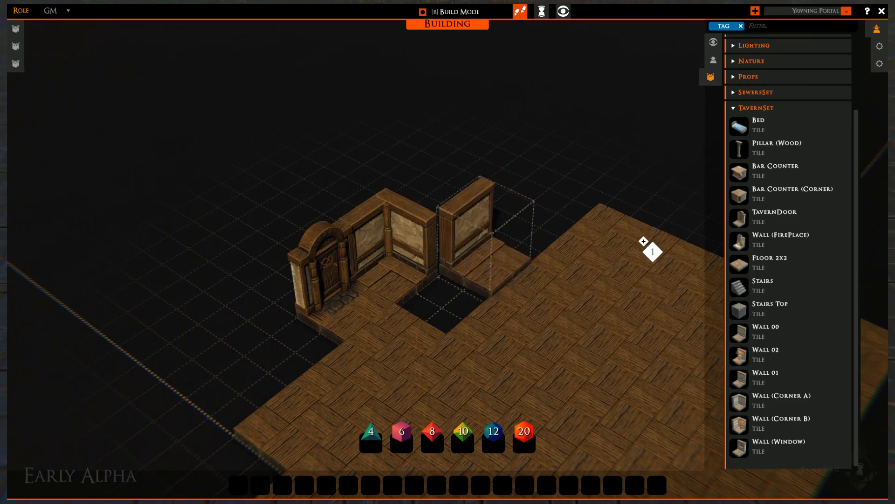
click(487, 275)
right_click(487, 275)
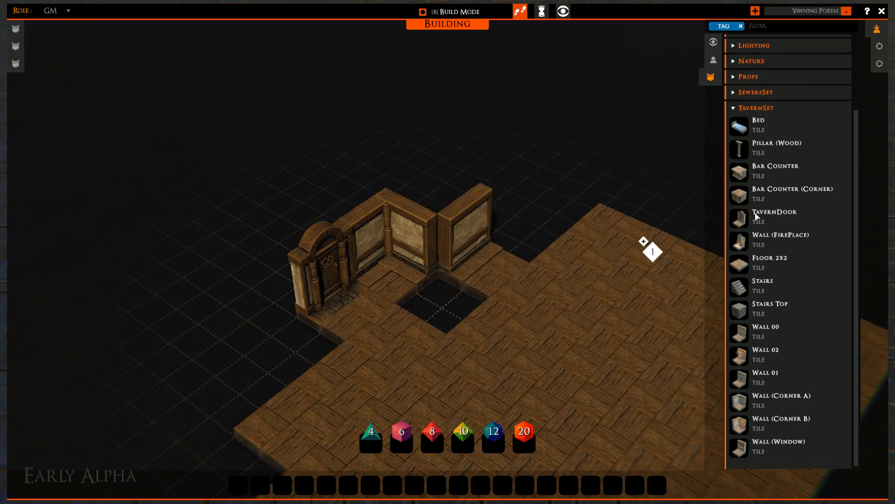
click(743, 266)
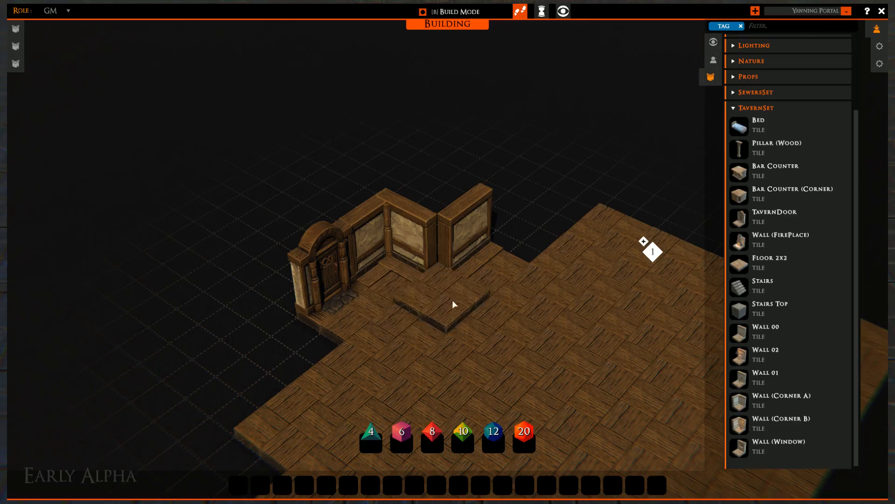
mouse_move(505, 316)
right_down()
mouse_move(411, 316)
mouse_move(504, 317)
mouse_move(410, 316)
mouse_move(494, 316)
right_up()
- Extend the front wall with two more Wall 00 tiles up to the outer edge of the floor
middle_drag(488, 315, 387, 339)
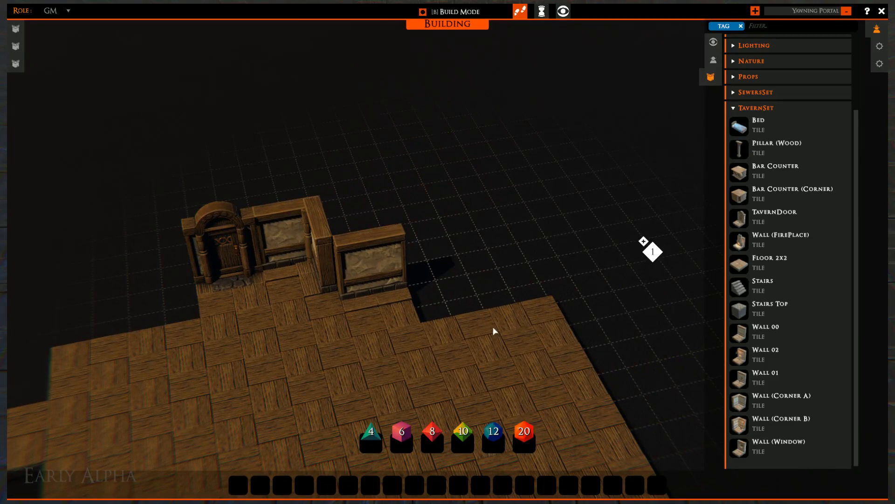
right_drag(466, 321, 436, 322)
middle_drag(466, 323, 431, 303)
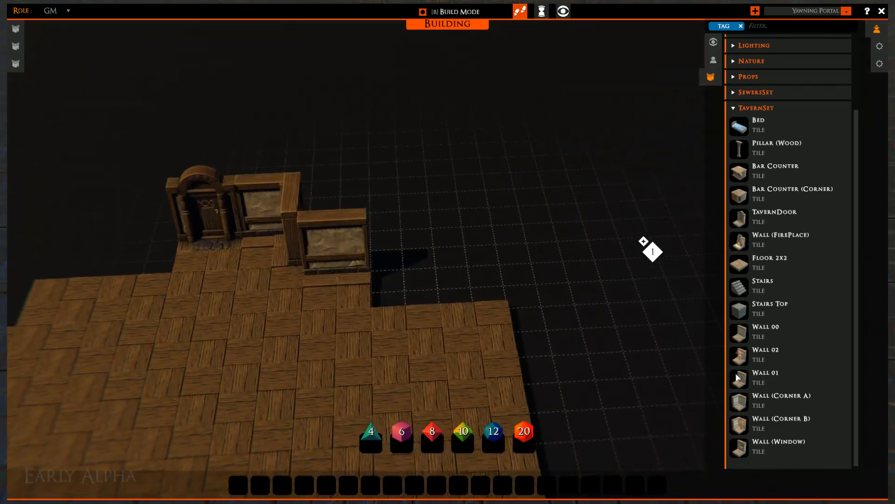
click(747, 340)
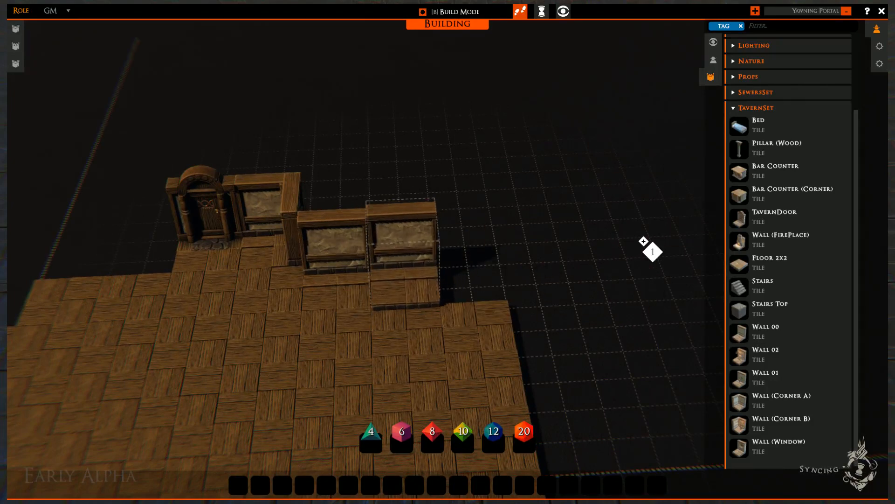
click(405, 281)
click(474, 280)
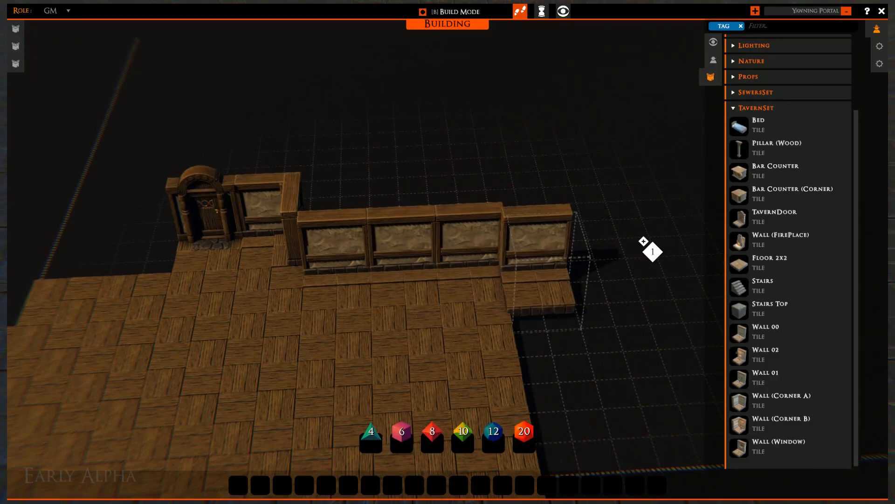
- Close the end of the front wall with a Wall (Corner A) tile turning along the floor's outer side
click(740, 409)
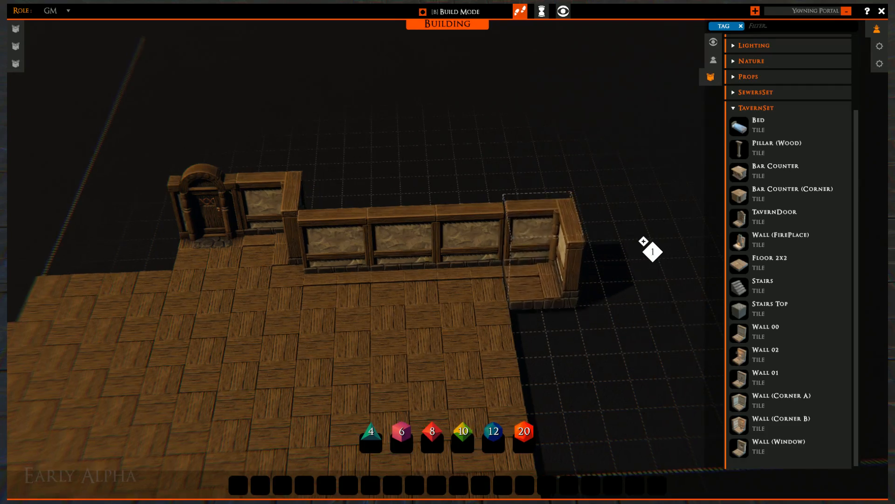
click(518, 307)
right_click(514, 313)
- Lay a row of four Wall 00 tiles from the new corner along the floor's outer side edge
right_drag(513, 314, 608, 300)
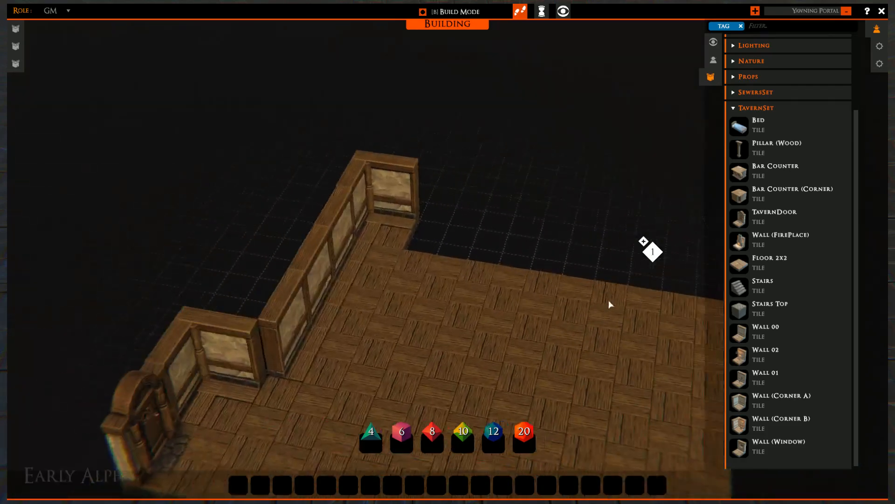
click(740, 343)
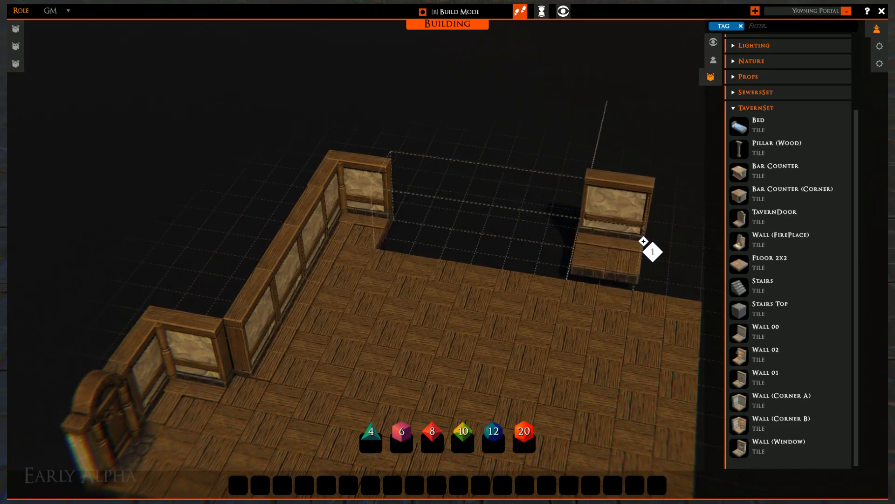
click(644, 241)
right_click(644, 241)
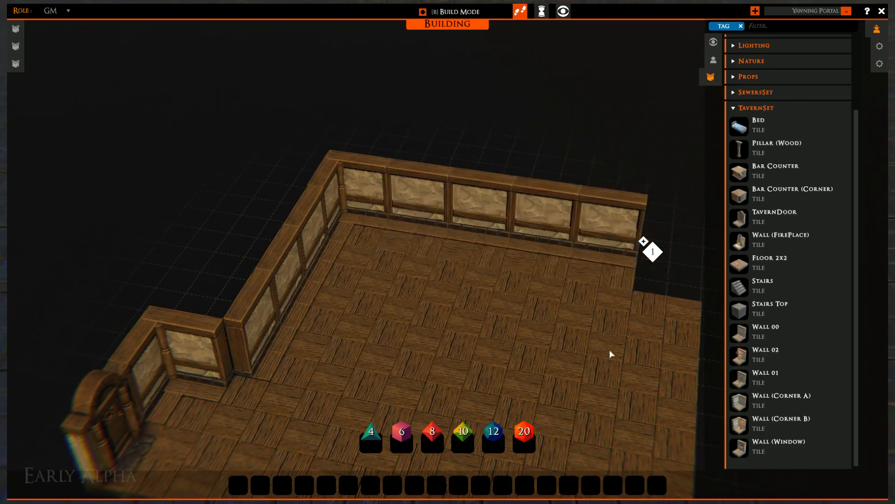
- Extend the side wall with one more Wall 00 tile next to the last section
drag(609, 349, 420, 313)
click(735, 339)
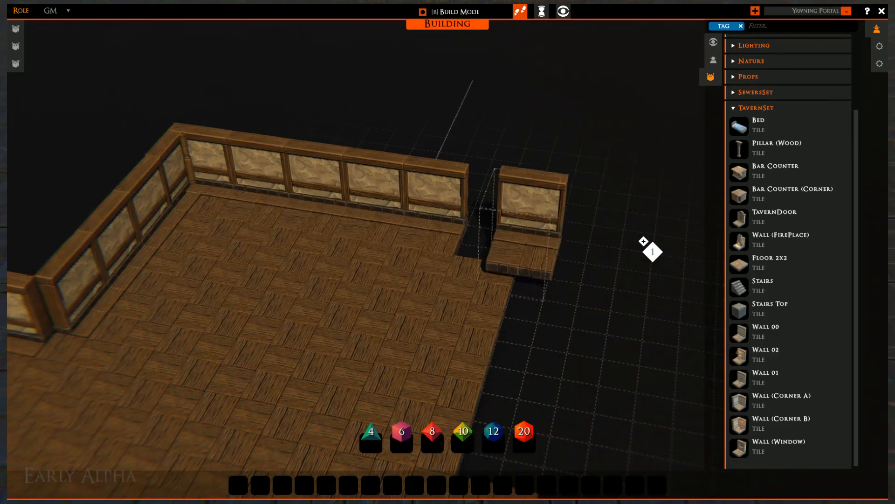
click(495, 244)
right_click(565, 310)
- Close the end of the side wall with a Wall (Corner A) tile turning along the floor's far edge
middle_drag(697, 332, 770, 356)
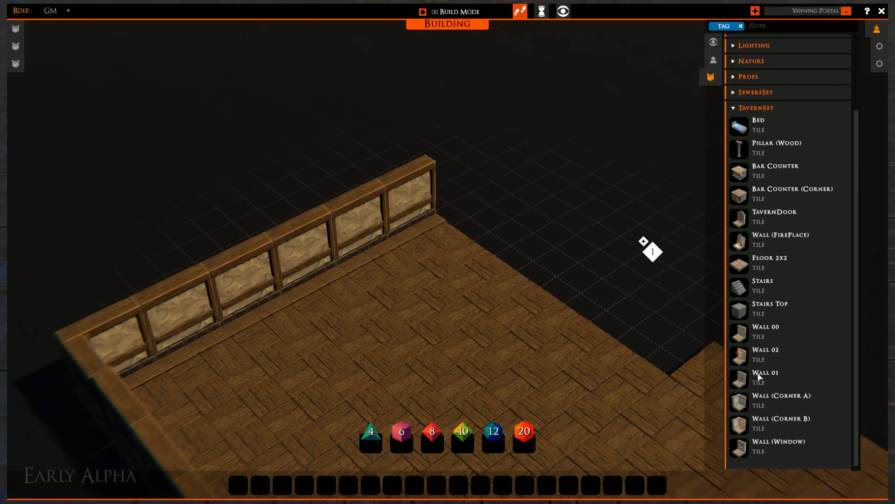
click(748, 396)
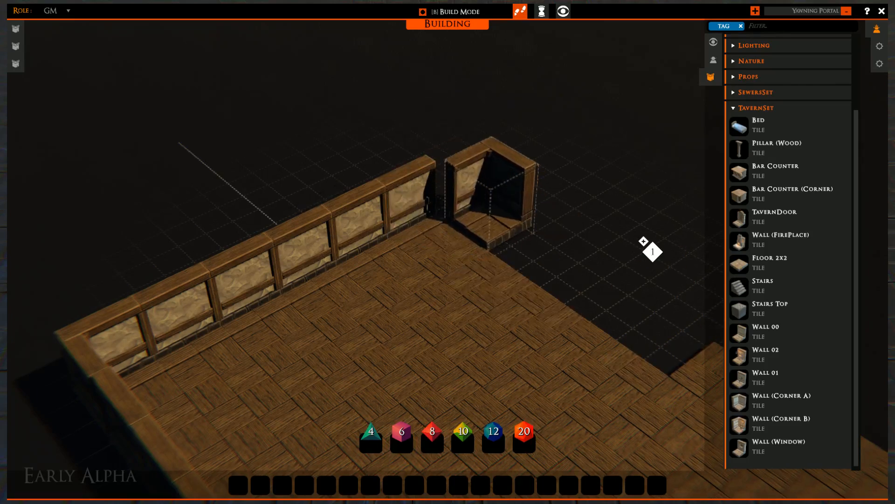
click(486, 235)
right_click(565, 307)
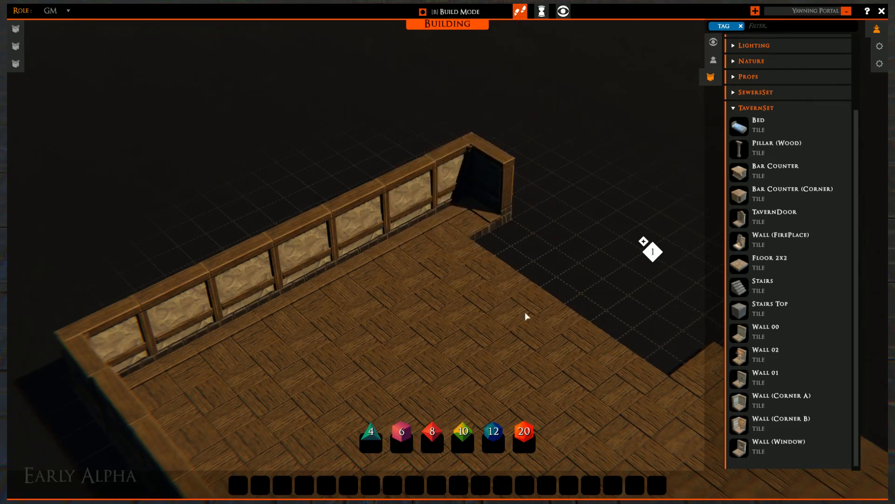
- Lay a row of three Wall 00 tiles from the new corner along the floor's far edge
middle_drag(592, 282, 555, 308)
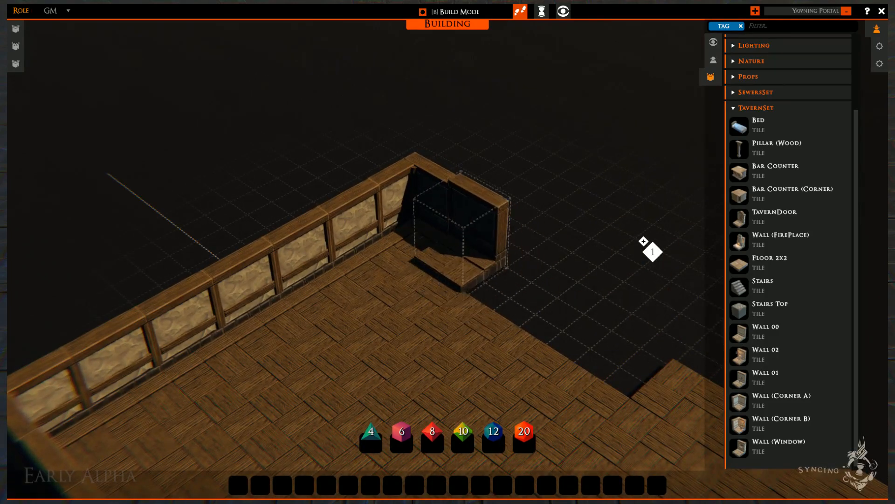
drag(466, 270, 589, 330)
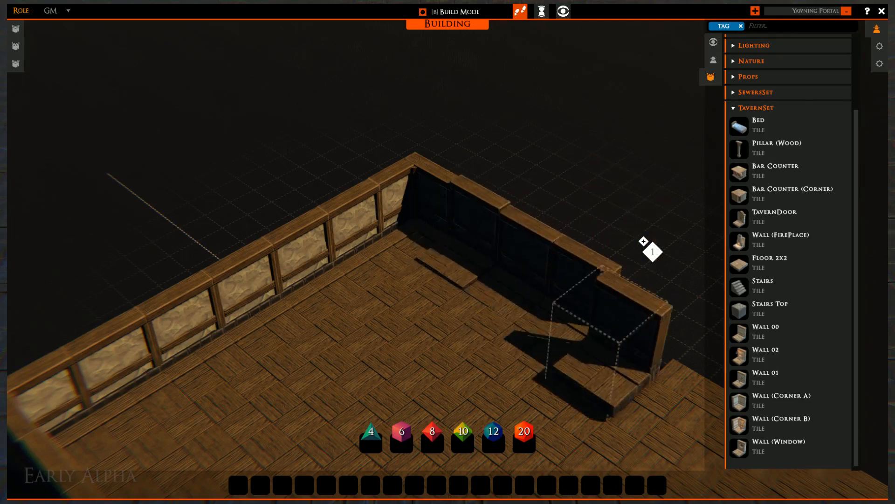
right_click(592, 405)
- Place a Wall (Corner A) tile diagonally past the end of the far wall, rotated so that its open sides face the room
right_drag(591, 405, 450, 353)
middle_drag(450, 354, 354, 328)
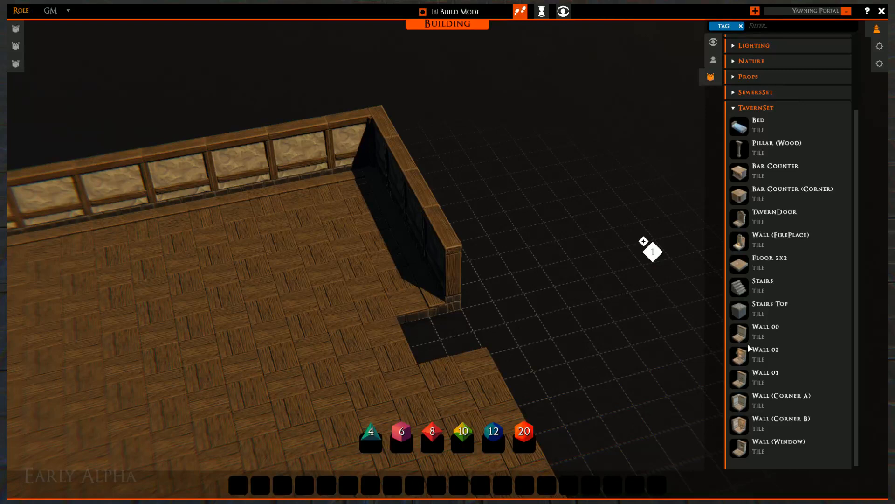
drag(745, 406, 505, 301)
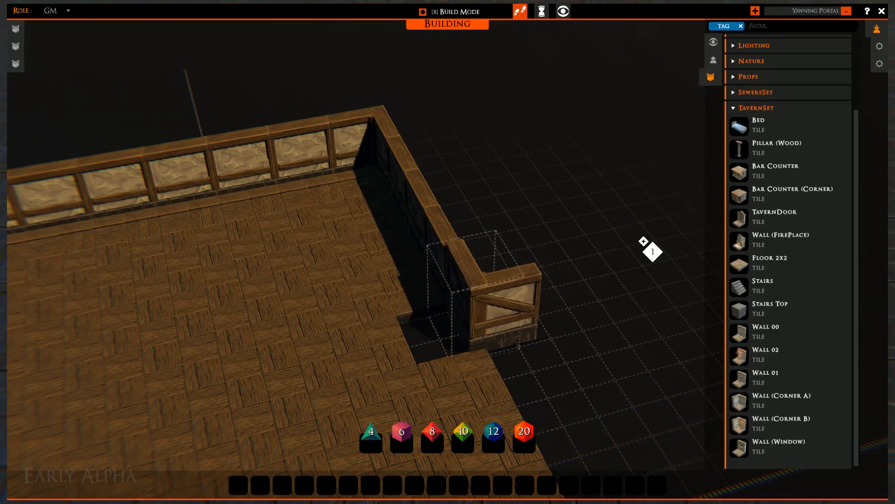
key(r)
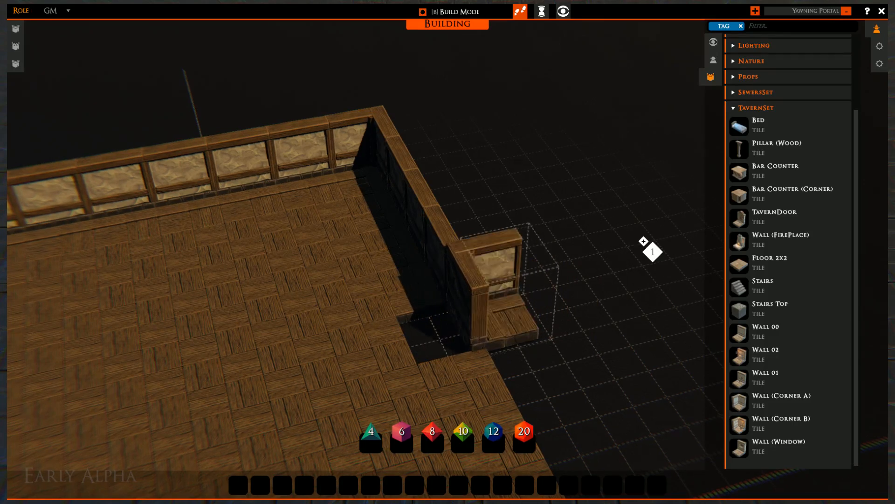
key(r)
click(644, 242)
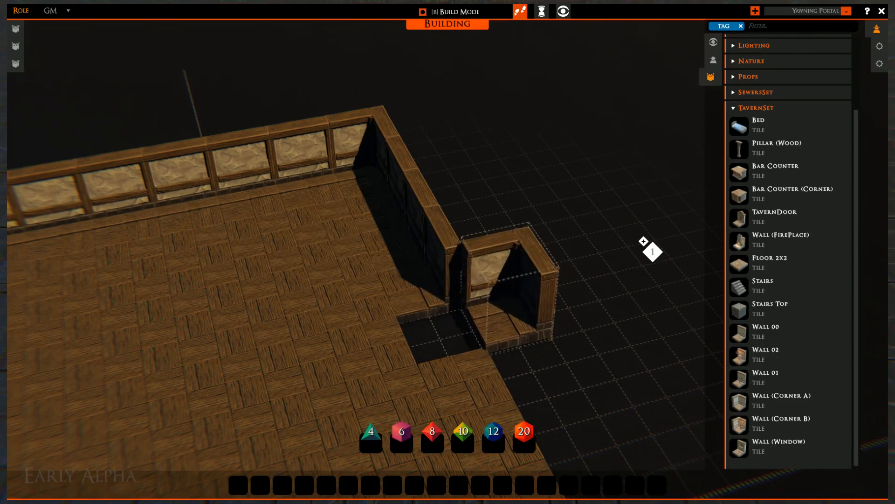
click(517, 290)
right_click(517, 290)
- Fill the gap in front of the offset corner with a Floor 2x2 tile
mouse_move(517, 290)
right_down()
mouse_move(586, 328)
mouse_move(505, 290)
right_up()
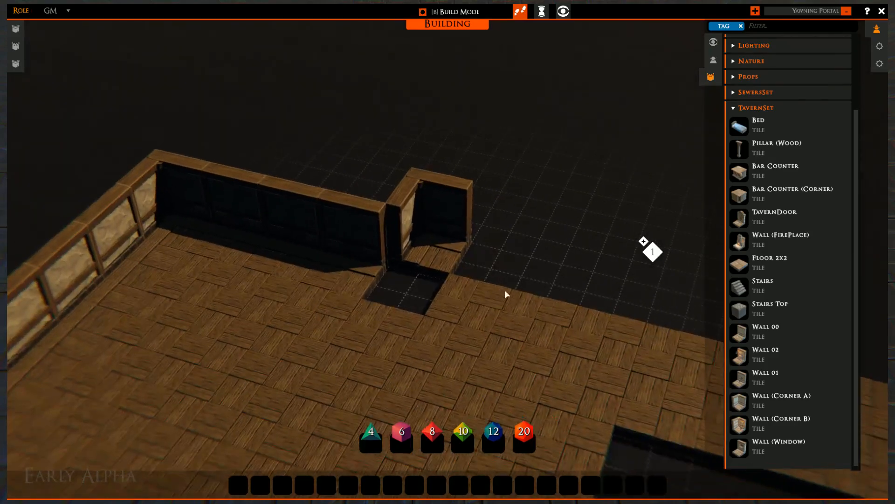
click(742, 271)
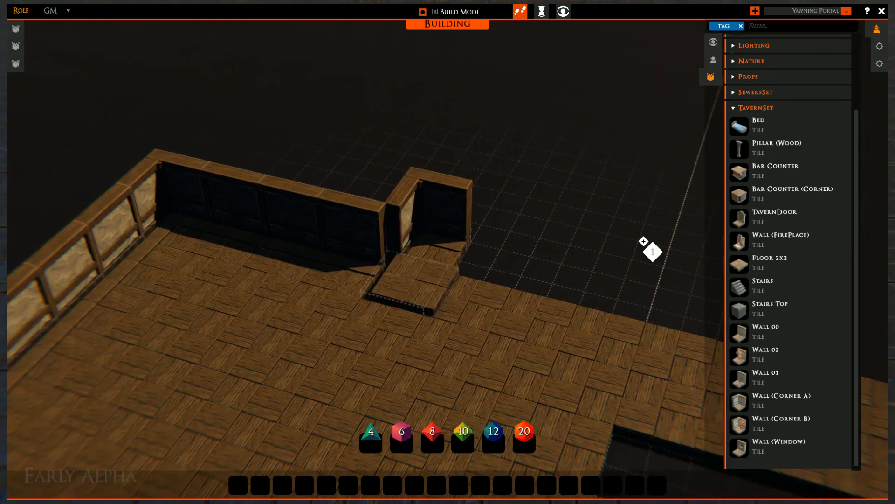
click(409, 289)
right_click(410, 292)
- Remove the third section of the long side wall, counted from the corner nearest the door
right_drag(453, 350, 420, 350)
key(s)
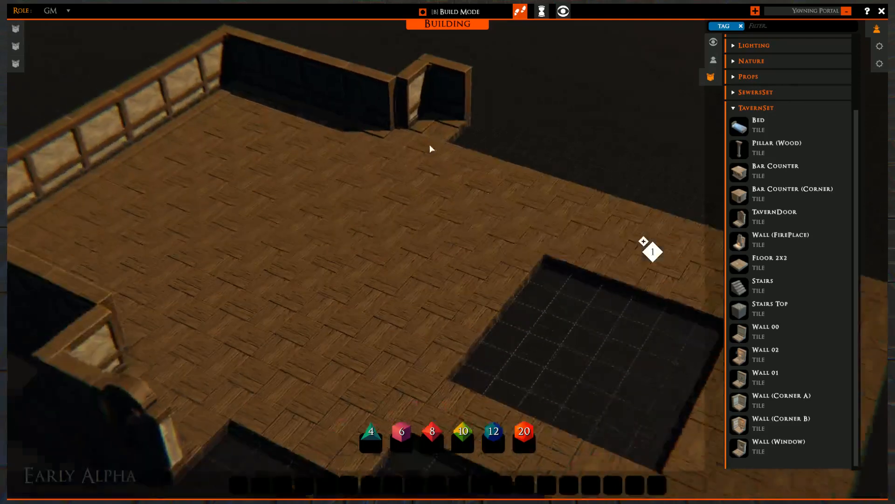
key(a)
key(w)
right_drag(502, 305, 230, 159)
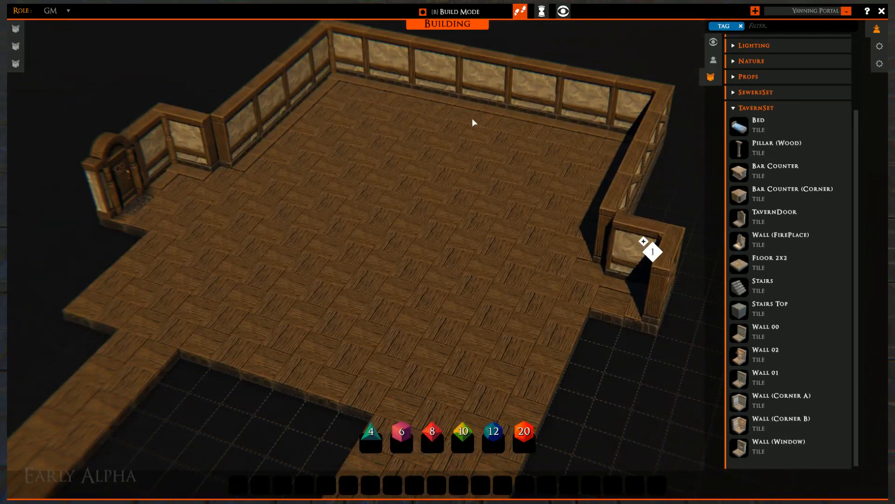
drag(283, 217, 335, 331)
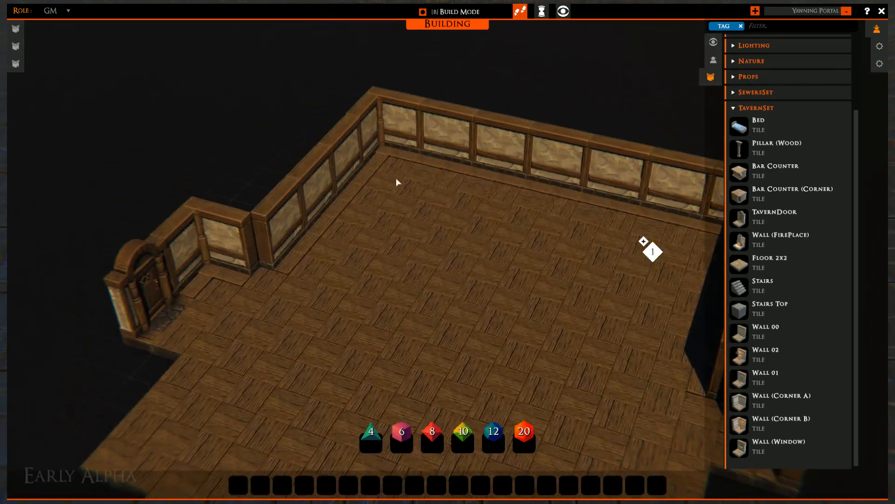
key(d)
key(s)
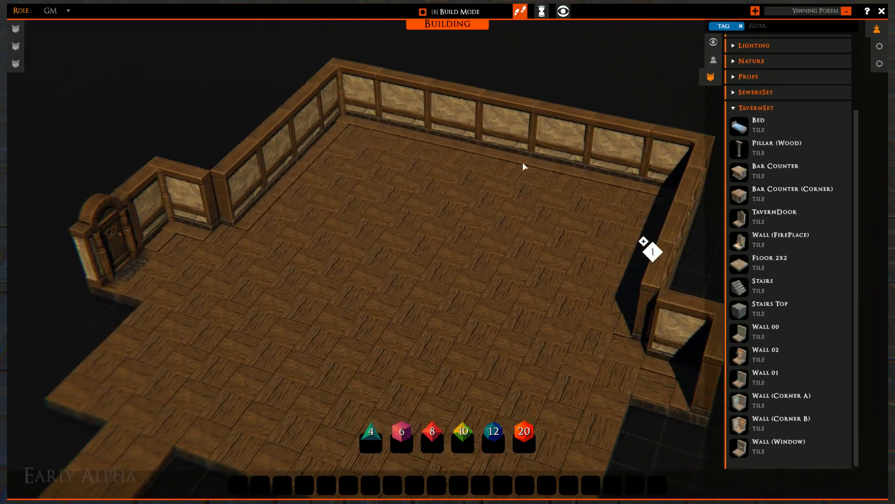
click(499, 153)
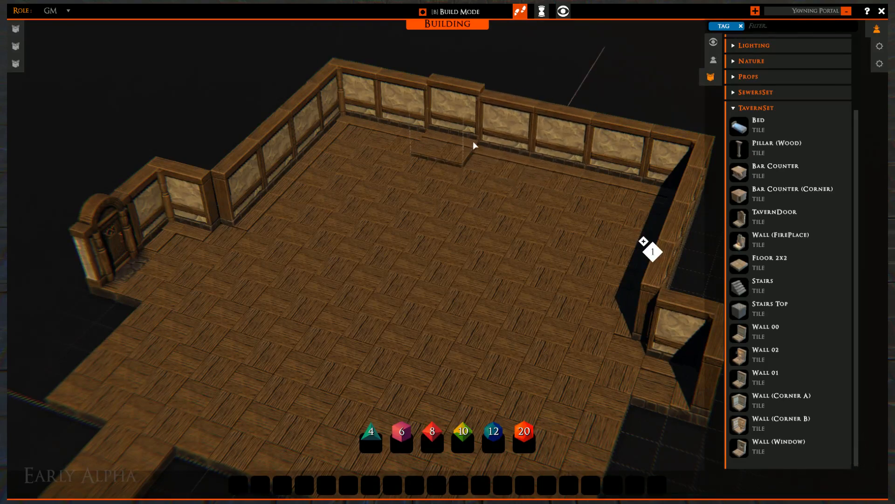
right_click(455, 139)
click(457, 149)
right_click(457, 149)
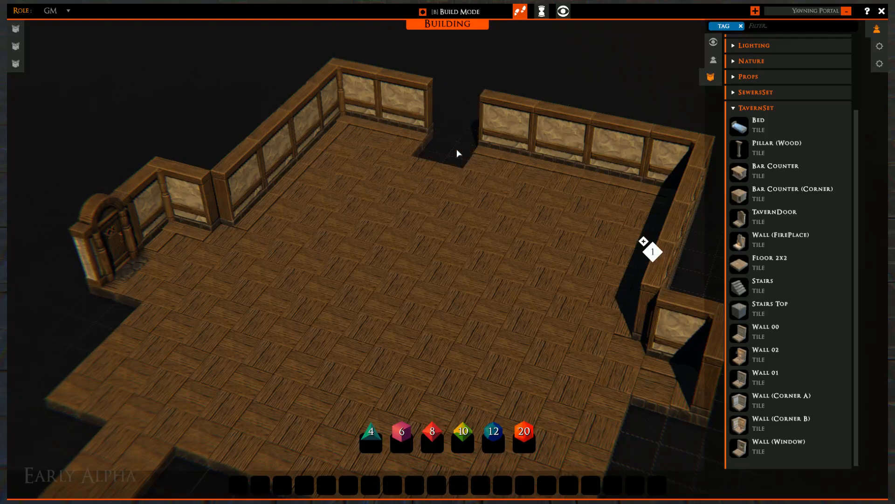
- Fill the gap in the long side wall with a Wall (Window) tile rotated in line with the neighbouring walls
click(742, 451)
key(r)
key(r)
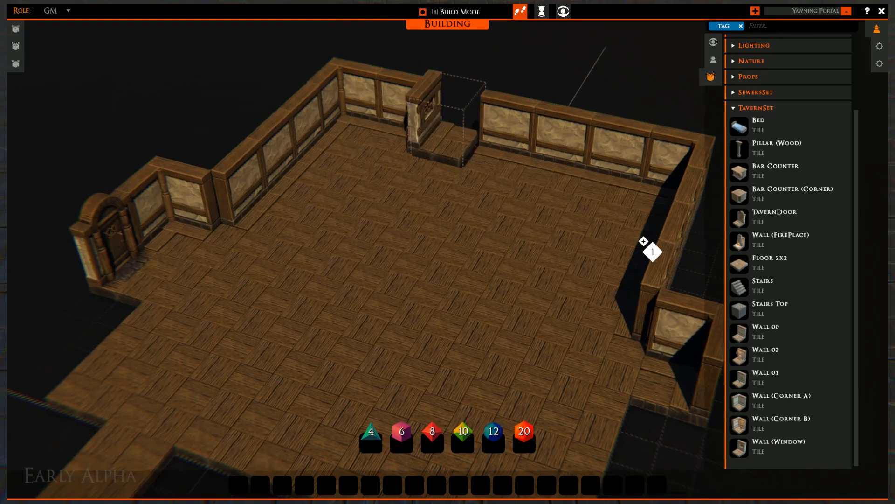
key(r)
click(445, 144)
right_click(445, 153)
- Add the Wall 00 tile to the first hotbar slot and the Floor 2x2 tile to the second
middle_drag(434, 297, 429, 319)
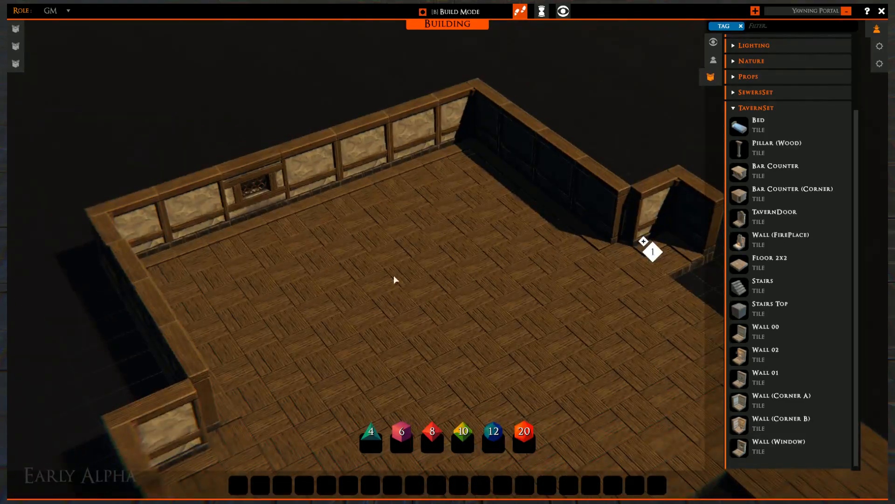
middle_drag(504, 279, 494, 289)
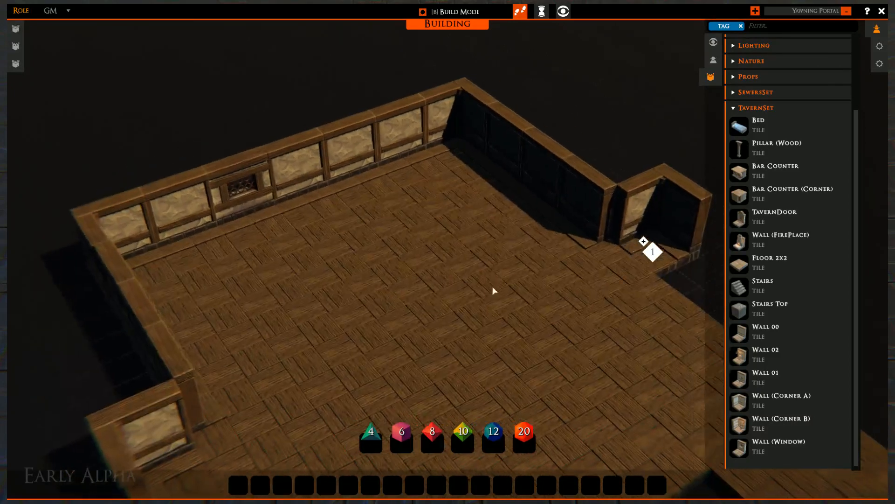
right_drag(494, 289, 369, 262)
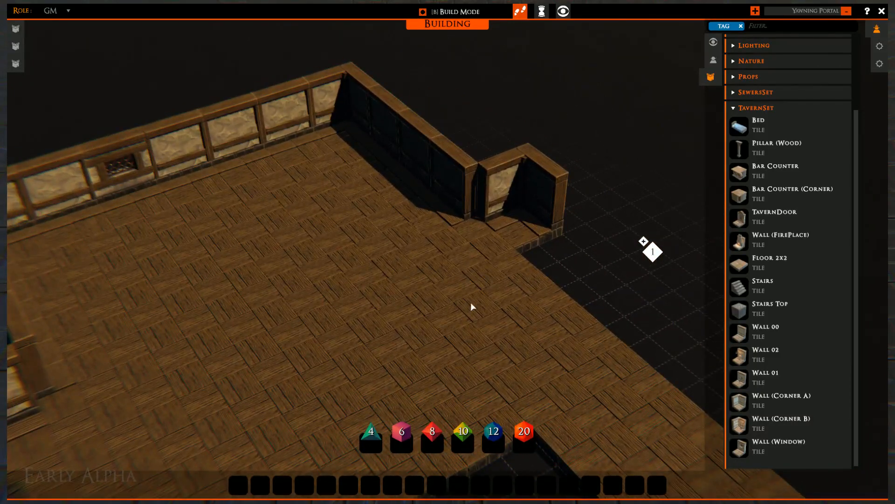
middle_drag(480, 315, 495, 297)
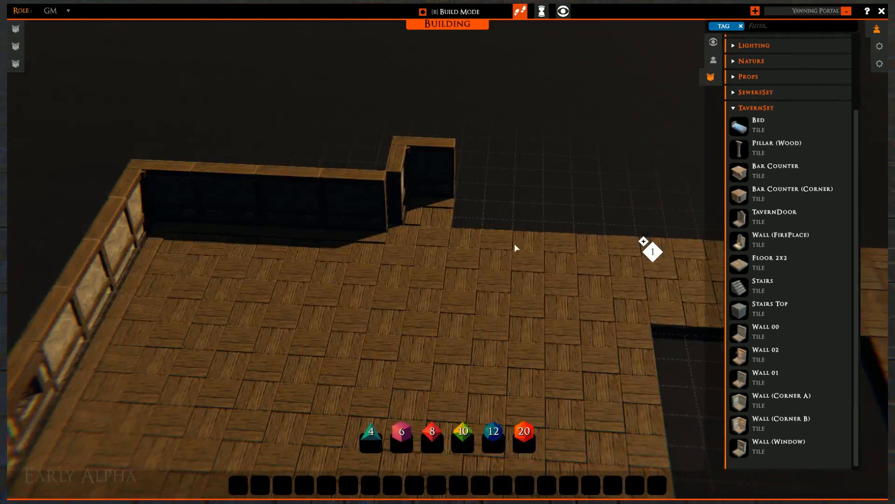
right_drag(515, 247, 454, 306)
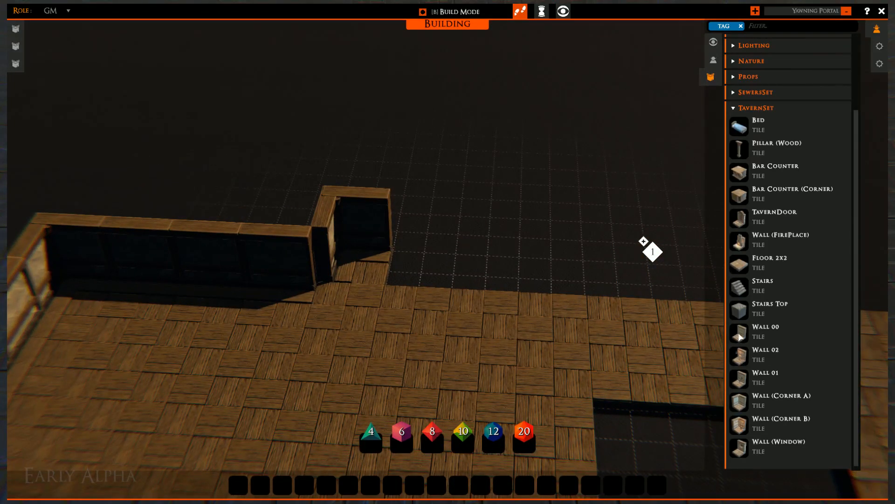
drag(741, 334, 239, 485)
drag(741, 269, 239, 486)
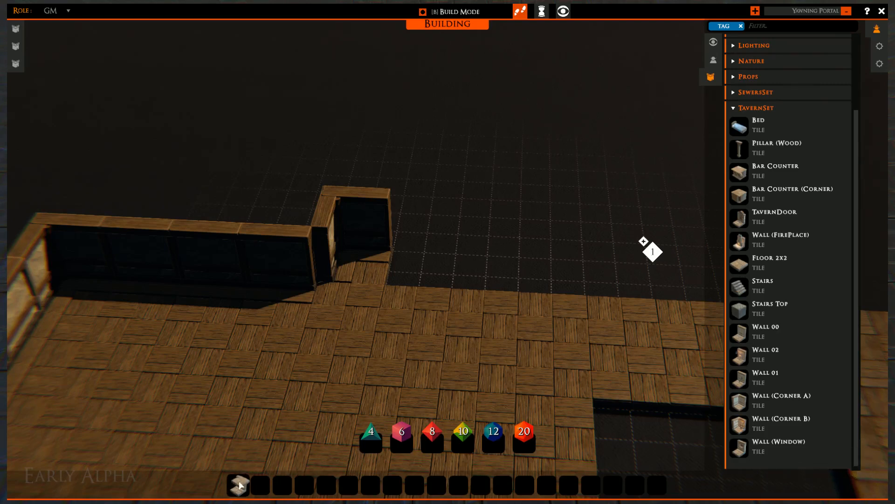
drag(741, 266, 262, 484)
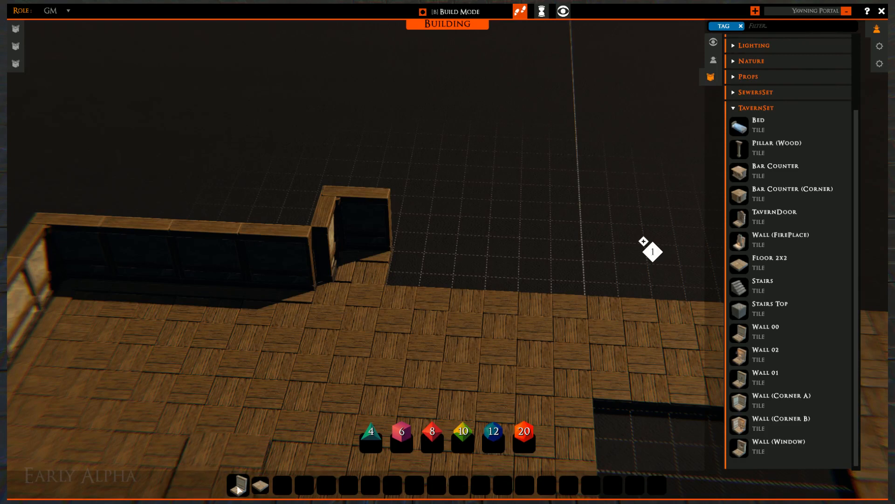
- Rearrange the hotbar so its first three slots hold Floor 2x2, Wall 00 and Wall (Corner A)
drag(239, 487, 292, 413)
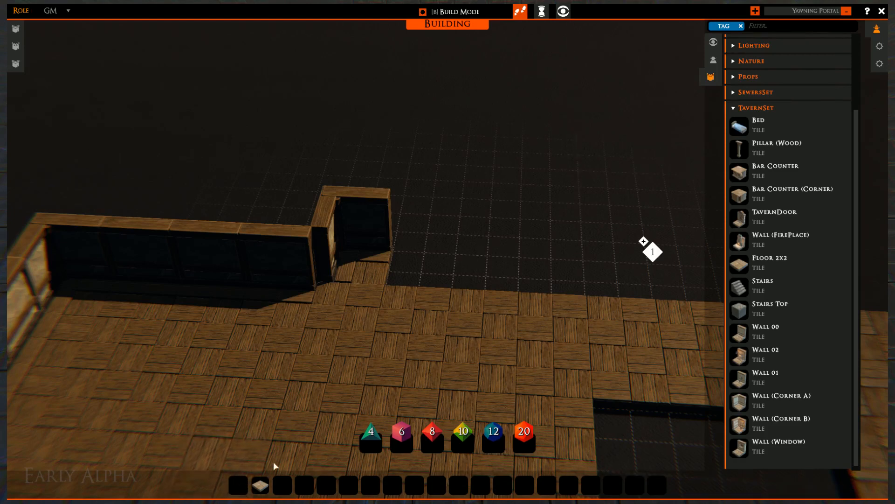
drag(261, 489, 238, 485)
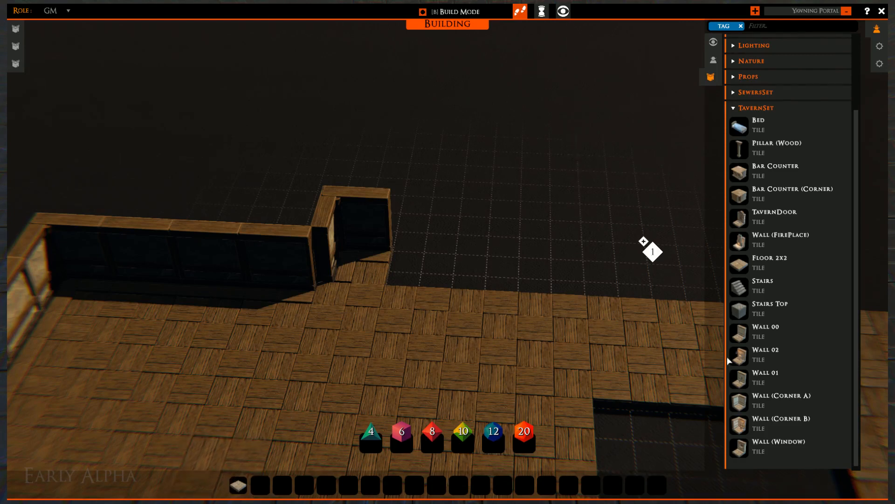
drag(742, 332, 260, 485)
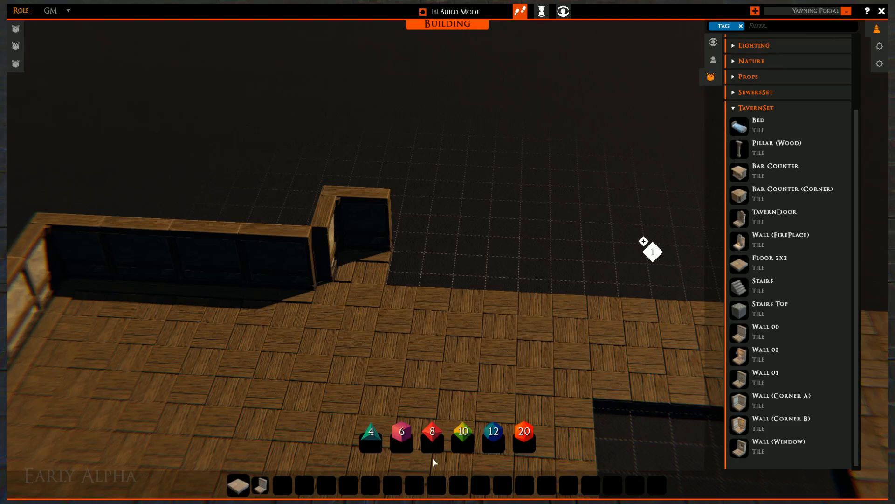
drag(741, 407, 282, 485)
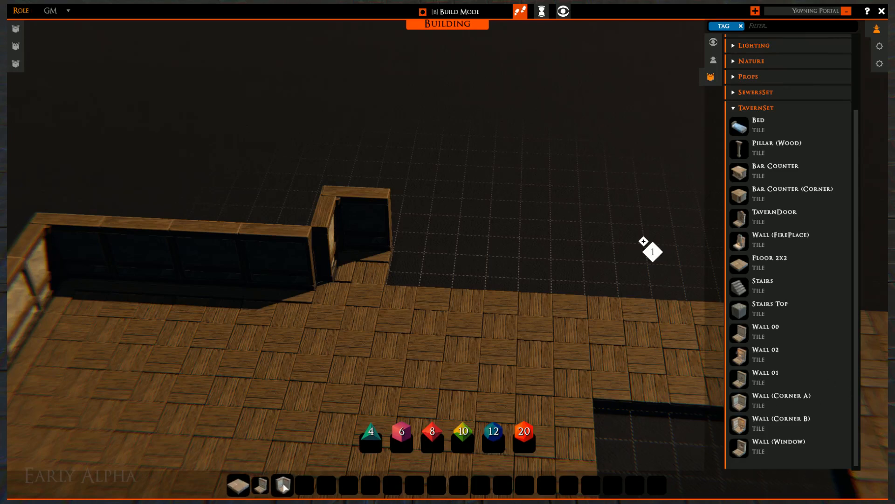
- Lay a row of Wall 00 tiles from the offset corner along the floor's outer edge to its far end
right_drag(524, 292, 480, 297)
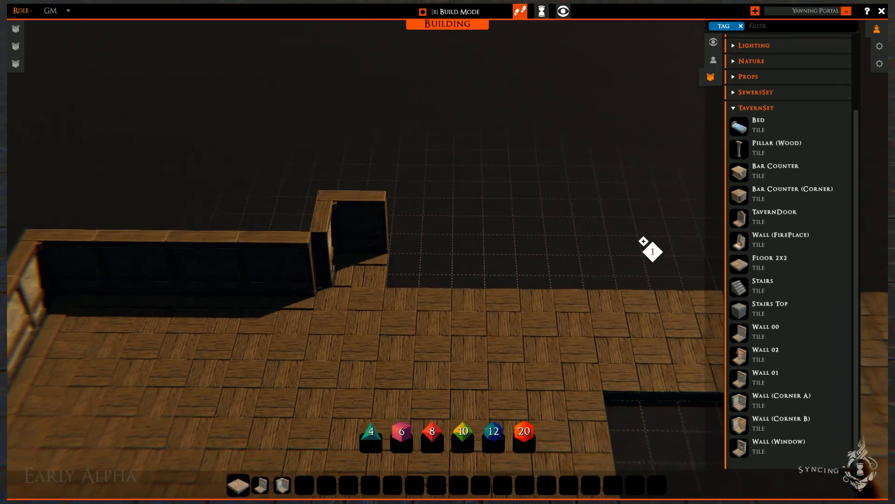
middle_drag(401, 343, 286, 376)
click(263, 485)
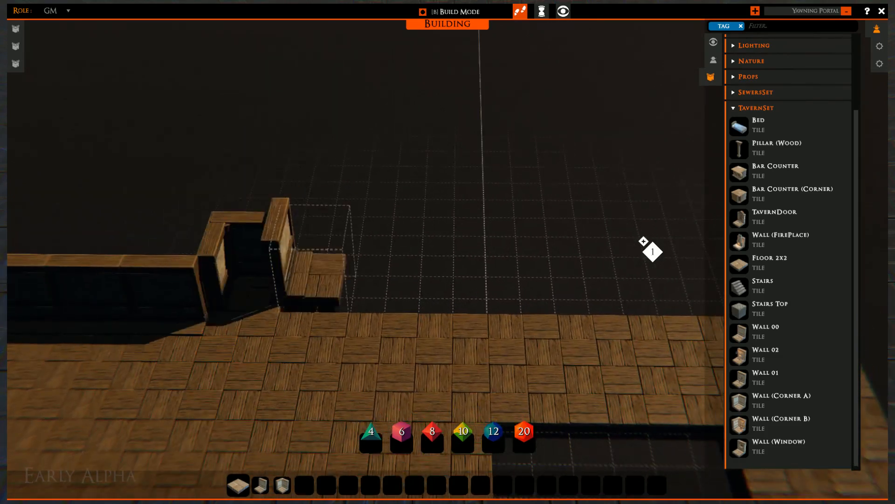
key(r)
drag(316, 290, 681, 292)
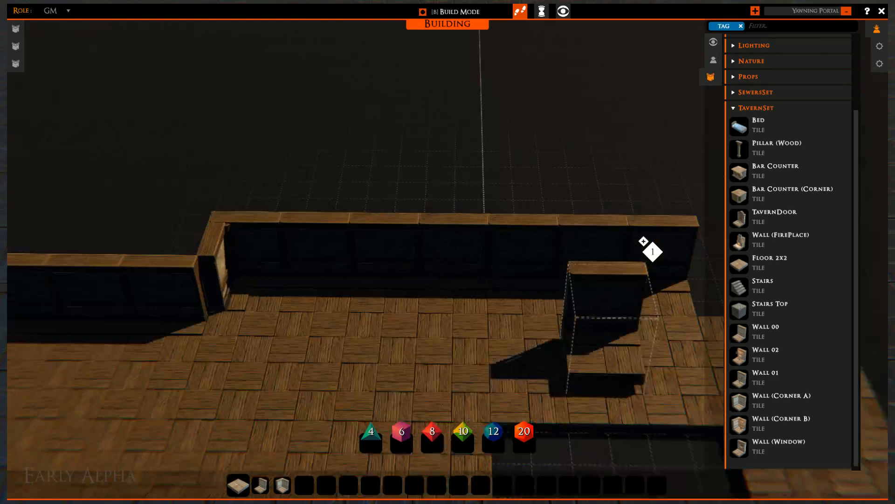
mouse_move(611, 333)
middle_down()
mouse_move(343, 279)
mouse_move(324, 305)
middle_up()
drag(472, 279, 547, 284)
- Place a Wall (Corner A) tile at the end of the new wall row, turning along the next side of the floor
right_drag(494, 298, 550, 299)
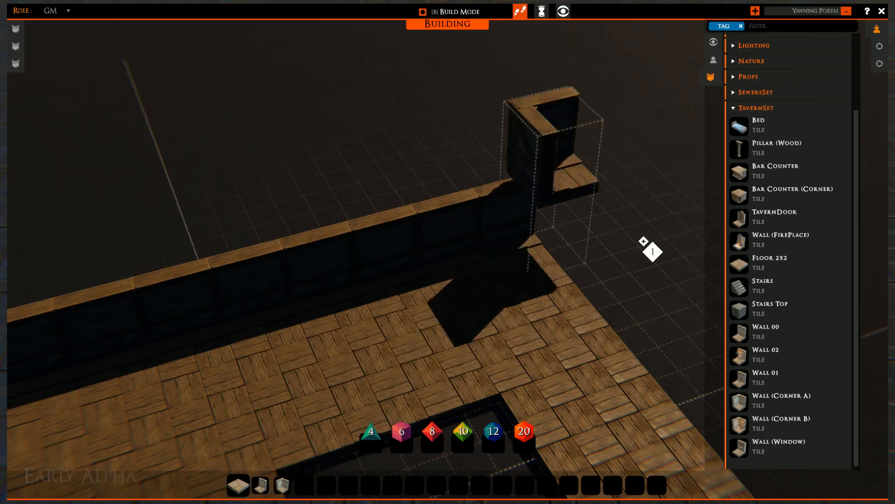
click(572, 258)
right_drag(572, 257, 690, 306)
middle_drag(691, 306, 472, 336)
right_drag(473, 337, 268, 467)
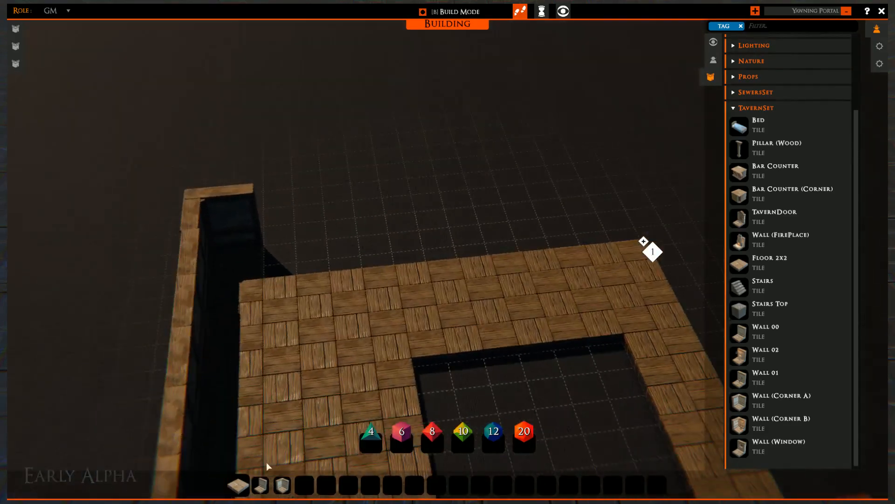
- Lay a row of six Wall 00 tiles from the corner along the next side of the floor to its end
click(261, 482)
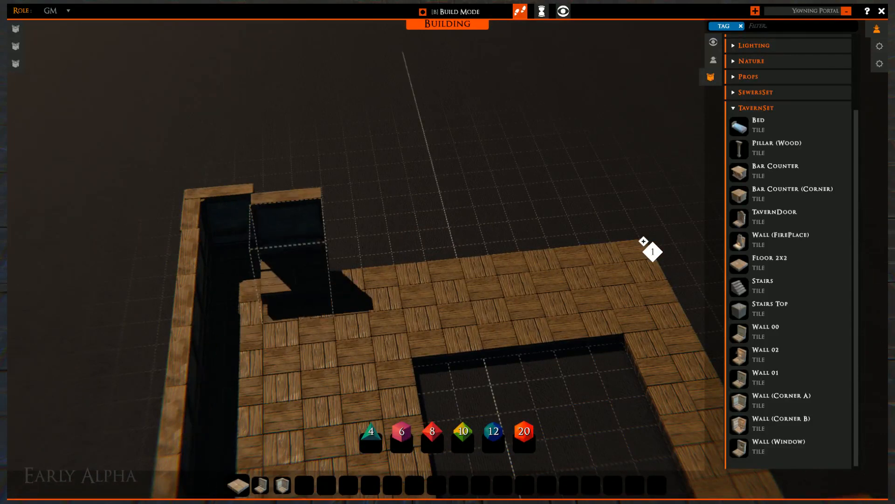
drag(296, 252, 624, 224)
right_click(229, 250)
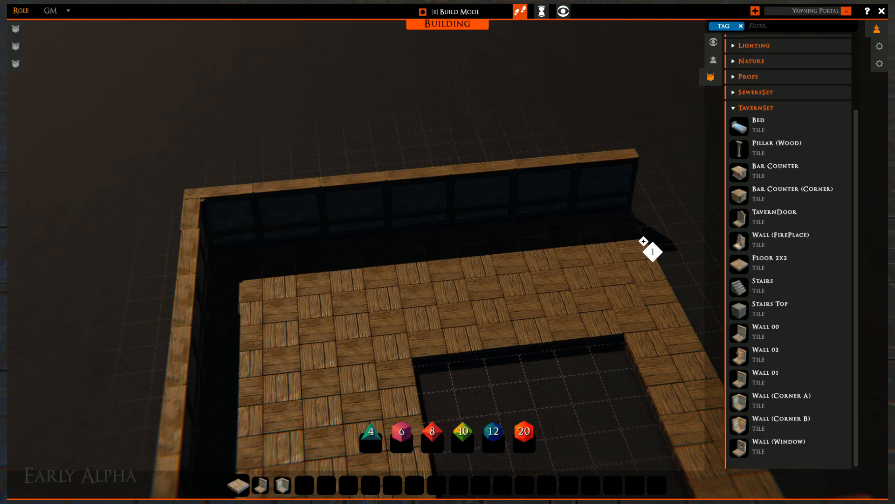
- Turn the music volume and the ambient volume down to minimum in the atmosphere settings
middle_drag(380, 322, 322, 307)
mouse_move(322, 308)
right_down()
mouse_move(276, 224)
mouse_move(272, 188)
right_up()
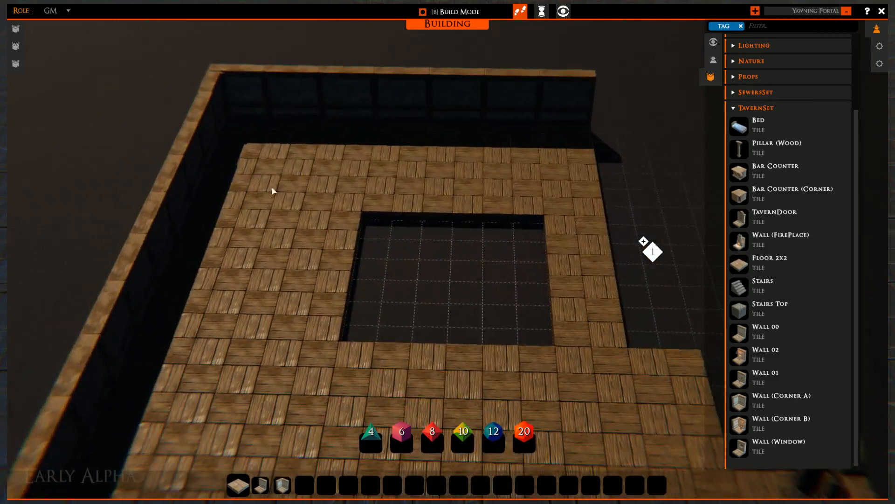
right_drag(546, 361, 350, 175)
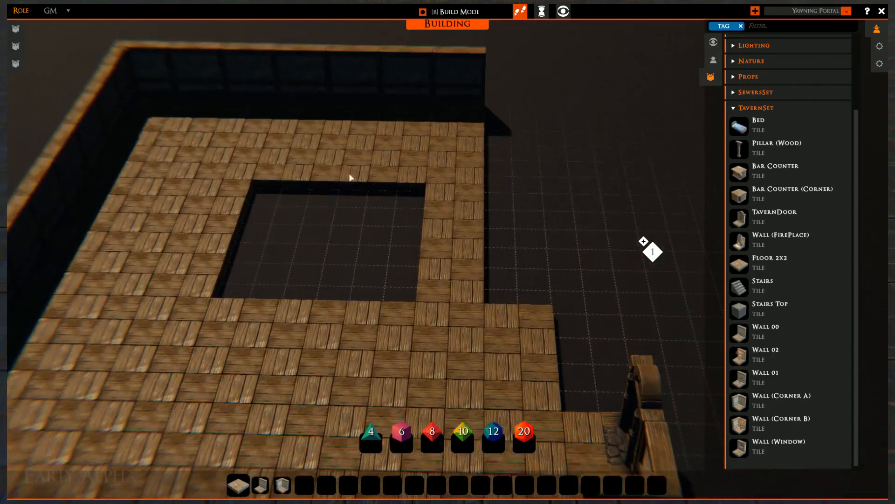
click(16, 63)
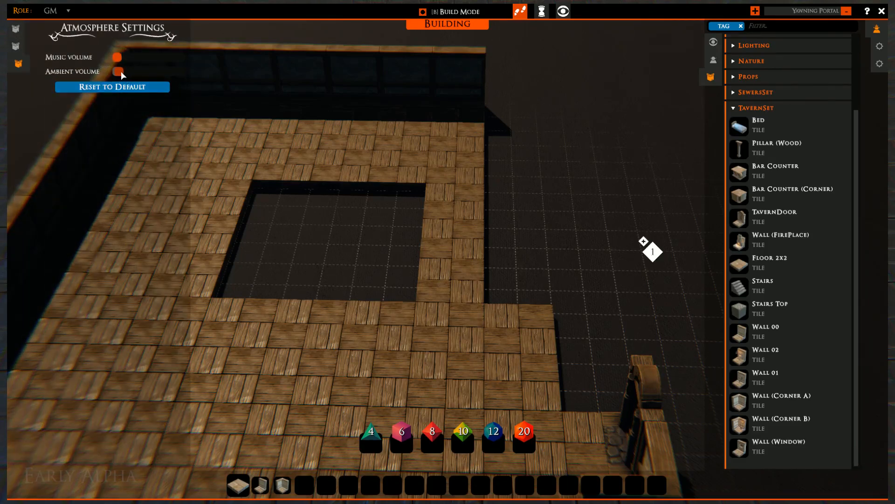
drag(121, 72, 124, 57)
click(713, 60)
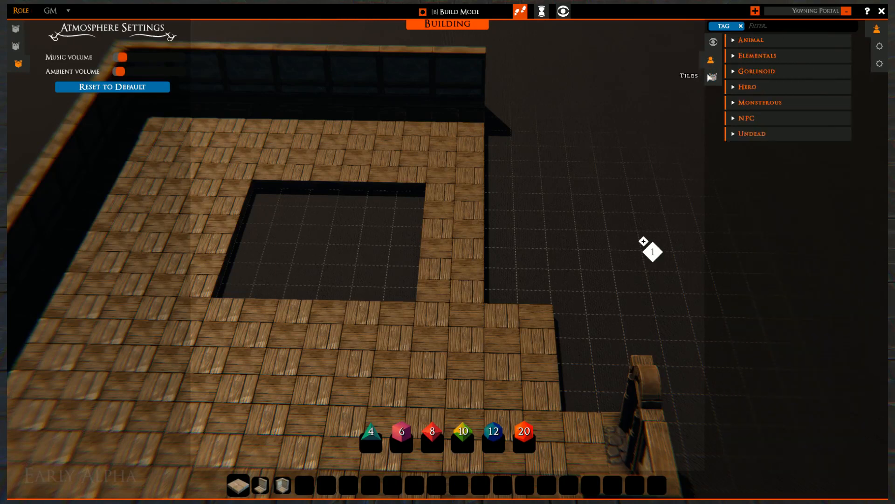
click(716, 77)
mouse_move(123, 72)
mouse_down()
mouse_move(138, 60)
mouse_move(115, 74)
mouse_move(120, 58)
mouse_up()
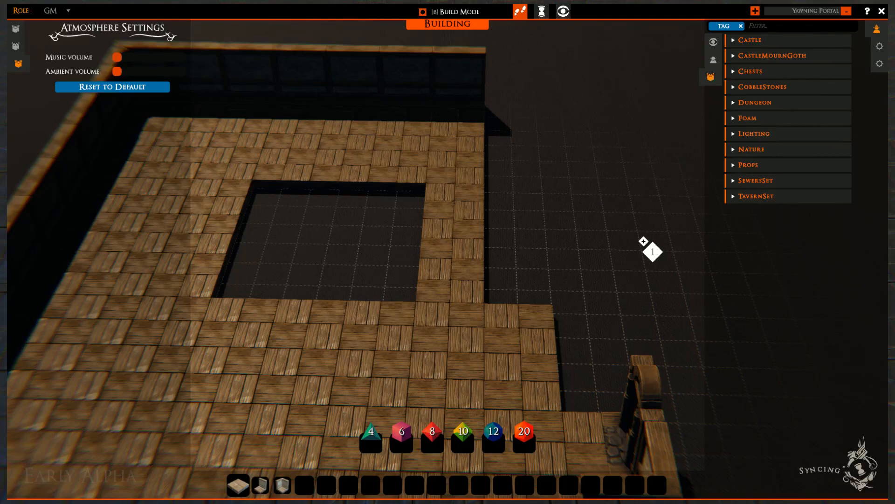
- Place a Wall (Corner A) tile at the end of the six-tile wall row, turning toward the side with the tavern door
right_drag(572, 287, 550, 290)
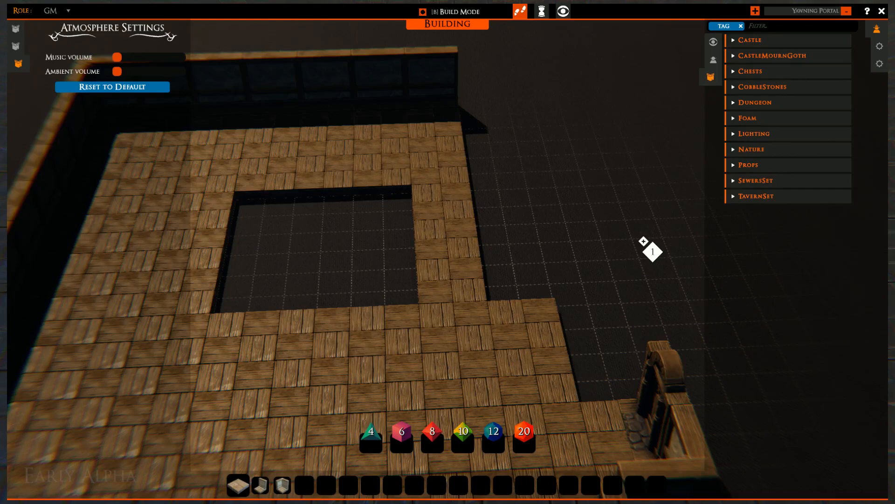
middle_drag(469, 202, 496, 283)
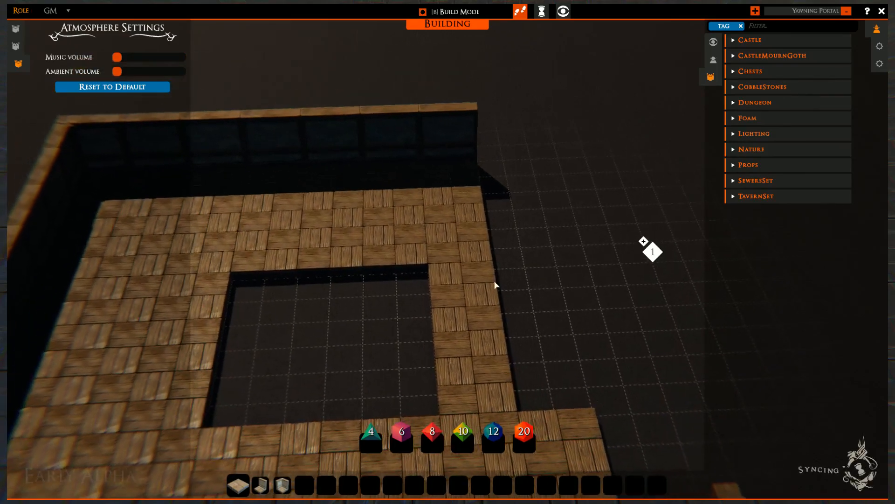
right_drag(486, 235, 498, 219)
key(Tab)
key(Tab)
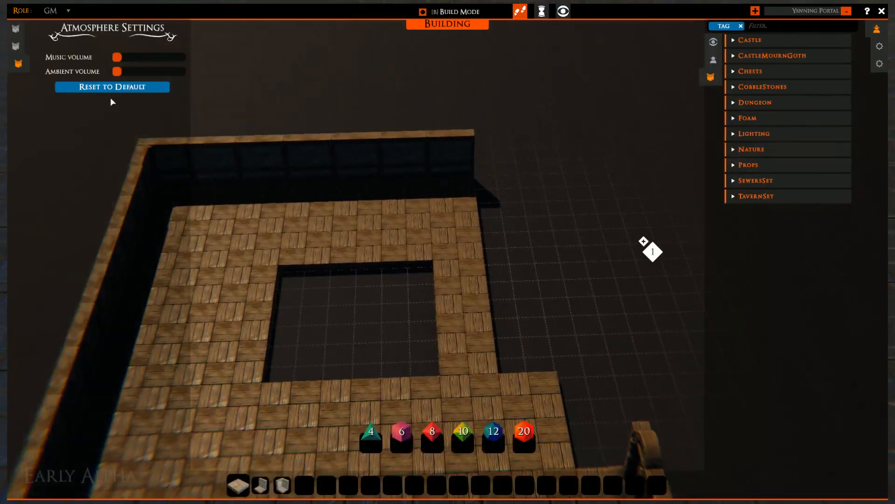
scroll(397, 332, up, 3)
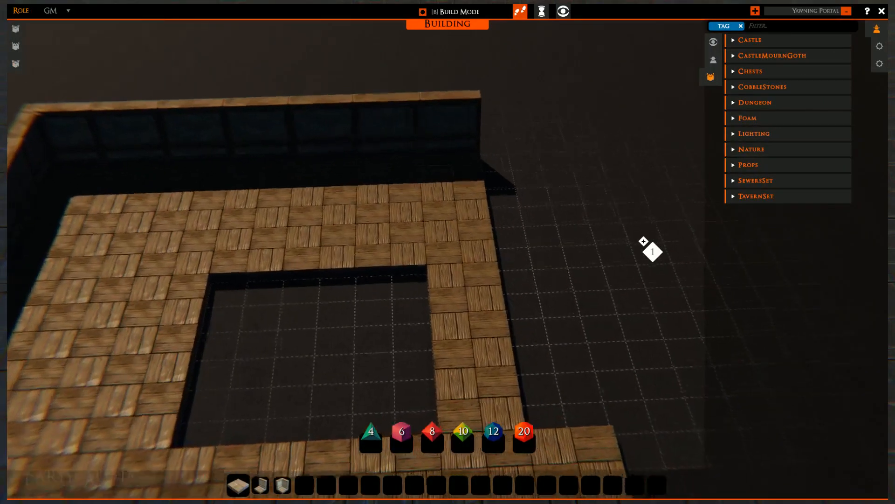
right_drag(410, 224, 485, 209)
middle_drag(485, 209, 365, 437)
click(282, 485)
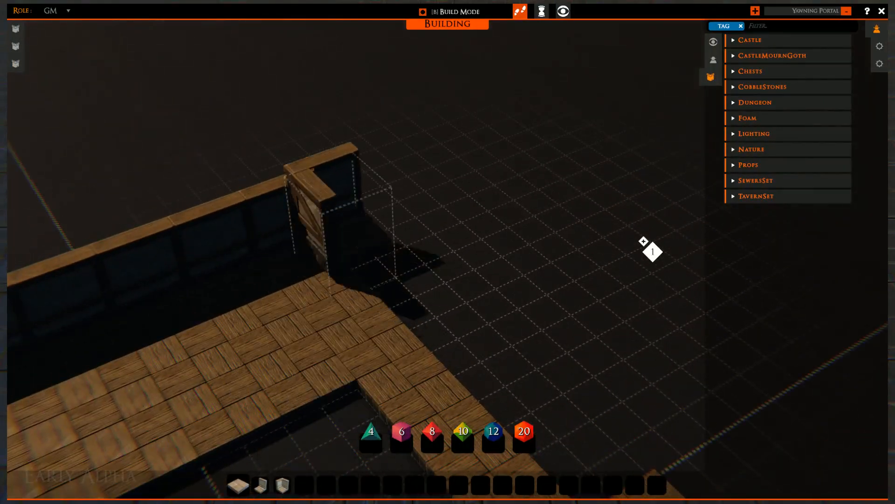
click(361, 245)
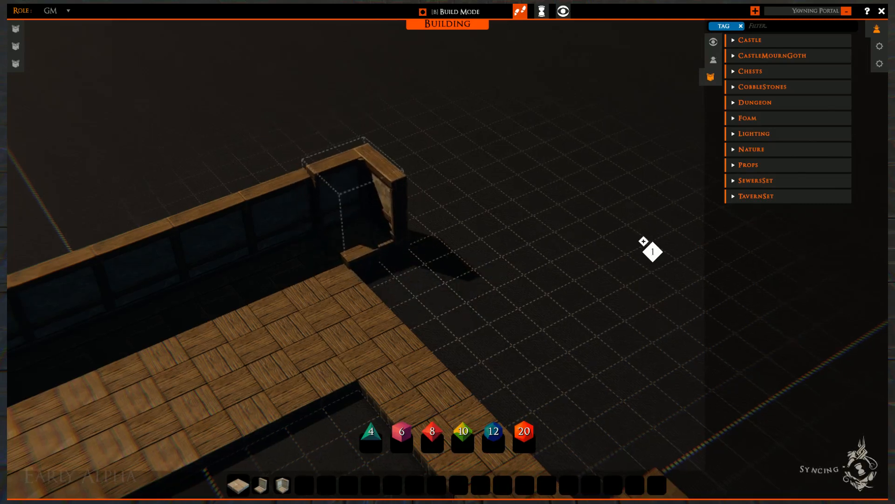
right_click(358, 245)
- Lay a row of four Wall 00 tiles from that corner along the floor edge toward the wider floor section
right_drag(300, 340, 392, 240)
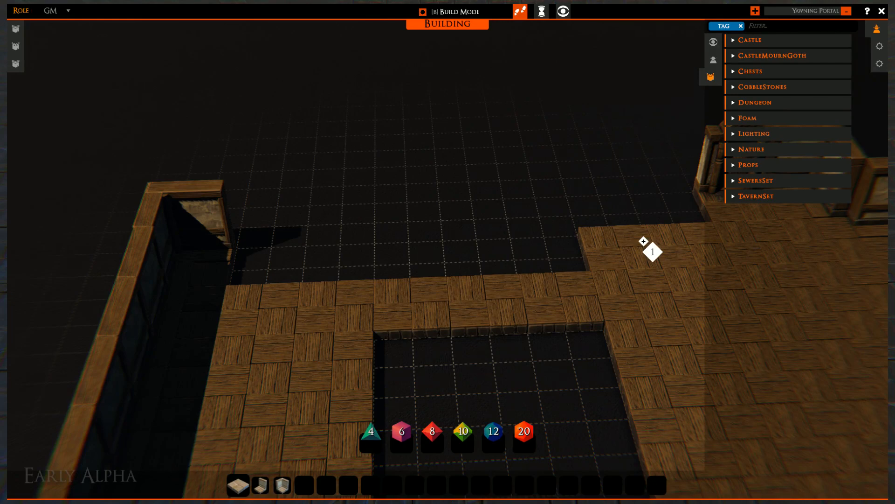
right_drag(449, 283, 405, 282)
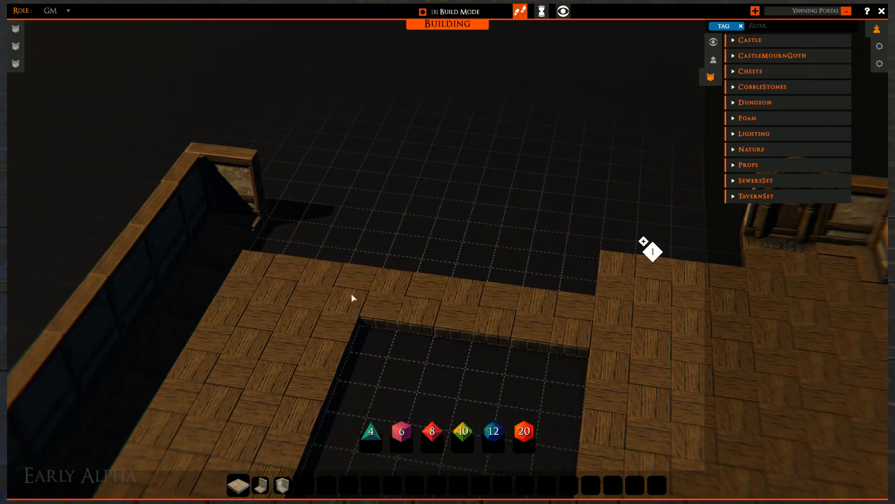
right_drag(351, 293, 438, 352)
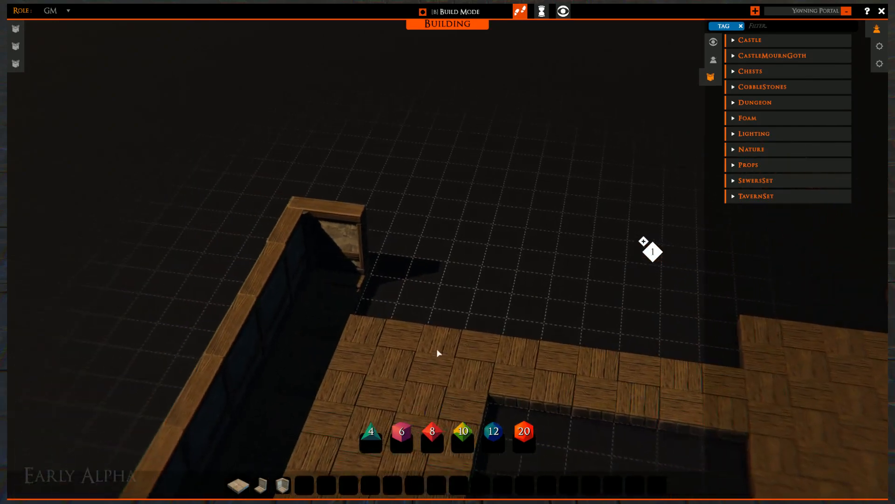
mouse_move(533, 263)
middle_down()
mouse_move(495, 263)
mouse_move(523, 254)
middle_up()
right_drag(523, 254, 450, 240)
click(266, 484)
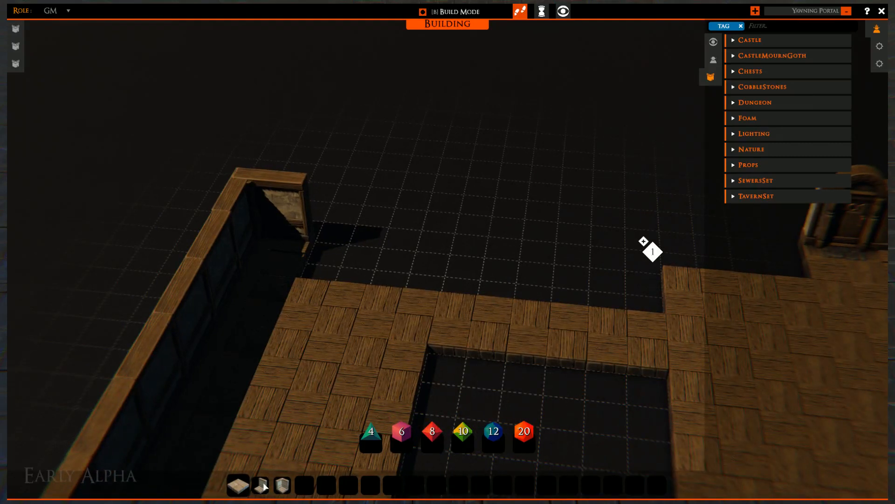
click(333, 260)
drag(333, 260, 566, 279)
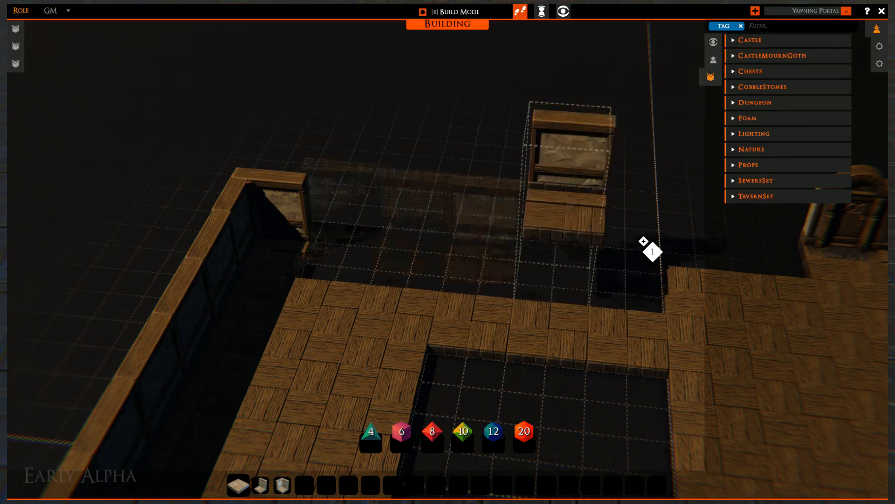
- Place a Wall (Corner A) tile at the end of the four-tile row, where the floor steps outward toward the door
mouse_move(536, 326)
middle_down()
mouse_move(494, 325)
mouse_move(524, 322)
middle_up()
right_drag(523, 317, 274, 303)
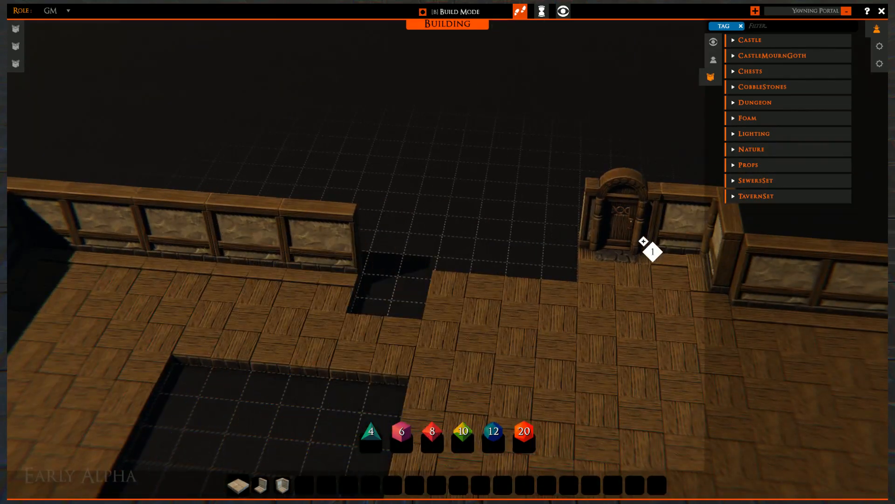
click(284, 484)
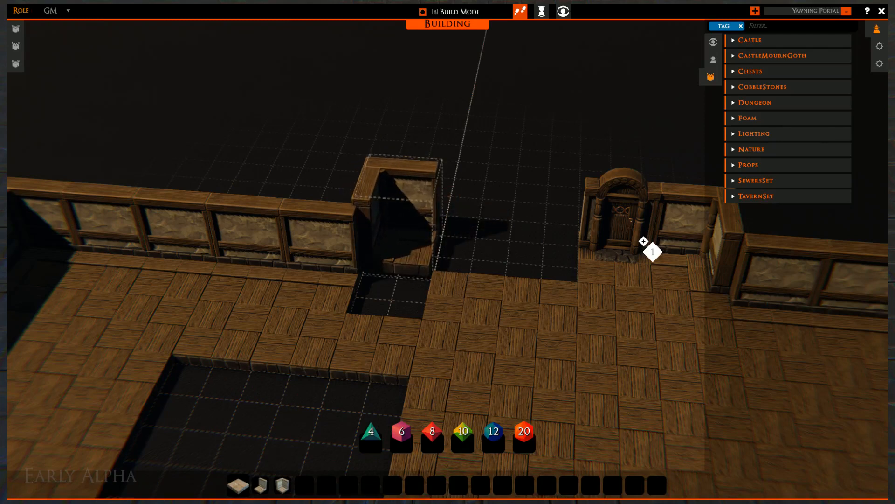
click(395, 263)
- Fill the floor gap beside the new corner with a Floor 2x2 tile and join the corner to the tavern door with two Wall 00 tiles
click(238, 485)
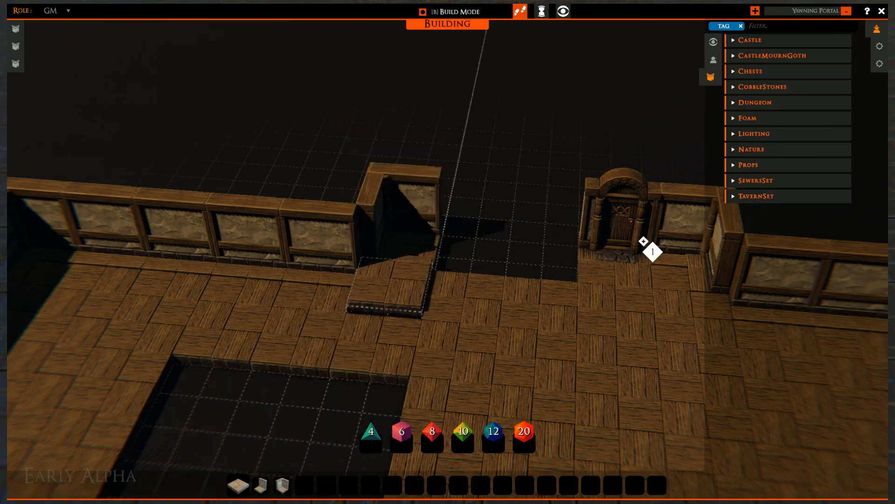
click(424, 272)
click(262, 486)
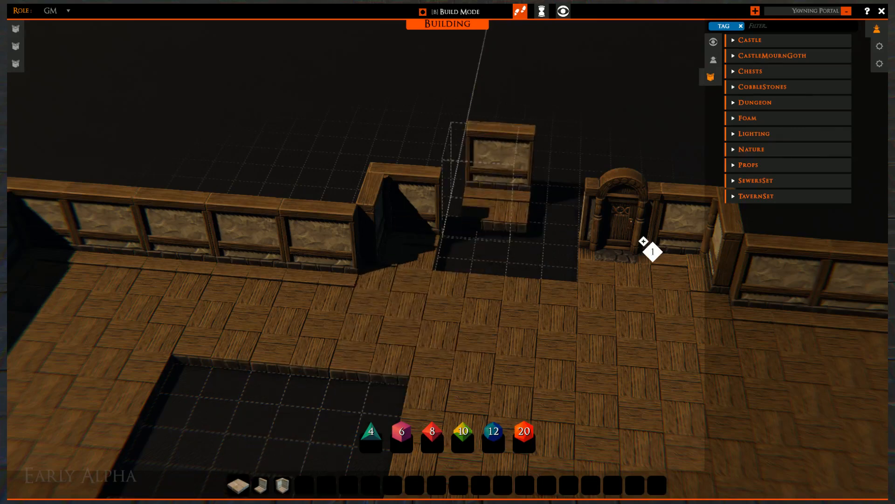
drag(472, 255, 544, 272)
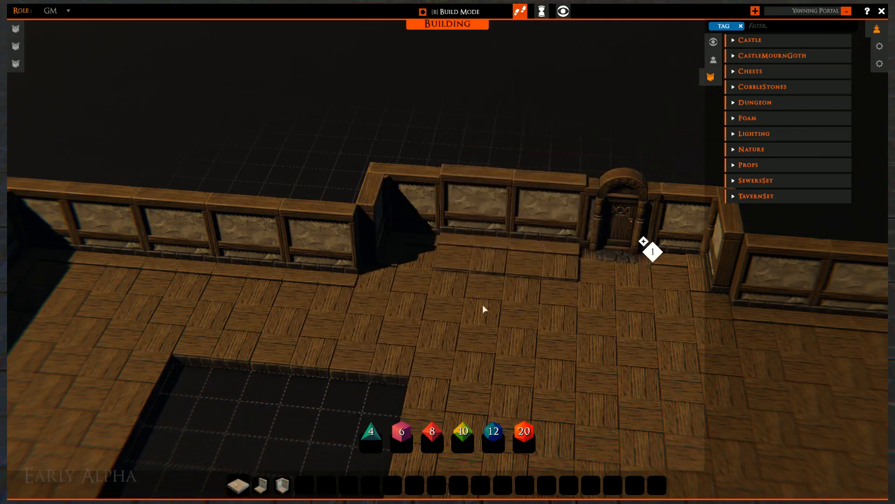
- Examine the enclosed tavern room from several angles, checking its wall perimeter, the open floor area and the central opening
right_drag(483, 305, 583, 273)
scroll(560, 247, down, 3)
middle_drag(523, 206, 266, 298)
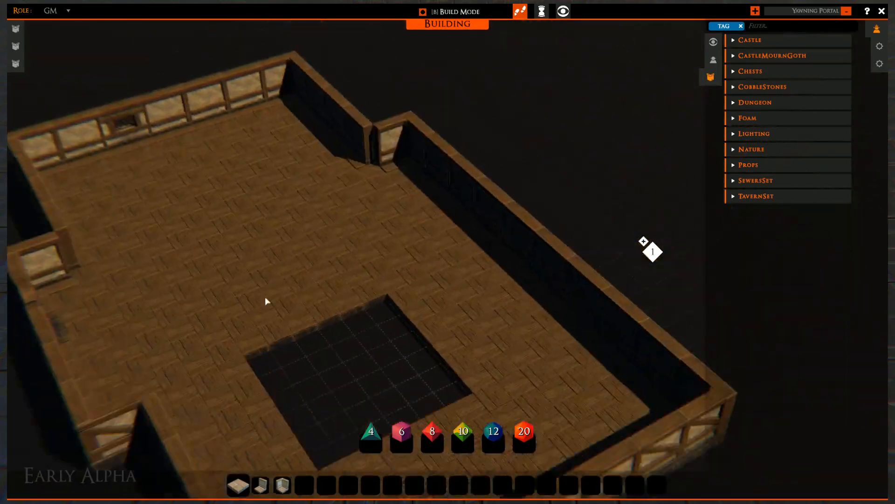
right_drag(256, 289, 308, 279)
mouse_move(371, 295)
right_down()
mouse_move(415, 295)
mouse_move(370, 296)
right_up()
middle_drag(371, 295, 476, 292)
scroll(472, 287, up, 3)
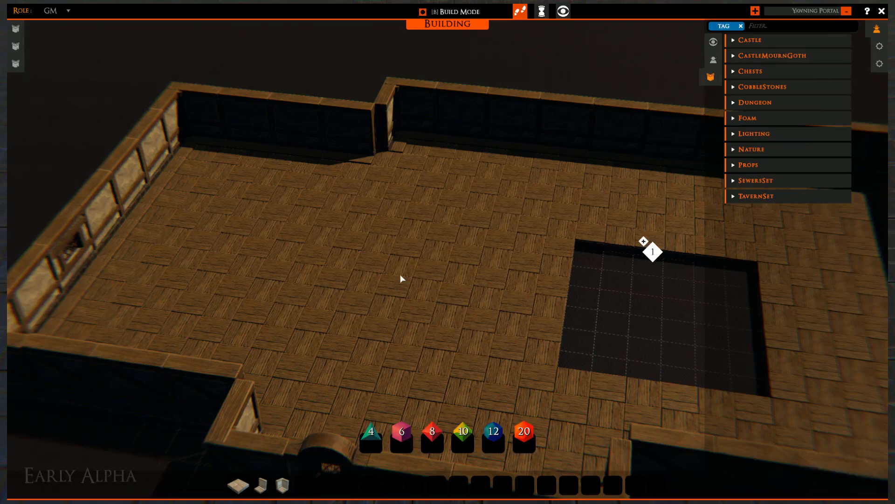
right_drag(362, 281, 447, 262)
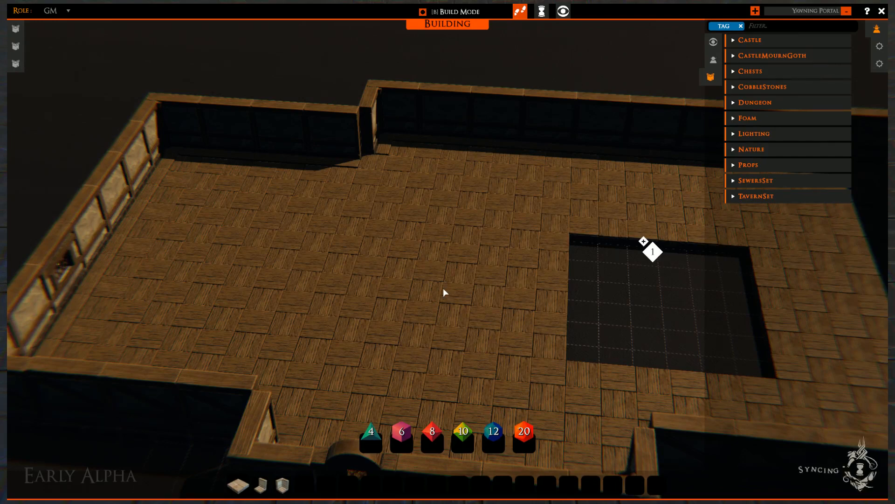
right_drag(428, 282, 401, 282)
middle_drag(428, 283, 136, 280)
right_drag(278, 243, 373, 244)
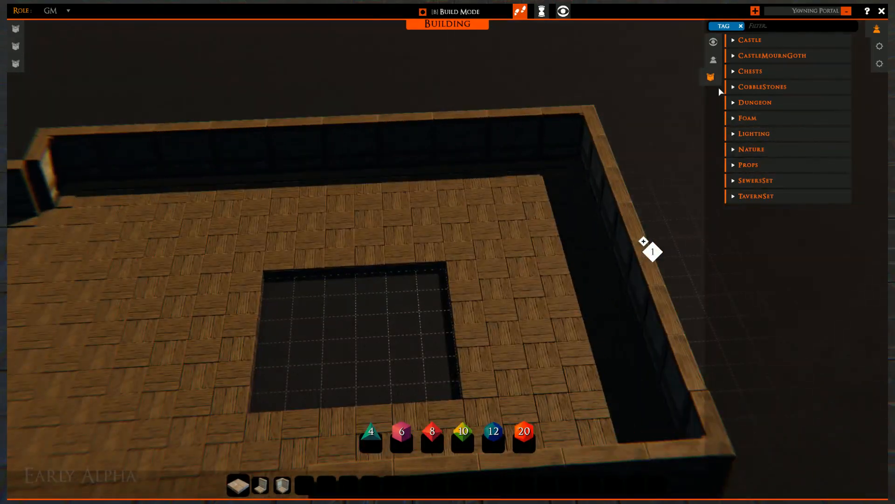
click(711, 60)
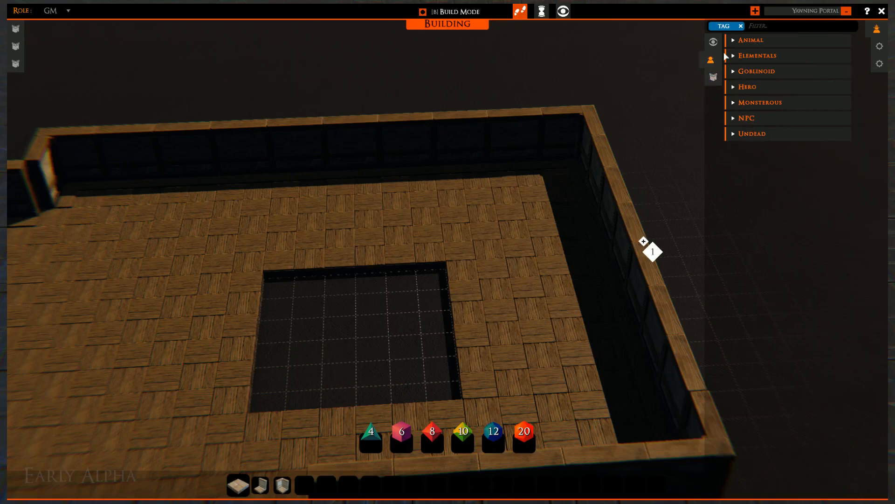
click(713, 77)
right_drag(427, 290, 373, 290)
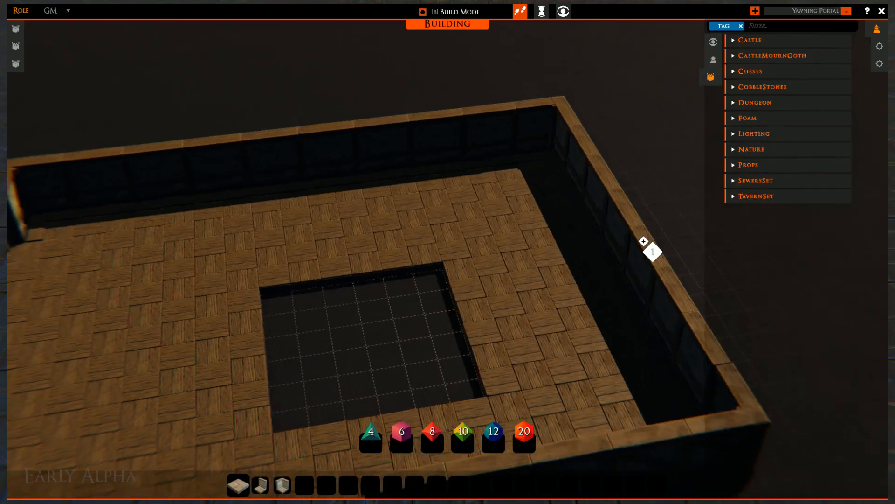
middle_drag(373, 290, 502, 245)
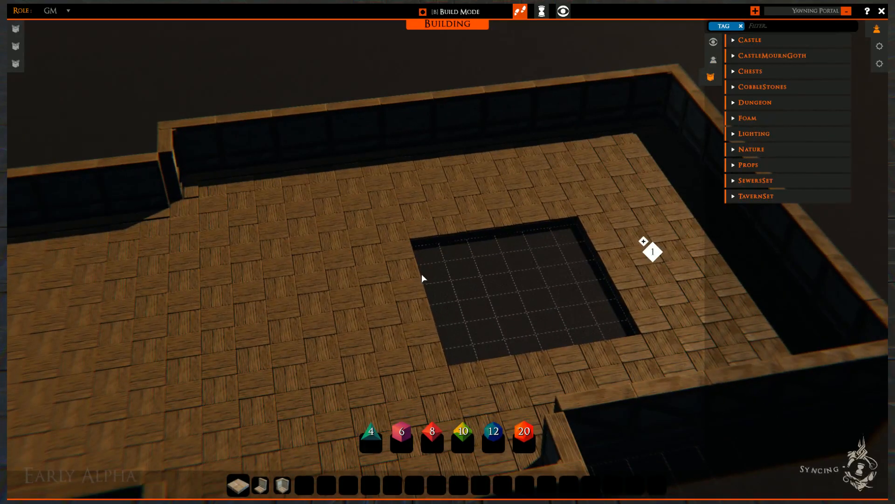
right_drag(422, 293, 397, 295)
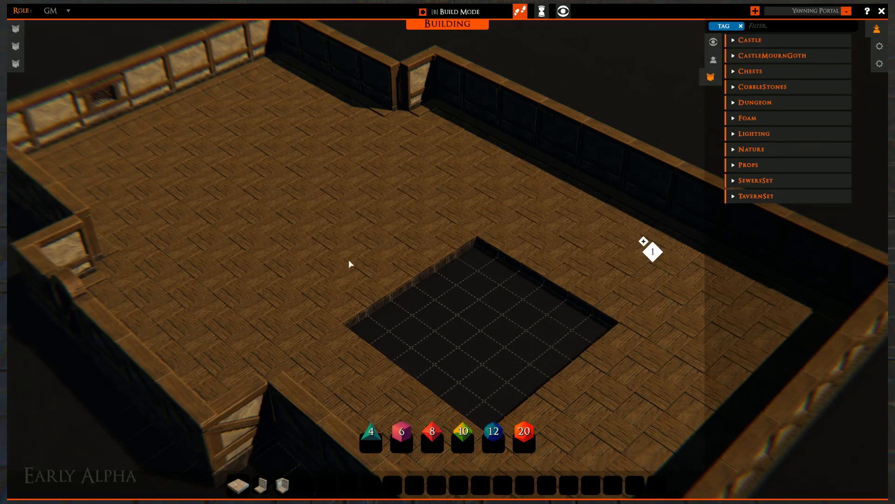
middle_drag(301, 285, 429, 368)
right_drag(294, 301, 410, 328)
scroll(469, 326, up, 3)
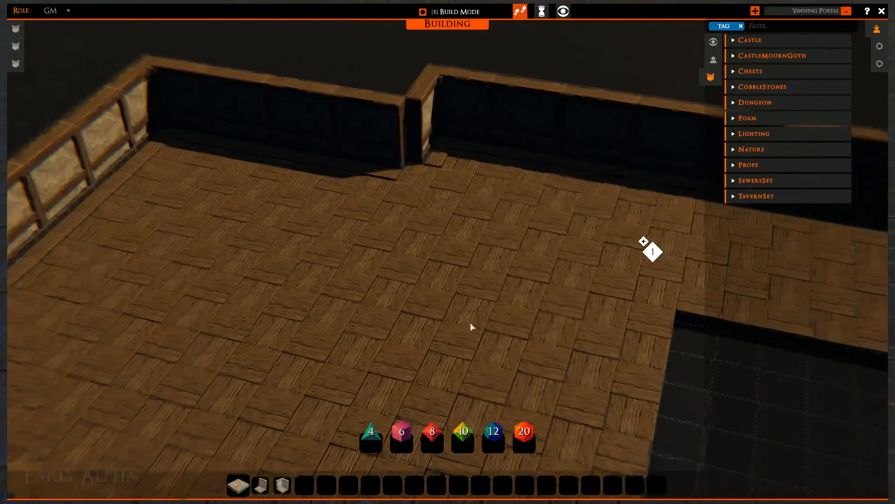
scroll(426, 234, down, 5)
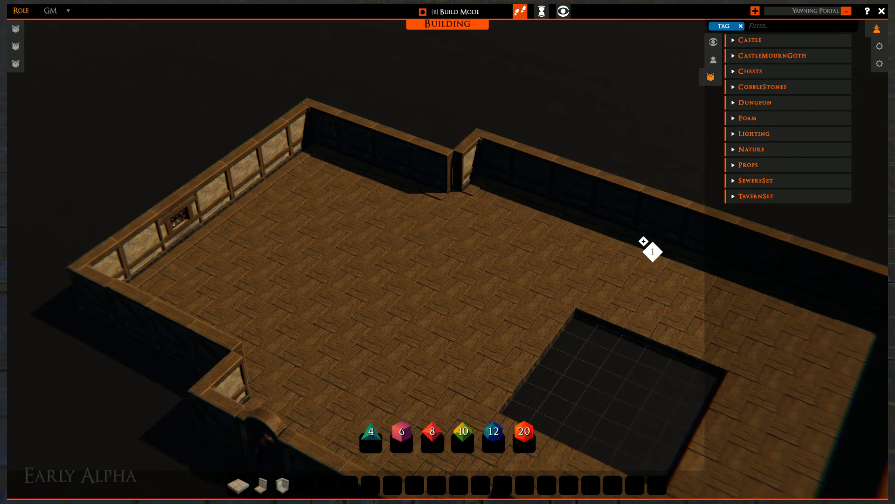
right_drag(574, 289, 418, 291)
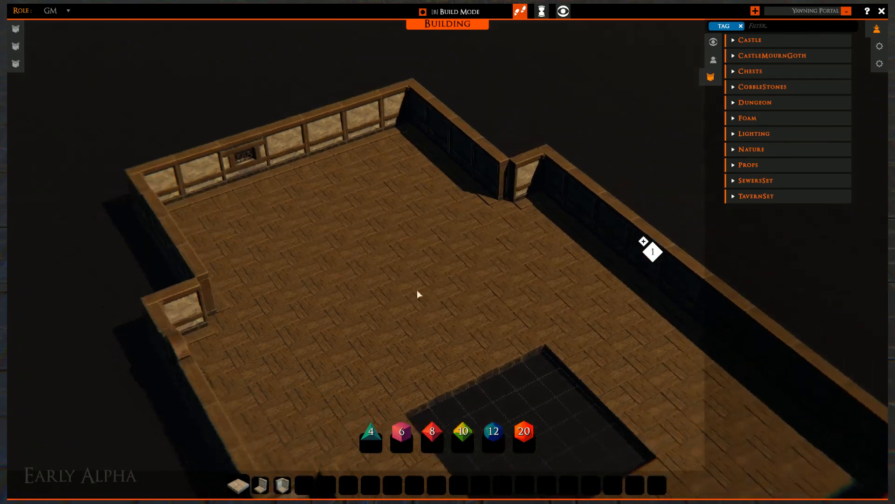
mouse_move(418, 291)
middle_down()
mouse_move(411, 225)
mouse_move(409, 281)
middle_up()
right_drag(374, 306, 457, 303)
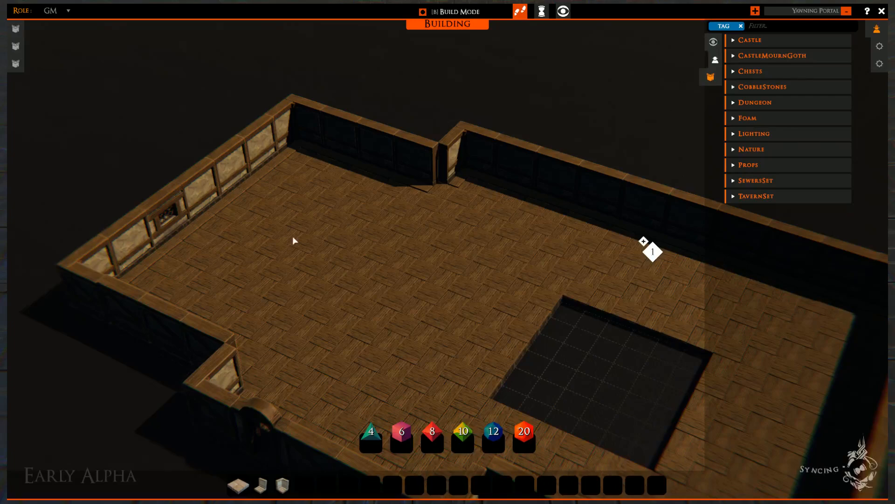
- Remove the row of seven floor tiles running across the room between the two inner corners beside the door
right_drag(294, 239, 423, 265)
middle_drag(436, 281, 510, 263)
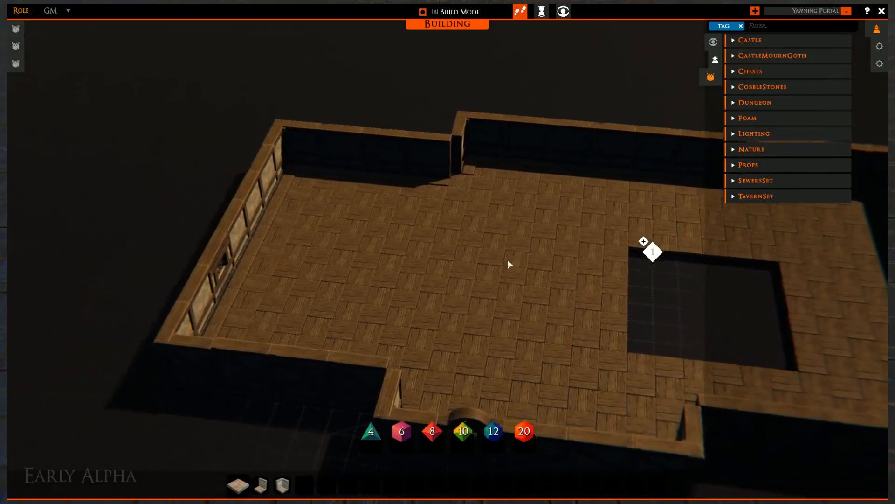
right_drag(509, 264, 254, 324)
scroll(254, 324, up, 5)
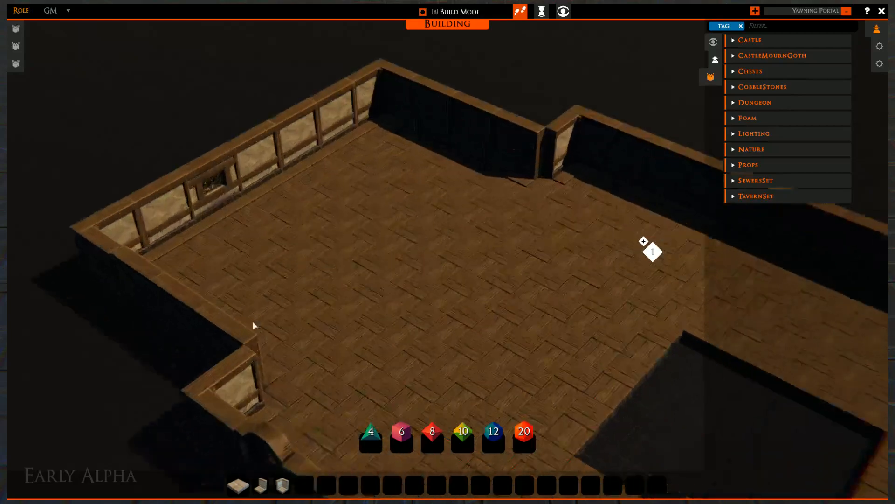
right_drag(320, 340, 196, 319)
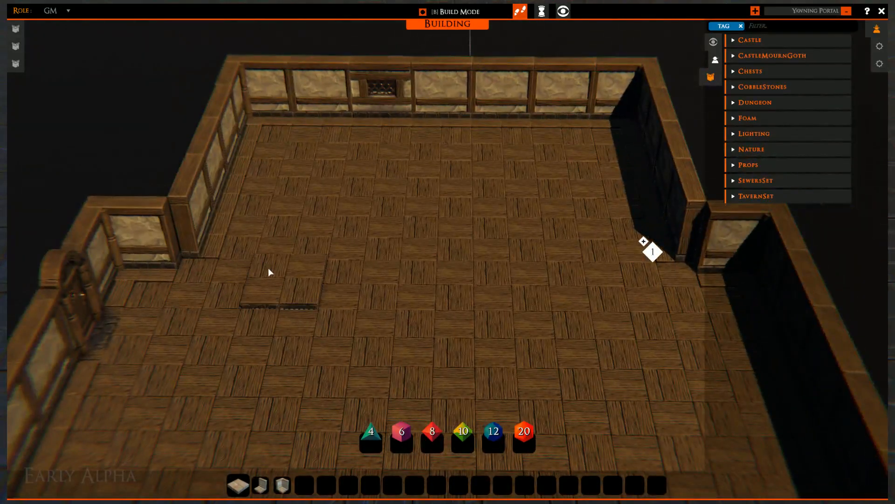
click(227, 281)
drag(222, 278, 271, 293)
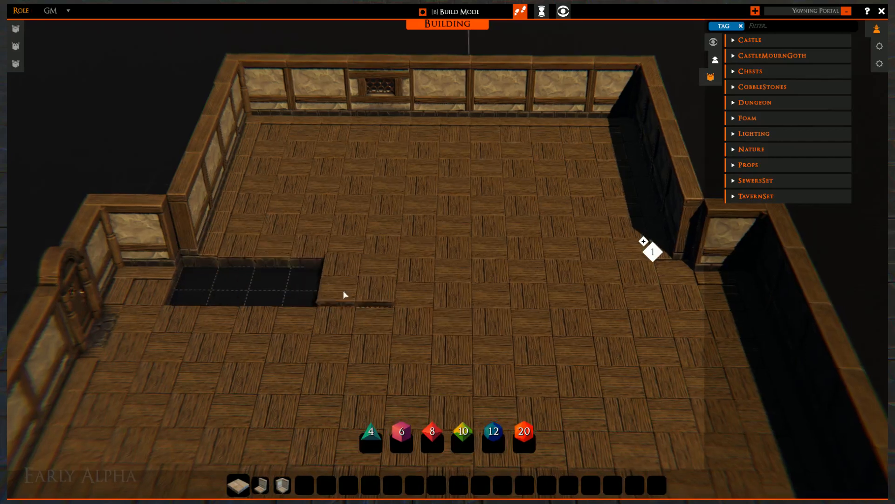
drag(345, 295, 825, 244)
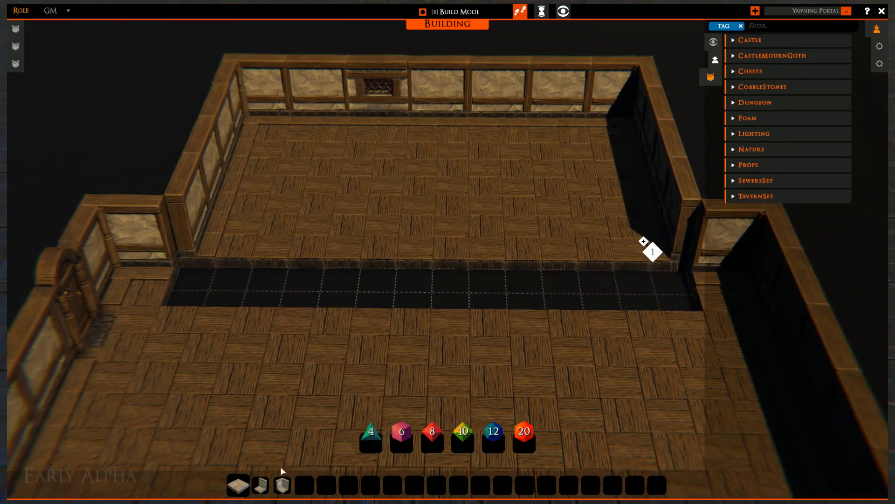
- Lay seven Wall 00 tiles across the cleared strip and delete the second one from the door side to leave an opening
click(260, 485)
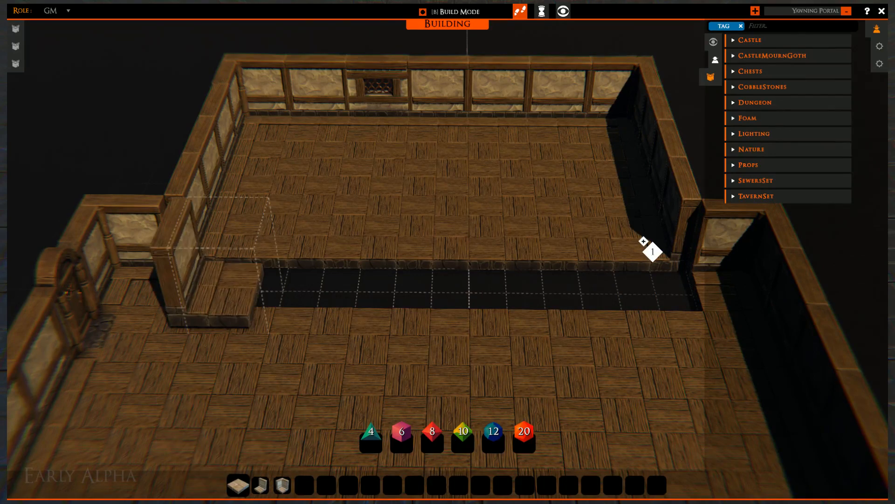
drag(202, 286, 667, 285)
right_click(379, 282)
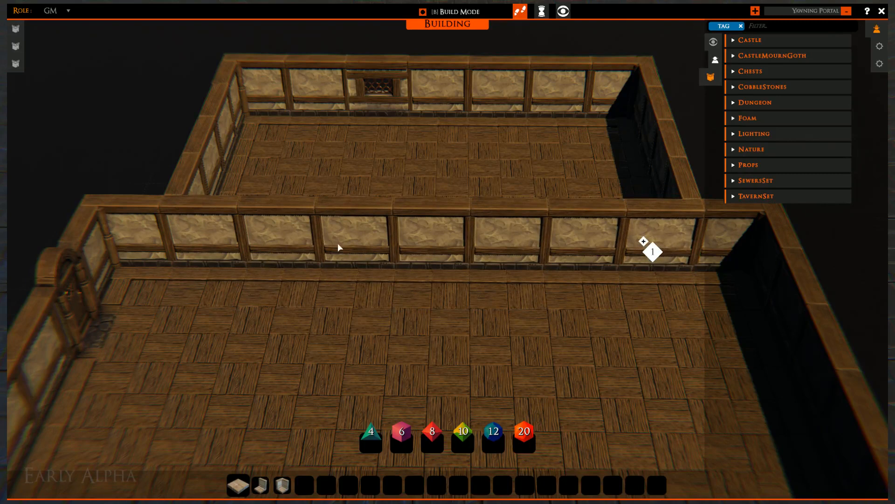
key(Delete)
key(d)
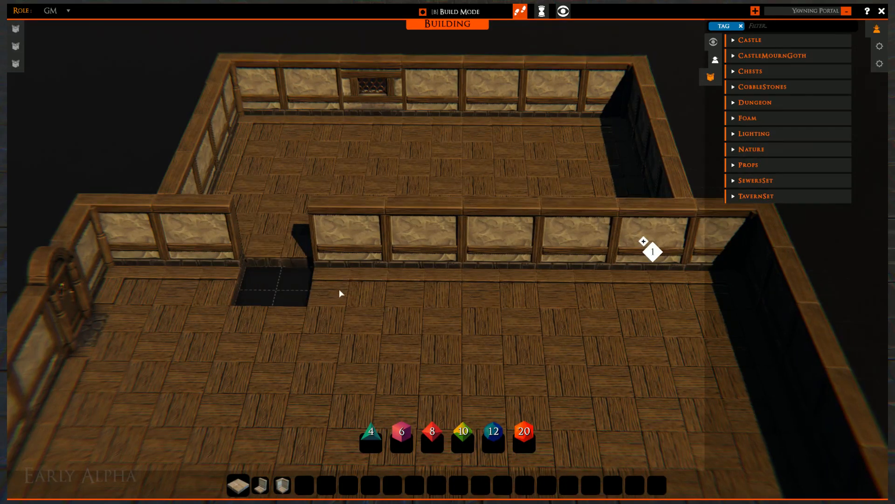
- Examine the new dividing wall, its opening and the back room from several angles
right_drag(347, 315, 325, 307)
drag(325, 308, 371, 396)
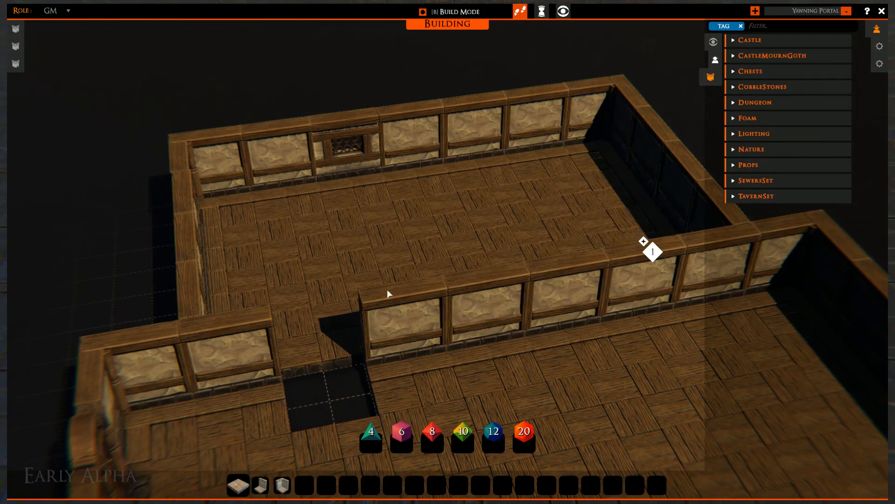
right_drag(387, 289, 789, 218)
drag(789, 218, 320, 260)
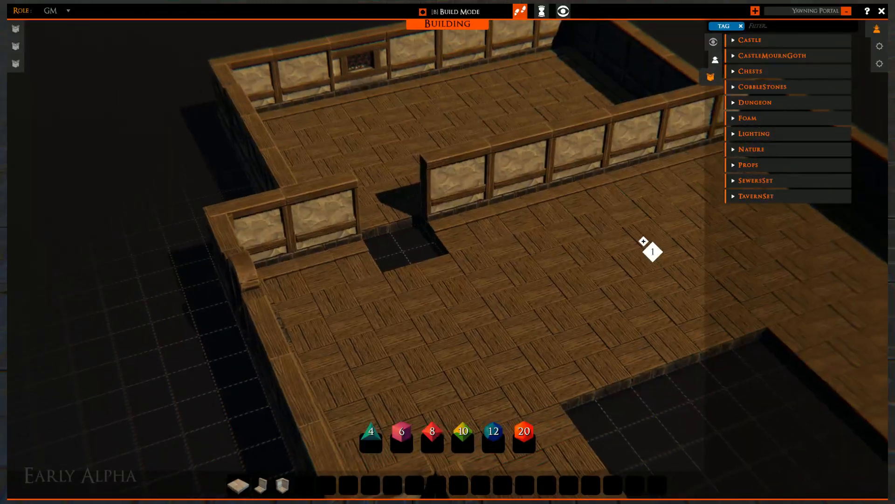
right_drag(448, 251, 436, 268)
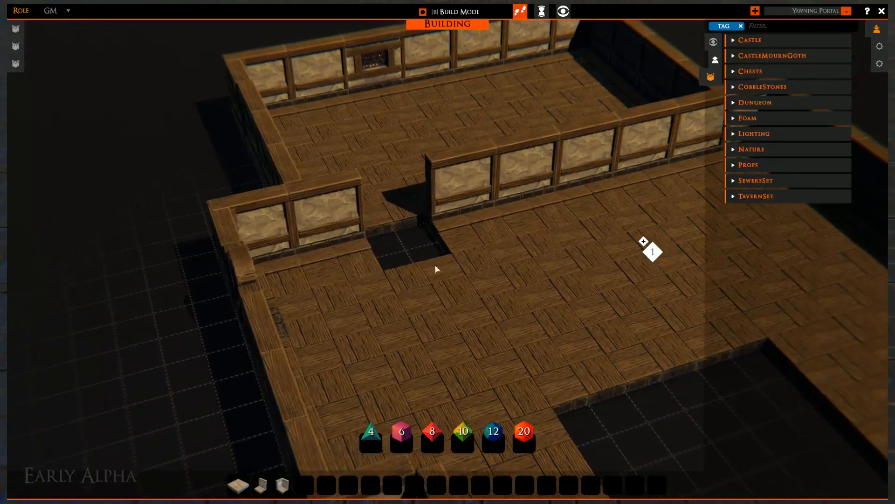
drag(436, 268, 435, 387)
right_drag(435, 386, 489, 247)
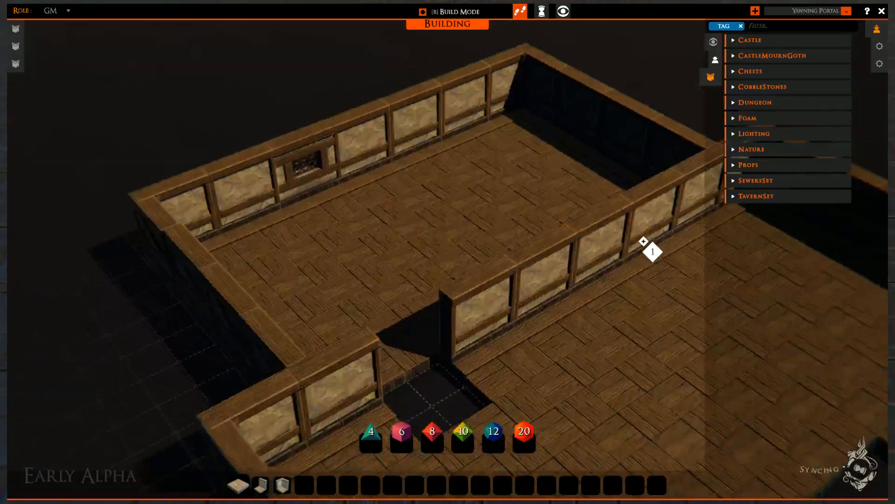
right_drag(513, 233, 533, 209)
scroll(531, 200, up, 2)
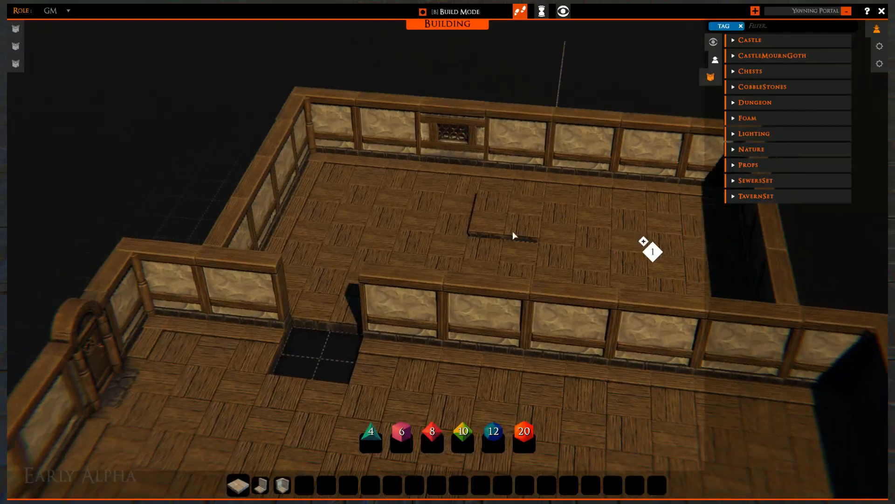
- Delete the outer wall tile beside the grated window, the three floor tiles in line with it and the matching dividing-wall tile
click(515, 187)
click(516, 184)
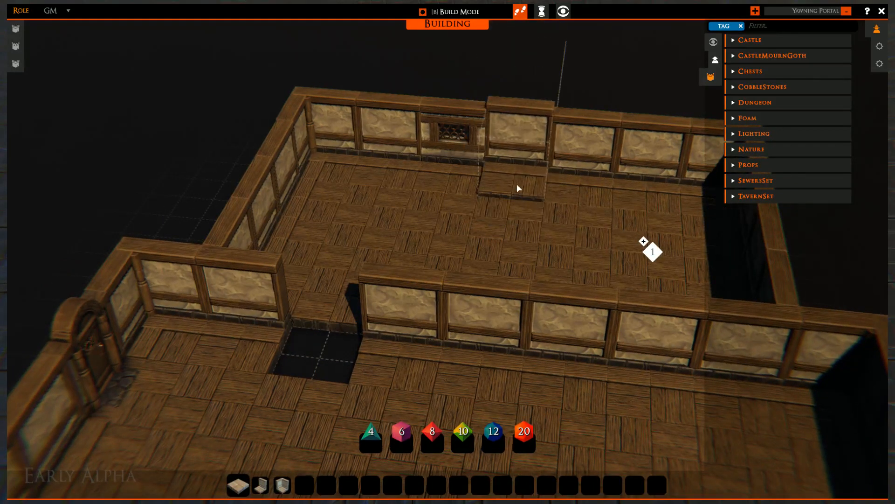
key(Delete)
click(508, 219)
key(Delete)
click(503, 252)
key(Delete)
click(493, 294)
key(Delete)
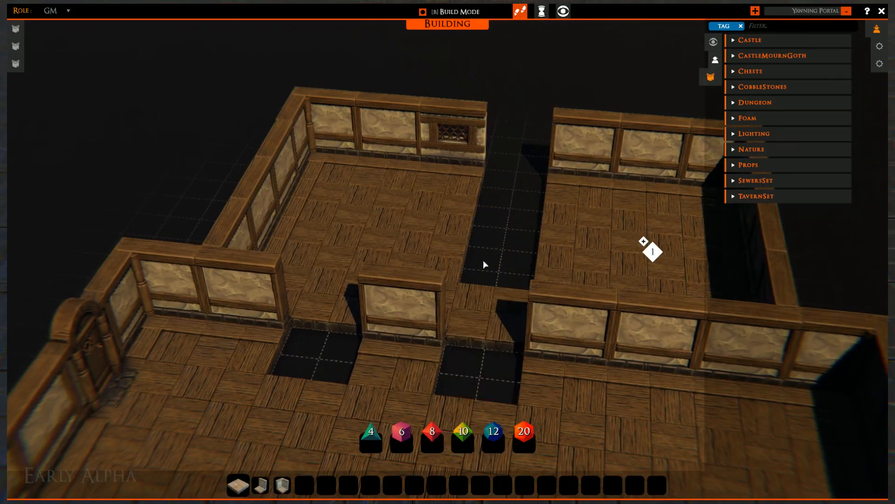
click(488, 316)
key(Delete)
right_drag(463, 235, 544, 239)
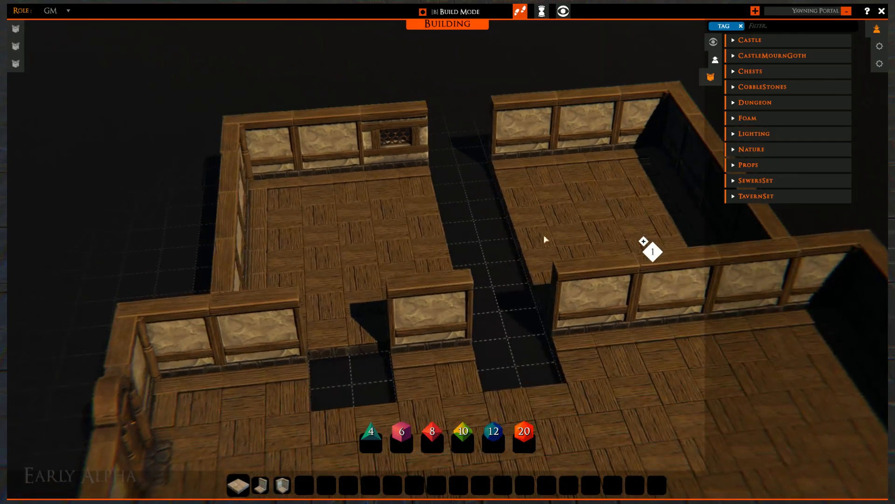
- Try a rotated Wall (Corner A) tile in the new dividing-wall gap, then delete it
click(284, 483)
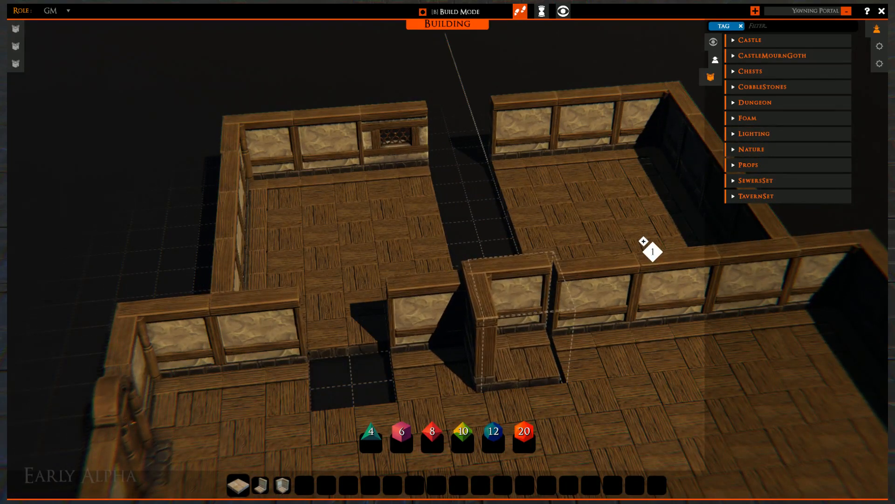
key(r)
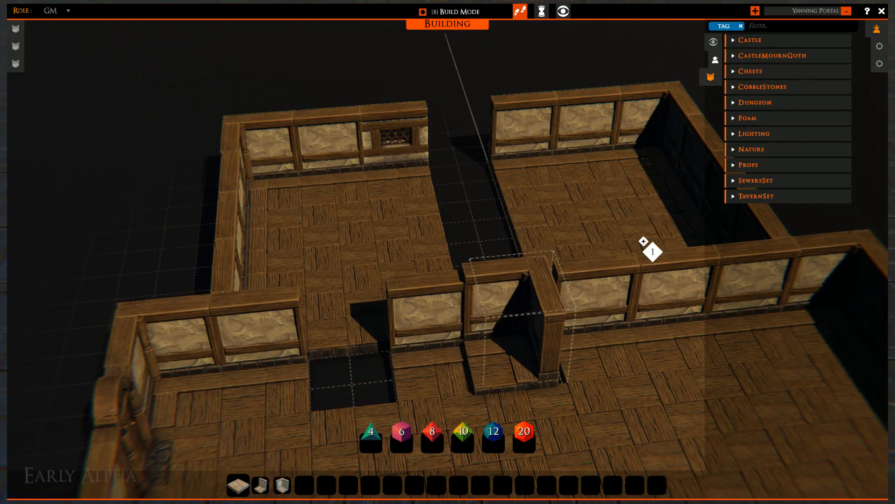
click(522, 352)
right_click(522, 352)
right_drag(368, 334, 346, 345)
key(w)
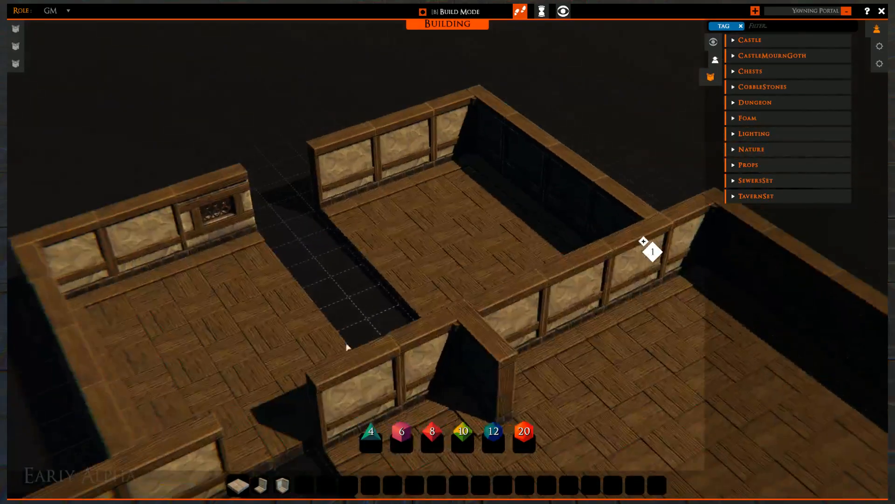
click(457, 384)
right_click(442, 411)
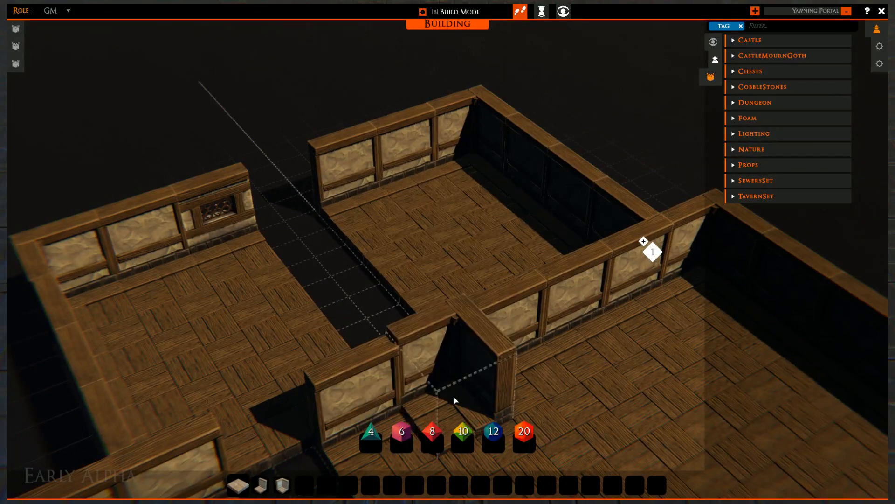
key(Delete)
click(282, 485)
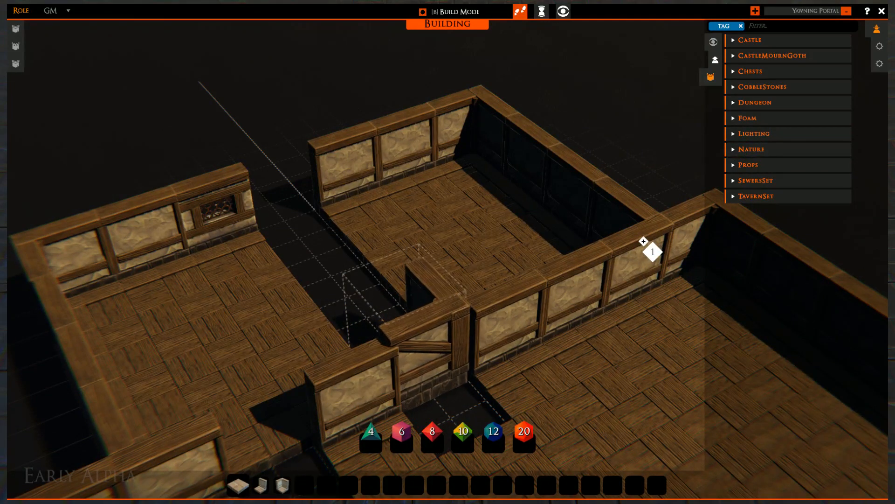
click(379, 377)
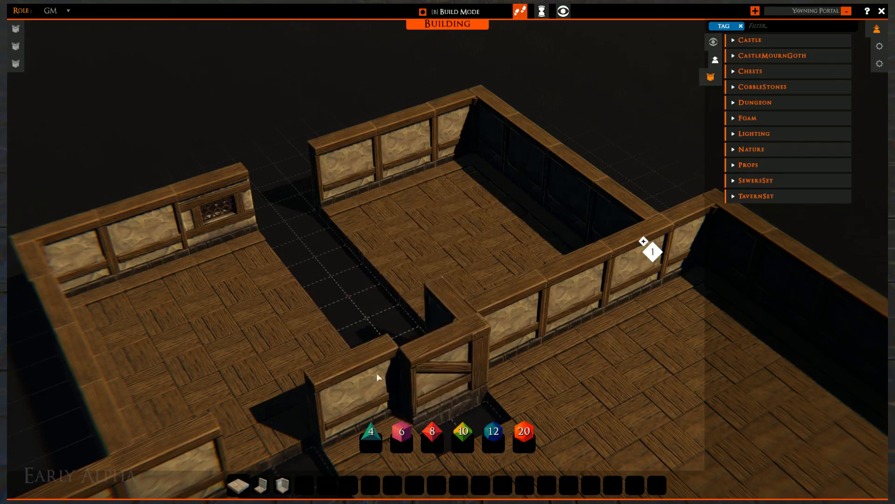
click(446, 381)
click(287, 321)
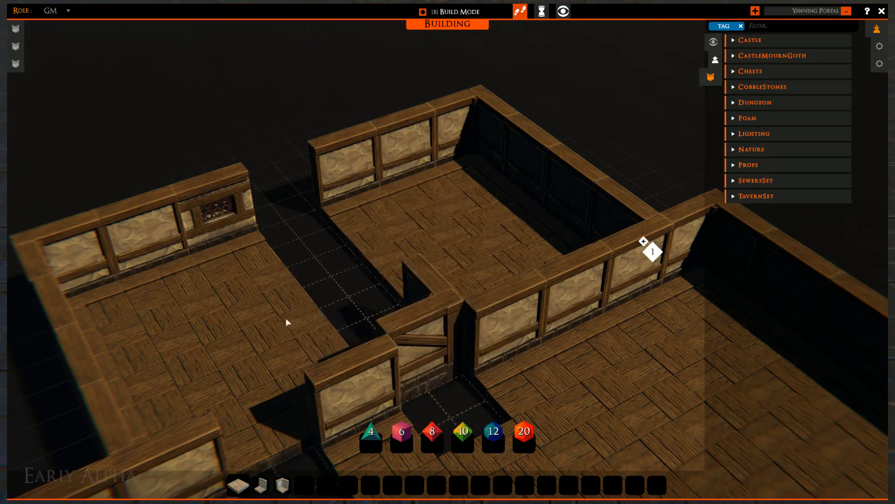
mouse_move(332, 310)
right_down()
mouse_move(203, 321)
mouse_move(466, 321)
mouse_move(327, 323)
right_up()
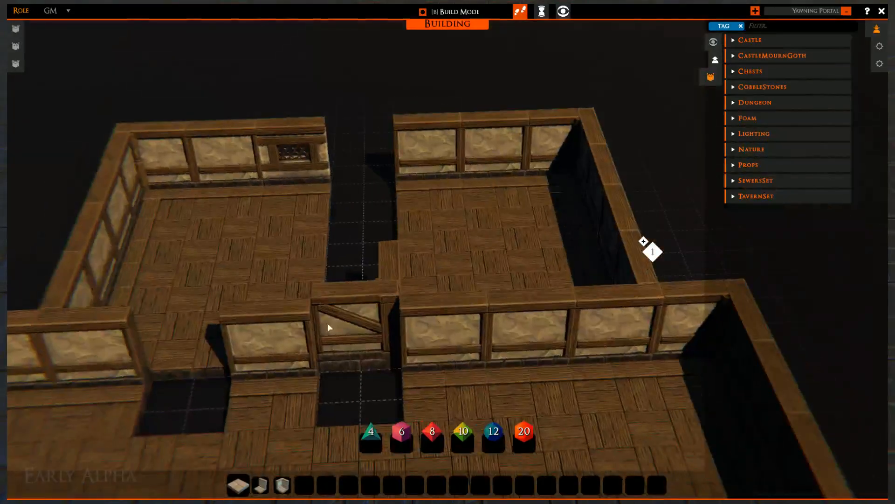
click(366, 346)
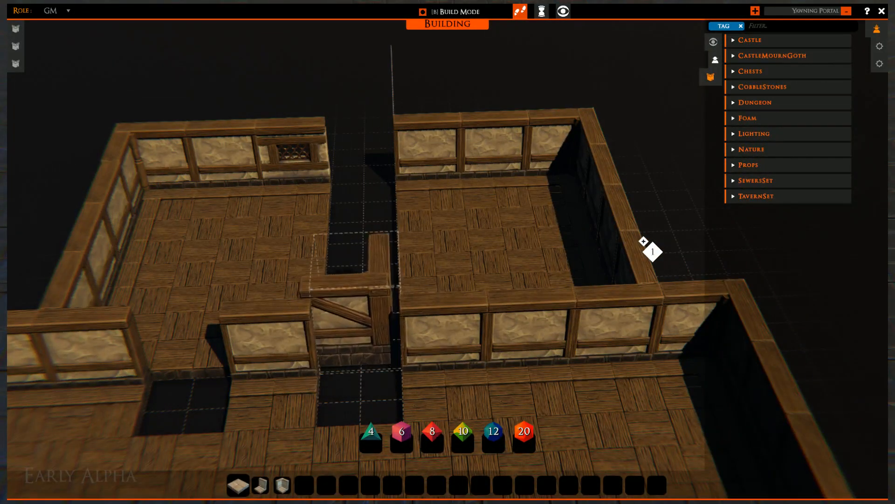
right_click(352, 348)
- Place a Wall (Corner A) tile in the dividing-wall gap, rotated with one arm along the wall and the other projecting into the main room
right_drag(352, 349, 207, 353)
middle_drag(211, 351, 342, 348)
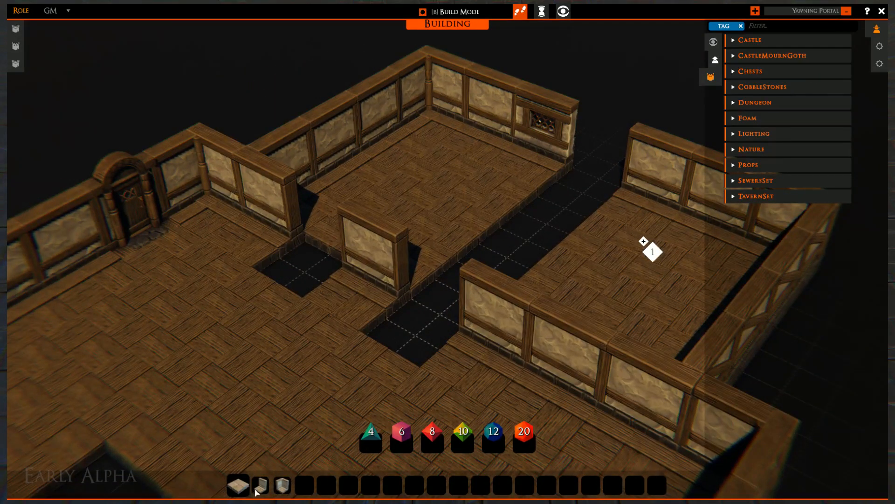
click(290, 482)
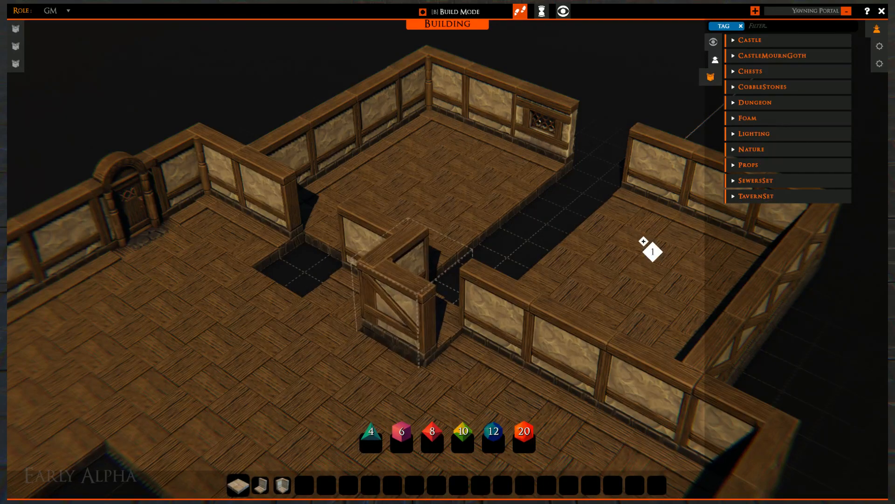
key(r)
click(436, 298)
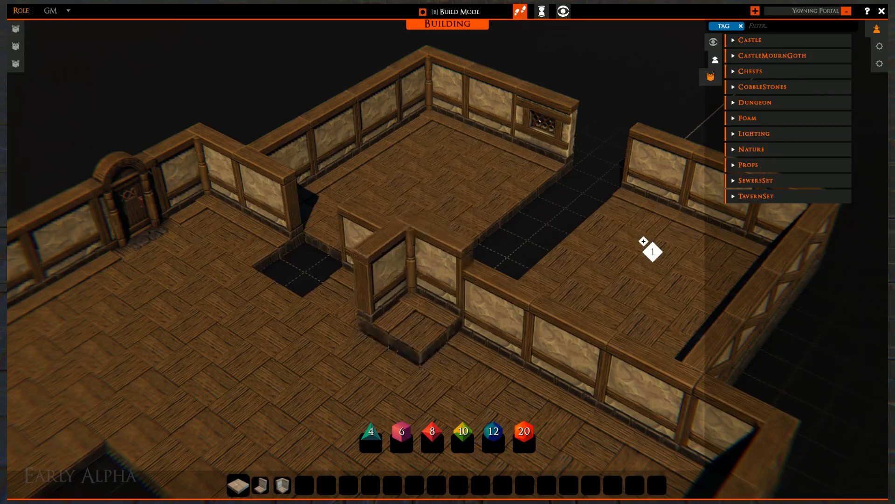
right_click(438, 298)
- Place a Wall (Corner A) tile in the outer wall gap beside the window, with one arm reaching into the back room
right_drag(492, 242, 369, 273)
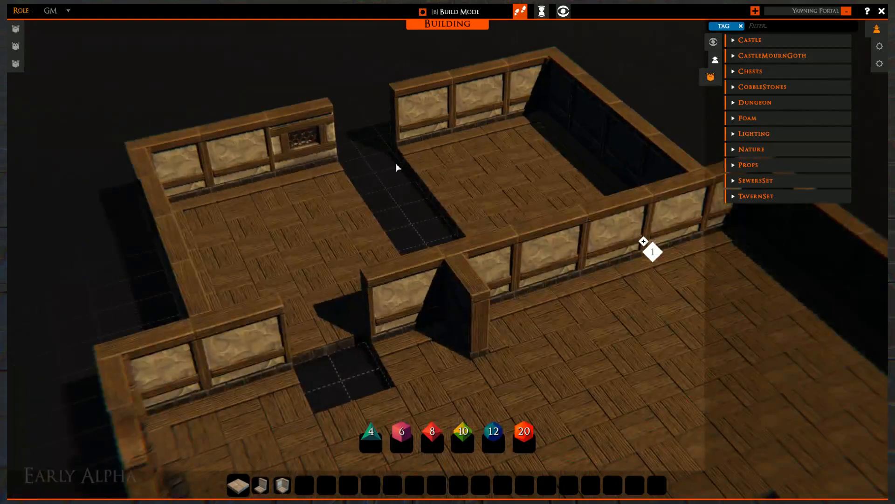
right_drag(397, 167, 345, 306)
click(283, 485)
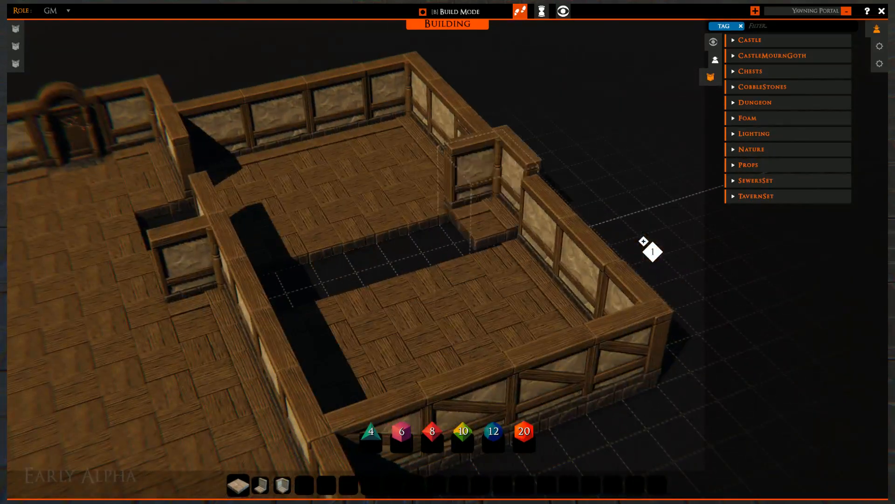
click(471, 247)
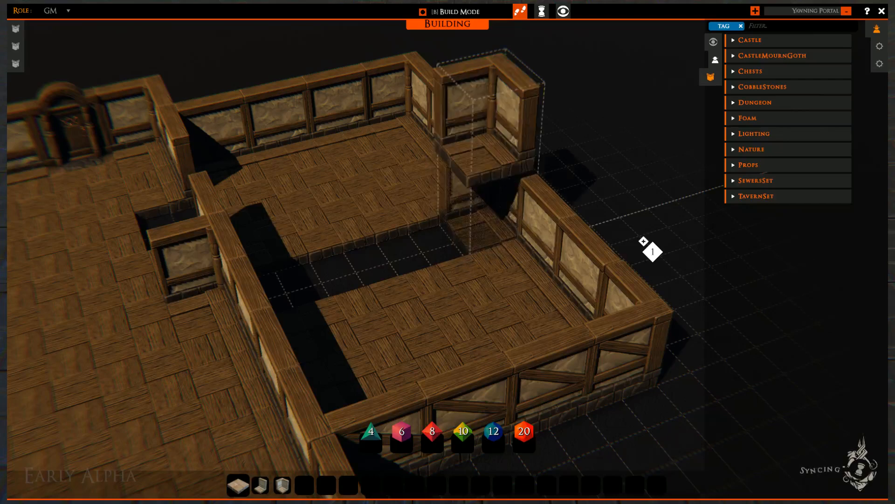
right_click(470, 246)
- Lay three Wall 00 tiles along the cleared strip from the dividing wall to the outer corner, splitting the back area into two rooms
right_drag(405, 333, 274, 275)
key(w)
key(a)
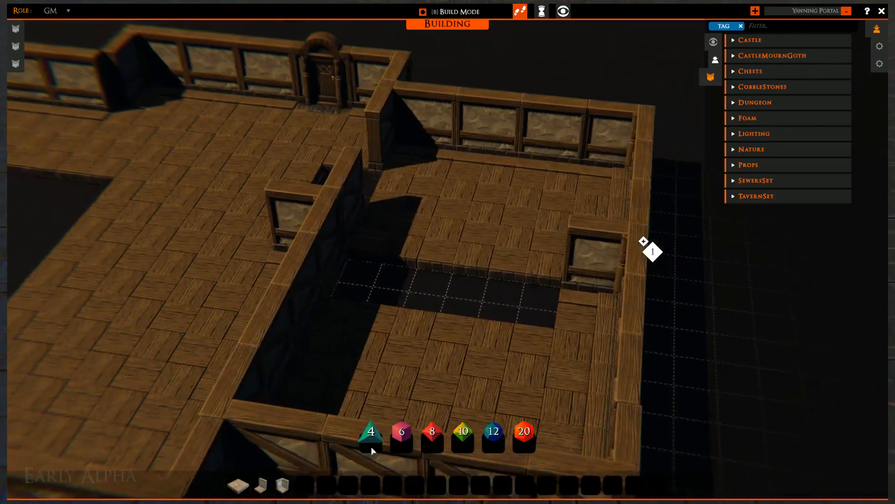
click(273, 489)
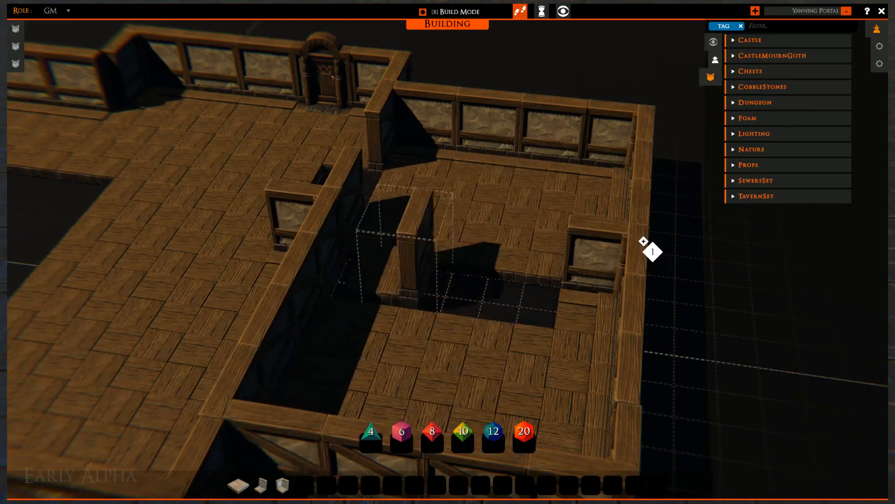
key(r)
key(r)
drag(368, 283, 524, 301)
right_click(242, 298)
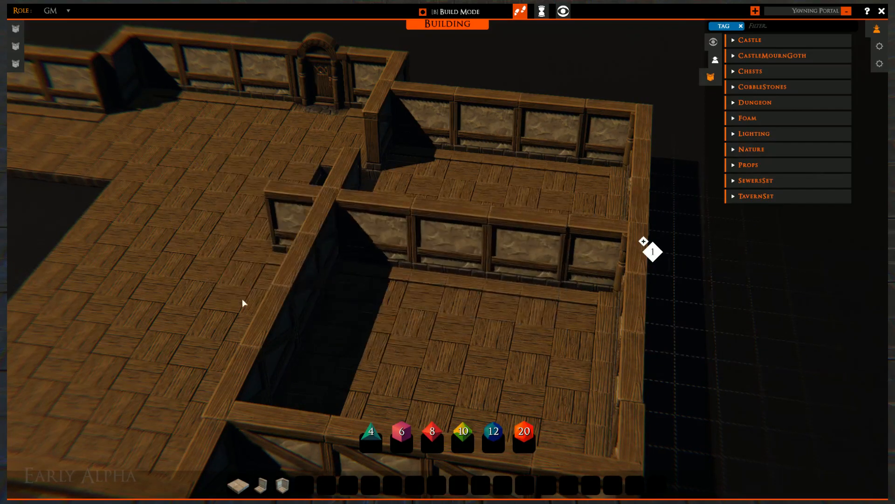
right_drag(242, 298, 305, 344)
middle_drag(351, 323, 521, 279)
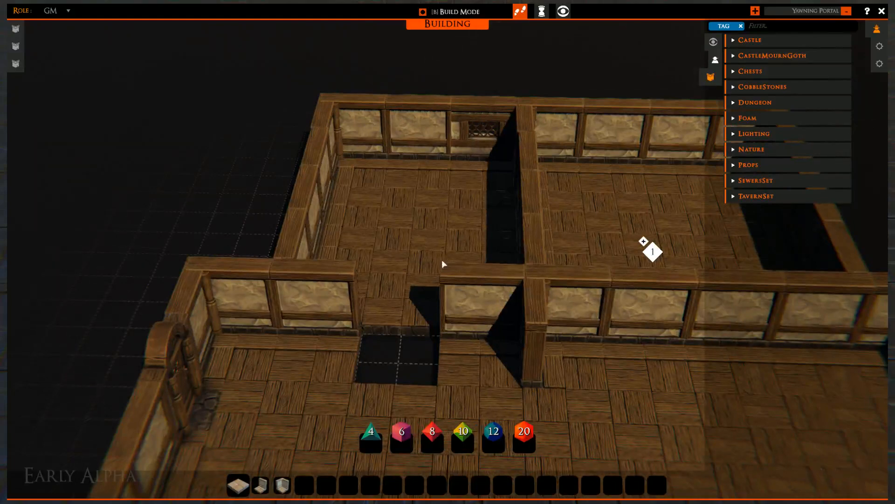
- Place a rotated TavernDoor tile in the gap between the main room and the back room, and add TavernDoor to the hotbar
right_drag(442, 261, 555, 266)
right_drag(388, 281, 384, 288)
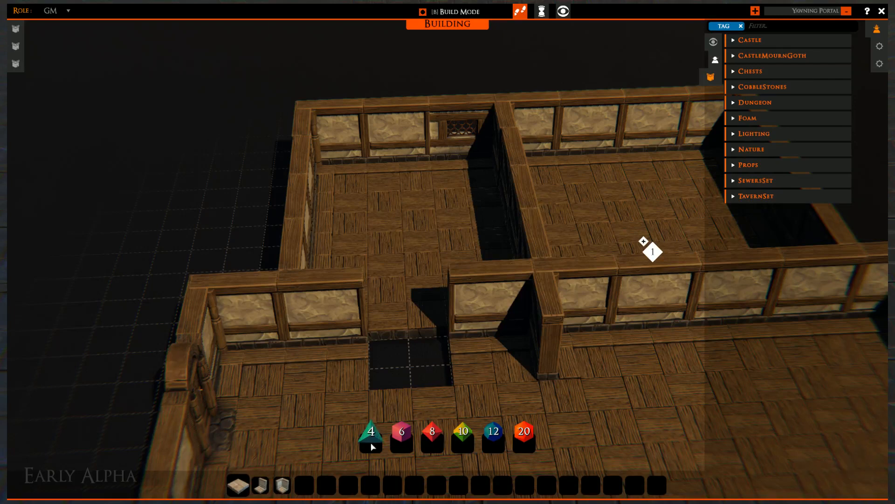
click(733, 196)
scroll(726, 377, down, 3)
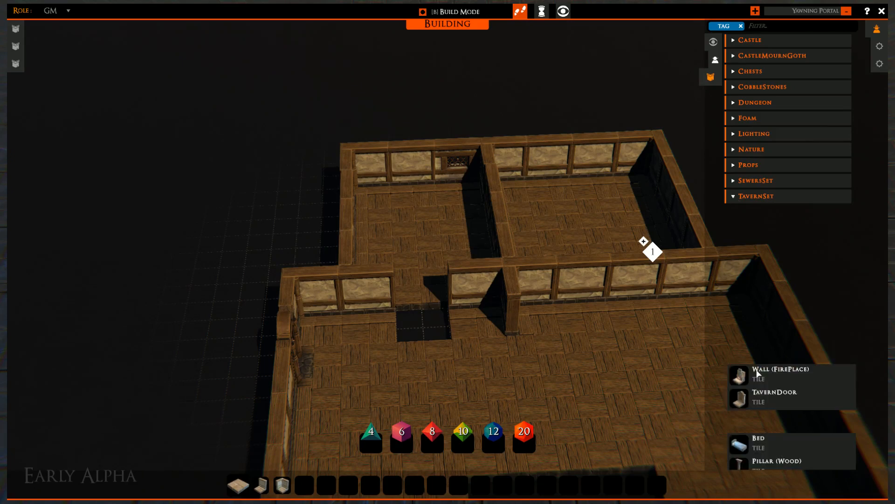
click(734, 197)
click(733, 198)
scroll(793, 299, down, 4)
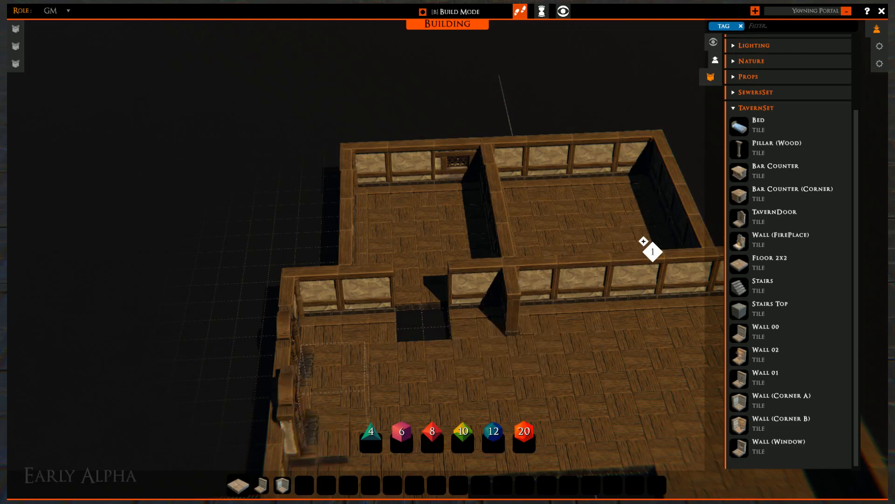
key(r)
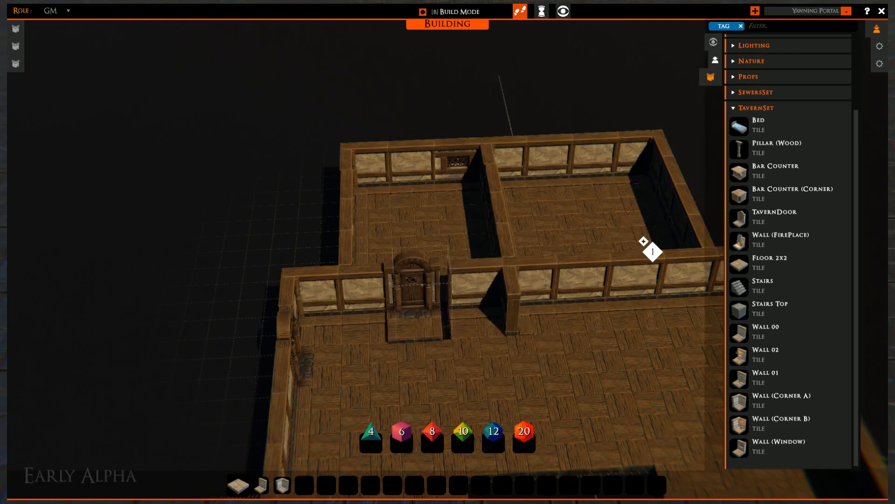
click(422, 299)
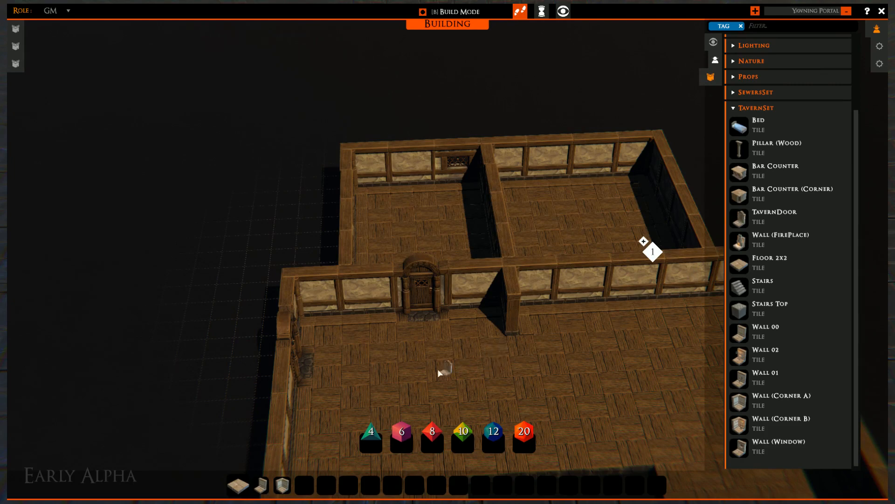
drag(320, 480, 300, 488)
- Delete one section from the outer end wall of the doorless back room
scroll(468, 320, up, 5)
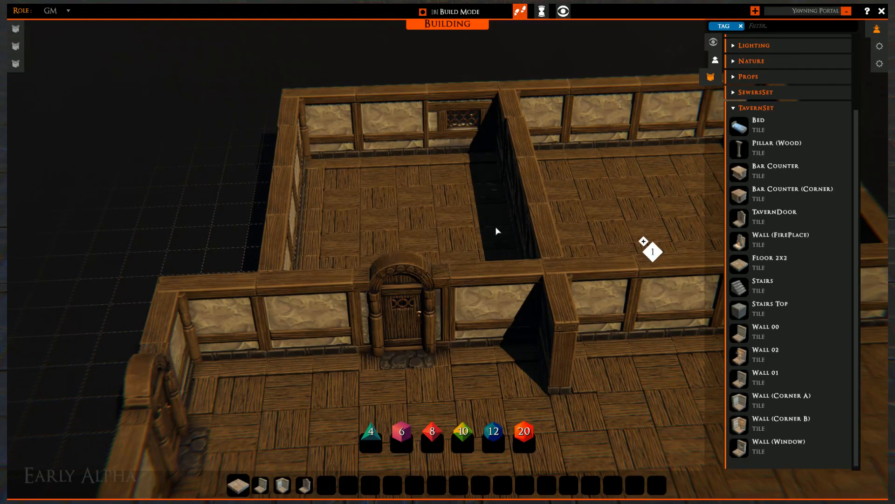
right_drag(545, 306, 370, 290)
middle_drag(410, 288, 368, 334)
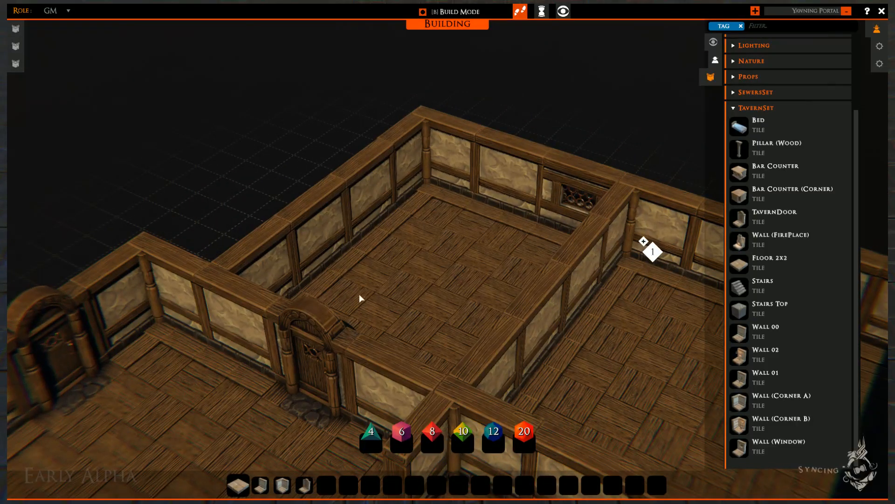
right_drag(359, 295, 488, 269)
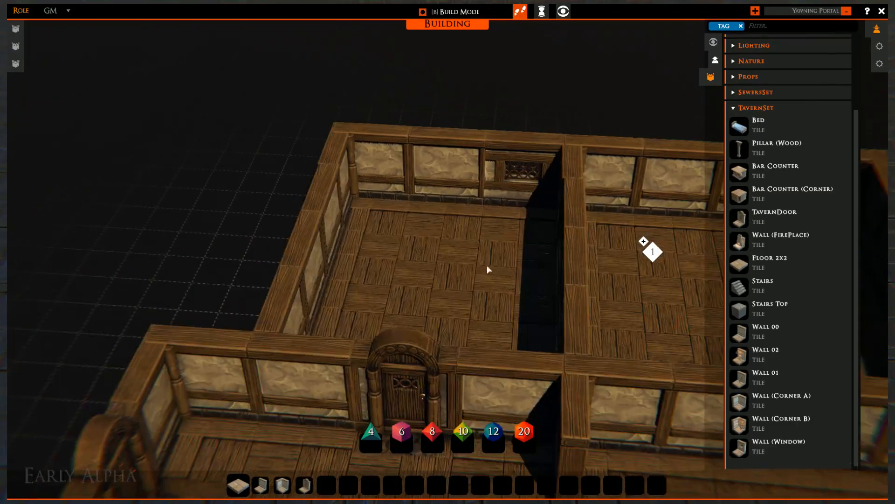
click(735, 108)
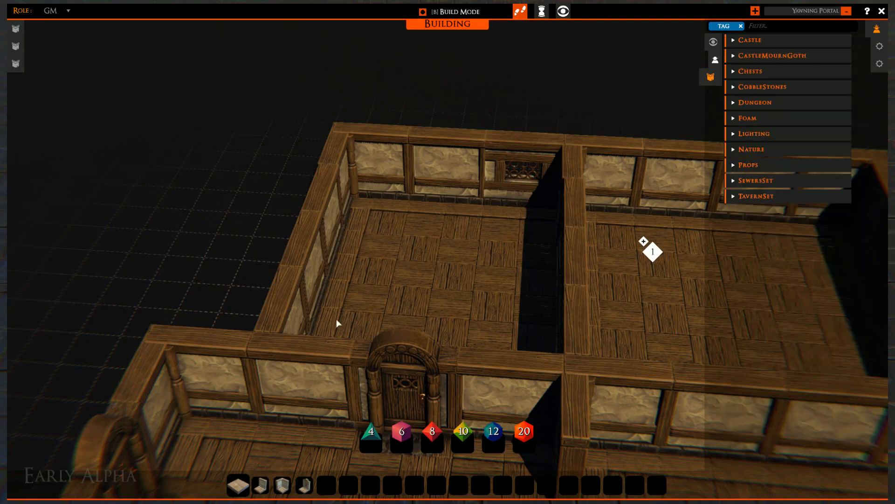
right_drag(337, 319, 177, 299)
right_drag(280, 294, 662, 229)
click(531, 202)
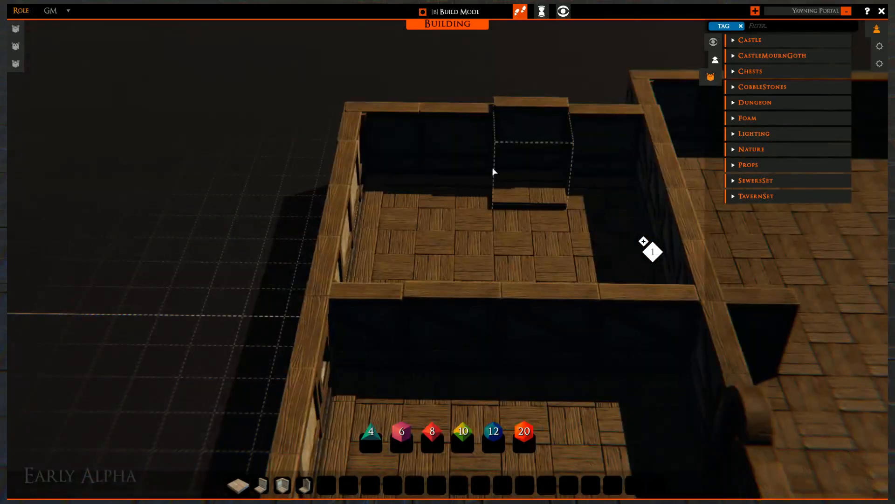
click(518, 170)
click(518, 174)
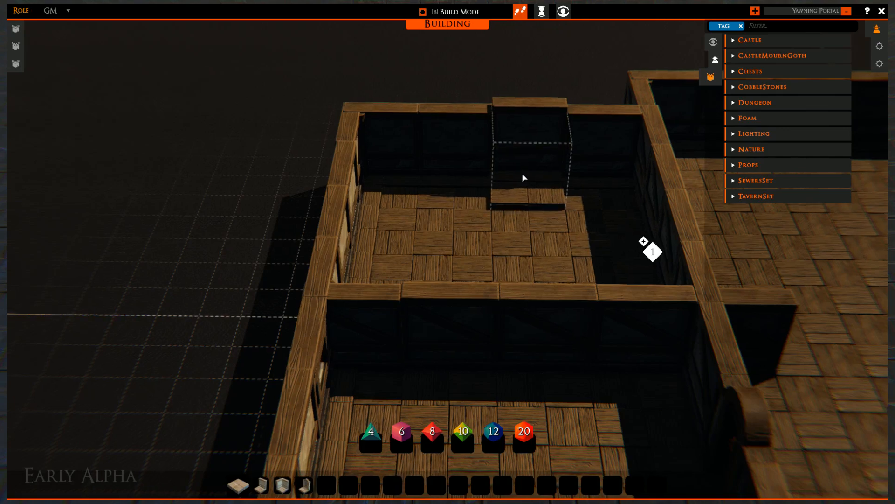
key(Delete)
- Add the Wall (FirePlace) and Wall (Window) tiles from the TavernSet to the hotbar
right_drag(672, 196, 765, 208)
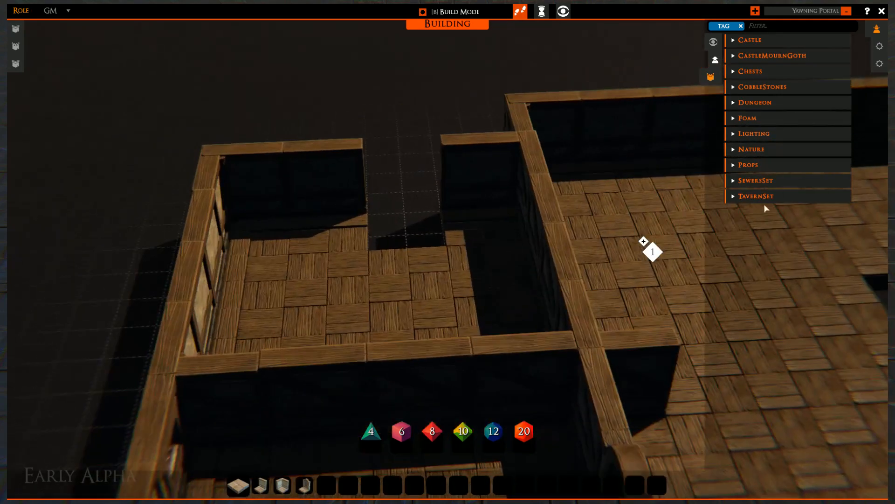
click(733, 198)
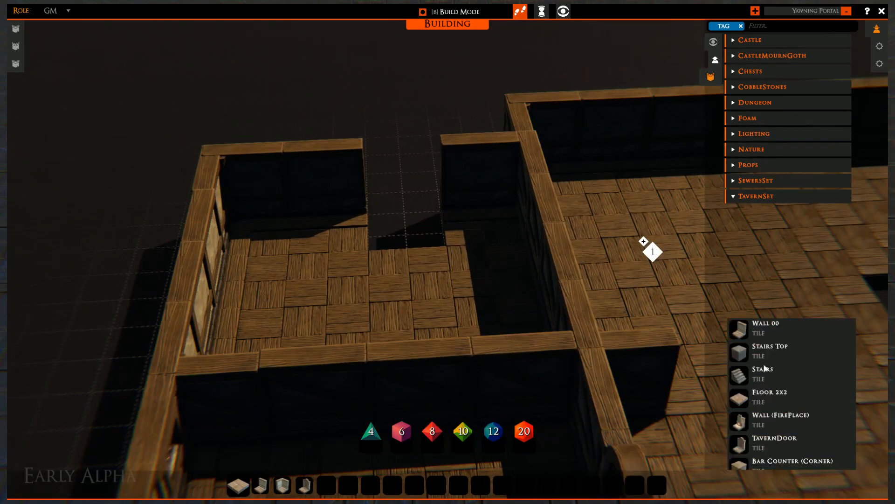
drag(727, 426, 329, 487)
click(734, 182)
click(735, 182)
click(736, 202)
click(735, 202)
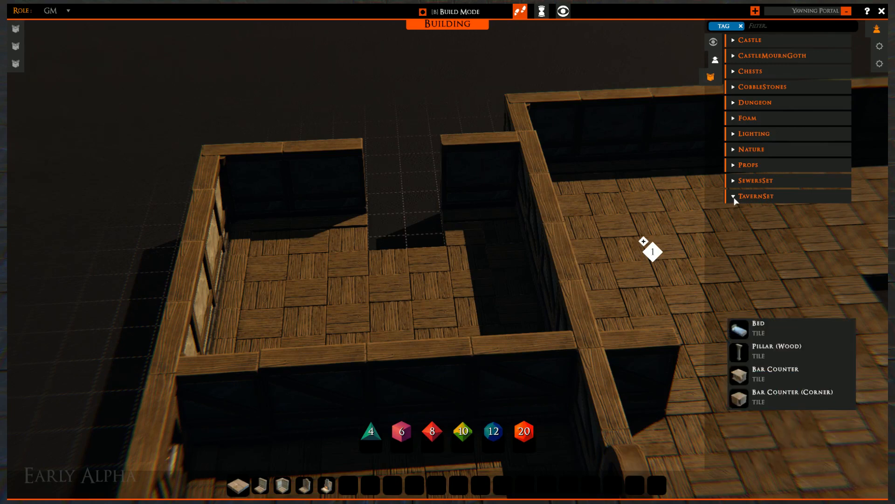
click(733, 198)
click(735, 181)
click(734, 181)
click(733, 194)
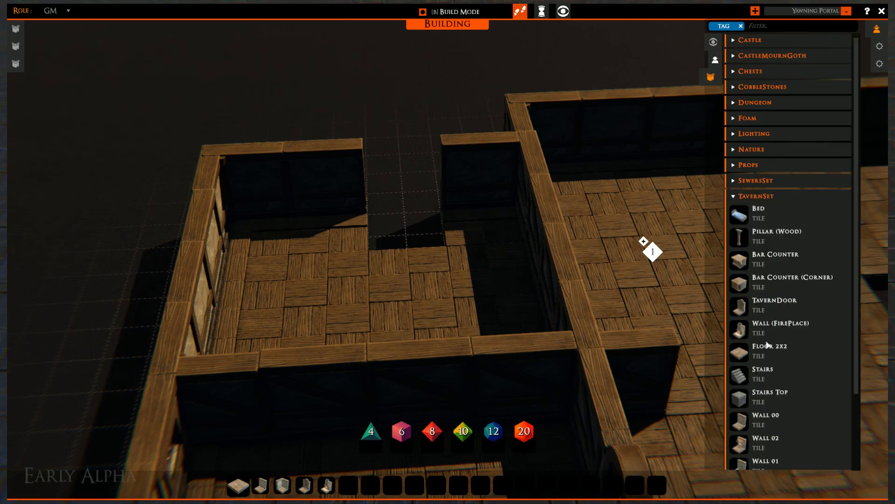
scroll(768, 345, down, 3)
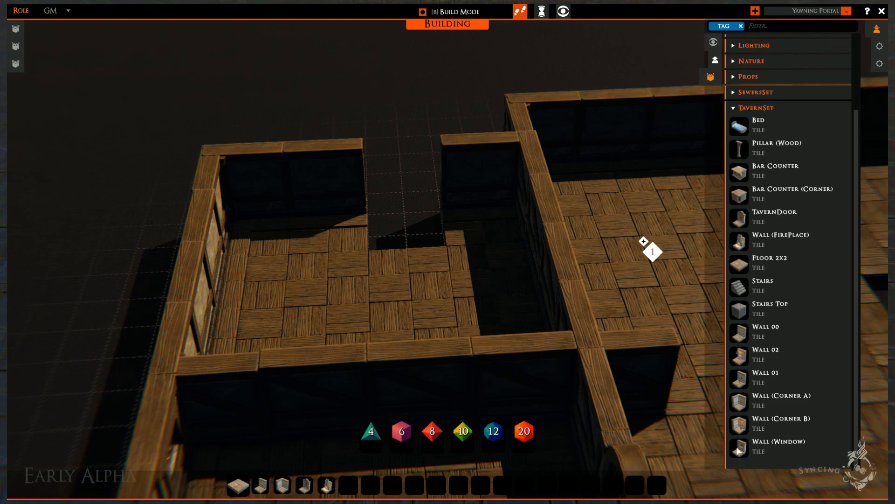
drag(742, 454, 349, 485)
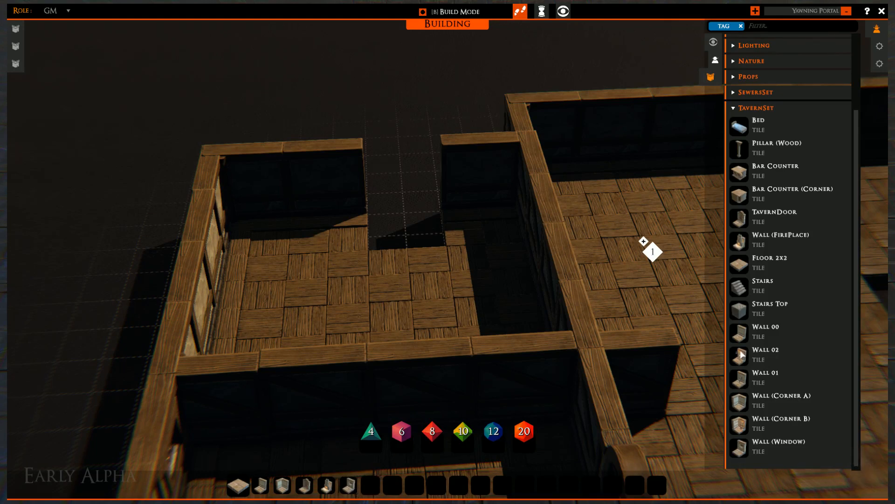
- Add the Wall 02, Bar Counter, Bar Counter (Corner) and Pillar (Wood) tiles to the hotbar, then close the tile library
drag(742, 360, 372, 485)
drag(742, 176, 390, 488)
drag(727, 190, 442, 488)
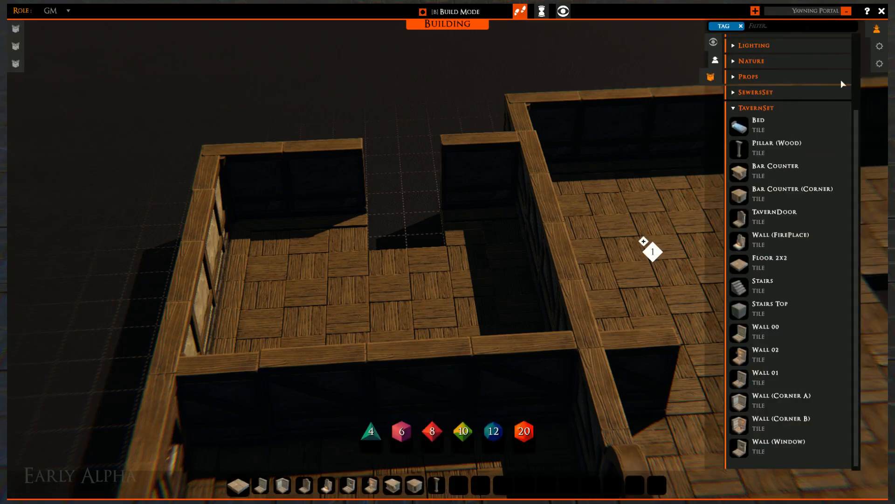
click(878, 31)
- Place the Wall (FirePlace) tile in the gap in the doorless back room's outer end wall, with the hearth facing into the room
right_drag(494, 299, 425, 374)
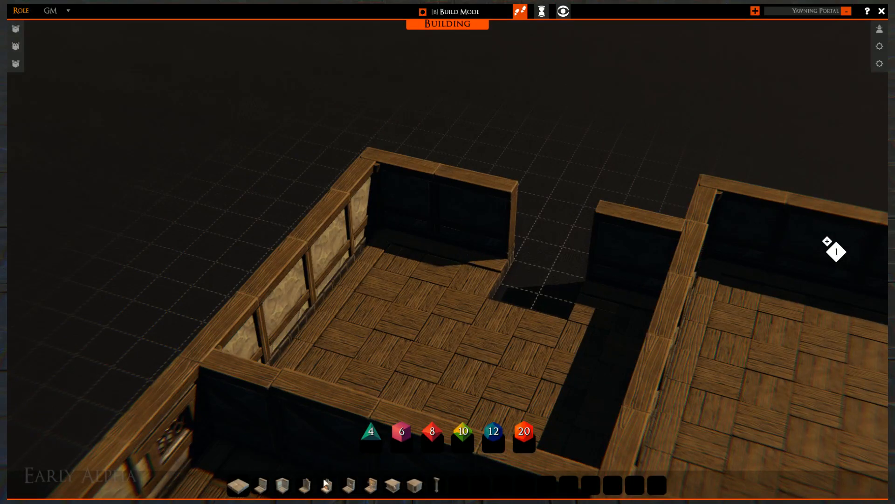
drag(325, 484, 529, 280)
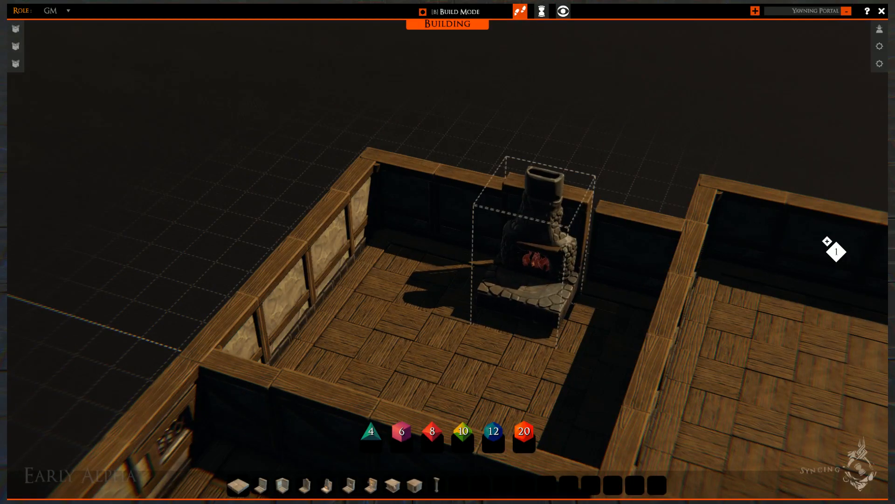
right_drag(534, 313, 400, 344)
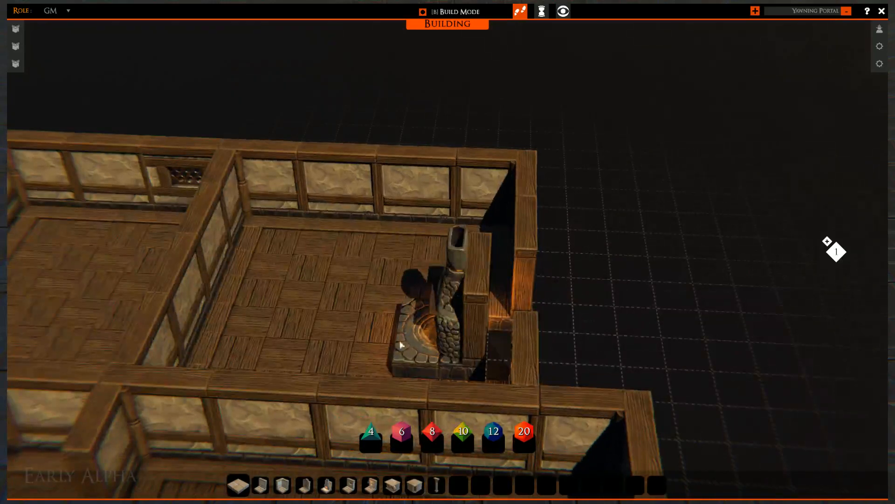
drag(434, 344, 487, 343)
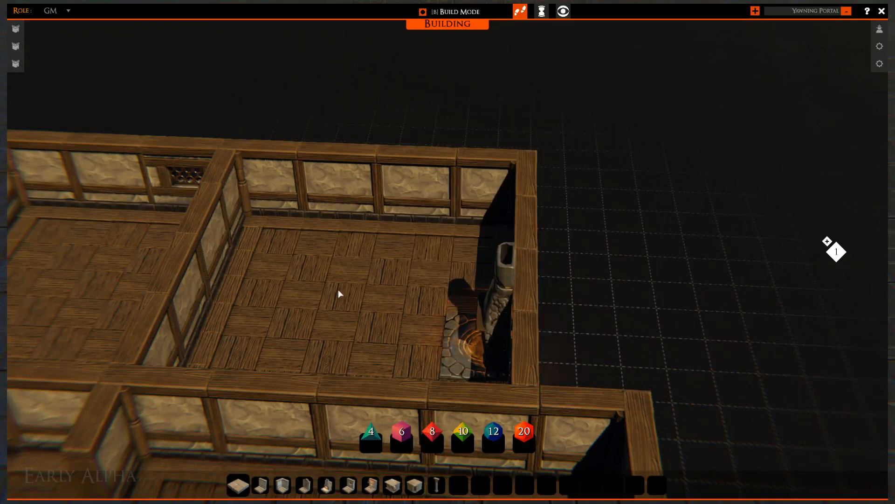
- Delete one section from the fireplace room's long outer wall, opposite the main room
right_drag(338, 289, 410, 284)
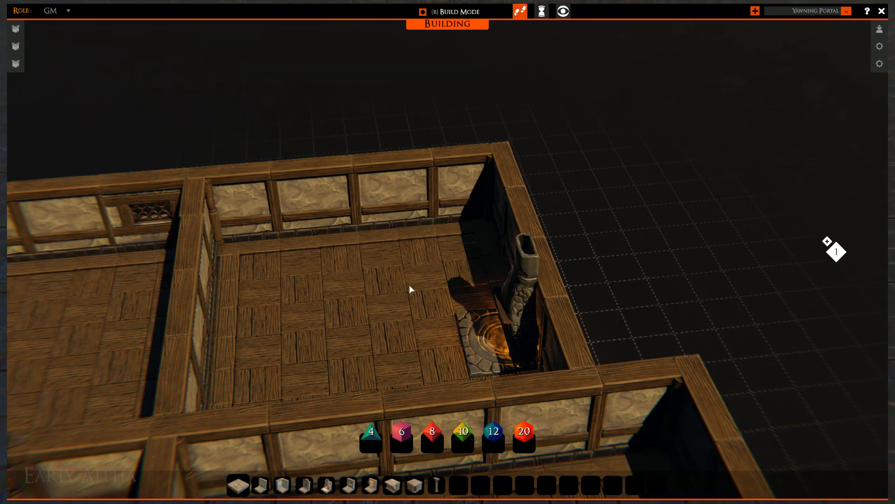
middle_drag(474, 252, 381, 283)
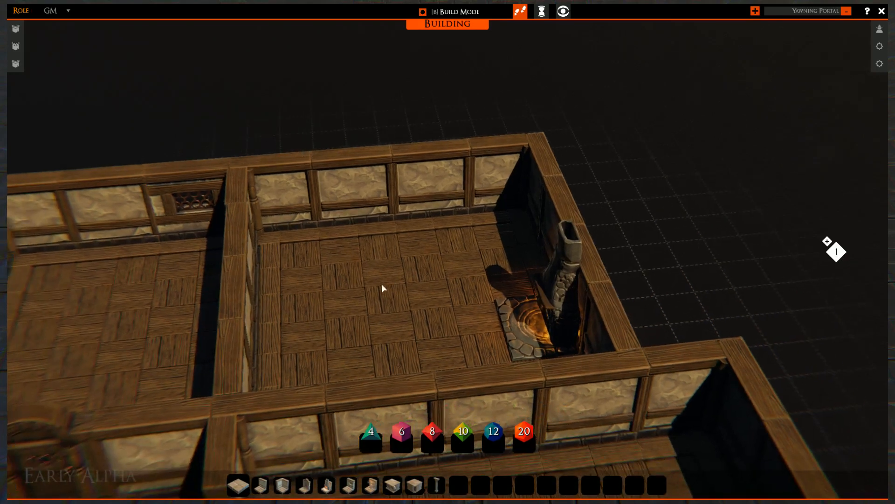
mouse_move(502, 358)
right_down()
mouse_move(588, 358)
mouse_move(513, 358)
right_up()
key(d)
key(Delete)
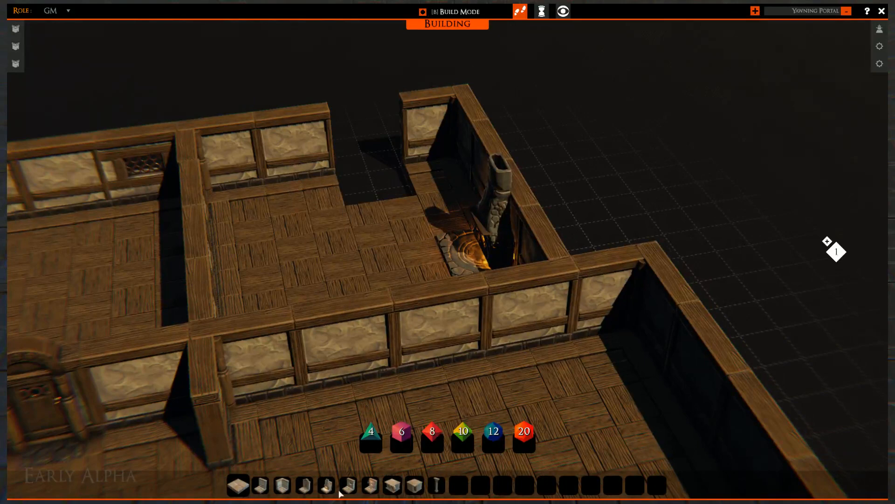
- Fill the gap in the fireplace room's long outer wall with a Wall (Window) tile rotated in line with the wall
click(349, 487)
key(r)
key(r)
right_drag(382, 182, 378, 182)
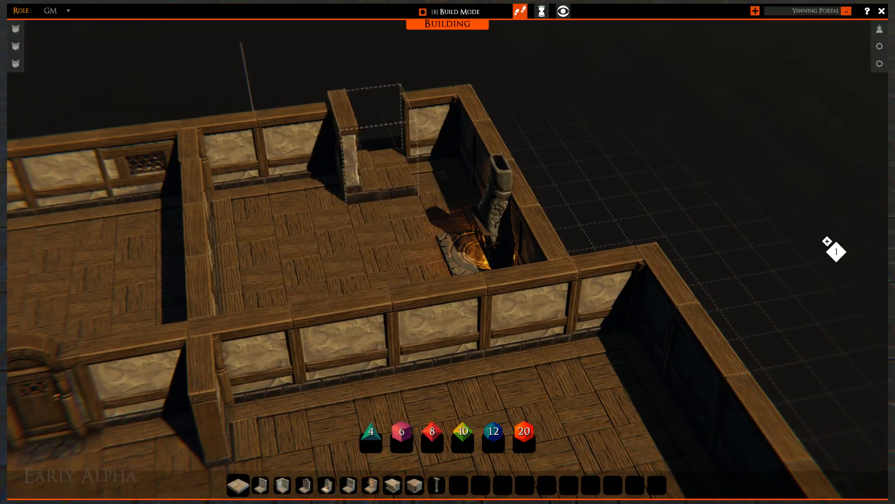
key(r)
click(383, 182)
right_click(364, 201)
- Delete one section from the outer side wall of the back room that has the door
right_drag(339, 229, 88, 251)
key(d)
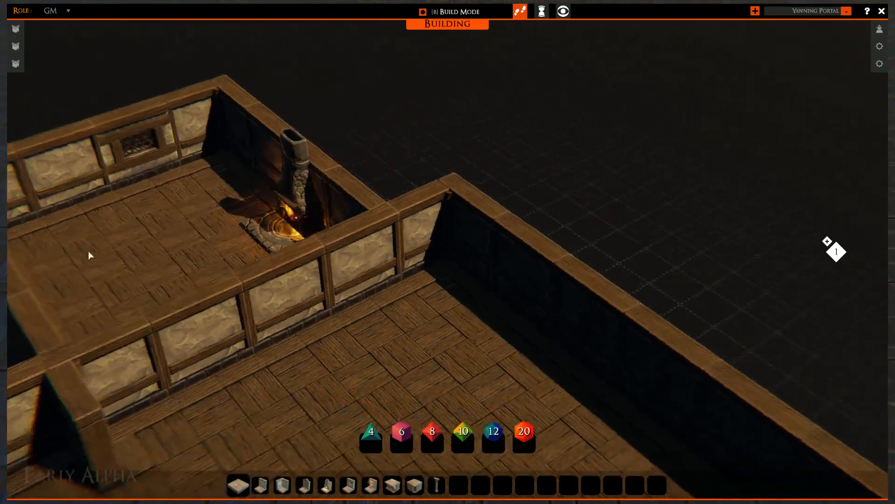
key(a)
right_drag(314, 270, 154, 245)
key(w)
right_drag(219, 241, 28, 233)
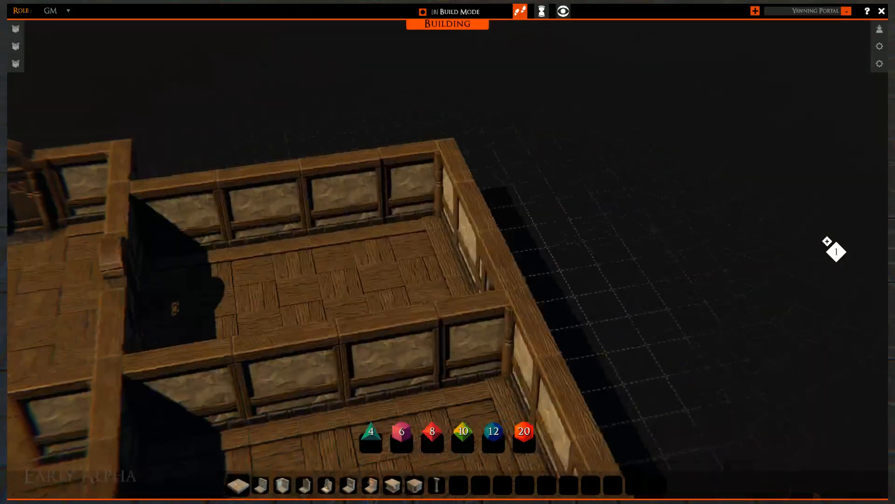
click(357, 226)
key(Delete)
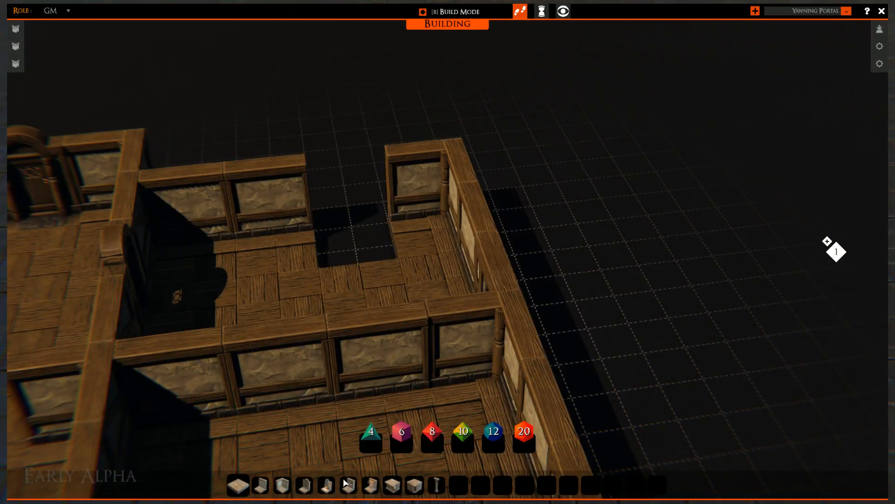
- Place a Wall (Window) tile, aligned with the wall, in the side wall gap of the back room that has the door
click(327, 485)
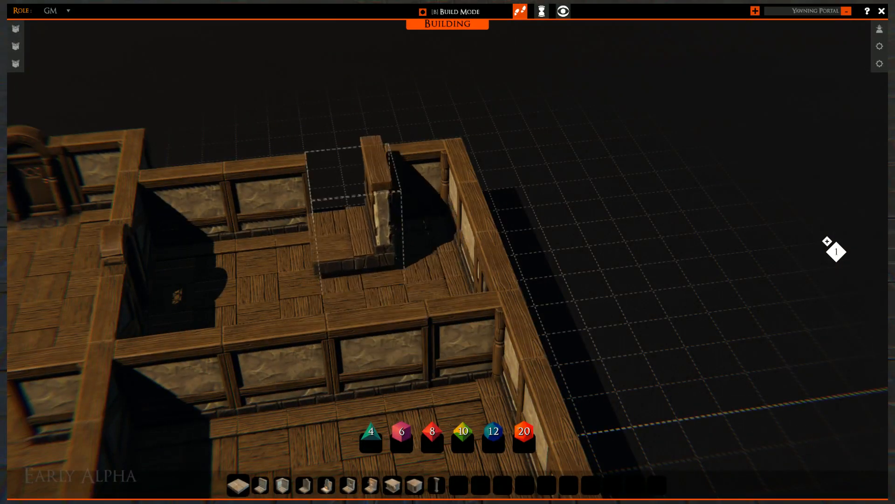
click(357, 233)
right_click(357, 233)
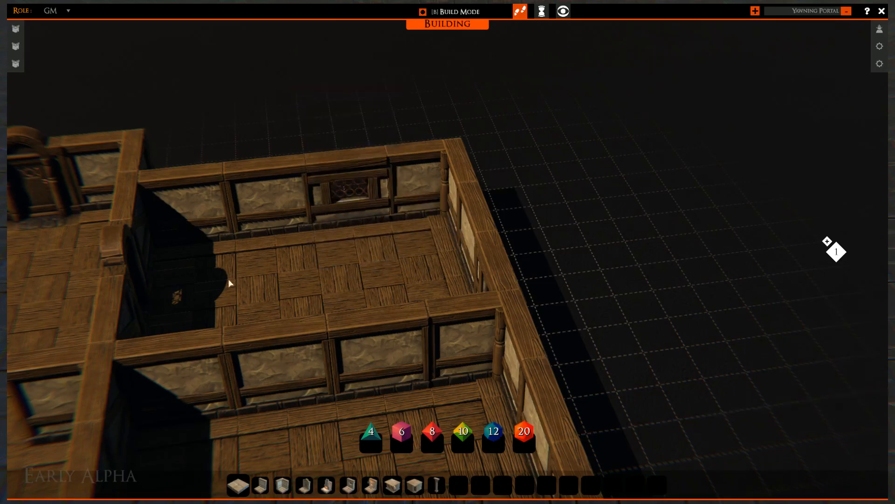
- Delete a wall section from the main room's outer wall, between the entrance door and the wall's inward step
right_drag(228, 282, 214, 268)
middle_drag(215, 270, 579, 255)
middle_drag(280, 276, 334, 240)
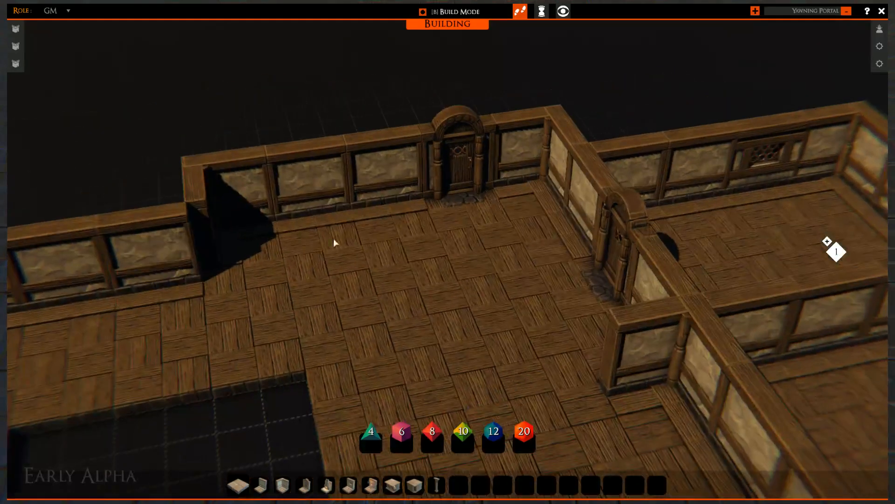
click(334, 239)
key(Delete)
- Delete a wall section near the far corner of the main room's outer wall, beyond the inward step
right_drag(286, 285, 263, 288)
key(a)
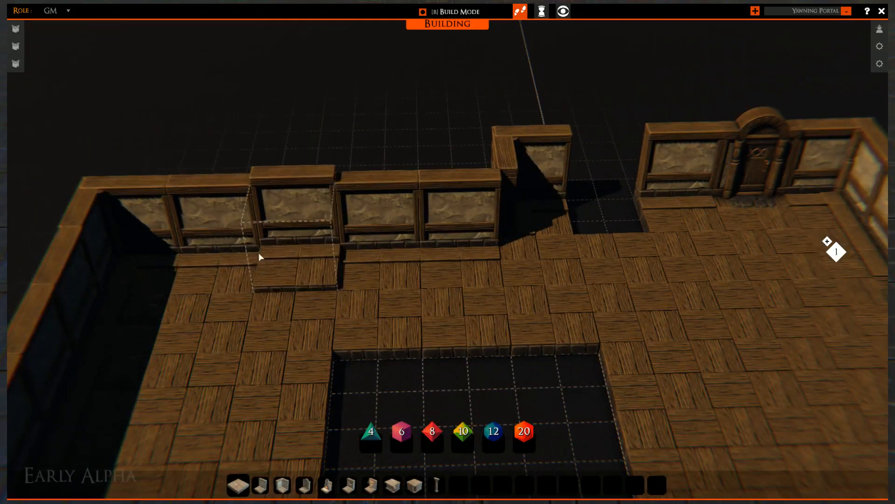
click(226, 260)
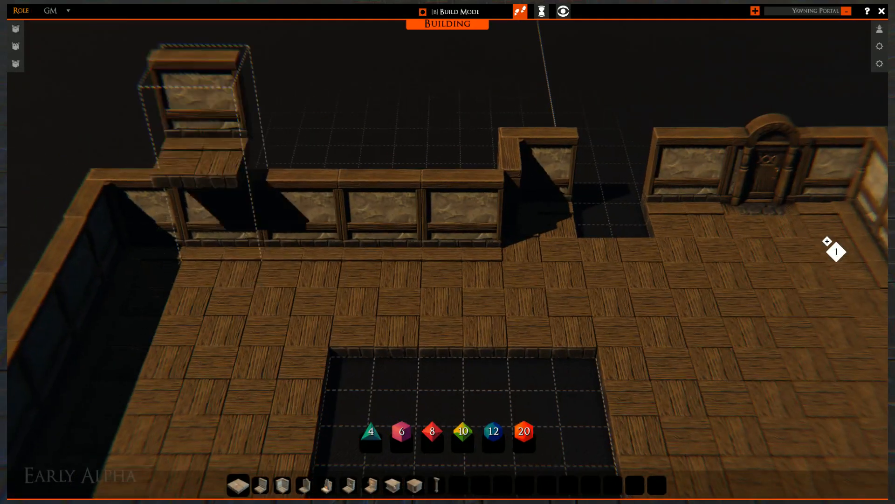
right_click(226, 259)
key(Delete)
middle_drag(488, 279, 157, 265)
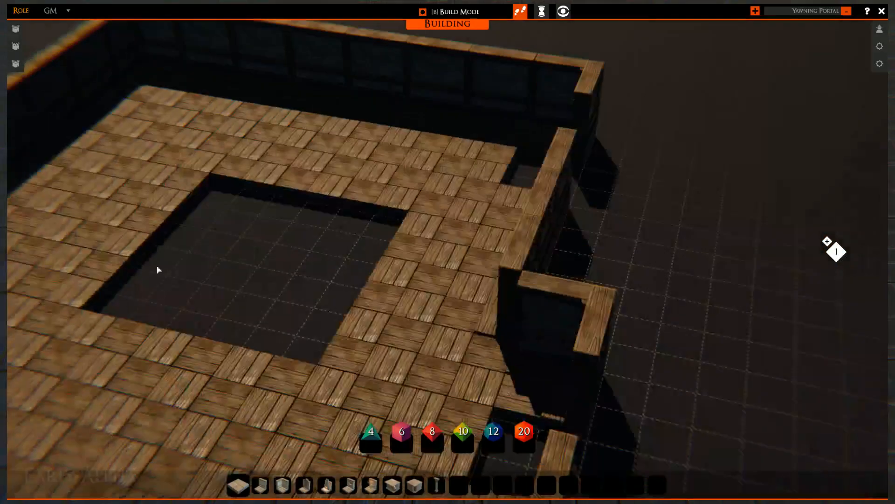
- Delete a wall section from the middle of the main room's long outer wall
key(a)
key(w)
middle_drag(518, 327, 765, 313)
key(w)
key(a)
key(w)
key(Delete)
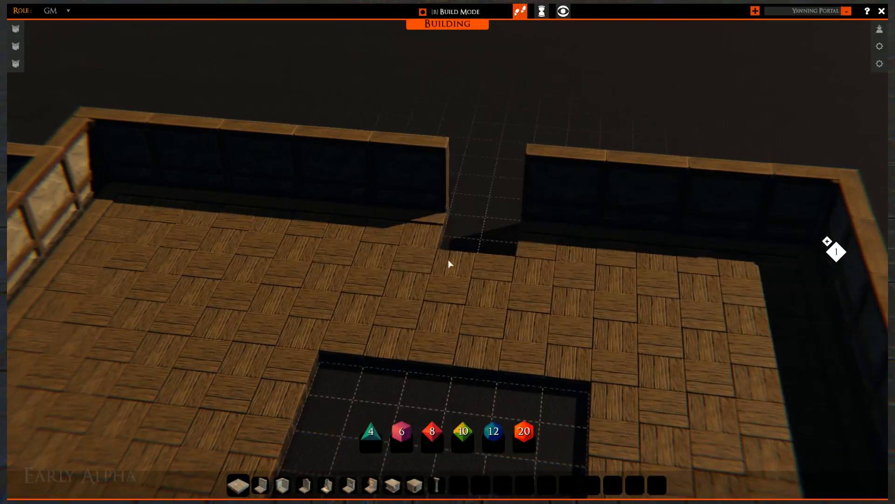
- Delete two more sections of the long outer wall between the existing gap and the back rooms, leaving one wall section between gaps
middle_drag(299, 276, 321, 278)
right_drag(321, 278, 489, 255)
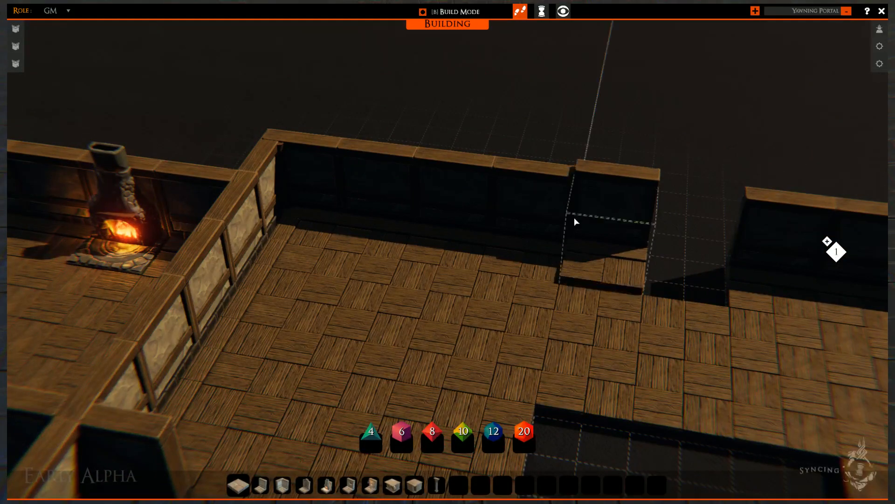
key(Delete)
key(Delete)
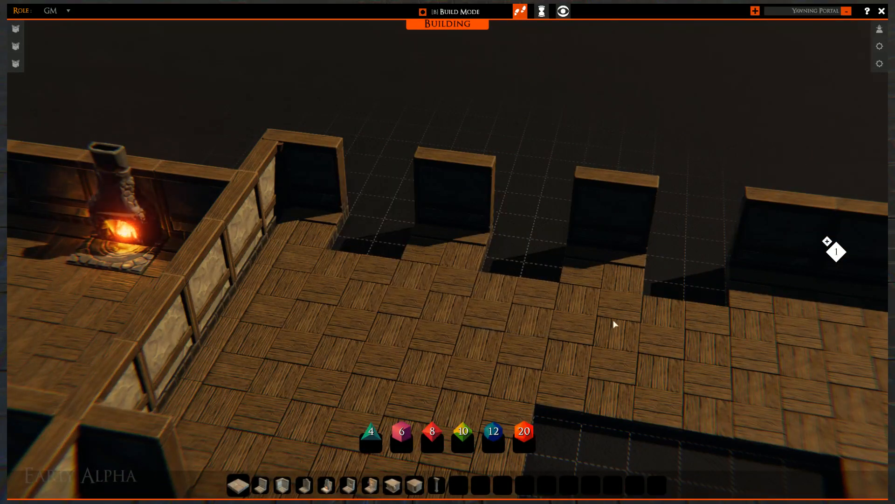
- Delete the wall section beside the corner in the main room's far end wall
middle_drag(614, 324, 691, 301)
right_drag(691, 301, 407, 243)
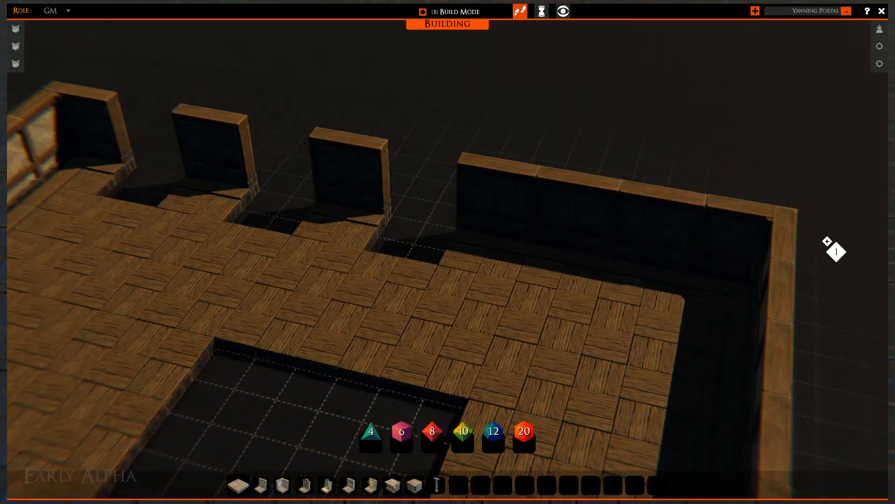
middle_drag(407, 243, 646, 276)
right_drag(646, 276, 578, 285)
key(Delete)
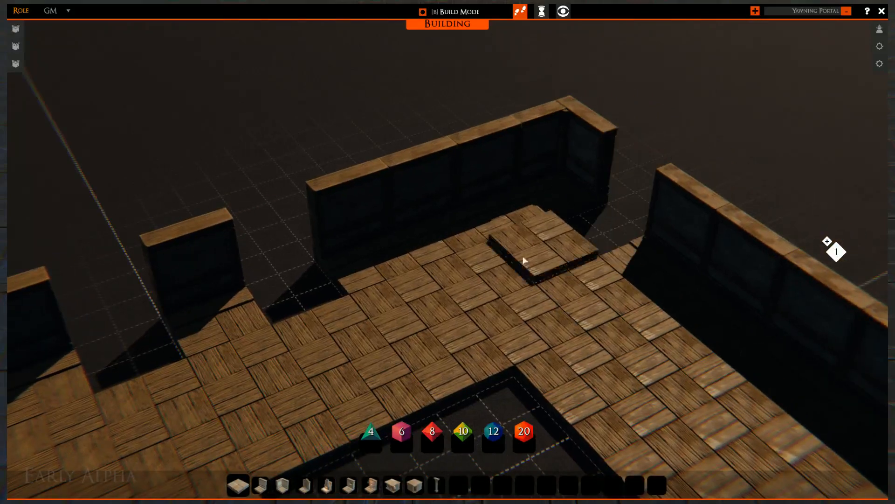
- Refill the gap beside the corner of the far end wall with a plain wall tile, rotated in line with the wall
middle_drag(523, 257, 691, 276)
right_drag(691, 276, 512, 251)
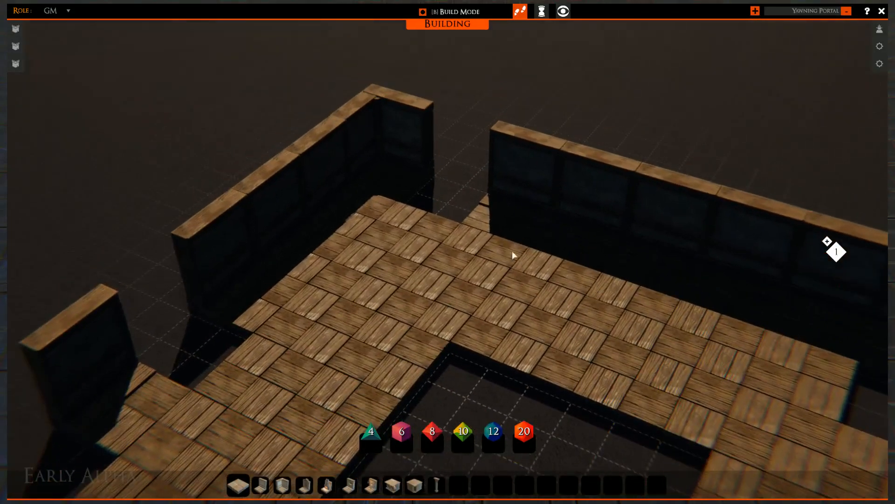
click(262, 486)
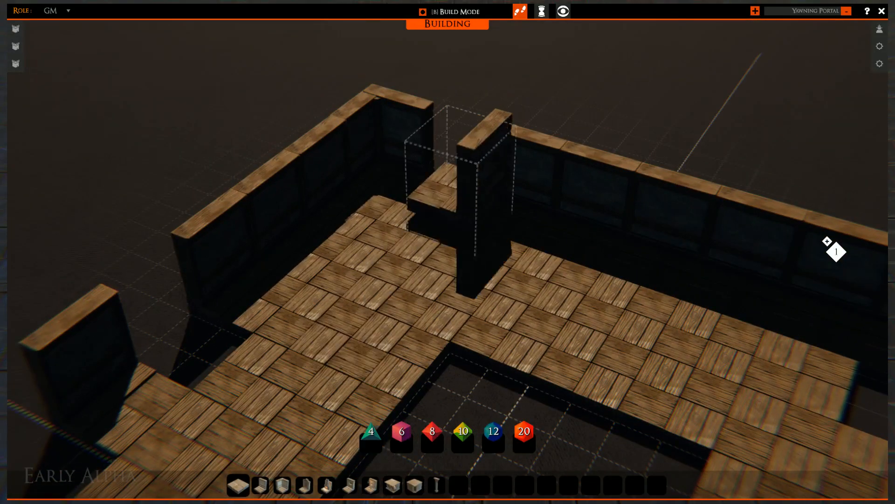
key(r)
key(r)
key(r)
click(454, 220)
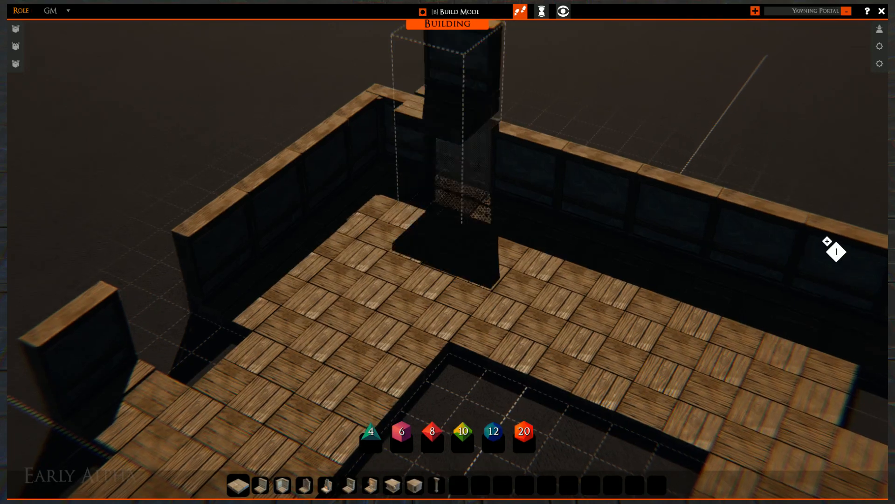
right_click(454, 219)
- Delete a middle section of the far end wall and the middle section between the corner gap and the entrance wall's inward step
right_drag(567, 265, 490, 240)
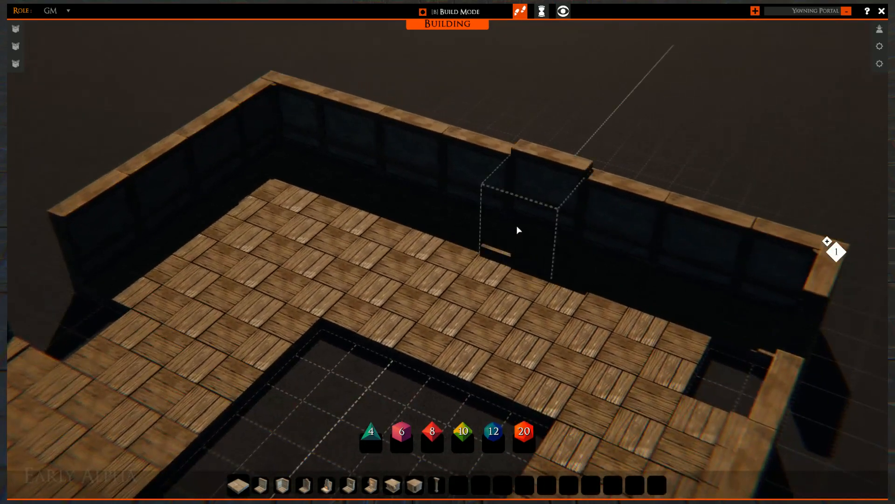
key(Delete)
middle_drag(410, 281, 455, 281)
key(e)
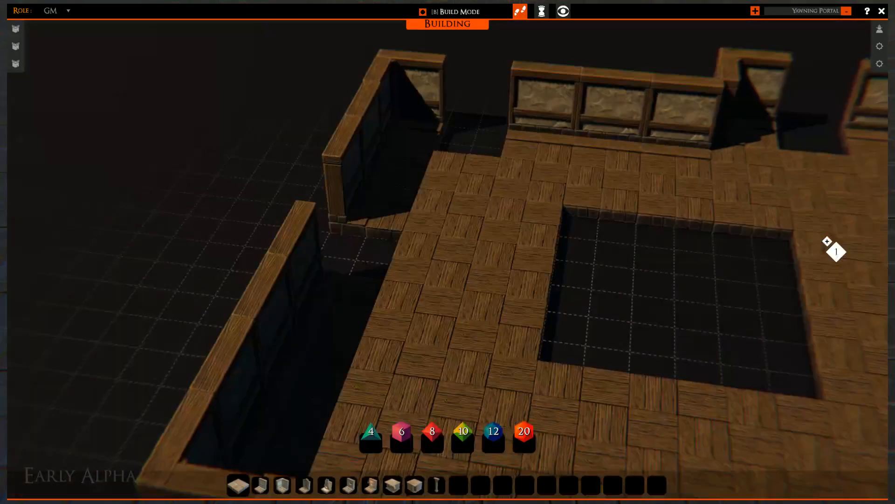
key(q)
middle_drag(819, 233, 813, 215)
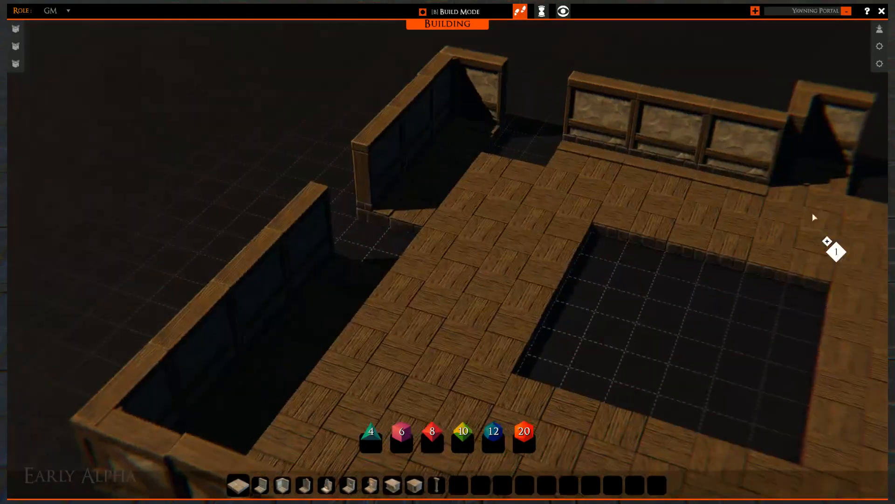
right_drag(813, 216, 654, 238)
key(Delete)
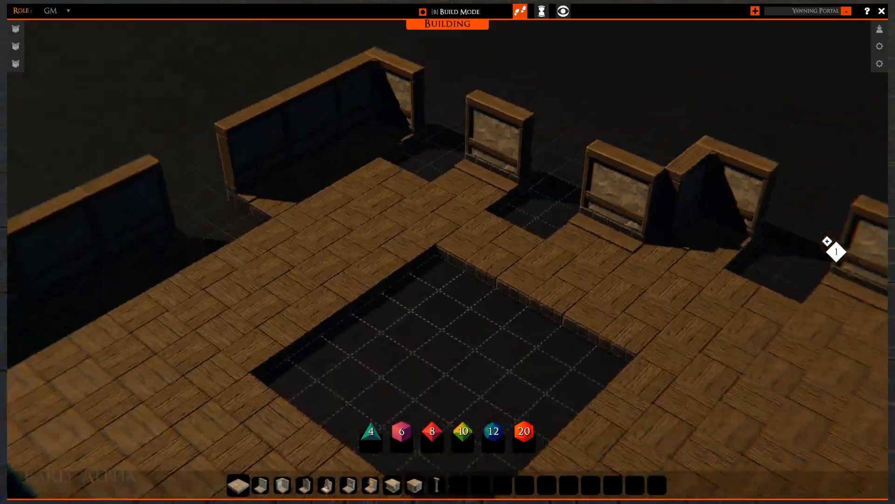
- Place a Wall (Window) tile in the entrance wall gap between the inward step and the corner gap
click(347, 485)
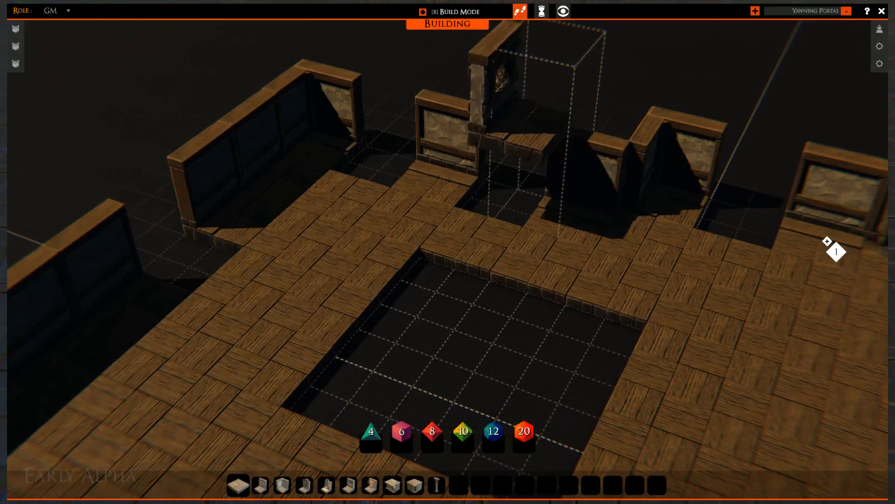
click(507, 191)
right_click(507, 191)
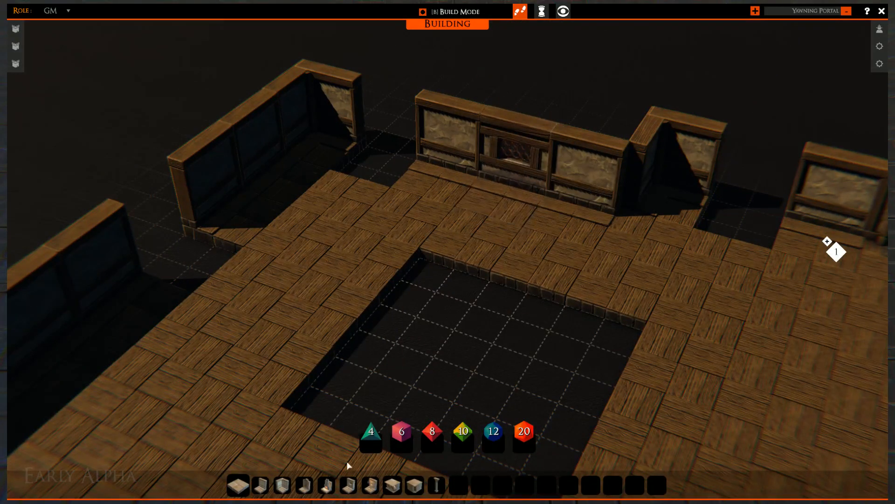
- Place a fireplace wall tile in the entrance wall gap near the far corner
click(332, 487)
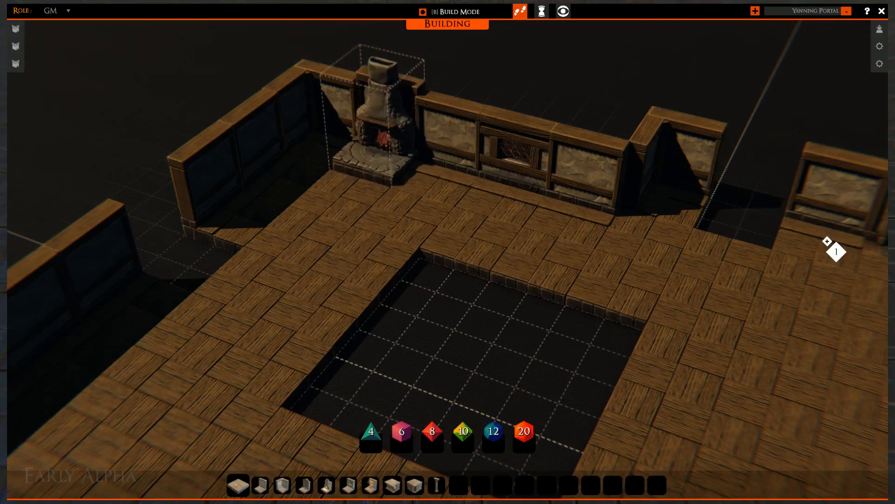
click(385, 172)
right_click(413, 210)
- Place a fireplace wall tile in the middle gap of the main room's long outer wall, opposite the entrance wall
right_drag(415, 214, 242, 168)
middle_drag(242, 167, 379, 400)
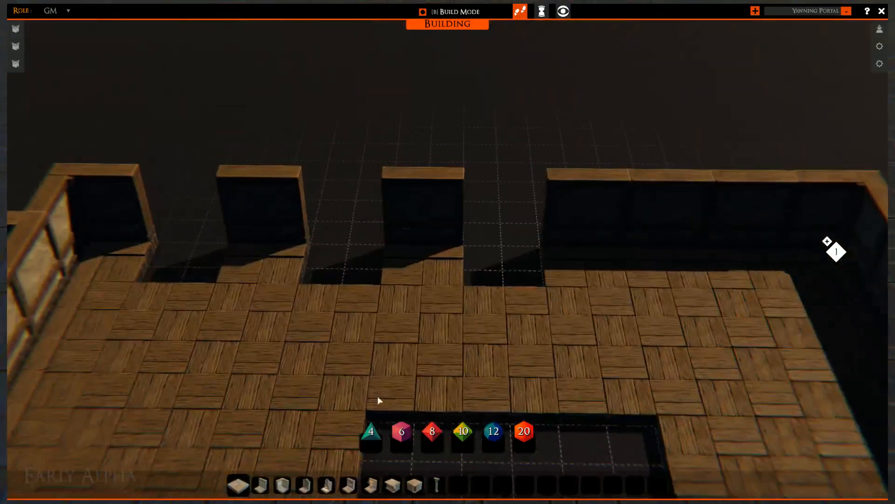
click(328, 486)
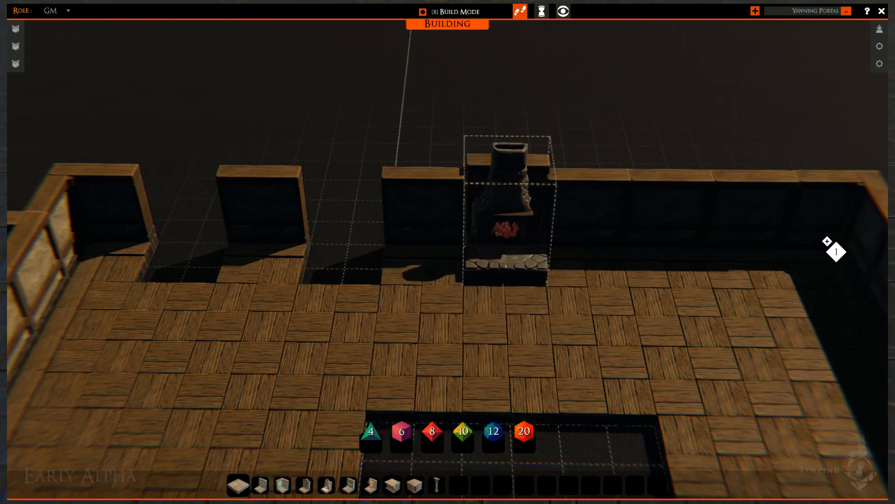
click(506, 242)
right_click(379, 317)
- Replace the second wall section beyond the long wall's fireplace, towards the far corner, with a Wall (Window) tile
right_drag(379, 317, 408, 305)
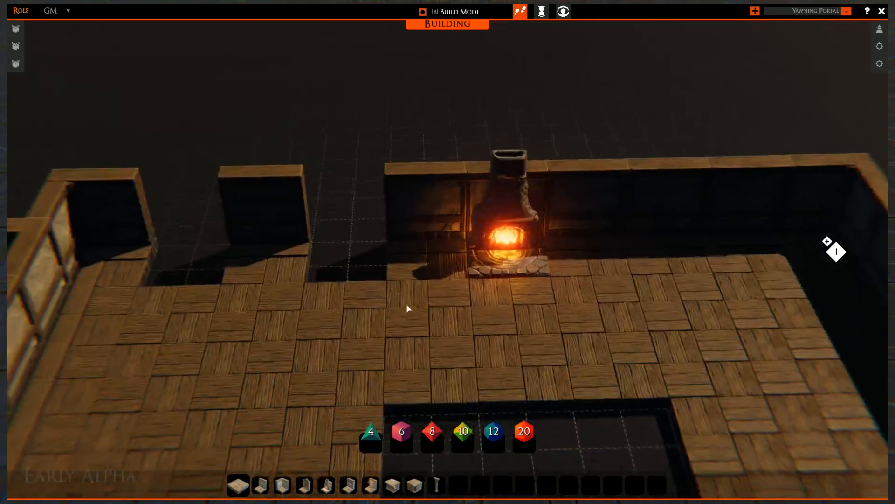
drag(408, 306, 373, 245)
right_drag(373, 245, 565, 223)
drag(555, 225, 447, 341)
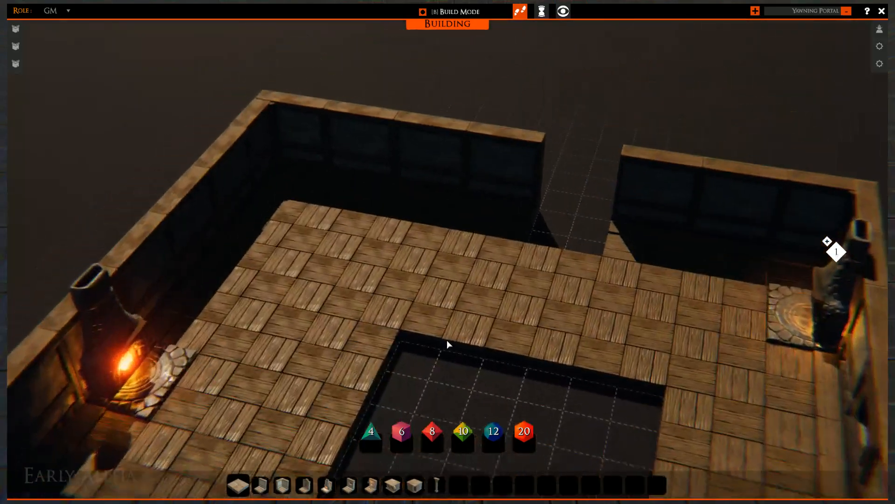
right_drag(447, 341, 284, 233)
drag(289, 231, 340, 293)
click(461, 218)
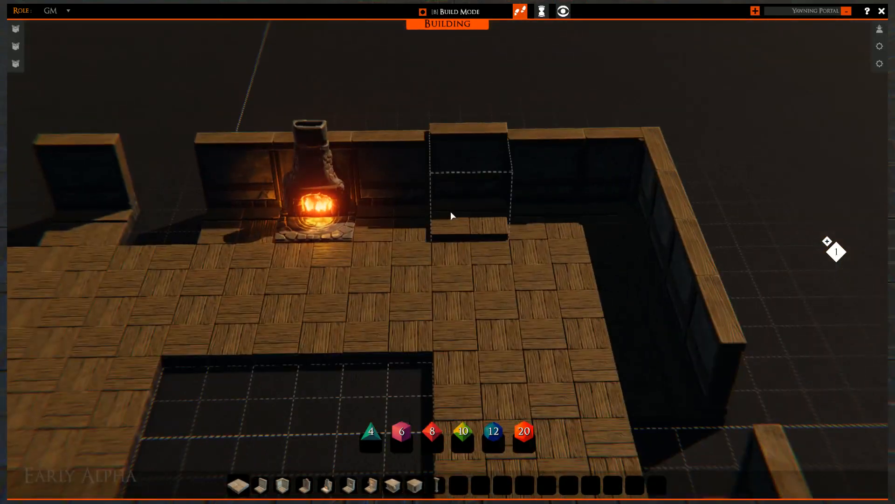
key(Delete)
click(348, 485)
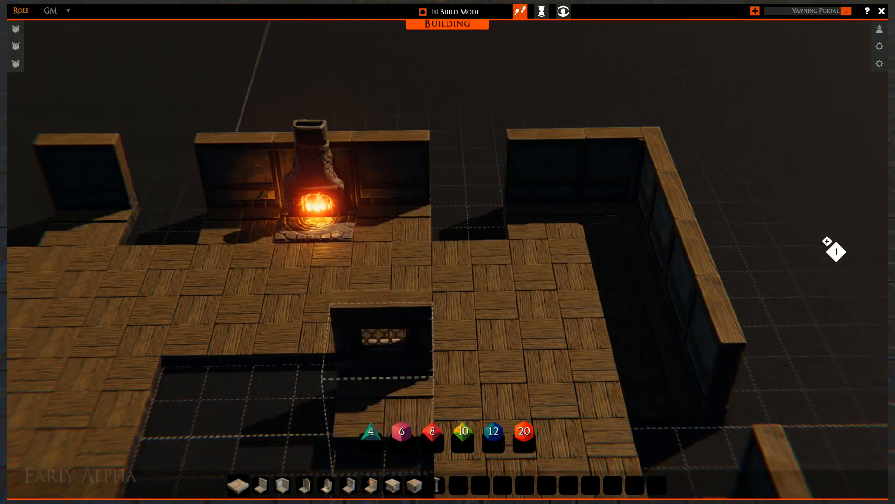
click(470, 224)
- Place a Wall (Window) tile, rotated in line with the wall, in the far end wall's gap
right_drag(387, 261, 677, 275)
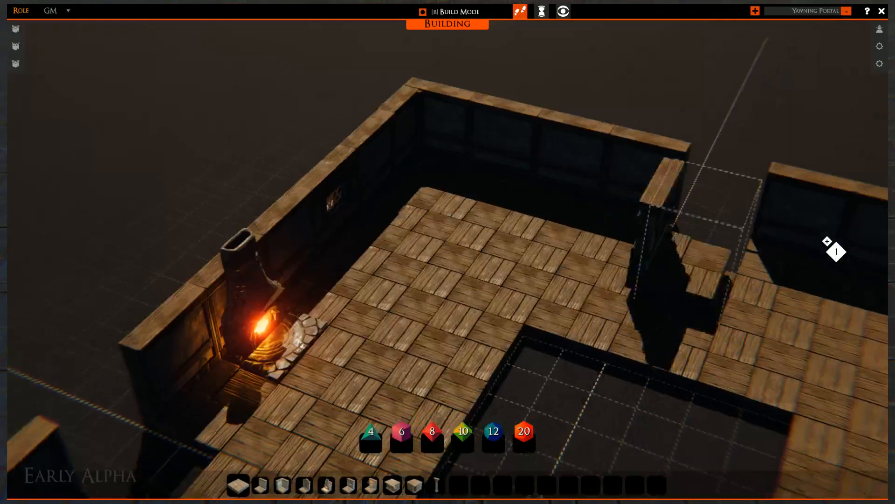
key(r)
click(721, 257)
- Fill the two remaining gaps in the long outer wall, between the fireplace and the back rooms, with aligned Wall (Window) tiles
key(r)
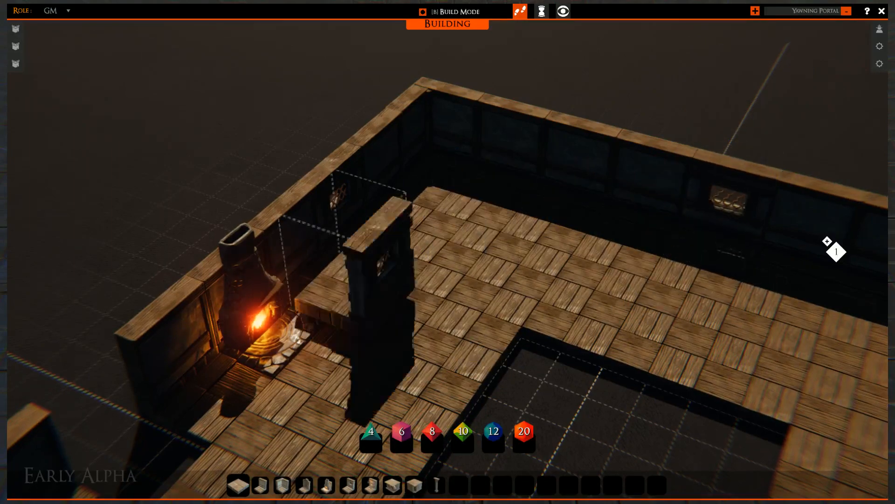
key(r)
key(r)
key(r)
key(r)
key(r)
key(r)
key(r)
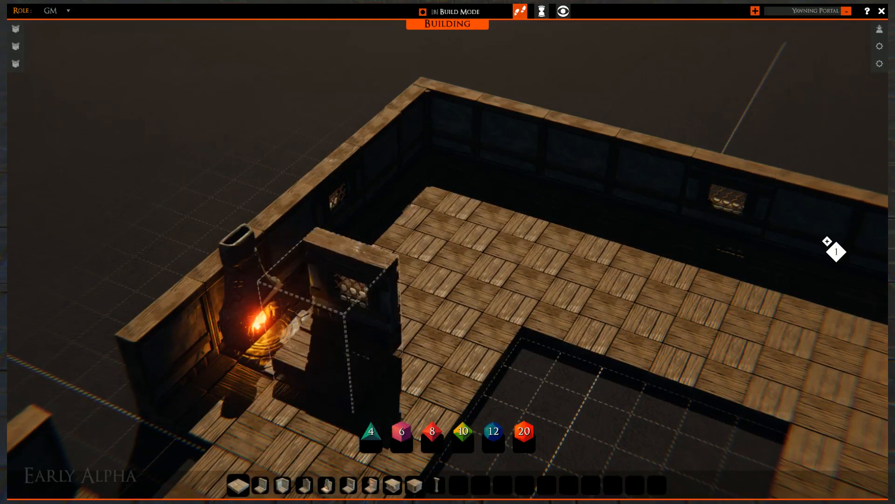
key(a)
key(s)
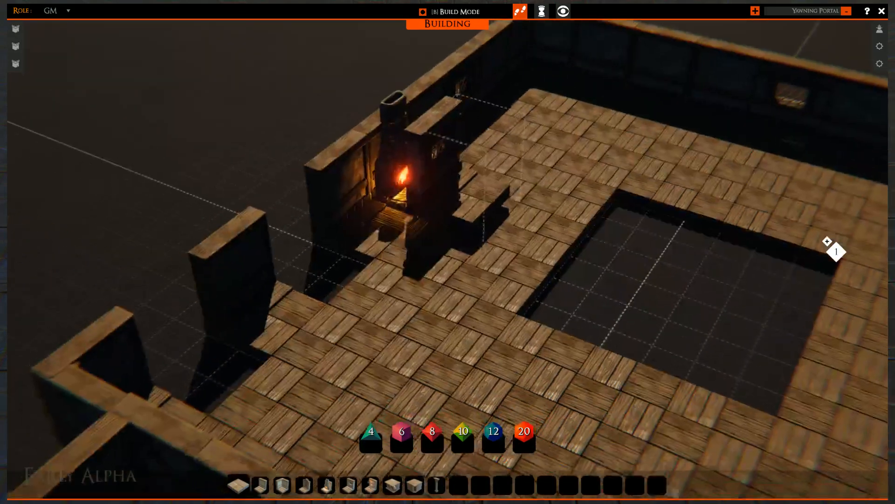
right_drag(448, 252, 522, 252)
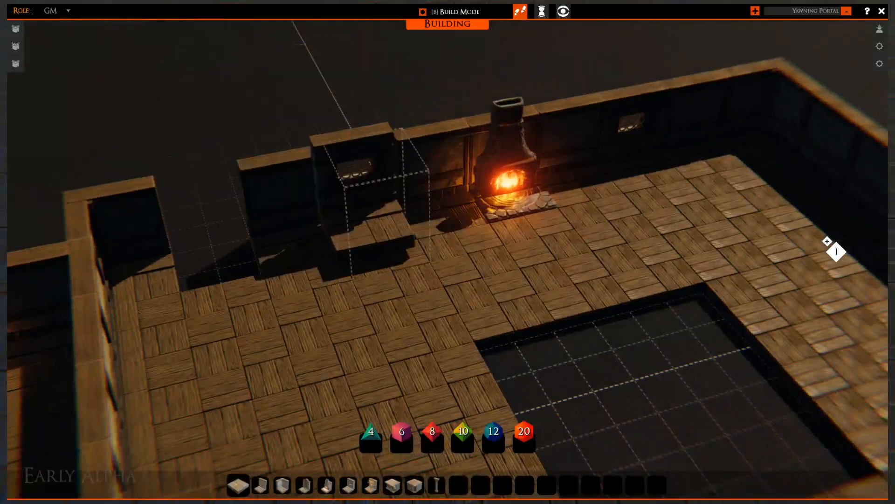
click(378, 229)
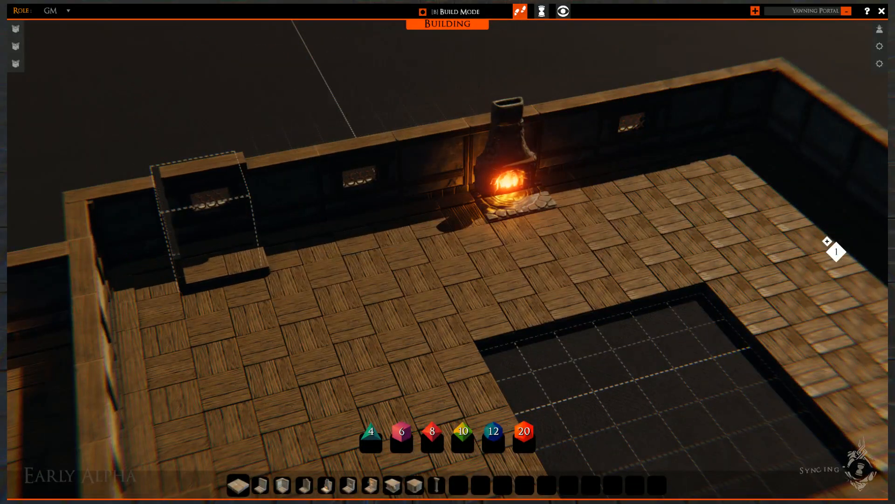
click(214, 251)
- Place a Wall (Window) tile, rotated in line with the wall, in the gap between the entrance door and the inward step
right_drag(354, 271, 317, 271)
right_drag(828, 241, 699, 241)
key(a)
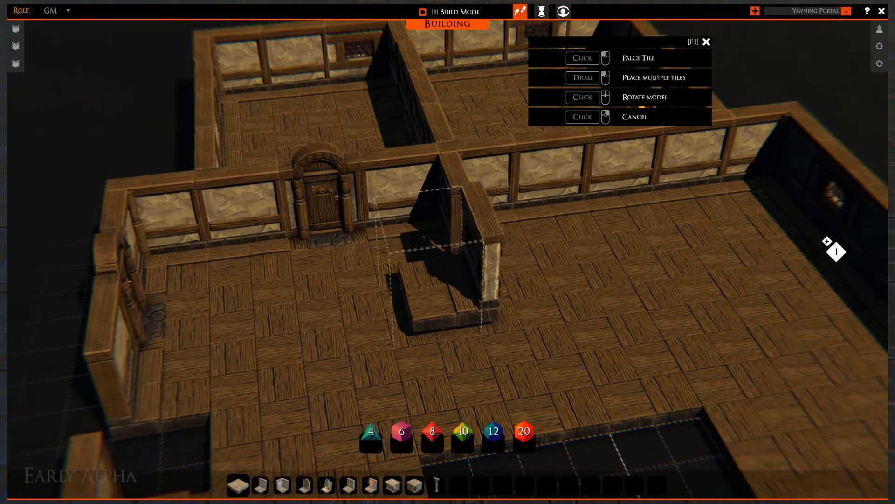
key(a)
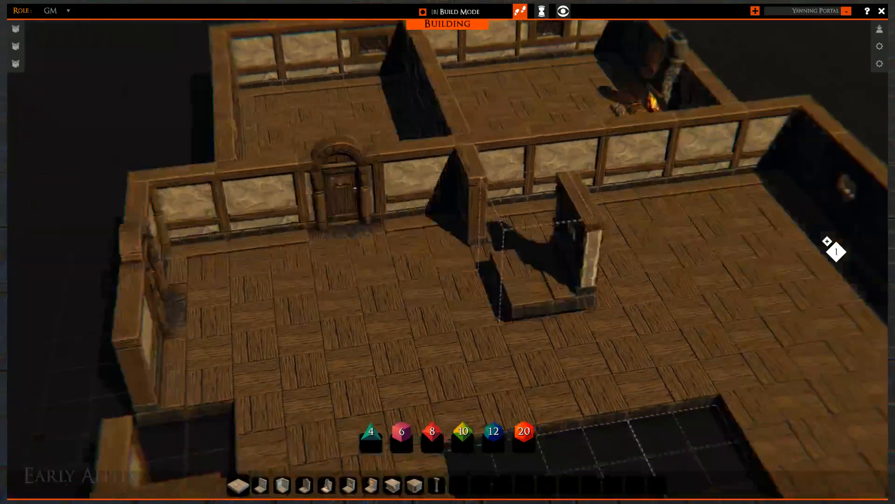
key(s)
right_drag(475, 252, 350, 252)
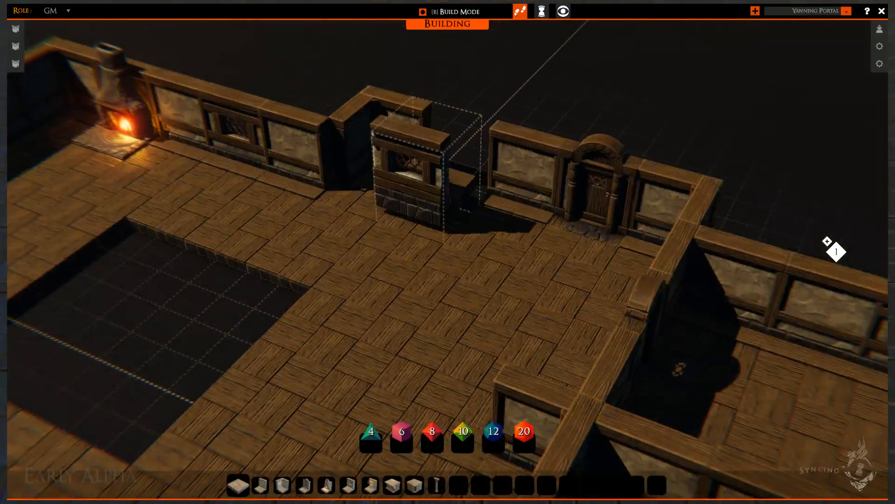
key(r)
key(r)
key(r)
key(r)
key(r)
key(r)
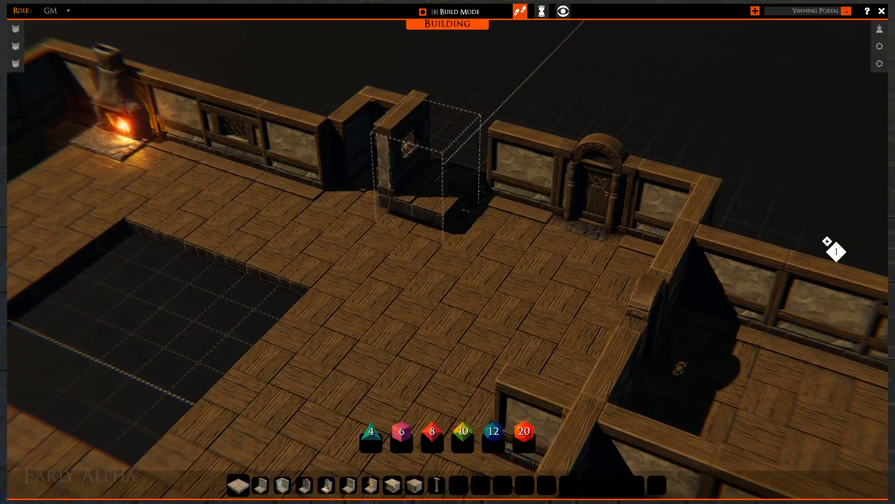
click(415, 217)
- Look over the main room and back rooms from several angles to check the walls, doors and windows
key(a)
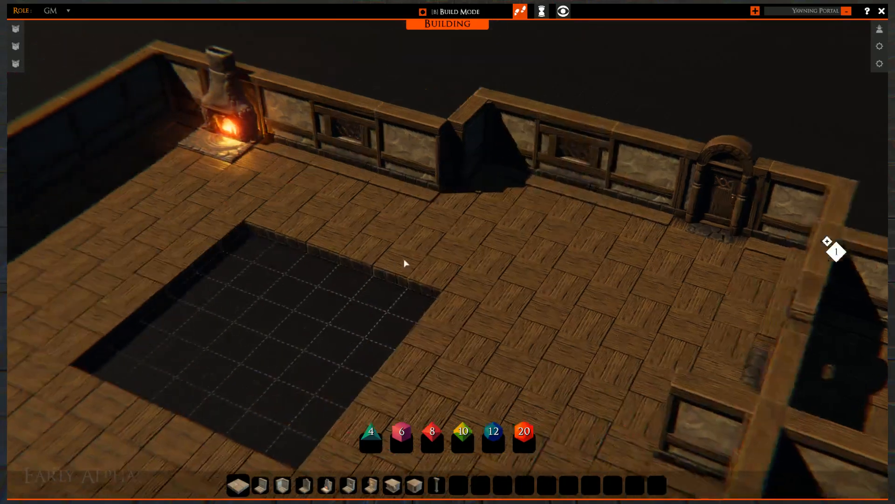
key(s)
right_drag(590, 257, 519, 214)
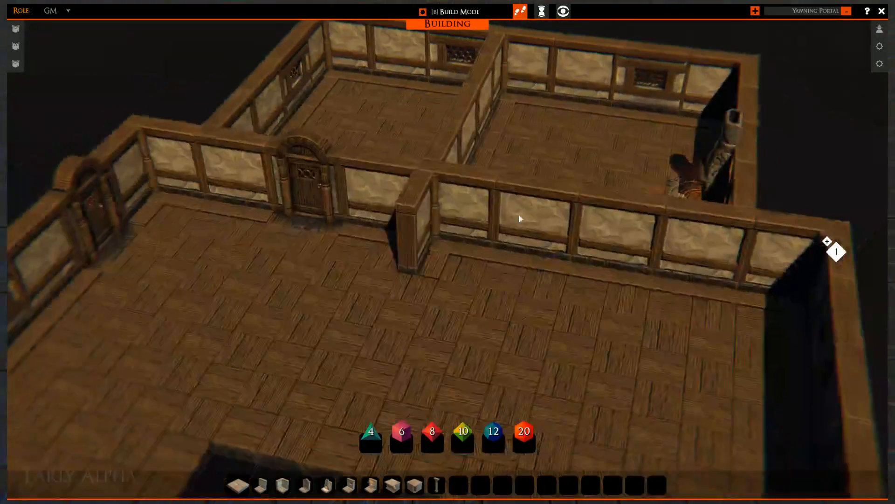
key(a)
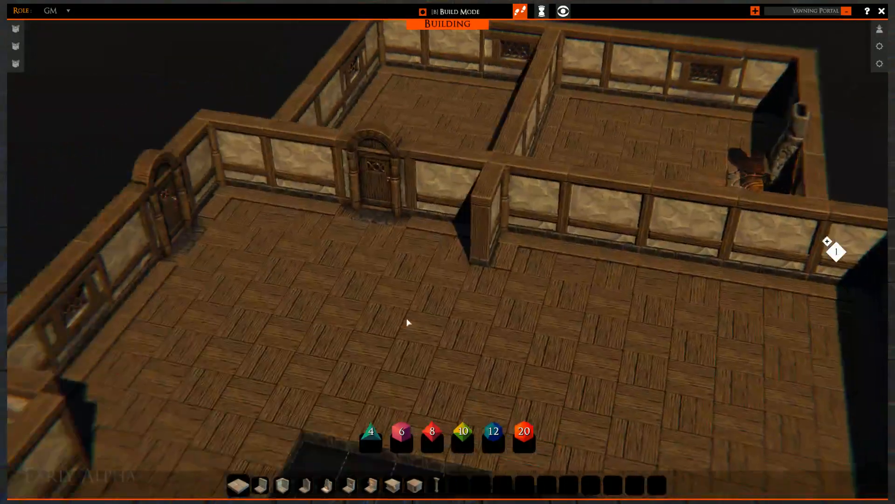
key(s)
right_drag(486, 295, 765, 285)
right_drag(828, 241, 828, 241)
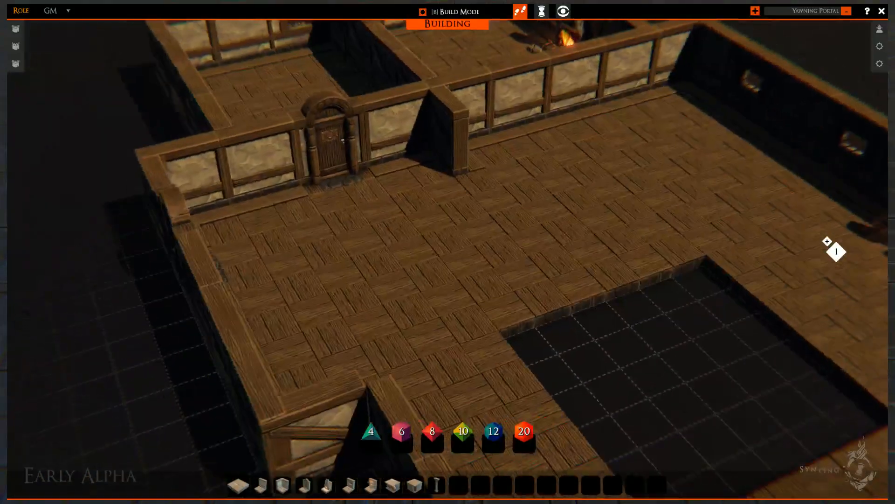
- Replace the protruding wall piece at the partition between the back rooms with a straight wall tile in line with the long wall
drag(480, 275, 483, 374)
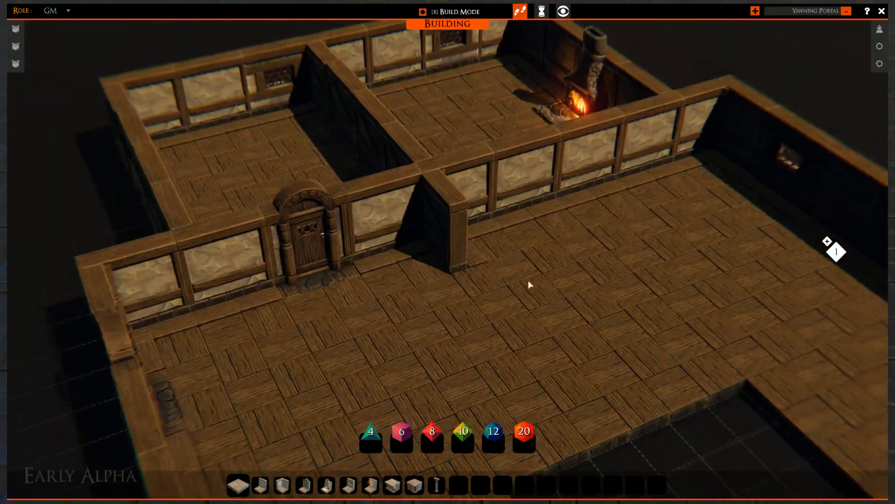
drag(476, 259, 432, 293)
drag(479, 313, 442, 316)
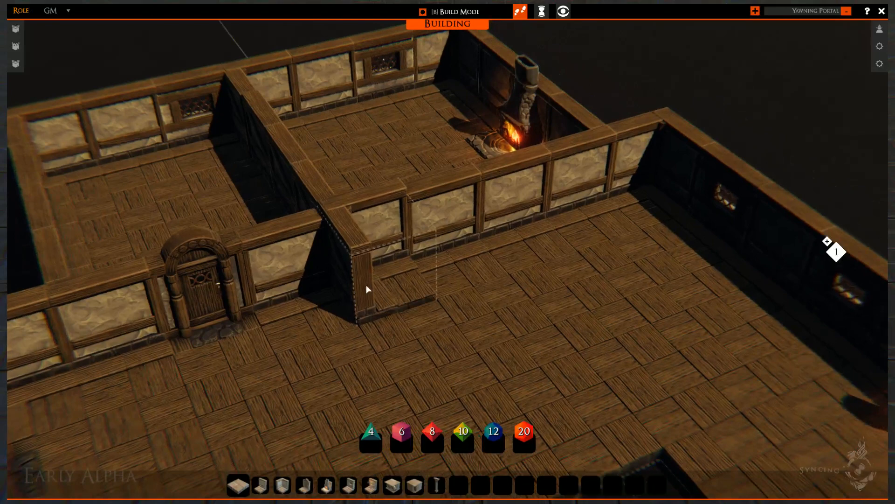
right_drag(439, 290, 388, 314)
drag(473, 298, 445, 414)
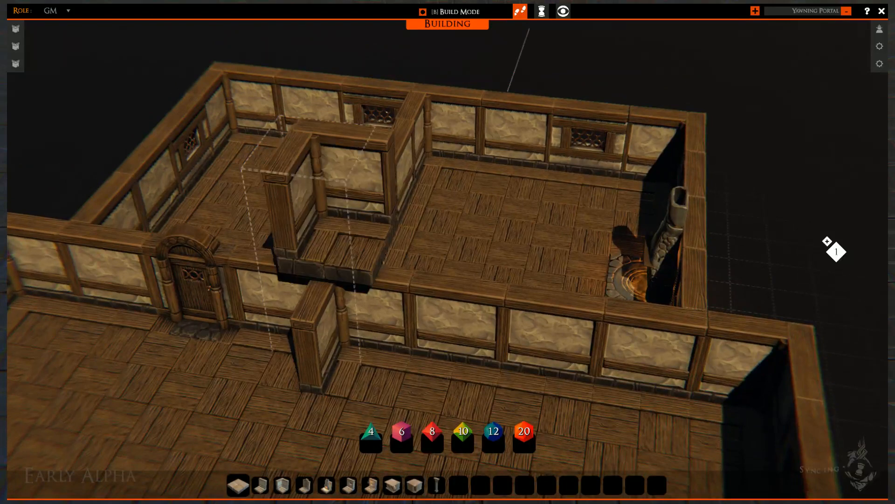
right_click(354, 345)
key(Delete)
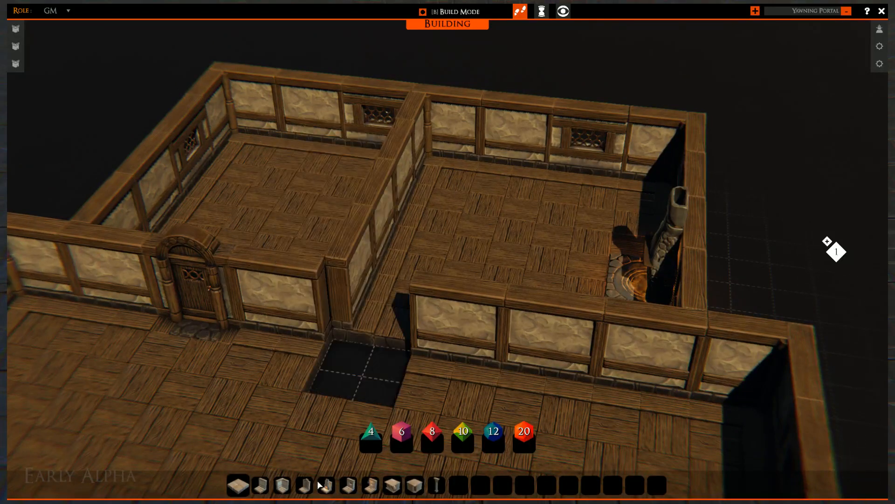
click(265, 485)
click(363, 377)
right_click(365, 378)
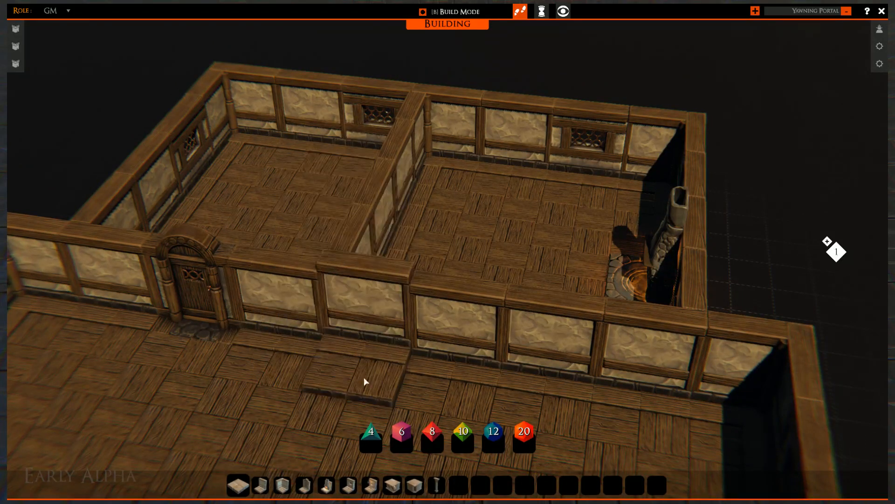
- Replace the wall tile in front of the back room with the fireplace with a door tile aligned with the wall
middle_drag(200, 332, 440, 252)
key(s)
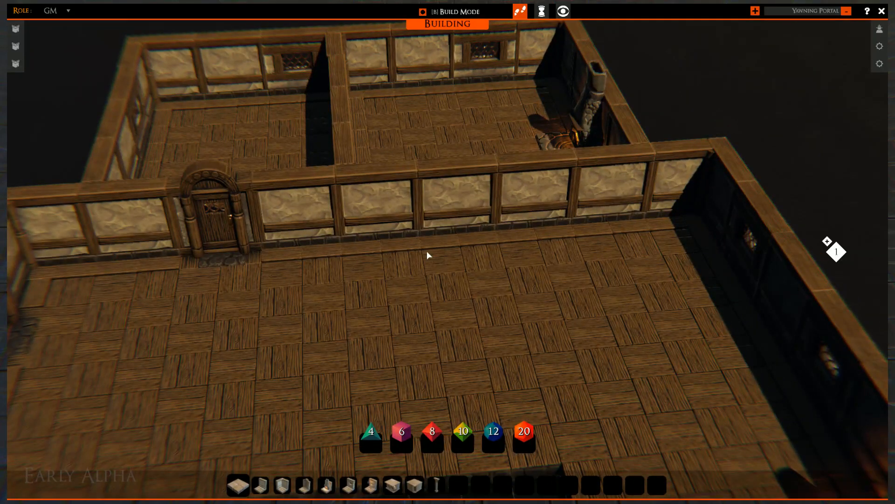
click(536, 223)
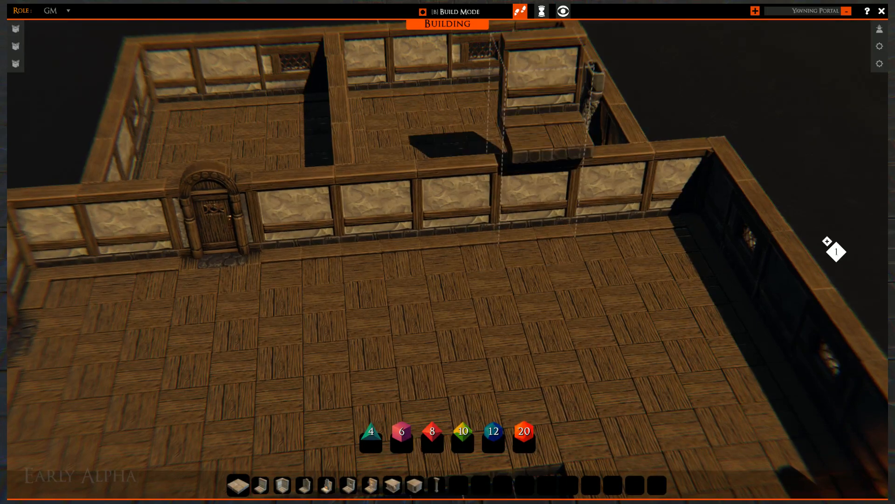
click(302, 487)
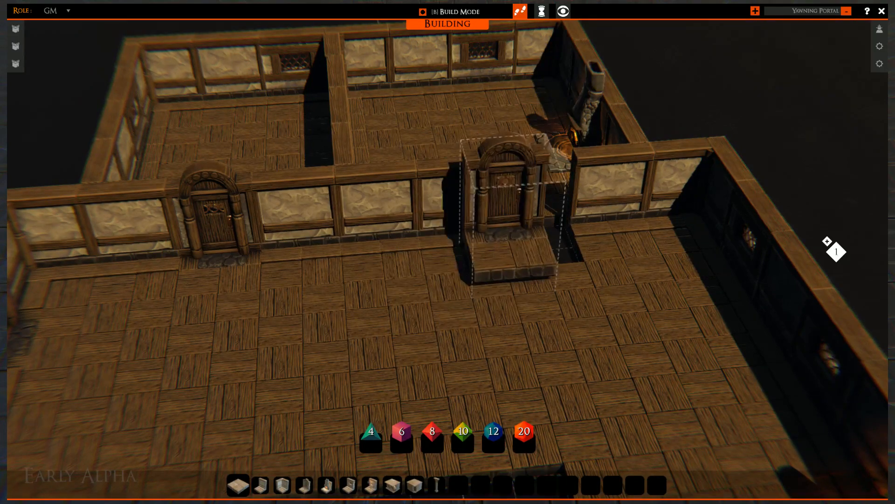
click(538, 237)
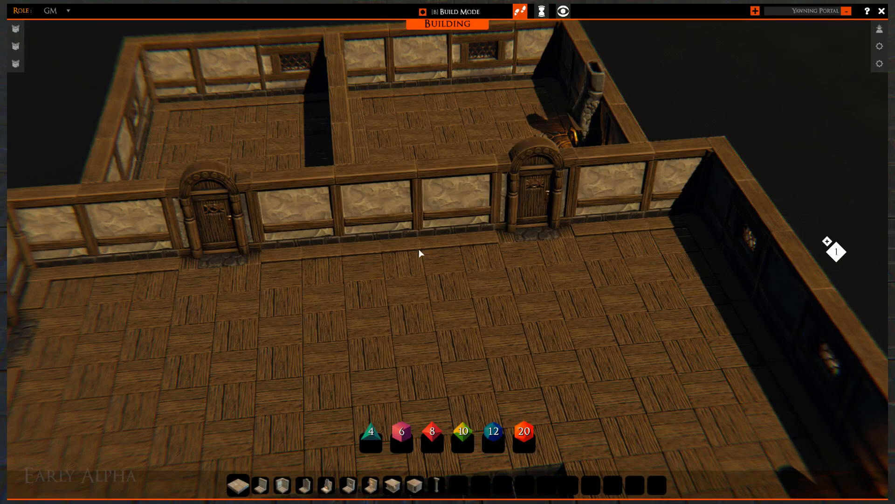
- Remove the wall tiles on both sides of the back room's fireplace and move the fireplace one tile away from the door
right_drag(438, 261, 474, 345)
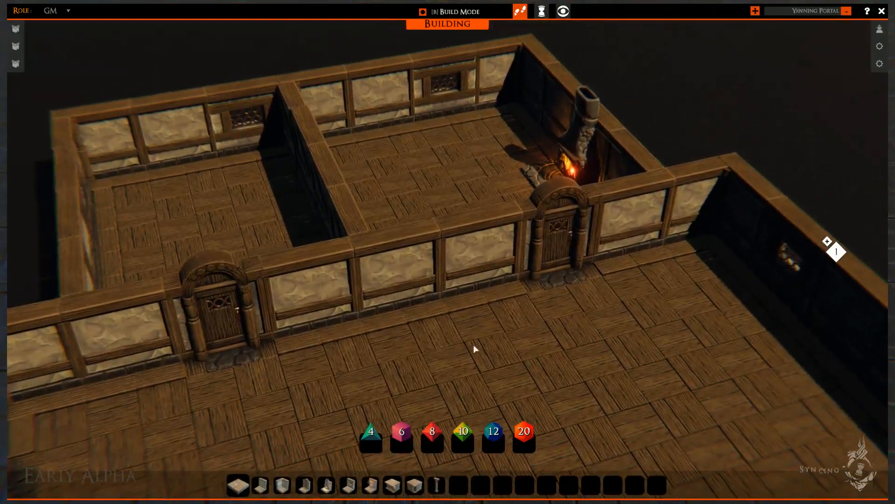
right_drag(552, 237, 518, 271)
middle_drag(518, 299, 435, 360)
right_drag(391, 285, 488, 274)
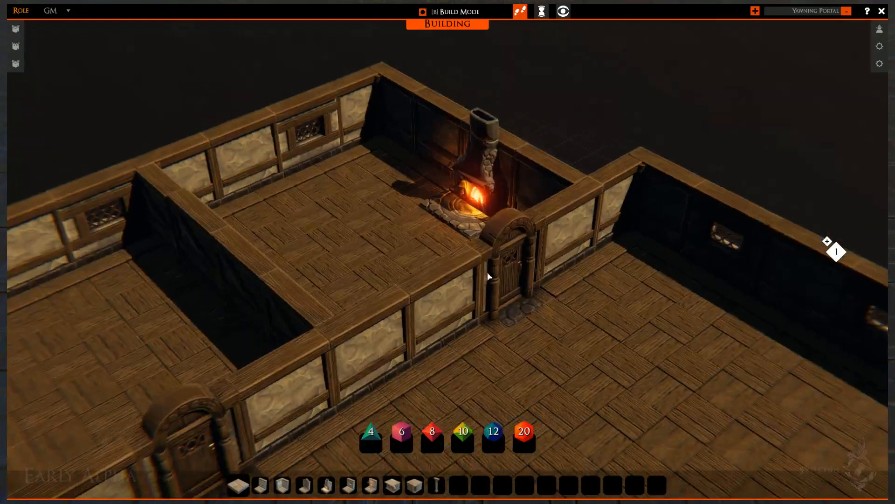
right_drag(375, 323, 373, 247)
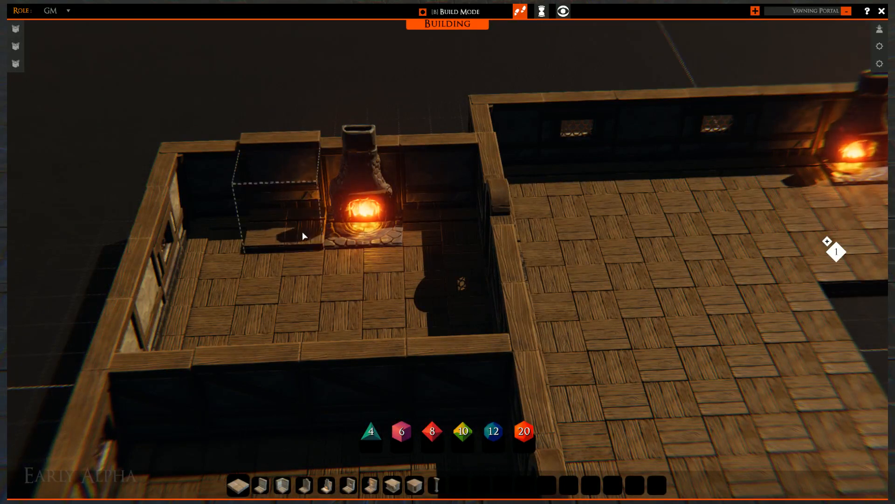
key(Delete)
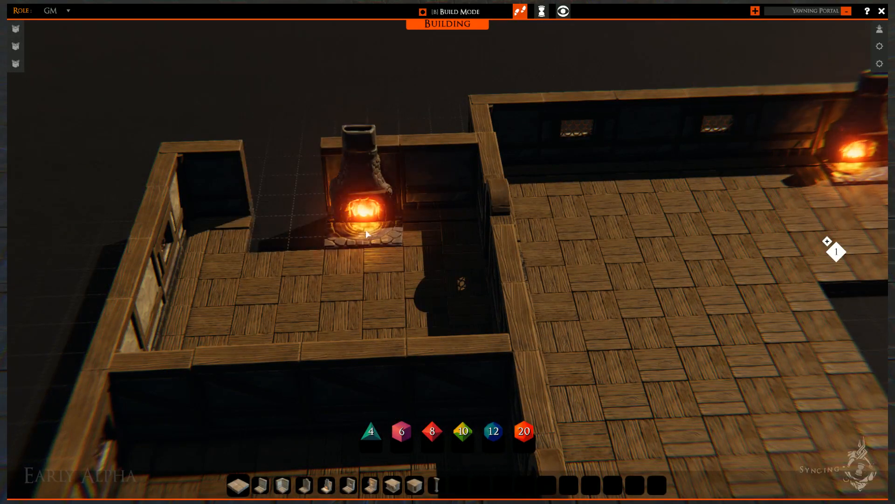
drag(369, 241, 290, 233)
key(Delete)
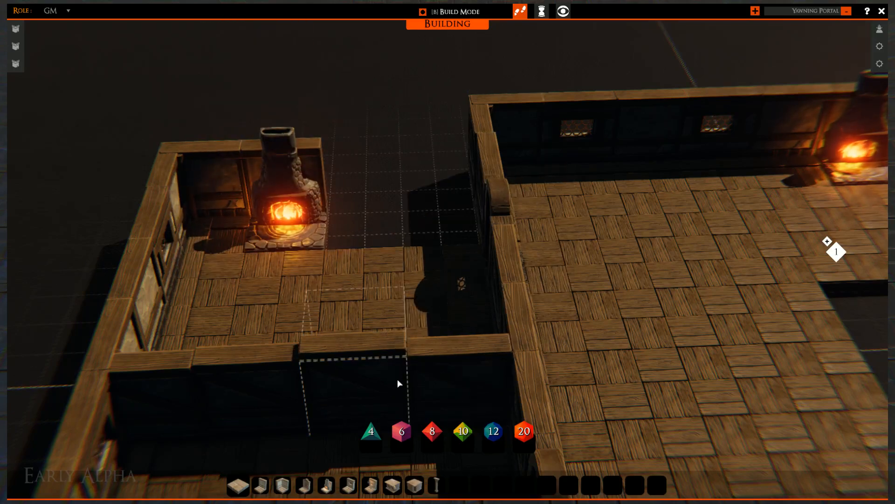
- Fill the two gaps beside the moved fireplace with wall tiles rotated in line with the end wall
key(r)
key(r)
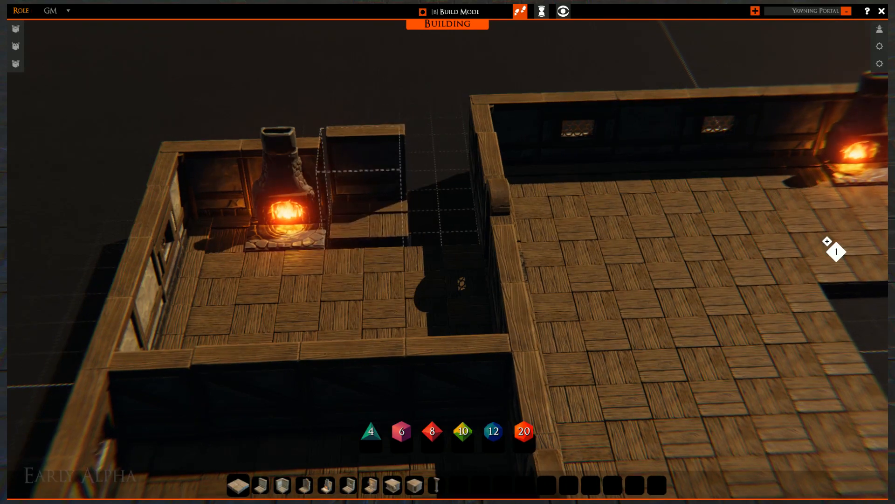
click(366, 226)
click(443, 217)
right_click(444, 214)
- Place a wooden pillar against the protruding wall corner between the main room's fireplace and the entrance door
right_drag(572, 295, 521, 246)
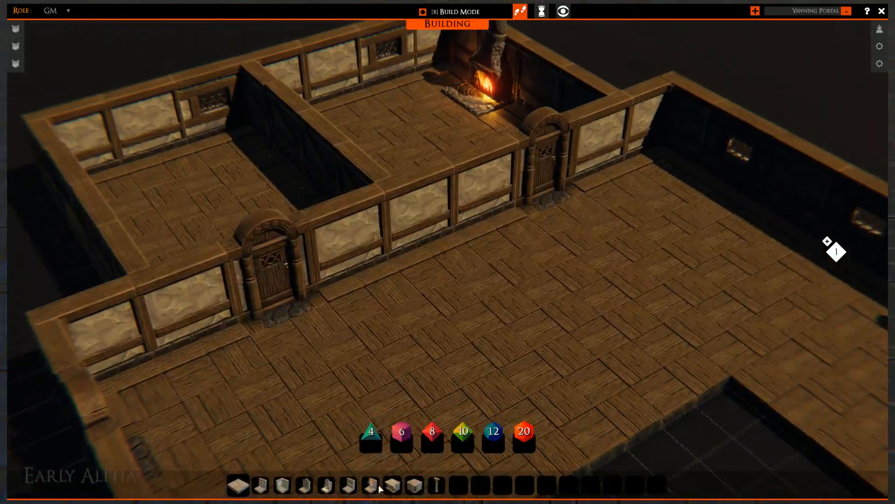
middle_drag(456, 315, 238, 298)
right_drag(238, 299, 466, 289)
middle_drag(466, 290, 159, 316)
right_drag(337, 281, 392, 359)
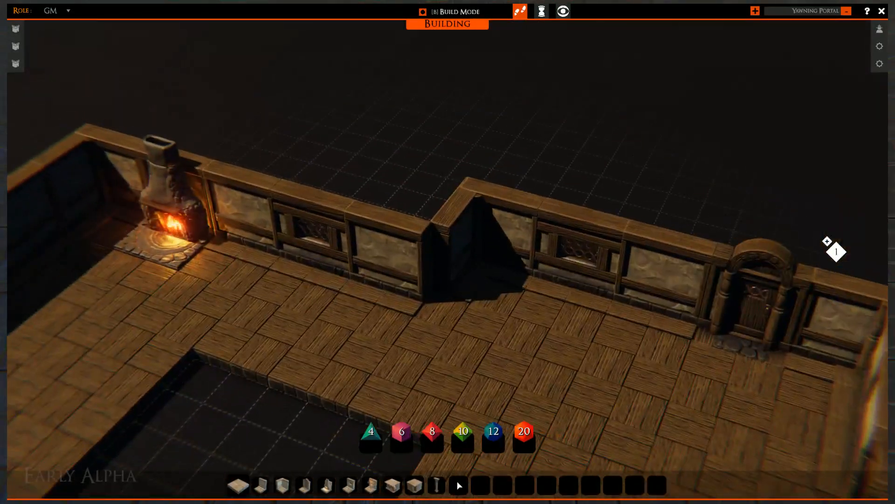
click(437, 486)
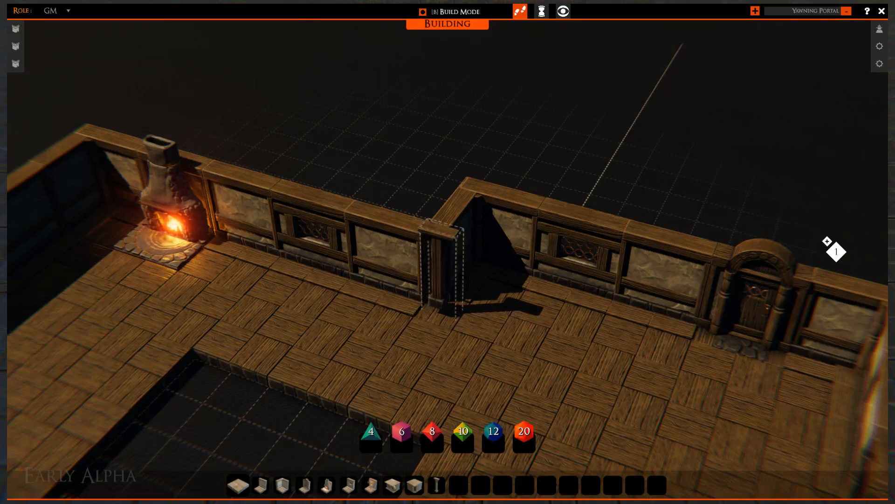
click(442, 305)
middle_drag(489, 350, 254, 363)
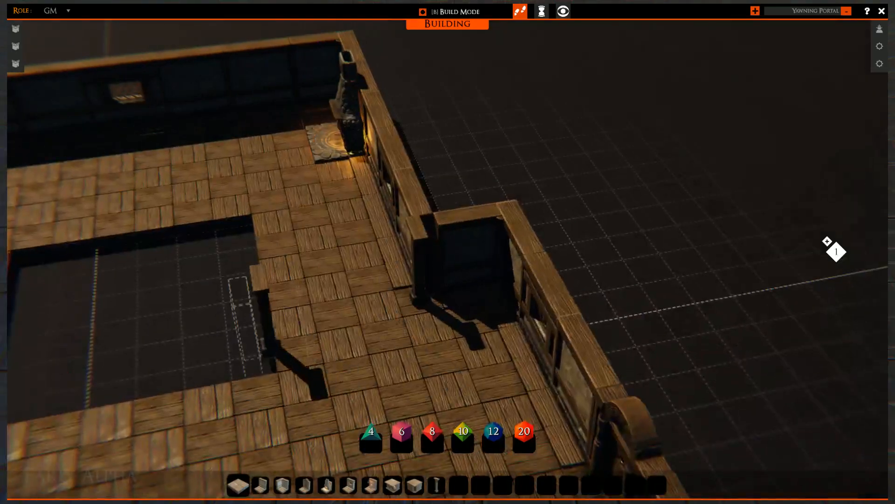
right_drag(254, 364, 360, 393)
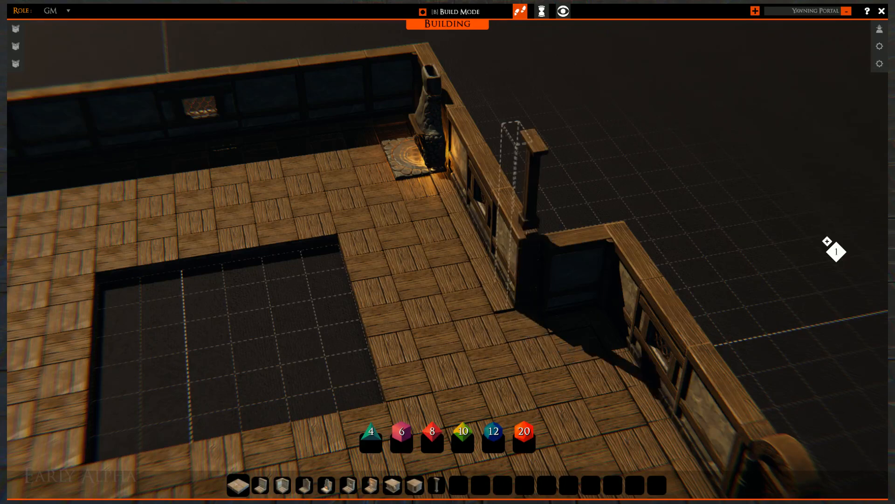
right_click(531, 326)
click(527, 326)
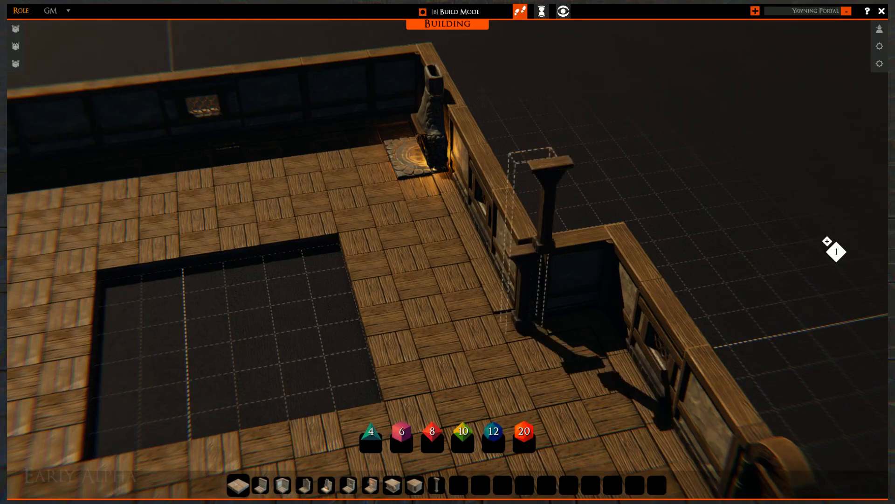
right_click(523, 383)
- Look over the main room from several angles to check the pillar, floor opening, doors and back rooms
middle_drag(438, 403, 616, 401)
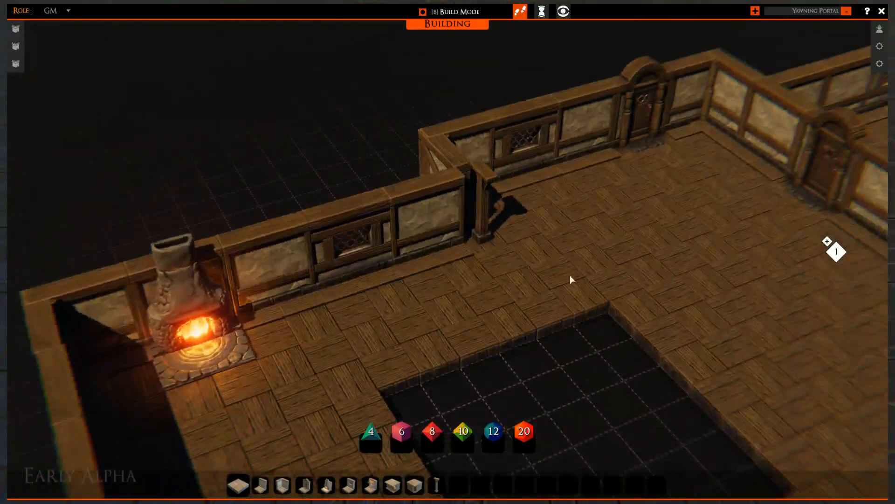
middle_drag(570, 280, 652, 322)
right_drag(653, 322, 544, 215)
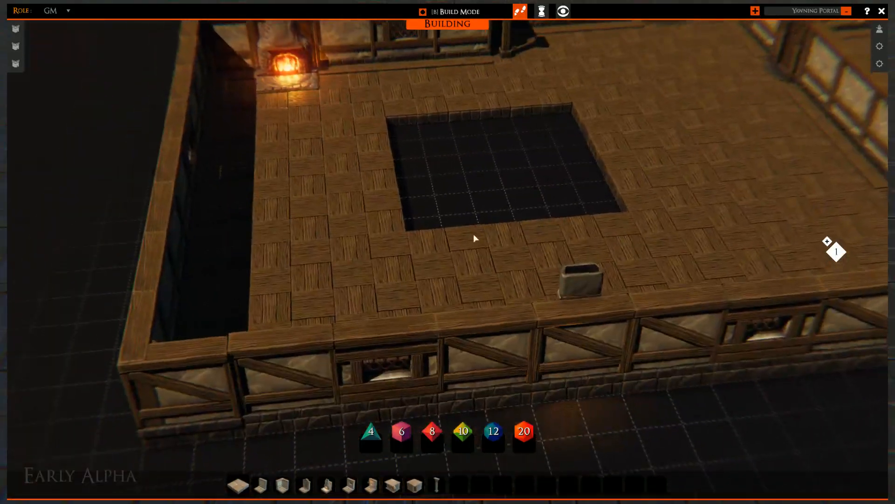
right_drag(483, 110, 438, 247)
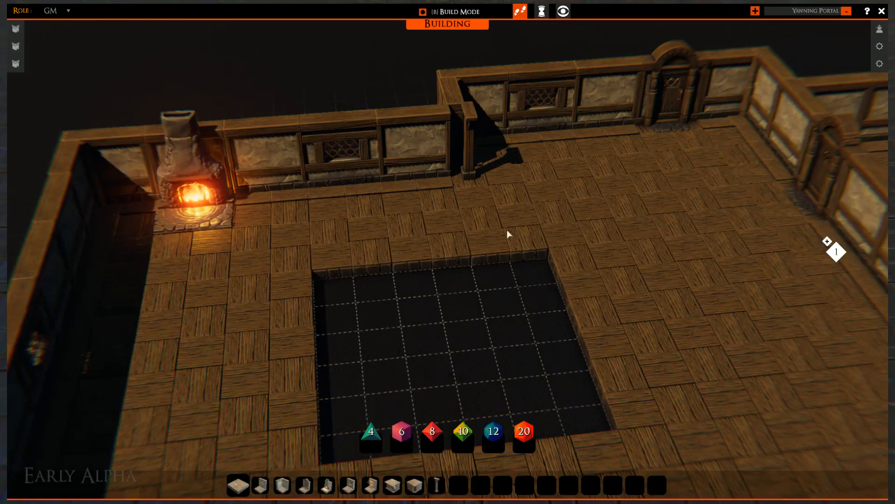
middle_drag(507, 229, 429, 257)
right_drag(429, 256, 376, 219)
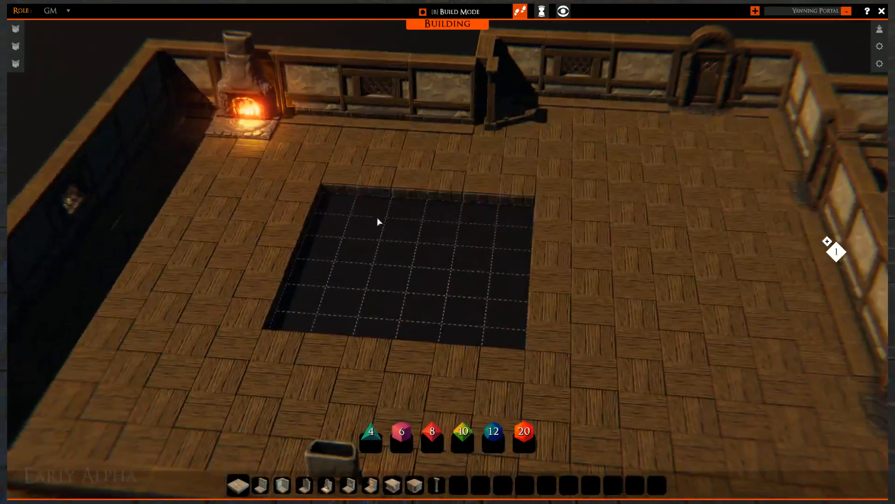
middle_drag(377, 219, 409, 184)
right_drag(359, 172, 488, 317)
middle_drag(563, 237, 606, 254)
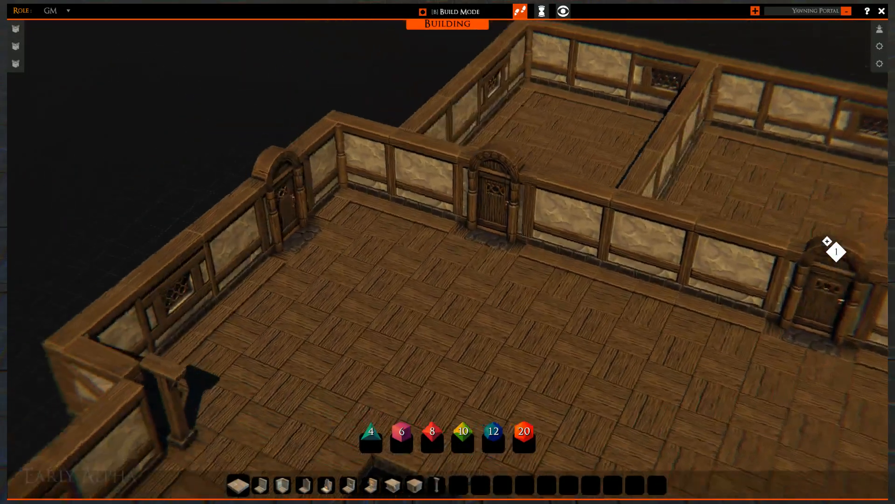
right_drag(451, 259, 451, 233)
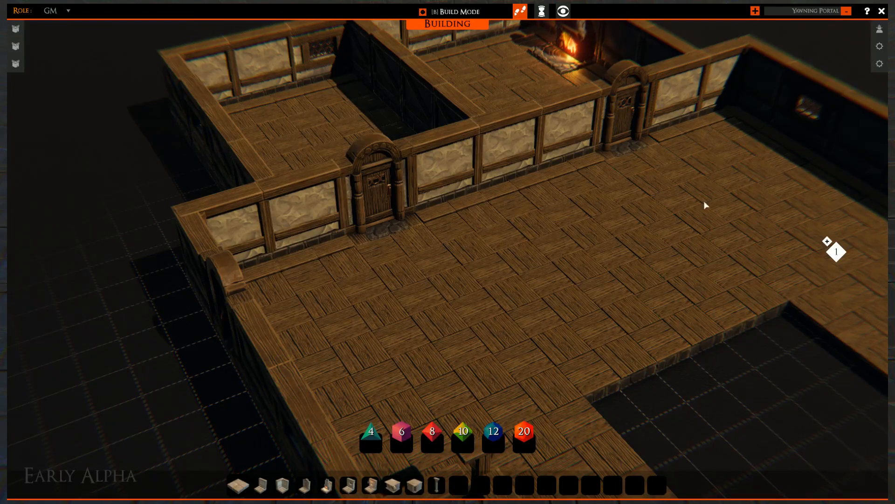
- Replace one partition tile between the back rooms with a door, and remove the plain tile beside the window in the outer wall
right_drag(630, 265, 393, 287)
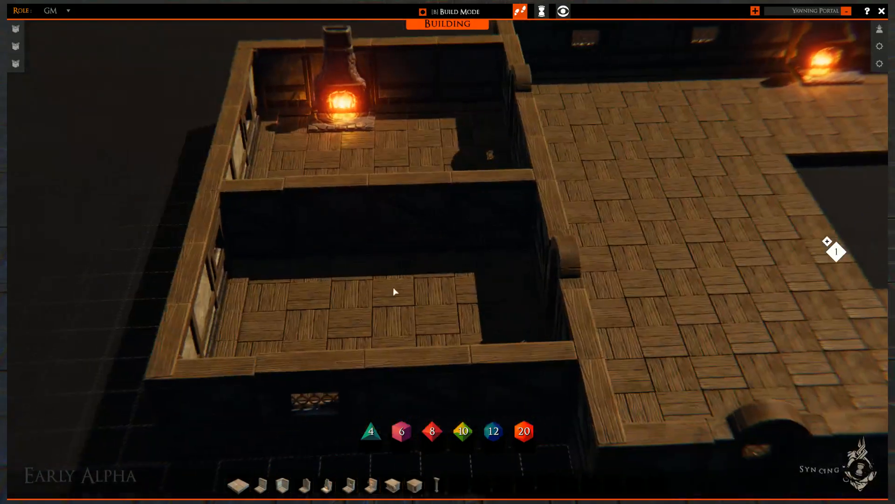
click(383, 261)
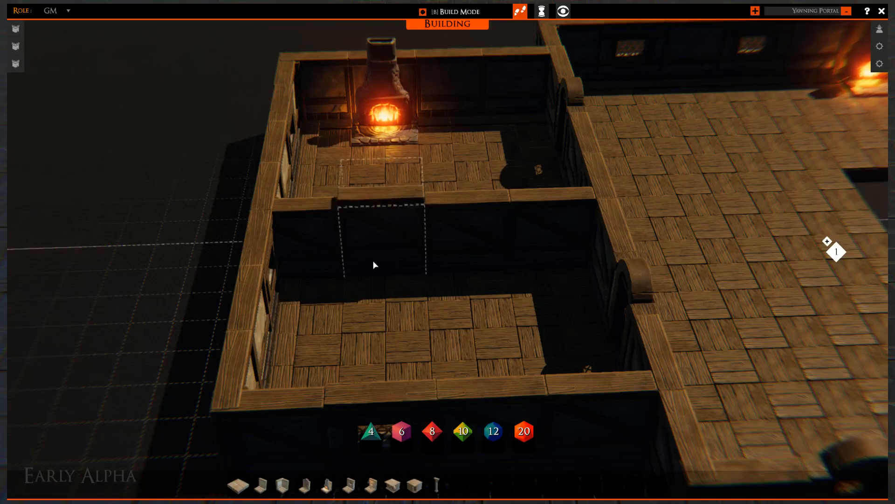
key(Delete)
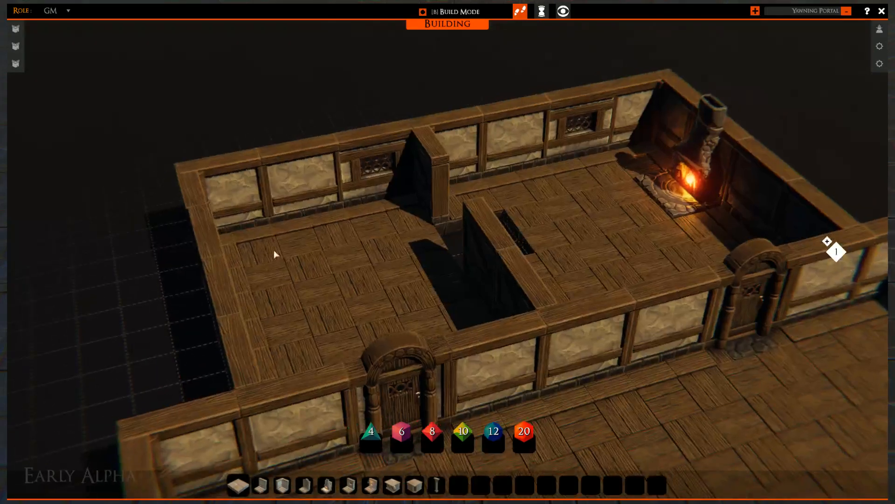
click(304, 225)
key(Delete)
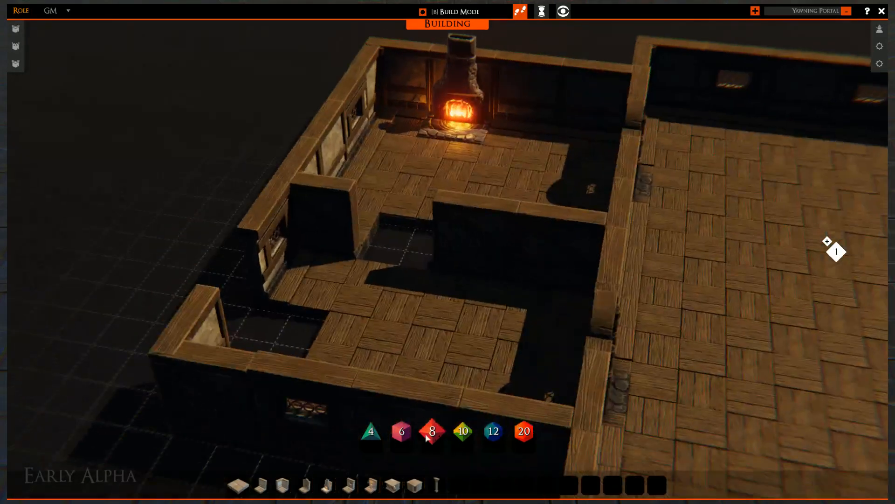
click(310, 487)
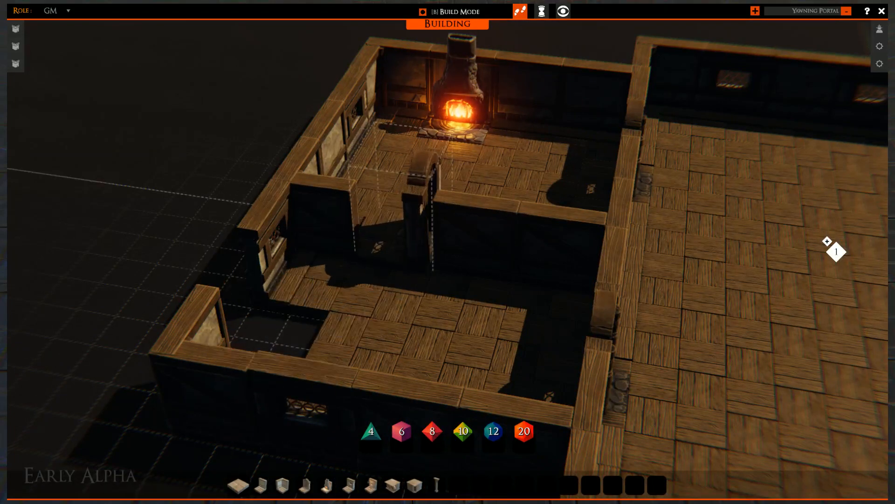
click(382, 243)
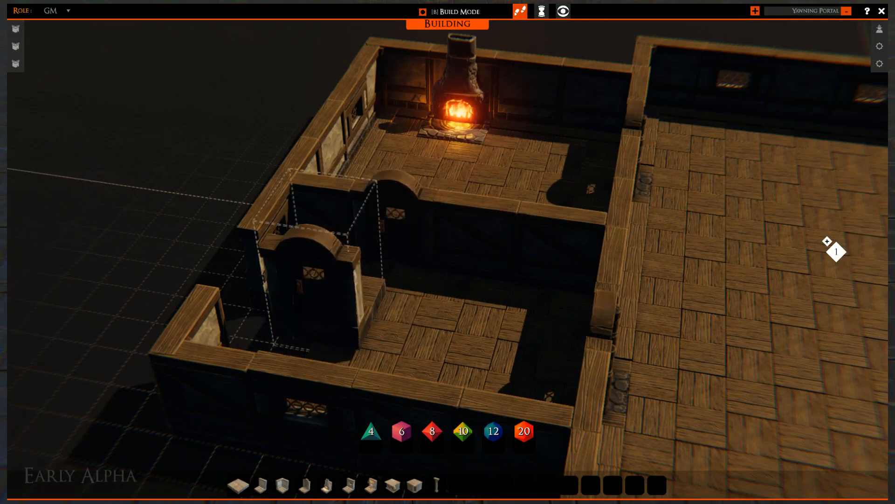
- Place a stone fireplace in the outer-wall gap beside the window of the smaller back room, facing into the room
right_drag(312, 275, 223, 272)
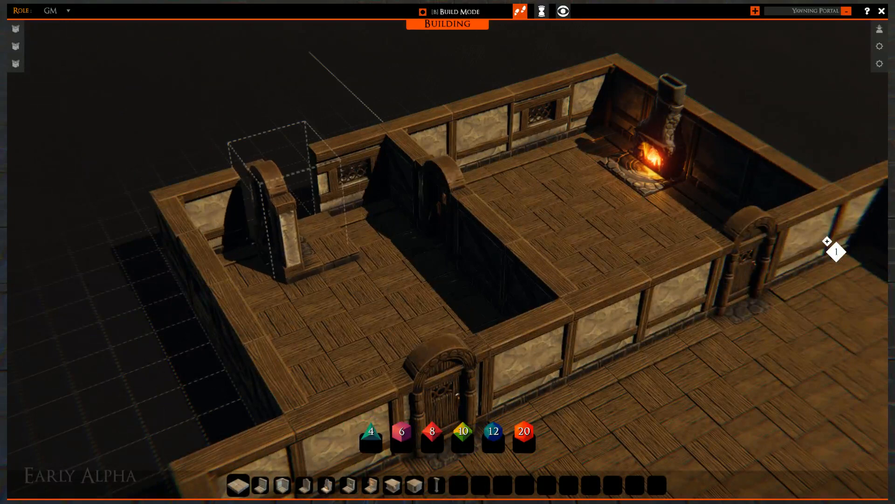
right_click(311, 310)
click(325, 485)
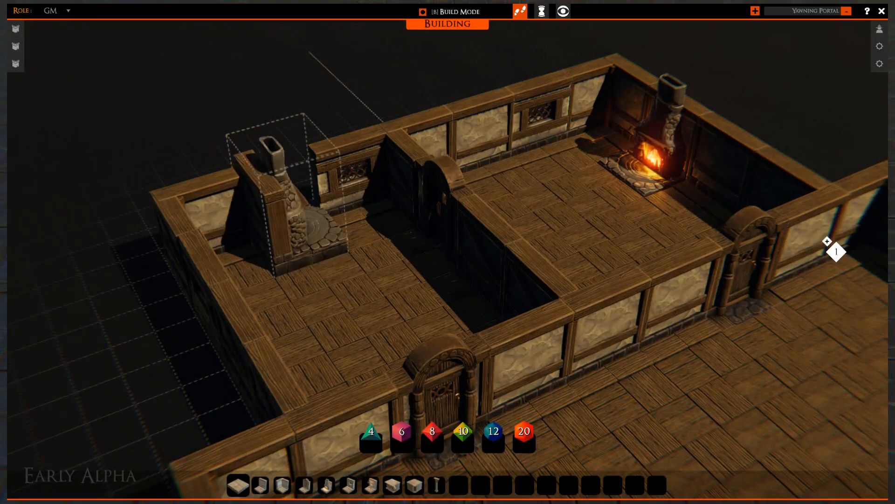
click(298, 244)
right_click(359, 309)
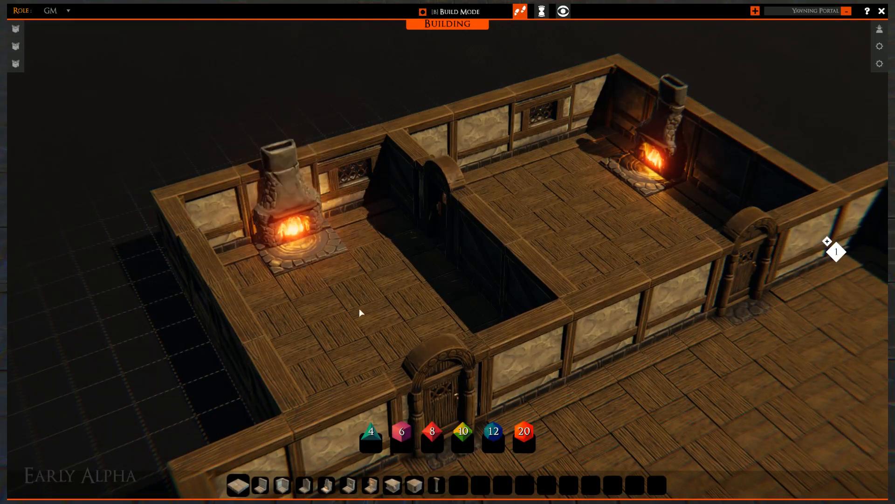
- Examine the two back rooms from several distances and angles, checking their fireplaces, windows, partition door and the doors to the main room
right_drag(359, 309, 374, 286)
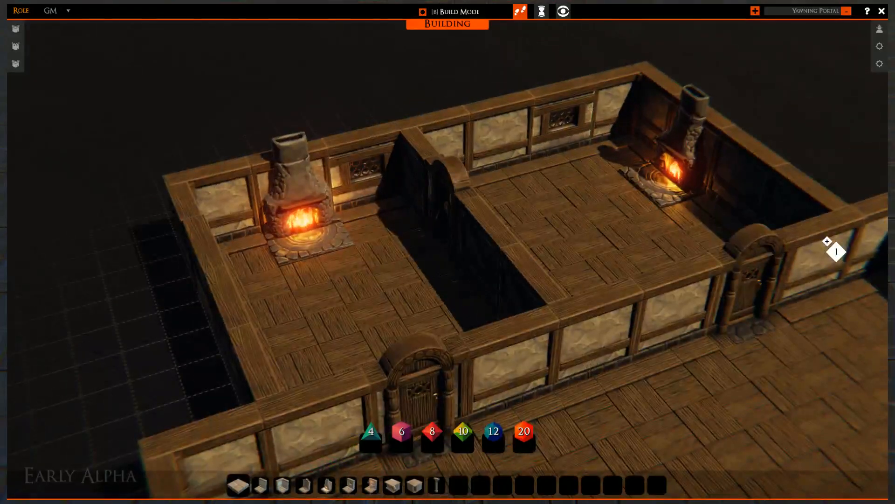
scroll(374, 285, down, 3)
scroll(567, 244, up, 3)
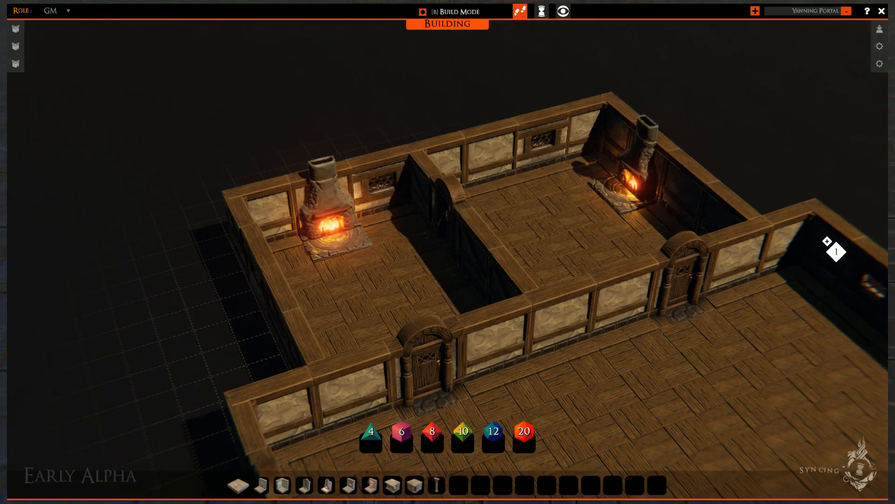
scroll(486, 210, down, 1)
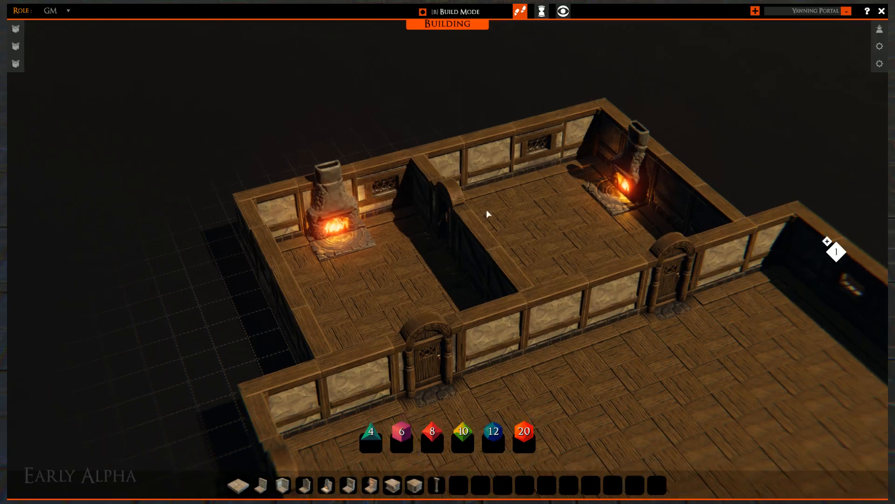
scroll(488, 214, up, 2)
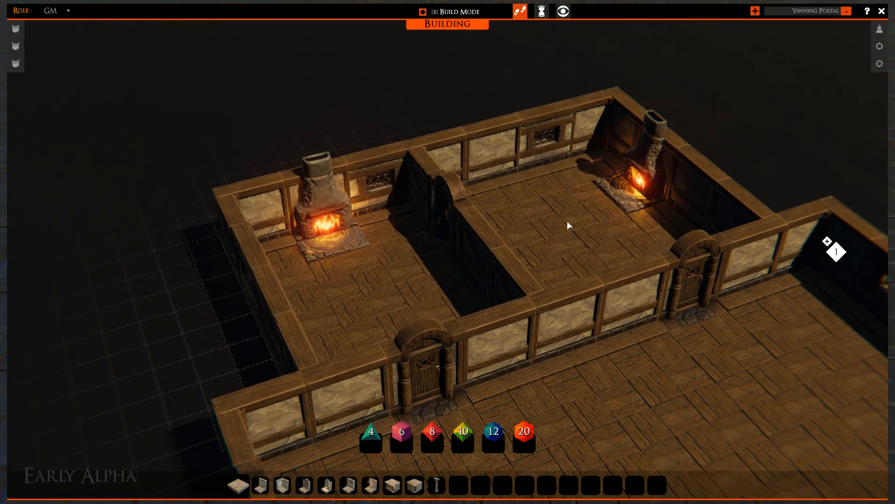
right_drag(567, 222, 578, 185)
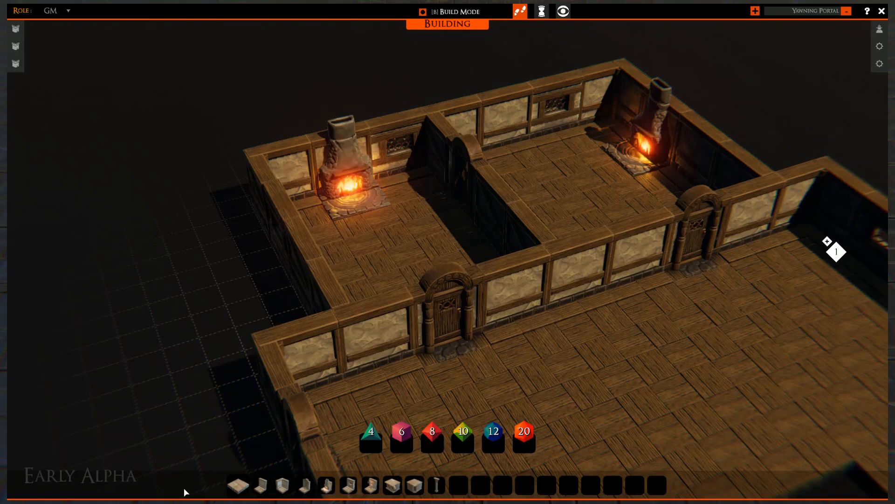
right_drag(348, 326, 574, 285)
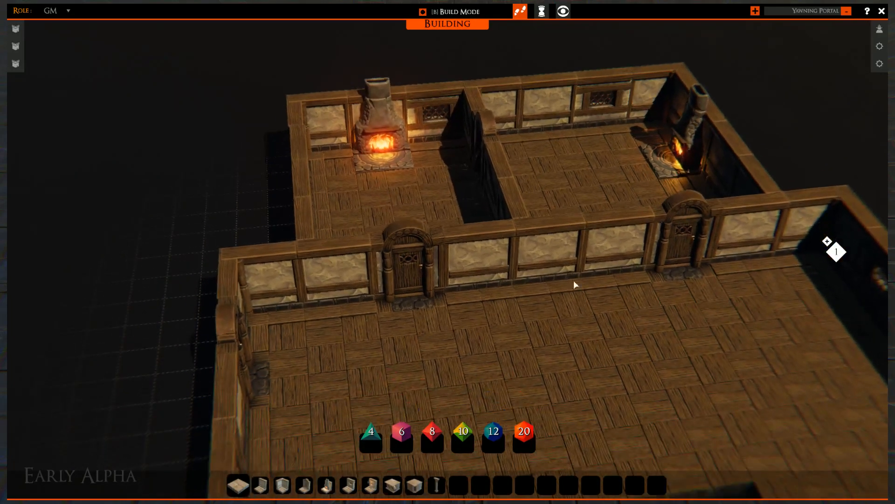
right_drag(587, 247, 529, 275)
middle_drag(530, 275, 494, 329)
right_drag(494, 329, 416, 274)
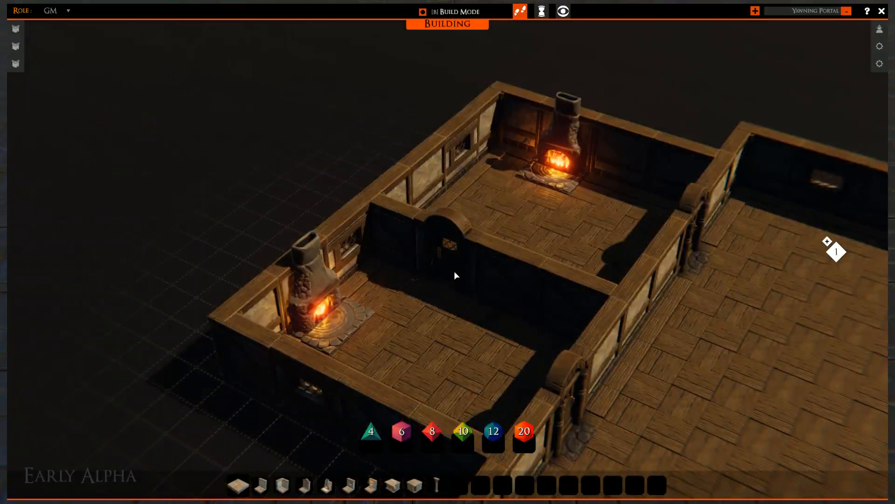
- Examine the two fireplace rooms, their doors and the adjoining main hall from several angles
scroll(507, 262, up, 3)
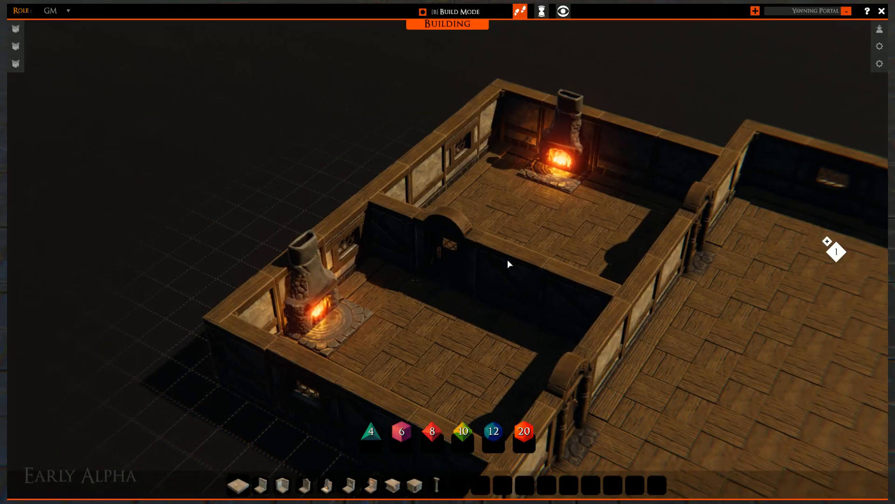
scroll(506, 264, up, 3)
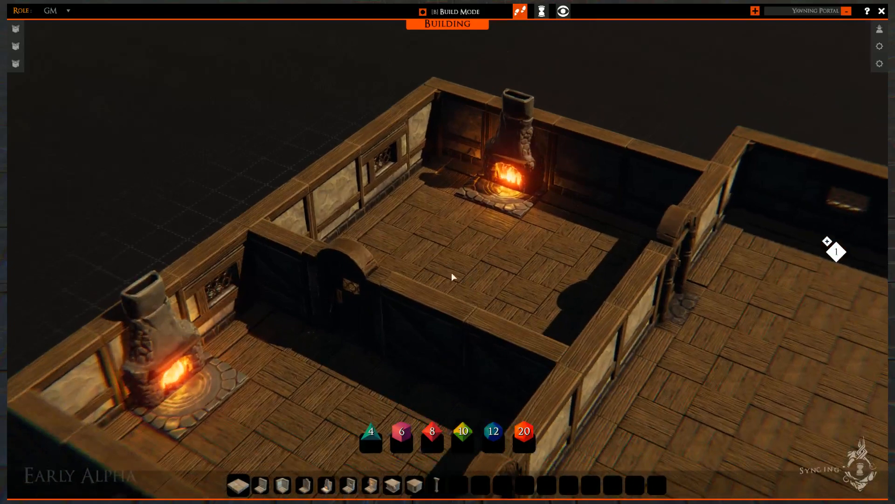
scroll(455, 270, up, 2)
scroll(467, 271, down, 5)
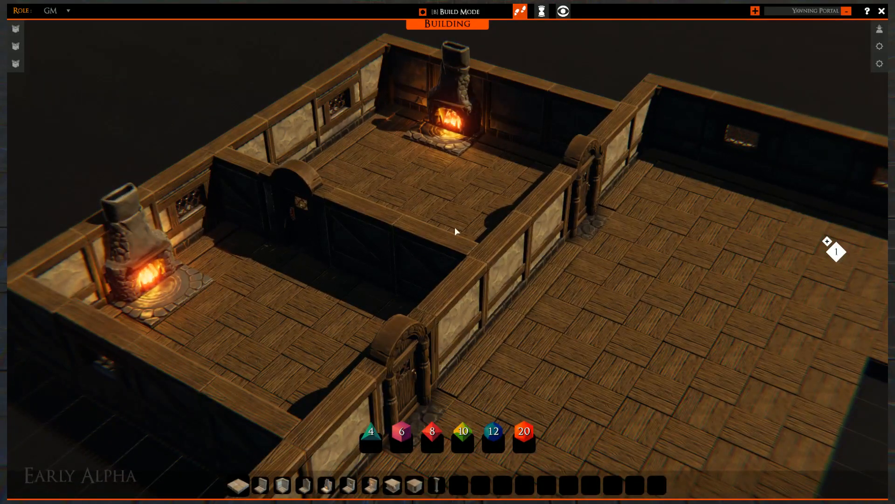
middle_drag(474, 260, 310, 172)
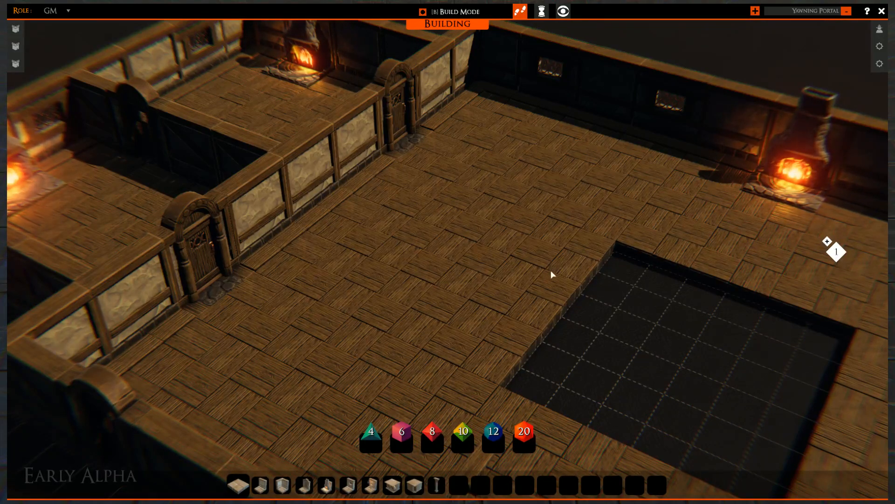
right_drag(551, 270, 526, 357)
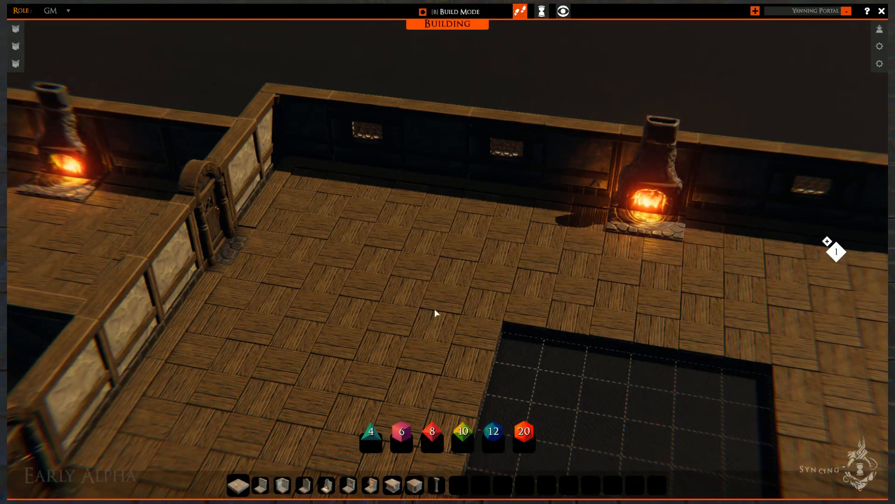
right_drag(358, 295, 422, 224)
middle_drag(360, 296, 233, 289)
right_drag(216, 282, 328, 297)
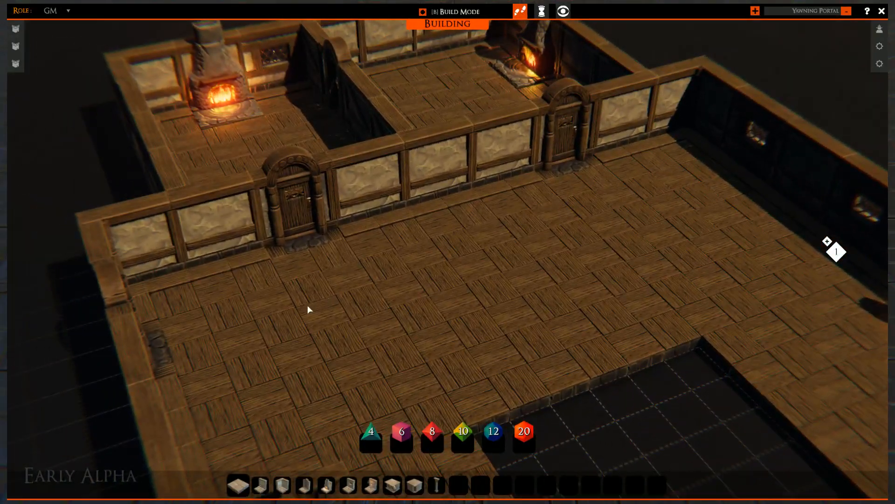
middle_drag(271, 314, 390, 305)
right_drag(375, 353, 373, 324)
middle_drag(374, 324, 230, 297)
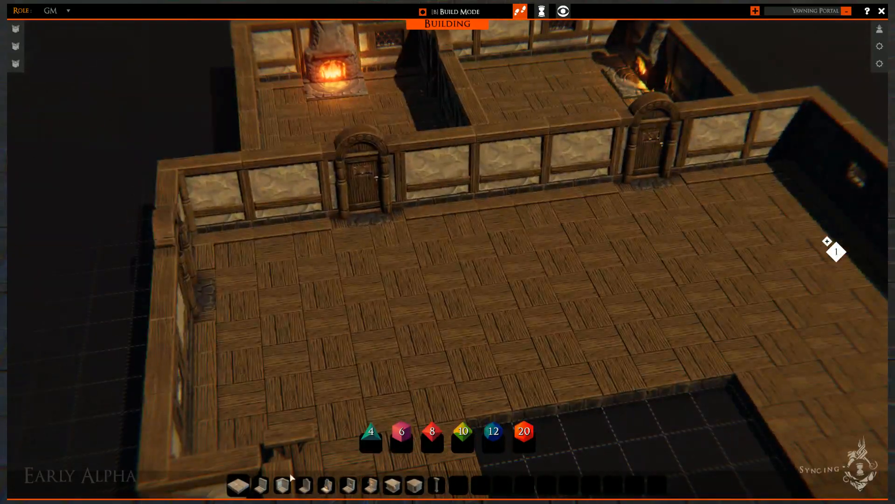
- Place a rotated bar counter piece on the hall floor against the dividing wall, beside the door nearest the side entrance
click(413, 487)
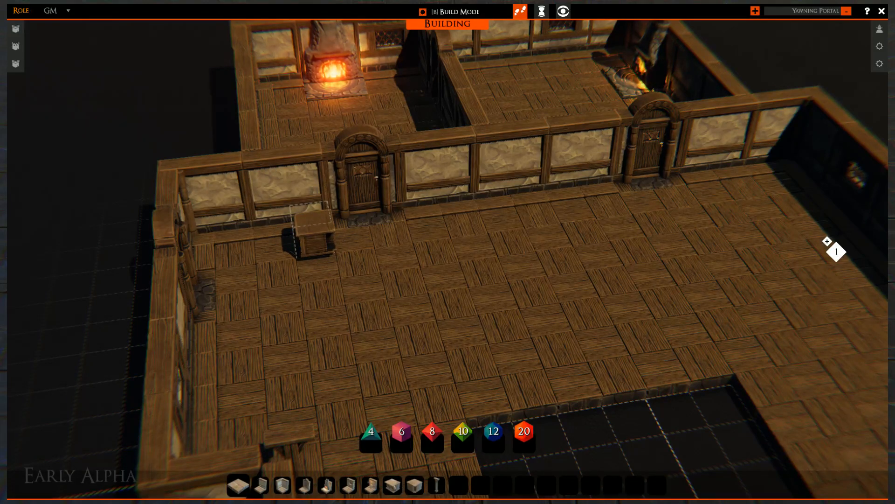
key(r)
key(r)
key(r)
key(r)
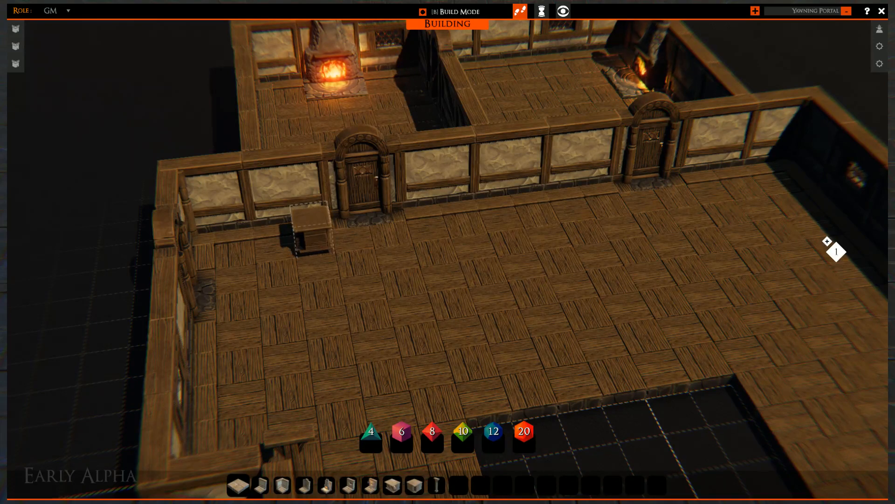
key(r)
key(r)
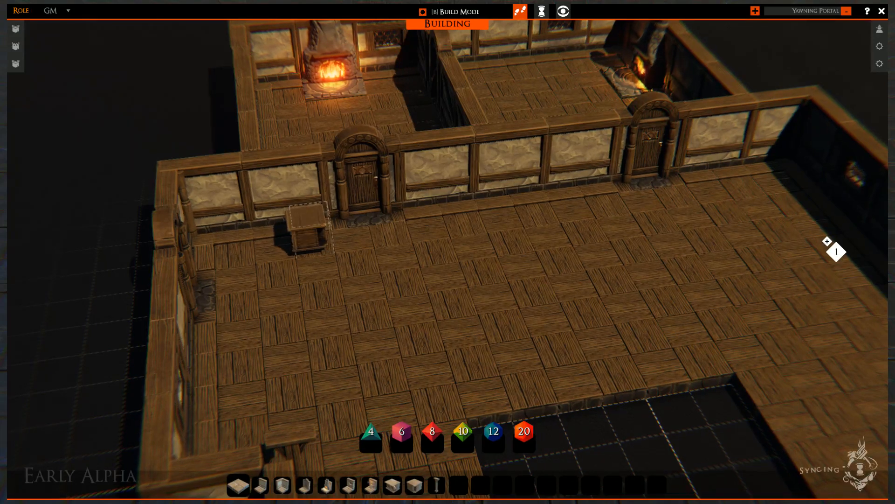
click(312, 231)
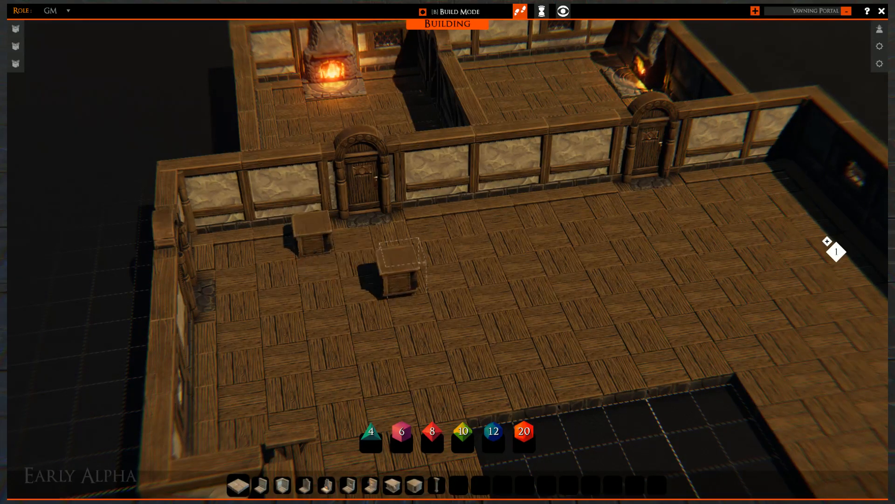
- Rotate a second counter piece and place it directly in front of the first to form the bar's short end
key(r)
key(r)
key(r)
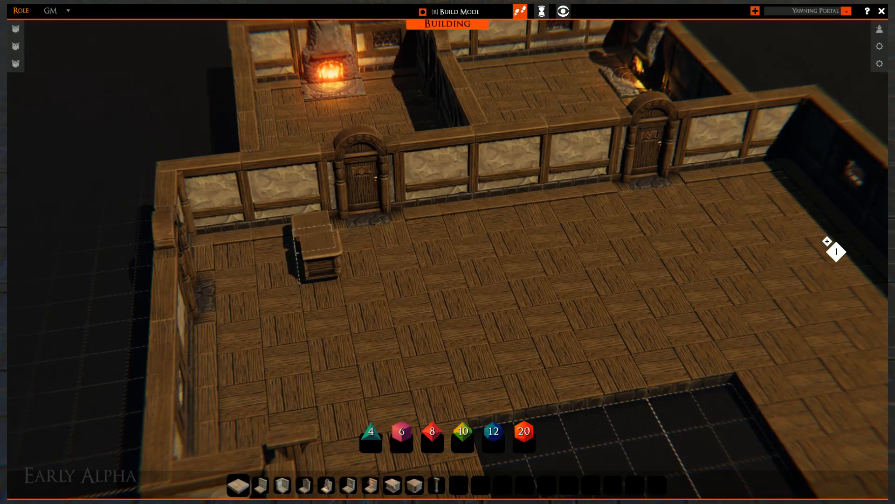
click(318, 255)
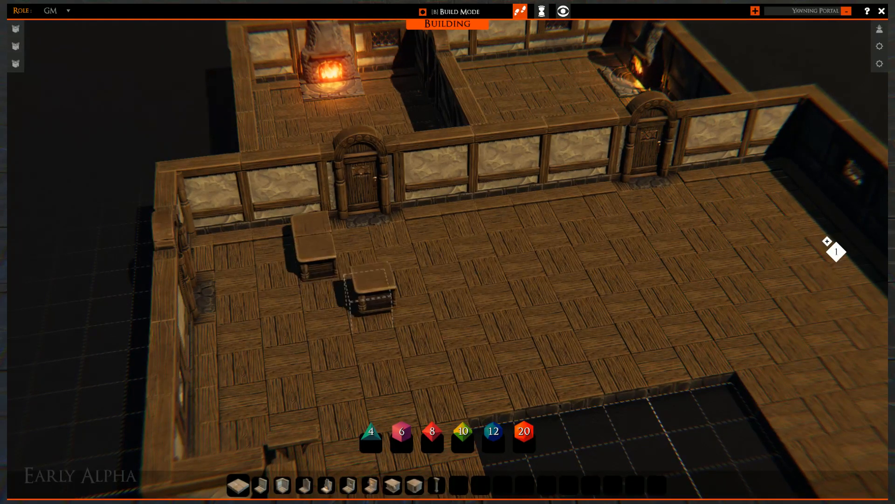
right_click(329, 289)
- Extend the bar from its outer corner piece with a straight row of straight counter segments parallel to the wall, ending near the second door
right_drag(328, 290, 304, 460)
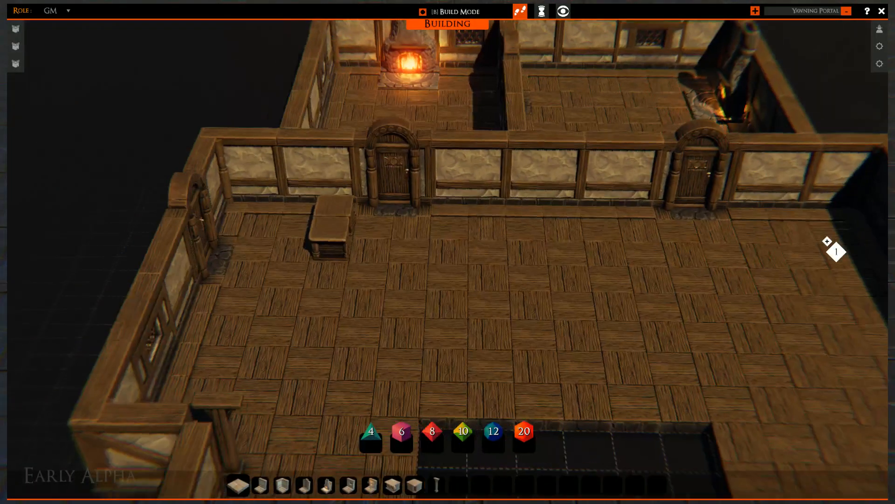
click(396, 486)
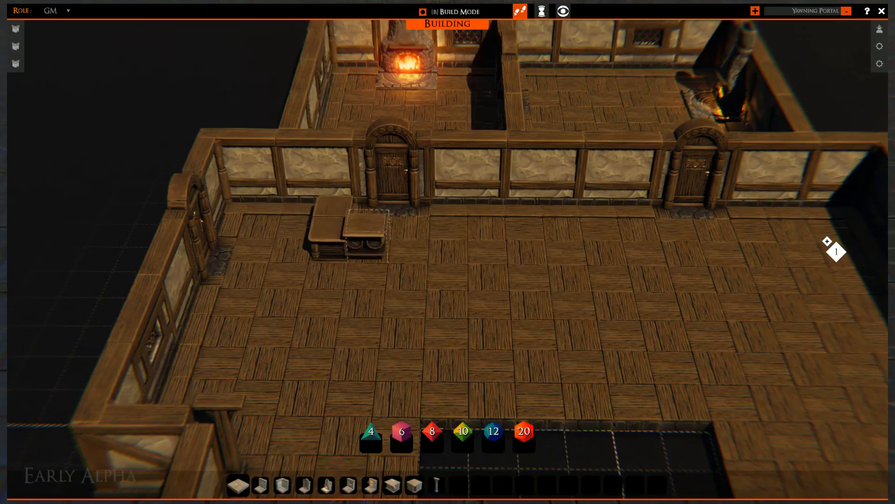
key(r)
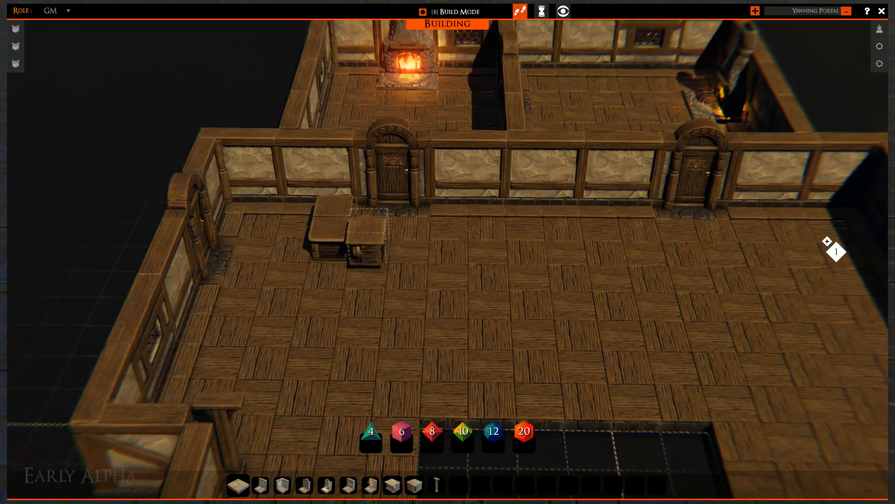
key(r)
key(r)
drag(367, 240, 632, 182)
right_click(422, 345)
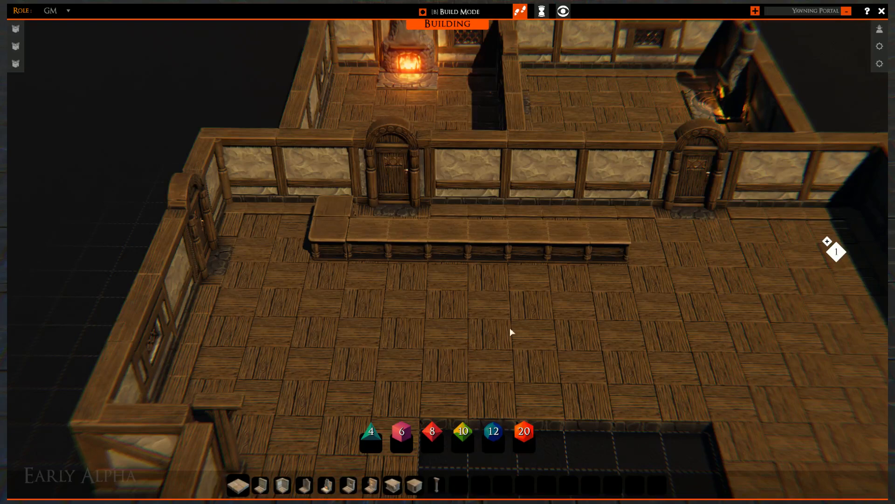
- Inspect the L-shaped bar counter and its clearance from the two doors behind it
middle_drag(643, 287, 519, 308)
right_drag(519, 309, 482, 311)
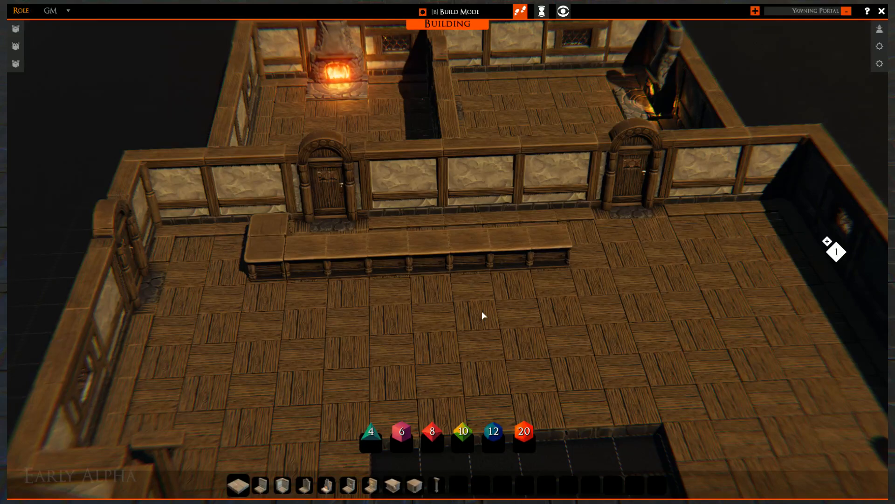
middle_drag(465, 330, 525, 336)
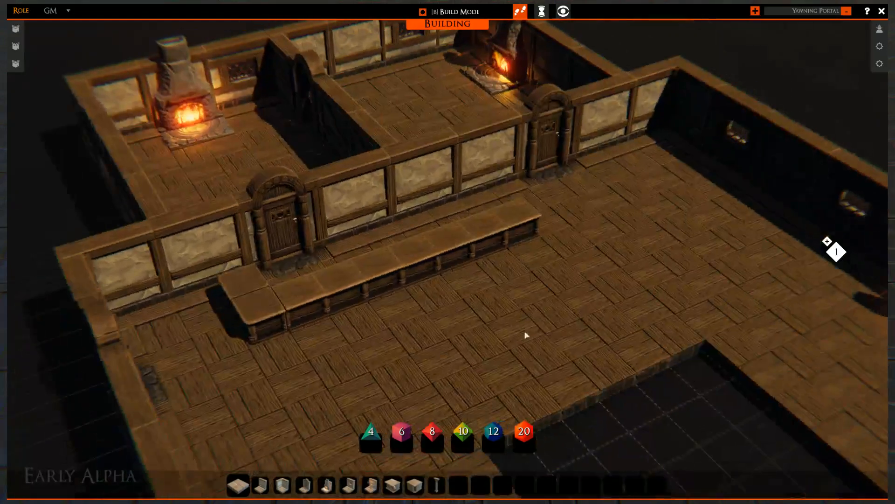
right_drag(526, 336, 552, 373)
middle_drag(603, 280, 536, 334)
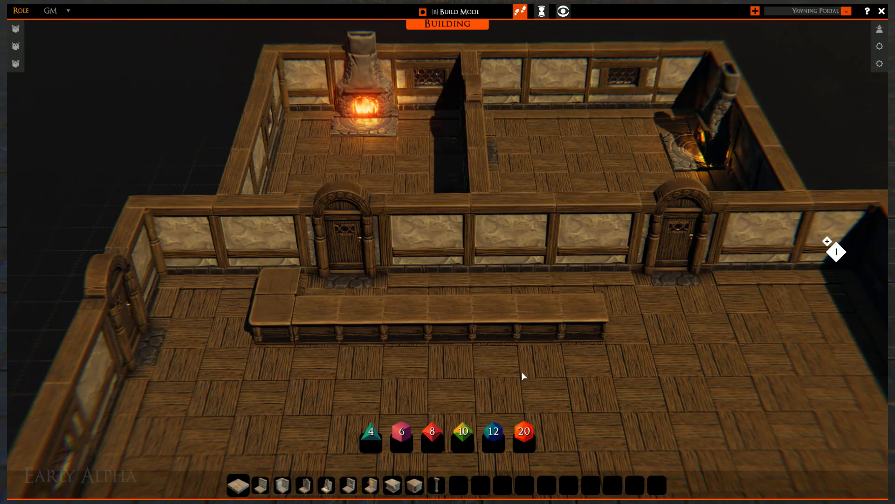
middle_drag(540, 358, 422, 334)
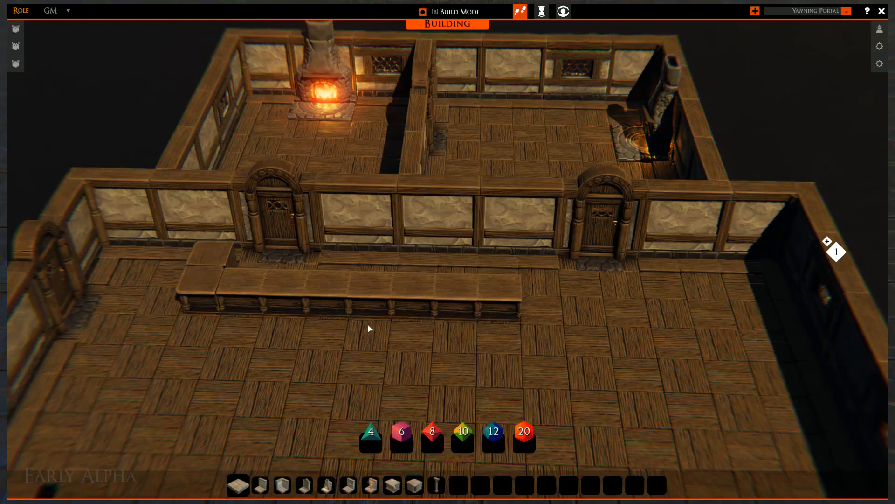
right_drag(368, 324, 395, 305)
key(a)
key(s)
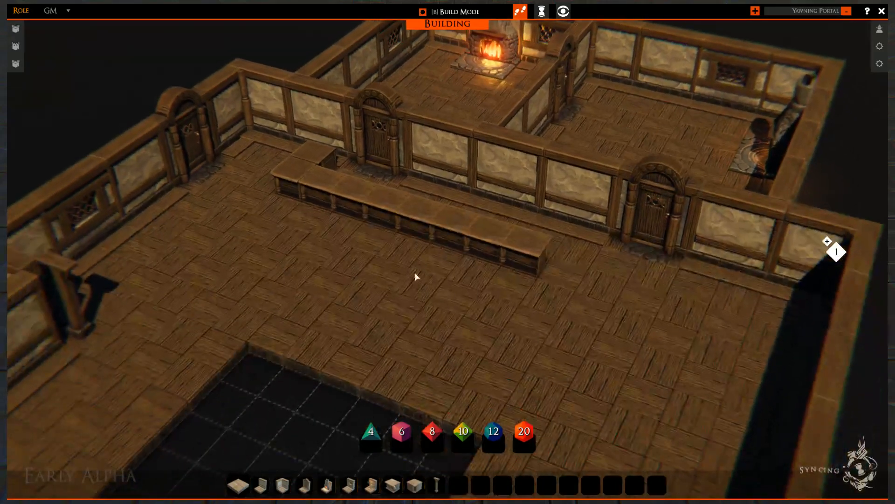
- Examine the main hall around the square floor opening and the fireplace wall
right_drag(428, 315, 602, 281)
key(d)
key(s)
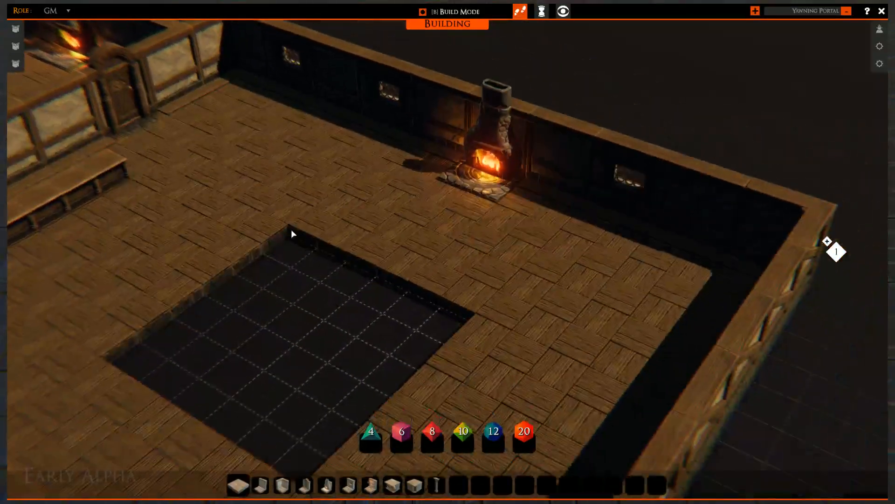
right_drag(291, 228, 345, 233)
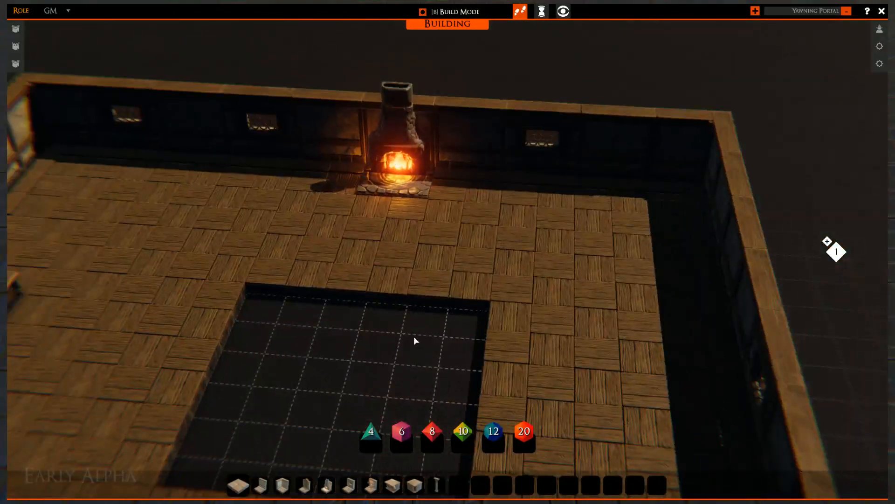
mouse_move(344, 256)
mouse_down()
mouse_move(487, 252)
mouse_move(477, 249)
mouse_up()
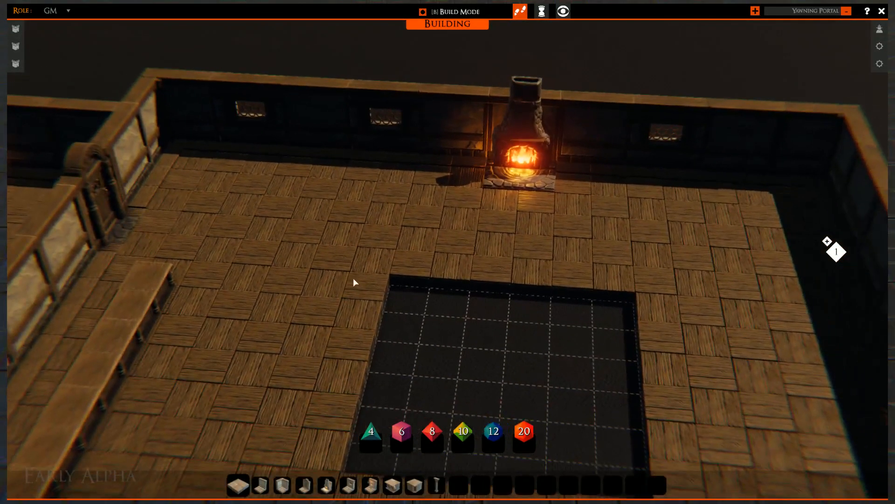
mouse_move(353, 280)
mouse_down()
mouse_move(521, 293)
mouse_move(578, 245)
mouse_up()
drag(389, 276, 564, 237)
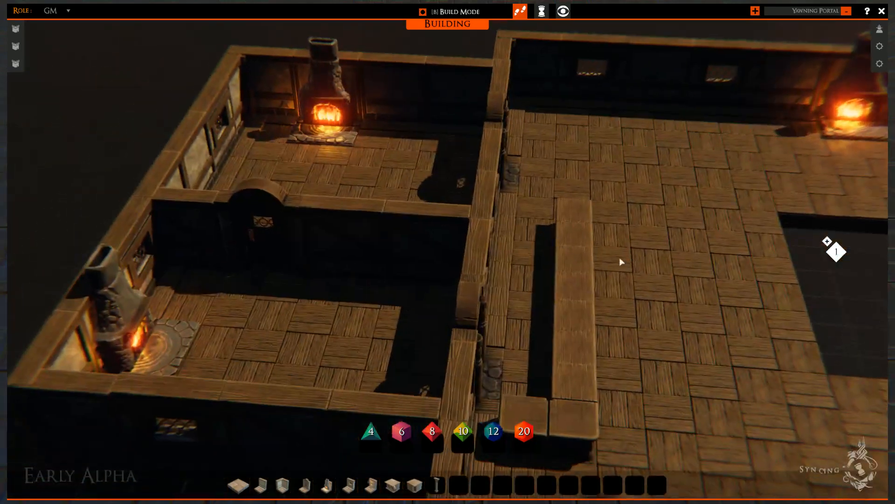
- Review the rooms behind the bar, then the whole hall with its fireplaces and floor opening
right_drag(622, 261, 655, 260)
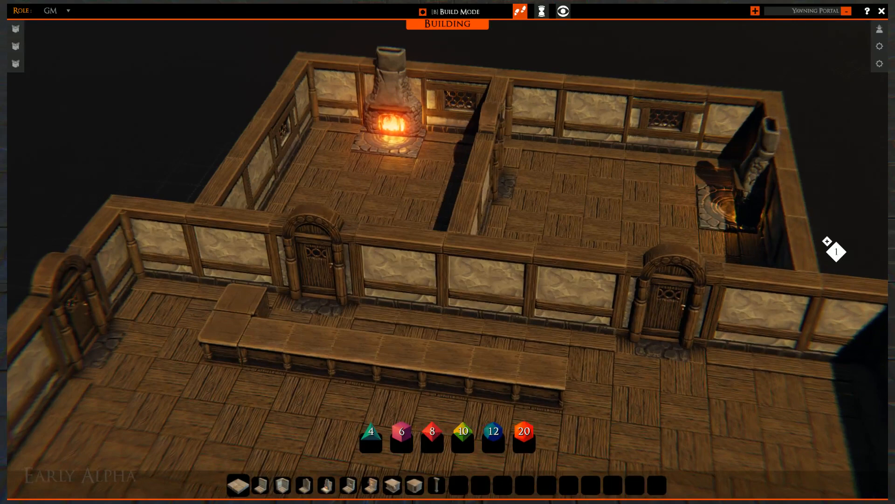
drag(686, 217, 522, 321)
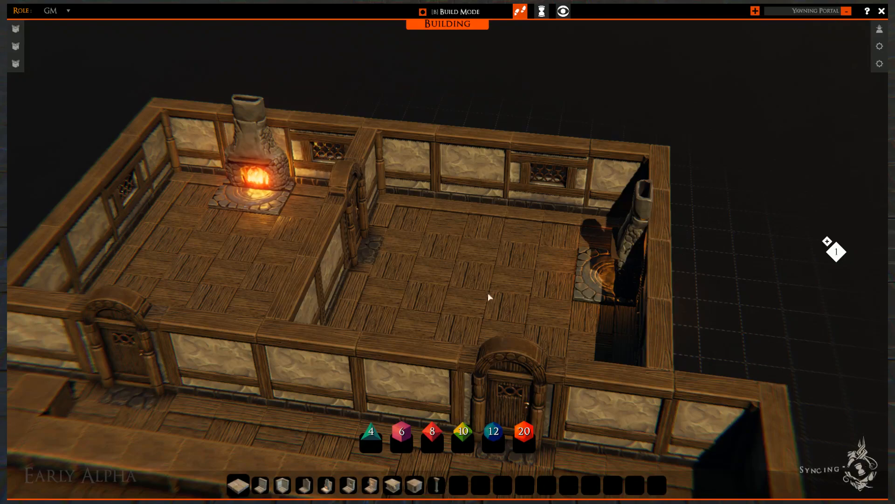
right_drag(488, 294, 448, 308)
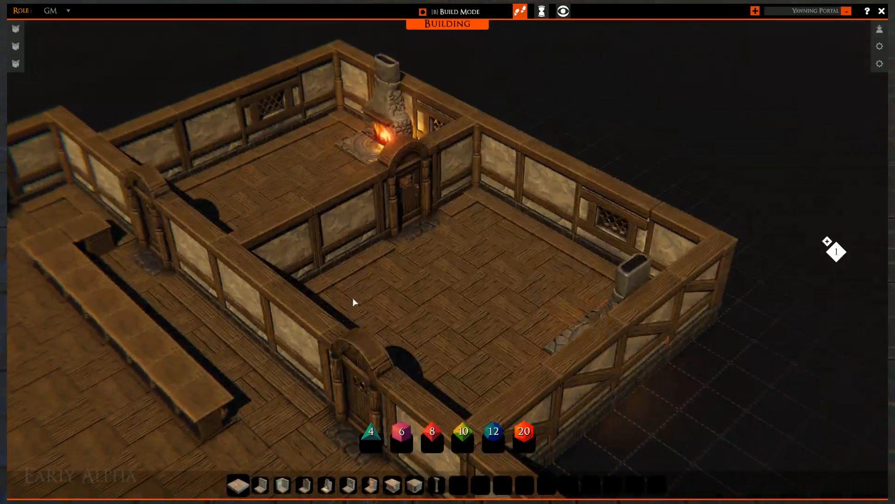
drag(297, 296, 443, 249)
right_drag(295, 338, 329, 314)
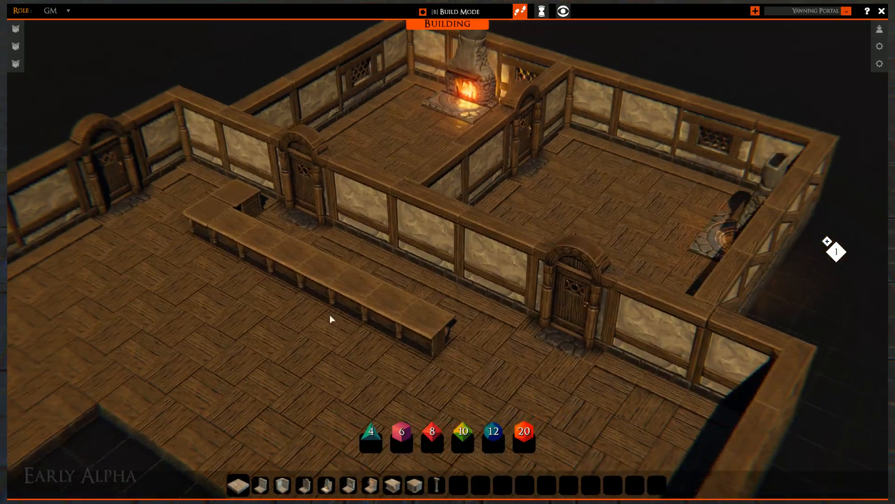
drag(330, 314, 497, 119)
drag(431, 304, 520, 281)
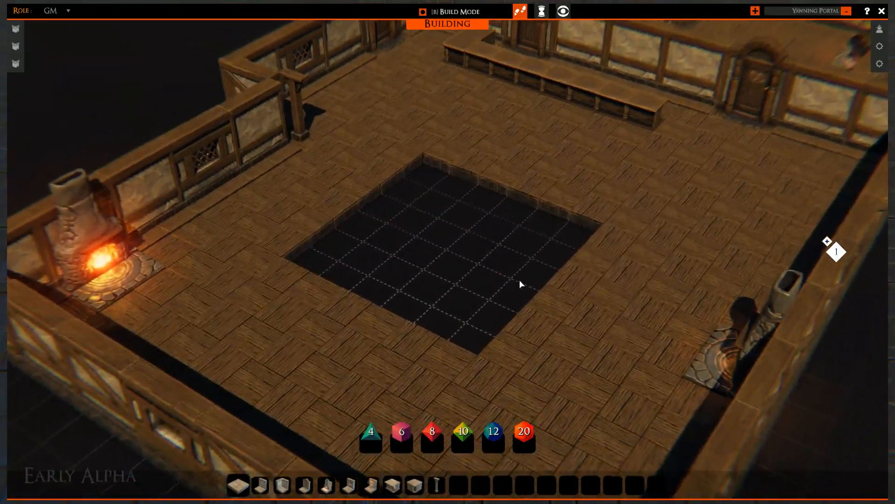
drag(366, 300, 348, 330)
right_drag(349, 330, 551, 329)
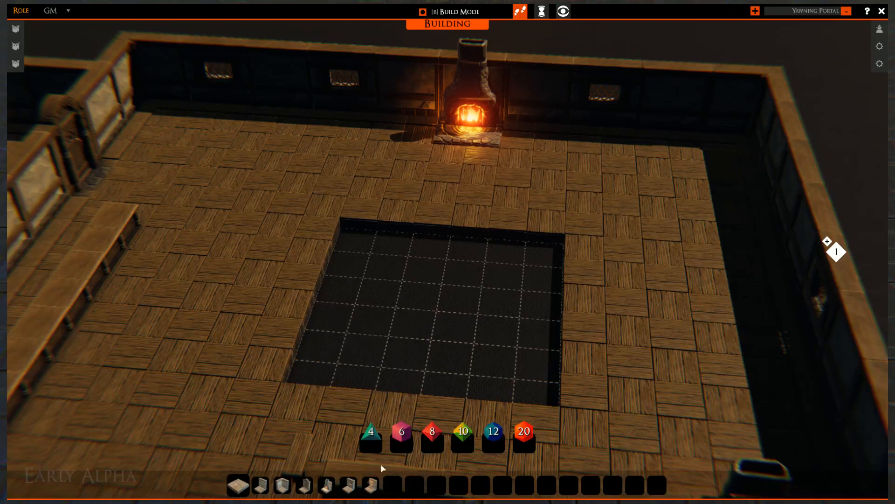
- Clear the saved building pieces from the hotbar and open the Unique Creatures list
right_click(351, 485)
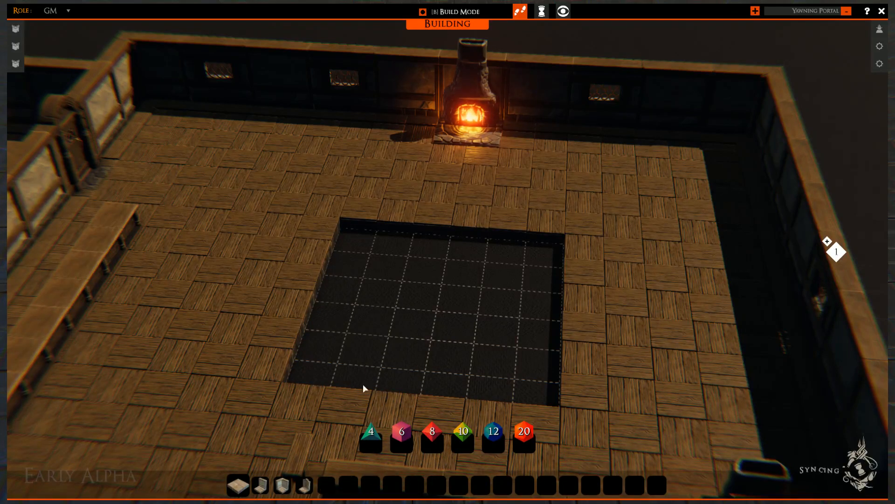
right_click(304, 485)
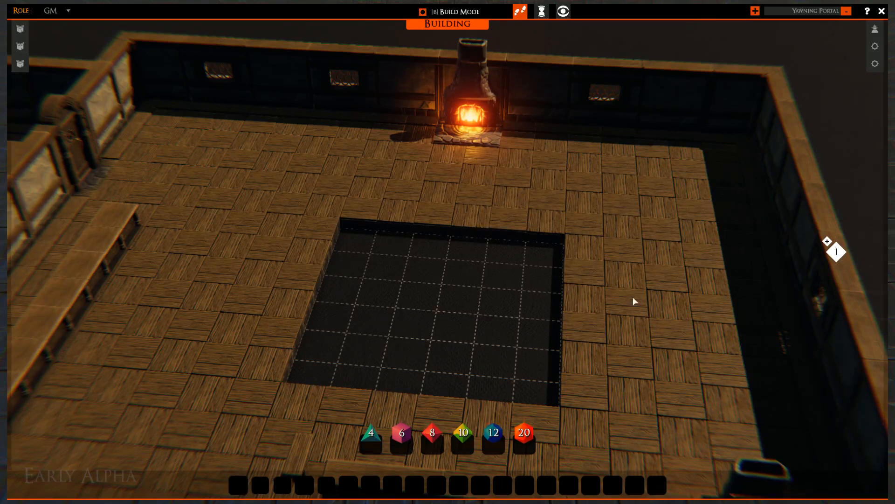
click(881, 64)
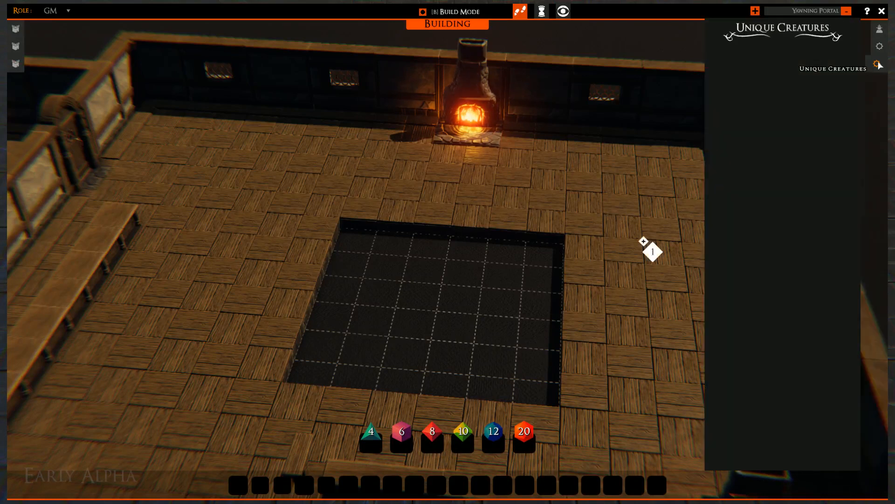
- Save the TavernSet tiles Wall (Corner B) and Wall 02 to the hotbar
click(879, 46)
click(879, 29)
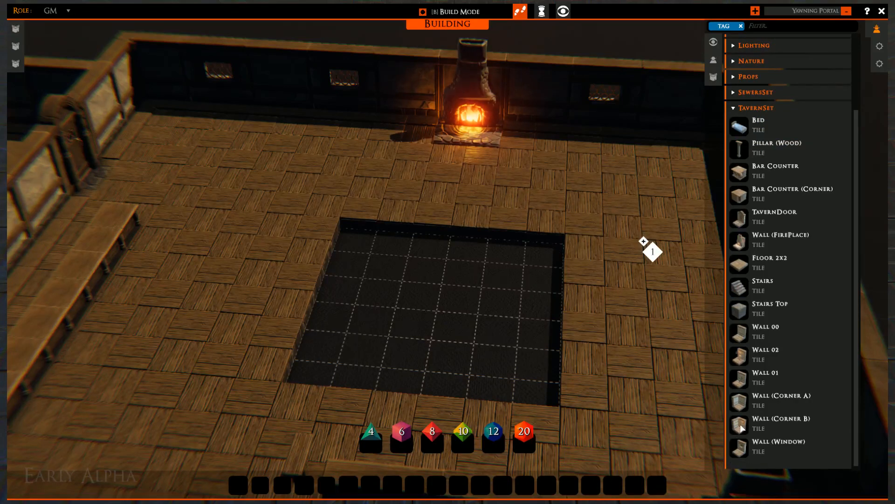
drag(739, 428, 239, 485)
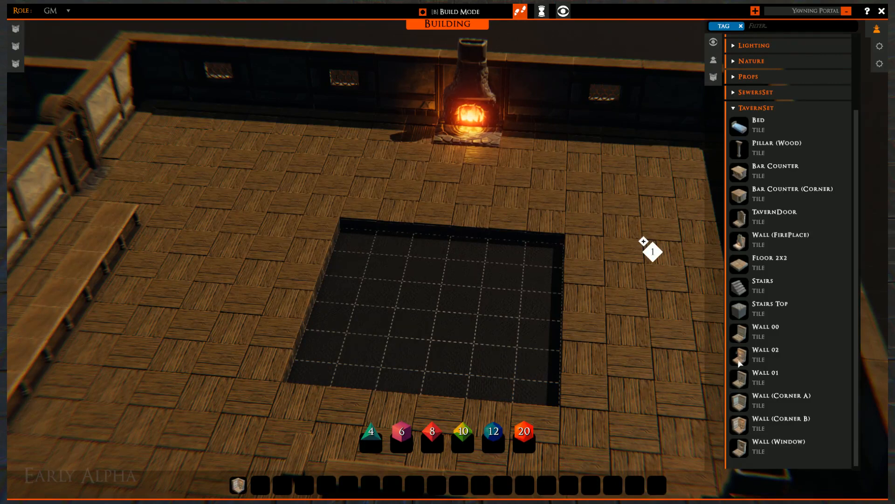
drag(542, 410, 262, 485)
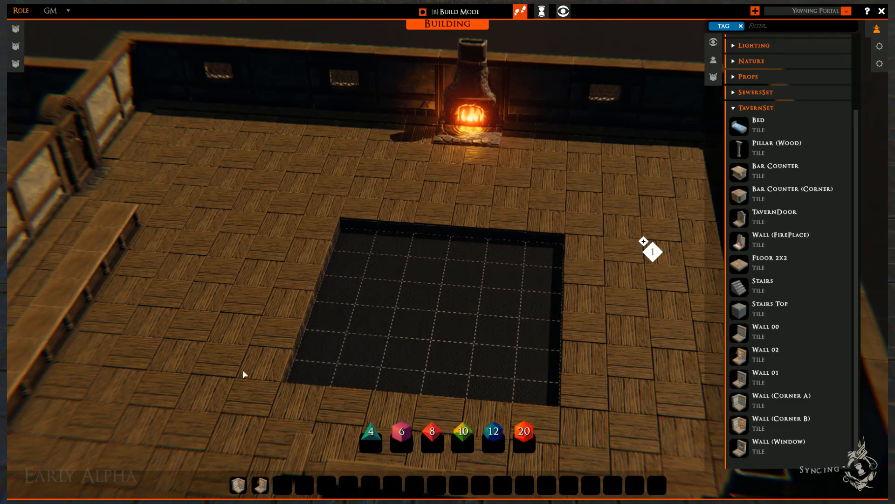
- Replace the plain wall tile beside the fireplace in the room behind the bar with a rotated Wall 02 tile
right_drag(244, 373, 504, 300)
key(a)
right_drag(260, 338, 292, 325)
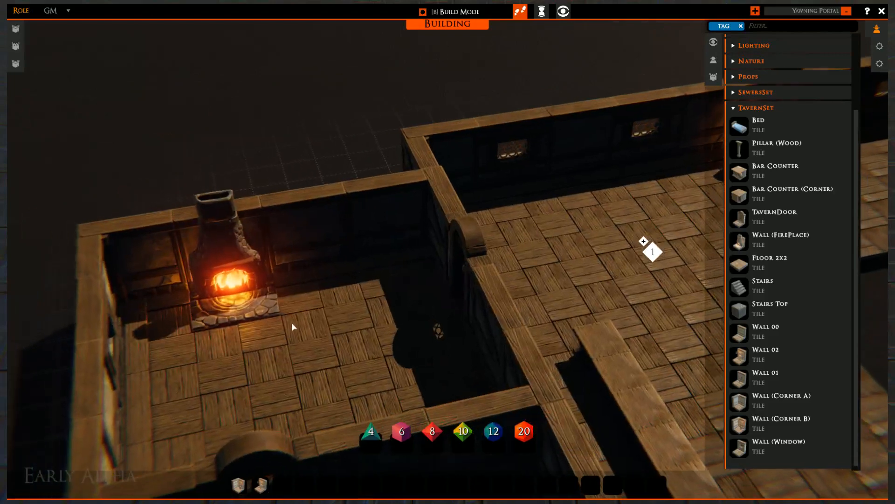
key(Delete)
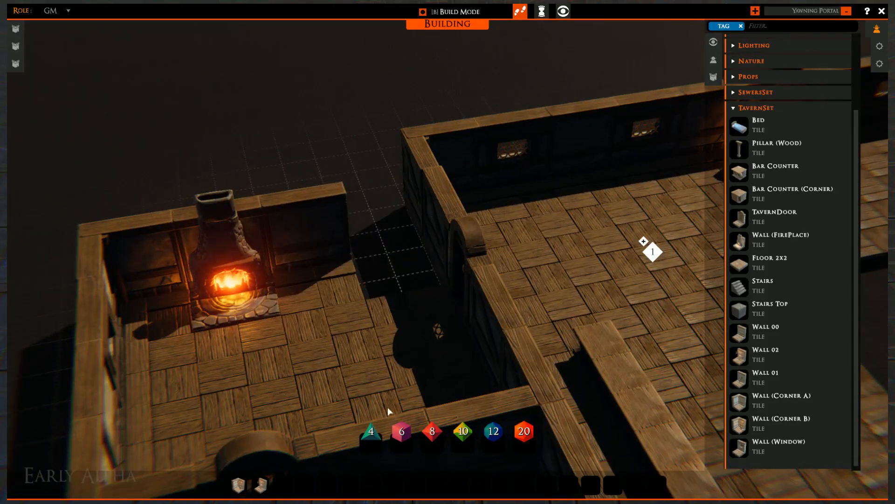
click(261, 484)
key(r)
key(r)
key(r)
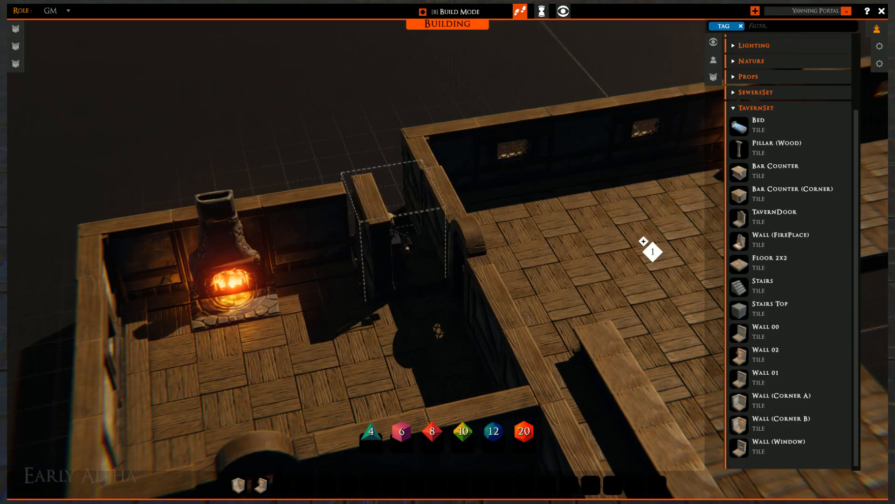
click(395, 268)
right_click(379, 304)
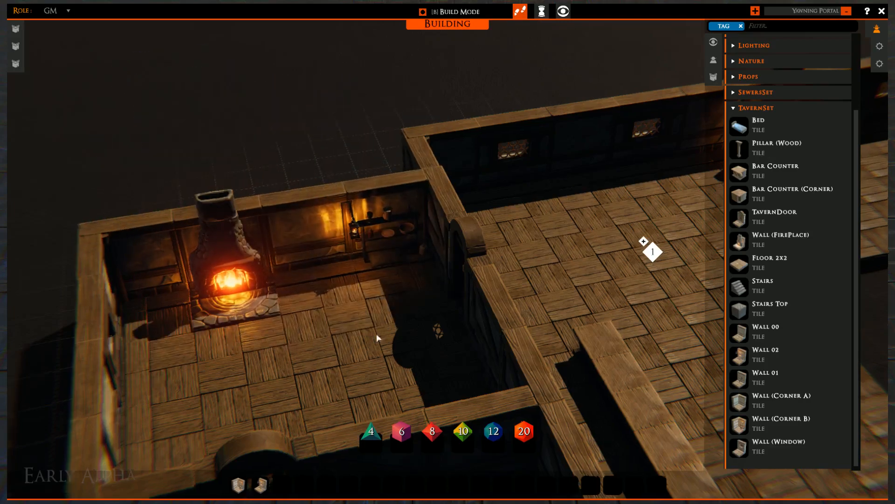
- Delete the plain corner wall tile on the other side of the same room's fireplace
right_drag(375, 336, 393, 318)
key(a)
key(d)
right_drag(331, 310, 357, 279)
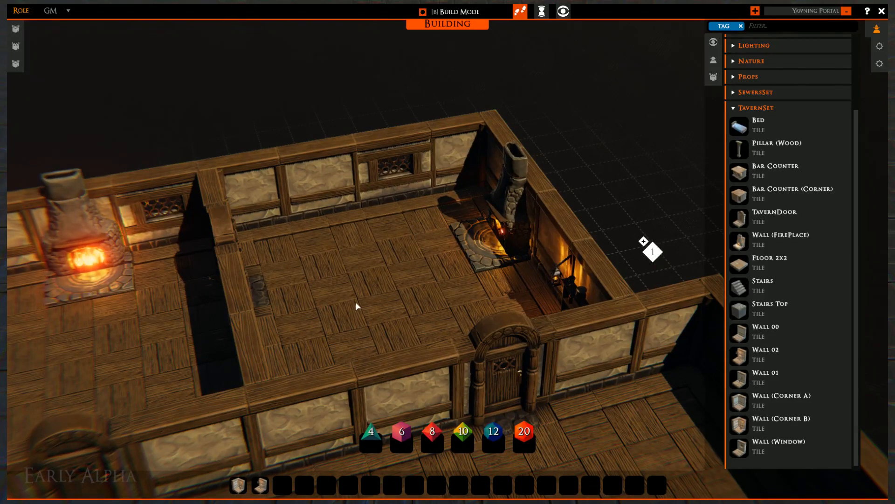
right_drag(322, 293, 334, 303)
middle_drag(334, 304, 390, 292)
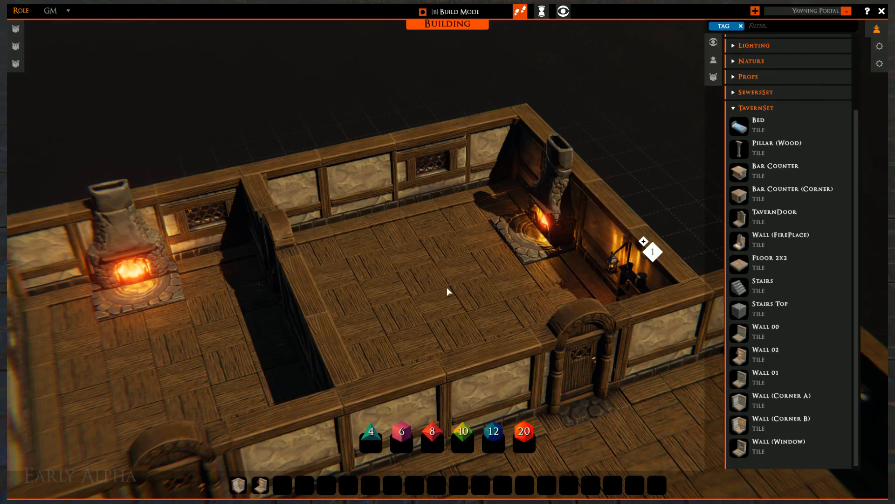
middle_drag(421, 281, 386, 301)
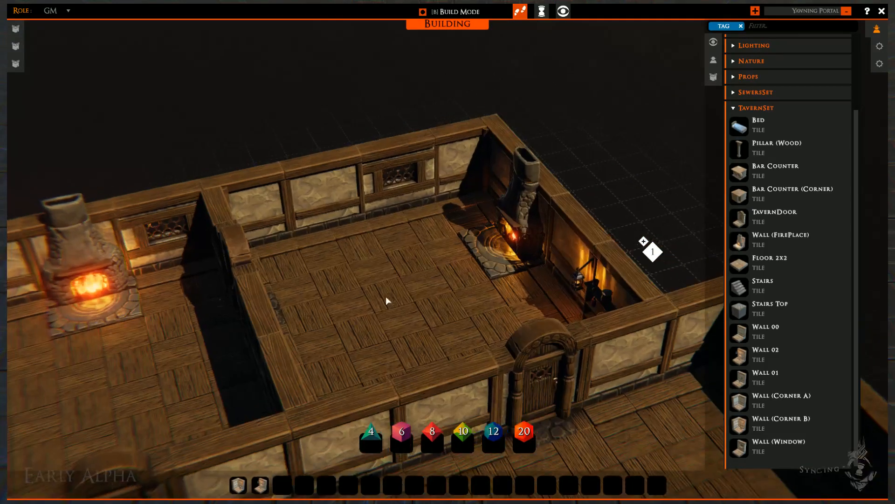
click(238, 485)
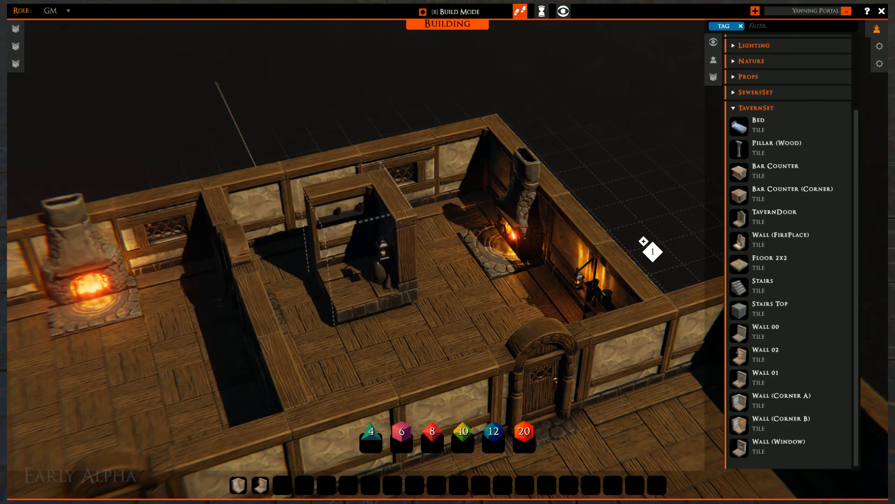
right_click(438, 256)
key(Delete)
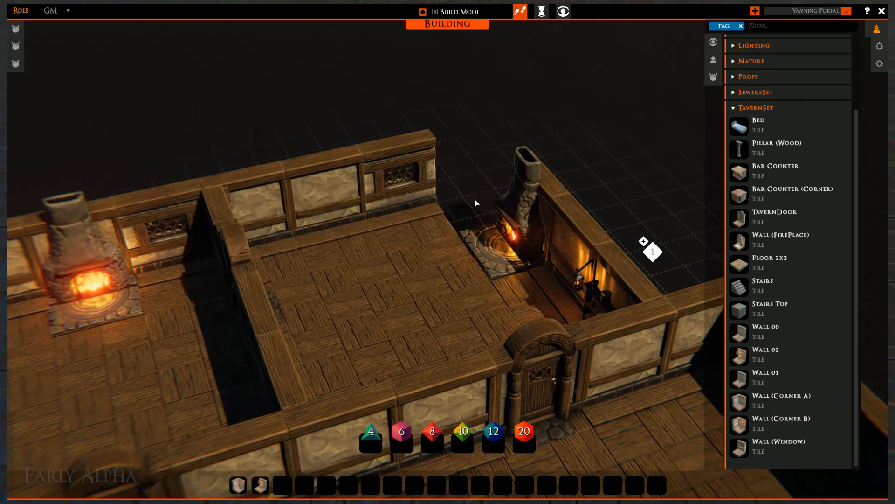
- Place a Wall (Corner B) tile in the open corner beside the fireplace, aligned with both adjoining walls
click(260, 485)
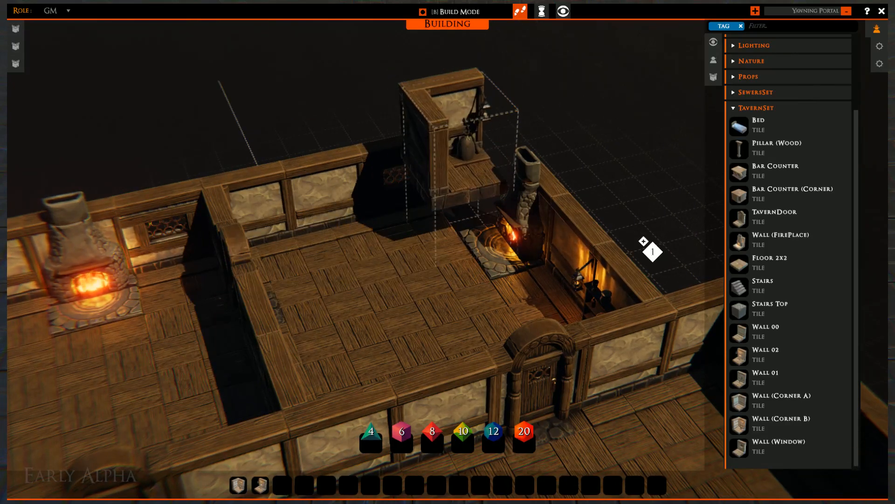
click(462, 215)
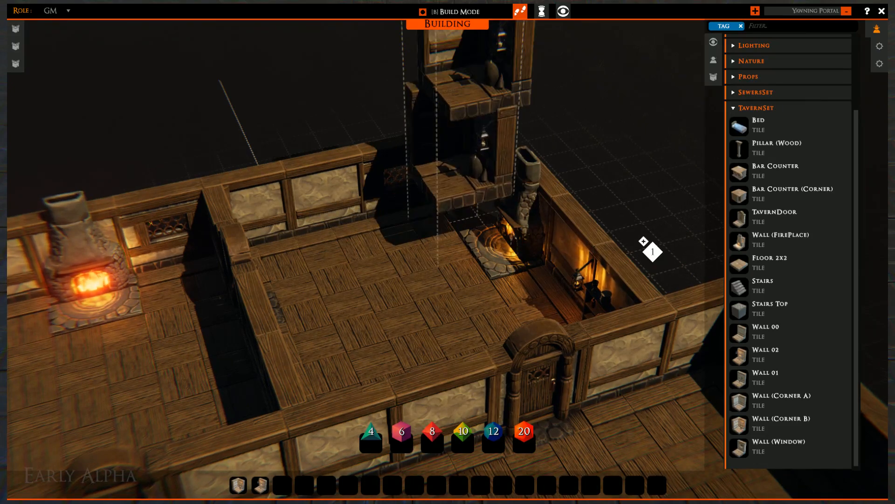
right_click(400, 279)
middle_drag(400, 280, 472, 352)
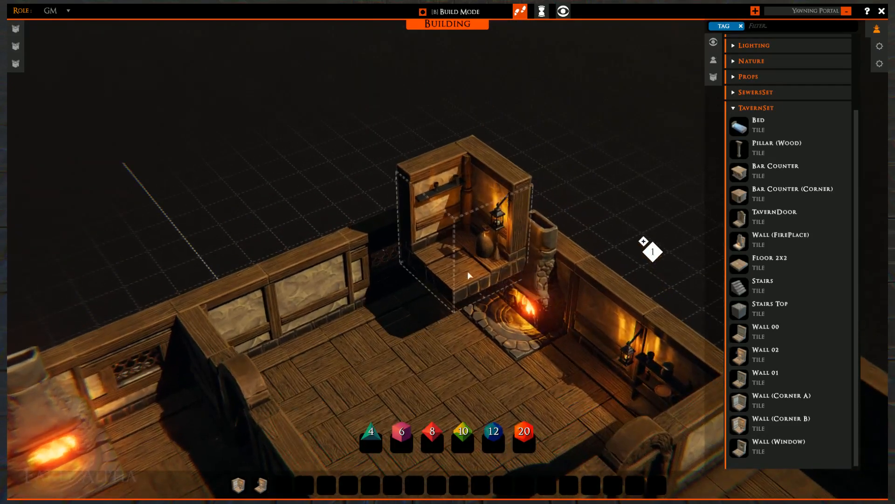
click(469, 276)
right_click(409, 289)
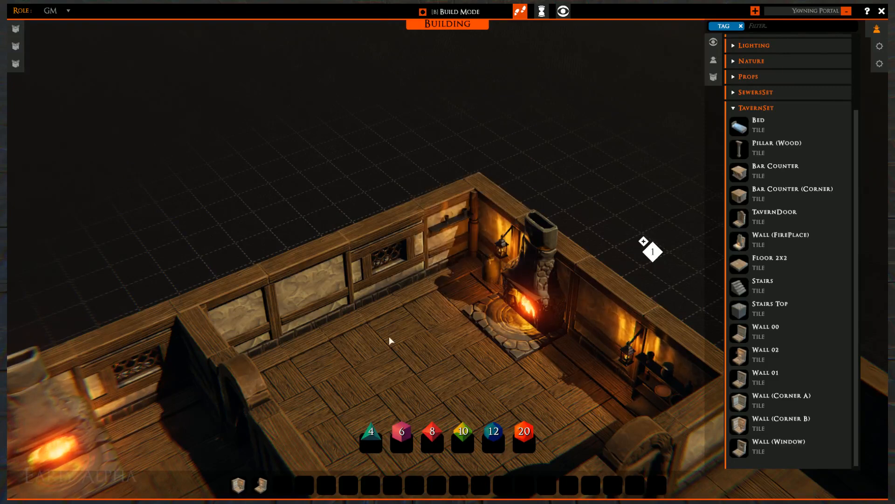
- Examine the redecorated fireplace room, the neighbouring room, and the bar counter with its surrounding hall
middle_drag(390, 338, 411, 288)
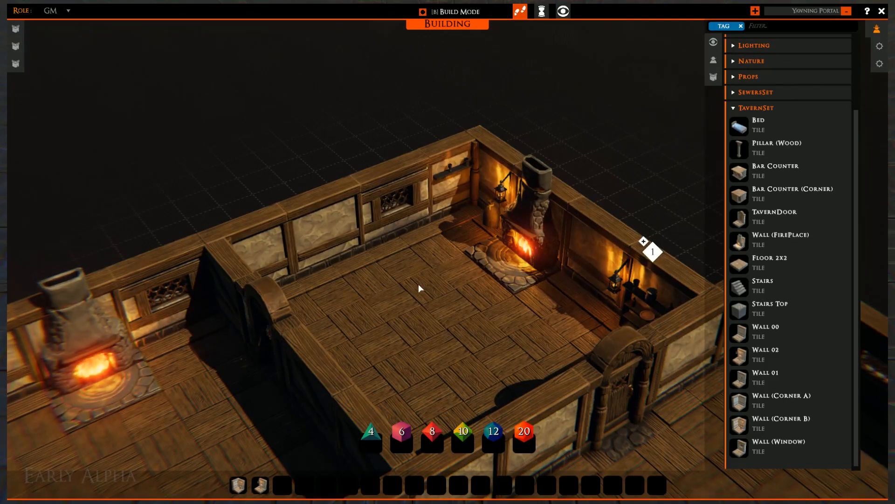
middle_drag(417, 281, 458, 208)
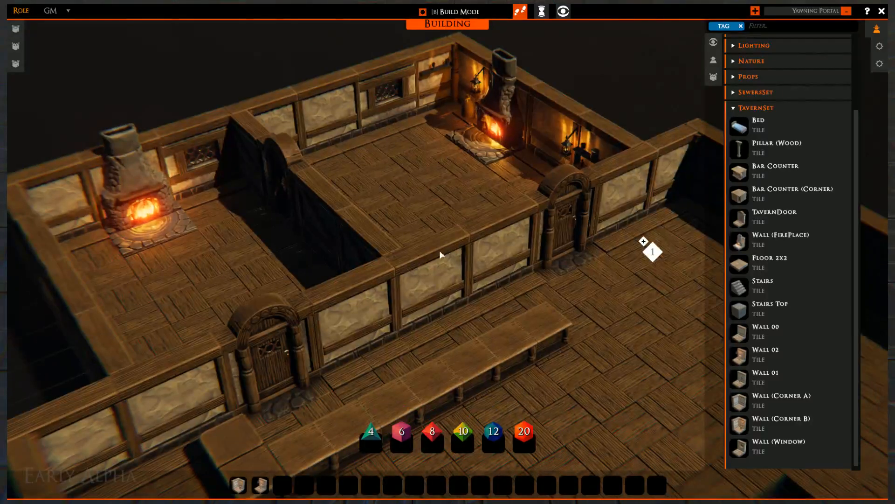
middle_drag(441, 255, 387, 242)
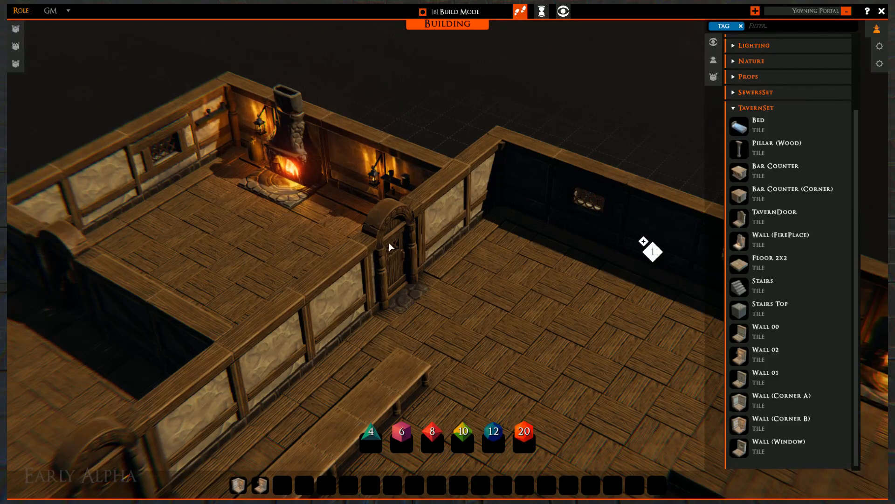
middle_drag(459, 306, 472, 183)
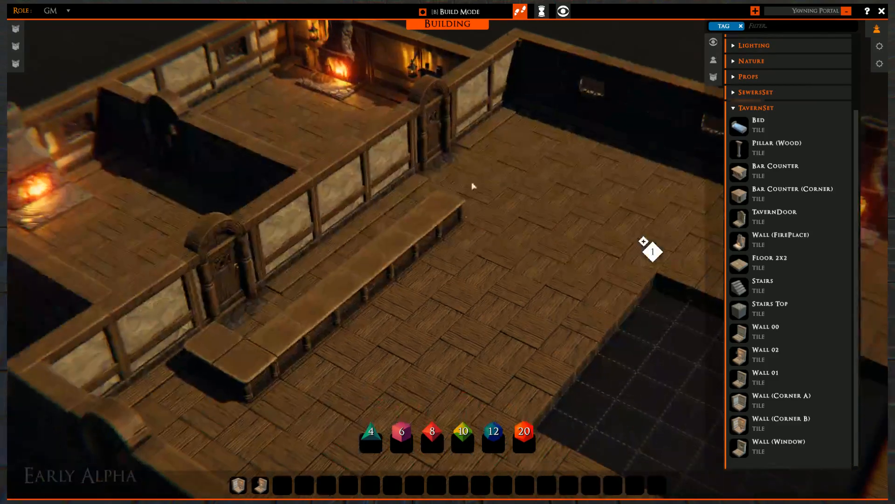
right_drag(472, 183, 455, 282)
middle_drag(454, 281, 580, 280)
middle_drag(430, 355, 385, 281)
right_drag(386, 281, 89, 274)
right_drag(245, 279, 524, 252)
middle_drag(524, 251, 495, 397)
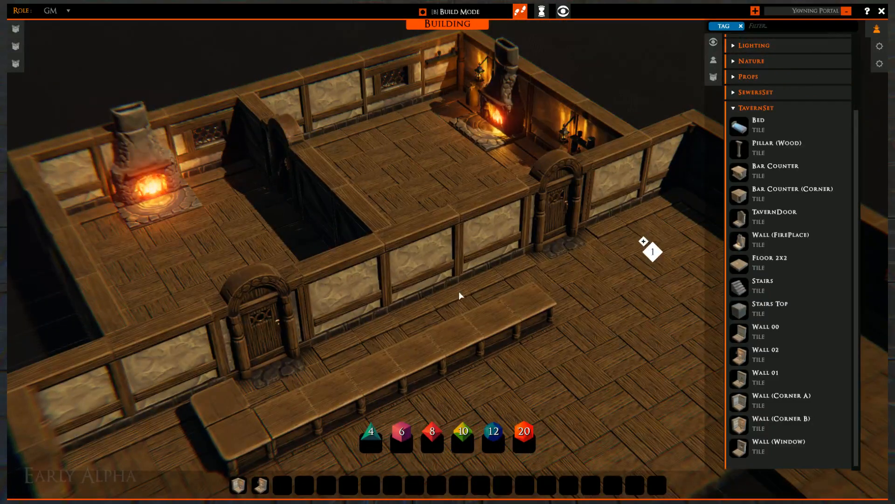
middle_drag(442, 299, 318, 253)
mouse_move(421, 304)
right_down()
mouse_move(345, 299)
mouse_move(434, 294)
right_up()
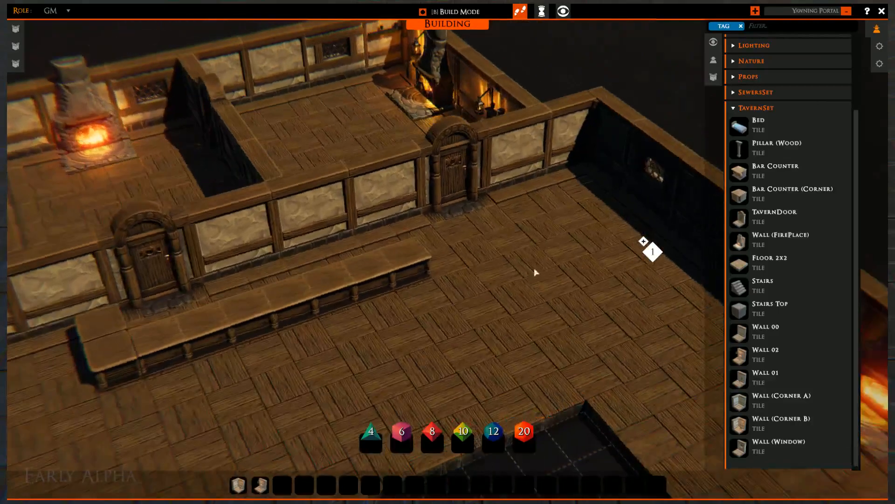
- Clear the saved wall tiles from the hotbar
middle_drag(534, 270, 326, 340)
drag(262, 488, 283, 419)
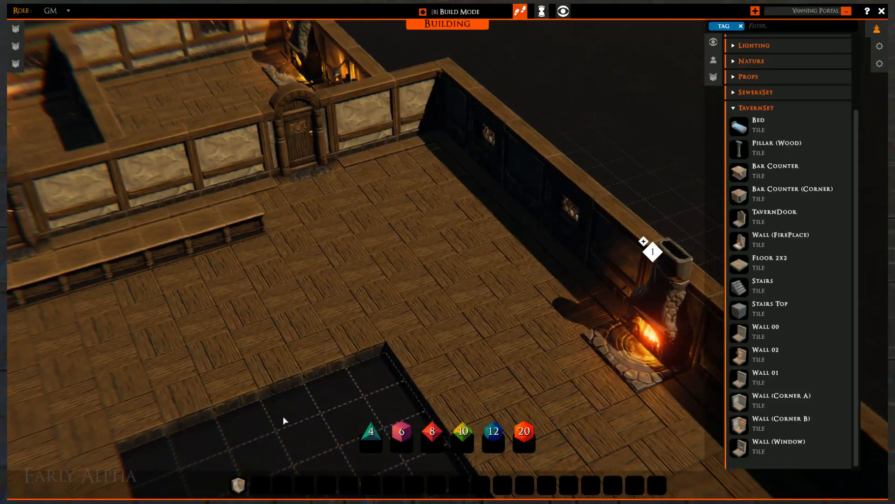
middle_drag(294, 365, 449, 150)
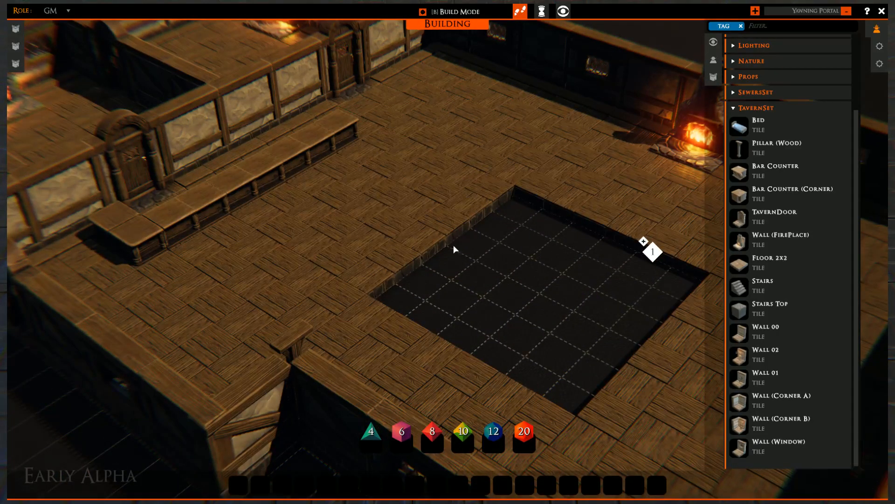
- Place a rotated Stairs tile along the hall's side wall, near the corner past the fireplace
right_drag(460, 281, 441, 271)
middle_drag(441, 271, 571, 308)
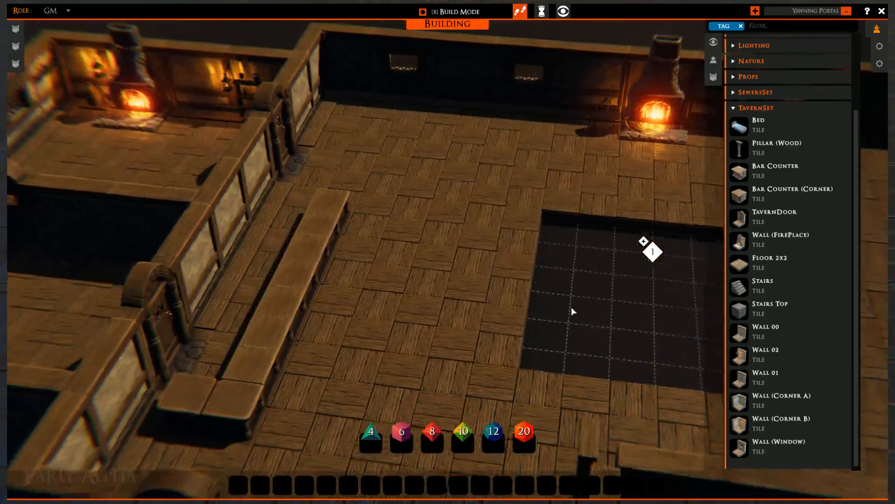
middle_drag(486, 229, 494, 309)
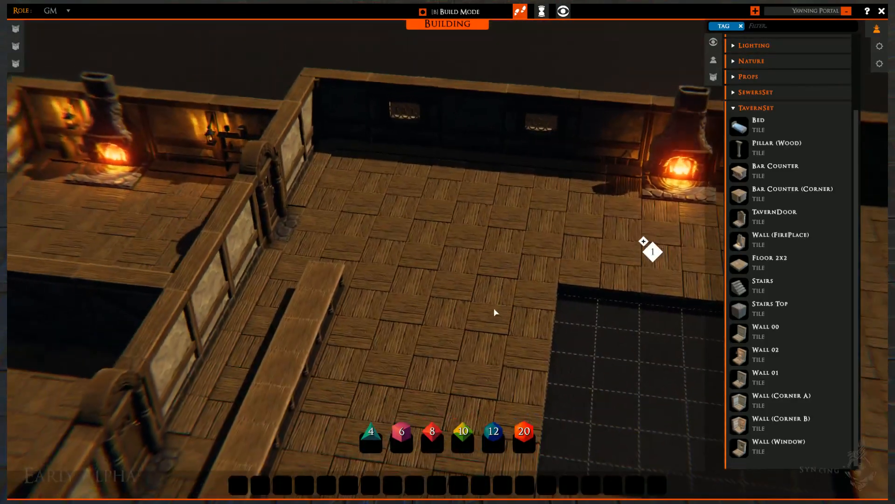
click(738, 290)
middle_drag(550, 340, 206, 287)
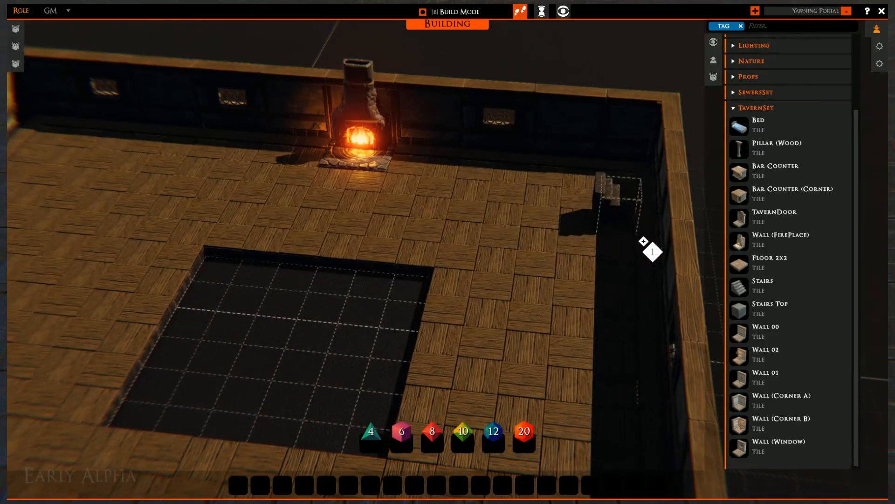
key(r)
key(r)
key(r)
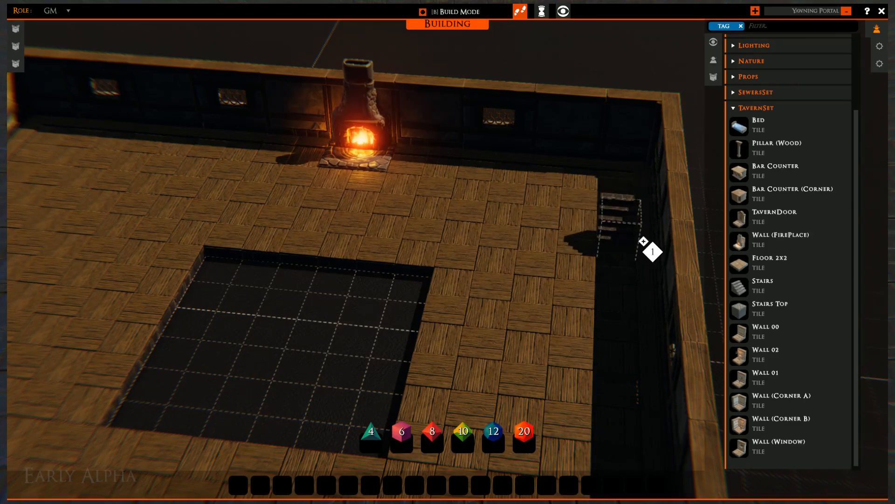
click(644, 241)
right_drag(643, 241, 643, 241)
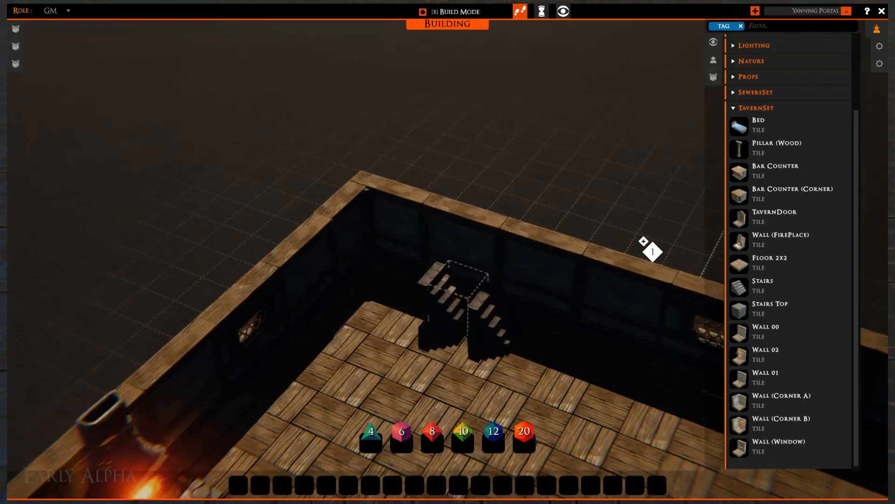
click(643, 242)
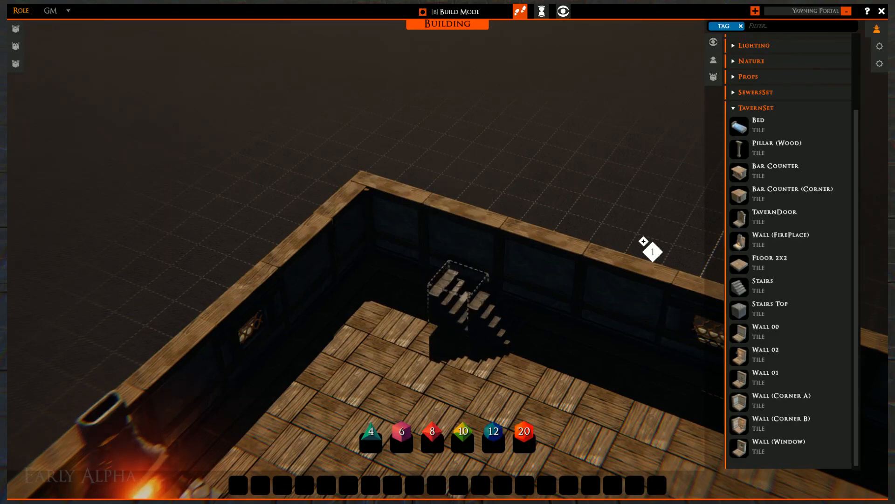
right_click(434, 343)
right_drag(446, 355, 429, 357)
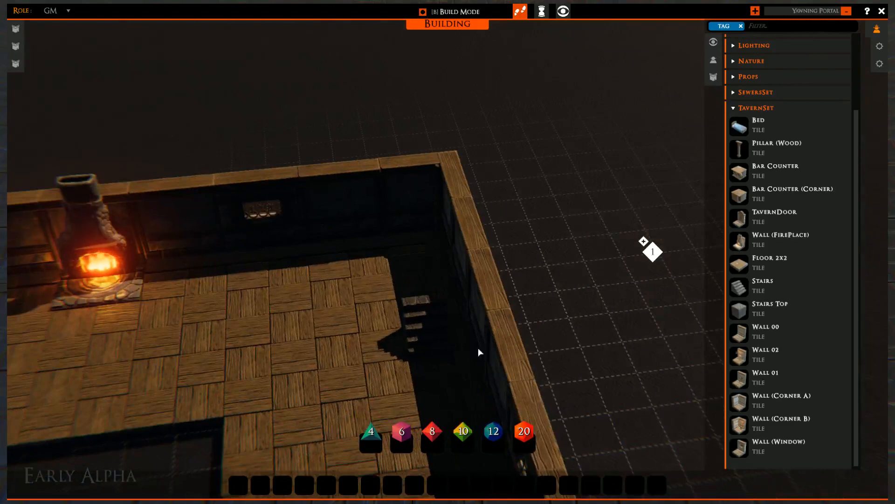
- Add a second floor level to the board and place a single Floor 2x2 tile on it in the corner near the stairs
click(643, 241)
right_drag(570, 353, 570, 353)
click(730, 267)
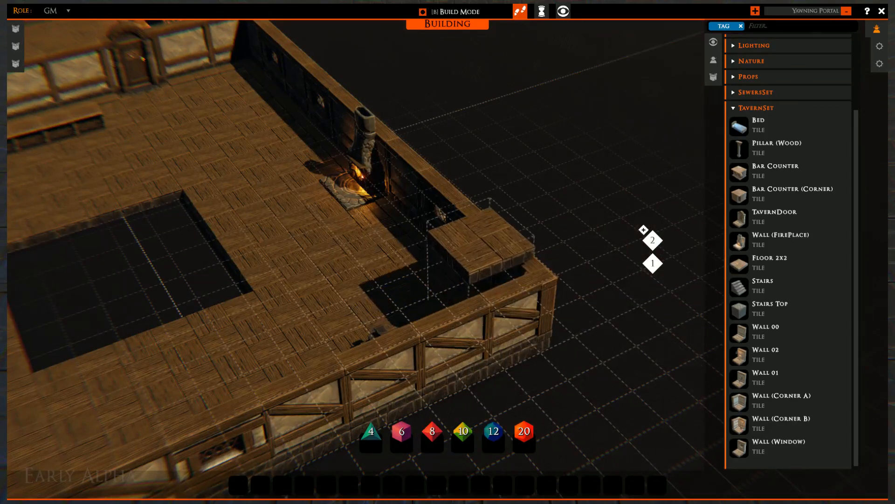
click(464, 245)
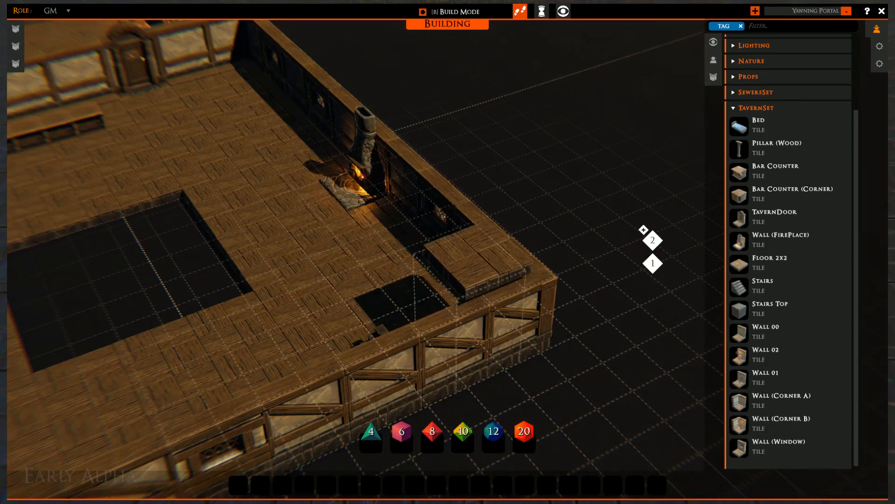
click(471, 269)
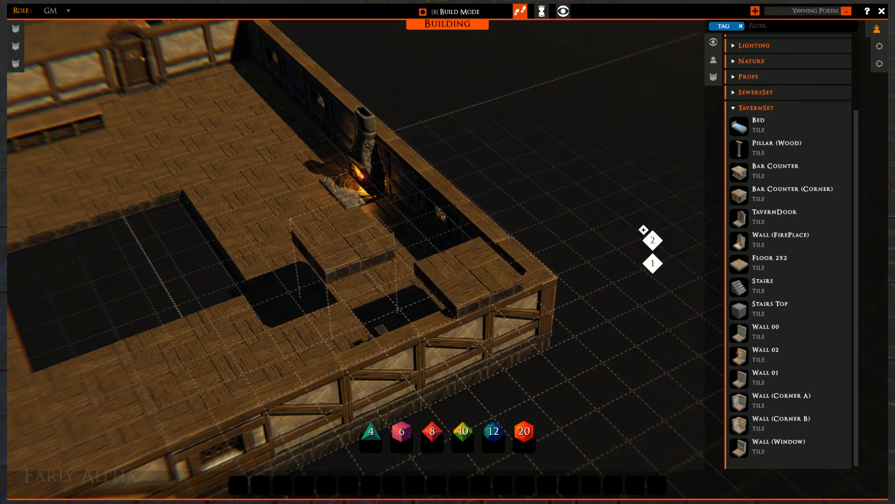
right_click(348, 243)
click(472, 275)
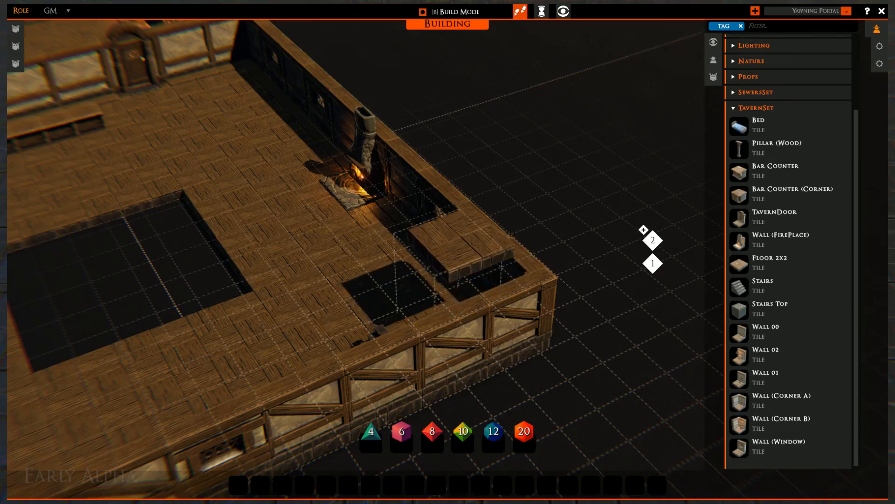
- On floor 1, place a Stairs Top block directly behind the lower stairs and stack a second Stairs tile on it
middle_drag(254, 285, 582, 304)
click(655, 270)
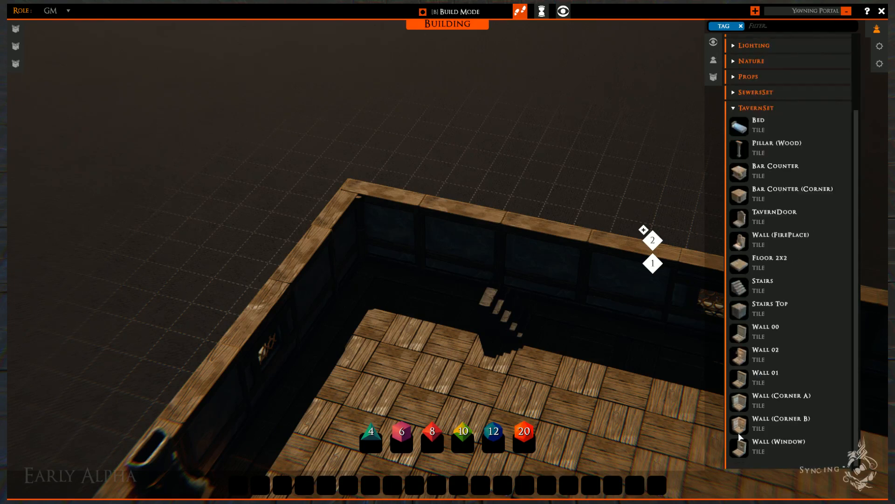
scroll(754, 286, up, 4)
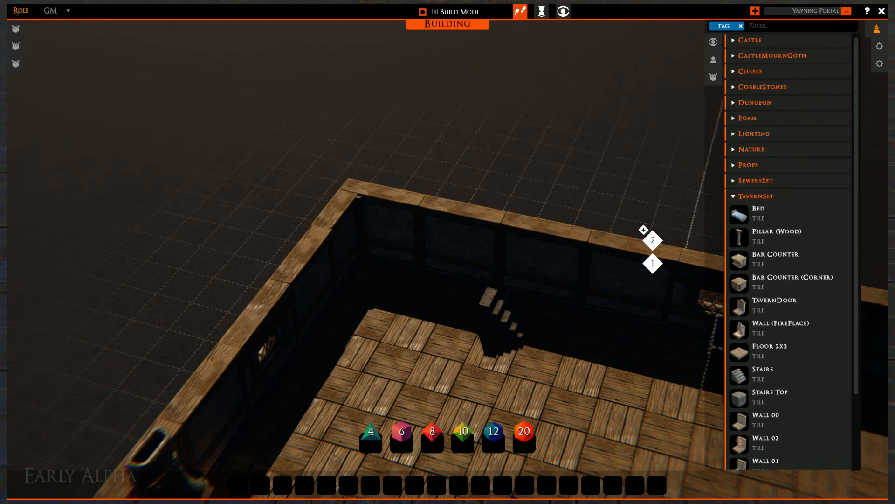
click(467, 323)
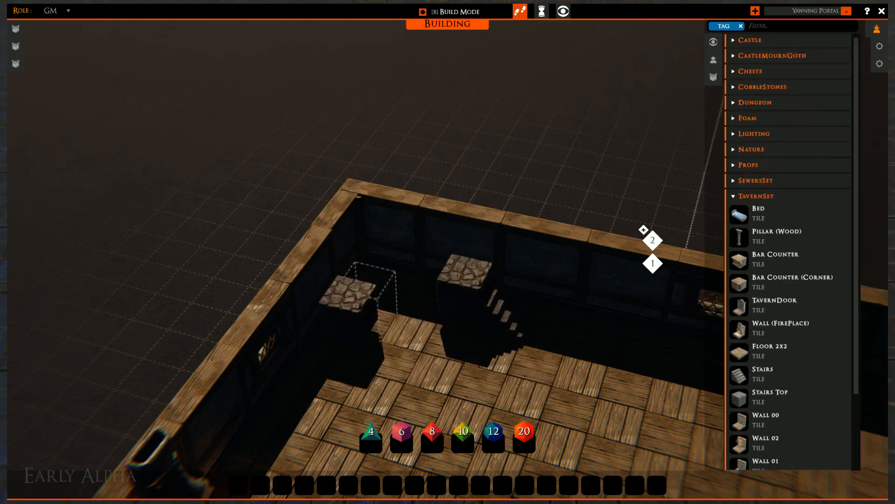
click(739, 382)
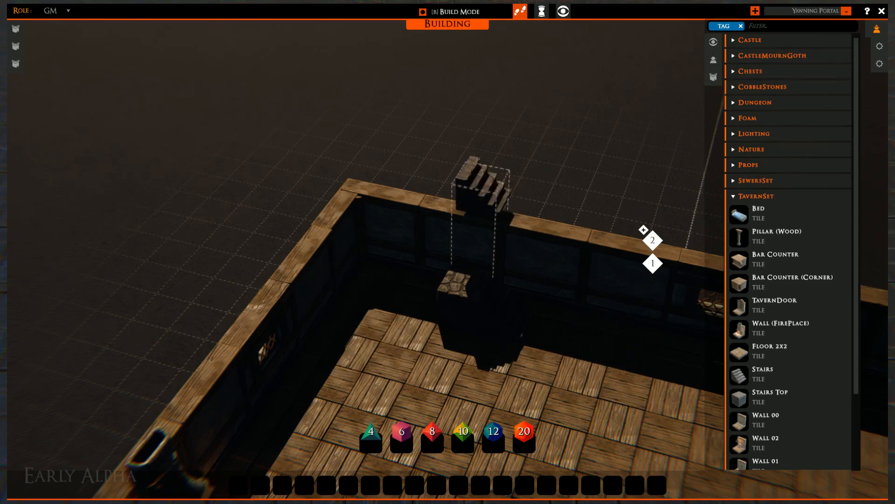
click(466, 282)
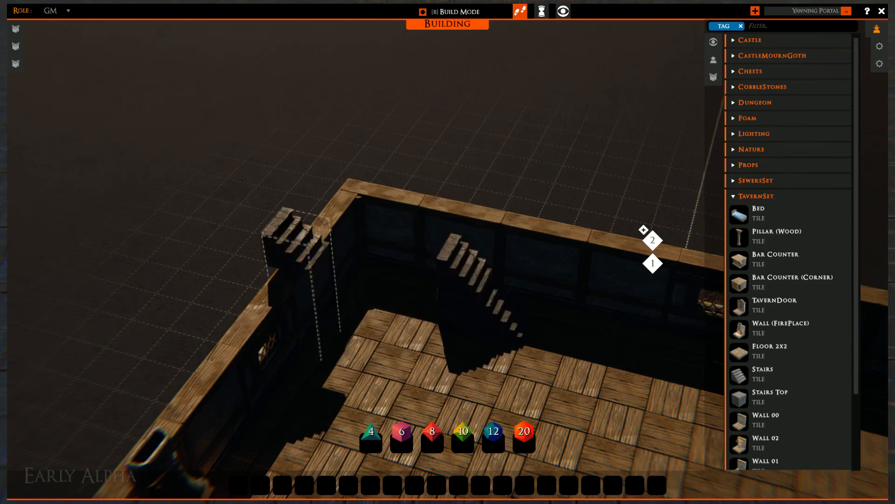
right_click(310, 289)
- Examine the stacked staircase from several angles on floors 1 and 2 to check how it meets the upper floor tile
right_drag(535, 372, 401, 372)
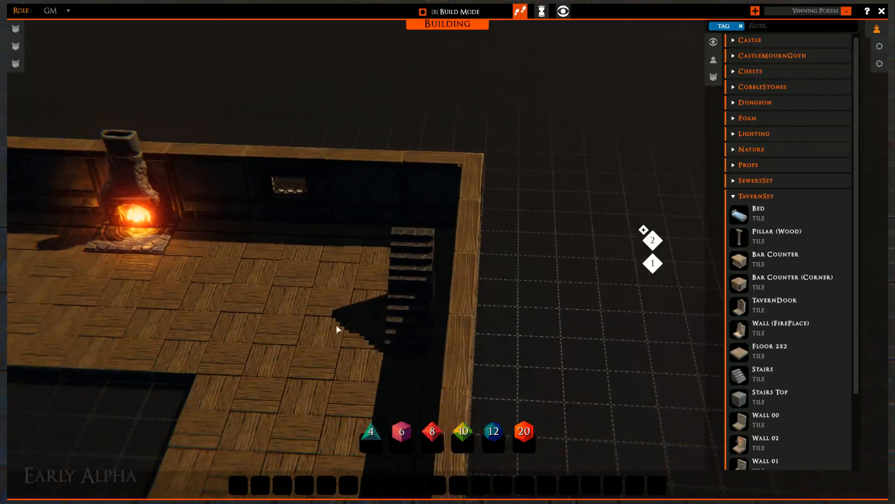
right_drag(339, 329, 458, 335)
click(653, 248)
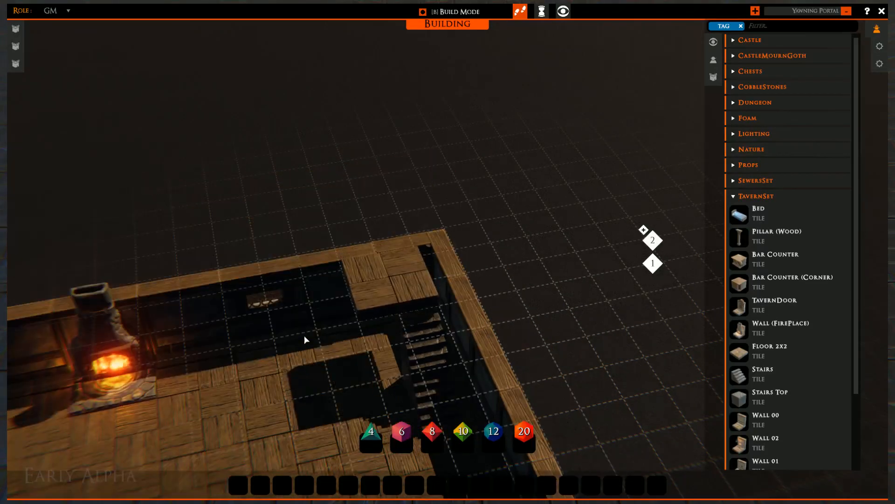
right_drag(305, 338, 327, 358)
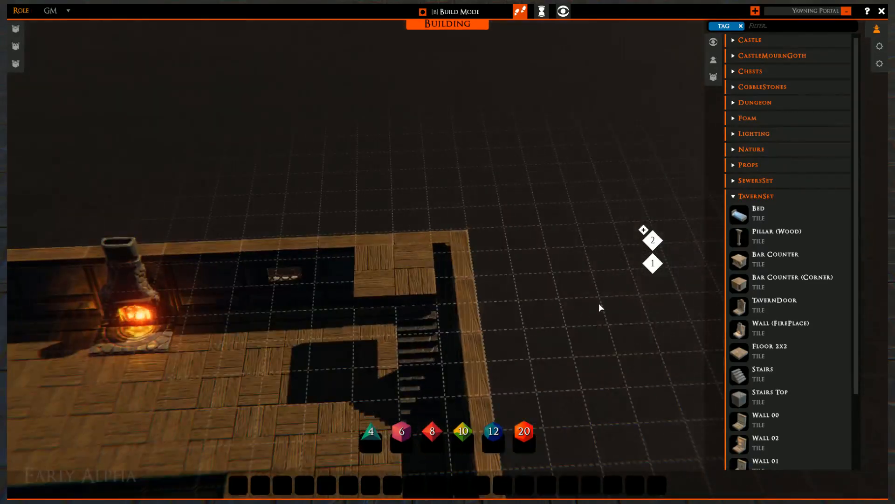
click(654, 266)
right_drag(397, 333, 448, 332)
key(a)
key(s)
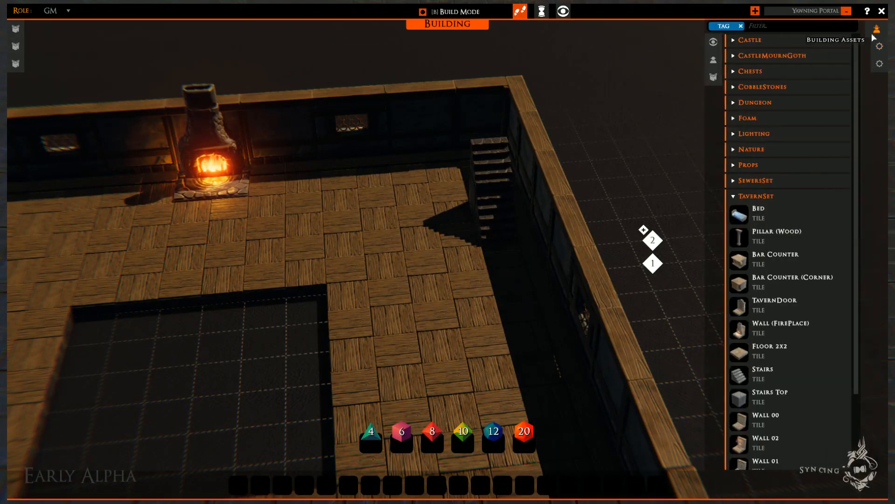
- Place a Paladin from the Hero creatures on the hall floor near the staircase and move it onto the steps
click(718, 58)
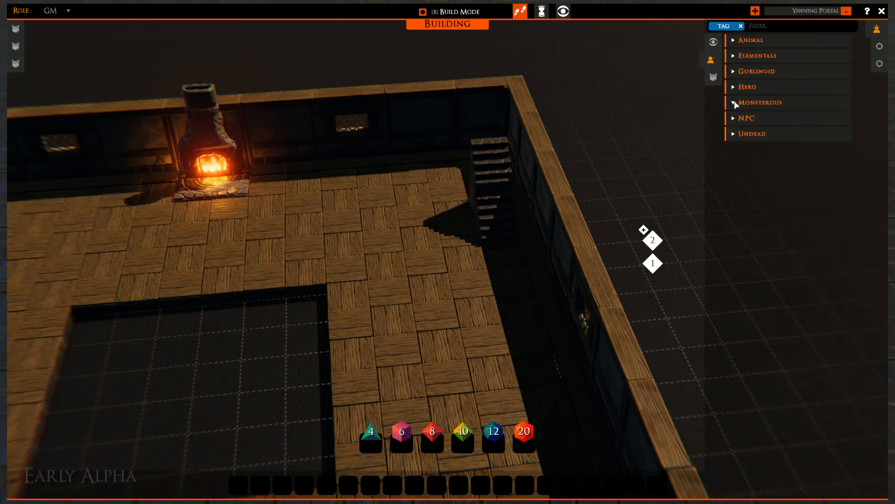
click(735, 118)
click(735, 120)
click(735, 88)
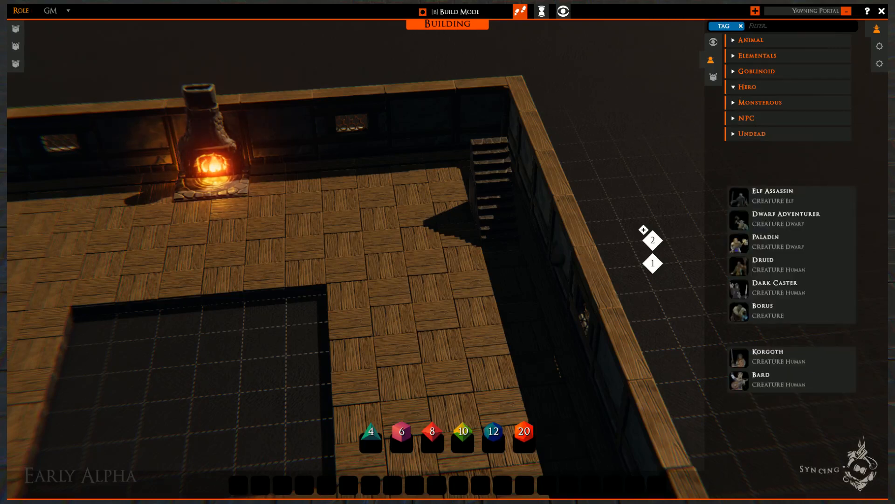
click(472, 281)
drag(473, 286, 504, 260)
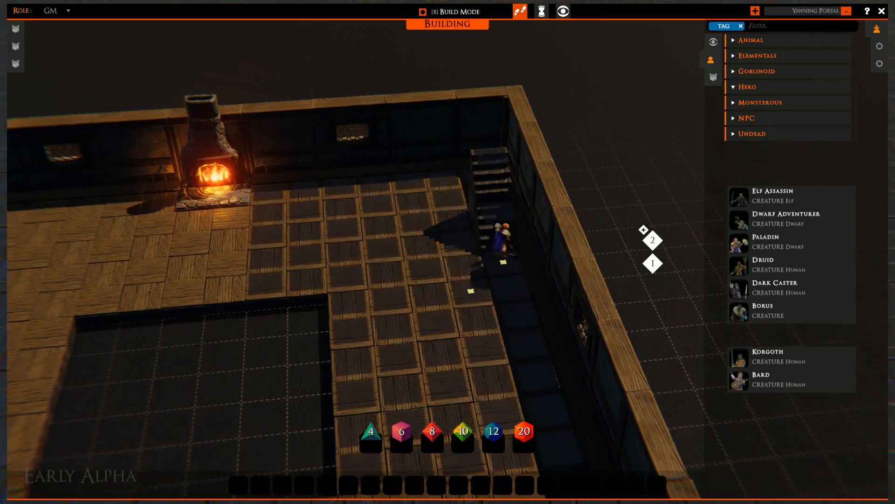
drag(507, 213, 505, 226)
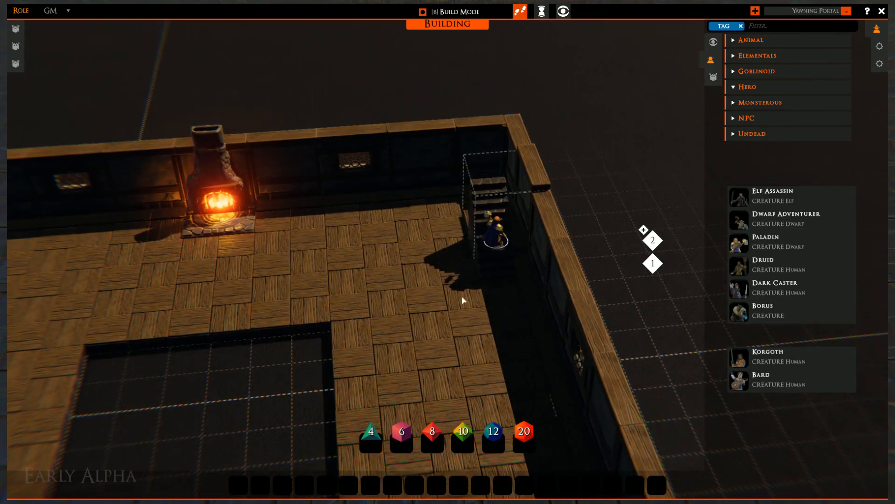
- Outside build mode, move the Paladin back to the hall floor and remove it from the board
right_drag(462, 300, 524, 281)
key(b)
mouse_move(459, 237)
mouse_down()
mouse_move(449, 198)
mouse_move(420, 183)
mouse_move(429, 187)
mouse_move(432, 289)
mouse_move(464, 304)
mouse_move(467, 346)
mouse_up()
click(652, 241)
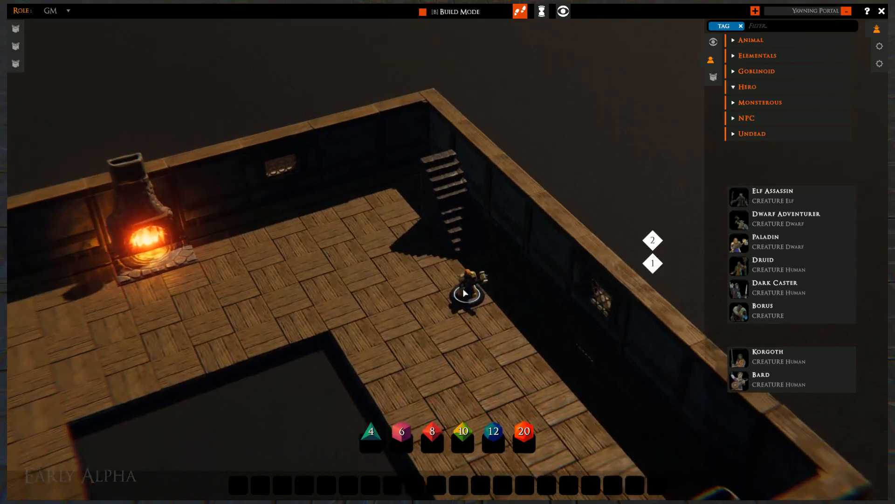
click(466, 284)
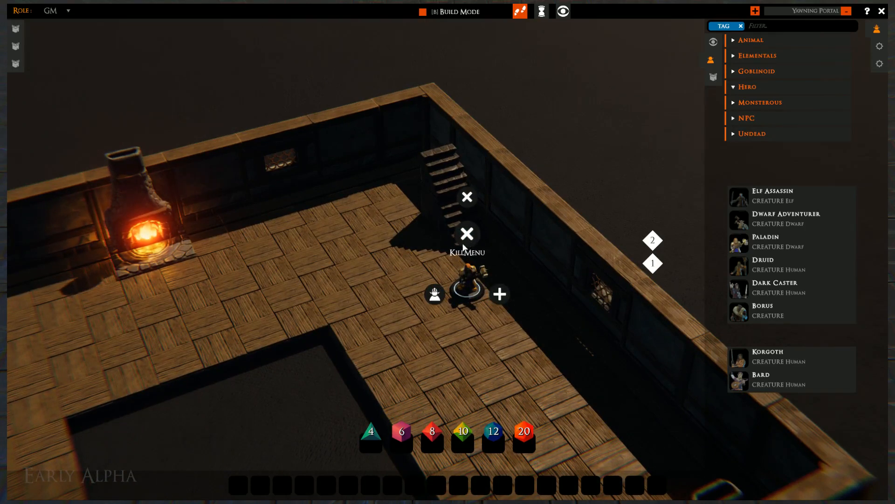
click(467, 205)
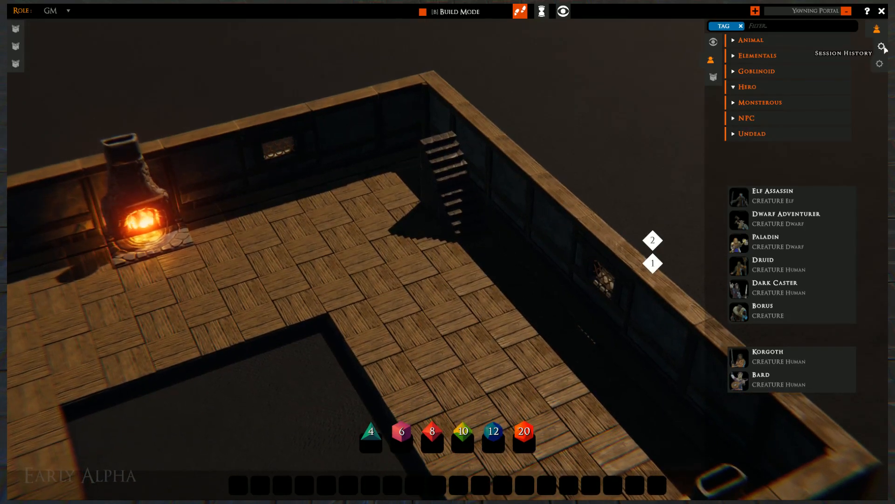
- Examine the main hall from the staircase corner to the central pit and bar counter, and check the session history
click(882, 48)
click(882, 50)
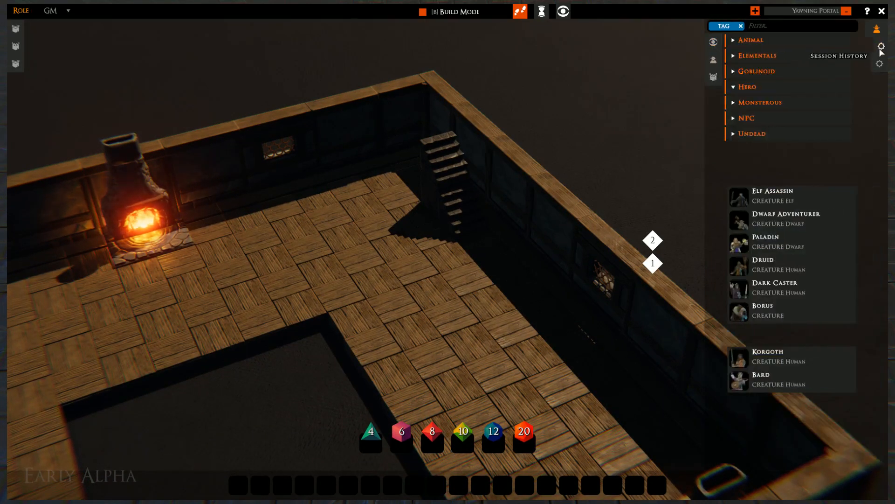
click(879, 30)
middle_drag(416, 278, 455, 296)
right_drag(455, 297, 597, 307)
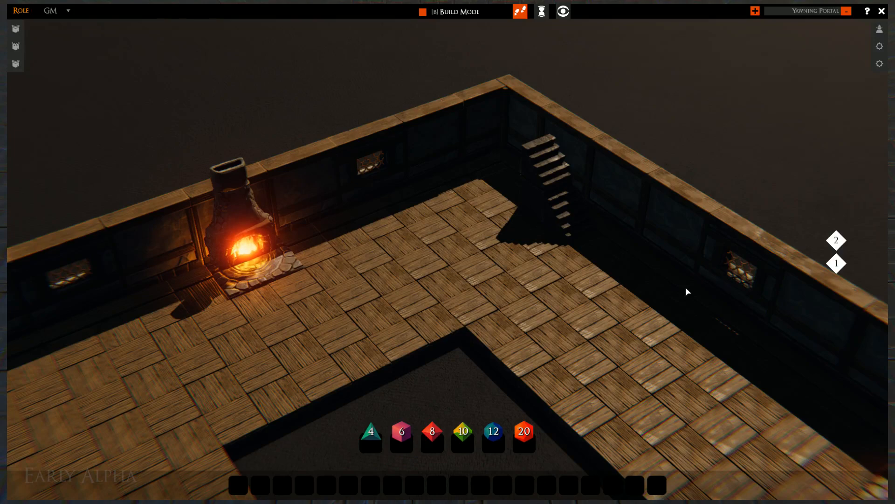
right_drag(536, 239, 491, 320)
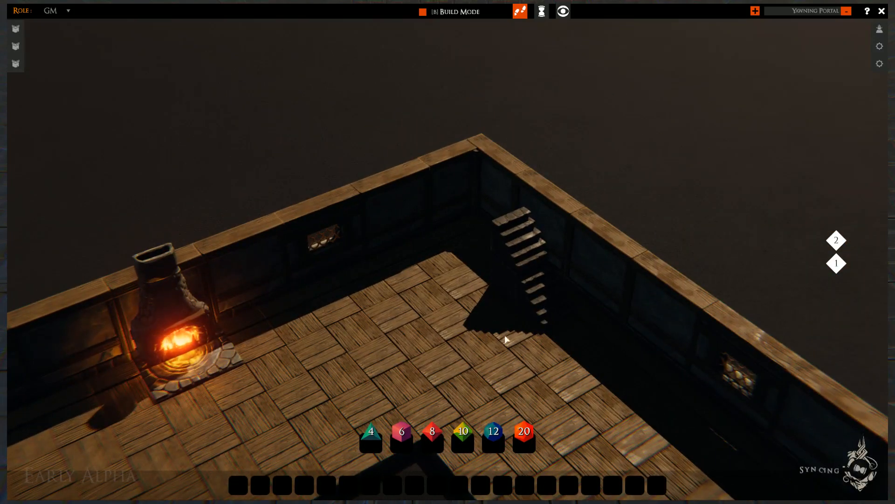
middle_drag(505, 336, 434, 337)
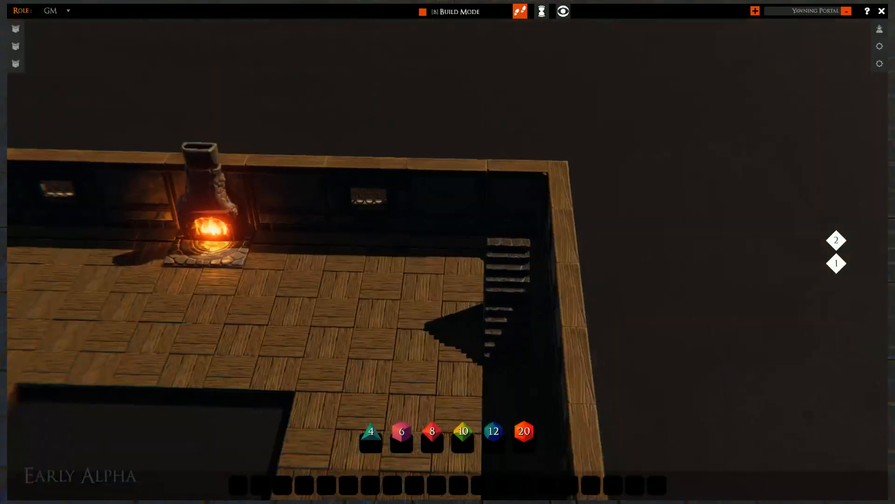
middle_drag(439, 285, 596, 270)
middle_drag(527, 298, 209, 287)
right_drag(329, 326, 463, 215)
right_drag(429, 285, 535, 248)
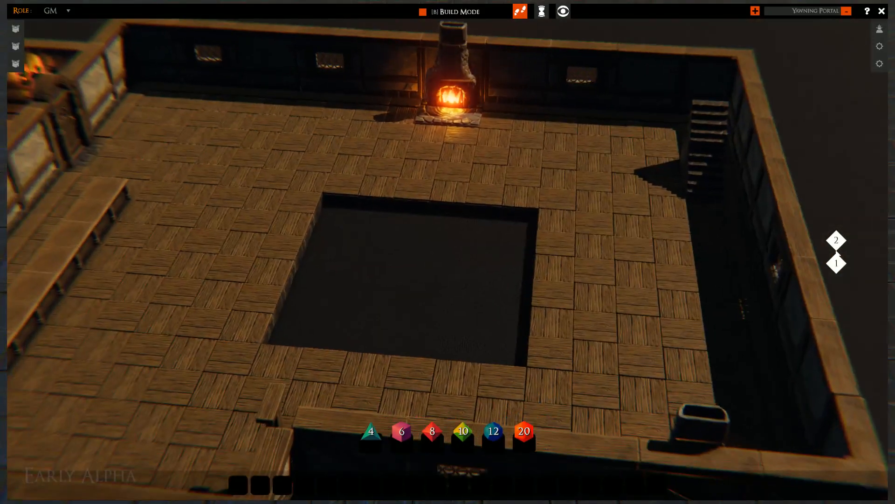
click(882, 46)
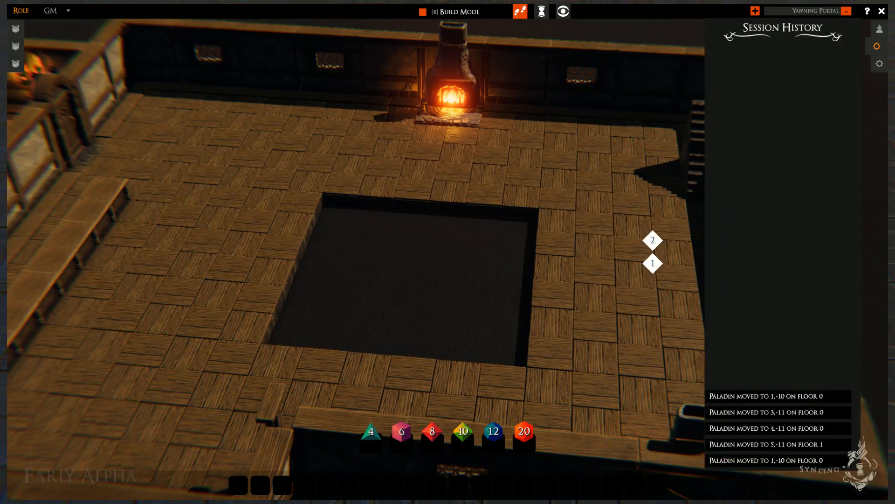
click(876, 60)
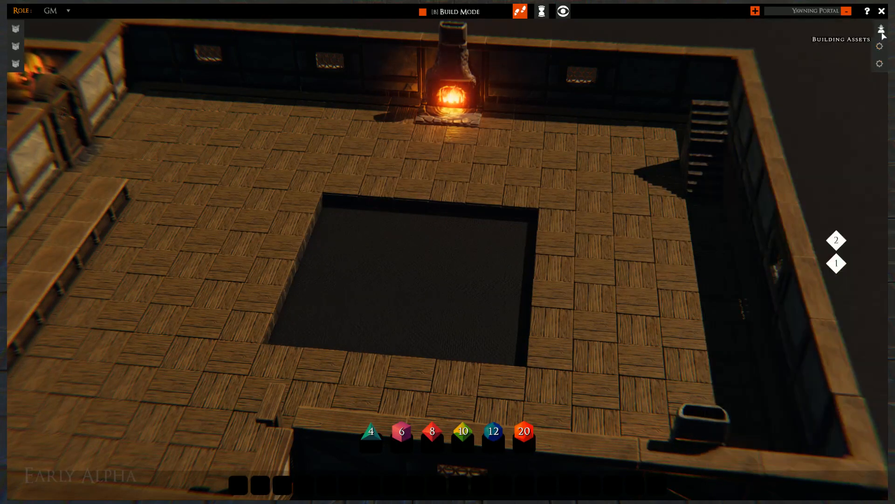
- Browse the building asset categories, including CobbleStones, Foam and Lighting, for pieces to furnish the main hall
click(881, 31)
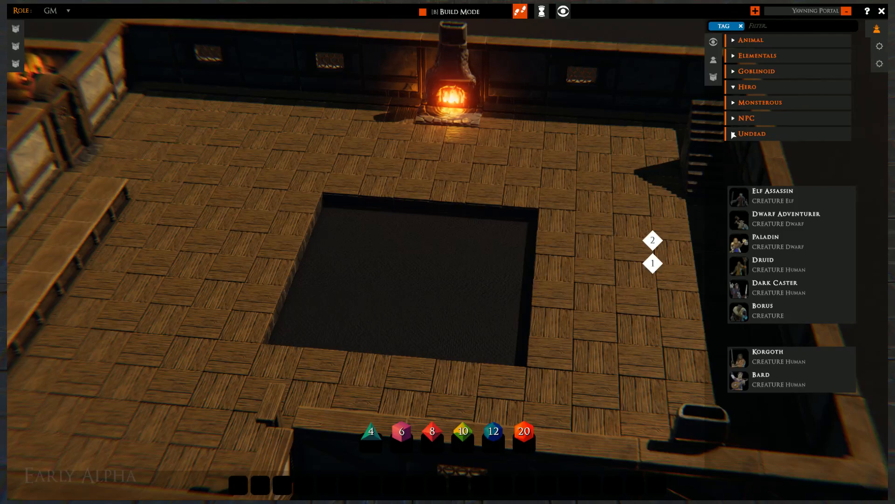
click(715, 77)
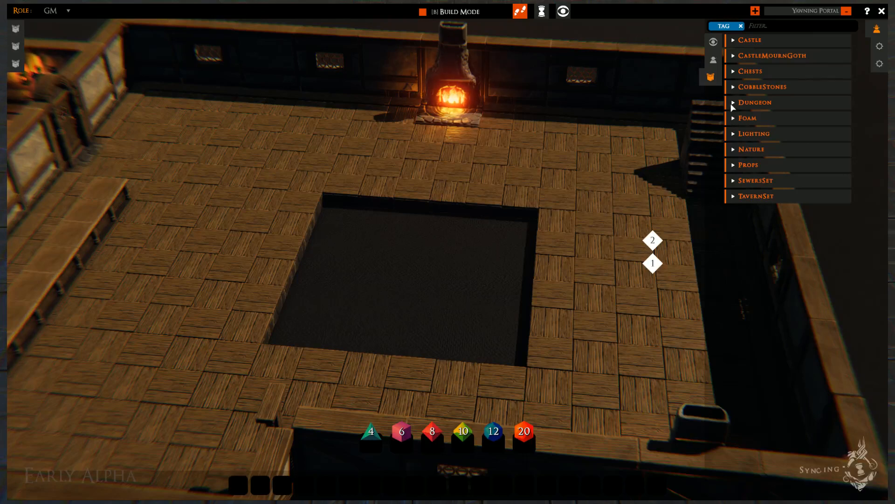
click(734, 104)
click(735, 103)
click(734, 89)
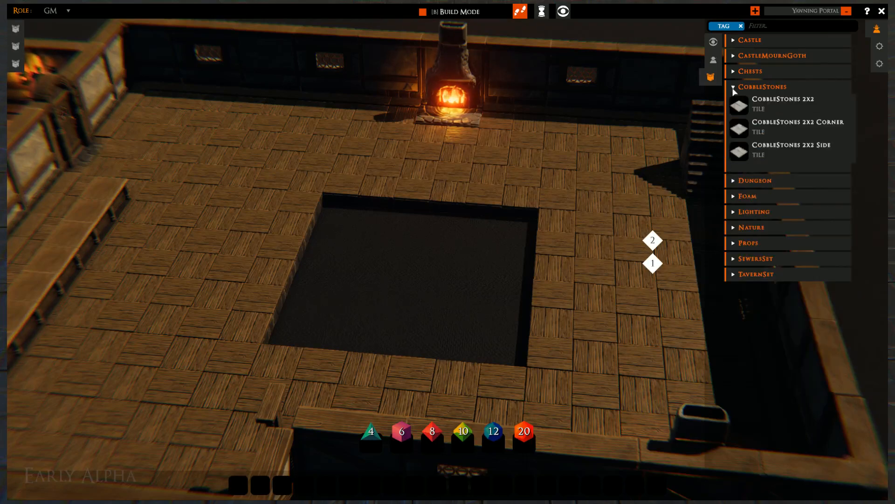
click(735, 90)
click(734, 120)
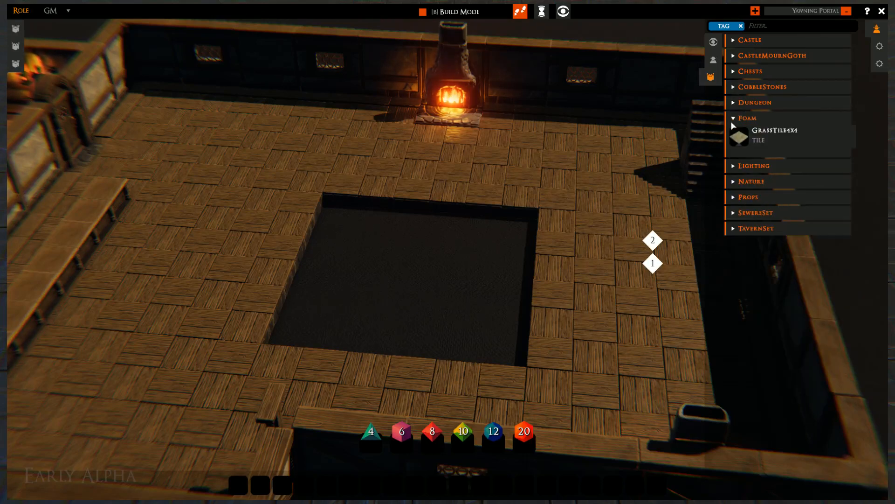
click(735, 119)
click(735, 134)
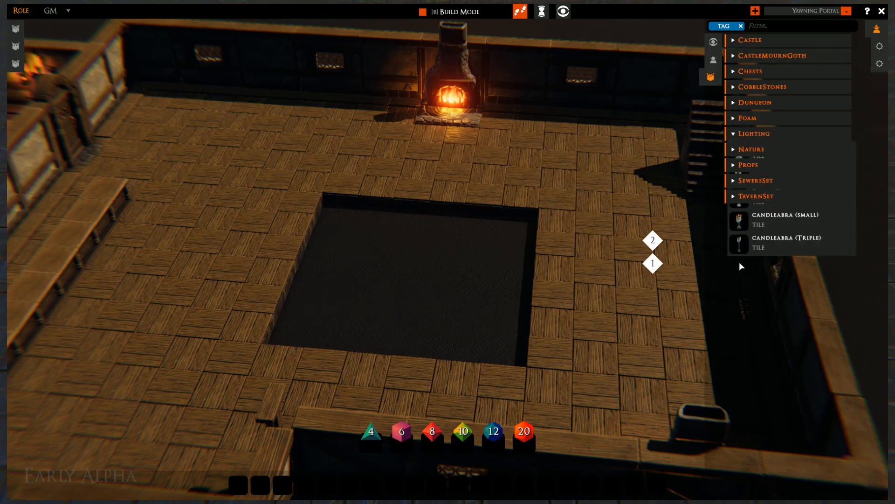
click(735, 135)
- Place a Fence (Corner) from the Props at the central pit's corner nearest the front wall on the staircase side
click(735, 165)
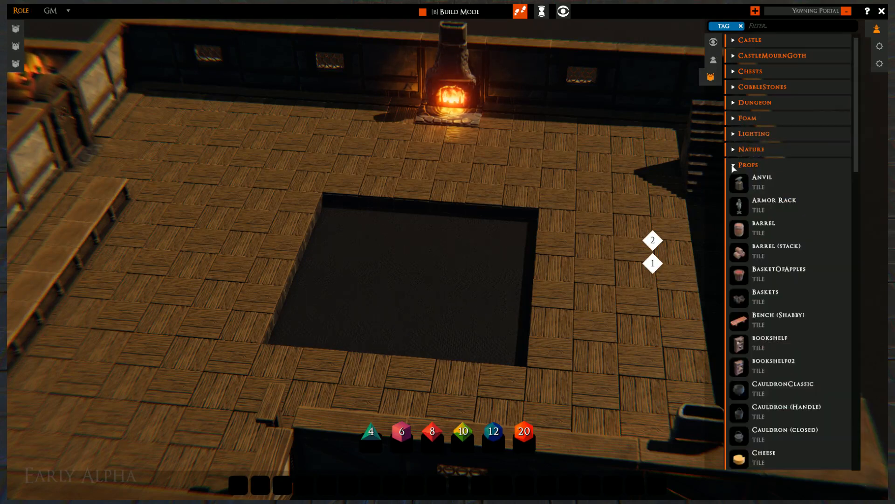
scroll(771, 318, down, 4)
scroll(772, 318, down, 15)
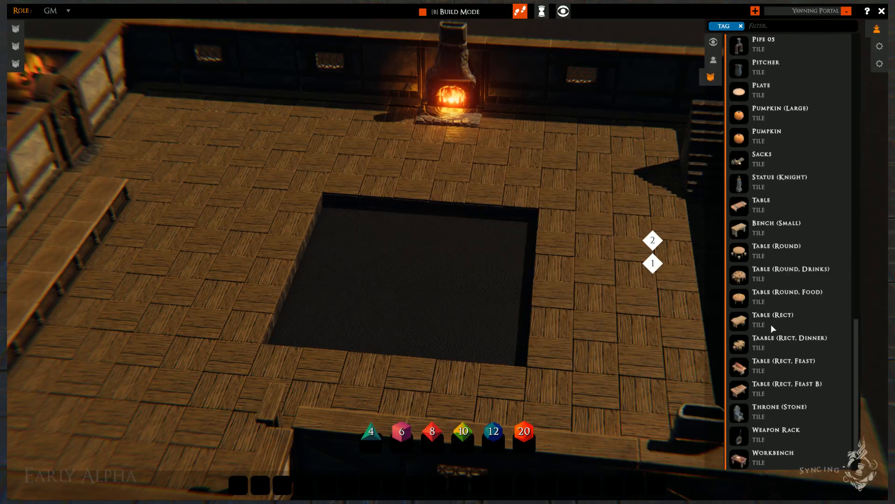
scroll(756, 373, up, 10)
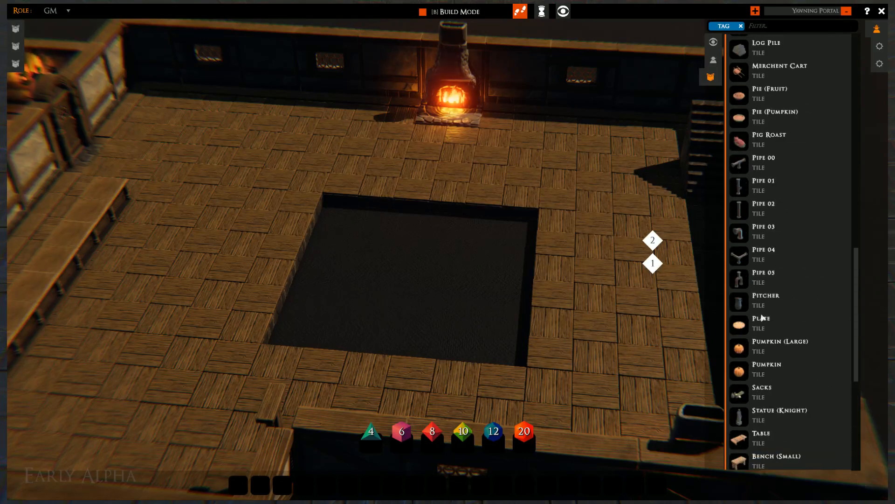
scroll(760, 252, up, 6)
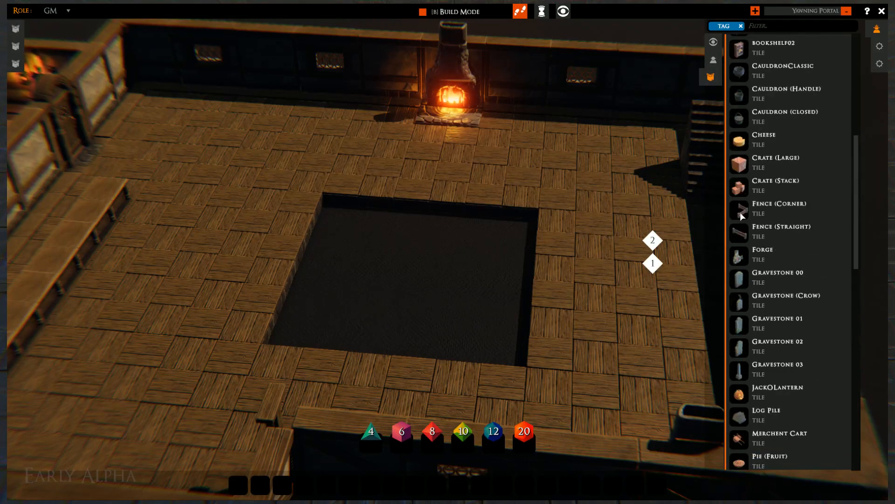
click(740, 212)
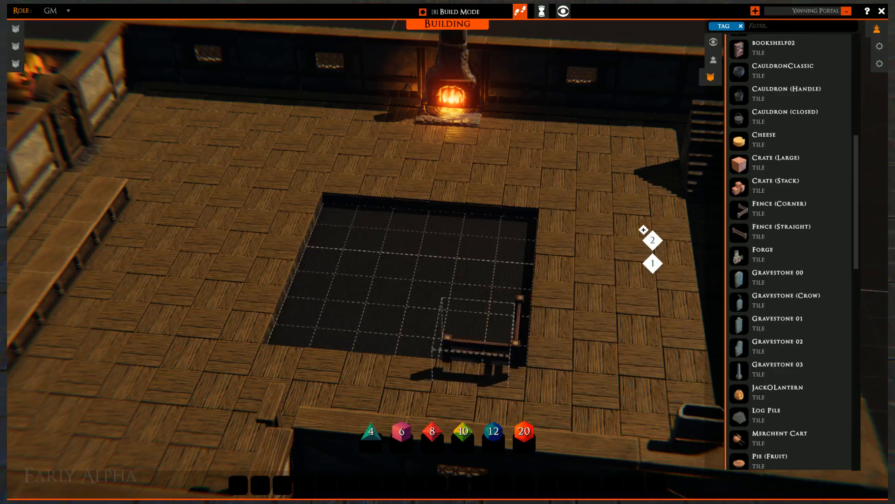
click(517, 345)
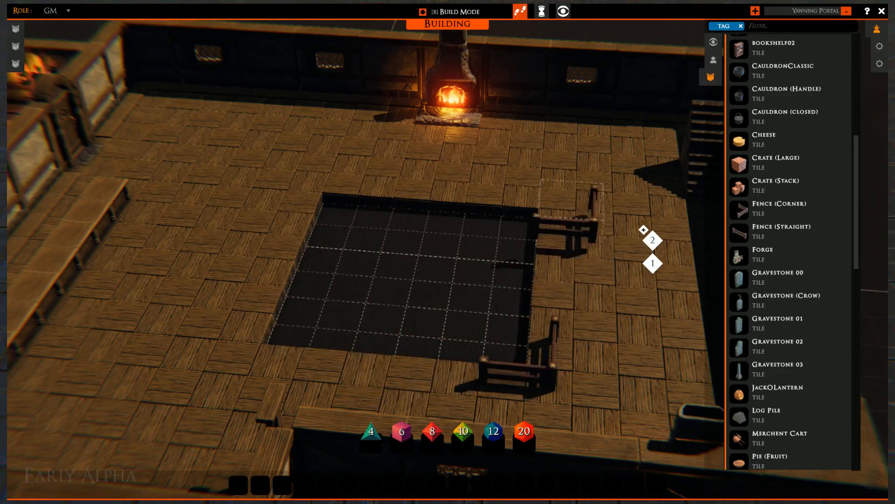
- Place a Fence (Corner) at each of the three other corners of the central pit, rotated to wrap around its edge
key(r)
key(r)
key(r)
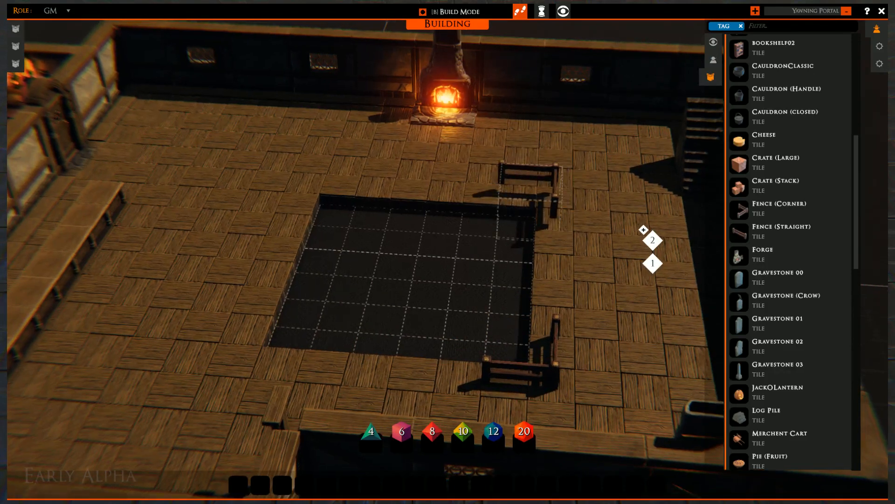
click(530, 205)
key(r)
key(r)
key(r)
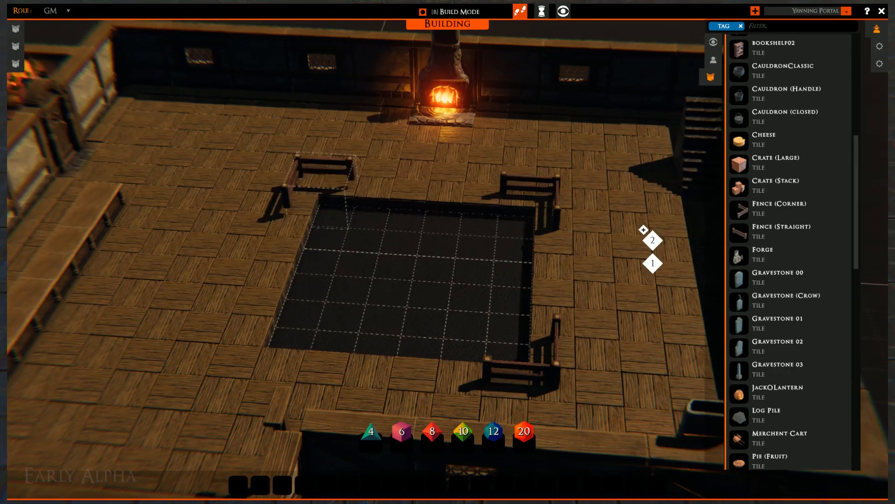
click(318, 192)
key(r)
key(r)
key(r)
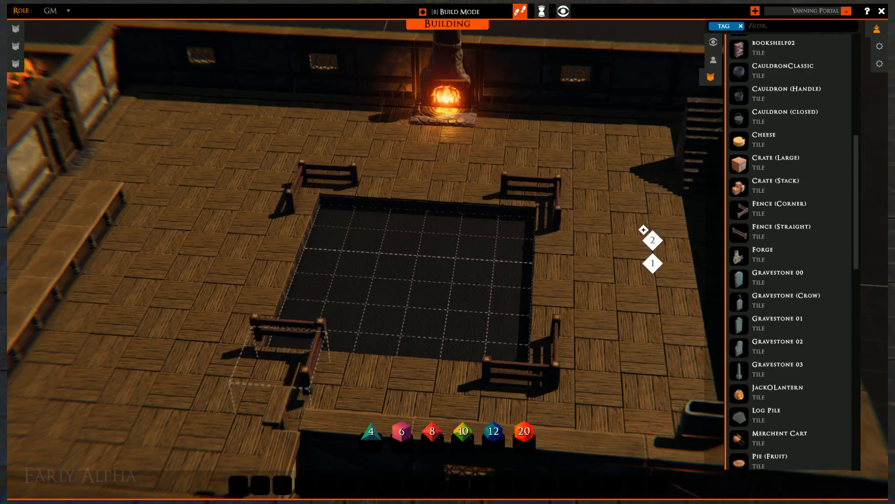
click(263, 327)
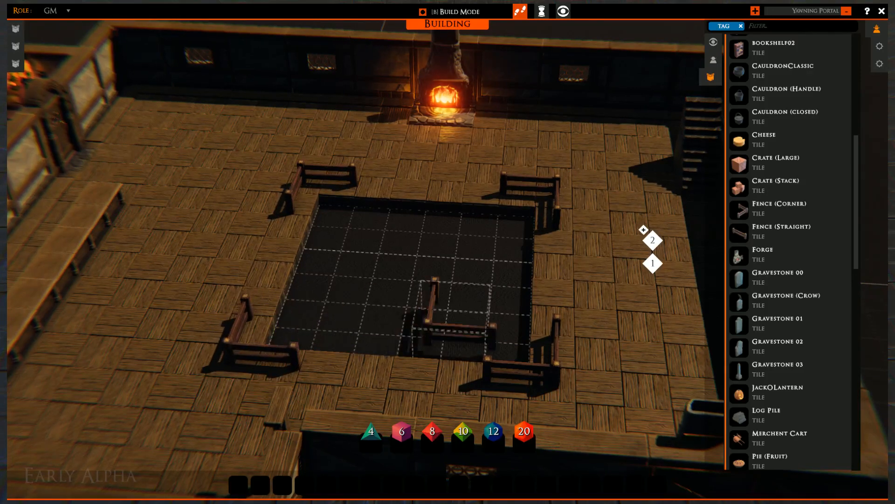
- Place two Fence (Straight) pieces along the pit's staircase side and two along its front-wall side, aligned with the corner pieces
click(741, 233)
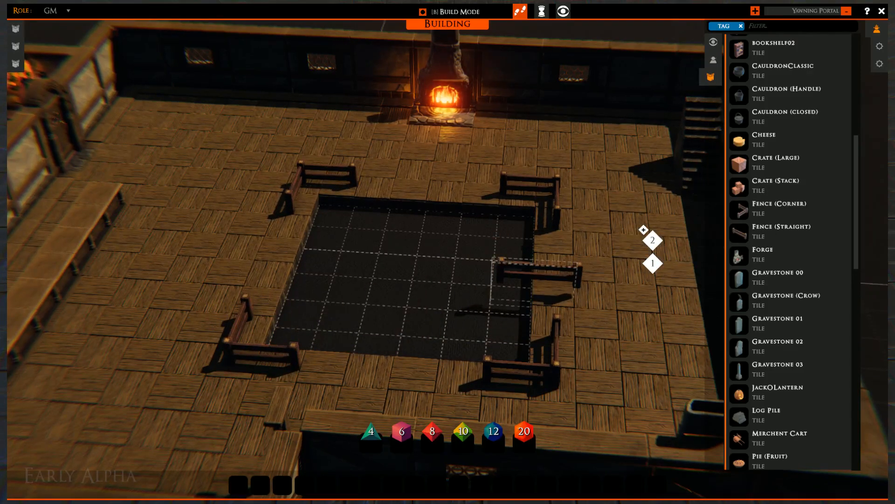
click(557, 243)
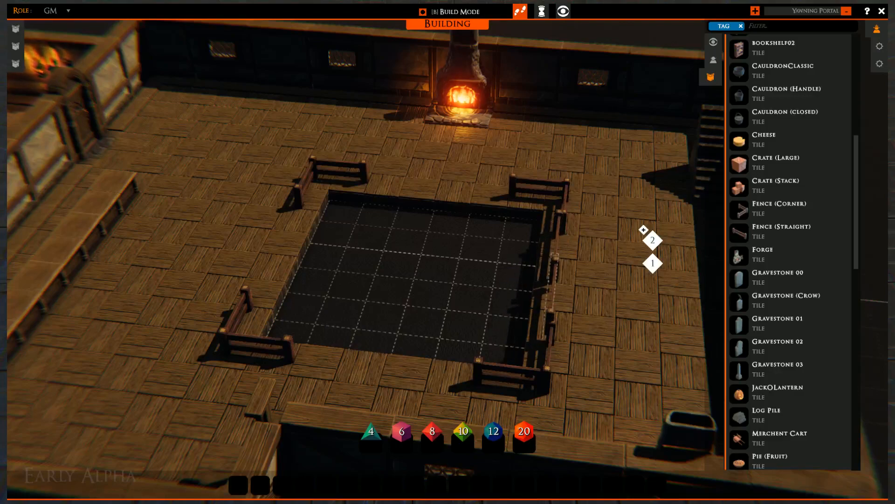
click(553, 286)
right_drag(435, 305, 471, 292)
key(r)
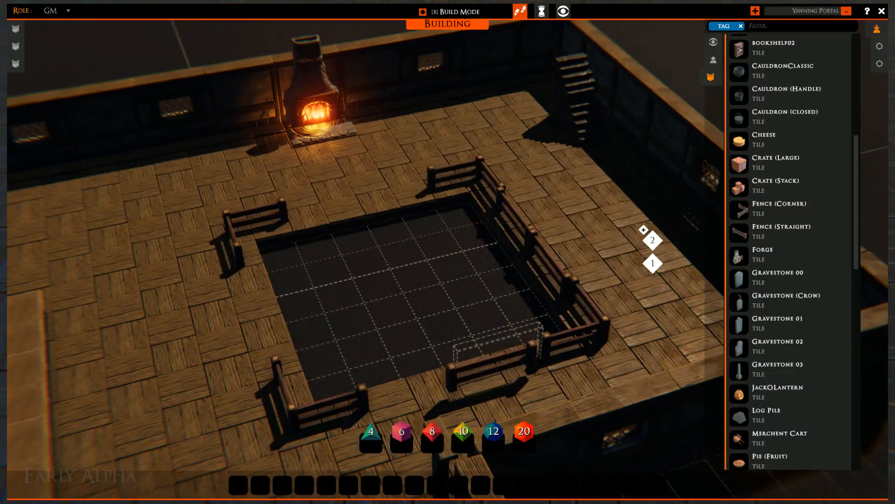
click(504, 360)
click(411, 379)
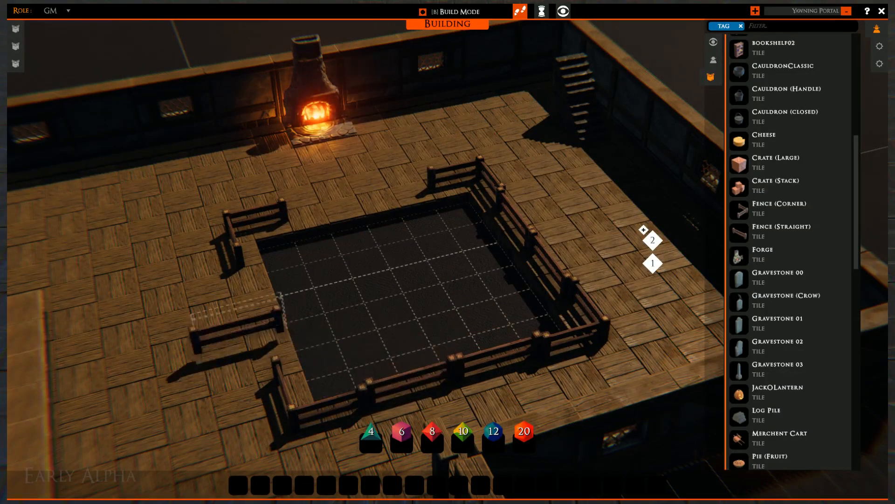
- Close the railing with two Fence (Straight) pieces on the pit's bar counter side and two on its fireplace side
key(r)
click(270, 329)
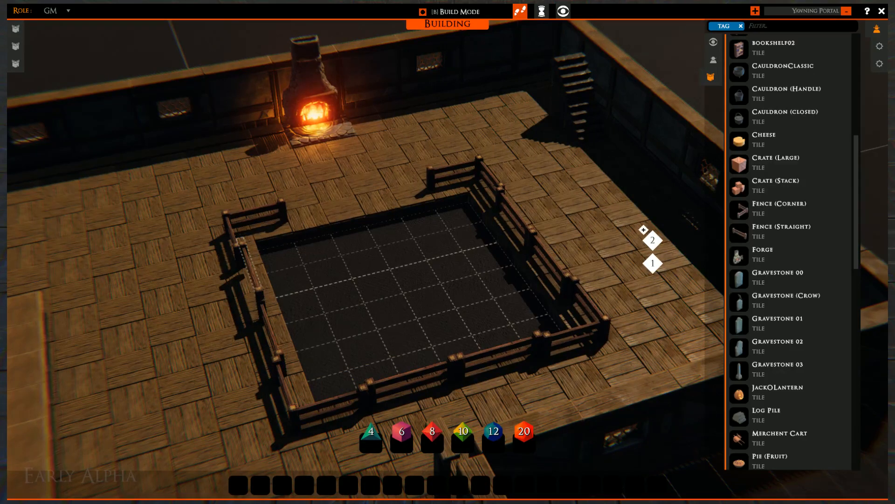
click(248, 268)
key(r)
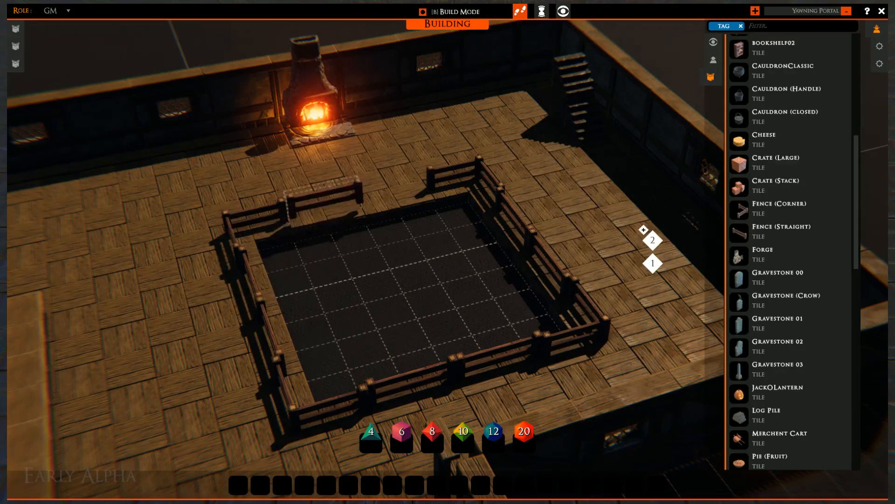
click(322, 194)
click(393, 189)
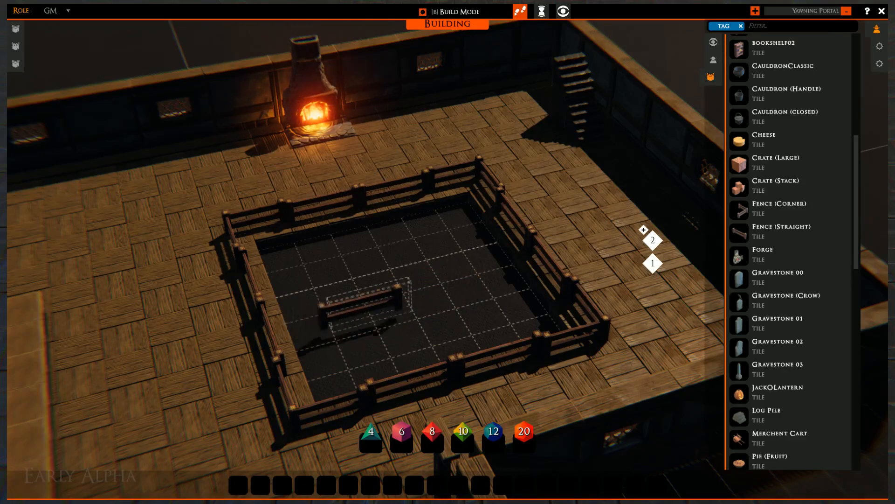
- Put away the fence piece, examine the fenced pit and bar area from several angles, and look through the Props
middle_drag(365, 299, 467, 222)
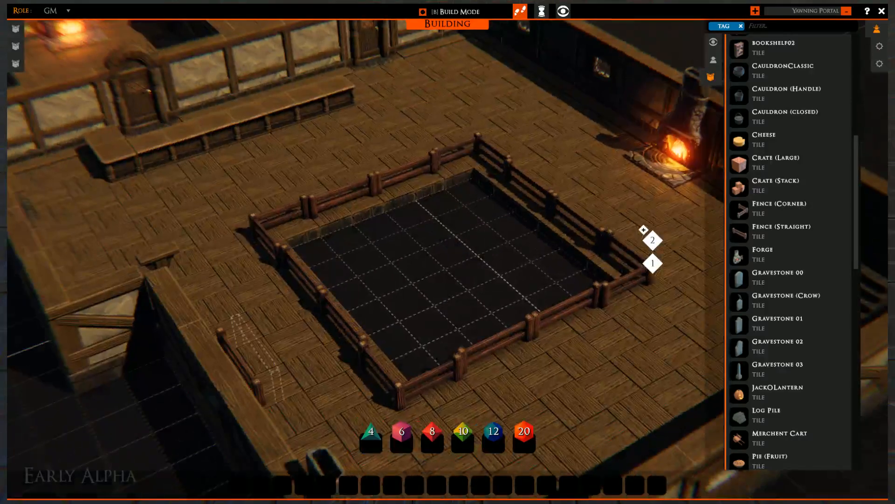
mouse_move(431, 294)
middle_down()
mouse_move(454, 285)
mouse_move(444, 275)
mouse_move(449, 291)
middle_up()
right_click(415, 245)
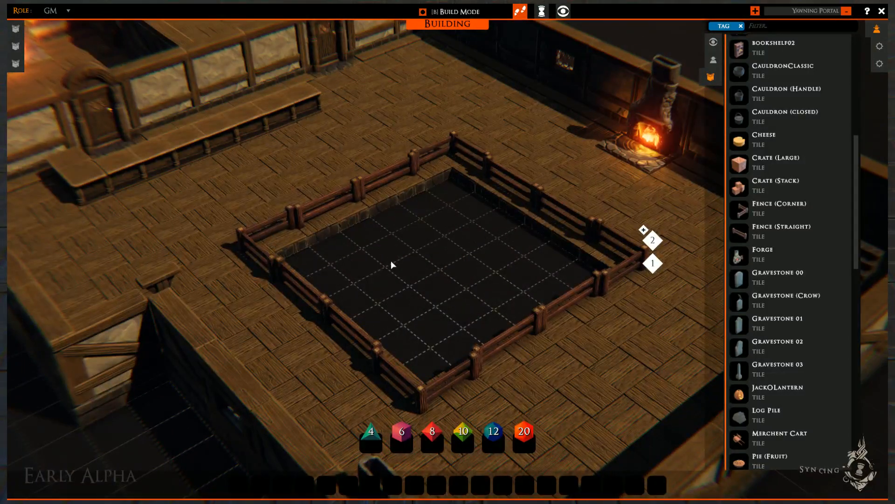
middle_drag(391, 264, 393, 223)
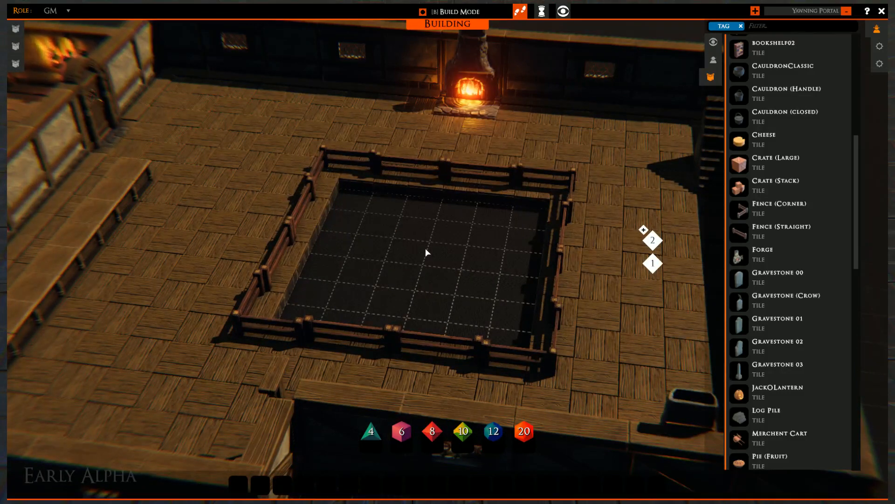
middle_drag(276, 229, 405, 253)
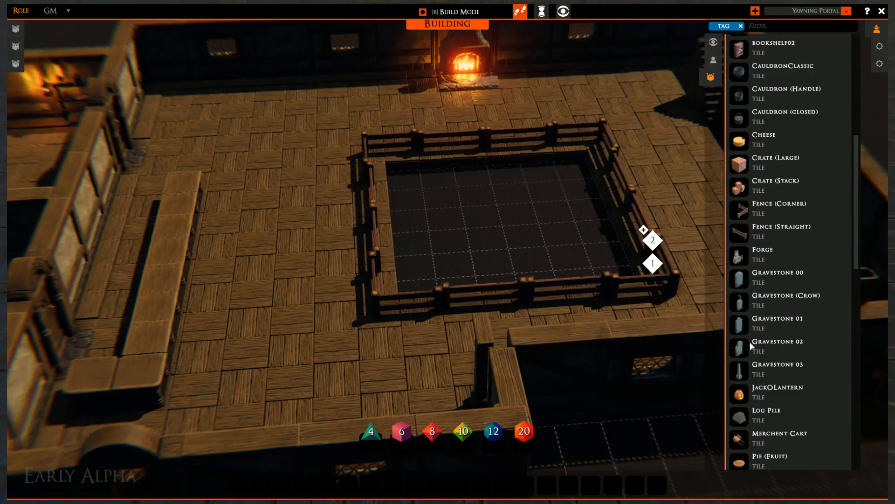
middle_drag(472, 301, 411, 303)
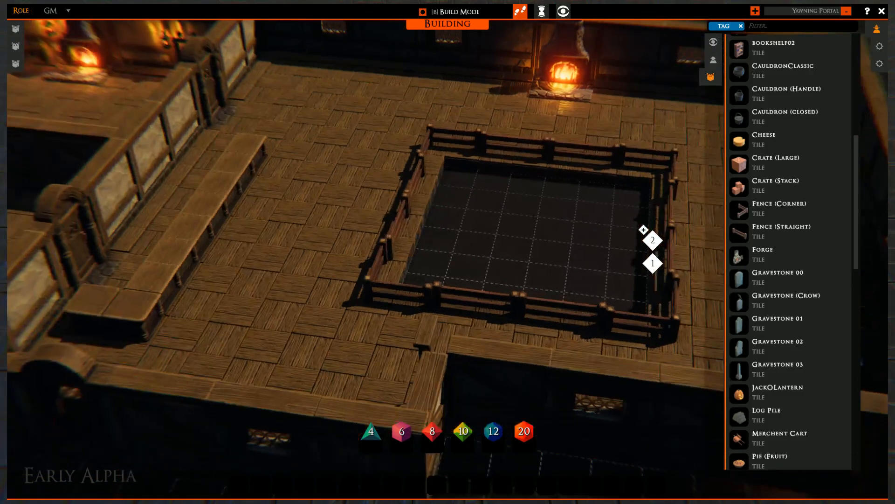
scroll(746, 392, up, 1)
scroll(776, 379, down, 5)
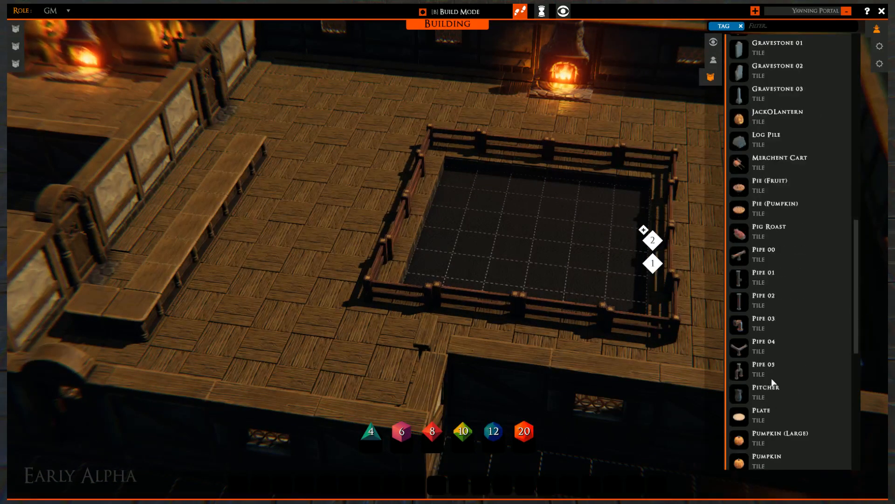
scroll(772, 382, up, 8)
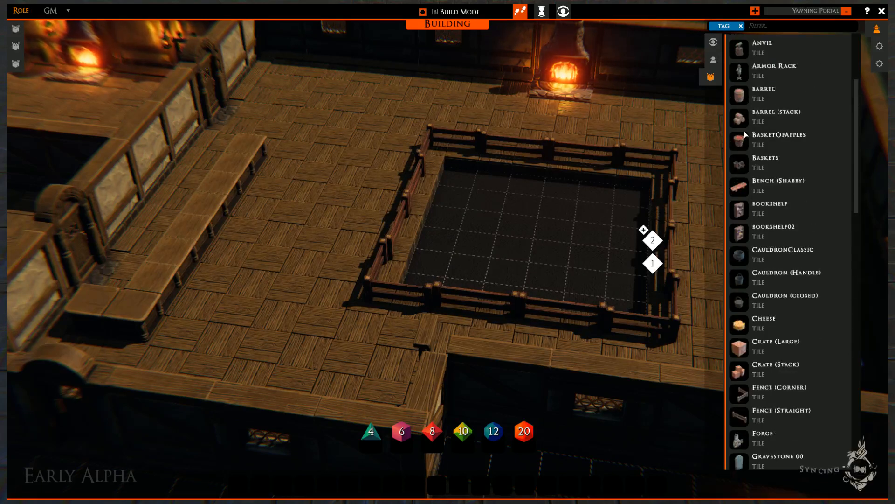
click(734, 165)
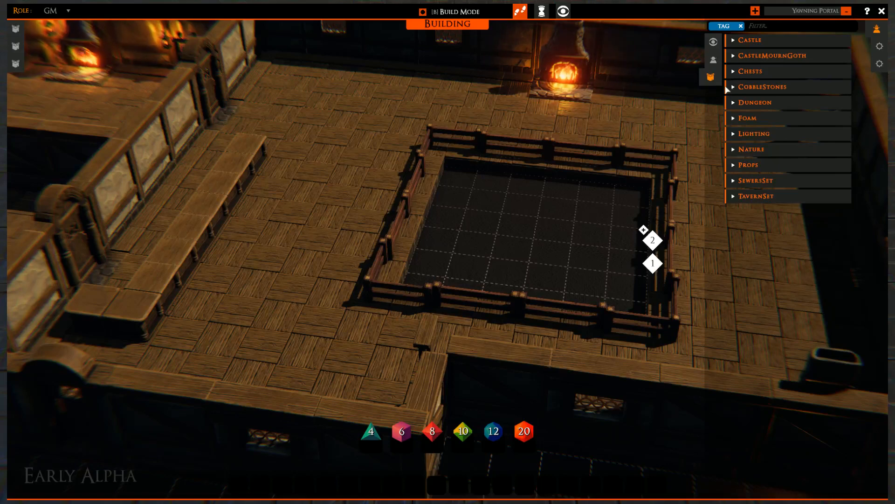
click(734, 88)
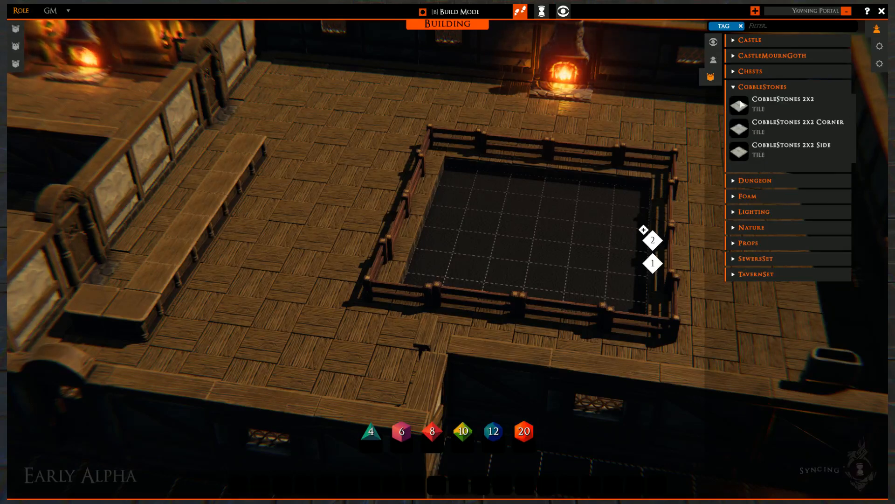
click(742, 105)
right_drag(306, 362, 249, 275)
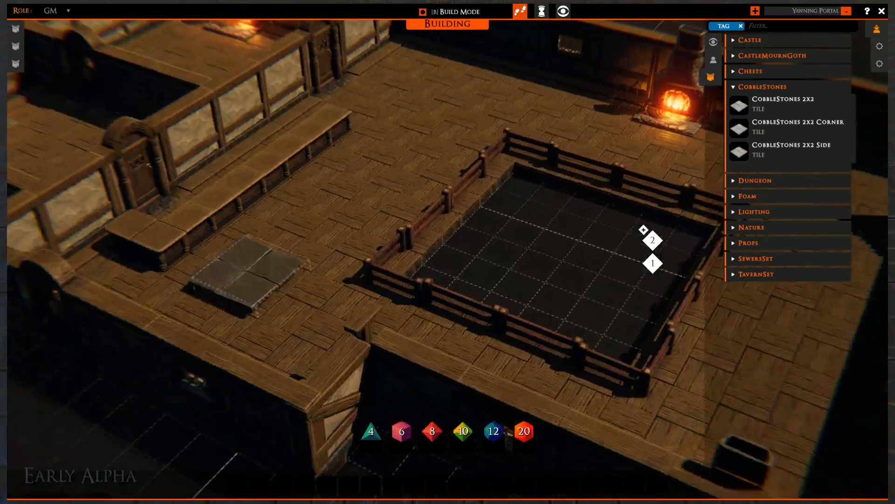
middle_drag(249, 275, 410, 163)
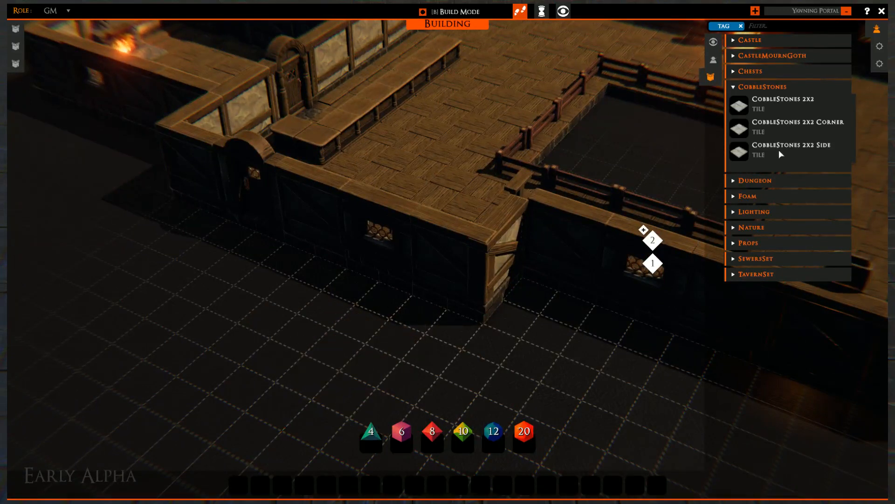
click(737, 88)
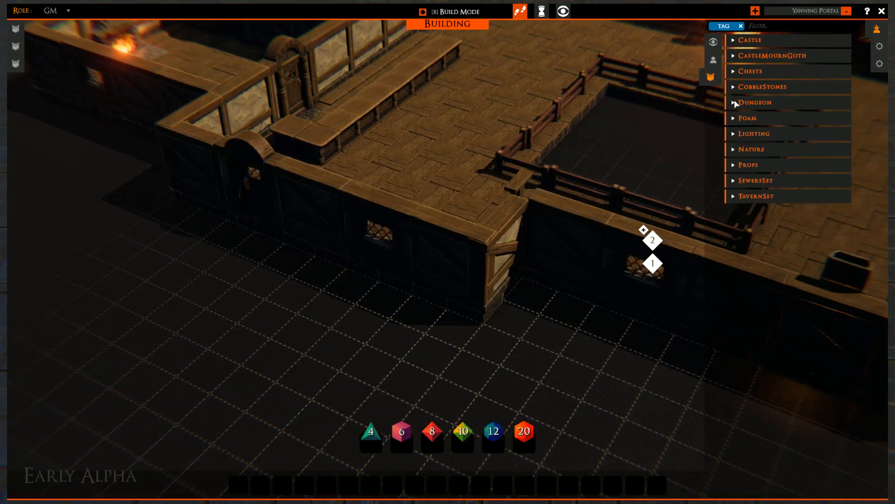
click(735, 103)
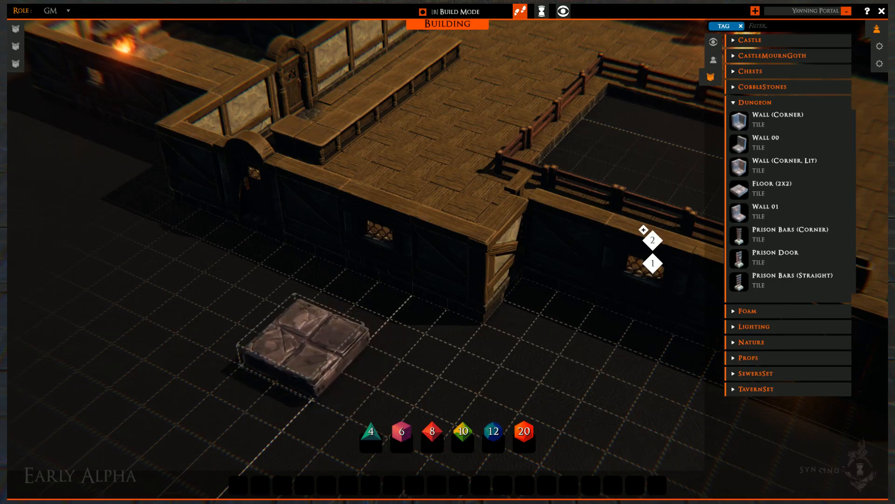
right_click(310, 361)
click(735, 102)
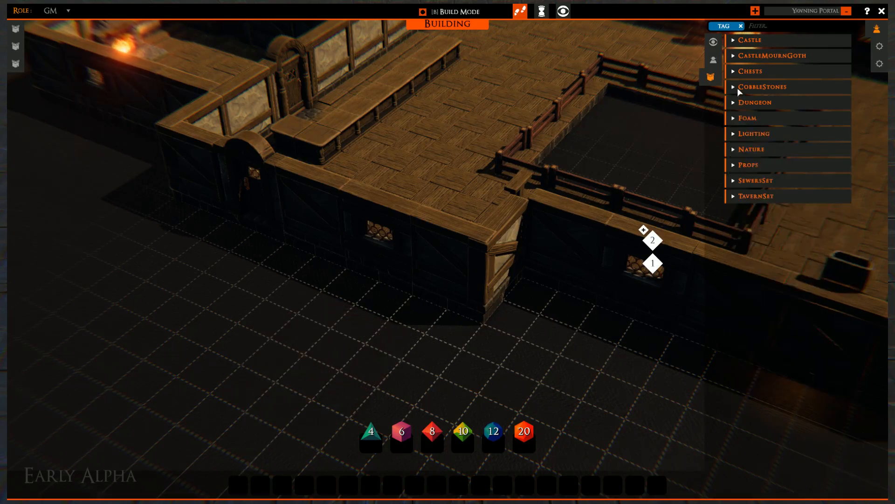
click(736, 89)
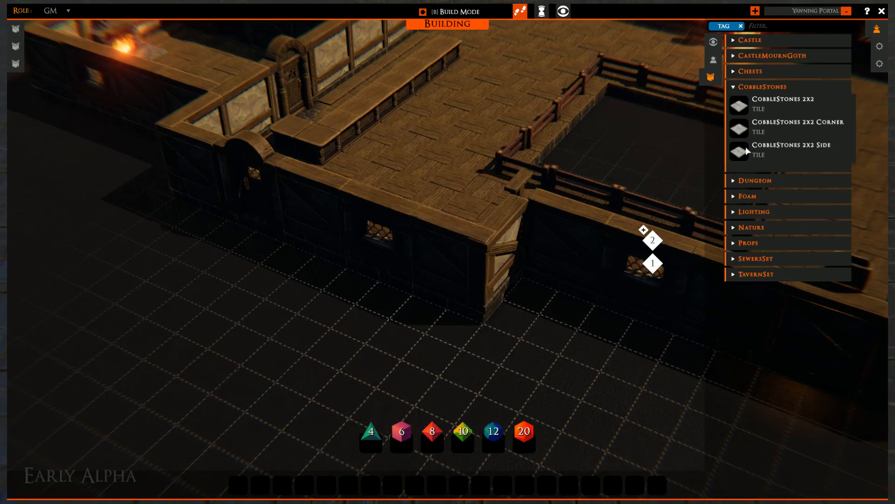
- Pave two adjoining rows of CobbleStones 2x2 Side along the projecting front wall by the bar entrance, rotating the second row's edging outward
key(r)
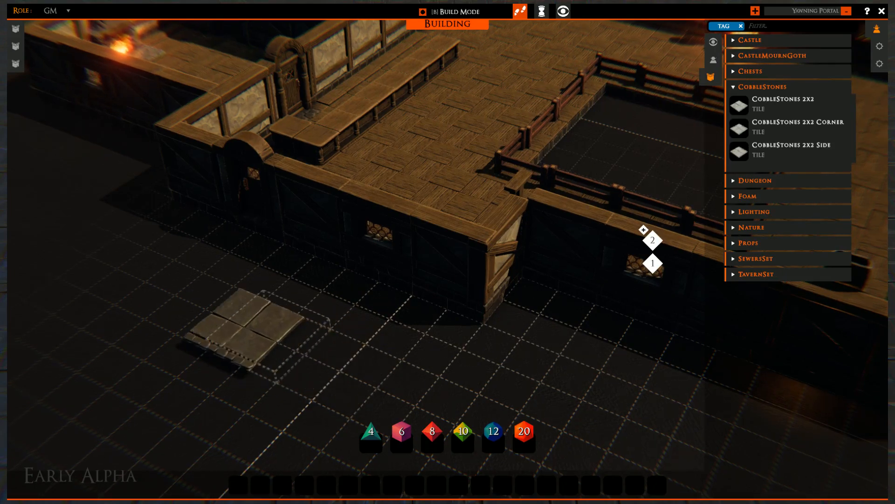
right_drag(169, 295, 238, 308)
middle_drag(254, 385, 434, 315)
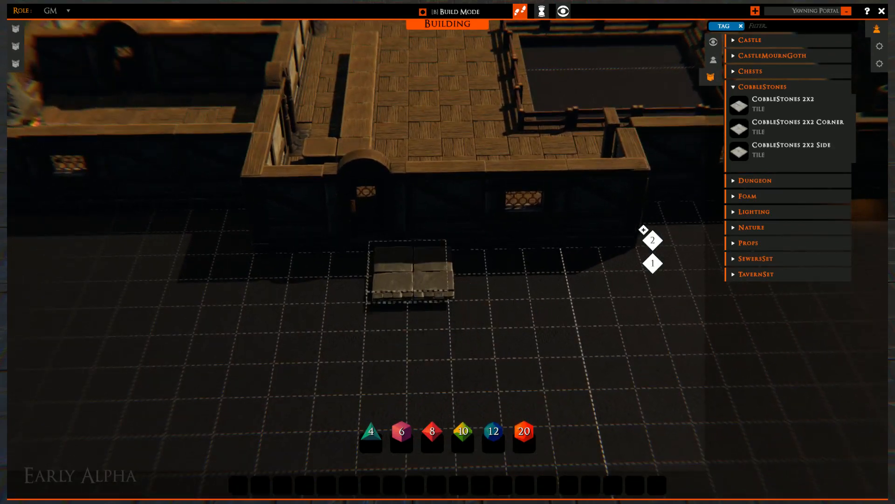
key(r)
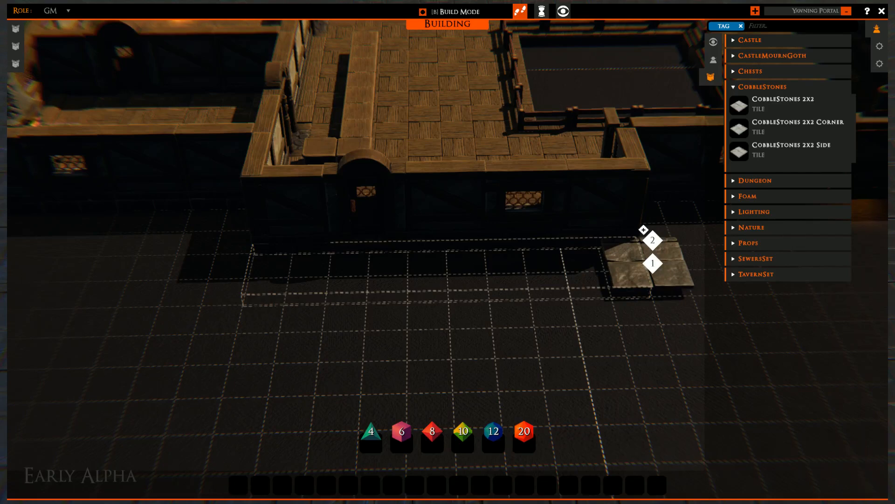
drag(649, 266, 637, 270)
key(r)
key(r)
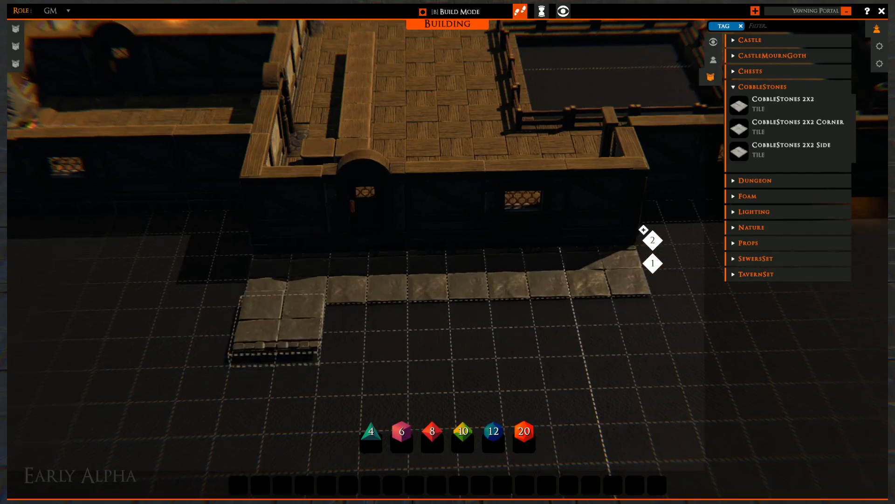
drag(273, 325, 649, 321)
- Extend both cobblestone rows past the front of the smaller fireplace rooms, keeping the edging on the outer sides
right_drag(560, 349, 310, 266)
middle_drag(310, 266, 430, 385)
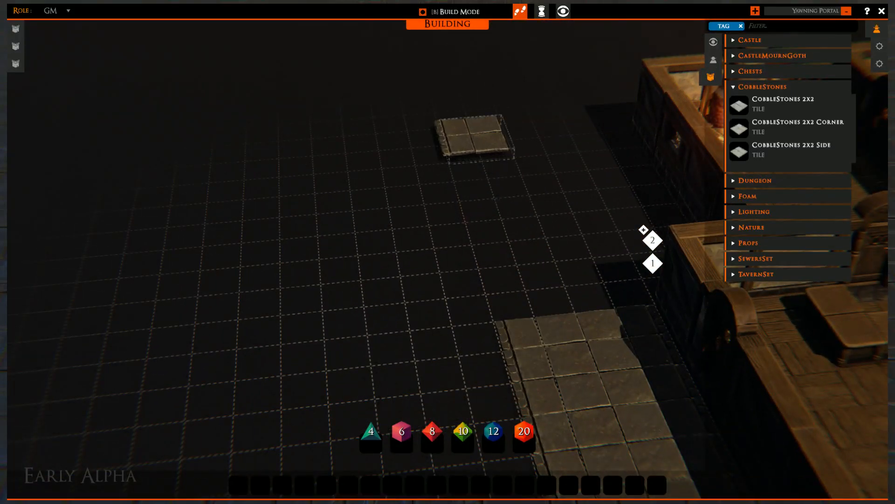
mouse_move(478, 137)
mouse_down()
mouse_move(501, 289)
mouse_move(520, 322)
mouse_move(490, 259)
mouse_move(489, 280)
mouse_move(498, 148)
mouse_move(486, 149)
mouse_up()
key(ctrl+z)
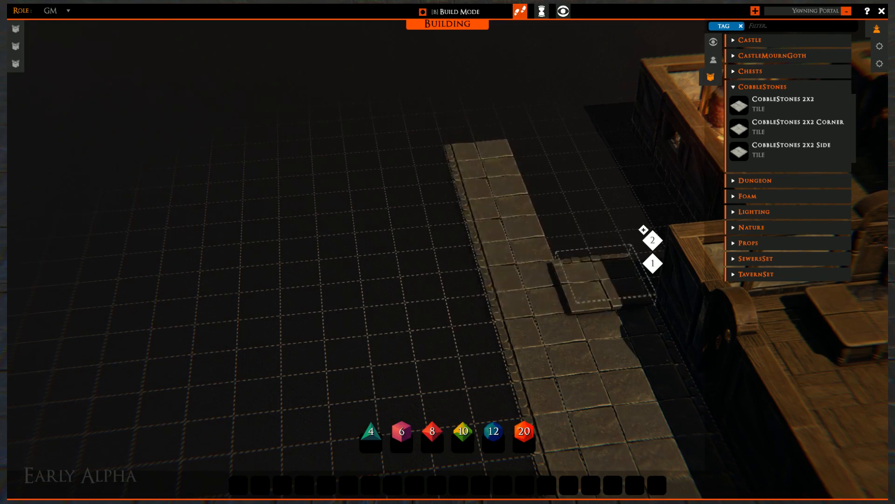
drag(588, 271, 548, 139)
right_drag(593, 289, 524, 236)
- Continue both cobblestone rows in the other direction along the main hall's recessed front wall beside the fenced pit
key(s)
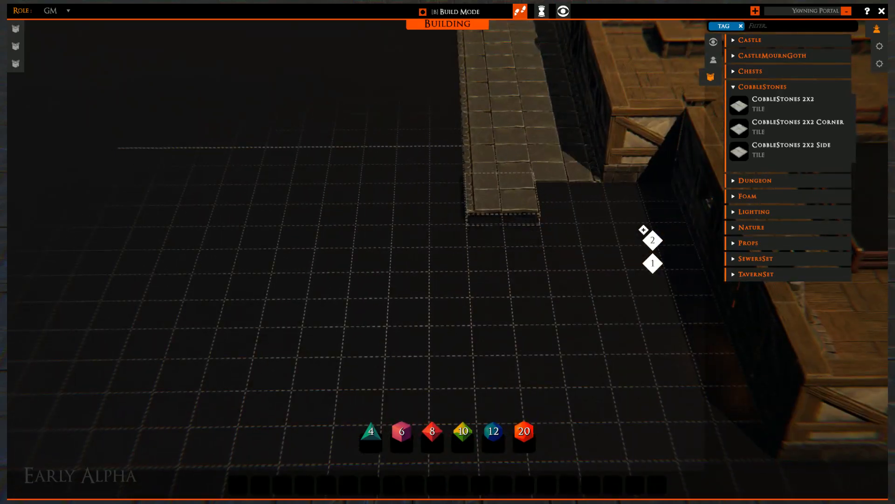
right_drag(470, 226, 524, 234)
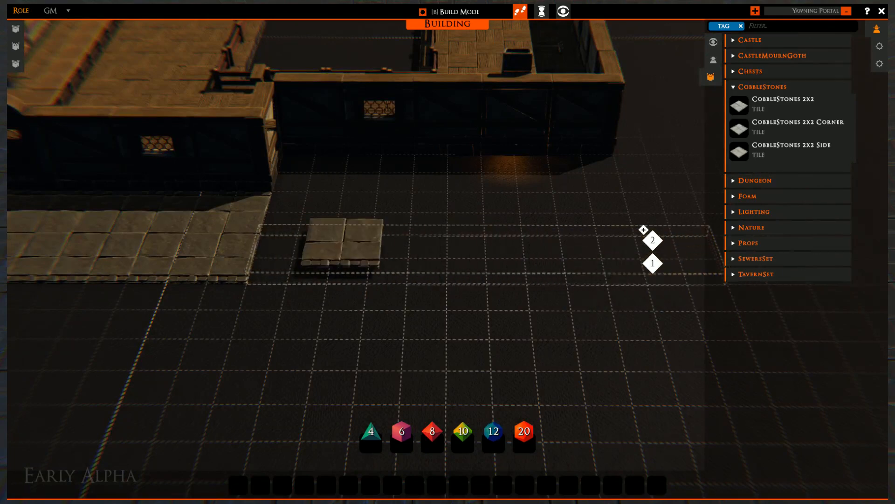
mouse_move(428, 301)
right_down()
mouse_move(434, 304)
mouse_move(411, 298)
right_up()
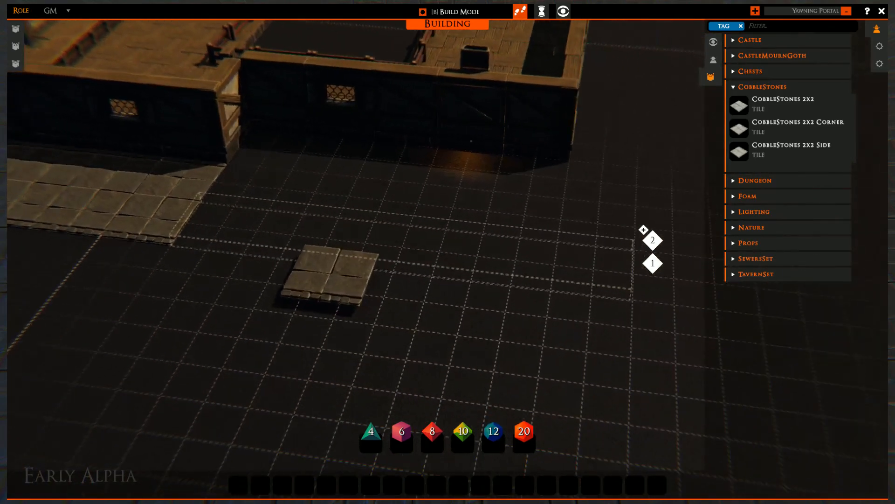
drag(261, 231, 615, 268)
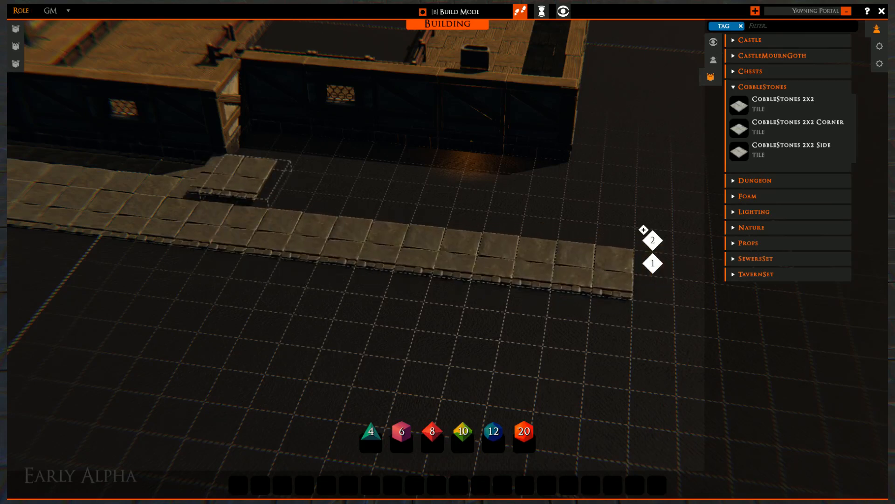
drag(240, 177, 646, 224)
- Put away the cobblestone tile and examine the paved street and the whole tavern from several angles
middle_drag(326, 268, 397, 275)
right_drag(322, 290, 578, 280)
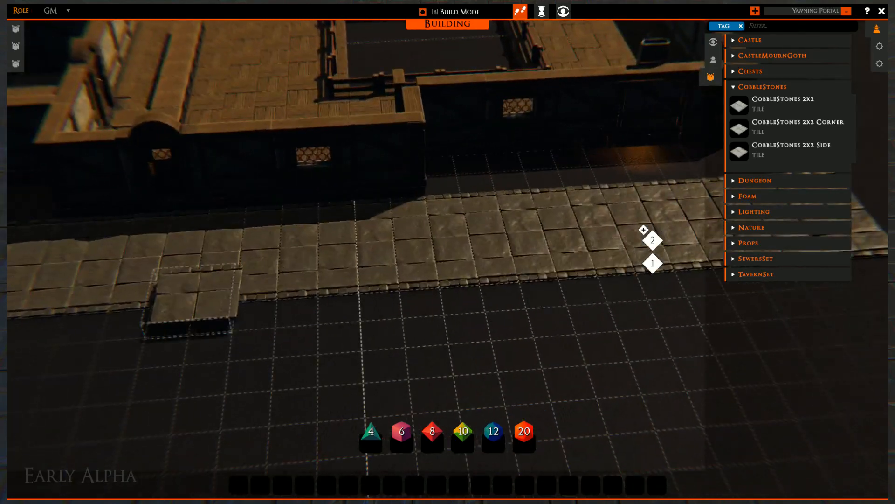
right_drag(192, 311, 326, 289)
scroll(366, 286, down, 3)
middle_drag(387, 285, 415, 289)
middle_drag(445, 322, 318, 251)
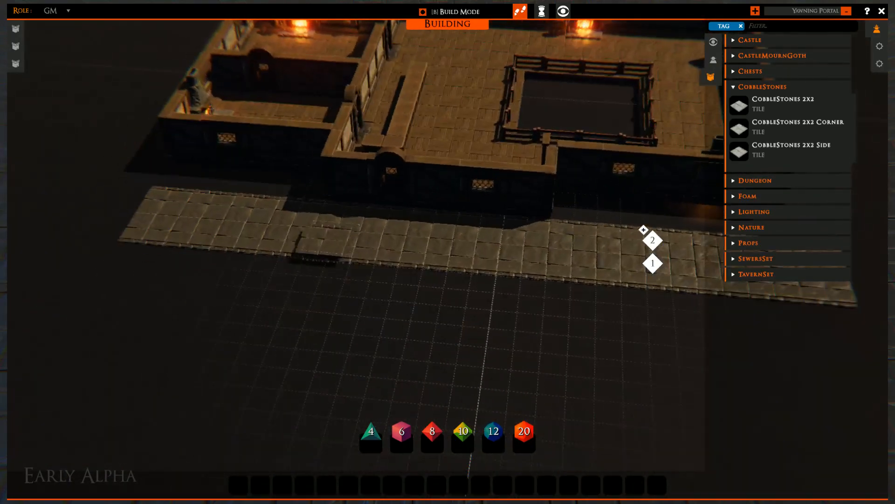
right_drag(318, 252, 500, 360)
right_click(537, 243)
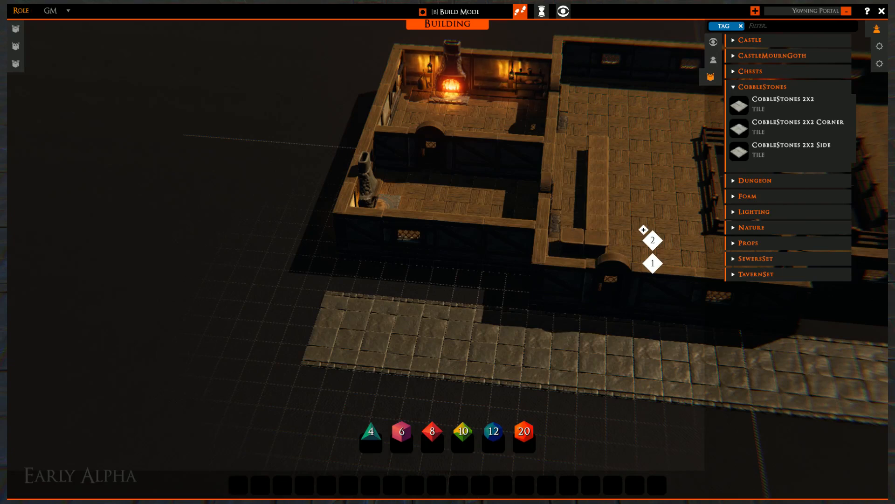
click(739, 151)
right_drag(516, 212, 448, 205)
key(s)
key(d)
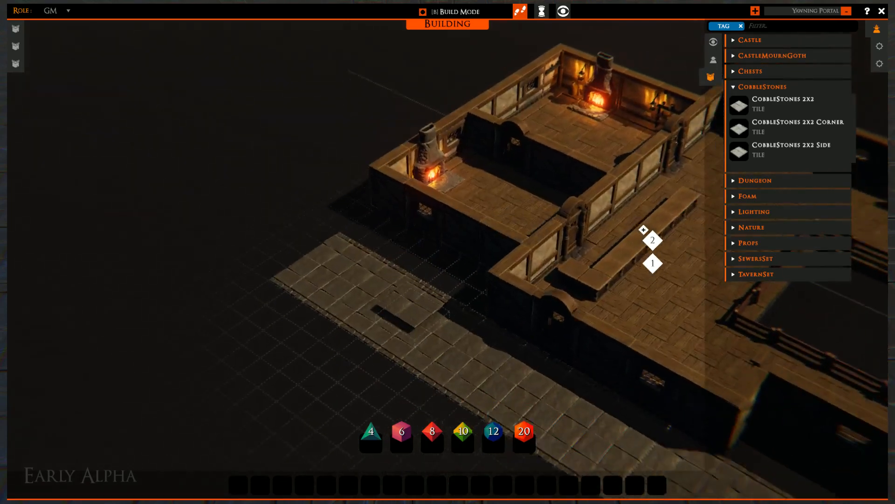
key(d)
key(w)
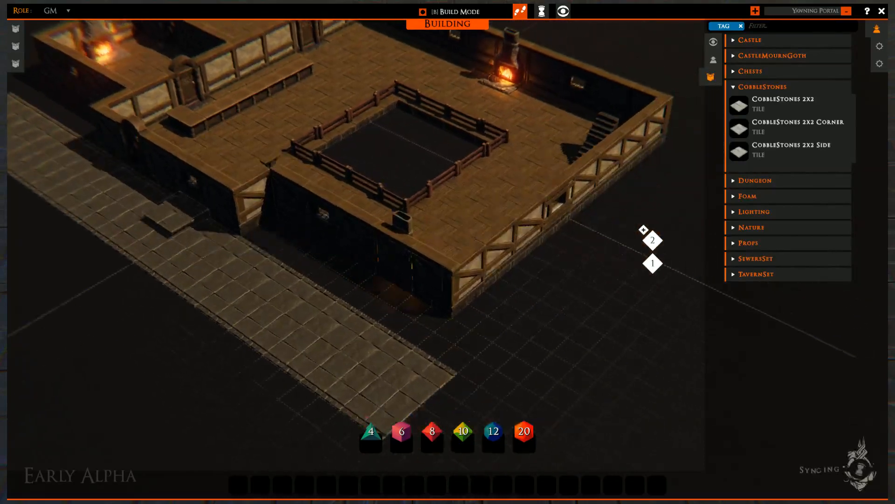
key(a)
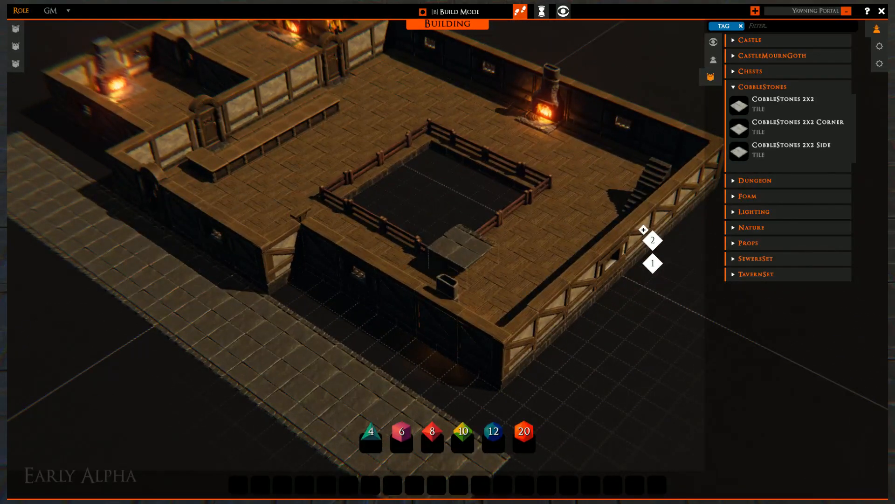
right_drag(452, 269, 502, 272)
key(a)
key(w)
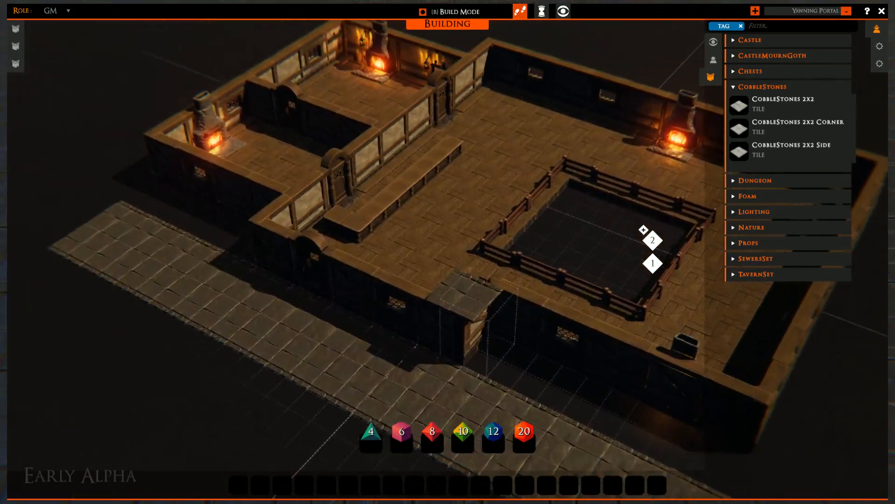
right_click(595, 259)
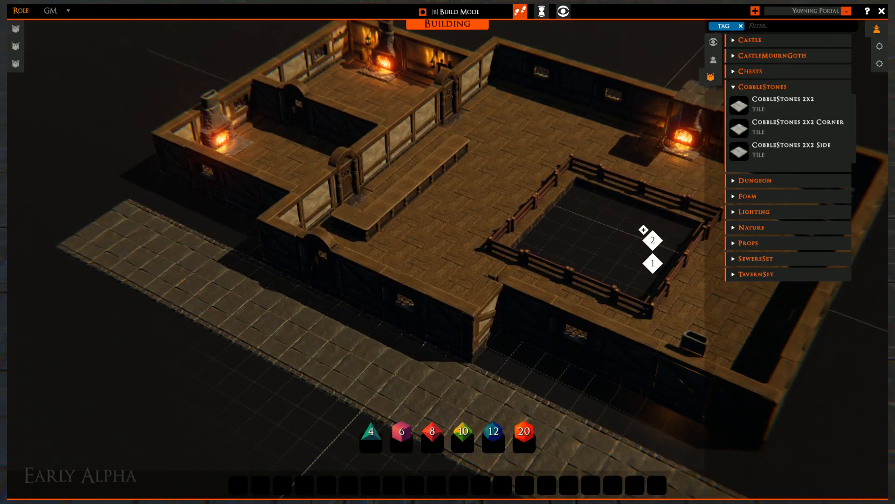
mouse_move(203, 246)
right_down()
mouse_move(261, 247)
mouse_move(204, 247)
right_up()
middle_drag(204, 246, 369, 279)
click(735, 87)
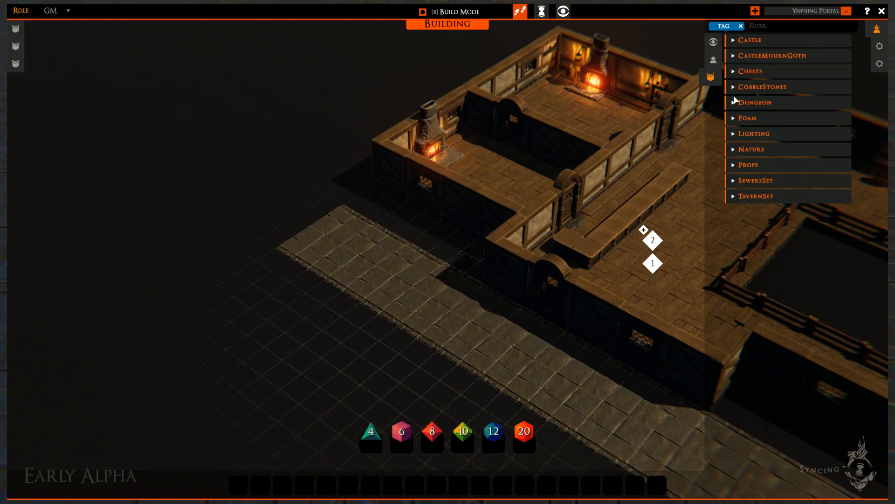
click(735, 91)
click(735, 92)
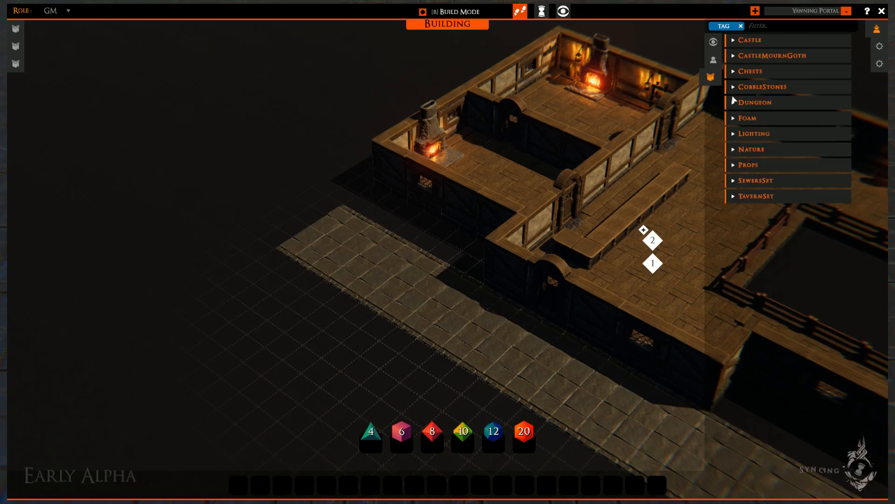
click(735, 88)
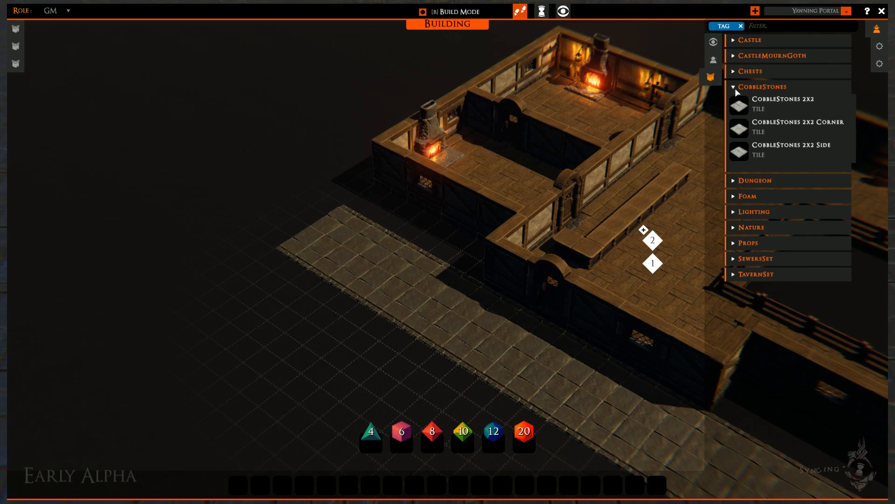
click(735, 88)
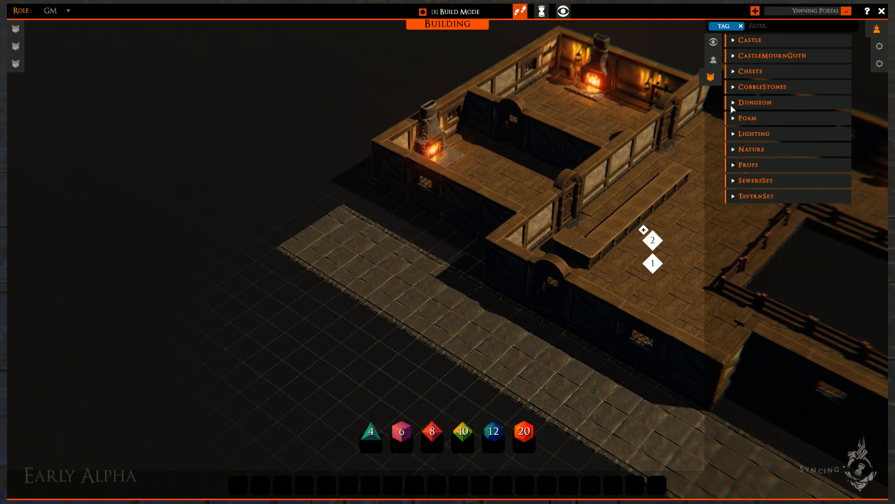
click(735, 88)
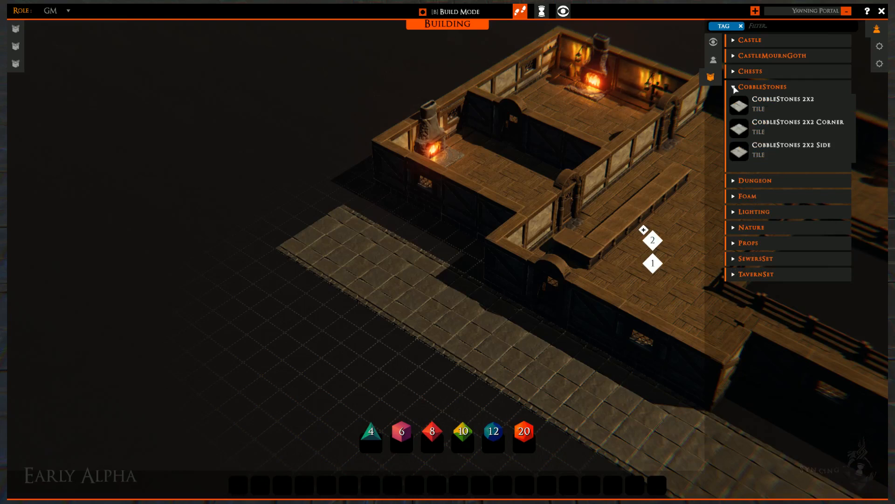
- Try a CobbleStones 2x2 Corner tile at the street's end near the smaller fireplace rooms
click(738, 133)
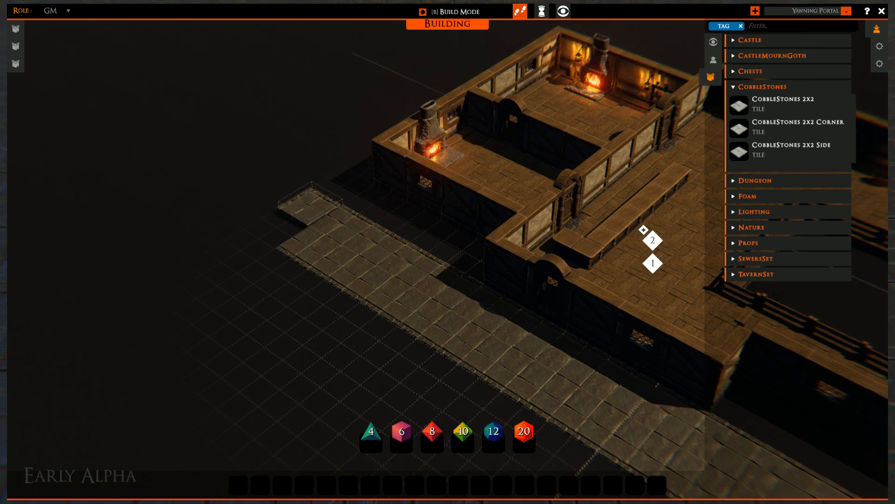
click(311, 204)
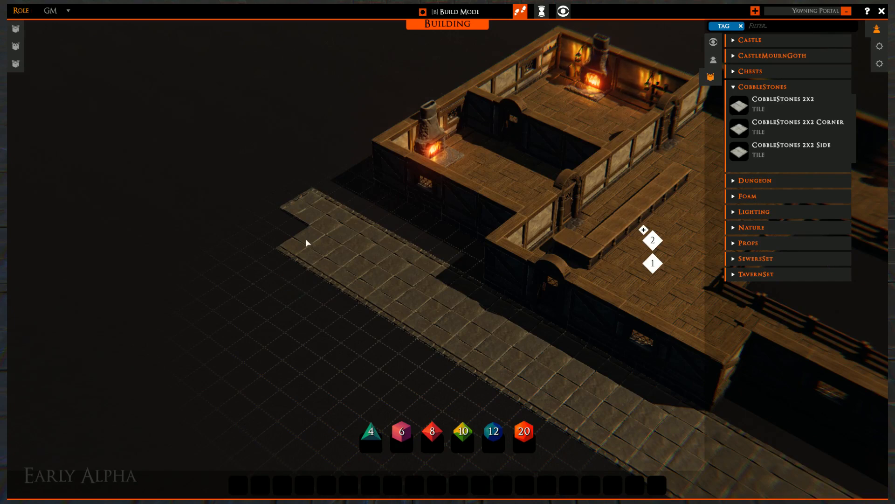
right_click(313, 207)
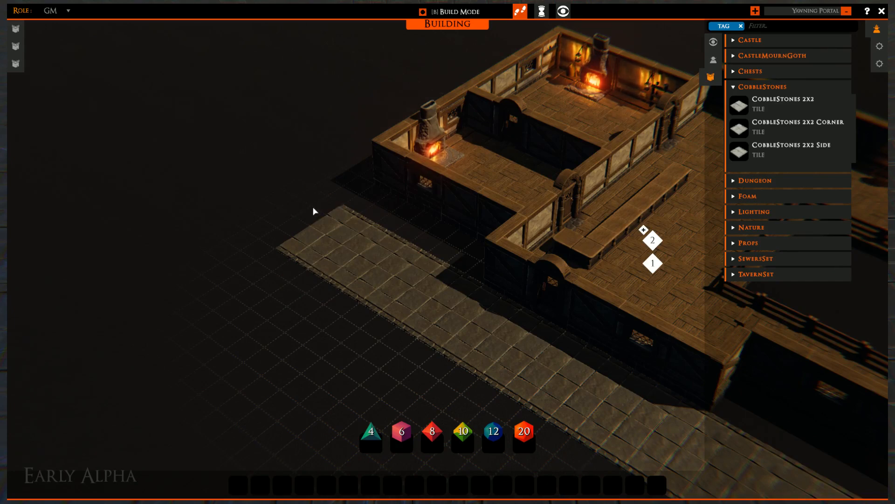
- Extend both rows of the cobblestone street well beyond the smaller fireplace rooms, rotating the outer row's edging away from the tavern
right_drag(355, 242, 709, 199)
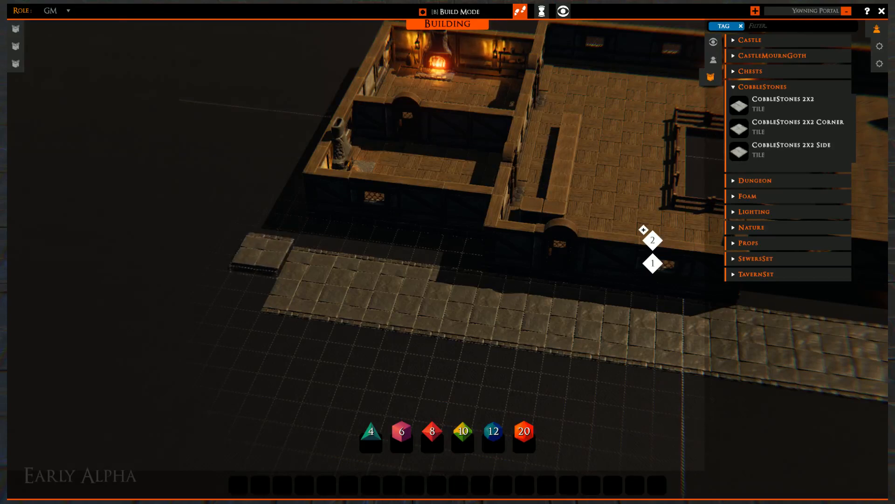
drag(259, 256, 78, 232)
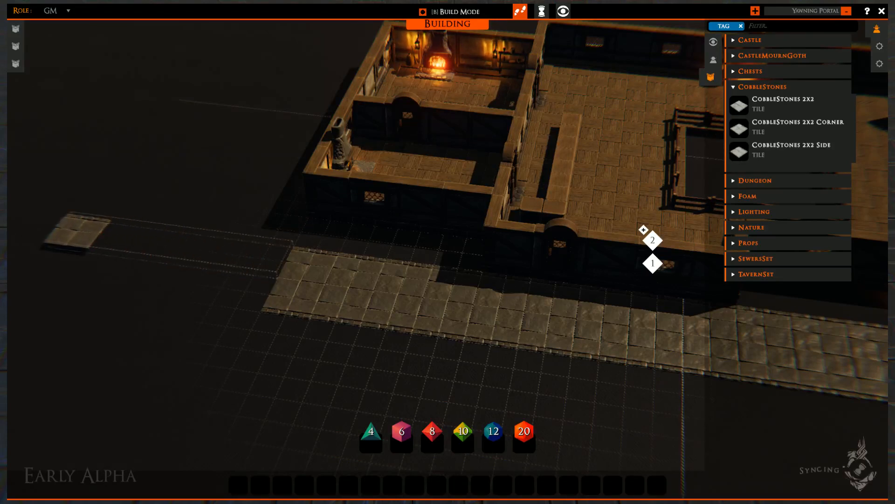
key(r)
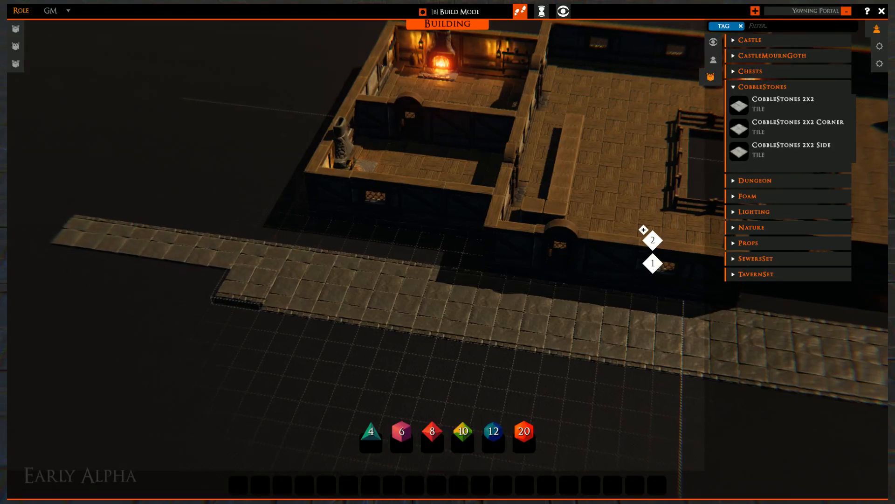
drag(42, 253, 43, 253)
- Extend both rows of the cobblestone street beyond the fenced pit's end of the main hall, rotating the outer row's edging away from the tavern
middle_drag(324, 320, 390, 322)
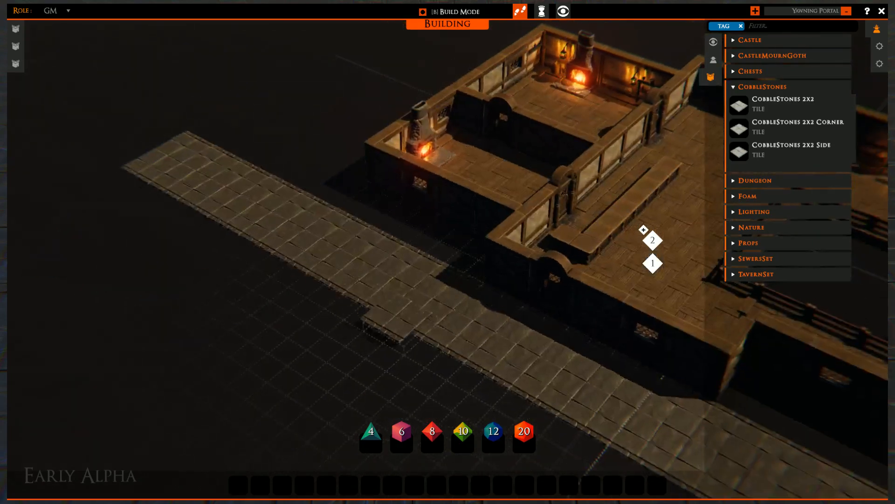
right_drag(485, 401, 223, 282)
right_drag(397, 309, 254, 247)
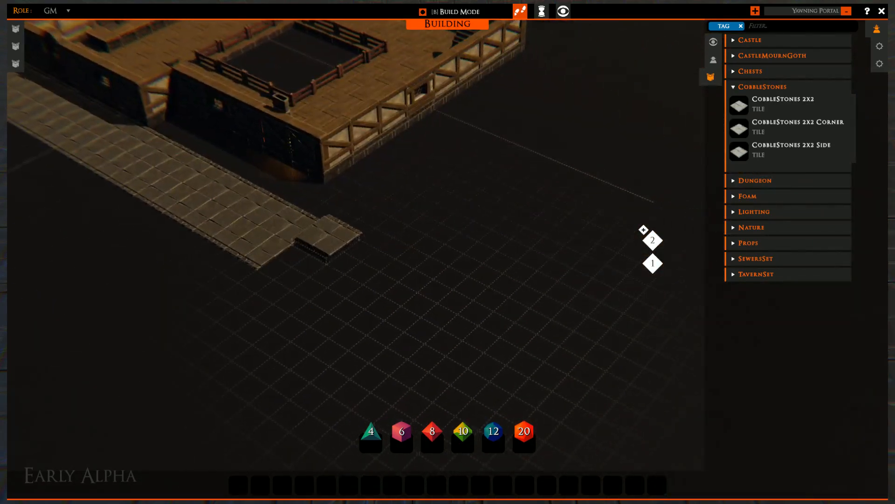
drag(544, 328, 526, 340)
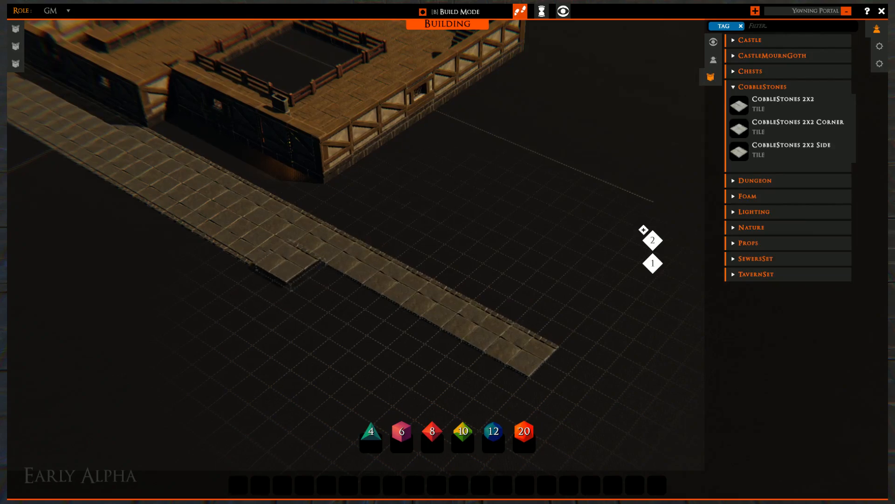
key(r)
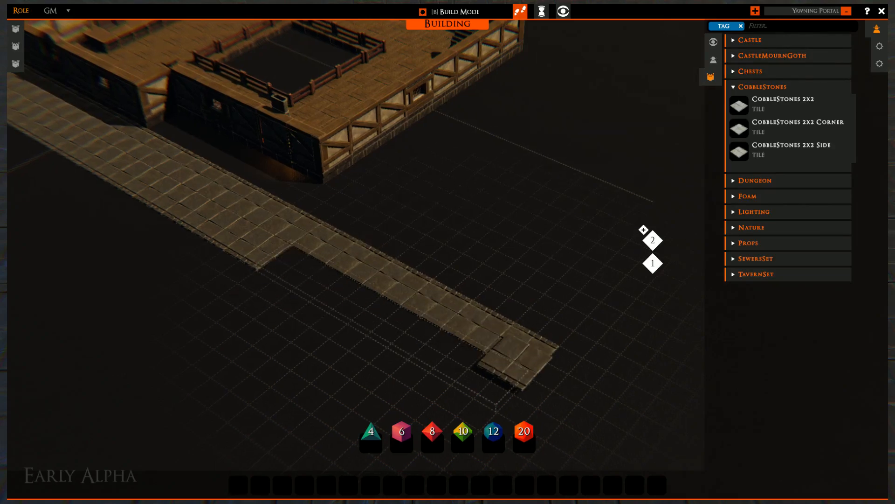
drag(517, 368, 291, 264)
- Examine the finished street along the tavern's front and put away the cobblestone tile
right_drag(206, 275, 252, 342)
middle_drag(252, 343, 525, 249)
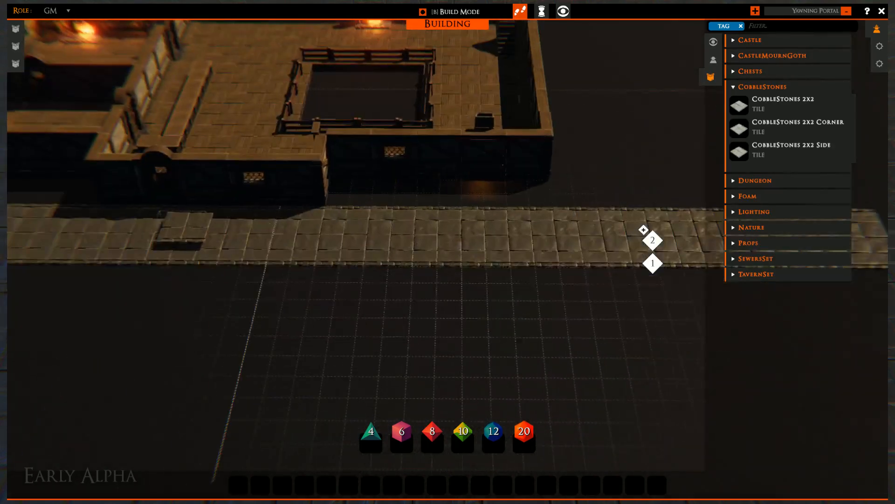
middle_drag(182, 232, 486, 276)
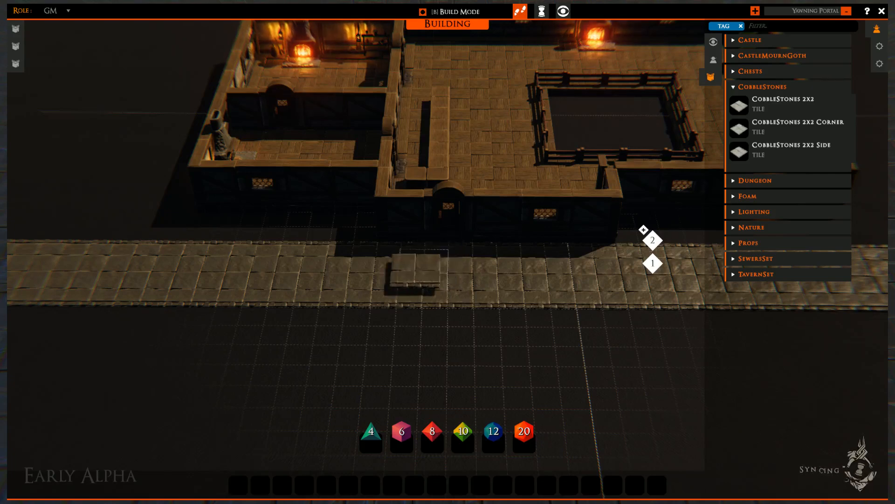
right_drag(415, 271, 460, 262)
key(w)
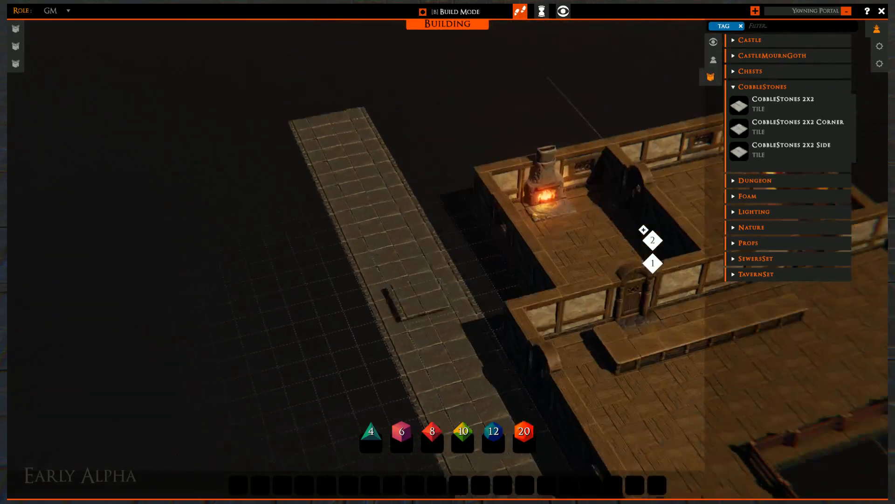
right_drag(415, 303, 398, 300)
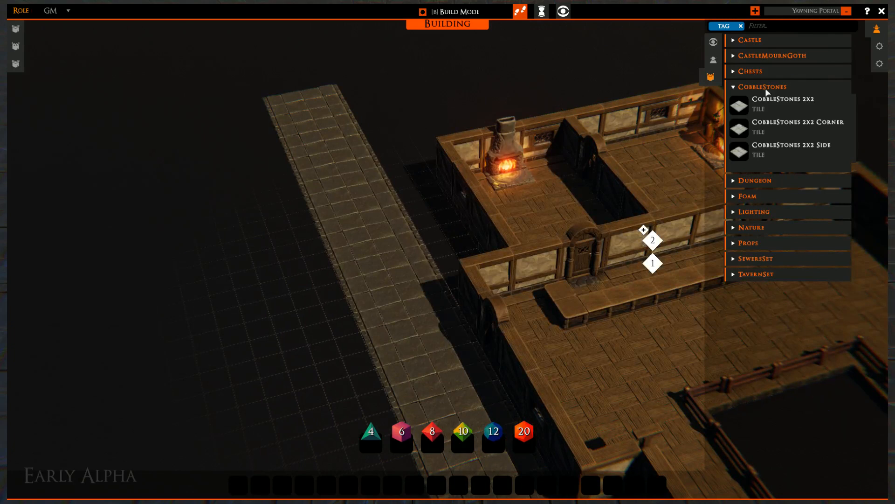
- Lay a single row of Grass (Lush) tiles from the Nature set along the outer edge of the cobblestone street
click(737, 88)
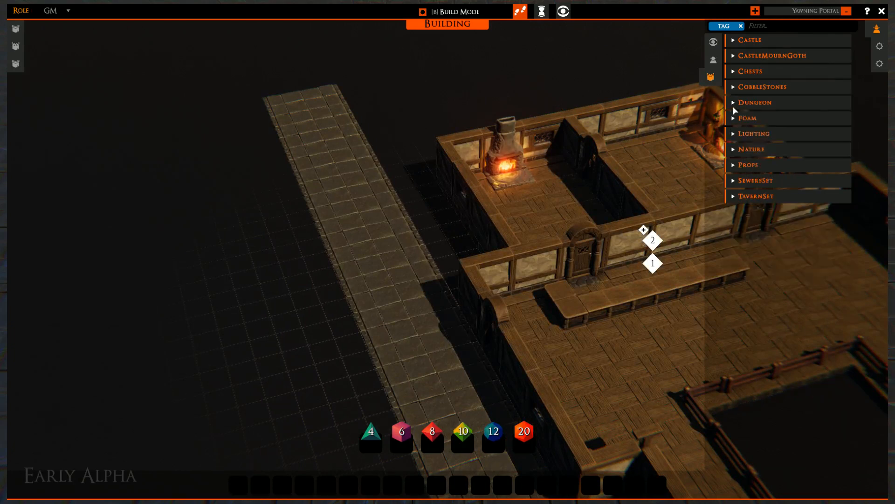
click(736, 150)
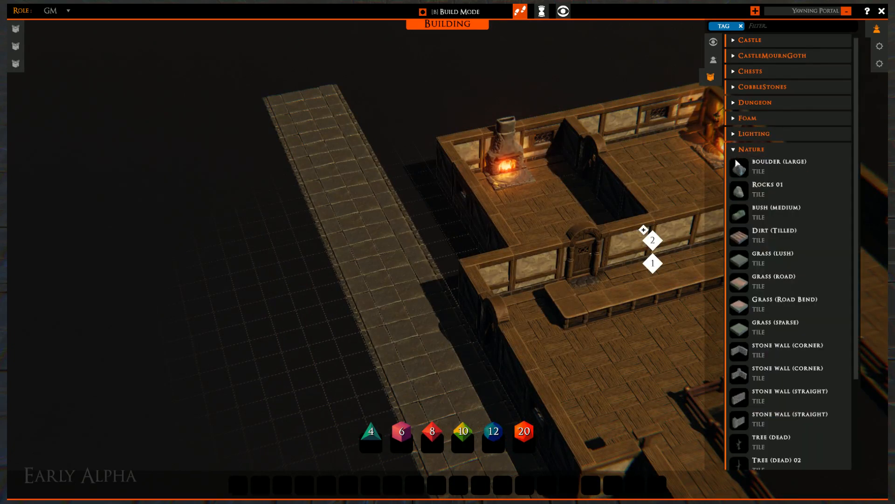
click(743, 260)
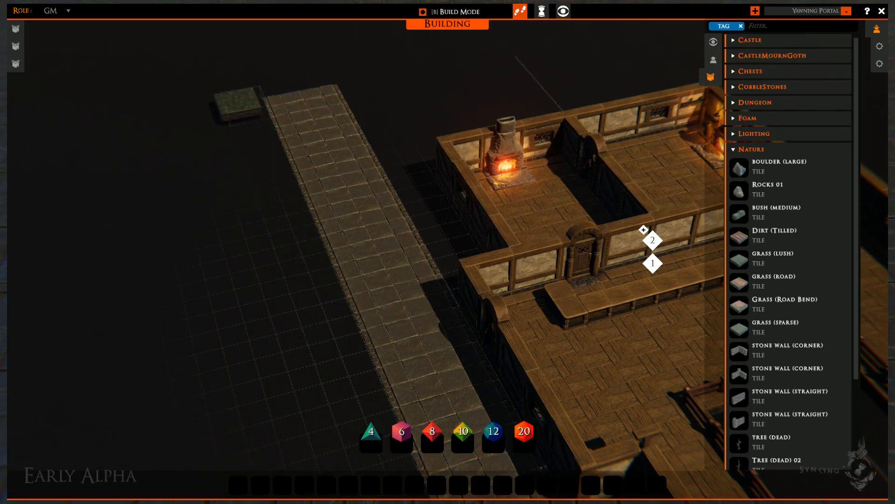
drag(350, 388, 357, 400)
right_drag(310, 322, 27, 217)
right_drag(210, 275, 337, 143)
scroll(304, 173, up, 3)
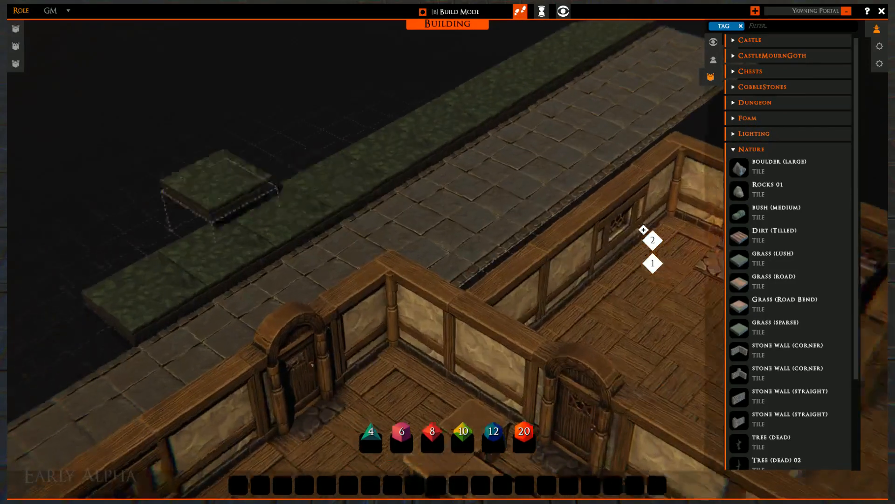
right_drag(205, 194, 280, 176)
right_drag(364, 180, 313, 238)
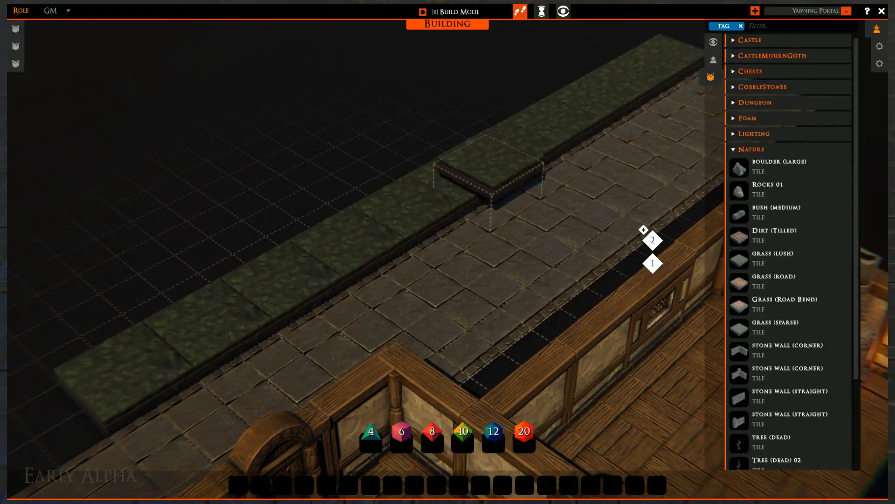
click(466, 195)
scroll(420, 219, down, 5)
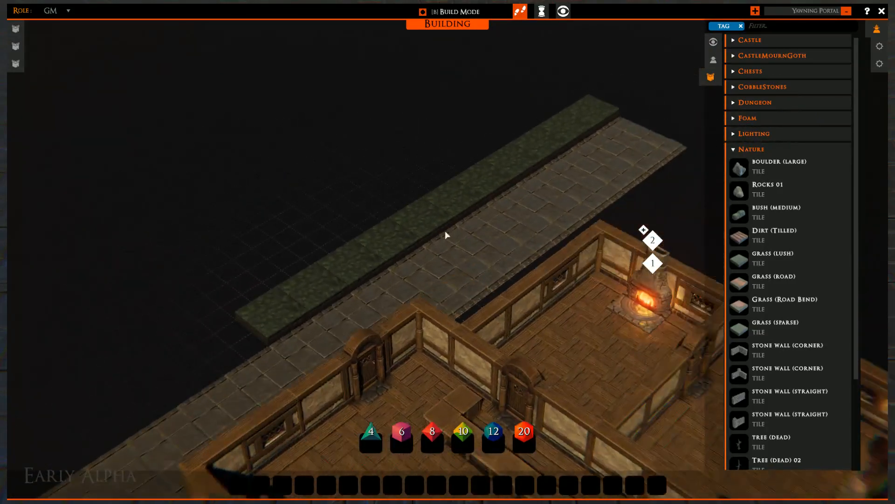
- Delete the cobblestone street section in front of and beyond the smaller fireplace rooms
right_drag(531, 110, 482, 111)
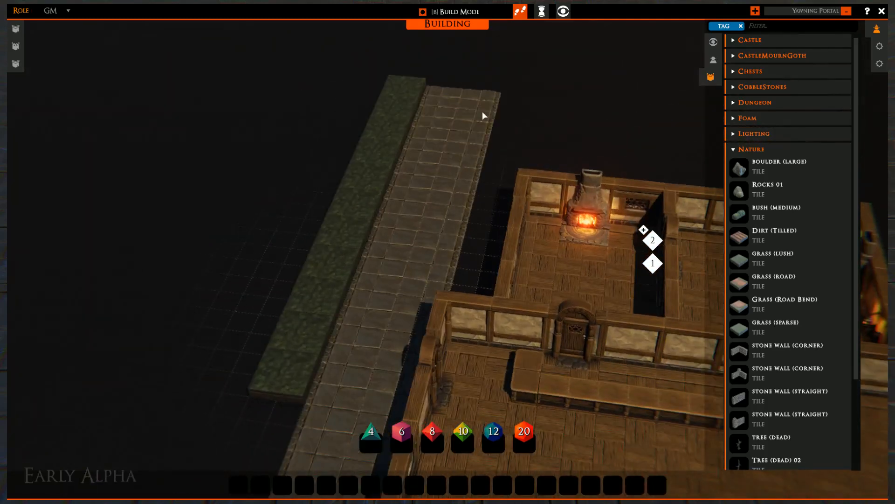
click(483, 97)
key(Delete)
click(459, 91)
middle_drag(451, 85, 434, 133)
drag(438, 124, 389, 383)
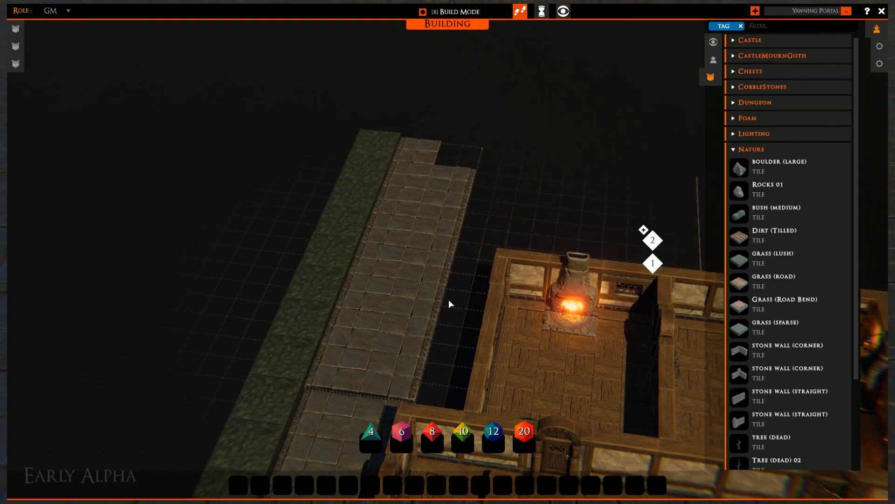
key(Delete)
right_drag(438, 293, 421, 281)
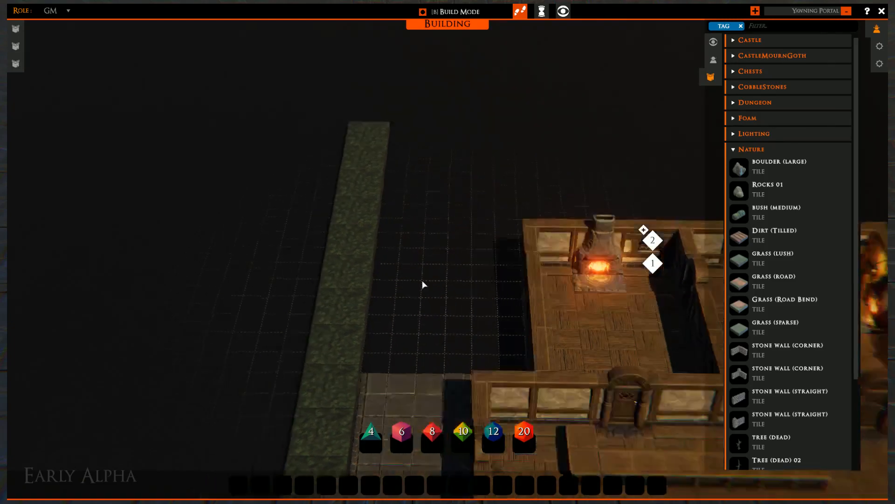
- Delete the remaining cobblestones along the main hall and the stretch beyond the fenced pit's end
middle_drag(422, 280, 435, 57)
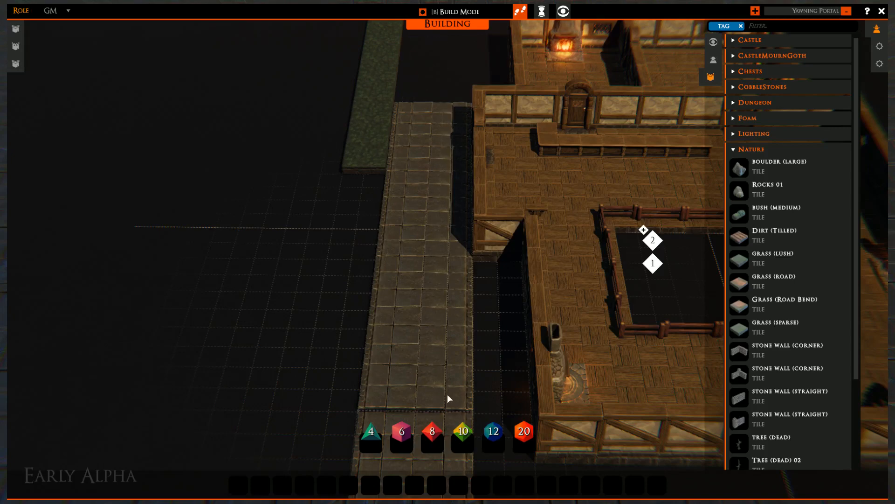
key(Delete)
right_drag(420, 300, 397, 307)
middle_drag(396, 306, 332, 112)
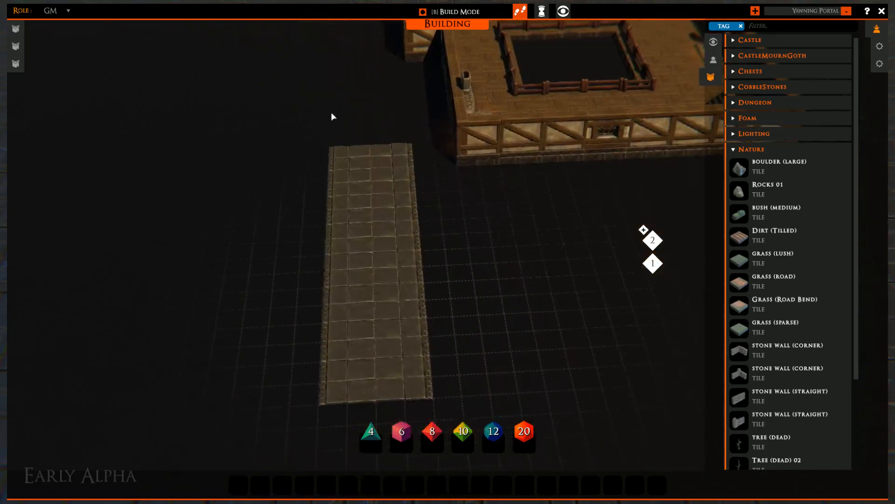
drag(330, 114, 464, 395)
key(Delete)
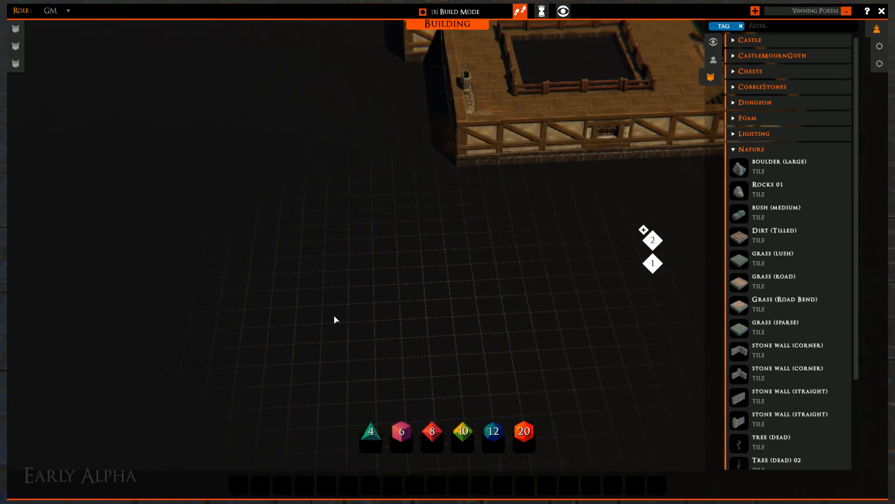
- Delete the row of grass tiles left standing in front of the tavern
middle_drag(333, 229, 376, 359)
middle_drag(344, 169, 417, 352)
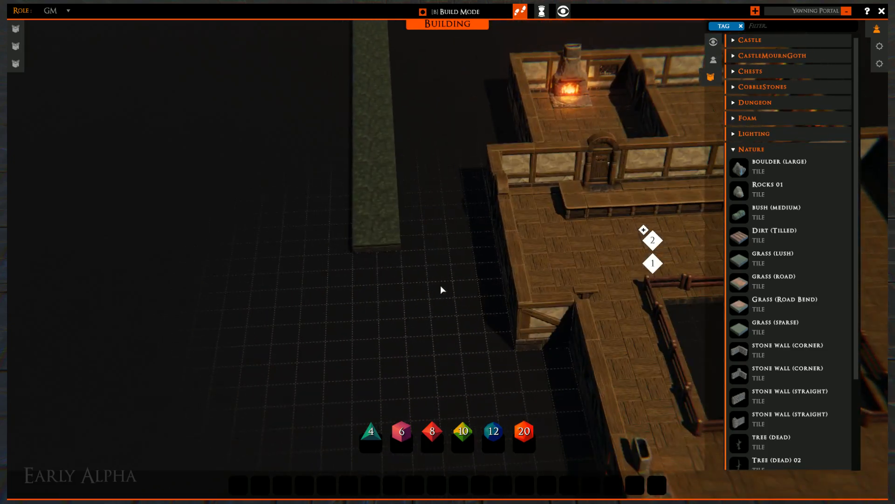
middle_drag(359, 306, 524, 407)
right_drag(524, 408, 653, 397)
drag(336, 257, 7, 245)
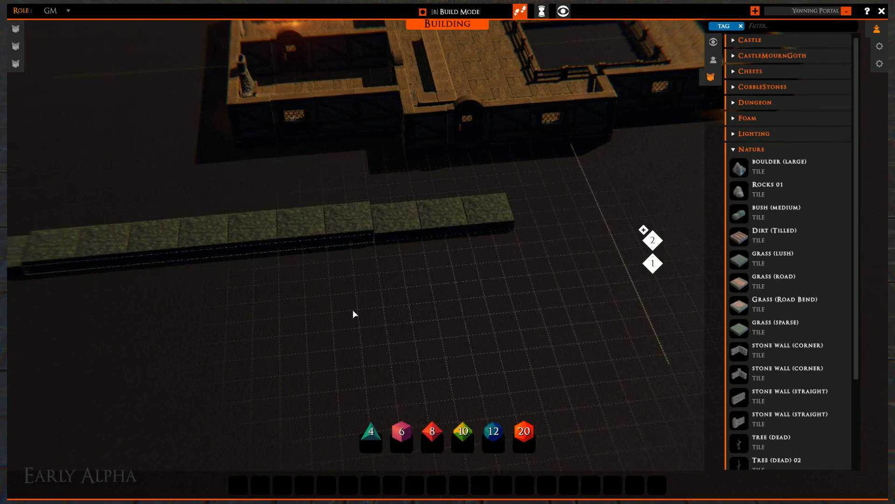
click(448, 293)
right_drag(449, 292, 452, 321)
middle_drag(452, 321, 293, 328)
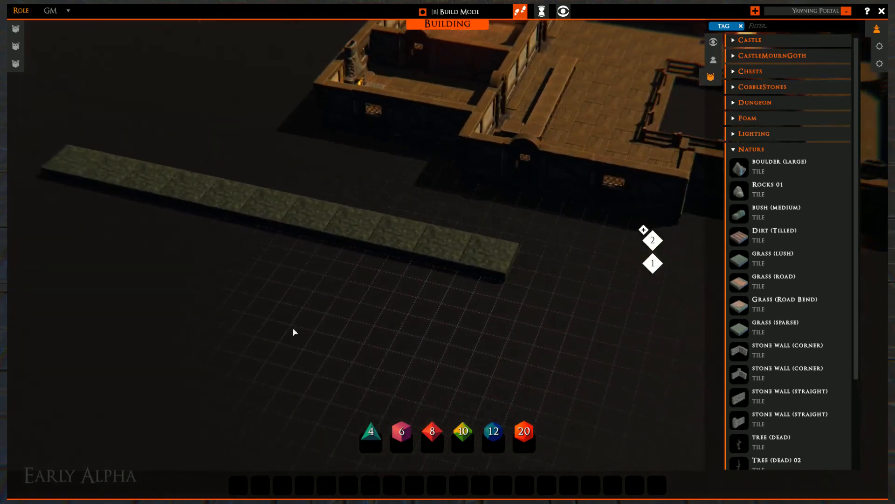
drag(499, 256, 68, 143)
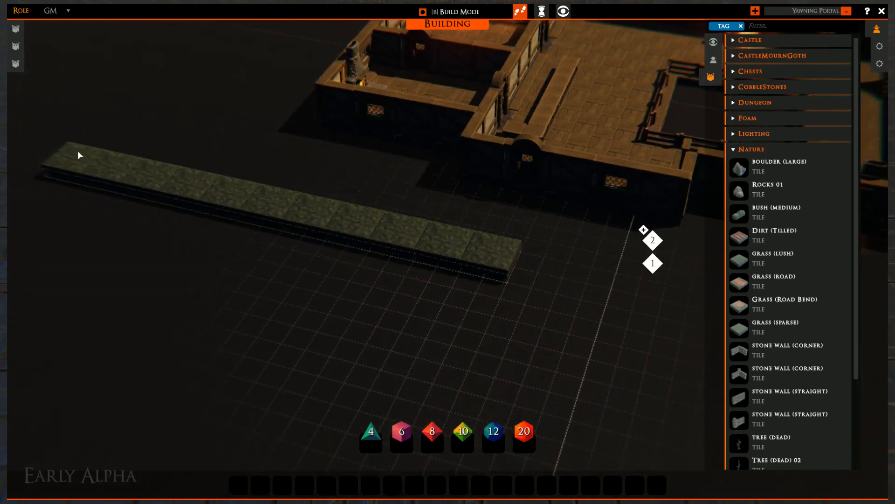
key(Delete)
middle_drag(502, 263, 508, 283)
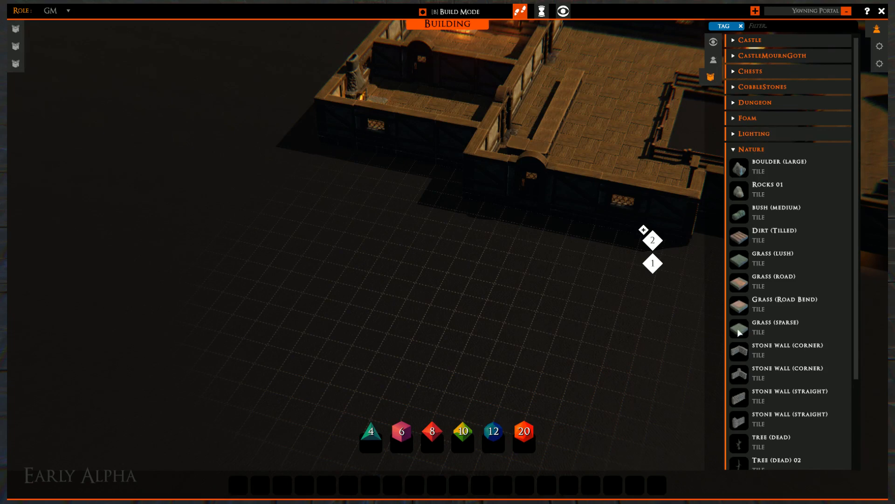
- Lay a row of Grass (Sparse) tiles against the main hall's front wall from the entrance door to the corner
drag(740, 333, 569, 280)
right_drag(552, 290, 630, 315)
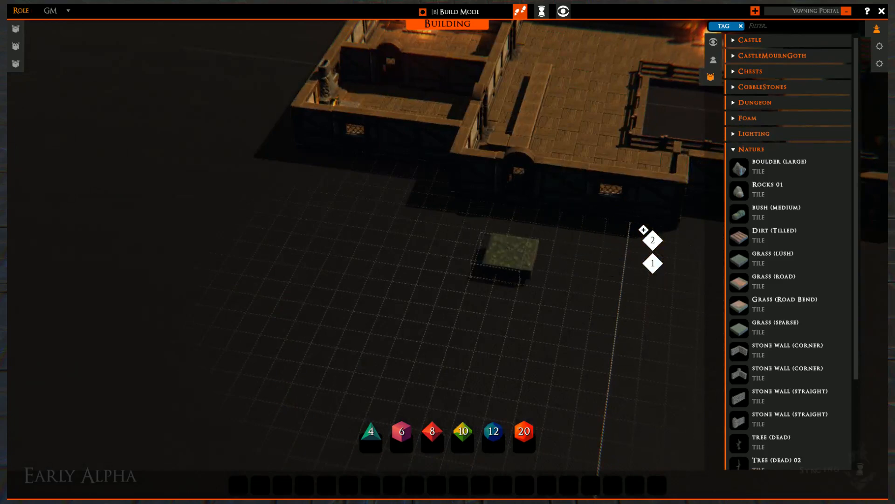
scroll(528, 275, up, 3)
scroll(548, 261, up, 2)
middle_drag(539, 252, 210, 261)
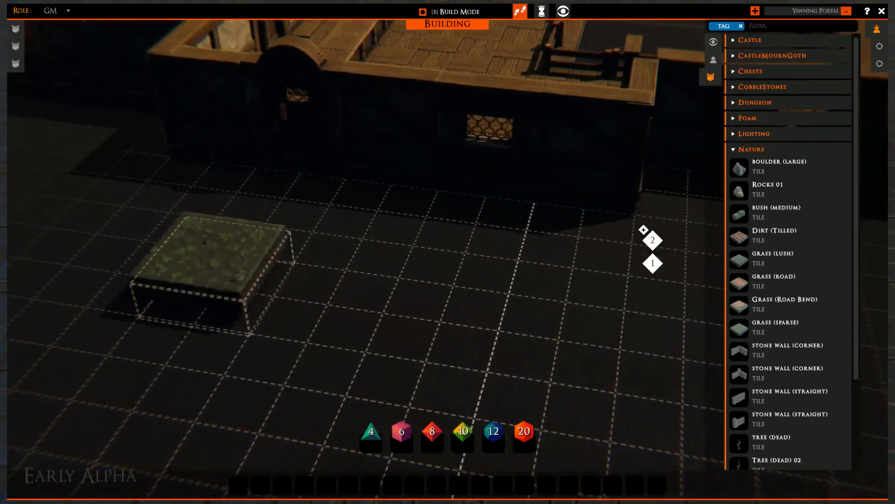
drag(180, 169, 599, 218)
right_click(321, 261)
scroll(490, 290, down, 3)
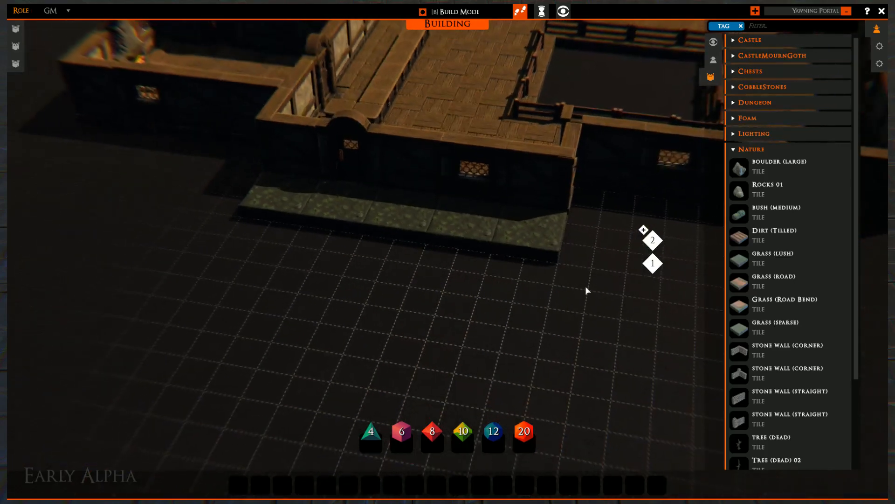
- Fill a rectangular area in front of the entrance wall's grass row with Grass (Lush) tiles
click(745, 263)
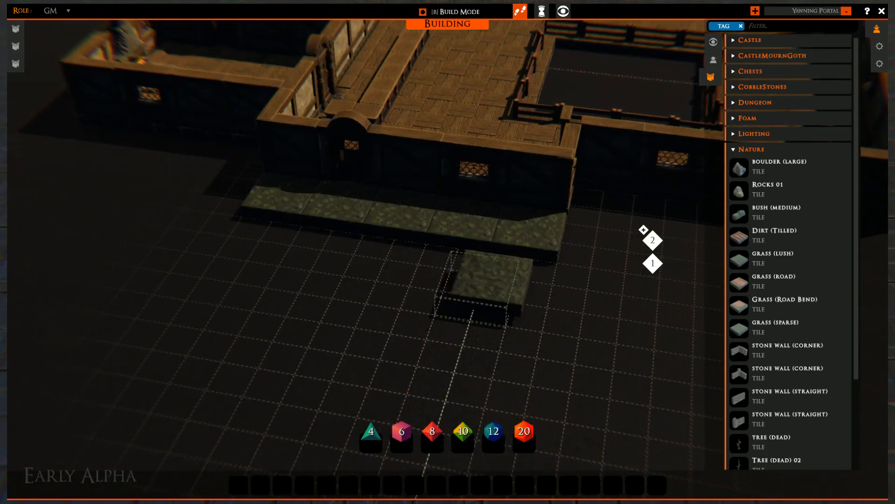
right_click(484, 284)
scroll(495, 282, down, 3)
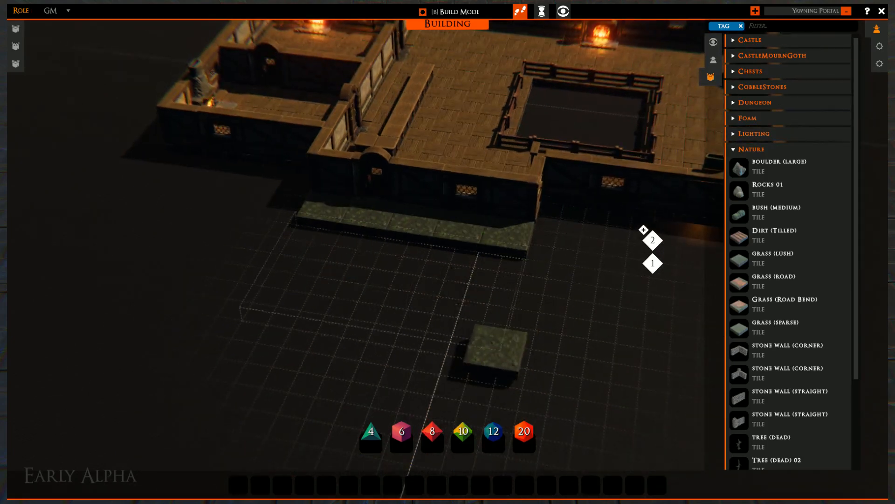
drag(476, 392, 481, 378)
- Extend the Grass (Lush) lawn along the main hall's recessed front wall beside the fenced pit, up to the tavern's corner
key(q)
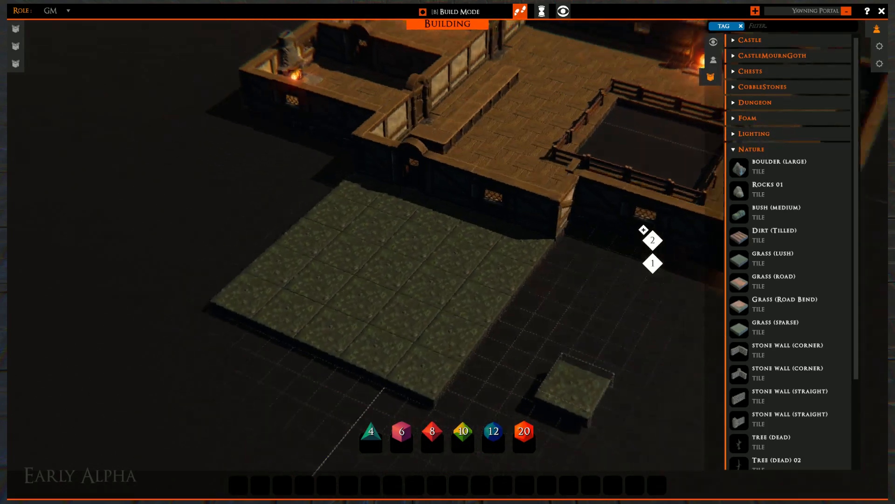
key(d)
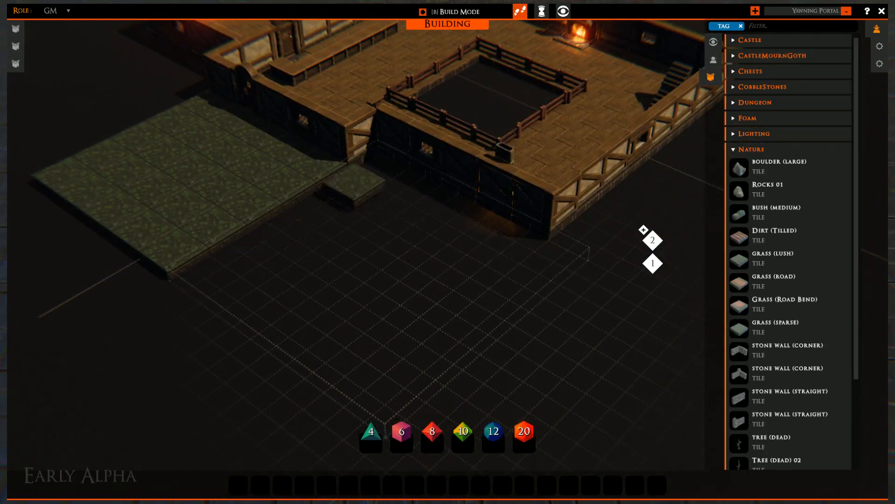
drag(392, 324, 376, 397)
- Lay a row of Grass (Lush) tiles along the main hall's half-timbered end wall, continuing from the front lawn
right_drag(481, 371, 432, 387)
middle_drag(430, 387, 257, 210)
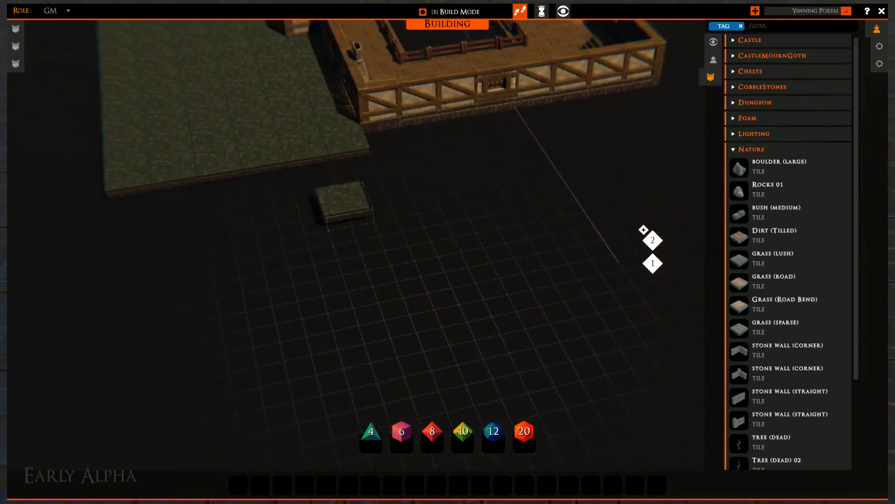
mouse_move(428, 208)
right_down()
mouse_move(476, 207)
mouse_move(425, 208)
right_up()
middle_drag(422, 205, 245, 233)
right_drag(259, 223, 224, 208)
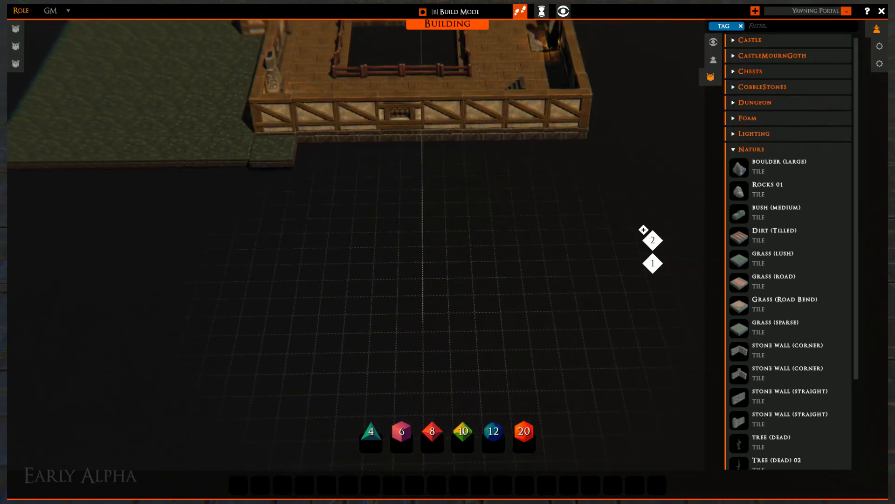
drag(272, 150, 566, 166)
middle_drag(294, 229, 443, 230)
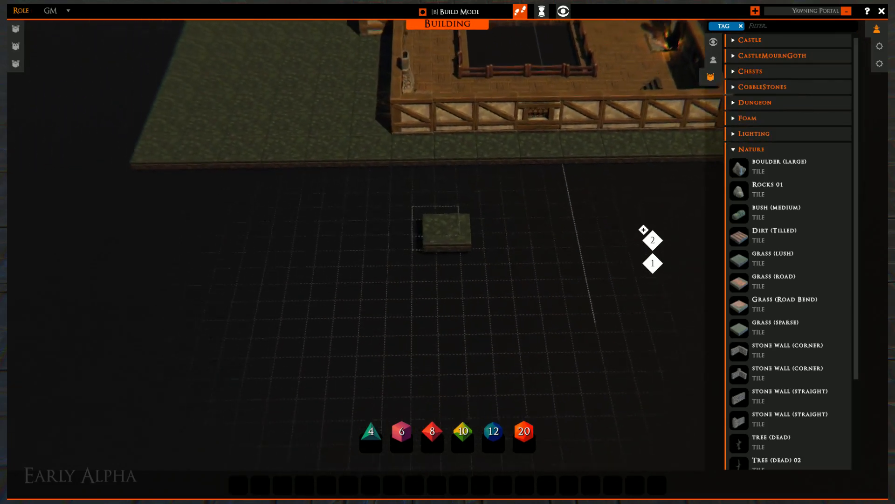
- Fill the area in front of the main hall's half-timbered end wall with Grass (Lush) tiles, out past the tavern's rear corner
drag(146, 176, 581, 320)
middle_drag(582, 320, 569, 396)
key(d)
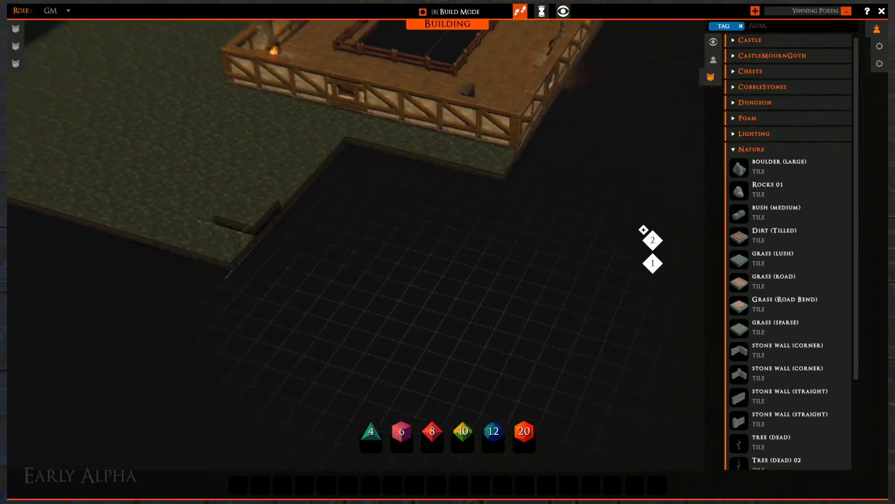
drag(358, 153, 545, 345)
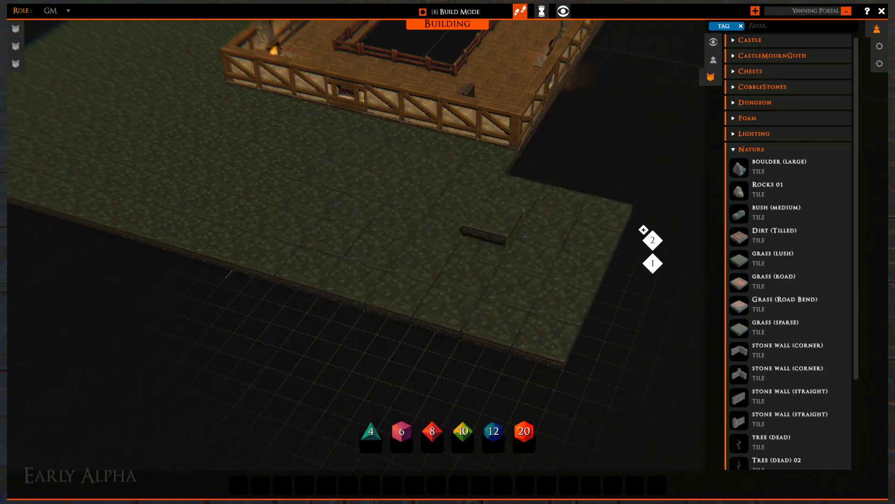
- Extend the Grass (Lush) lawn by a few more rows beyond the tavern's rear corner
middle_drag(486, 233, 364, 264)
key(d)
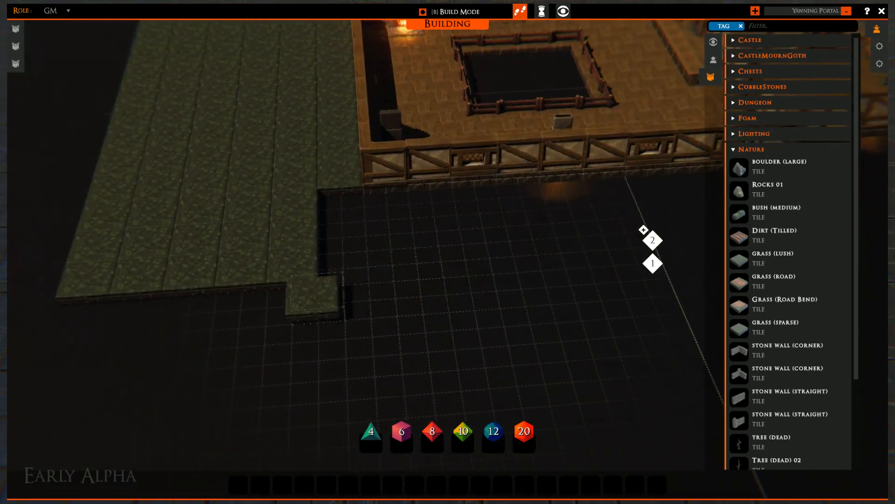
middle_drag(312, 295, 348, 291)
key(a)
key(s)
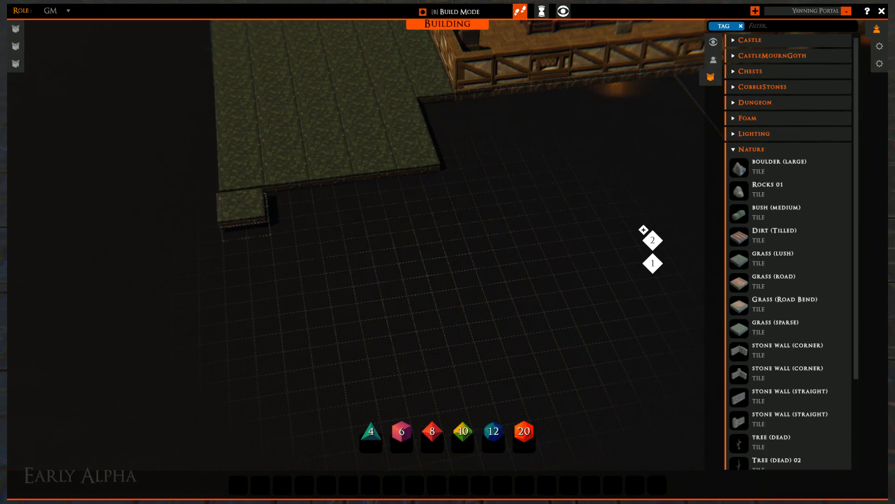
drag(245, 214, 349, 323)
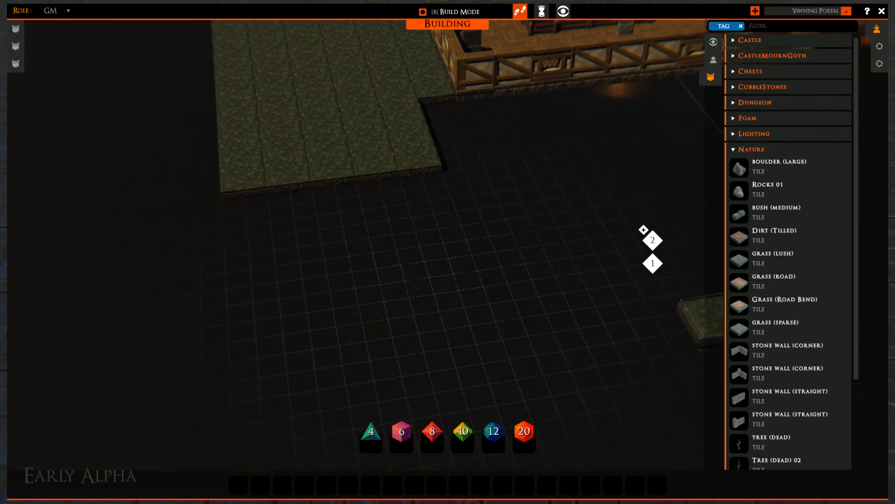
drag(244, 204, 461, 259)
- Fill the ground along the hall's windowed rear wall with Grass (Lush), continuing past the two-room wing
right_drag(535, 229, 583, 231)
key(d)
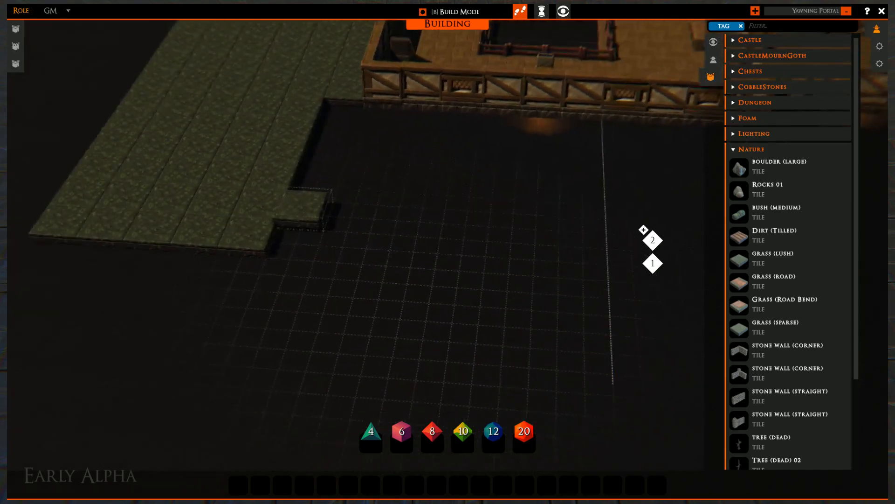
drag(229, 123, 560, 311)
right_drag(548, 313, 500, 340)
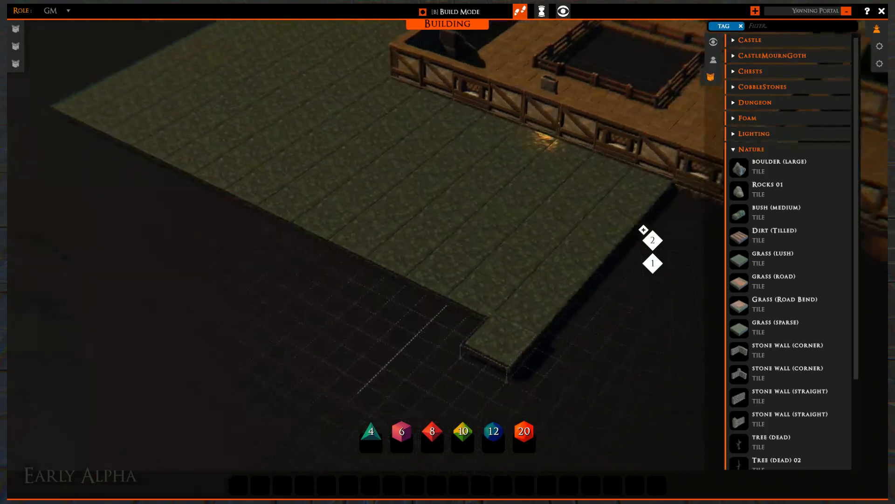
key(d)
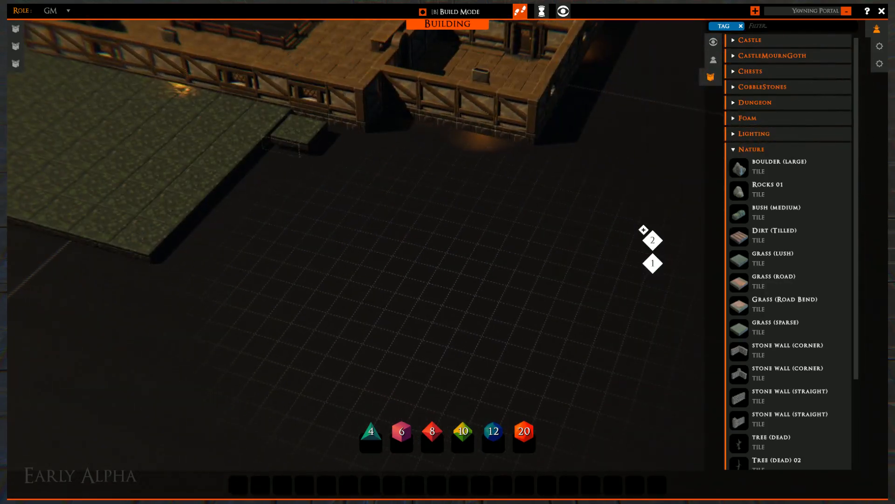
drag(301, 123, 641, 374)
- Fill the gap beside the wing's rear side with Grass (Lush) and cover the ground along the wing's end wall
right_drag(448, 303, 162, 283)
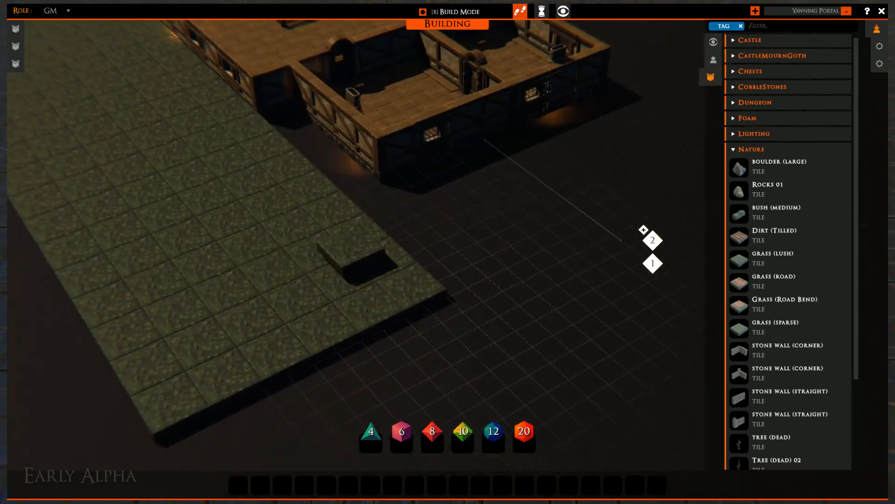
right_drag(360, 261, 238, 259)
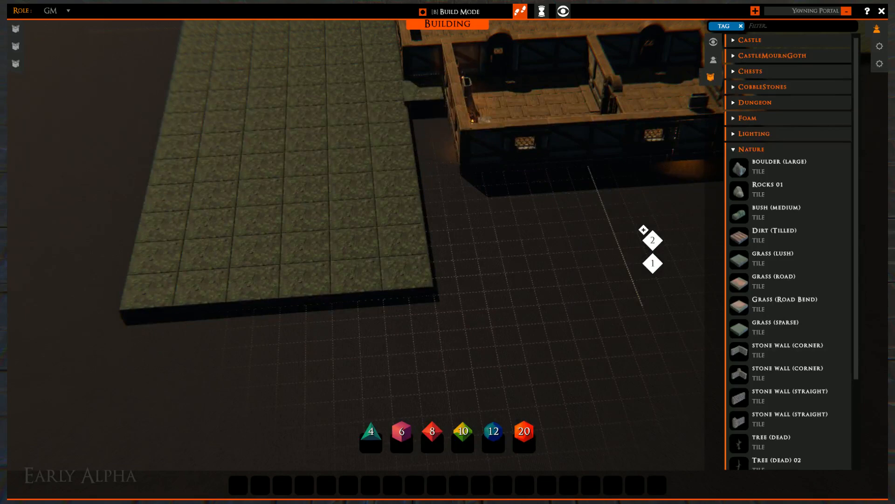
drag(424, 92, 466, 271)
right_drag(553, 271, 380, 229)
key(d)
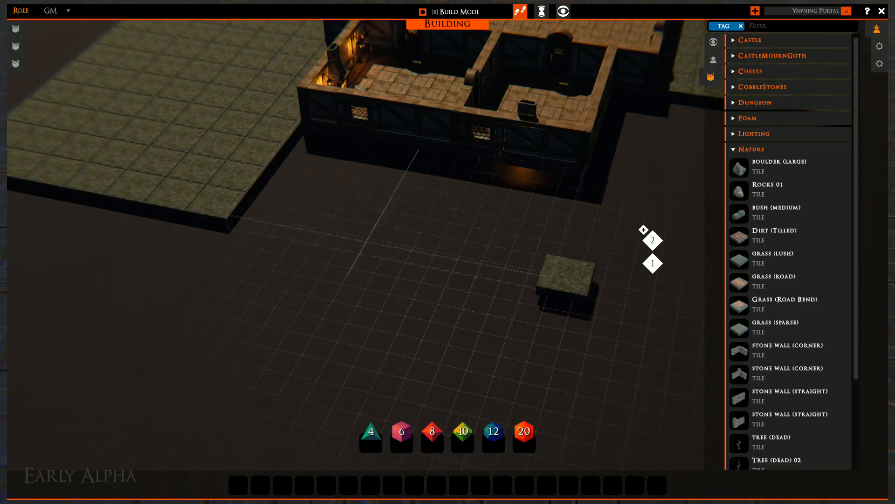
drag(566, 276, 567, 278)
- Fill the bare notch between the wing and the entrance-side lawn with Grass (Lush) tiles
right_drag(567, 278, 210, 238)
key(d)
middle_drag(454, 232, 469, 360)
right_drag(261, 343, 415, 359)
scroll(543, 299, up, 5)
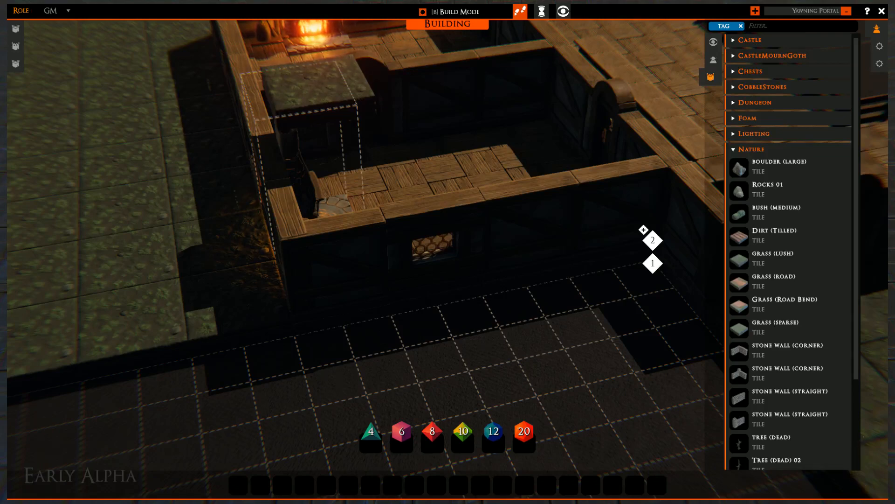
scroll(209, 364, down, 5)
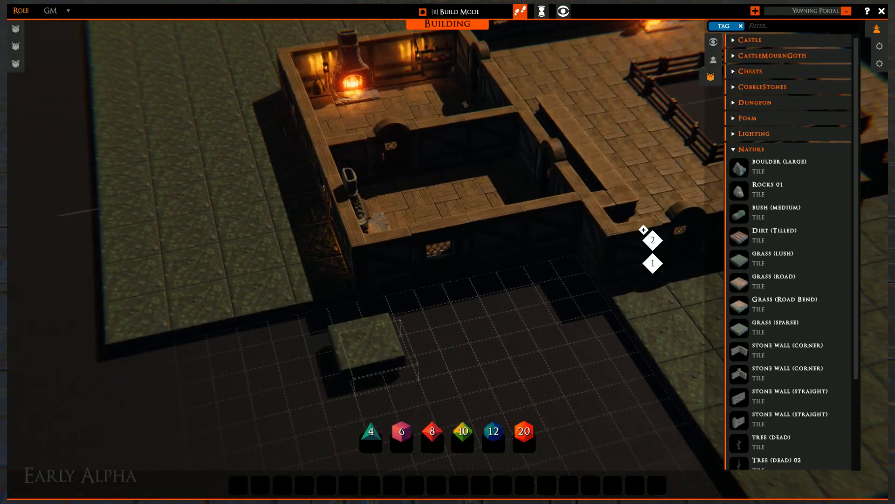
right_drag(369, 345, 463, 355)
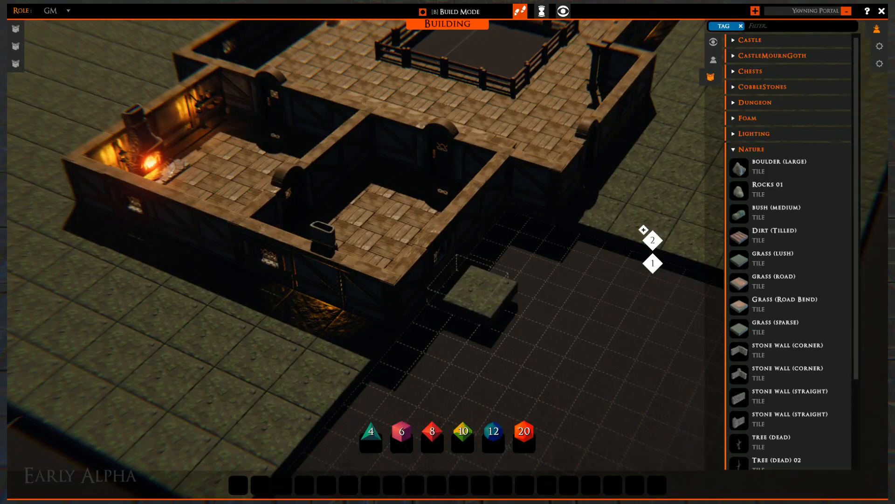
middle_drag(472, 301, 385, 175)
middle_drag(440, 230, 377, 194)
click(369, 129)
drag(369, 127, 482, 347)
- Square off the lawn's outer corner beyond the wing with a block of Grass (Lush) tiles
right_drag(426, 291, 442, 287)
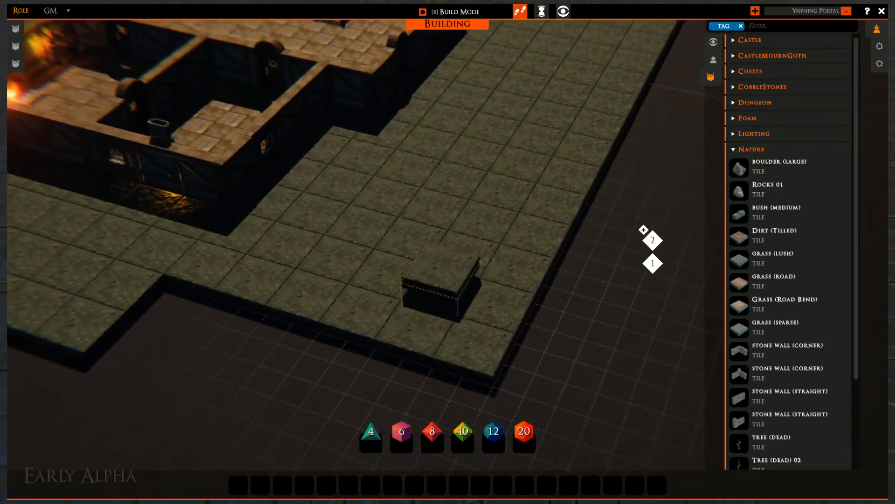
middle_drag(443, 287, 426, 152)
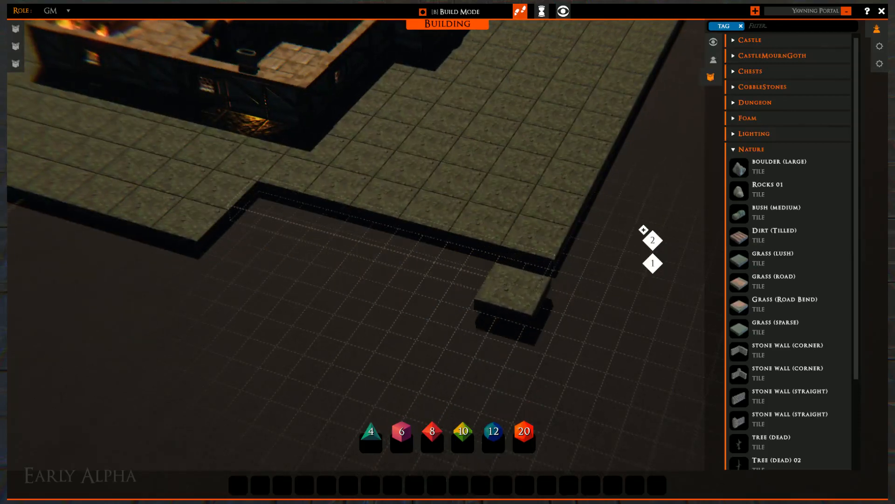
drag(500, 320, 261, 236)
- Put away the grass tile and inspect the lawn around the tavern's entrance side for gaps
right_drag(262, 236, 326, 238)
right_drag(210, 294, 368, 224)
middle_drag(369, 224, 658, 238)
middle_drag(396, 233, 177, 392)
middle_drag(454, 190, 256, 326)
middle_drag(237, 261, 467, 322)
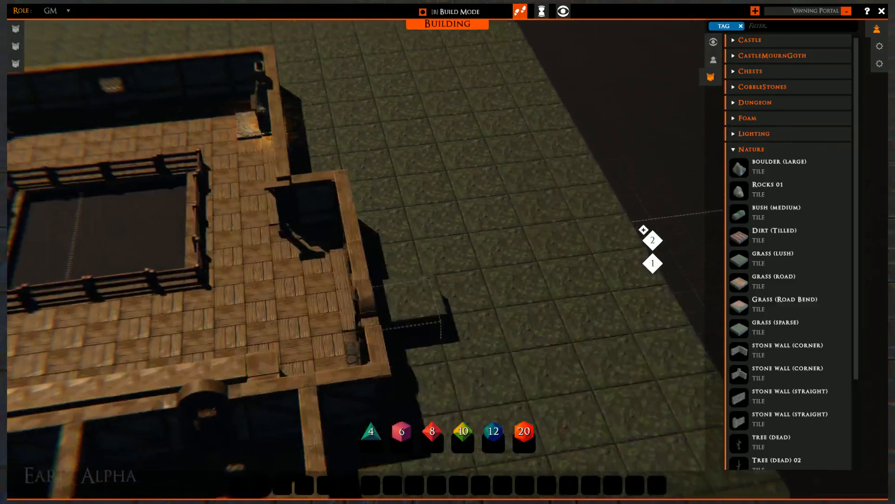
right_drag(467, 321, 332, 345)
scroll(345, 326, up, 5)
scroll(389, 284, down, 5)
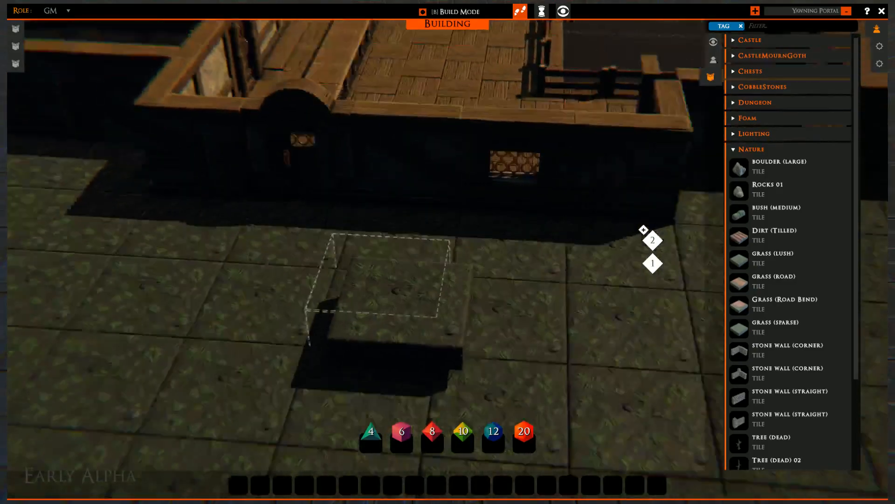
right_click(390, 284)
middle_drag(390, 284, 459, 365)
middle_drag(507, 180, 432, 168)
right_drag(432, 168, 353, 269)
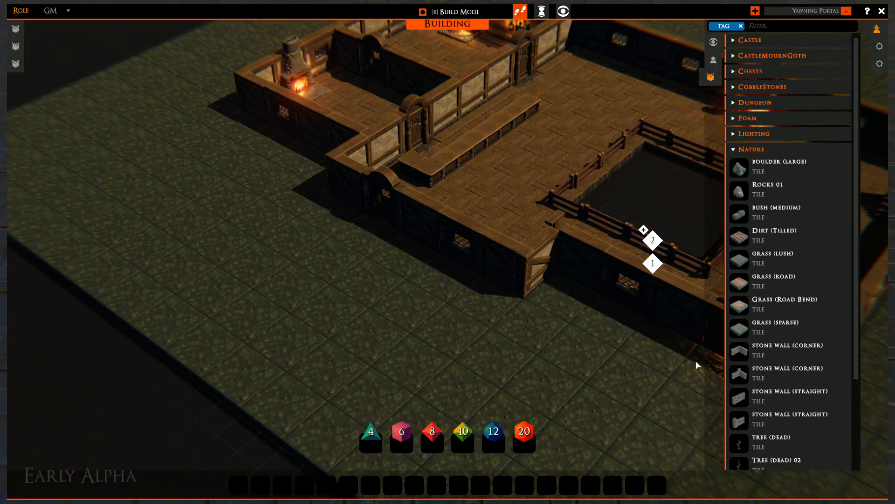
click(746, 150)
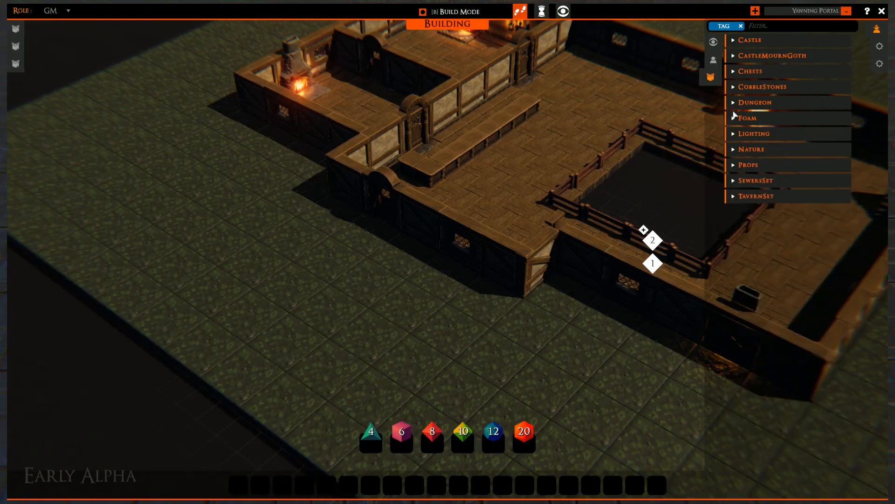
click(734, 166)
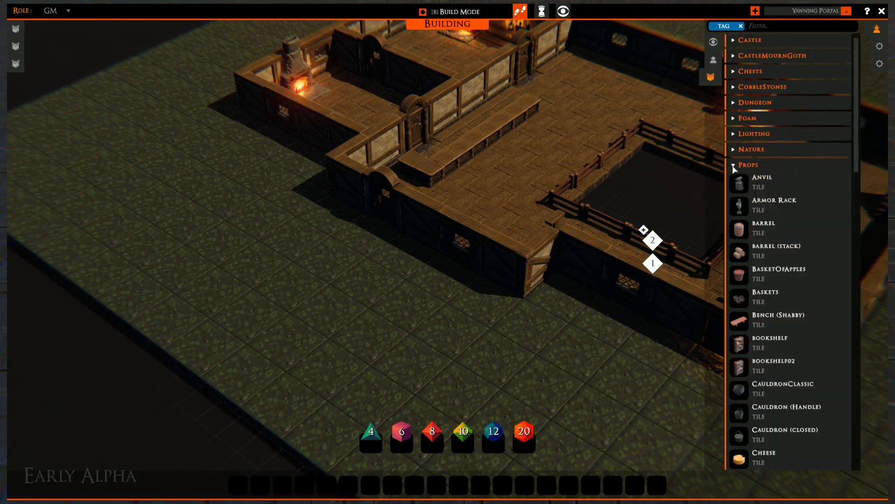
click(734, 166)
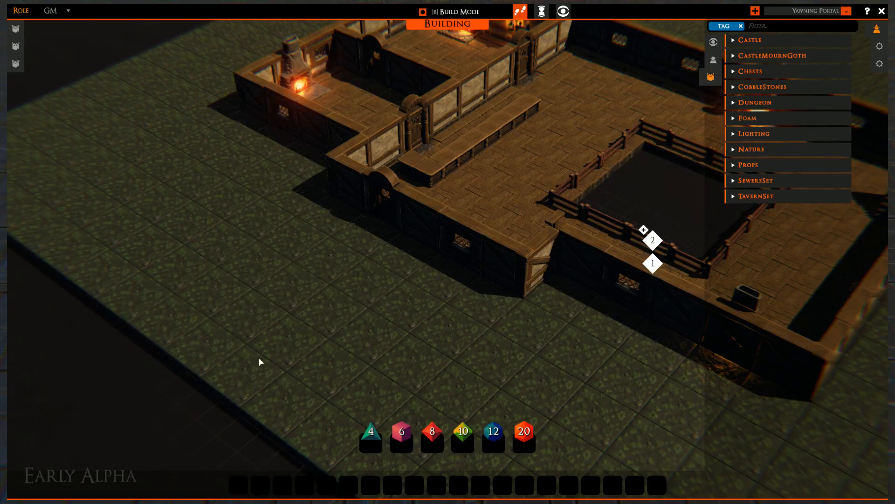
middle_drag(261, 350, 362, 271)
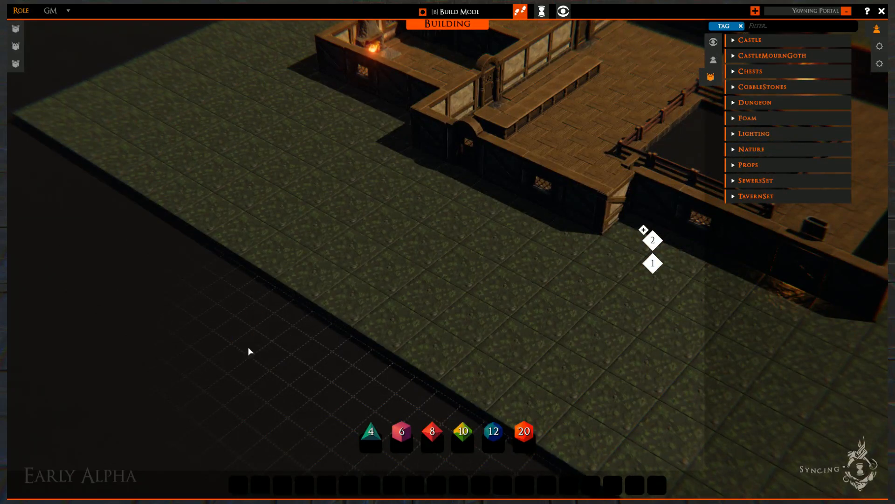
middle_drag(453, 263, 444, 286)
right_drag(444, 286, 282, 380)
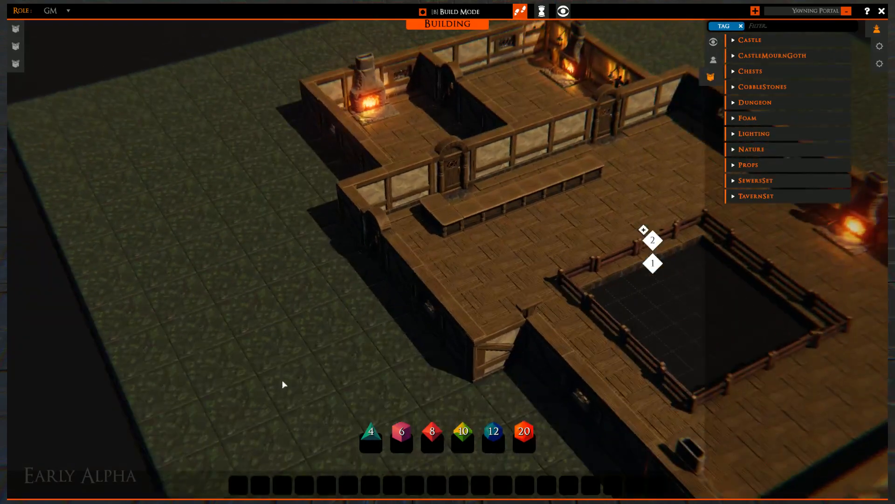
middle_drag(282, 379, 343, 295)
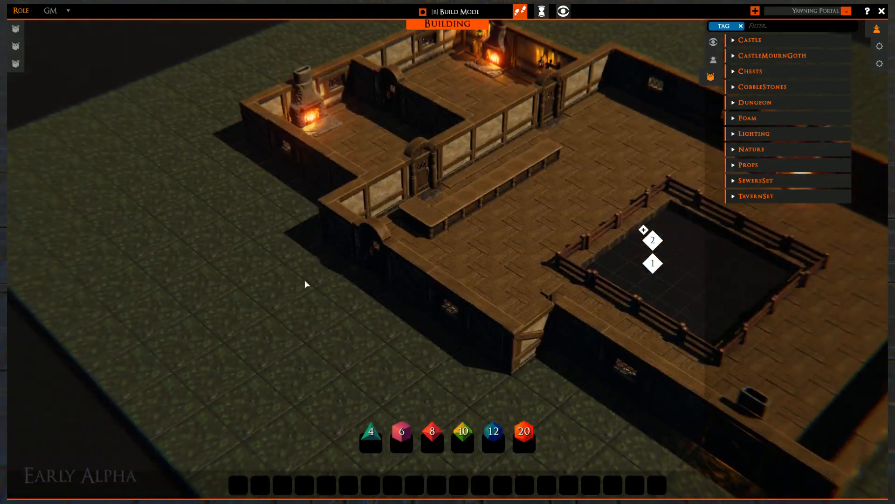
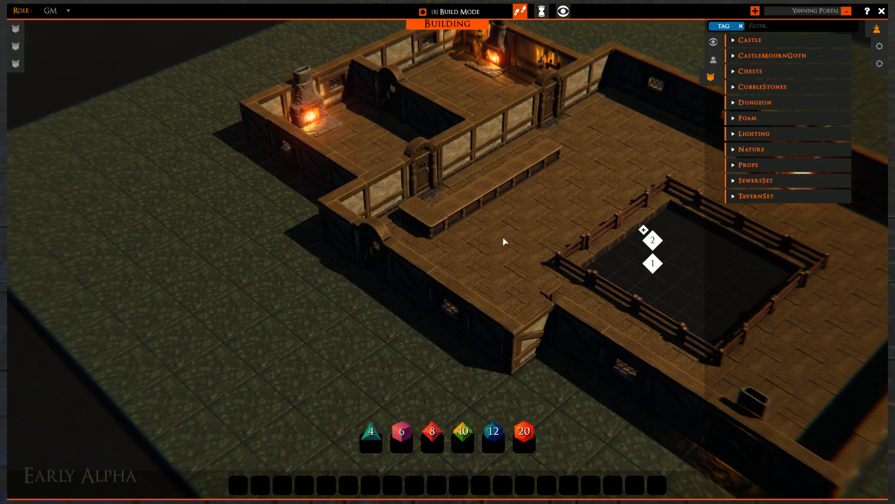
right_drag(396, 330, 381, 257)
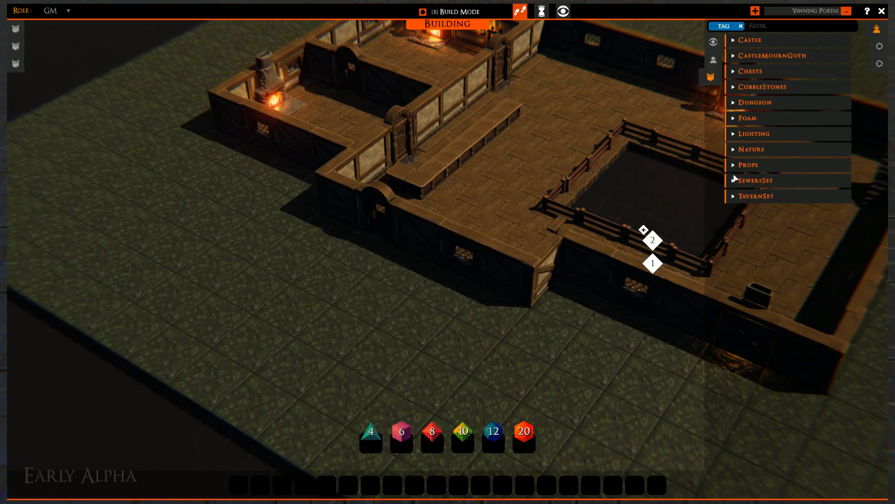
click(734, 196)
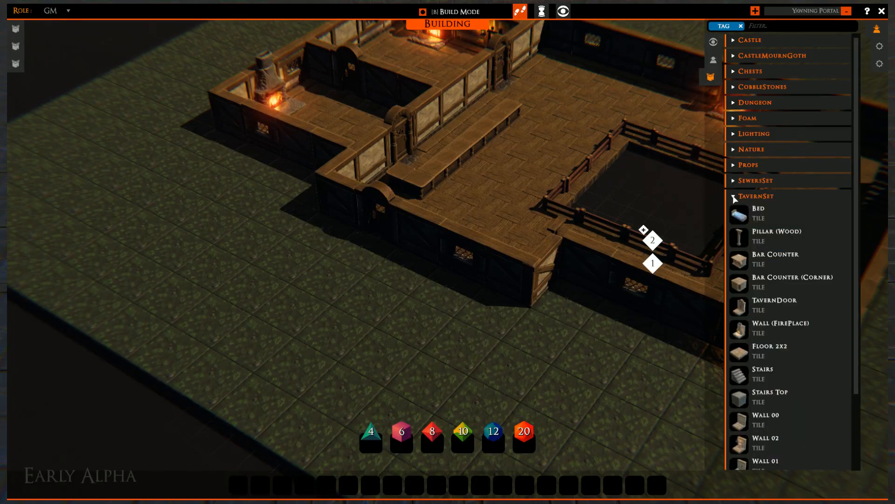
click(734, 197)
- Lay a row of CobbleStones 2x2 Side tiles across the front lawn, parallel to the entrance wall, up to the lawn's edge
click(733, 88)
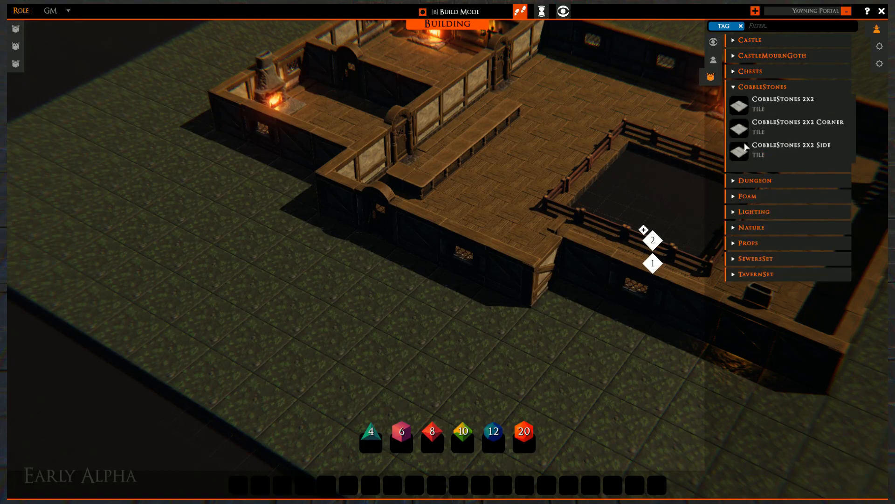
click(741, 155)
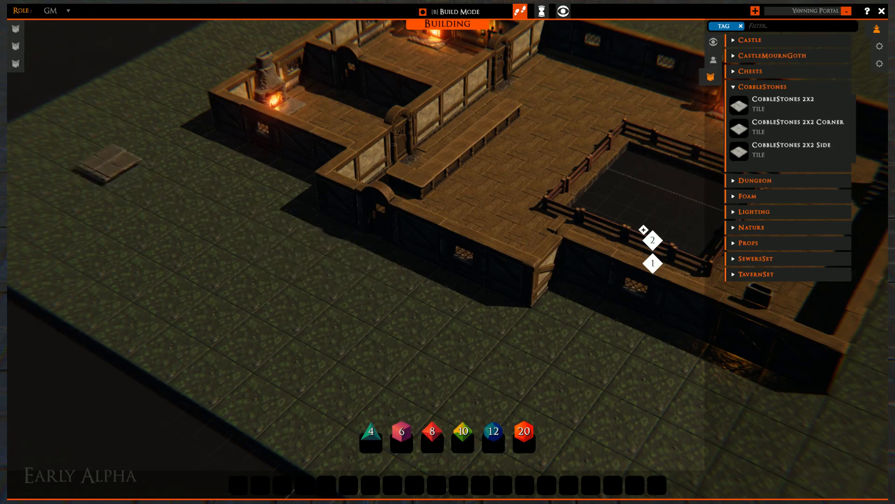
drag(27, 116, 573, 382)
right_drag(571, 388, 459, 258)
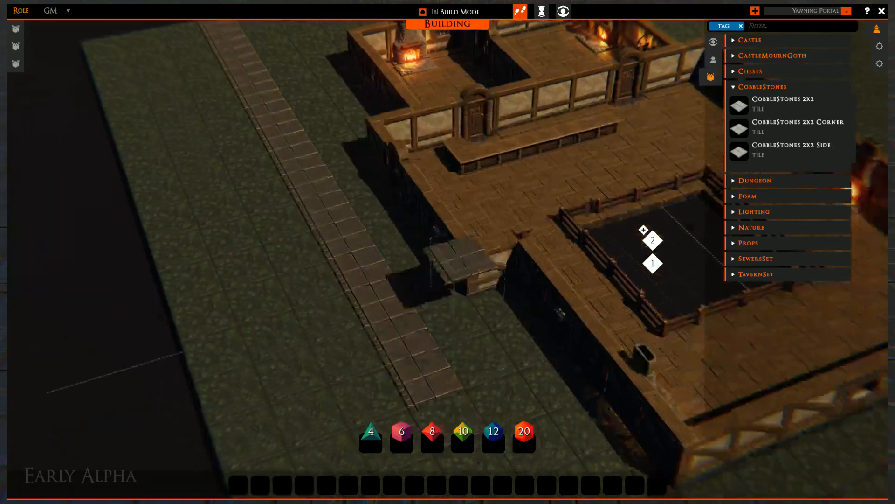
middle_drag(460, 257, 309, 52)
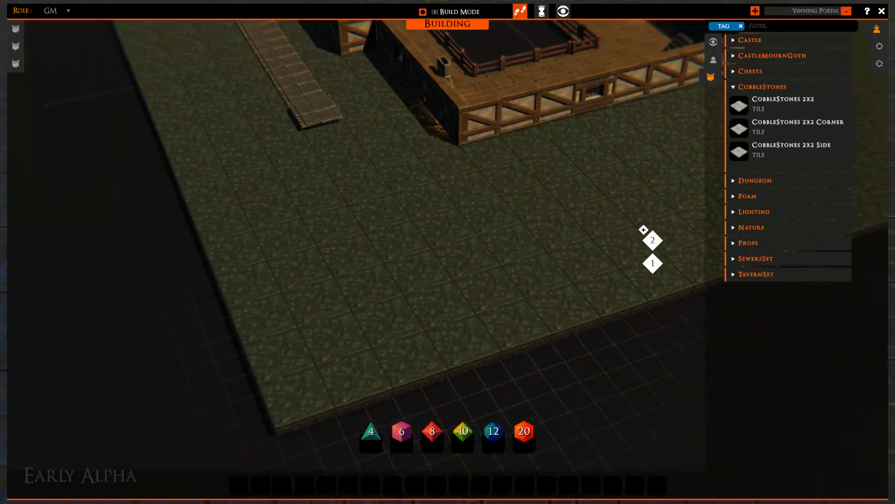
drag(317, 112, 513, 322)
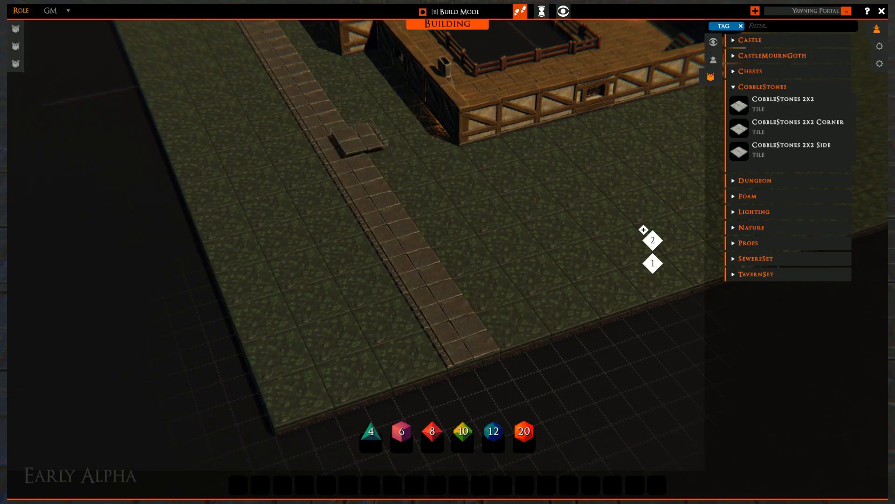
- Lay a second row of CobbleStones 2x2 Side tiles on the tavern side of the first, with the curb facing the entrance wall
middle_drag(360, 140, 618, 269)
drag(510, 218, 75, 322)
middle_drag(166, 207, 365, 261)
key(a)
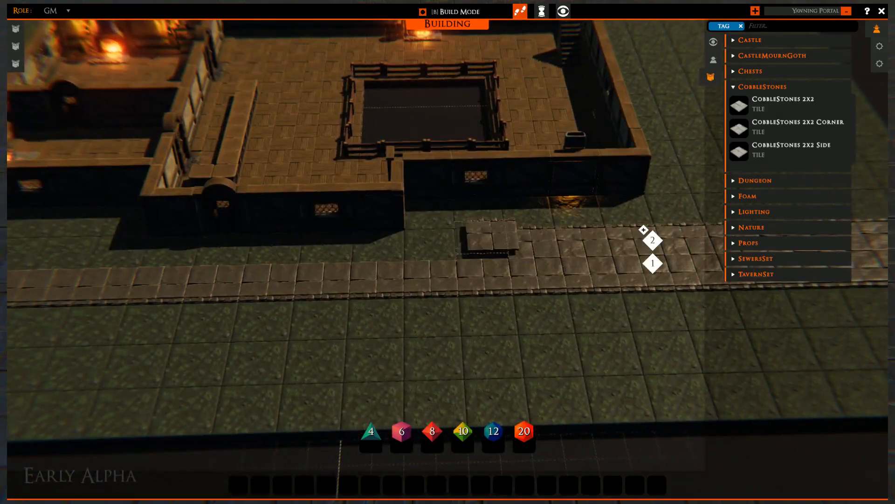
drag(480, 241, 32, 245)
middle_drag(42, 284, 467, 300)
drag(420, 257, 156, 247)
middle_drag(512, 319, 471, 352)
key(s)
key(w)
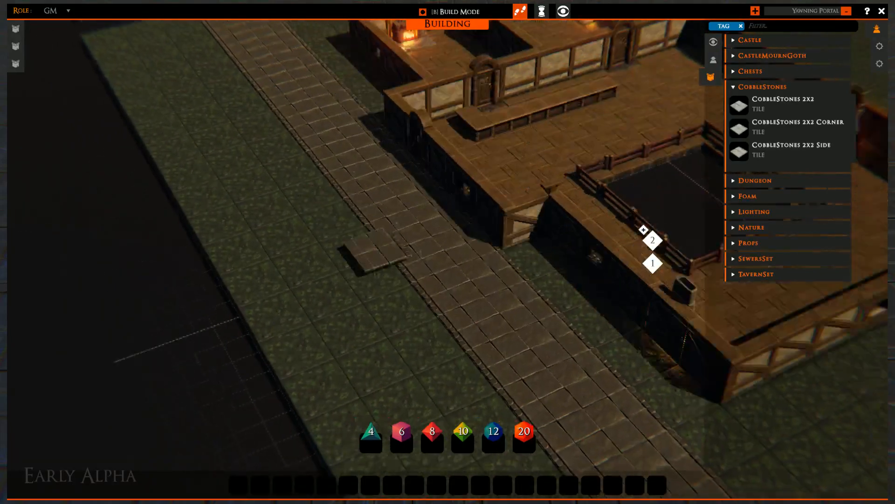
- Put away the cobblestone tile and bring up the TavernSet tiles for building walls
key(d)
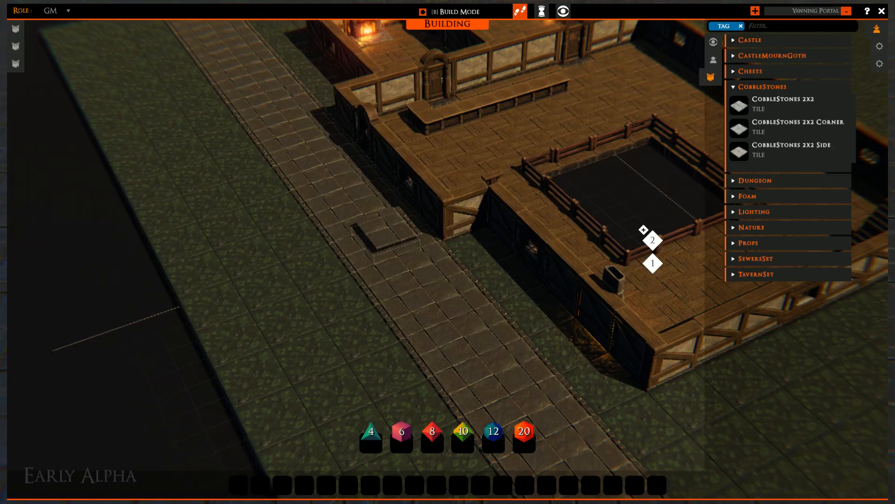
right_click(390, 245)
key(d)
key(s)
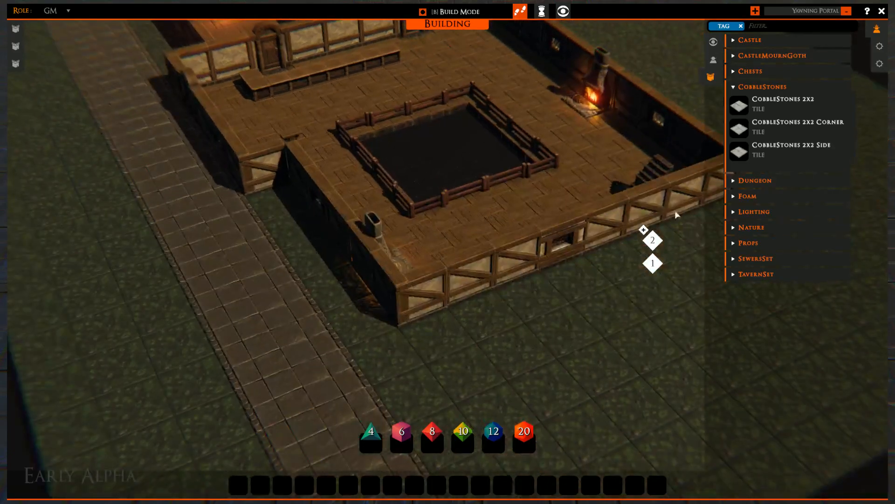
click(735, 88)
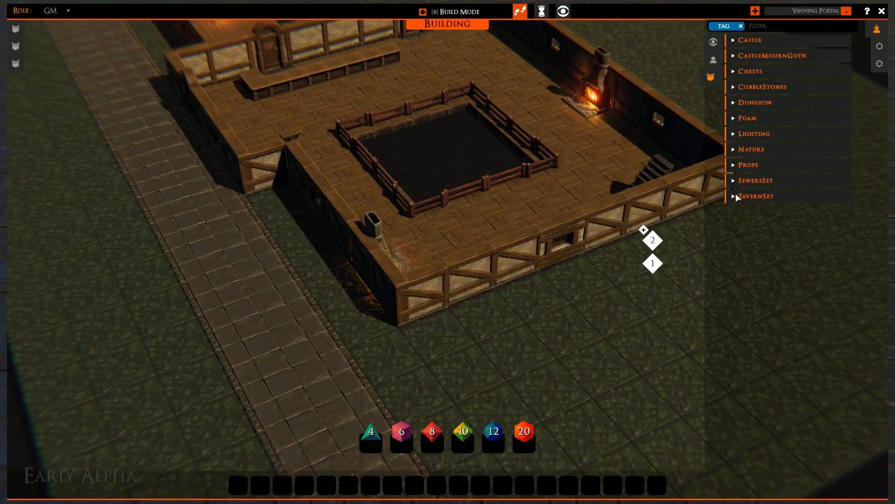
click(735, 196)
scroll(735, 197, down, 3)
key(d)
key(s)
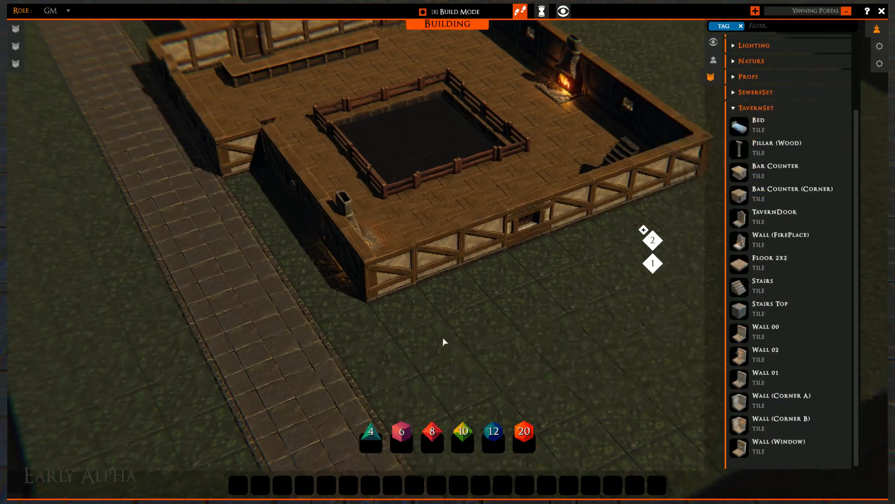
- Clear a large rectangular plot from the lawn outside the tavern's main-hall end wall, leaving grass strips beside the wall and road
right_drag(400, 288, 298, 253)
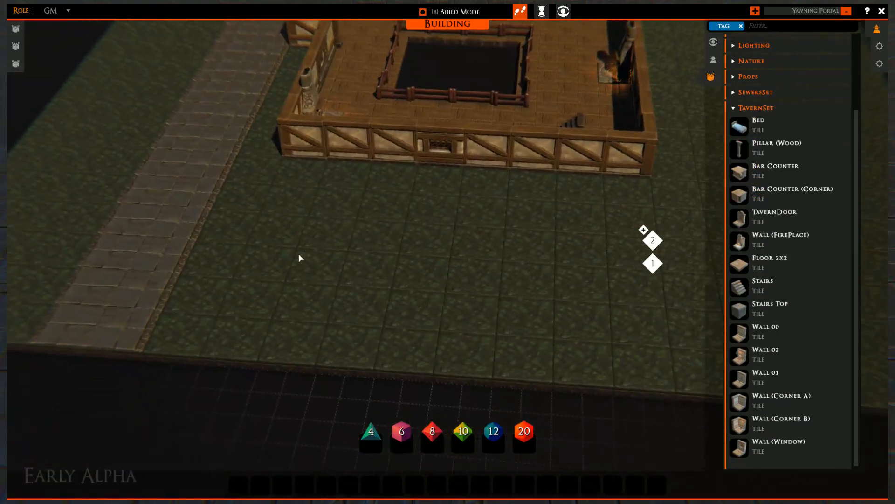
click(285, 206)
drag(334, 214, 612, 230)
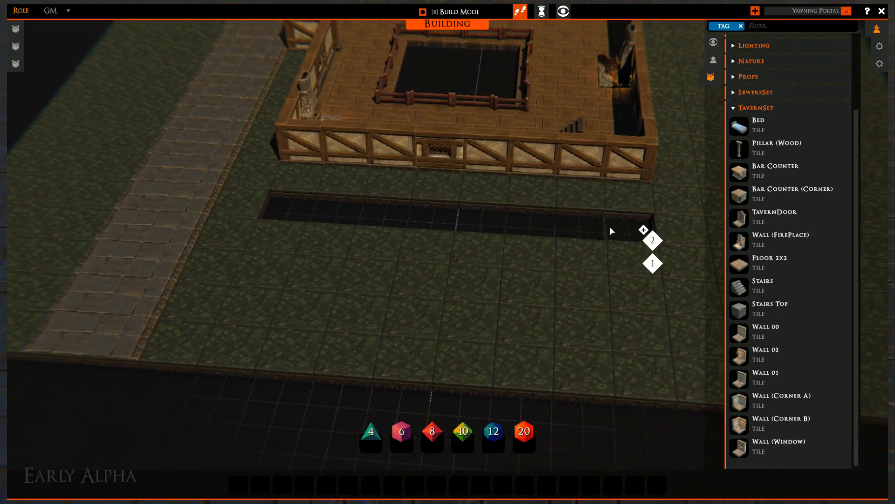
drag(288, 231, 643, 406)
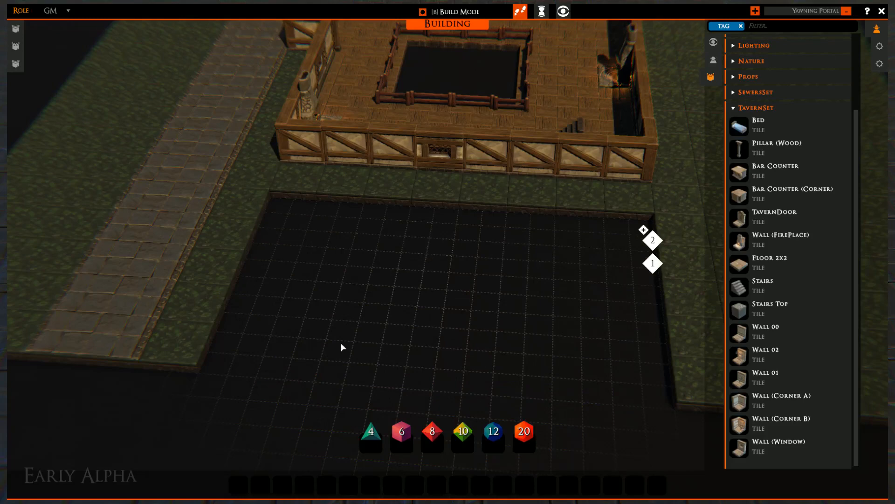
- Clear a rectangular plot of grass on the far side of the cobblestone road, near the main-hall end
right_drag(342, 347, 394, 343)
right_drag(298, 310, 354, 341)
right_drag(242, 255, 298, 203)
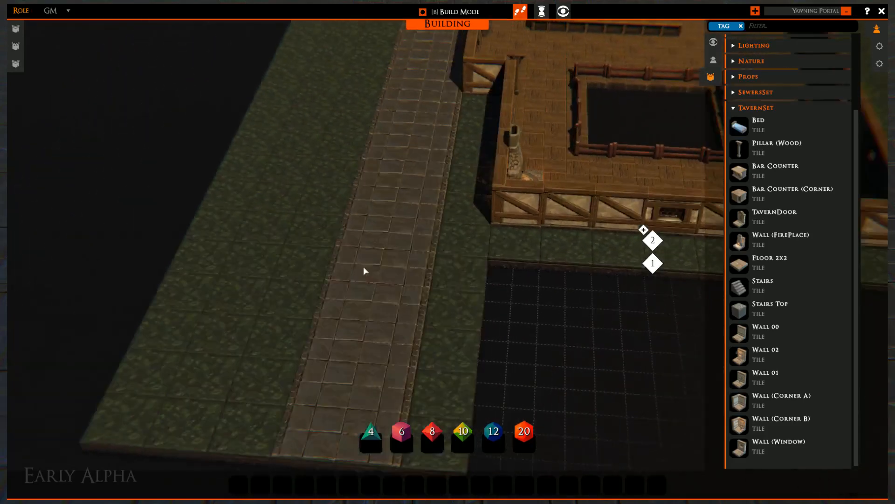
right_drag(226, 180, 313, 242)
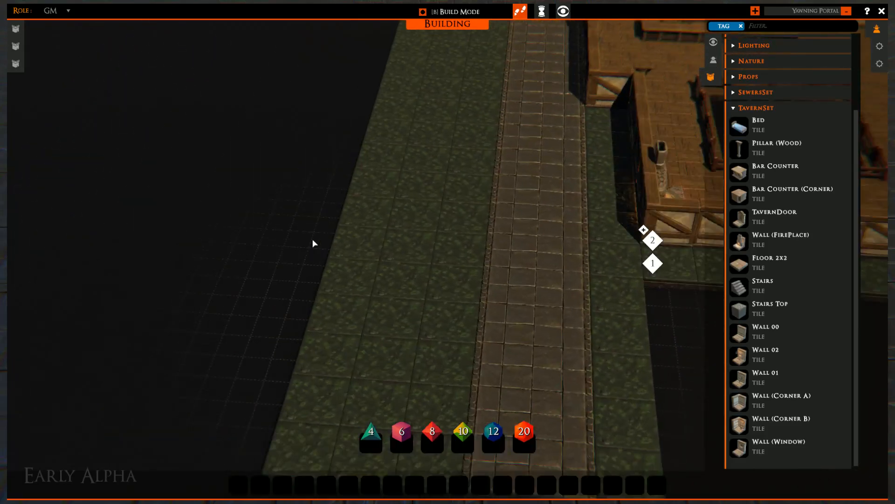
drag(388, 241, 459, 358)
key(ctrl+z)
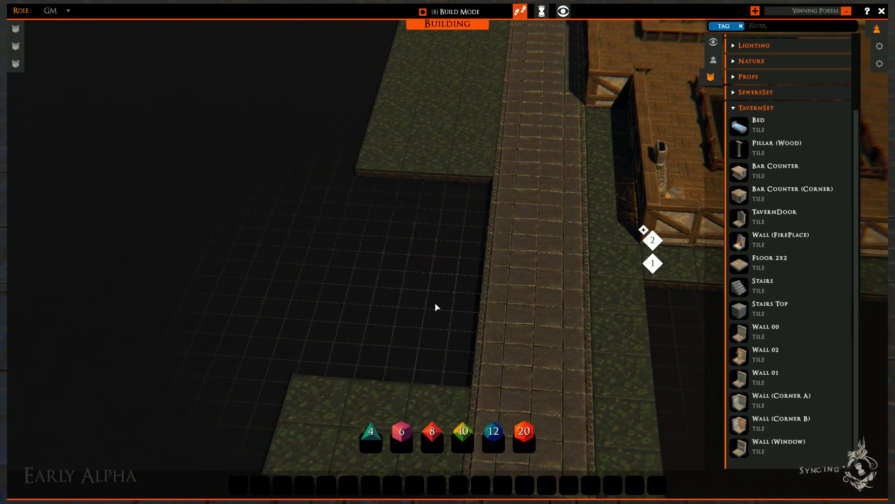
- Clear two more plots of grass across the road, leaving a grass block between them and removing the lawn at the road's end
mouse_move(436, 306)
right_down()
mouse_move(358, 168)
mouse_move(301, 386)
mouse_move(269, 250)
mouse_move(301, 343)
right_up()
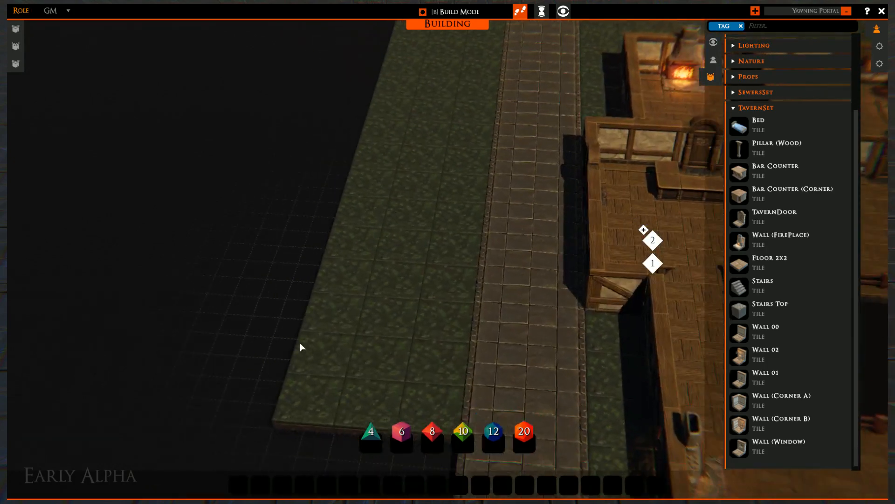
right_drag(303, 247, 301, 275)
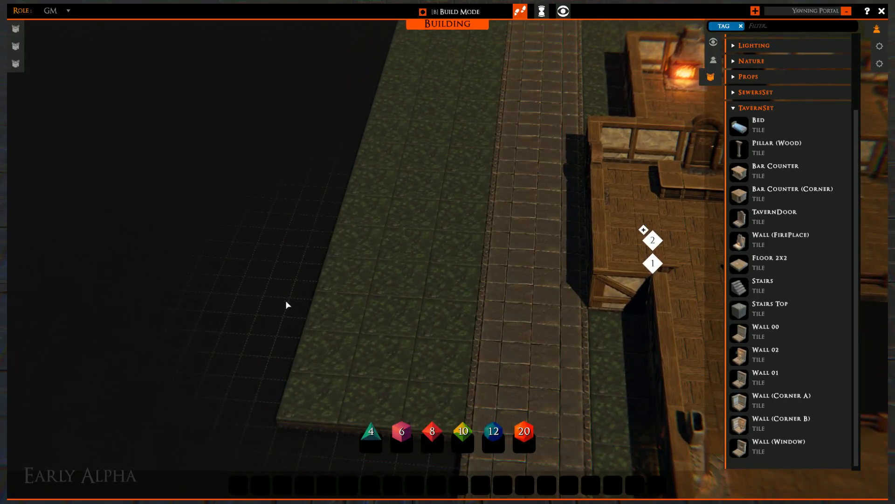
drag(323, 319, 469, 209)
drag(473, 155, 474, 155)
key(Delete)
right_drag(373, 240, 225, 387)
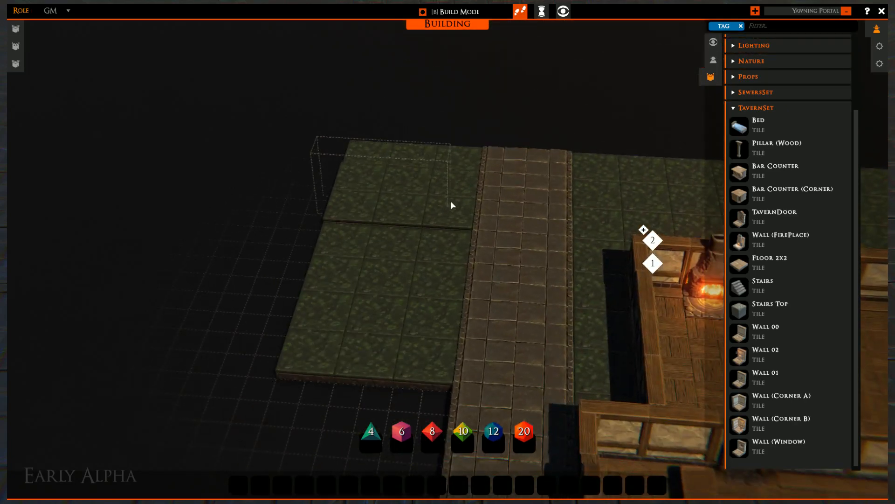
key(Delete)
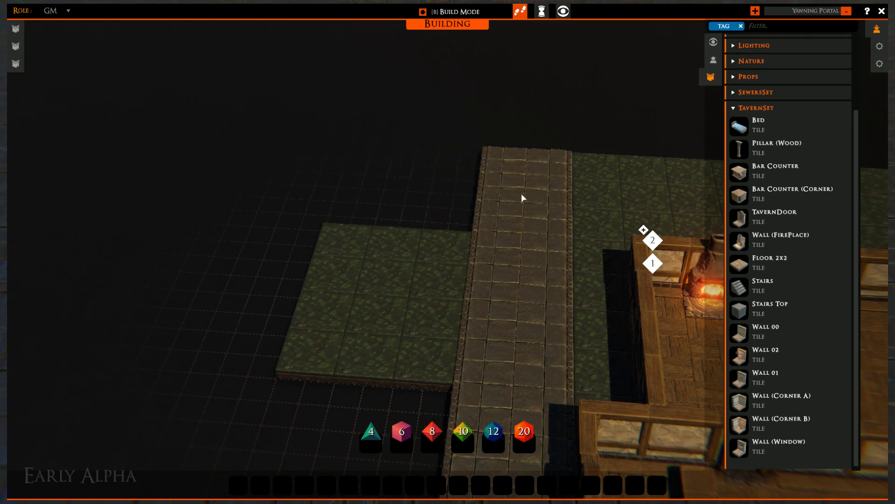
- Clear a plot from the lawn along the wing's end wall, keeping a grass strip beside the tavern
right_drag(522, 195, 221, 294)
right_drag(481, 270, 195, 228)
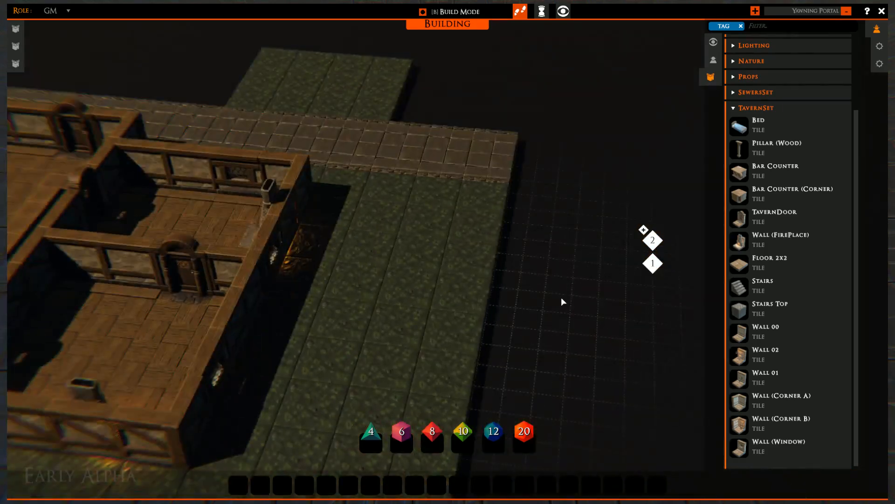
right_drag(562, 300, 489, 362)
drag(539, 326, 92, 347)
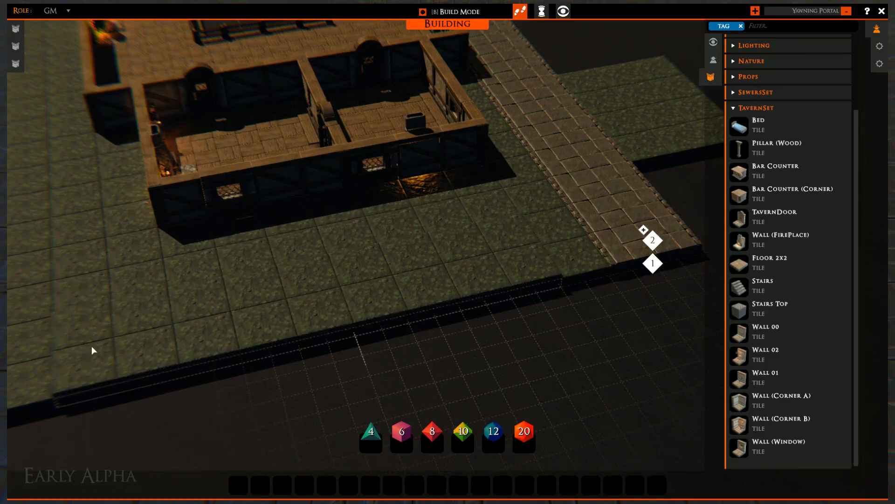
key(Delete)
drag(288, 324, 526, 275)
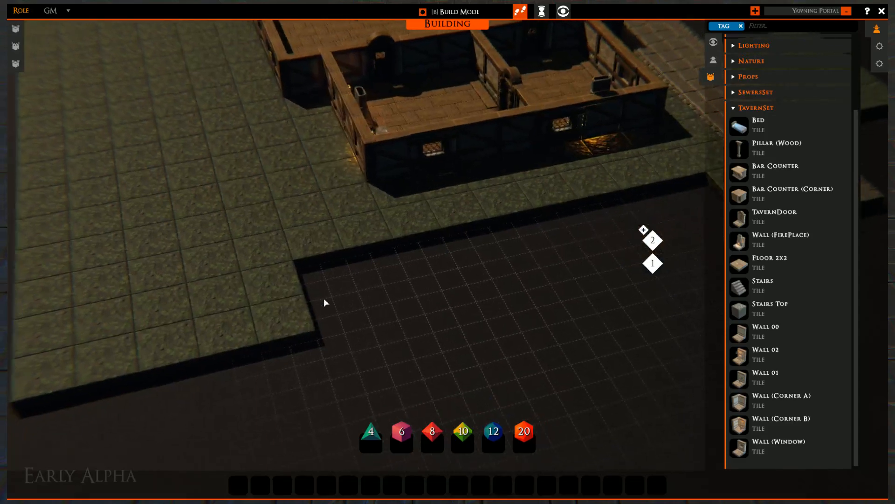
- Clear a plot from the rear lawn behind the wing, on the side opposite the road
drag(325, 302, 378, 406)
drag(201, 117, 313, 56)
right_drag(231, 255, 492, 248)
drag(345, 313, 397, 116)
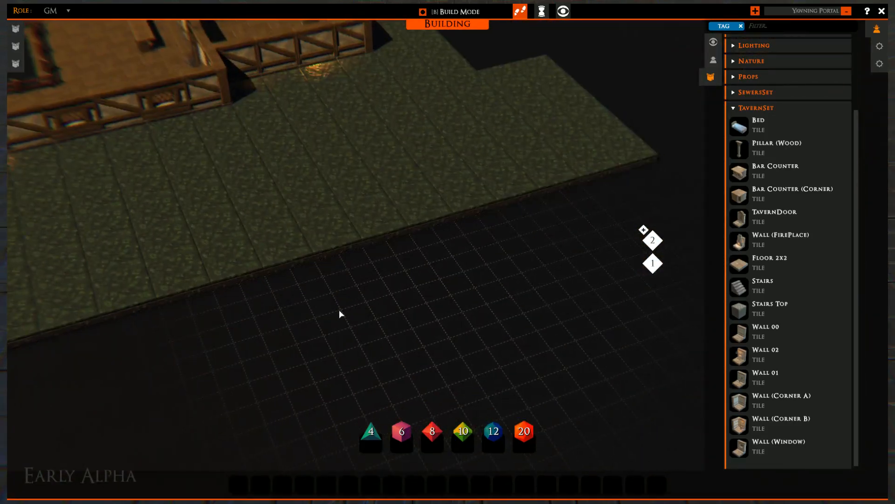
drag(339, 310, 438, 105)
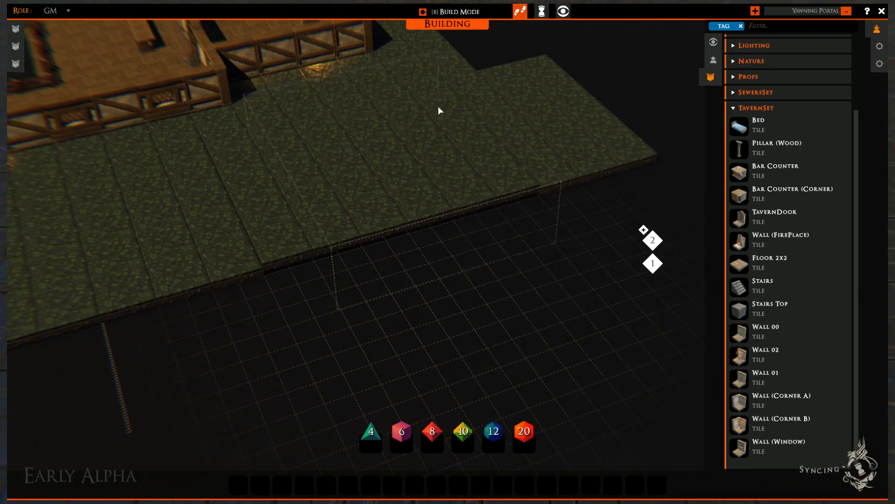
key(Delete)
- Clear a second plot from the rear lawn behind the main hall, leaving a grass path between the two plots
drag(363, 284, 653, 205)
drag(313, 319, 440, 271)
drag(288, 308, 373, 132)
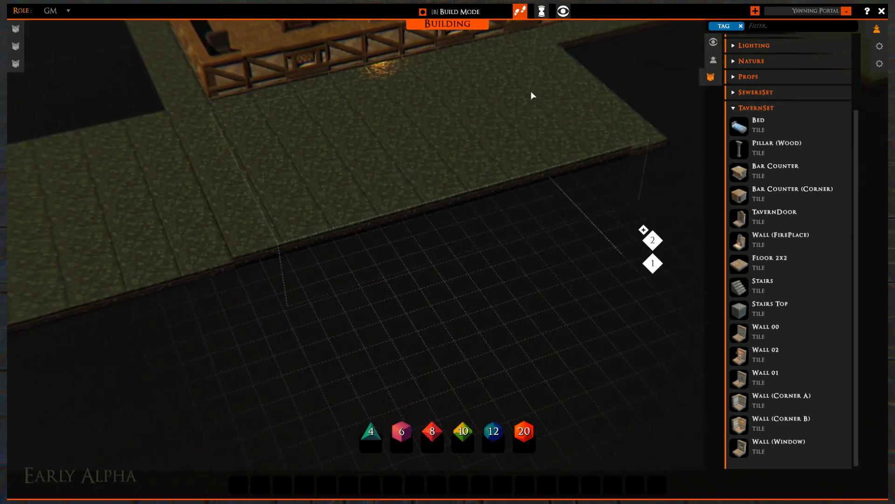
key(Delete)
- Remove the grass at the lawn's outer corner beyond the main-hall end and rear plots
drag(285, 198, 541, 157)
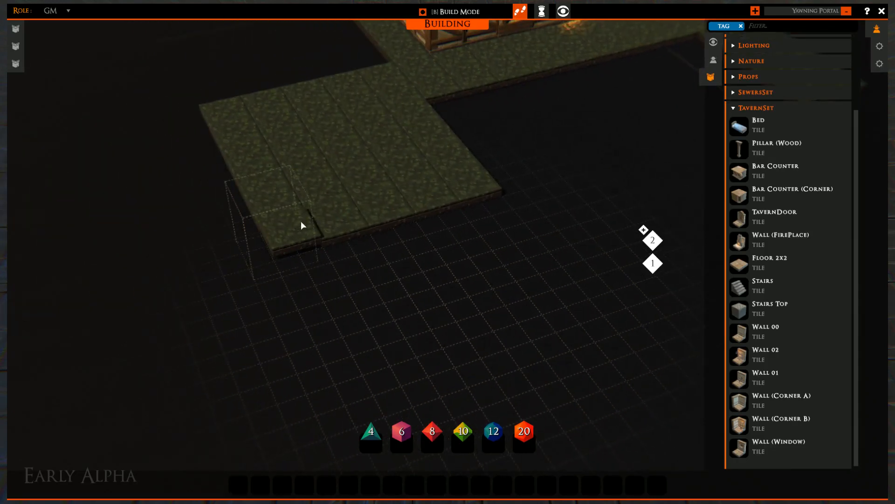
drag(329, 186, 317, 172)
key(Delete)
- Place Wall (Corner A) tiles on the two tavern-side corners of the plot outside the main-hall end wall
right_drag(346, 298, 350, 298)
drag(352, 182, 476, 358)
drag(301, 194, 415, 354)
right_drag(415, 355, 646, 351)
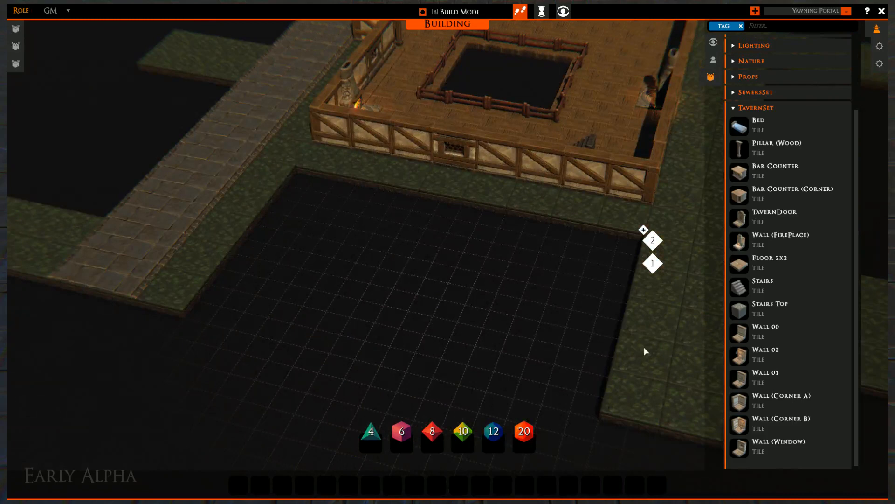
click(747, 398)
key(r)
key(r)
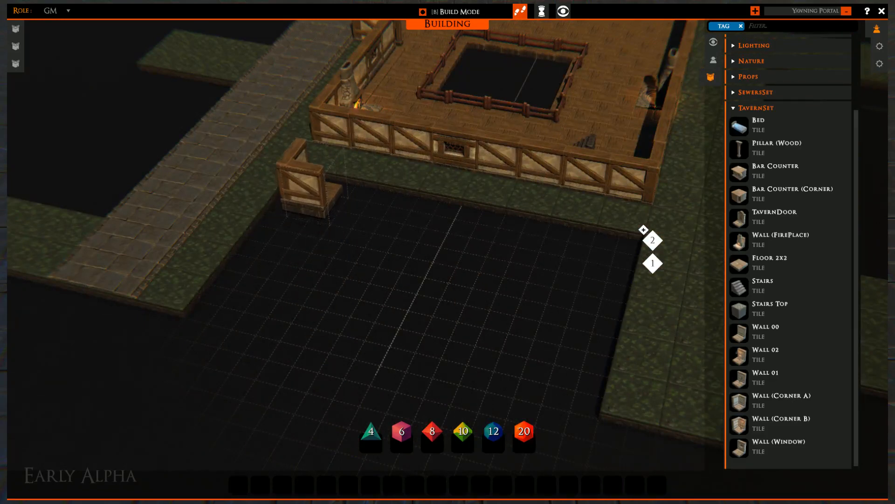
key(r)
click(308, 186)
key(r)
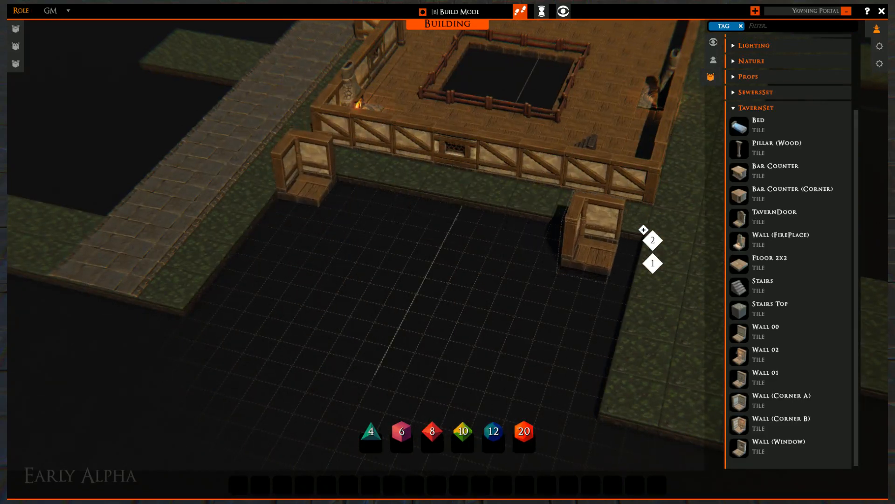
click(613, 245)
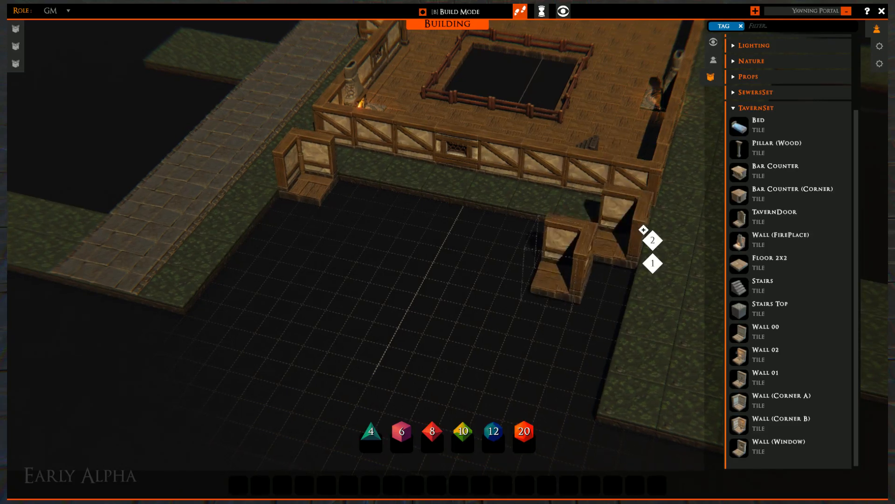
- Place rotated Wall (Corner A) tiles on the inner corner of the outer corner plot and the adjacent corner of the rear plot
middle_drag(515, 275, 215, 215)
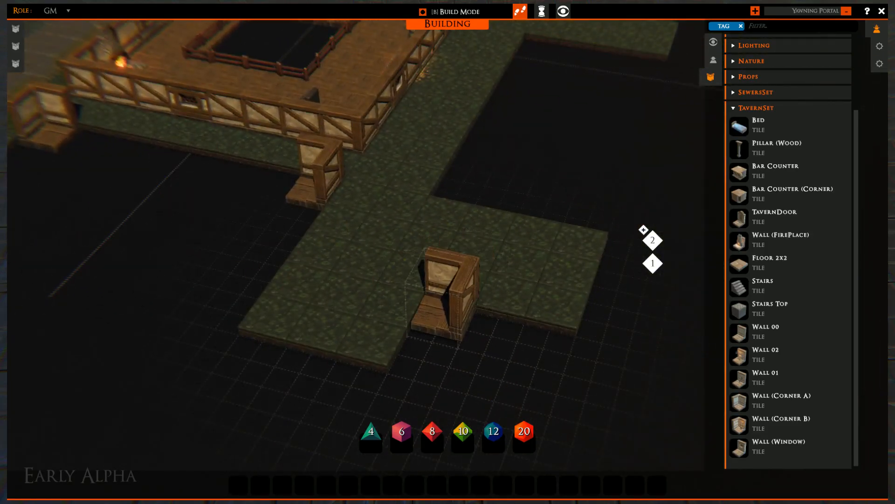
key(r)
click(440, 308)
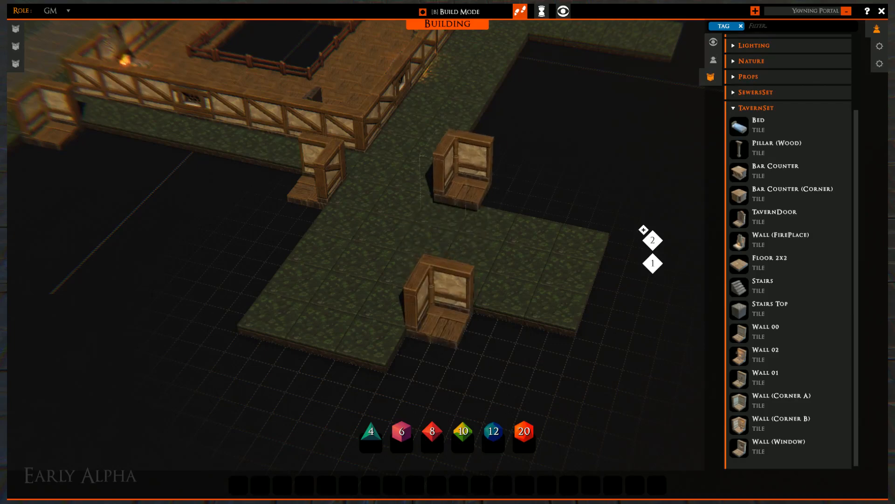
key(r)
key(r)
key(r)
click(461, 176)
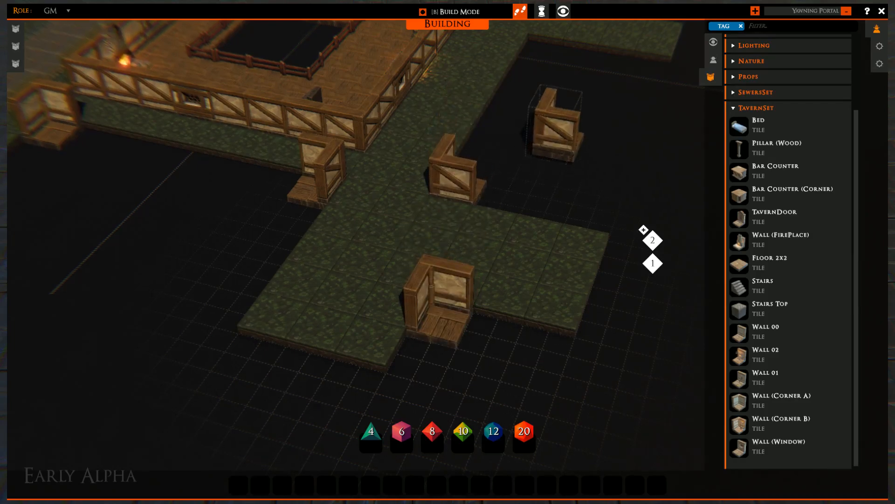
- Place Wall (Corner A) tiles on the facing corners of the two rear plots, on either side of the grass path
middle_drag(555, 135, 359, 334)
key(r)
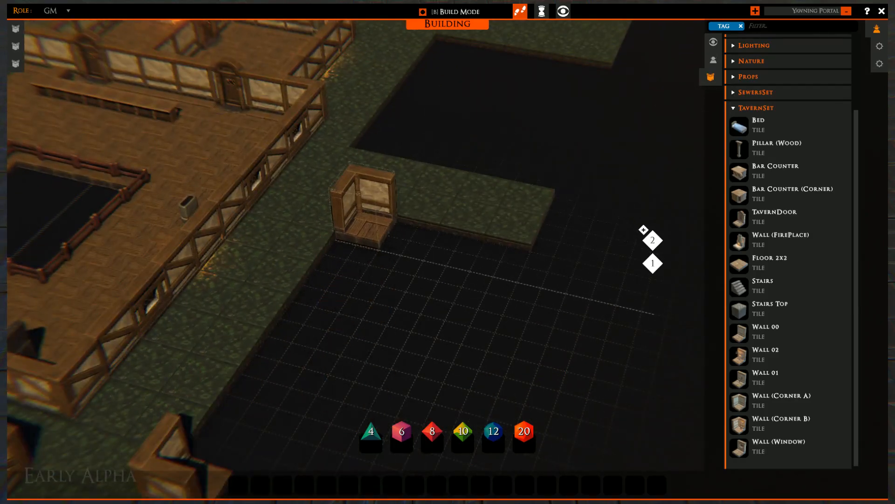
click(366, 229)
middle_drag(452, 142, 413, 261)
scroll(347, 254, up, 1)
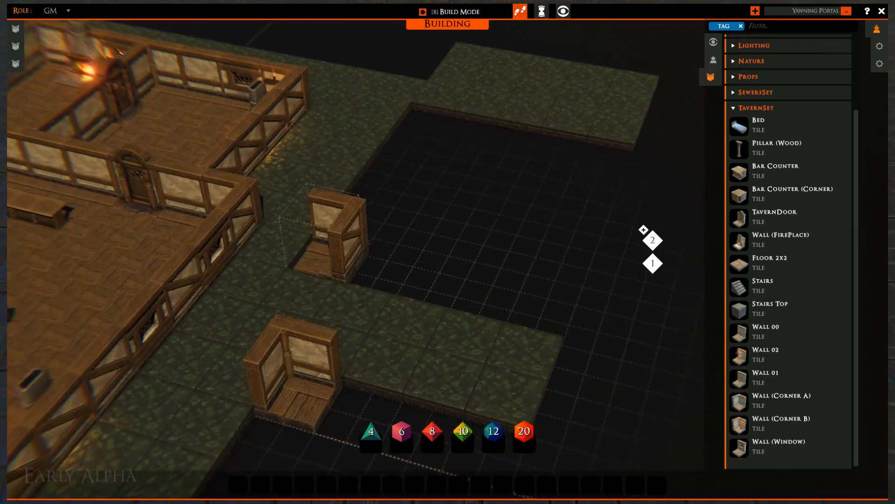
key(r)
click(322, 235)
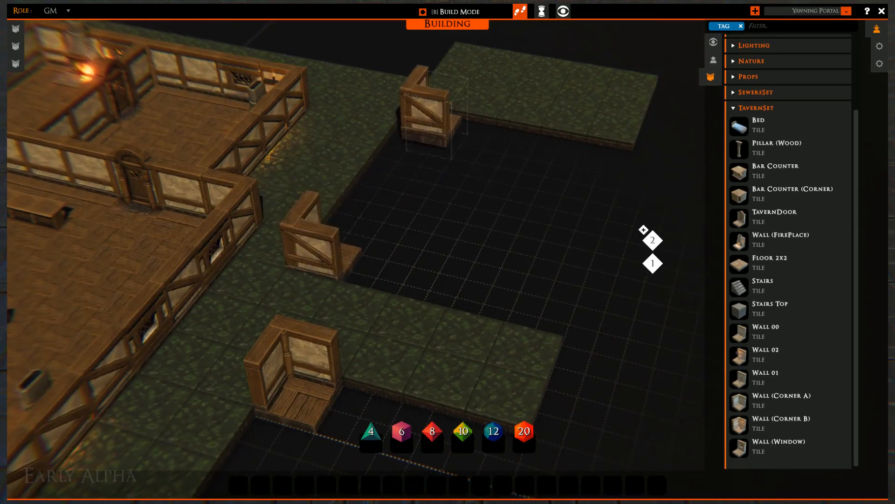
- Place a Wall (Corner A) tile on the remaining tavern-side corner of the rear plot behind the wing
key(r)
click(423, 112)
middle_drag(420, 182, 442, 361)
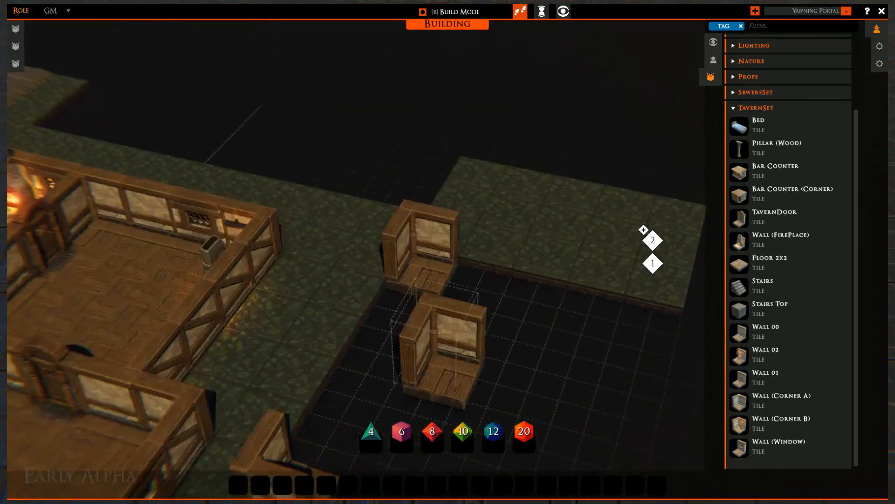
- Place rotated Wall (Corner A) tiles on the two tavern-side corners of the empty plot beside the wing's outer wall
right_drag(481, 180, 131, 219)
middle_drag(176, 248, 21, 247)
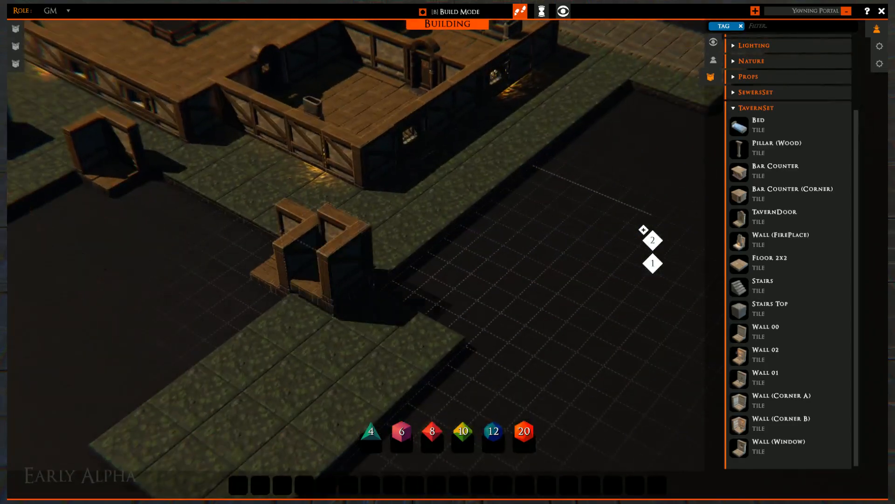
key(r)
key(r)
click(409, 266)
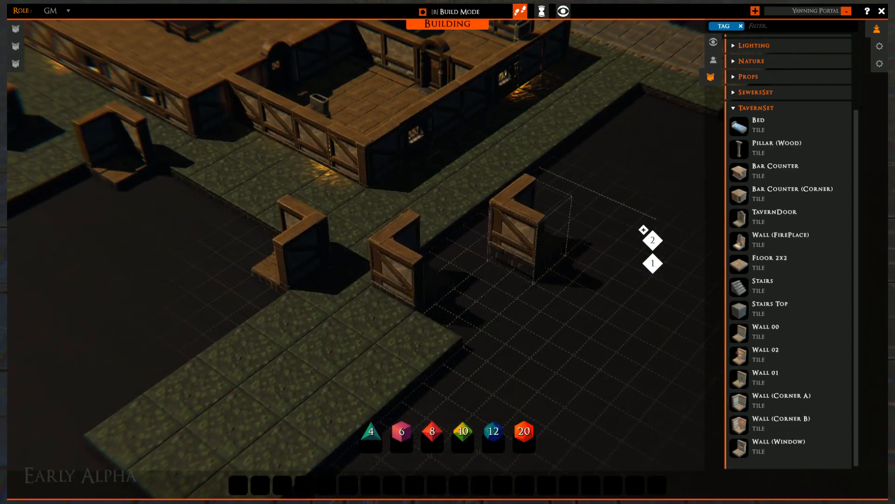
middle_drag(529, 226, 229, 348)
key(r)
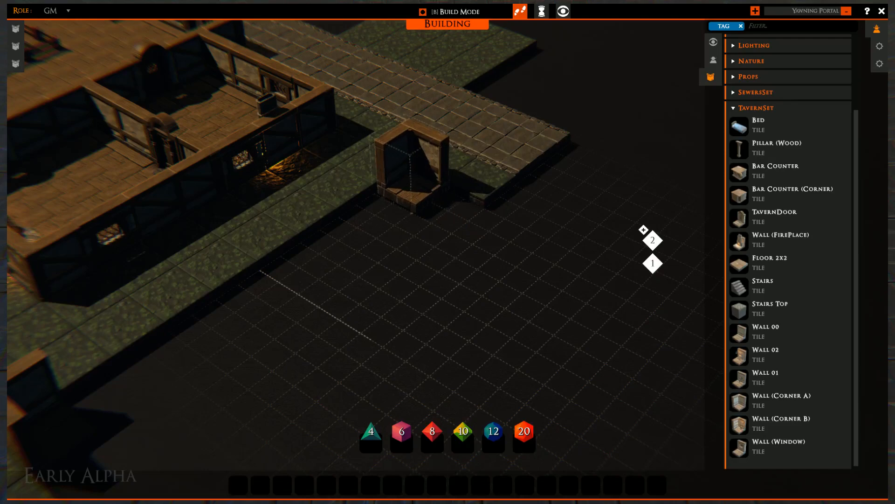
click(424, 198)
- Across the cobblestone road, place Wall (Corner A) tiles on the outer plot's inner corner and both road-facing corners of the middle plot
middle_drag(494, 196, 383, 385)
key(r)
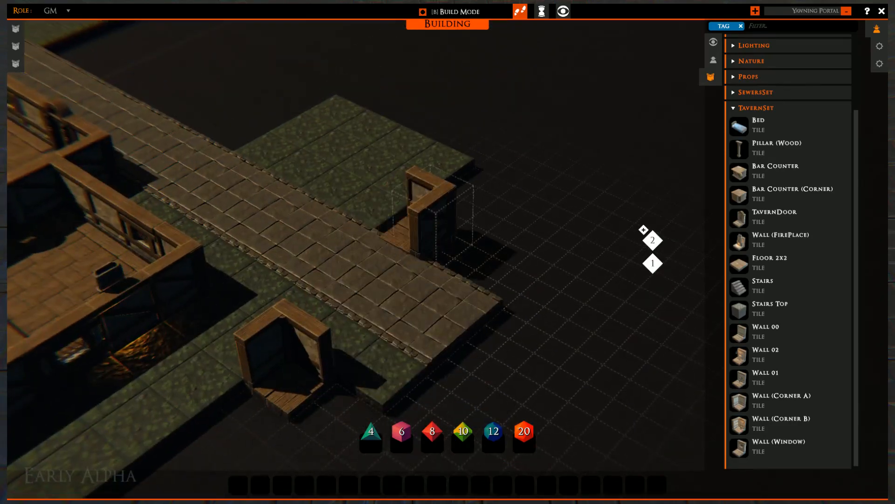
click(411, 213)
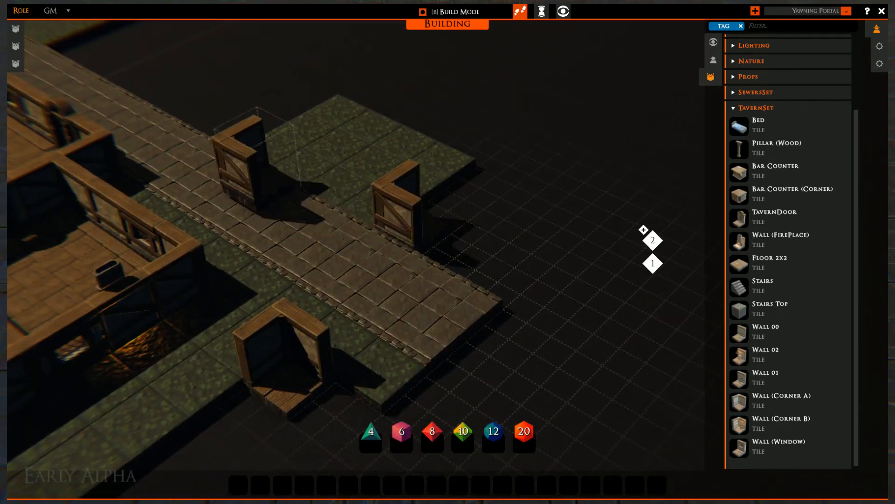
middle_drag(308, 184, 471, 294)
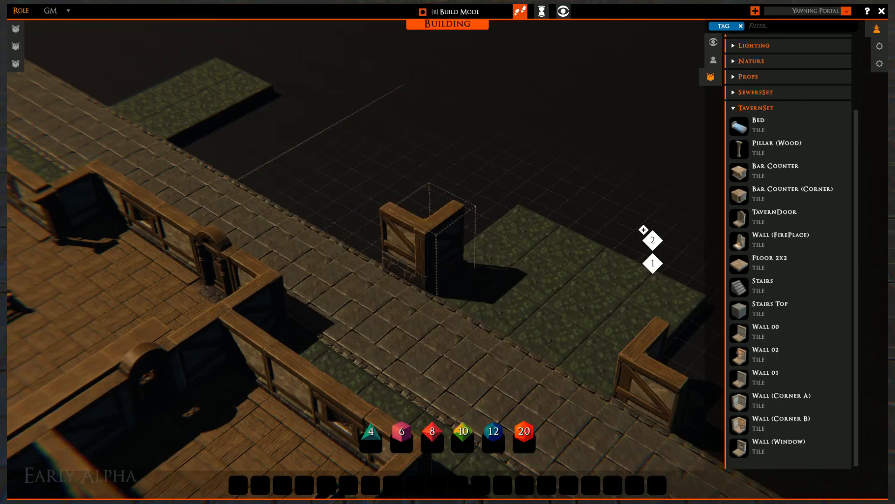
click(410, 233)
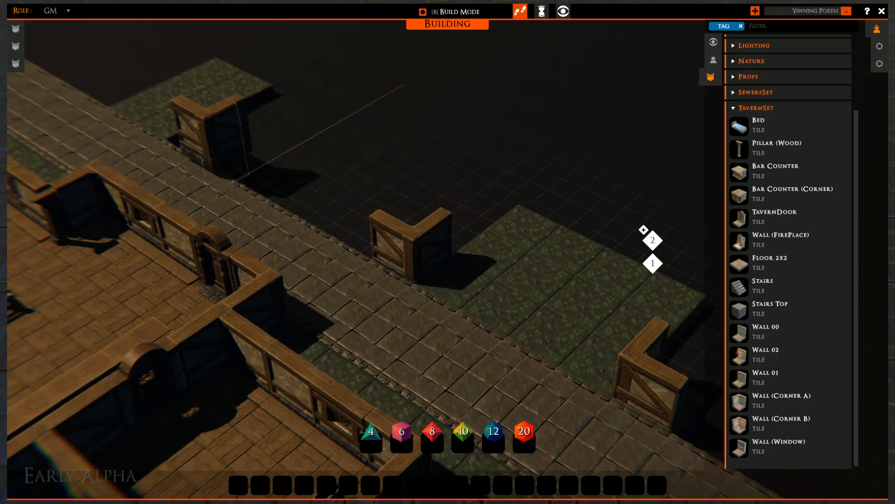
click(193, 121)
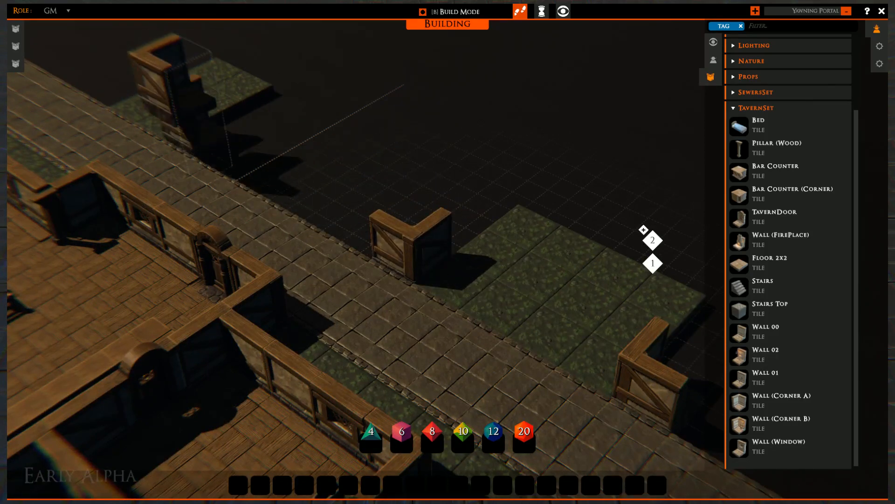
- Place rotated Wall (Corner A) tiles on both road-facing corners of the end plot across the road from the fireplace
middle_drag(154, 96, 485, 303)
key(r)
key(r)
key(r)
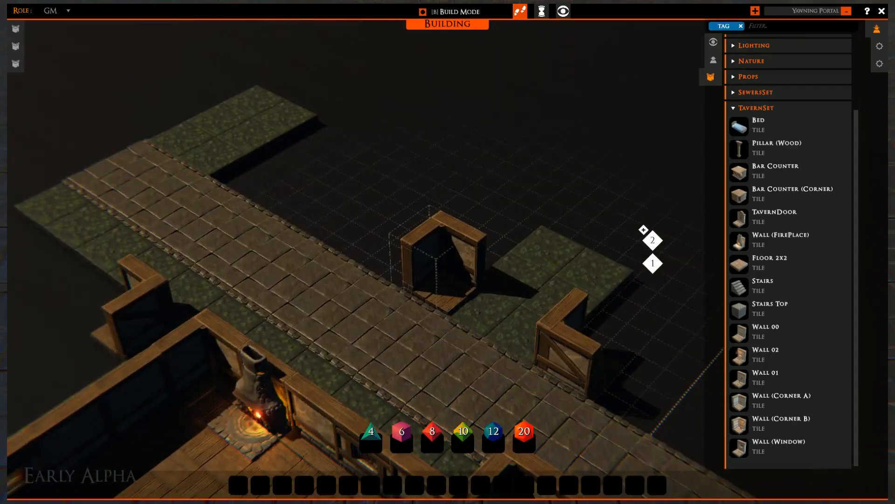
click(436, 273)
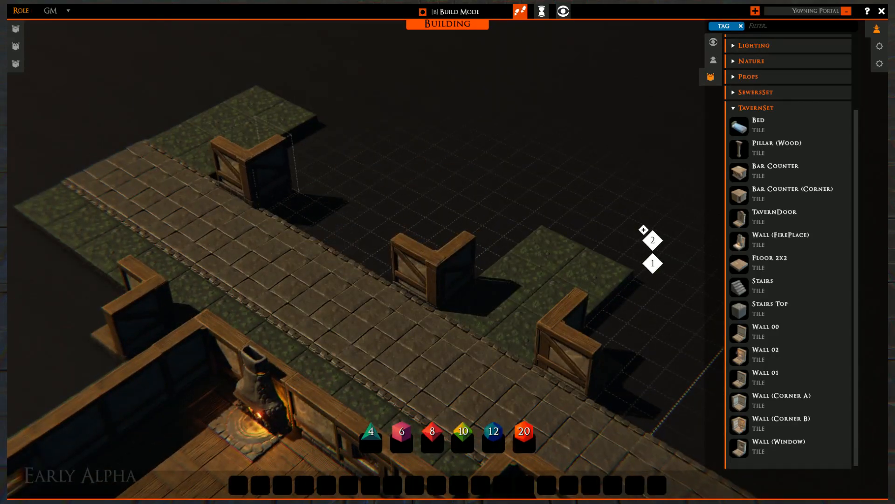
key(r)
click(236, 163)
scroll(298, 224, down, 2)
key(s)
key(a)
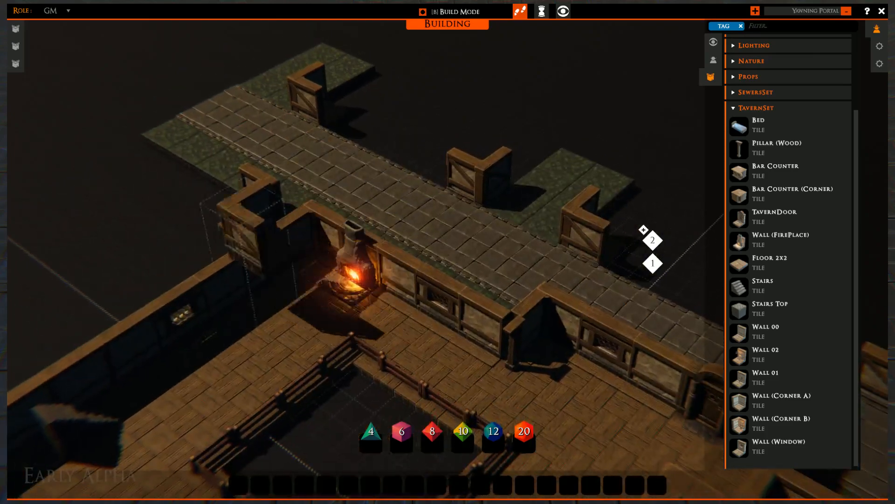
key(s)
key(d)
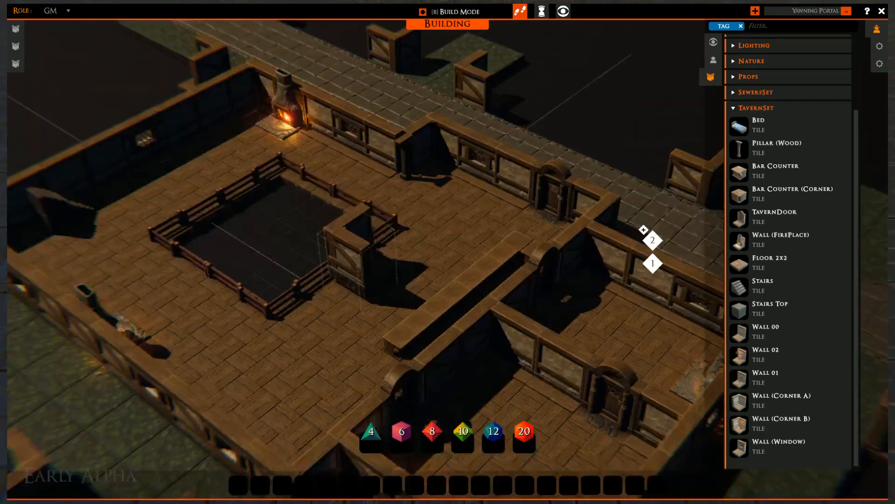
right_click(430, 338)
- Place a rotated TavernDoor tile on the road-facing edge of the middle plot opposite the tavern entrance
key(a)
key(s)
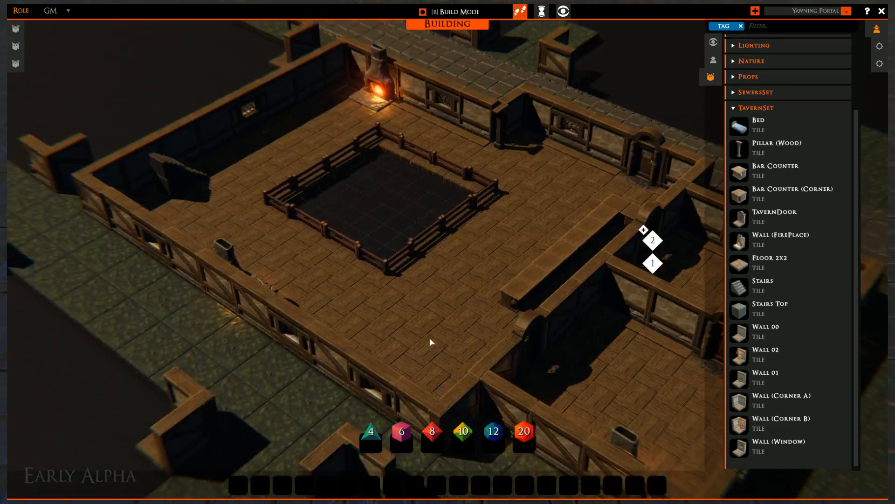
click(746, 220)
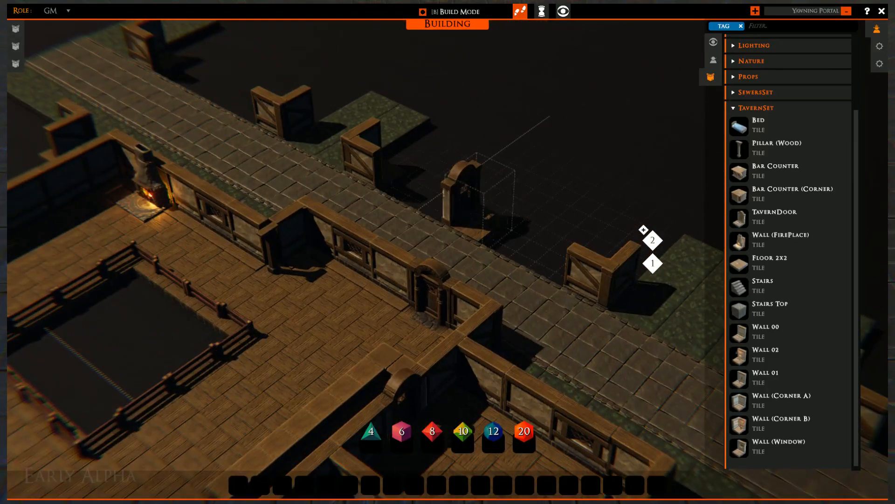
key(r)
key(r)
key(r)
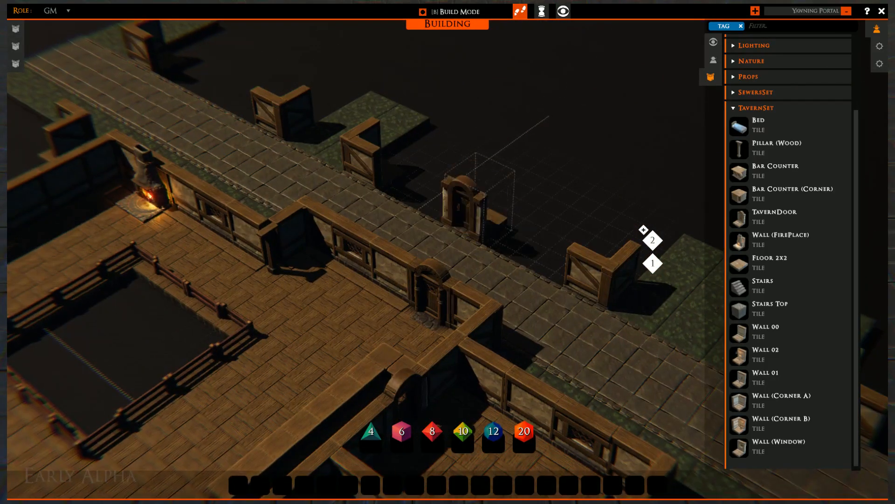
click(475, 213)
- Place a matching TavernDoor tile between the corner walls of the end plot across the road
key(s)
key(d)
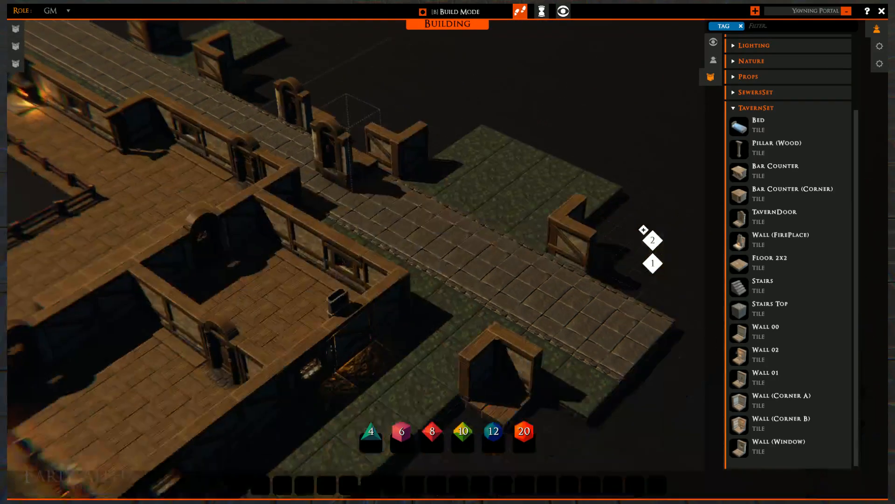
key(w)
key(a)
key(w)
key(a)
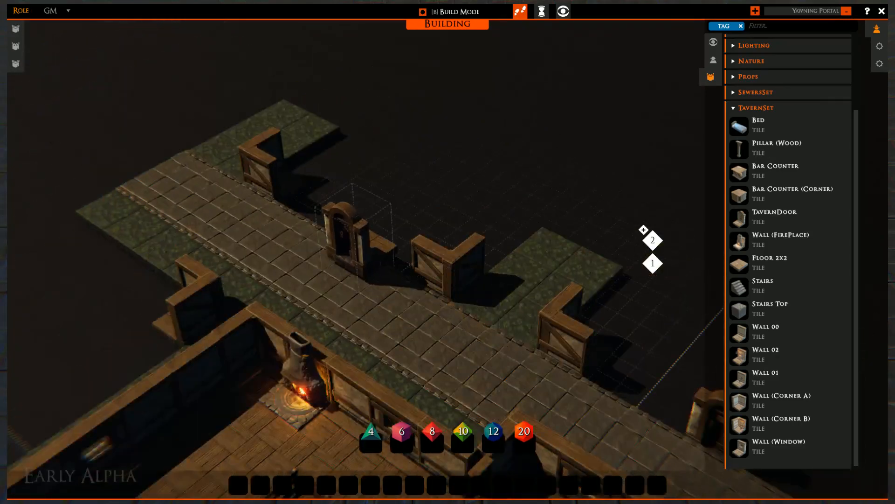
click(355, 222)
key(a)
key(s)
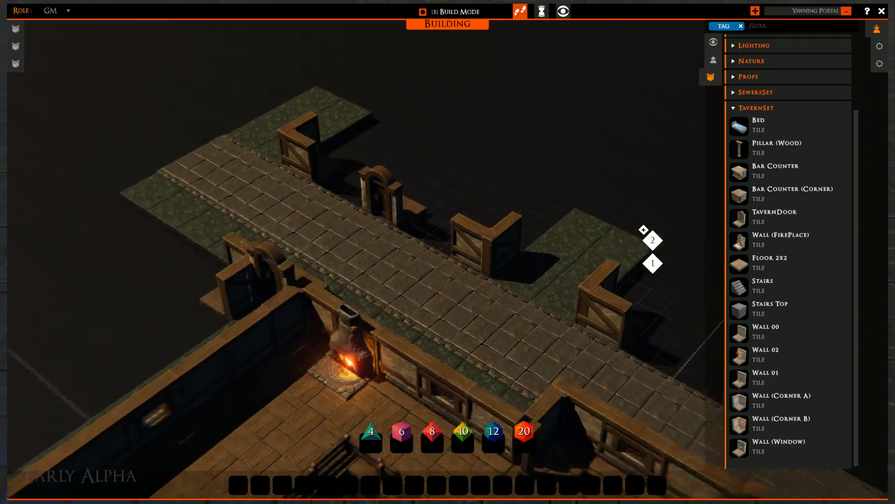
- Fill the tavern-side edge of the plot outside the main-hall end wall with a row of Wall 00 tiles
key(s)
key(a)
key(a)
key(s)
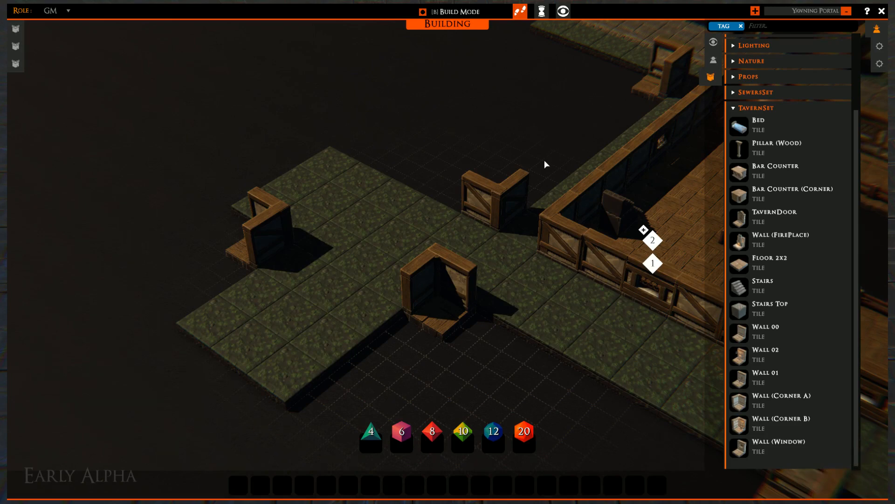
middle_drag(540, 125, 517, 254)
middle_drag(502, 82, 482, 224)
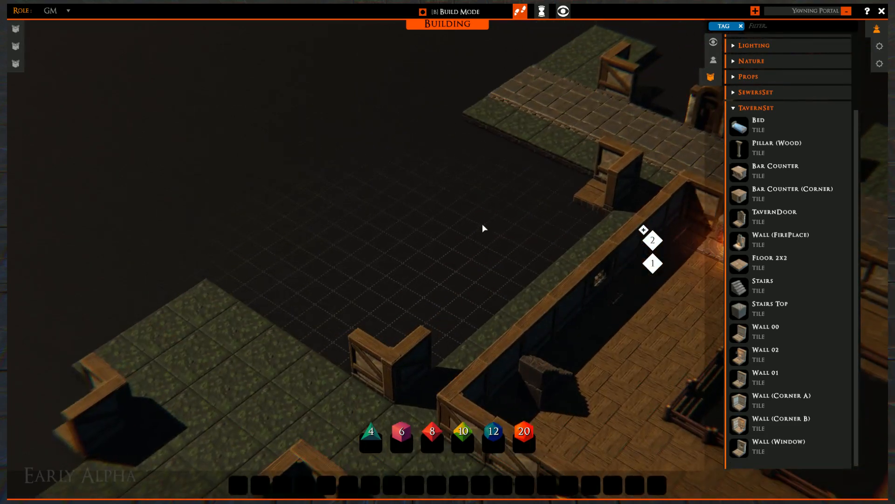
click(745, 333)
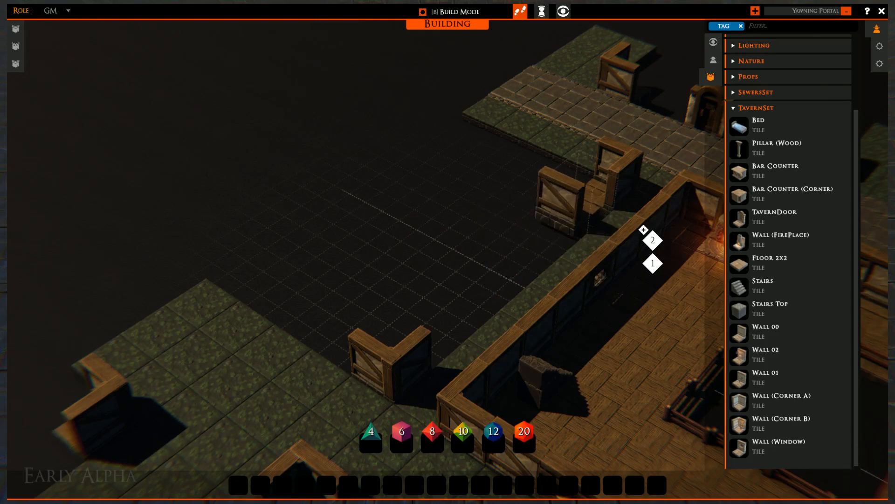
right_click(565, 212)
right_click(565, 212)
right_click(568, 214)
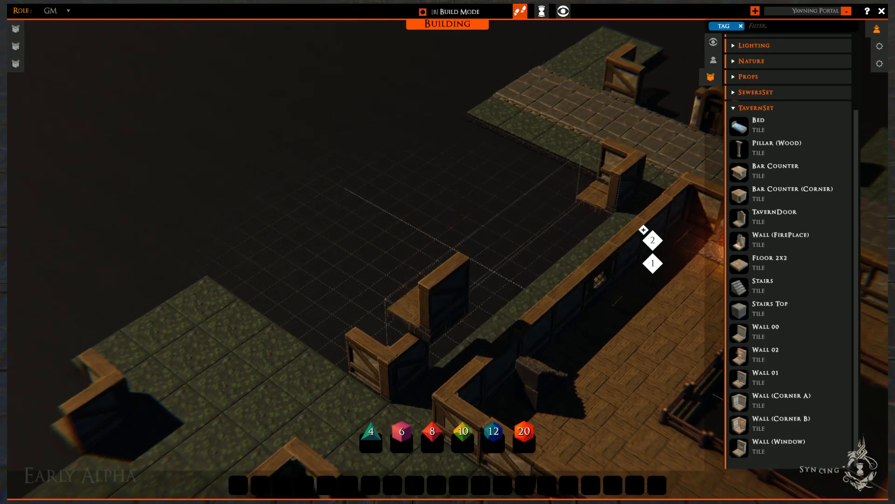
- Run rows of rotated Wall 00 tiles along the grass-path edge and the road-side edge of the same plot
right_drag(380, 284, 476, 287)
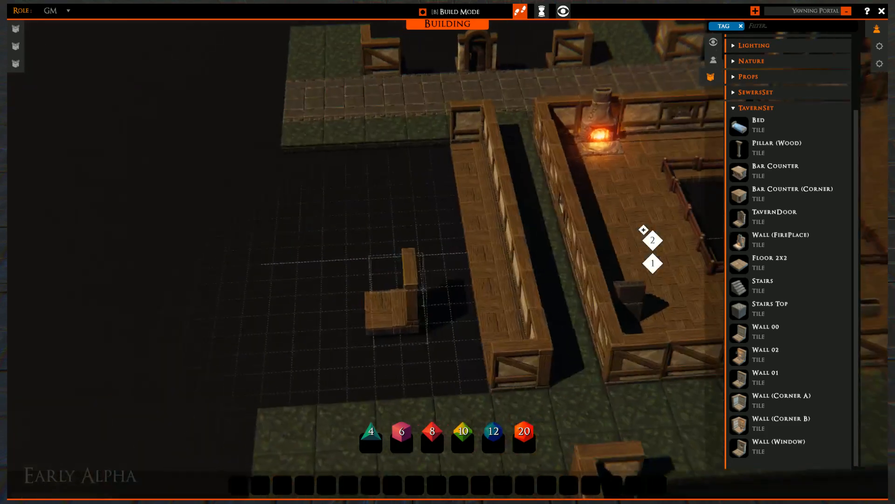
key(s)
key(r)
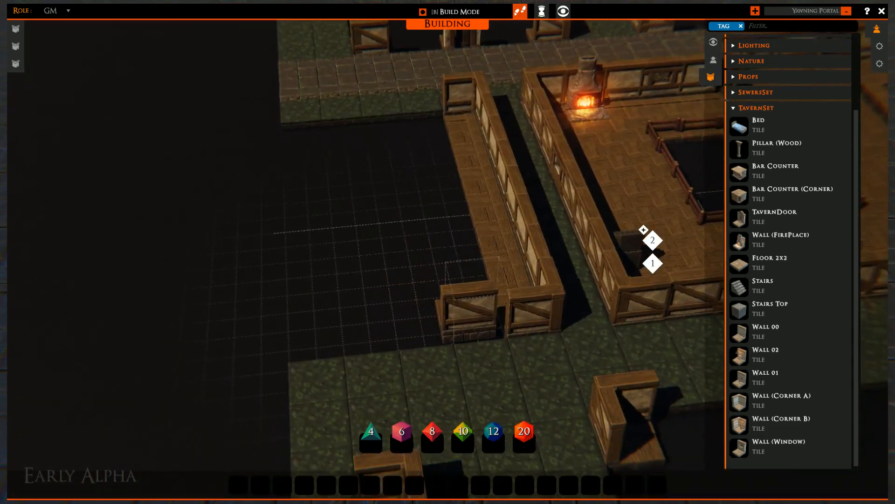
drag(479, 312, 309, 329)
key(r)
right_drag(417, 117, 423, 117)
key(r)
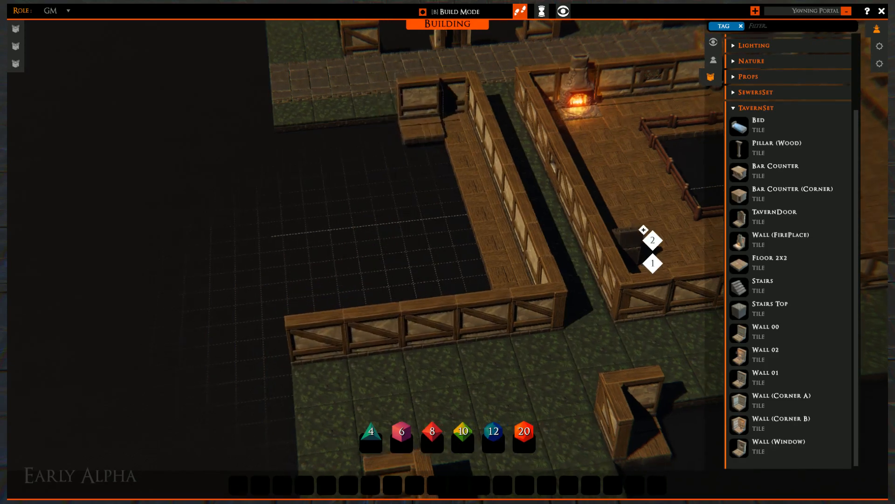
drag(419, 116, 288, 128)
- Extend the end plot's outer side across the road with Wall 00 tiles running back from the corner along the grass
right_drag(285, 229, 369, 219)
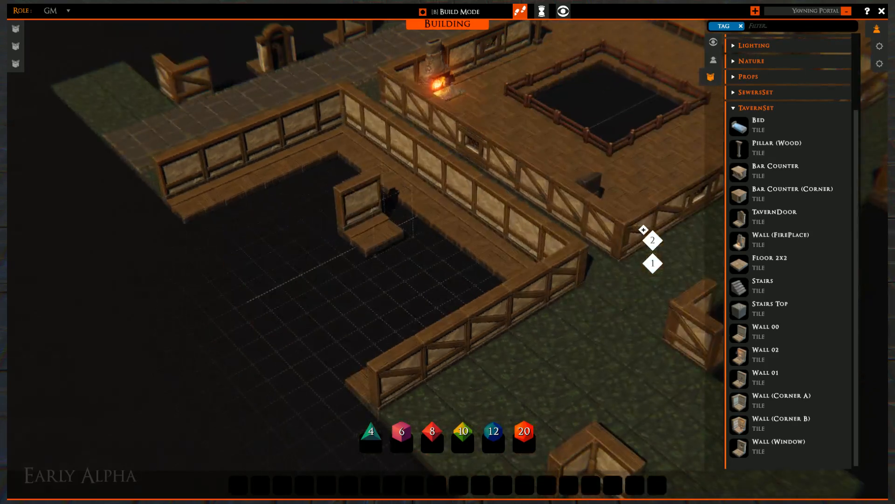
middle_drag(369, 220, 503, 266)
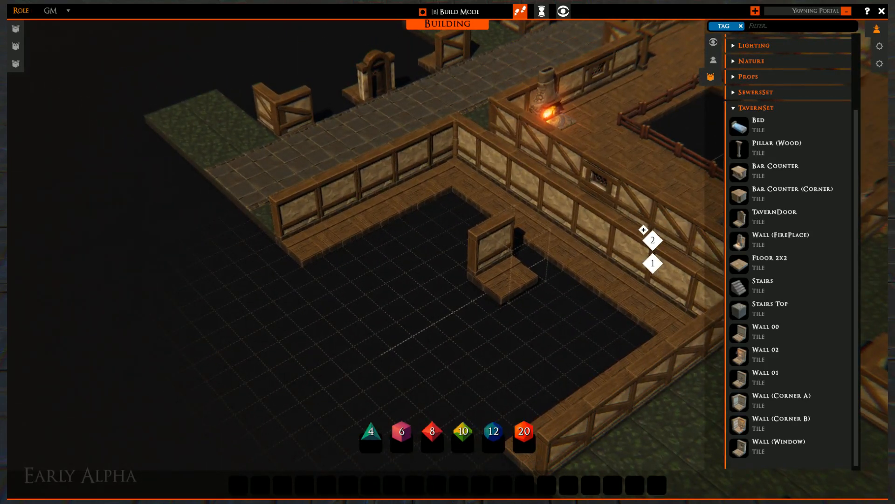
middle_drag(504, 275, 622, 326)
middle_drag(335, 245, 360, 402)
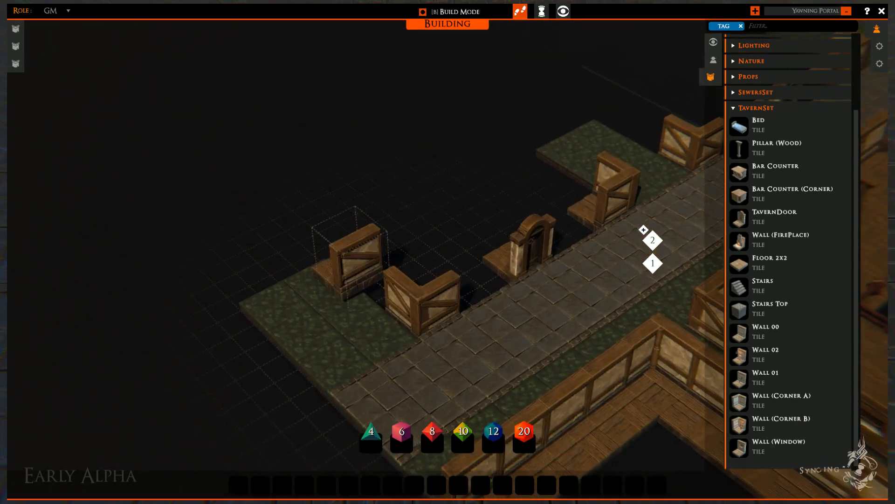
key(r)
click(358, 266)
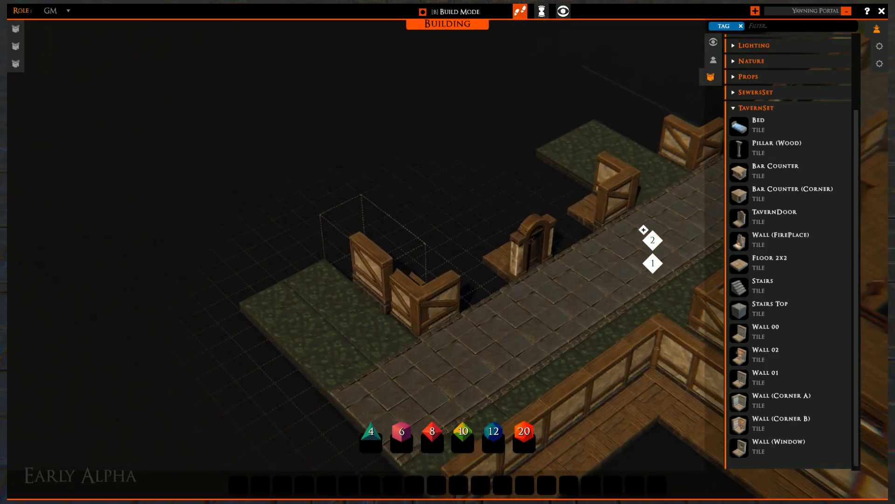
click(391, 289)
- Place rotated Wall 00 tiles on either side of the end plot's door along the road
key(r)
key(r)
key(r)
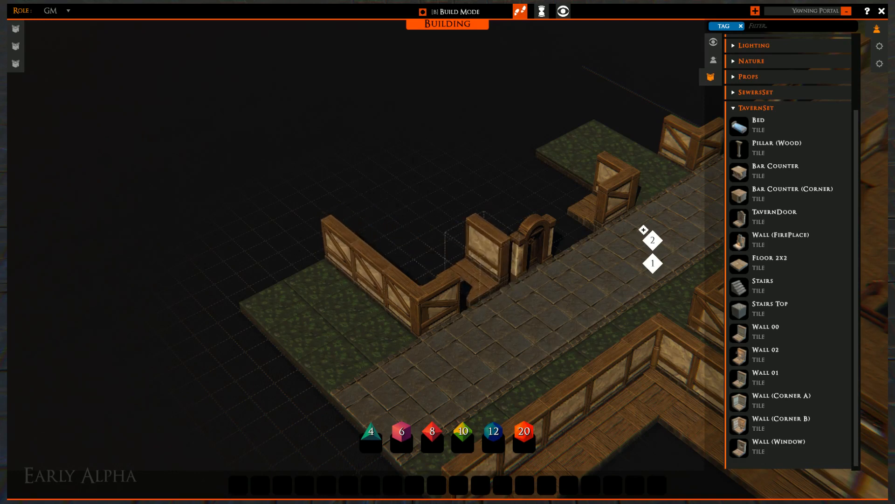
click(466, 283)
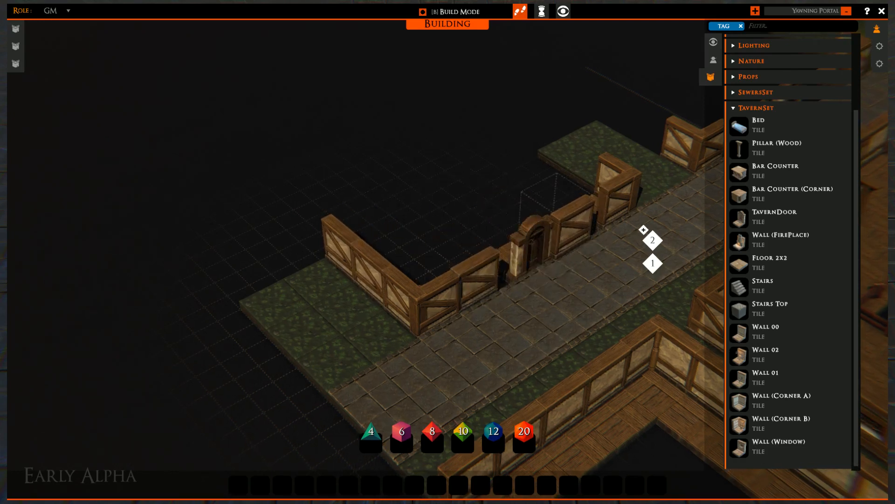
click(561, 226)
- Delete the Wall 00 tiles on both sides of the end plot's door
key(d)
key(q)
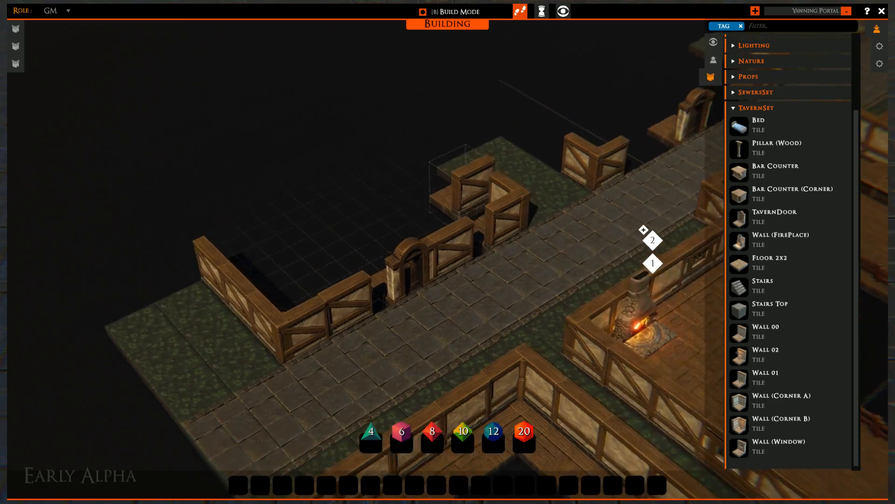
right_click(299, 240)
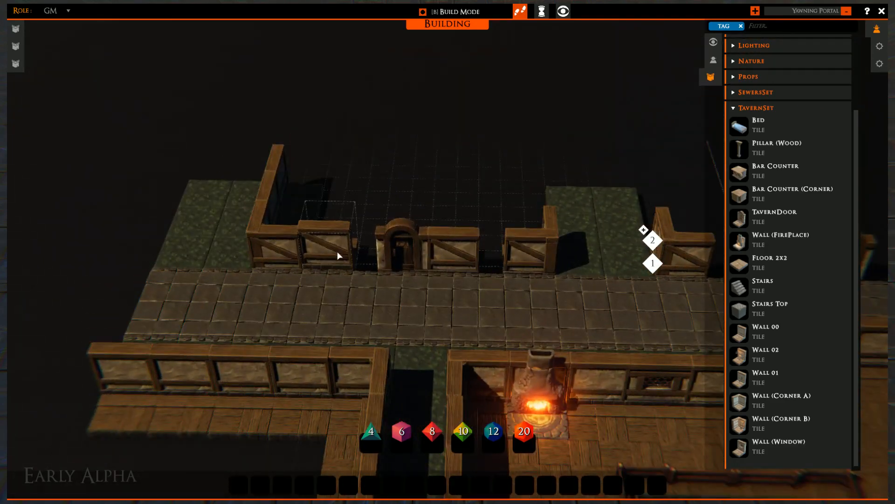
key(Delete)
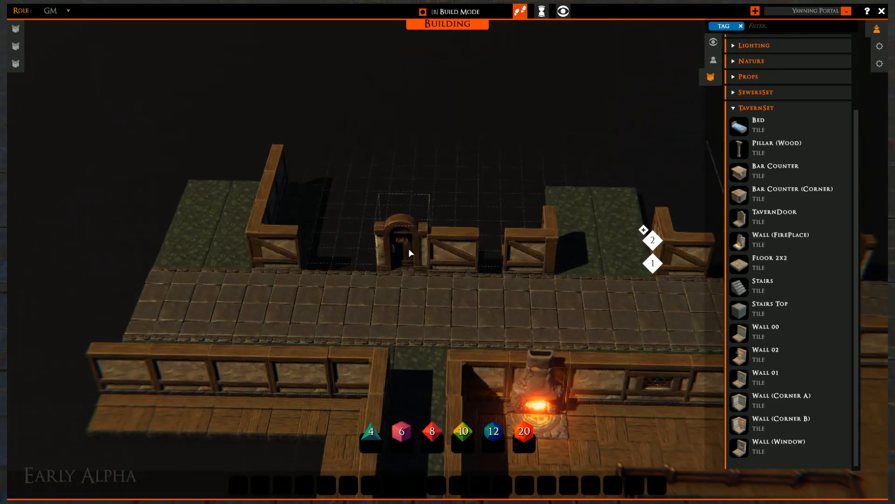
key(Delete)
scroll(459, 260, up, 3)
scroll(354, 295, up, 3)
right_drag(353, 296, 468, 393)
mouse_move(468, 393)
middle_down()
mouse_move(508, 392)
mouse_move(459, 390)
middle_up()
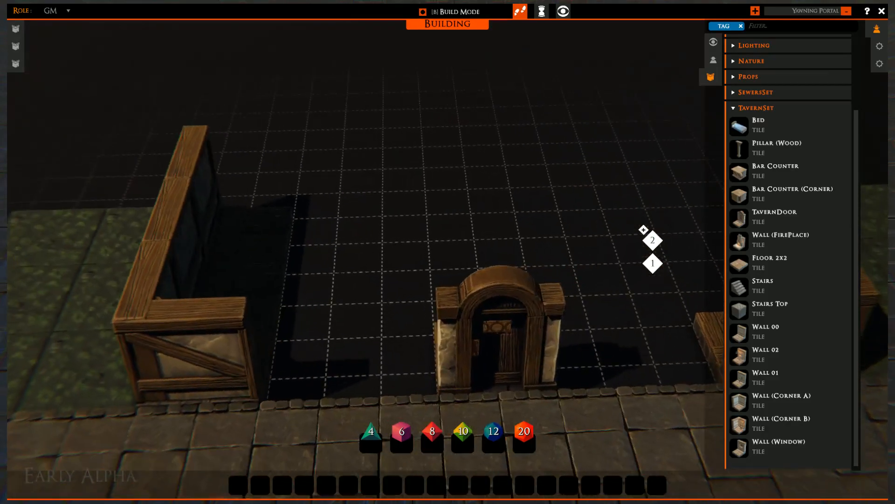
- Delete the tavern door standing in the road-side opening of the end plot
mouse_move(213, 370)
middle_down()
mouse_move(261, 370)
mouse_move(214, 370)
middle_up()
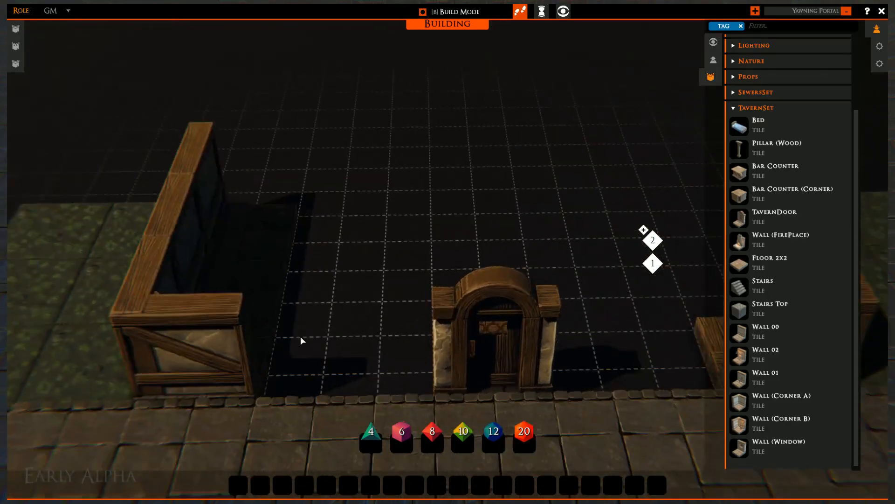
right_drag(462, 286, 211, 297)
right_drag(404, 372, 470, 345)
right_drag(360, 359, 452, 342)
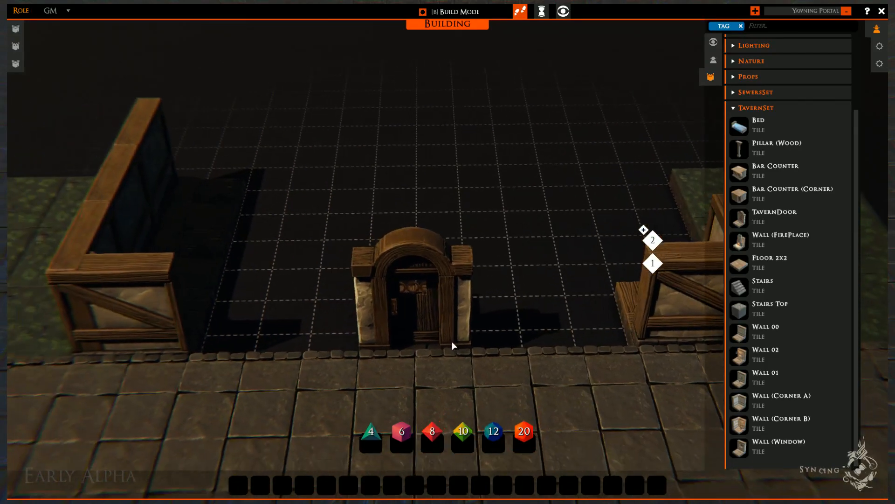
click(435, 302)
key(Delete)
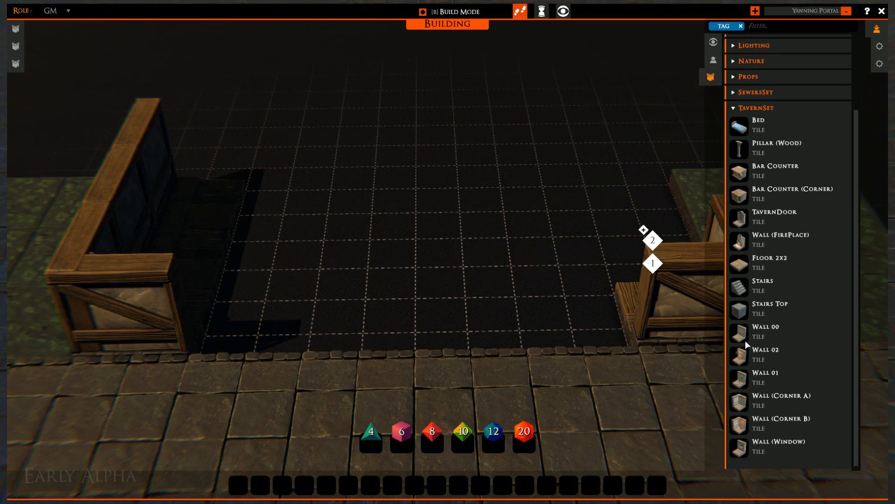
- Fill the plot's road-side opening with a row of Wall 00 tiles and replace one middle tile with a TavernDoor
drag(745, 340, 609, 299)
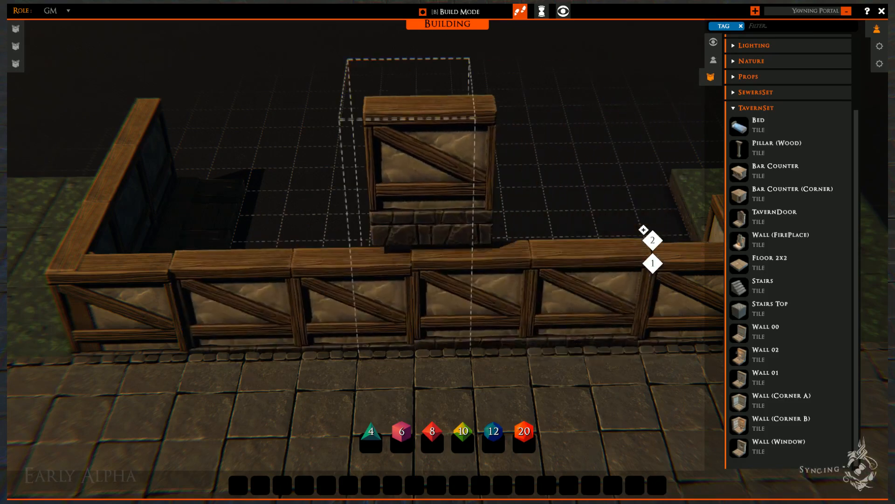
right_click(422, 337)
click(471, 321)
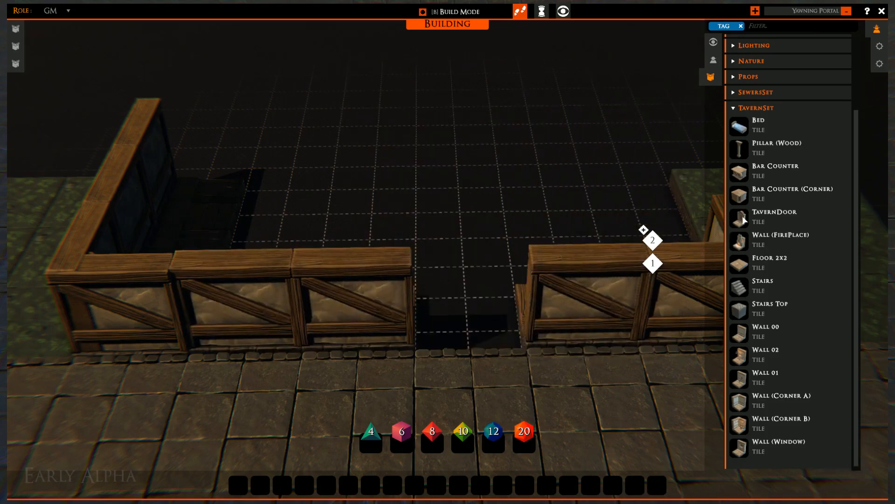
click(442, 332)
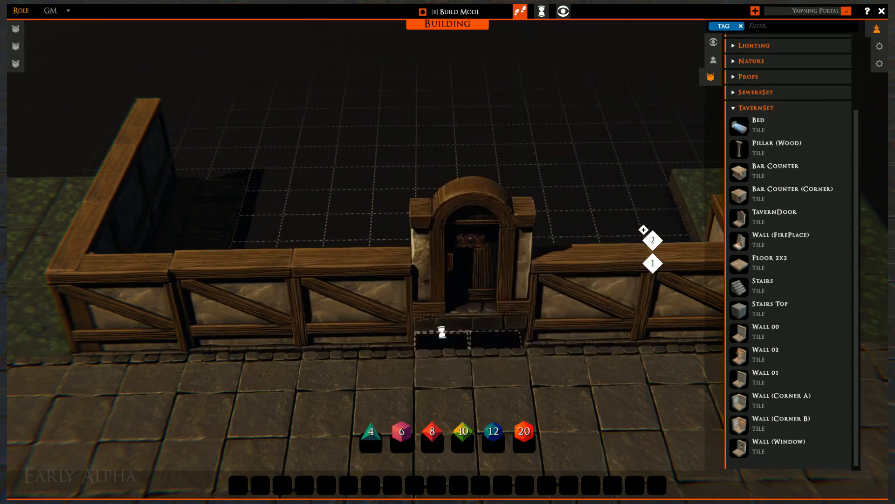
- Examine the walled plot beyond the cobblestone road and the partly floored building on the near side
scroll(468, 308, down, 5)
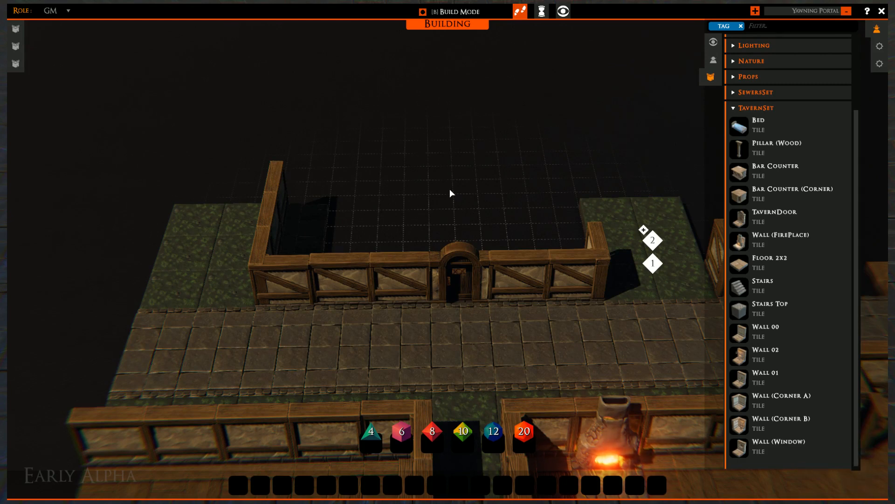
drag(429, 184, 466, 178)
drag(494, 227, 437, 257)
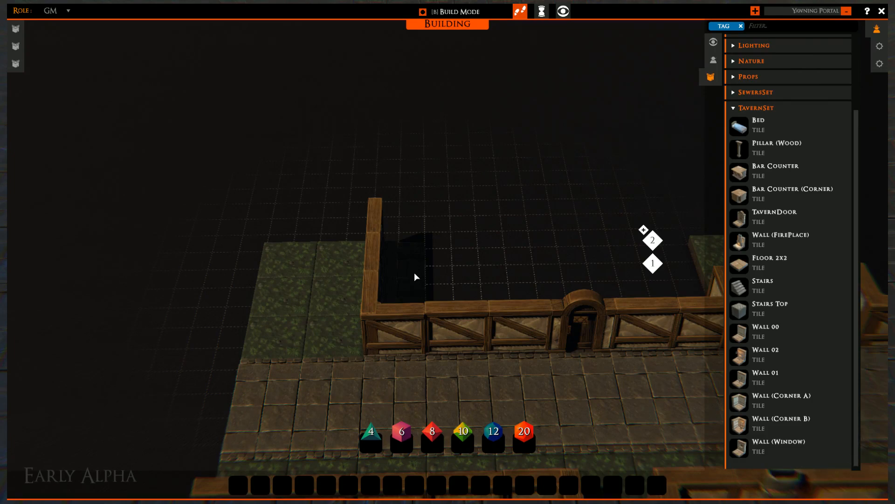
drag(464, 265, 432, 135)
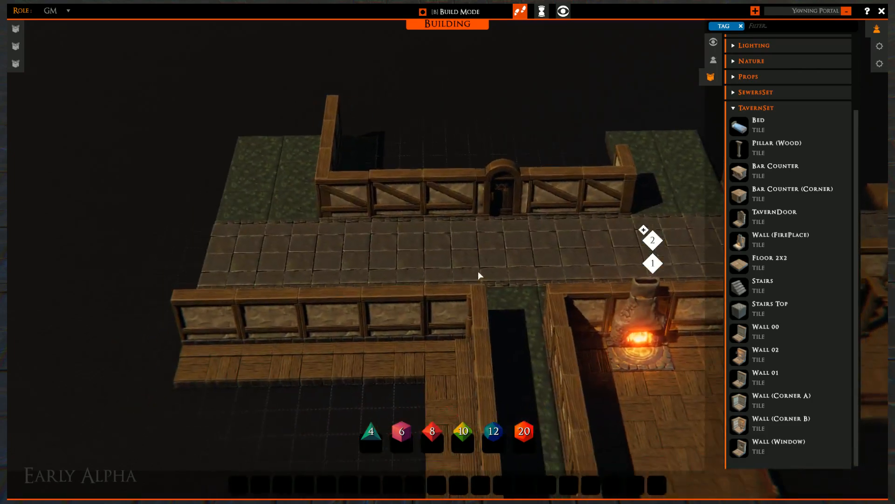
drag(479, 275, 475, 193)
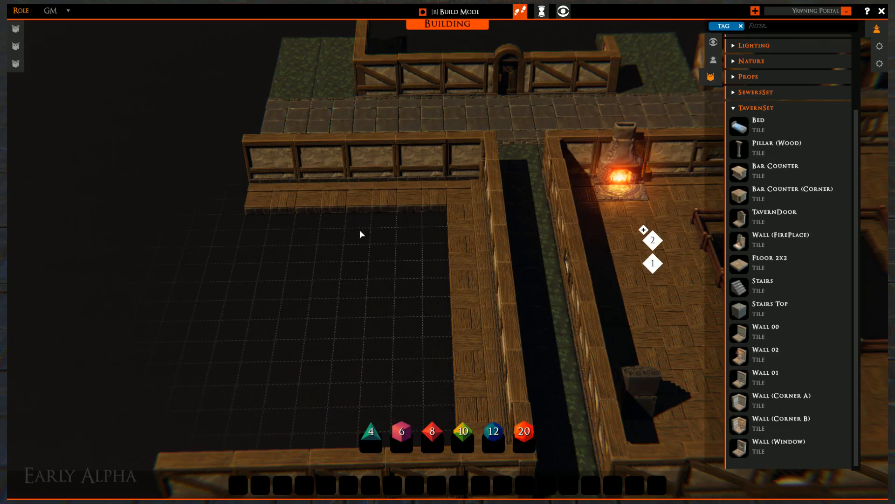
mouse_move(419, 345)
mouse_down()
mouse_move(410, 231)
mouse_move(438, 188)
mouse_move(450, 353)
mouse_up()
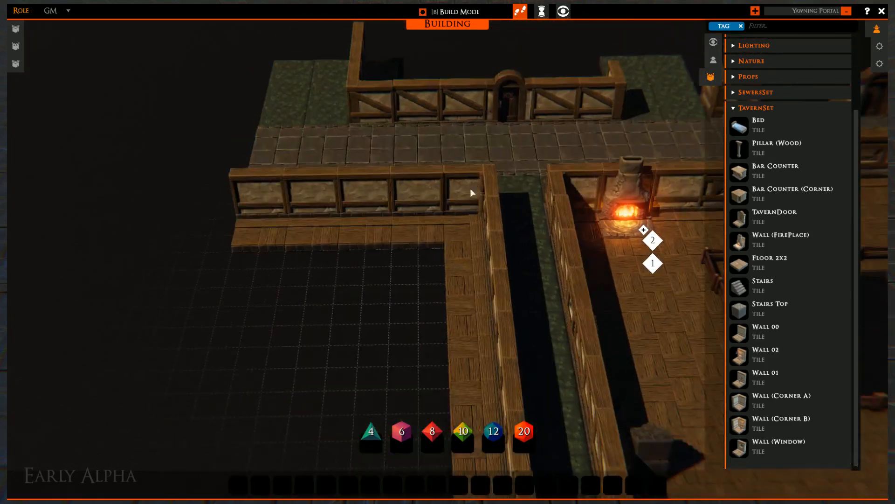
drag(470, 189, 495, 324)
- Extend the side walls of the two plots flanking the narrow grass path with rotated Wall 00 tiles running back from their corners
middle_drag(495, 325, 259, 288)
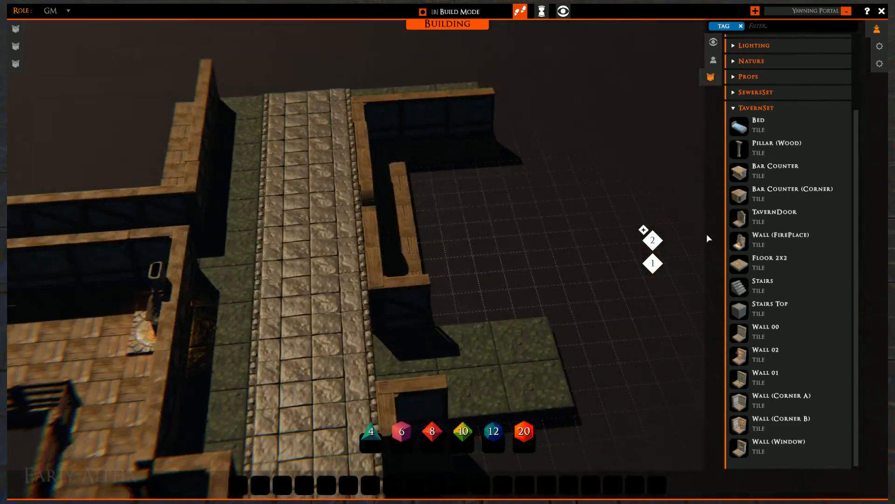
click(740, 342)
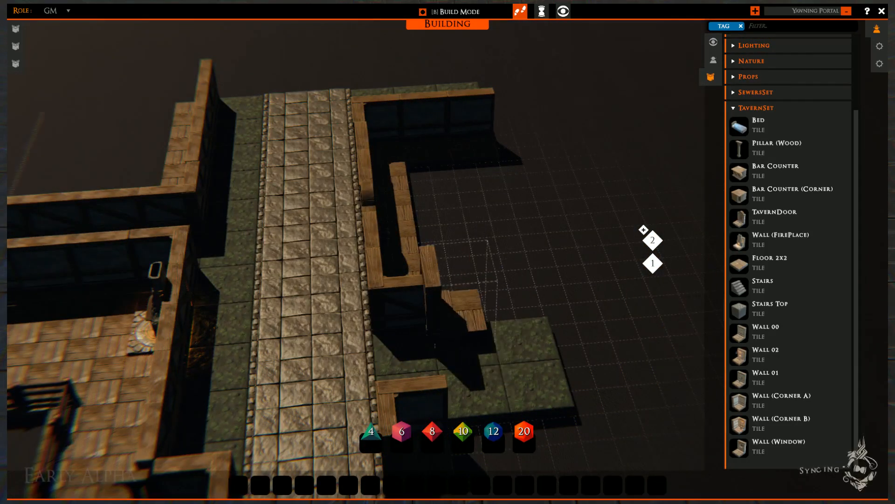
key(r)
key(r)
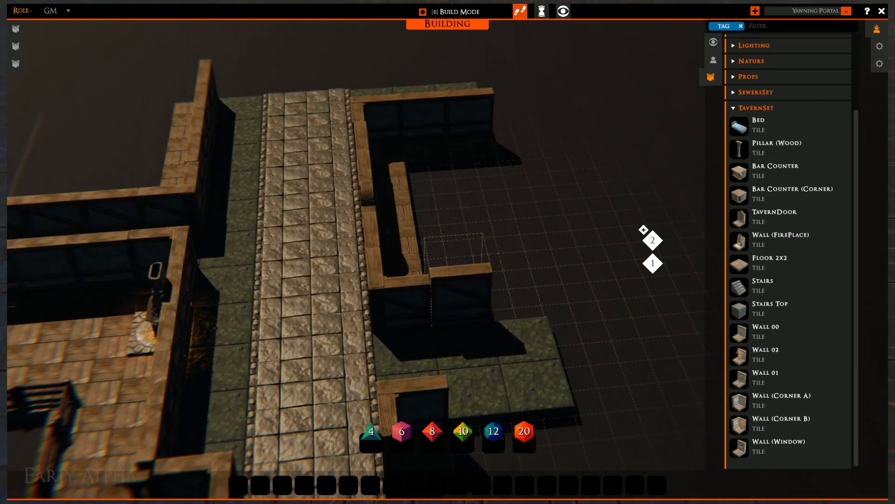
click(460, 299)
click(521, 293)
key(r)
key(r)
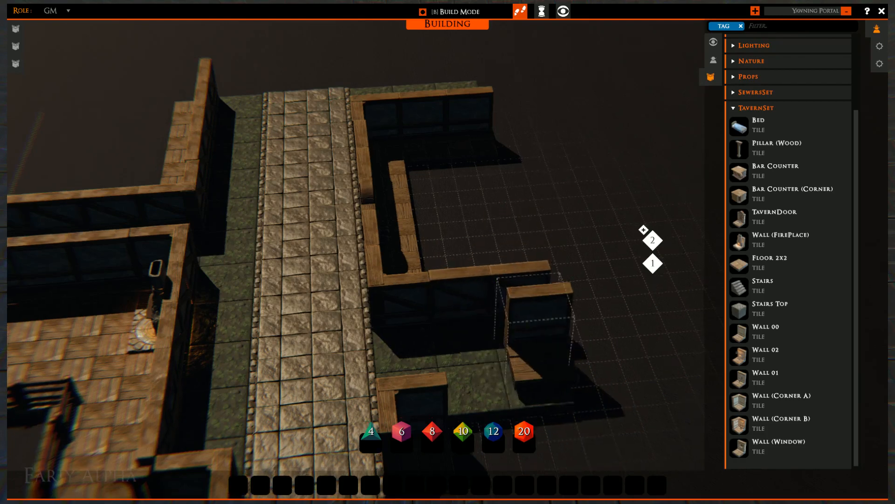
right_drag(538, 357, 468, 247)
drag(418, 294, 495, 285)
- Close the middle plot's road-side front with rotated Wall 00 tiles on both sides of its door
right_drag(373, 331, 618, 293)
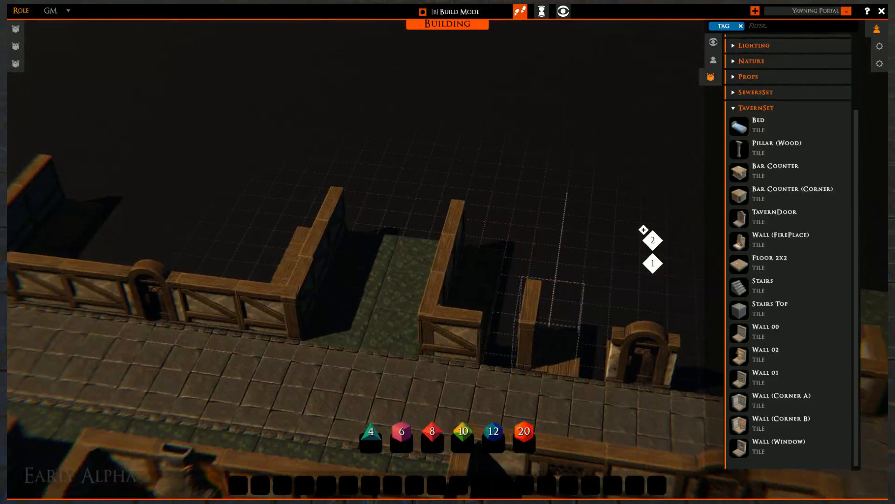
key(r)
key(r)
key(r)
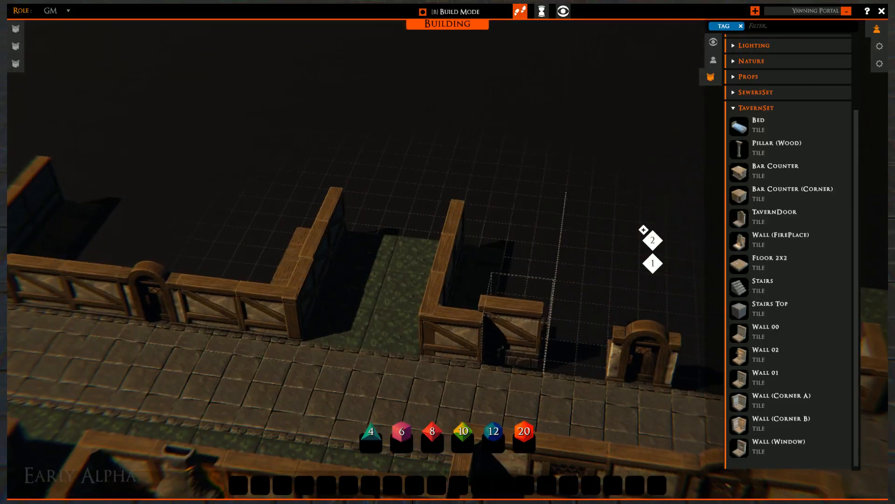
drag(513, 352, 579, 357)
key(s)
key(d)
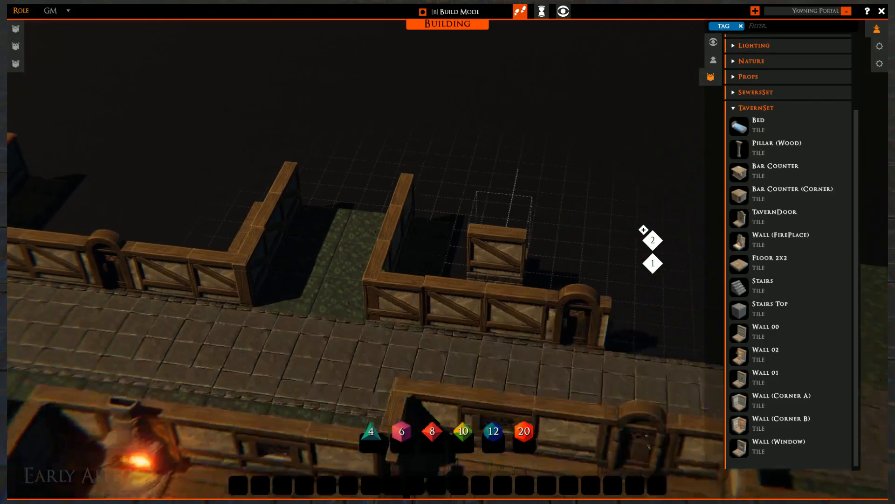
key(d)
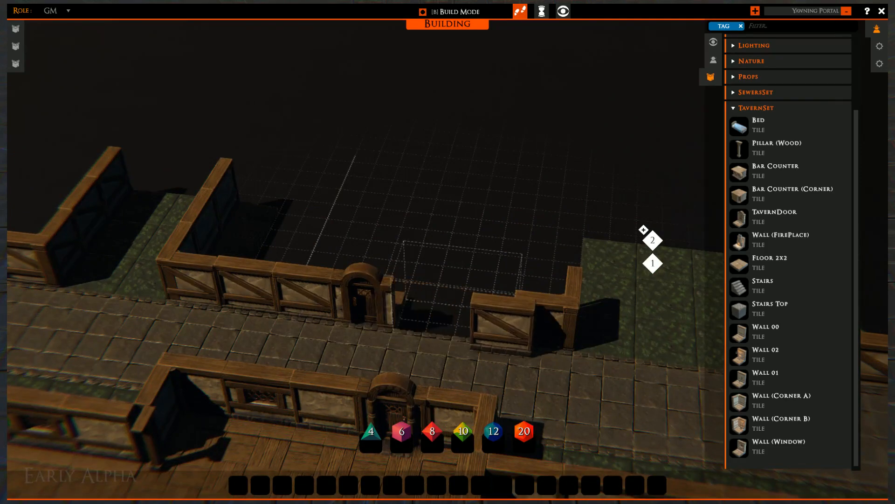
drag(488, 317, 499, 319)
- Extend the side walls bordering the wide grass area with rotated Wall 00 tiles running back from the road corners
key(r)
key(r)
key(r)
key(d)
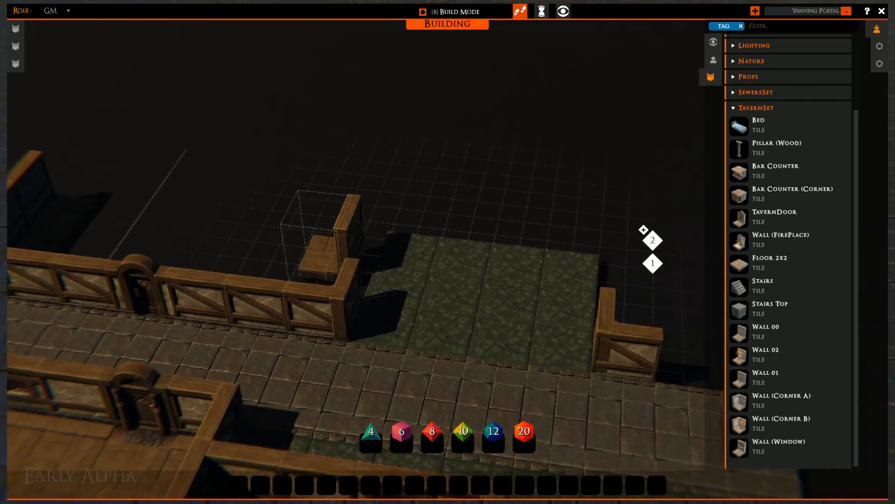
right_drag(375, 233, 298, 224)
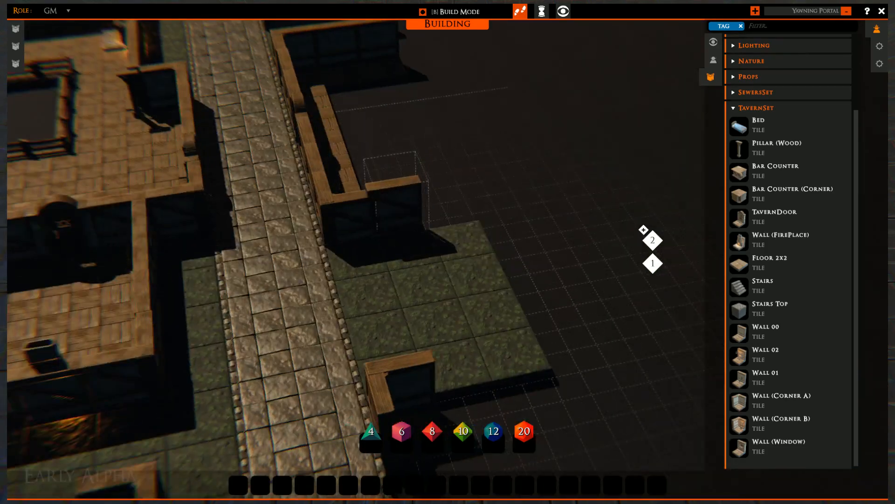
drag(397, 214, 519, 220)
key(s)
- Run rotated Wall 00 tiles along the road from the corner of the plot beyond the wide grass area
key(r)
key(r)
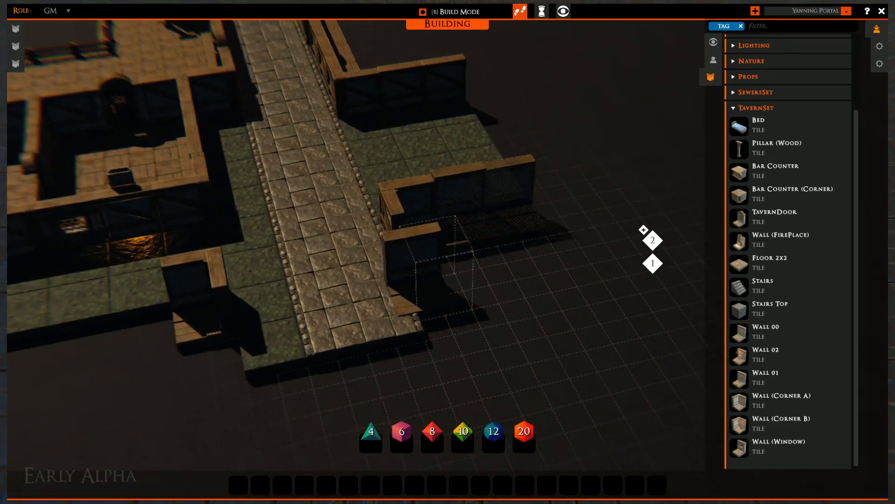
key(r)
drag(436, 270, 457, 310)
- Add a rotated Wall 00 tile beside the corner across the road, continuing its road-facing side
key(a)
key(r)
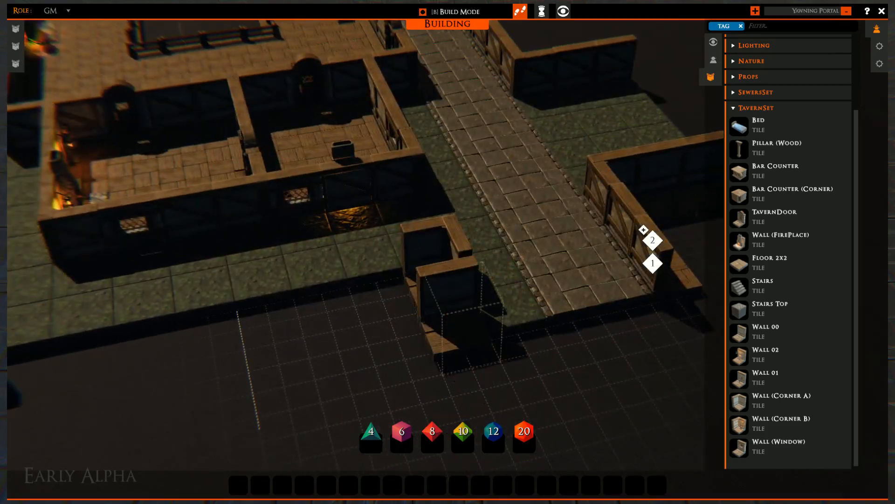
key(r)
click(457, 318)
- Run a row of rotated Wall 00 tiles between the two corners along the grass path beside the tavern
key(r)
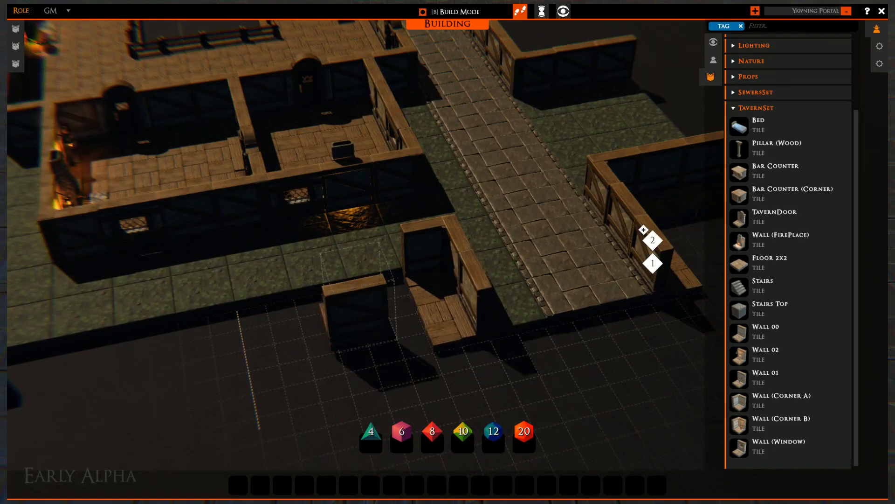
key(r)
key(a)
key(s)
key(r)
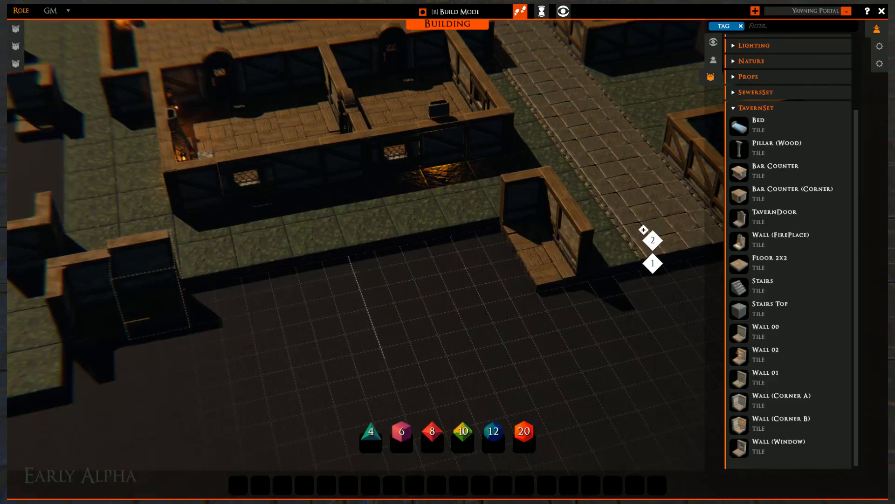
drag(158, 303, 497, 233)
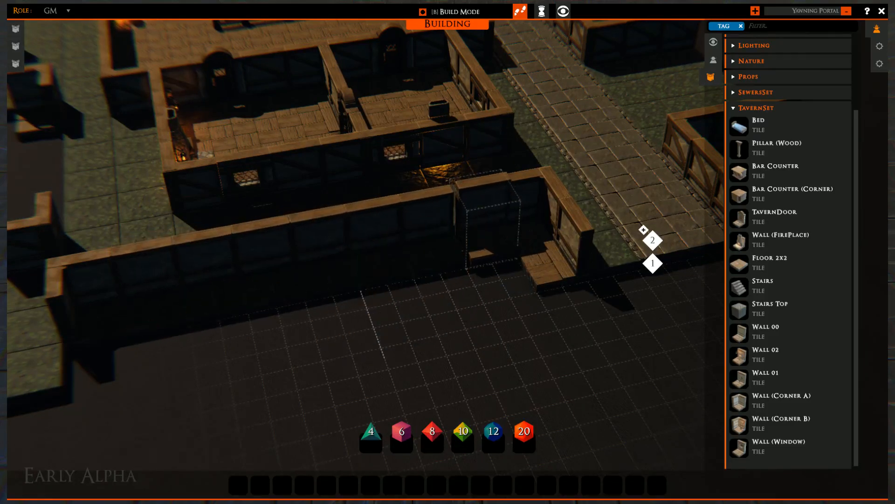
- Add a rotated Wall 00 tile at the row's far corner, extending the side that faces the wide grass path
middle_drag(215, 303, 397, 154)
key(s)
key(a)
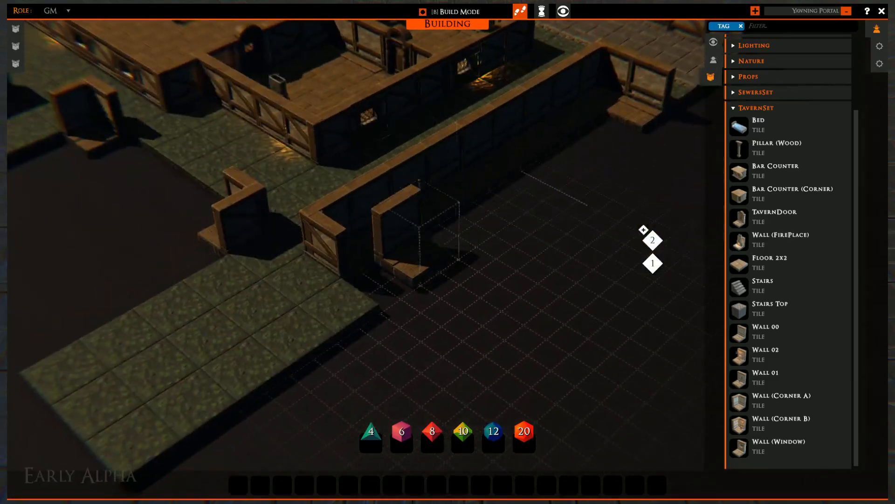
key(r)
key(r)
key(r)
click(381, 280)
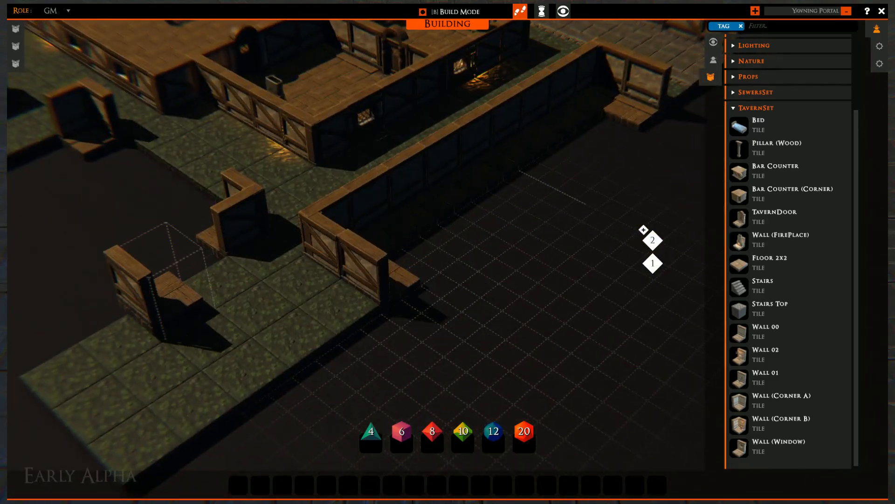
- Fill the gap between the building's two corner tiles with a row of straight TavernSet wall tiles facing the grass path
right_drag(177, 289, 506, 325)
key(r)
key(r)
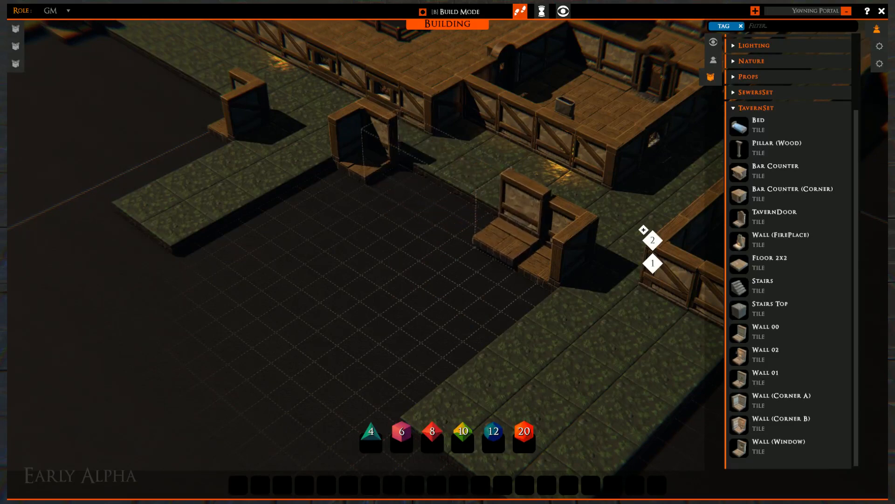
drag(509, 245, 532, 263)
- Rotate the wall tile and build both side walls of the same building from its corner tiles along the grass edges
key(r)
right_drag(487, 301, 443, 254)
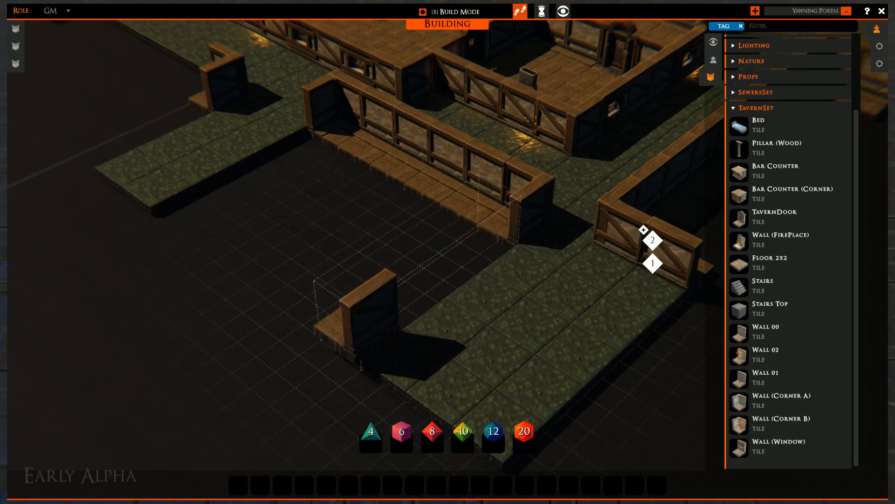
drag(357, 331, 359, 334)
drag(303, 151, 184, 217)
- Fill the back wall of the neighbouring building with a row of straight wall tiles between its two corner tiles
key(a)
key(a)
key(w)
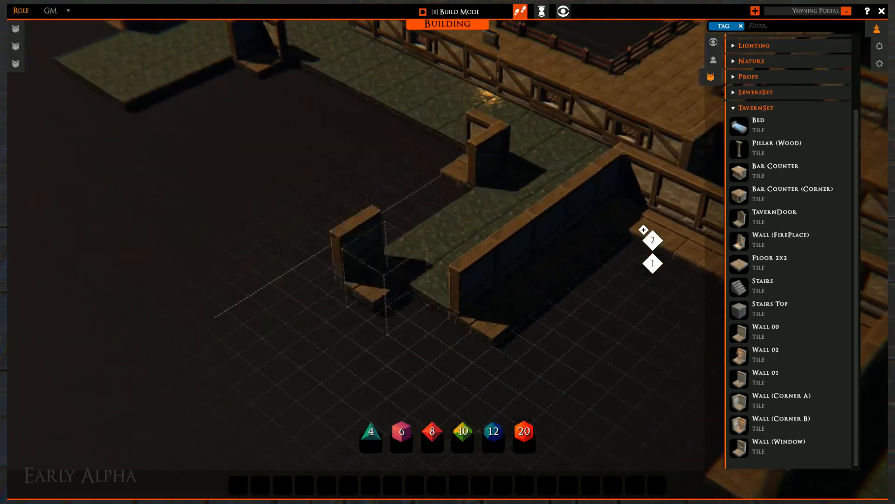
key(a)
key(q)
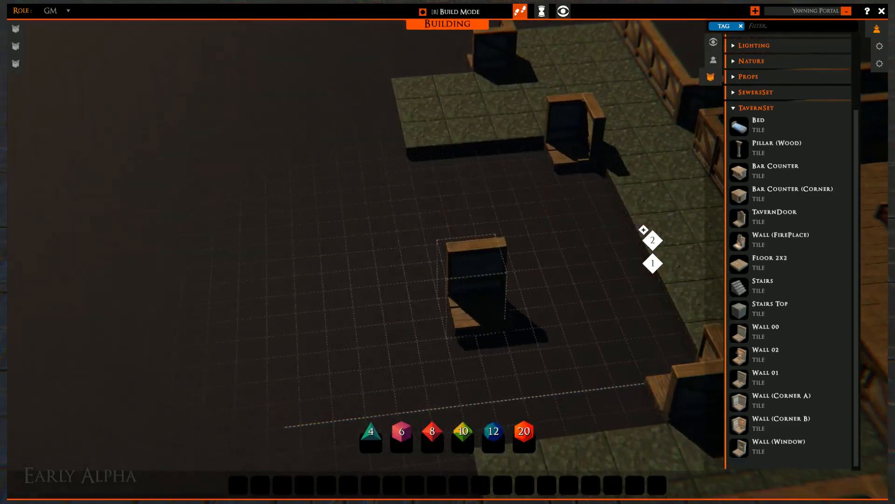
key(e)
key(r)
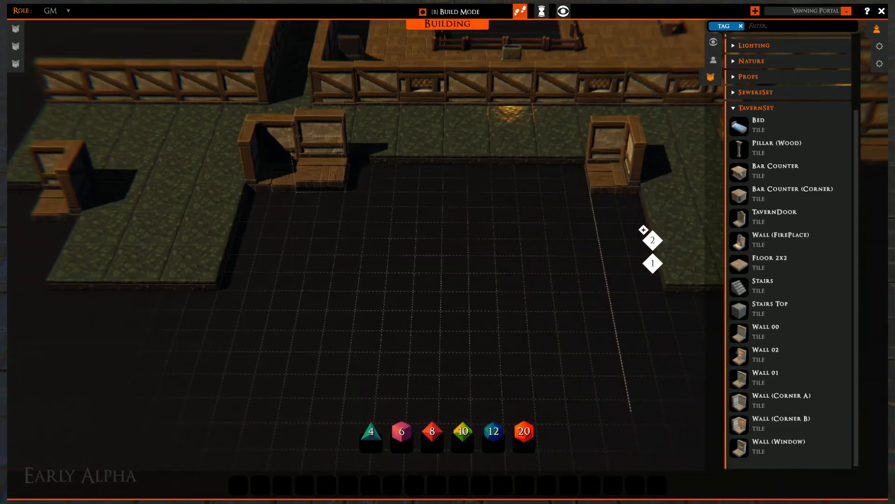
drag(322, 171, 568, 172)
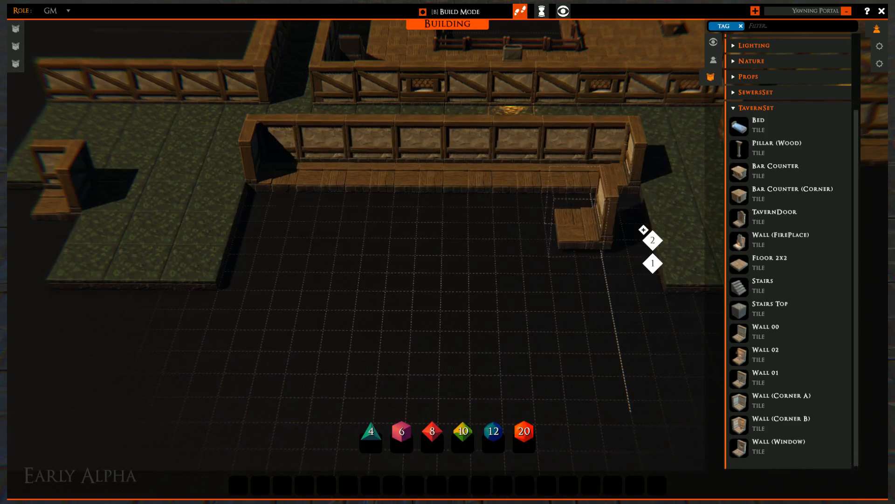
- Build both side walls of this second building from its corners to the end of the grass strips
key(d)
drag(564, 201, 566, 254)
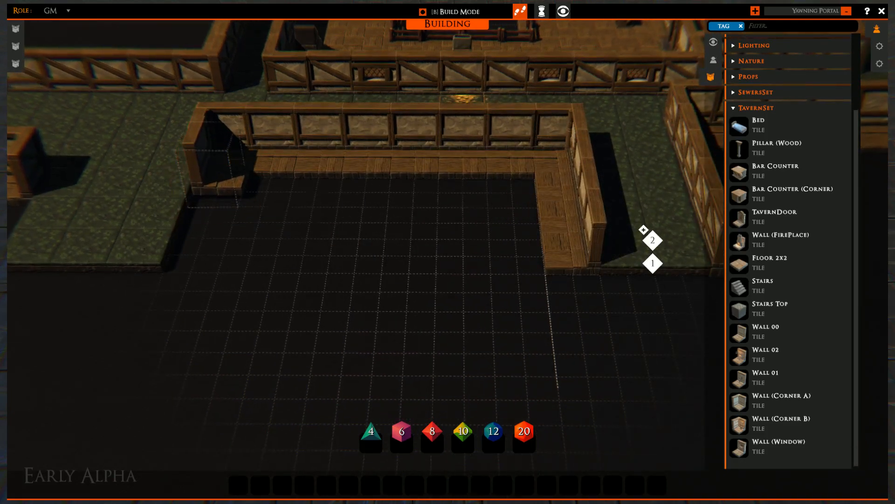
drag(216, 189, 205, 254)
- Extend the side wall of the outermost building from its corner tile along the wide grass area
key(a)
key(w)
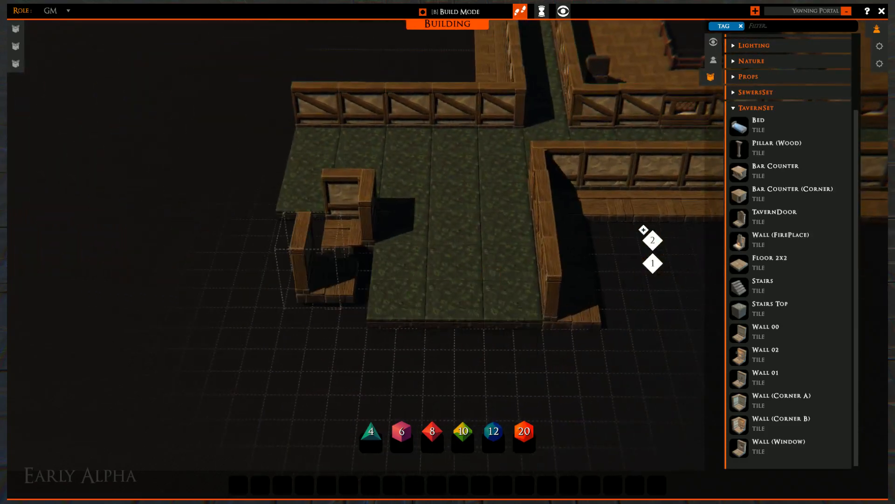
drag(342, 268, 338, 303)
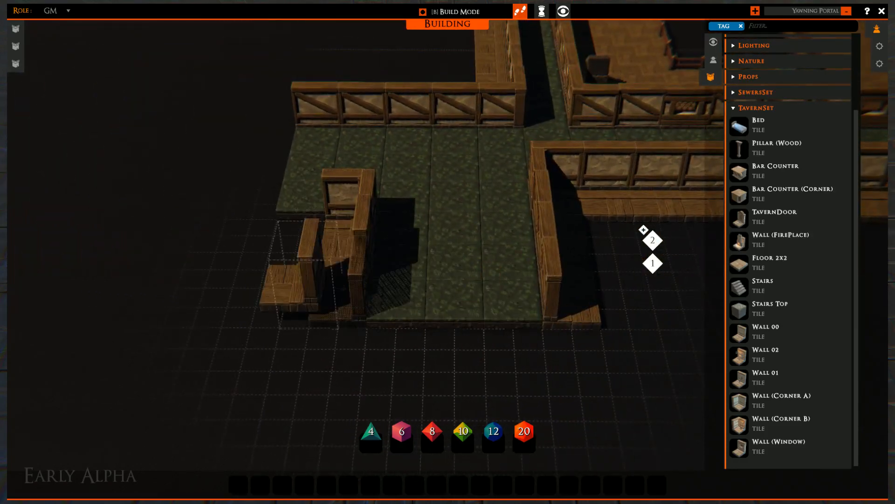
- Rotate the wall tile and add one segment to the outermost building's back wall next to its corner tile
right_drag(236, 280, 316, 259)
key(r)
key(r)
key(r)
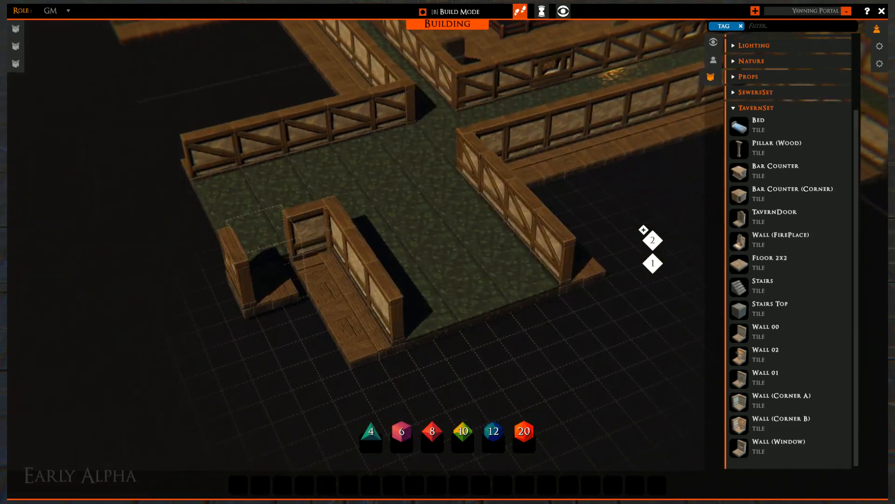
click(273, 285)
- Delete the strip of grass tiles in the narrow alley between the tavern and the adjacent building
key(w)
key(d)
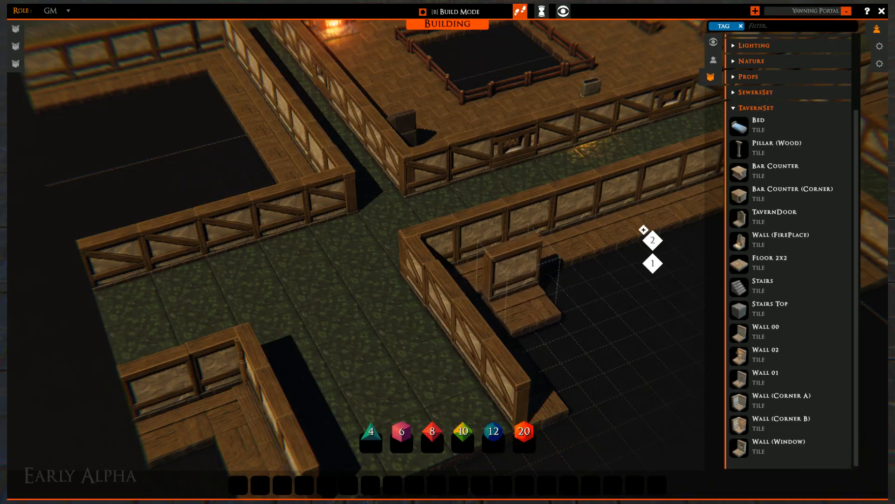
right_drag(525, 301, 391, 380)
scroll(392, 368, down, 2)
right_drag(319, 303, 260, 267)
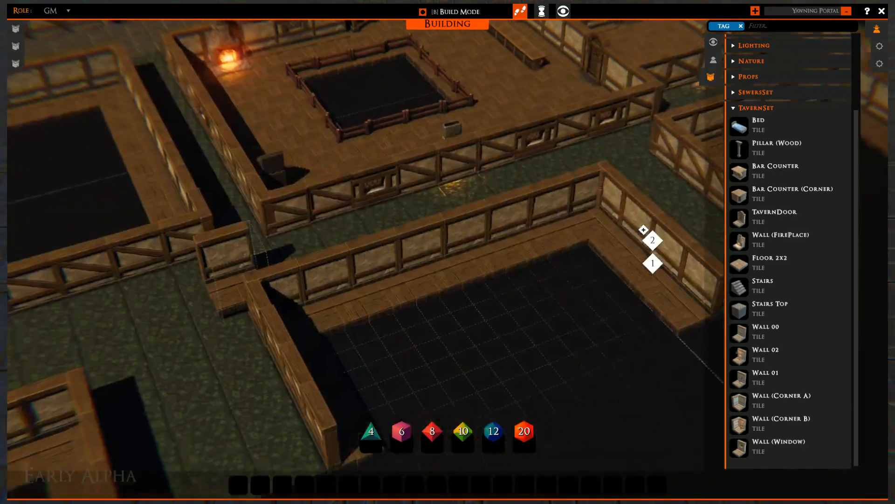
right_drag(247, 235, 393, 216)
middle_drag(393, 216, 93, 298)
middle_drag(216, 295, 324, 205)
key(Delete)
middle_drag(326, 172, 371, 204)
key(a)
middle_drag(152, 187, 403, 319)
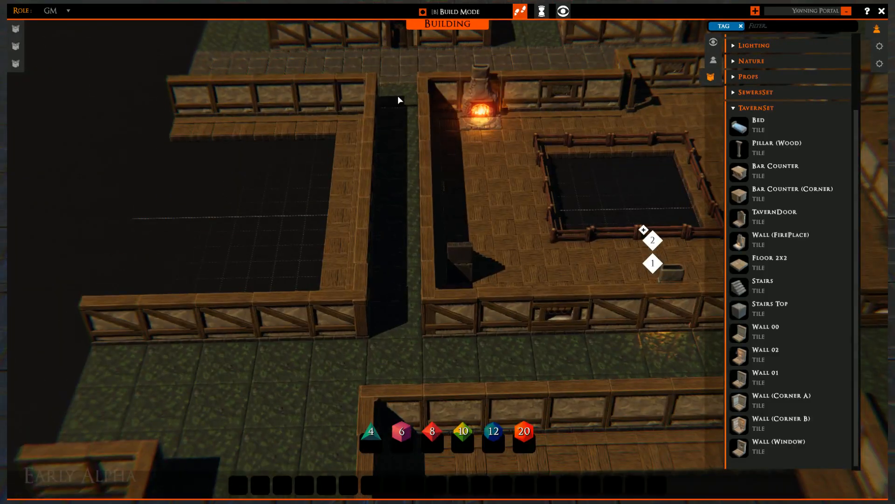
drag(403, 106, 404, 240)
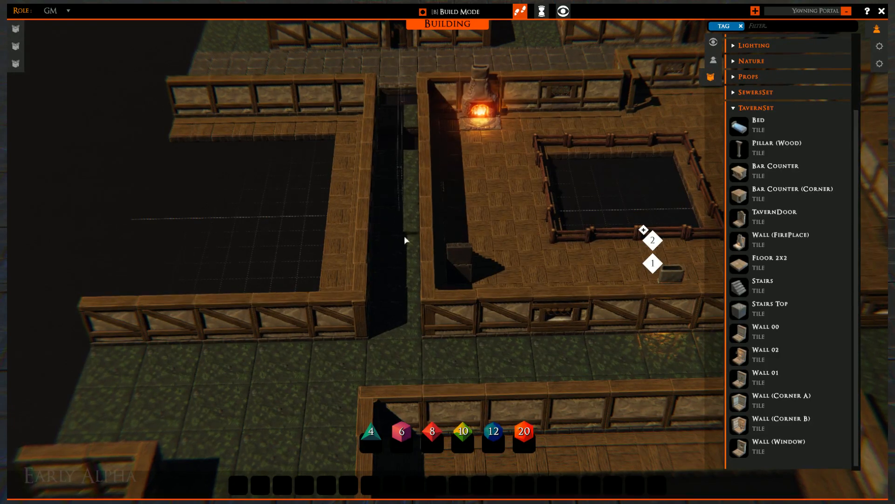
key(Delete)
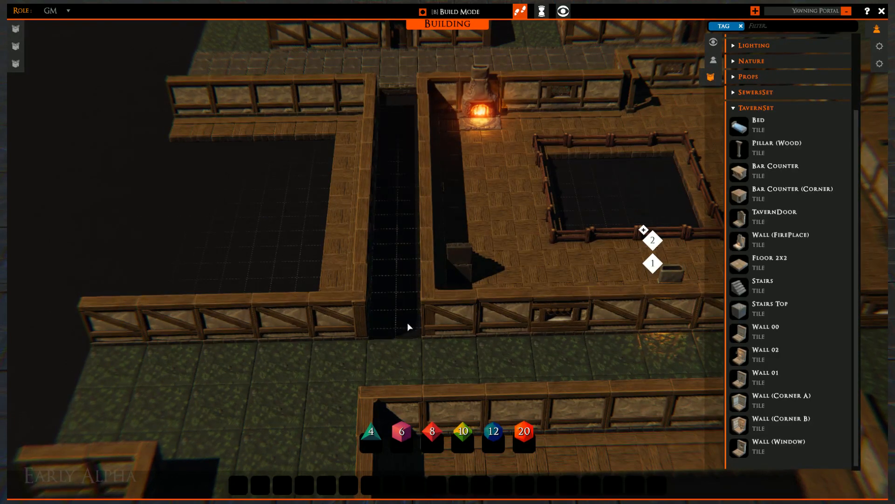
- Remove three separate grass tiles from the wide grass area in front of the adjacent building
key(s)
key(s)
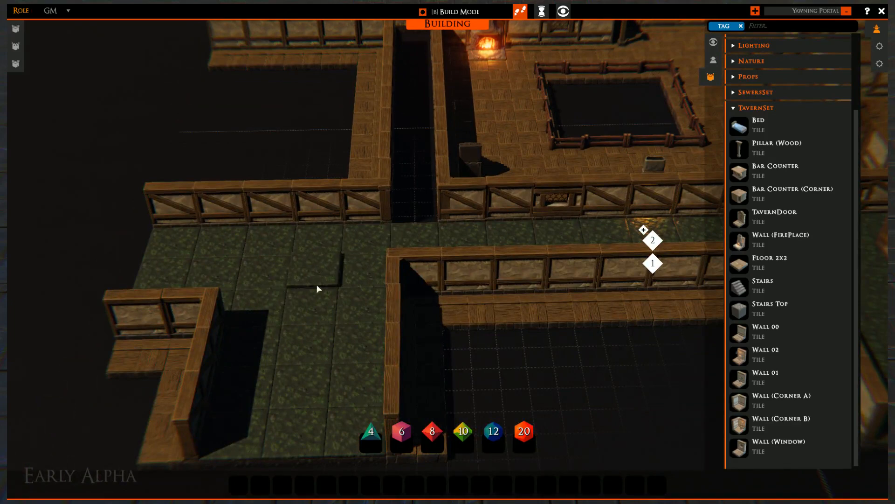
right_drag(335, 250, 411, 247)
key(a)
key(s)
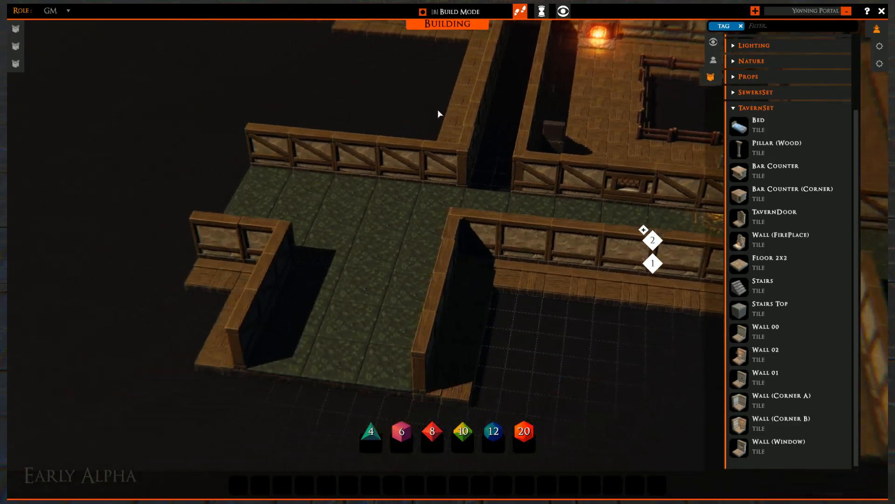
click(365, 293)
click(377, 228)
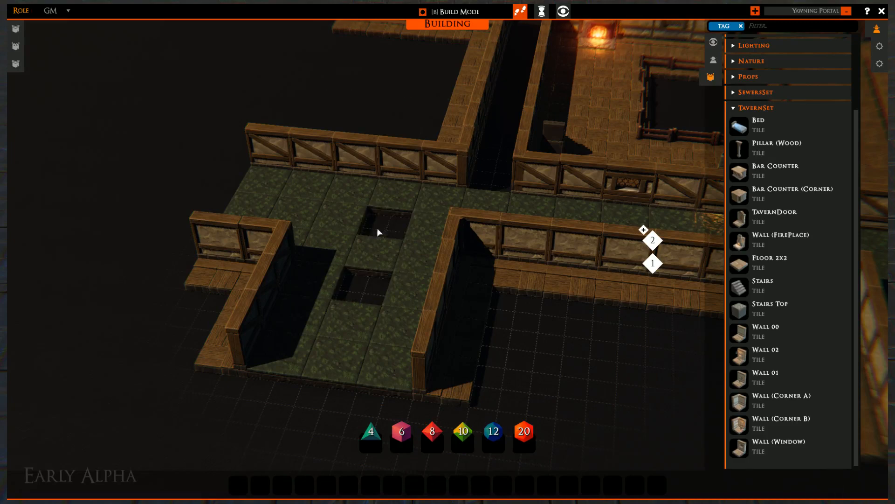
right_click(303, 212)
right_drag(391, 220, 691, 257)
- Fill the three gaps in the wide grass area with Grass (Road) tiles from the Nature set, varying their rotation
click(735, 109)
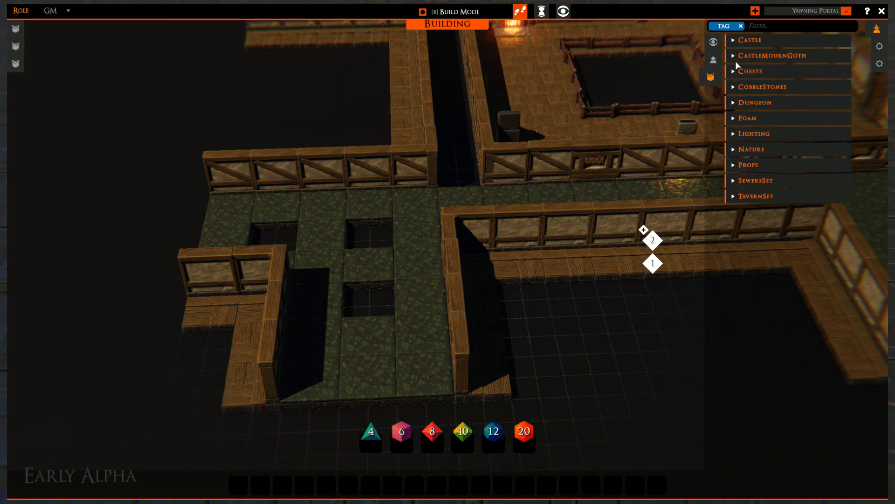
click(735, 150)
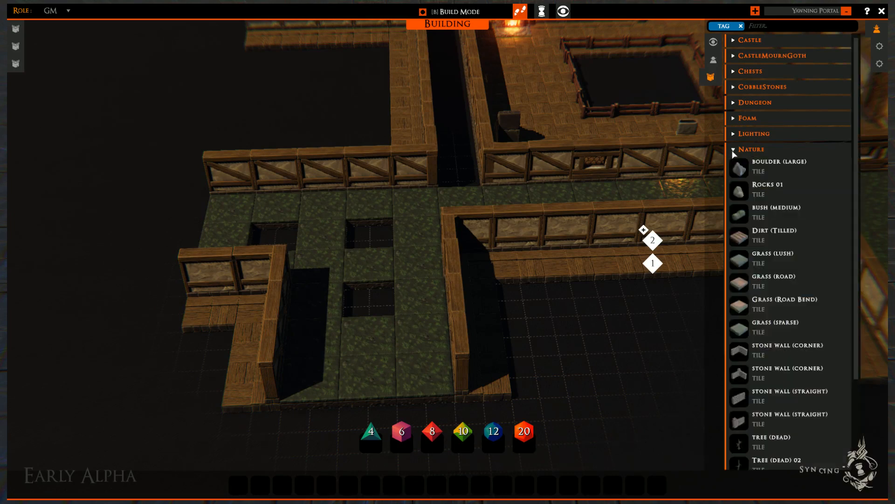
click(741, 287)
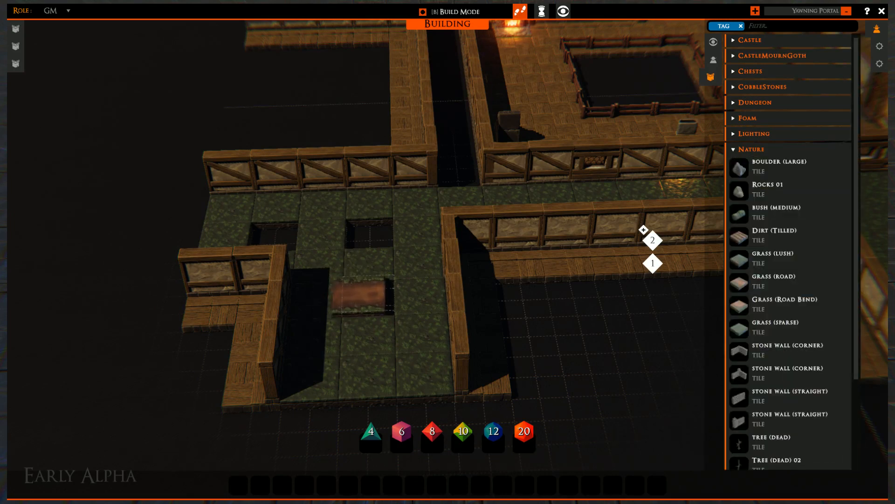
key(r)
click(370, 298)
click(373, 230)
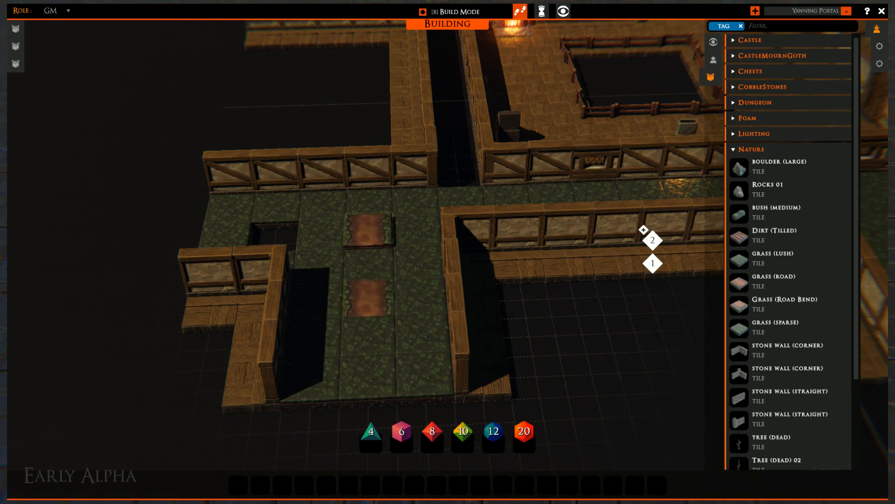
click(268, 225)
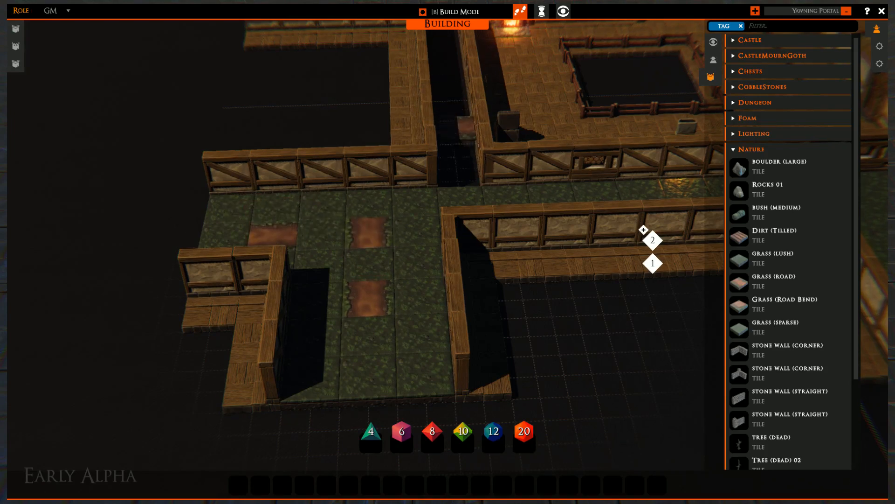
- Place spaced Grass (Road) tiles along the emptied alley beside the tavern's side wall
key(w)
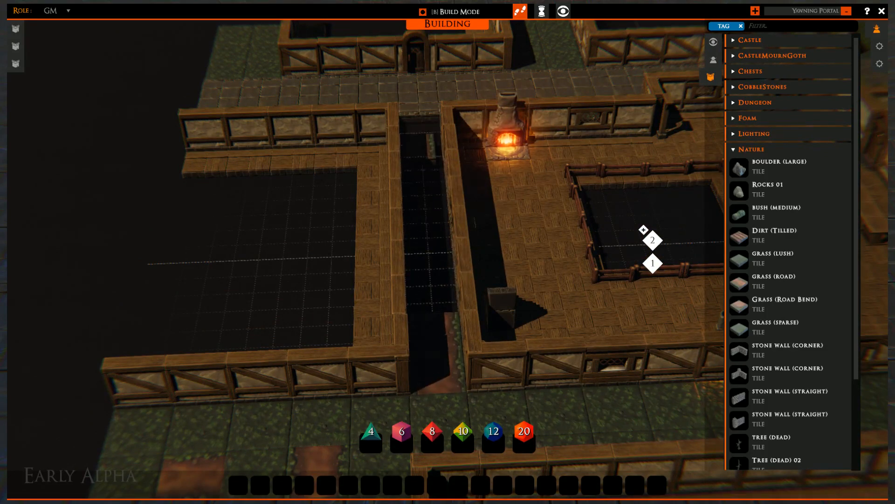
scroll(455, 326, up, 5)
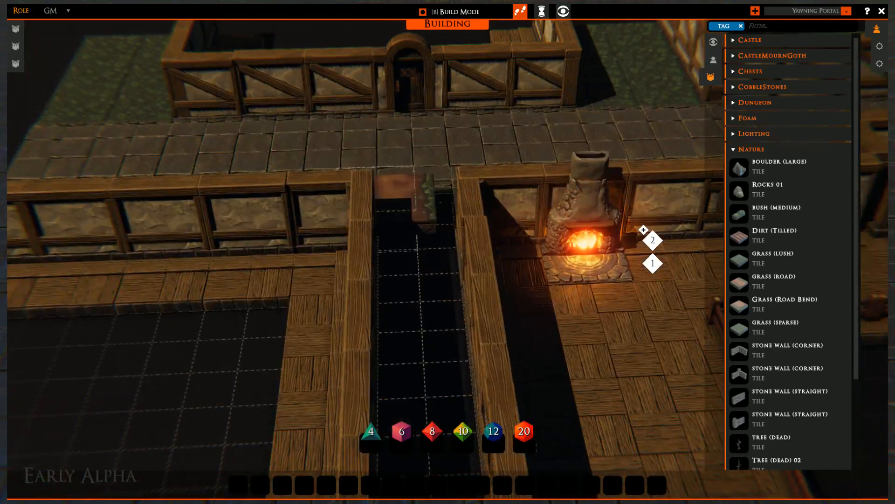
middle_drag(425, 233, 441, 266)
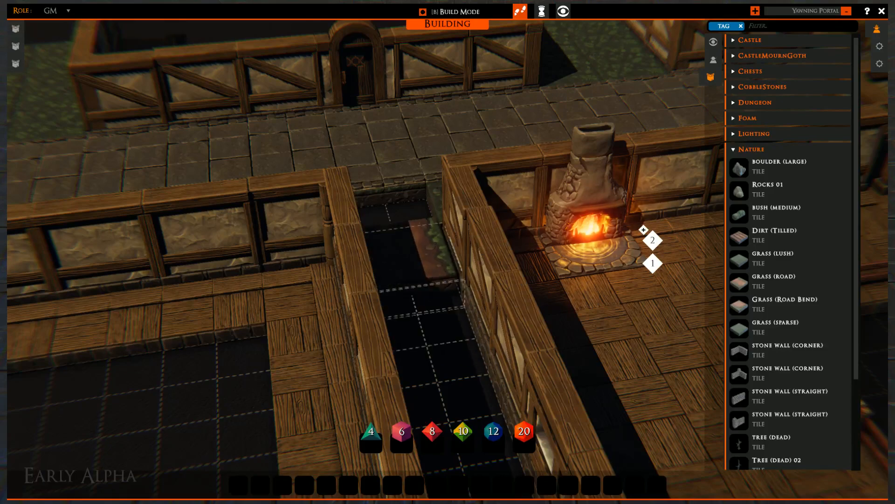
click(437, 255)
key(s)
key(d)
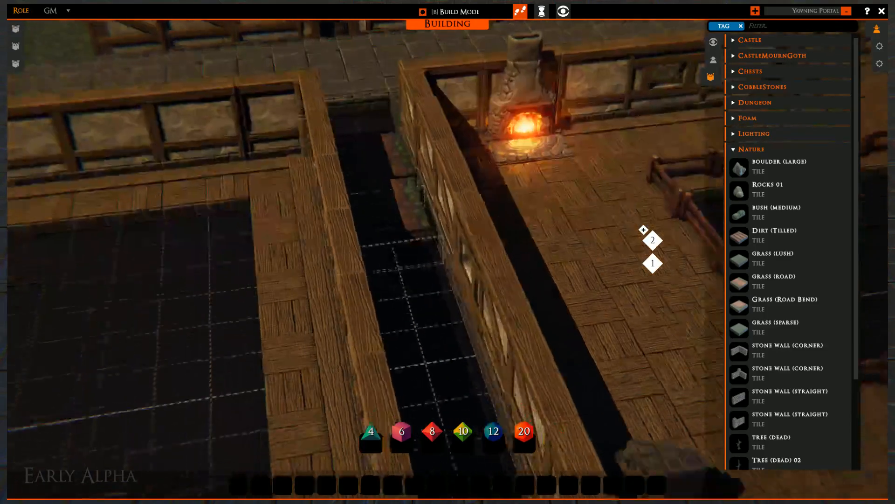
key(w)
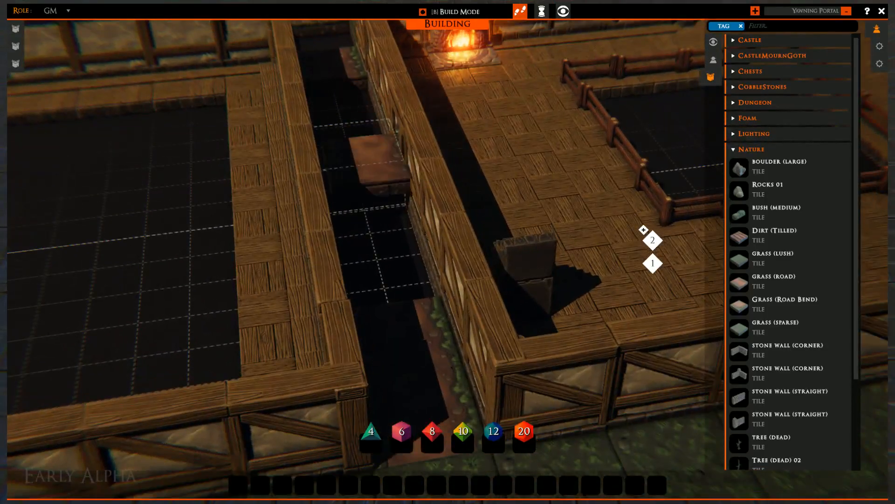
- Place a Grass (Road) tile at the far end of the grass strip across the cobblestone street
scroll(450, 199, down, 4)
key(d)
key(w)
key(s)
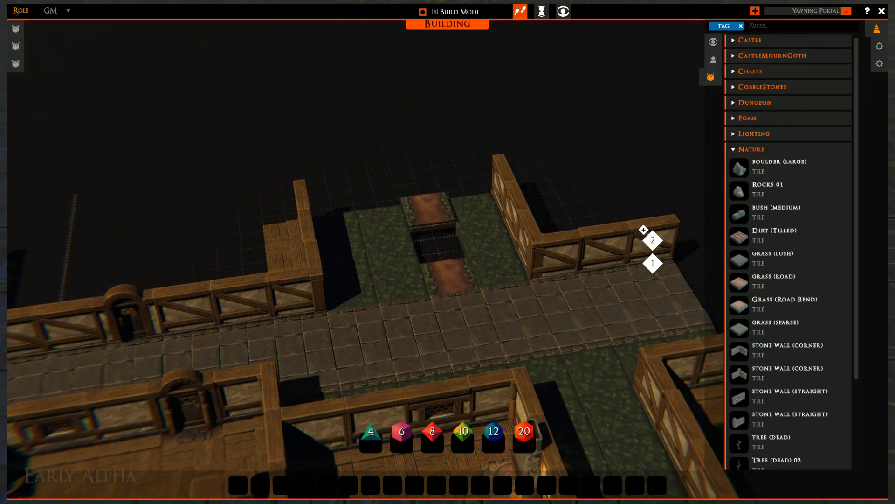
click(431, 216)
- Fill the gap between the two road tiles across the street with a grass tile matching the neighbouring one
right_click(417, 217)
click(491, 246)
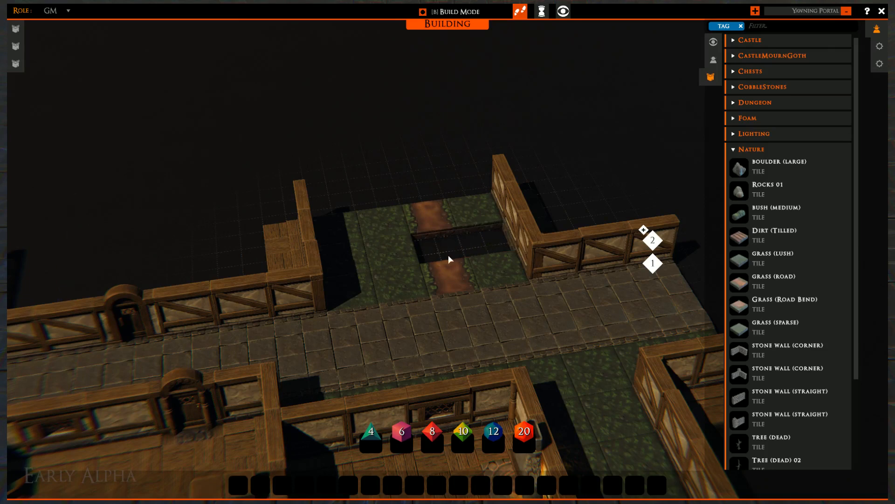
click(485, 239)
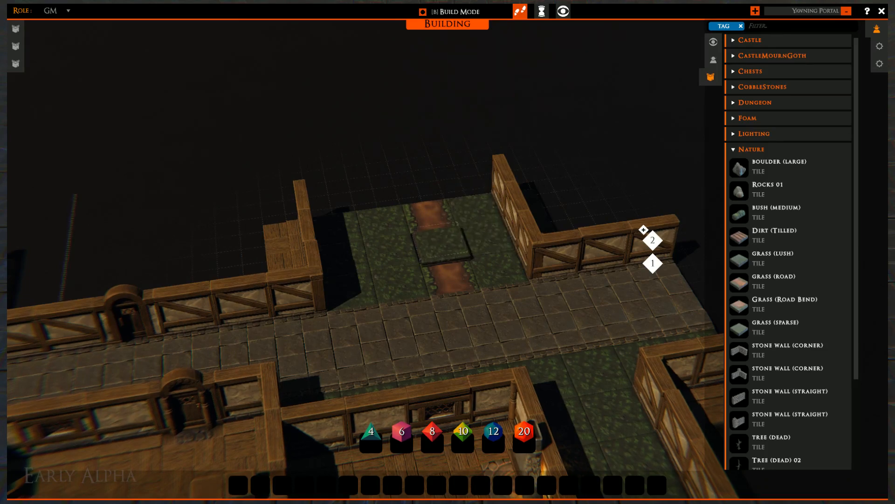
click(443, 246)
- Fill the gaps between the road tiles in the narrow alley beside the tavern's side wall with grass tiles
right_drag(210, 333, 226, 189)
key(d)
key(s)
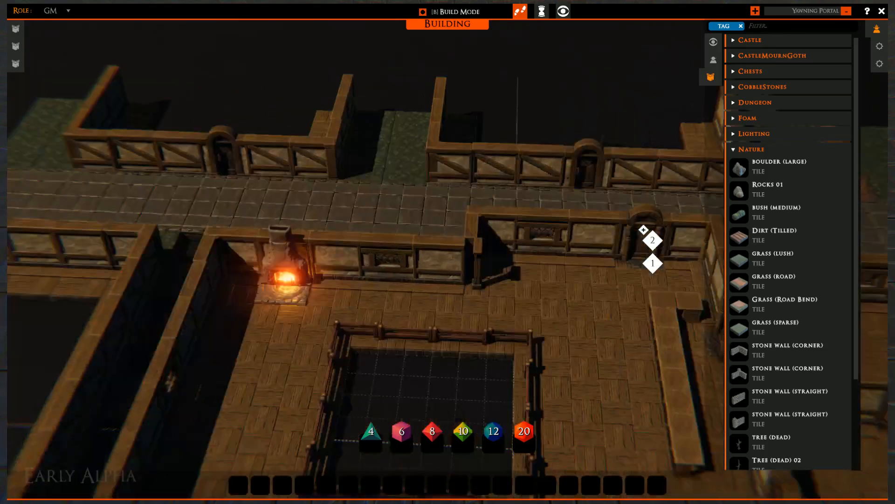
key(a)
key(s)
scroll(447, 252, up, 3)
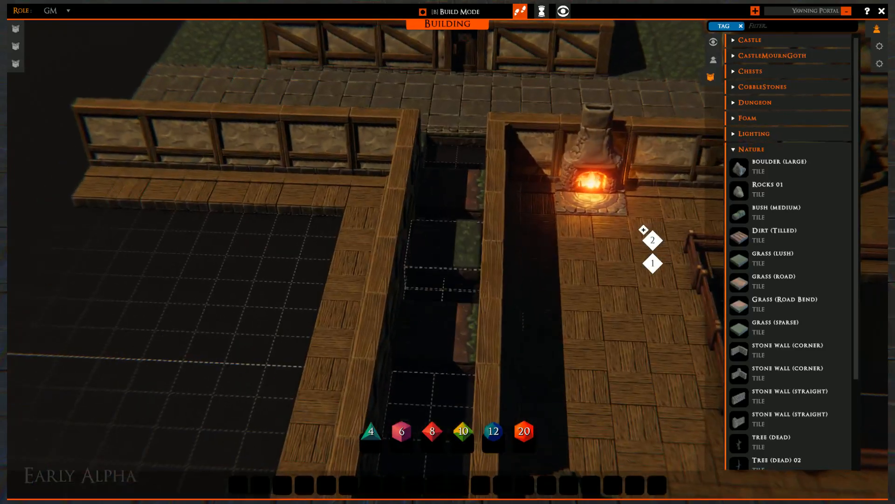
click(468, 229)
click(465, 282)
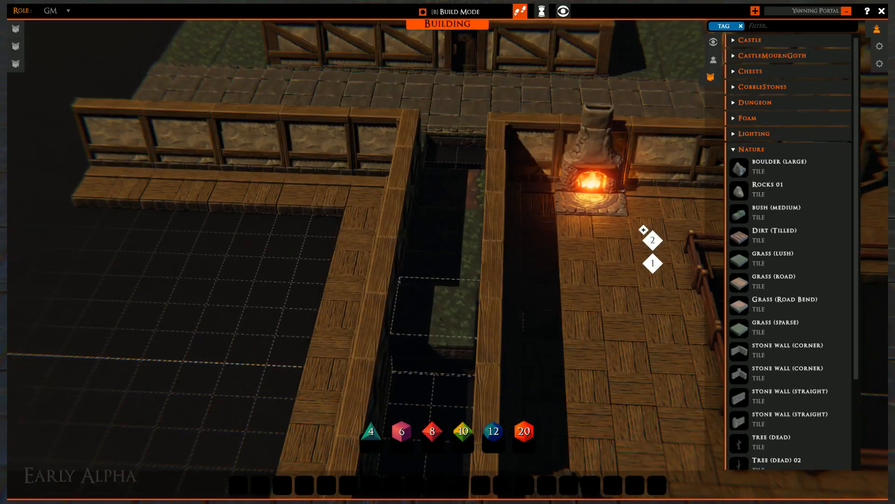
right_drag(450, 112, 419, 103)
key(s)
key(a)
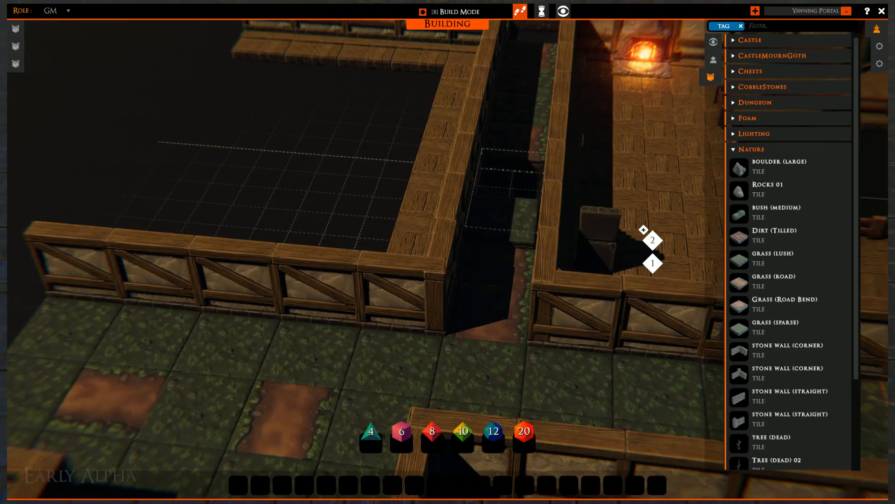
- Check the grass area, the tavern's surroundings and the alley for ground tiles that are still missing
right_drag(261, 261, 277, 256)
scroll(275, 251, down, 2)
key(s)
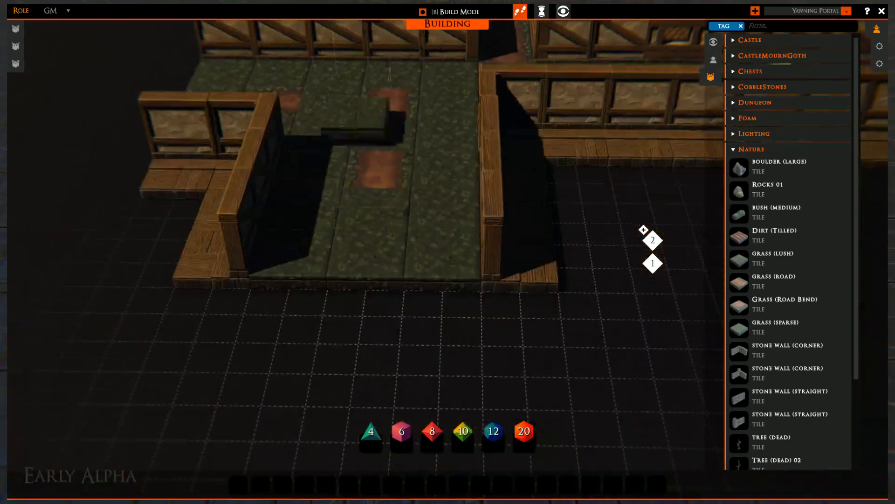
key(w)
key(d)
scroll(343, 294, down, 2)
key(d)
key(w)
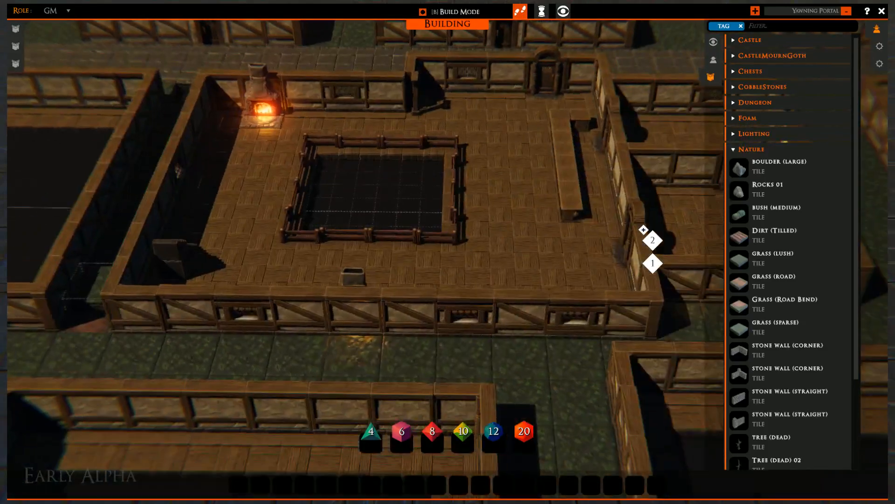
key(s)
key(a)
right_click(443, 205)
key(w)
key(a)
key(w)
key(d)
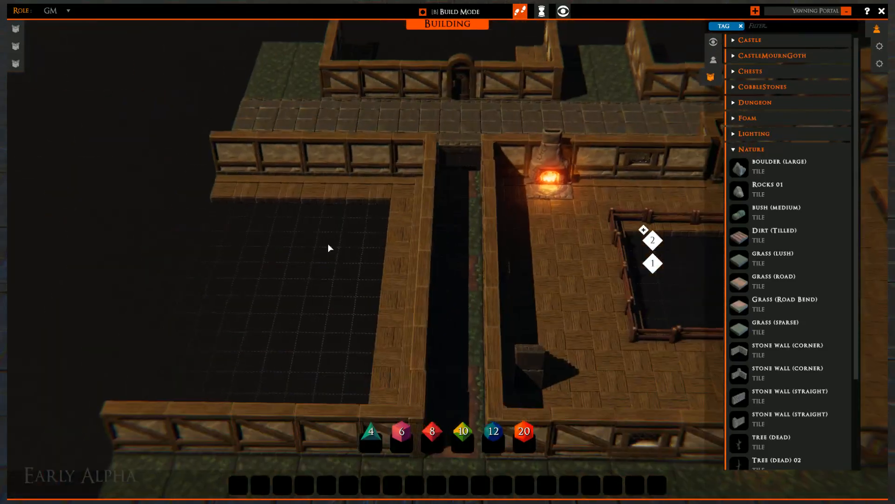
- Fill the open gap where the alley meets the cobblestone street with a matching grass tile
right_drag(329, 248, 548, 283)
right_drag(284, 256, 380, 259)
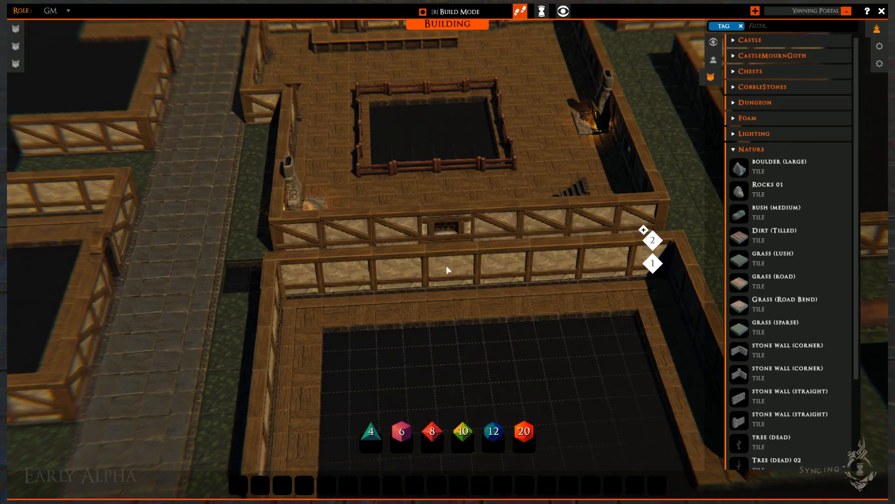
middle_drag(446, 265, 471, 309)
middle_drag(258, 346, 369, 260)
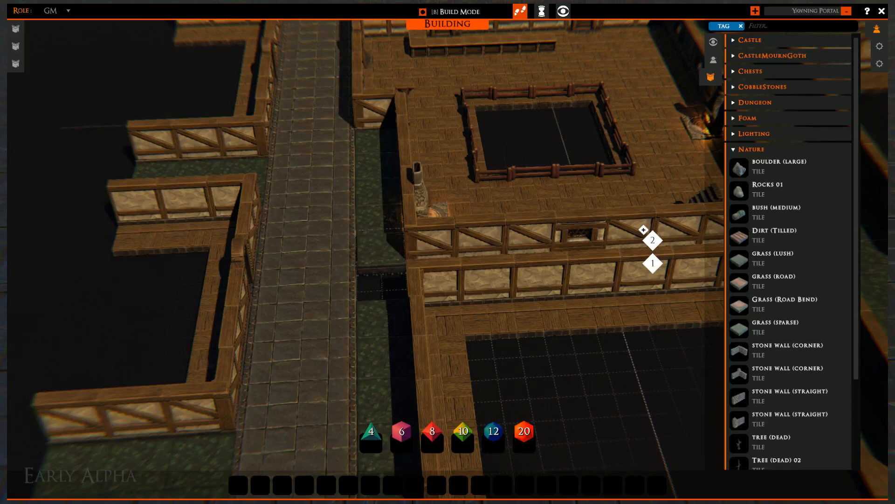
click(382, 283)
right_click(337, 254)
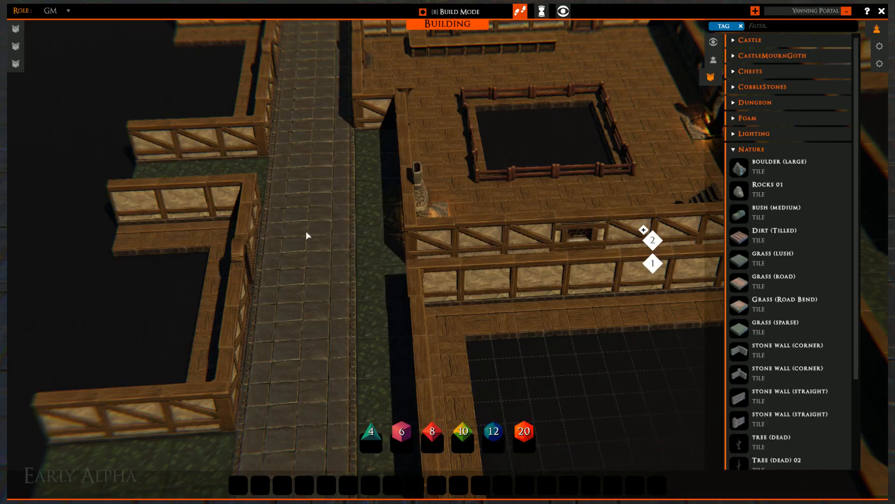
- Look over the tavern from several sides, examining the bar counter, the fenced pit, the fireplaces and the surrounding walls
middle_drag(283, 237, 474, 234)
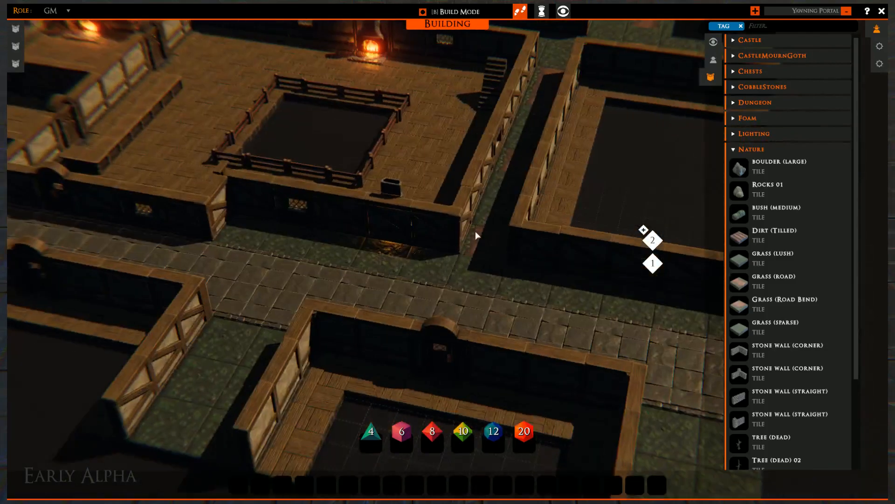
right_drag(475, 234, 419, 333)
right_drag(333, 264, 546, 397)
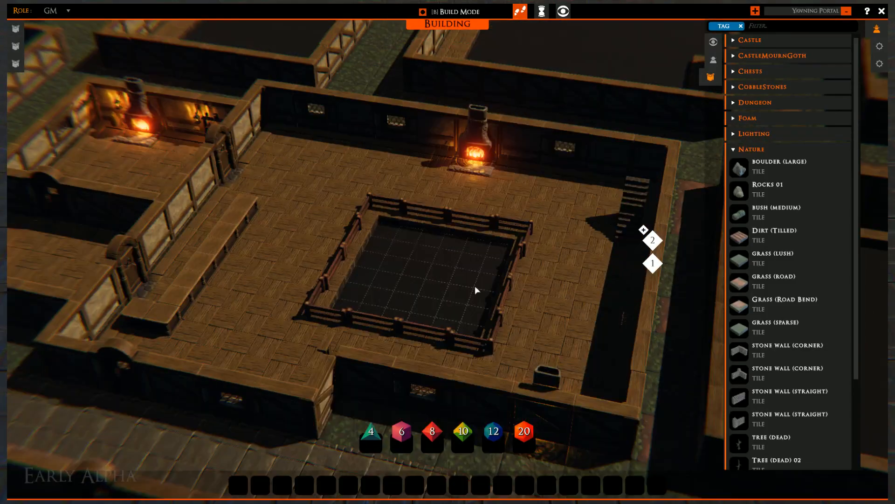
right_drag(359, 194, 410, 271)
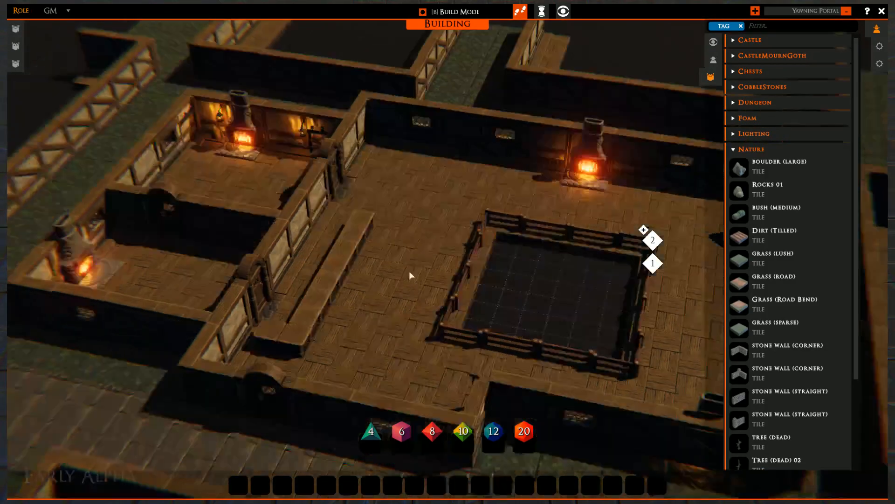
middle_drag(410, 271, 234, 273)
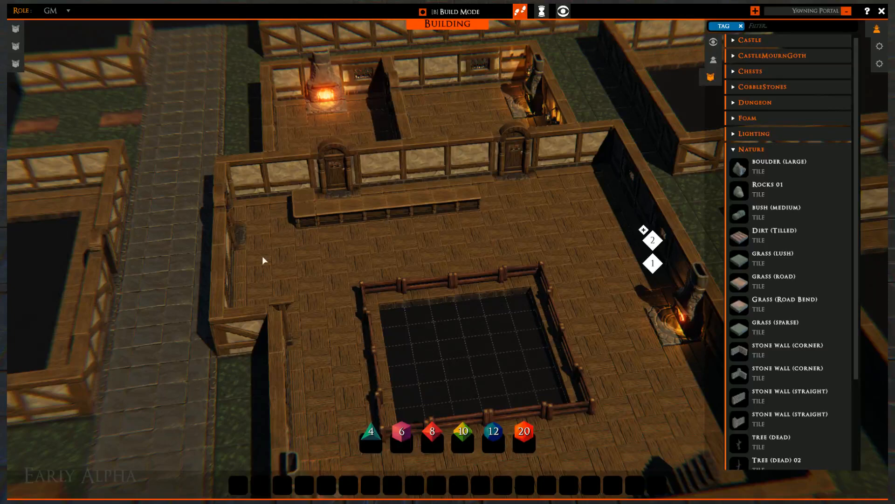
middle_drag(343, 228, 252, 226)
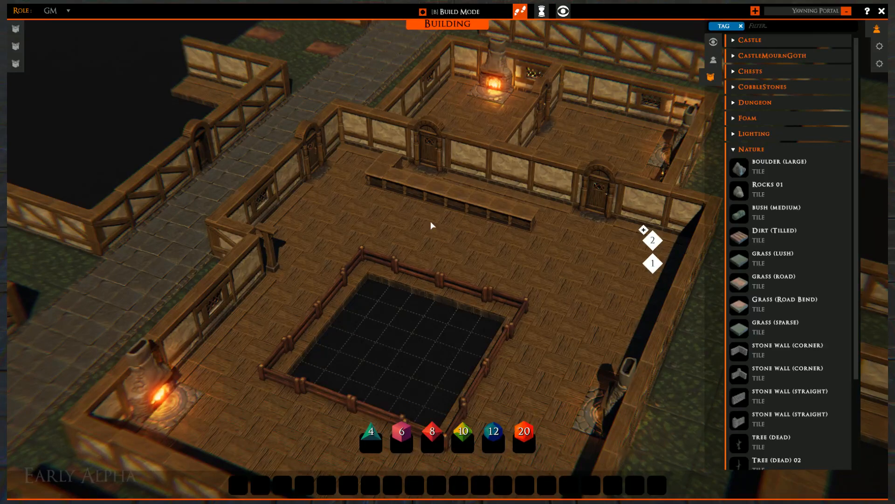
key(w)
key(d)
scroll(440, 320, up, 5)
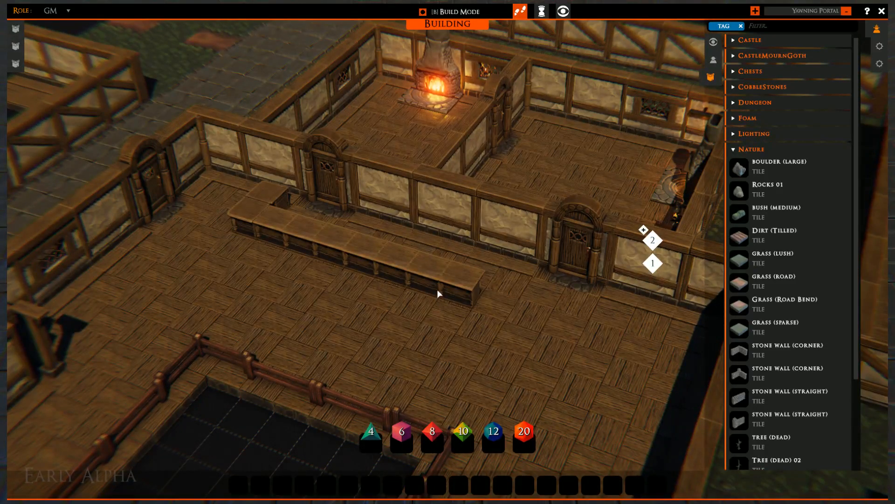
middle_drag(508, 224, 465, 232)
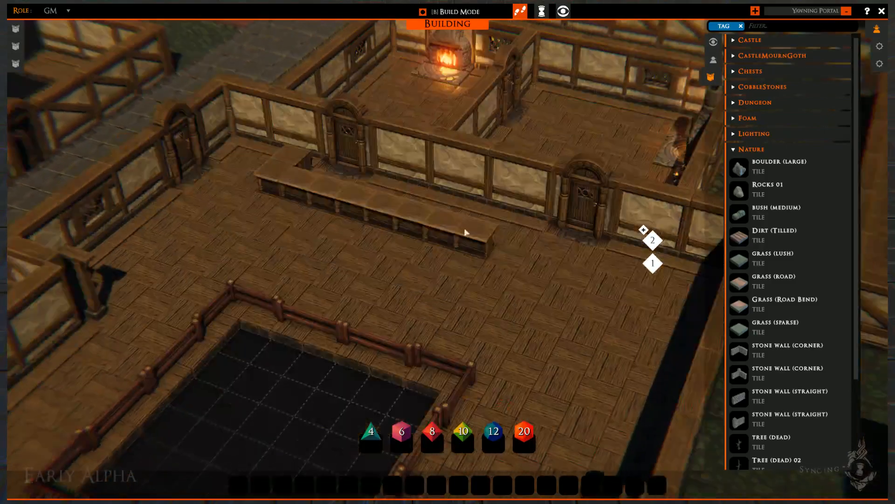
right_drag(466, 231, 517, 115)
middle_drag(405, 242, 327, 239)
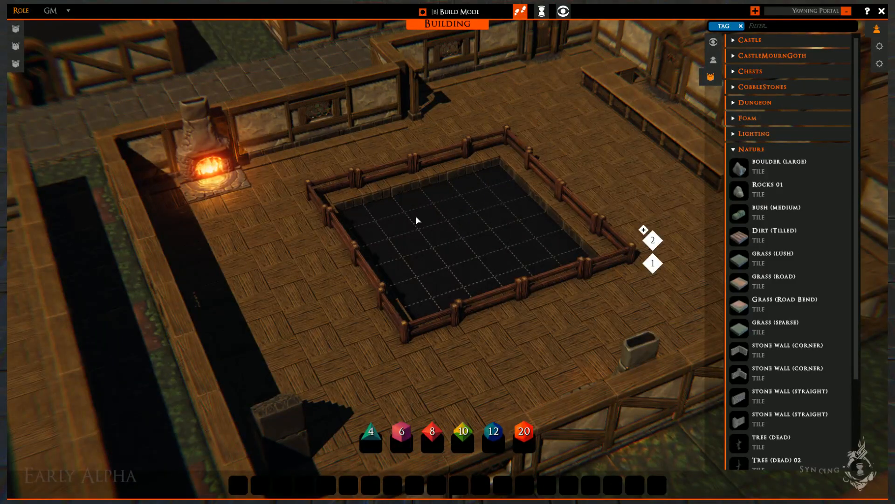
right_drag(416, 217, 451, 276)
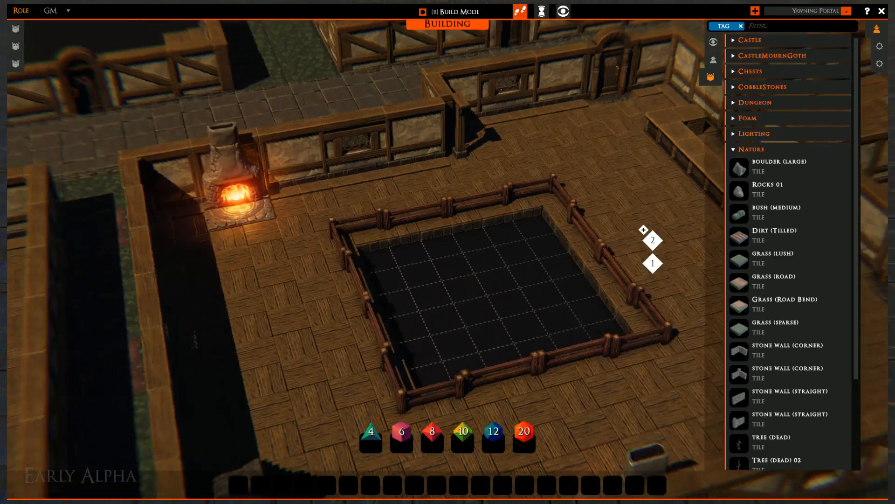
middle_drag(450, 276, 145, 271)
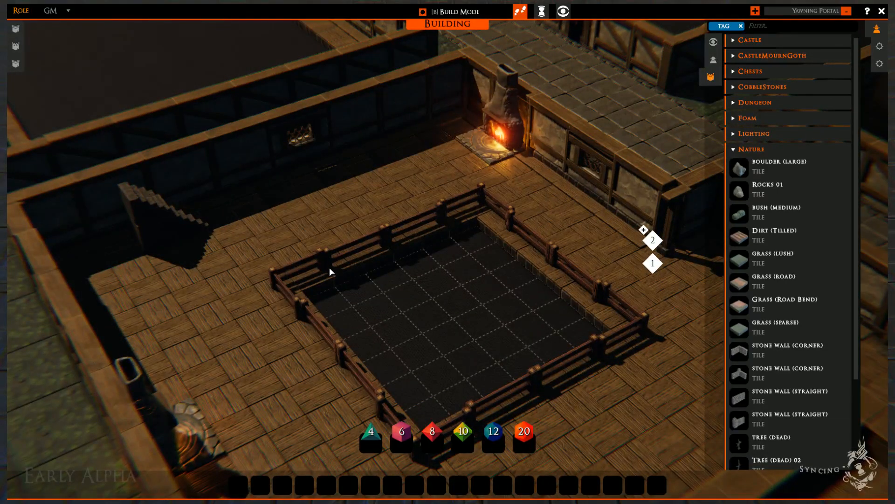
right_drag(329, 267, 396, 217)
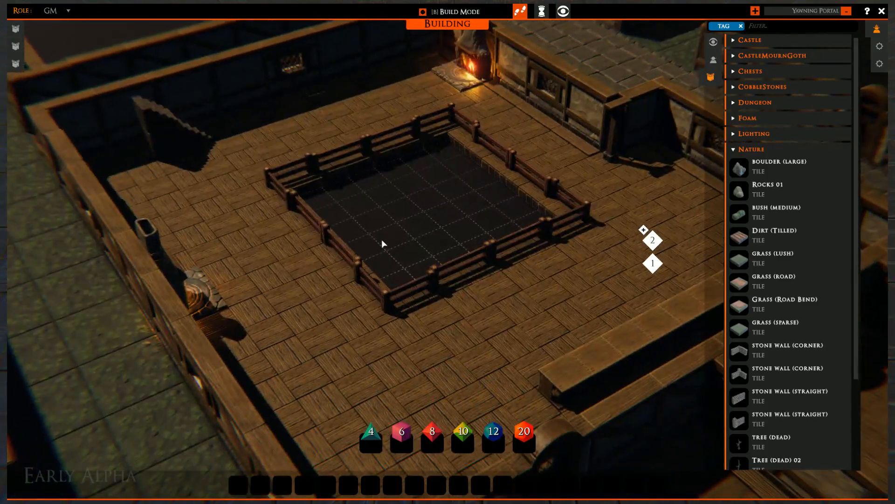
right_drag(380, 253, 376, 294)
middle_drag(420, 257, 140, 275)
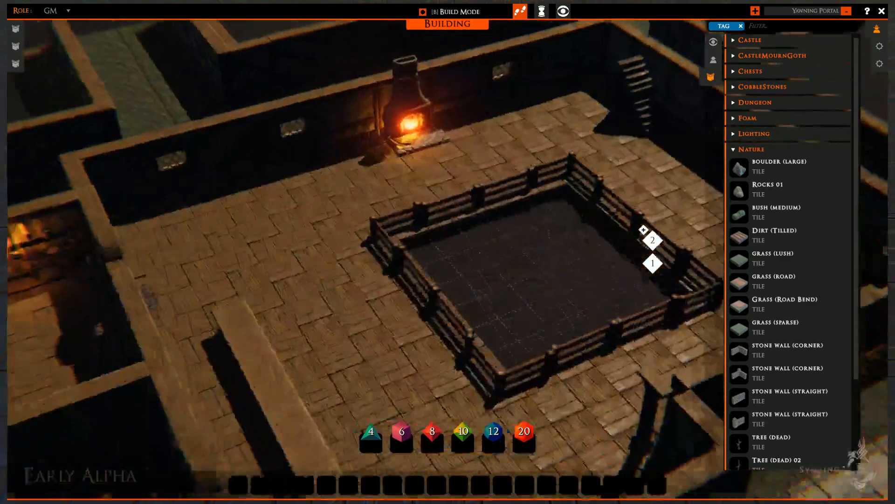
right_drag(507, 236, 544, 127)
- Collapse the Nature tile set and expand the Props set to list its tiles
click(736, 147)
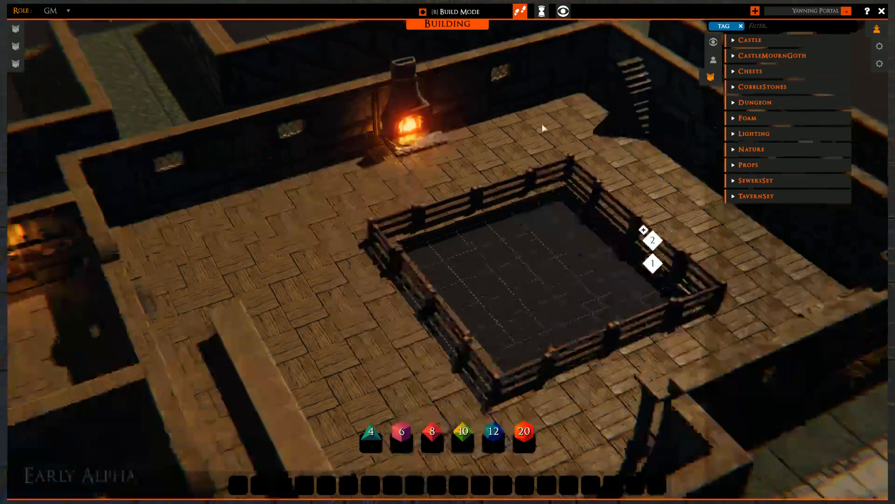
right_drag(470, 244, 497, 256)
middle_drag(497, 256, 458, 272)
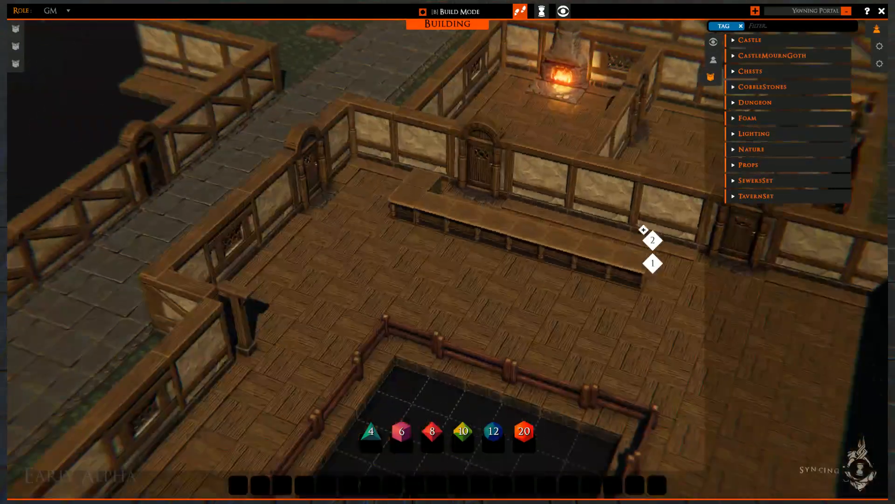
right_drag(457, 270, 496, 222)
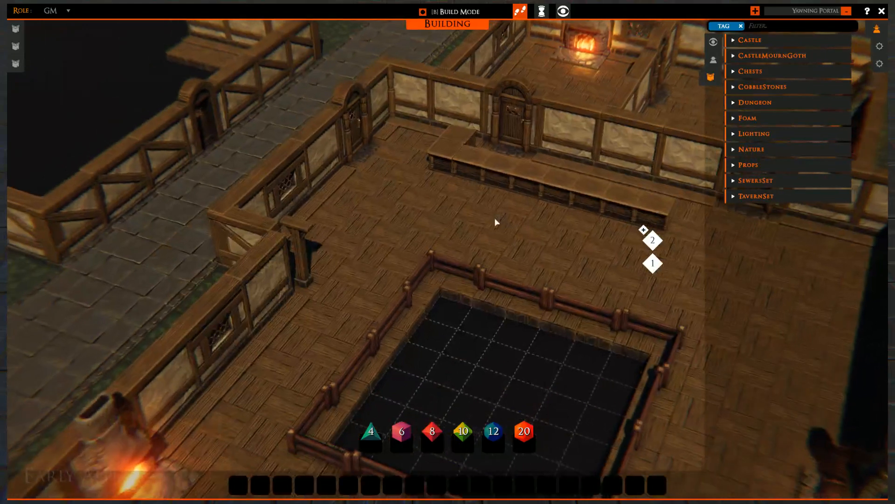
click(735, 165)
scroll(472, 260, down, 5)
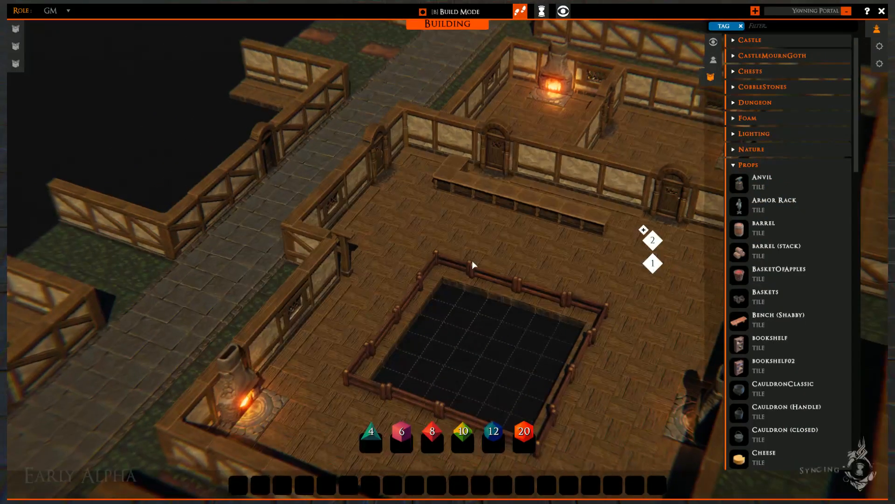
- Replace the windowed section of the tavern's alley-side wall with a plain timber wall section aligned to its neighbours
right_drag(472, 261, 411, 140)
right_drag(430, 278, 549, 280)
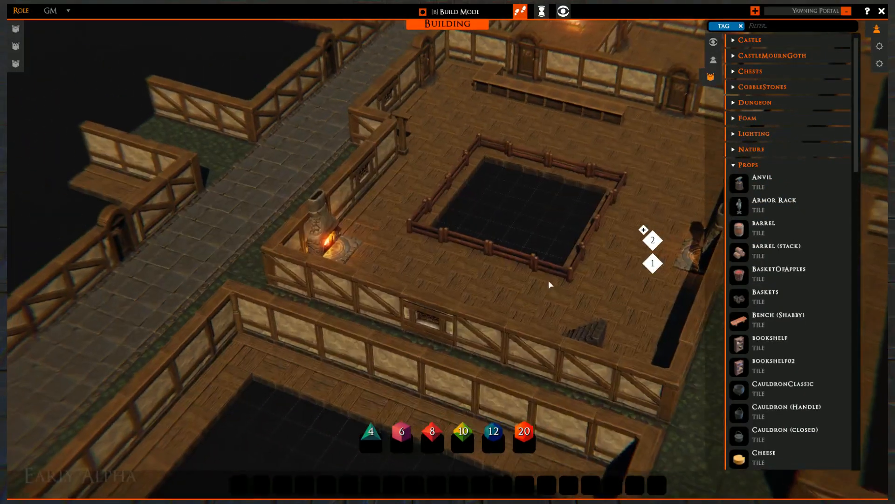
scroll(548, 280, down, 2)
right_drag(446, 283, 435, 204)
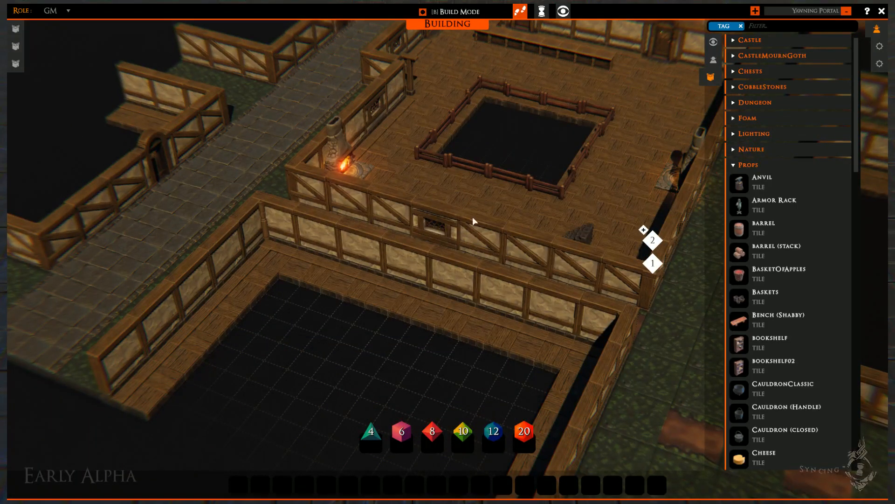
key(Delete)
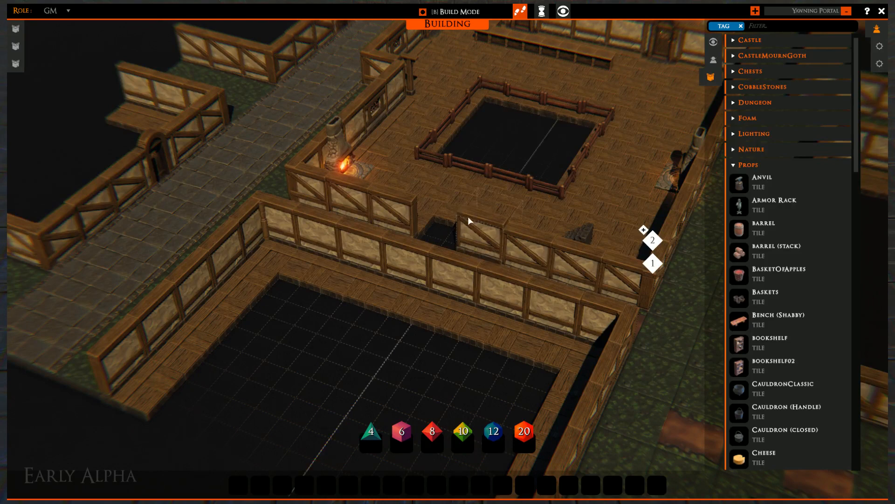
key(c)
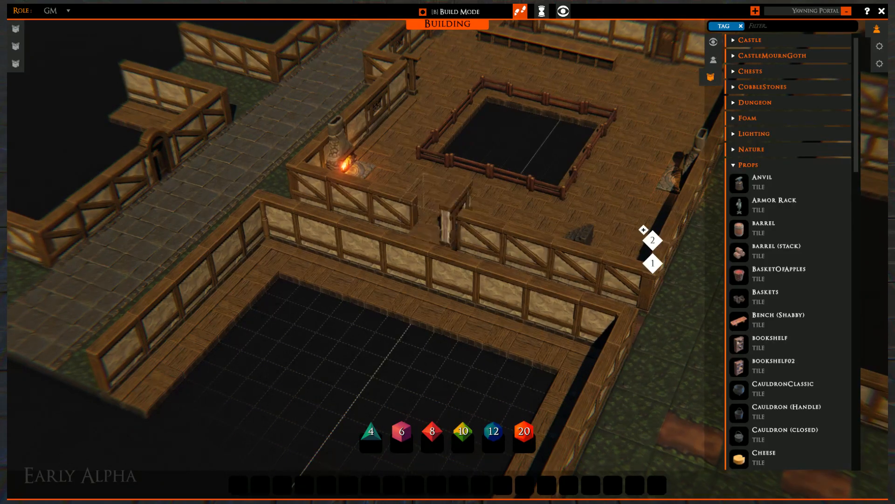
key(r)
click(439, 219)
right_click(438, 223)
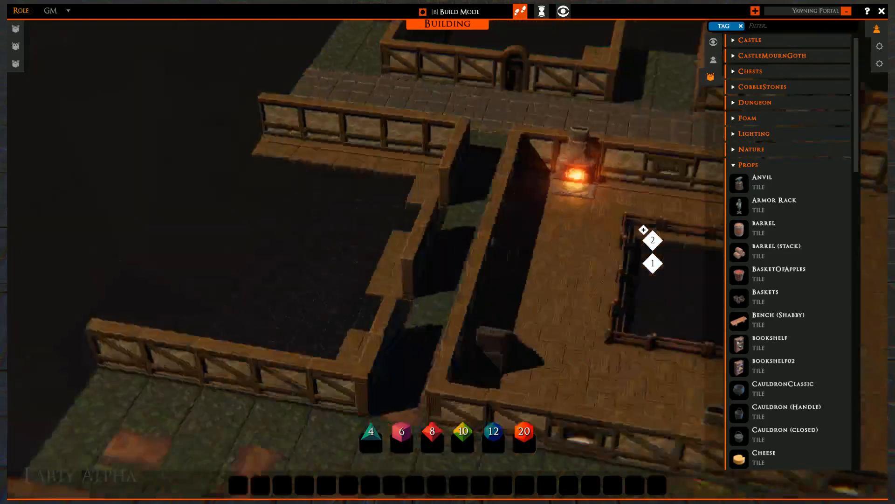
- Delete one section from each of two walls of the building across the grass from the tavern's lit side
middle_drag(493, 242, 562, 290)
right_drag(562, 289, 217, 158)
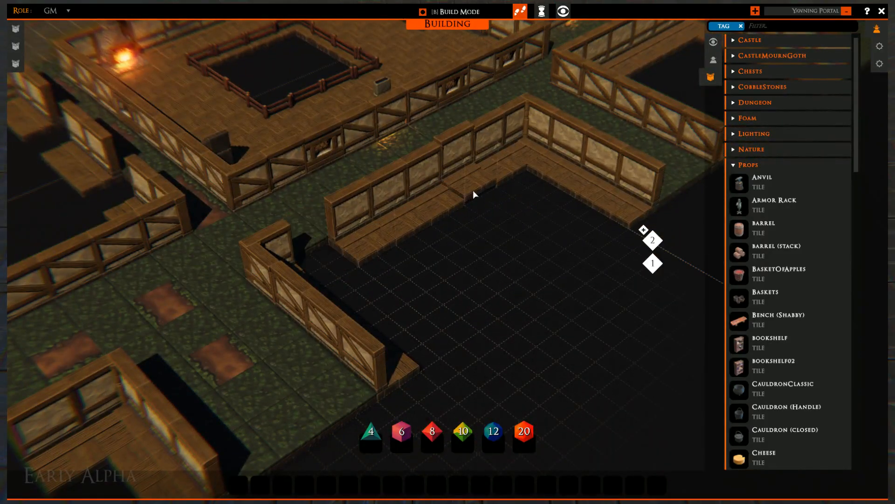
key(Delete)
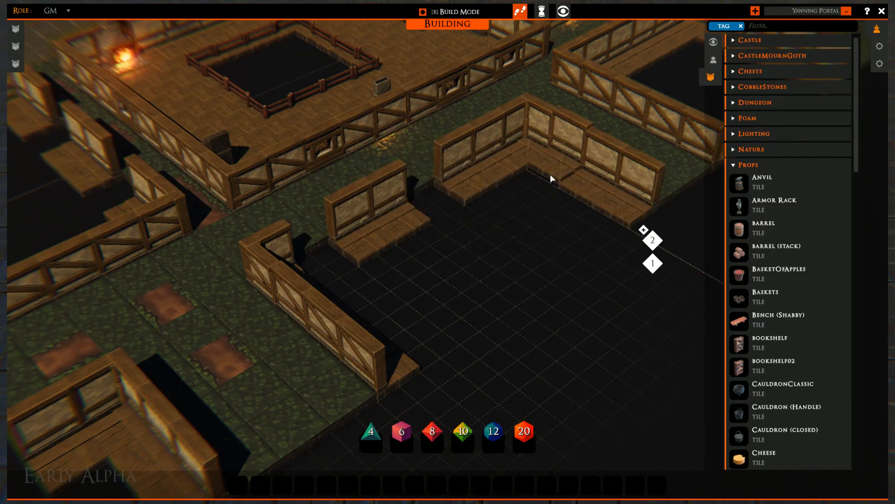
key(Delete)
- Delete a section from the end wall of the building across the grass and from the neighbouring building's two side walls
middle_drag(577, 181, 591, 201)
right_drag(592, 201, 513, 235)
middle_drag(513, 236, 234, 386)
key(Delete)
middle_drag(606, 227, 474, 310)
key(Delete)
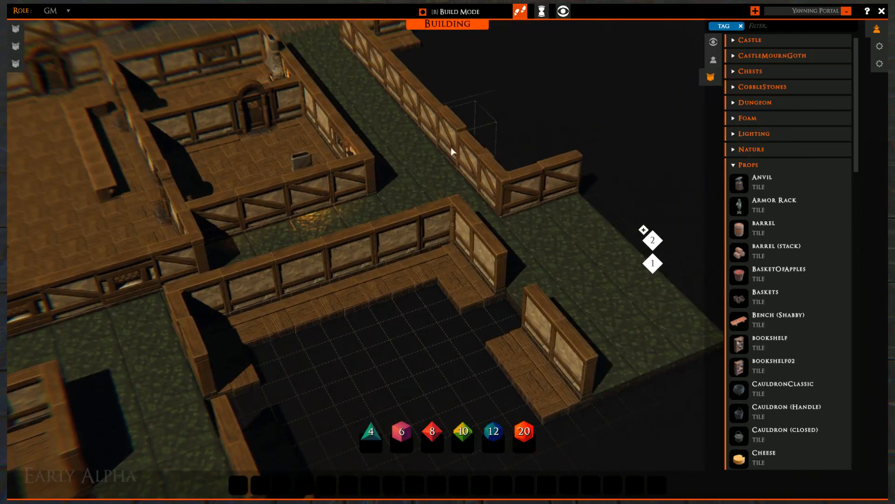
- Delete sections from the long wall across the grass alley beside the tavern's back rooms and from the wall beside the dirt-patched grass
key(Delete)
right_drag(451, 147, 546, 340)
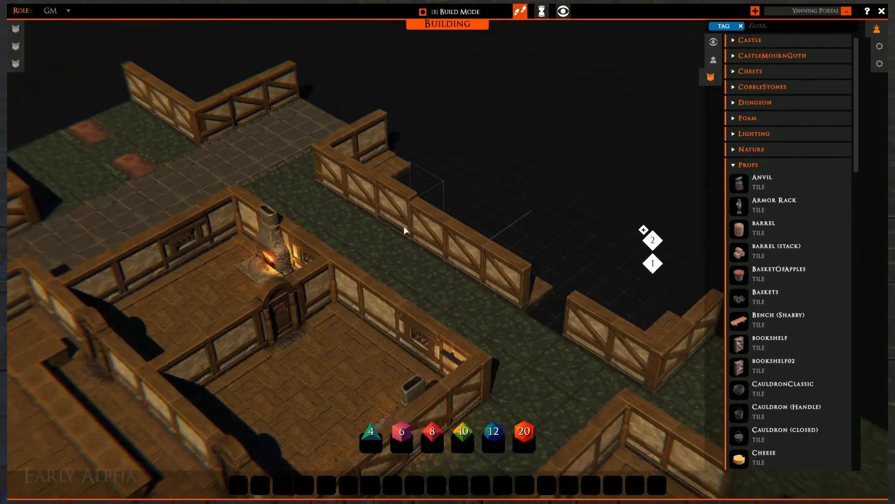
right_drag(293, 181, 597, 242)
key(Delete)
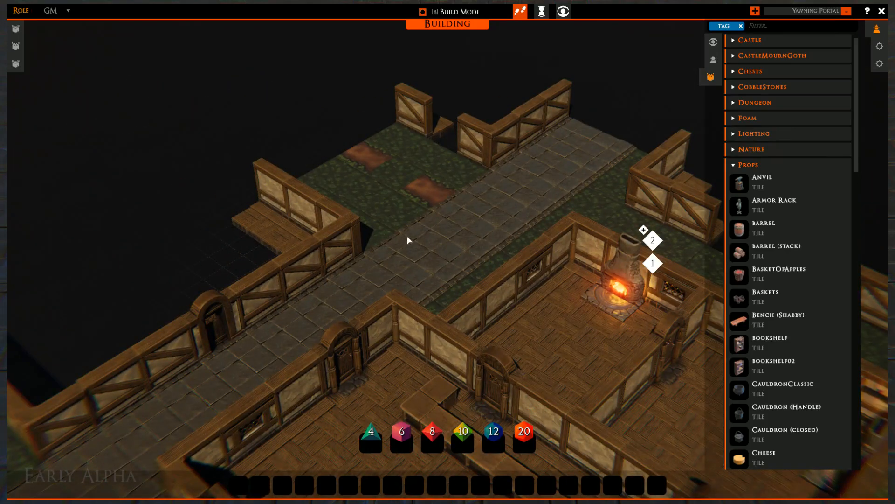
- Delete sections on both sides of one door in the street-facing walls across the cobbled road, plus one beside the next building's door
right_drag(408, 239, 290, 208)
key(s)
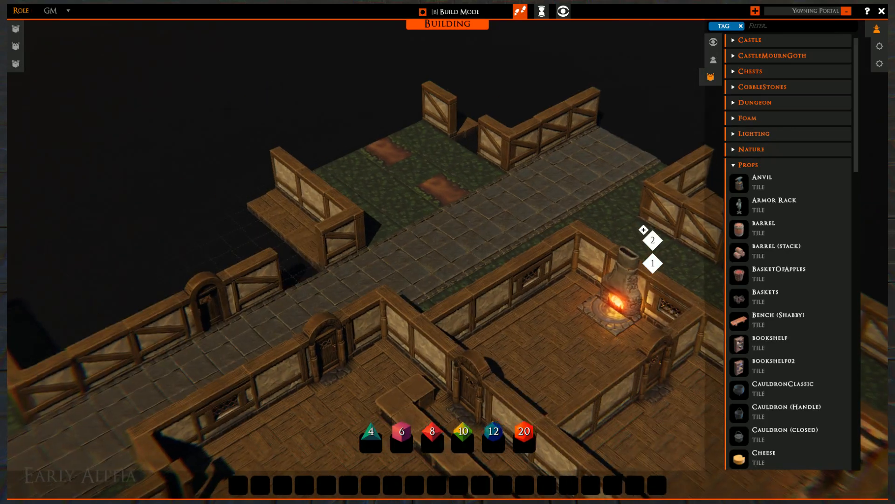
key(a)
right_drag(306, 228, 229, 264)
middle_drag(229, 264, 506, 161)
key(Delete)
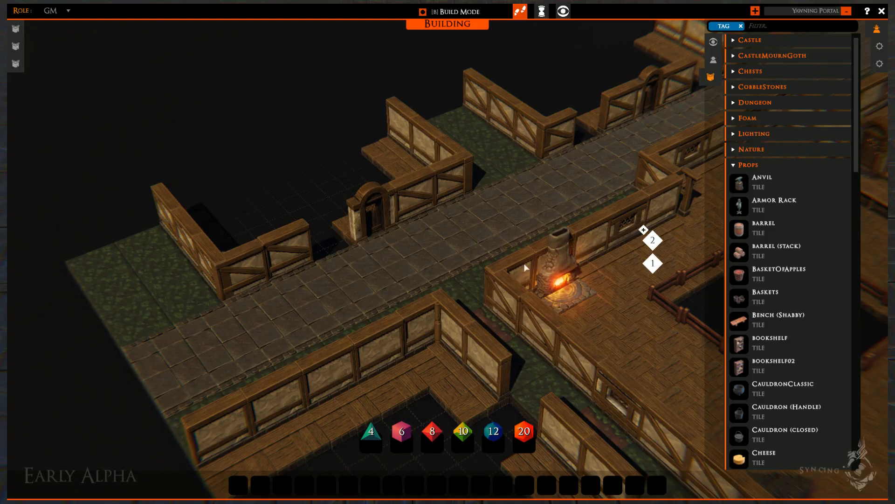
- Copy a windowed timber wall tile and fill both gaps in the building wall facing the tavern across the narrow alley
key(d)
key(s)
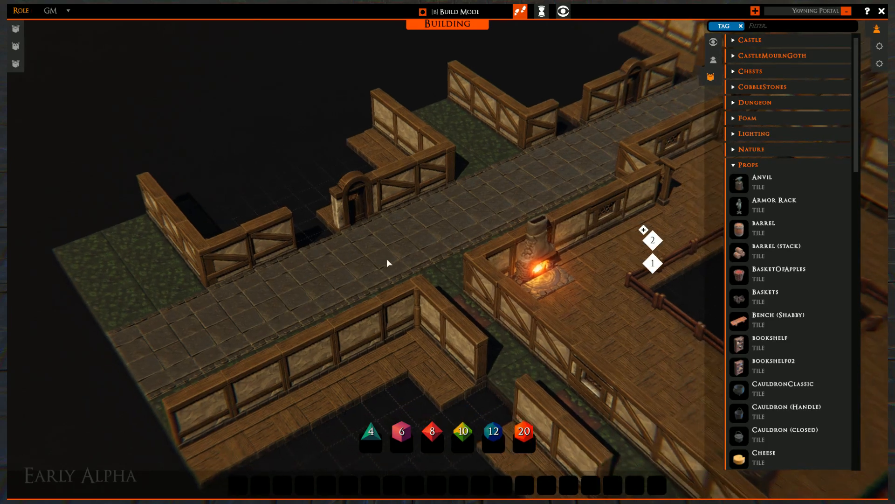
key(c)
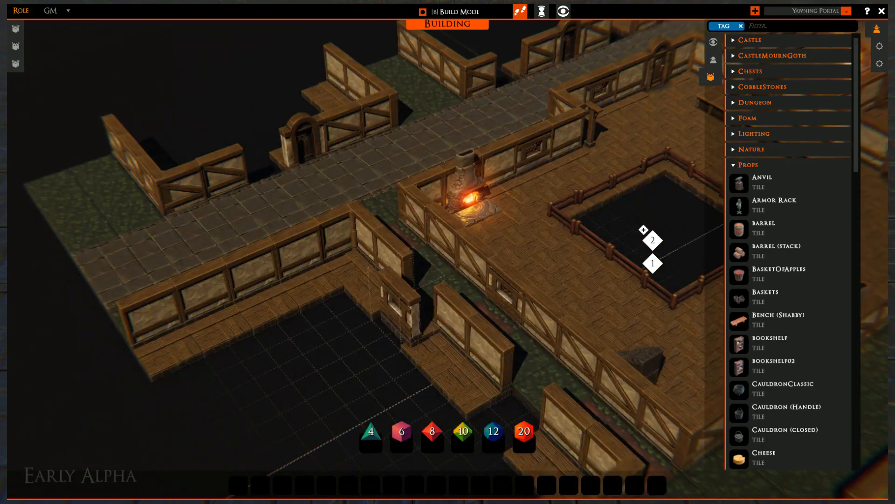
click(405, 318)
key(d)
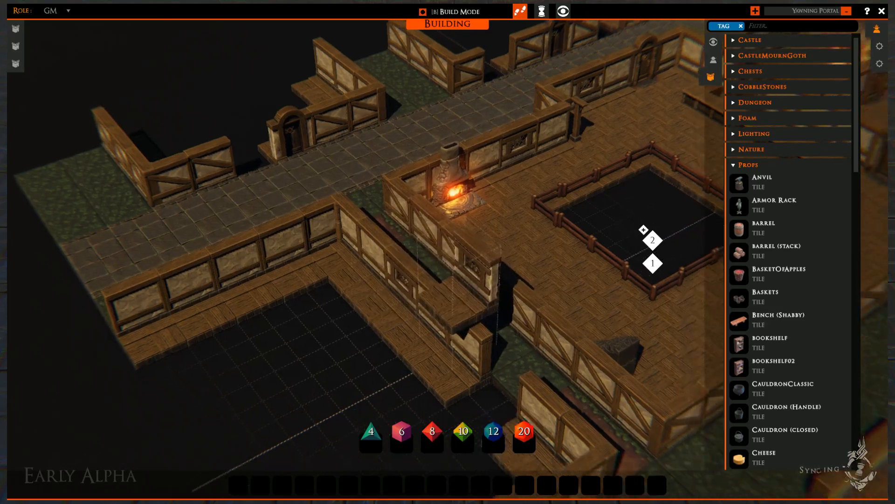
key(s)
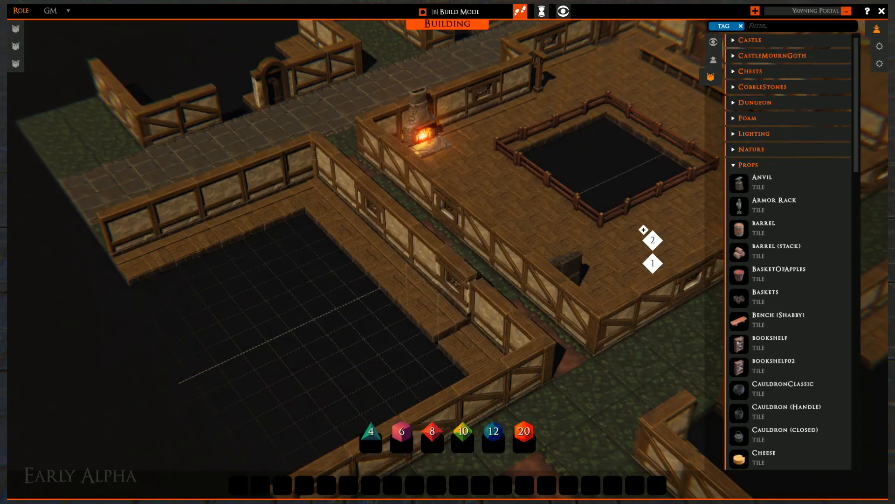
click(444, 317)
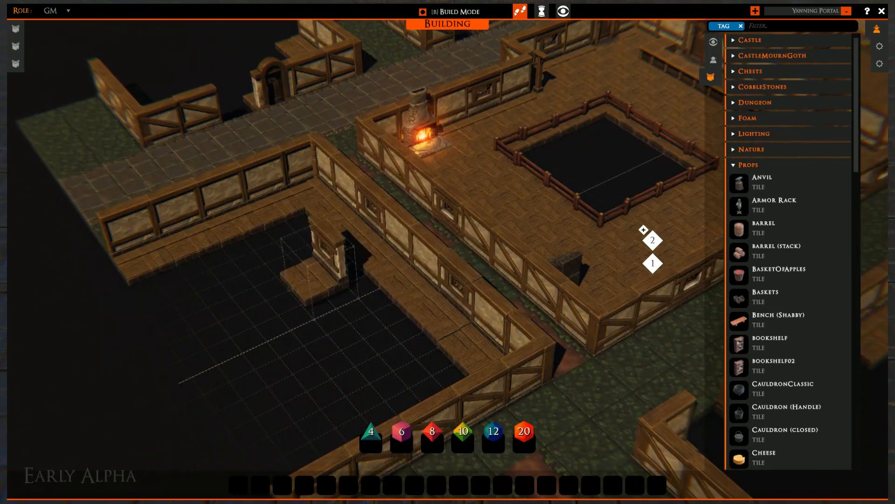
- Fill the two gaps in the grass-side building's wall facing the tavern and the gap in its end wall with windowed sections
right_drag(360, 310, 308, 310)
key(s)
key(d)
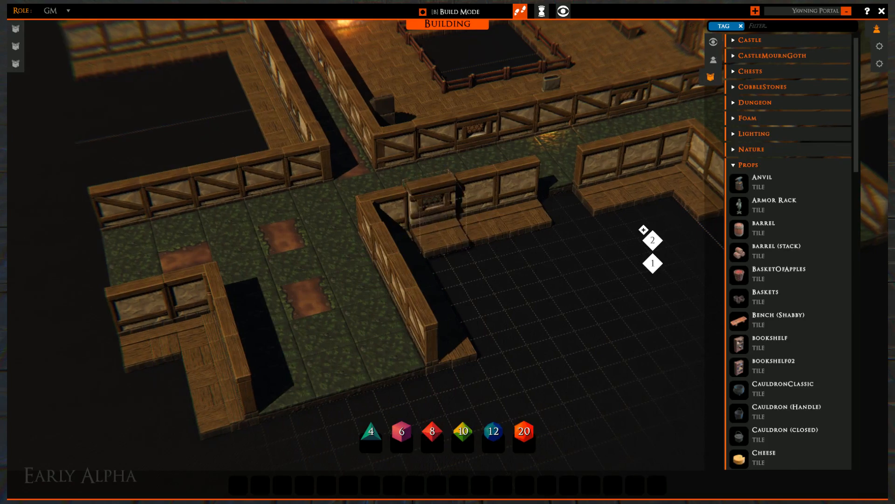
click(436, 210)
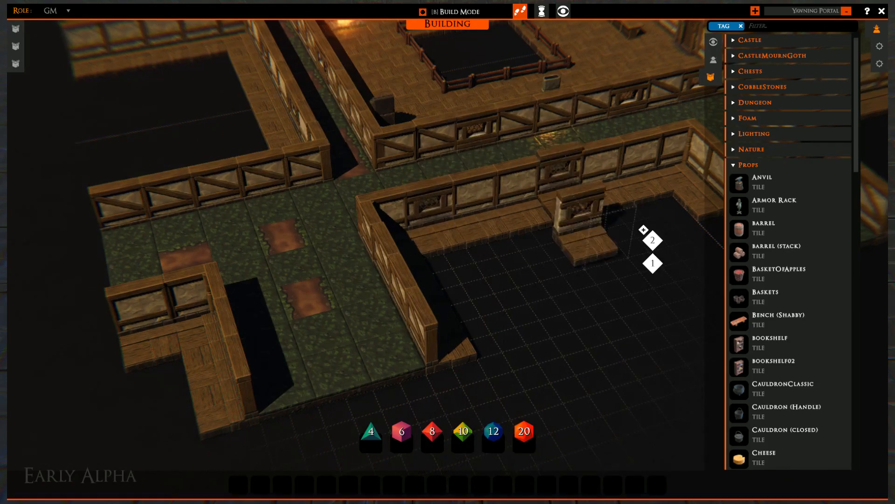
key(d)
key(w)
key(r)
click(488, 251)
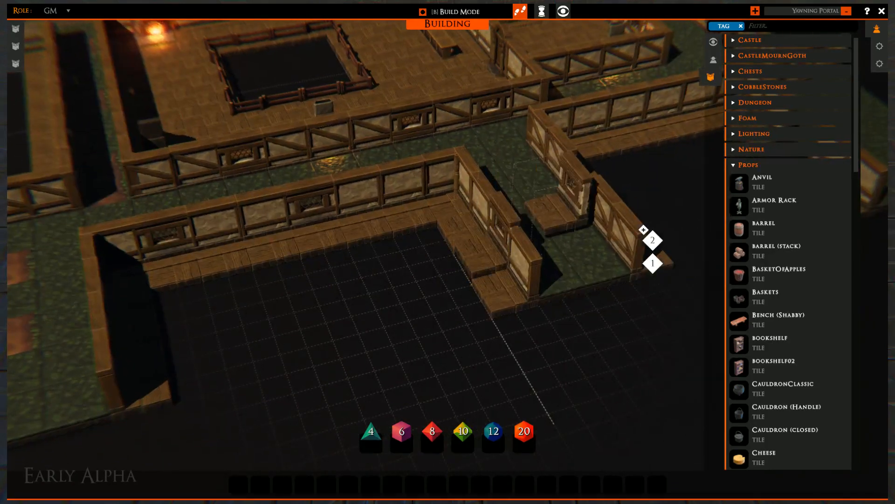
- Rotate the windowed wall tile to fit and fill the gaps in both side walls of the neighbouring building
key(r)
key(r)
click(576, 186)
key(w)
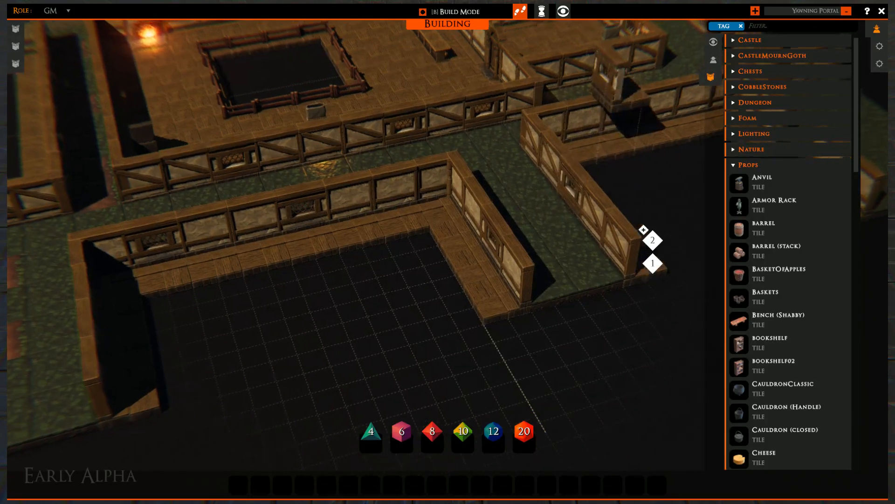
key(d)
key(s)
key(r)
key(r)
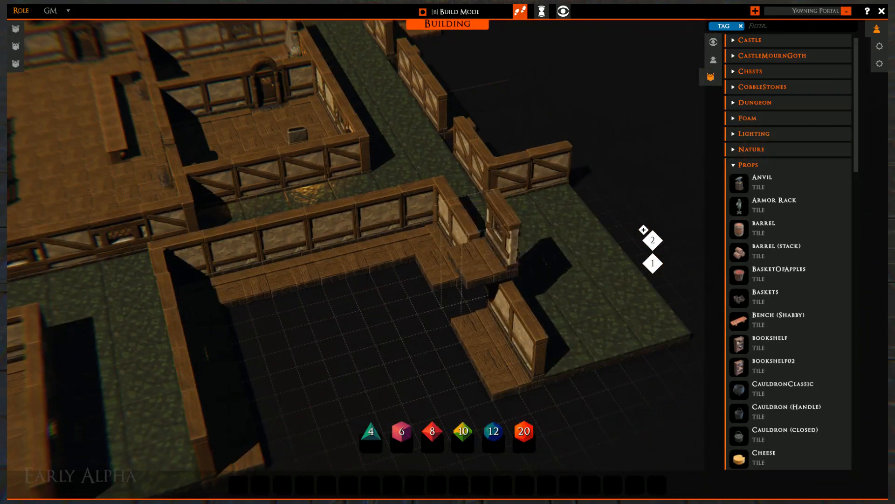
click(477, 279)
- Fill the two gaps in the long wall across the grass alley from the tavern's back rooms with windowed sections
key(w)
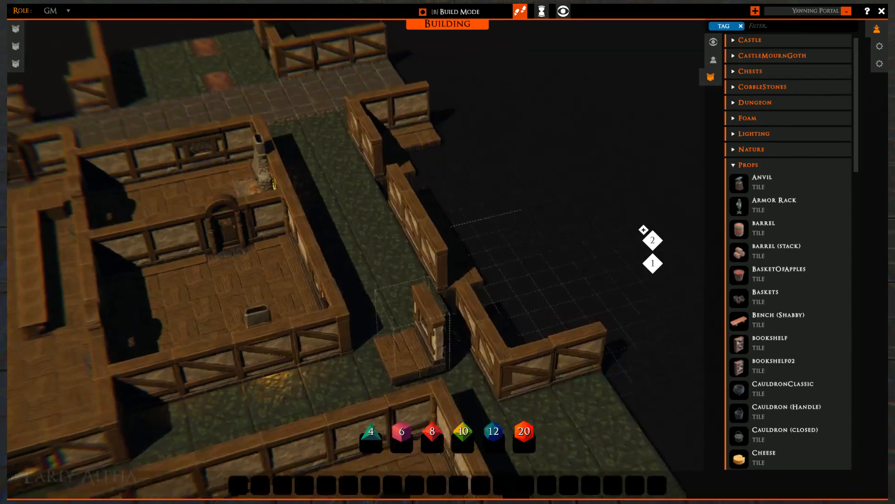
key(a)
key(r)
key(r)
click(536, 317)
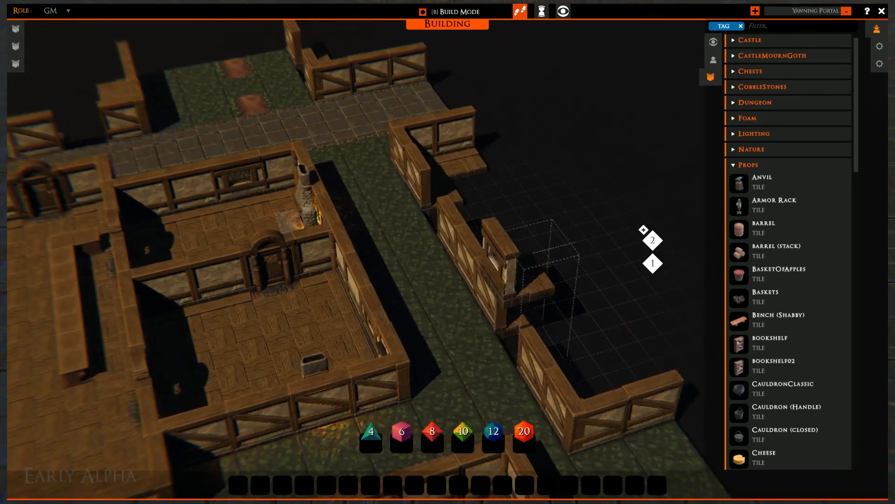
- Fill the gap in the wall bordering the dirt-patched grass across the cobbled road with a windowed section
key(w)
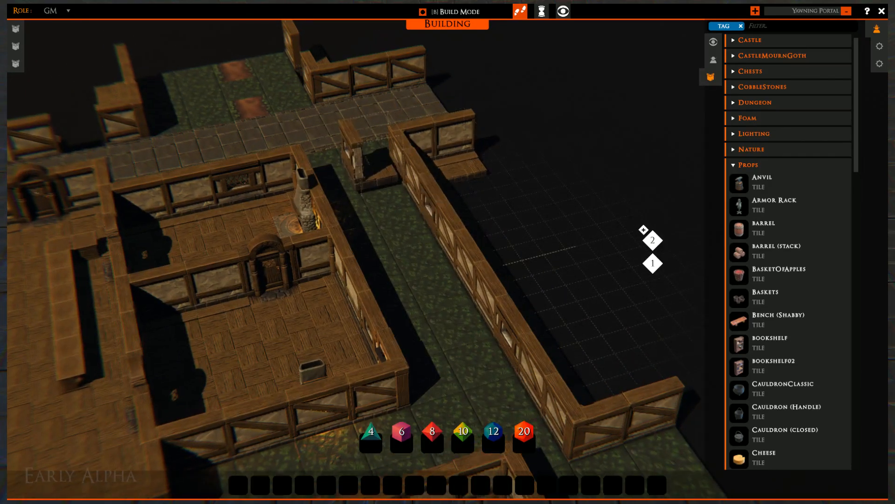
key(a)
click(443, 229)
click(443, 228)
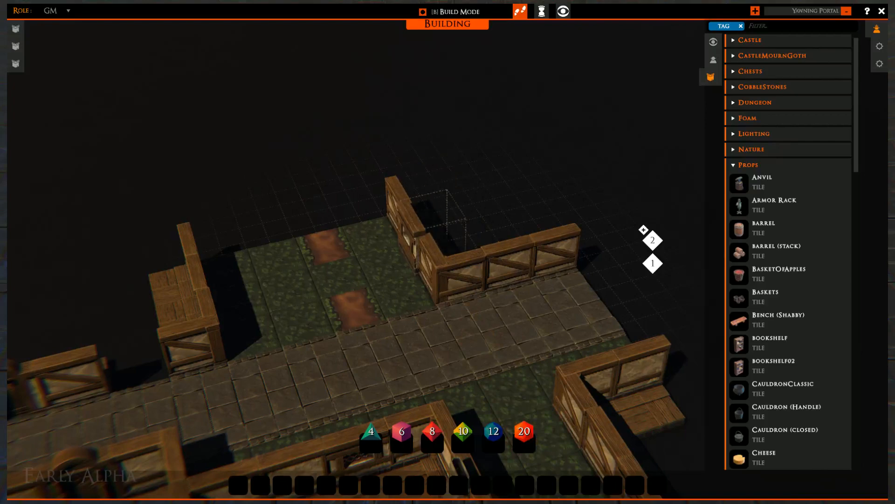
- Fill the three gaps beside the doors in the street-facing walls across the cobbled road with windowed sections and put the tile away
key(a)
key(s)
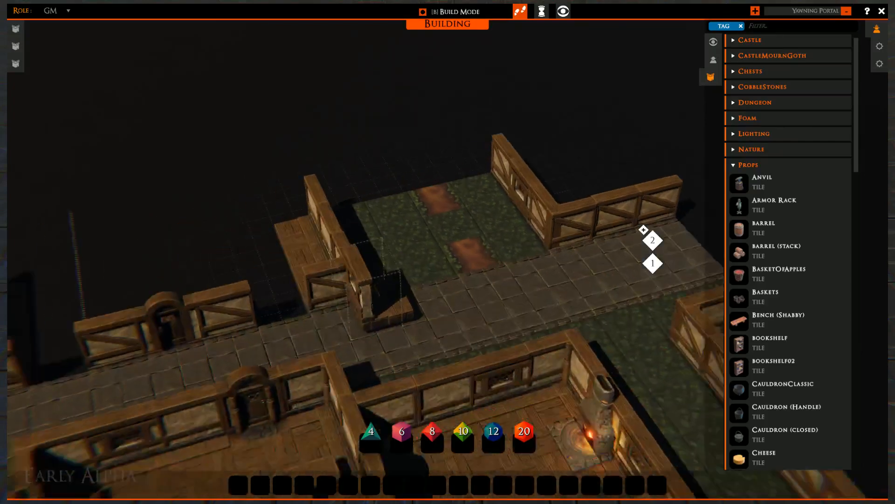
click(402, 283)
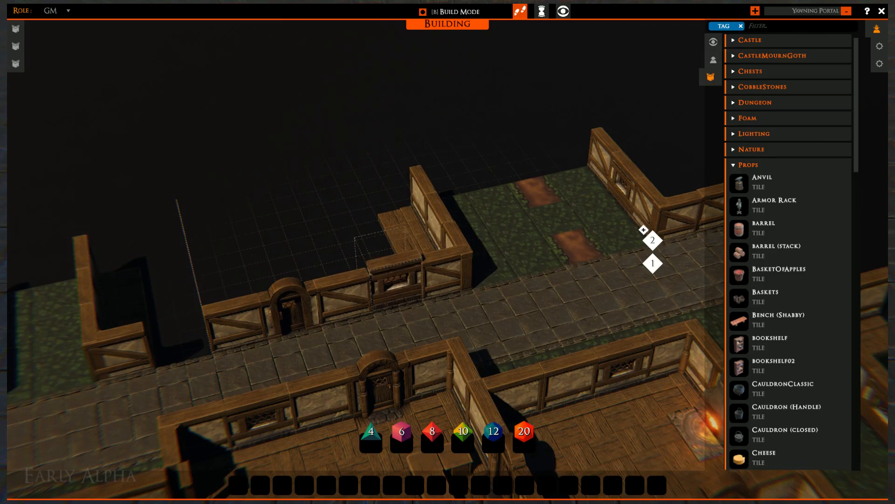
click(396, 277)
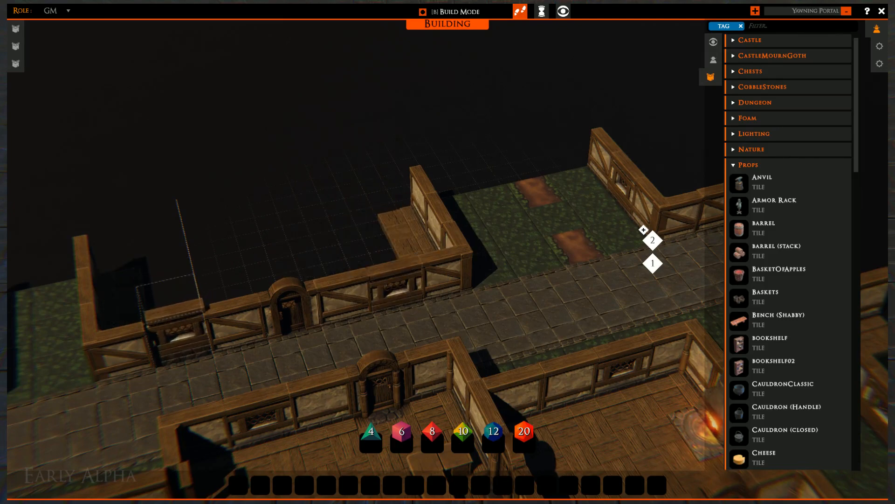
click(179, 326)
key(a)
key(s)
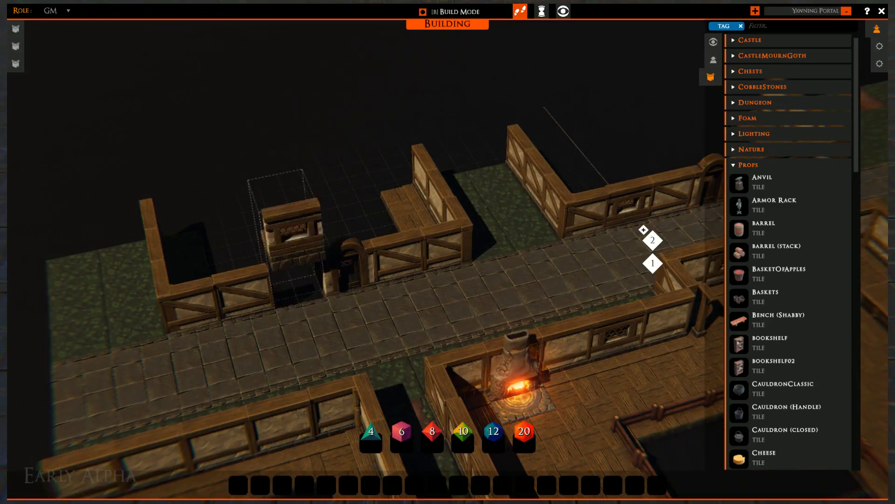
click(297, 280)
right_click(443, 310)
middle_drag(451, 313, 429, 197)
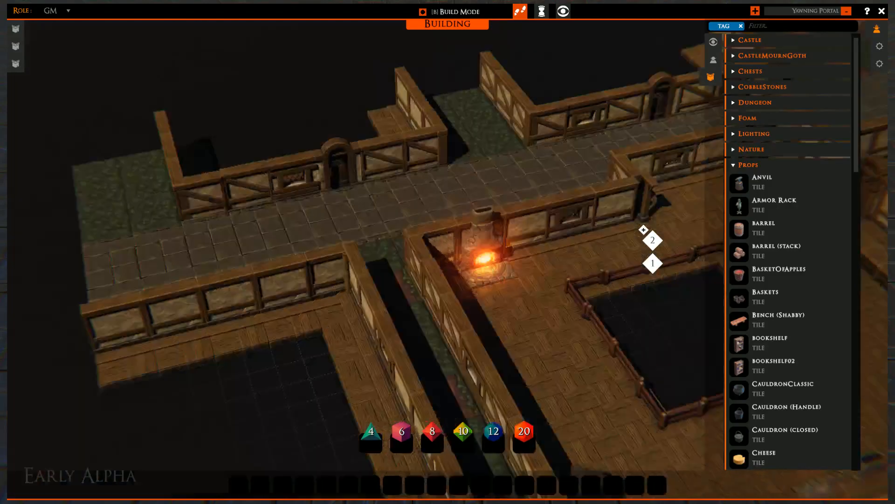
- Collapse the Props set, expand the Dungeon set, and pick a stone wall tile for placing
middle_drag(488, 192, 478, 325)
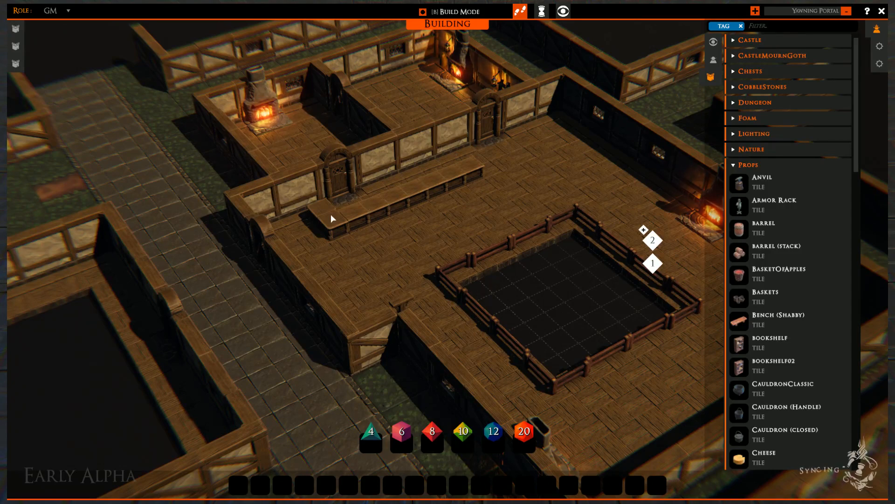
key(w)
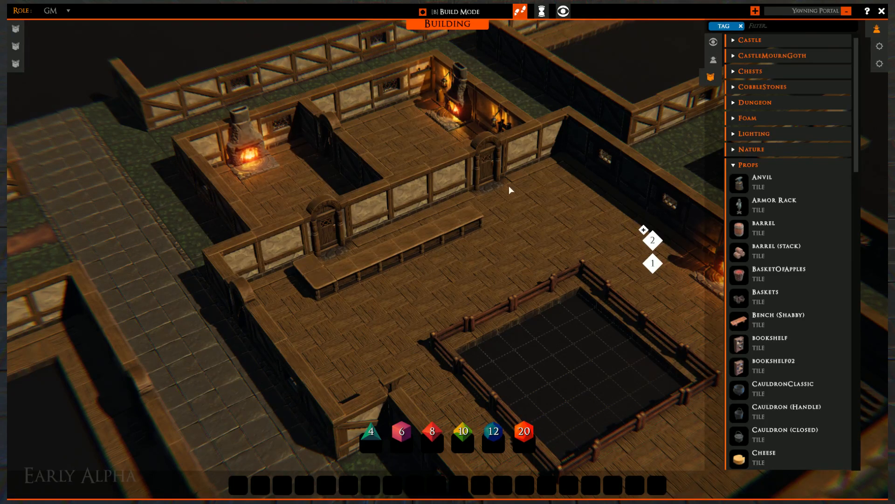
key(a)
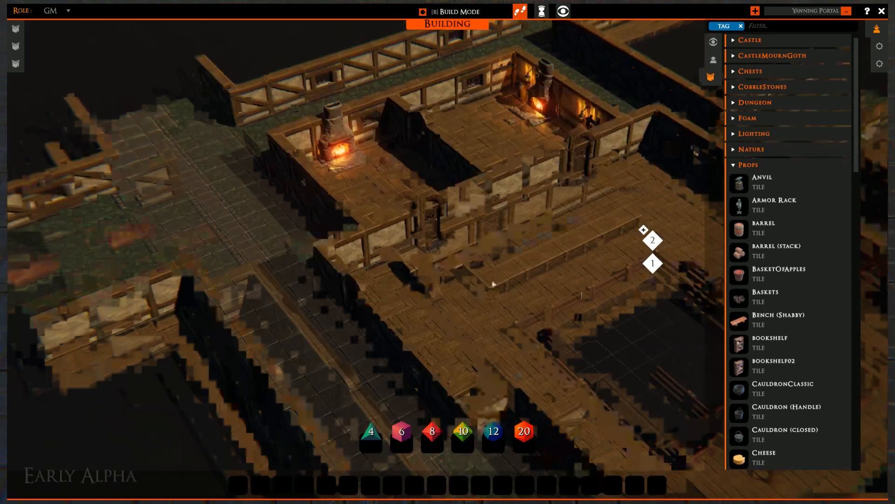
click(741, 166)
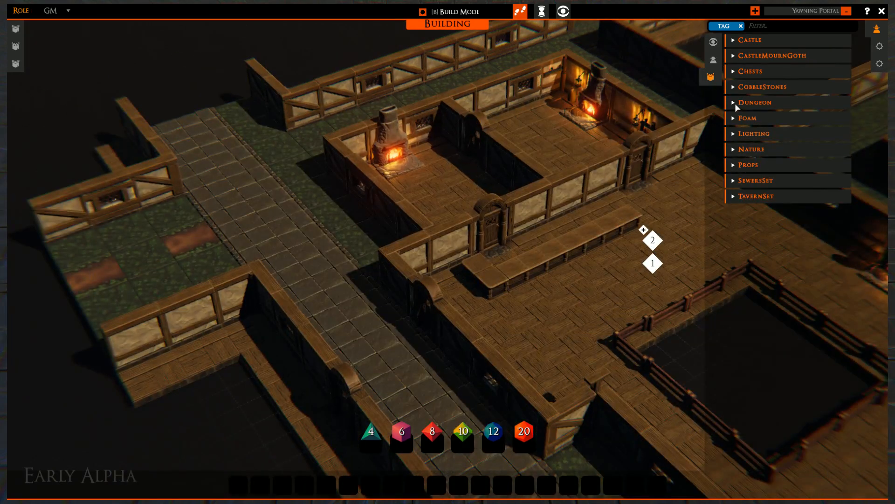
click(735, 102)
click(740, 120)
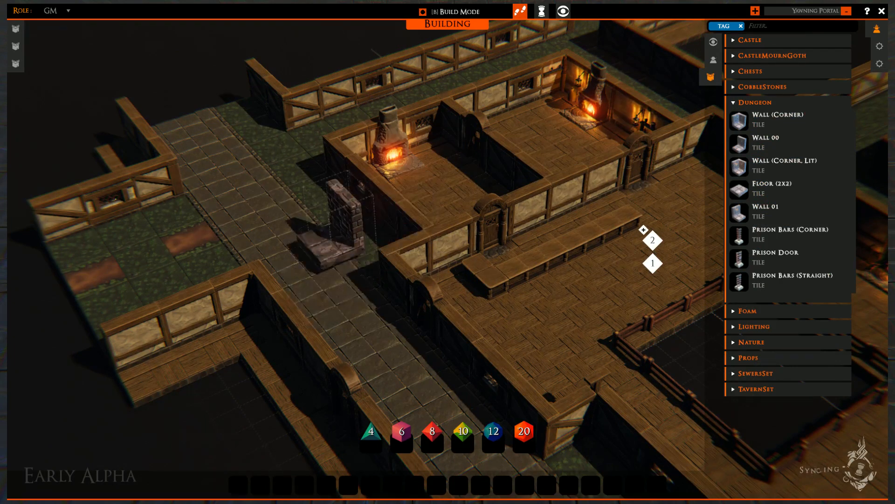
- Place two dungeon stone wall tiles side by side across the cobbled road, walls on the outer edges, and inspect them up close
click(276, 201)
key(r)
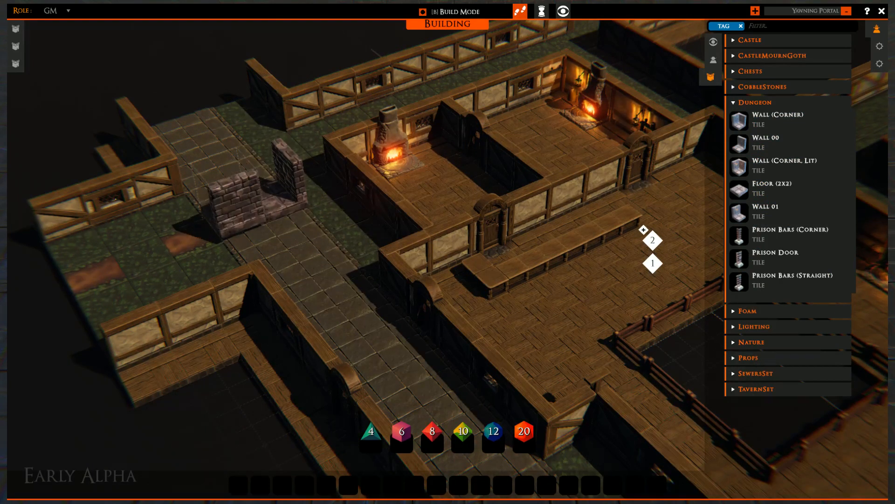
click(239, 206)
right_drag(293, 242, 173, 242)
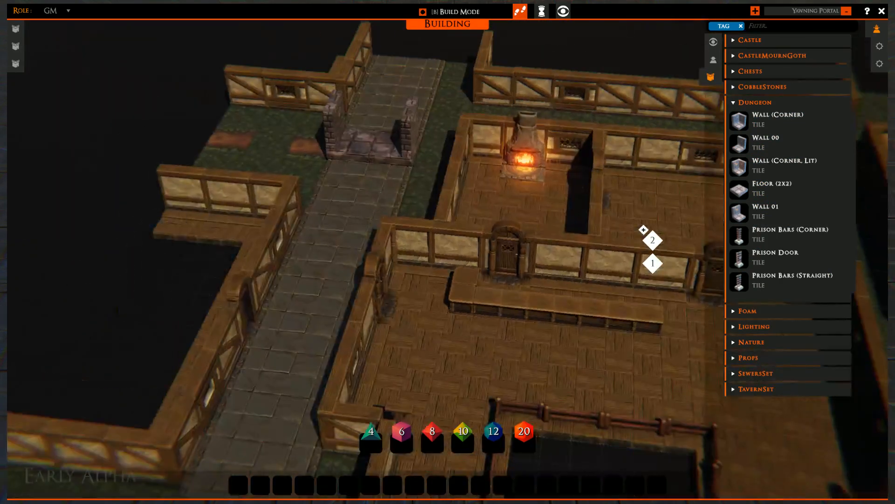
scroll(384, 257, up, 8)
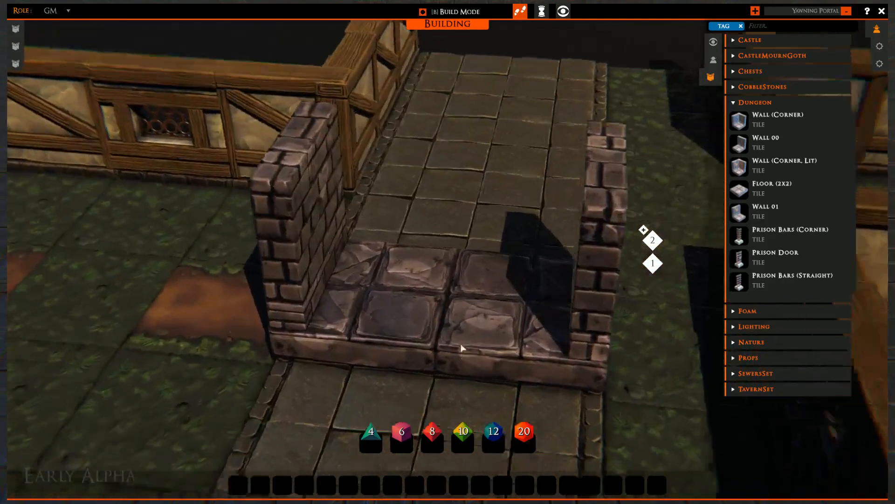
scroll(462, 348, up, 3)
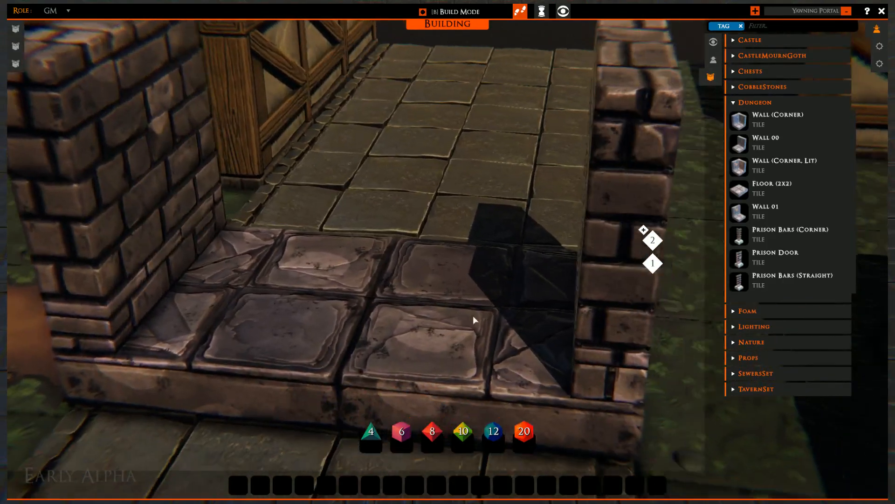
scroll(473, 315, up, 3)
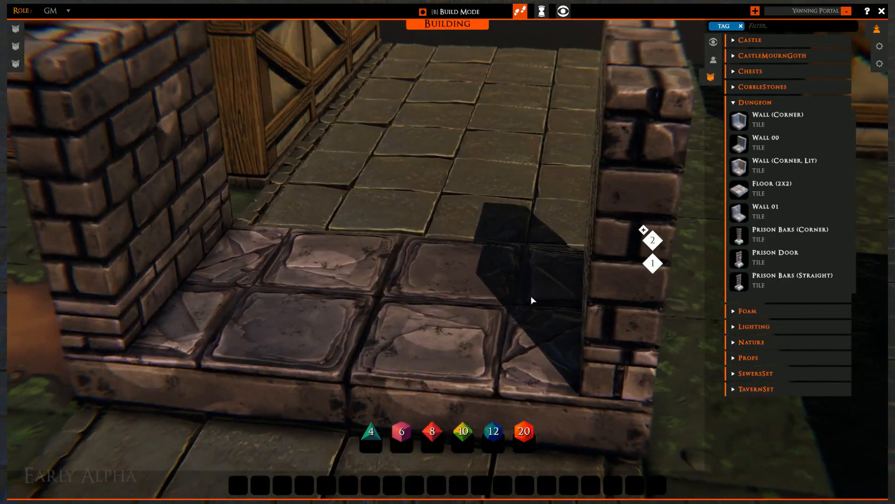
right_drag(379, 317, 391, 317)
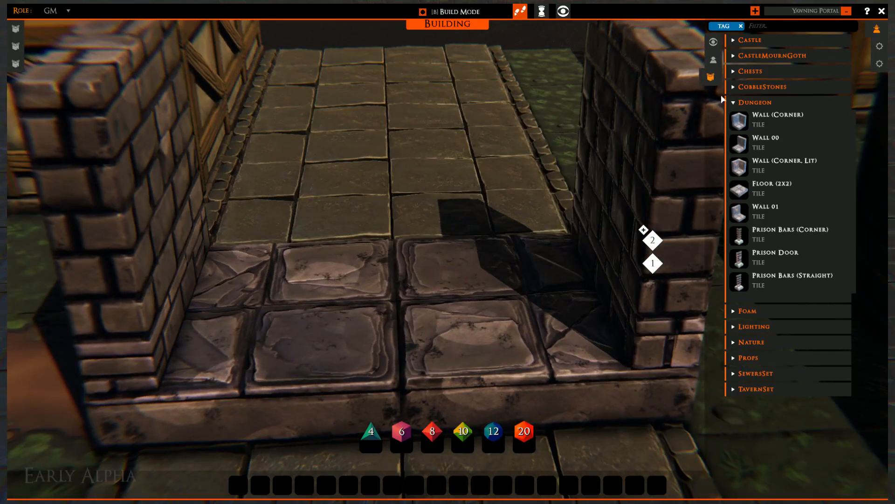
- Collapse the Dungeon set, expand the Hero creatures, and place Korgoth on the dungeon tiles to check the scale
click(734, 103)
click(721, 59)
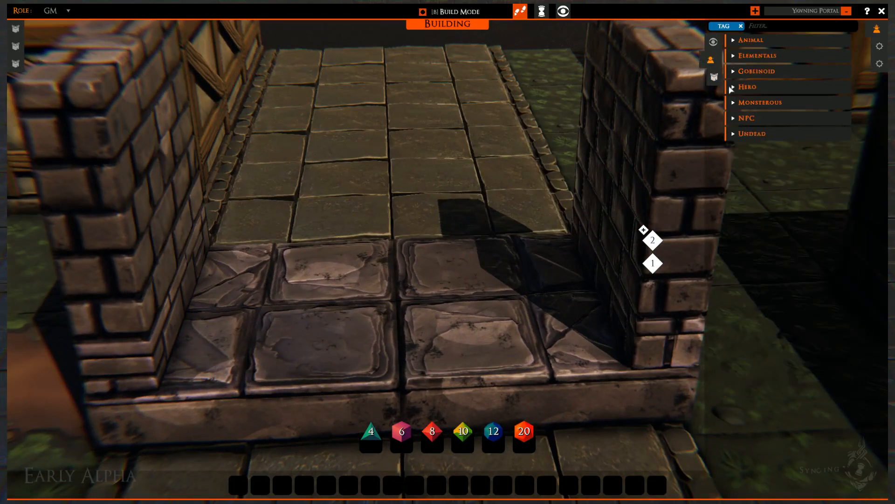
click(735, 87)
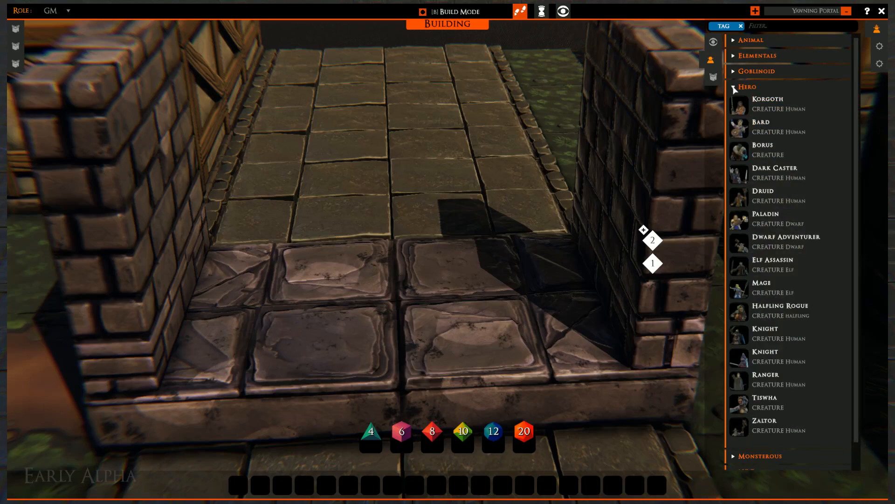
click(746, 112)
click(462, 262)
right_click(419, 280)
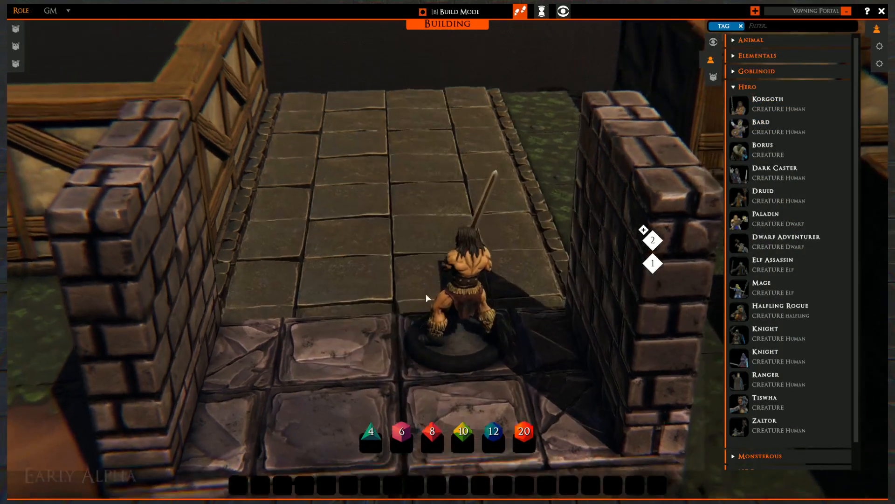
right_drag(428, 299, 433, 324)
mouse_move(461, 352)
mouse_down()
mouse_move(531, 324)
mouse_move(518, 350)
mouse_move(470, 367)
mouse_up()
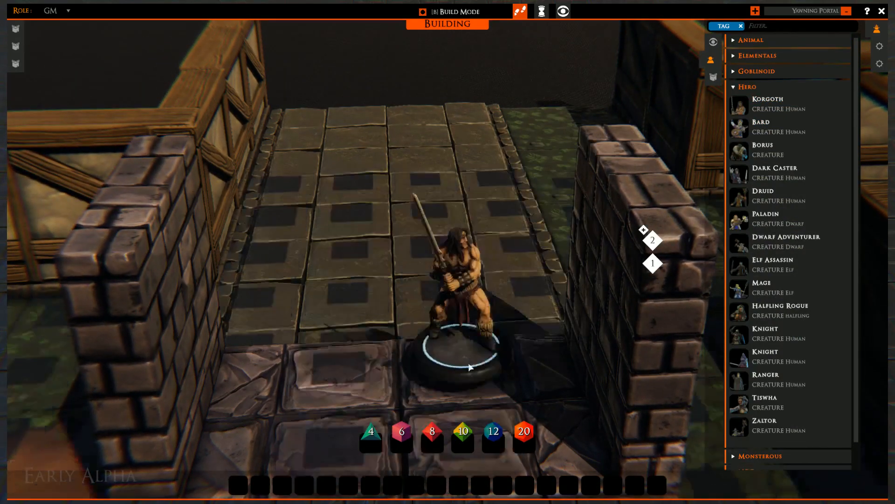
- Delete the Korgoth figure and both dungeon stone wall tiles from the cobbled road
scroll(470, 368, down, 3)
key(Delete)
key(s)
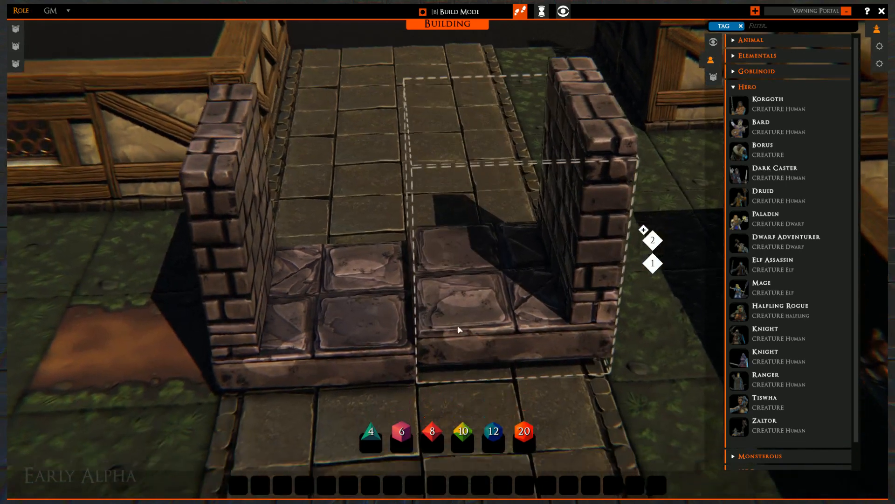
key(Delete)
key(Delete)
key(Delete)
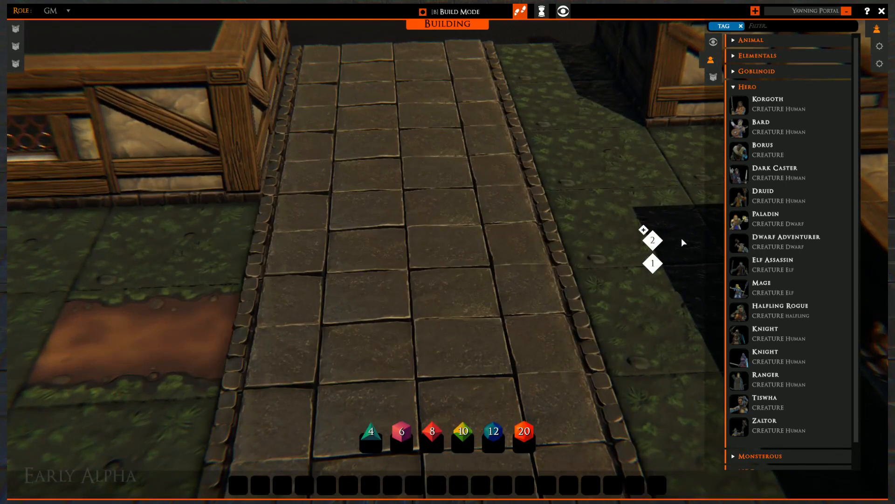
- Switch back to the tiles, expand the CastleMournGoth set, and place one Hallway tile across the cobbled road
click(714, 77)
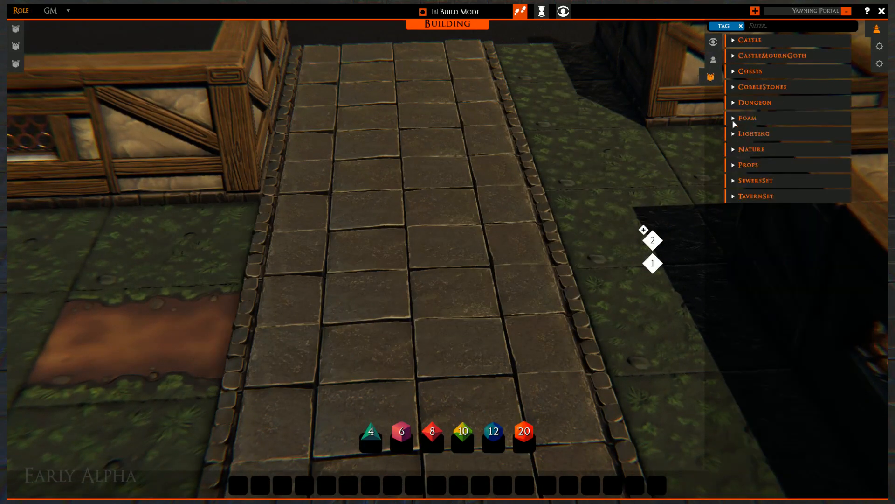
click(748, 102)
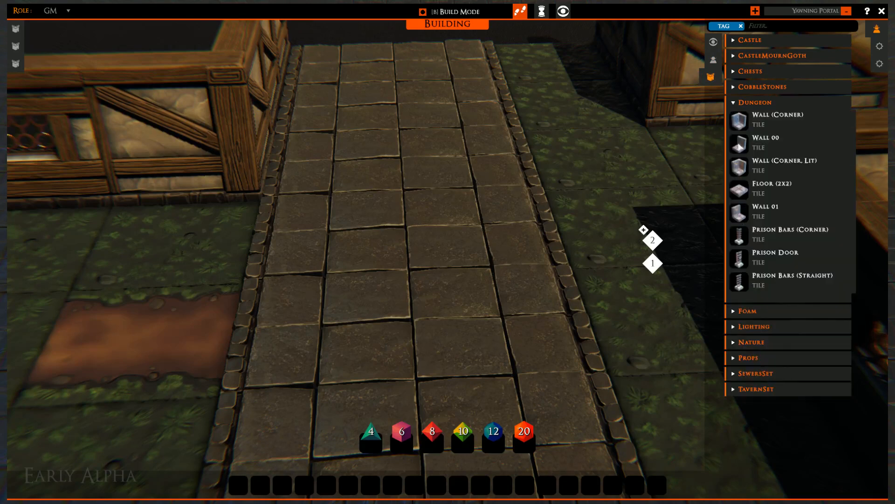
click(736, 104)
click(740, 60)
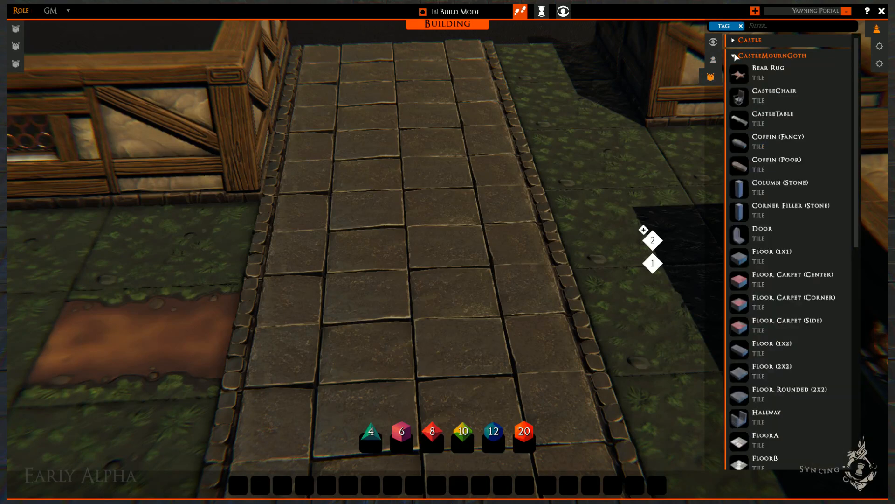
scroll(764, 169, down, 5)
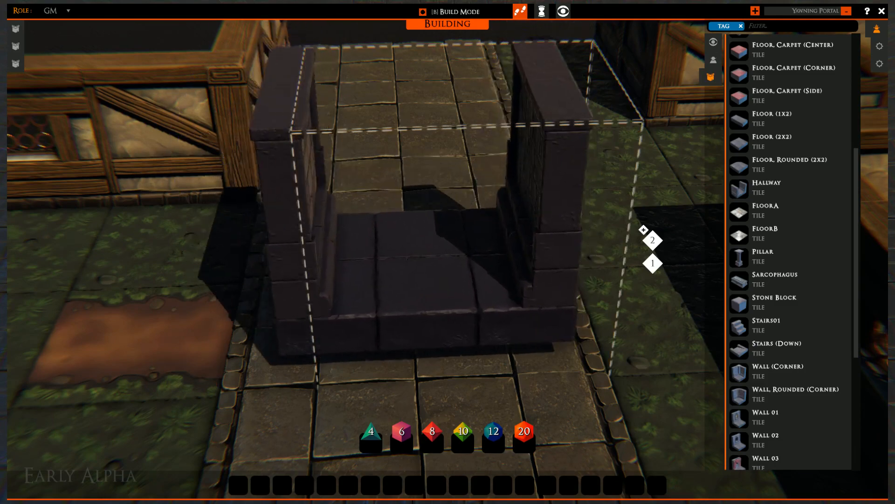
click(440, 322)
right_click(438, 325)
scroll(482, 332, down, 3)
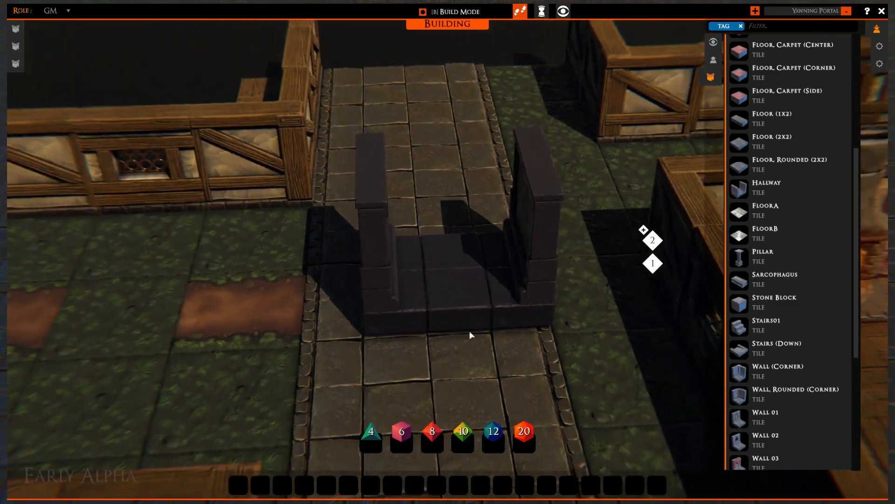
- Lift the castle hallway tile and set it back in place, delete it from the road, and collapse the CastleMournGoth set
key(d)
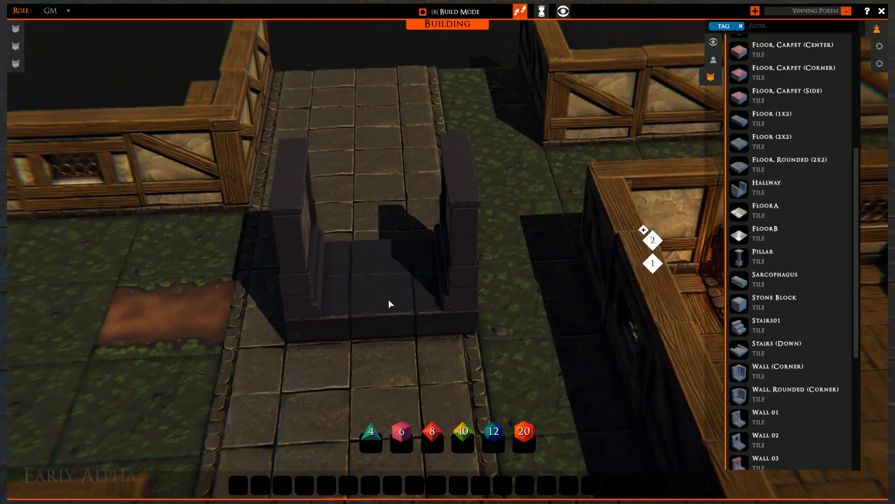
click(408, 282)
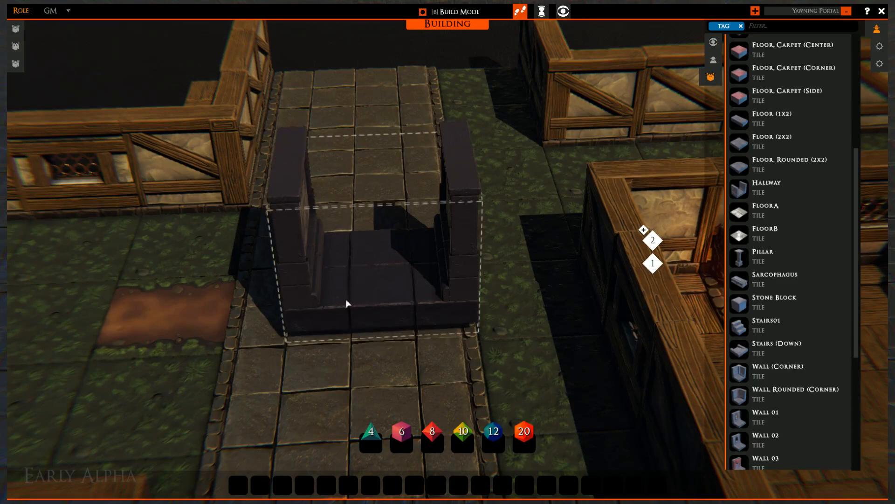
click(408, 291)
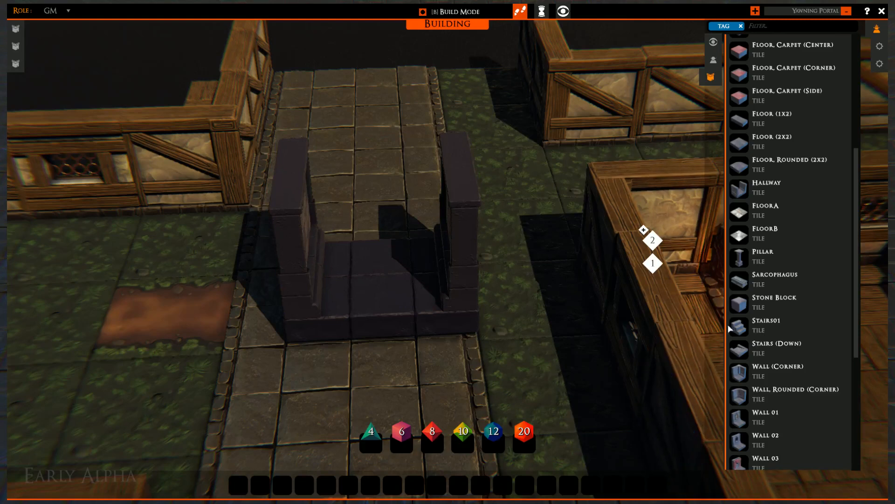
scroll(773, 346, up, 4)
click(331, 309)
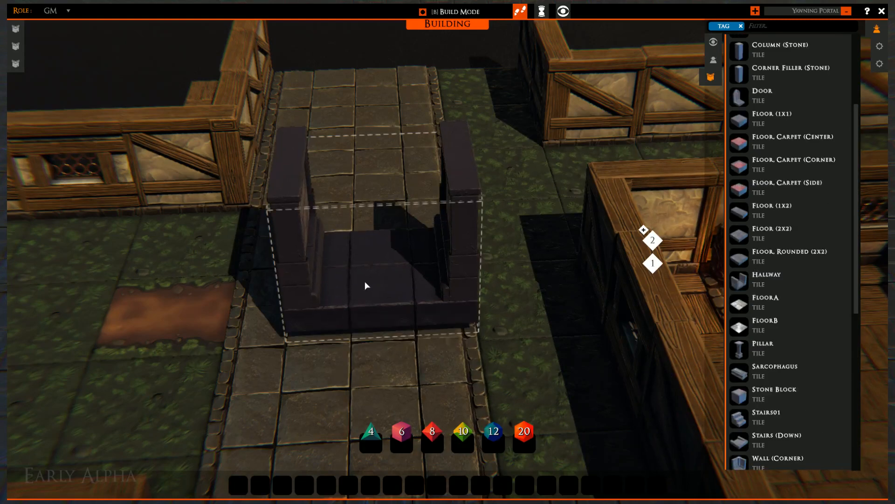
key(Delete)
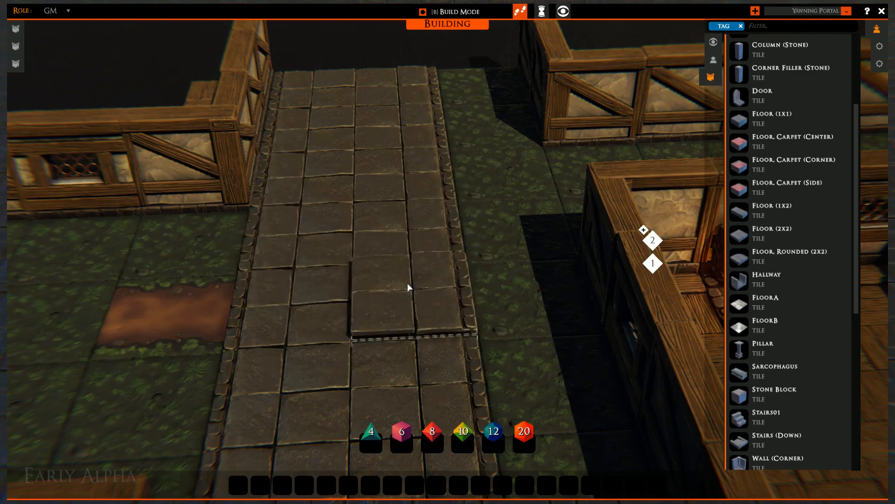
scroll(773, 164, up, 5)
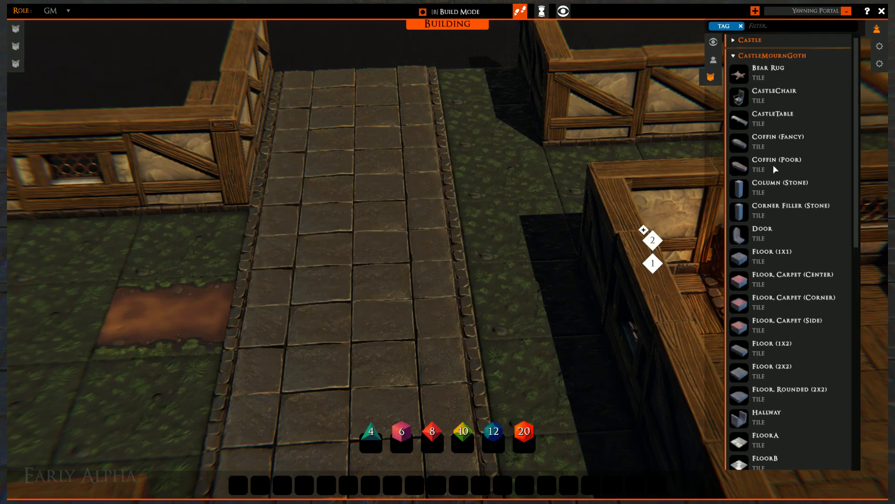
click(734, 56)
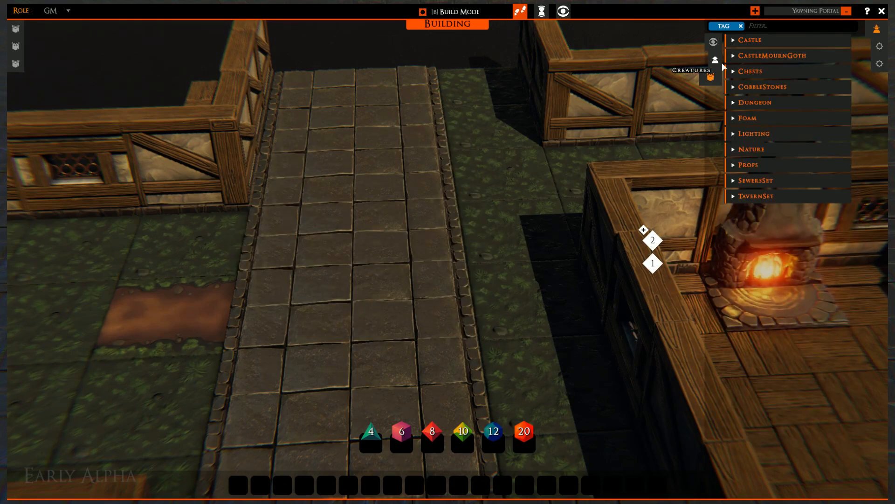
- Survey the tavern's rooms and main hall from above and expand the TavernSet tiles
key(d)
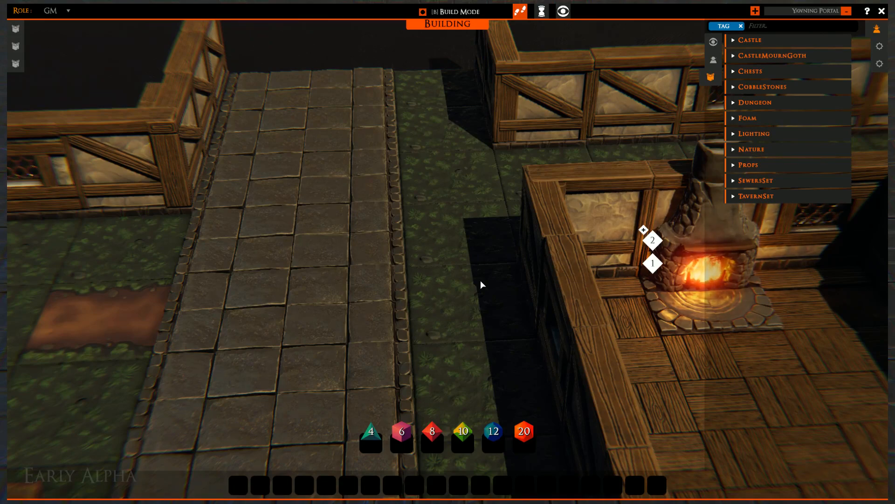
scroll(482, 276, down, 5)
right_drag(482, 276, 479, 243)
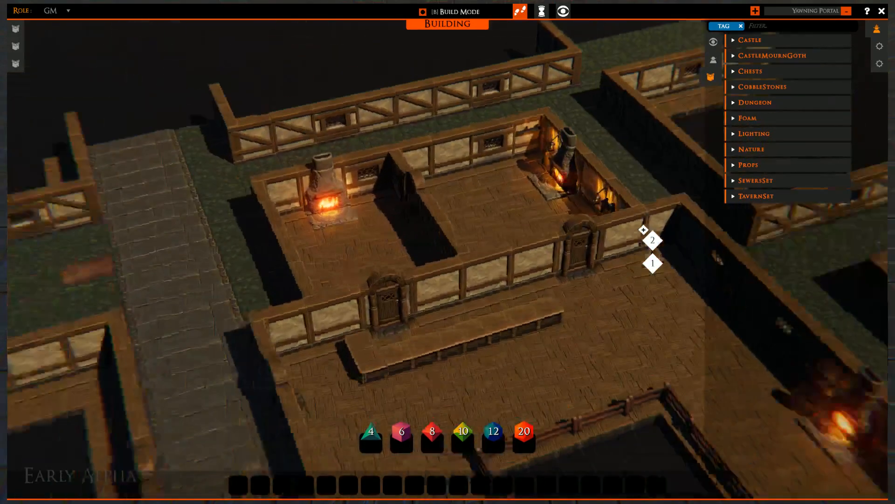
key(s)
key(d)
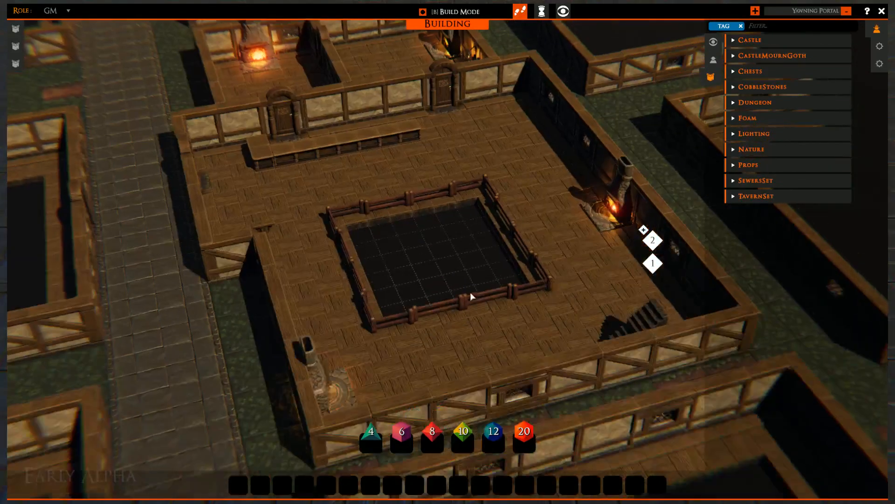
right_drag(472, 295, 793, 199)
click(734, 196)
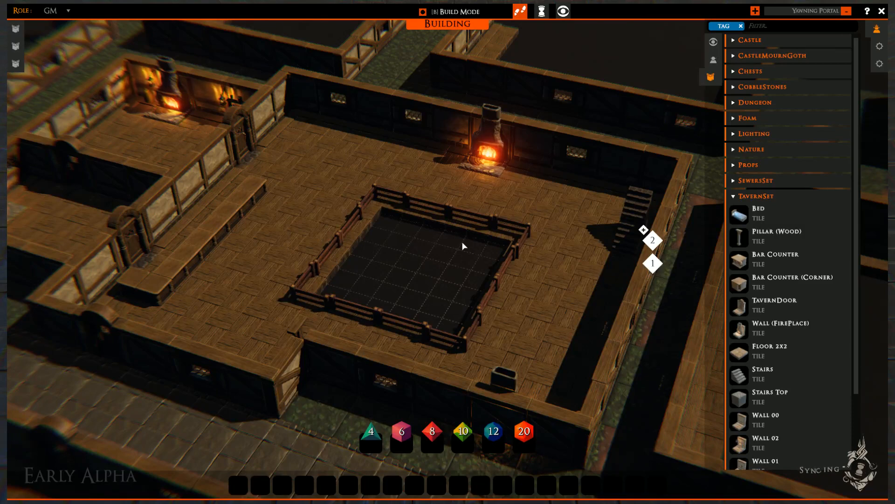
- Examine the main hall's railed pit, fireplace, bar counter and adjoining rooms from several angles and distances
right_drag(404, 240, 554, 280)
key(w)
key(a)
scroll(554, 283, up, 5)
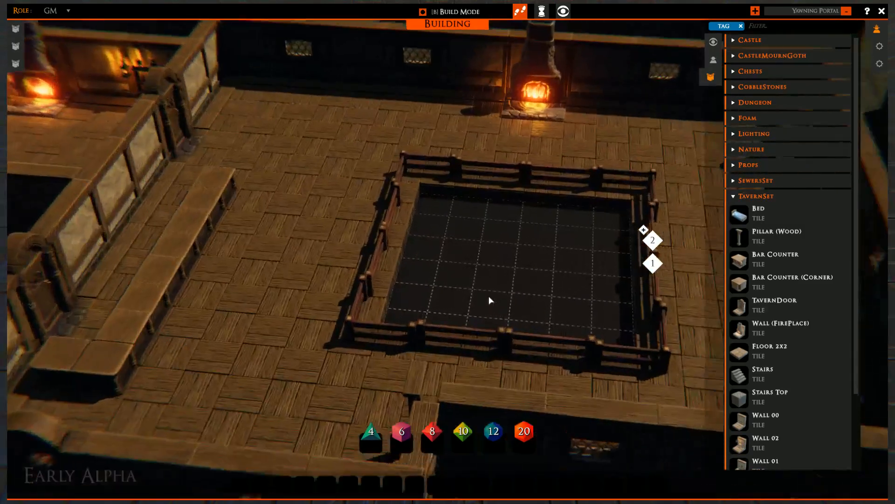
key(w)
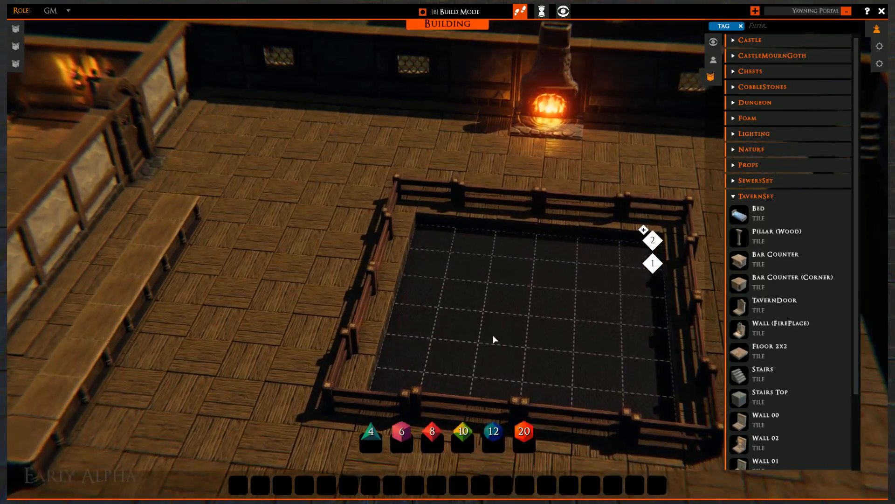
key(d)
key(w)
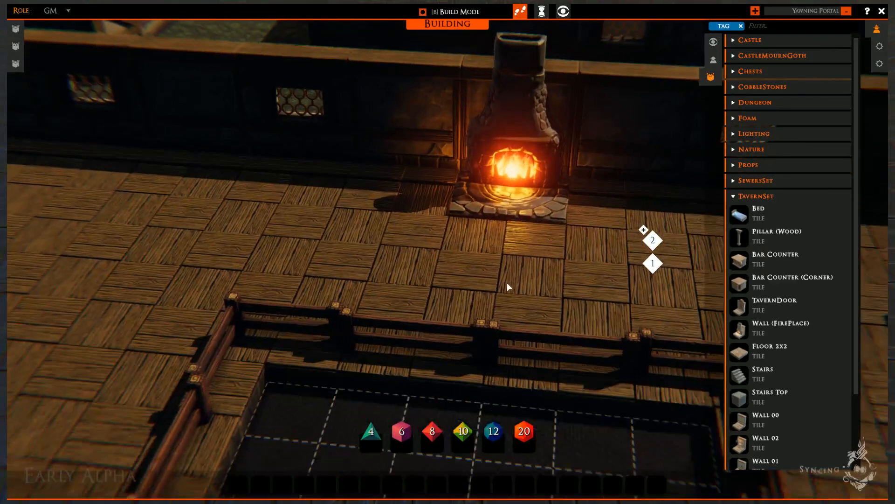
middle_drag(507, 282, 519, 295)
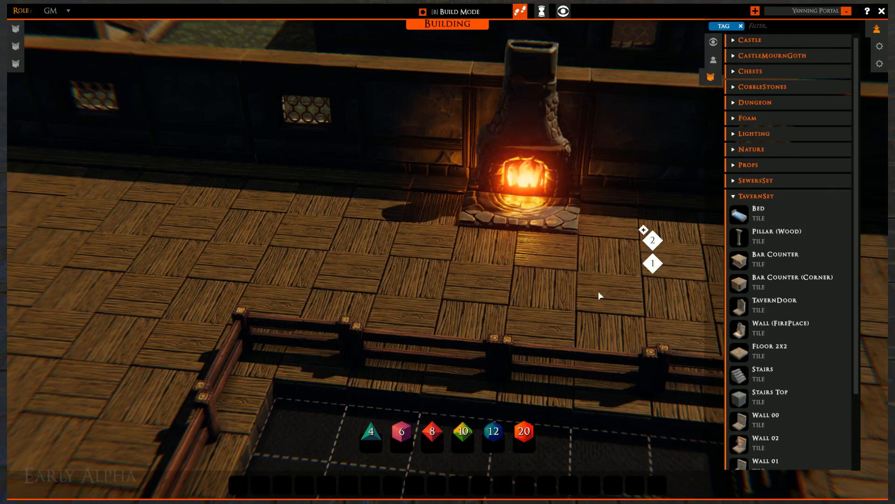
scroll(535, 281, down, 4)
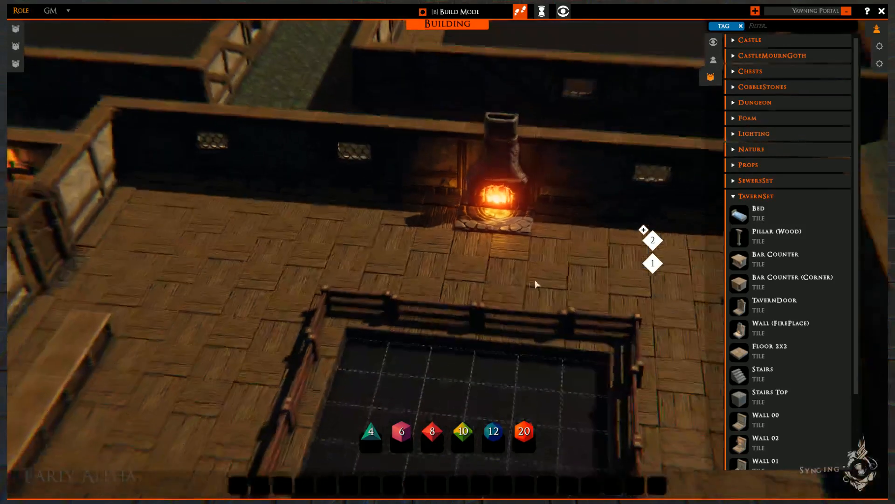
scroll(536, 284, down, 4)
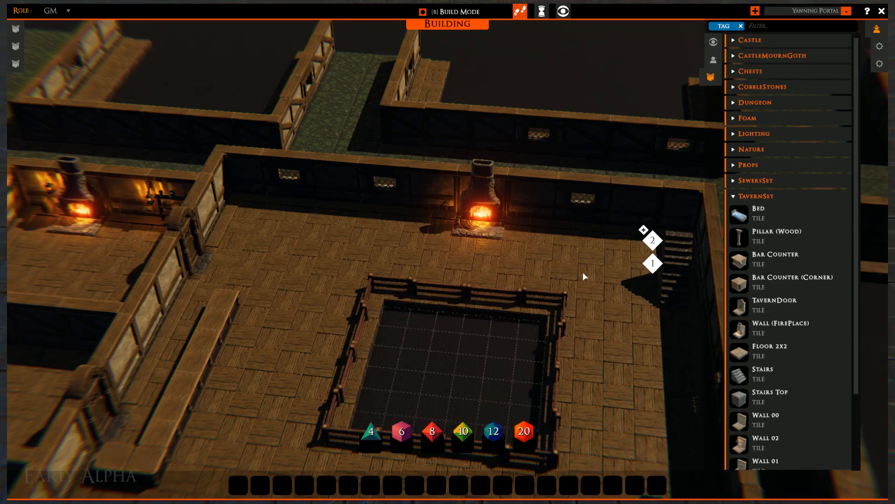
right_drag(439, 252, 508, 267)
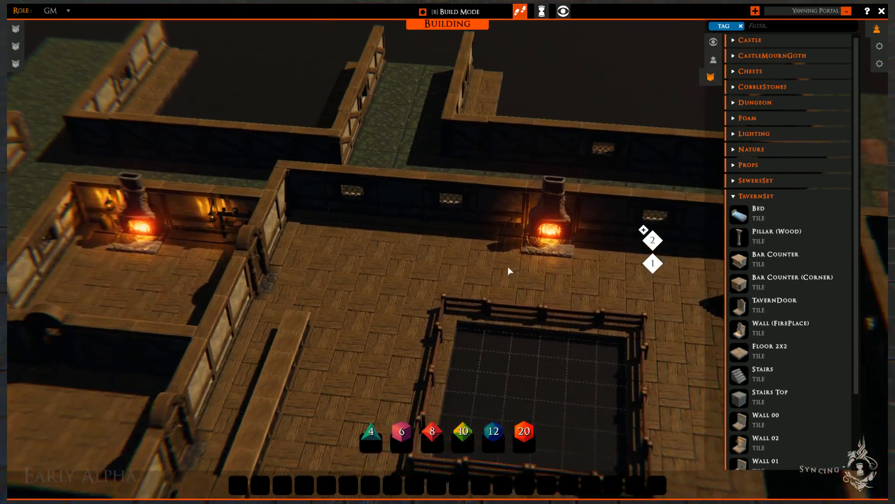
middle_drag(508, 267, 319, 279)
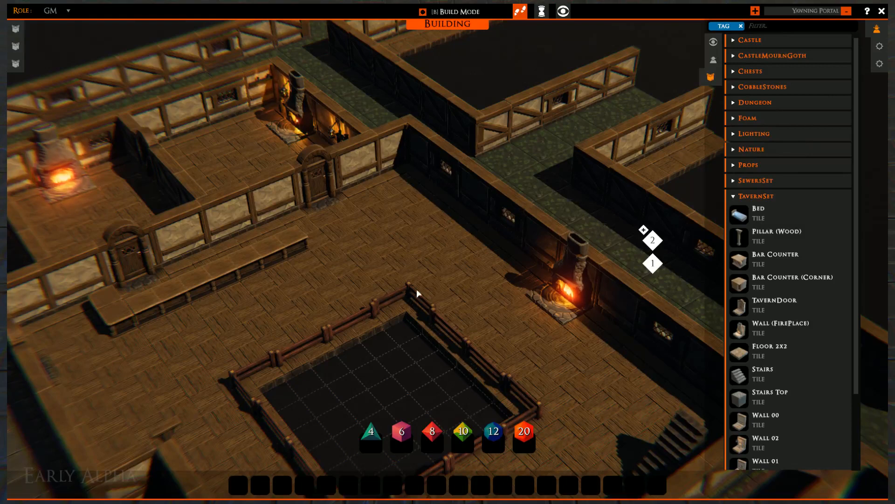
middle_drag(371, 296, 391, 270)
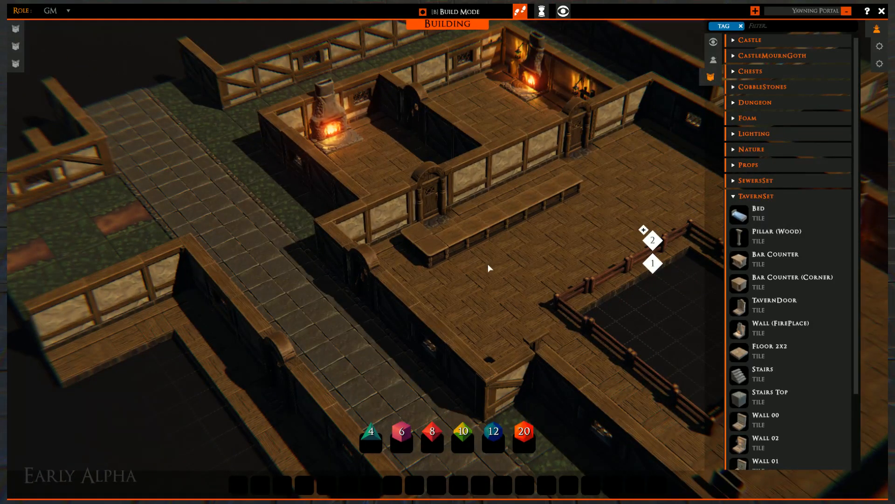
right_drag(555, 259, 436, 345)
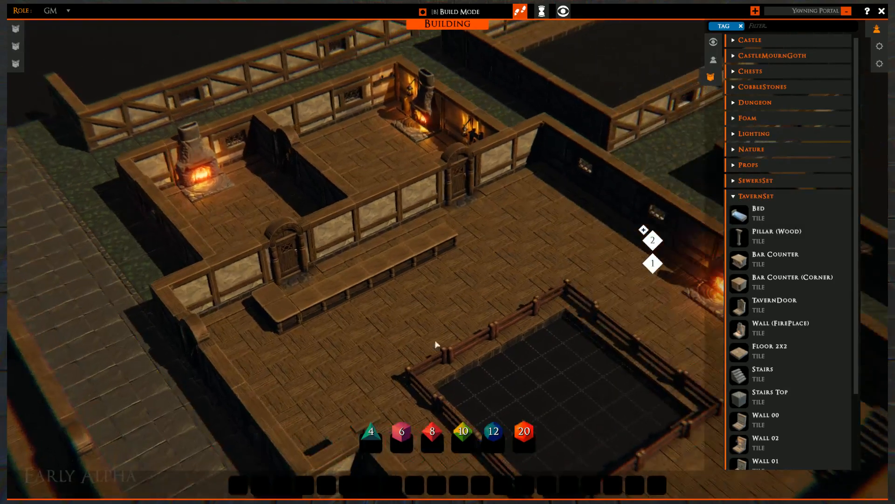
- Collapse the TavernSet, expand the Lighting set, and bring the main hall around the railed pit into view
click(736, 198)
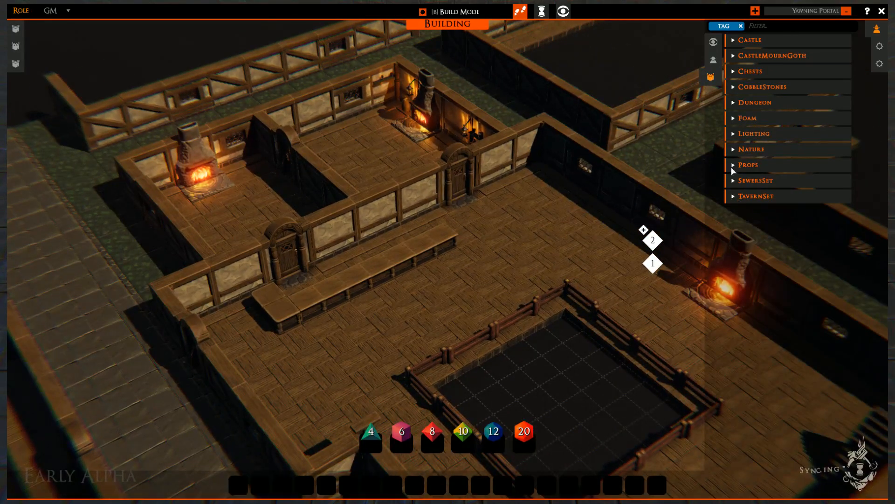
click(734, 134)
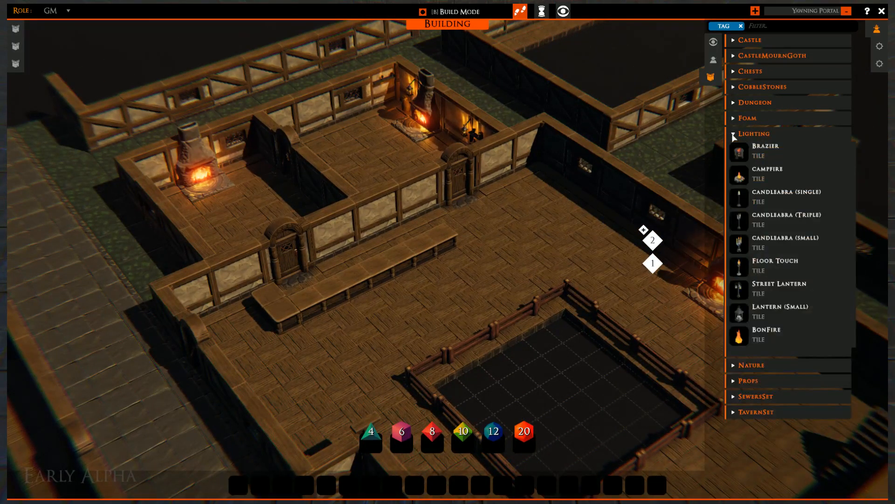
right_drag(410, 303, 480, 269)
scroll(594, 314, up, 2)
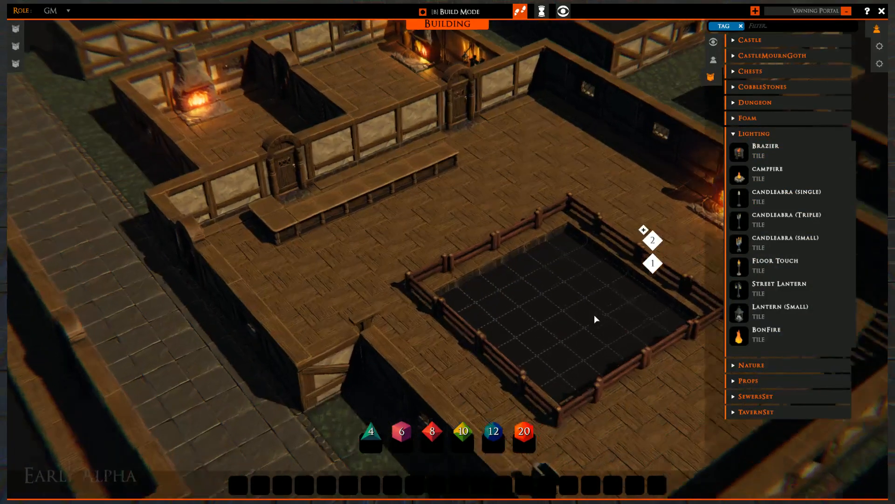
- Place two Street Lantern tiles on the cobbled road, one on each side of the tavern's arched entrance
scroll(533, 271, up, 1)
scroll(530, 277, down, 1)
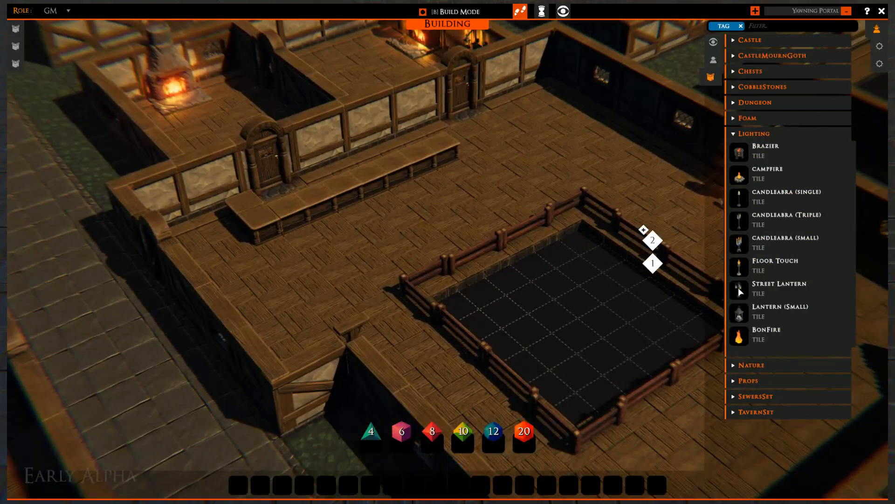
drag(739, 285, 80, 244)
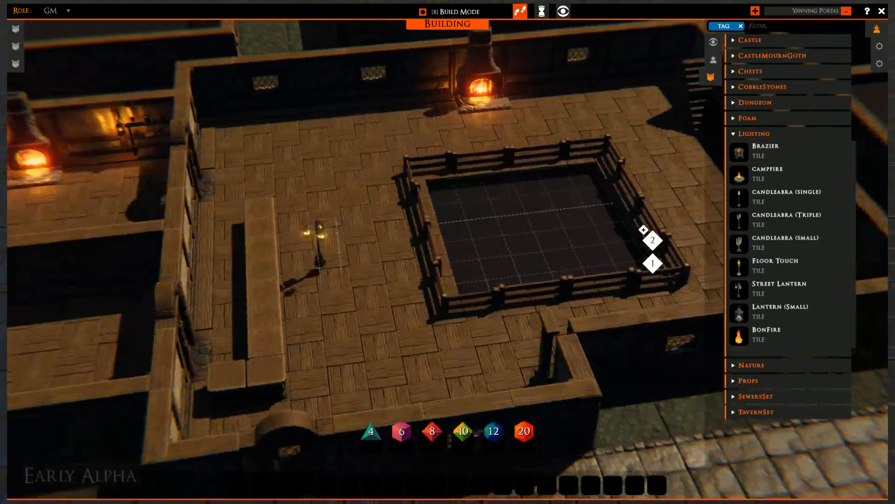
middle_drag(366, 224, 409, 140)
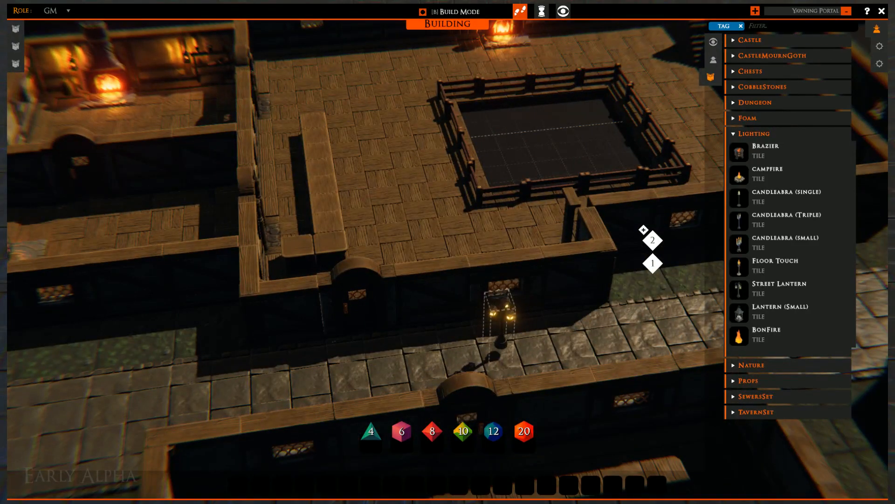
right_drag(500, 332, 416, 339)
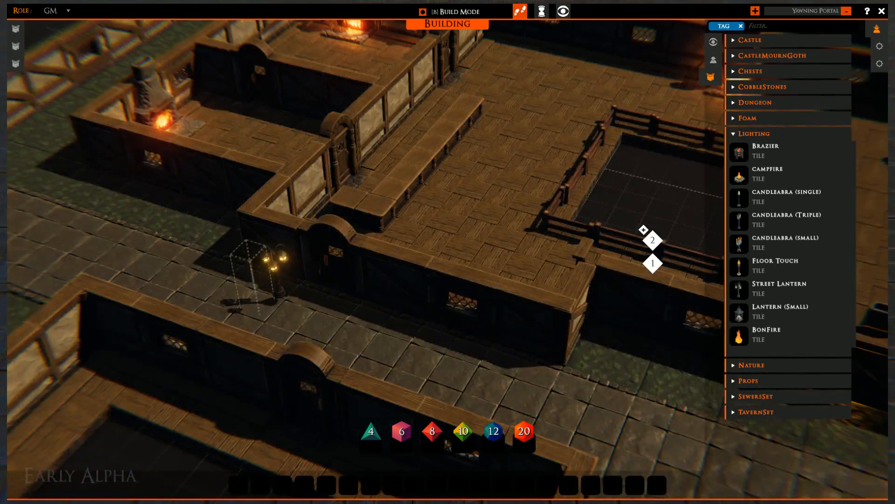
click(279, 280)
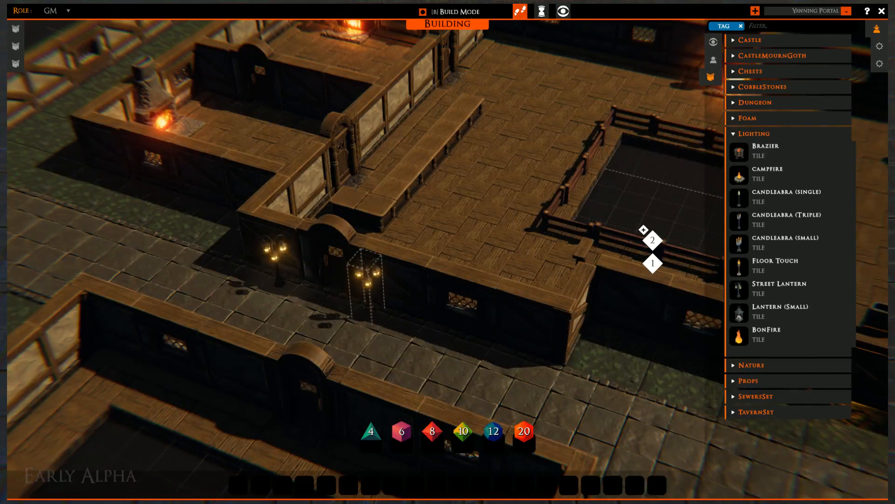
click(368, 305)
- Place street lanterns at the wall corner of the building across the road and beside the neighbouring building's arched doorway
right_drag(431, 329, 343, 315)
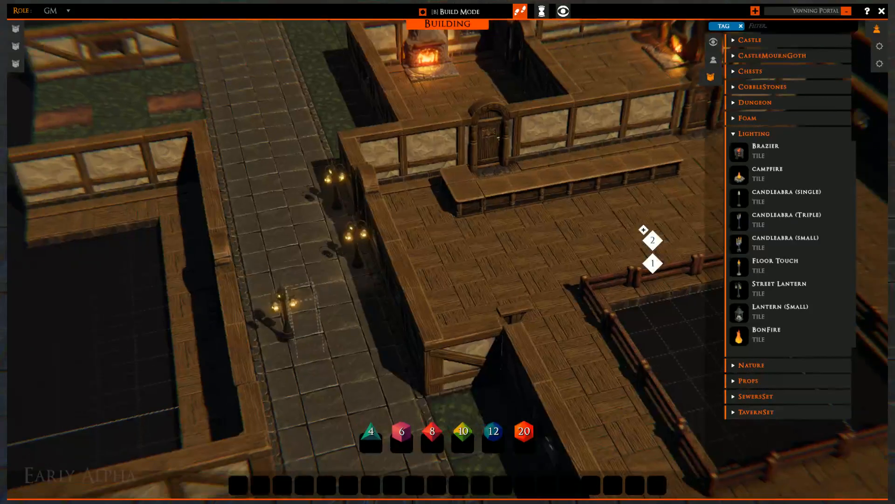
click(282, 331)
key(s)
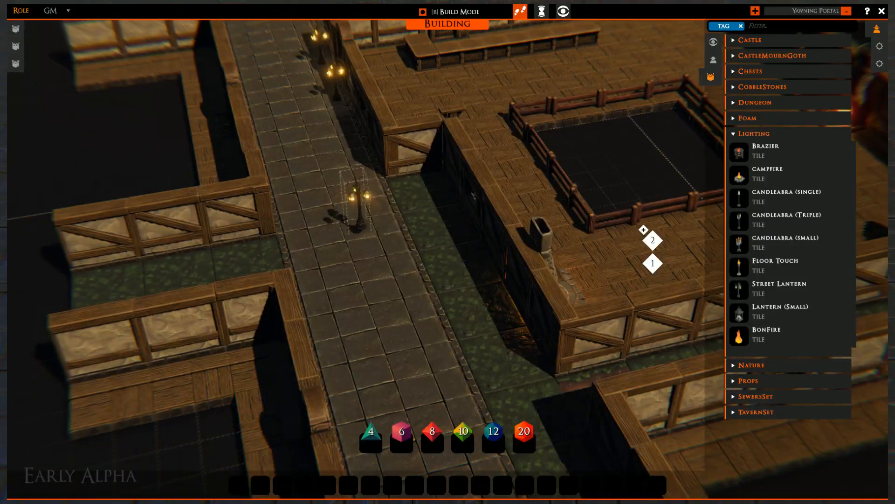
right_drag(325, 210, 473, 160)
key(w)
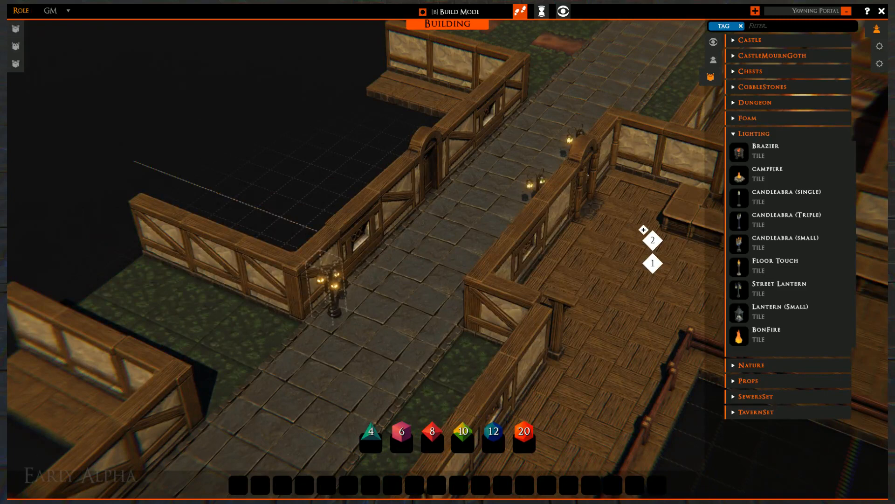
click(327, 315)
right_drag(376, 351, 420, 347)
middle_drag(437, 252, 522, 77)
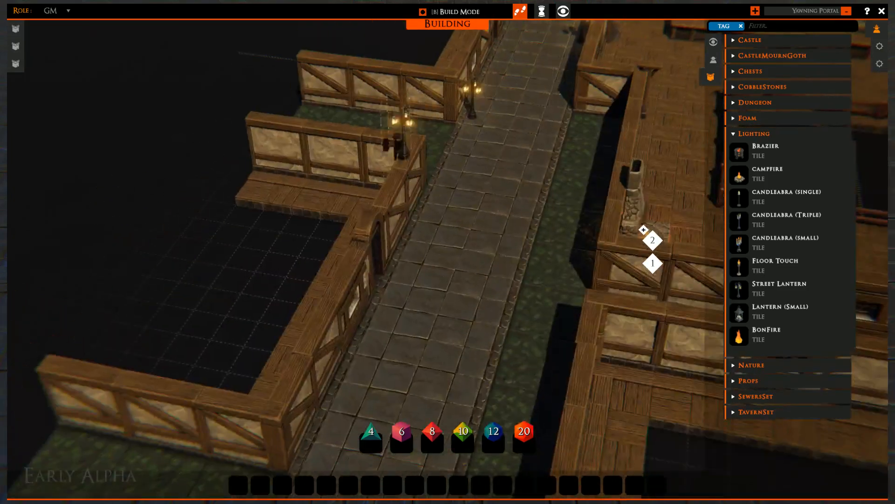
click(418, 248)
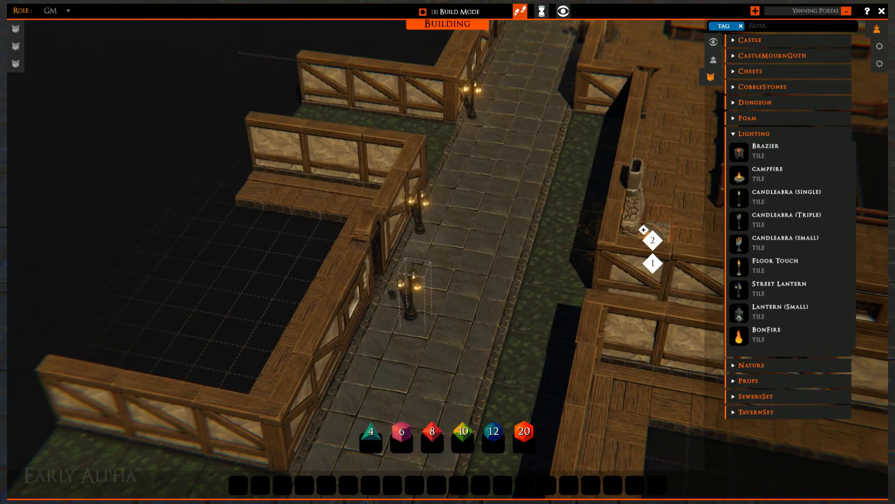
- Place street lanterns at the neighbouring building's end corner and along the facing grass-lined edge of the road
middle_drag(411, 321, 462, 192)
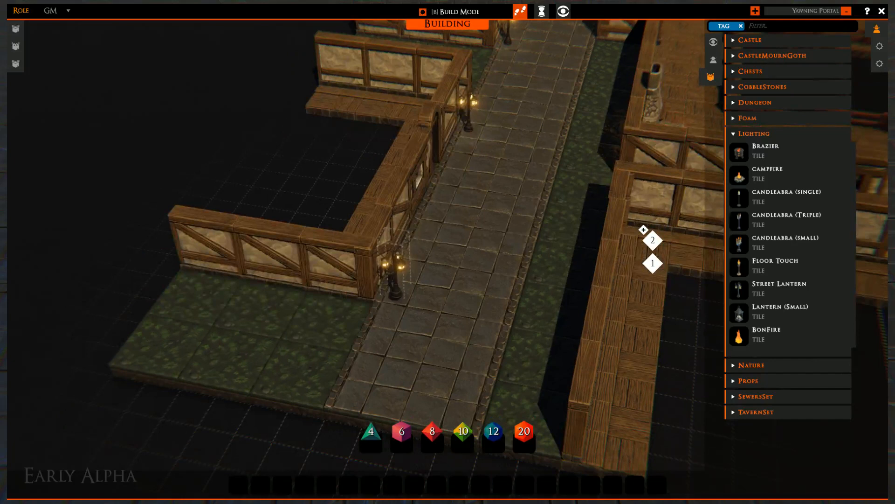
click(373, 317)
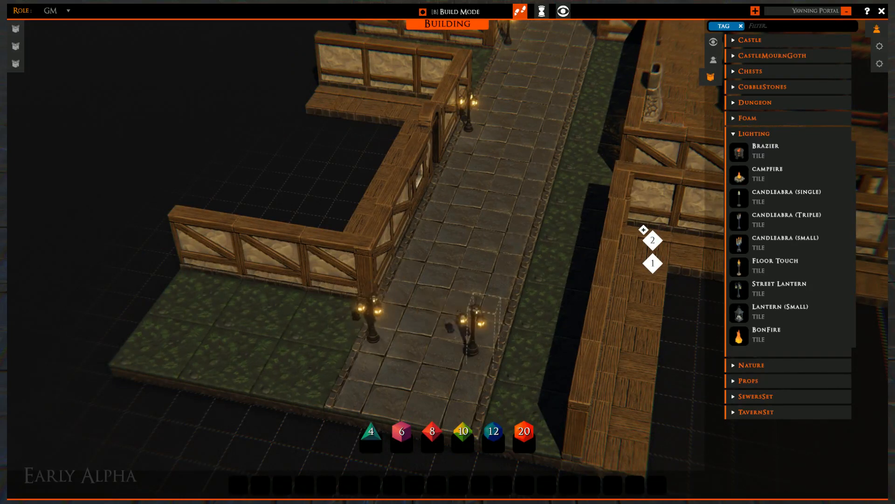
click(482, 335)
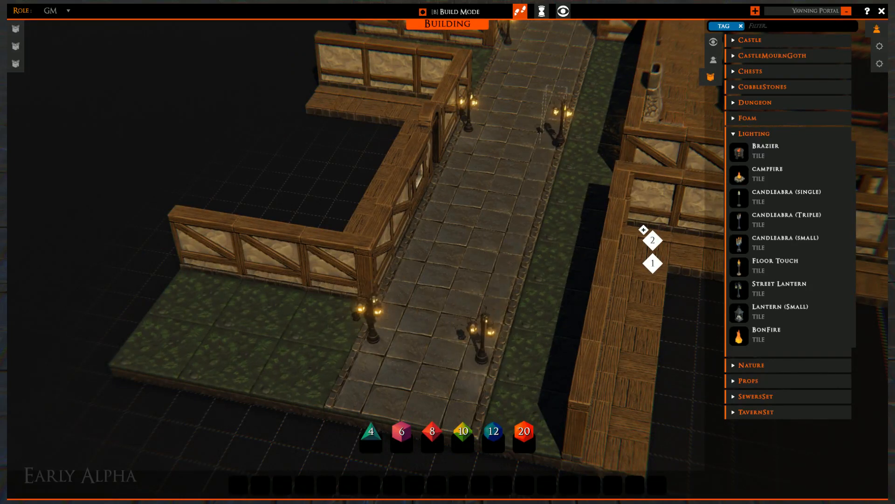
click(554, 119)
key(w)
key(d)
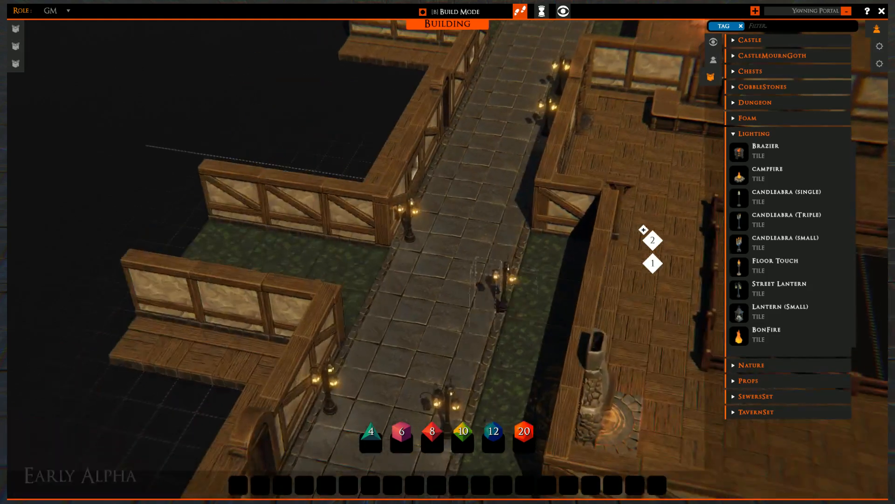
middle_drag(516, 164, 435, 404)
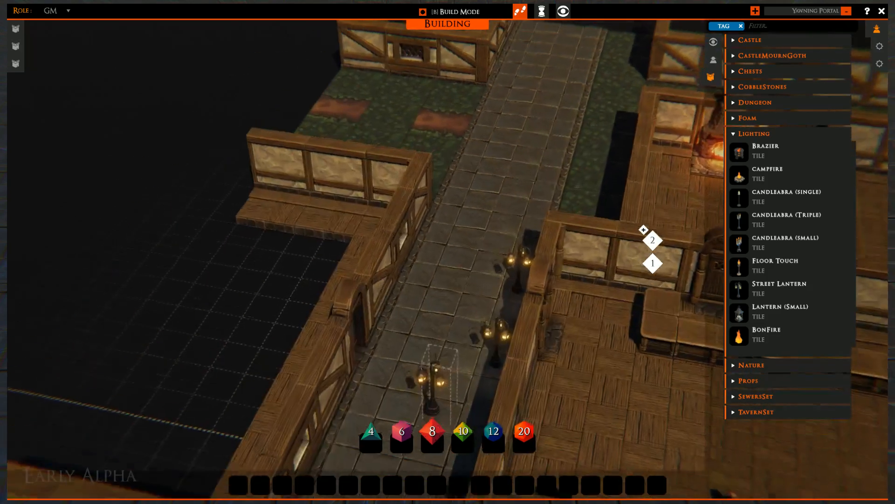
- Place four street lanterns in facing pairs along the stretch of road beyond the tavern entrance, up to its far end
middle_drag(478, 233, 439, 337)
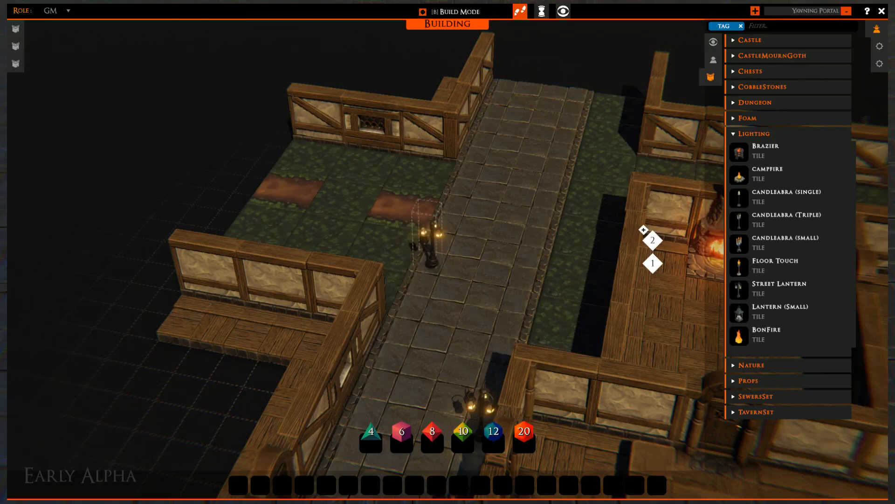
click(427, 252)
click(526, 256)
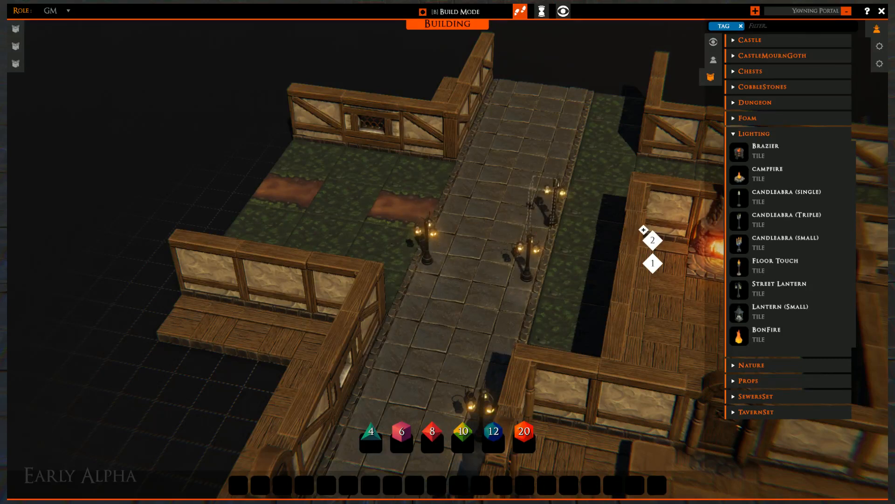
click(568, 122)
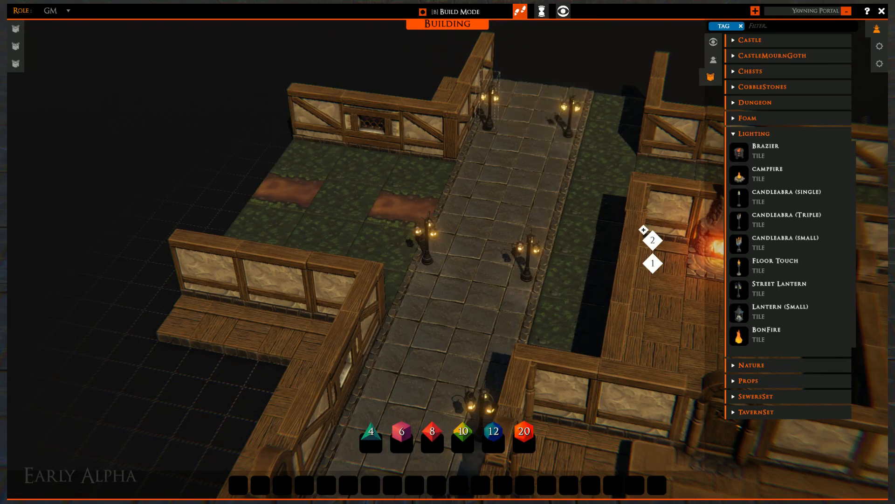
click(487, 114)
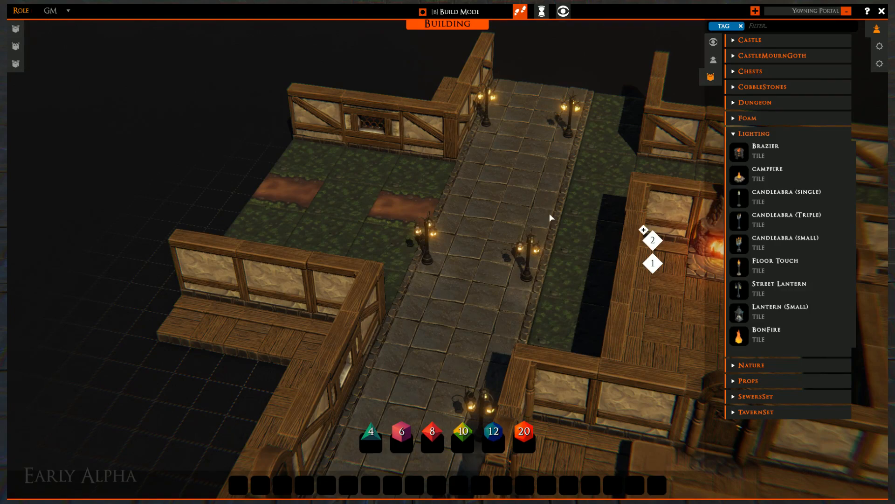
- Review the lanterns along the road and bring the bar counter and railed pit in the main hall into close view
middle_drag(528, 160, 539, 93)
scroll(513, 140, down, 2)
mouse_move(464, 225)
middle_down()
mouse_move(543, 133)
mouse_move(324, 251)
mouse_move(315, 161)
mouse_move(358, 234)
mouse_move(341, 213)
middle_up()
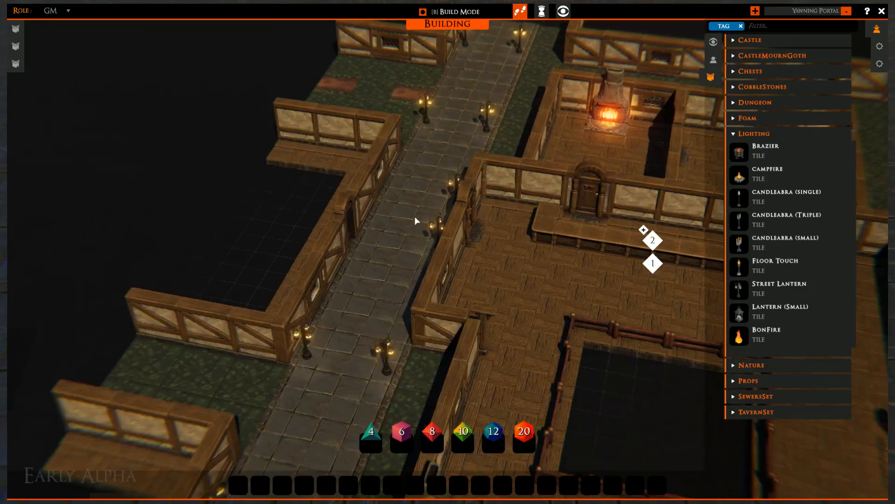
mouse_move(416, 216)
middle_down()
mouse_move(184, 180)
mouse_move(197, 218)
middle_up()
middle_drag(471, 219, 224, 214)
mouse_move(511, 212)
middle_down()
mouse_move(463, 209)
mouse_move(292, 309)
mouse_move(351, 289)
mouse_move(444, 301)
mouse_move(382, 319)
middle_up()
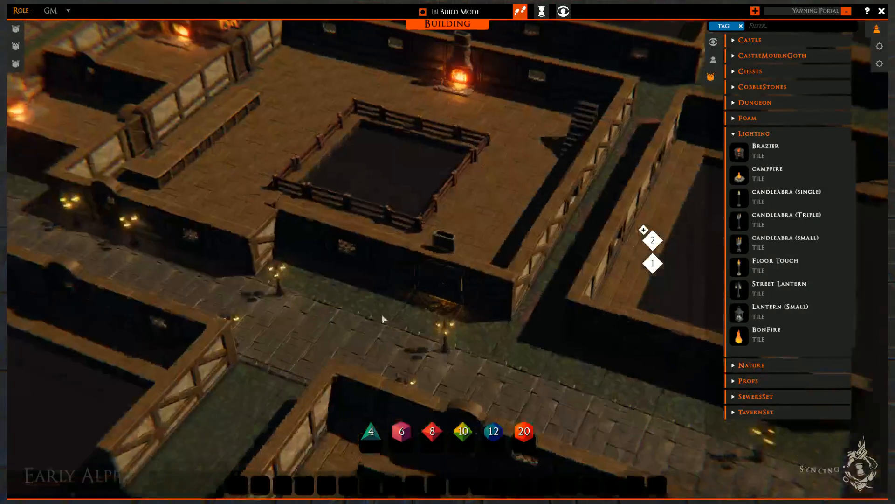
scroll(382, 315, up, 5)
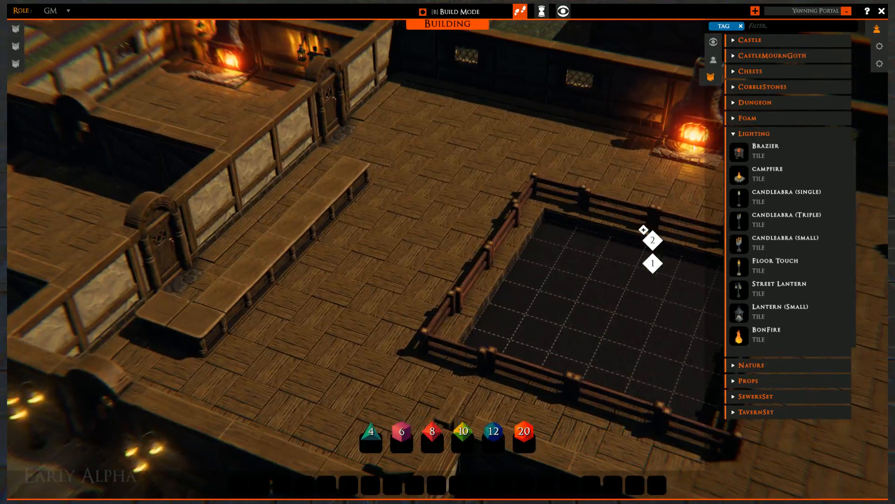
- Collapse the Lighting set, look through the TavernSet tiles, and collapse that set again
click(734, 136)
click(734, 195)
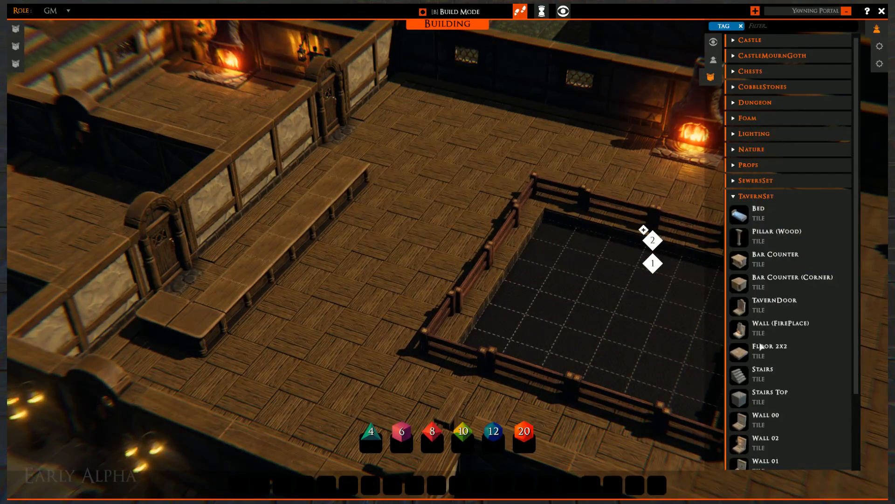
scroll(765, 359, down, 3)
middle_drag(469, 324, 368, 236)
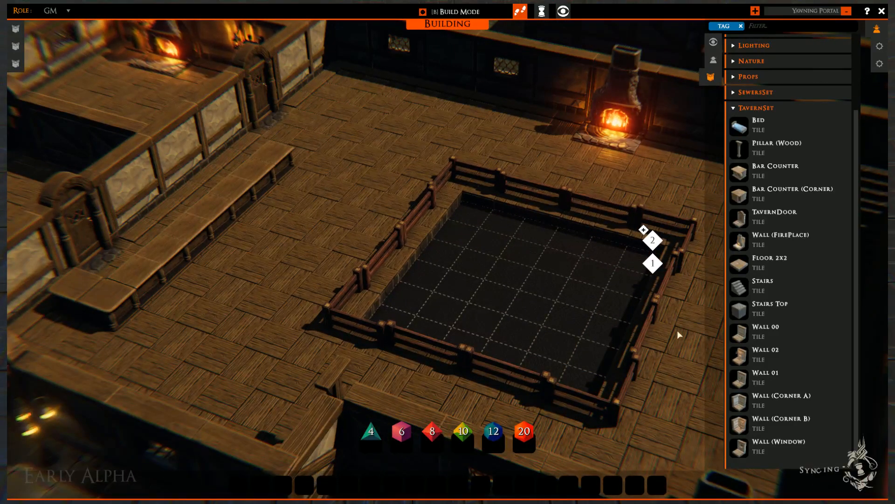
scroll(732, 247, up, 3)
click(741, 197)
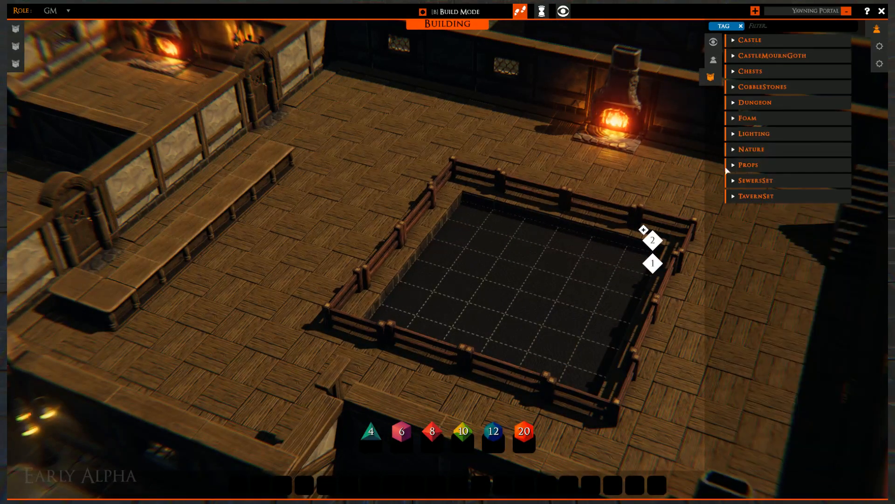
- Expand the Props set down to its table tiles and bring the main hall's corner beyond the bar counter into view
click(748, 165)
scroll(760, 327, down, 8)
scroll(769, 368, down, 15)
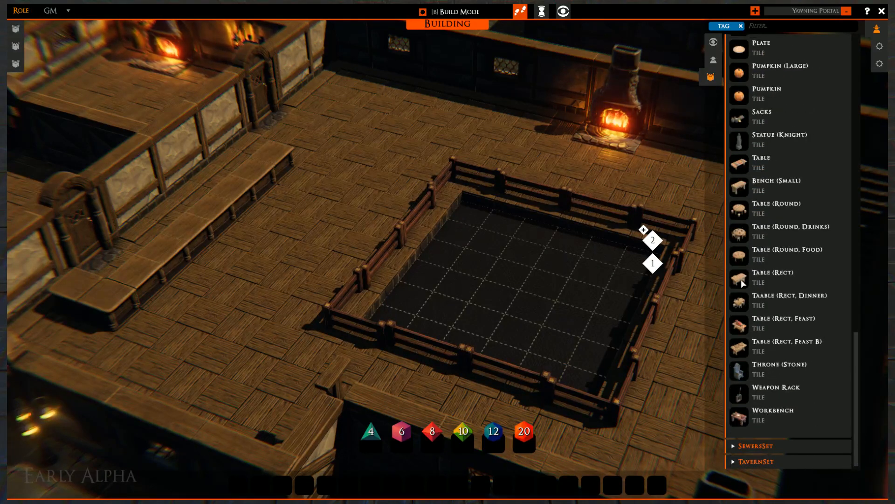
middle_drag(470, 165, 509, 177)
right_drag(480, 317, 578, 480)
middle_drag(578, 480, 480, 306)
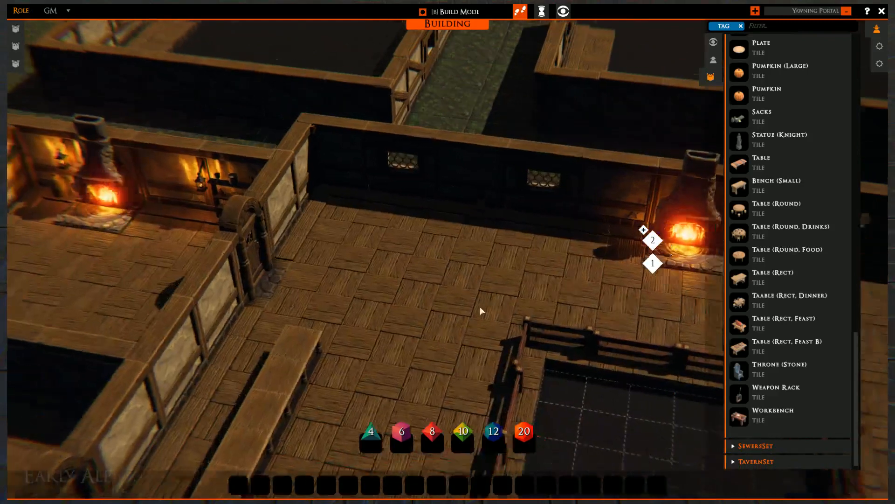
right_drag(480, 307, 560, 364)
- Browse the Props tiles from the tables up to the start and back for furniture that suits the main hall
drag(747, 279, 740, 371)
scroll(747, 408, up, 3)
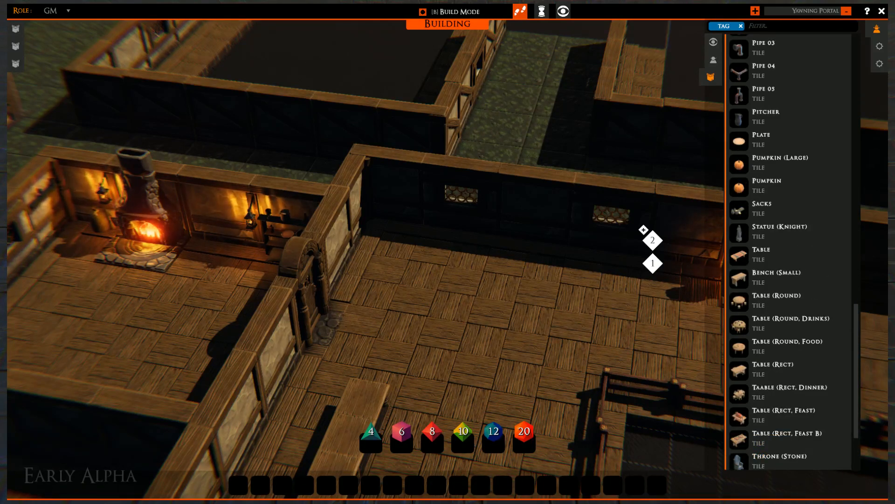
key(r)
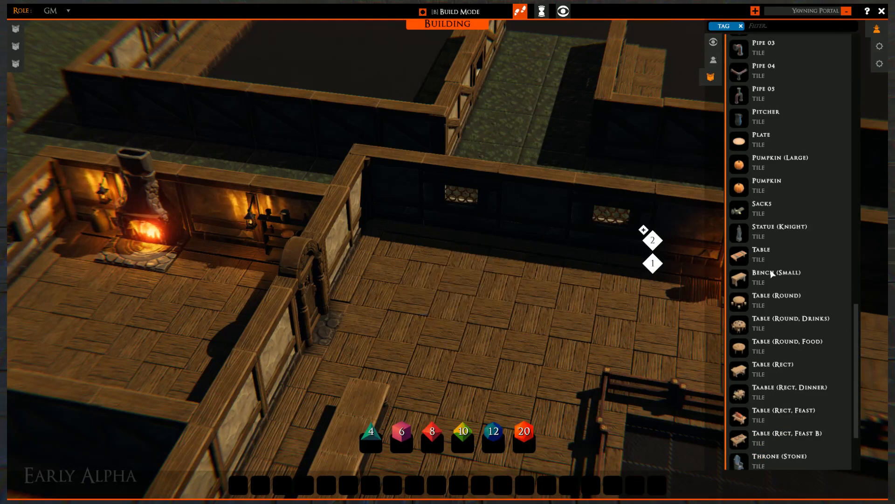
scroll(773, 274, up, 20)
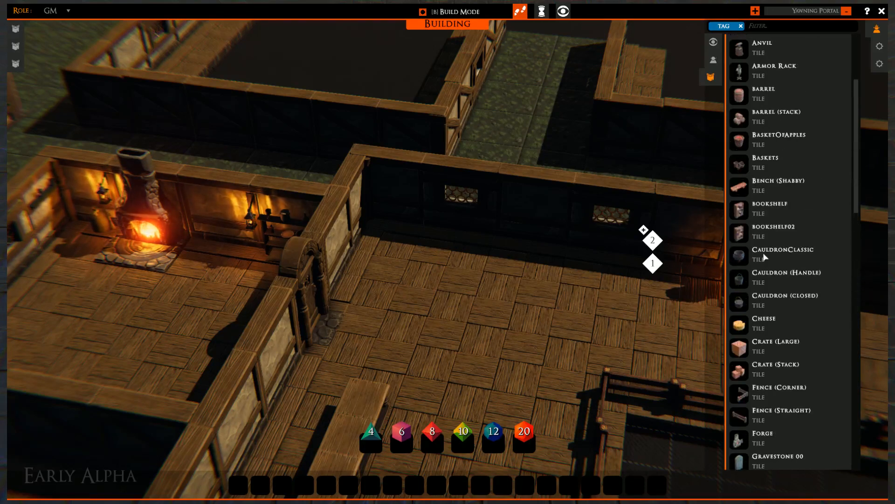
scroll(766, 257, up, 6)
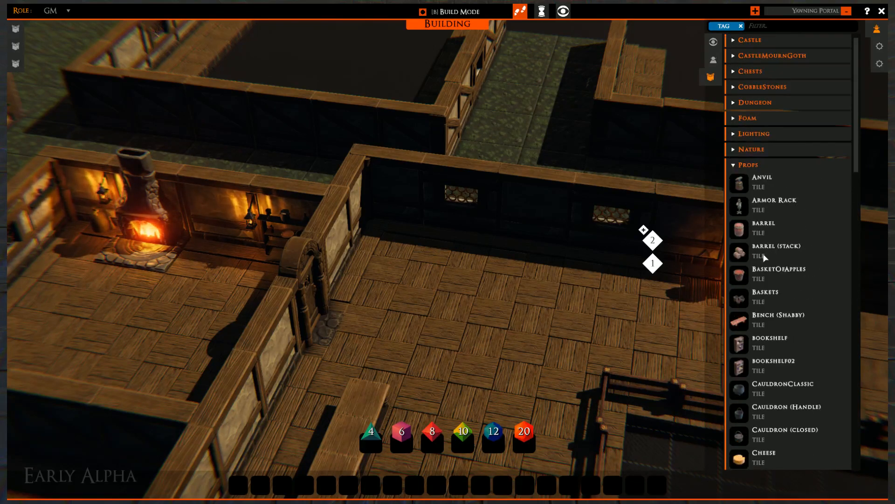
scroll(771, 273, down, 20)
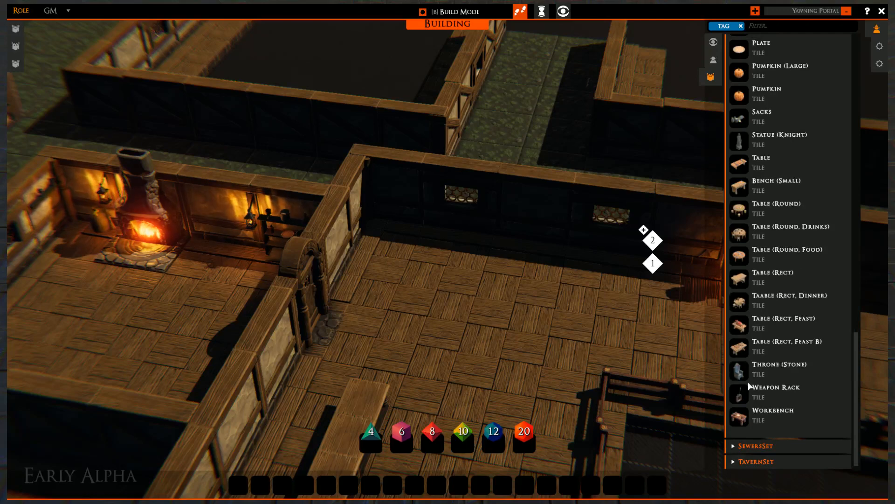
click(736, 350)
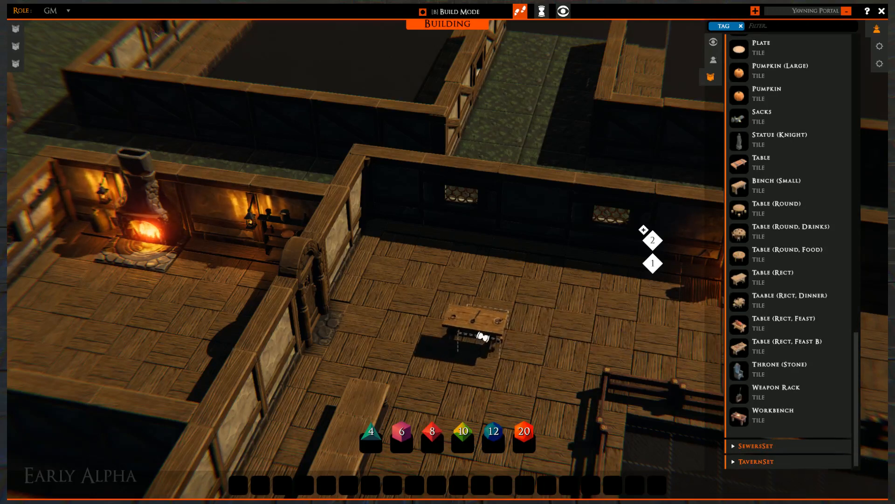
scroll(482, 337, up, 5)
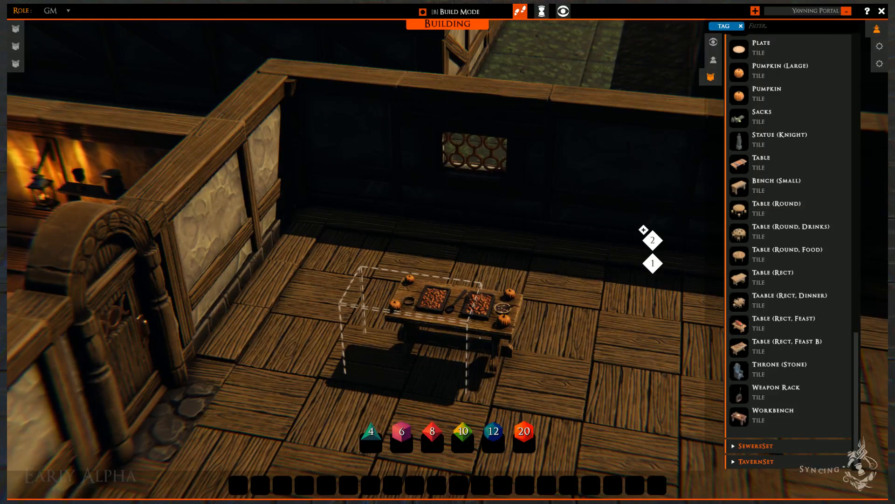
right_click(474, 389)
- Place a Taable (Rect, Dinner) tile below the window in the main hall's corner beyond the bar counter
click(738, 327)
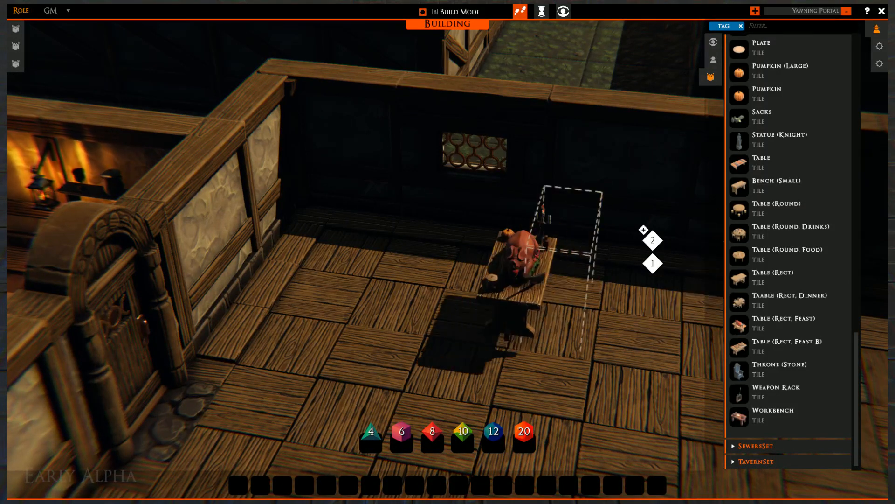
click(739, 303)
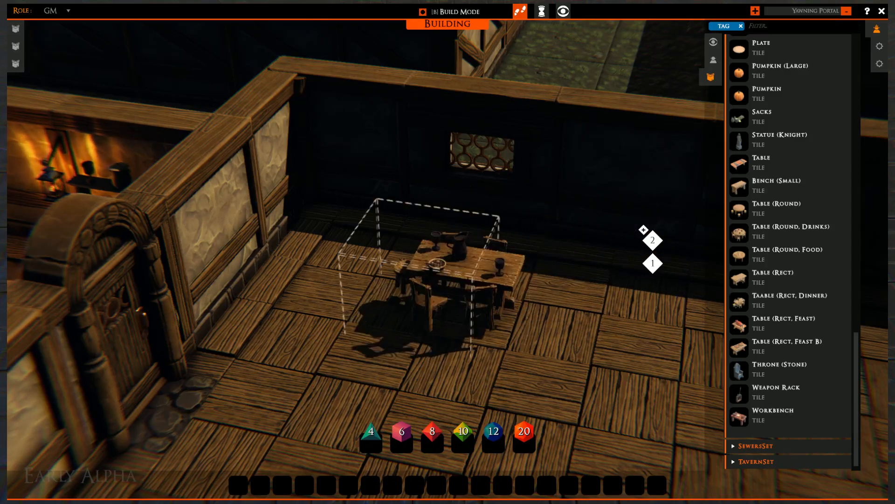
scroll(439, 289, down, 3)
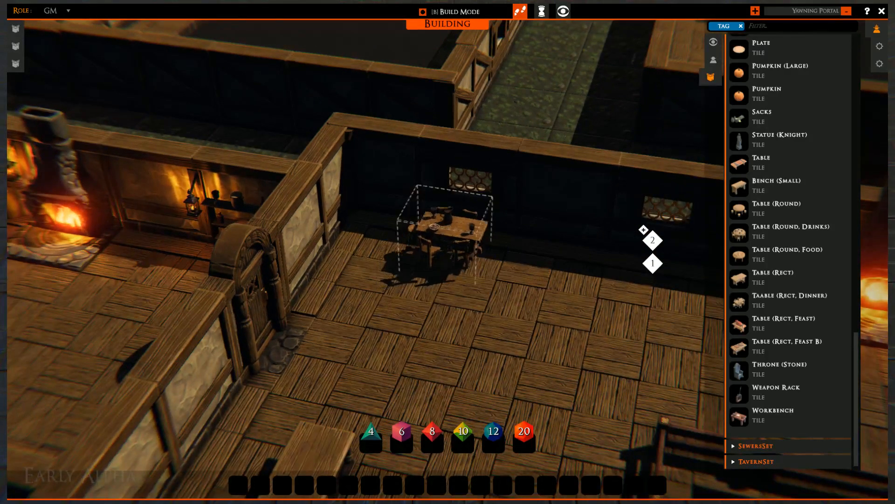
click(444, 255)
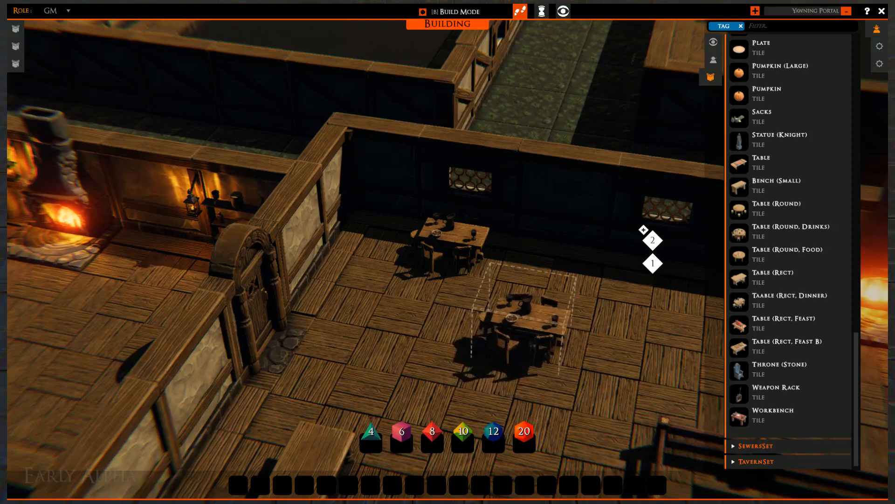
- Place a Table (Round, Drinks) tile on the floor between the corner dinner table and the railed pit
right_drag(531, 325, 300, 186)
key(r)
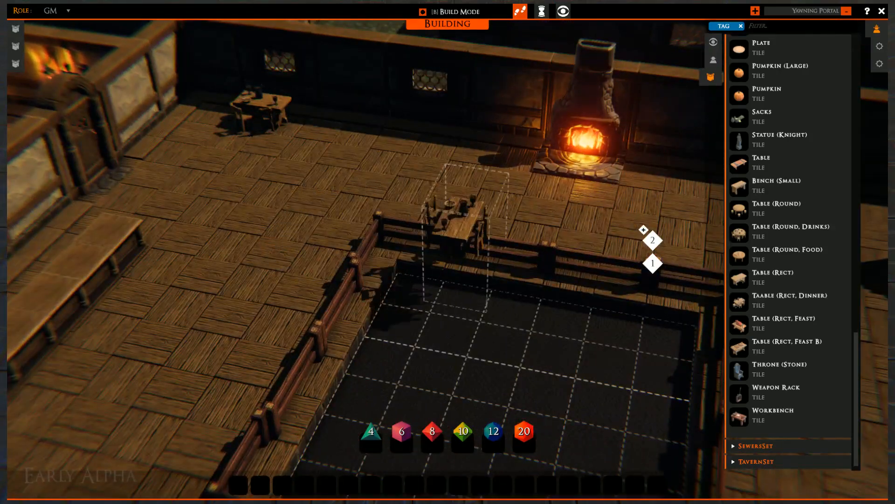
scroll(459, 298, down, 3)
right_drag(460, 311, 460, 328)
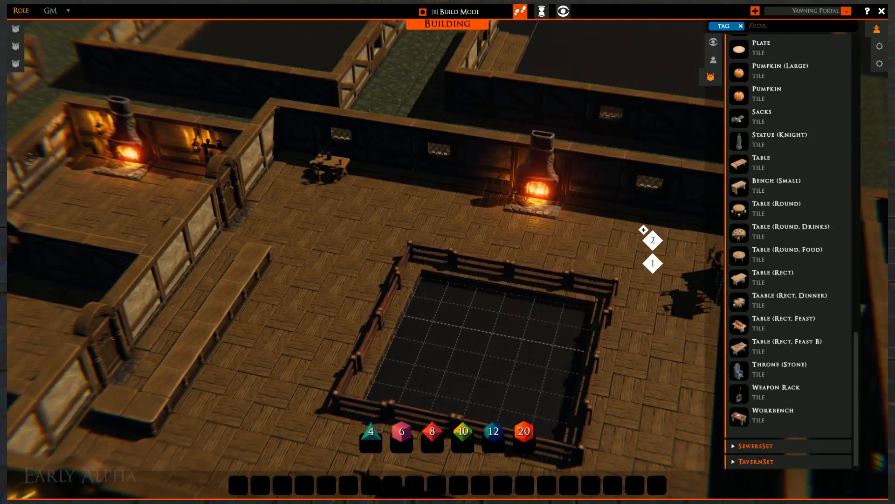
click(741, 242)
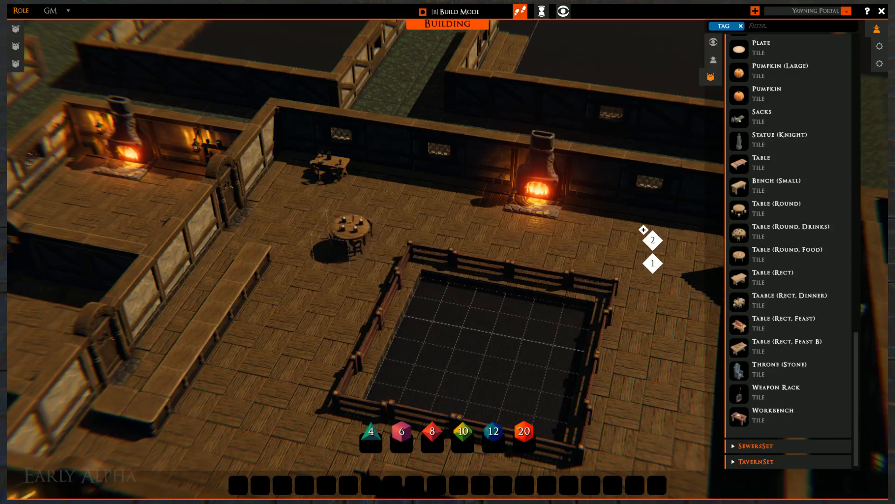
click(343, 243)
- Place two plain Table (Round) tiles in a line with the drinks table, between the bar counter and the pit
middle_drag(405, 315, 485, 318)
right_drag(476, 309, 466, 202)
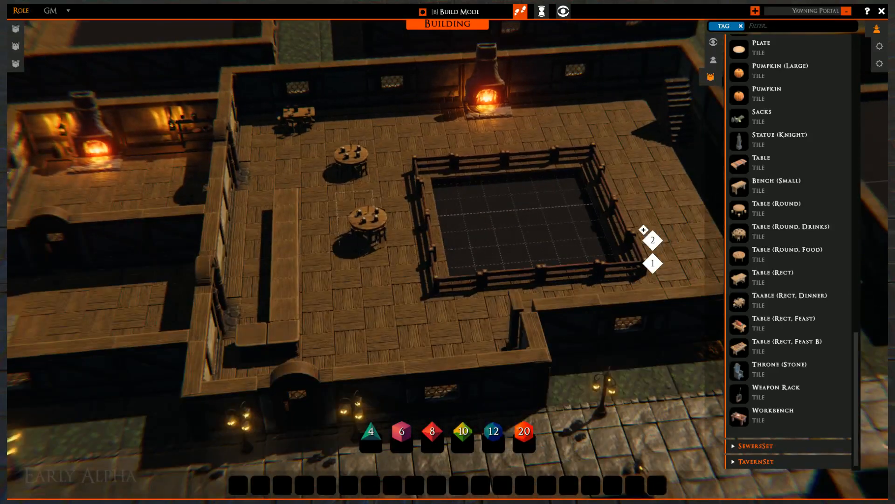
click(745, 212)
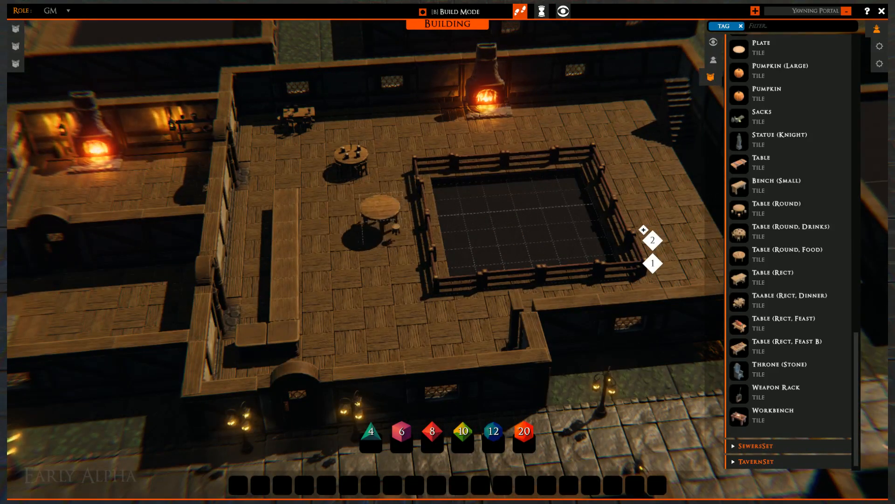
click(356, 219)
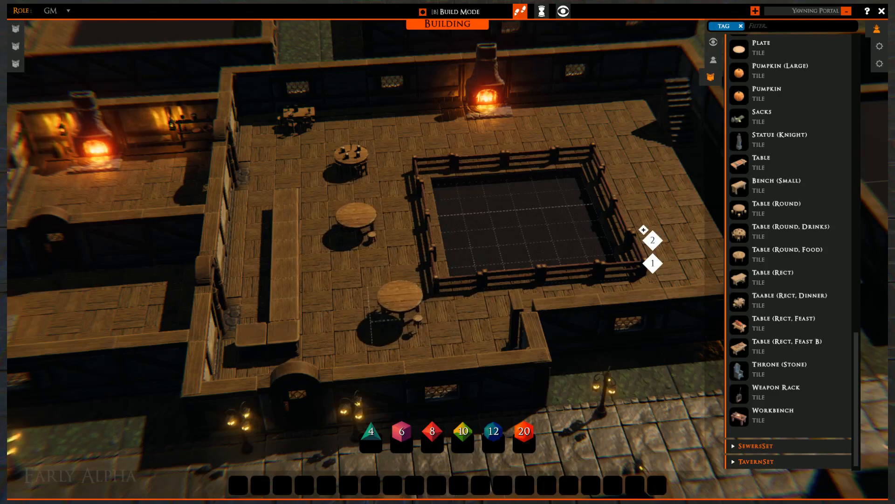
click(396, 307)
- Try a plain Table (Round) tile on the side of the pit opposite the bar counter and remove it
key(d)
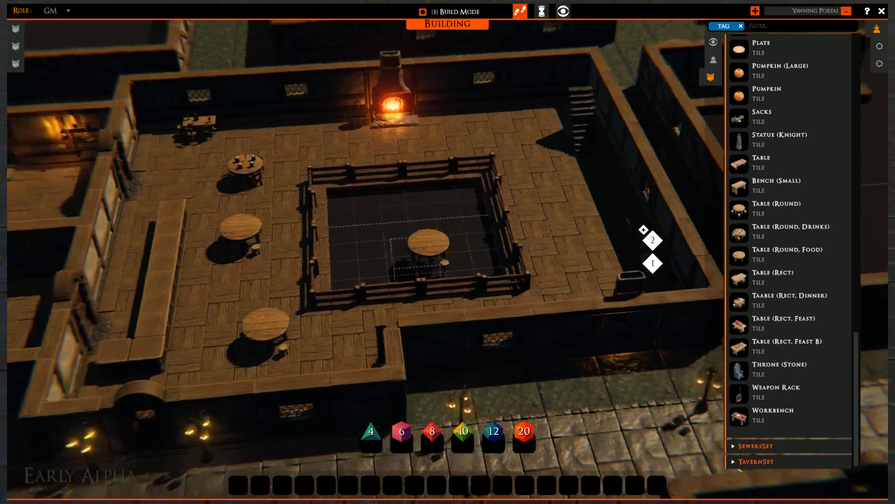
click(491, 256)
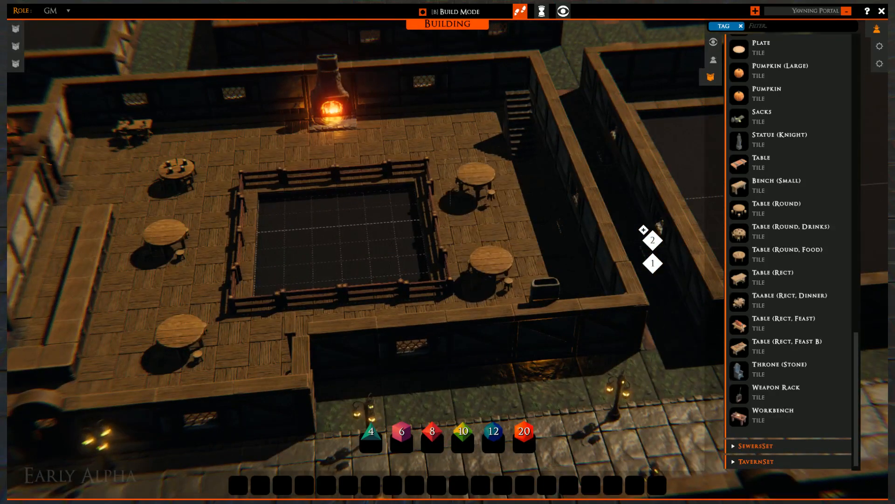
right_drag(476, 179, 422, 233)
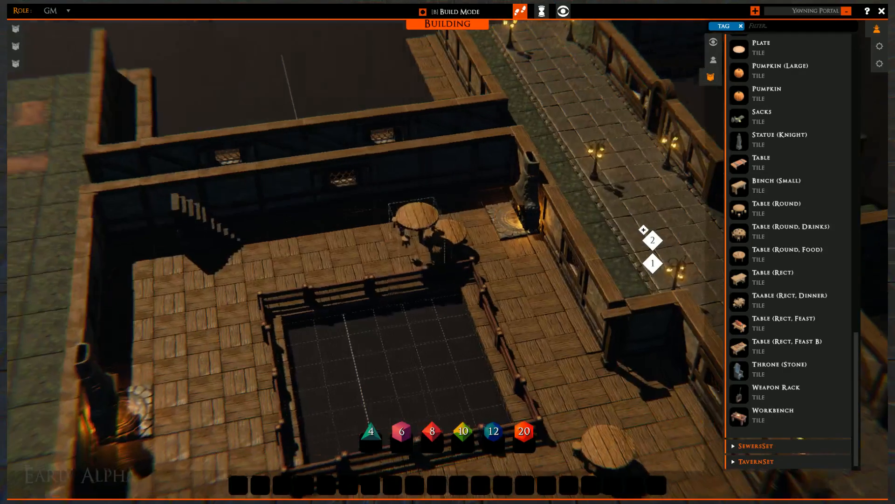
right_click(449, 234)
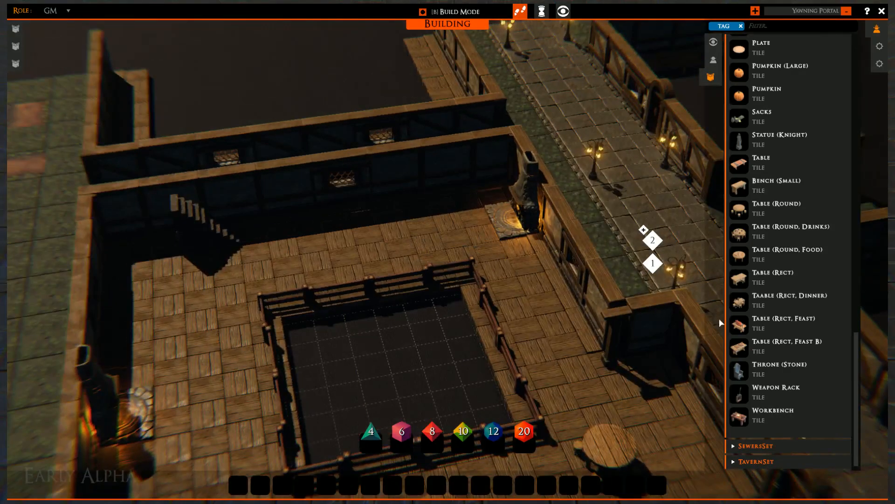
- Place a Table (Round, Drinks) tile beside the fireplace on the side of the pit opposite the bar counter
drag(529, 331, 624, 257)
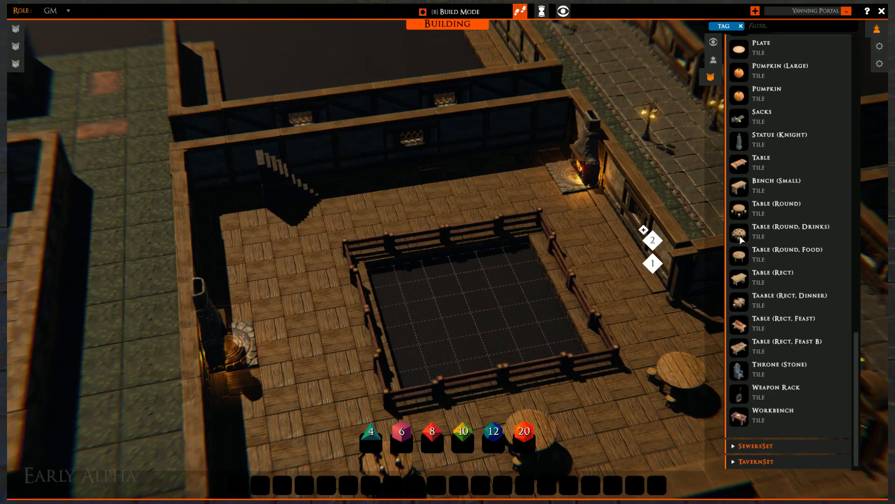
drag(739, 236, 506, 168)
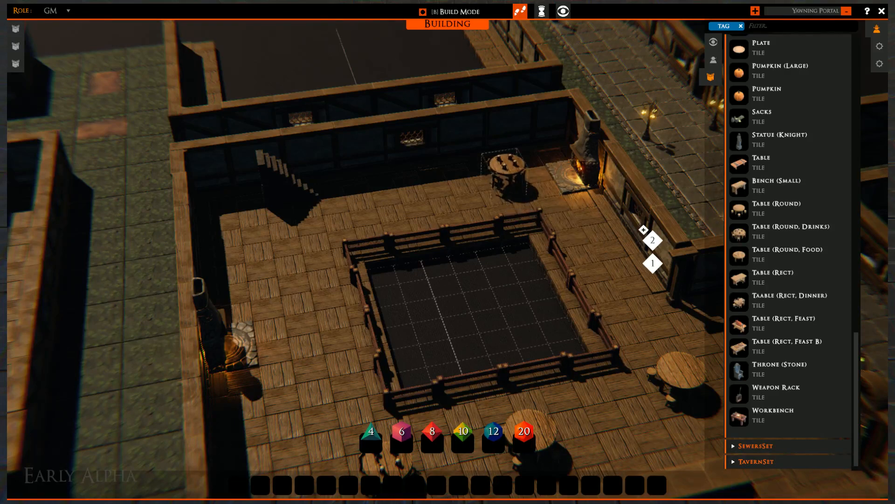
click(506, 179)
right_click(435, 210)
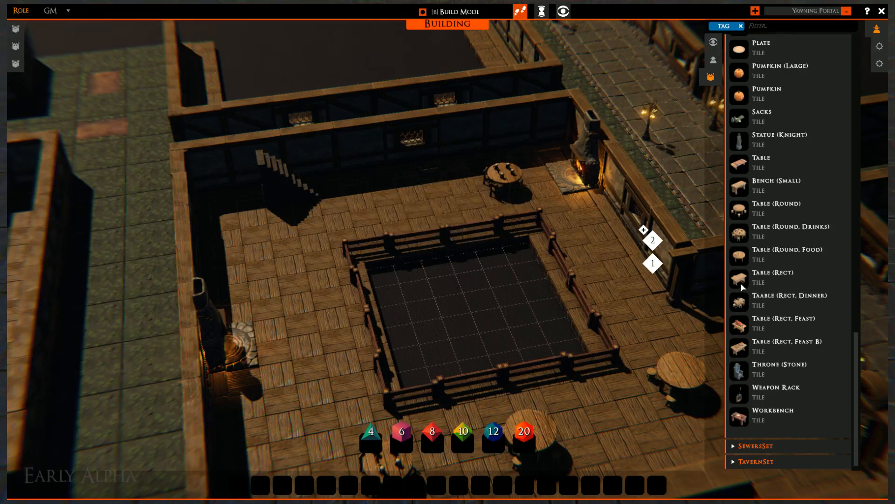
- Replace the middle round table in front of the bar counter with a Table (Round, Food) tile
drag(740, 256, 526, 275)
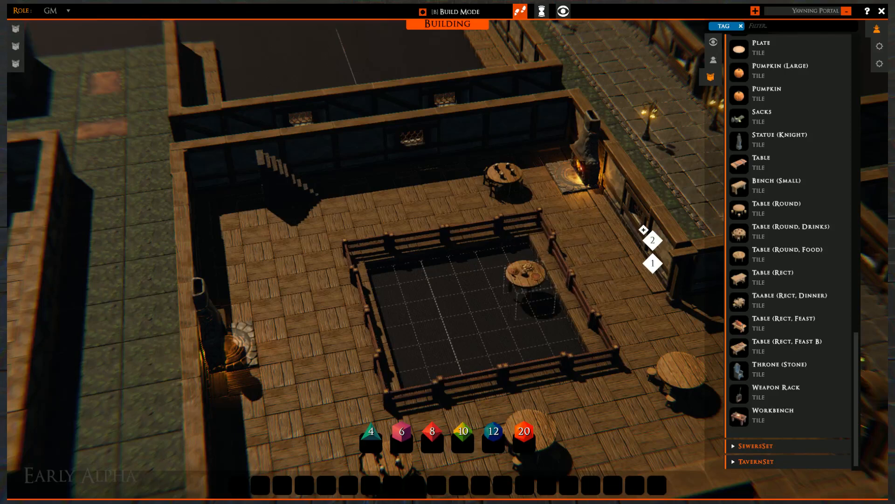
right_click(524, 294)
right_drag(616, 384, 512, 307)
click(435, 344)
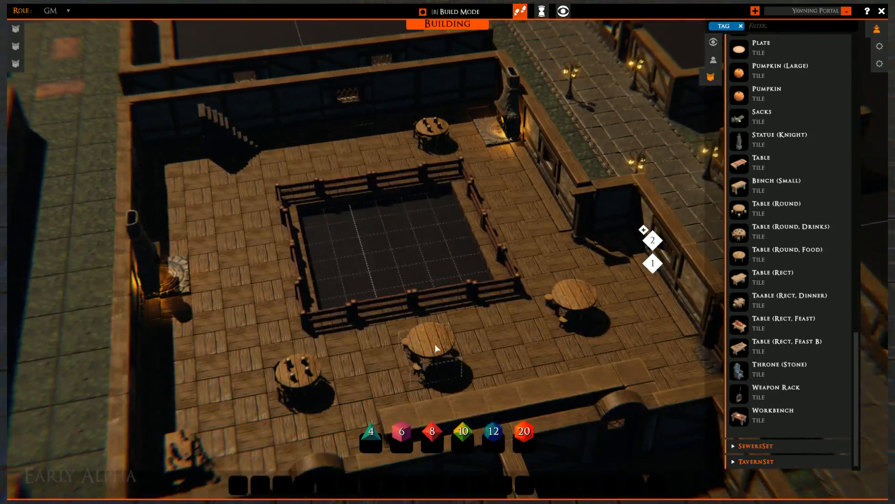
right_click(435, 345)
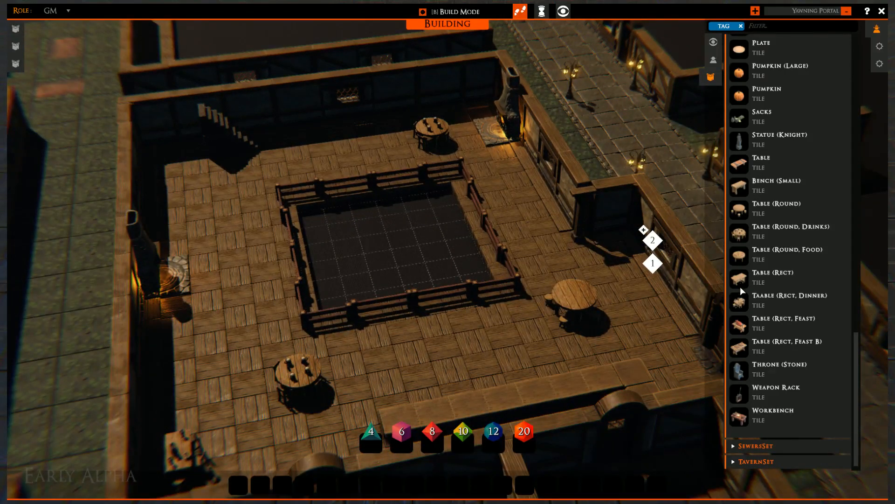
drag(744, 260, 425, 341)
click(427, 343)
right_click(337, 239)
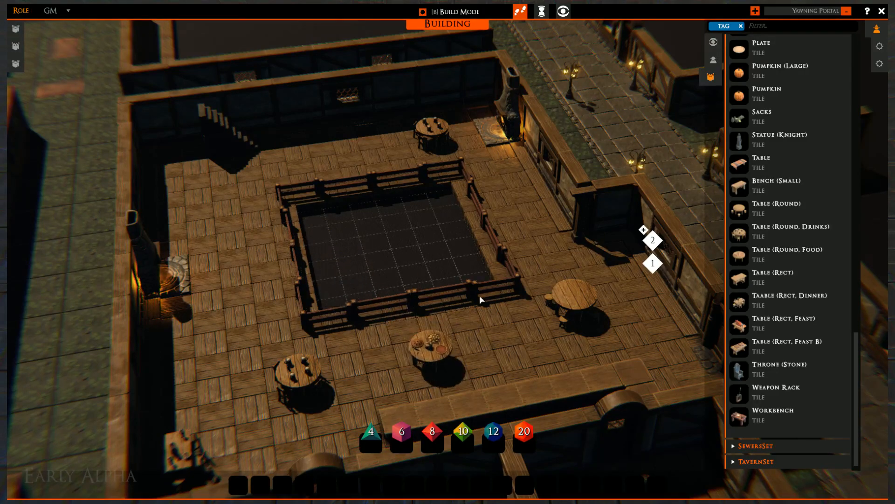
- Place two Taable (Rect, Dinner) tiles along the wall between the long wall's fireplace and the stairs
right_drag(581, 305, 432, 303)
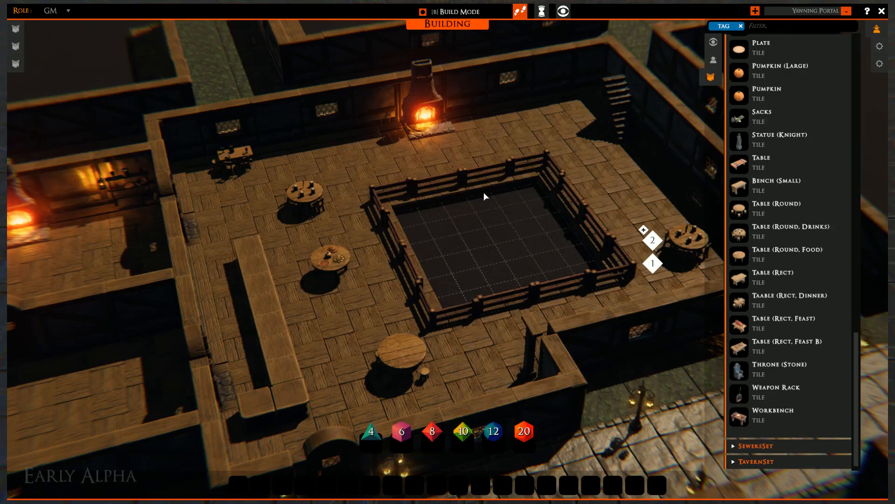
scroll(485, 196, up, 5)
middle_drag(325, 232, 397, 337)
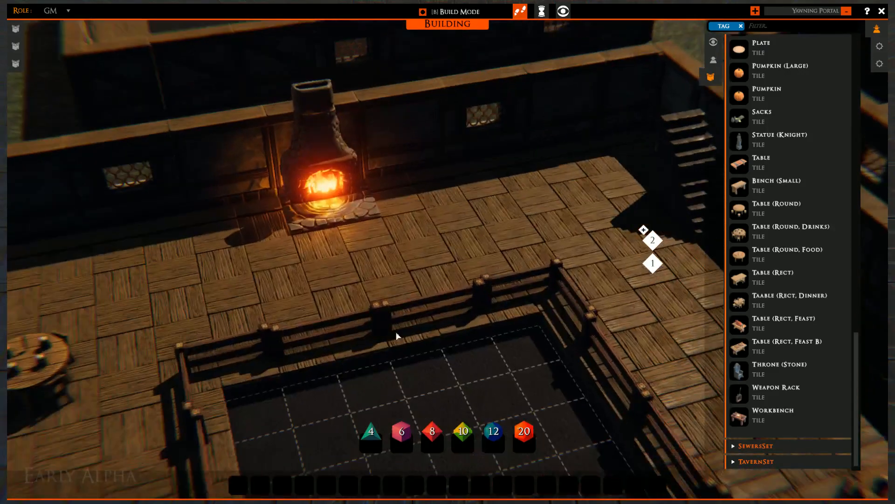
right_drag(609, 177, 510, 273)
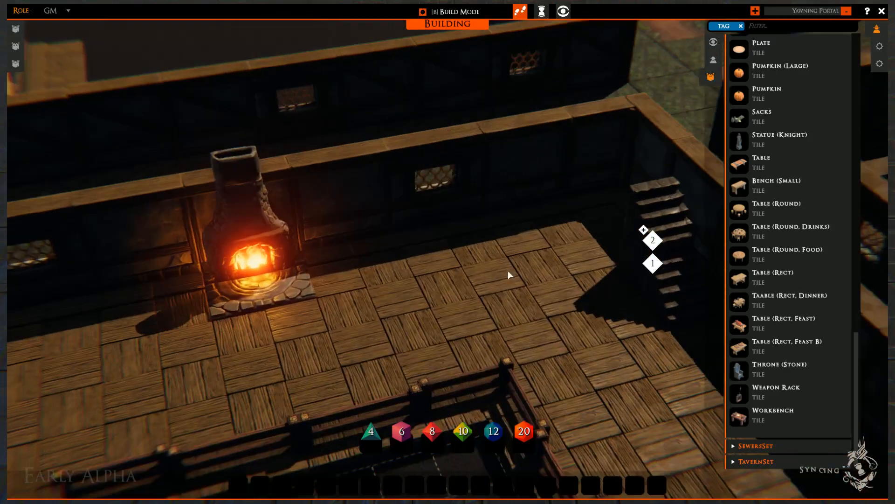
click(738, 186)
right_click(449, 317)
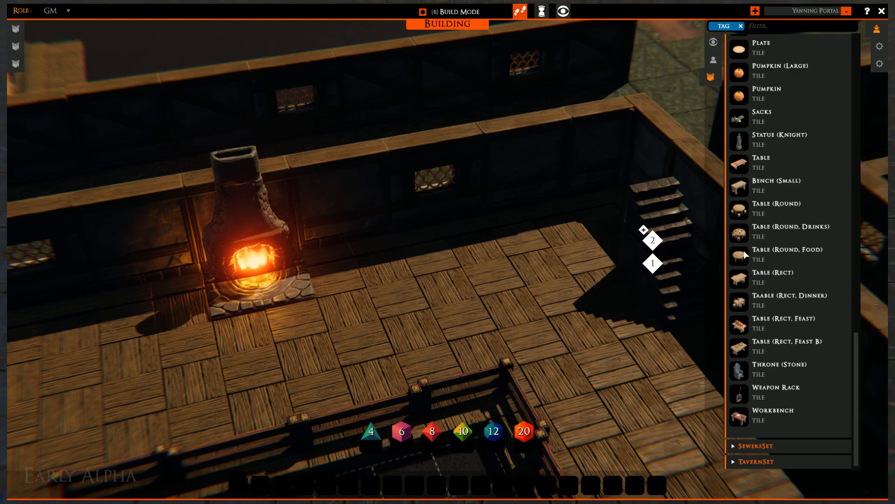
click(738, 283)
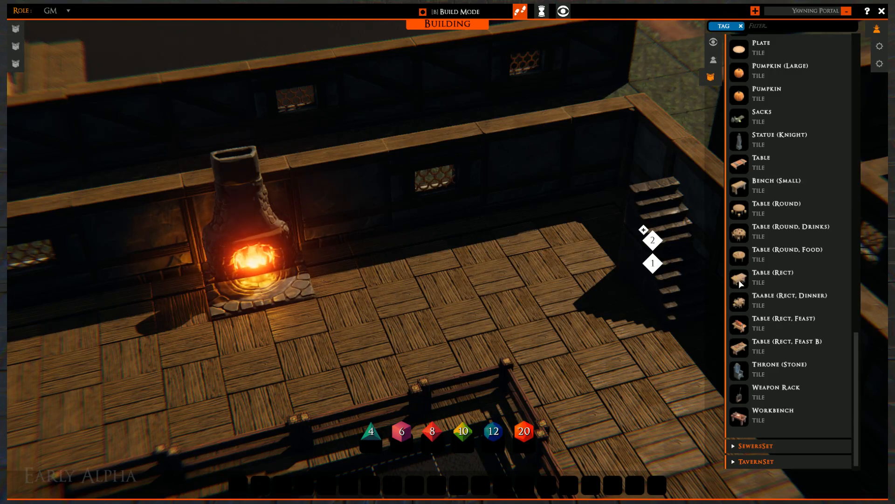
right_click(392, 275)
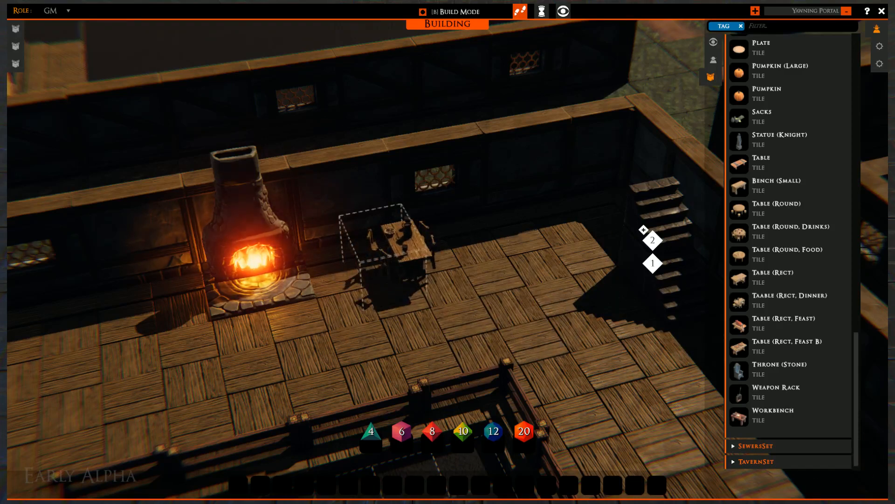
click(389, 258)
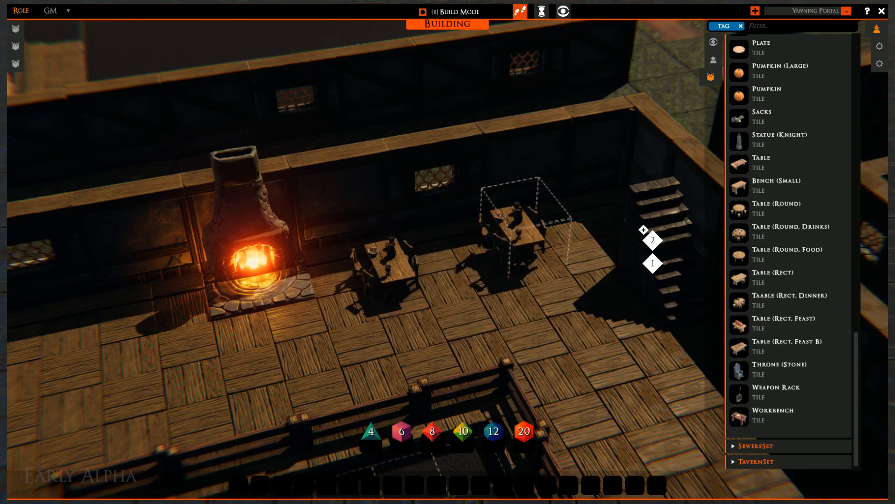
click(529, 237)
right_click(559, 379)
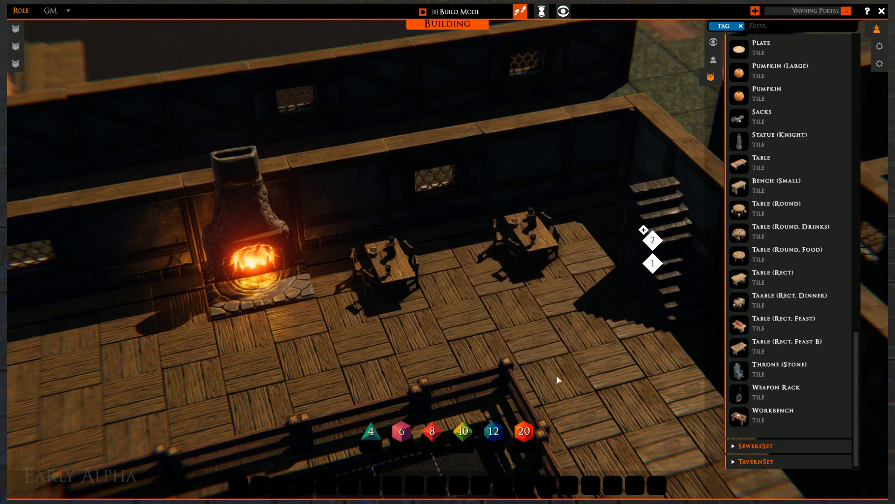
- Examine the furnished floor around the stairs, fireplace and railed pit from several angles
key(w)
key(w)
right_drag(410, 343, 144, 353)
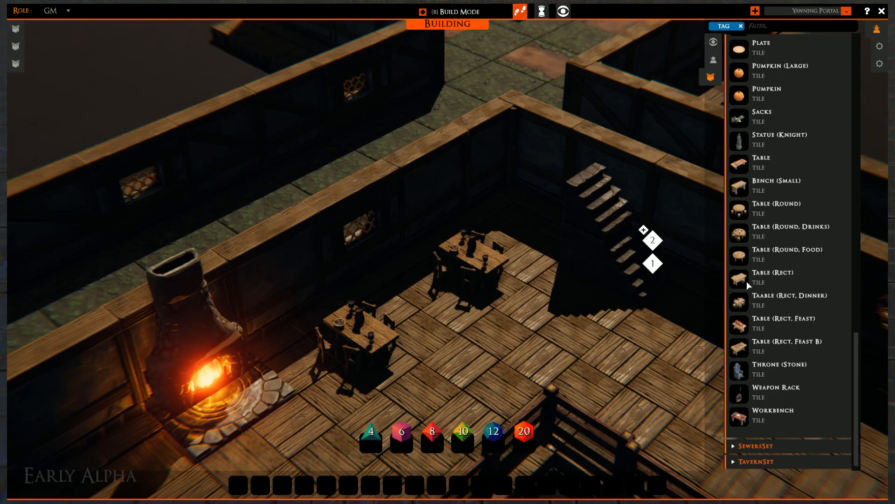
middle_drag(467, 350, 529, 283)
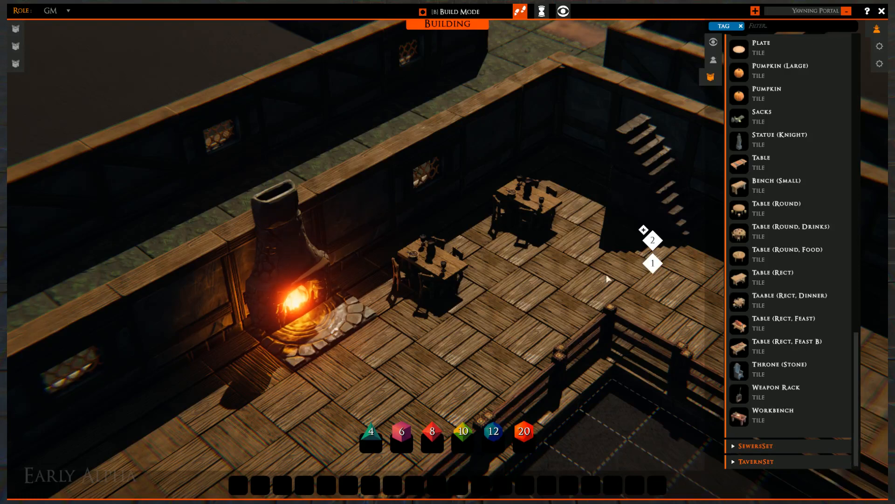
middle_drag(587, 305, 444, 320)
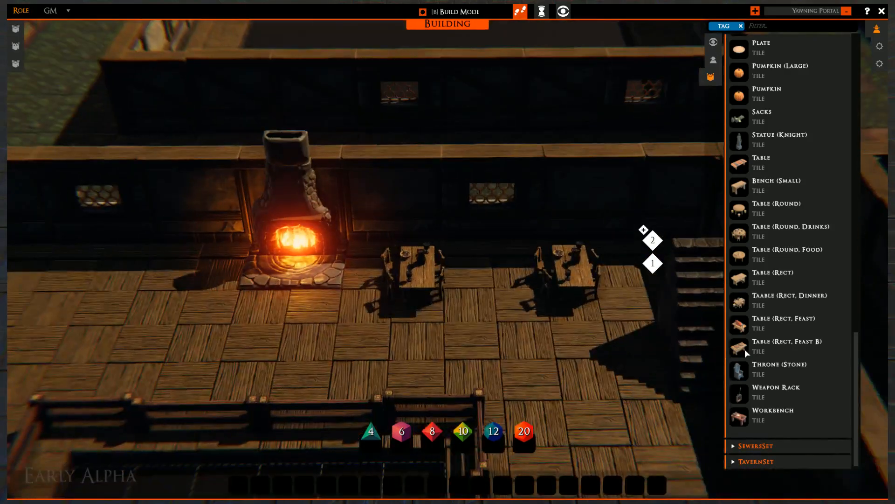
middle_drag(509, 321, 588, 235)
middle_drag(462, 247, 599, 316)
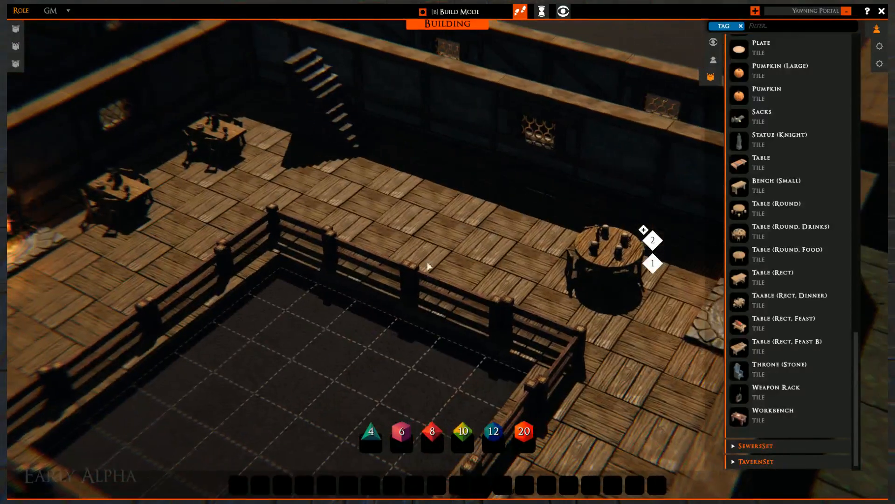
middle_drag(428, 264, 599, 376)
middle_drag(443, 310, 491, 335)
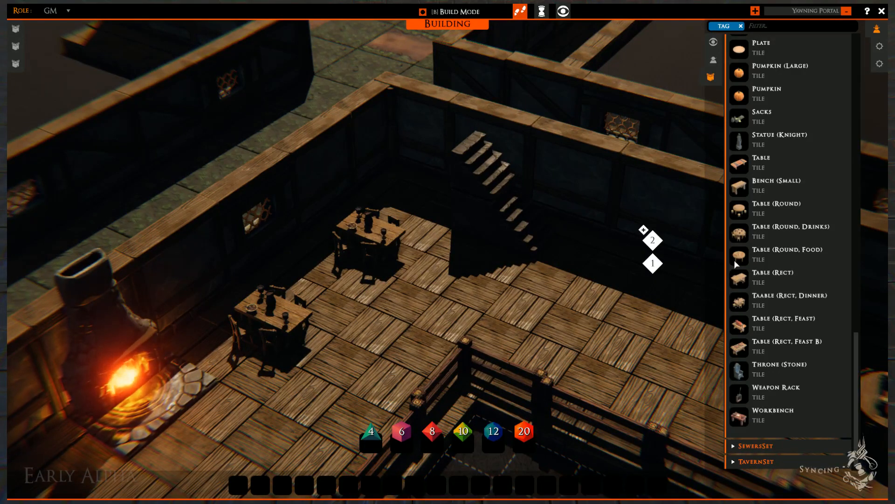
middle_drag(517, 318, 427, 151)
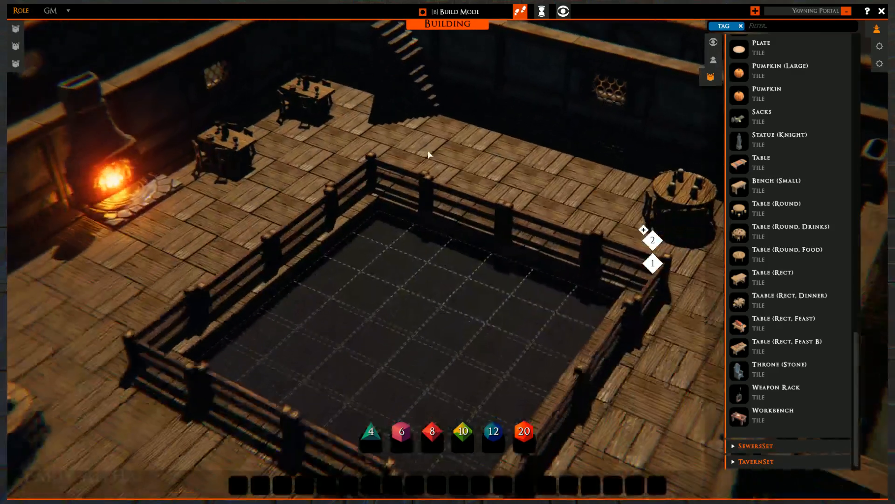
- Place a Table (Round) tile on the floor between the railed pit and the stairs
scroll(496, 295, down, 2)
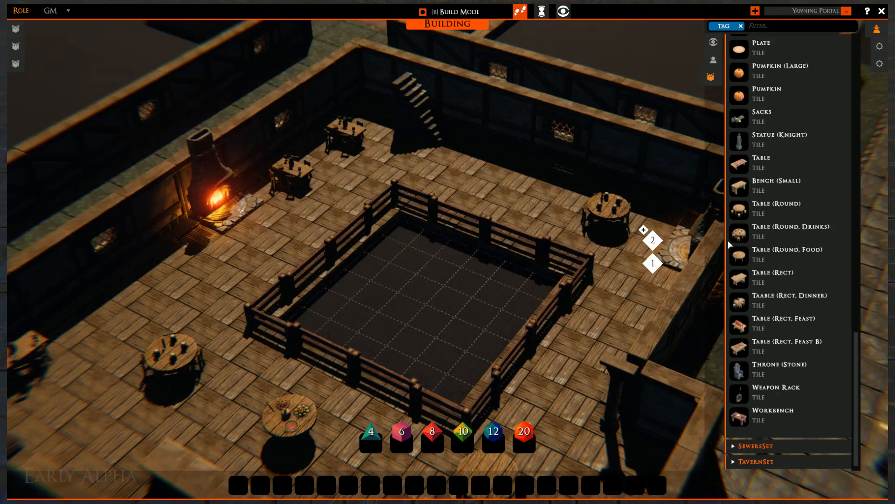
click(736, 206)
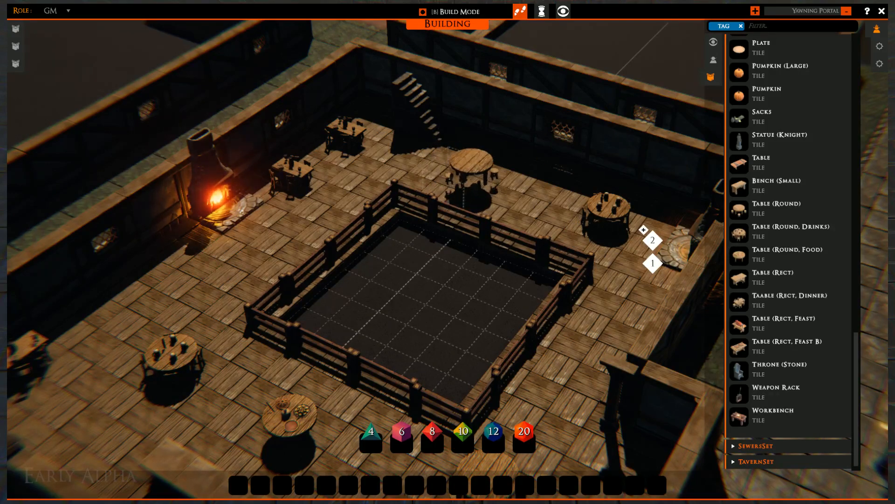
click(469, 175)
key(d)
- Place a Table (Round, Drinks) tile between the long wall's fireplace and the nearest corner of the railed pit
right_drag(457, 285, 439, 231)
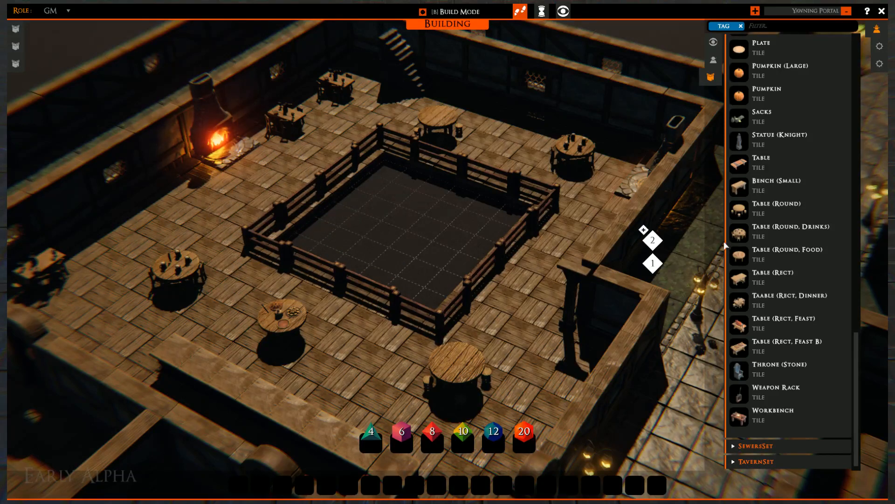
click(742, 241)
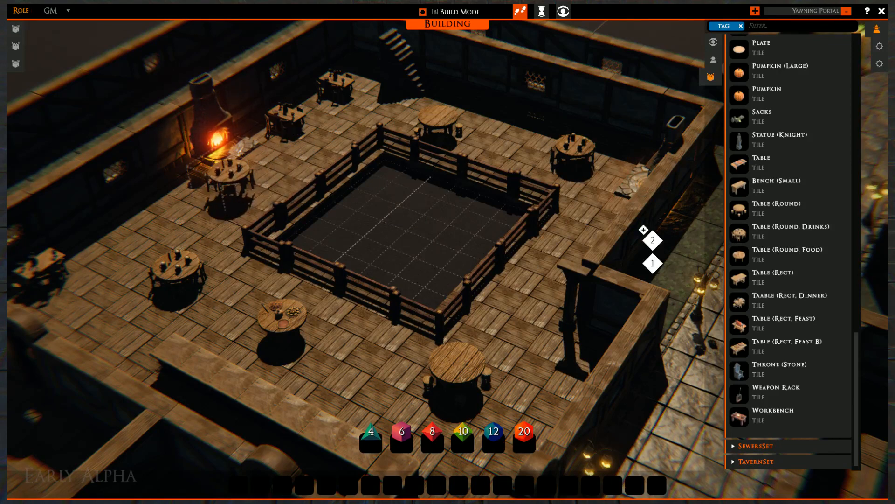
click(238, 186)
right_click(238, 186)
- Examine the table arrangement around the long wall's fireplace, the stairs and the railed pit for remaining gaps
drag(350, 236, 560, 320)
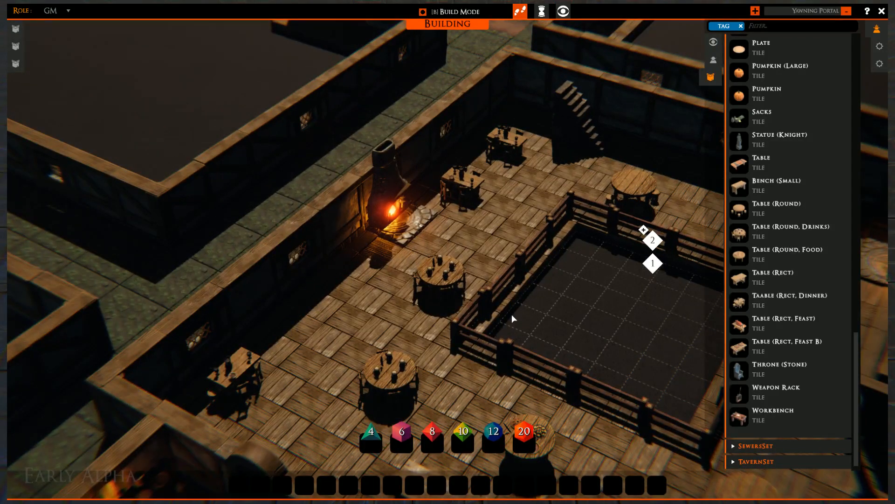
mouse_move(517, 240)
right_down()
mouse_move(317, 240)
mouse_move(509, 241)
right_up()
key(q)
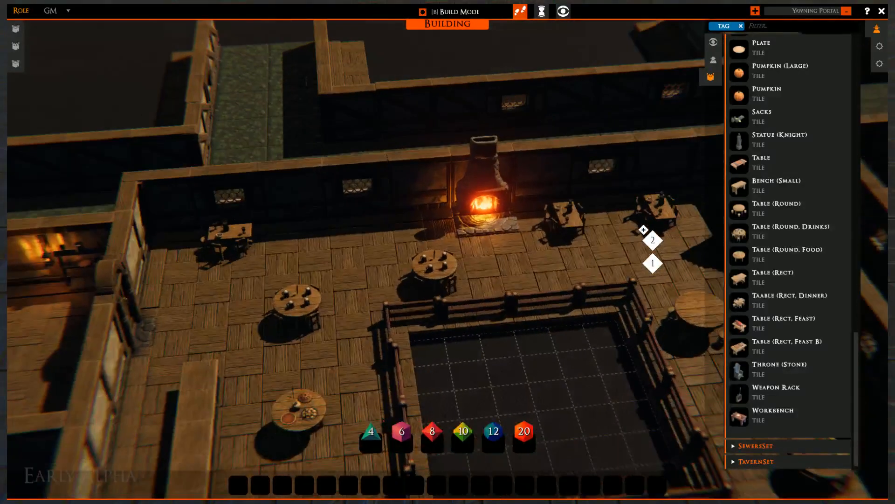
right_drag(520, 270, 399, 362)
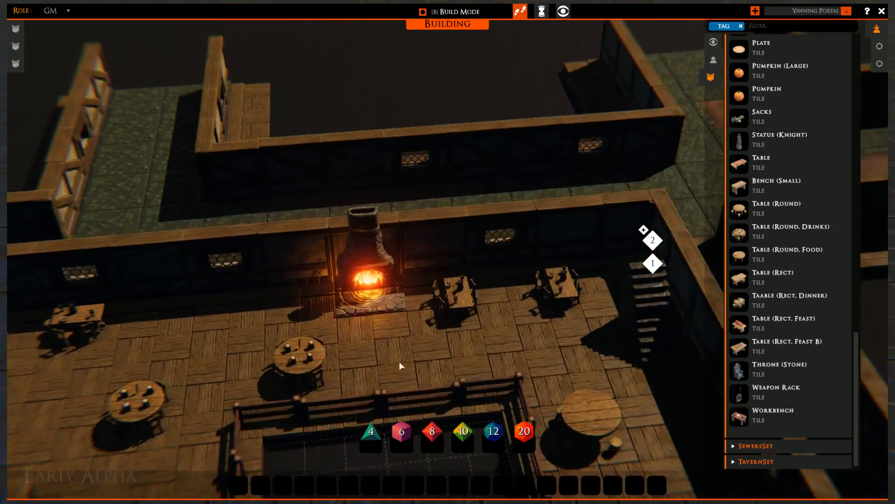
right_drag(599, 407, 514, 322)
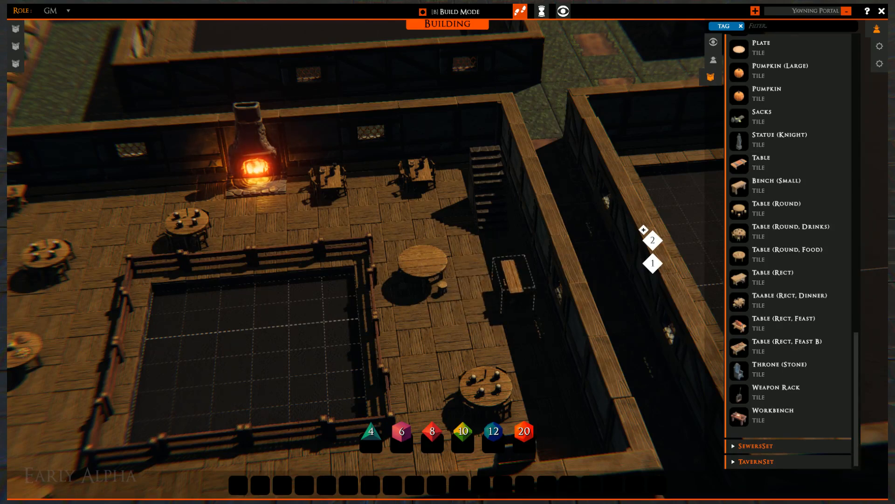
right_drag(443, 276, 497, 334)
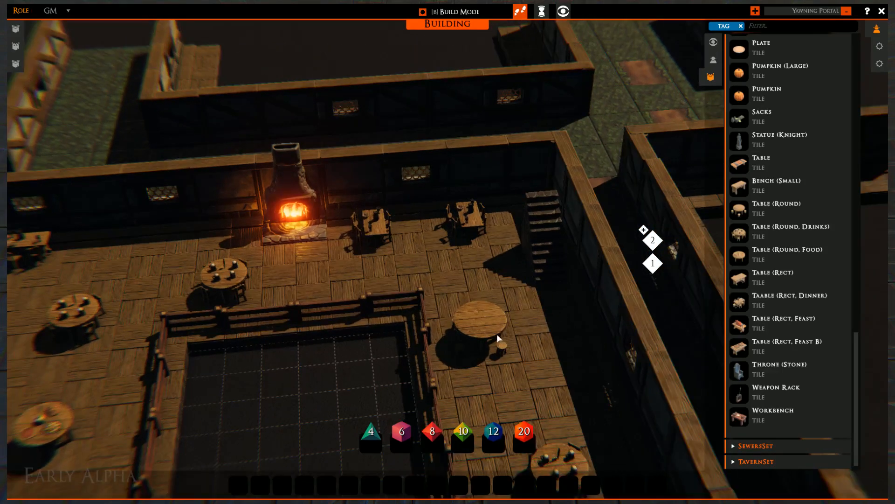
right_drag(439, 291, 430, 335)
scroll(471, 300, up, 3)
scroll(430, 335, up, 3)
scroll(430, 338, down, 5)
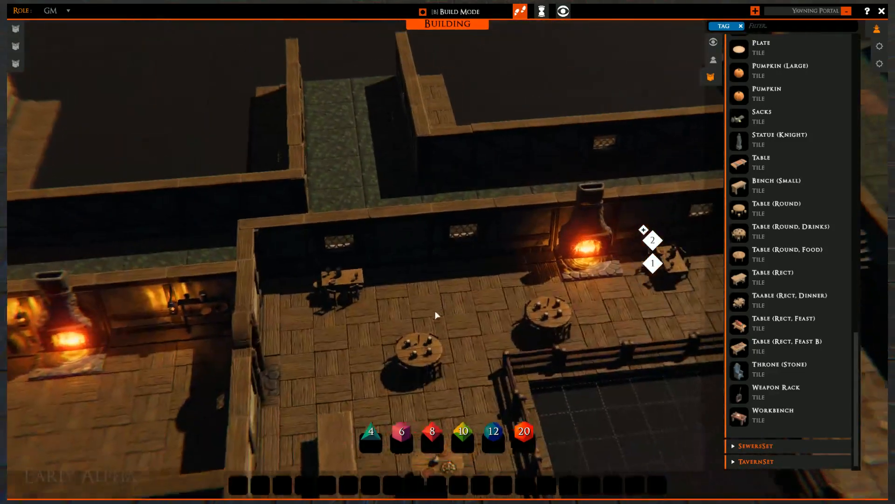
- Place a Table (Rect) tile below the window on the long wall, between the dinner table and the fireplace
scroll(476, 284, up, 5)
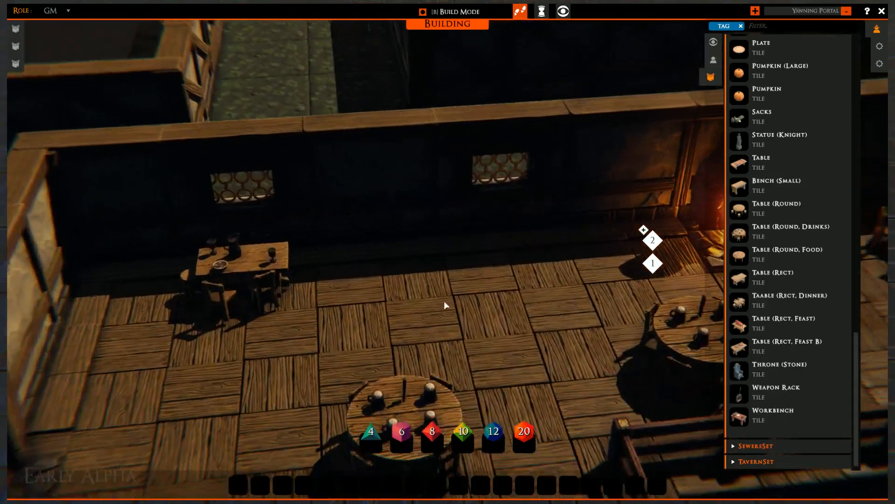
right_drag(445, 302, 379, 325)
scroll(428, 306, down, 3)
scroll(429, 306, down, 1)
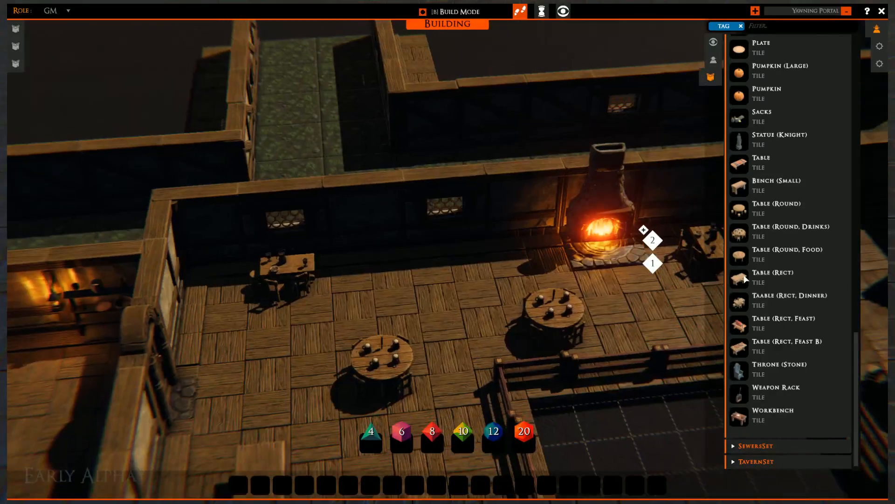
click(745, 278)
click(416, 252)
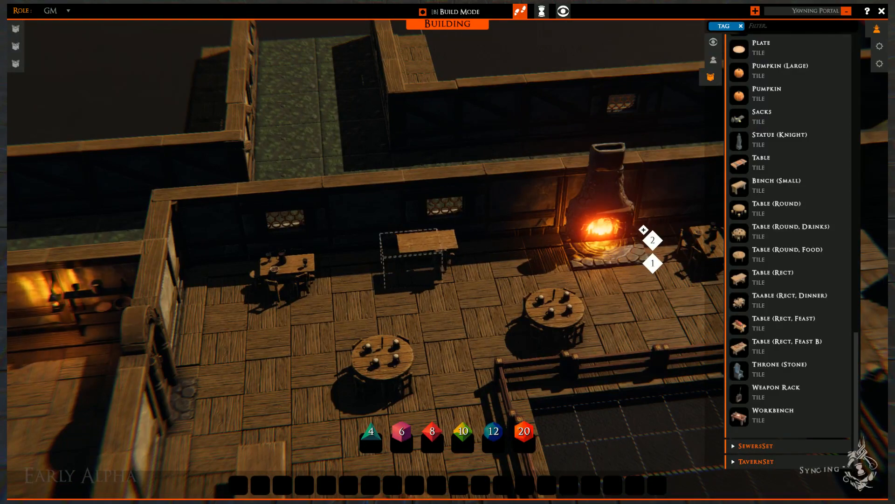
right_click(414, 256)
- Examine the hall's overall table layout and browse the Props tiles for further furnishings
right_drag(606, 328, 413, 293)
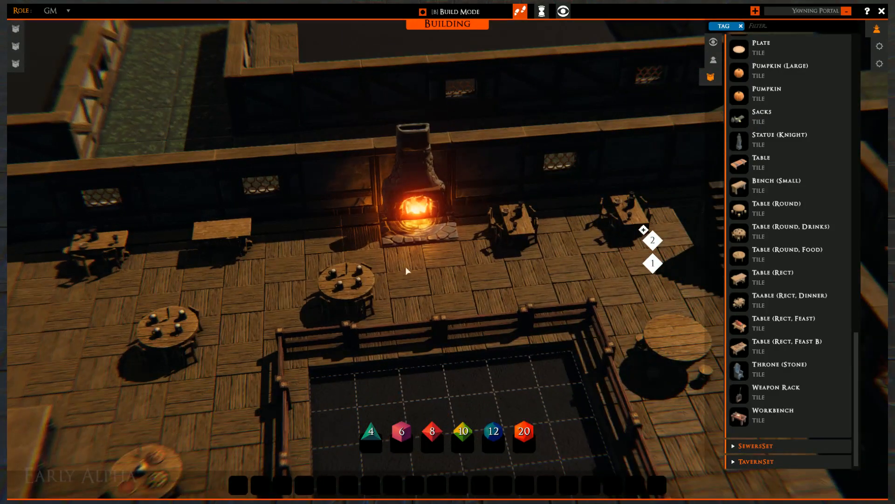
scroll(407, 271, down, 5)
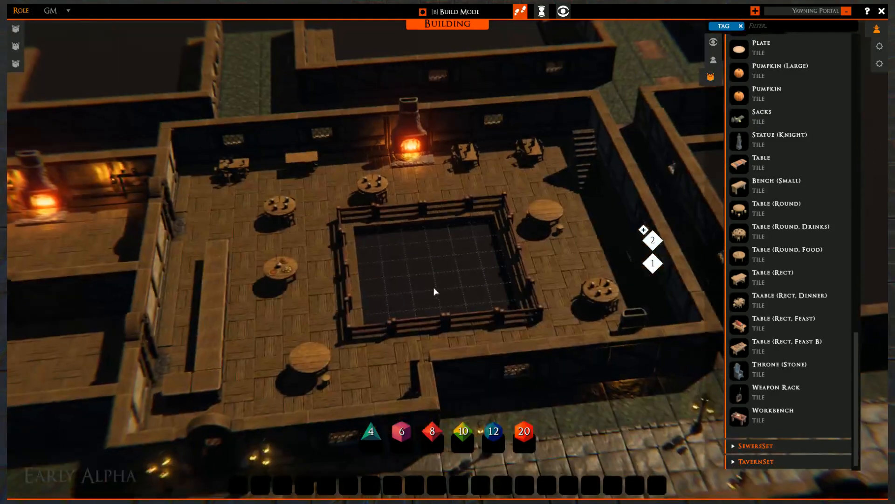
right_drag(435, 291, 521, 276)
scroll(496, 281, up, 3)
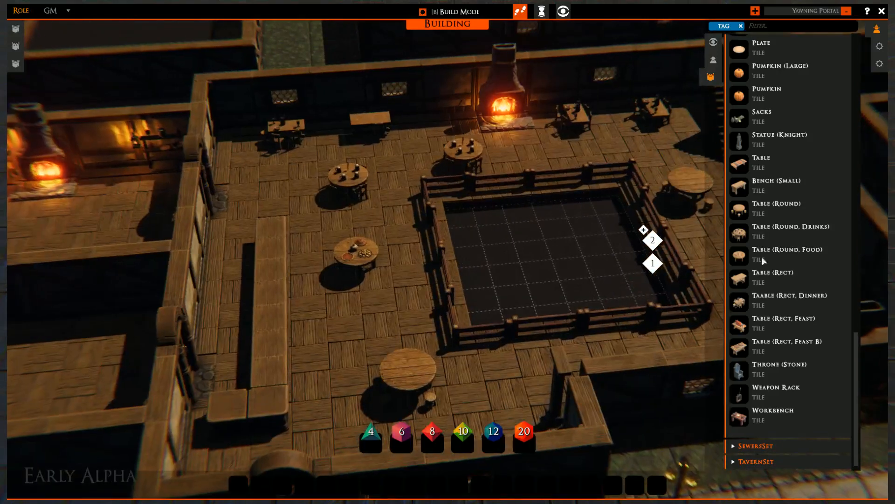
scroll(750, 336, up, 10)
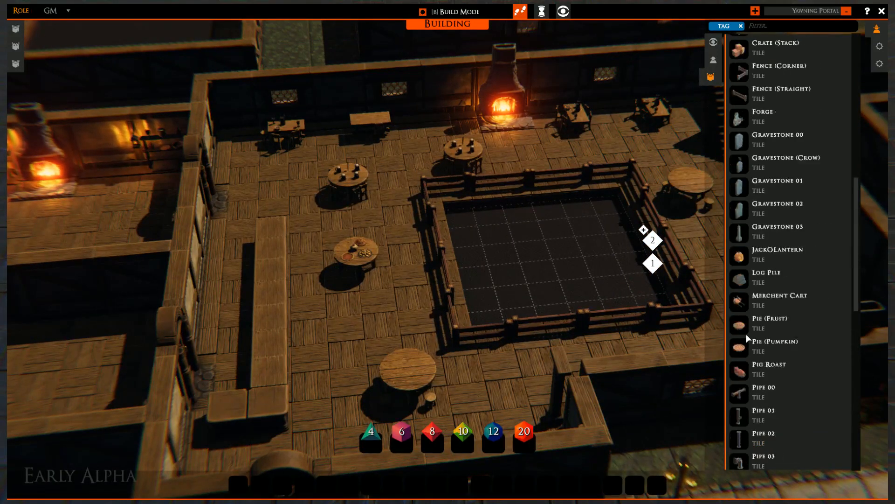
scroll(746, 205, down, 10)
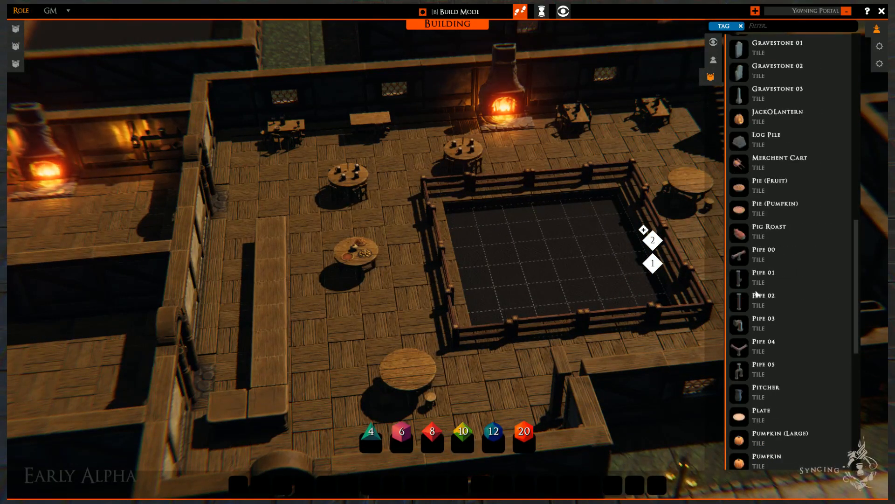
middle_drag(438, 267, 488, 267)
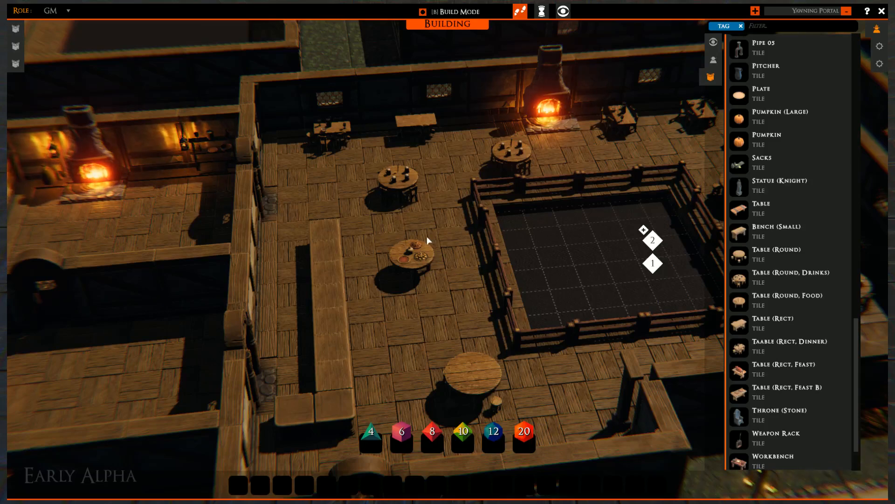
- Examine the bar counter, railed pit and surrounding tables from near, far and the opposite side
scroll(427, 236, down, 4)
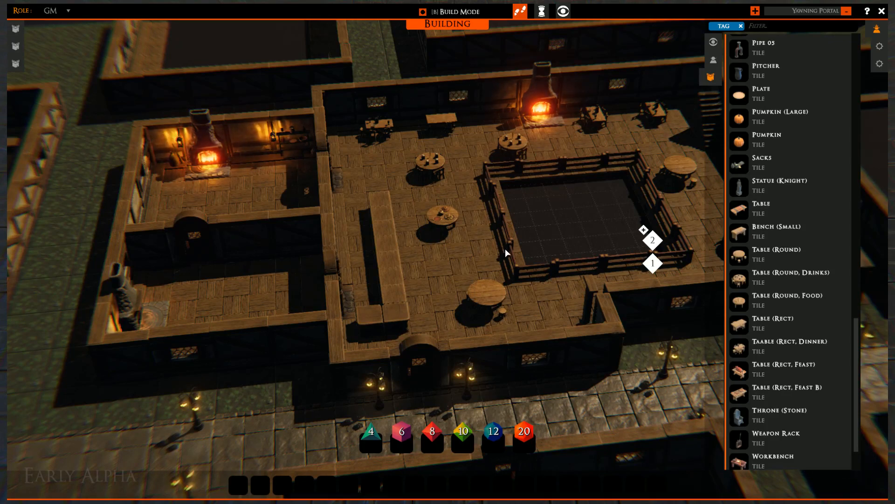
middle_drag(545, 235, 502, 320)
scroll(522, 289, up, 2)
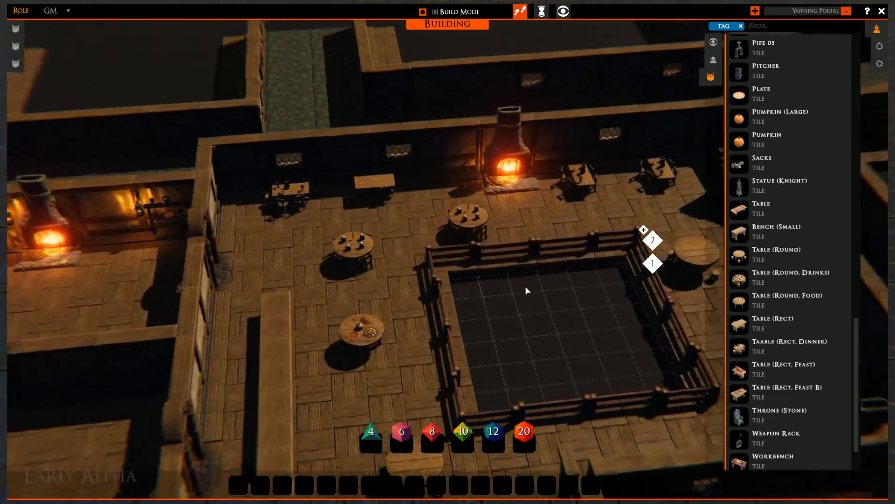
scroll(427, 266, up, 3)
middle_drag(426, 280, 458, 238)
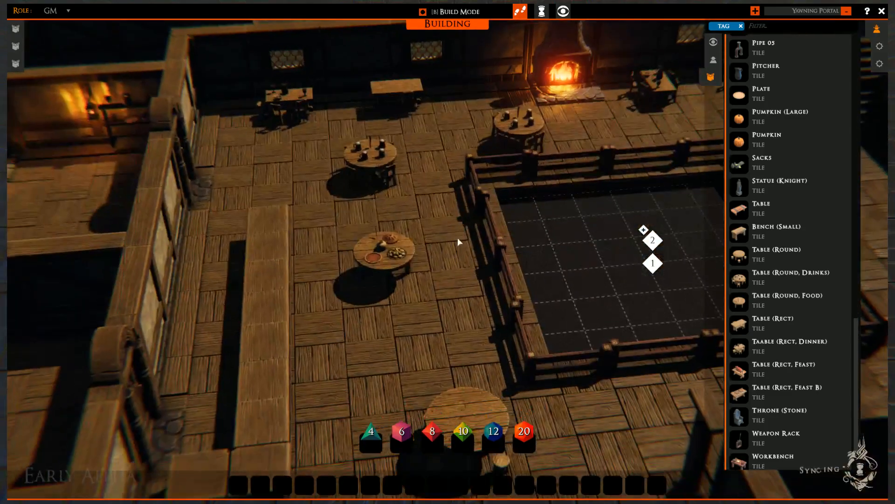
scroll(459, 241, down, 4)
middle_drag(473, 272, 402, 273)
right_drag(402, 273, 372, 227)
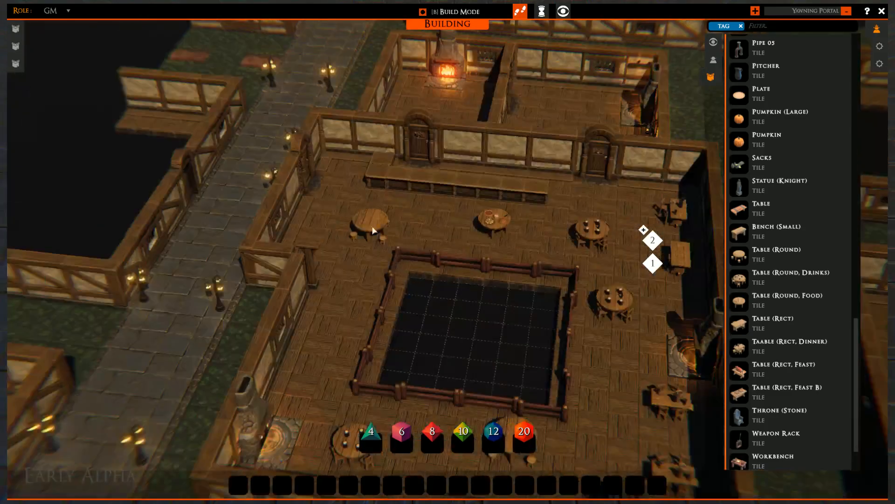
- Examine the two fireplace rooms behind the bar counter and browse the Props tiles for items that suit them
middle_drag(373, 231, 399, 346)
right_drag(429, 285, 556, 217)
scroll(559, 210, up, 3)
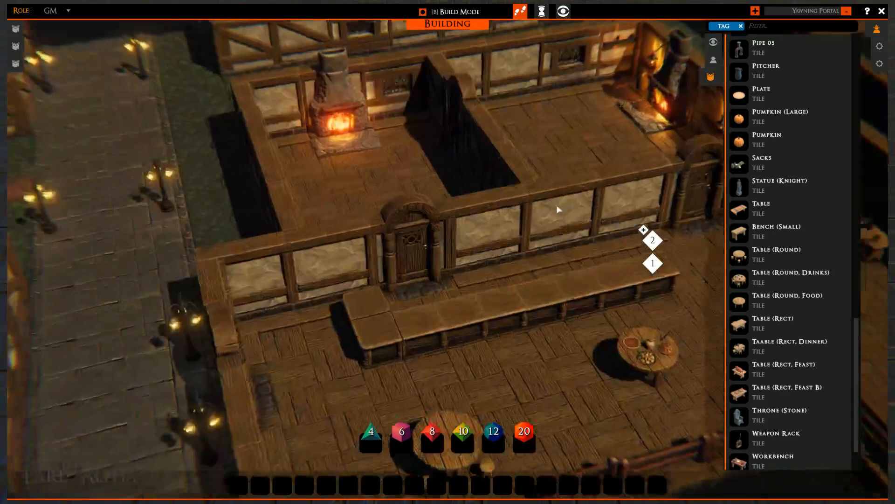
middle_drag(557, 209, 374, 346)
right_drag(374, 345, 412, 285)
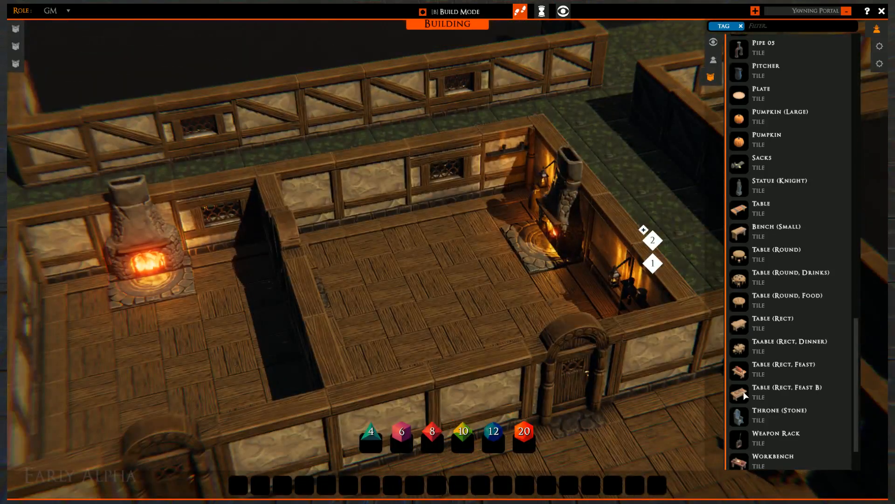
scroll(746, 388, down, 3)
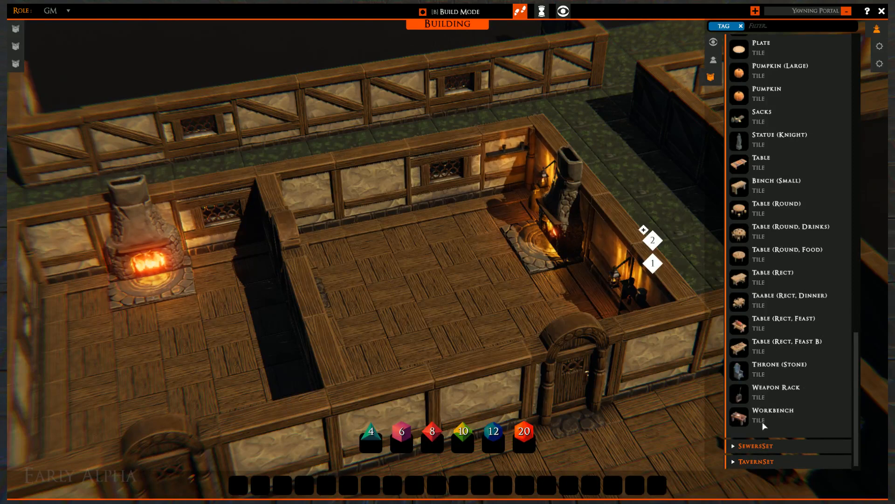
middle_drag(436, 285, 479, 321)
right_drag(479, 321, 621, 294)
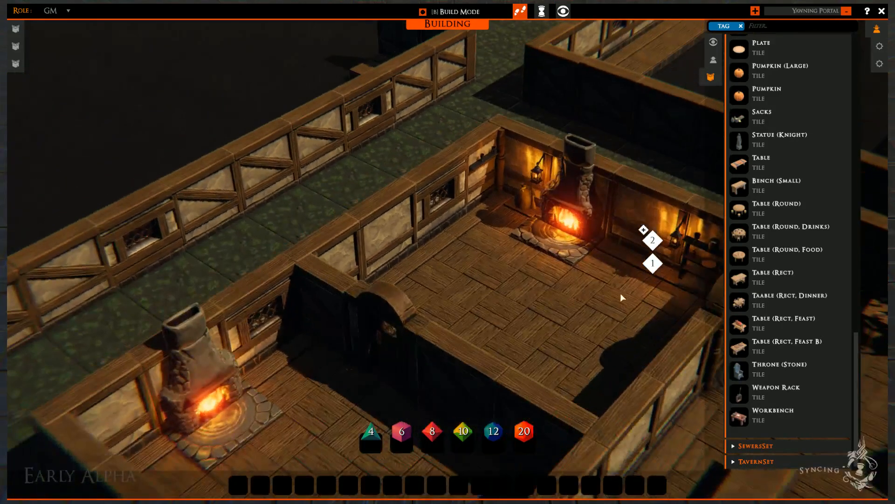
middle_drag(620, 294, 564, 329)
scroll(826, 341, up, 10)
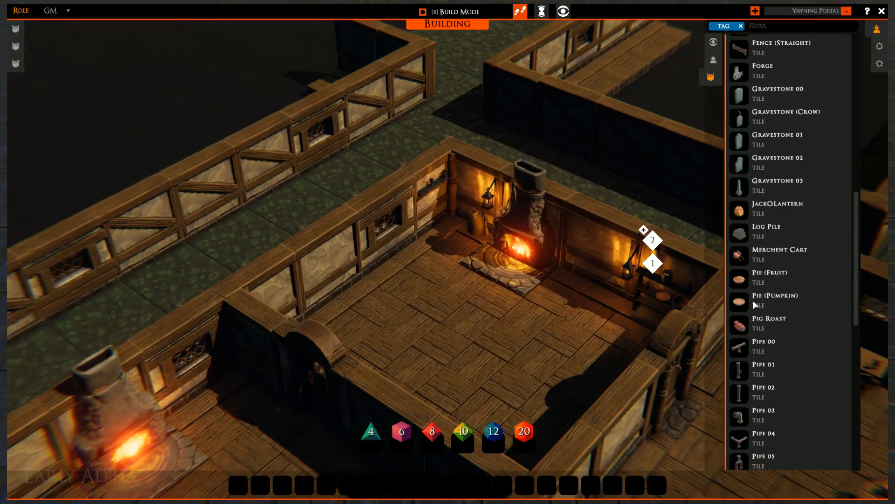
- Place Barrel (Stack) tiles against the wall in the corner between the dinner table and the stairs
middle_drag(639, 298, 314, 216)
middle_drag(560, 360, 216, 189)
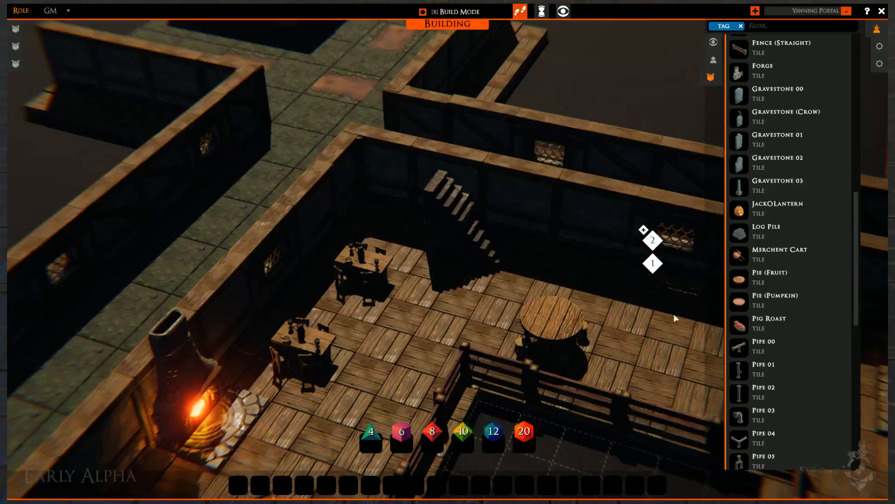
scroll(771, 238, up, 10)
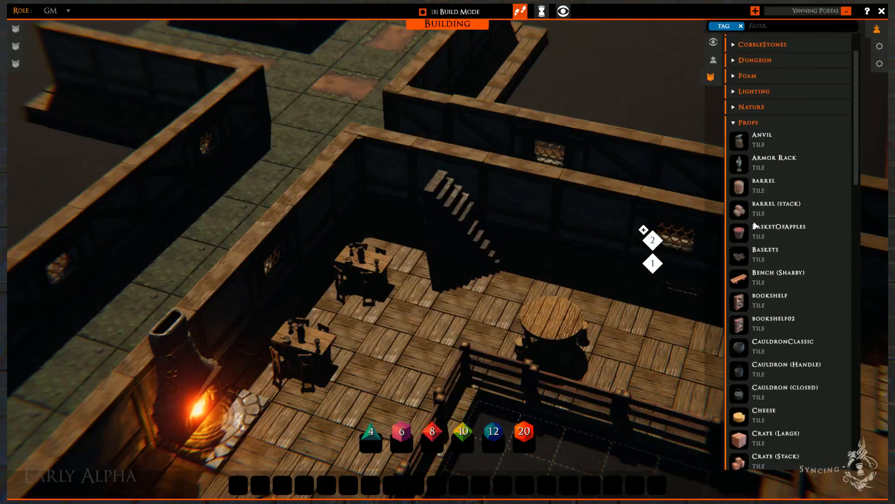
middle_drag(541, 300, 612, 368)
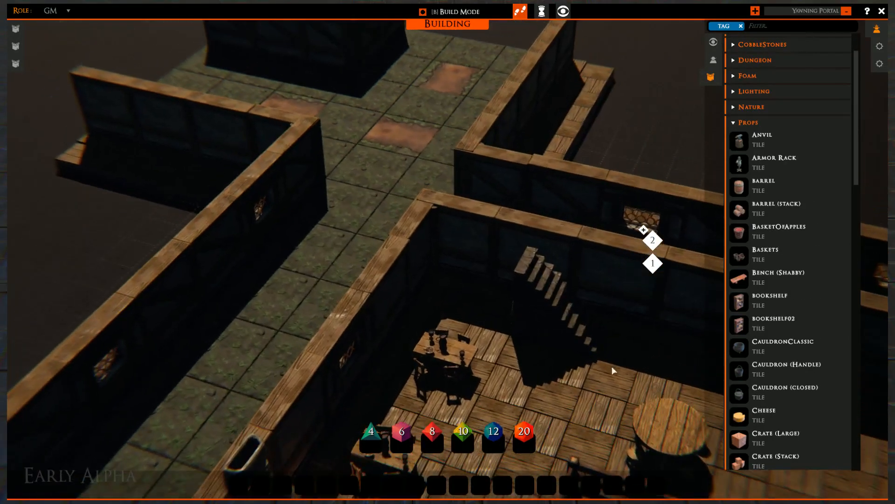
drag(743, 211, 479, 285)
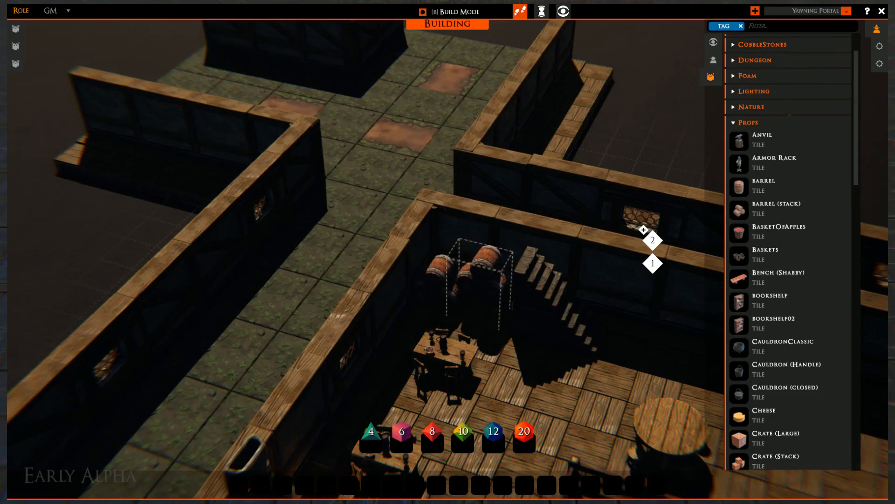
click(485, 313)
right_click(502, 336)
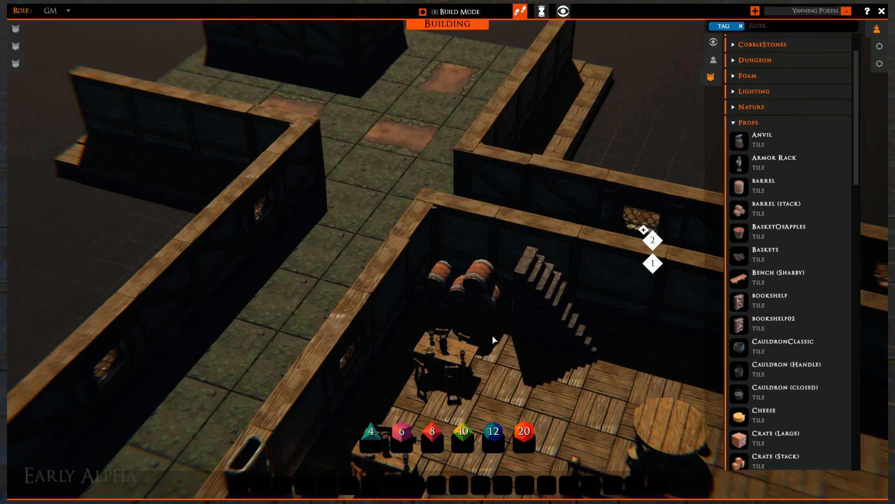
- Rearrange the corner barrels into a single Barrel (Stack) standing on the floor between the dinner table and the stairs
scroll(494, 339, up, 5)
click(516, 264)
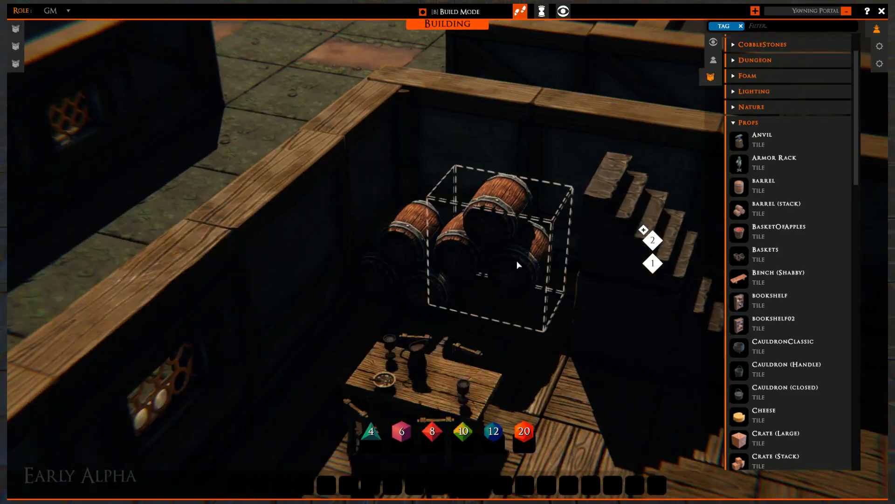
click(508, 256)
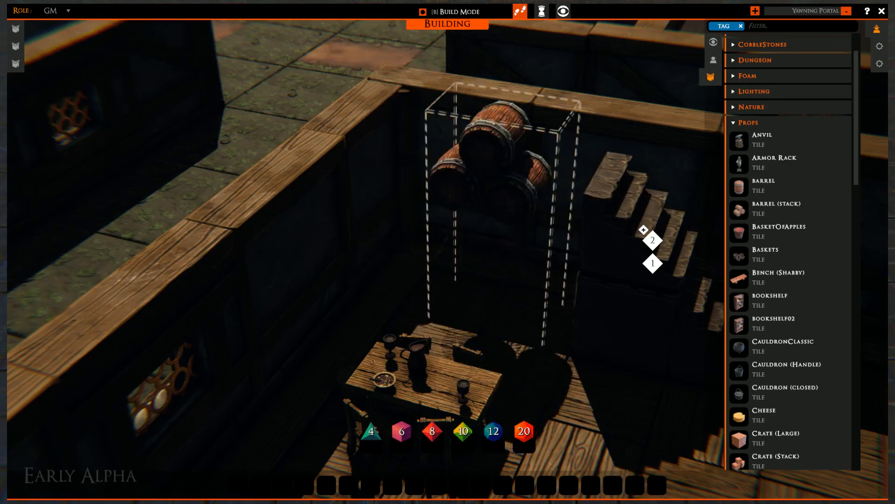
click(443, 309)
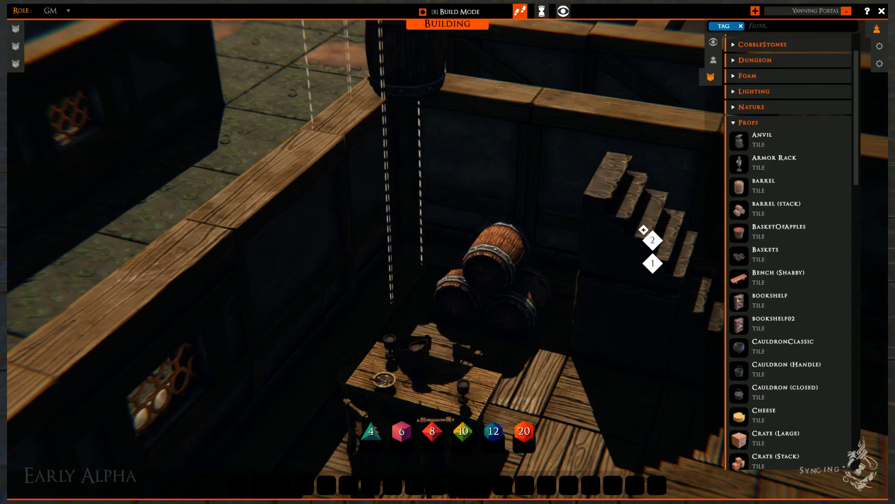
right_click(471, 321)
scroll(524, 373, down, 6)
- Place a Table (Rect, Feast B) tile in the lantern-lit fireplace room, lengthwise in front of the hearth
middle_drag(552, 368, 457, 292)
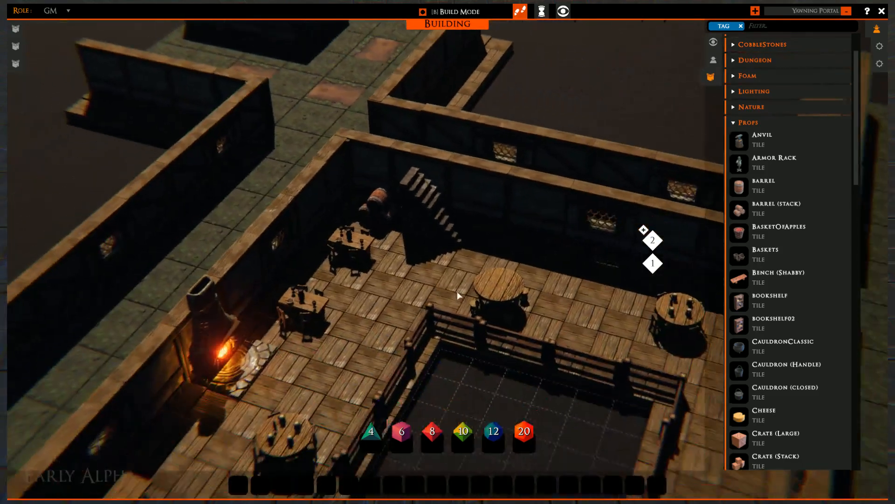
right_drag(457, 292, 264, 304)
middle_drag(264, 304, 277, 332)
scroll(575, 329, up, 4)
scroll(573, 340, up, 4)
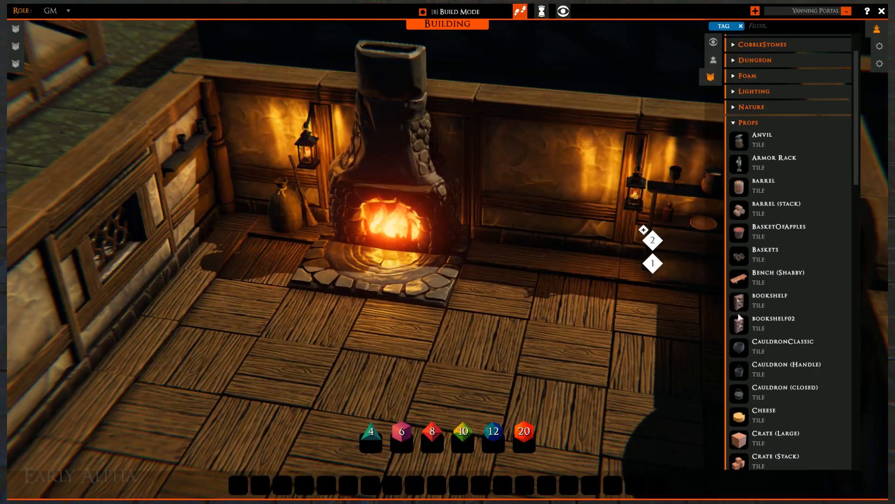
drag(742, 330, 789, 432)
scroll(763, 367, down, 3)
scroll(759, 375, down, 15)
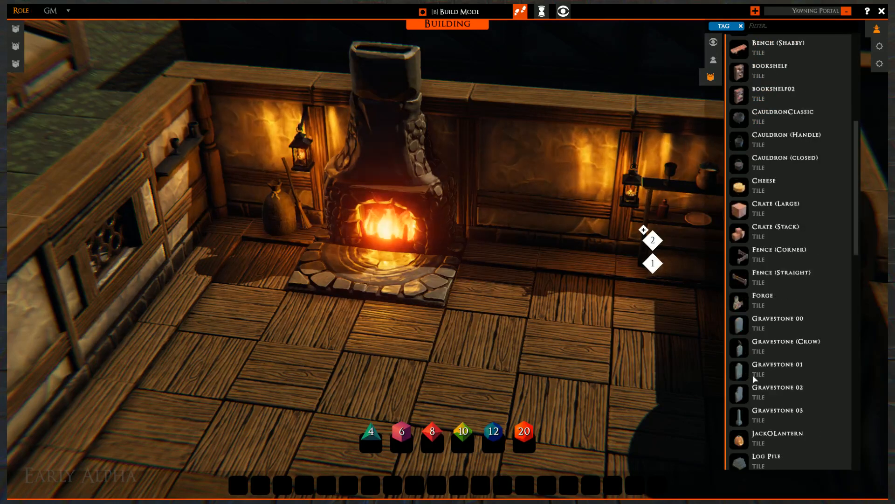
scroll(755, 359, down, 3)
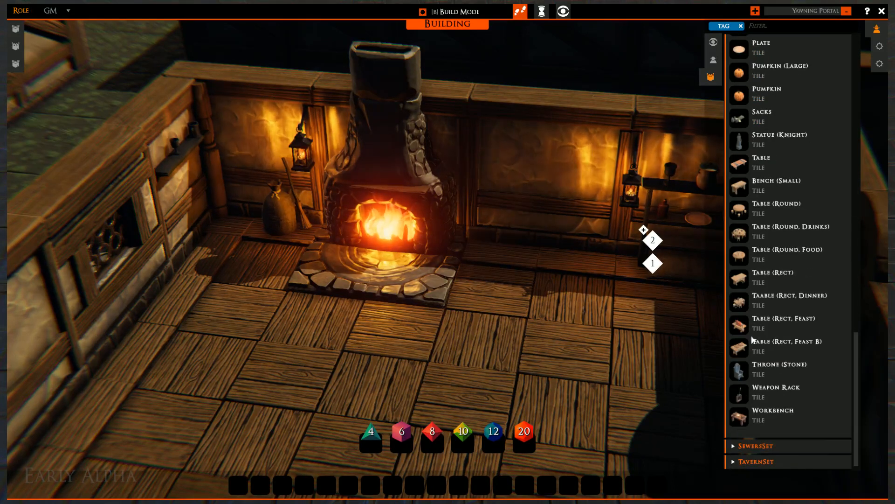
drag(736, 349, 322, 321)
key(r)
key(r)
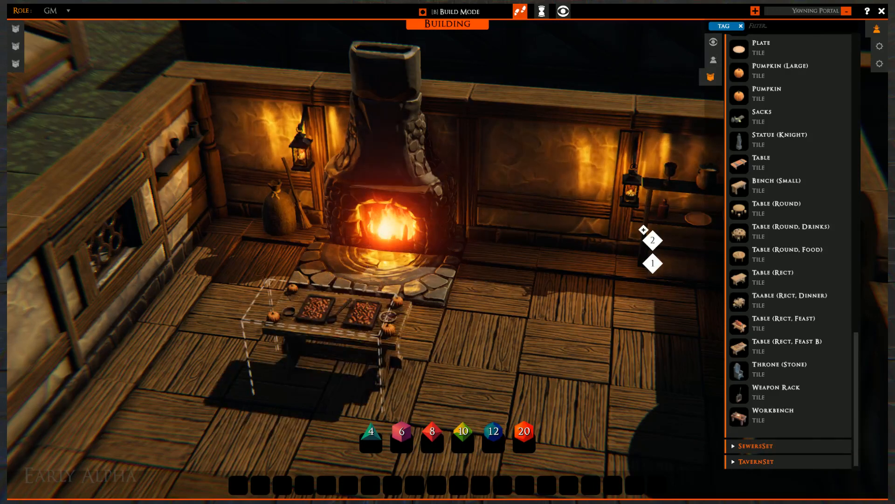
click(324, 330)
right_click(438, 286)
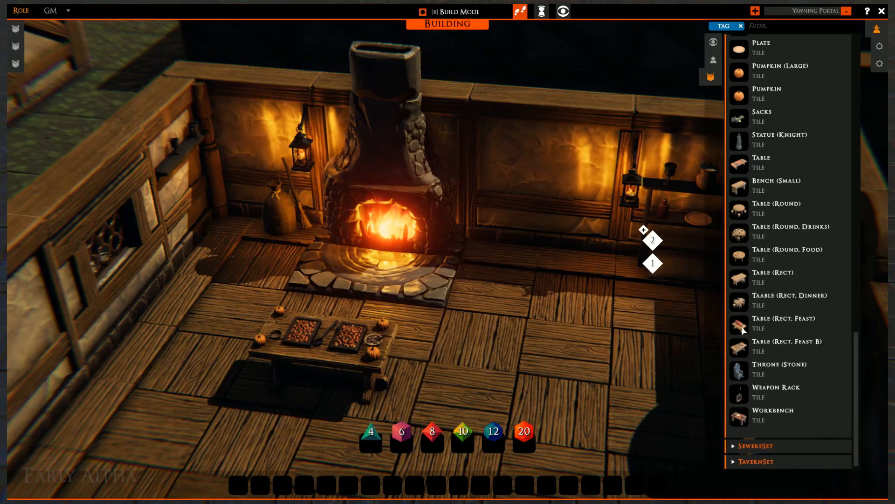
- Place a Table (Rect, Feast) tile with the roast pig alongside the first feast table, on the side away from the fireplace
drag(742, 329, 298, 354)
click(290, 373)
right_click(299, 364)
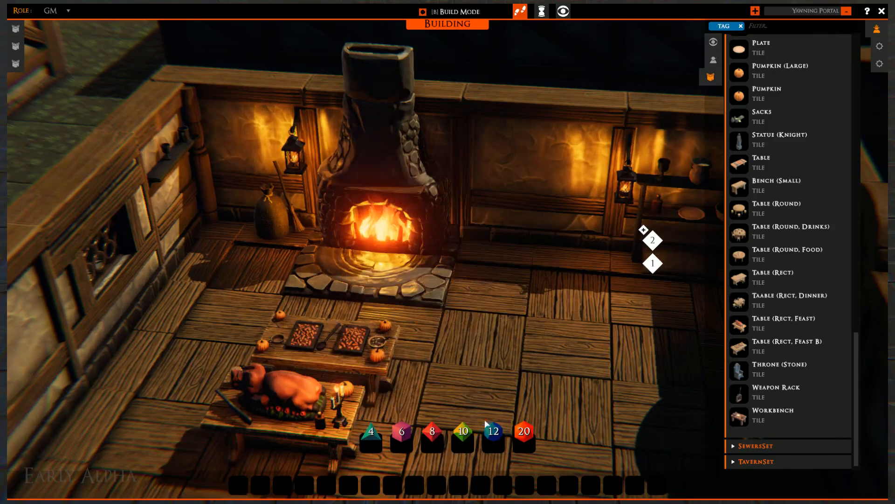
- Turn the roast pig table around to face the opposite way and set it back parallel to the other feast table
right_drag(364, 317, 239, 311)
key(a)
key(w)
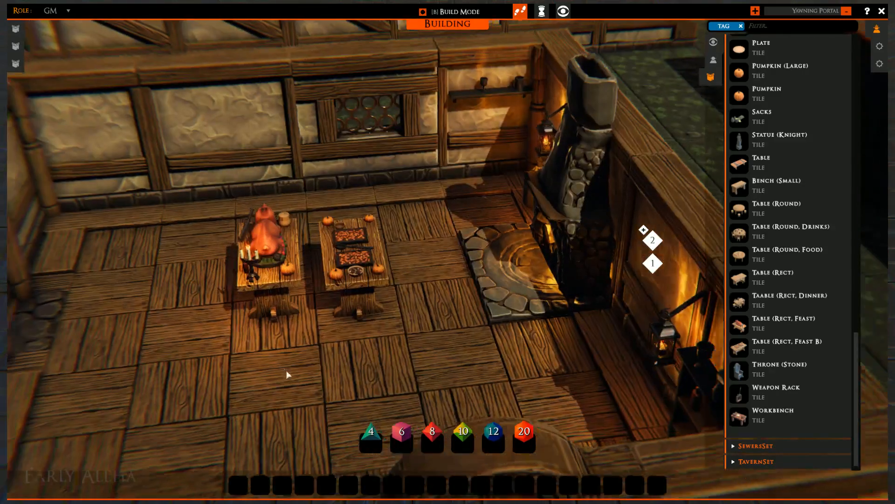
click(335, 289)
key(r)
key(r)
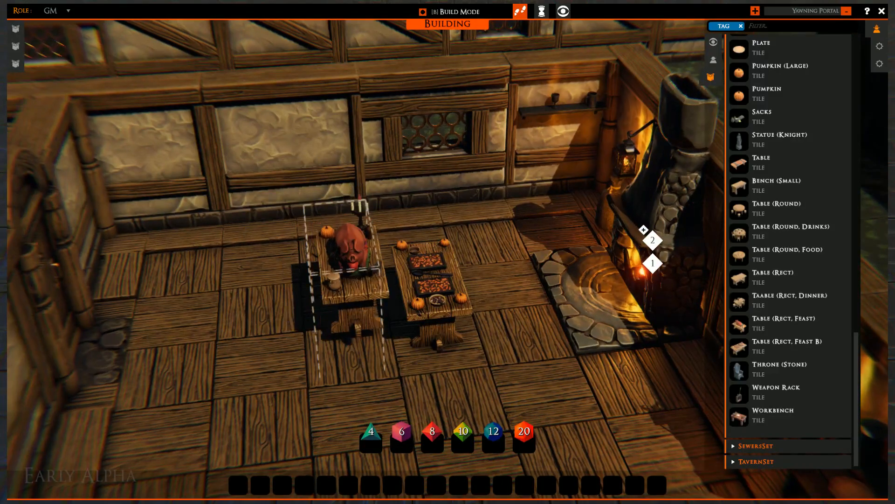
click(351, 298)
right_click(261, 322)
right_drag(336, 420, 431, 412)
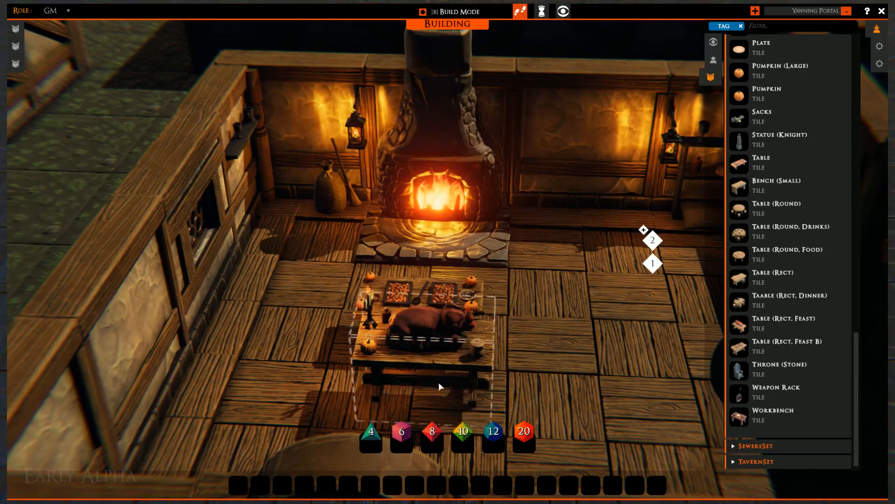
click(438, 382)
click(428, 377)
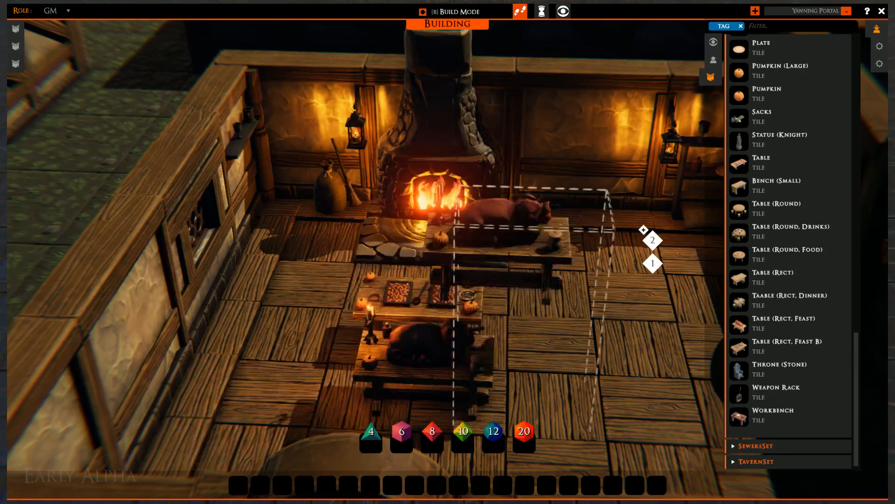
right_click(546, 375)
middle_drag(550, 376, 509, 318)
right_drag(509, 318, 251, 388)
middle_drag(366, 355, 340, 400)
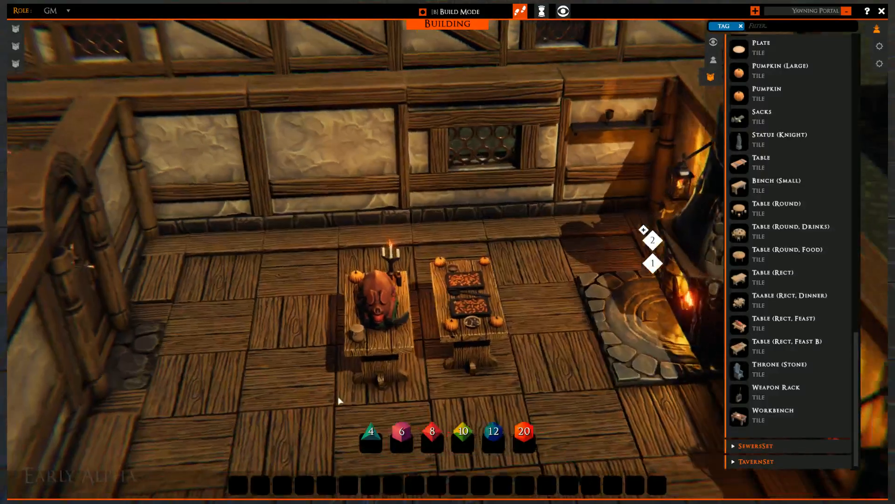
right_drag(340, 399, 391, 354)
middle_drag(540, 359, 497, 319)
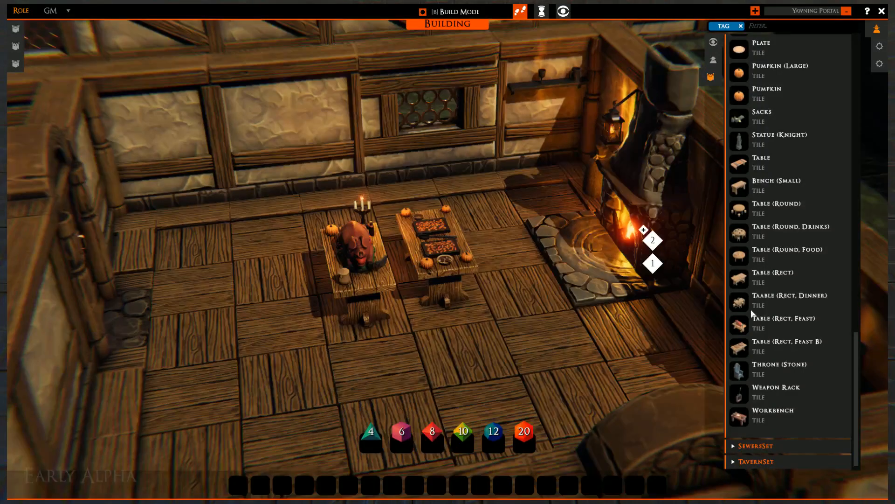
scroll(746, 348, up, 3)
scroll(749, 364, down, 3)
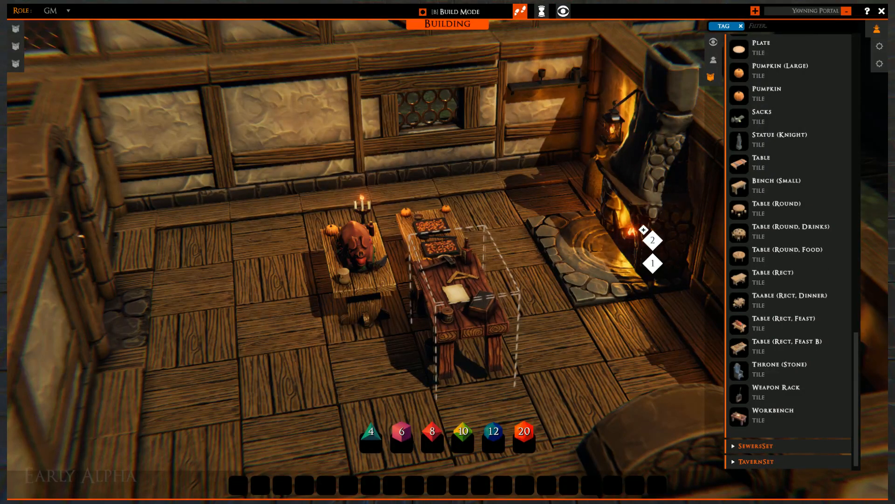
right_click(464, 395)
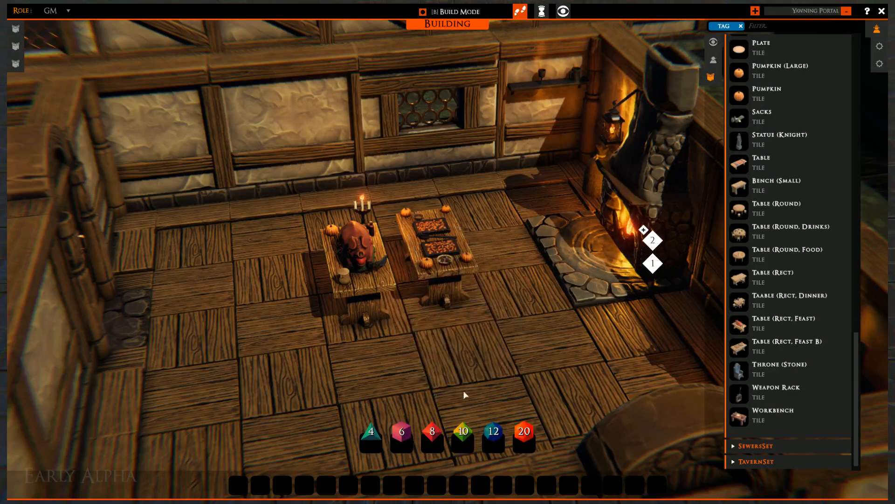
click(741, 398)
right_click(393, 422)
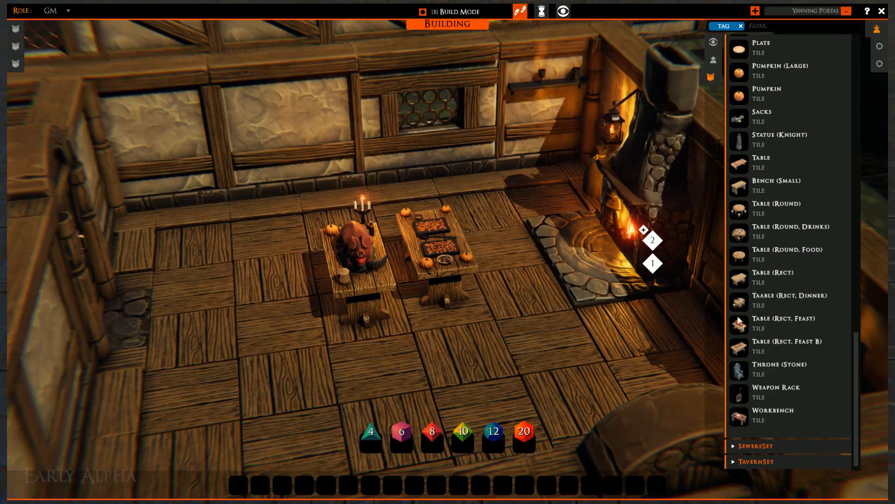
- Place a Sacks tile on the floor in the corner beside the fireplace, near the broom and the feast tables
scroll(750, 312, up, 4)
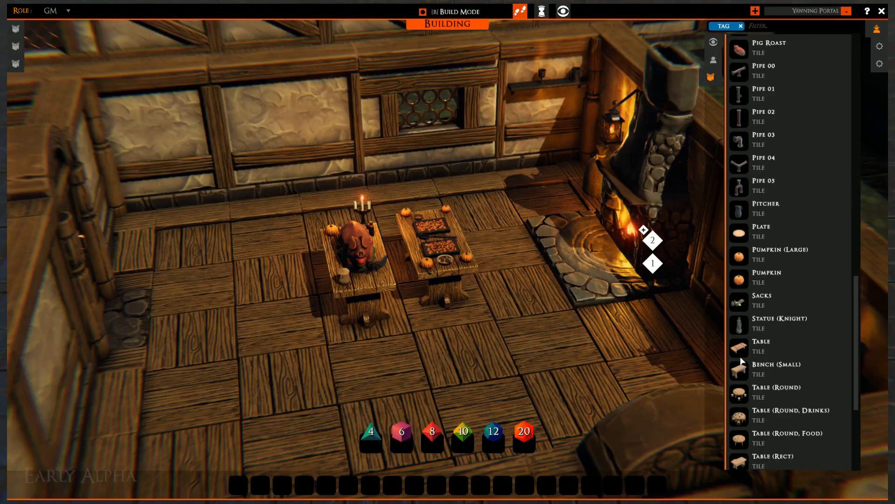
click(741, 302)
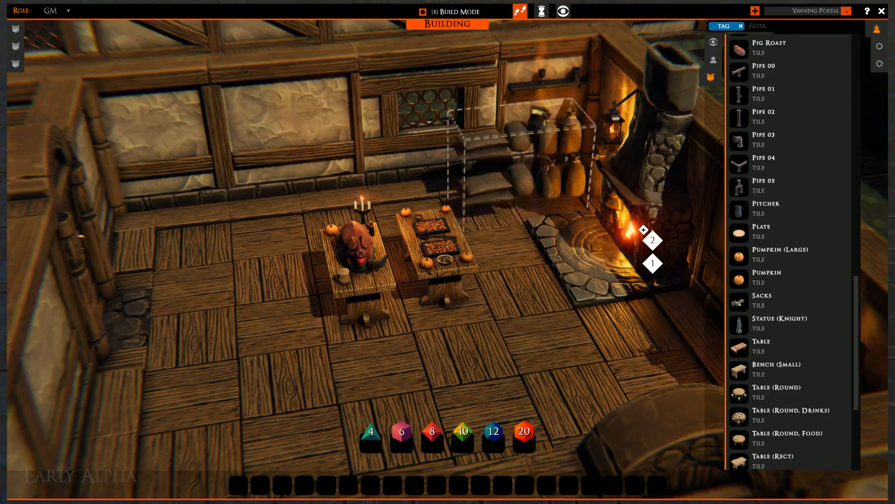
right_click(523, 186)
right_drag(471, 345, 528, 301)
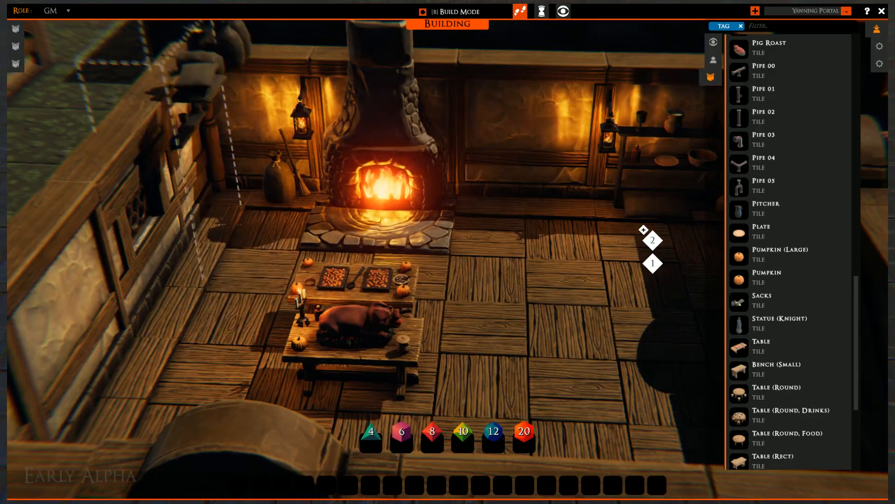
click(270, 242)
right_click(285, 247)
right_drag(527, 322, 599, 290)
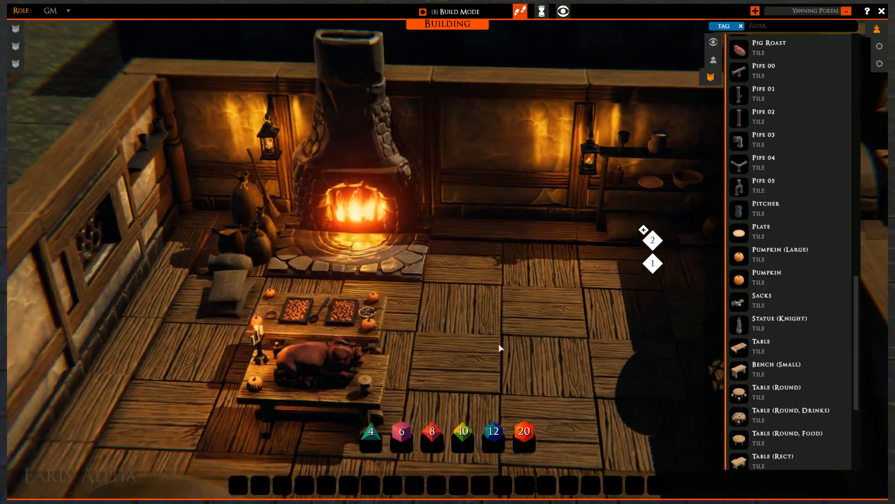
- Compare the cauldron tiles among the Props and place one with a handle in front of the fireplace
scroll(754, 219, up, 10)
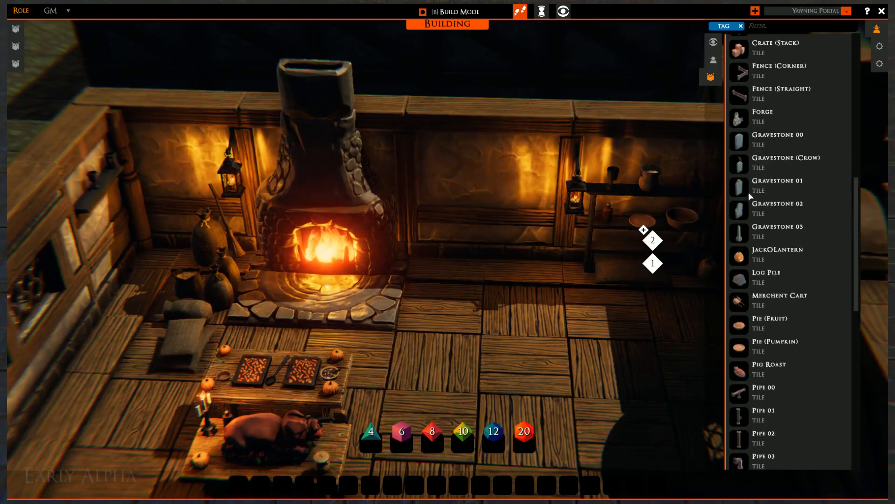
scroll(765, 350, down, 9)
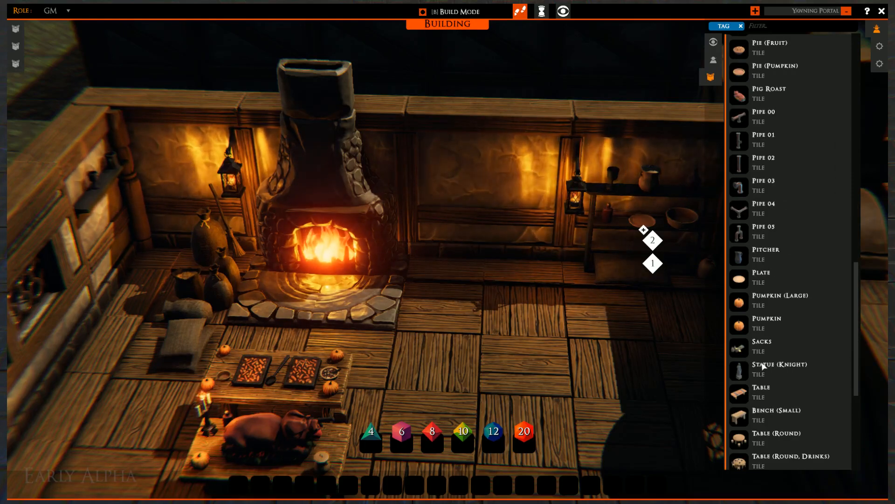
scroll(764, 366, up, 10)
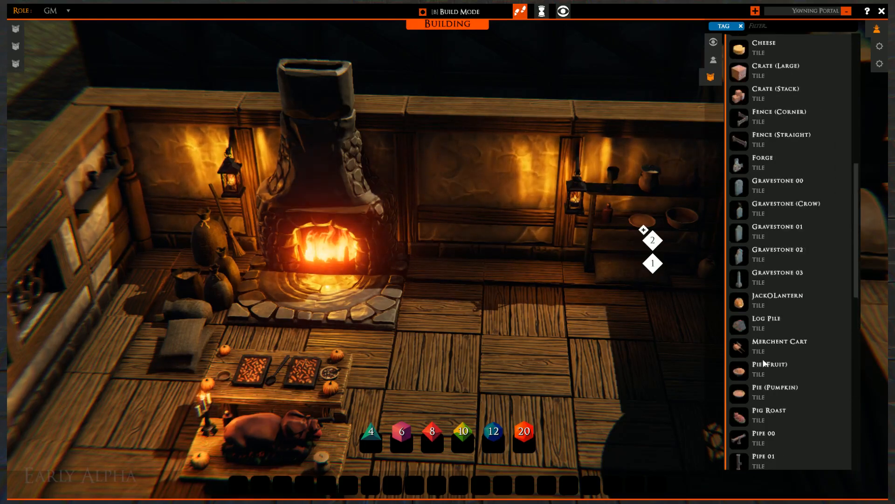
scroll(765, 364, up, 7)
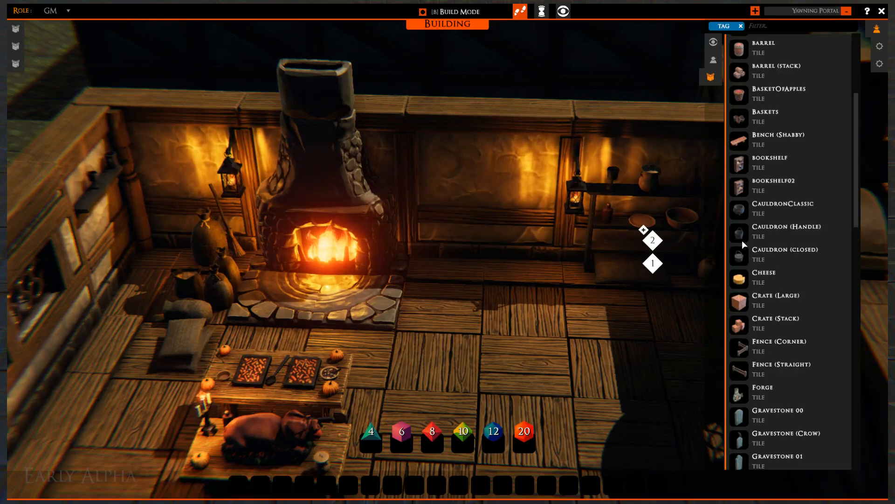
click(741, 223)
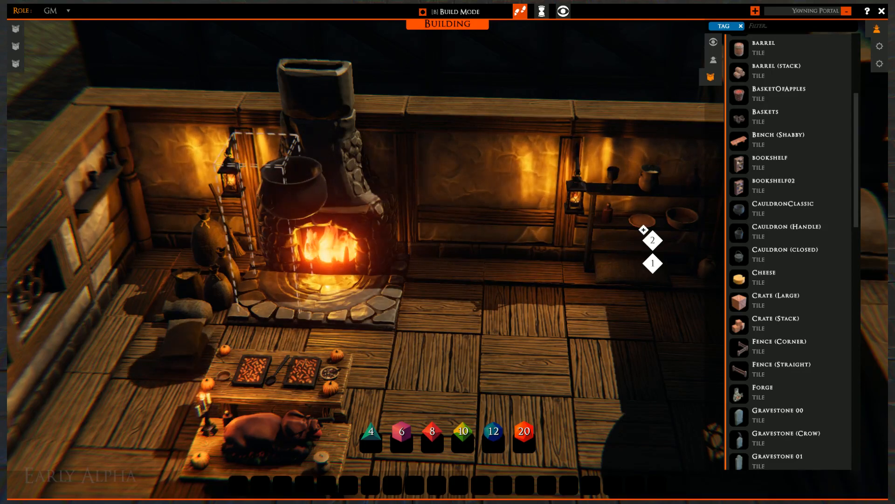
click(742, 262)
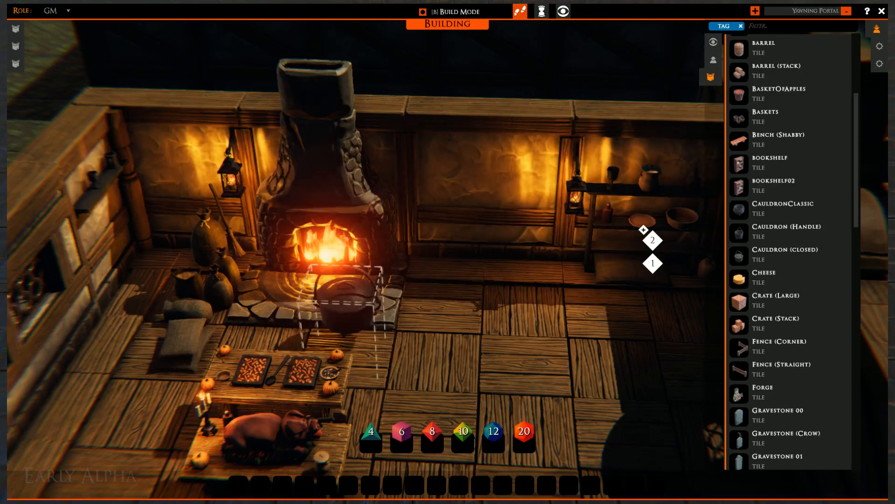
click(359, 275)
right_click(421, 349)
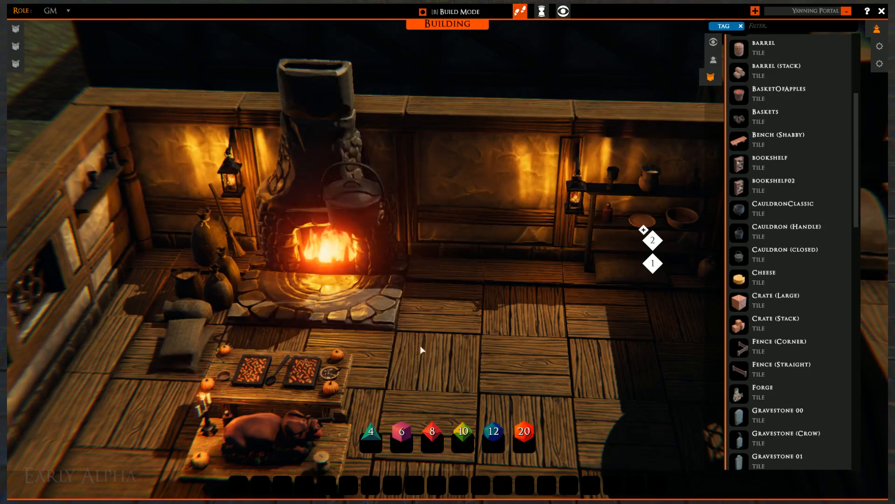
- Move the cauldron away from the fire onto the floor between the sacks, the hearth and the feast tables
right_drag(421, 349, 329, 208)
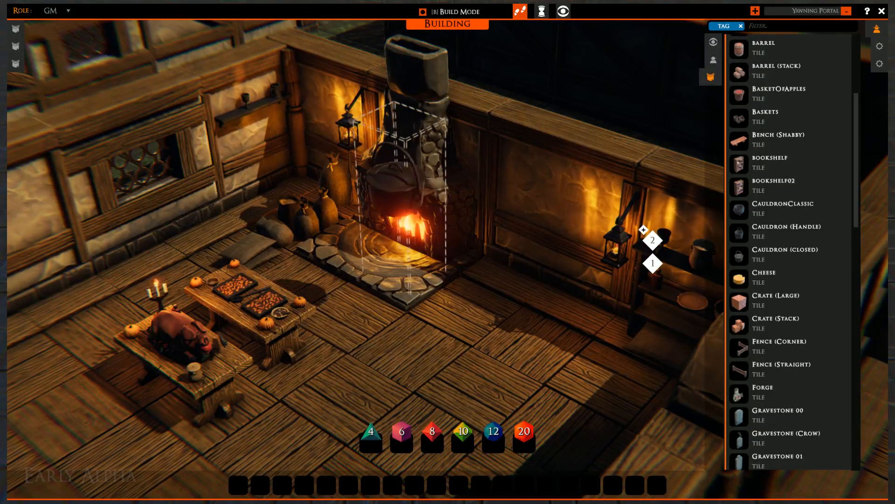
right_drag(455, 280, 415, 275)
middle_drag(416, 208, 372, 313)
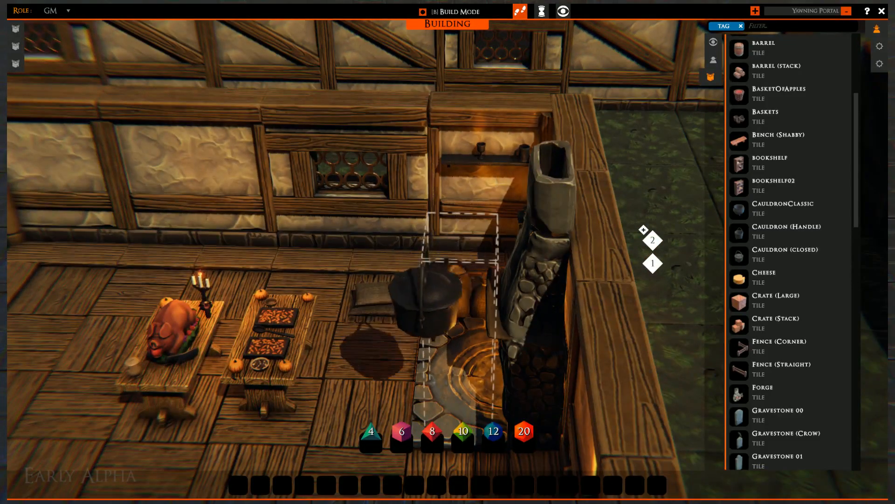
right_drag(420, 279, 392, 348)
click(382, 352)
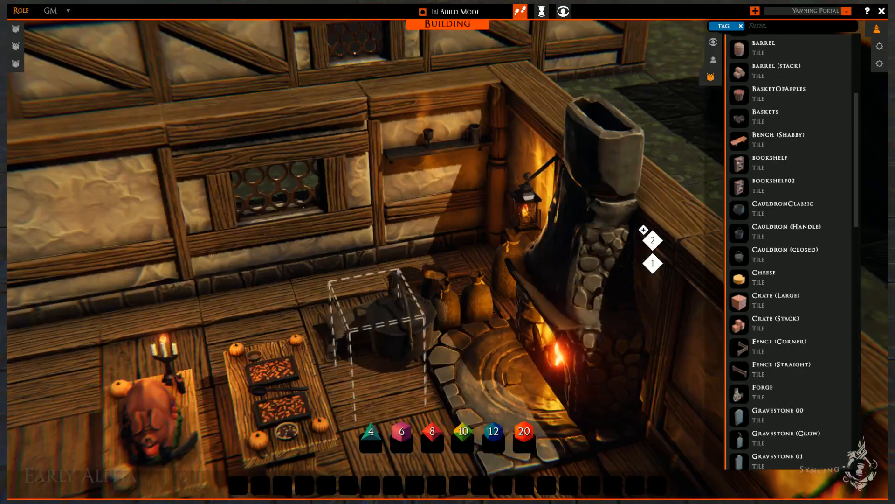
scroll(386, 338, down, 5)
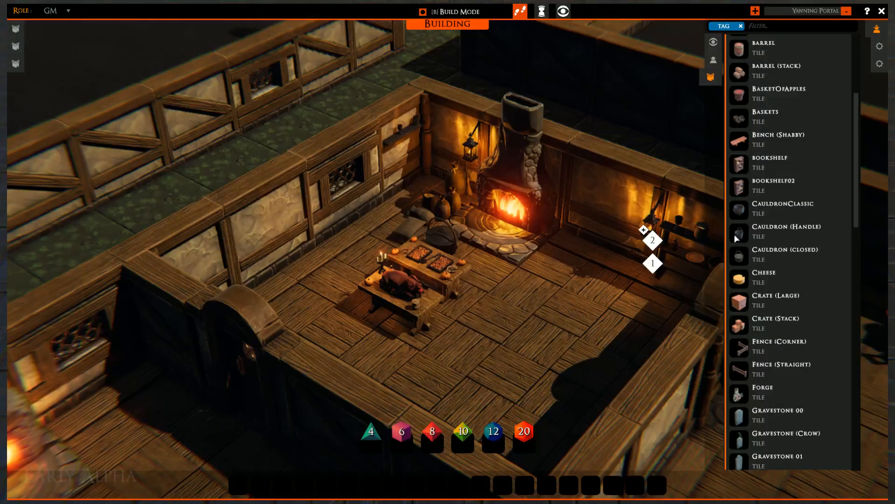
scroll(751, 267, up, 3)
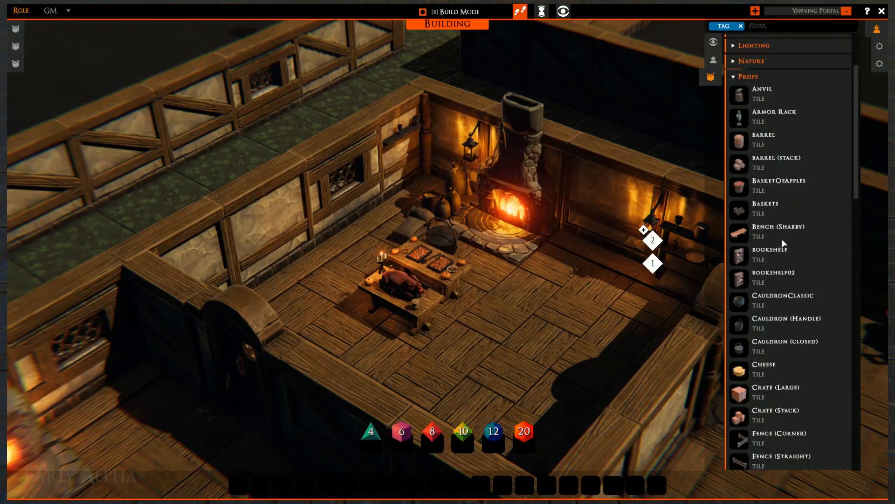
- Place a Barrel (Stack) tile against the back wall between the fireplace and the kitchen shelves
scroll(581, 233, up, 3)
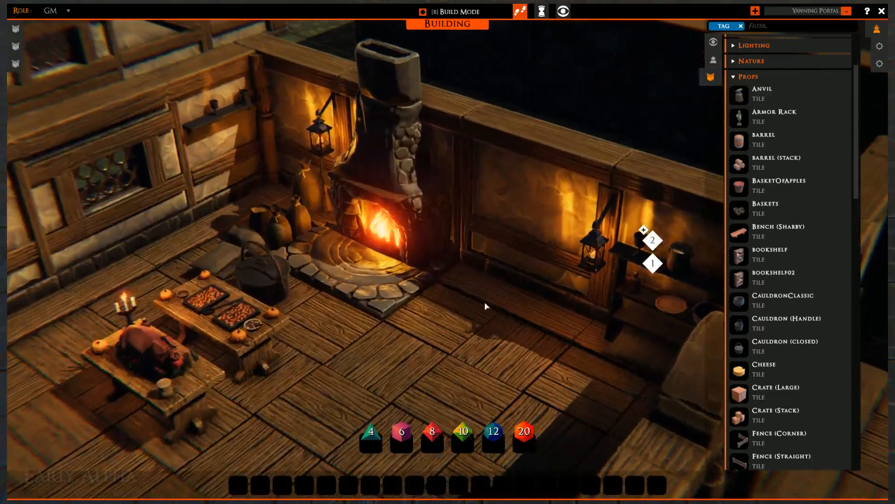
scroll(562, 278, down, 1)
scroll(570, 287, up, 3)
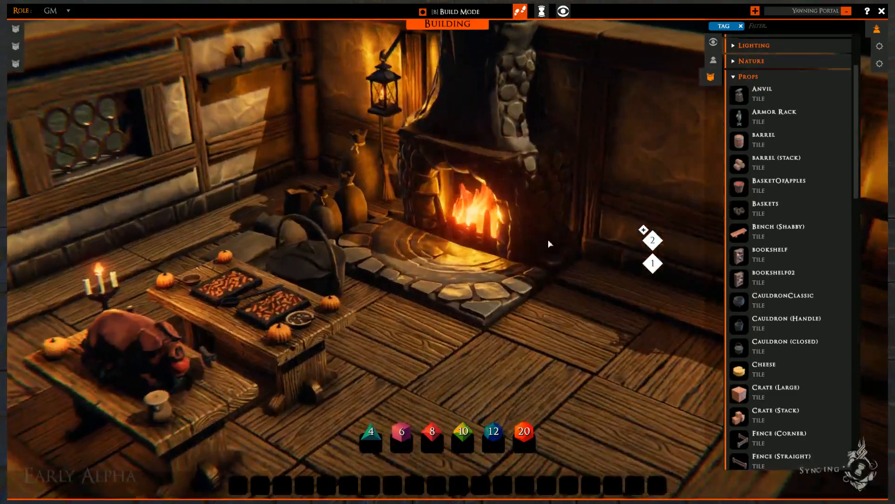
scroll(545, 263, down, 2)
middle_drag(543, 283, 481, 287)
right_drag(480, 286, 555, 287)
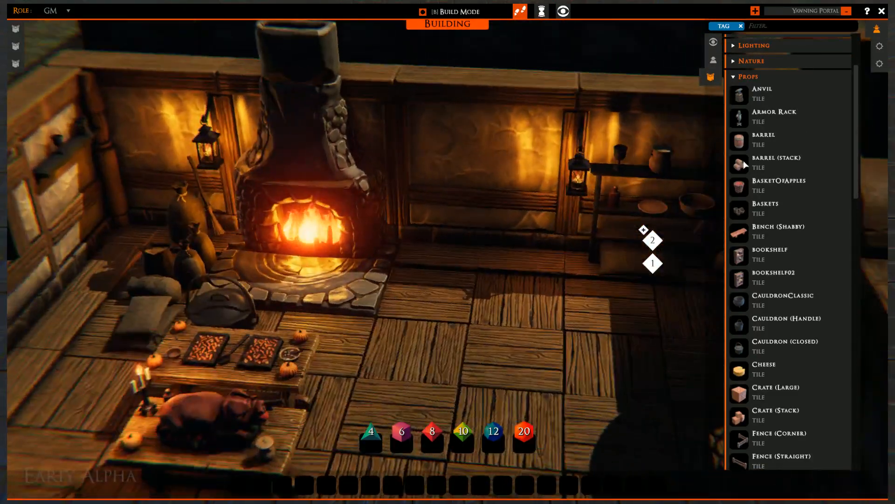
click(743, 161)
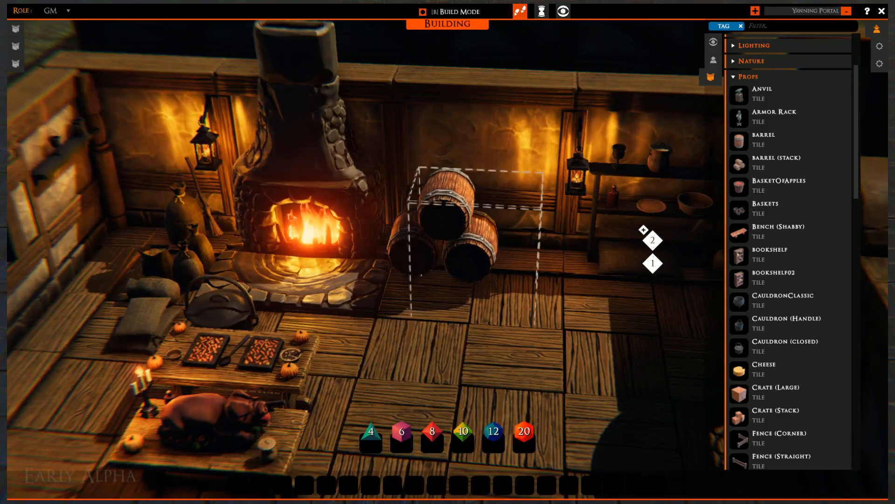
click(500, 314)
- Place two Crate (Large) tiles side by side along the kitchen wall, in the corner near the door to the neighbouring room
scroll(501, 313, down, 5)
scroll(440, 303, up, 2)
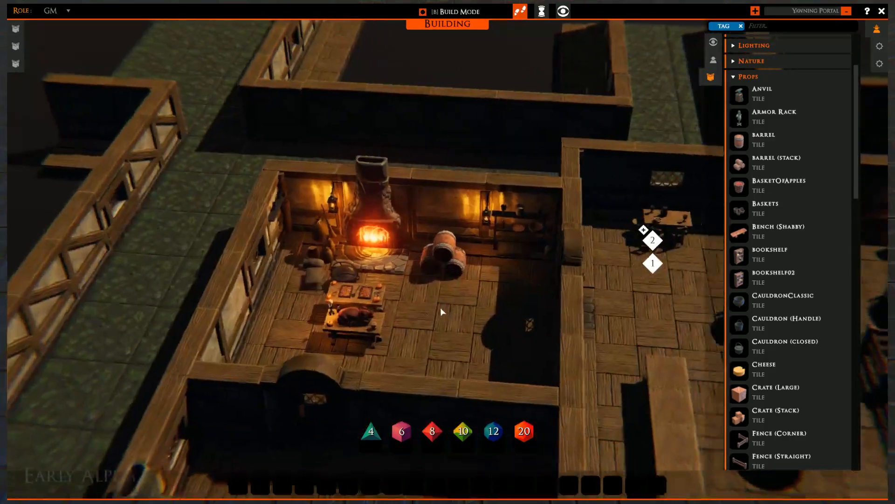
right_drag(440, 303, 389, 300)
key(w)
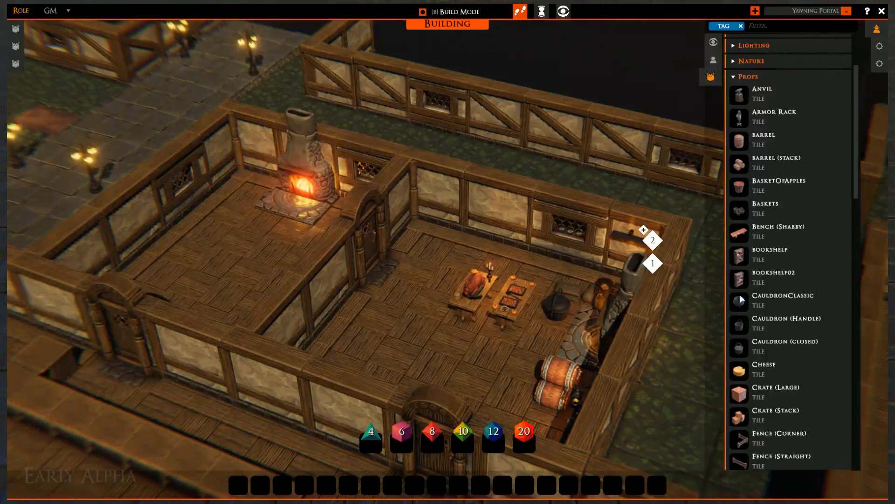
scroll(762, 289, down, 12)
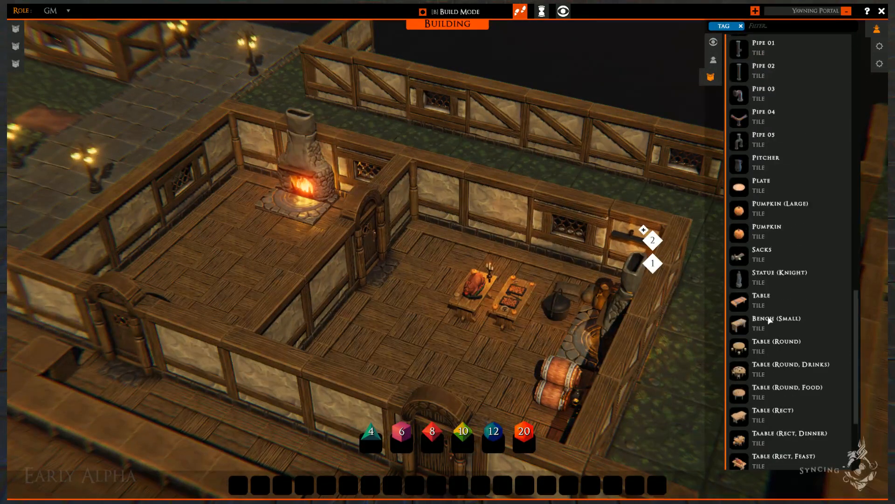
scroll(770, 320, down, 3)
scroll(763, 383, up, 15)
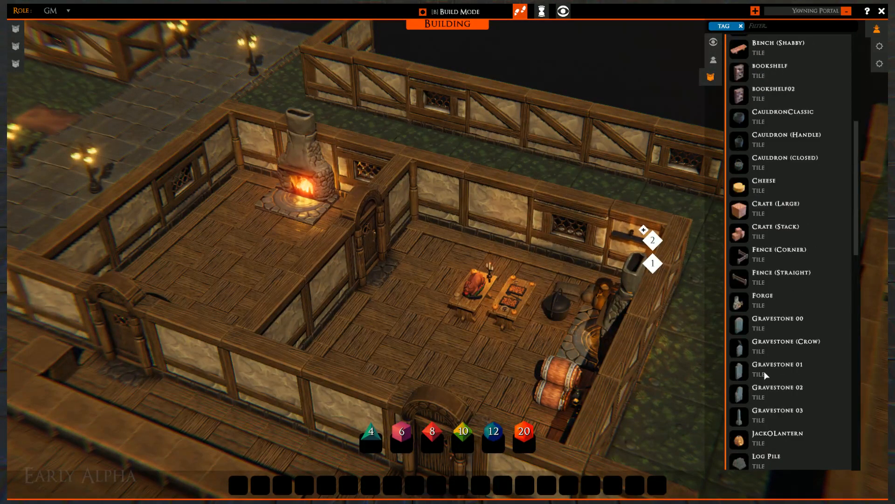
click(742, 301)
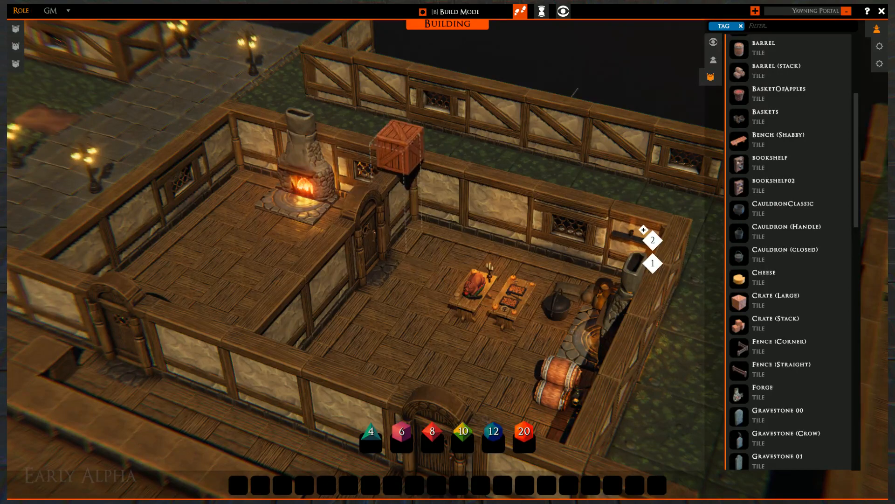
click(431, 238)
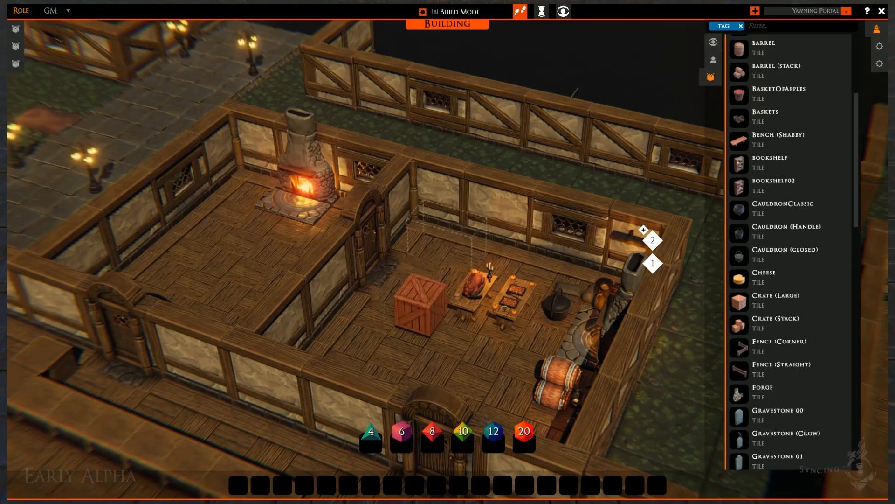
click(426, 240)
click(463, 247)
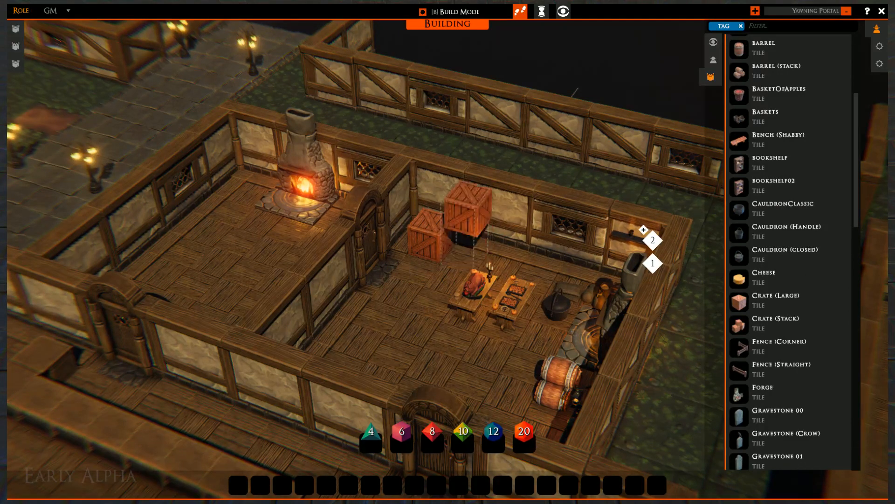
right_click(452, 259)
- Place a Merchent Cart tile, rotated to fit, on the grass outside the tavern wall beside the lamp-lit stone street
scroll(490, 318, up, 1)
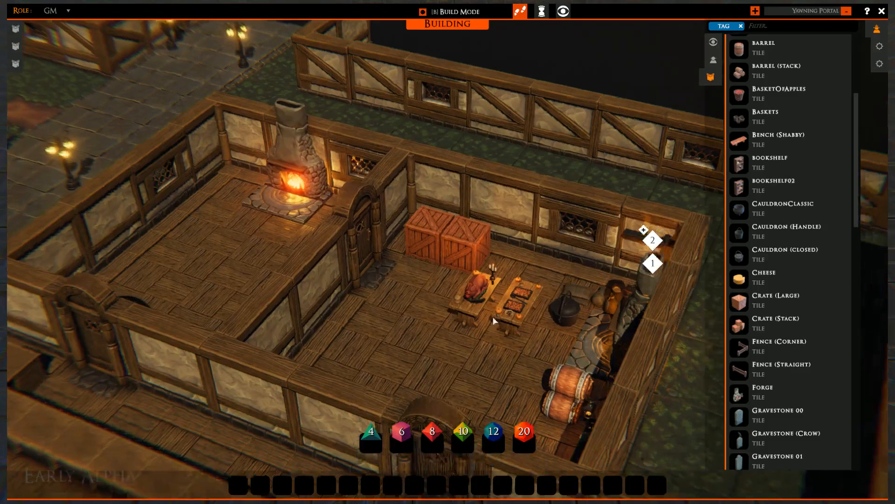
right_drag(494, 321, 272, 266)
middle_drag(272, 267, 443, 331)
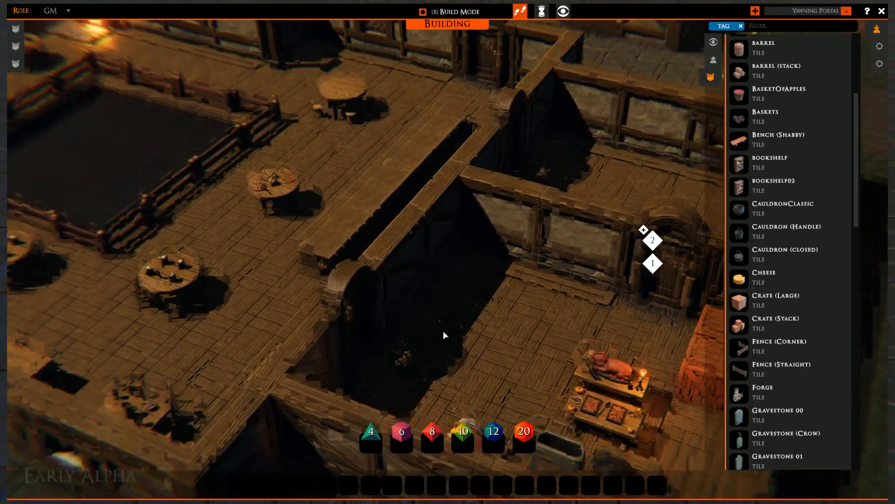
scroll(763, 320, down, 2)
scroll(764, 320, down, 5)
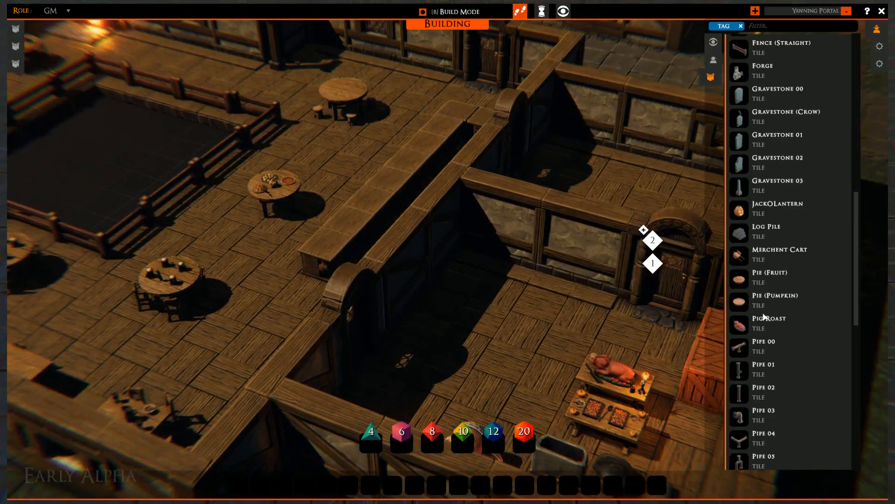
scroll(752, 285, down, 2)
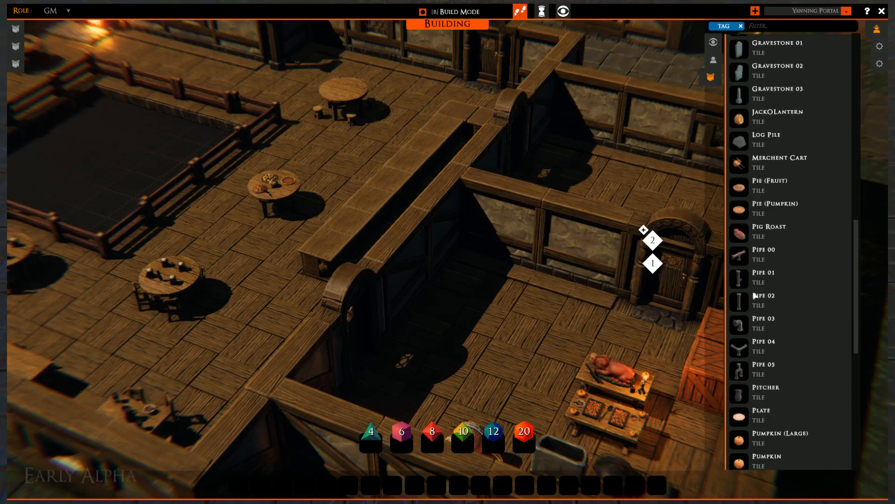
scroll(754, 290, up, 2)
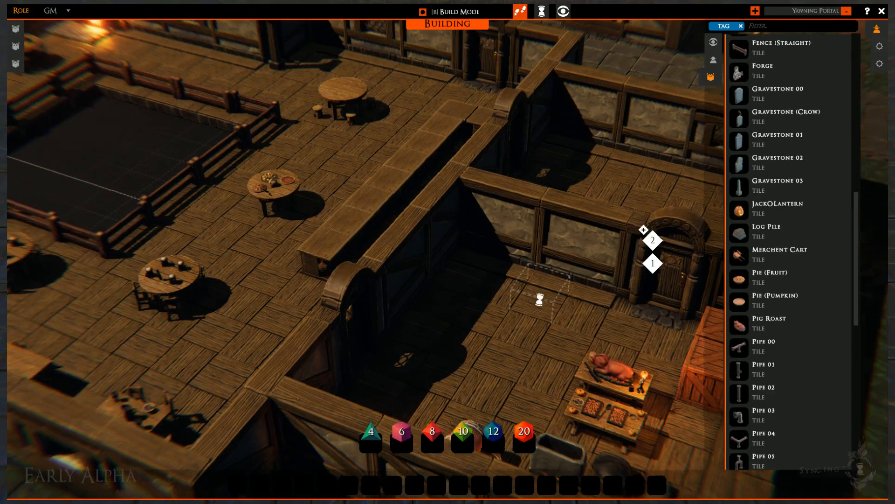
middle_drag(539, 299, 205, 268)
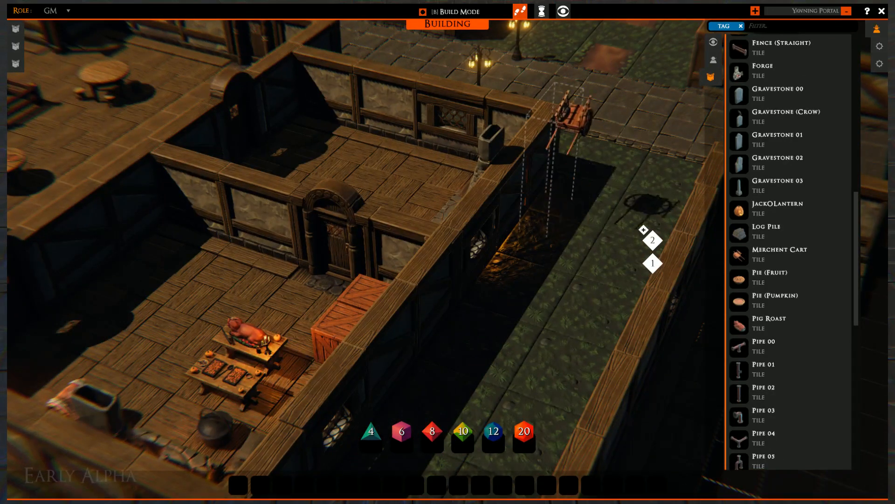
middle_drag(579, 112, 116, 168)
middle_drag(504, 128, 430, 401)
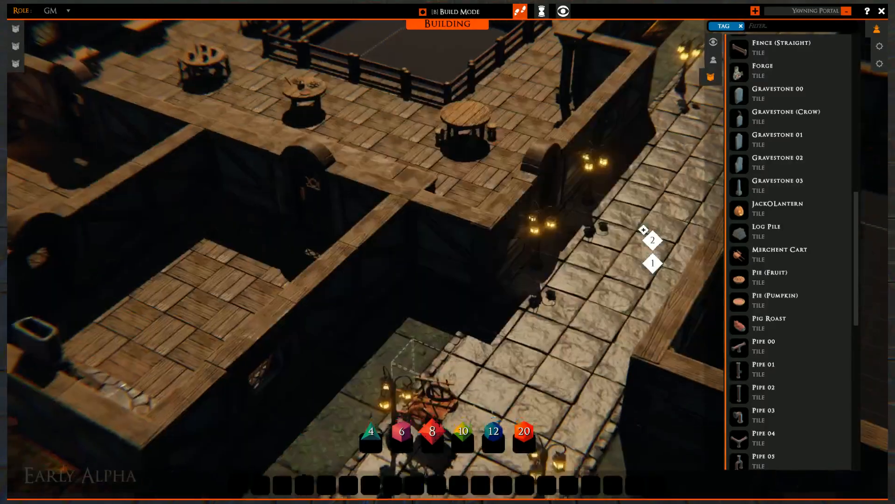
key(r)
key(r)
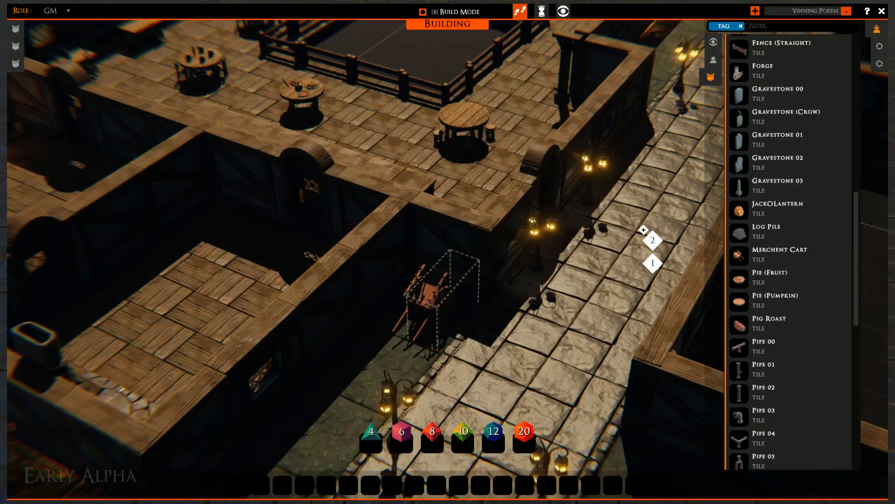
click(440, 307)
right_click(333, 219)
- Replace the two large crates in the kitchen corner with a rotated Crate (Stack) tile
middle_drag(264, 322, 695, 327)
middle_drag(262, 301, 398, 325)
scroll(398, 326, up, 3)
right_drag(482, 290, 405, 309)
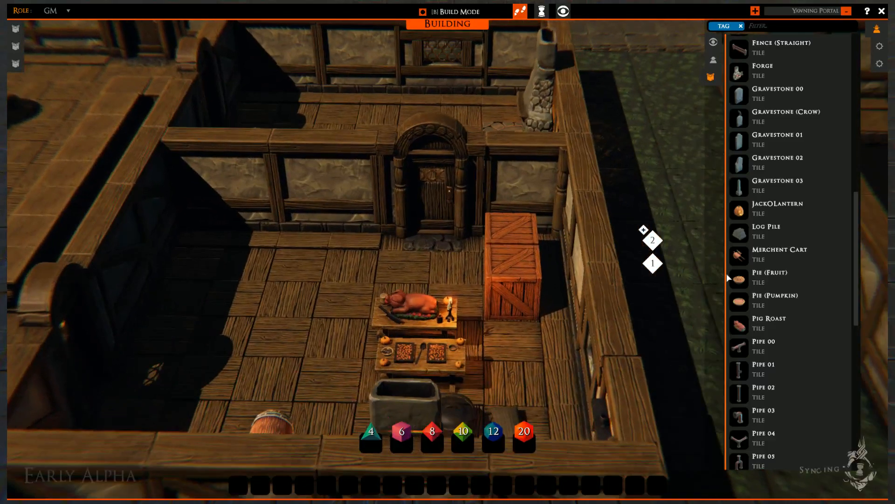
scroll(746, 275, down, 3)
scroll(749, 273, up, 6)
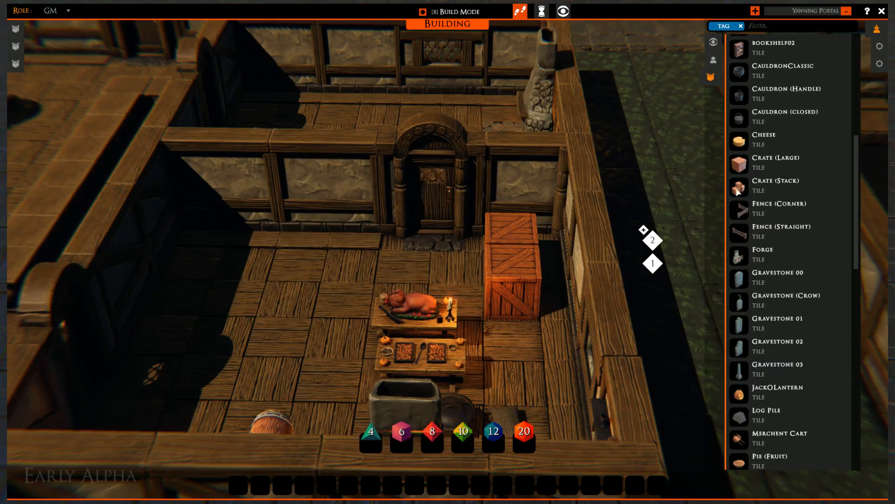
right_click(507, 268)
right_click(508, 244)
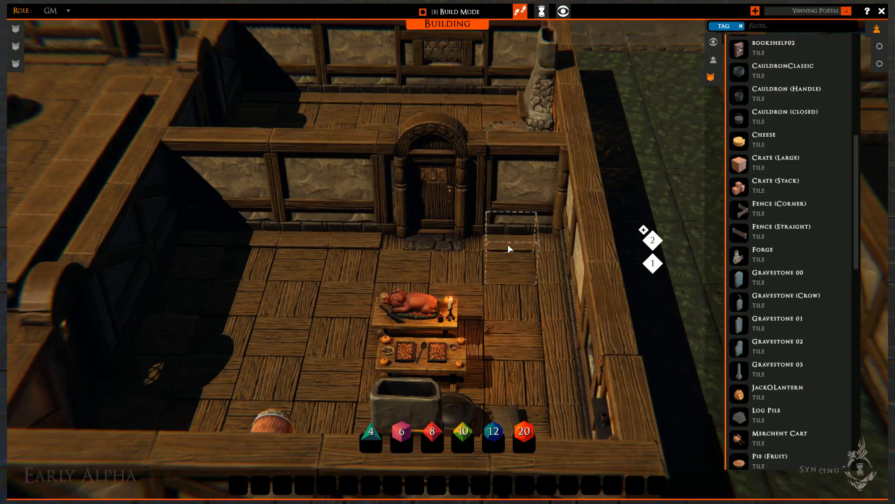
key(r)
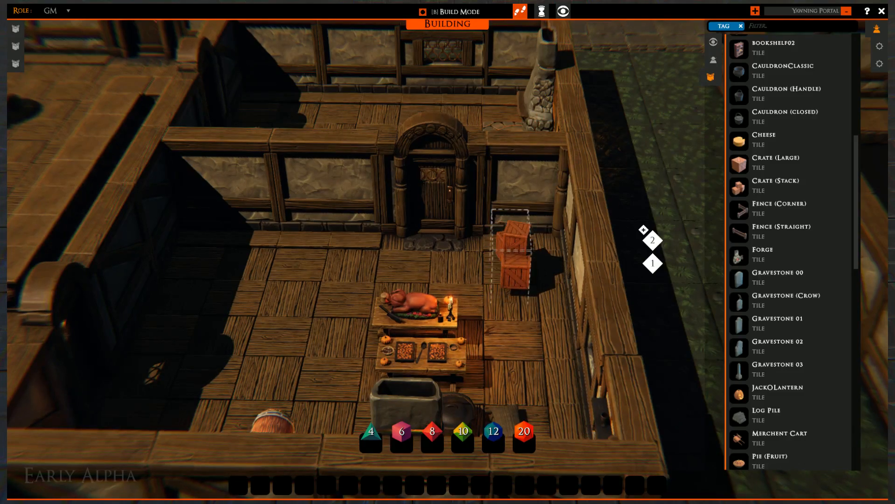
click(514, 264)
- Place a Crate (Large) tile against the wall beside the crate stack and pile Cheese tiles on top of it
middle_drag(351, 266, 377, 304)
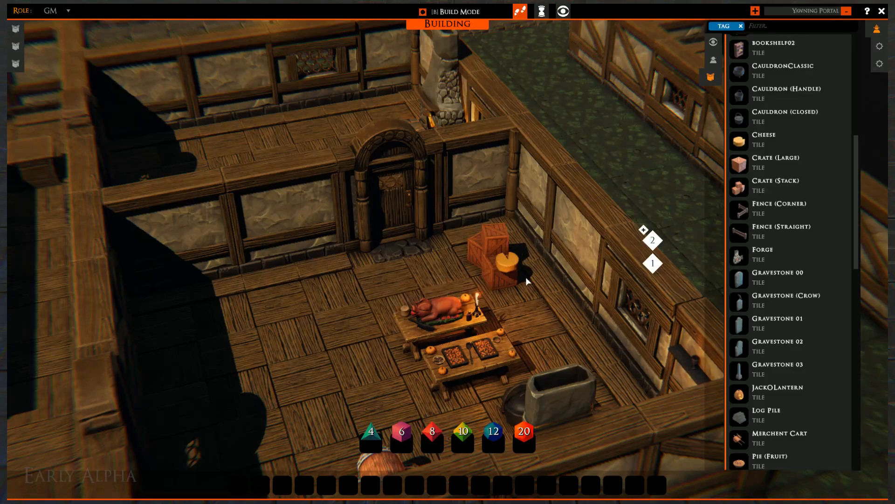
middle_drag(511, 256, 477, 230)
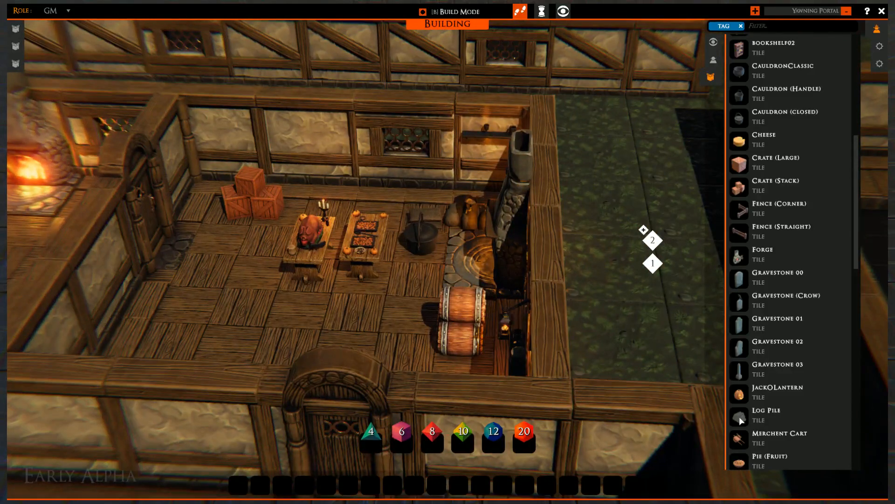
key(w)
key(a)
click(741, 169)
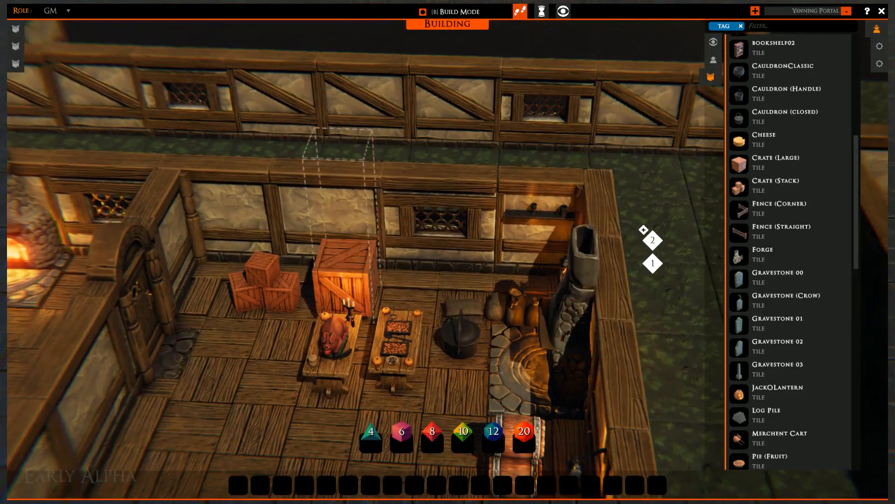
click(350, 288)
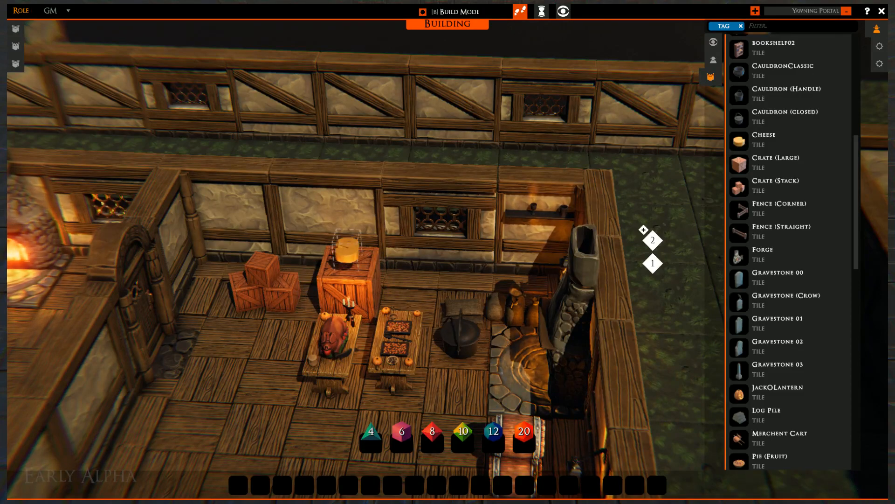
click(347, 243)
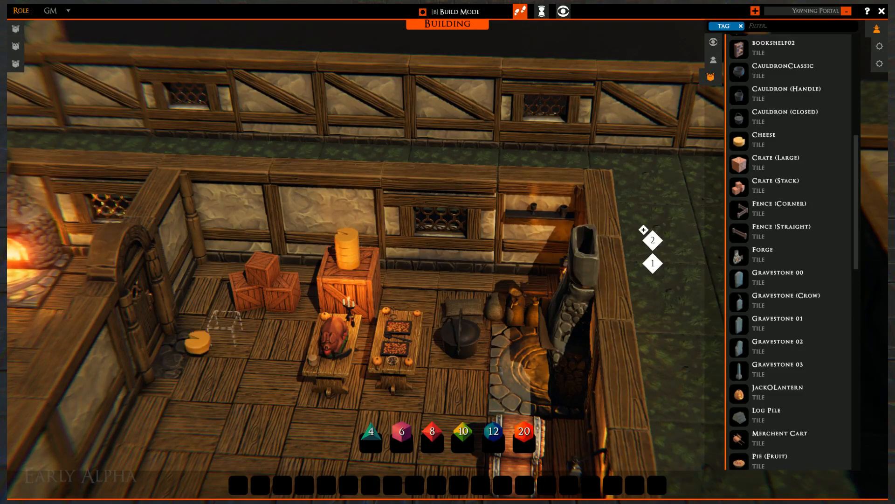
- Place a BasketOfApples tile on the kitchen floor beside the large crate, next to the feast tables
right_drag(219, 355, 437, 314)
scroll(771, 247, up, 5)
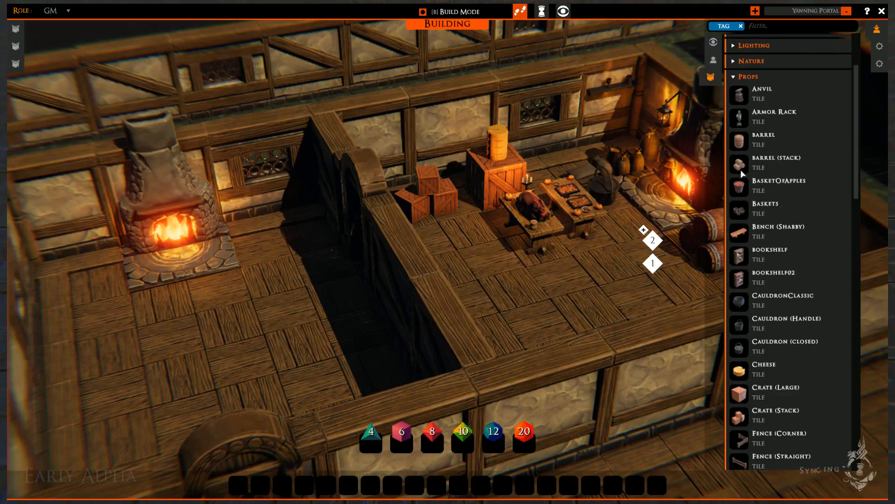
click(739, 186)
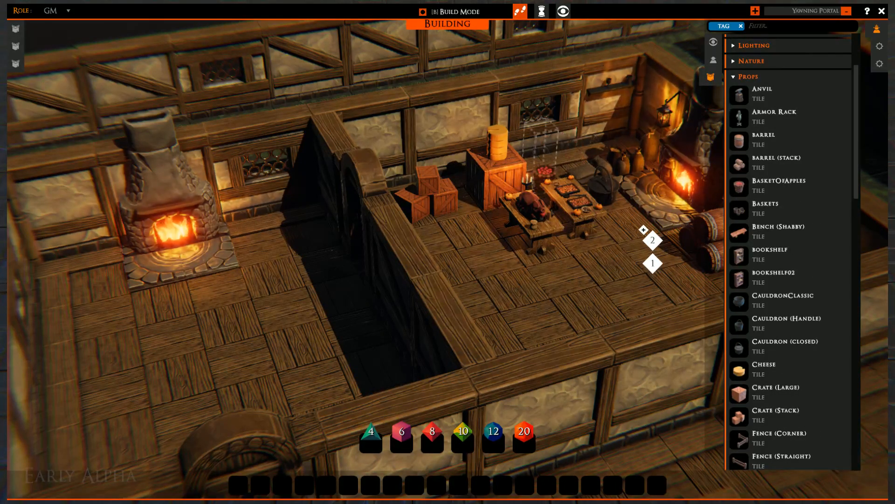
- Place two Barrel (Stack) tiles in the dark kitchen corner across the room from the crates, along the dividing wall
right_drag(526, 319, 304, 278)
middle_drag(329, 280, 361, 258)
right_drag(361, 257, 440, 340)
middle_drag(440, 340, 397, 333)
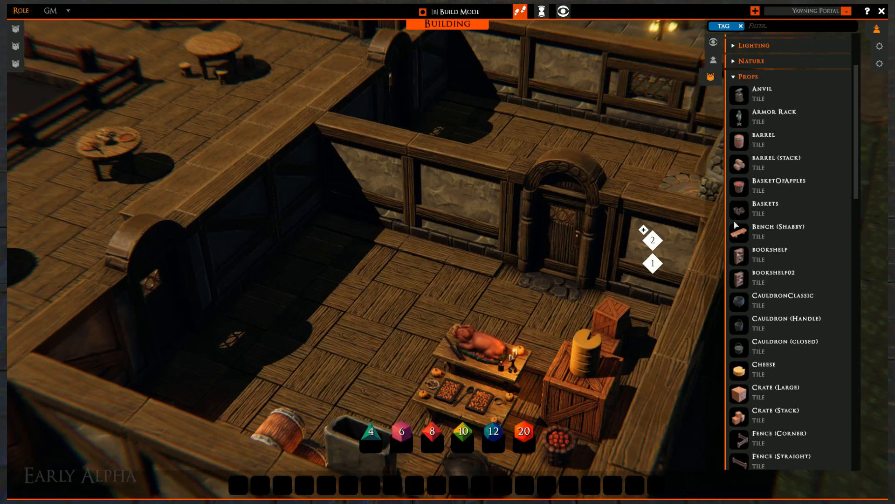
click(740, 166)
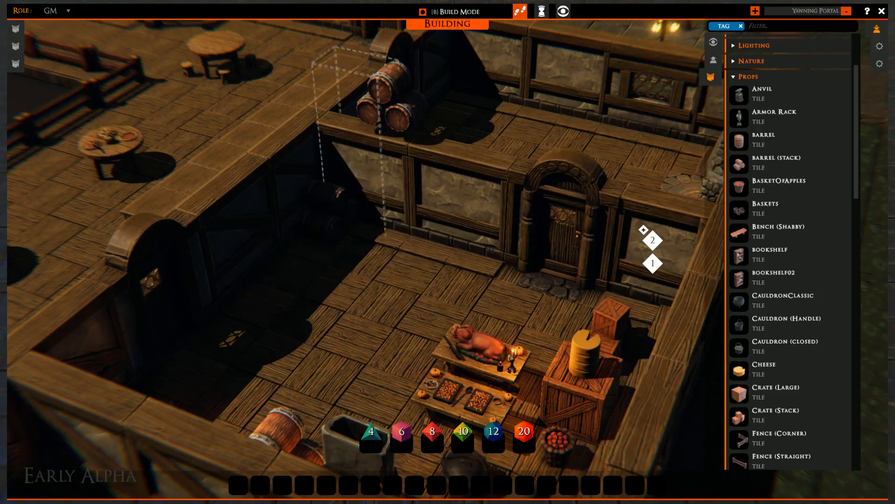
click(390, 254)
- Place two single Barrel tiles upright along the dark wall between the barrel stacks and the door to the main hall
mouse_move(339, 305)
middle_down()
mouse_move(413, 299)
mouse_move(338, 305)
middle_up()
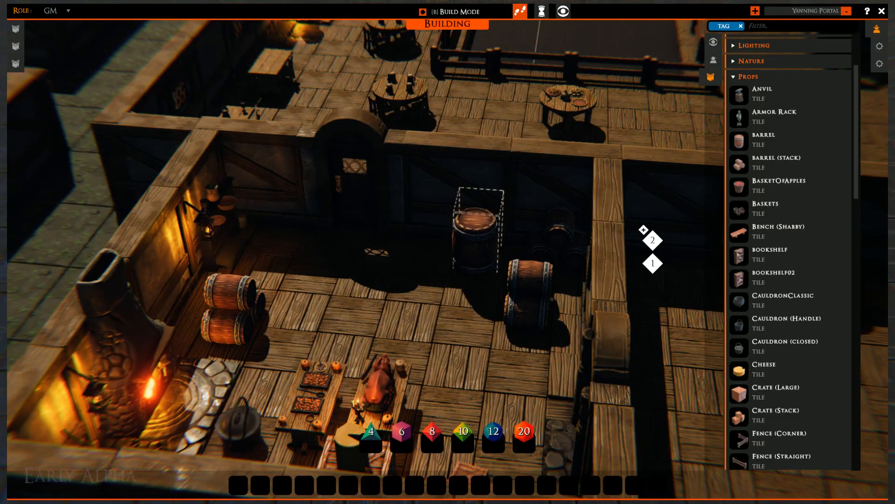
click(478, 256)
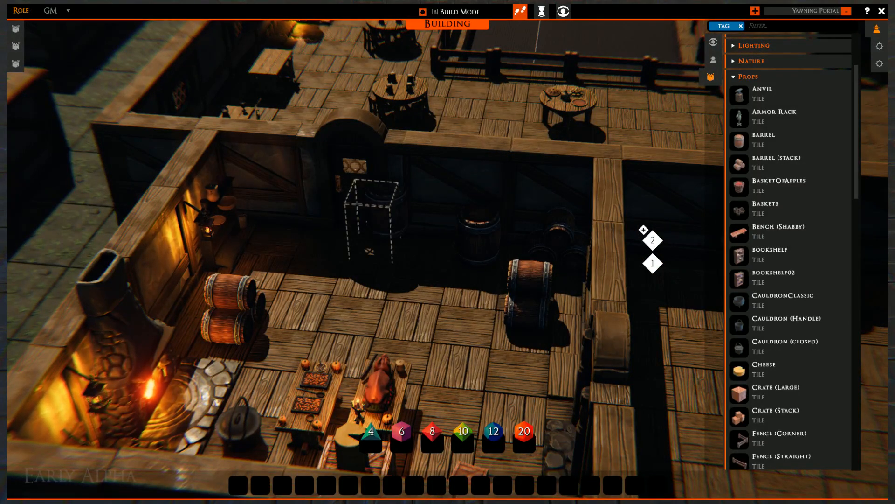
click(425, 253)
right_click(420, 228)
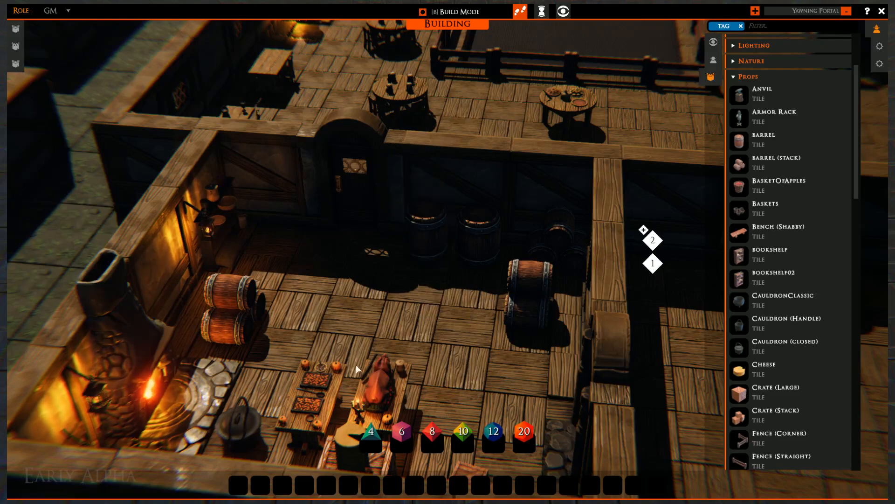
- Examine the furnished kitchen from several angles, then the empty neighbouring room with its own fireplace
middle_drag(358, 368, 524, 340)
scroll(493, 340, down, 3)
scroll(494, 347, down, 3)
right_drag(459, 305, 404, 312)
middle_drag(404, 311, 373, 287)
scroll(374, 287, up, 3)
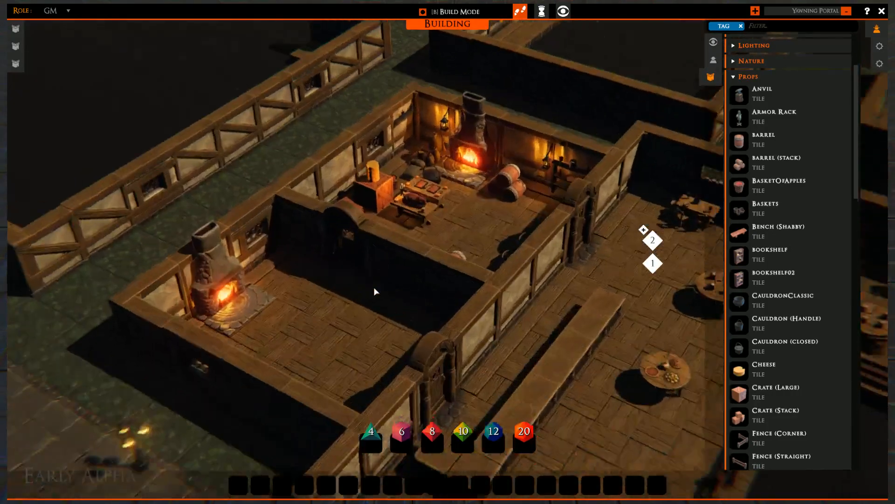
right_drag(502, 275, 482, 302)
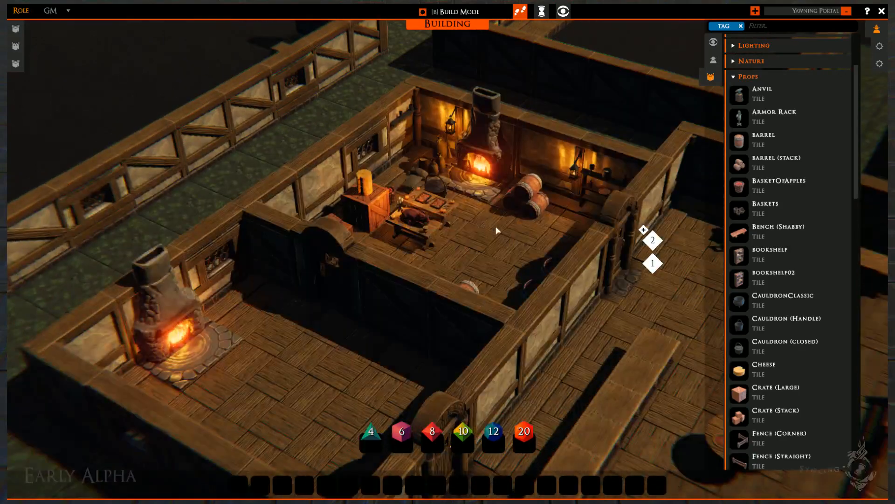
middle_drag(497, 230, 299, 245)
scroll(360, 224, up, 3)
right_drag(361, 224, 436, 340)
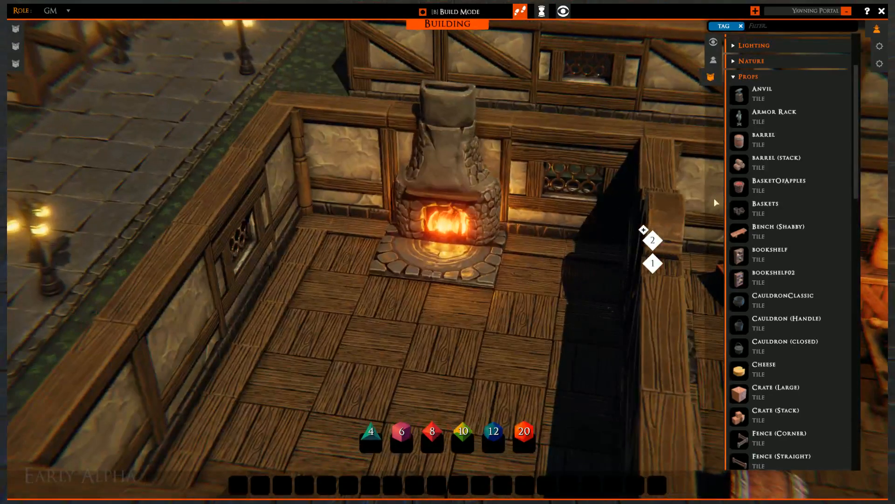
- Look through the TavernSet and Props tiles for furniture that suits the empty fireplace room
click(737, 75)
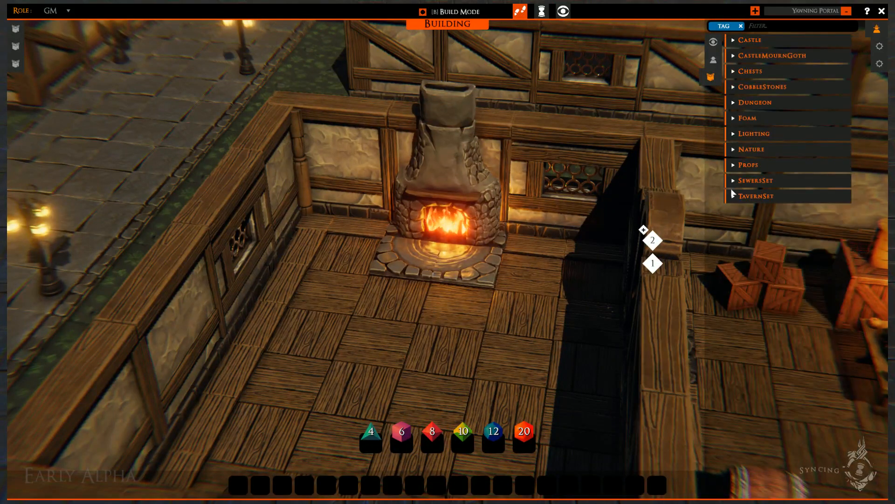
click(735, 197)
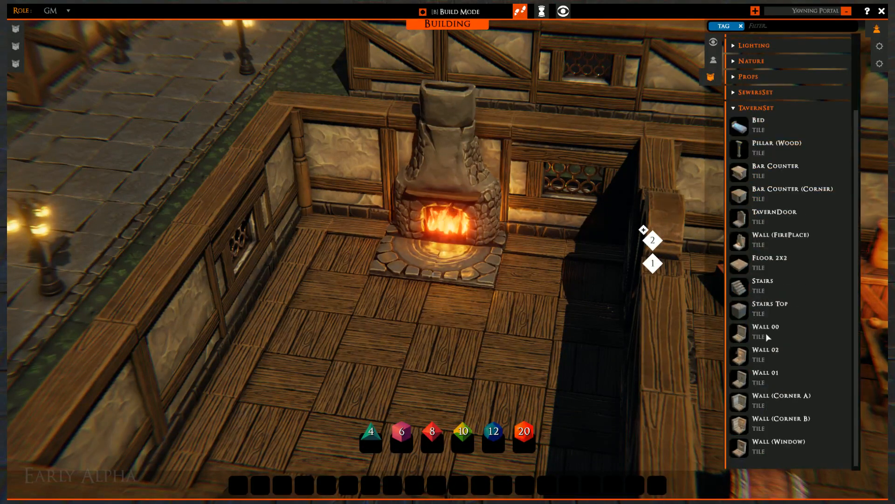
click(736, 109)
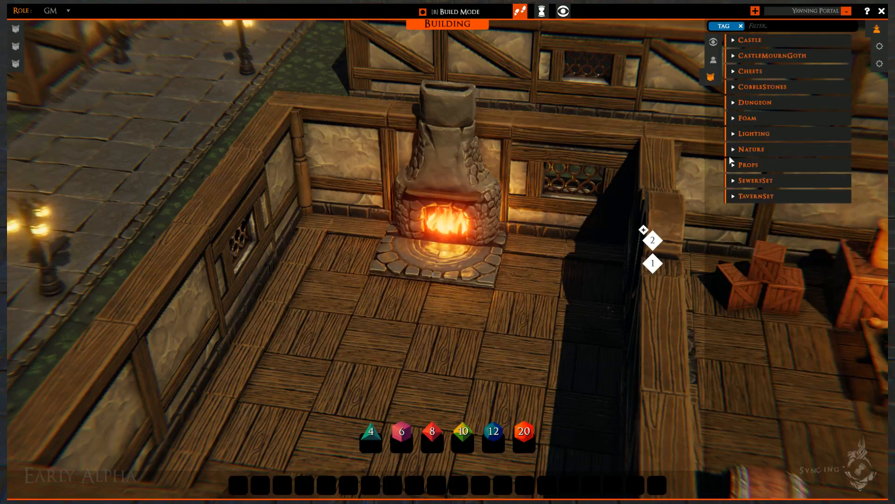
click(736, 164)
scroll(770, 292, down, 10)
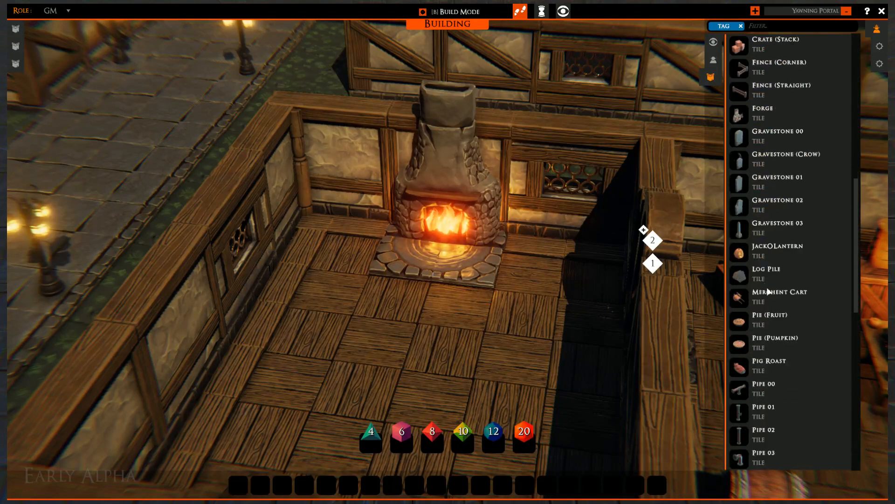
scroll(769, 292, down, 5)
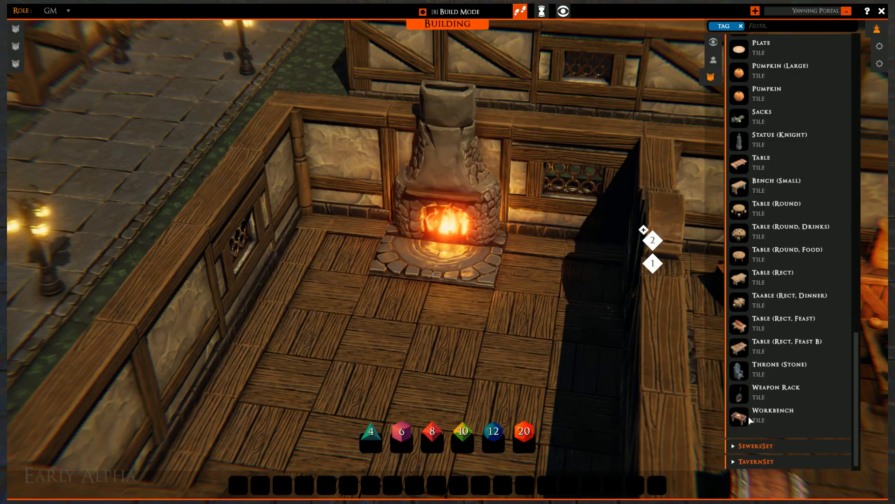
- Place a Table tile from the Props set in the middle of the empty room's floor, in front of the fireplace
right_drag(470, 320, 443, 282)
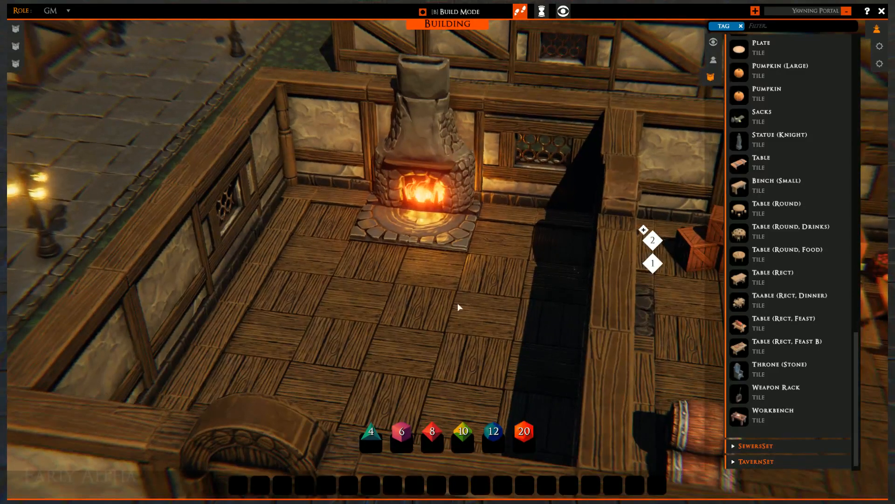
middle_drag(458, 304, 406, 300)
right_drag(420, 298, 500, 290)
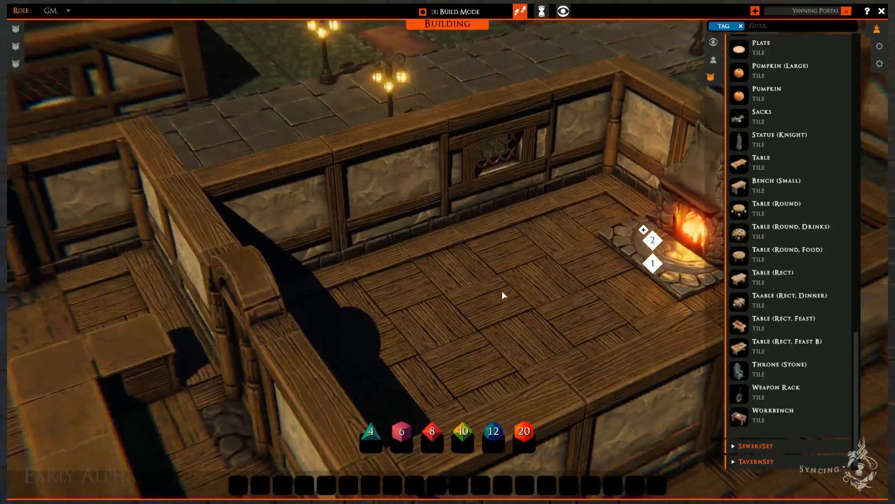
middle_drag(502, 290, 382, 299)
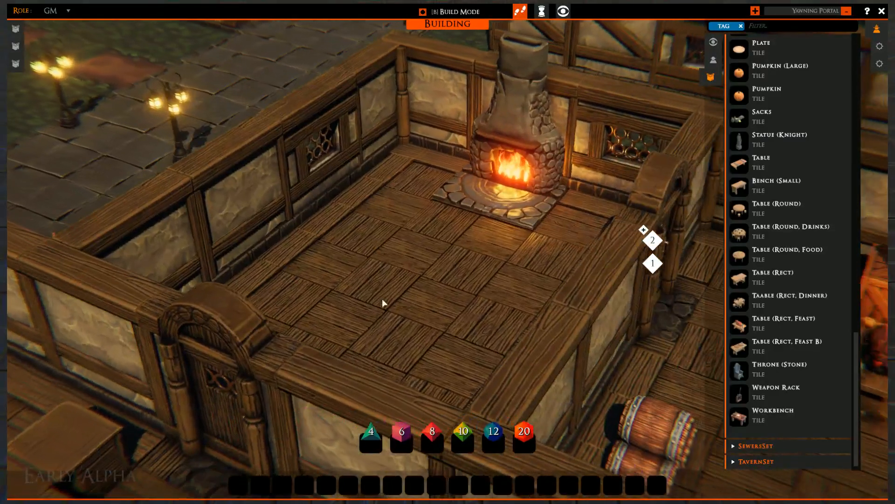
scroll(766, 212, up, 2)
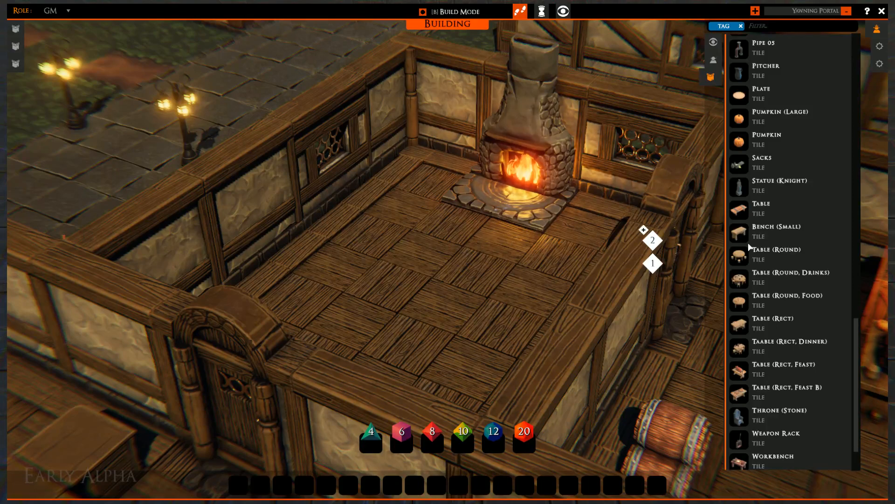
scroll(758, 286, down, 2)
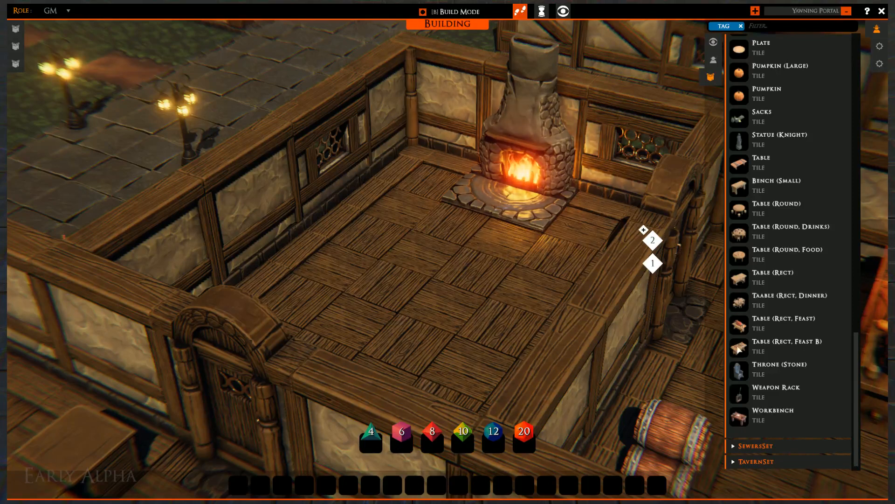
click(740, 166)
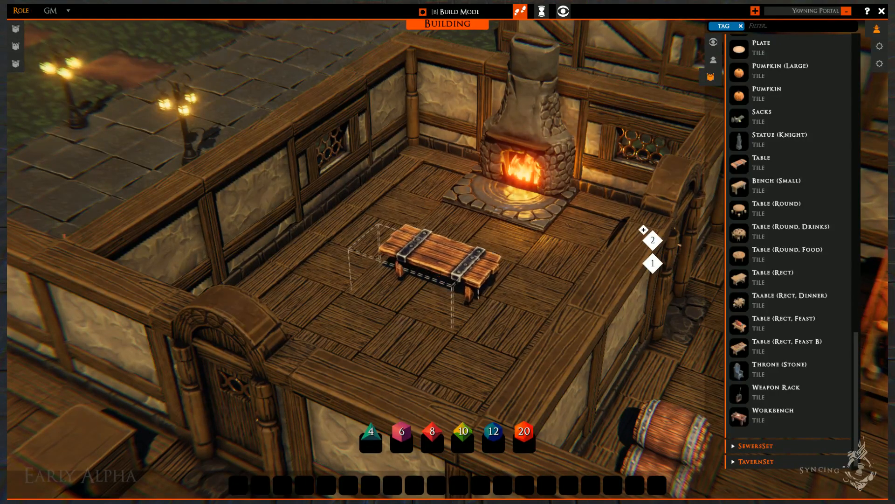
click(413, 273)
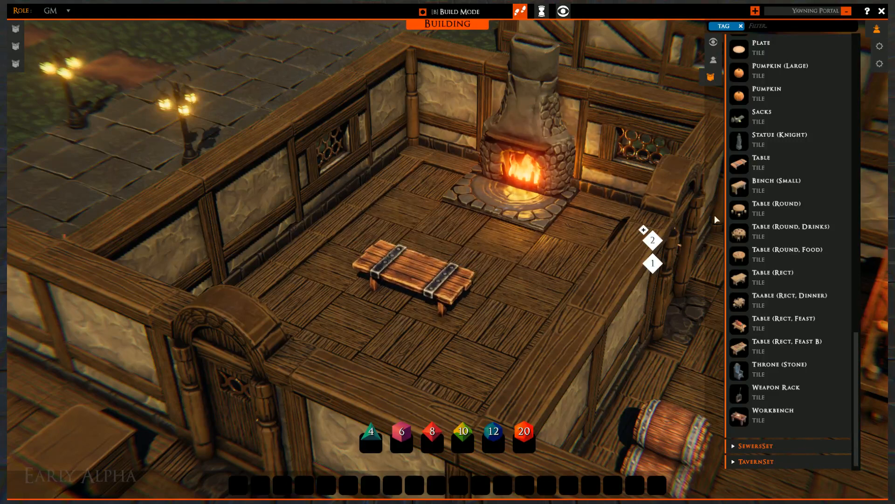
- Browse the Props tiles for another furnishing to go with the table in the fireplace room
scroll(756, 181, up, 3)
scroll(735, 321, down, 3)
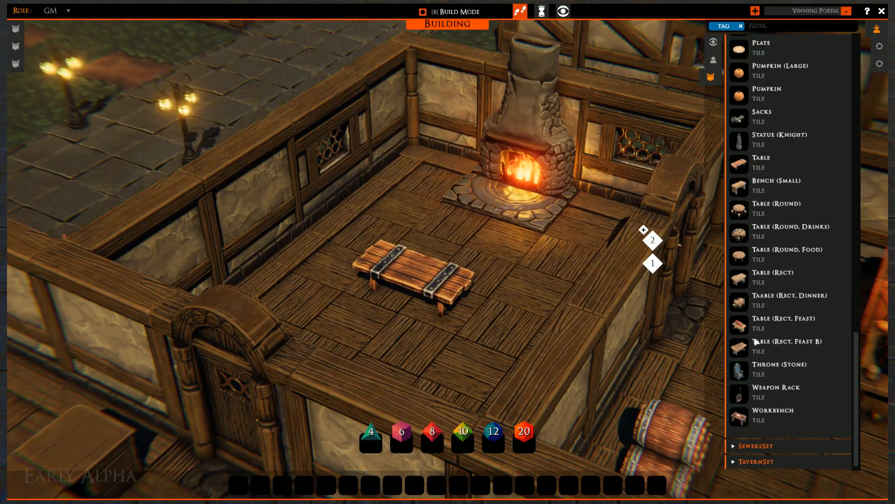
scroll(756, 342, up, 15)
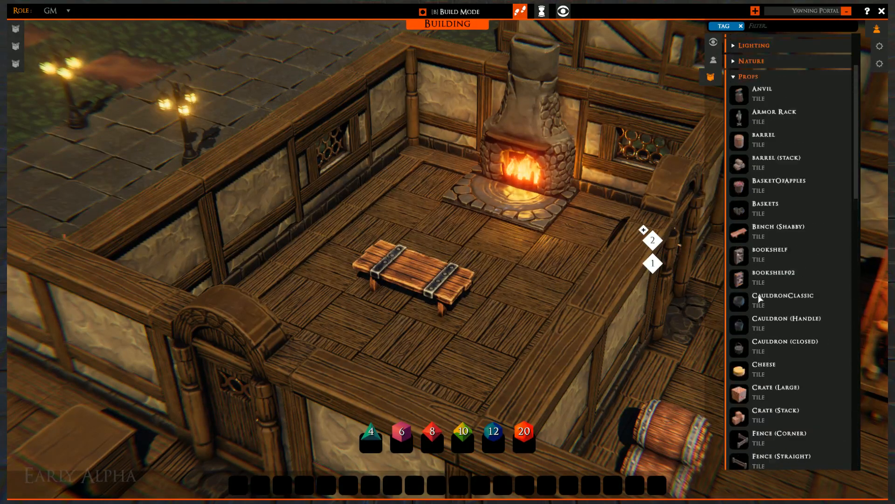
- Place a Bookshelf in the corner beside the fireplace and a Bookshelf02 against the windowed side wall, rotating each to face the room
drag(739, 261, 424, 147)
key(r)
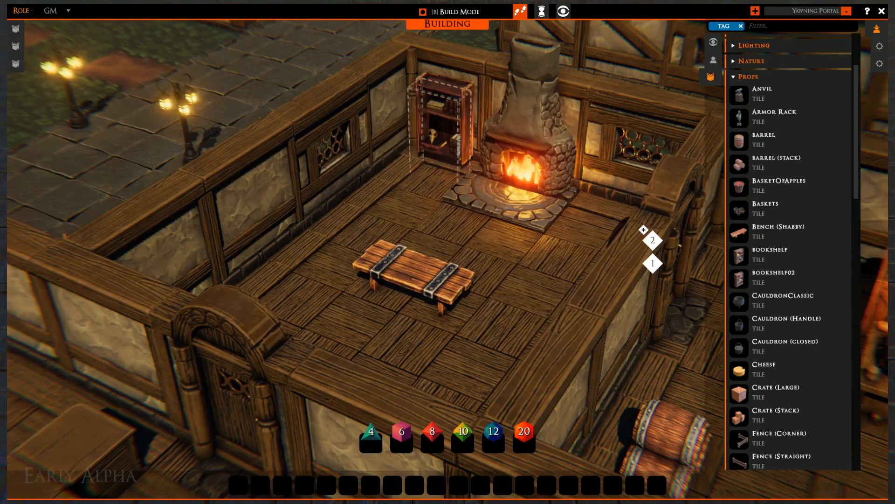
click(440, 142)
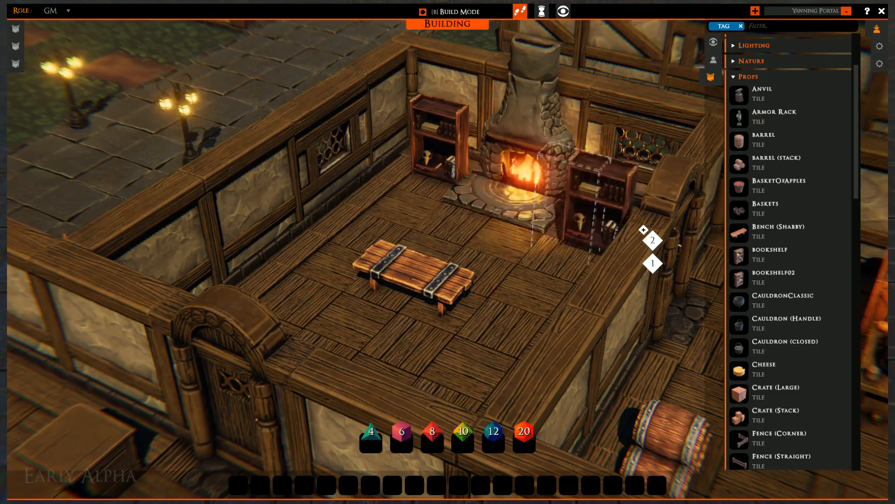
click(743, 280)
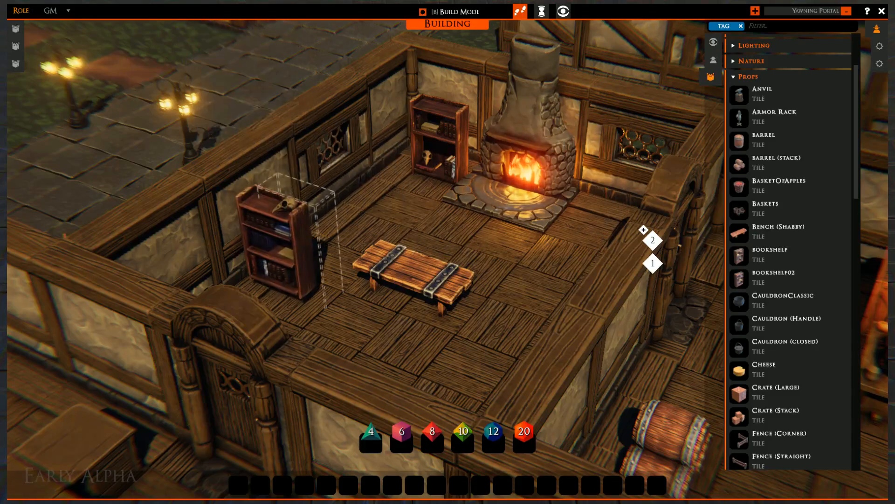
key(r)
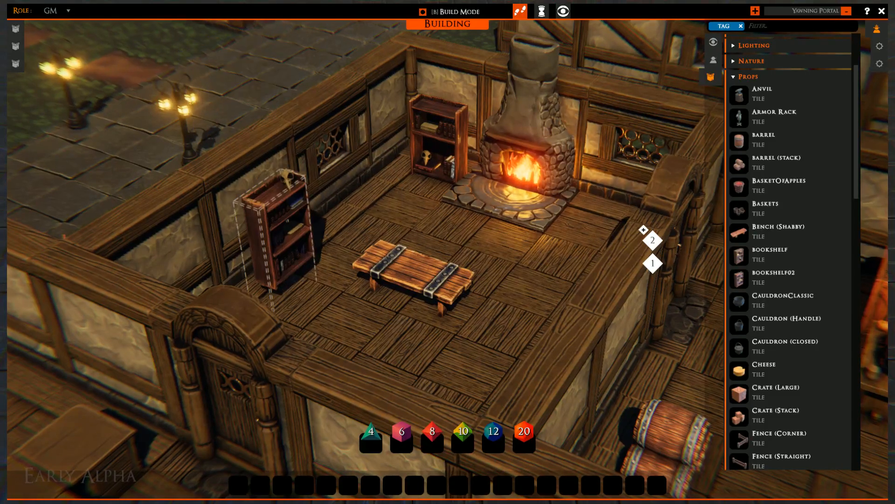
click(283, 280)
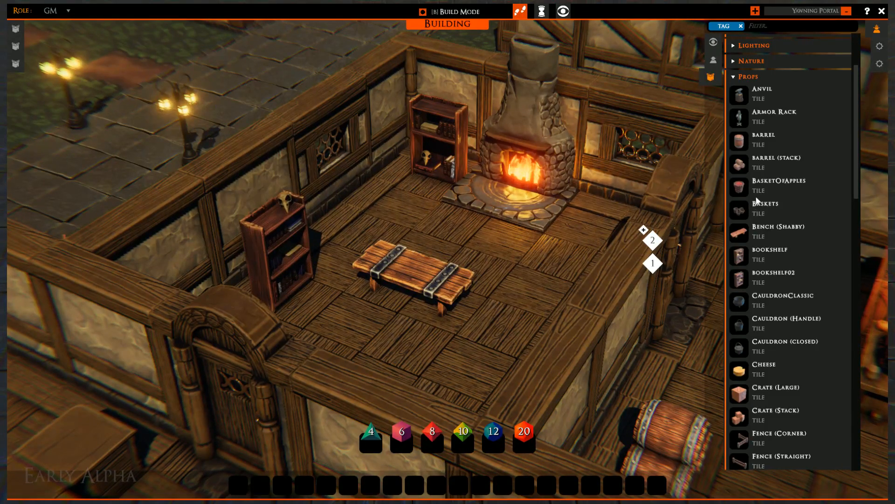
scroll(757, 200, down, 9)
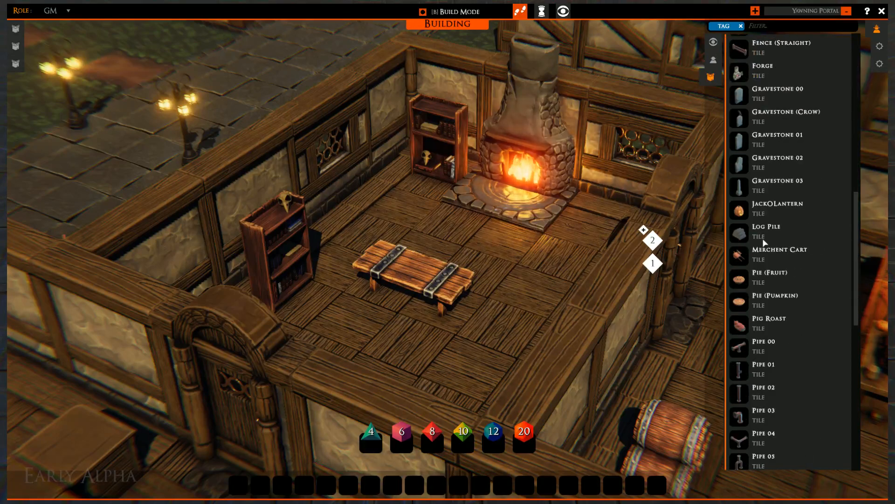
click(738, 74)
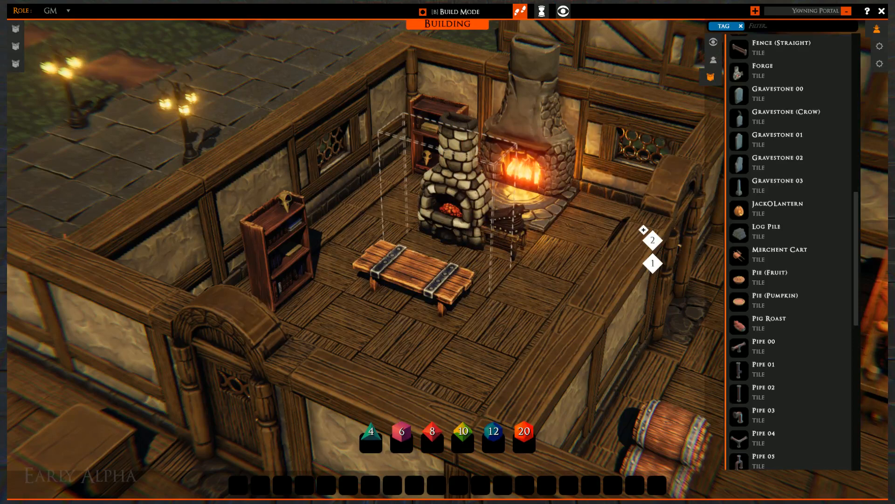
right_click(471, 269)
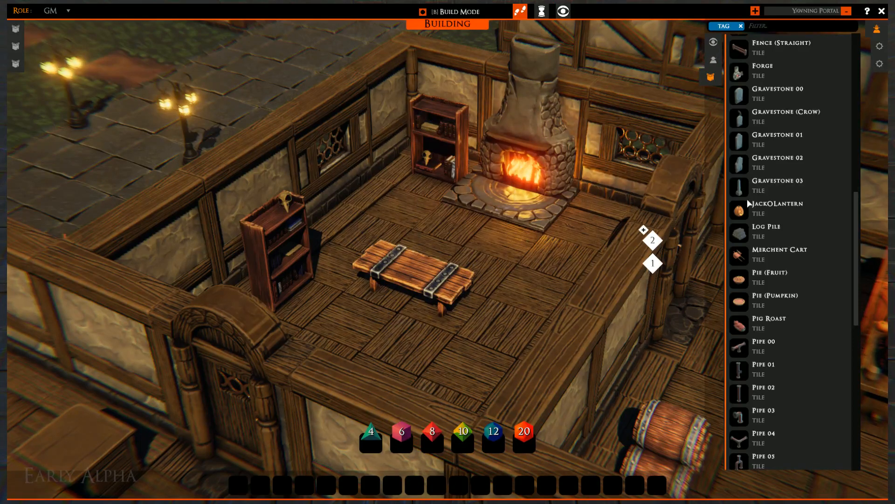
- Place four small benches around the table in the fireplace room, two along each long side
scroll(751, 229, down, 3)
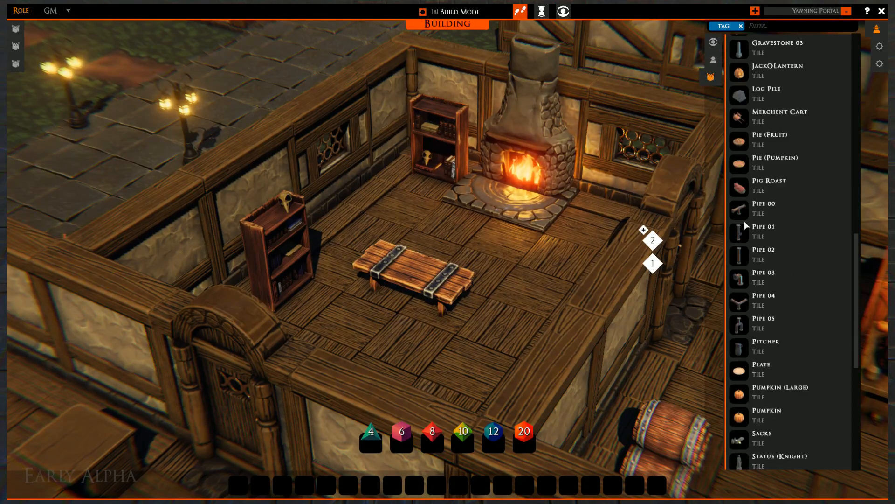
scroll(749, 276, down, 5)
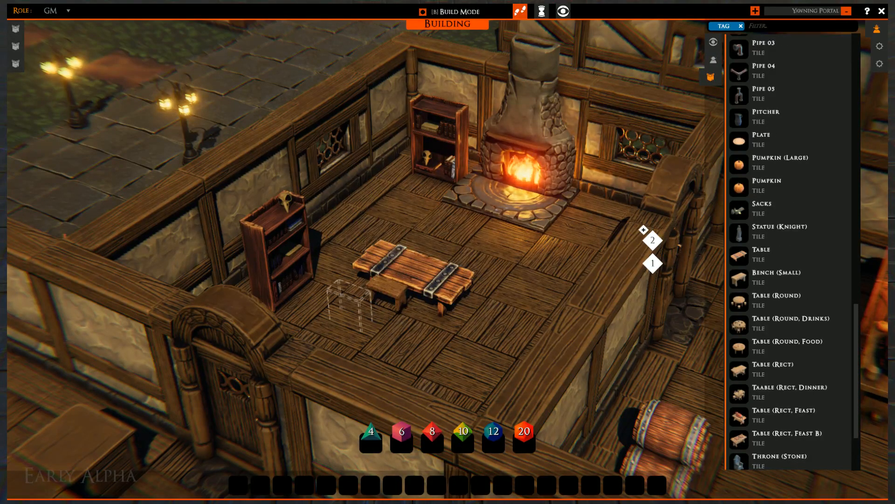
click(349, 302)
click(408, 325)
right_drag(498, 297, 308, 277)
click(524, 256)
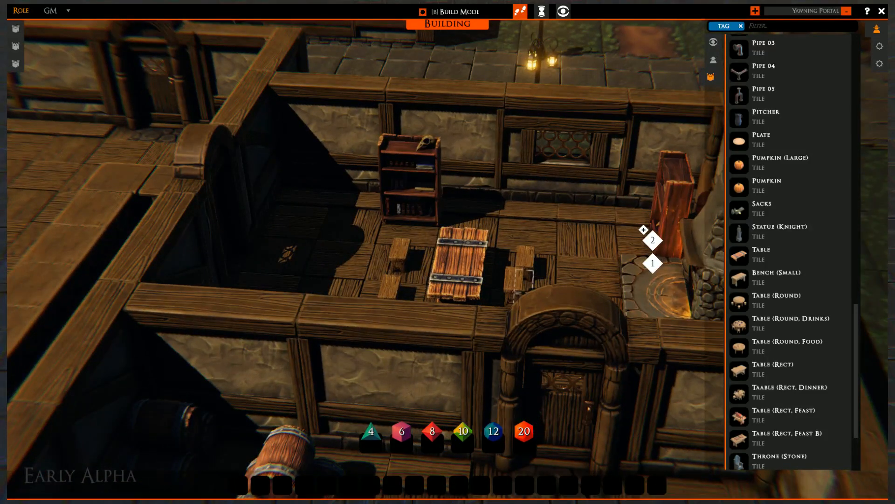
click(522, 282)
right_click(522, 282)
- Look over the building and browse the Props, CobbleStones and Chests categories for more furnishings
right_drag(522, 282, 486, 317)
scroll(490, 299, down, 4)
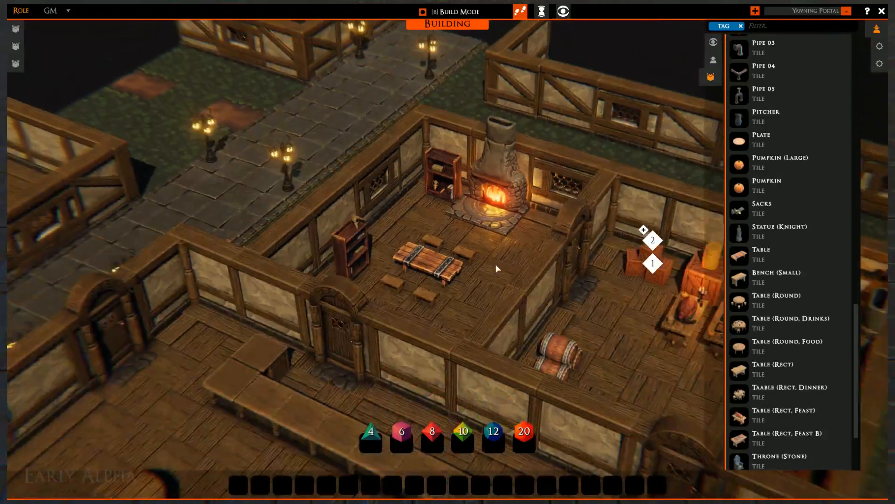
scroll(496, 268, down, 3)
middle_drag(462, 300, 417, 262)
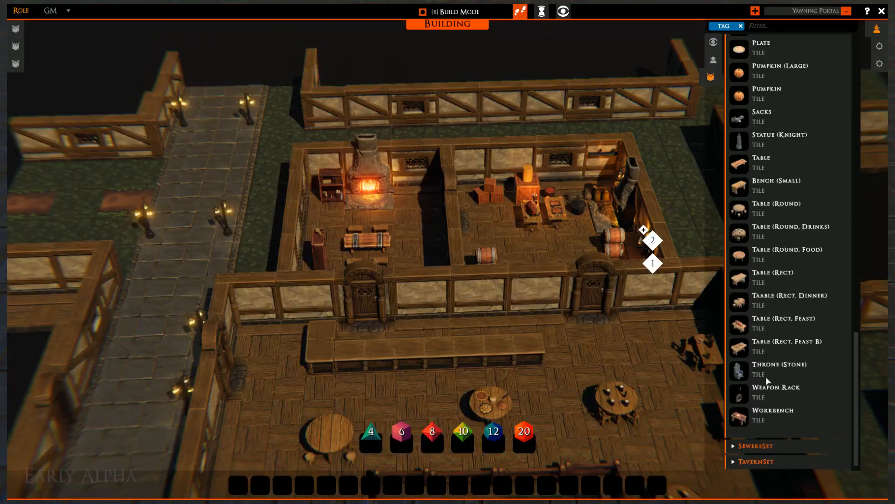
scroll(772, 388, up, 10)
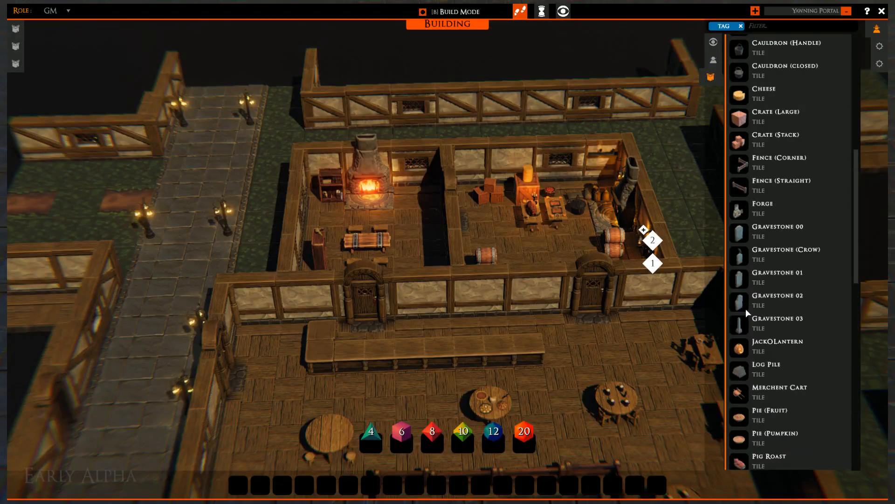
scroll(745, 309, up, 3)
scroll(767, 282, up, 6)
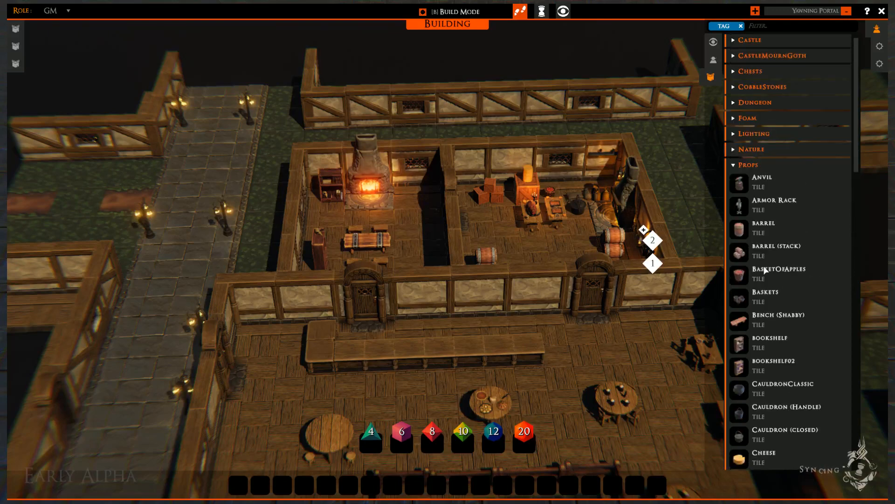
click(735, 166)
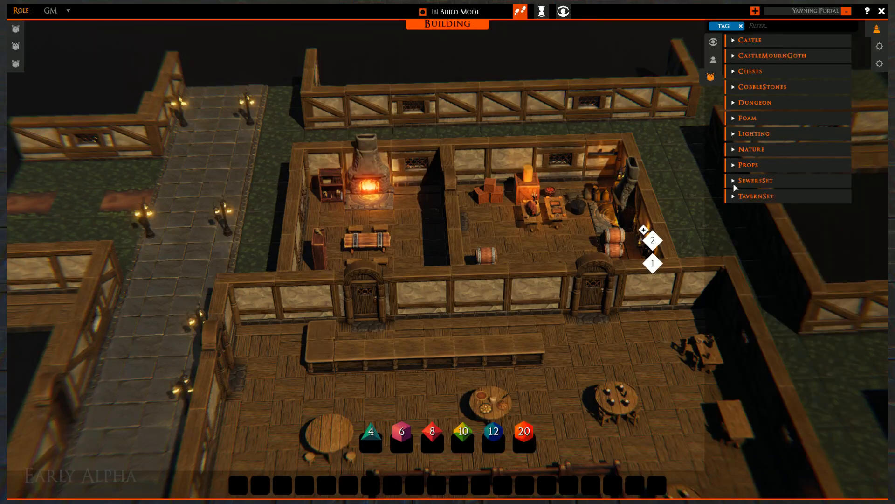
click(733, 87)
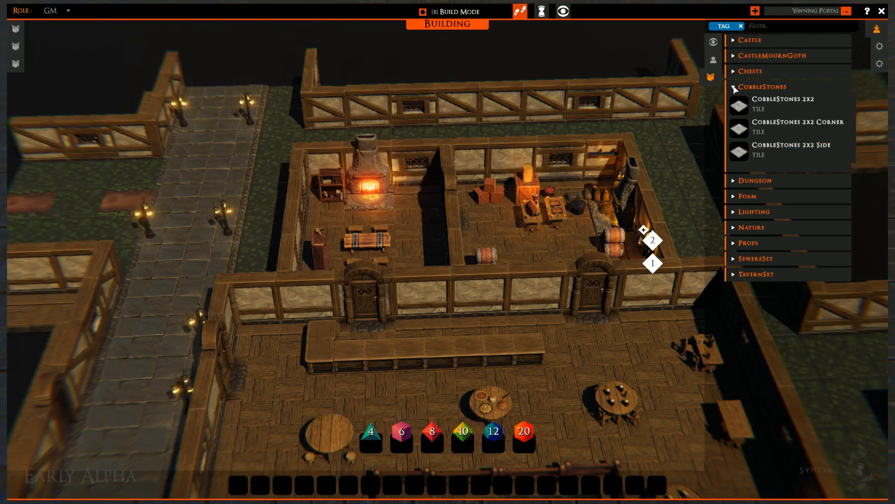
click(733, 86)
click(733, 71)
click(733, 71)
- Try a CastleMournGoth Bear Rug between the fireplace and the table, and remove it again
click(734, 57)
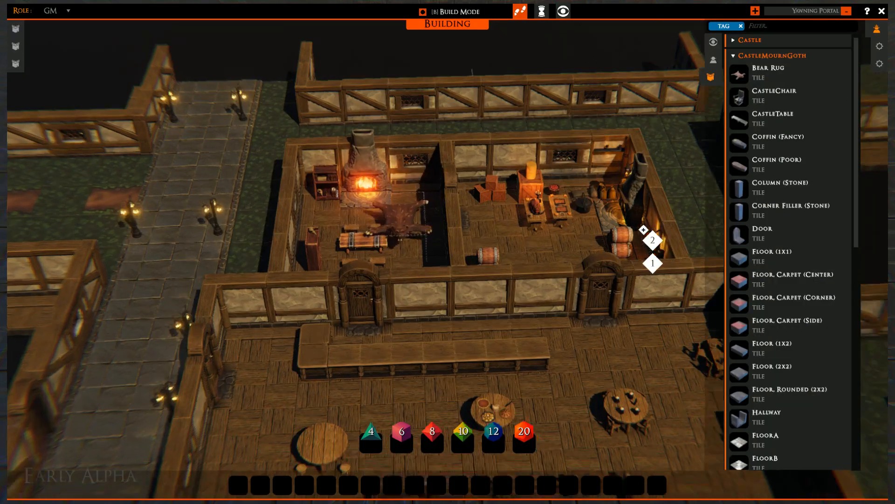
scroll(445, 247, up, 5)
right_drag(378, 168, 460, 261)
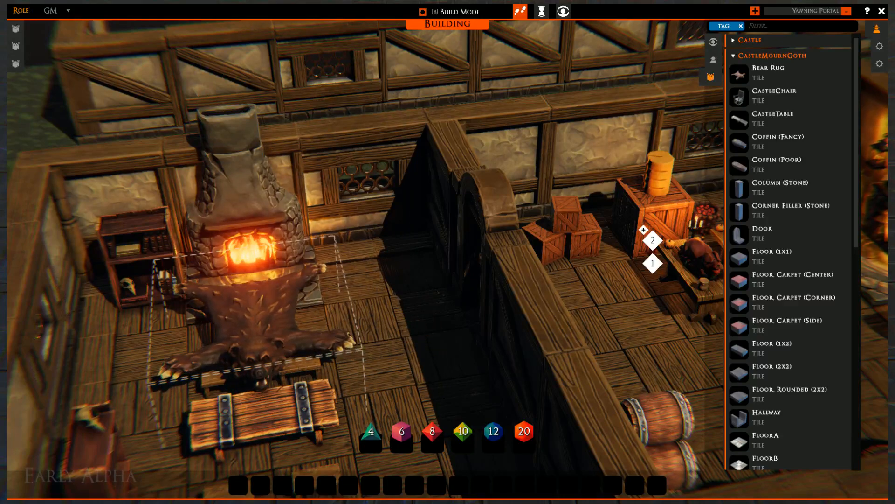
click(261, 319)
right_click(369, 371)
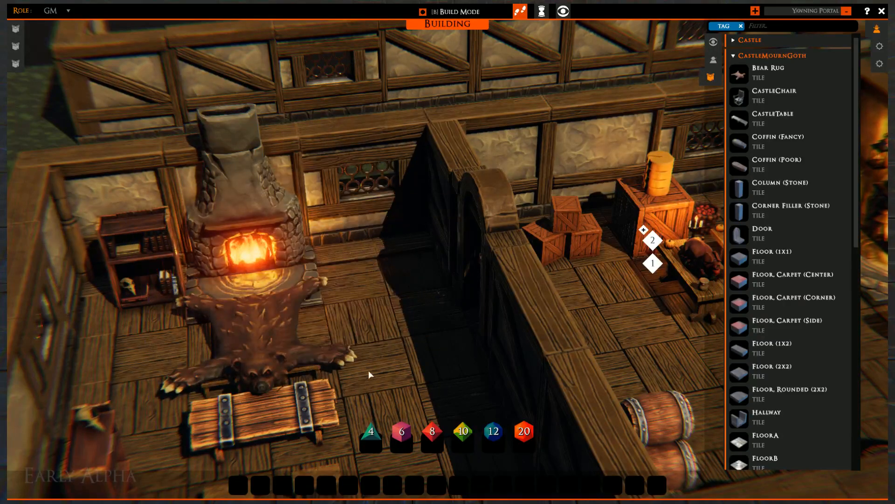
right_drag(368, 370, 247, 383)
click(294, 284)
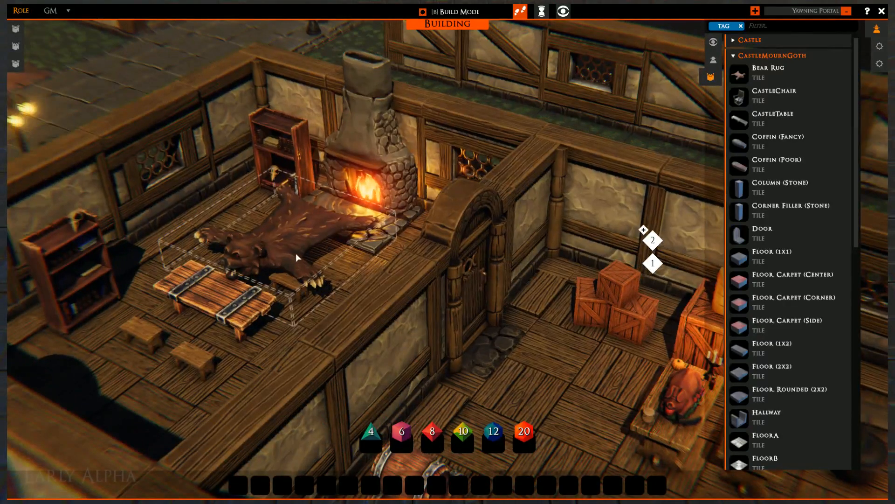
key(Delete)
- Delete the wooden table and the four small benches around it from the fireplace room
click(295, 280)
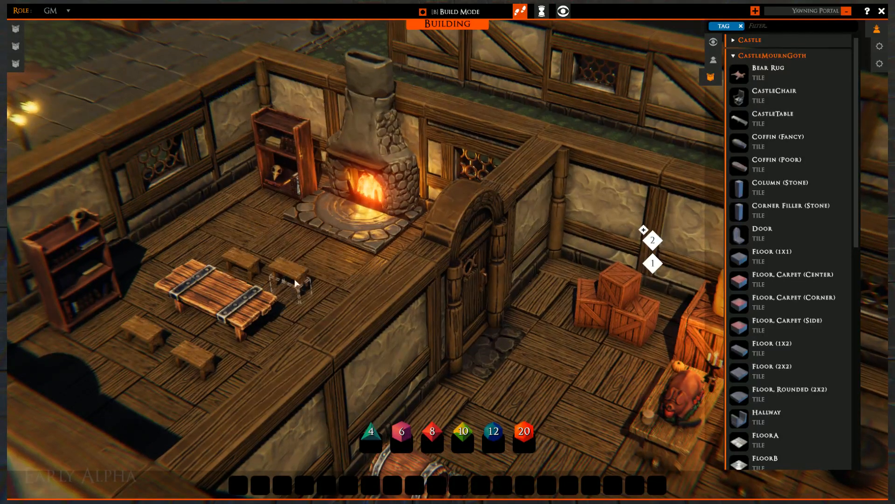
key(Delete)
click(255, 262)
key(Delete)
click(259, 279)
click(249, 292)
key(Delete)
click(192, 339)
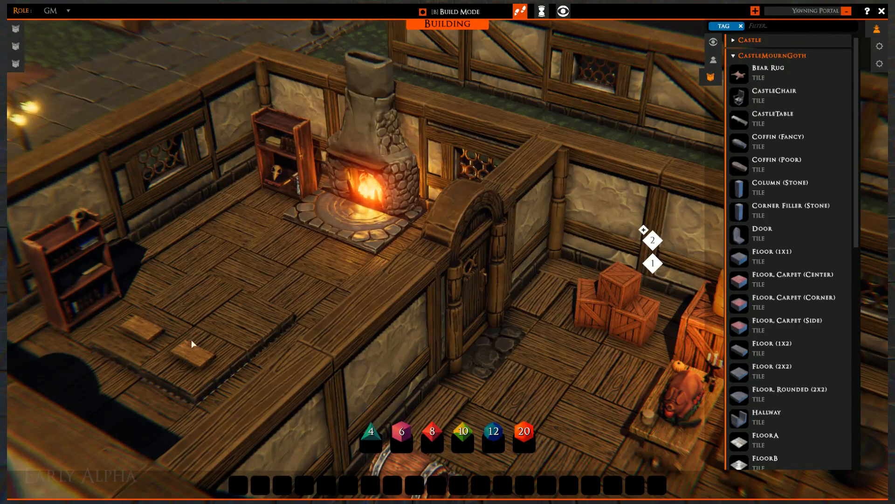
click(192, 352)
key(Delete)
click(146, 329)
key(Delete)
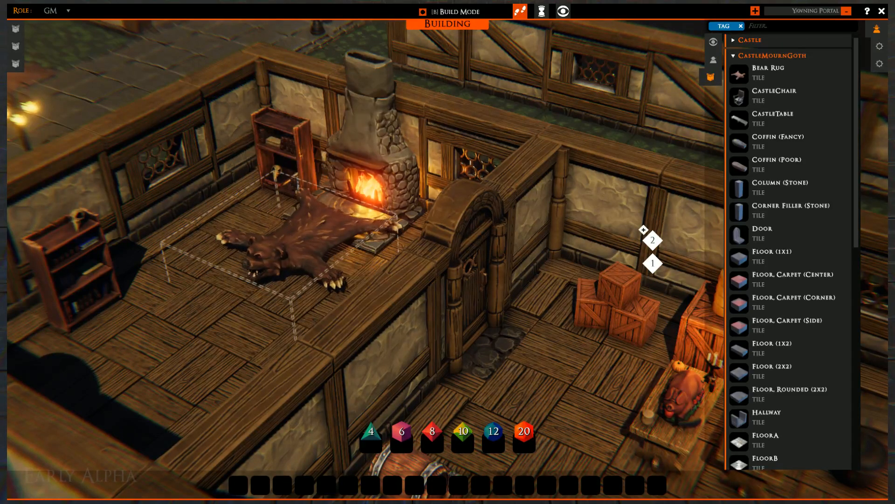
- Lay a Bear Rug on the cleared floor directly in front of the fireplace hearth
click(289, 268)
right_click(175, 296)
key(a)
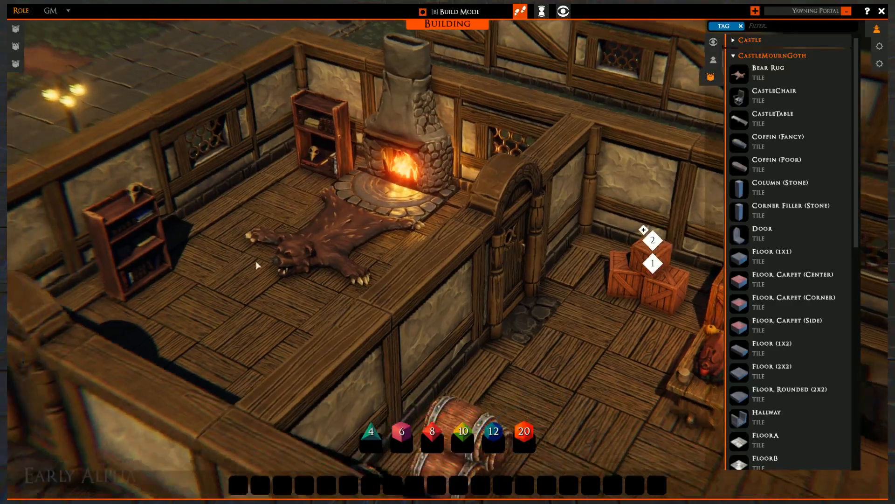
right_drag(307, 288, 233, 289)
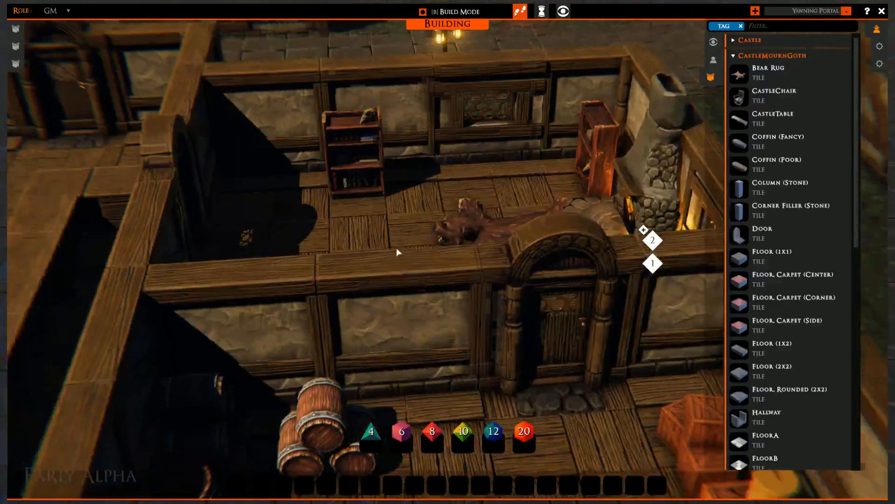
scroll(397, 257, down, 3)
key(w)
right_drag(396, 268, 625, 364)
scroll(620, 357, up, 2)
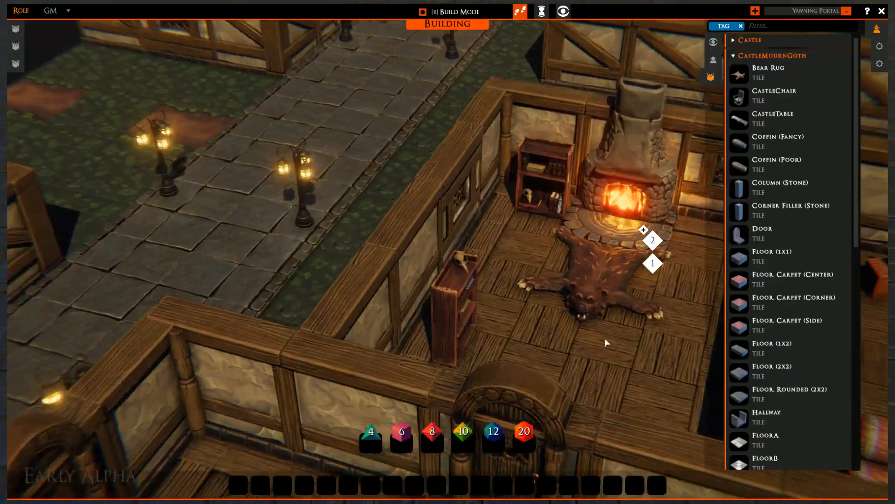
key(d)
- Browse the CastleMournGoth tiles and the Props category for tables to put in the fireplace room
scroll(771, 303, down, 7)
scroll(771, 301, down, 3)
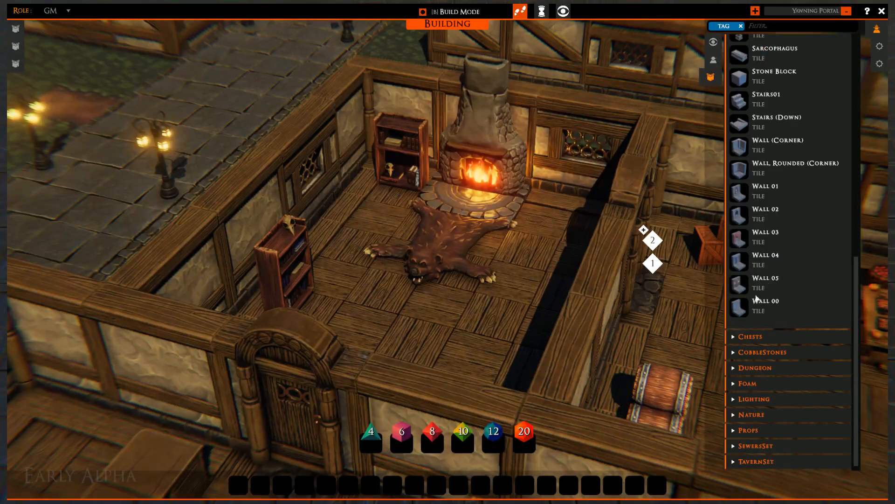
scroll(751, 290, up, 10)
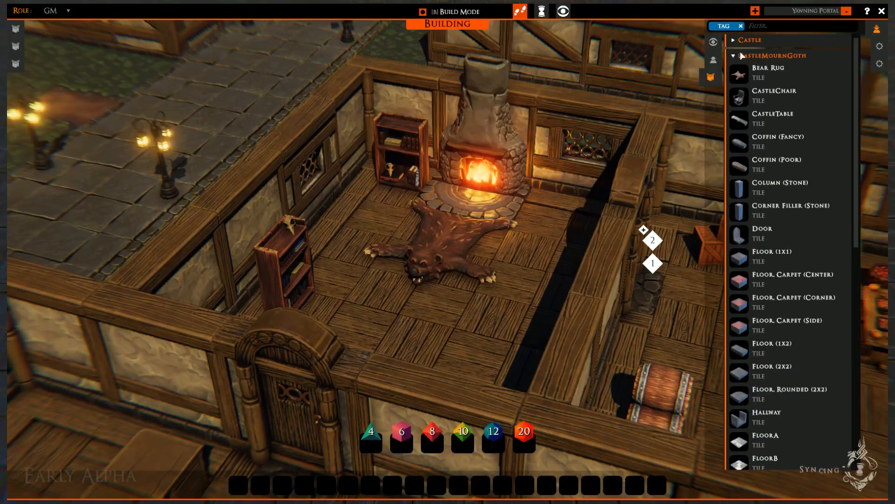
click(735, 56)
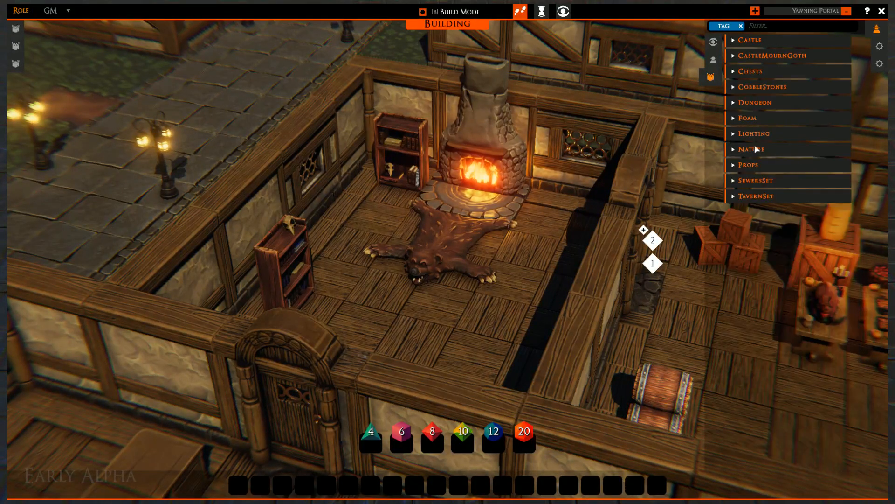
click(734, 166)
scroll(763, 256, down, 3)
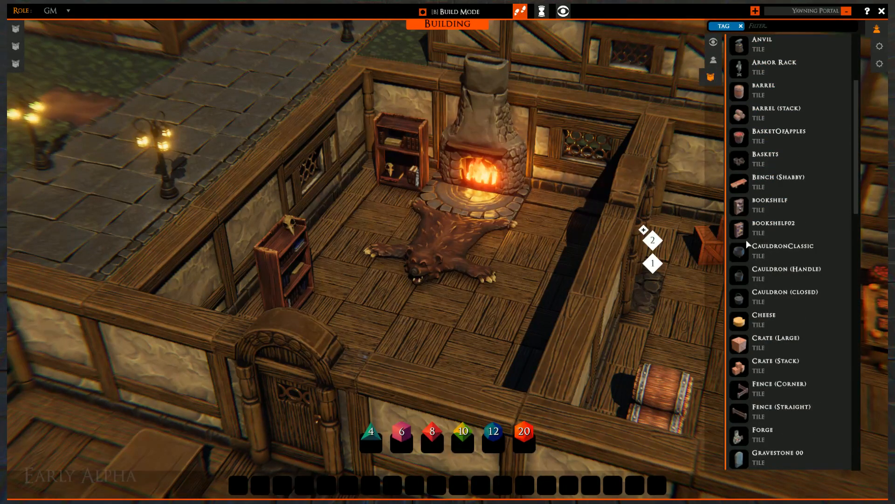
scroll(746, 240, down, 1)
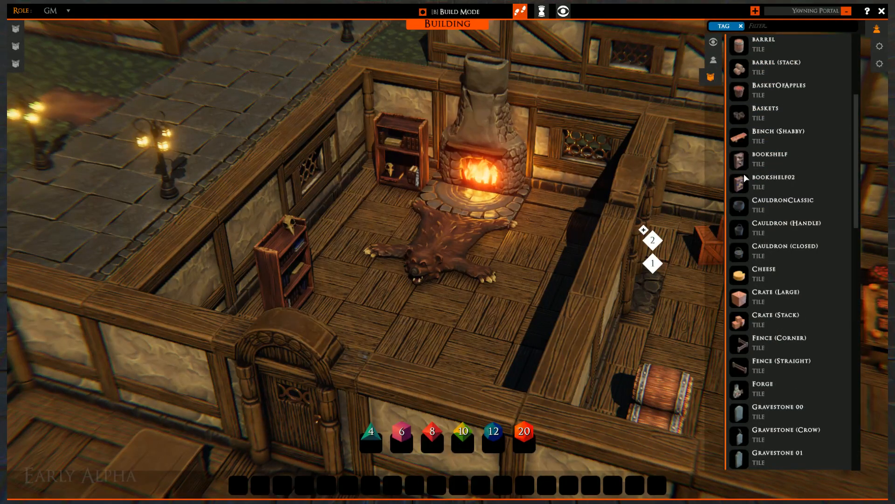
scroll(745, 174, down, 15)
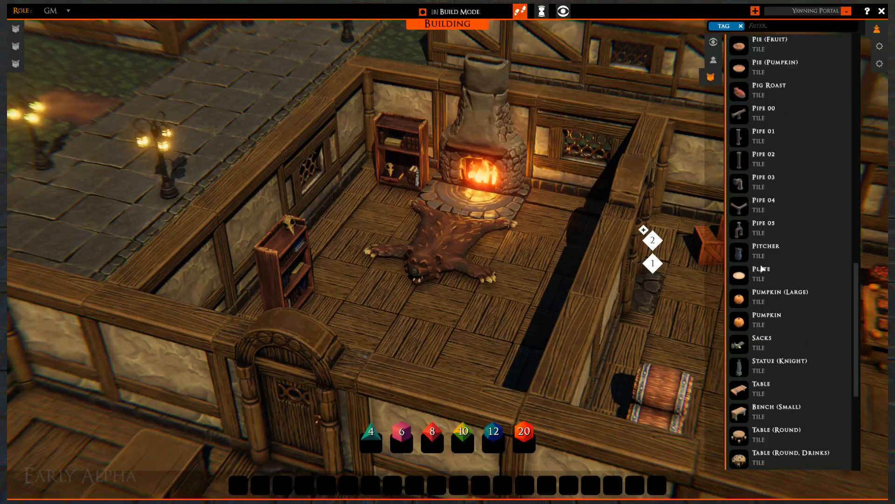
scroll(762, 269, down, 3)
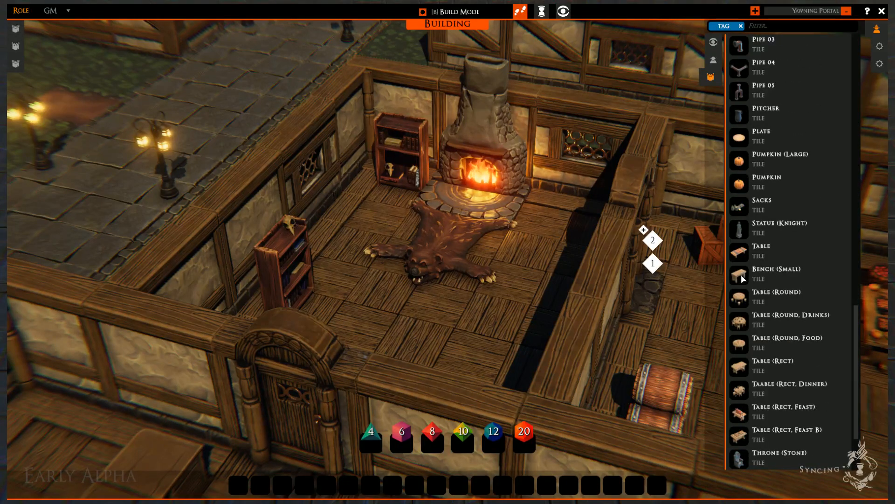
click(744, 370)
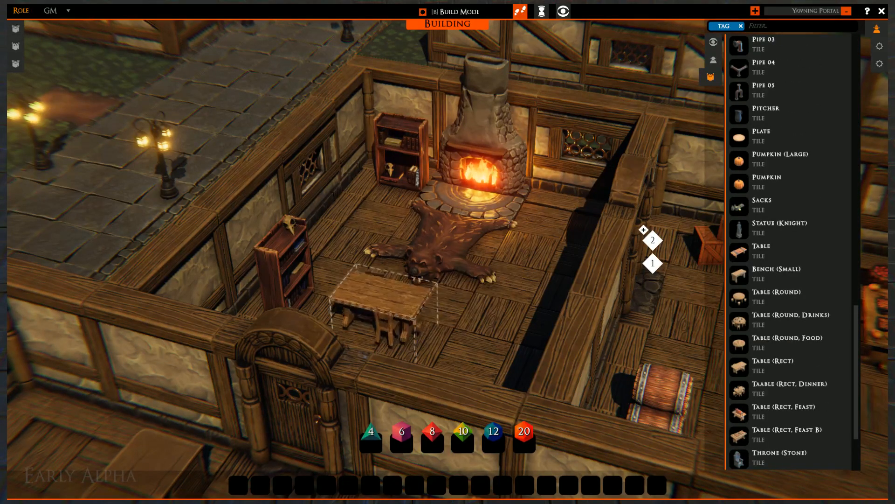
key(r)
right_click(481, 348)
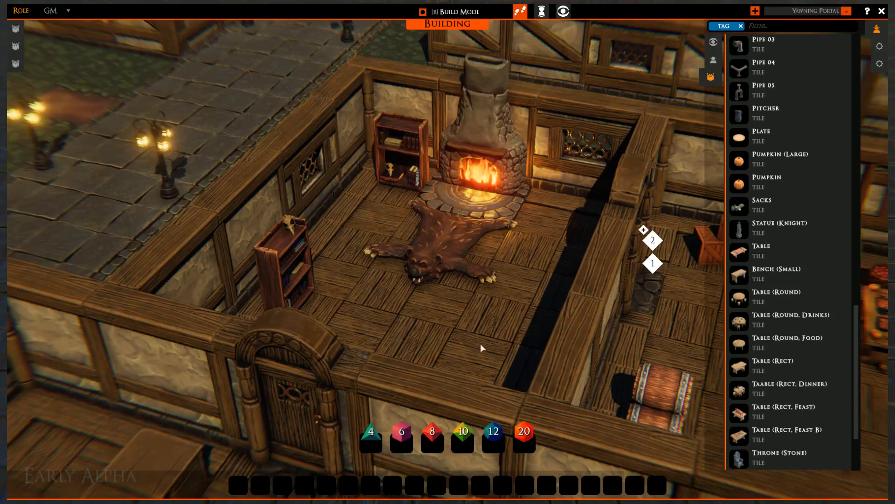
click(741, 391)
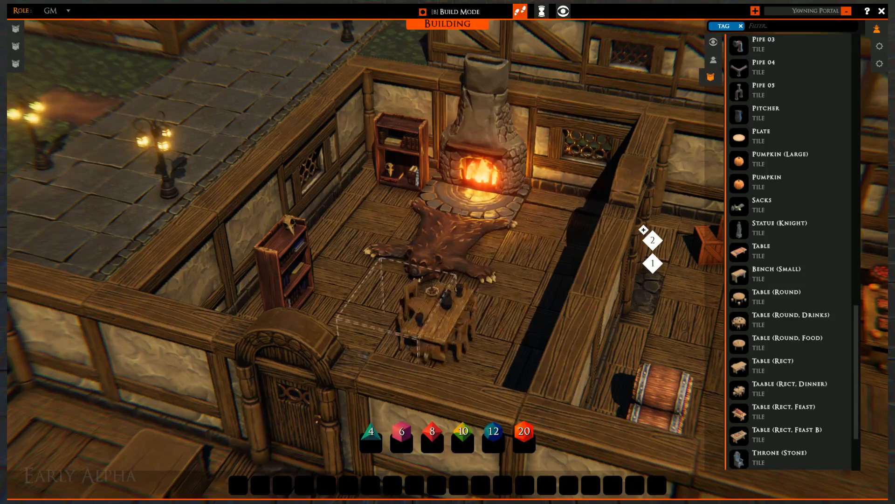
click(741, 435)
right_click(421, 358)
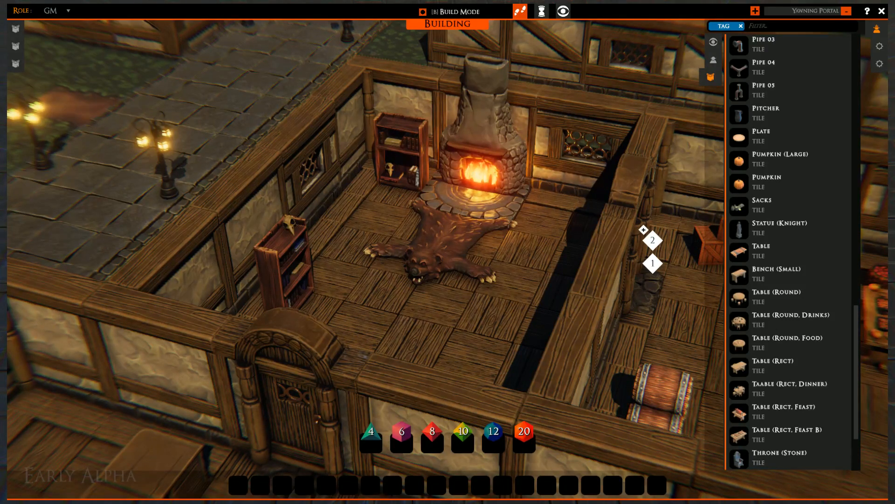
- Place the iron-banded Table from Props crosswise in front of the bear rug's head, opposite the fireplace
key(r)
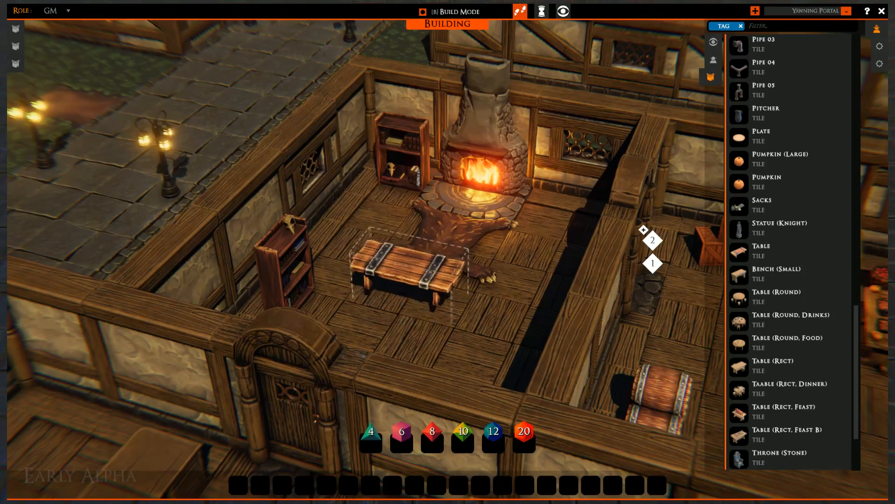
click(402, 298)
right_drag(401, 299, 336, 322)
scroll(359, 317, up, 4)
right_click(441, 307)
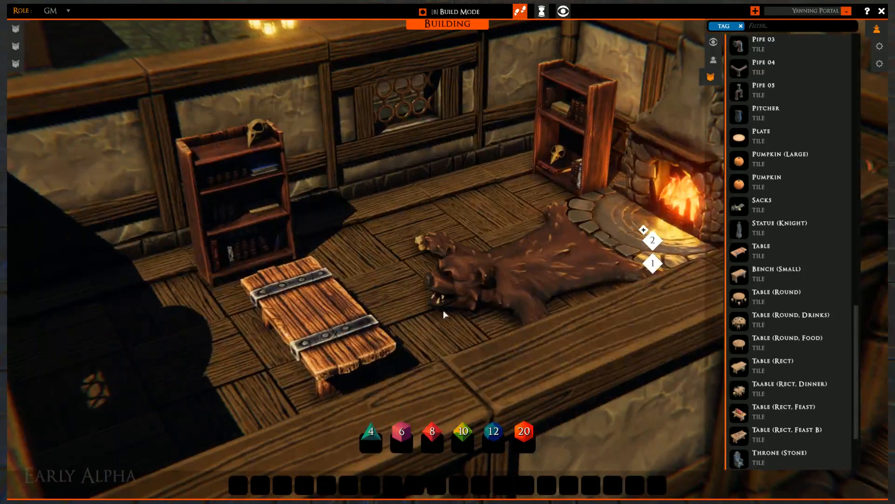
- Place four Bench (Small) tiles around the table, two on each long side
click(746, 286)
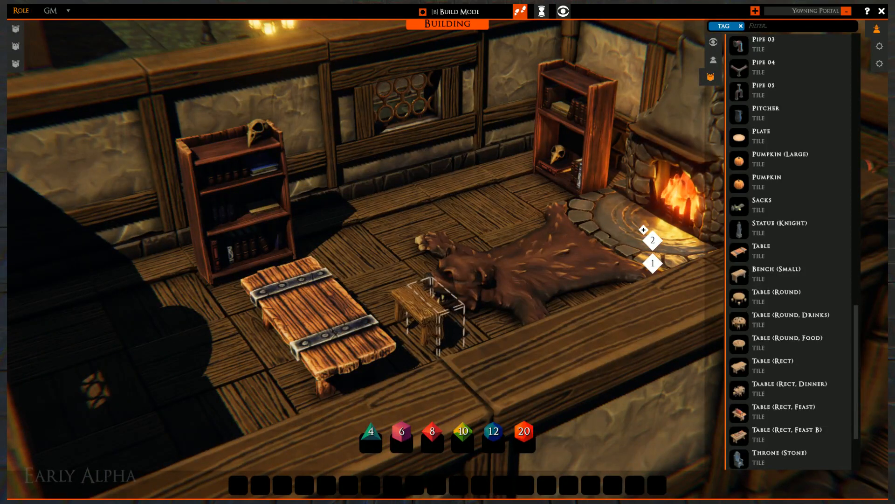
click(436, 327)
click(385, 284)
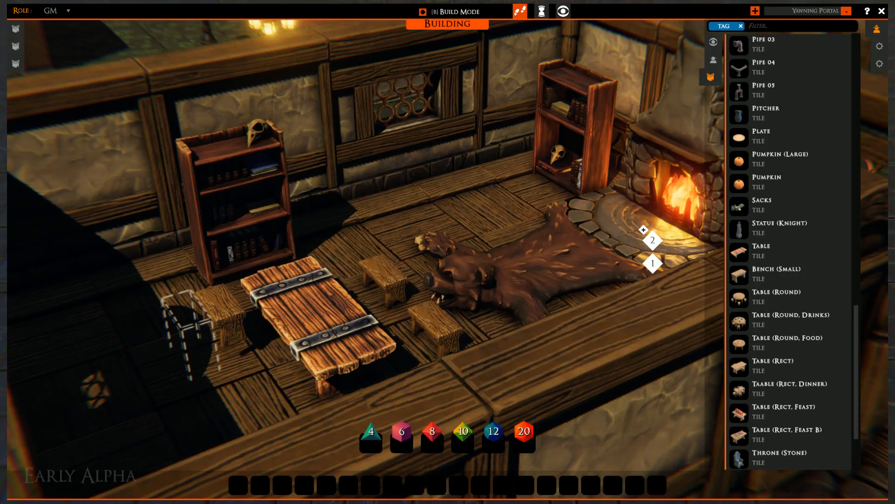
click(205, 332)
click(247, 374)
right_click(290, 379)
right_drag(290, 379, 274, 334)
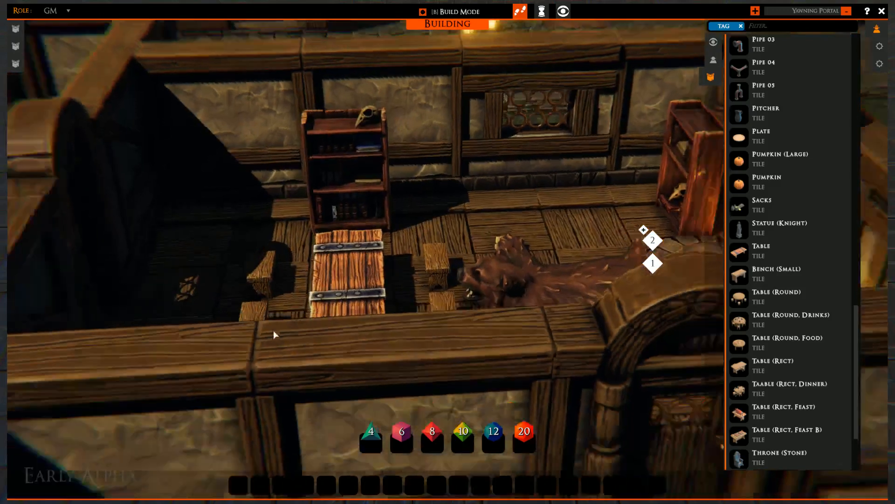
- Place a Candleabra (Triple) from Lighting on the floor beside the bookshelf nearest the table
scroll(274, 332, down, 3)
scroll(765, 280, down, 2)
scroll(767, 308, up, 6)
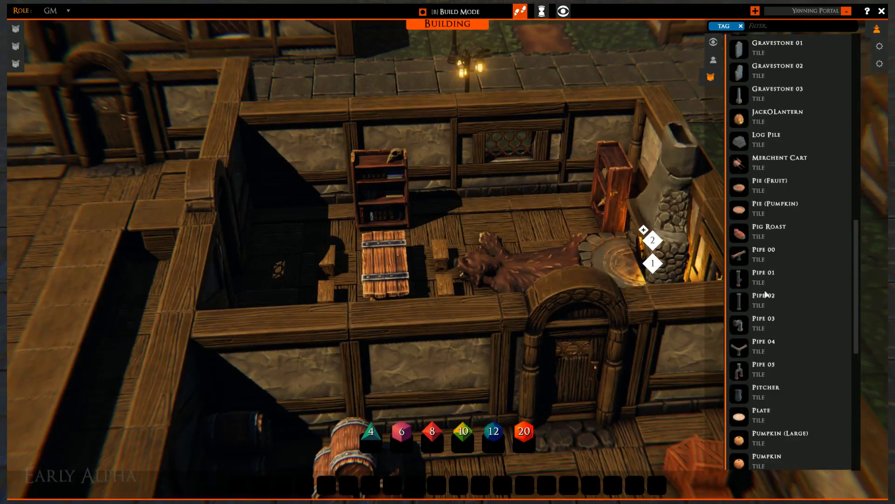
scroll(756, 262, up, 3)
scroll(756, 224, up, 6)
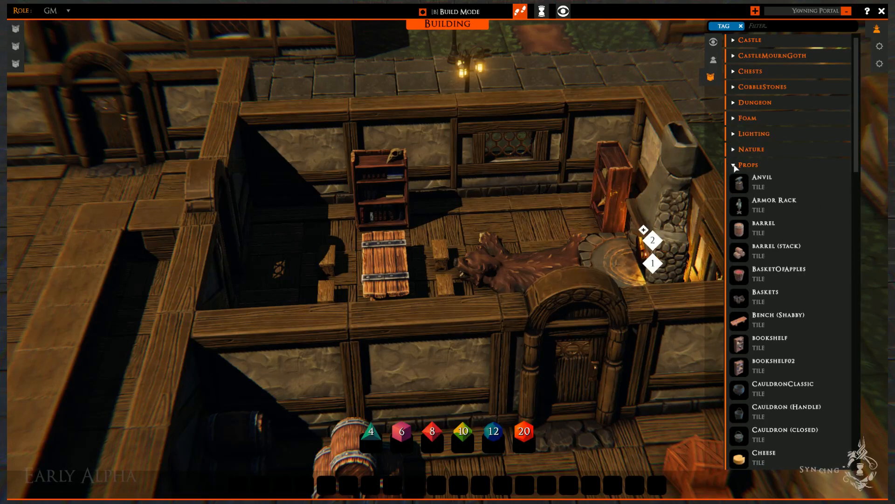
click(734, 165)
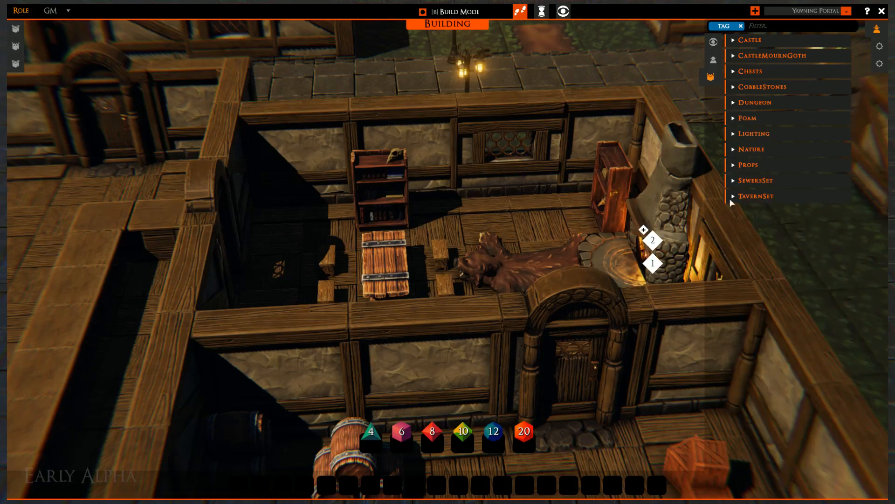
click(734, 134)
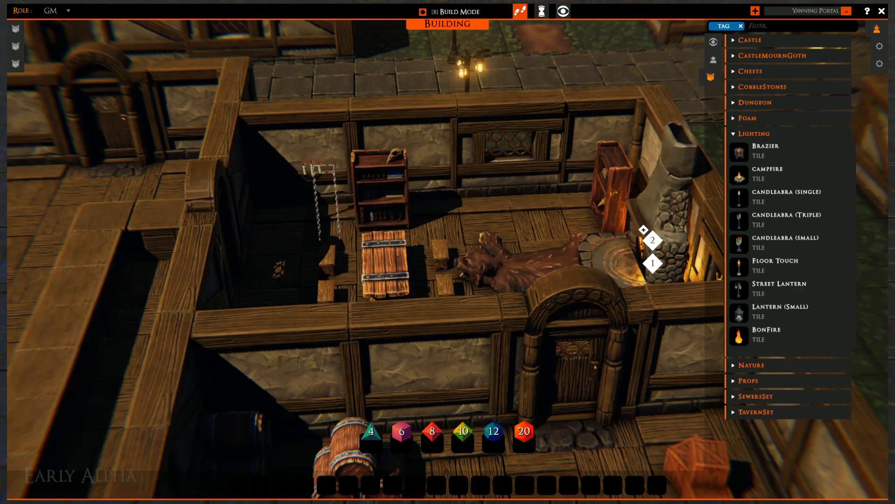
click(322, 193)
- Place two more Candleabra (Triple) tiles along the wall shared with the kitchen, opposite the bookshelves
right_drag(380, 201, 549, 233)
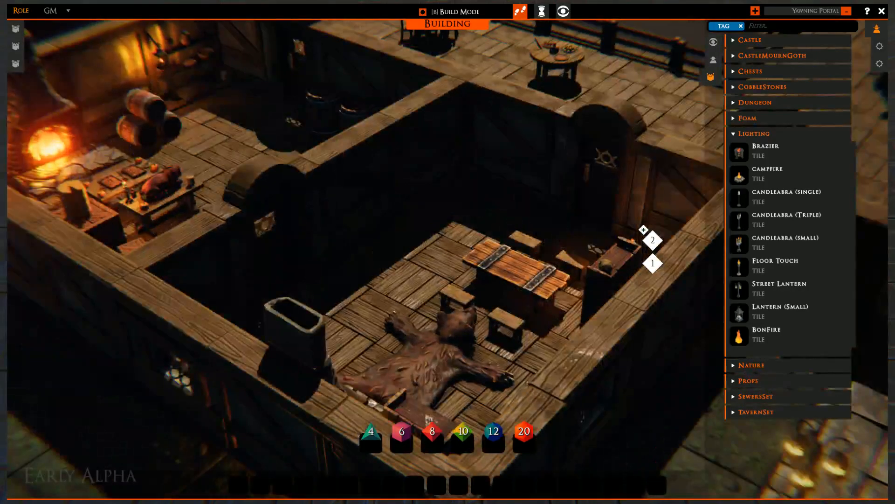
click(438, 205)
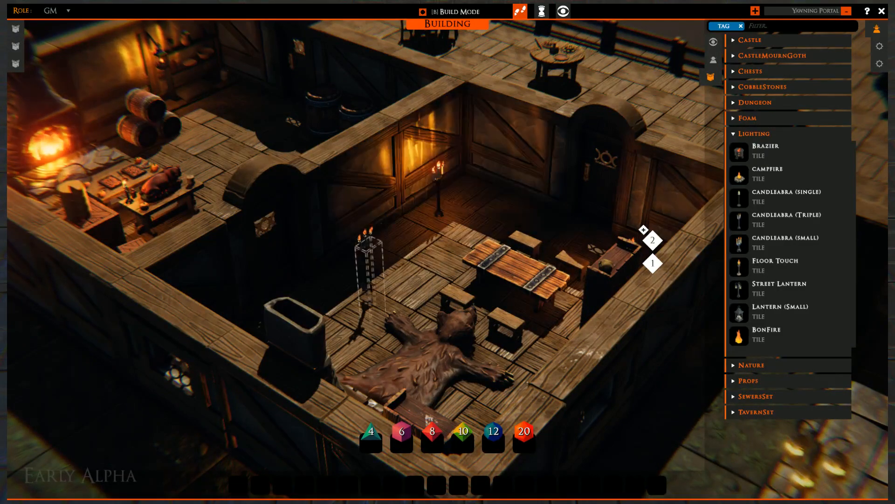
right_drag(402, 261, 564, 285)
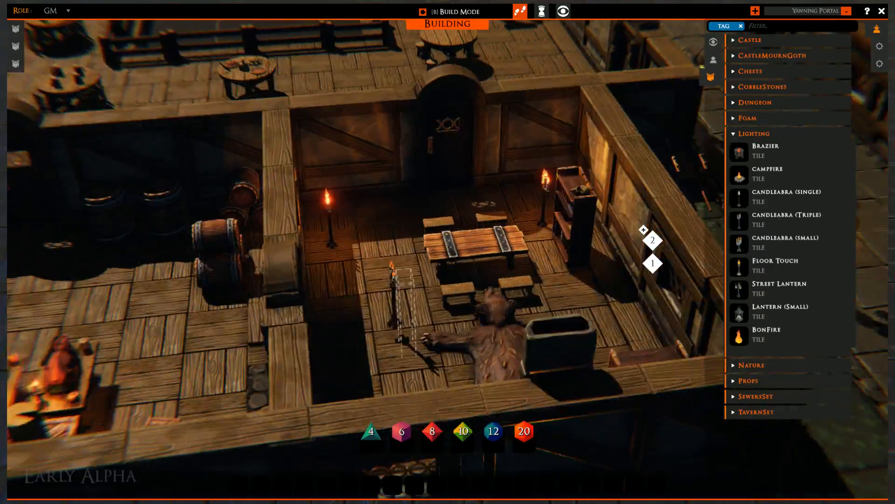
scroll(401, 299, down, 3)
click(388, 318)
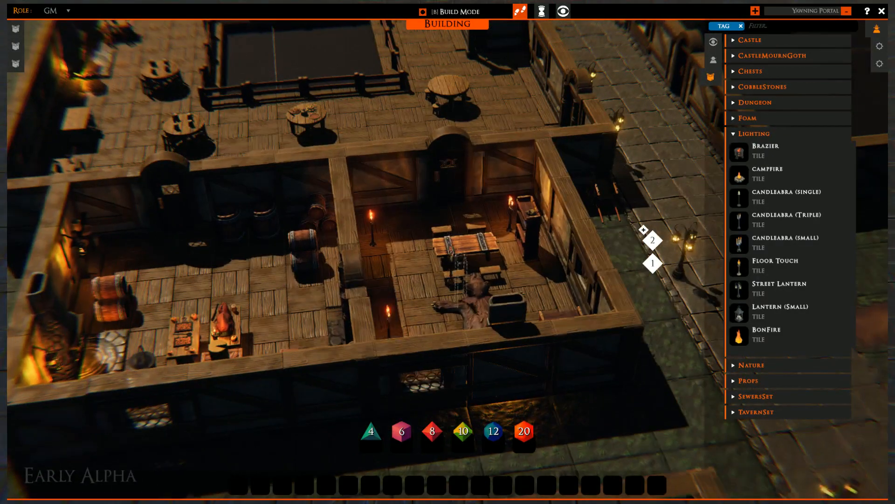
- Place two TavernSet Pillar (Wood) tiles in the main hall, between the railed pit and the bar counter
right_drag(456, 275, 546, 270)
key(a)
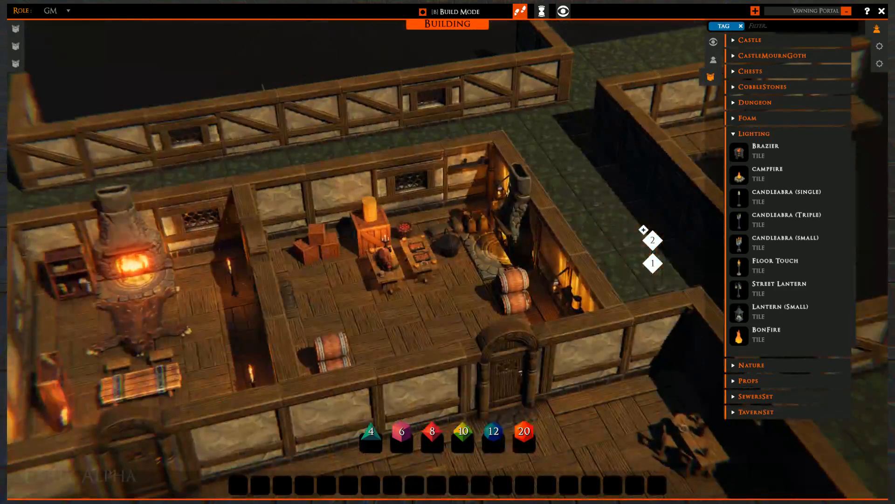
scroll(401, 261, up, 2)
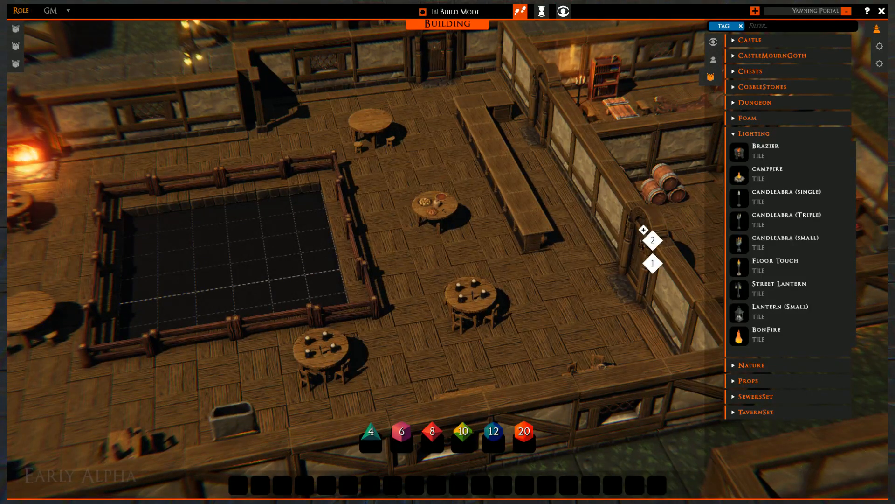
right_drag(539, 291, 675, 266)
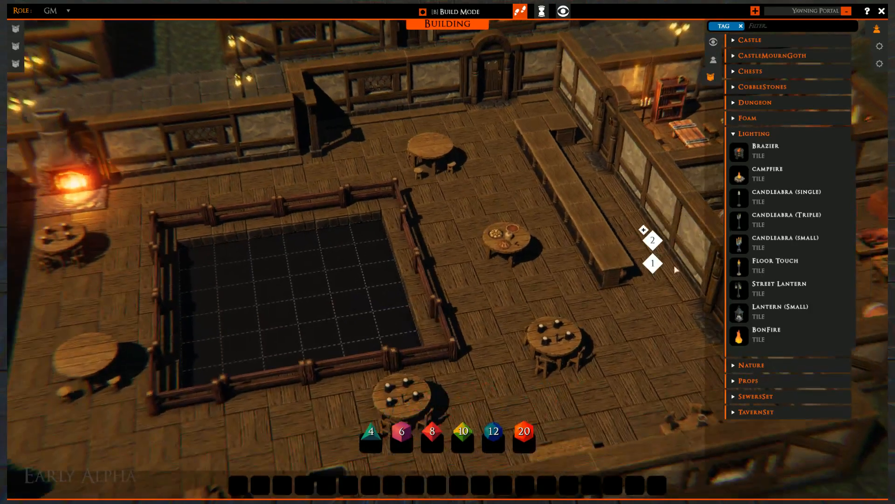
click(735, 412)
scroll(740, 388, down, 2)
click(737, 401)
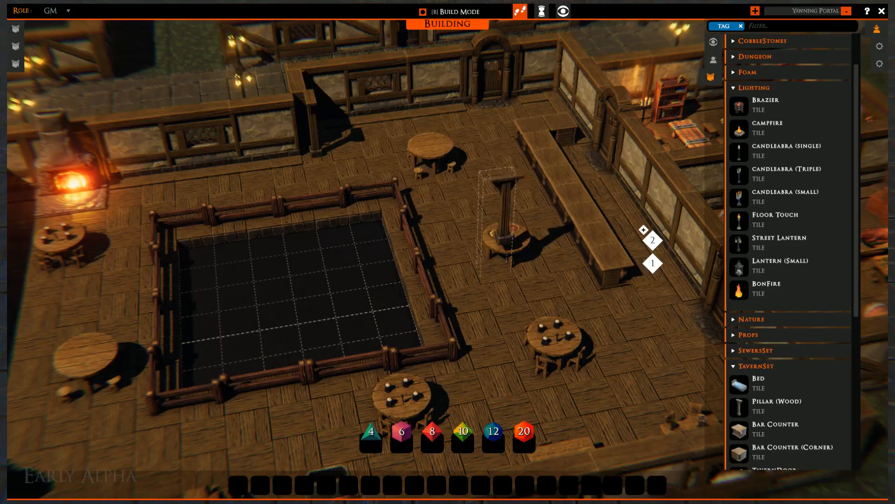
click(505, 287)
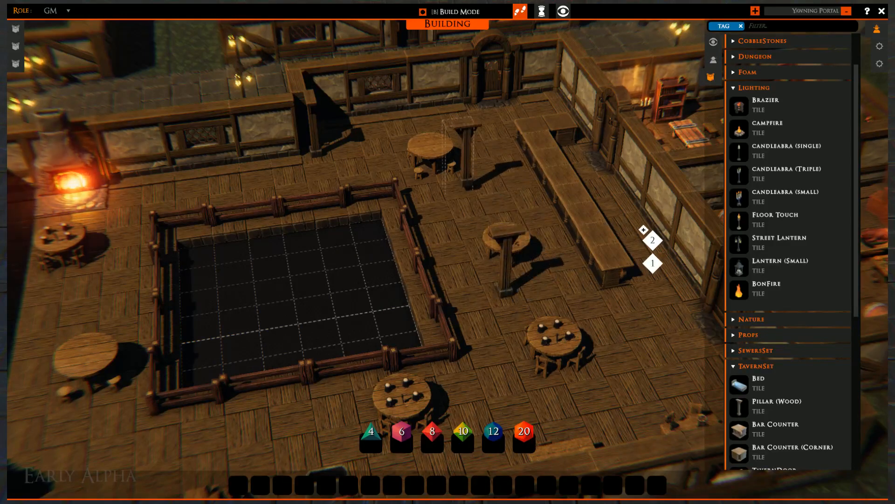
click(470, 200)
key(e)
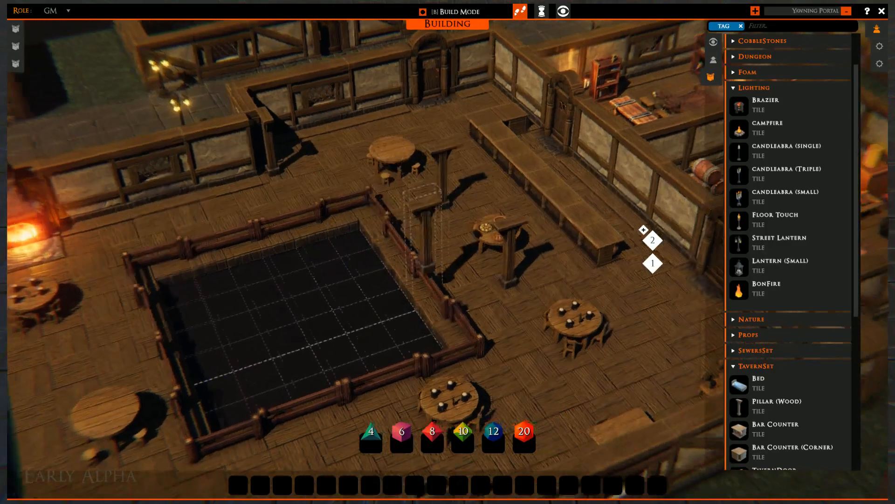
key(s)
key(a)
key(d)
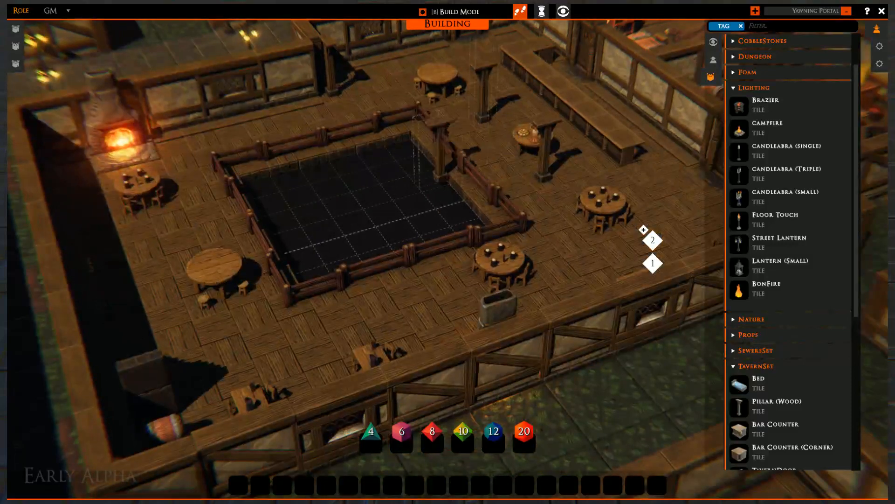
key(w)
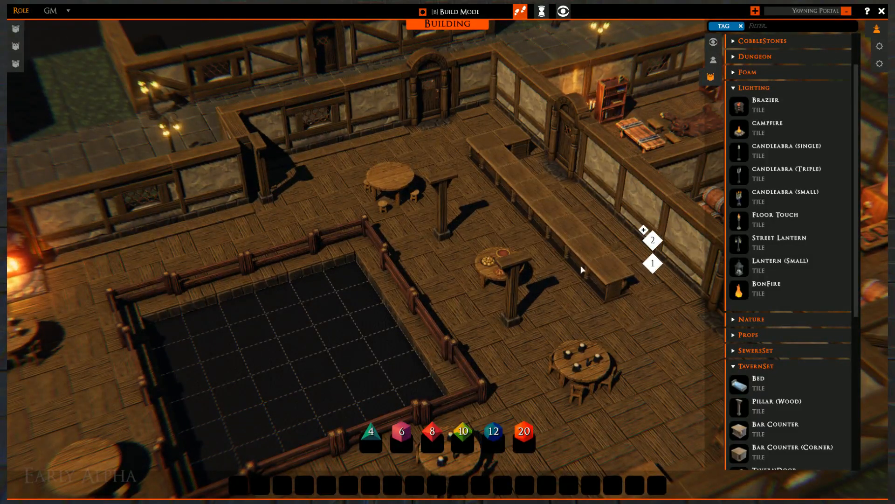
- Place two Candleabra (Triple) tiles in the main hall, each between a wooden pillar and the neighbouring round table at the ends of the row
right_drag(582, 269, 483, 210)
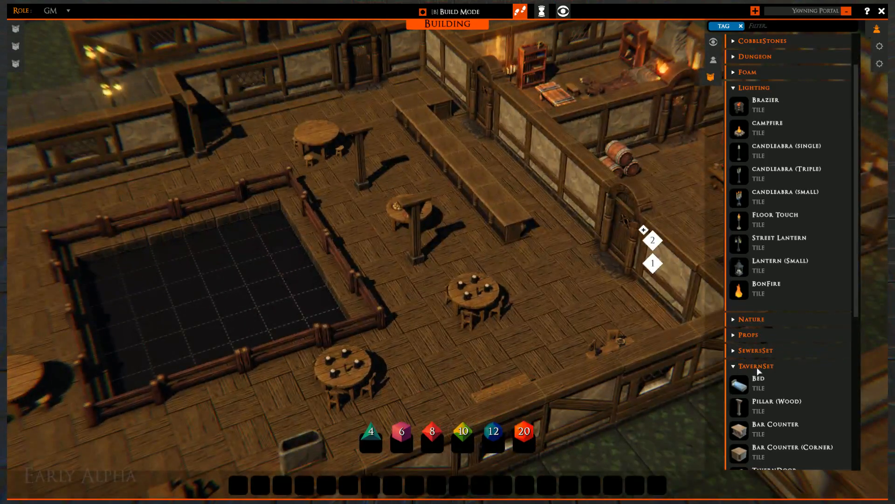
click(737, 365)
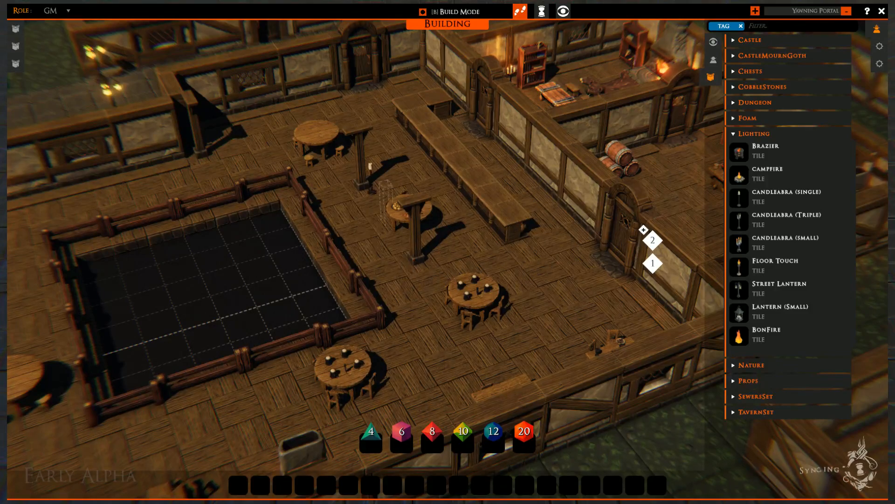
scroll(373, 177, up, 3)
right_drag(308, 187, 506, 201)
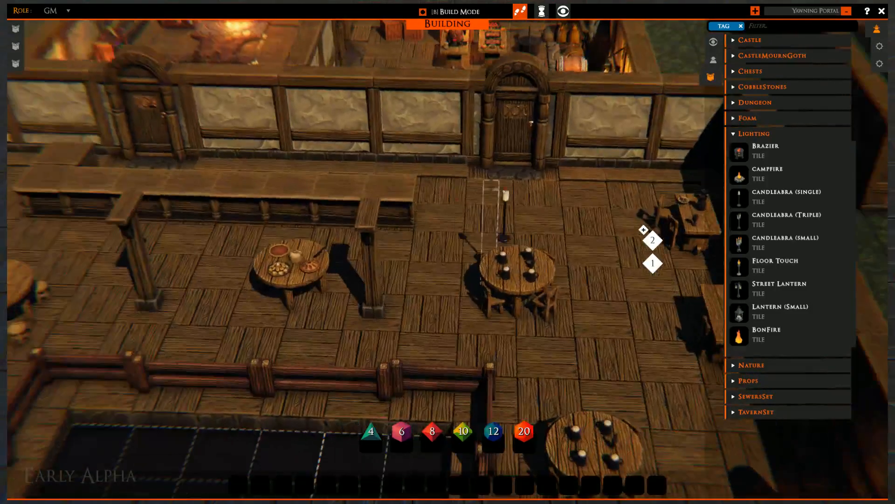
middle_drag(365, 201, 550, 159)
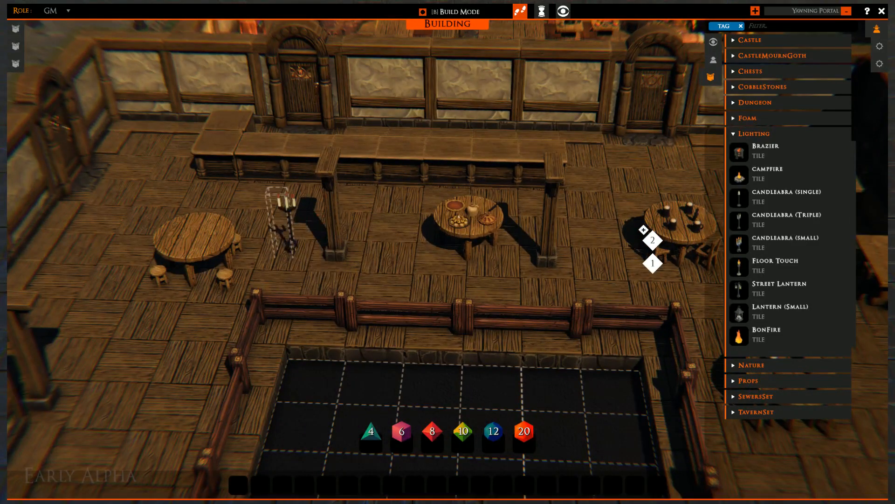
click(282, 252)
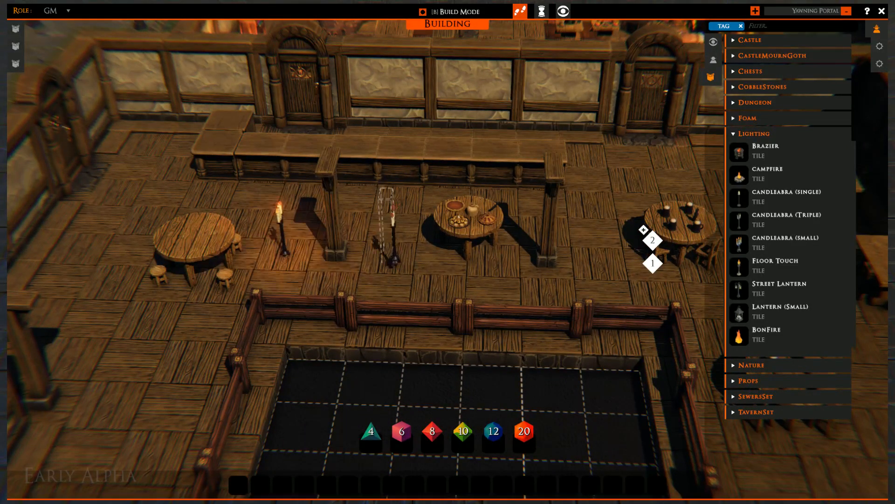
click(600, 262)
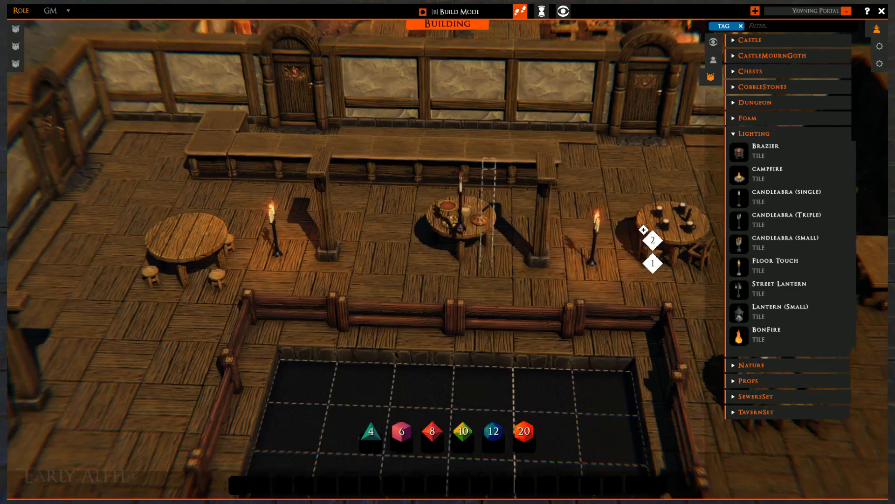
- Place a Candleabra (Triple) on the main hall floor beside the wall post at the street-side recess, next to the railed pit
middle_drag(429, 254, 448, 196)
scroll(443, 200, down, 4)
middle_drag(247, 334, 293, 292)
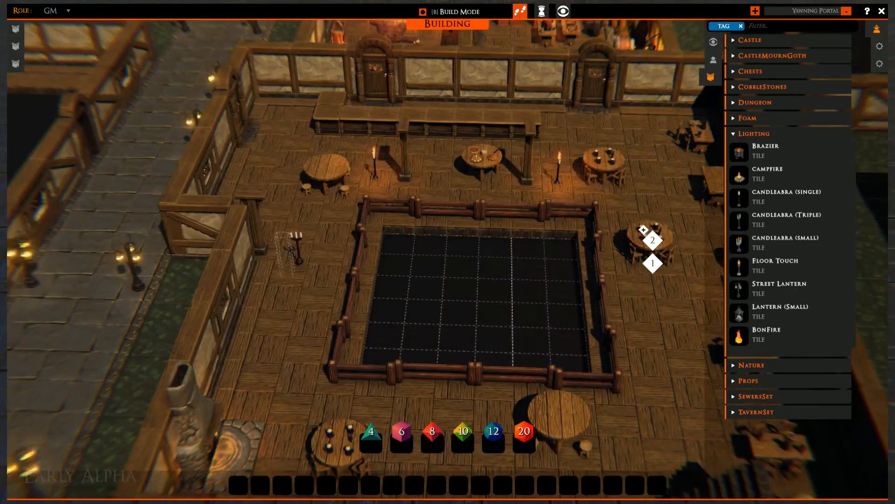
middle_drag(385, 321, 411, 282)
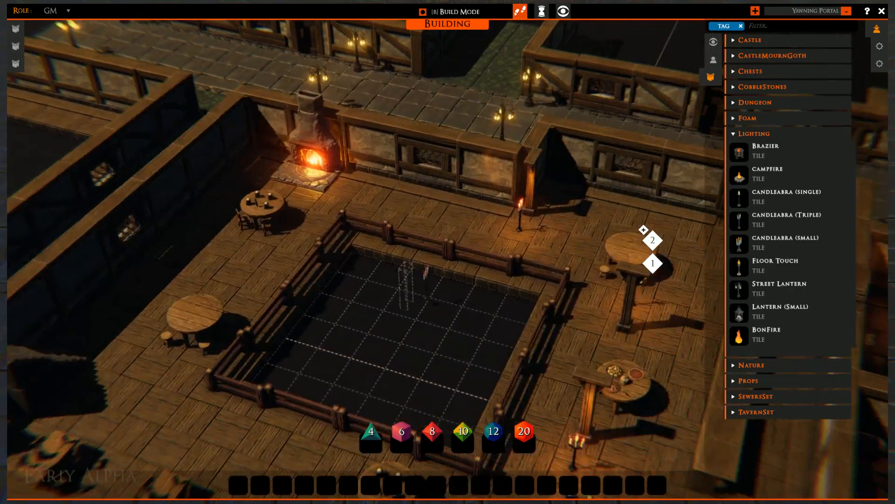
- Place three Candleabra (Triple) tiles along the dark wall between the staircase and the street-side fireplace
middle_drag(200, 260, 329, 294)
scroll(256, 285, up, 4)
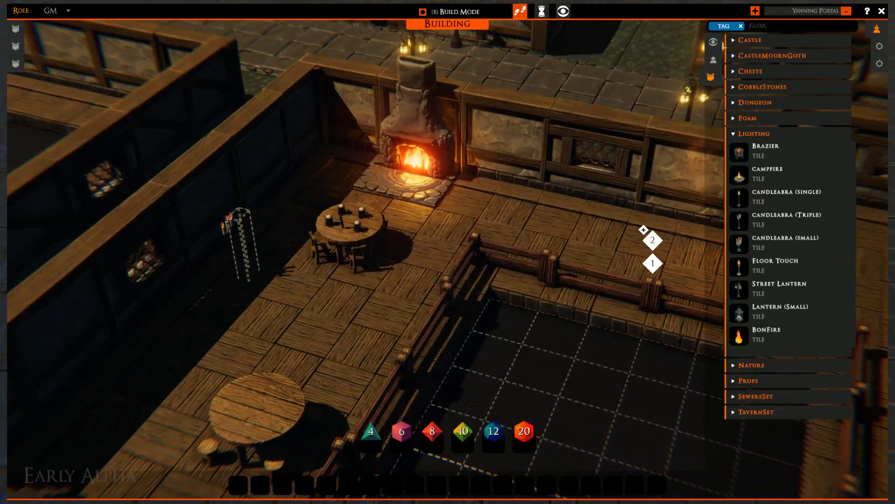
click(247, 272)
middle_drag(228, 352, 340, 240)
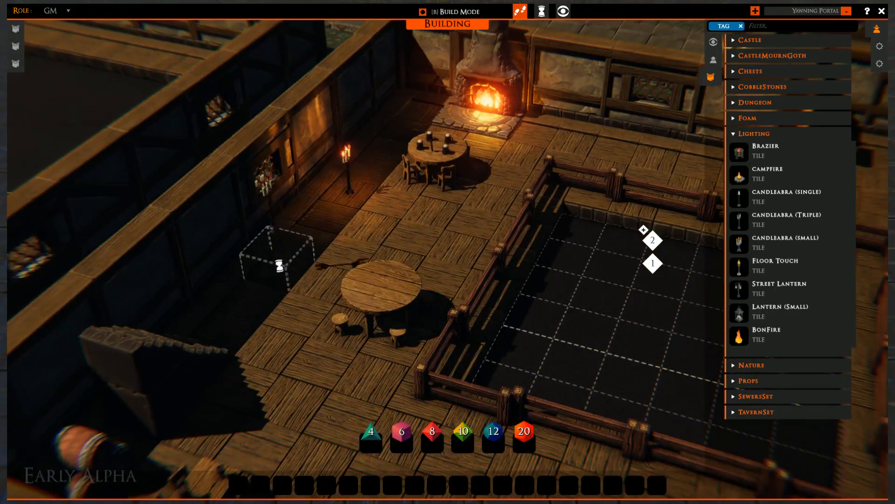
right_drag(466, 259, 512, 310)
middle_drag(555, 273, 276, 343)
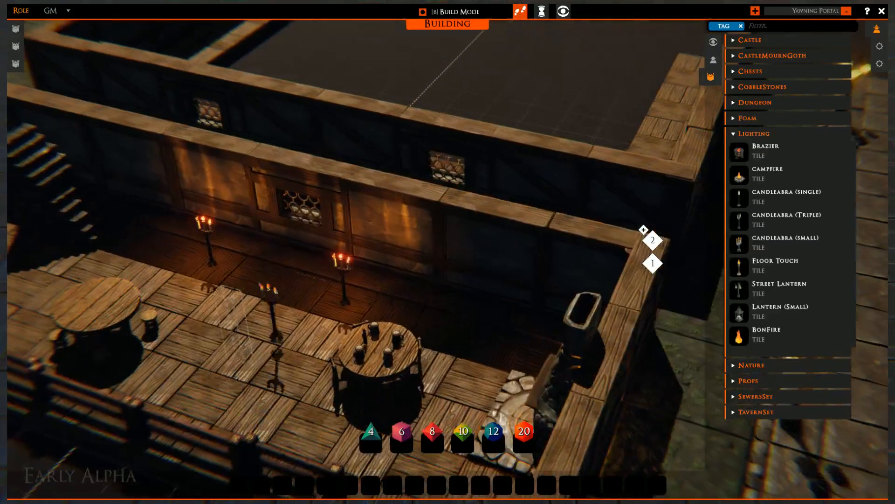
click(492, 332)
- Place Candleabra (Triple) tiles beside the rectangular tables along the long wall with the second fireplace, including one in the corner
middle_drag(177, 327, 427, 378)
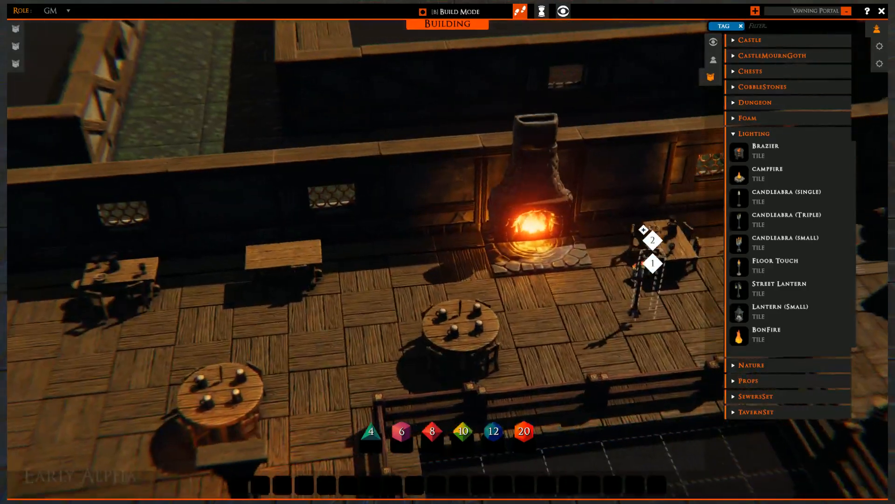
key(d)
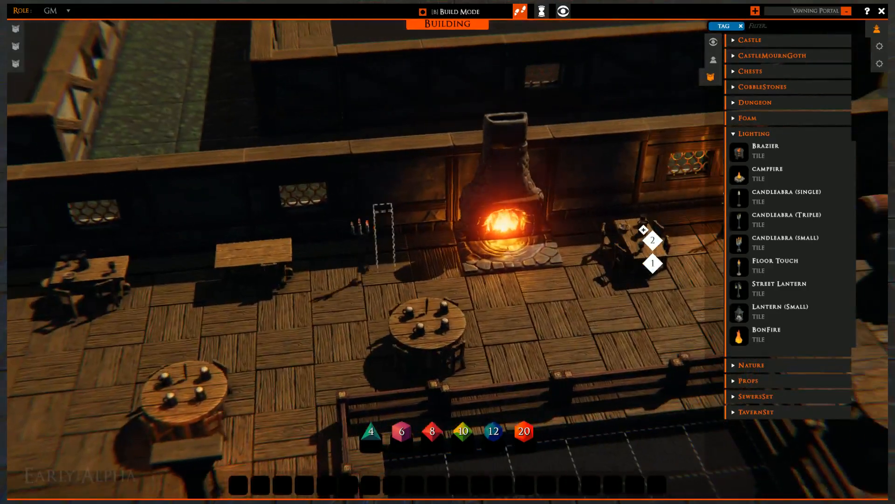
key(a)
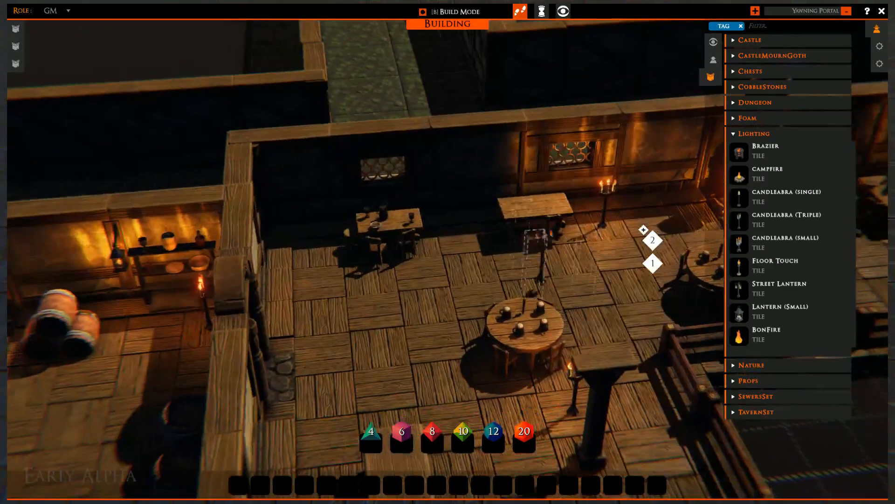
click(323, 219)
- Place two Candleabra (Triple) tiles along the stair side of the railed pit, one near the plain round table and one near the drinks table
key(s)
key(d)
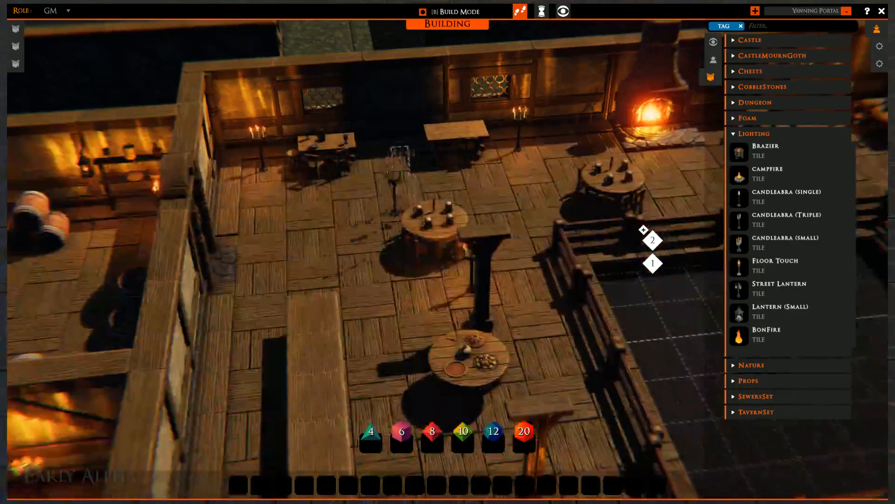
scroll(487, 266, down, 5)
key(d)
right_drag(495, 275, 339, 294)
key(d)
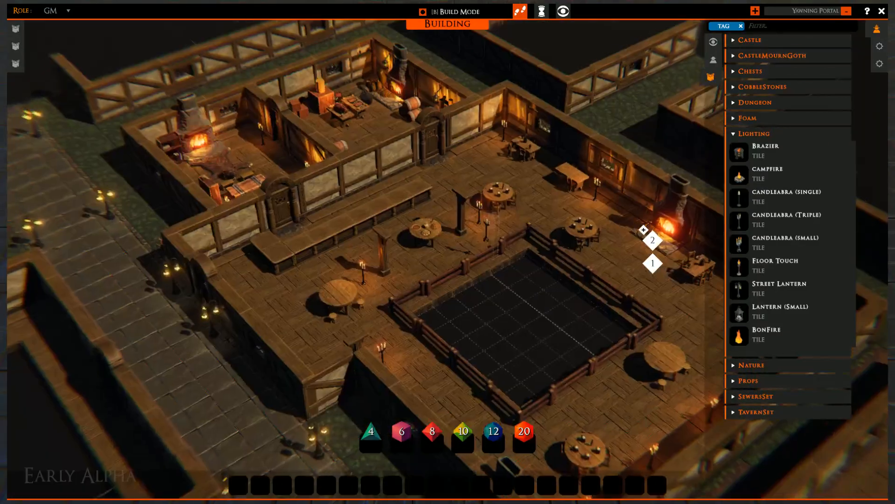
key(w)
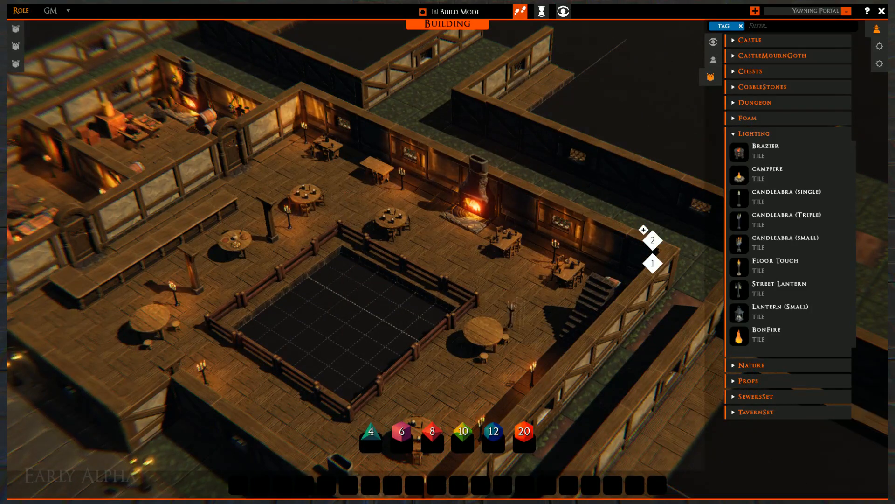
click(512, 299)
key(s)
key(a)
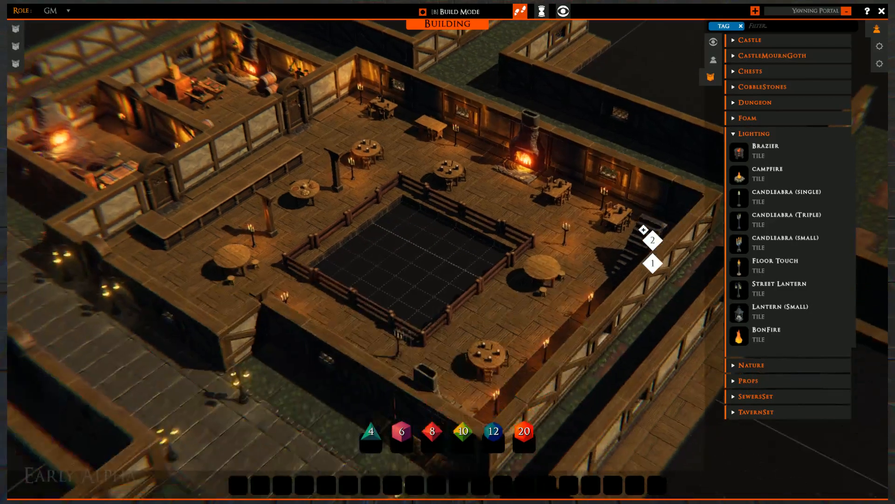
scroll(359, 331, up, 3)
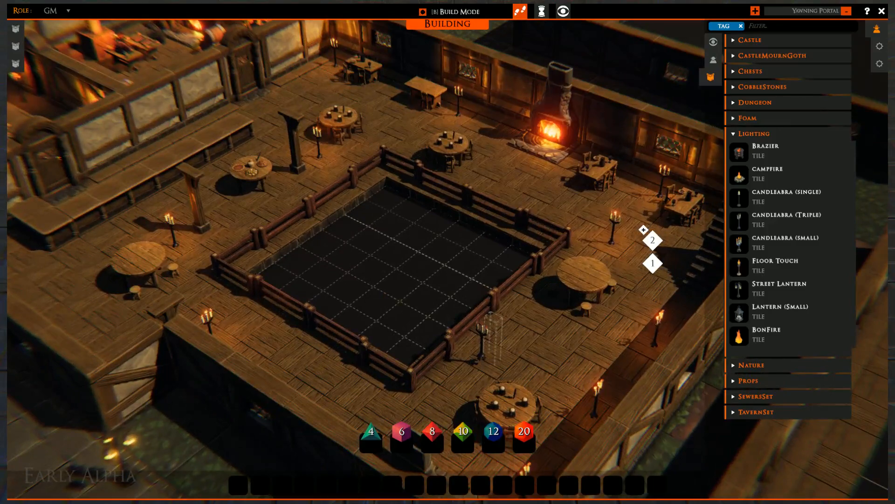
click(492, 346)
key(a)
key(w)
scroll(440, 304, down, 3)
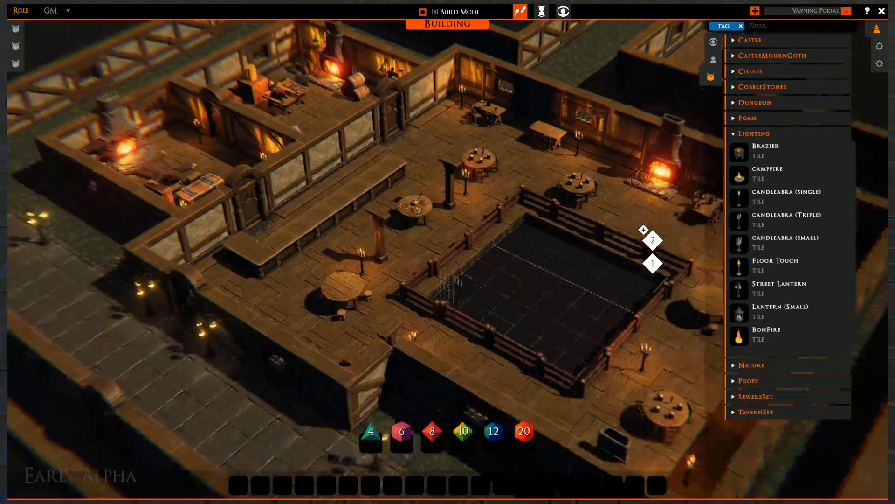
key(a)
key(w)
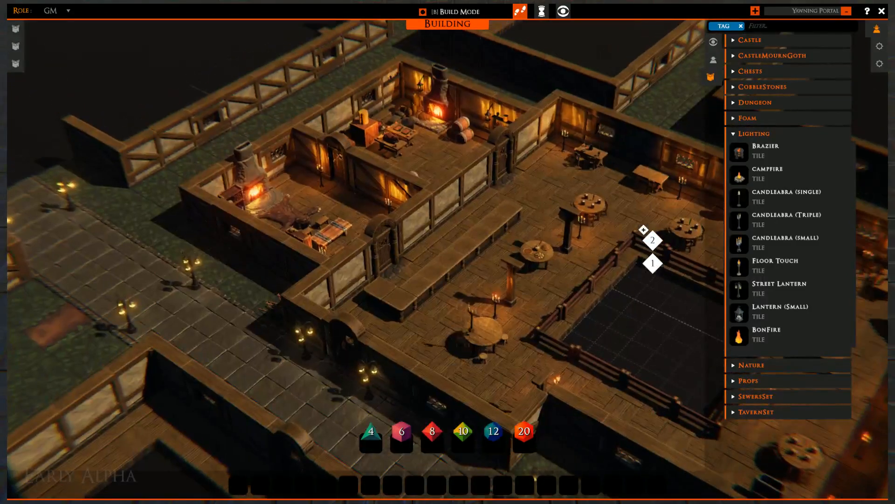
scroll(677, 340, up, 2)
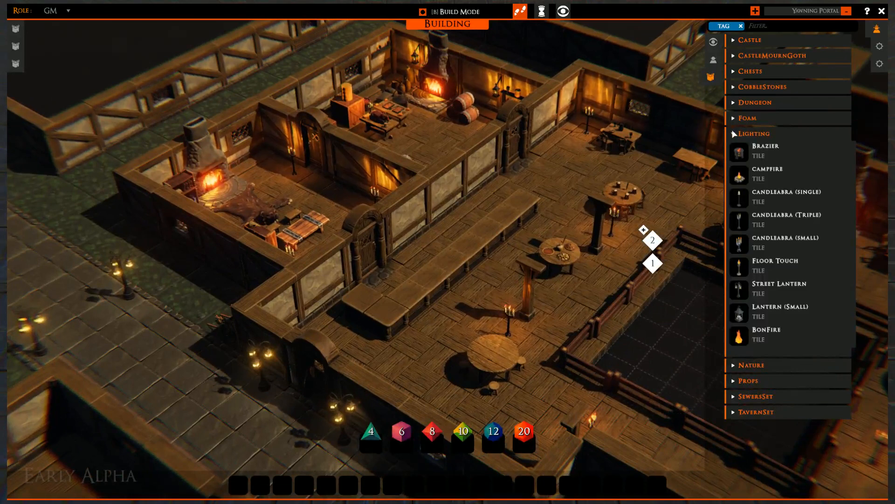
- Place a Pitcher from Props on the bar counter, near its corner end
click(734, 134)
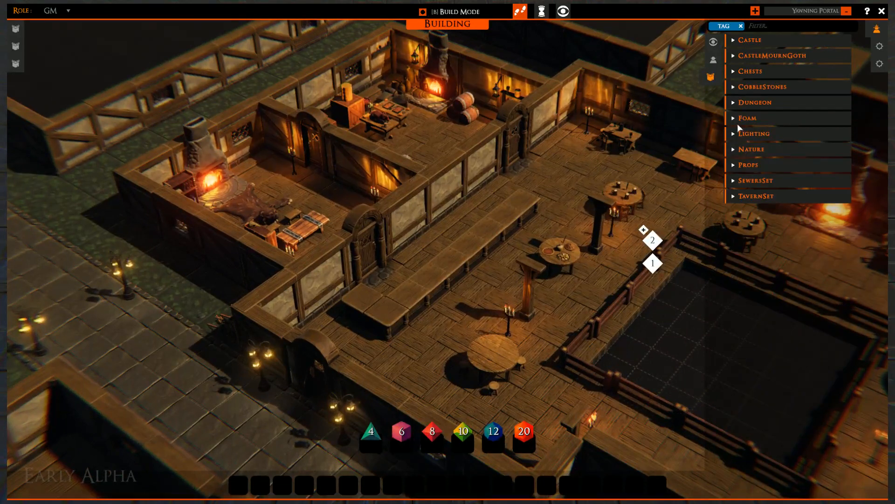
click(735, 165)
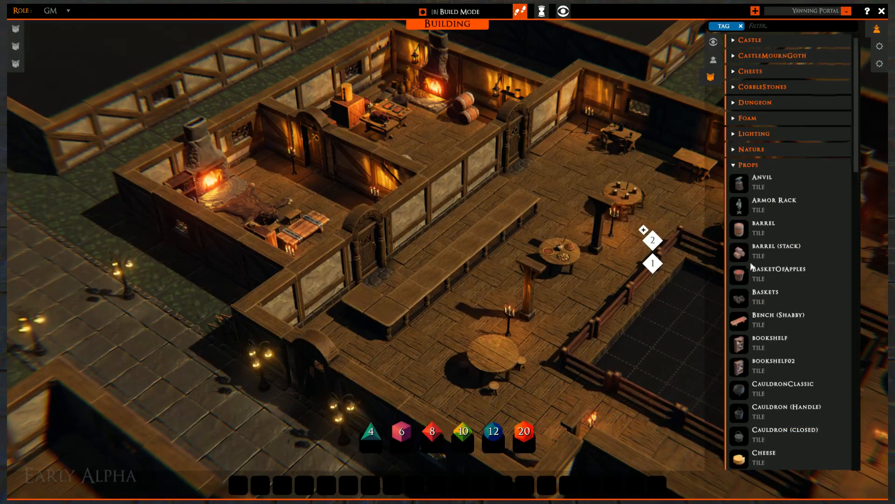
scroll(754, 289, down, 3)
scroll(740, 282, down, 5)
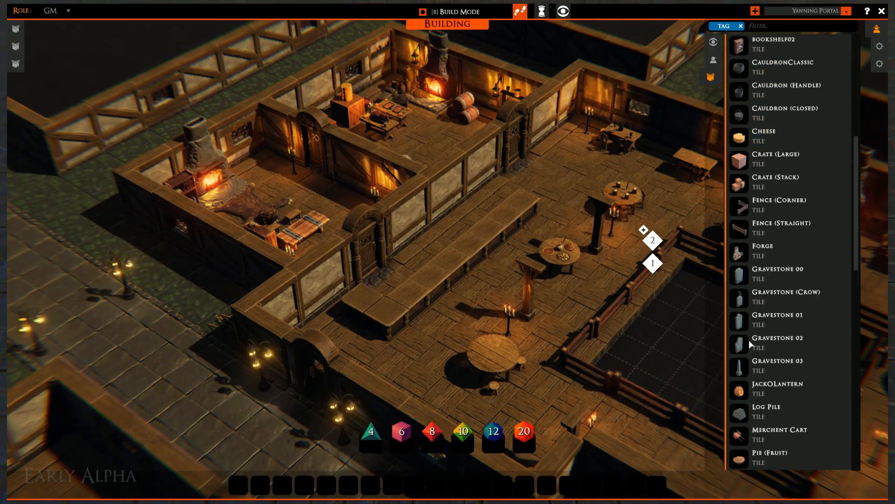
scroll(761, 423, down, 10)
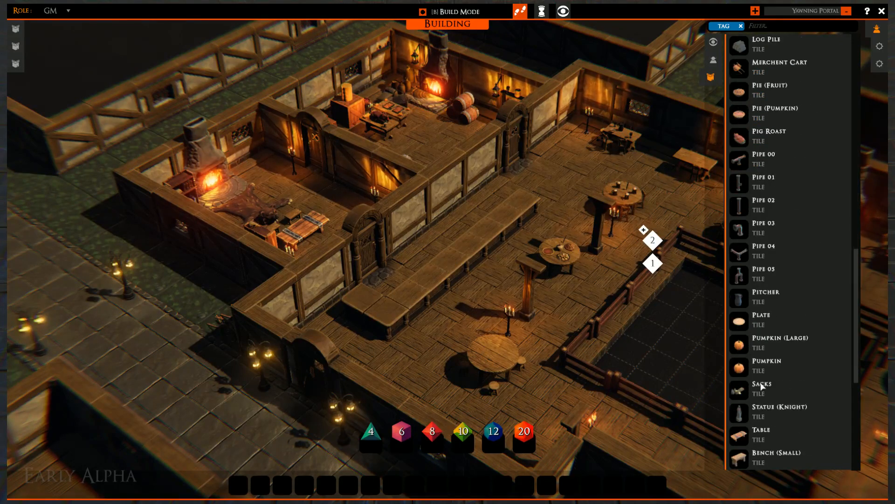
scroll(752, 252, down, 3)
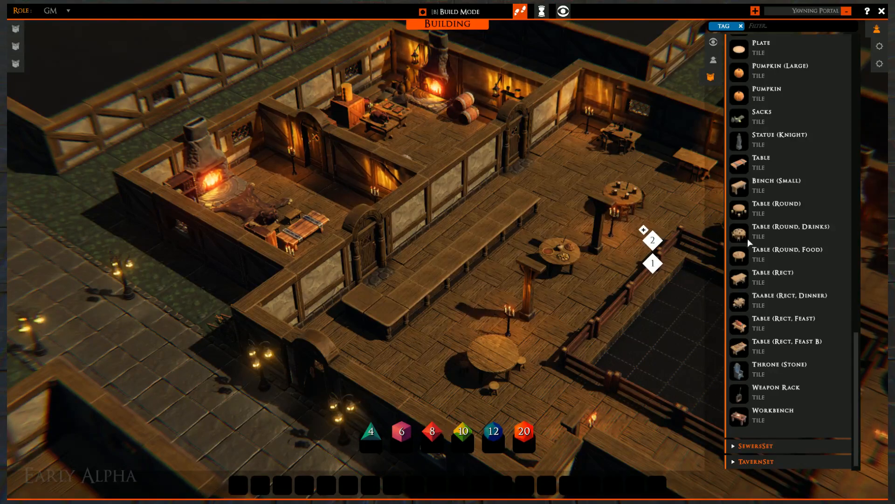
scroll(528, 293, up, 5)
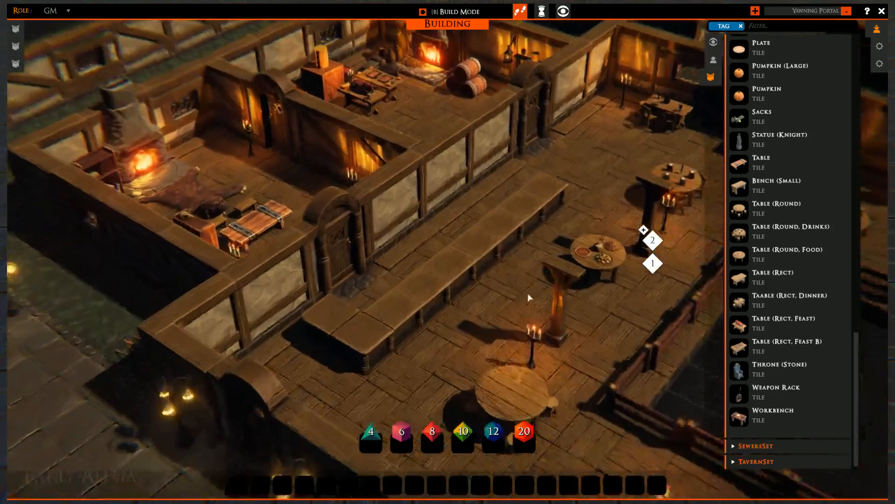
scroll(766, 322, up, 3)
scroll(768, 322, up, 5)
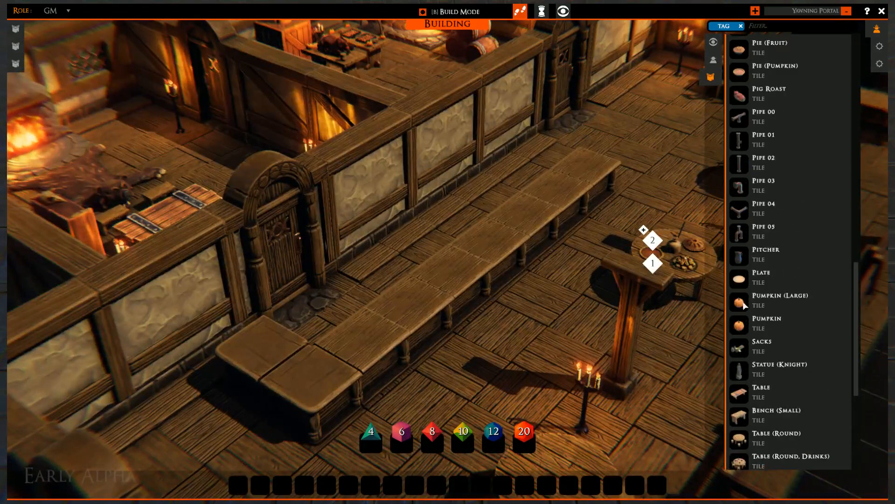
click(740, 277)
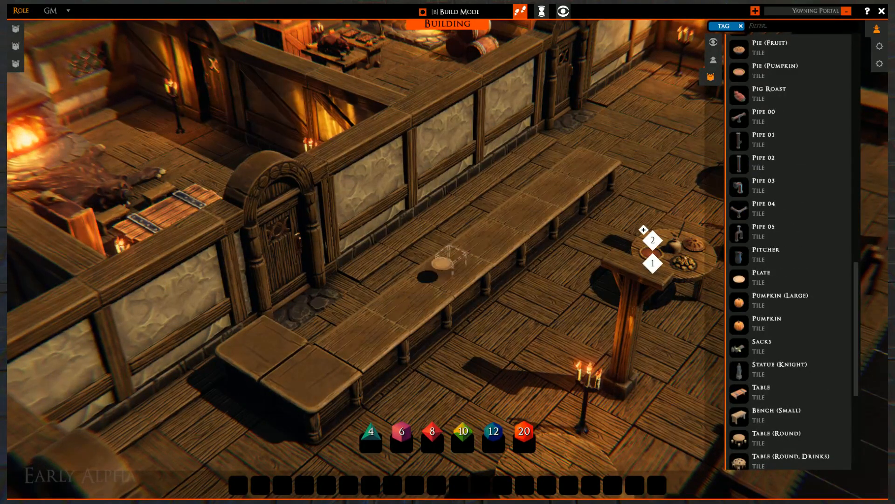
click(739, 256)
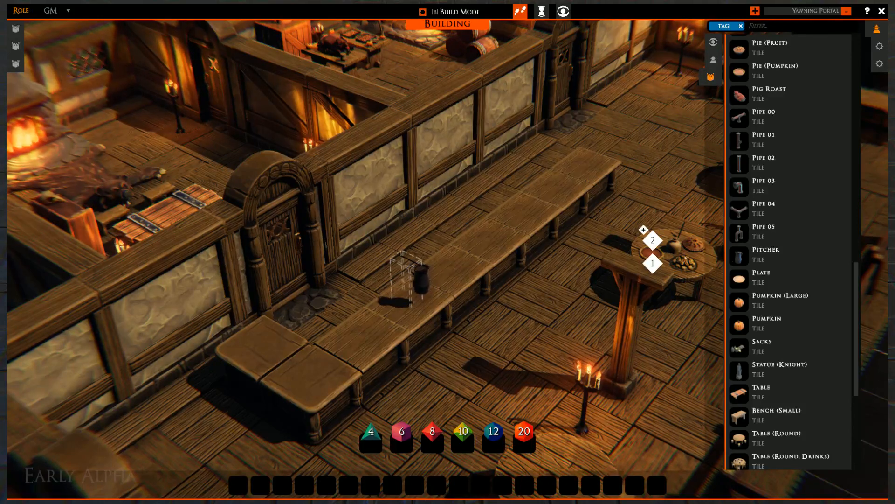
click(359, 322)
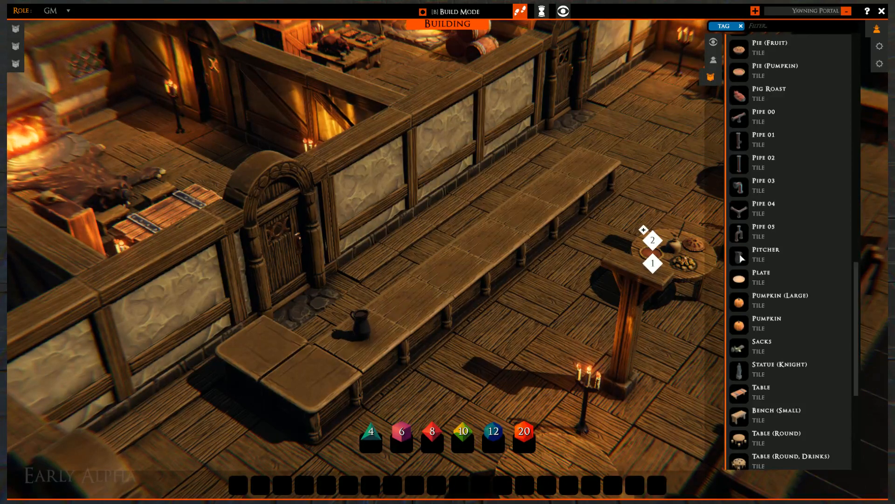
scroll(755, 230, up, 3)
scroll(754, 236, up, 2)
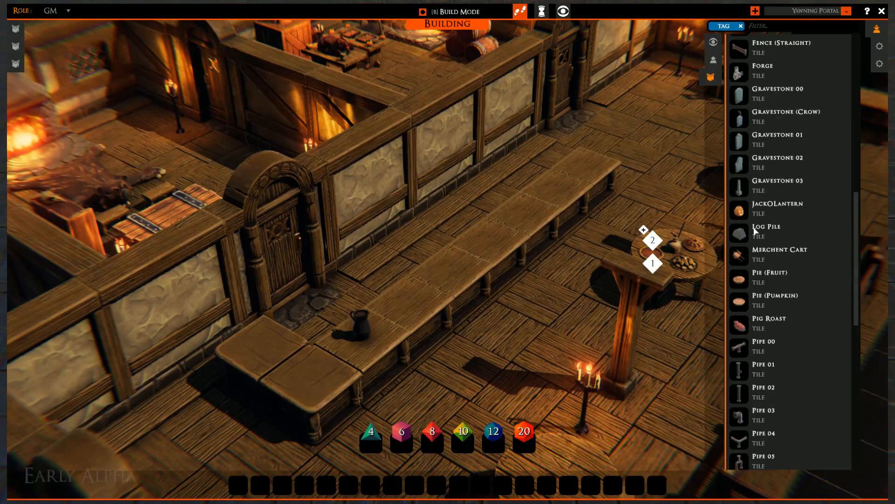
scroll(495, 261, down, 6)
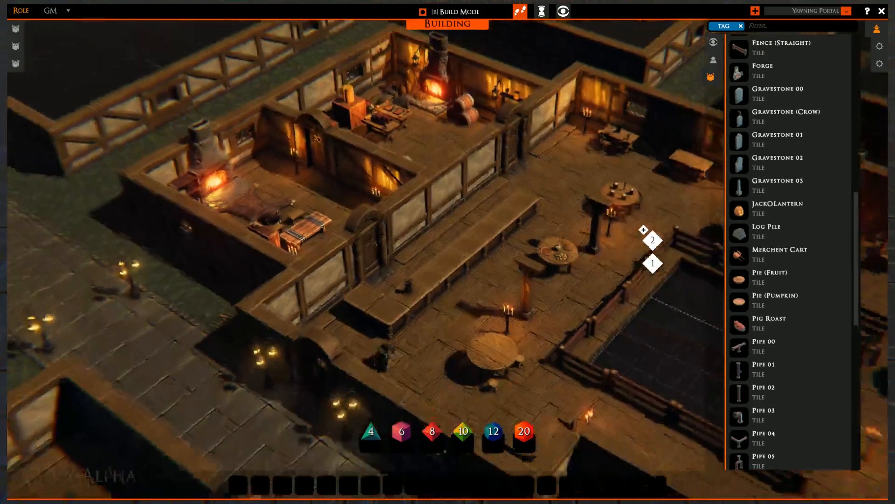
right_drag(494, 261, 522, 261)
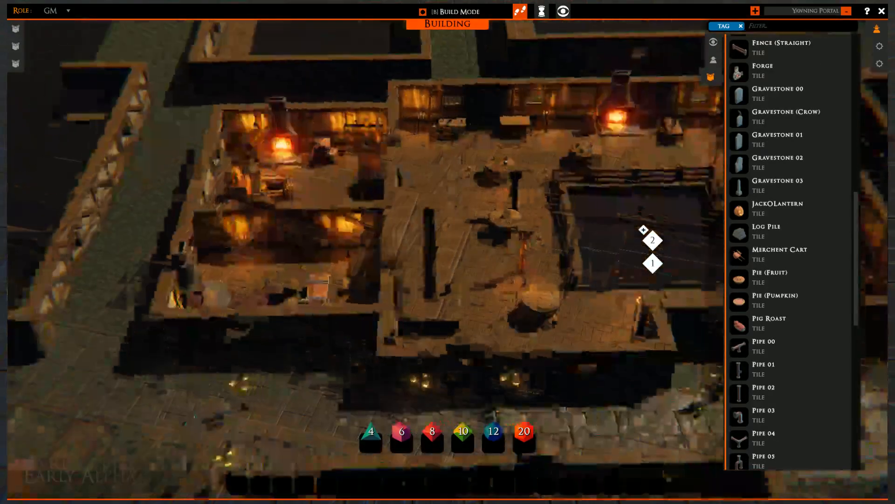
- Place four Log Pile tiles in the outdoor recess against the tavern's street-side wall, near the street lamp
key(d)
scroll(466, 229, up, 5)
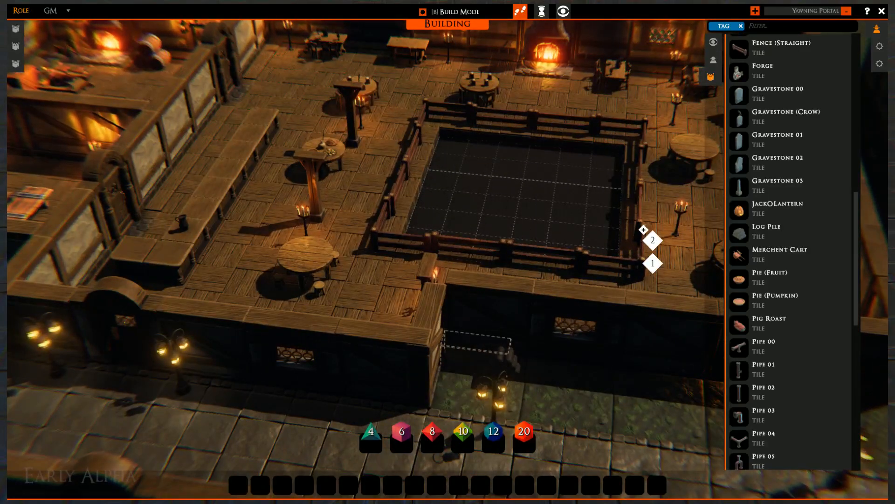
click(464, 288)
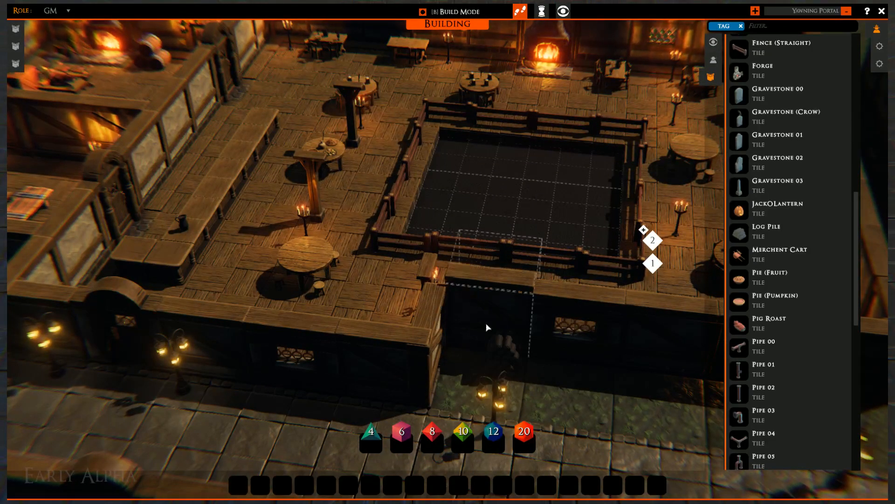
click(505, 347)
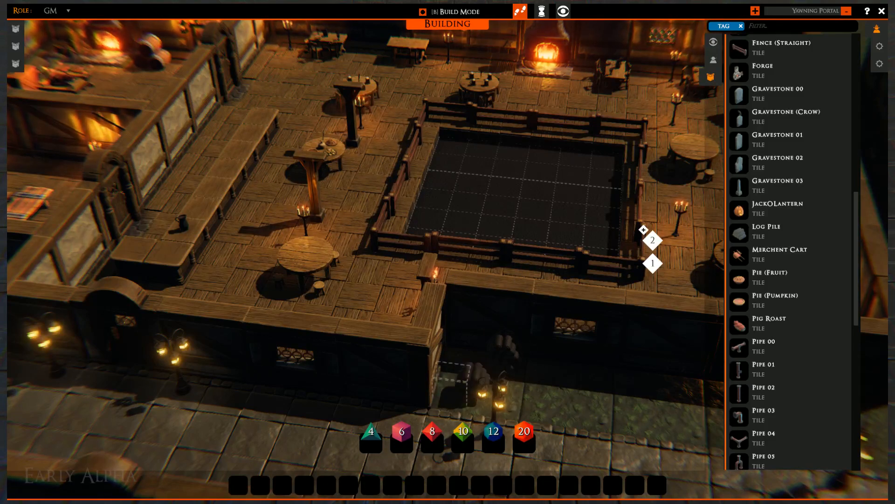
click(456, 391)
click(495, 391)
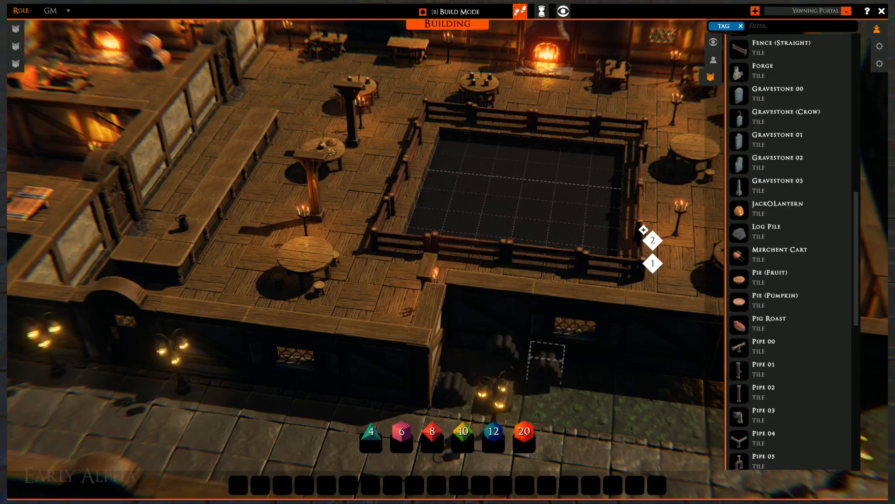
click(546, 363)
- Rearrange the wood stack in the recess, adding one more Log Pile so a row runs along the wall into the corner
scroll(578, 361, up, 5)
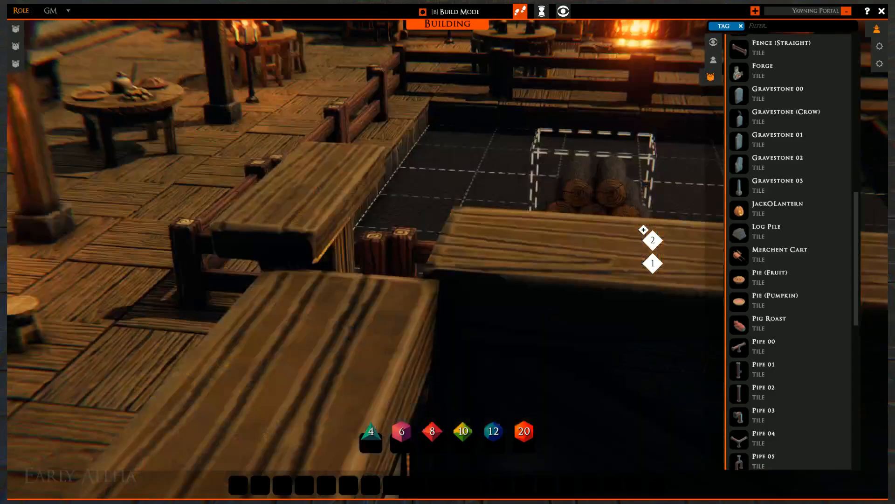
scroll(594, 187, down, 3)
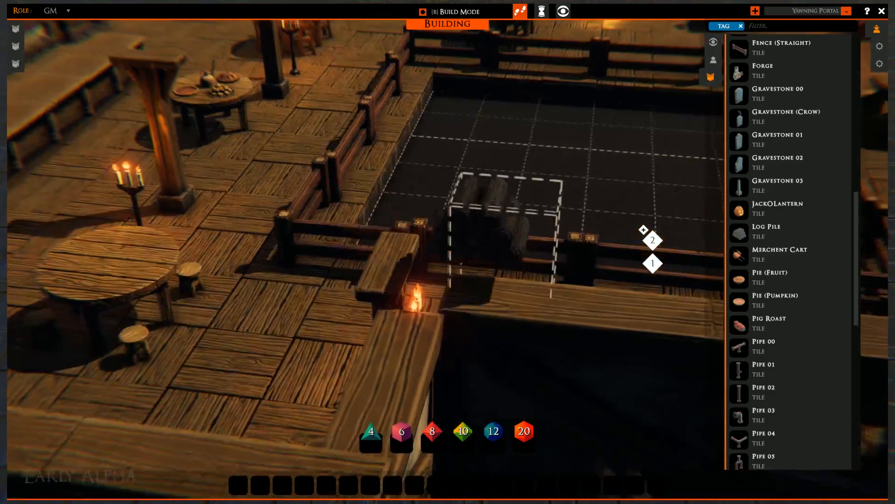
middle_drag(507, 233, 401, 124)
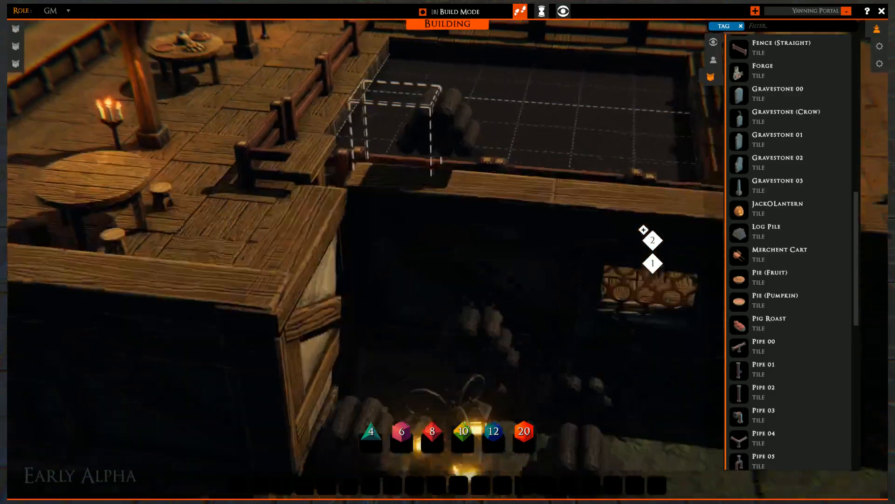
right_drag(562, 392, 451, 411)
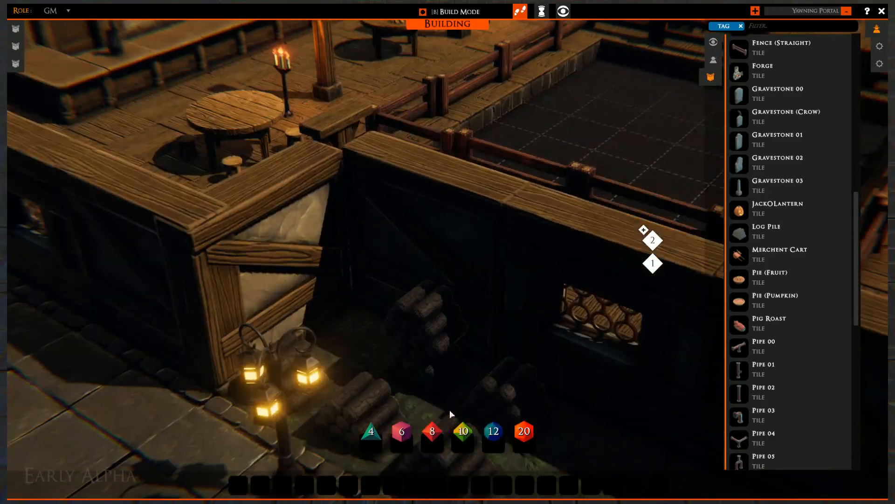
click(423, 320)
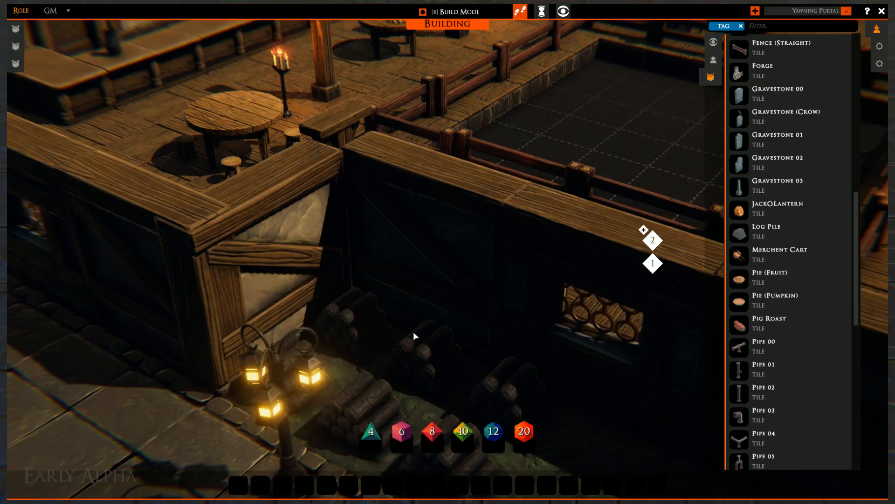
right_drag(414, 330, 379, 314)
scroll(380, 314, down, 3)
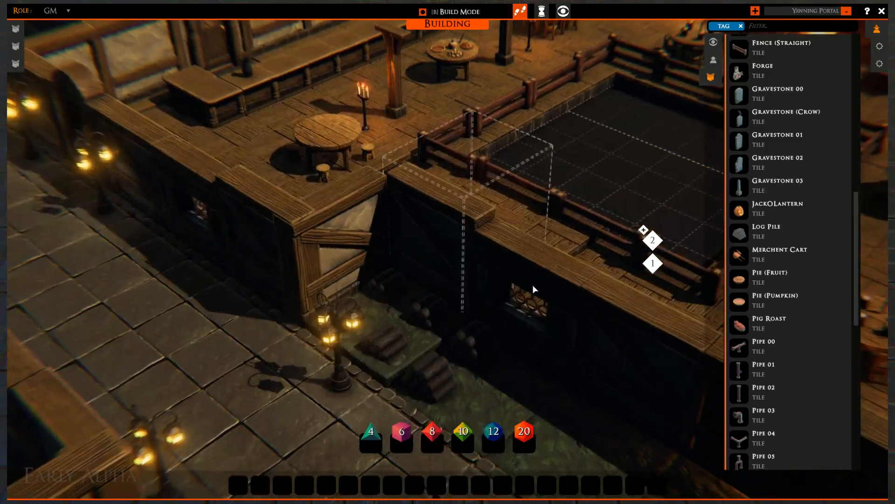
- Review the tavern's main hall, bar counter, railed pit and adjoining street from several angles
middle_drag(225, 256, 322, 312)
scroll(281, 338, down, 5)
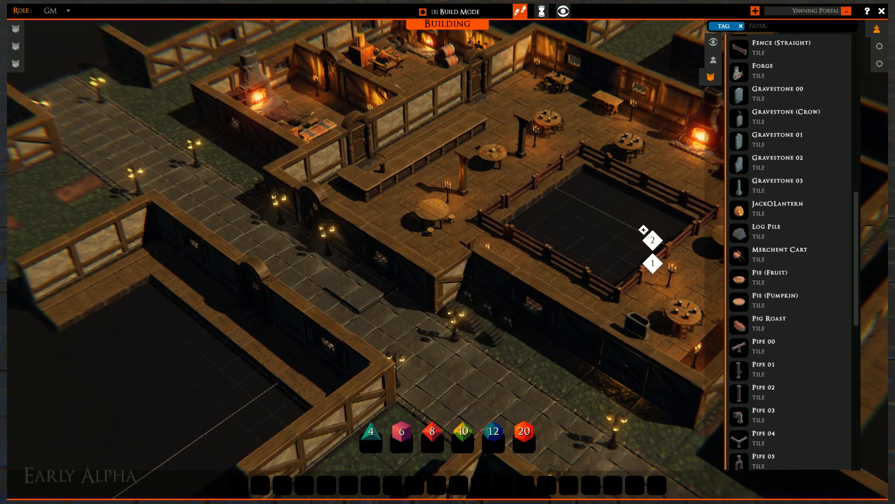
key(w)
key(a)
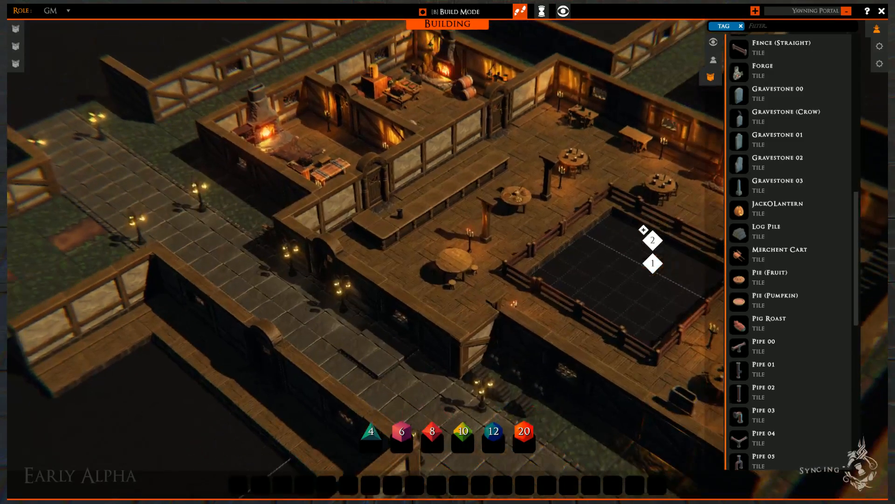
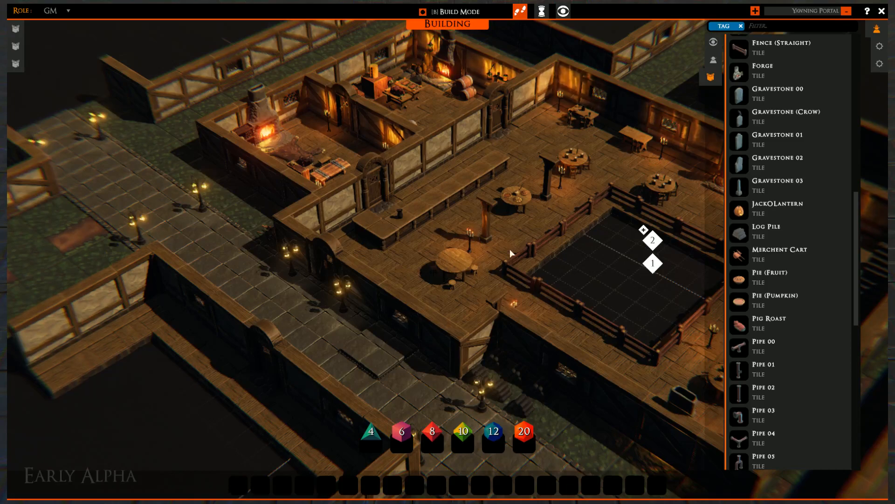
scroll(510, 249, up, 3)
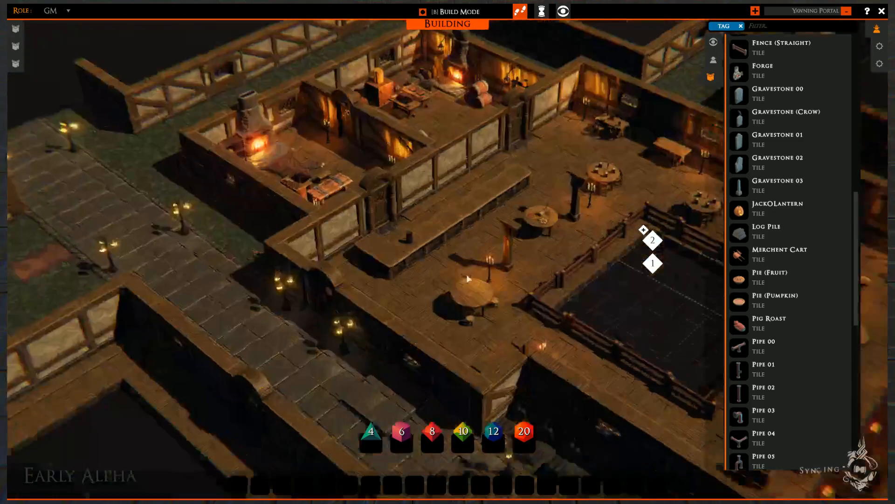
scroll(468, 278, down, 2)
middle_drag(402, 293, 427, 237)
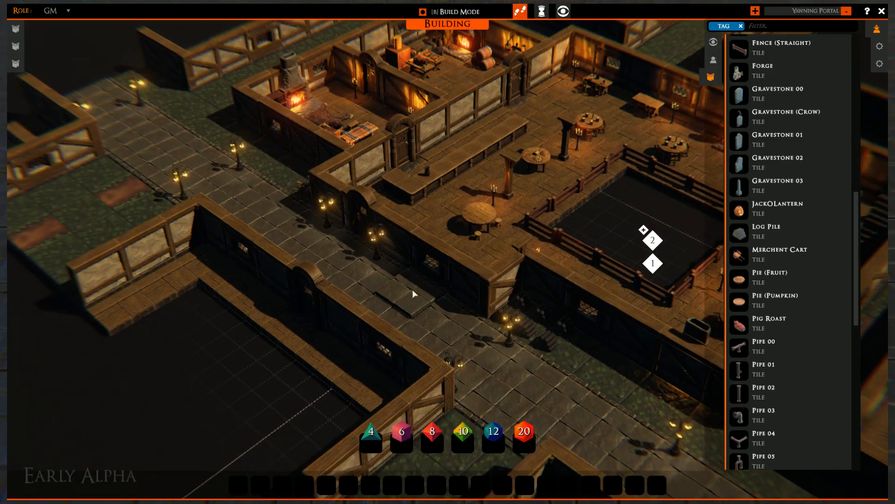
key(ctrl+z)
key(d)
scroll(518, 251, up, 3)
middle_drag(518, 251, 302, 194)
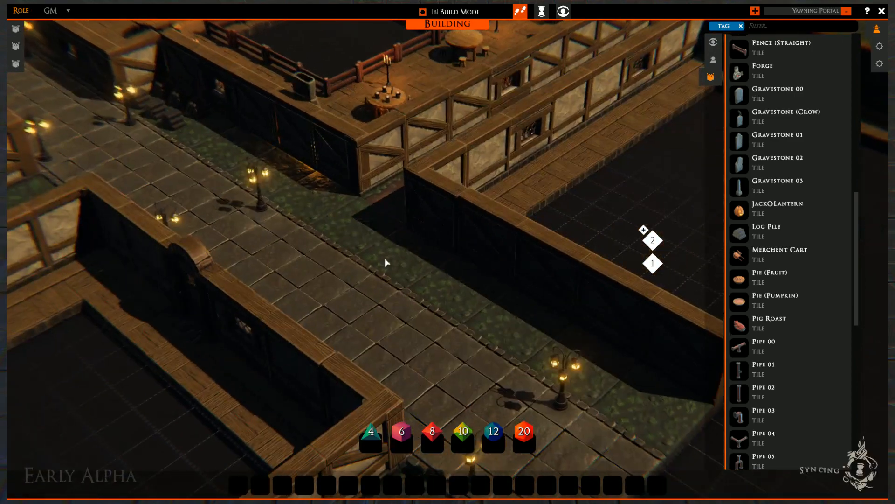
middle_drag(386, 258, 542, 368)
middle_drag(381, 224, 408, 401)
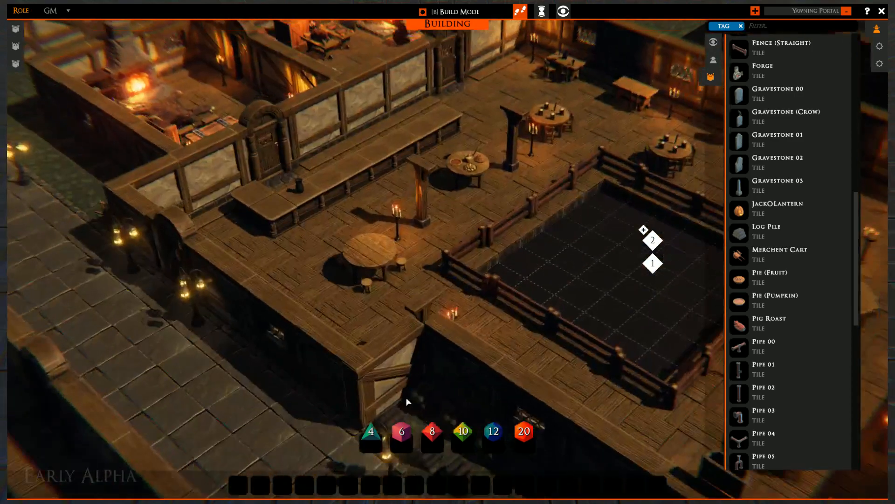
middle_drag(425, 200, 377, 309)
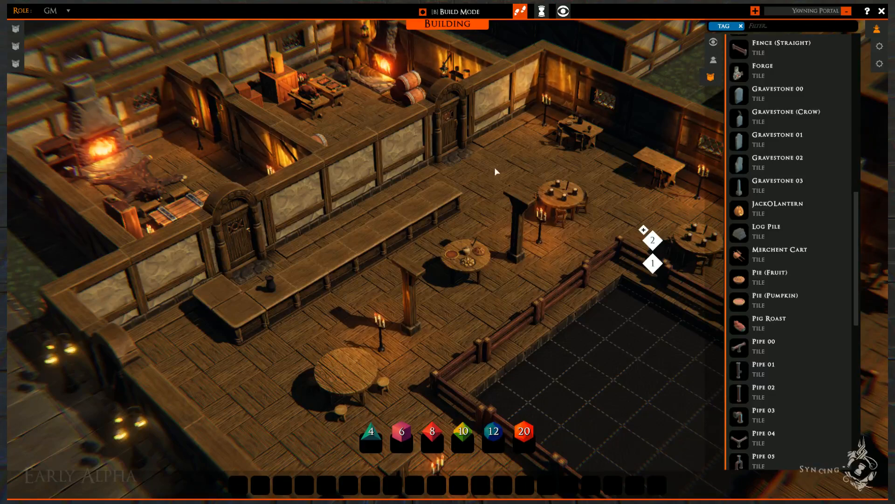
middle_drag(482, 231, 555, 229)
right_drag(456, 226, 316, 228)
scroll(484, 228, down, 3)
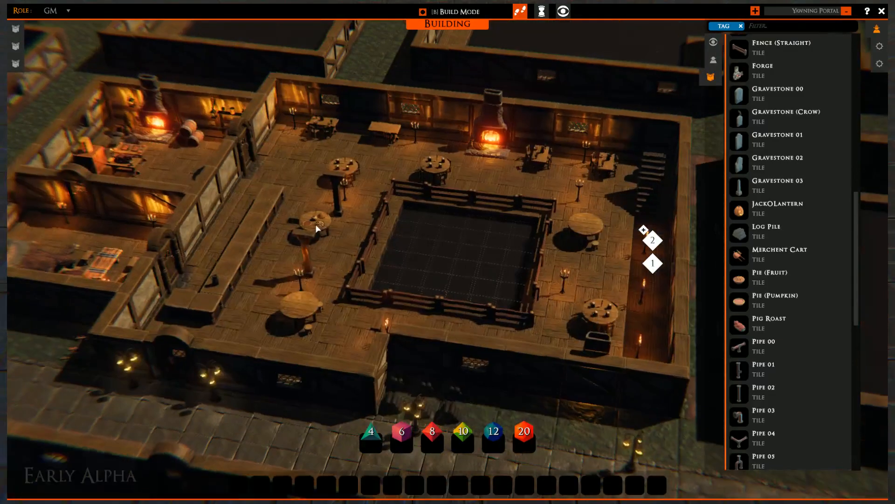
right_drag(441, 234, 488, 305)
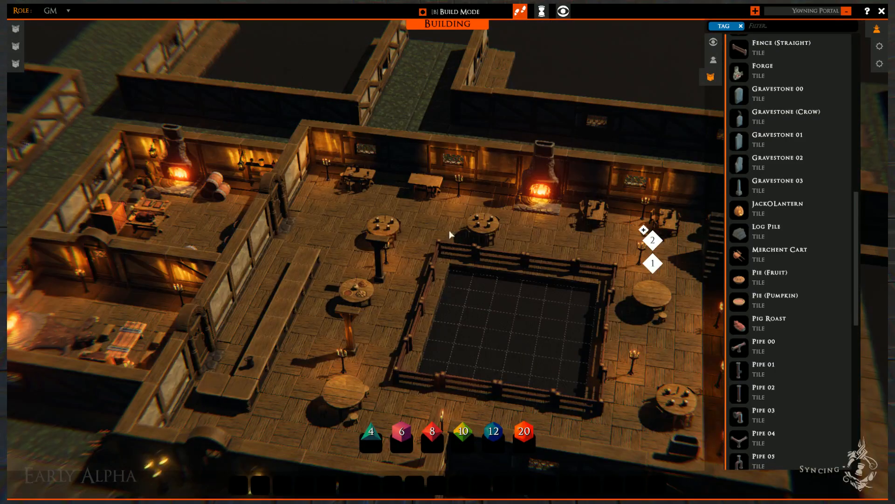
right_drag(449, 231, 402, 246)
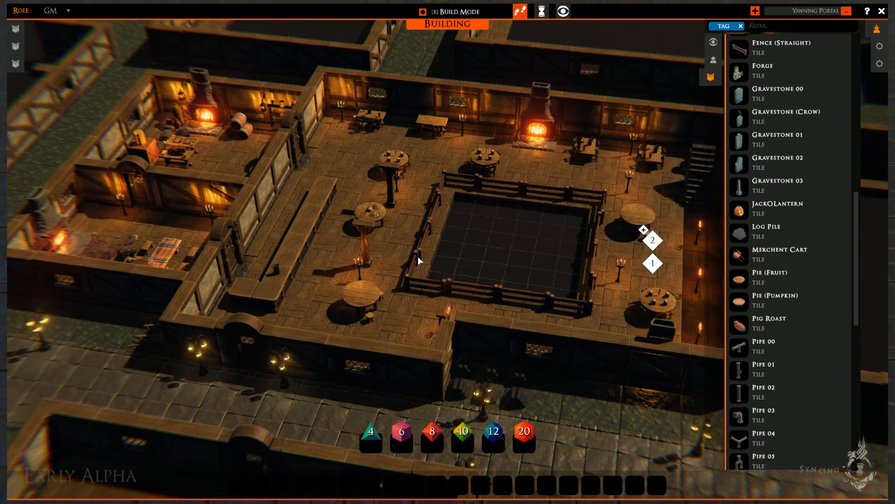
right_drag(429, 273, 395, 267)
scroll(546, 300, up, 3)
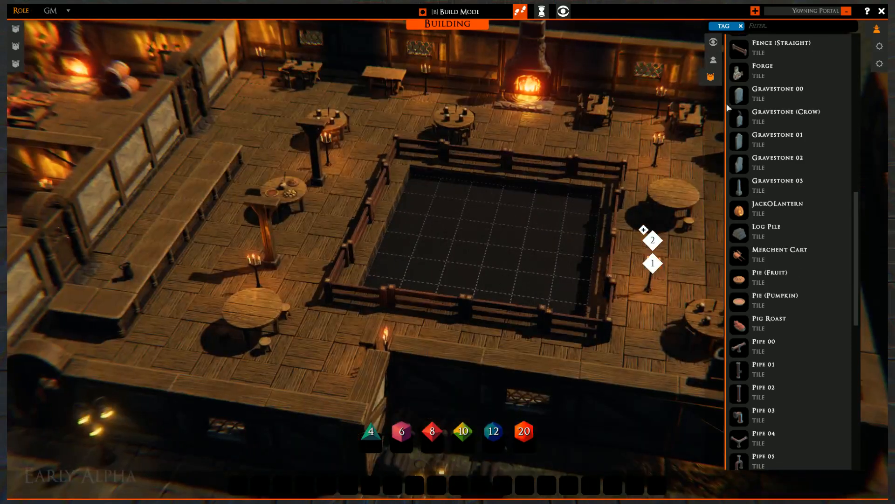
- Load a plain wall, Wall (Window) and Wall (Corner A) from TavernSet into the quick-access slots
scroll(731, 107, up, 9)
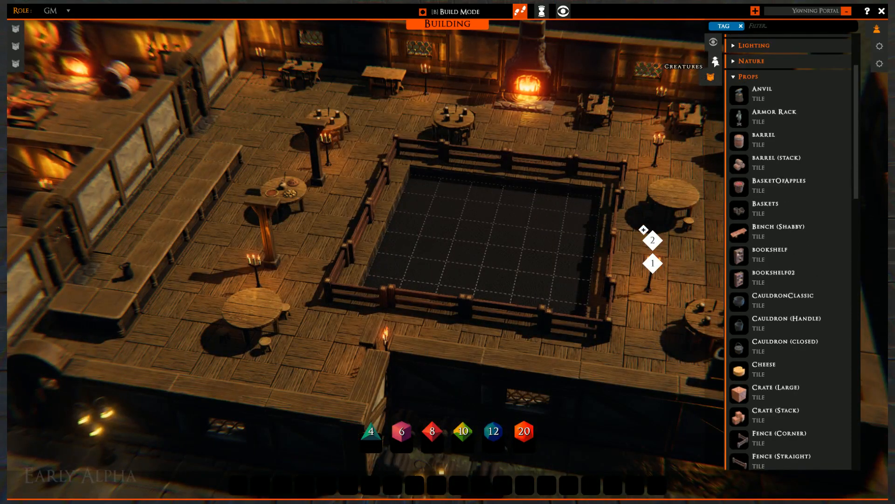
click(734, 77)
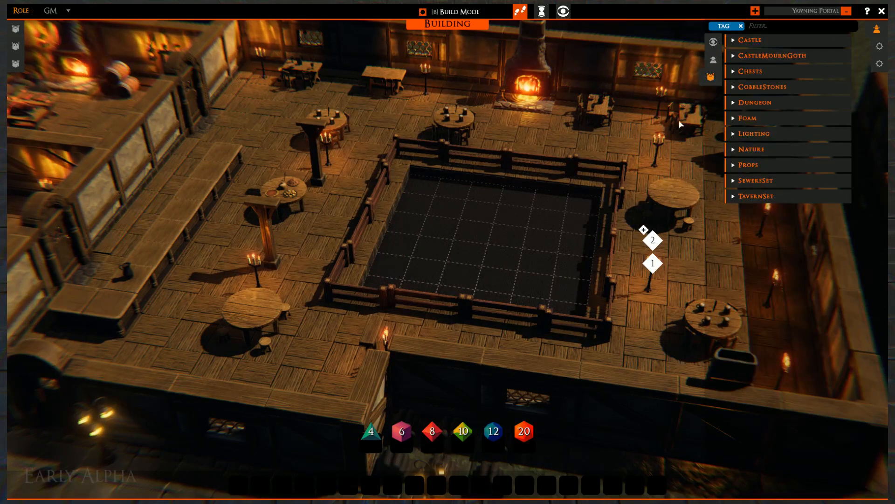
right_drag(679, 119, 560, 207)
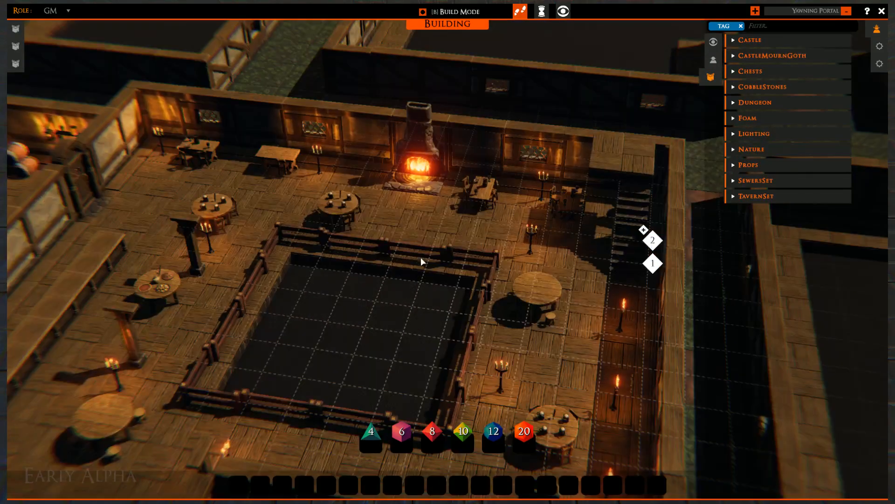
scroll(453, 253, down, 4)
right_drag(473, 251, 329, 262)
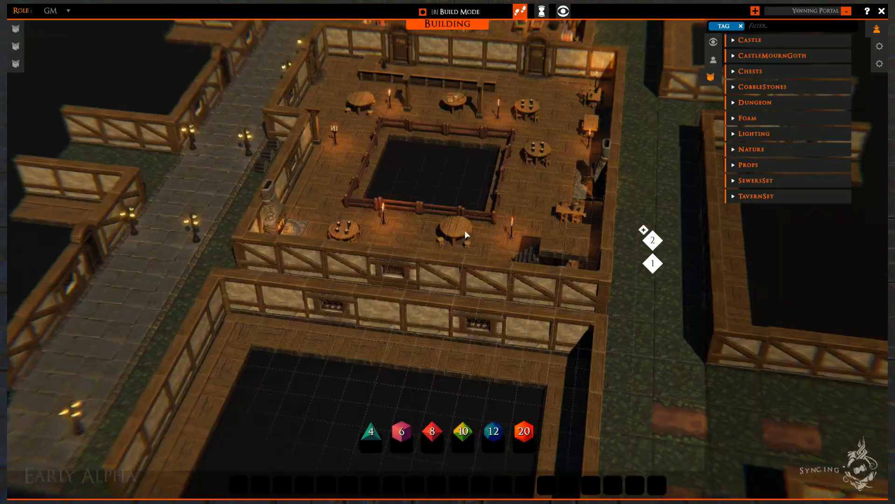
scroll(510, 236, up, 6)
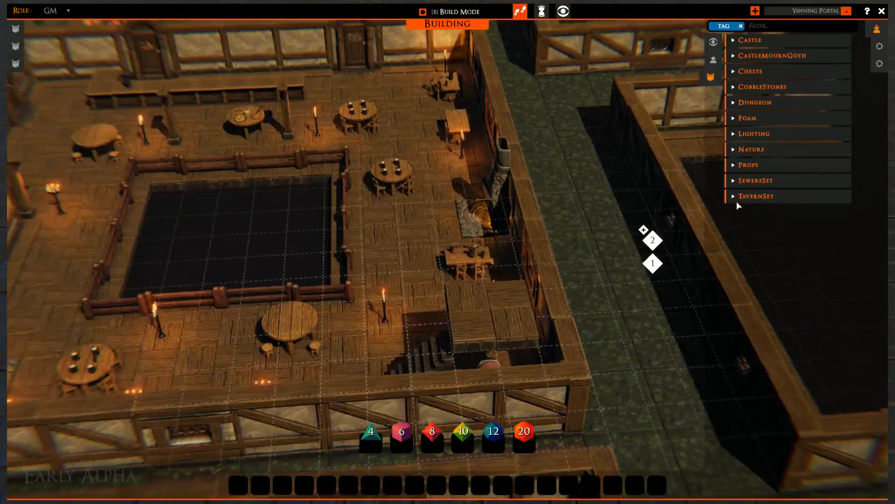
click(749, 196)
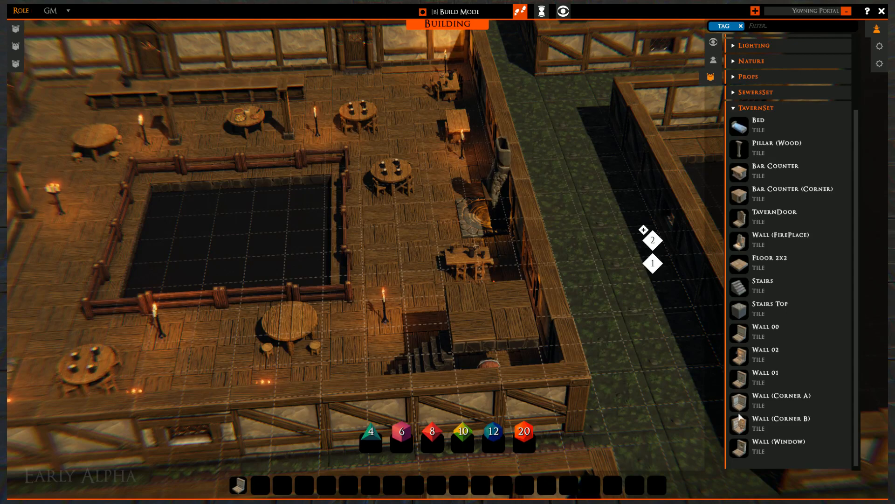
drag(742, 454, 315, 463)
click(240, 490)
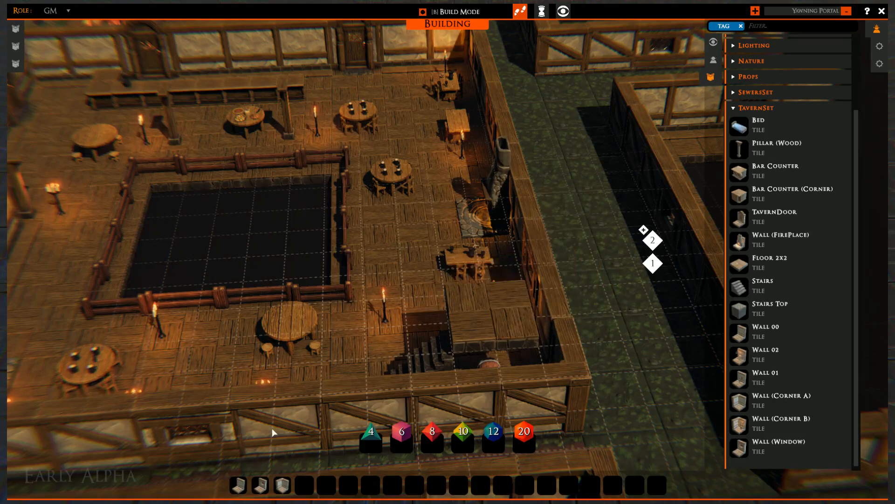
- Delete the raised floor tile over the table beside the stairs and place a plain wall tile at the upper level by the corner
right_click(496, 319)
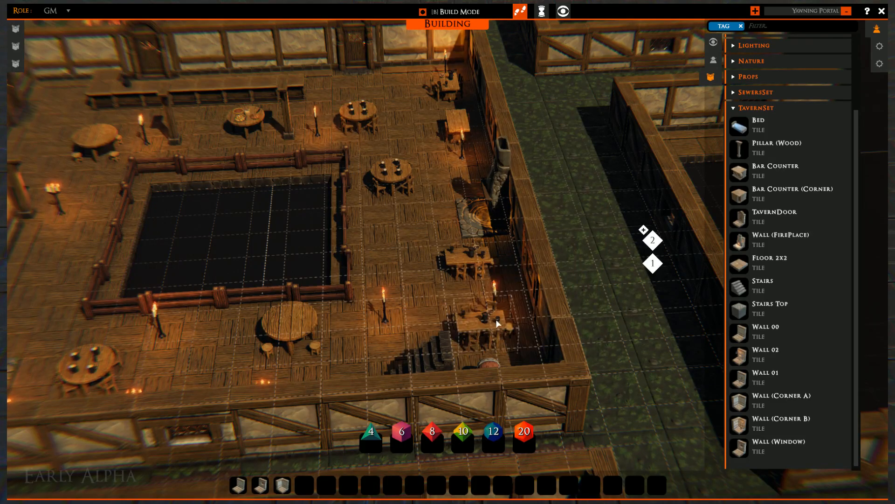
click(243, 486)
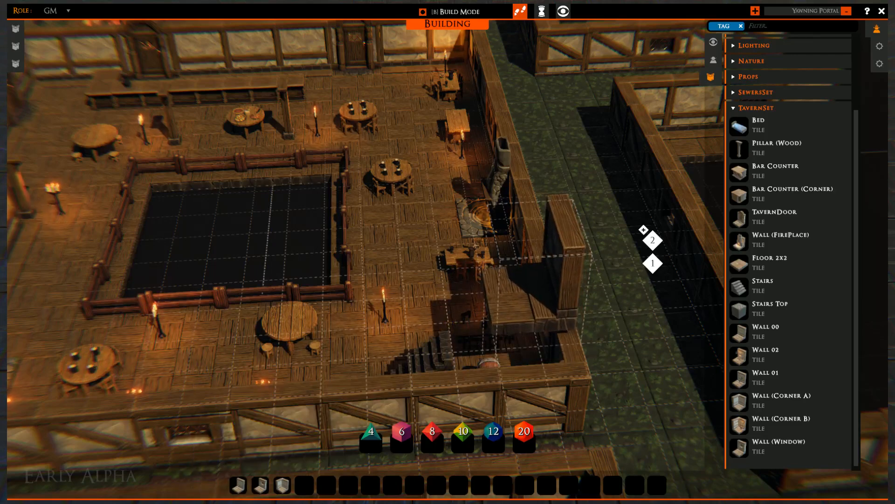
click(533, 309)
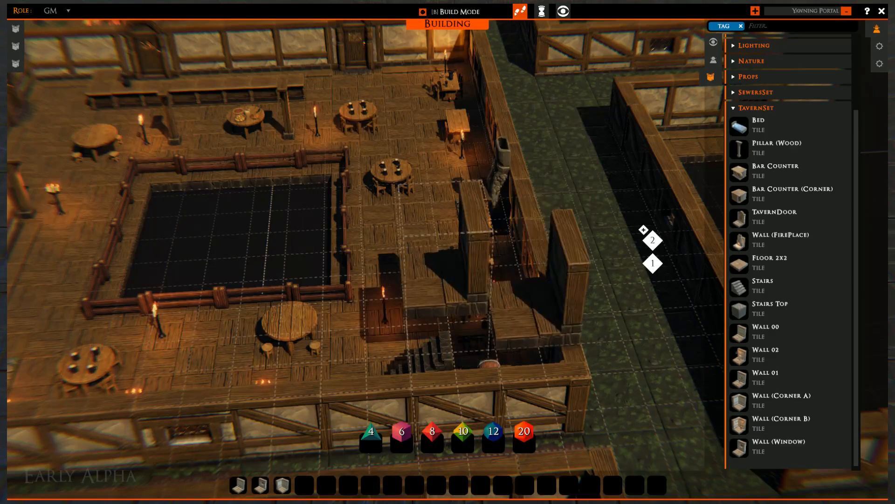
- Place a row of plain wall tiles at the upper level along the fireplace wall, from the stairs past the fireplace
right_drag(443, 261, 569, 264)
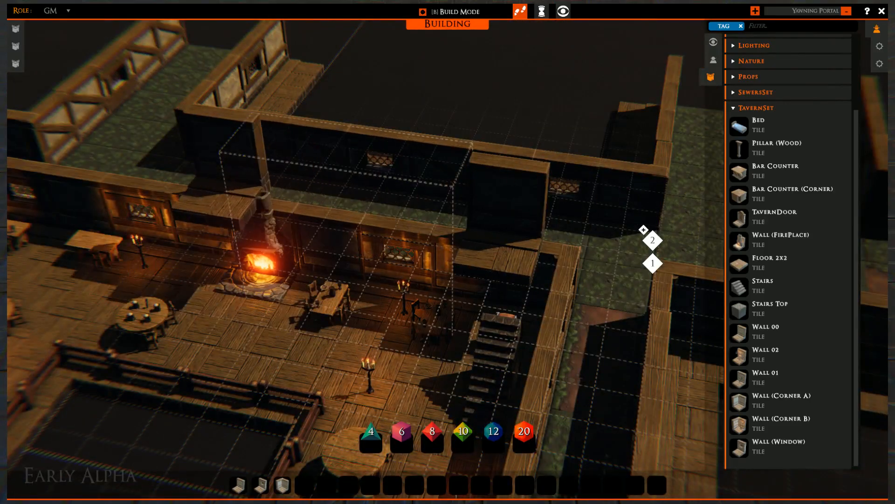
drag(415, 294, 418, 295)
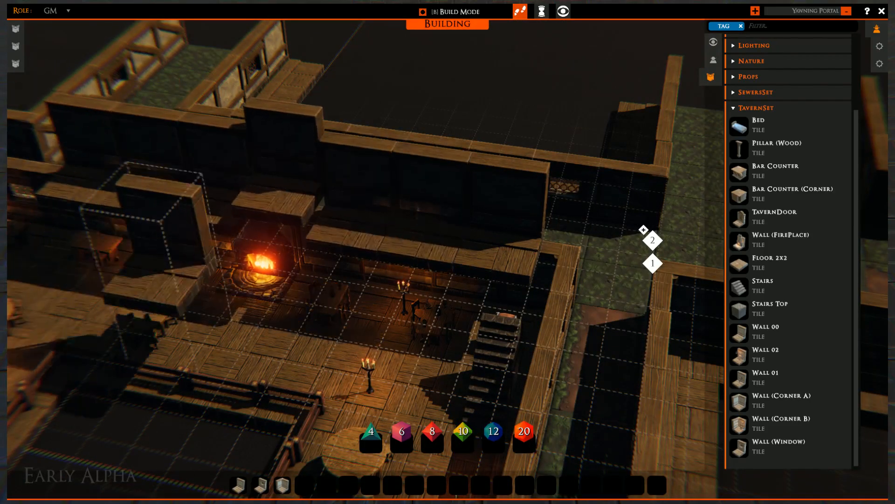
key(a)
key(w)
right_click(435, 325)
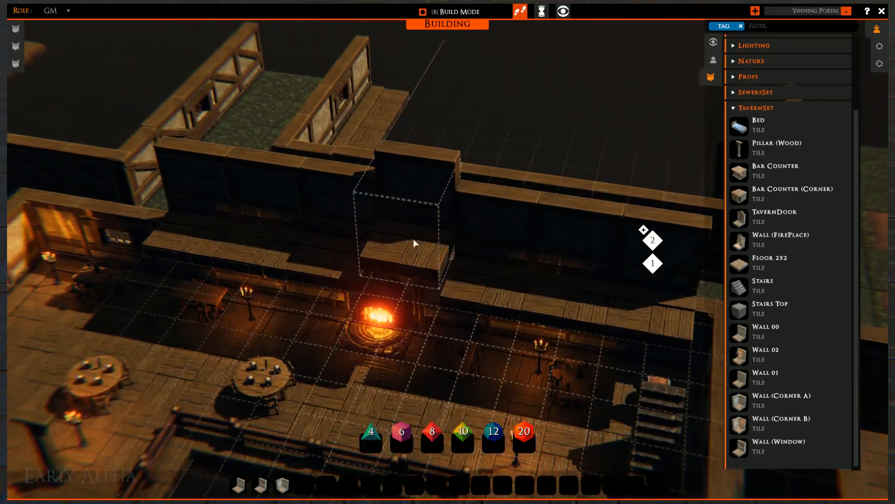
- Delete the upper wall tile over the fireplace and place a fresh plain wall tile in the gap
key(Delete)
key(s)
key(a)
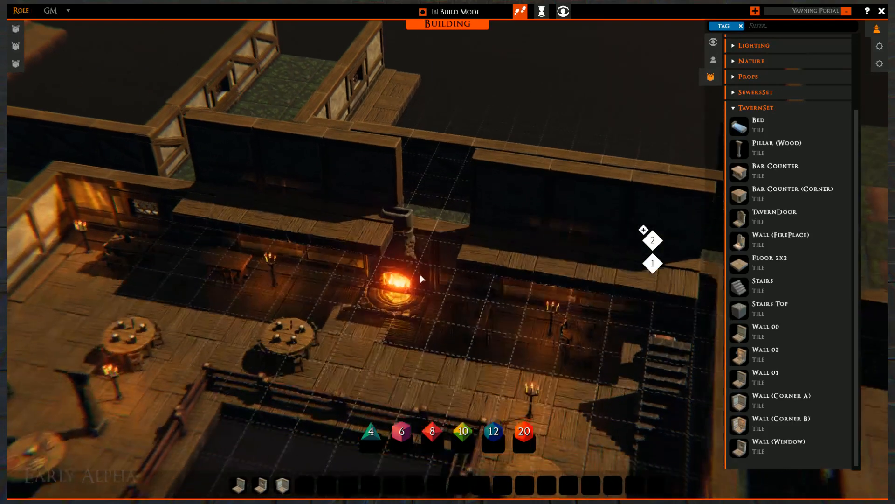
key(w)
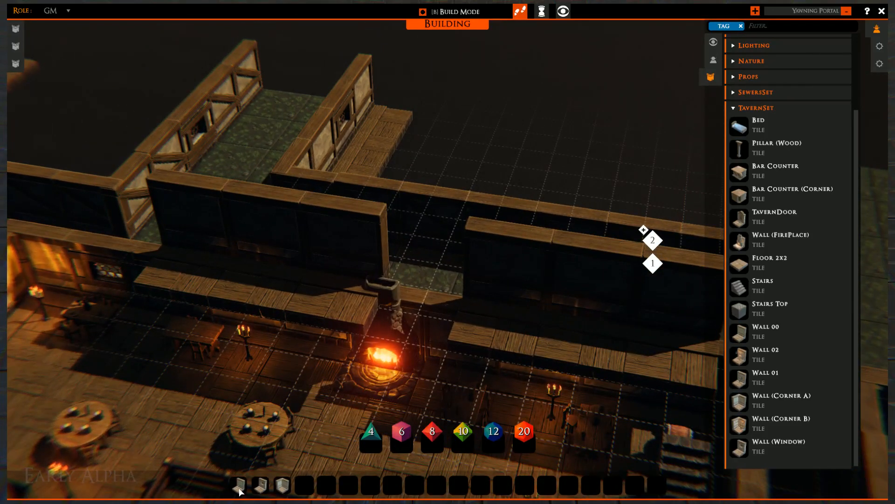
click(239, 486)
click(407, 290)
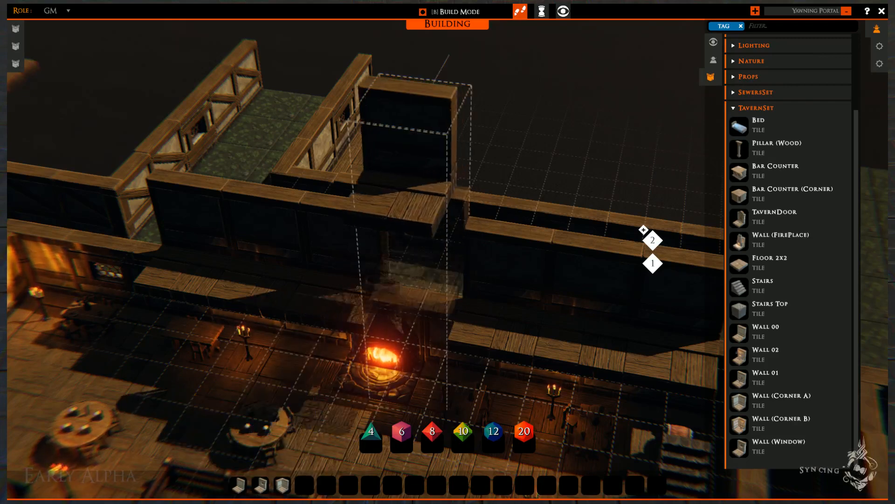
right_click(335, 313)
- Remove the upper wall tile over the fireplace and the neighbouring one on the side away from the stairs
key(s)
key(a)
key(d)
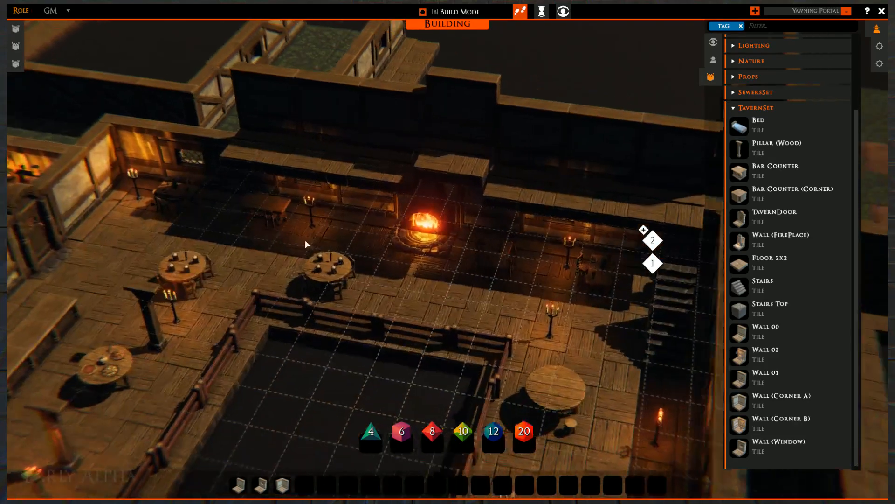
key(w)
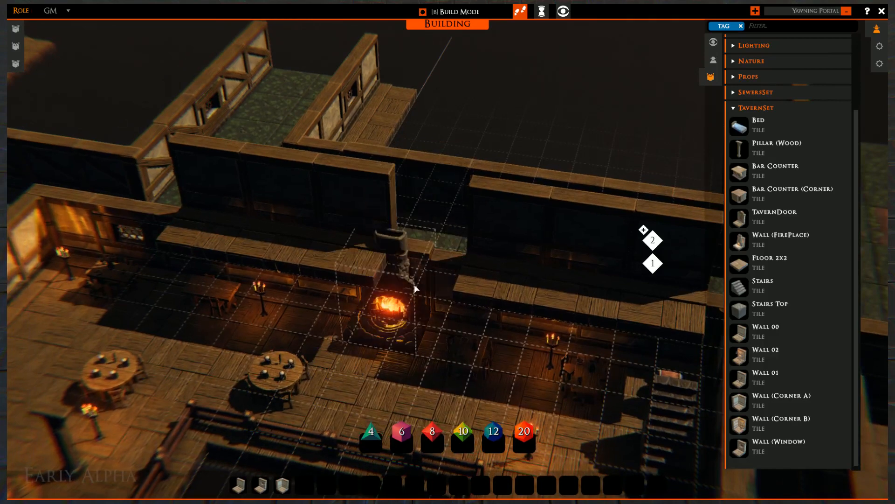
right_click(327, 255)
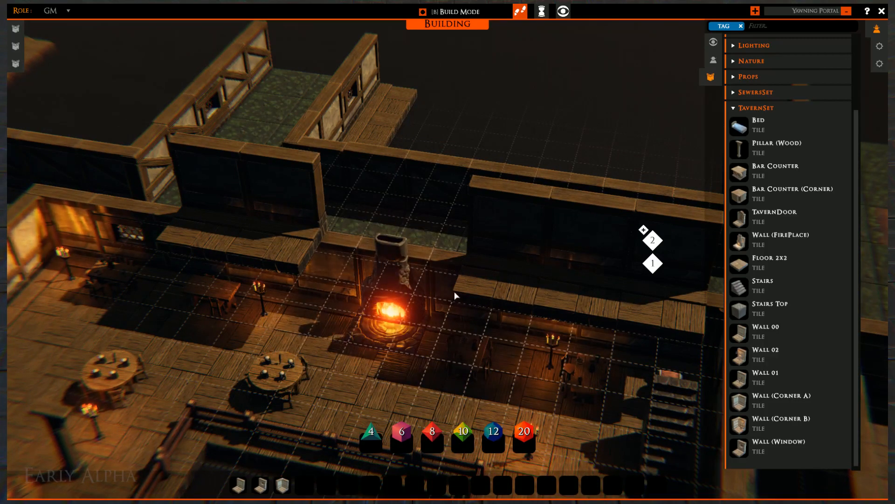
key(s)
key(d)
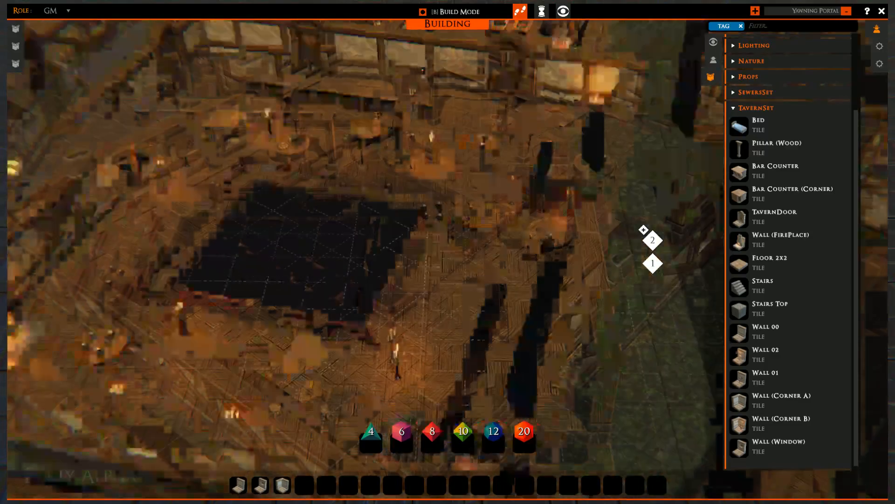
right_drag(433, 281, 520, 283)
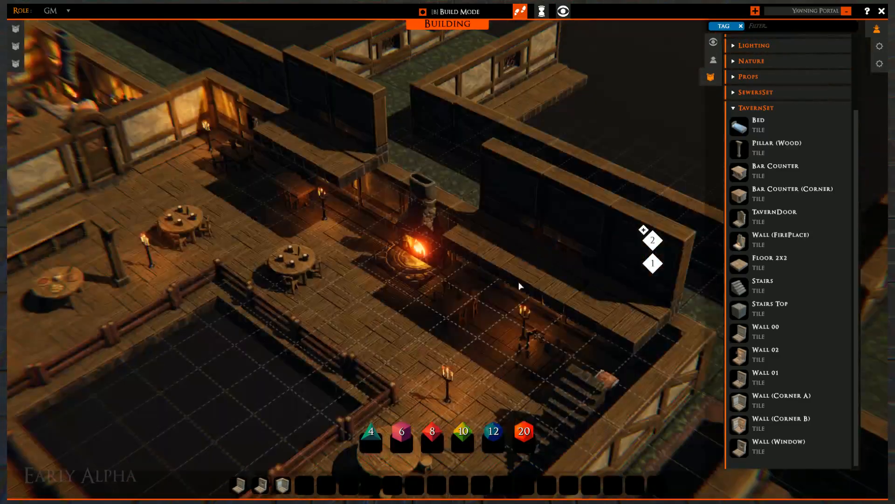
- Fill in plain wall tiles at the upper level from the hall corner near the arched door up to the fireplace
drag(326, 305, 497, 359)
drag(343, 240, 405, 360)
right_drag(405, 359, 457, 346)
click(238, 483)
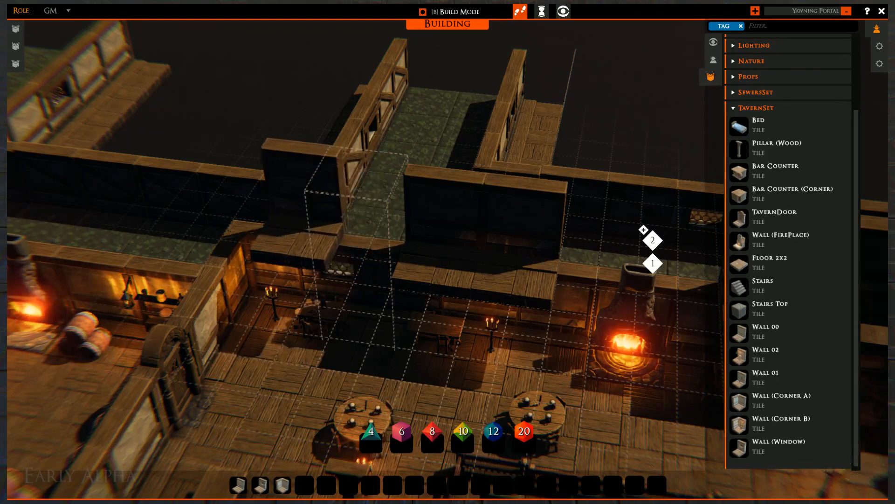
click(281, 245)
middle_drag(326, 275, 509, 308)
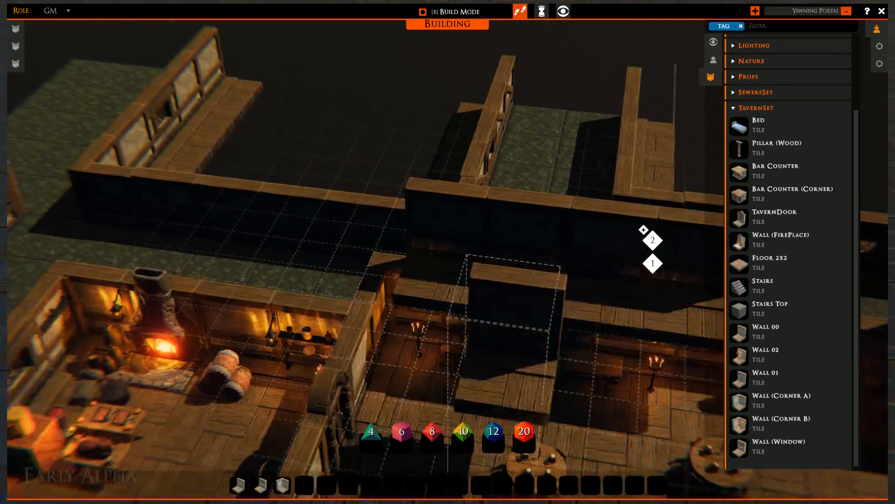
click(520, 275)
key(a)
key(d)
click(513, 233)
click(560, 234)
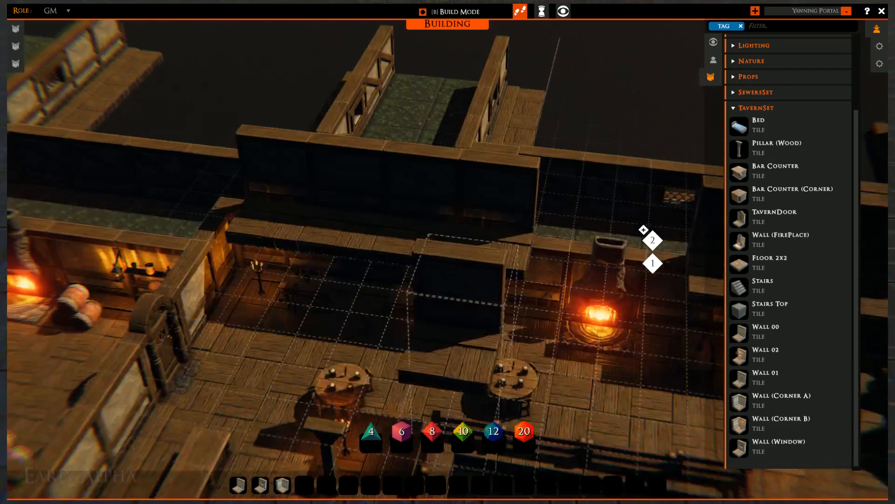
right_click(490, 303)
- Delete the upper wall tiles between the fireplace and the stairs, and place a Wall (Corner A) tile at the corner above the stairs
middle_drag(541, 313, 205, 265)
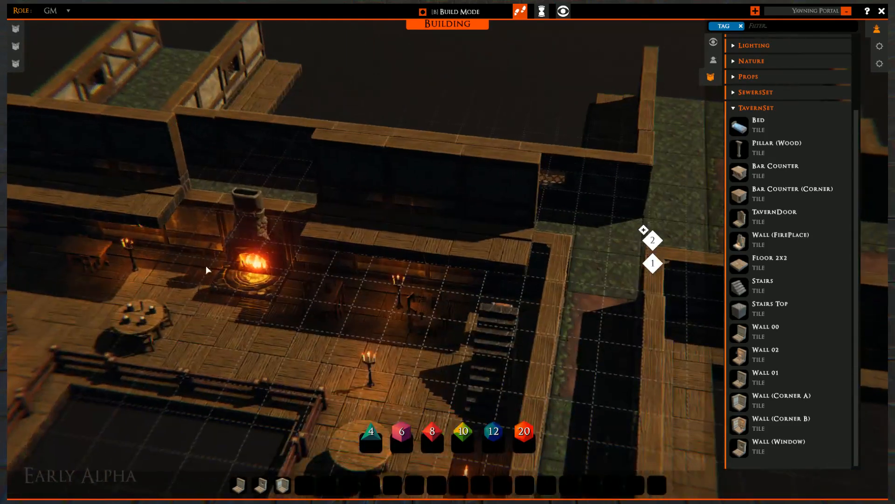
key(Delete)
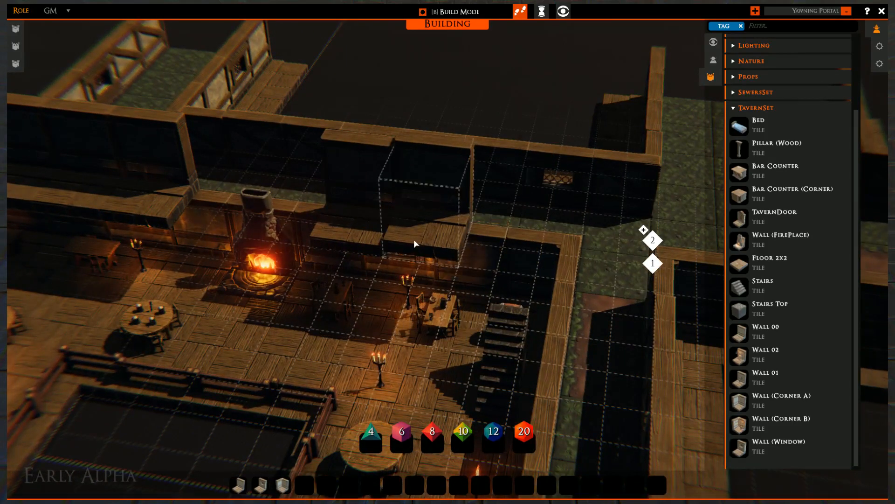
key(Delete)
key(Delete)
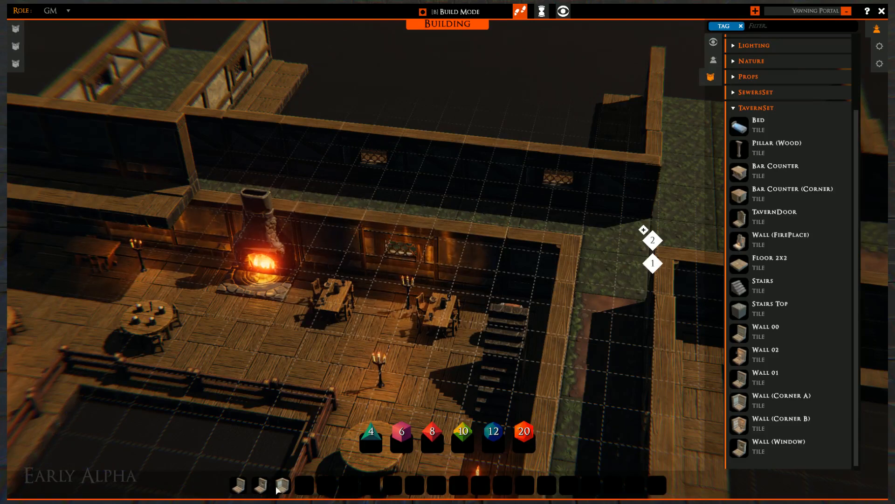
click(281, 486)
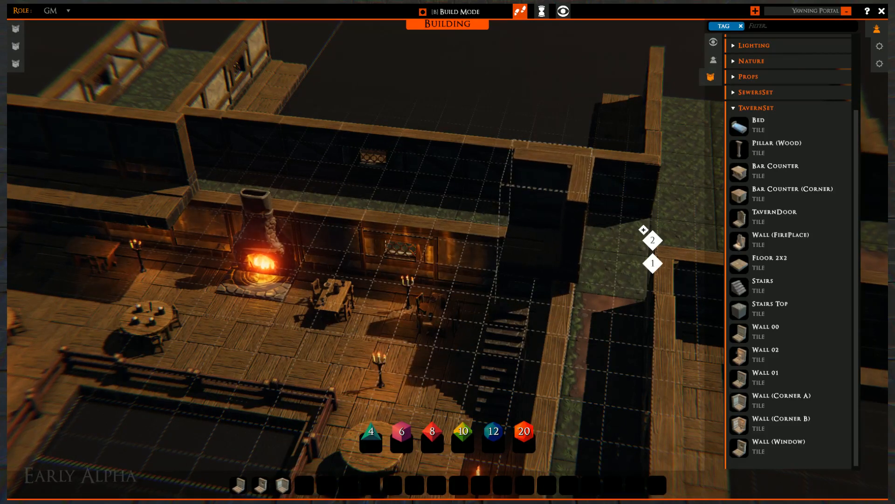
right_click(431, 281)
- Delete the remaining upper wall tiles between the fireplace and the hall corner near the arched door
key(a)
key(w)
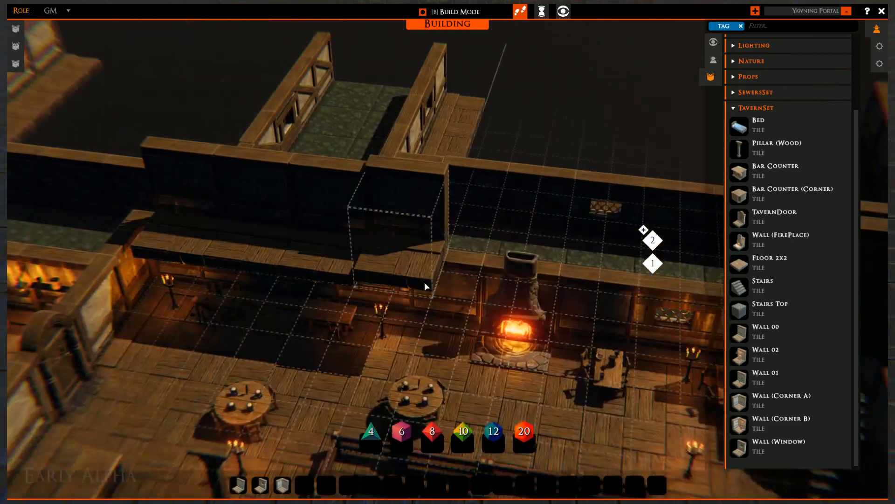
key(Delete)
click(317, 262)
key(Delete)
click(278, 252)
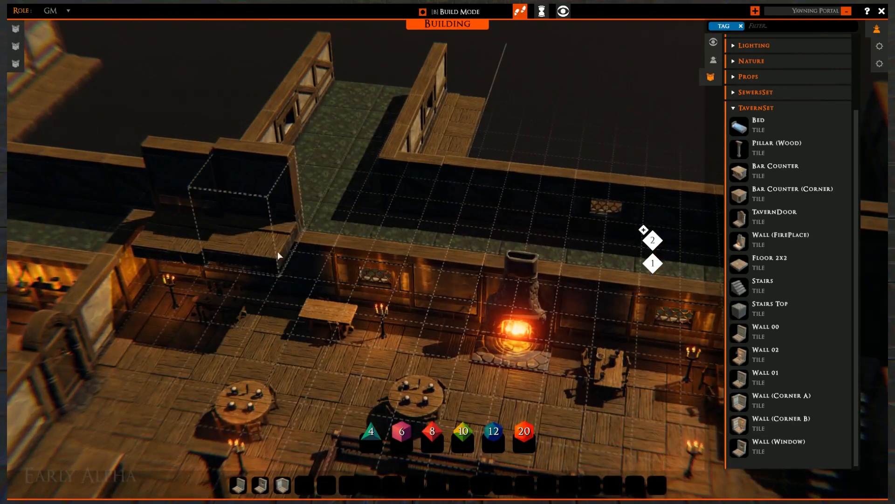
key(Delete)
click(211, 236)
key(Delete)
- Place rotated plain wall tiles in line with the upper corner on both sides of the fireplace, leaving a gap over it
drag(499, 338, 258, 302)
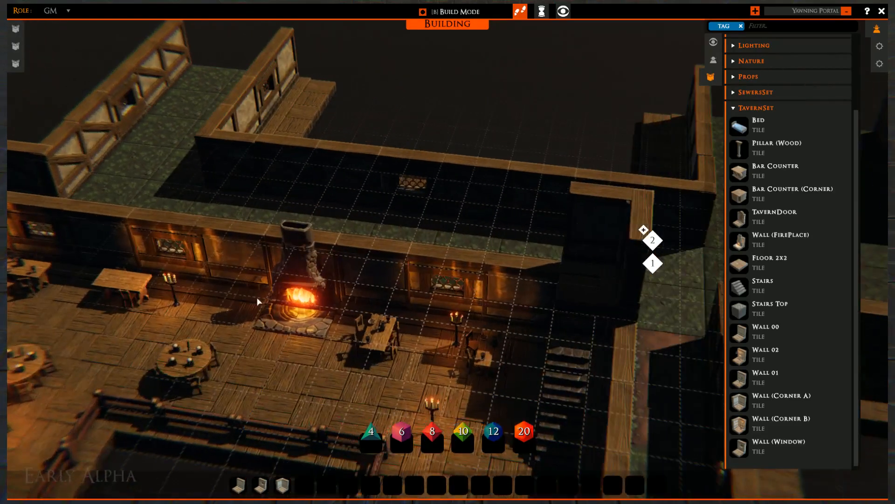
click(238, 485)
key(r)
key(r)
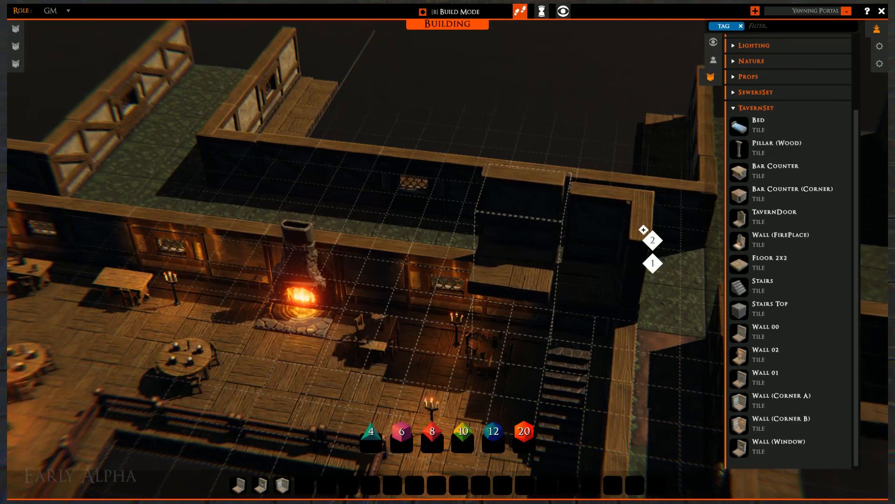
drag(520, 280, 358, 260)
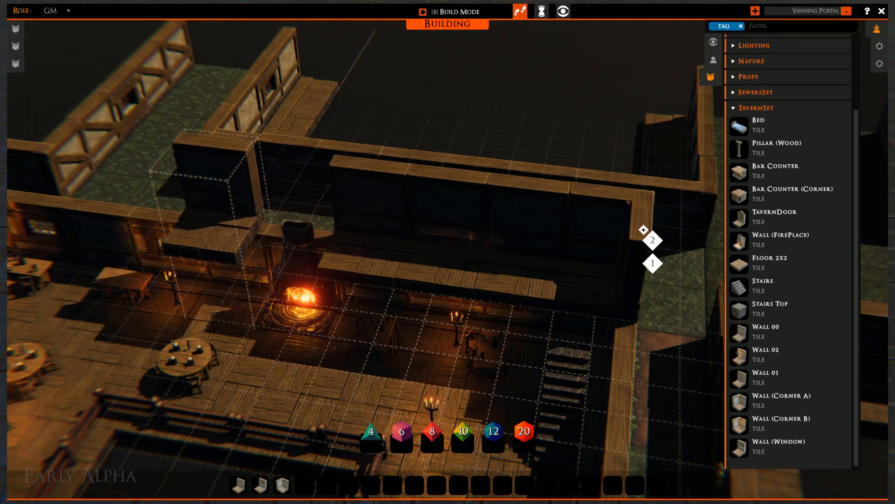
drag(28, 242, 224, 266)
- Try a plain wall tile in the gap above the fireplace, and delete it
middle_drag(154, 262, 369, 251)
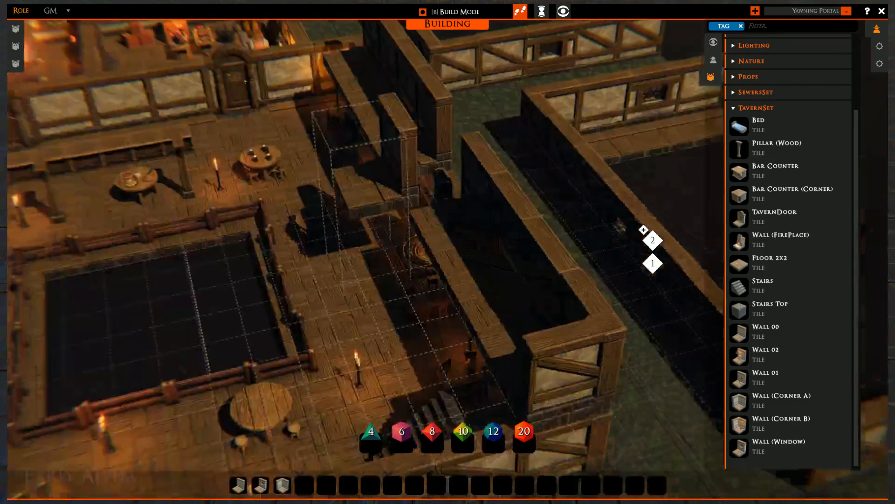
key(w)
key(a)
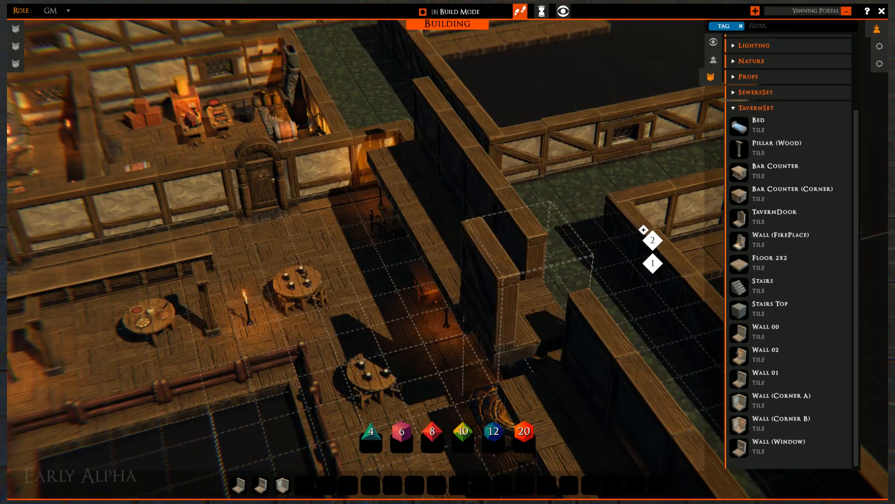
click(471, 347)
right_click(471, 347)
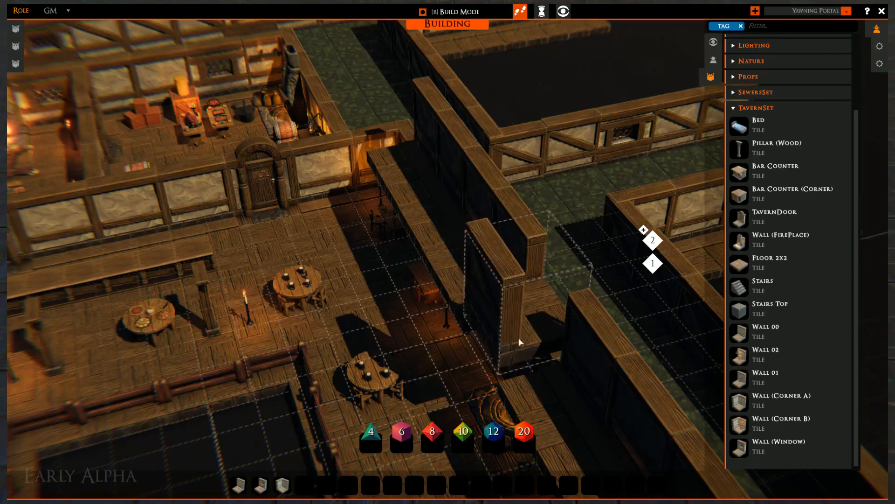
key(Delete)
- Delete the upper wall tiles directly beside the fireplace on both sides to widen the gap around the chimney
middle_drag(438, 368, 561, 313)
right_drag(561, 314, 416, 287)
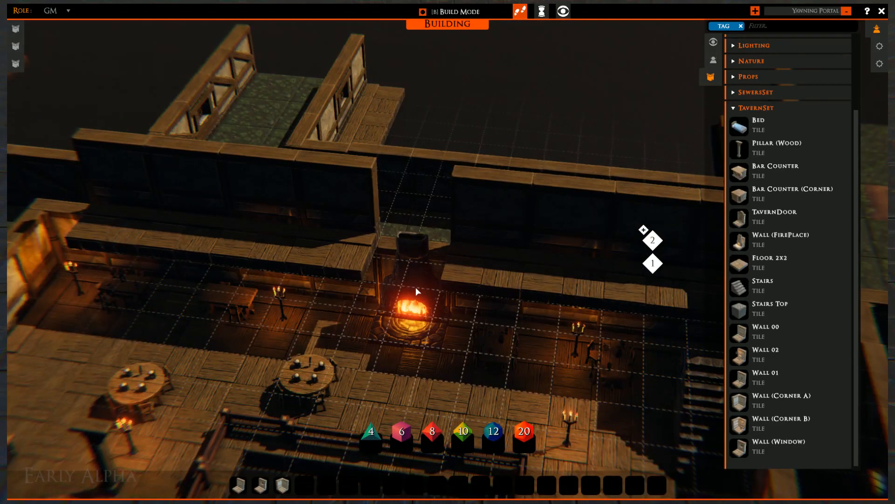
click(344, 246)
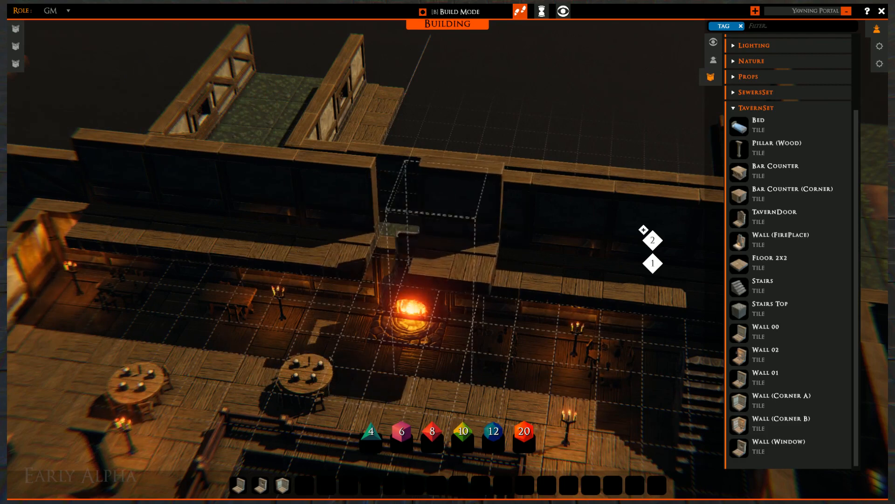
key(Delete)
click(365, 256)
key(Delete)
click(454, 264)
key(Delete)
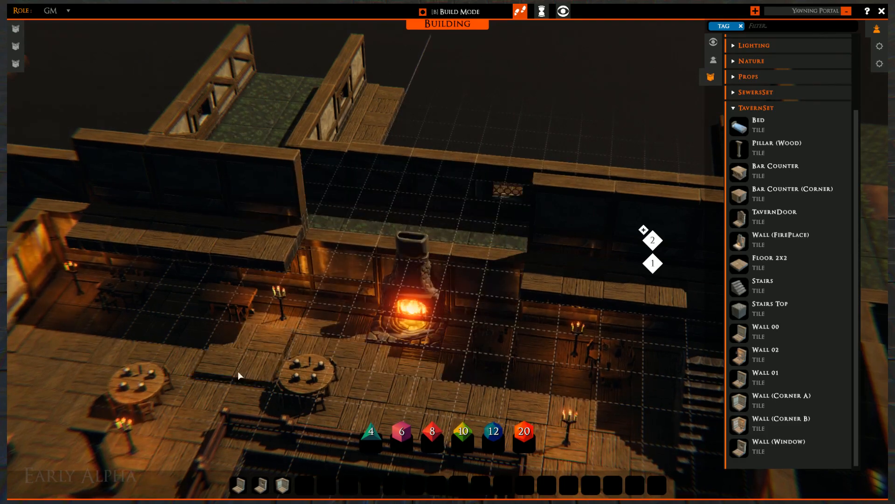
- Place a run of plain wall tiles across the widened upper gap, passing over the fireplace
click(238, 485)
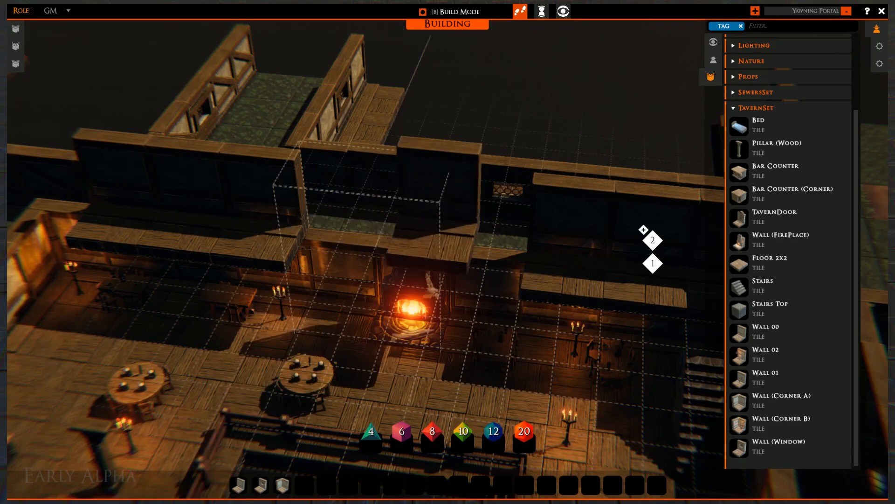
drag(331, 255, 491, 265)
right_click(337, 296)
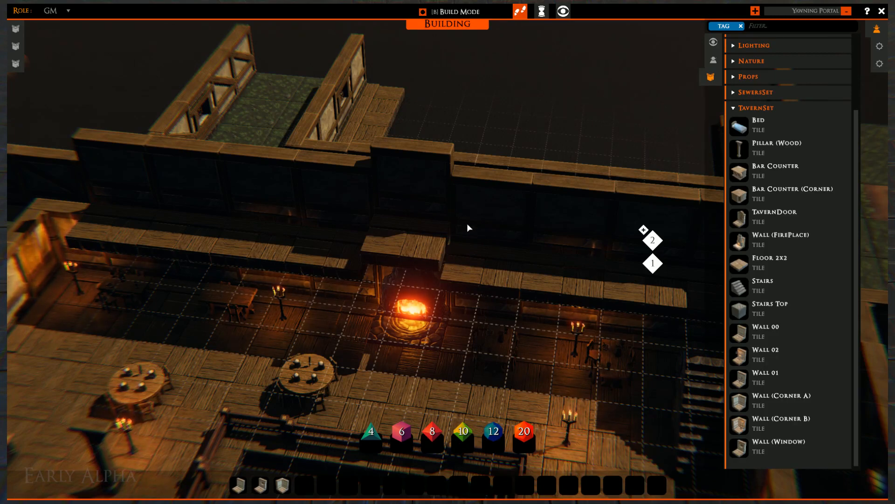
- Delete the upper wall tile over the fireplace and the wall tiles flanking it
drag(403, 232, 424, 231)
key(Delete)
right_drag(482, 315, 313, 258)
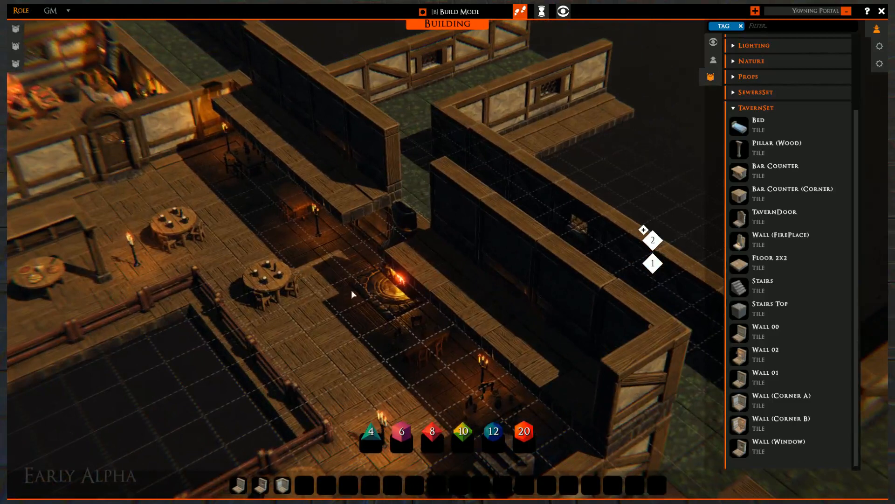
right_drag(428, 279, 313, 244)
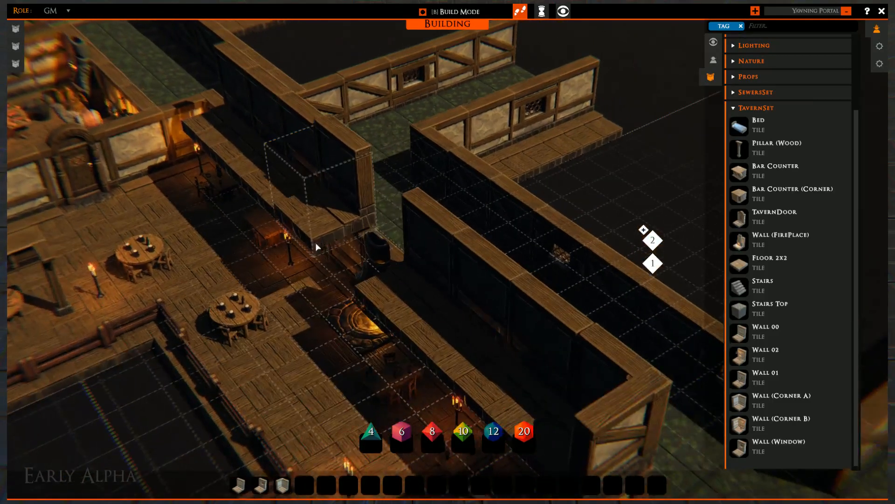
key(Delete)
key(Delete)
- Place upper corner wall tiles on both sides of the gap above the fireplace, turned to frame the chimney
right_drag(415, 270, 295, 459)
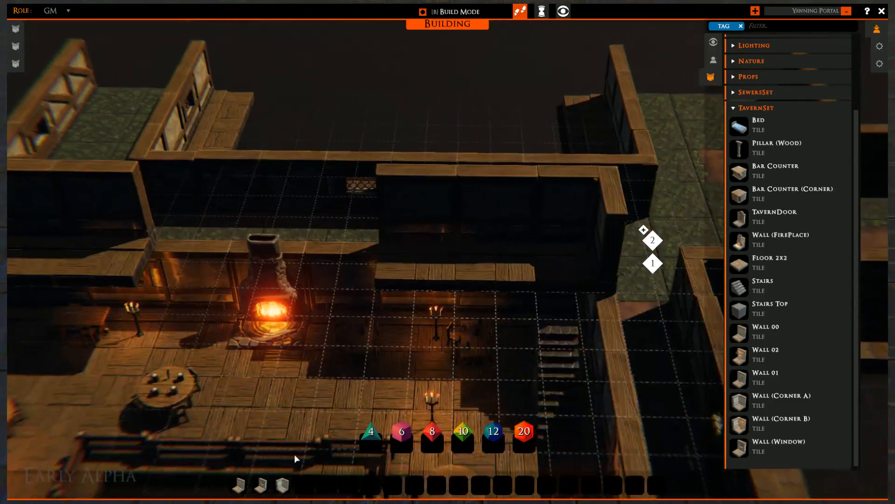
click(286, 485)
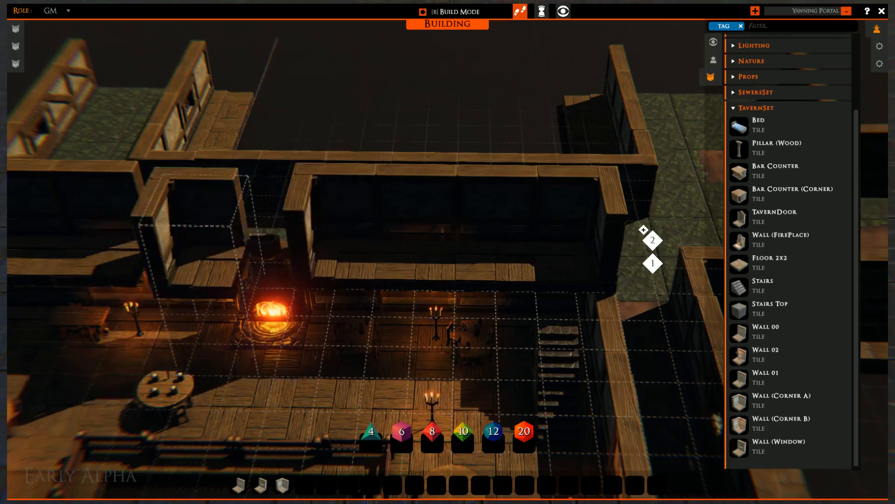
click(192, 313)
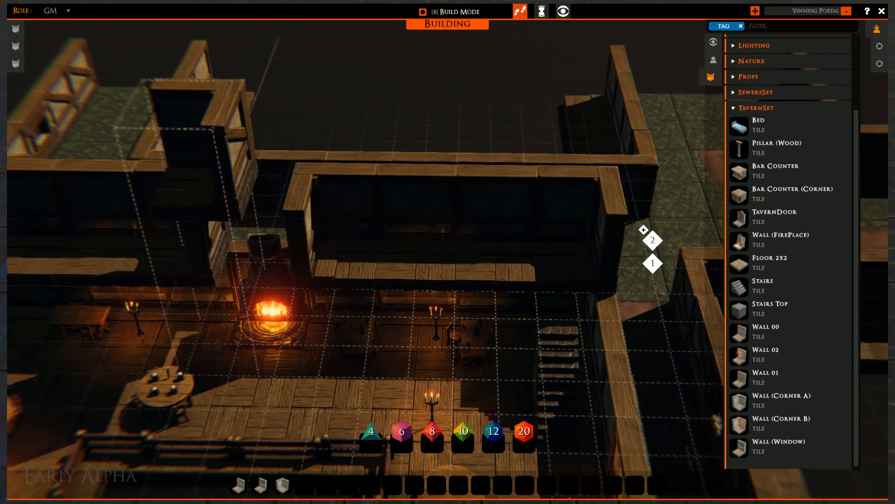
right_click(296, 362)
key(s)
right_drag(373, 320, 472, 282)
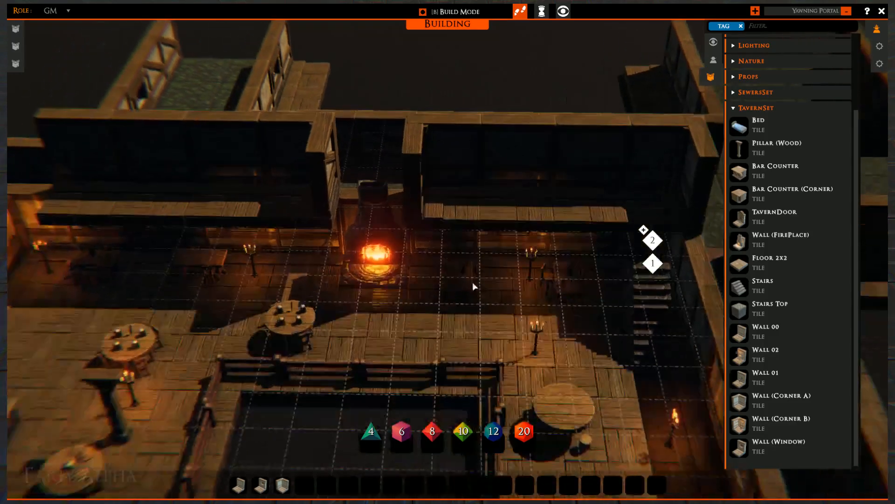
- Place a plain wall tile between the two corner tiles to close off the gap in front of the chimney
click(240, 483)
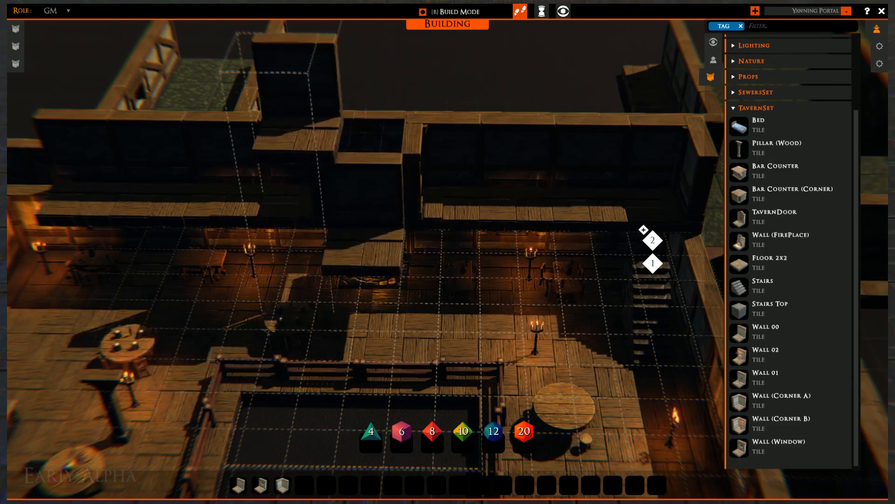
right_click(298, 112)
right_drag(466, 258, 423, 257)
middle_drag(424, 257, 299, 258)
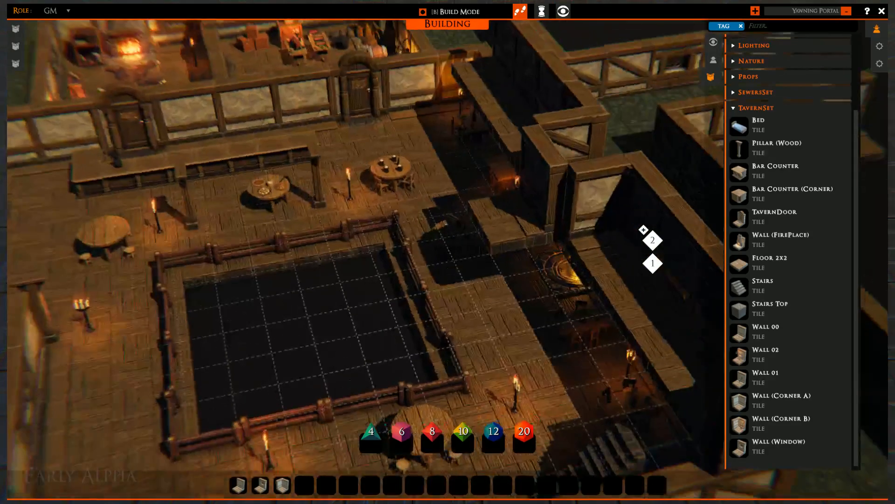
right_drag(466, 238, 430, 144)
right_drag(376, 247, 517, 175)
right_drag(578, 142, 360, 303)
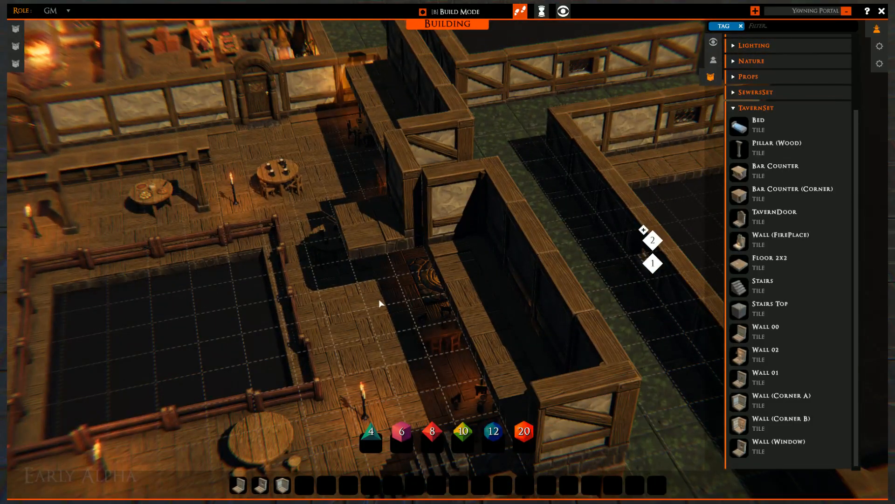
middle_drag(338, 247, 417, 309)
right_drag(417, 309, 513, 345)
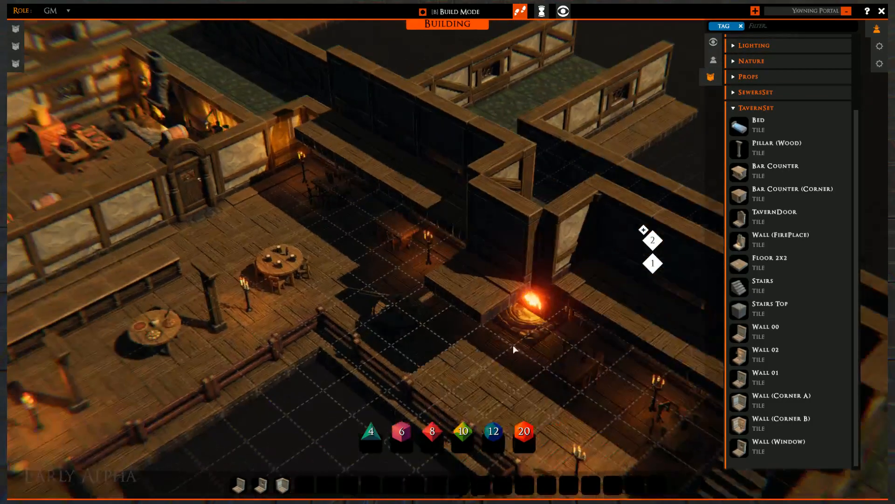
- Place a corner wall tile on the upper level where the main hall meets the kitchen's front wall
middle_drag(412, 312, 236, 456)
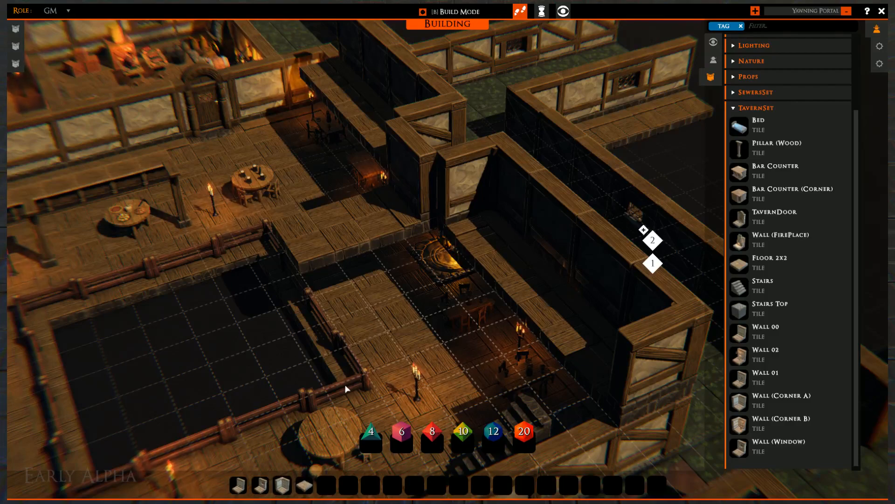
scroll(359, 336, up, 3)
middle_drag(348, 266, 477, 410)
middle_drag(360, 221, 390, 427)
middle_drag(330, 342, 290, 349)
click(280, 482)
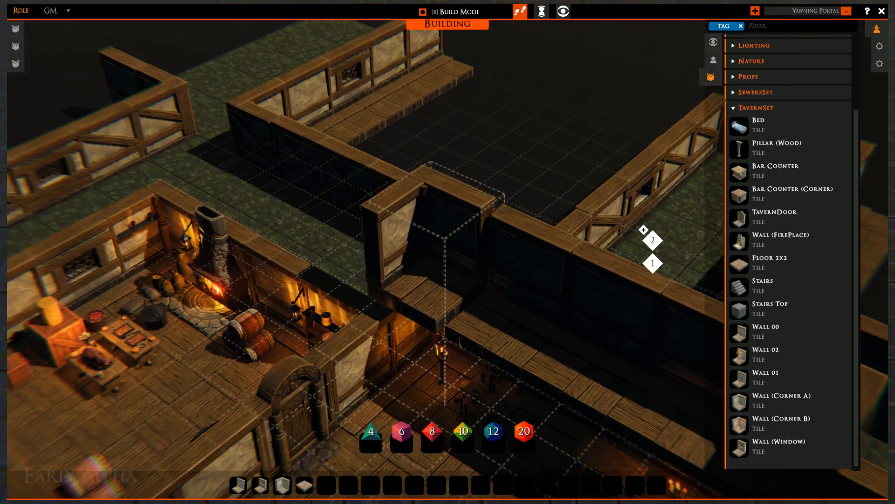
click(427, 362)
right_click(391, 367)
middle_drag(391, 368, 211, 300)
key(a)
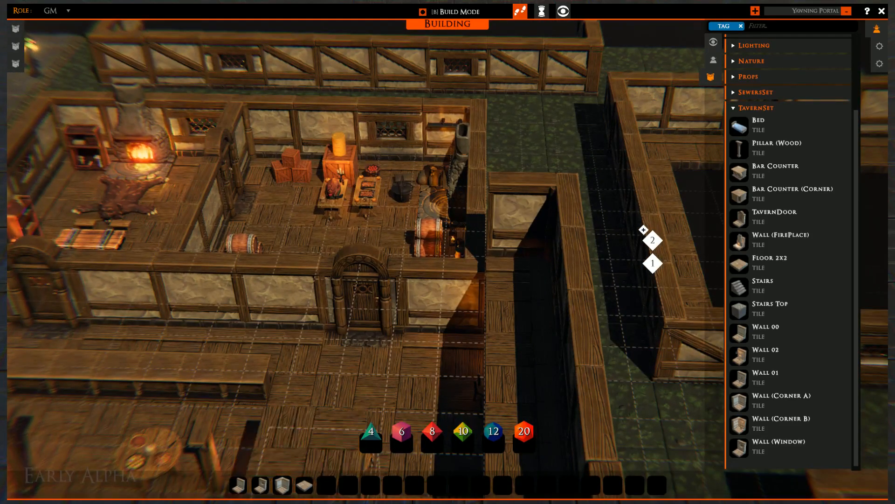
- Lay a run of plain wall tiles on the upper level from the kitchen corner along the wall behind the bar
click(238, 485)
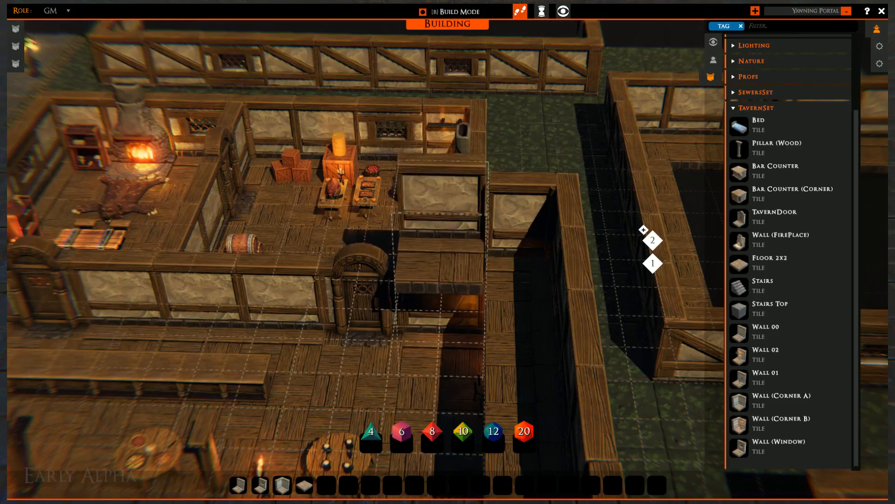
drag(429, 275, 168, 275)
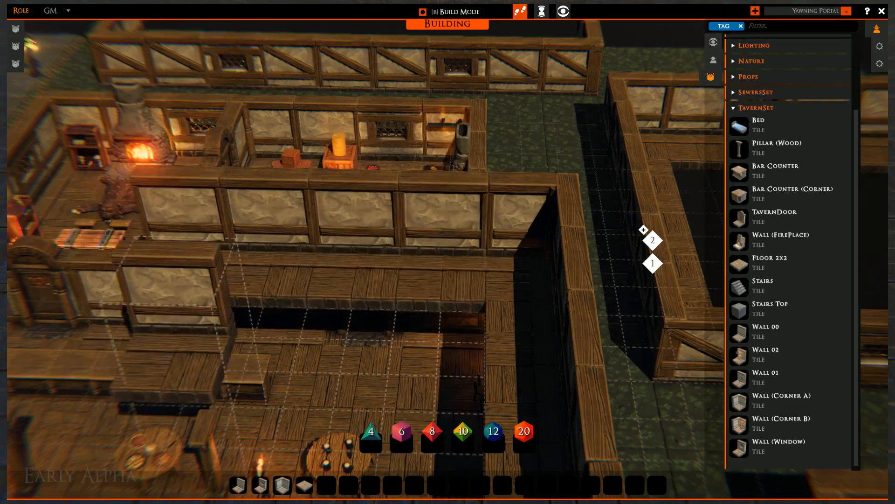
key(a)
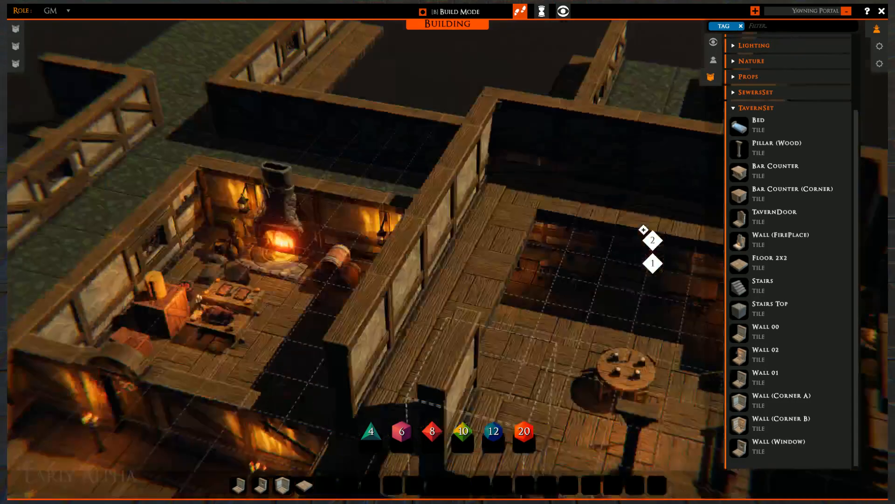
key(s)
key(a)
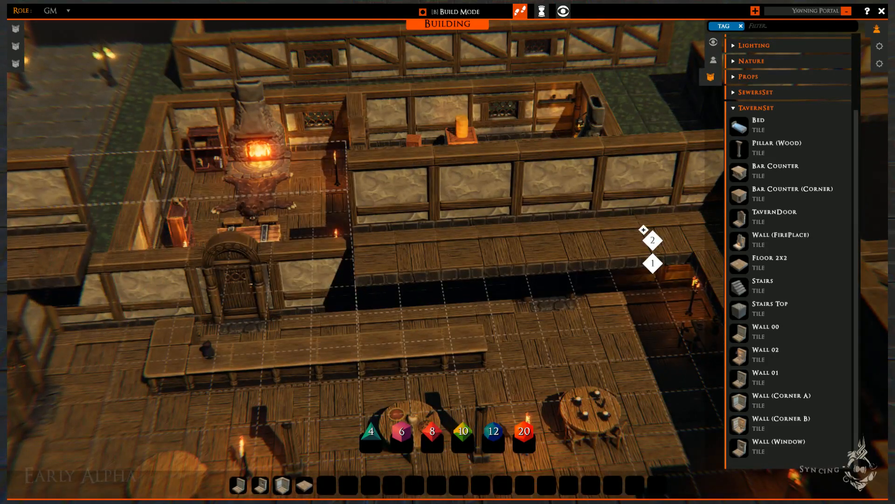
- Place a corner wall tile at the end of the upper wall run behind the bar, near the tavern door
right_drag(230, 320, 159, 299)
key(a)
key(w)
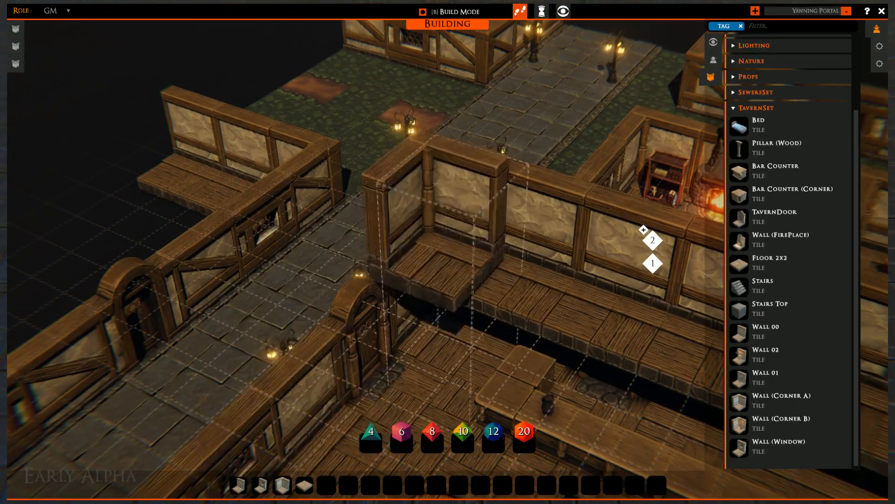
click(453, 280)
right_click(514, 341)
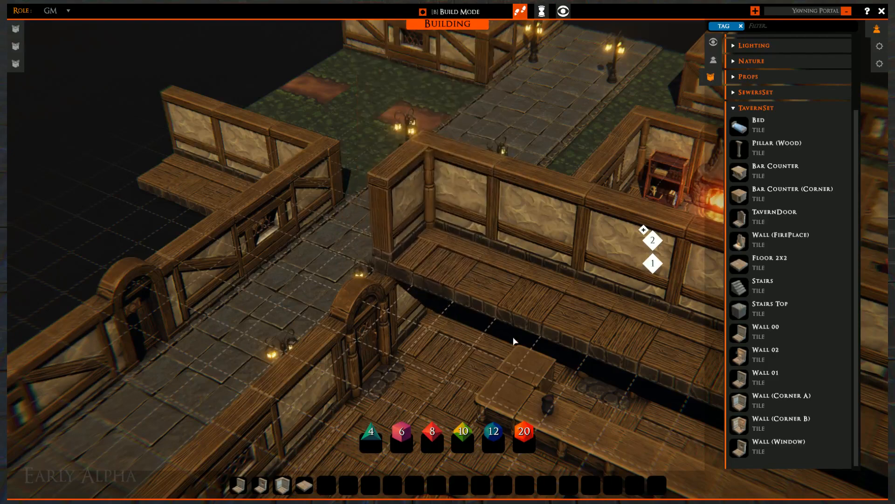
- Try a run of plain wall tiles, rotated to follow the street side, from the bar corner past the tavern door
key(s)
key(d)
right_drag(483, 304, 339, 272)
click(246, 484)
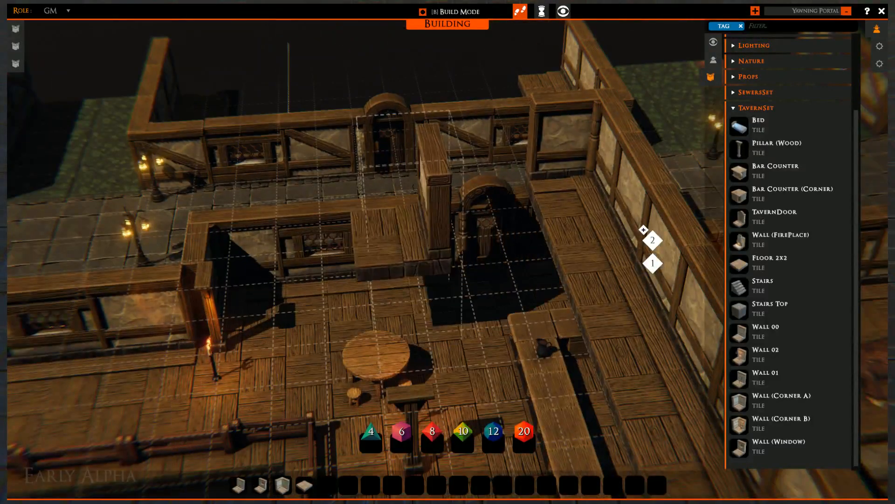
key(r)
key(r)
key(r)
right_drag(508, 275, 534, 276)
key(r)
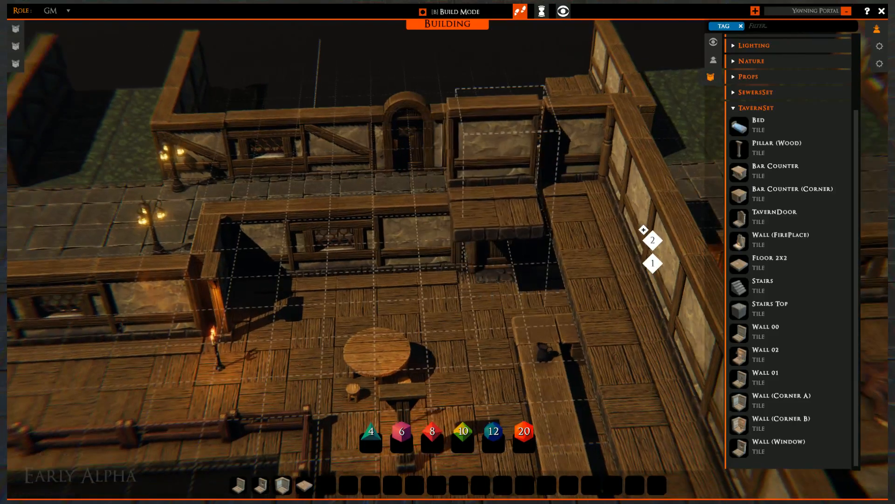
drag(504, 212, 324, 220)
right_click(286, 456)
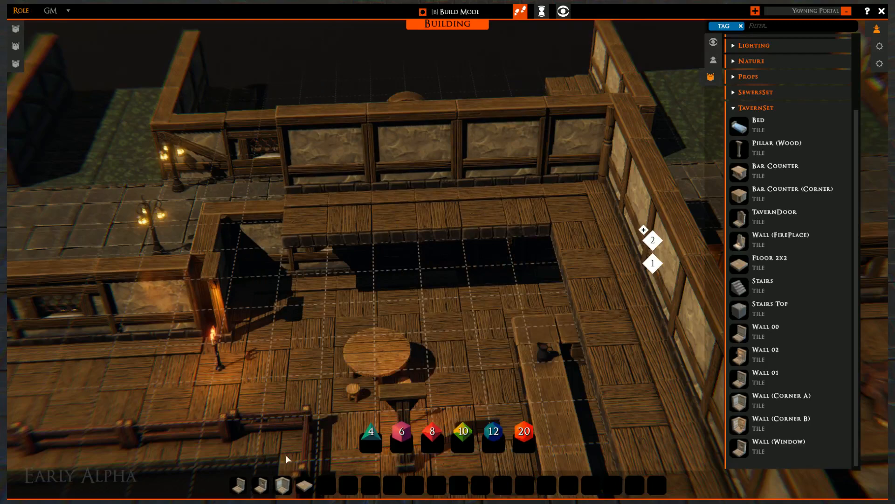
- Try a corner wall tile at the far end of the street-side upper wall run
click(285, 486)
click(234, 217)
right_click(270, 321)
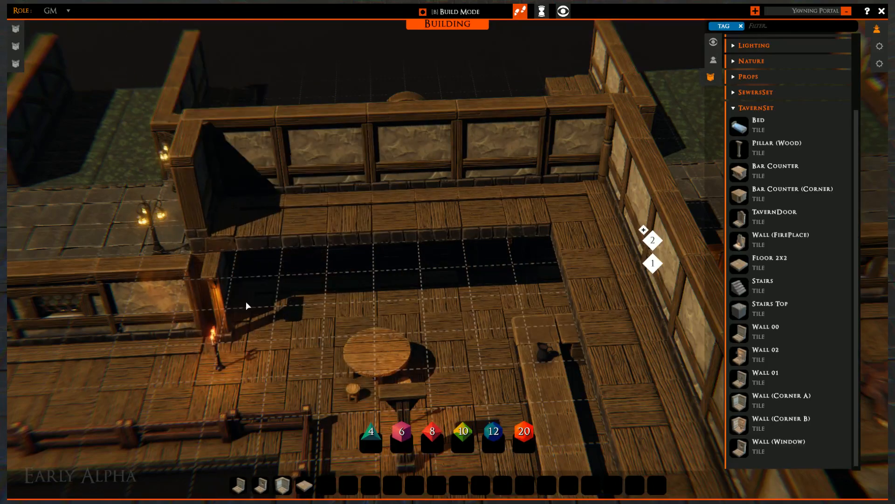
- Clear the street-side upper walls and place the corner wall tile behind the bar again, closer to the bar counter
right_drag(247, 305, 73, 295)
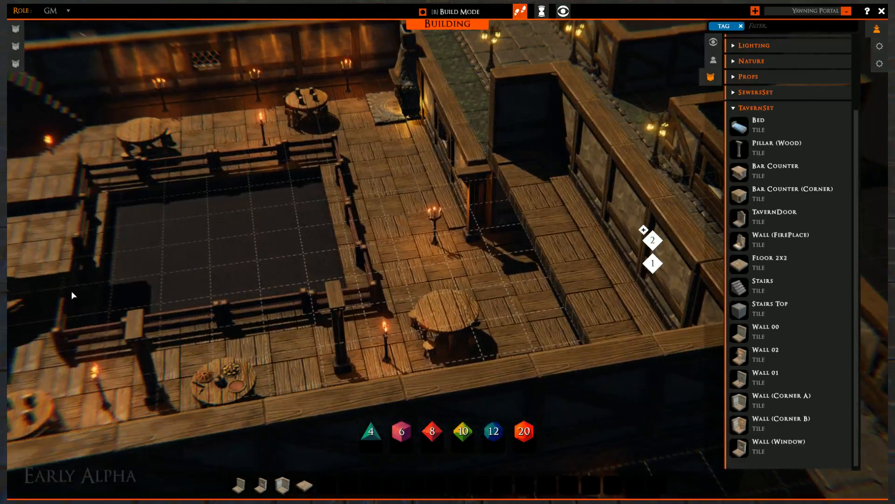
right_drag(158, 302, 573, 297)
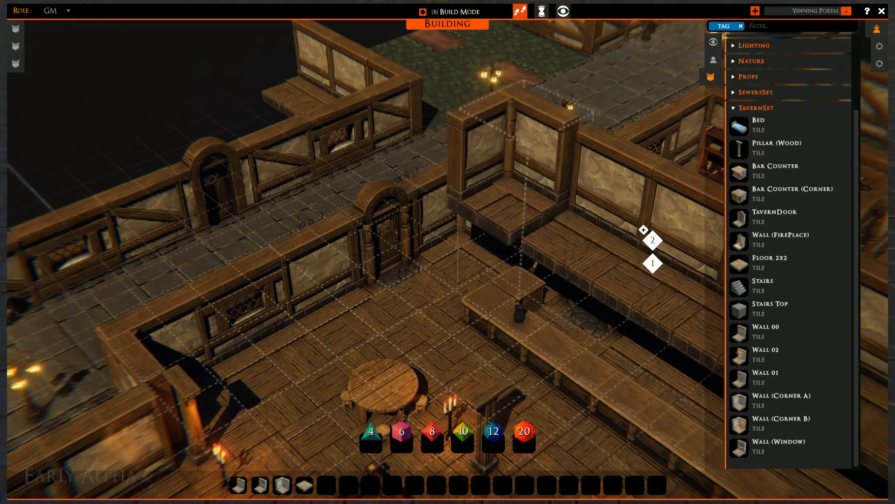
right_drag(409, 347, 390, 256)
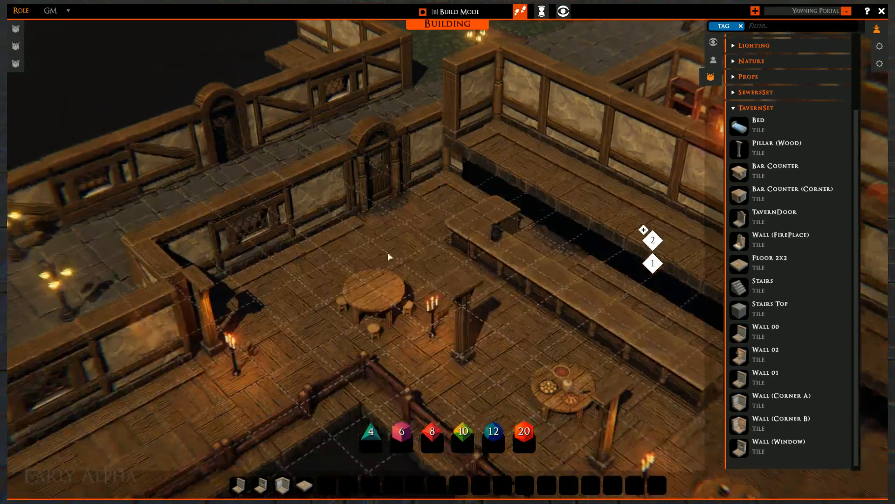
- Lay a new run of rotated plain wall tiles on the upper level along the street-side wall from the repositioned corner
click(244, 490)
key(r)
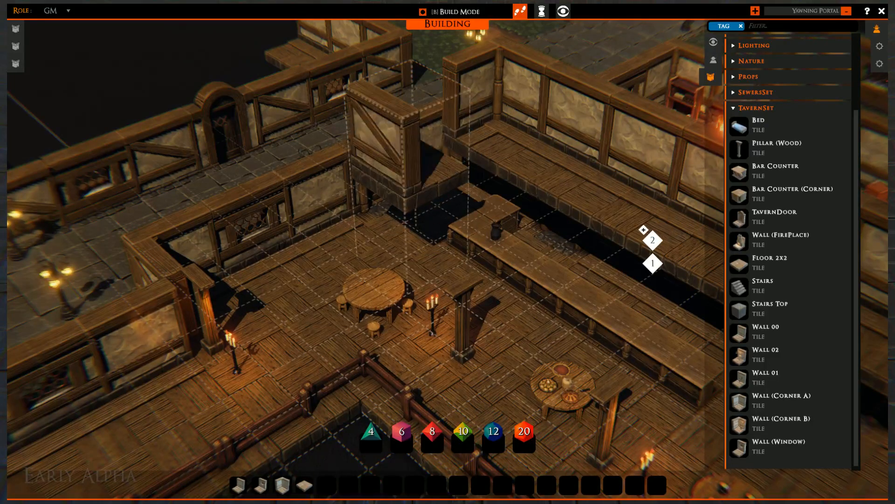
key(r)
drag(443, 173, 187, 296)
- Place upper corner wall tiles on both sides of the street-side fireplace
right_drag(331, 275, 648, 140)
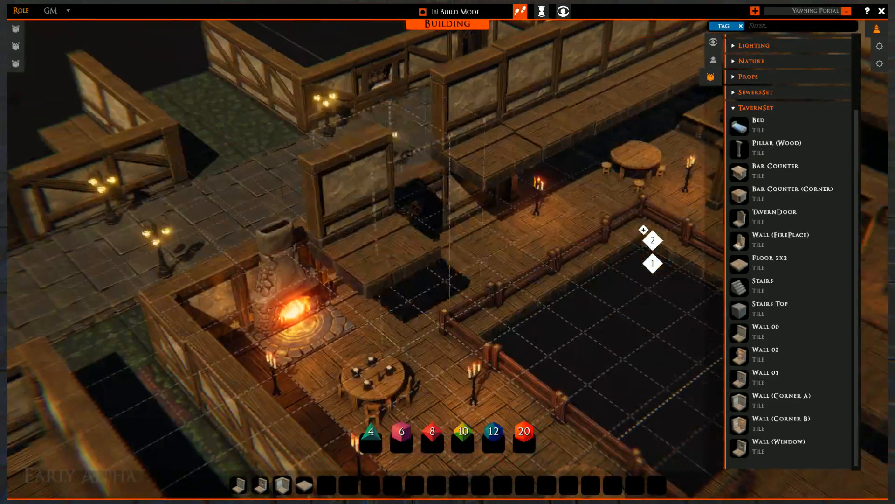
right_drag(396, 207, 354, 219)
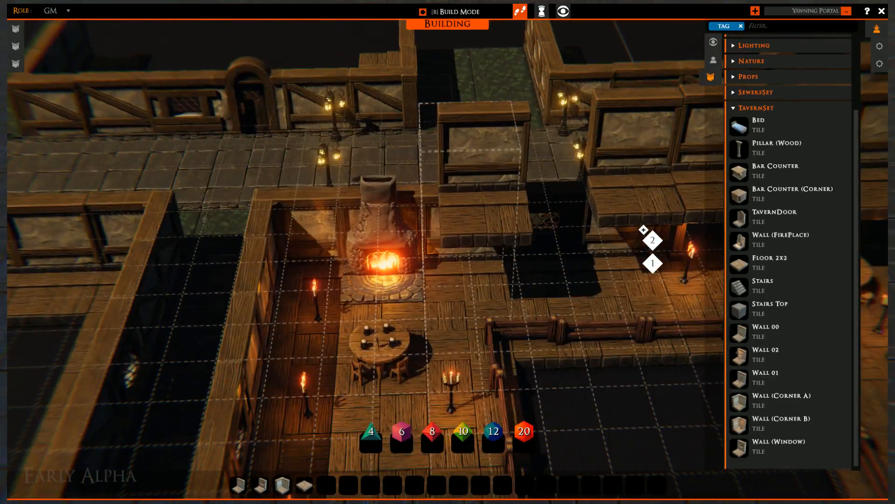
click(541, 221)
click(304, 485)
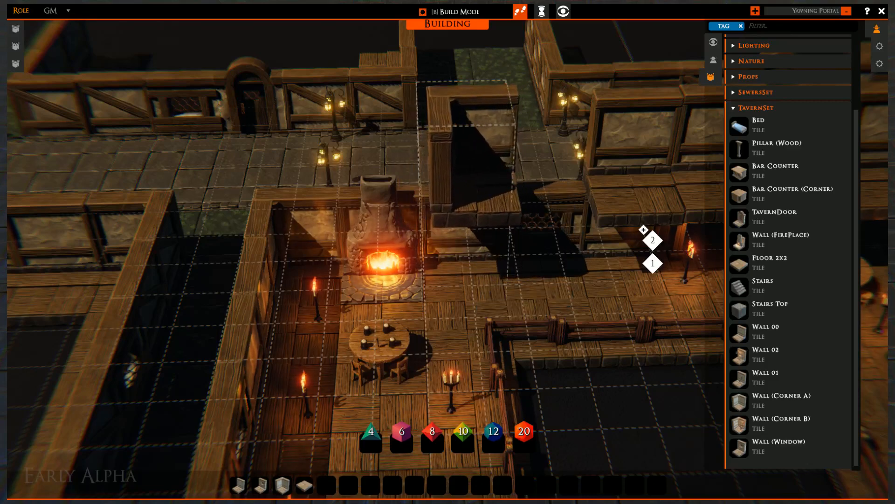
click(466, 203)
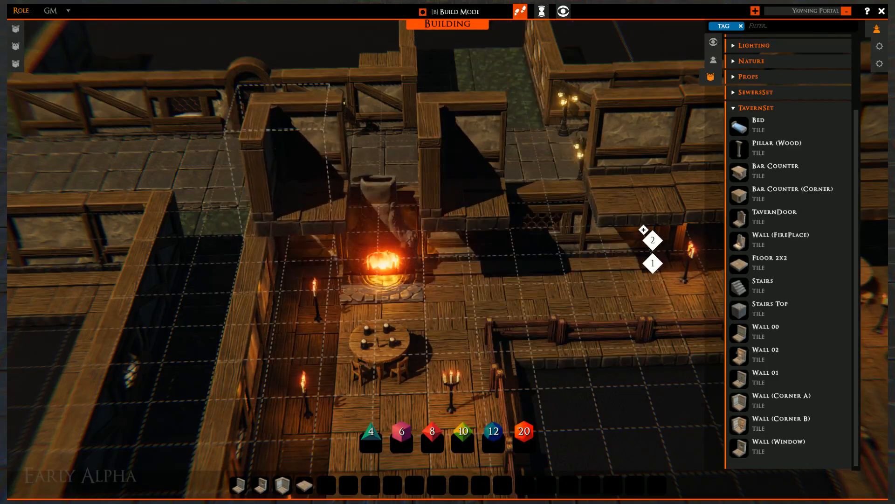
key(r)
key(r)
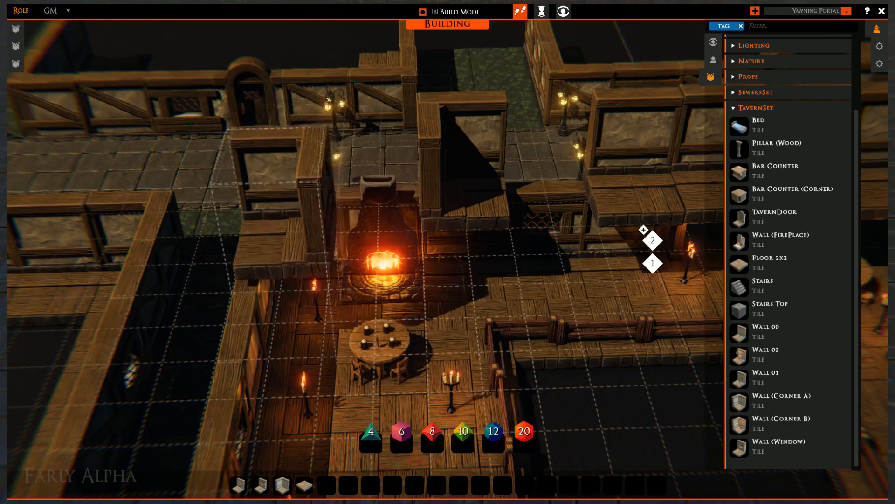
key(r)
key(r)
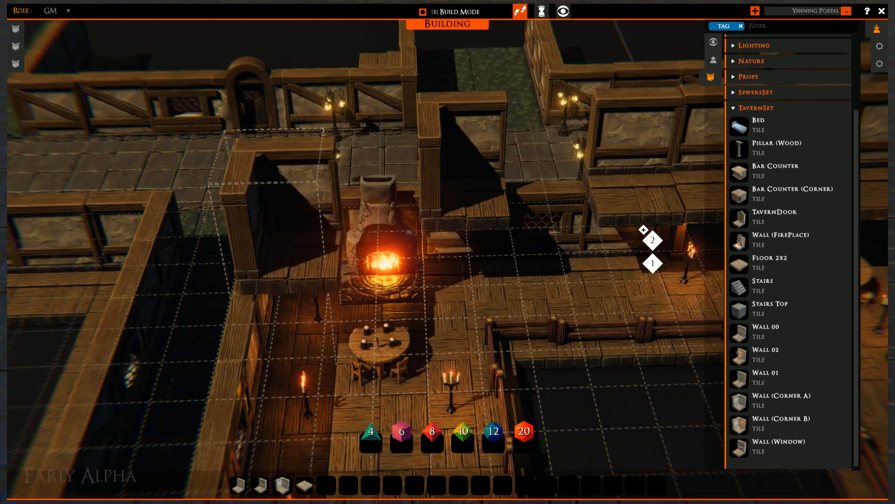
click(280, 248)
middle_drag(459, 285, 448, 299)
right_click(447, 299)
- Place a plain wall tile beside each corner tile at the street-side fireplace, filling the openings in the upper wall
scroll(469, 311, up, 2)
right_drag(469, 311, 374, 327)
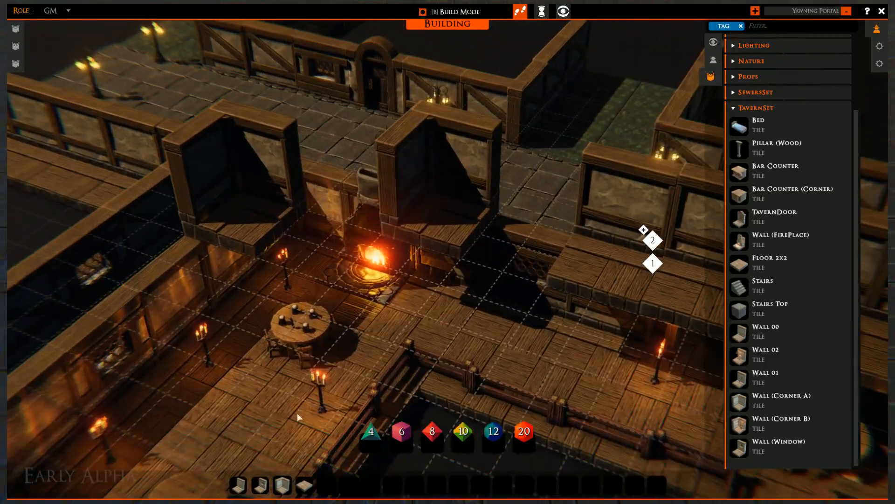
click(305, 485)
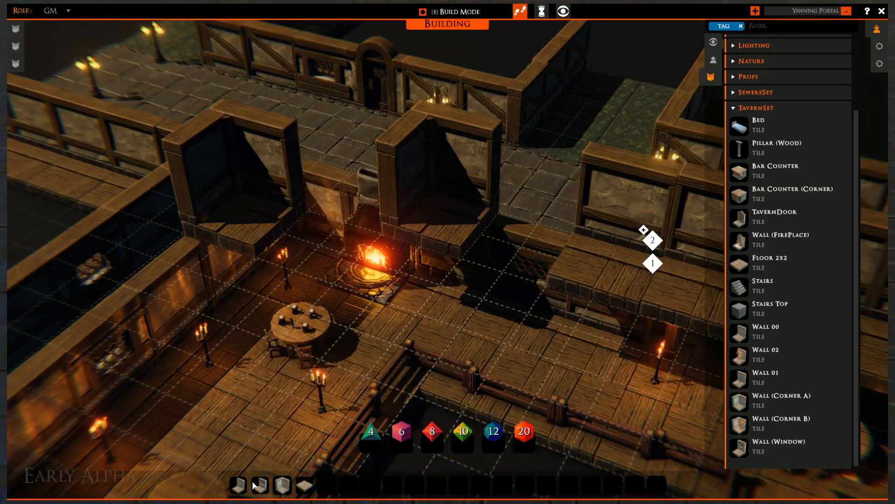
click(324, 233)
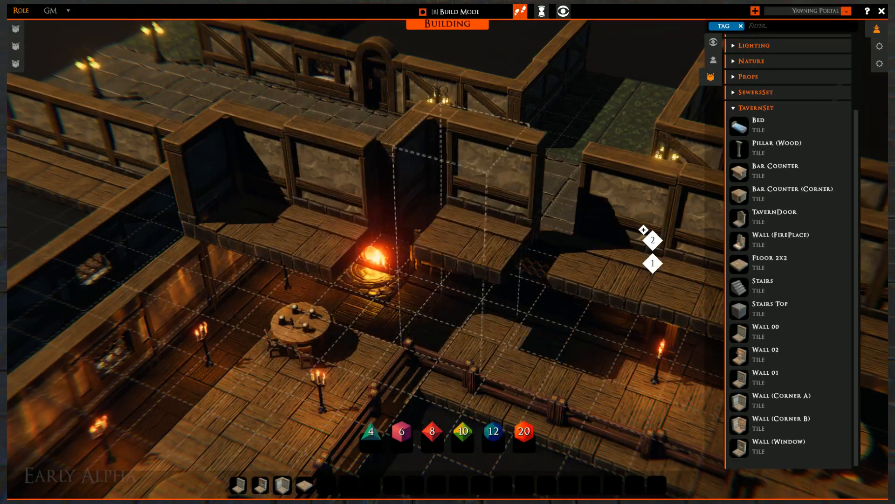
click(522, 243)
right_click(508, 243)
right_drag(336, 299, 440, 290)
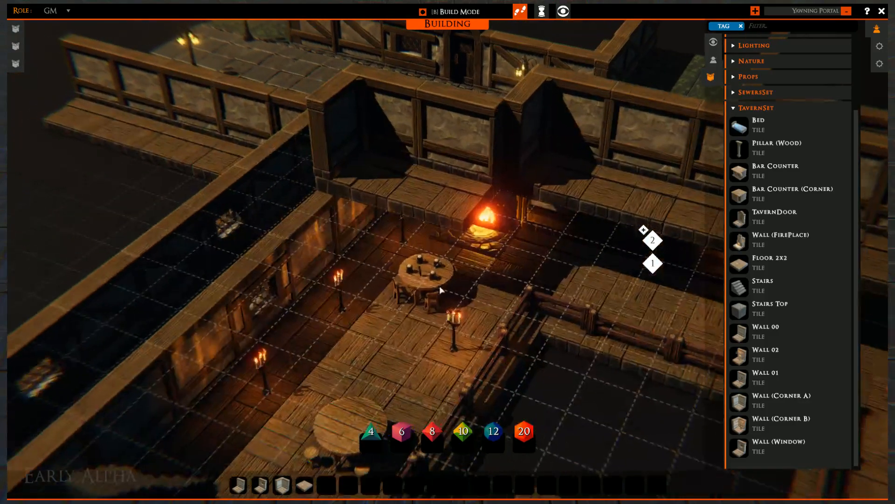
- Lay a run of plain wall tiles on the upper level along the windowed end wall, from the street-side fireplace towards the stairs
middle_drag(439, 290, 224, 276)
right_drag(396, 268, 405, 354)
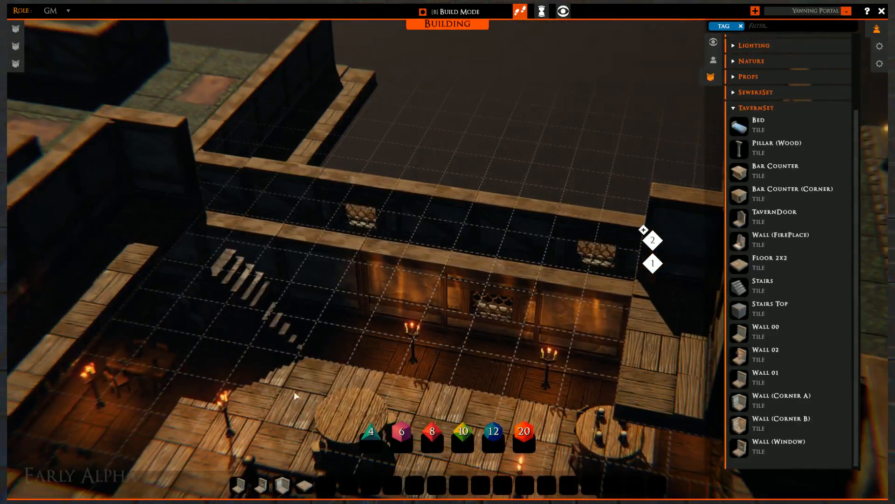
middle_drag(295, 396, 327, 394)
click(239, 485)
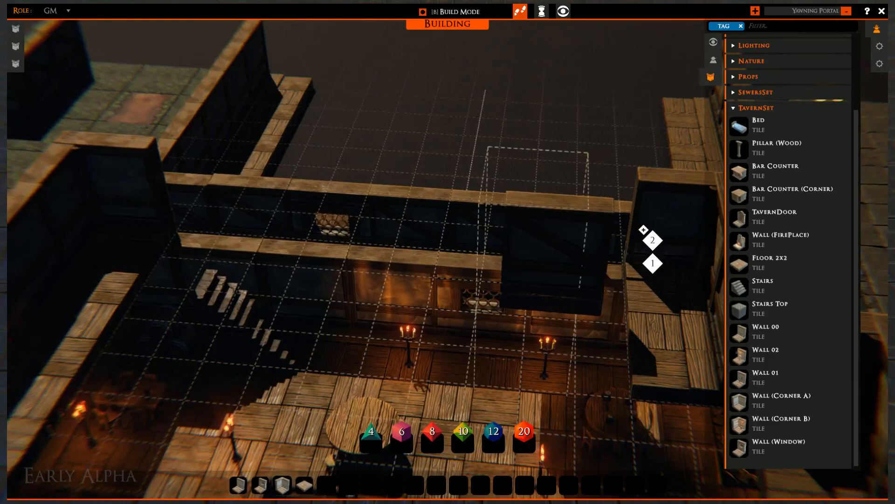
drag(576, 266, 285, 254)
middle_drag(220, 359, 373, 359)
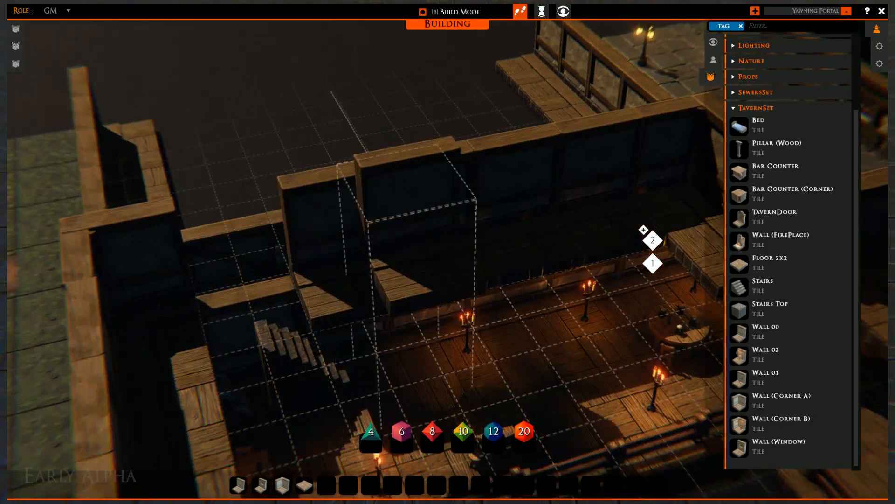
scroll(405, 359, up, 3)
click(401, 360)
middle_drag(401, 359, 327, 359)
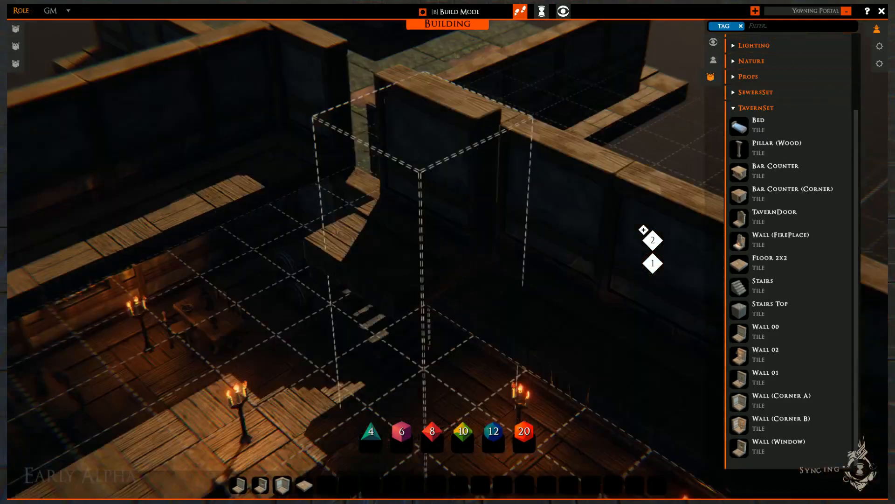
key(a)
key(w)
right_click(580, 281)
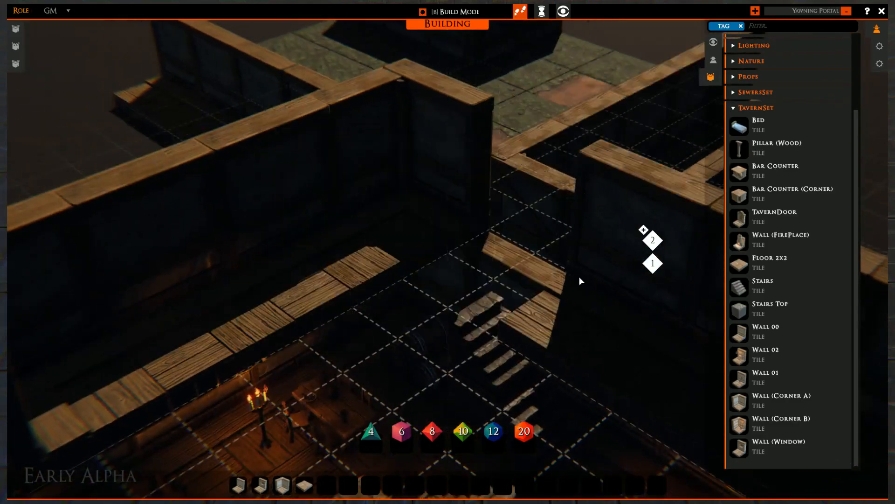
- On the ground level, move the barrel stack into the room's corner and place a Stairs Top tile at the head of the stairs
middle_drag(421, 334, 495, 335)
middle_drag(607, 373, 518, 377)
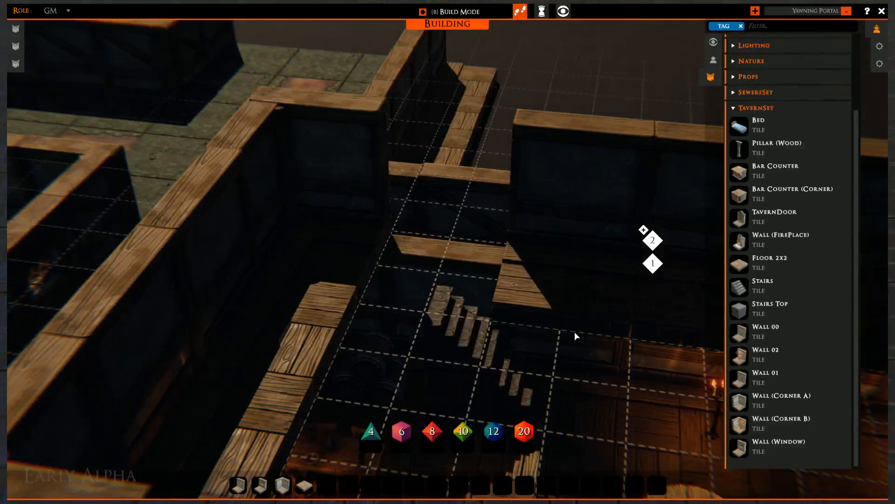
click(658, 269)
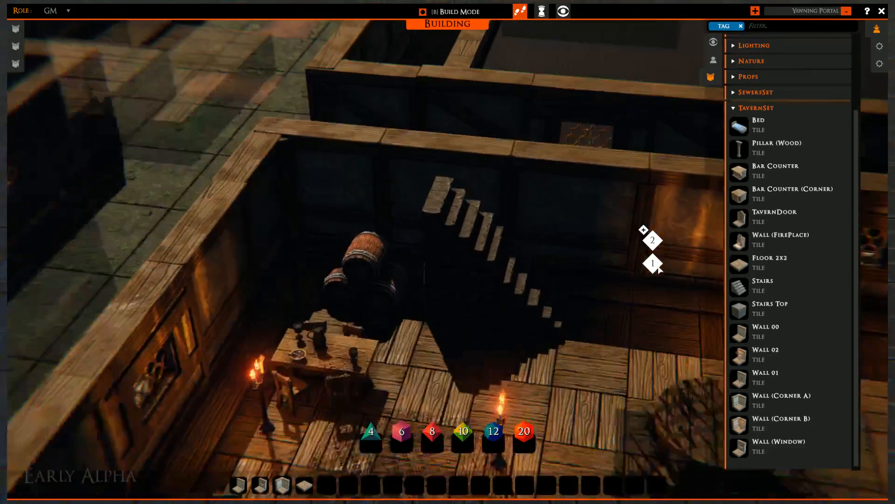
click(373, 259)
click(306, 252)
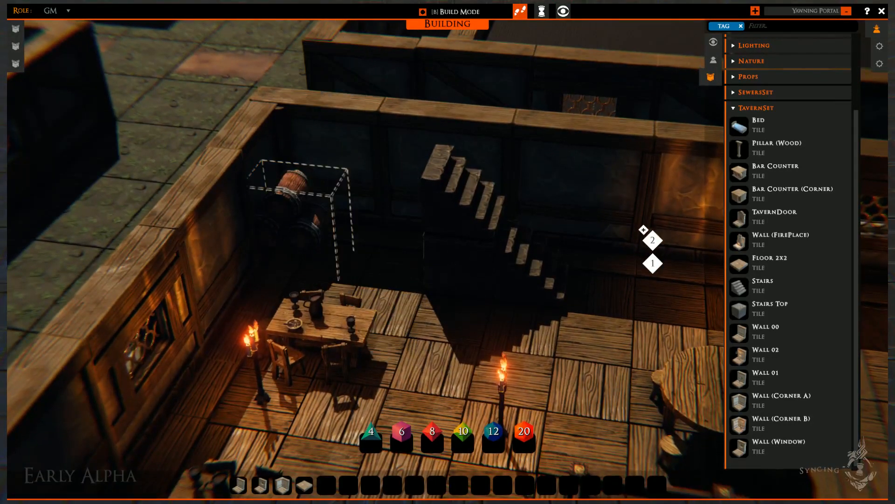
right_click(306, 252)
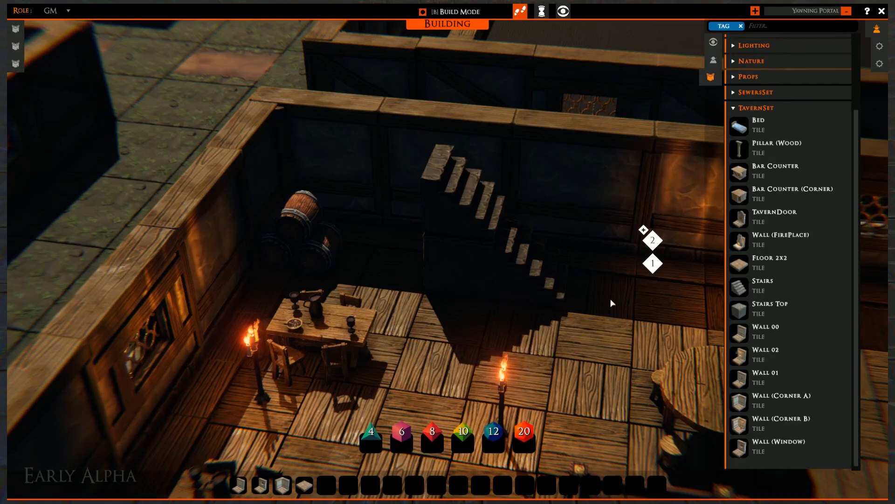
click(743, 310)
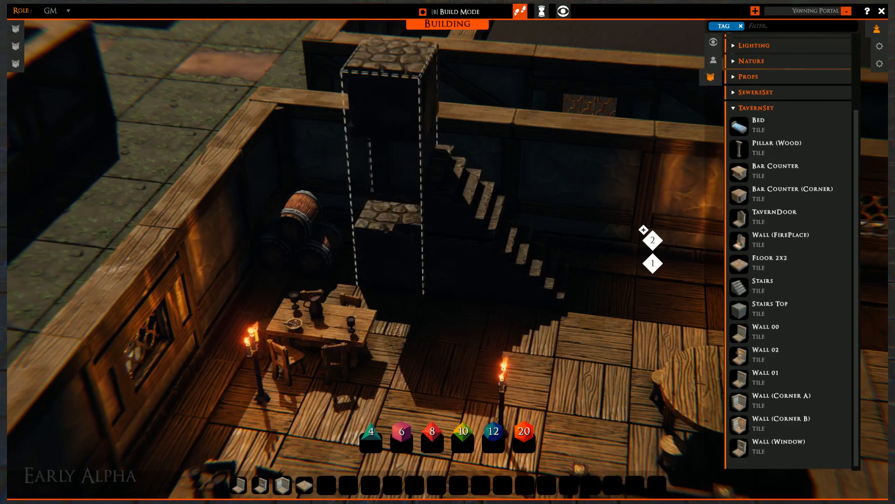
click(652, 241)
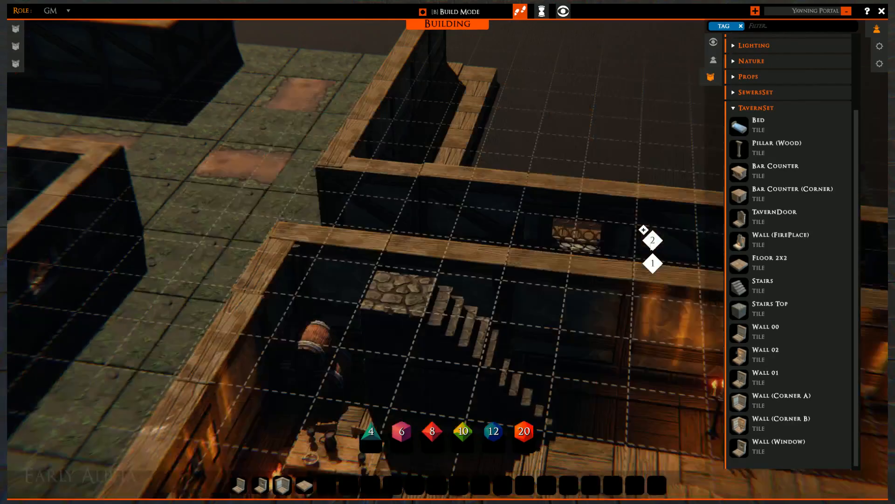
- Lay Floor 2x2 tiles on the upper level between the rear fireplace recess and the stairs
right_drag(485, 287, 438, 284)
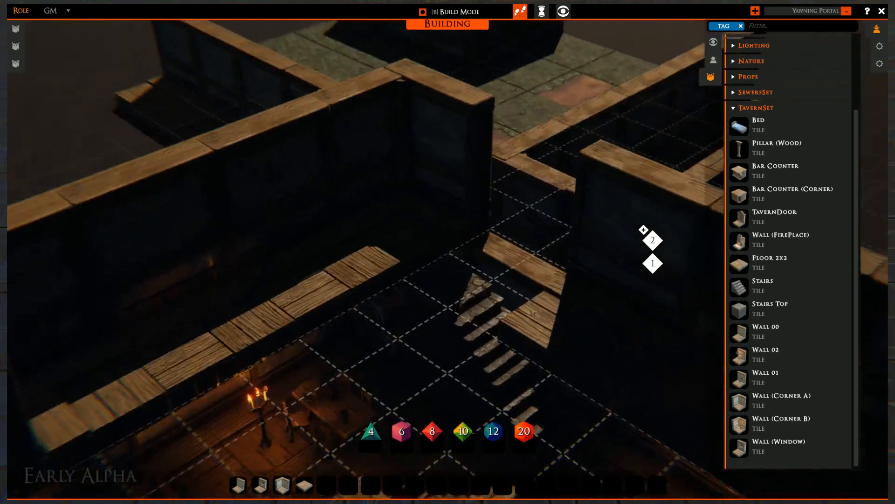
right_drag(285, 368, 264, 369)
scroll(466, 340, down, 3)
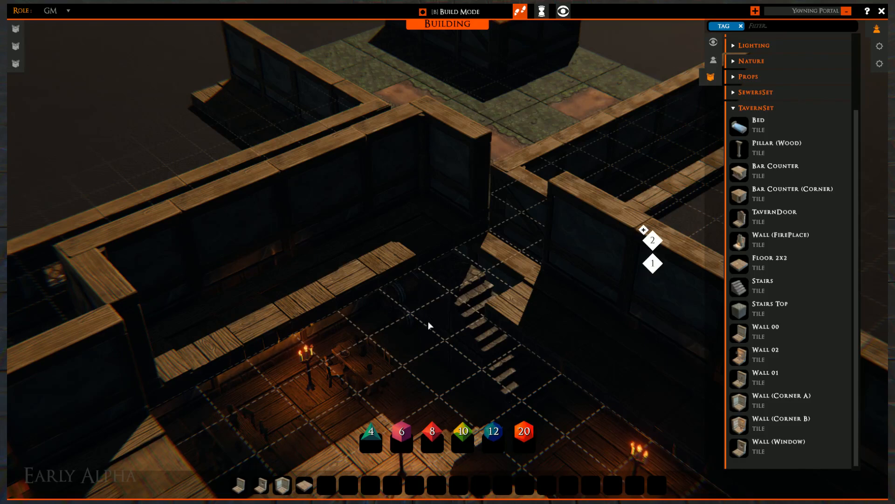
middle_drag(436, 300, 442, 239)
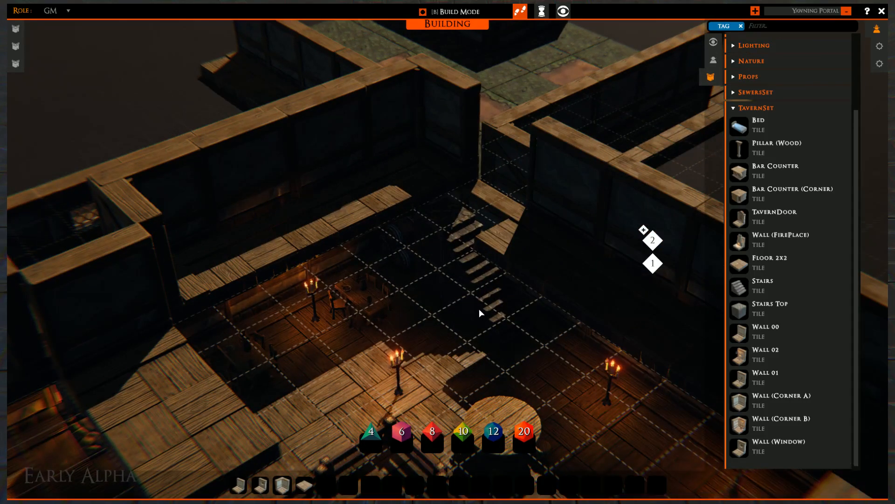
click(305, 481)
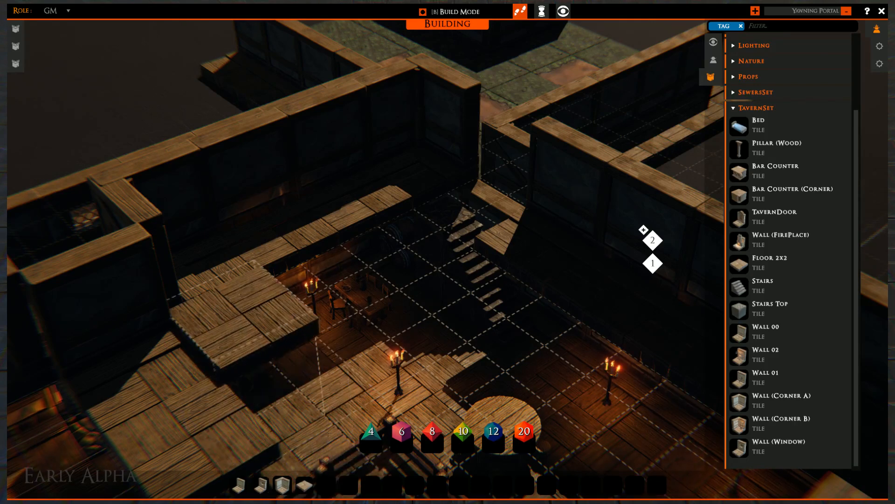
drag(248, 311, 327, 275)
drag(471, 275, 510, 287)
- Extend the Floor 2x2 tiles alongside the windowed end wall, from the stairs area to the street-side fireplace
right_drag(574, 298, 441, 301)
key(s)
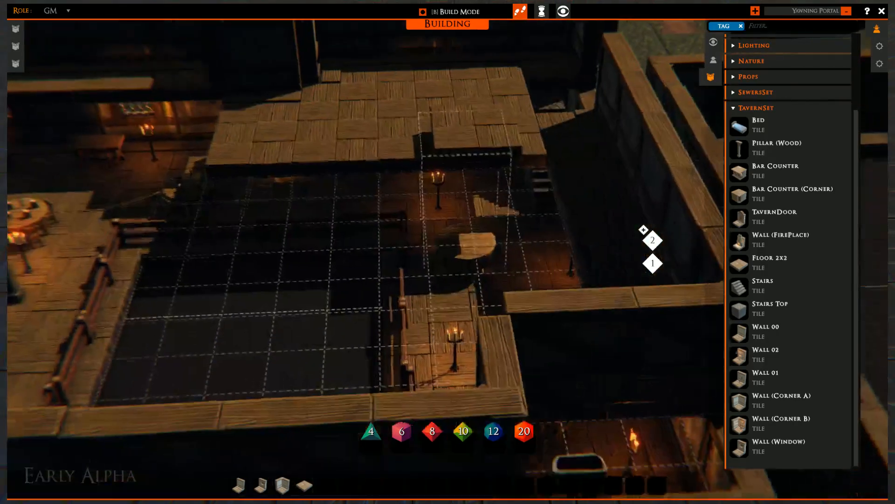
key(w)
right_drag(503, 261, 640, 252)
key(d)
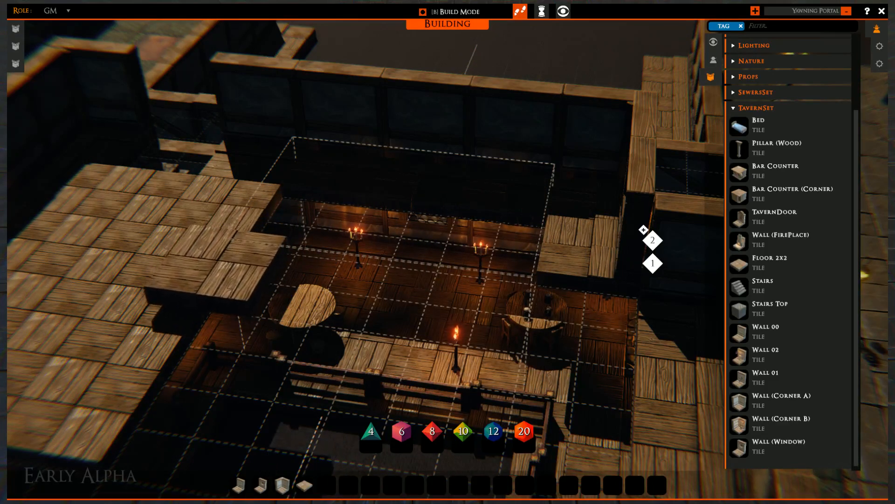
mouse_move(231, 262)
mouse_down()
mouse_move(205, 284)
mouse_move(221, 258)
mouse_up()
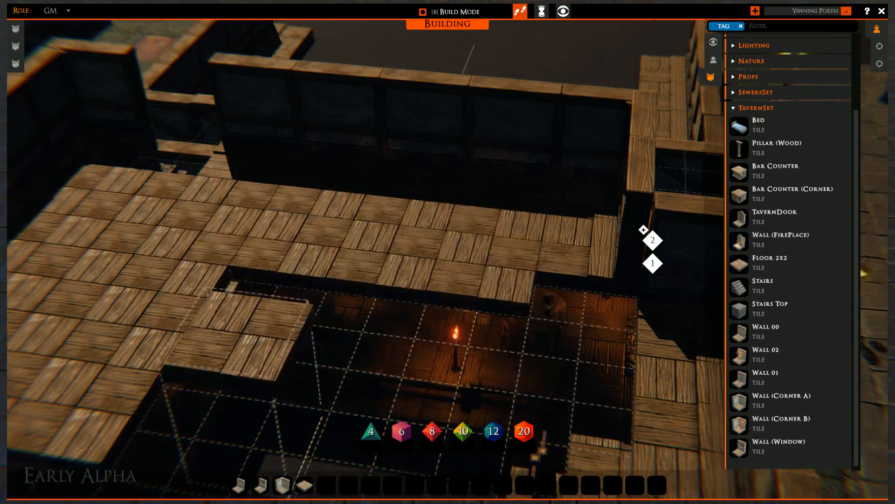
- Lay a strip of Floor 2x2 tiles inside the street-side upper wall, from the fireplace towards the bar
right_drag(237, 334, 522, 308)
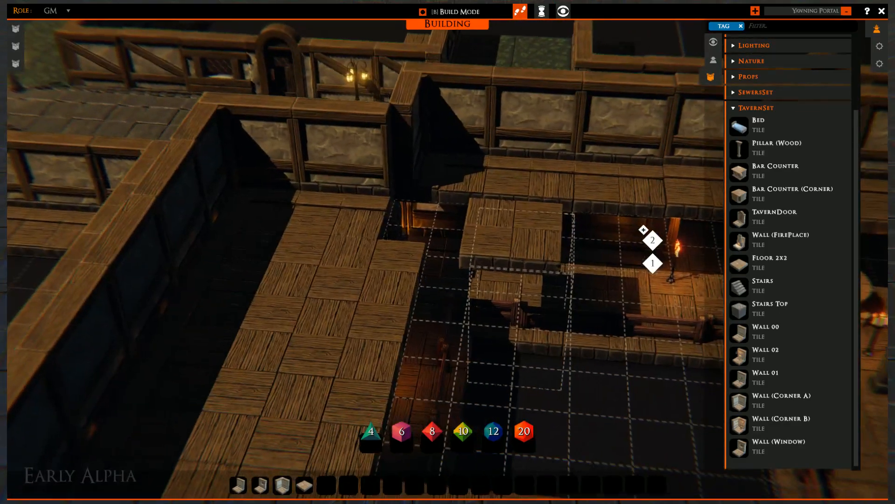
key(d)
key(d)
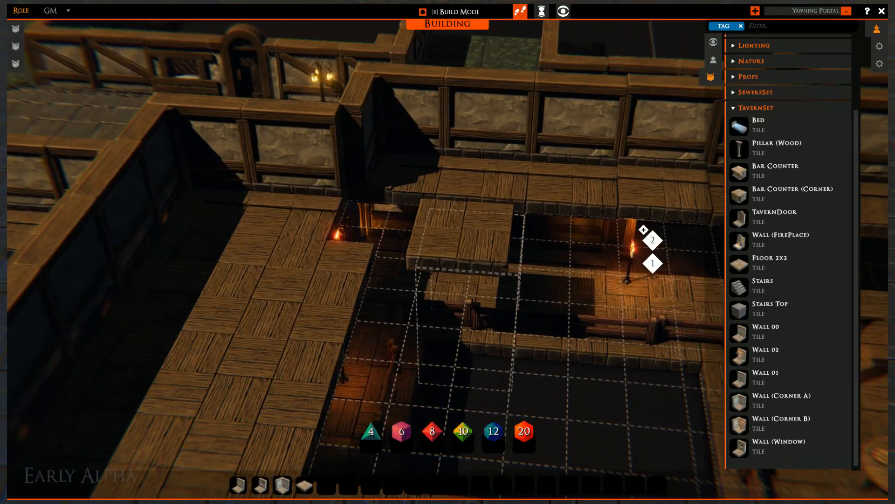
key(d)
key(s)
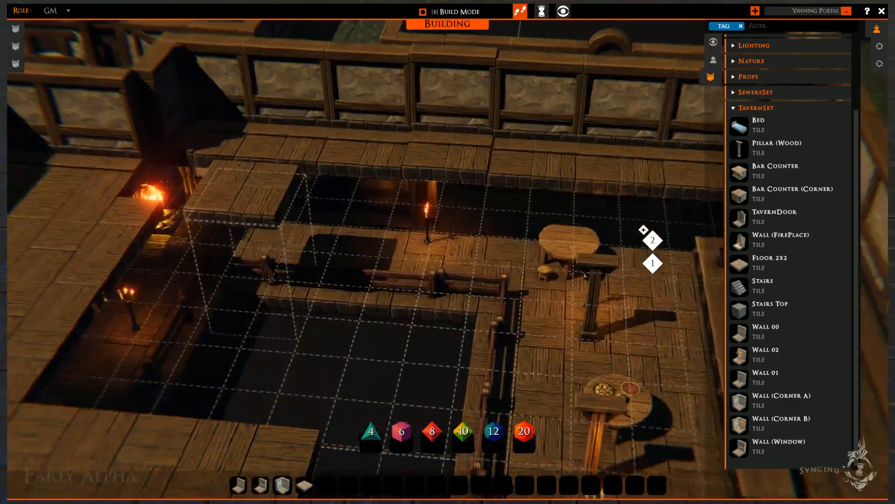
drag(215, 180, 536, 202)
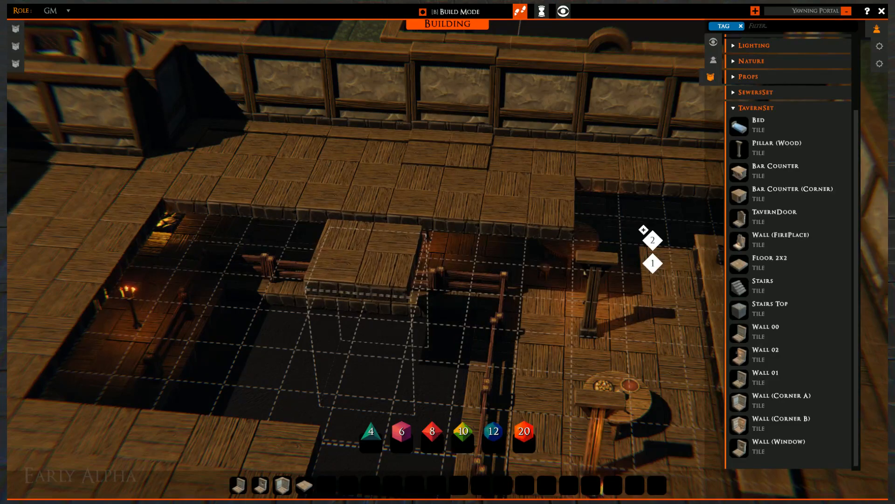
- Cover the upper level above the bar counter and neighbouring tables with a block of Floor 2x2 tiles
right_drag(366, 256, 560, 254)
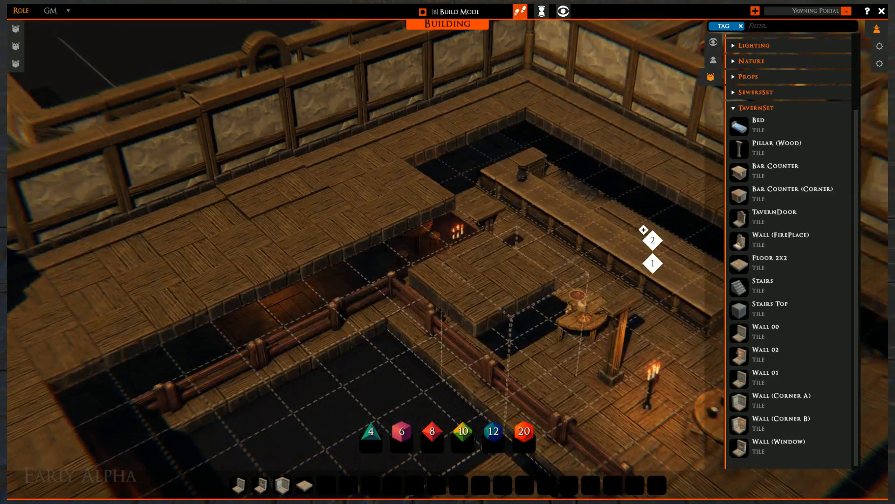
right_drag(515, 275, 576, 289)
key(d)
key(w)
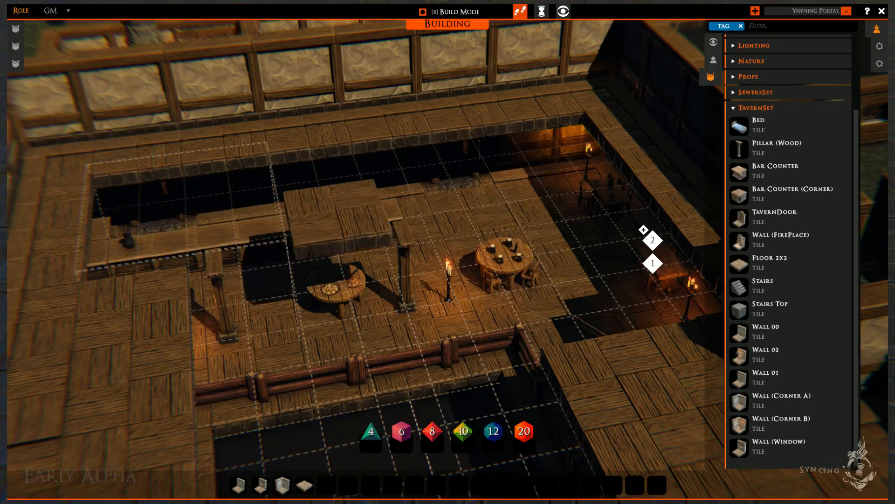
drag(613, 187, 609, 189)
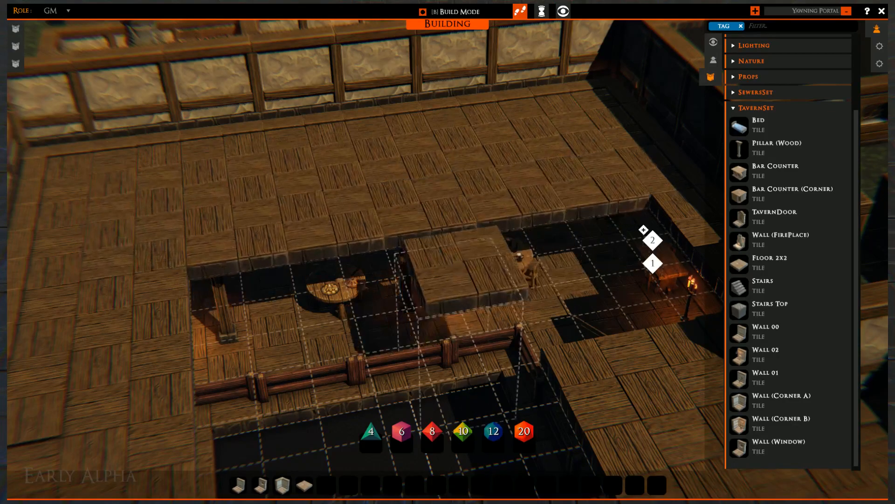
- Fill the remaining upper-level gaps around the central well with Floor 2x2 tiles, leaving the well itself open
right_drag(459, 259, 528, 258)
right_drag(420, 261, 387, 240)
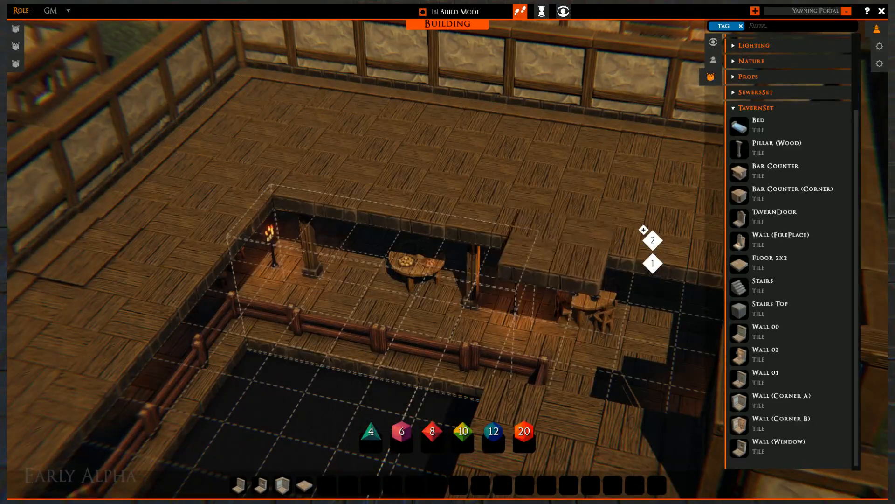
right_drag(671, 240, 611, 201)
right_drag(644, 230, 723, 229)
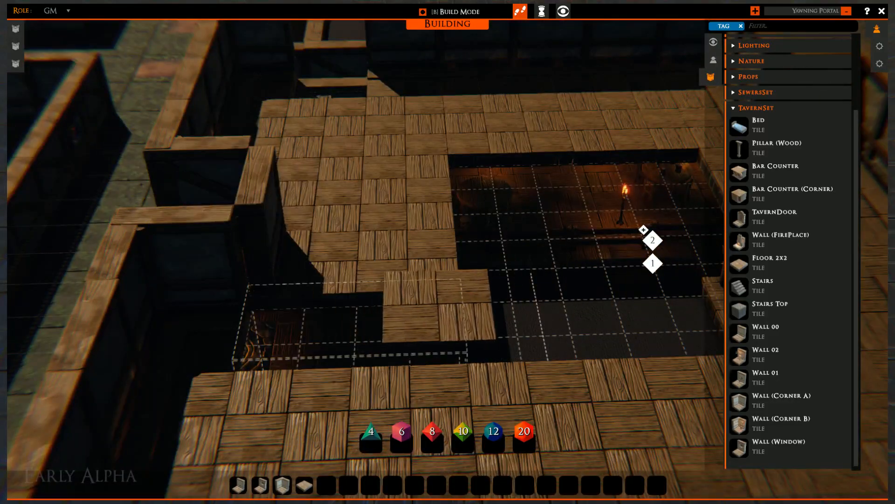
right_drag(462, 235, 644, 229)
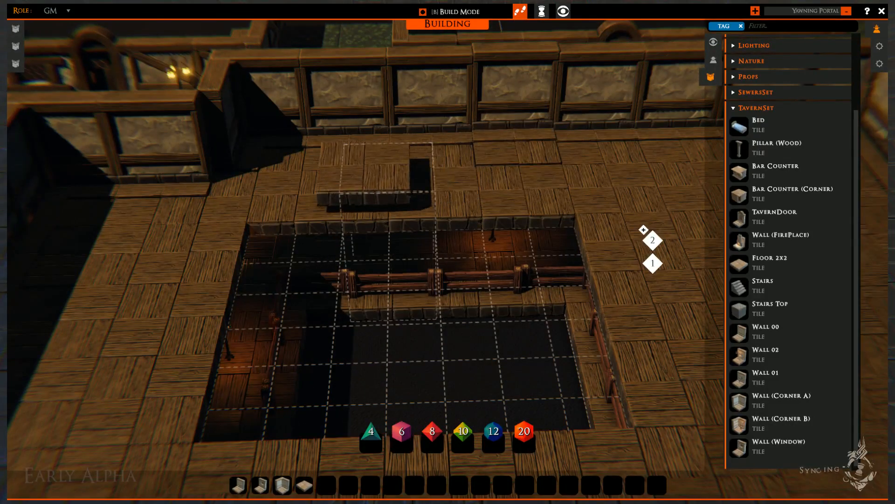
right_drag(644, 229, 644, 230)
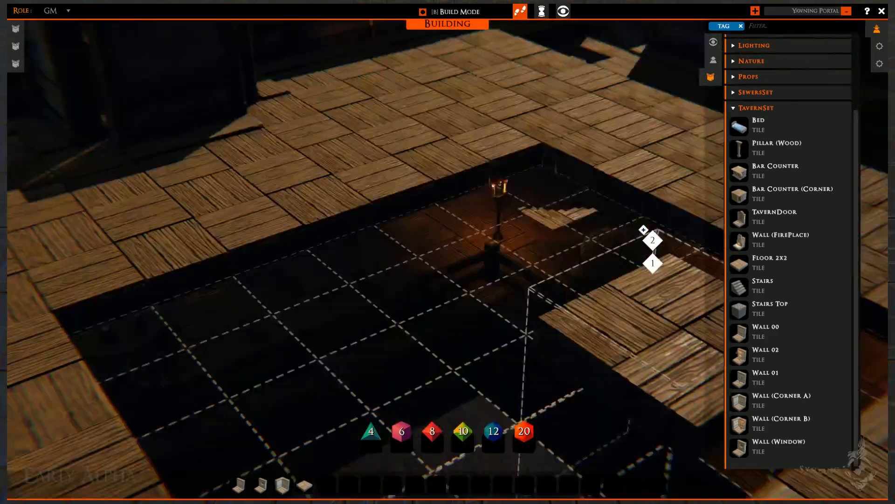
- Remove individual plain wall tiles at intervals from the street-side upper wall and the opposite wall, leaving openings near the bar end
scroll(420, 276, down, 5)
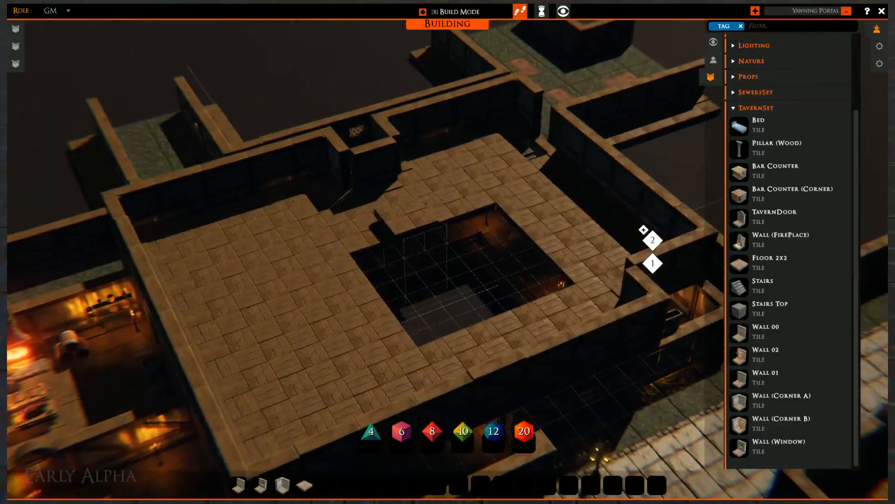
middle_drag(415, 275, 404, 231)
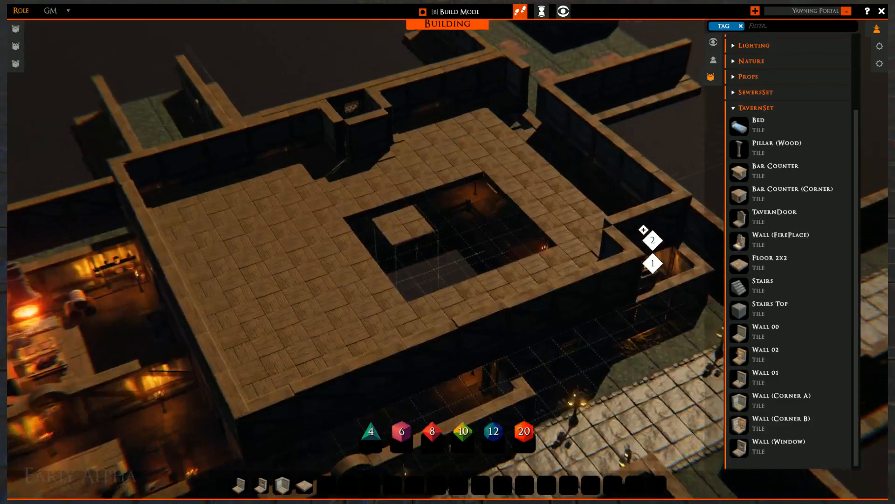
scroll(402, 231, up, 4)
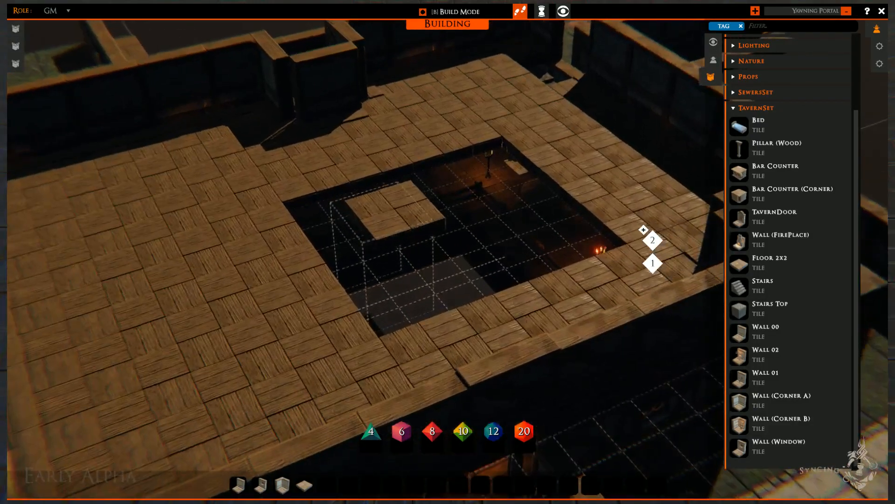
scroll(402, 231, down, 2)
scroll(402, 232, down, 2)
right_drag(402, 231, 262, 242)
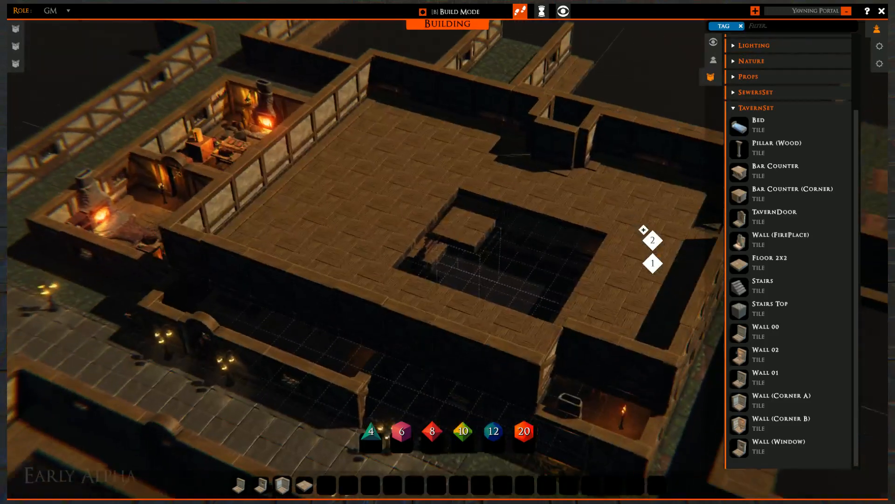
click(312, 309)
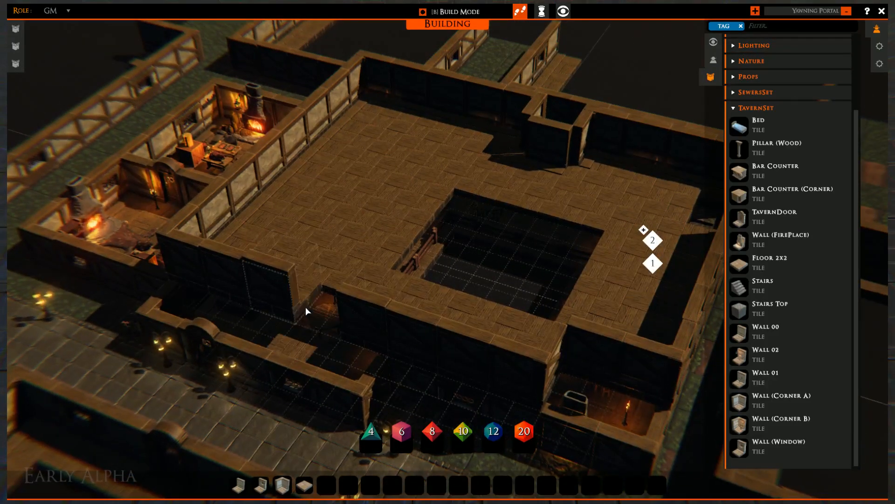
click(424, 97)
click(473, 108)
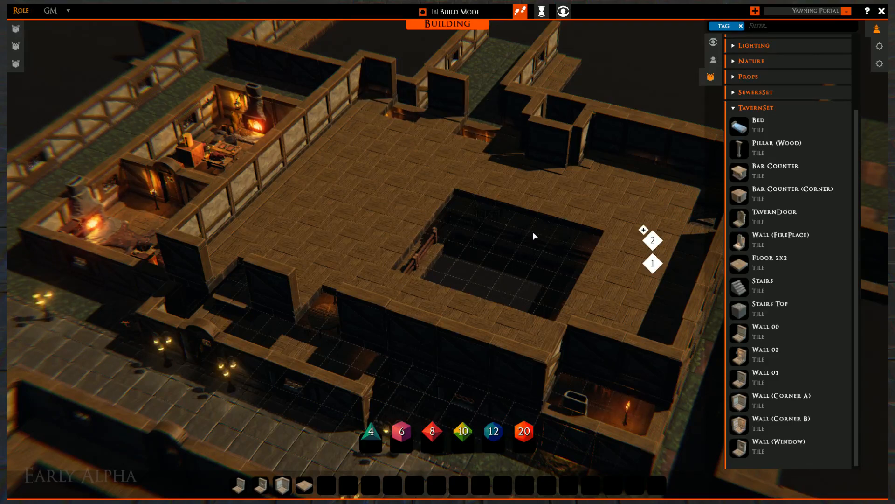
- Remove single wall tiles from the upper walls beside the lit side rooms, opposite the street and at the bar end
right_drag(533, 233, 301, 162)
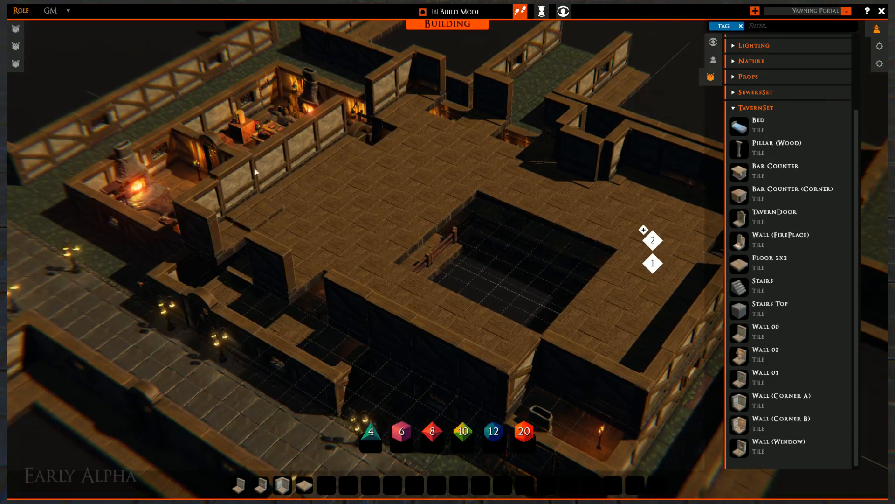
click(271, 167)
right_drag(496, 221, 431, 177)
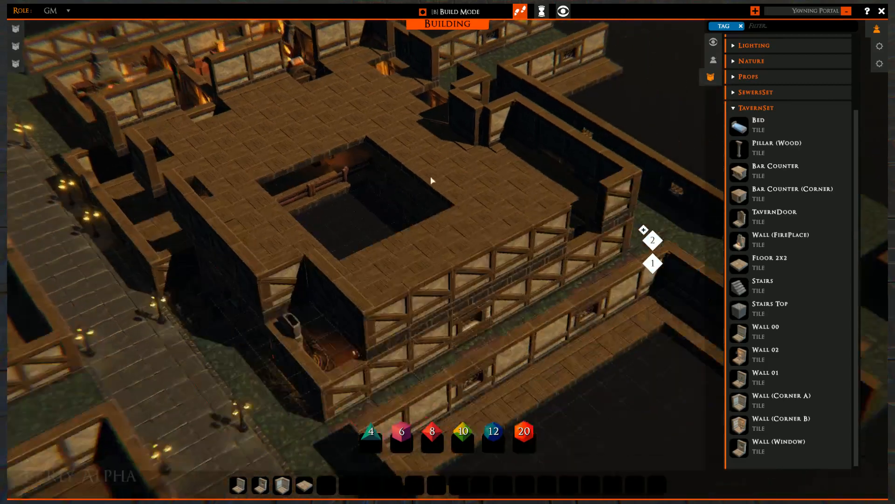
click(563, 152)
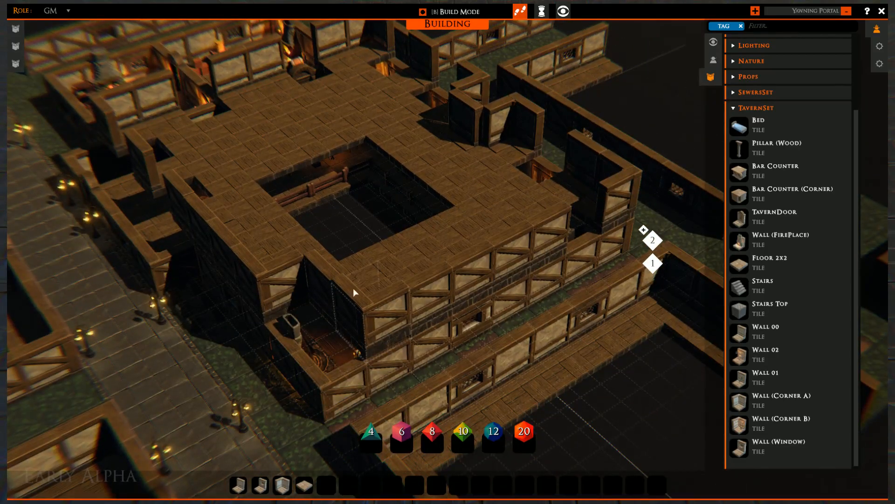
click(475, 271)
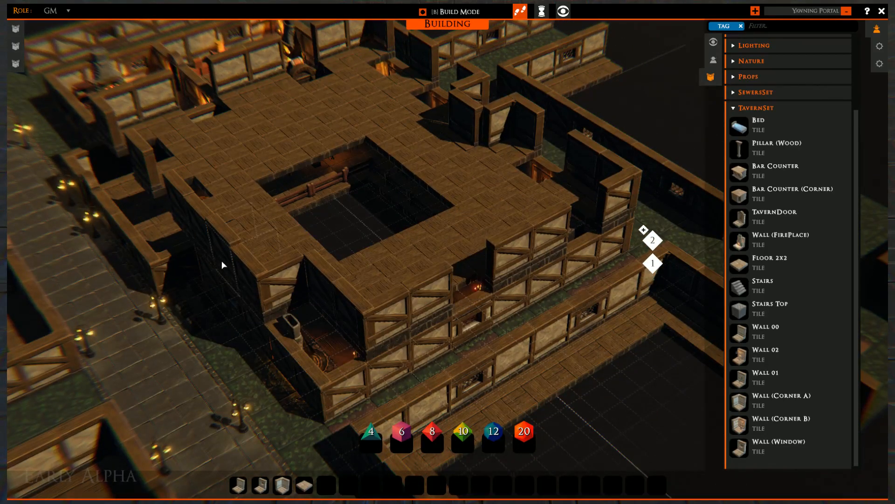
- Fill the three openings in the street-side upper wall with Wall (Window) tiles
right_drag(222, 260, 322, 252)
key(s)
key(a)
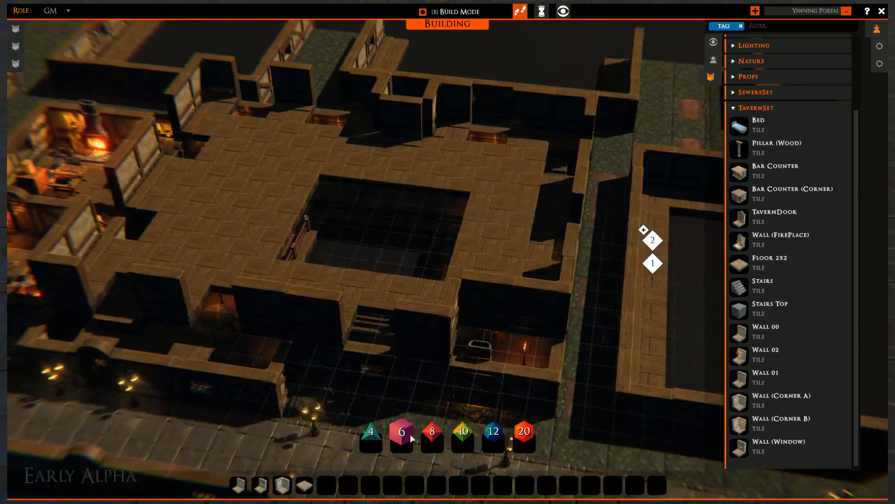
click(266, 486)
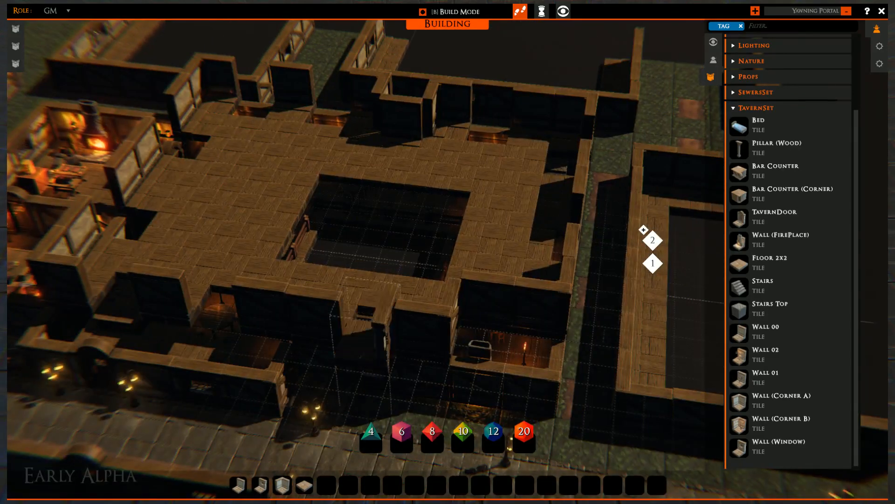
click(372, 301)
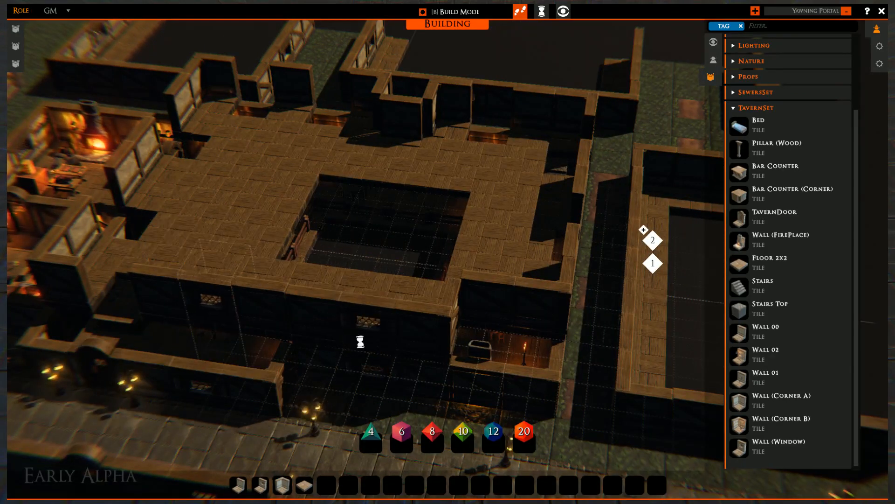
click(210, 296)
click(105, 282)
- Rotate the Wall (Window) tile and place copies in the openings beside the lit side rooms and in the wall opposite the street
key(r)
key(r)
key(r)
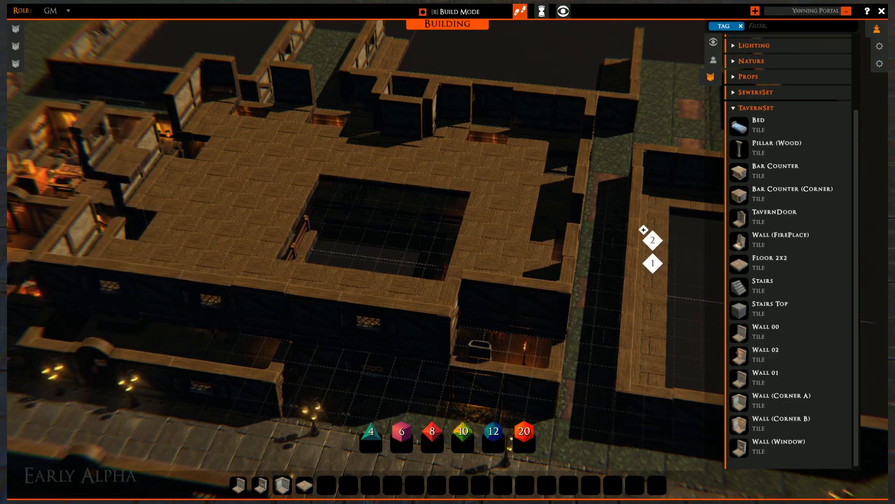
click(122, 208)
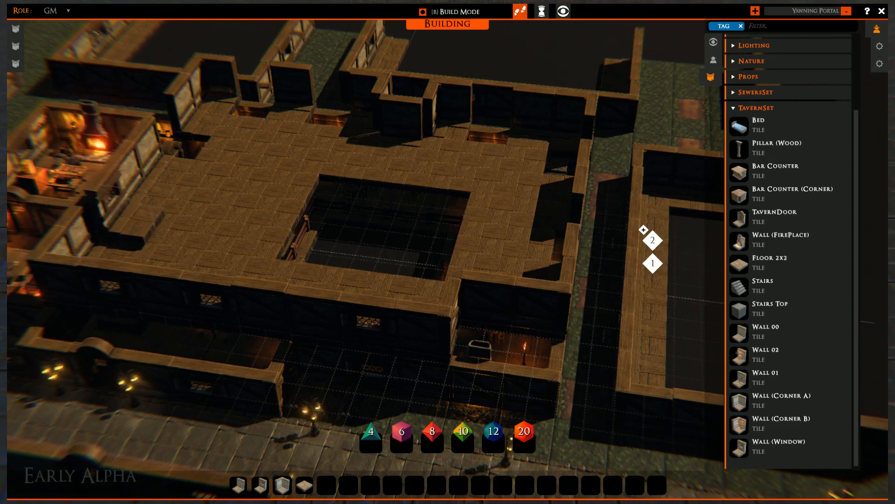
click(128, 213)
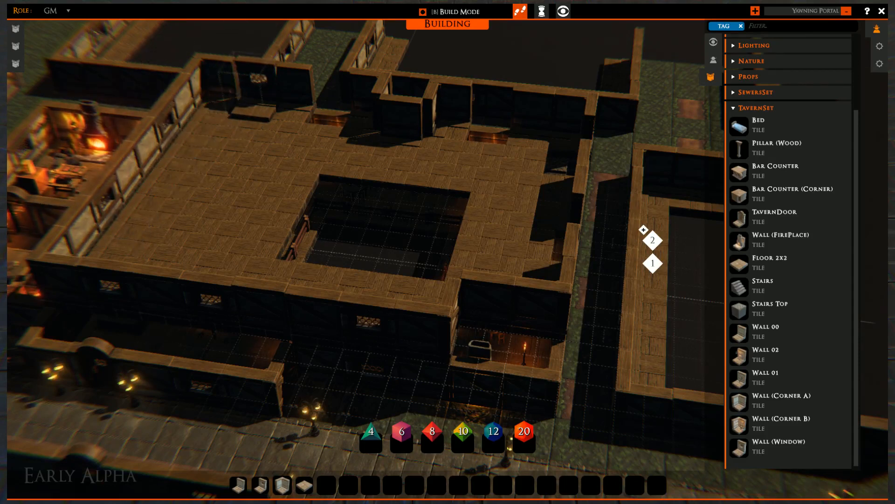
click(245, 111)
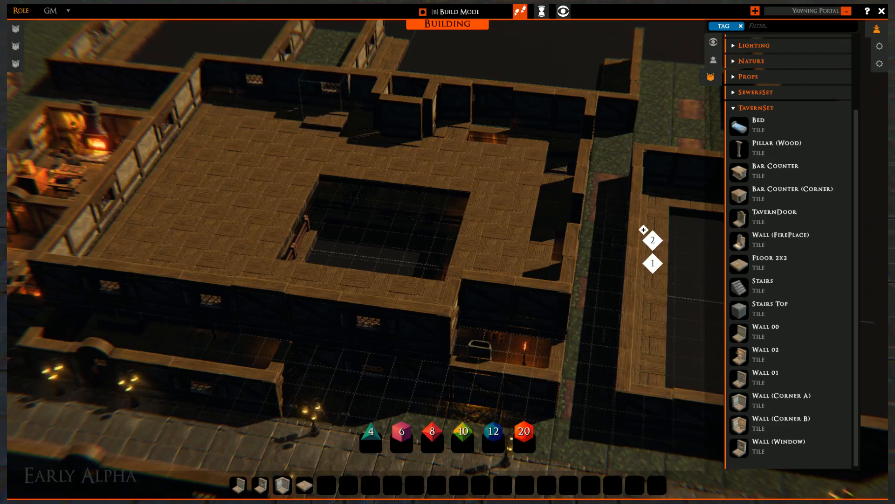
click(327, 115)
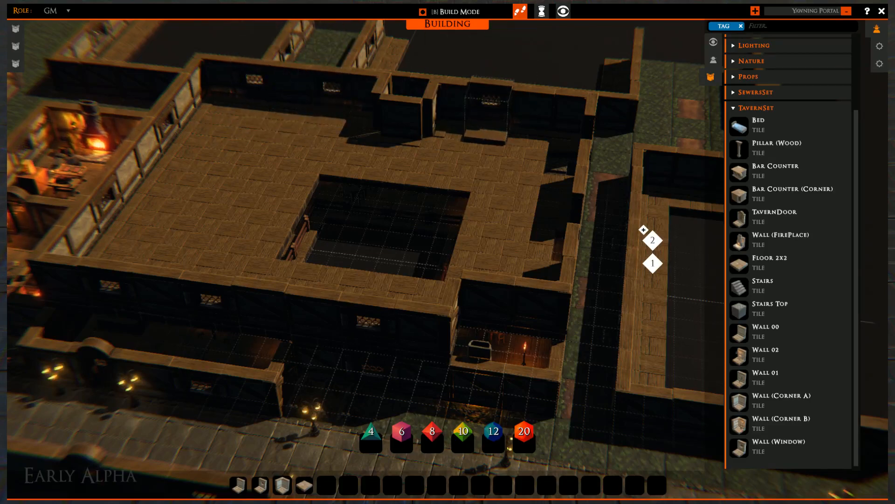
- Place a Wall (Window) tile in one bar-end wall opening and try to seat another in the opening nearer the street
right_drag(555, 206, 312, 186)
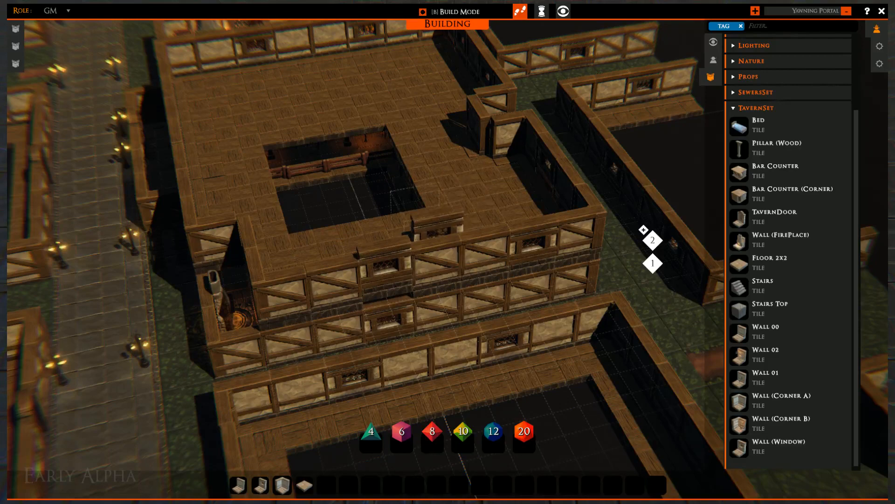
click(395, 284)
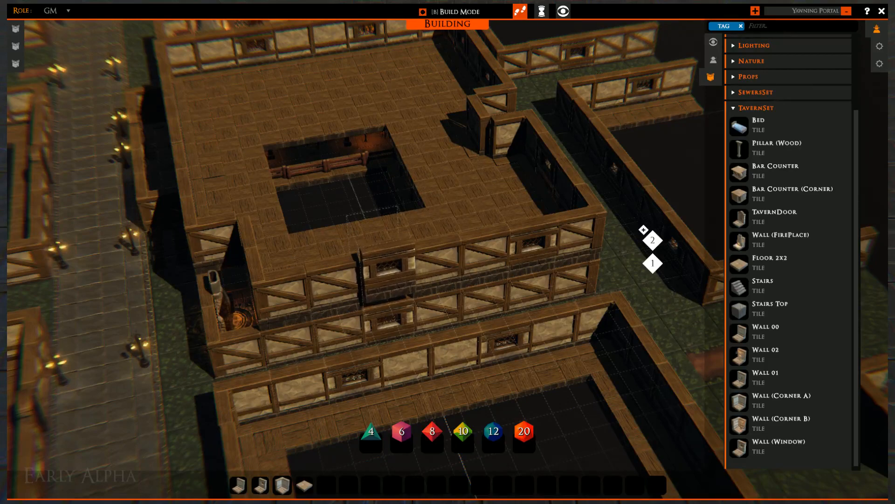
scroll(394, 271, up, 6)
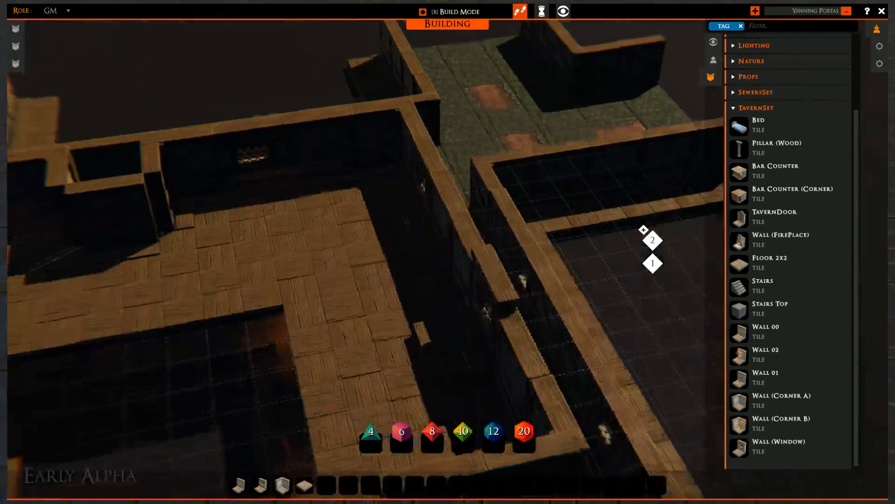
right_drag(477, 347, 622, 303)
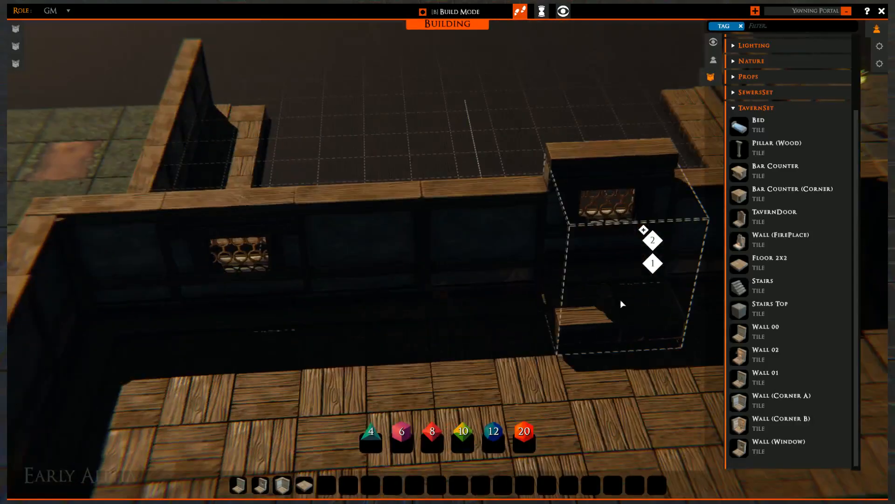
click(597, 308)
right_drag(611, 224, 590, 275)
right_drag(411, 201, 380, 214)
right_drag(280, 275, 363, 266)
right_click(254, 285)
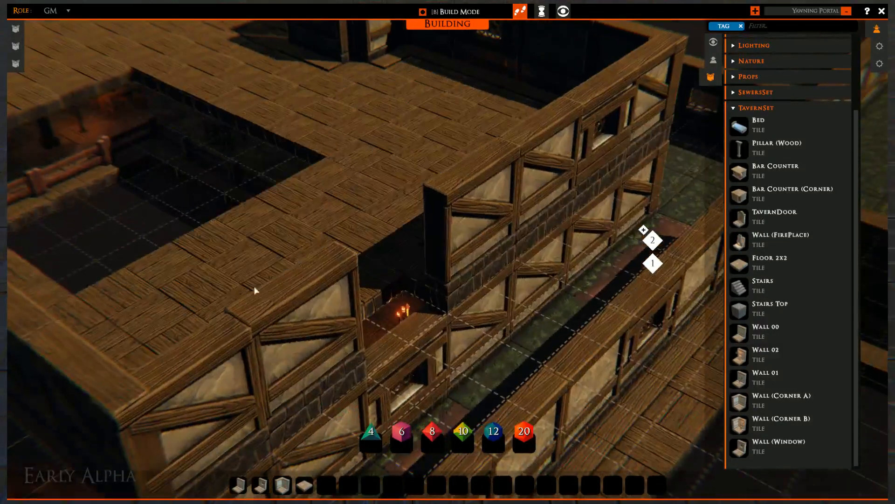
right_drag(255, 285, 424, 273)
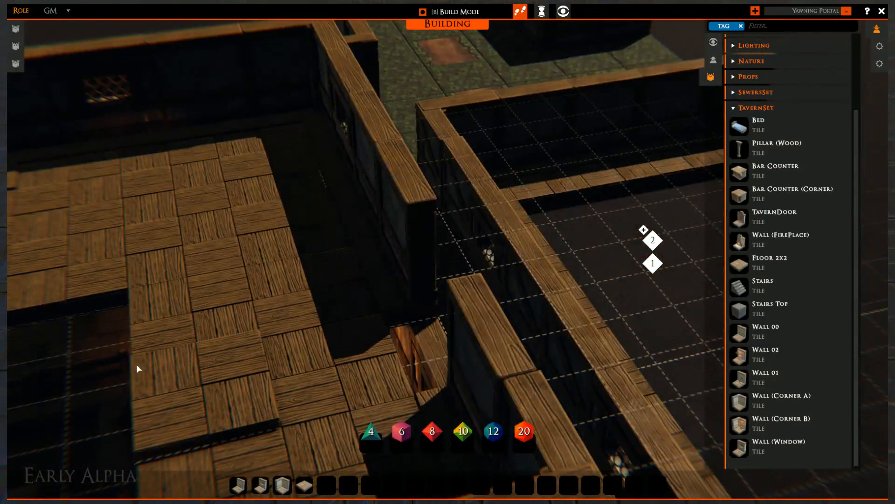
right_drag(303, 363, 443, 328)
right_drag(481, 359, 560, 351)
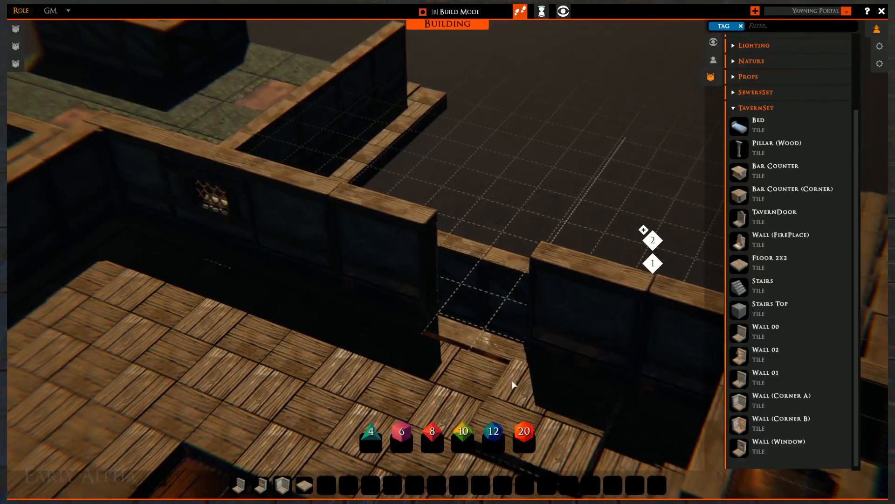
- Delete the upper-level Floor 2x2 tiles between the central well and the bar-end wall, clearing the area beside the unfilled window opening
scroll(351, 337, down, 3)
key(s)
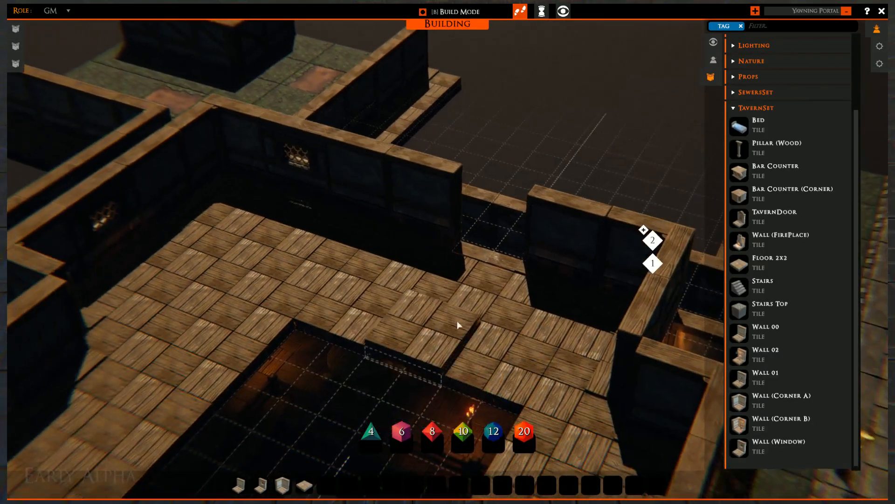
key(Delete)
key(Delete)
key(Delete)
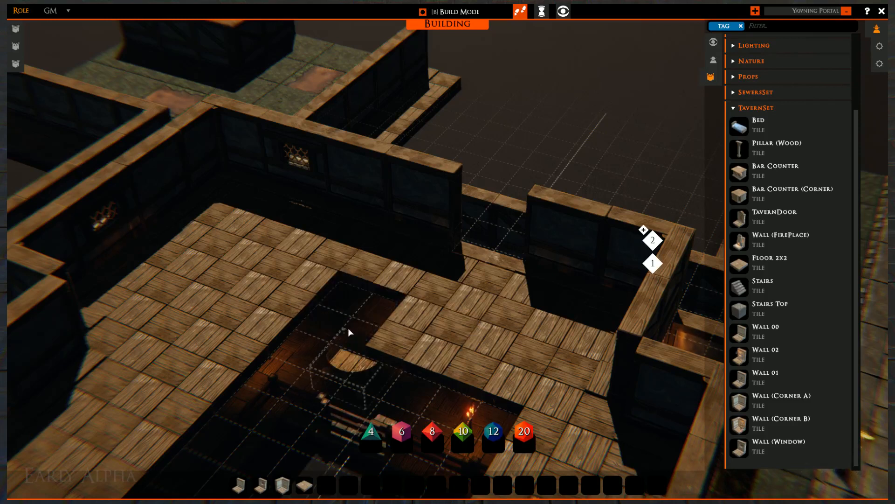
key(Delete)
key(Delete)
key(Delete)
key(Delete)
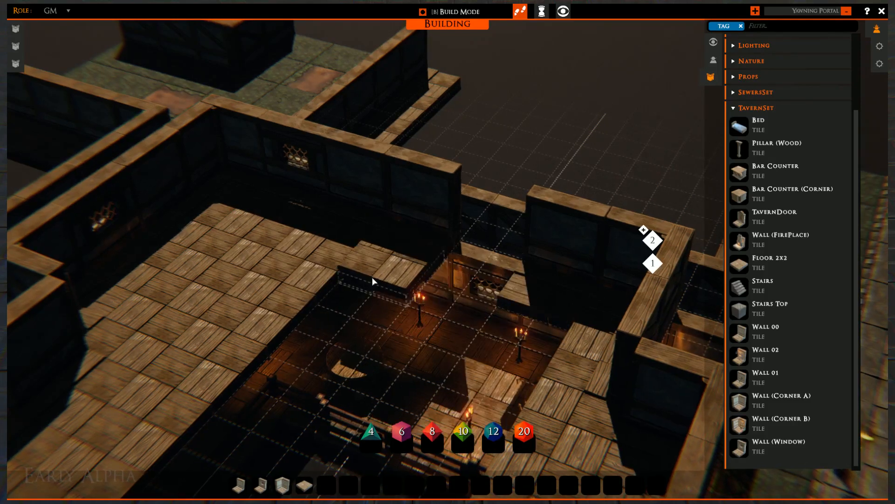
key(Delete)
key(Delete)
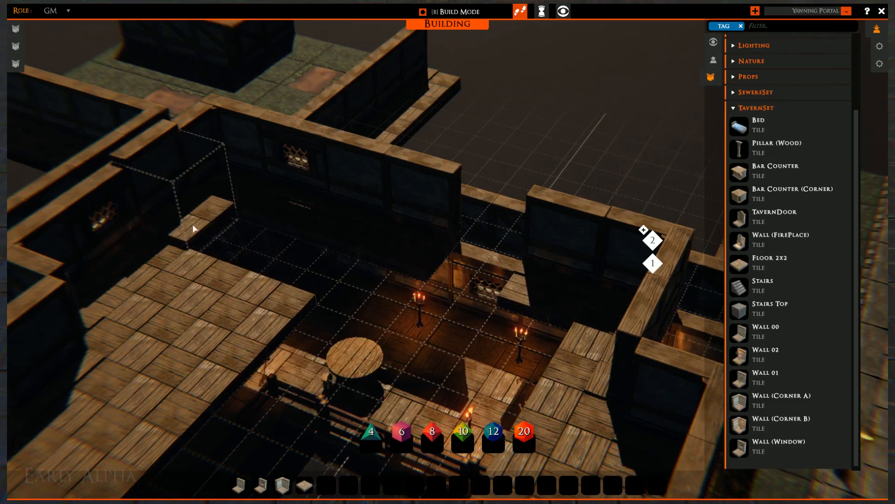
key(Delete)
key(Delete)
key(Delete)
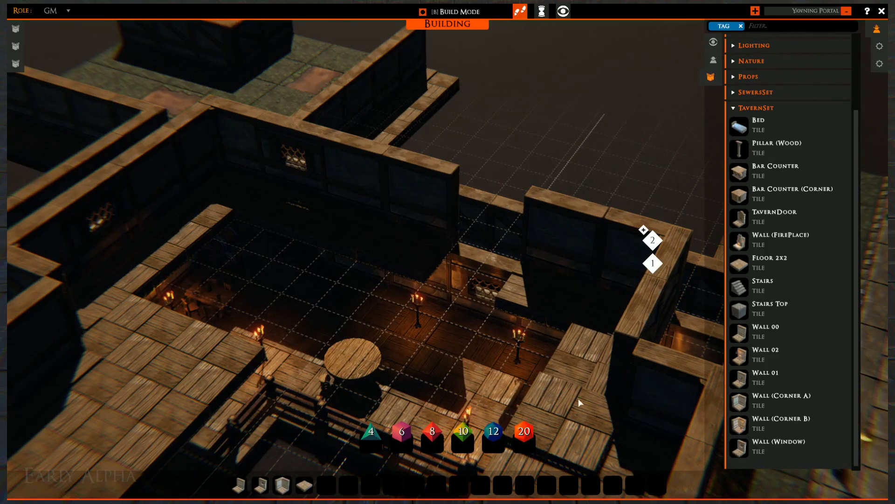
- Fit a Wall (Window) tile in the remaining bar-end opening and re-cover the cleared area beside the well with Floor 2x2 tiles
right_drag(436, 325, 327, 329)
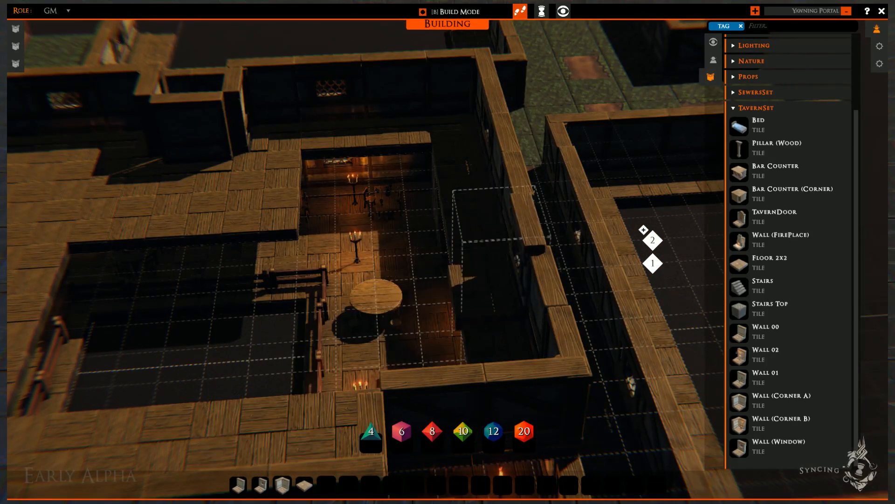
key(a)
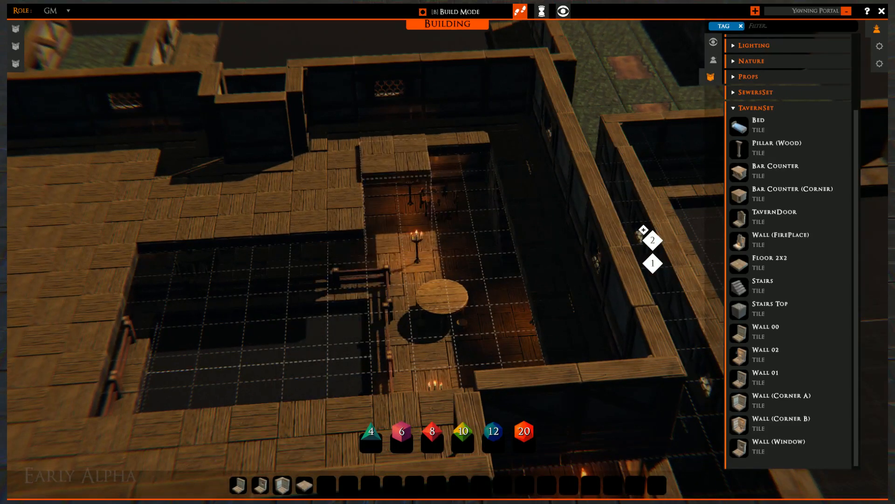
drag(511, 306, 520, 327)
right_drag(275, 359, 401, 359)
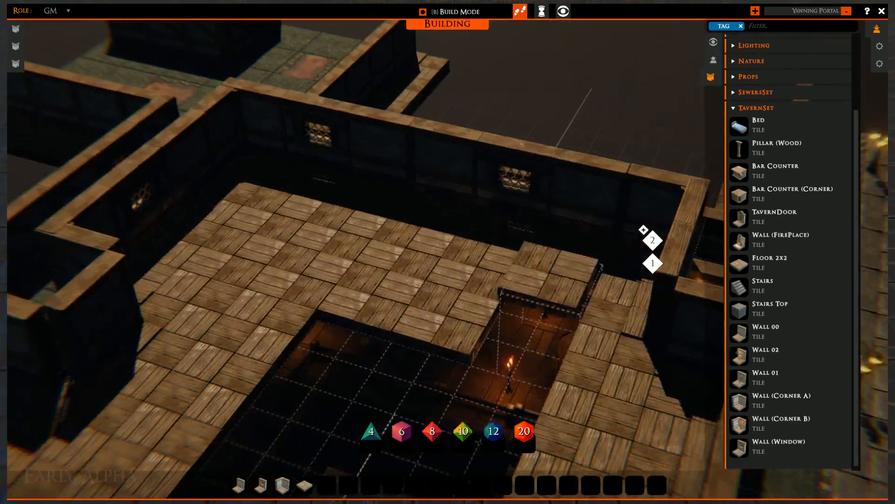
mouse_move(566, 250)
mouse_down()
mouse_move(519, 330)
mouse_move(563, 257)
mouse_up()
right_click(562, 262)
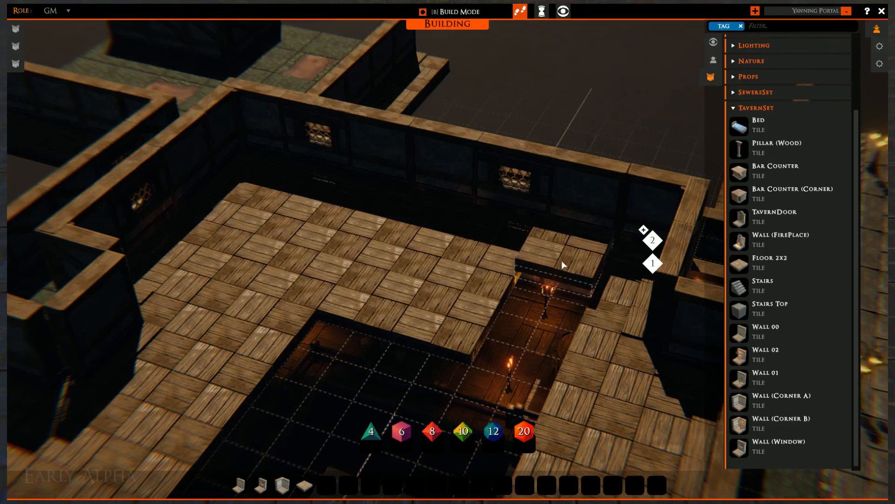
key(ctrl+z)
click(300, 486)
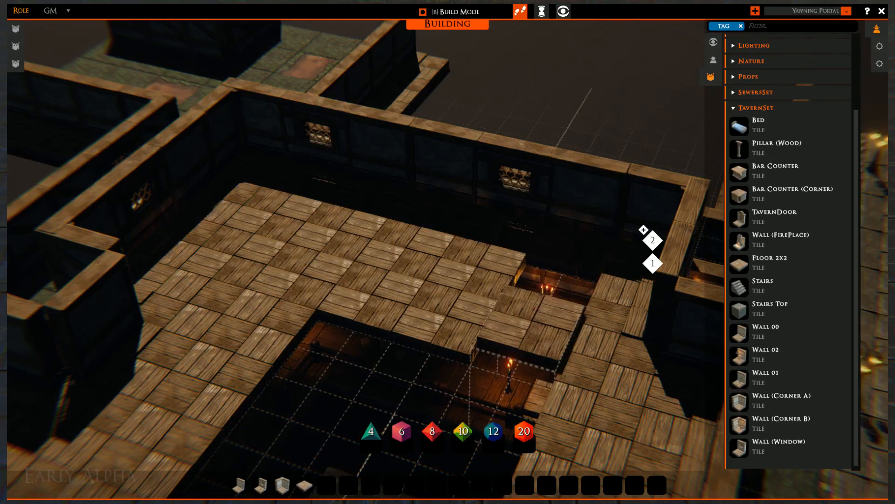
drag(563, 263, 519, 329)
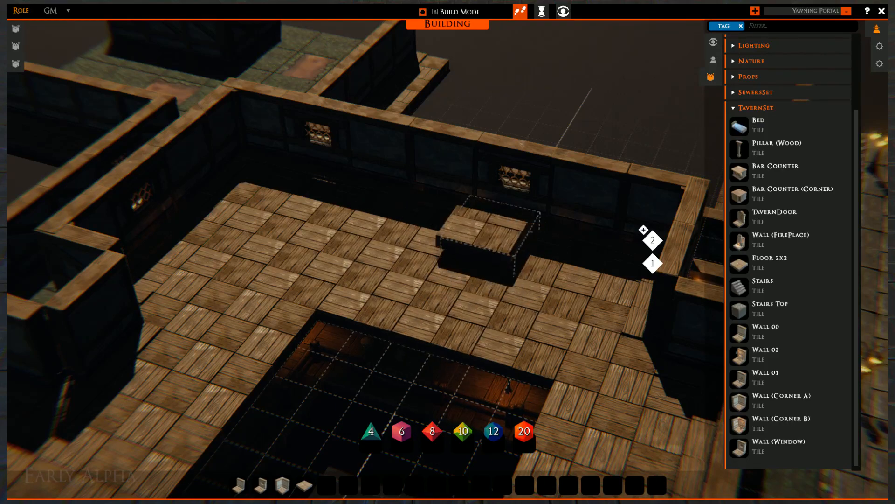
- Place four Fence (Corner) props around the upper-level opening of the well, one turned to fit each corner
scroll(466, 243, down, 4)
middle_drag(410, 262, 373, 189)
middle_drag(448, 252, 299, 252)
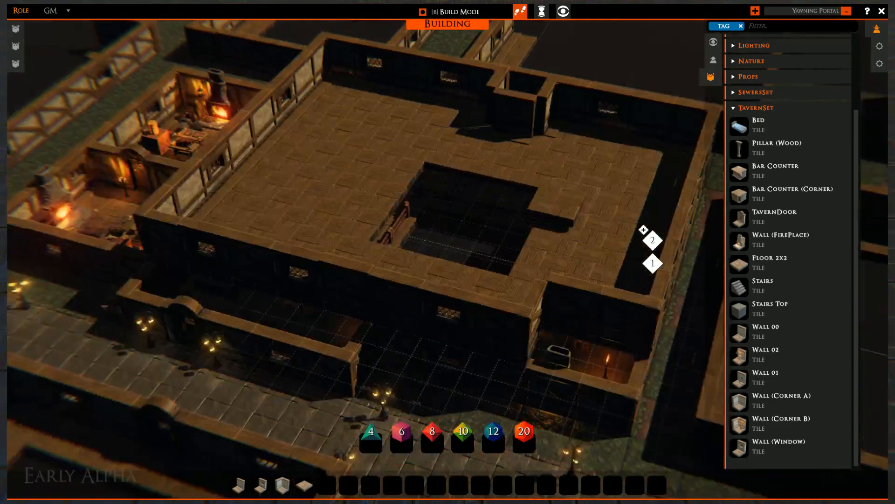
scroll(447, 252, up, 5)
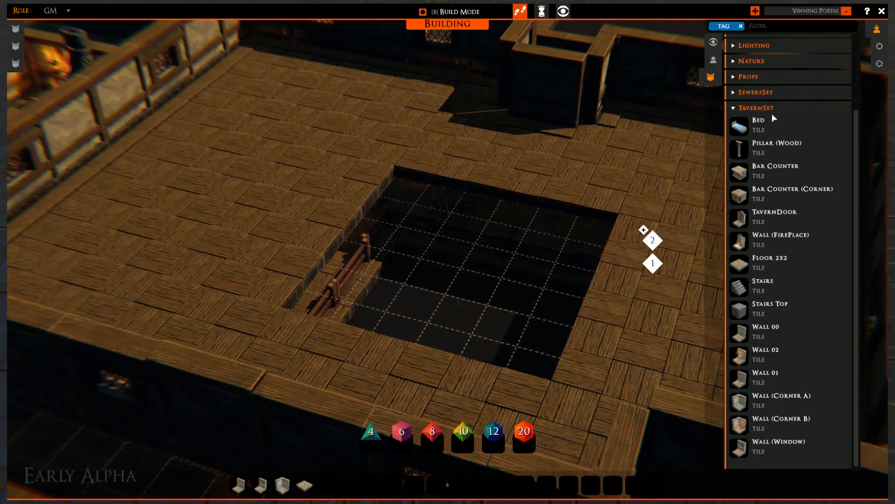
scroll(760, 227, up, 4)
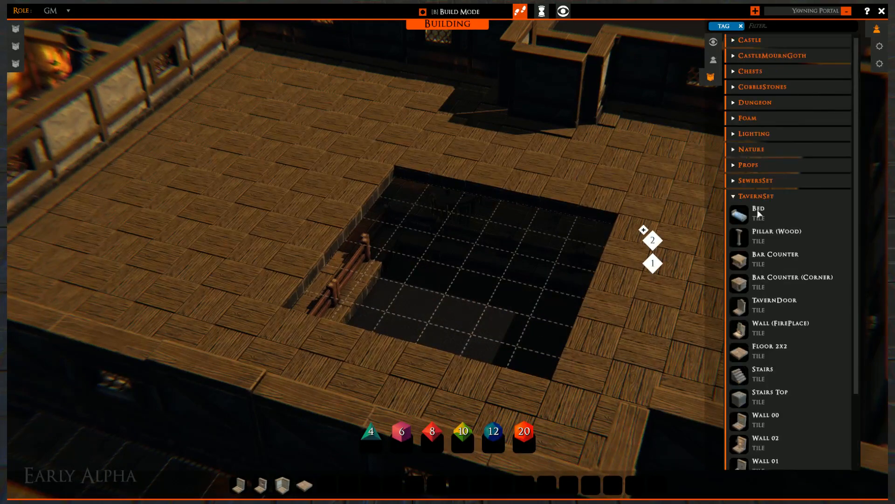
click(735, 198)
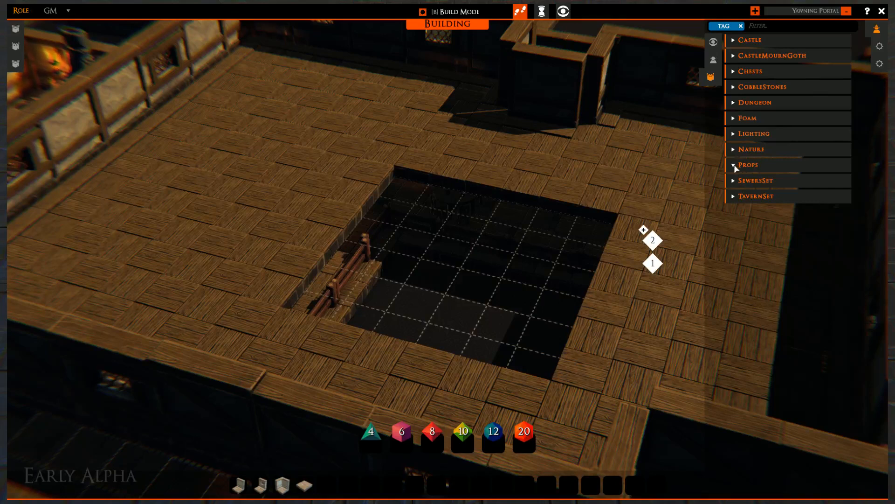
click(735, 166)
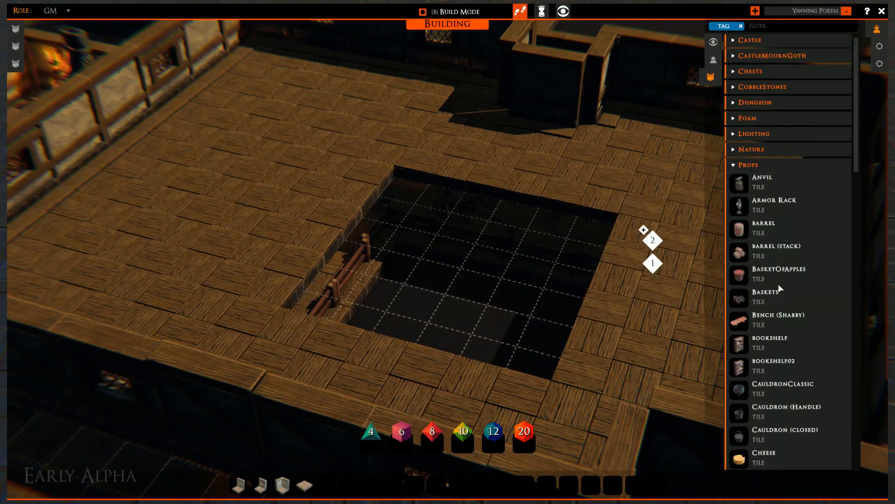
scroll(779, 284, down, 8)
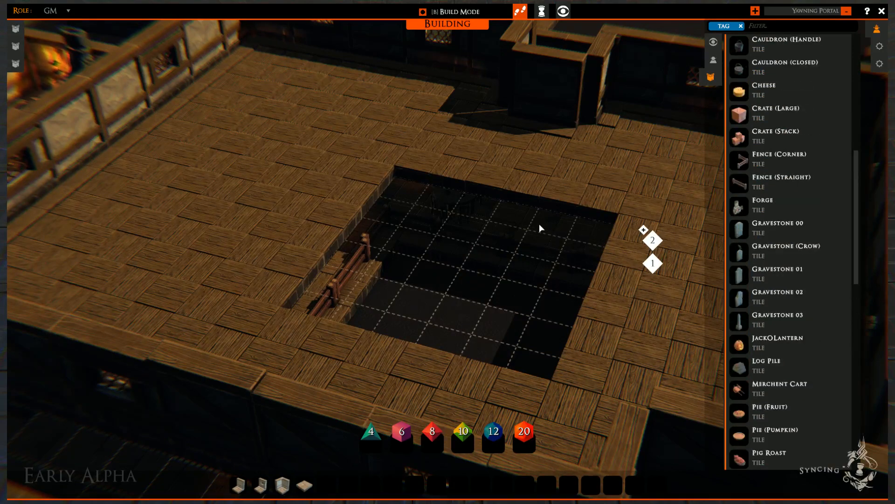
click(738, 162)
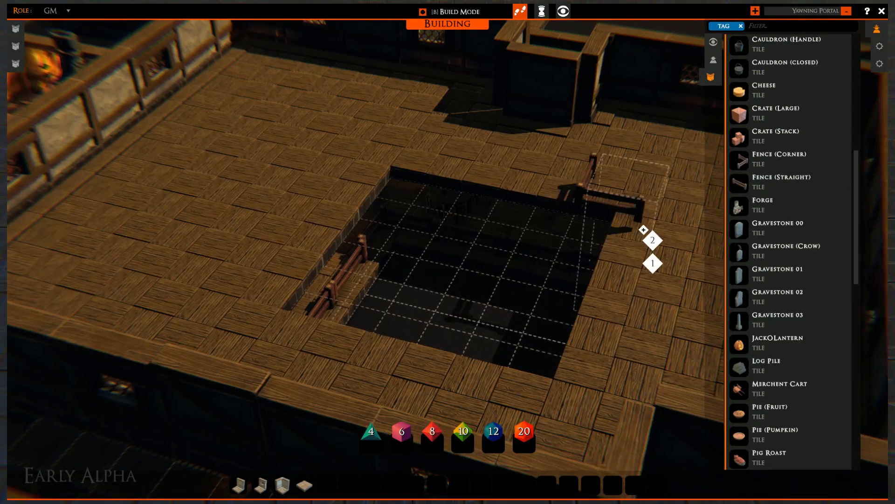
click(611, 201)
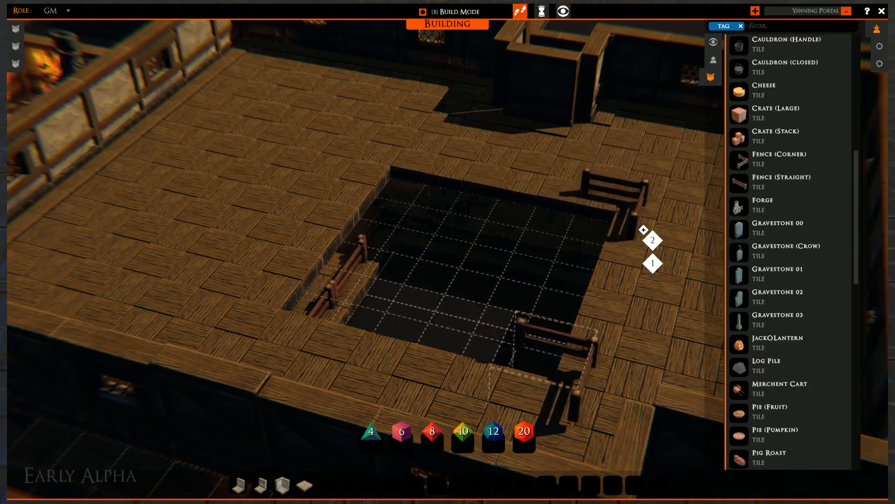
click(548, 369)
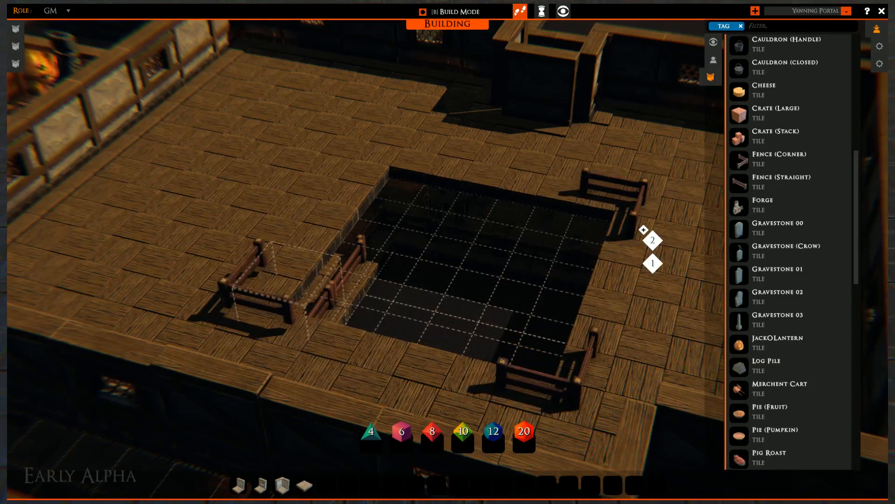
click(275, 294)
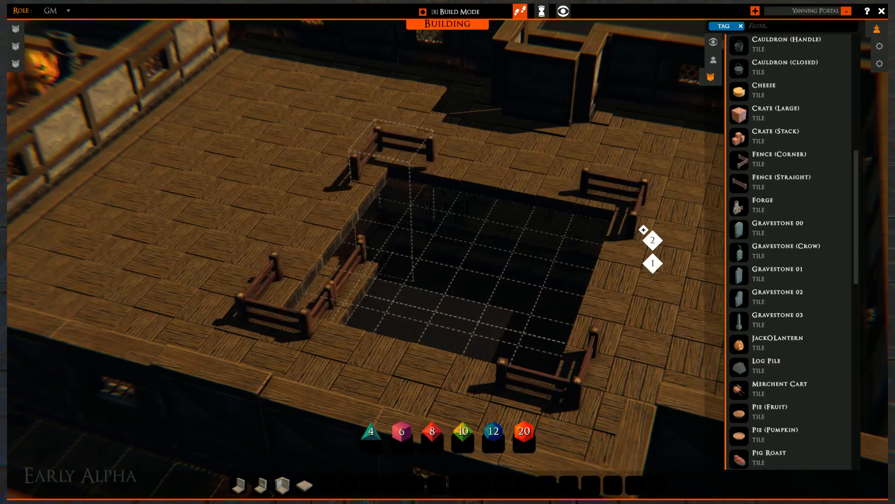
click(392, 154)
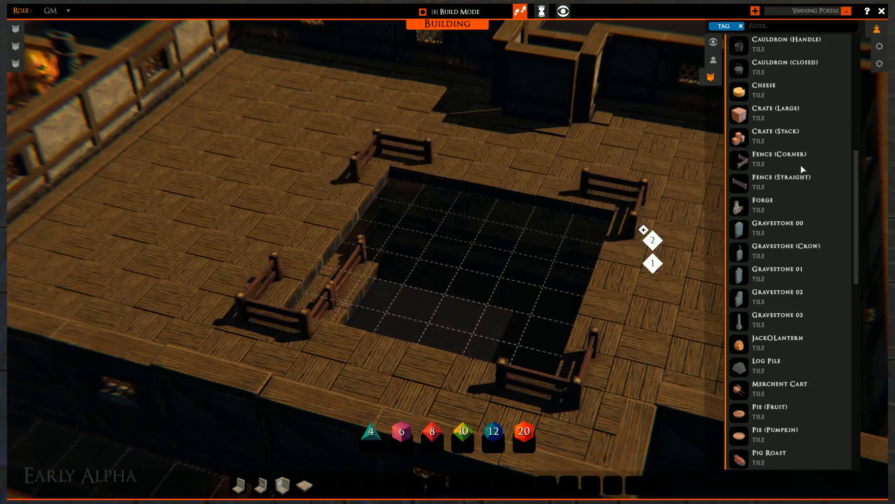
- Fill the gaps between the upper-level corner fences with Fence (Straight) props along all four sides of the well
click(743, 188)
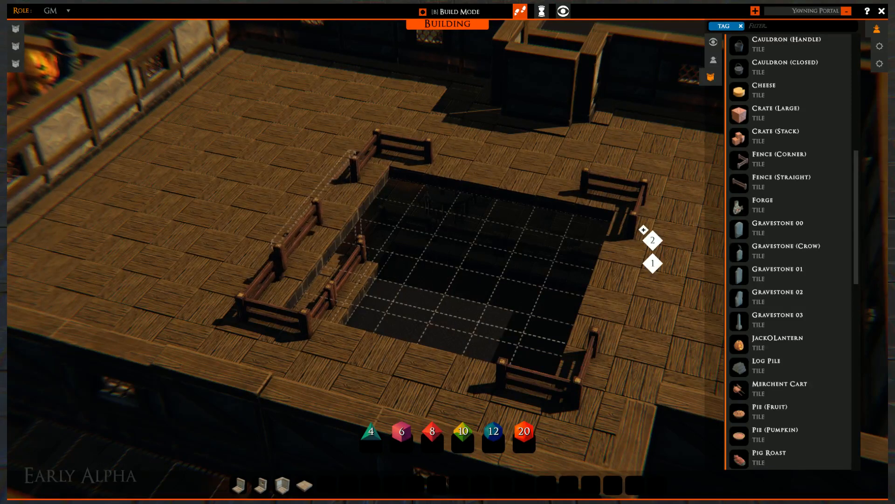
drag(313, 209, 340, 183)
drag(468, 161, 543, 171)
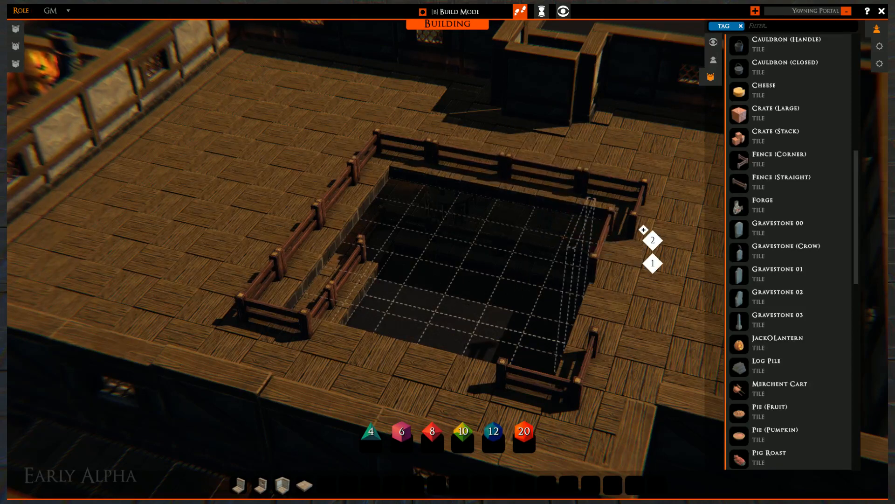
drag(625, 245, 605, 306)
right_click(447, 375)
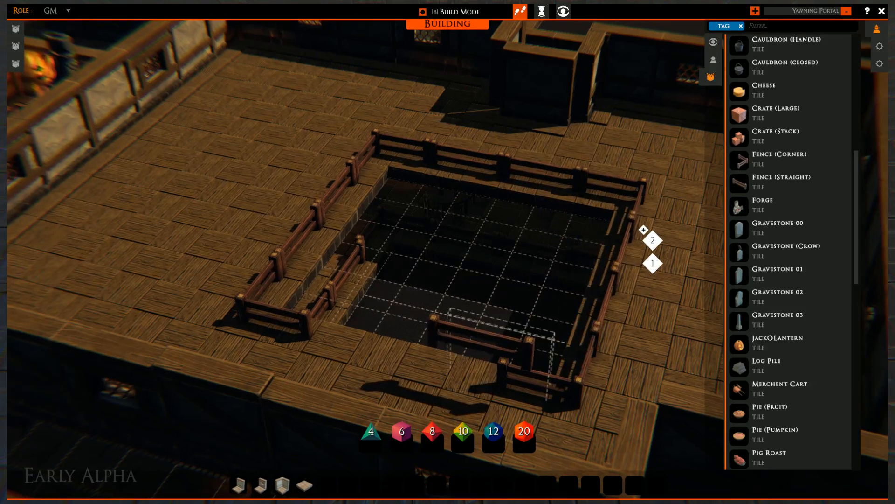
drag(356, 339, 353, 339)
key(Escape)
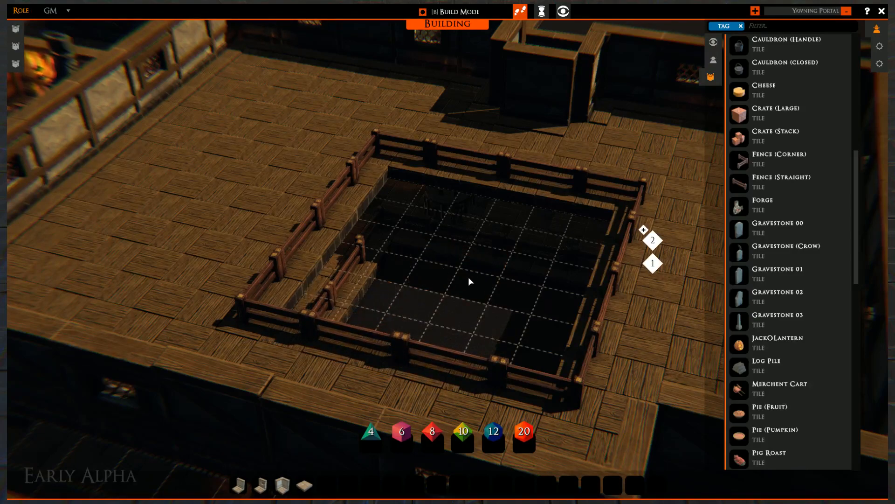
- Switch to building level 1, then pick up, rotate and re-place the straight fences on the well side opposite the bar
mouse_move(468, 277)
right_down()
mouse_move(326, 285)
mouse_move(541, 284)
mouse_move(457, 283)
right_up()
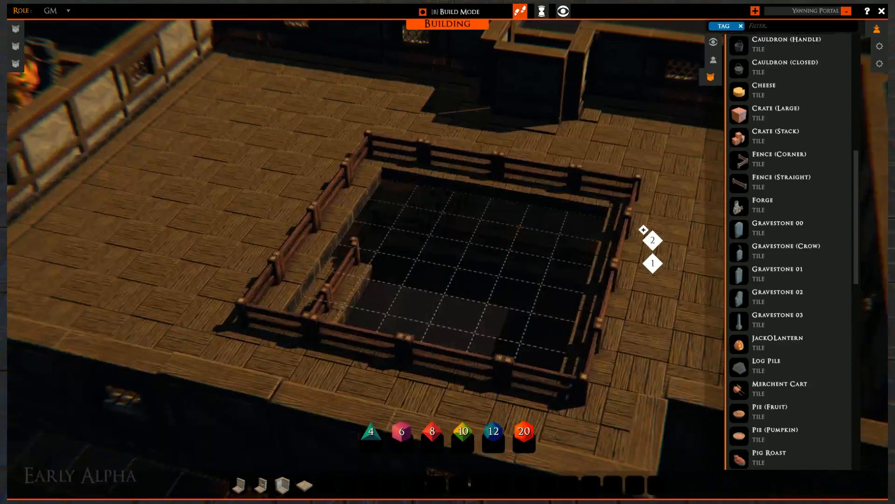
click(655, 266)
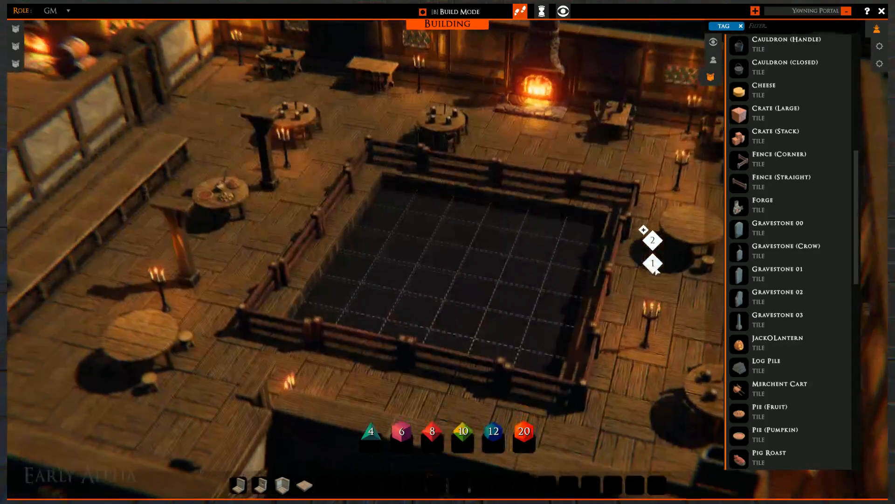
click(594, 301)
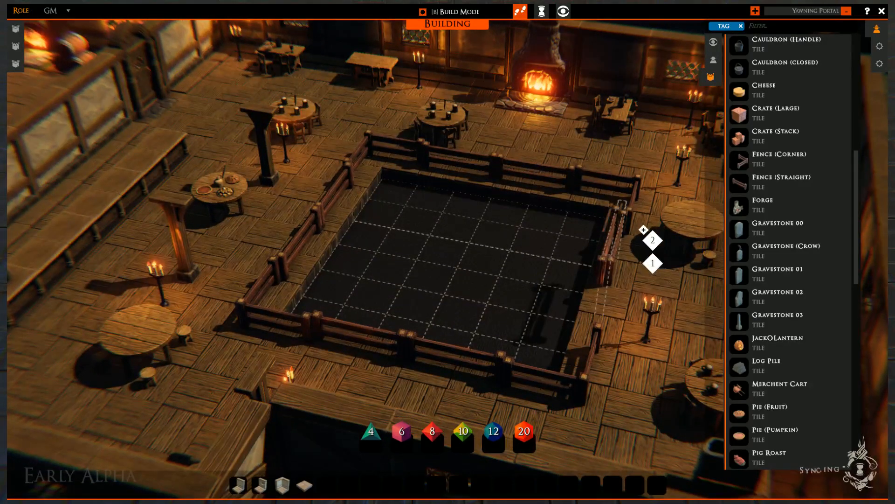
key(r)
key(r)
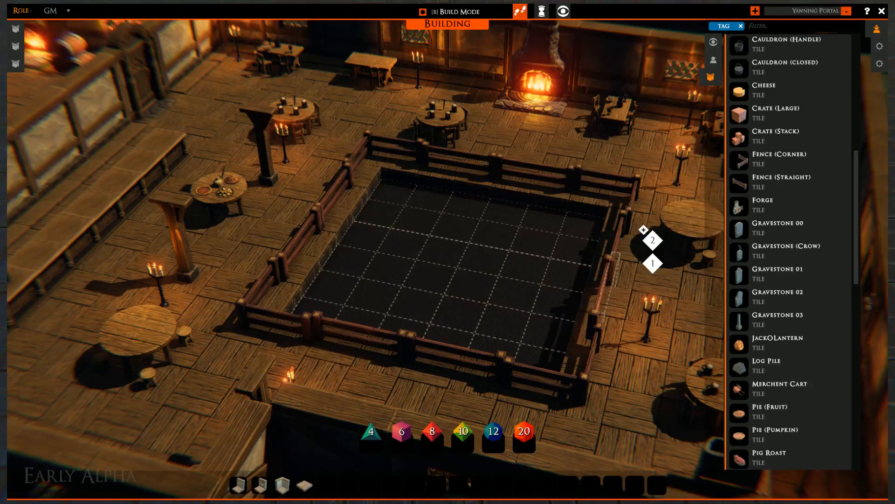
click(575, 281)
click(616, 242)
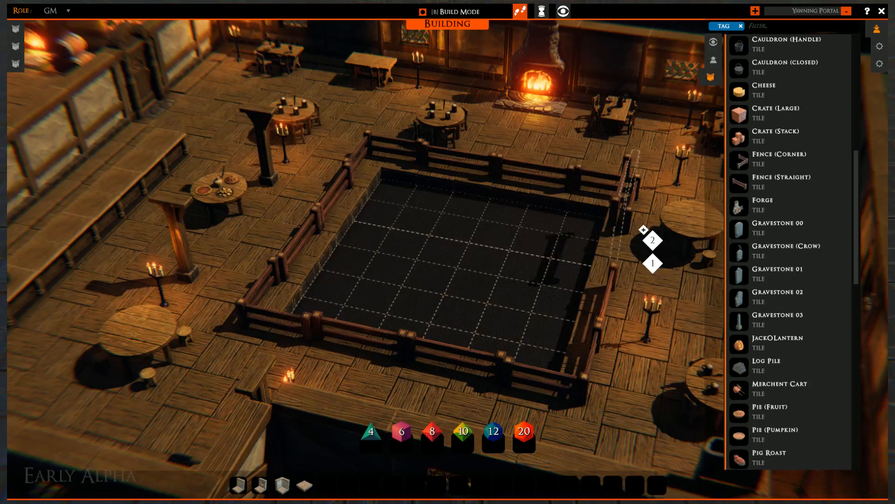
key(r)
key(r)
click(617, 243)
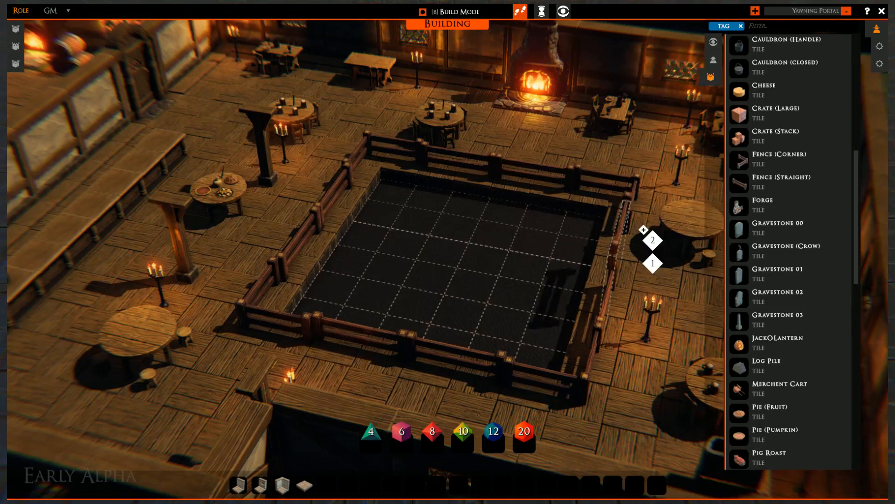
- Move the displaced straight fence back into the gap in the ground-floor railing opposite the bar
right_click(555, 227)
key(d)
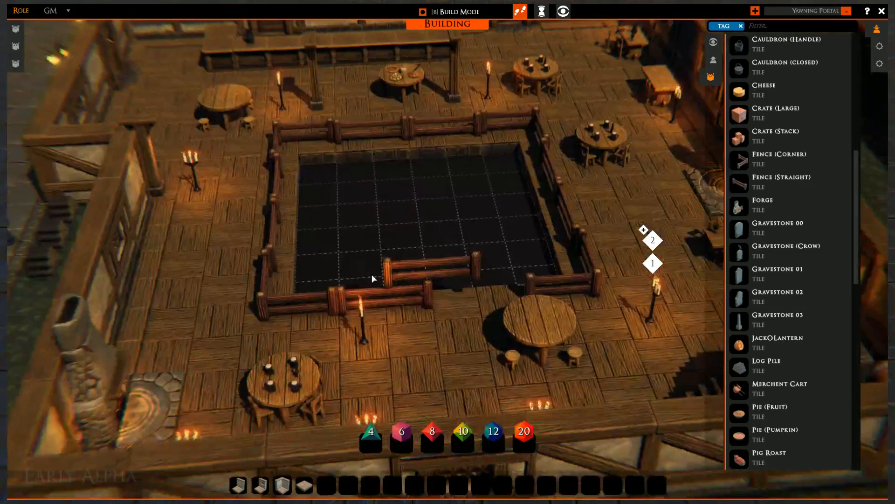
click(433, 265)
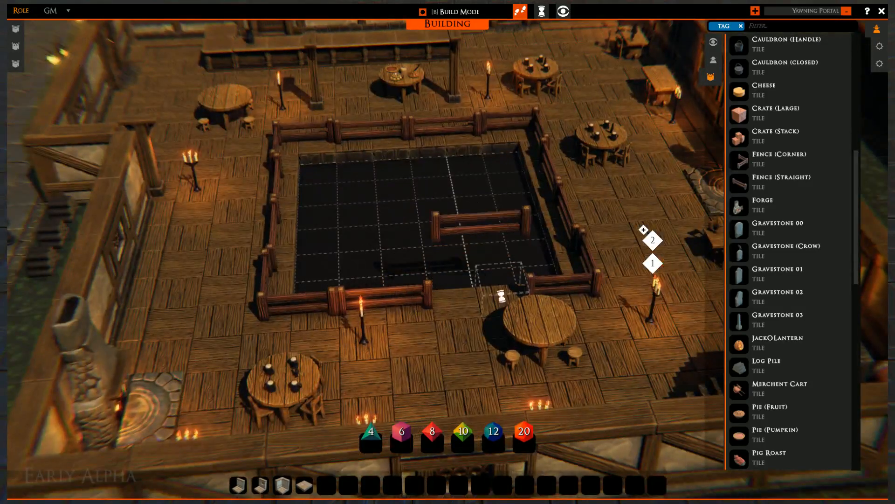
click(477, 307)
right_drag(470, 266, 504, 247)
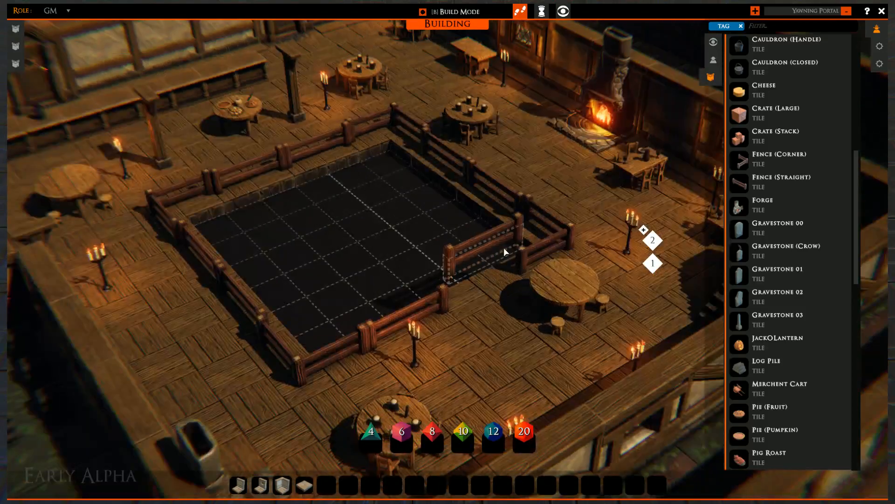
click(503, 247)
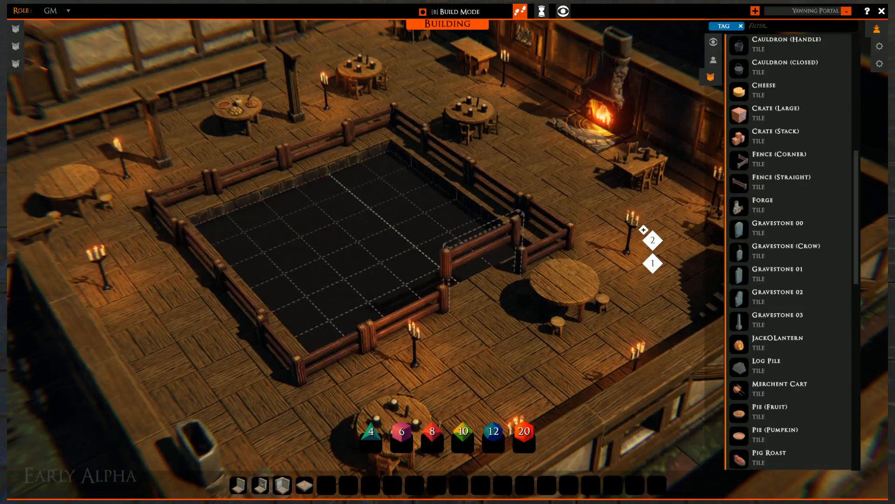
- Pick up the middle straight fence on the fireplace side of the well and re-seat it in line with its neighbours
drag(436, 308, 384, 234)
key(w)
key(w)
key(d)
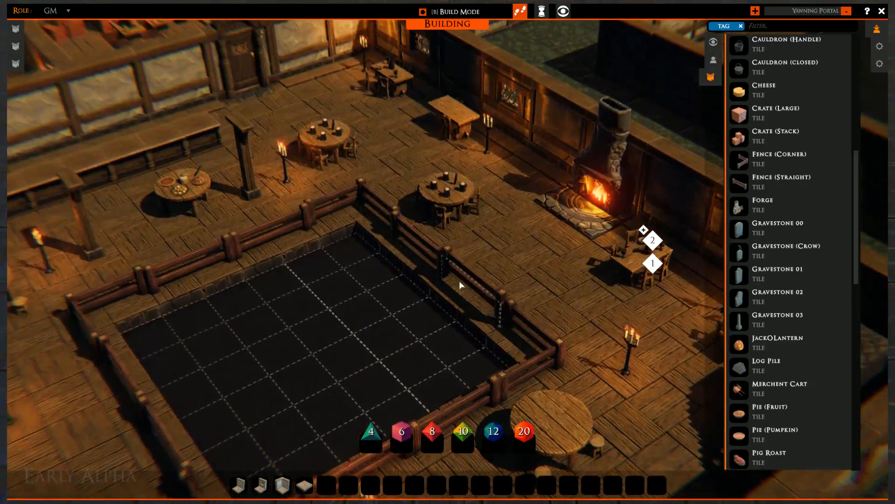
drag(461, 285, 429, 256)
click(428, 248)
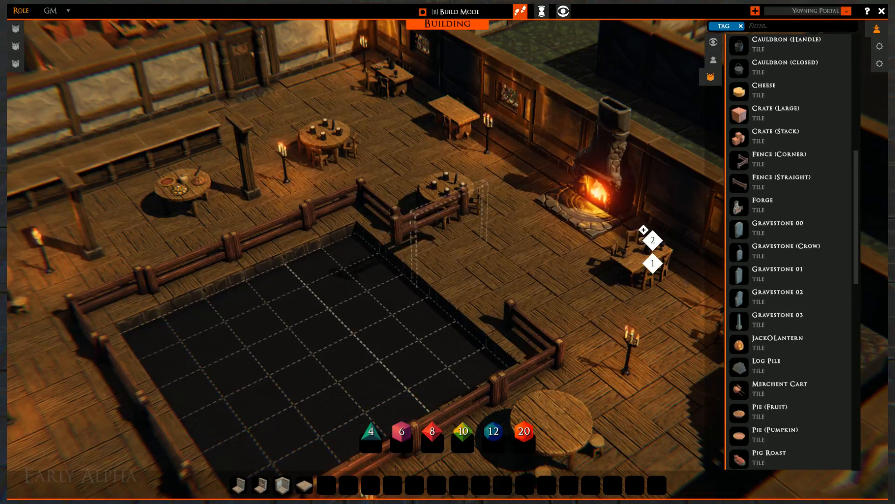
click(478, 286)
right_click(373, 285)
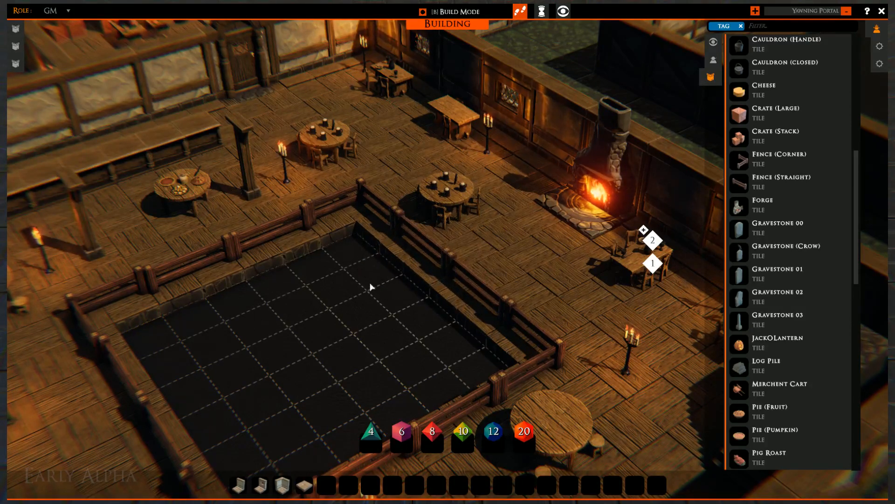
- Re-seat the middle straight fences on the bar side and the street side of the well so the ground-floor railing lines up
right_drag(353, 275, 473, 252)
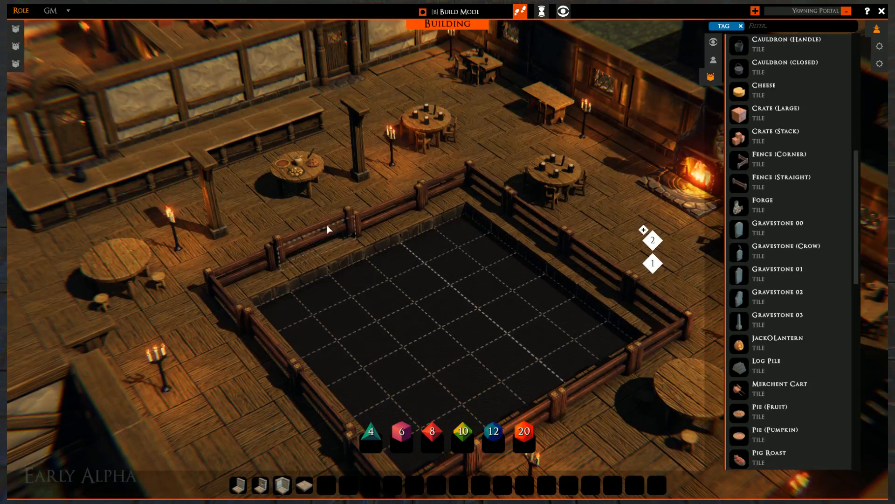
drag(328, 239, 302, 223)
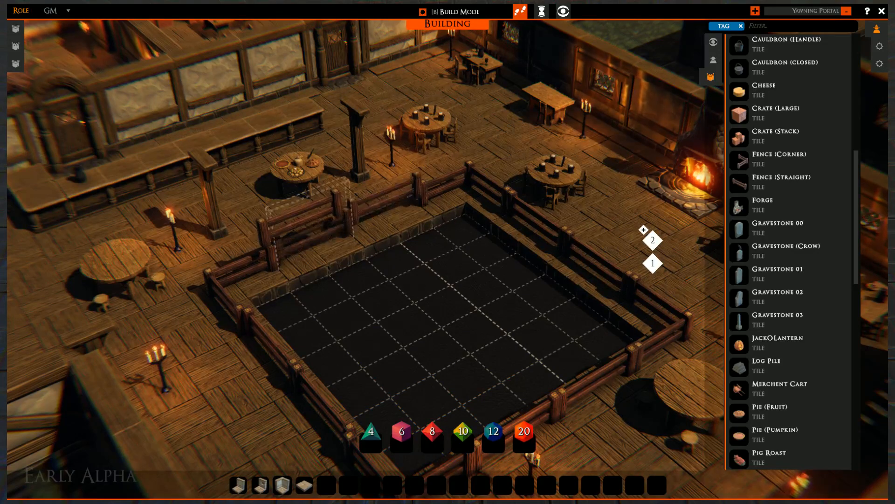
right_click(398, 344)
middle_drag(399, 344, 449, 258)
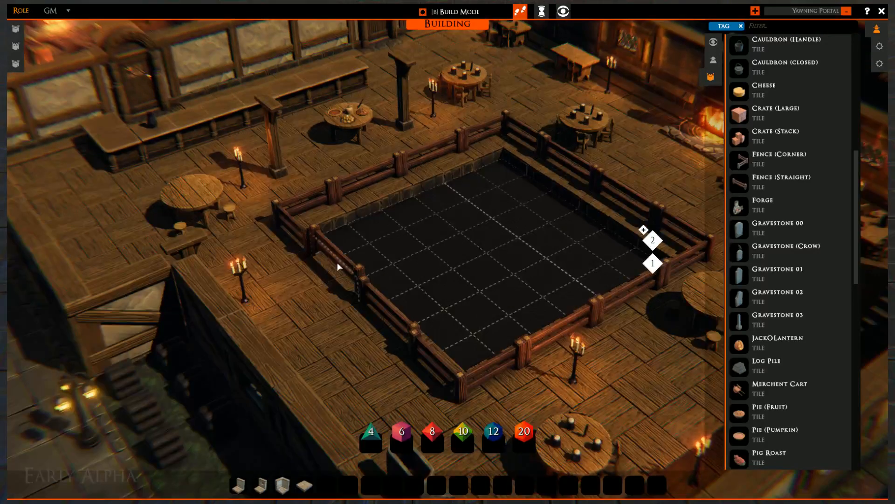
mouse_move(338, 262)
mouse_down()
mouse_move(381, 309)
mouse_move(332, 257)
mouse_up()
key(r)
key(r)
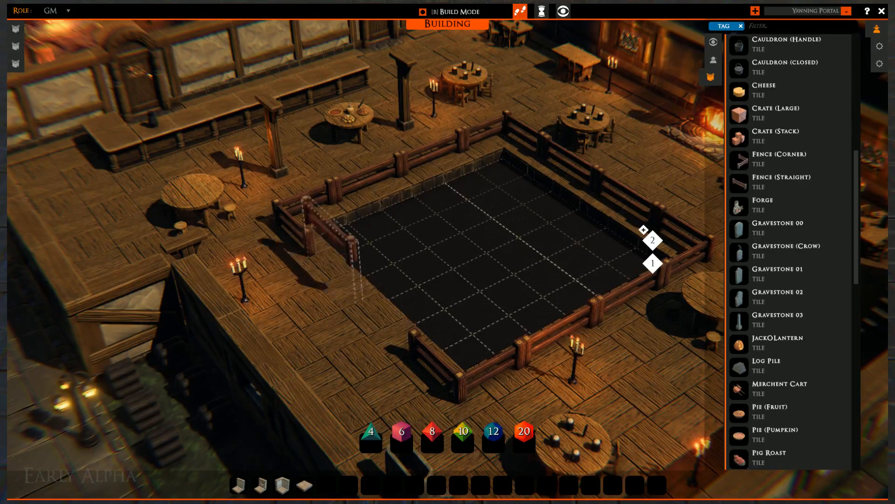
right_click(476, 258)
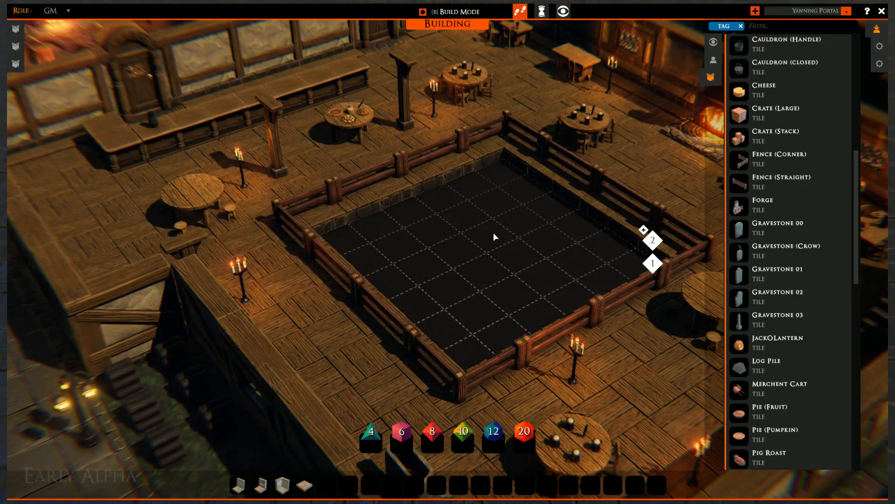
- Collapse the Props category in the tile library
scroll(481, 238, down, 5)
scroll(476, 261, up, 5)
right_drag(469, 274, 574, 237)
scroll(752, 187, up, 10)
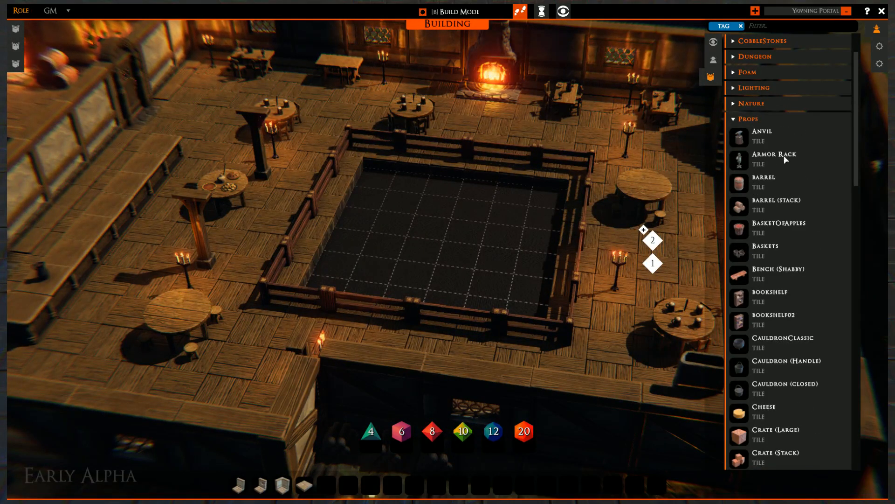
click(735, 119)
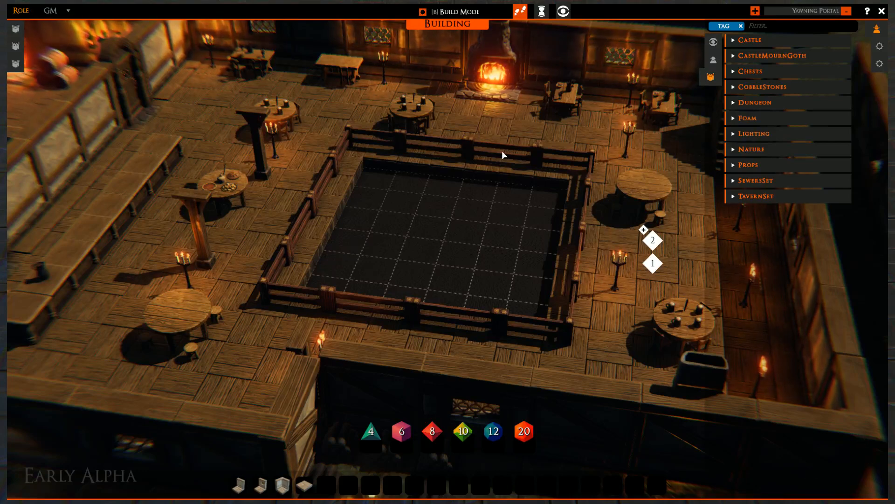
click(734, 196)
click(735, 197)
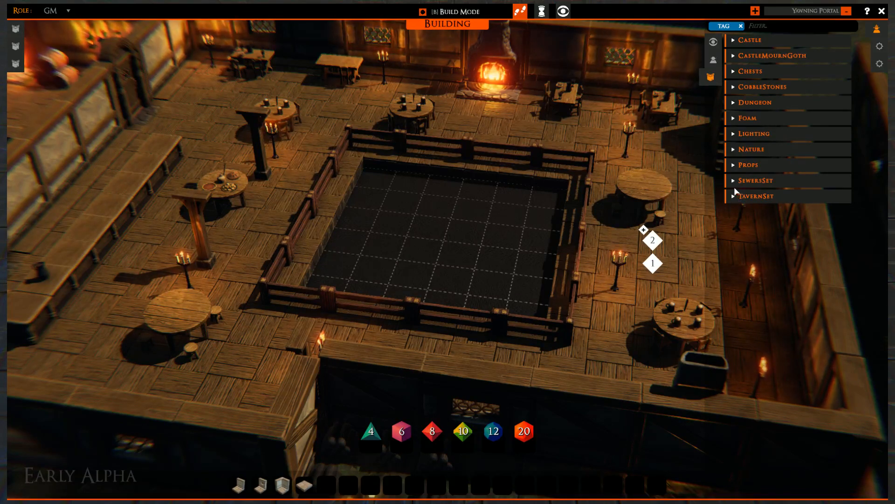
click(737, 197)
click(735, 197)
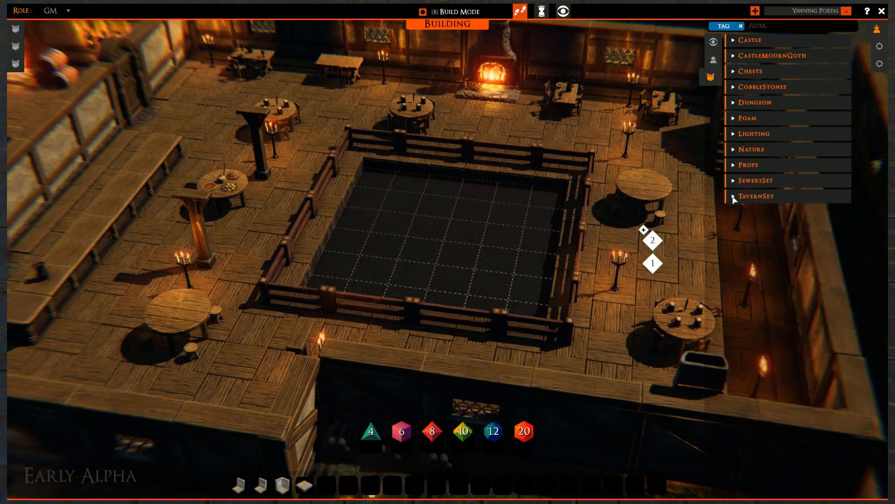
click(733, 181)
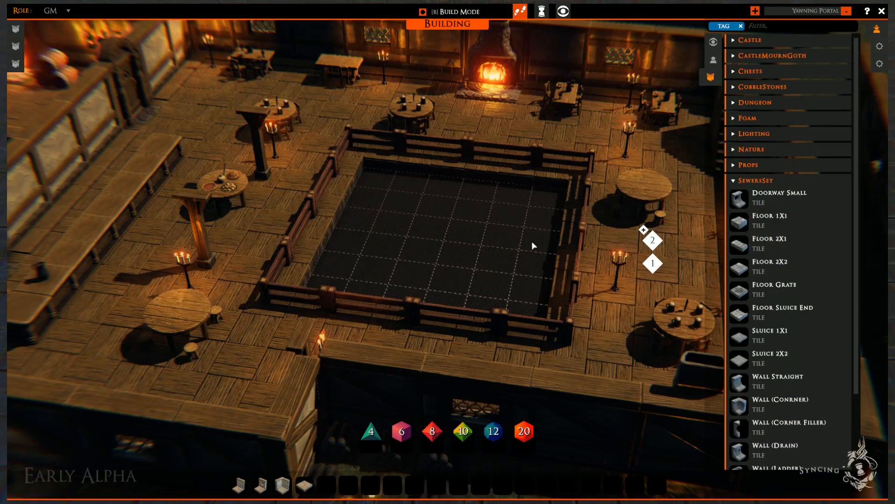
right_drag(531, 246, 498, 267)
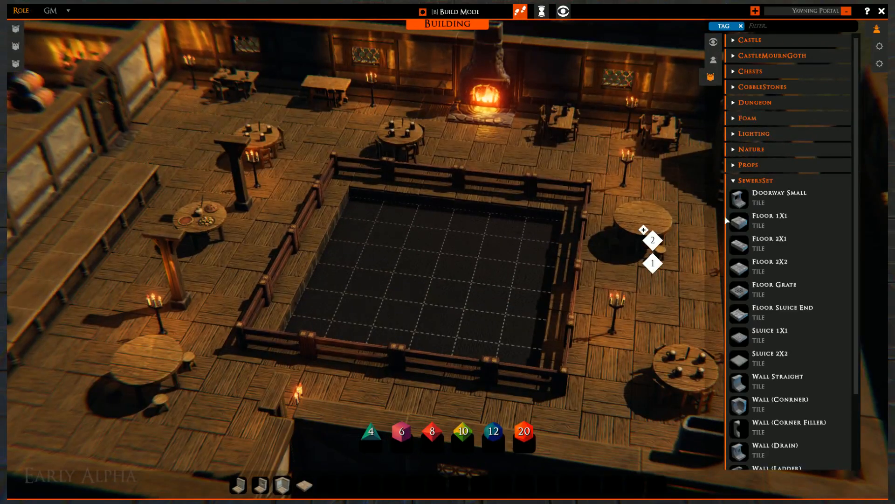
click(735, 180)
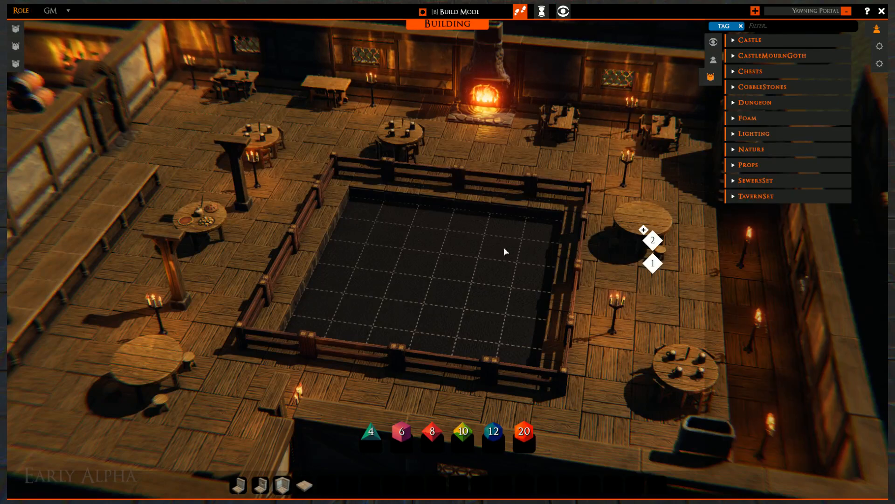
- Inspect the upper storey around the fenced well and the corner above the ground-floor staircase
click(657, 245)
mouse_move(473, 267)
right_down()
mouse_move(487, 219)
mouse_move(430, 261)
mouse_move(426, 288)
mouse_move(297, 265)
right_up()
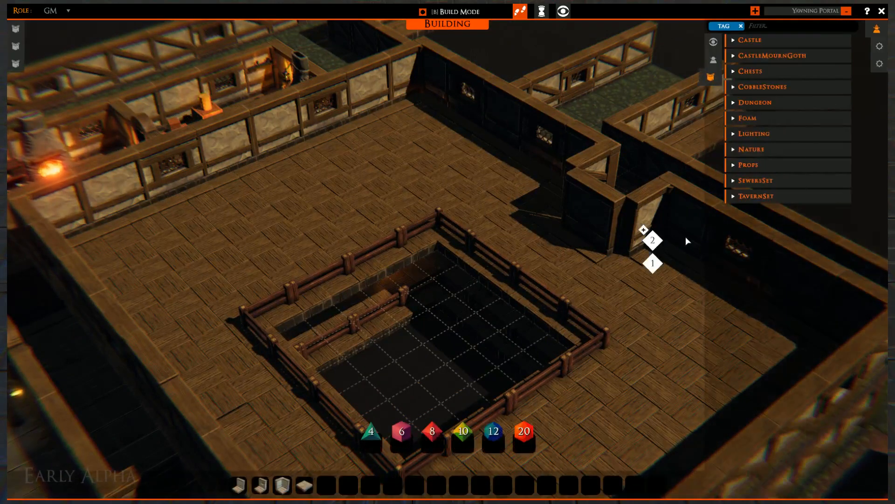
right_drag(404, 283, 423, 197)
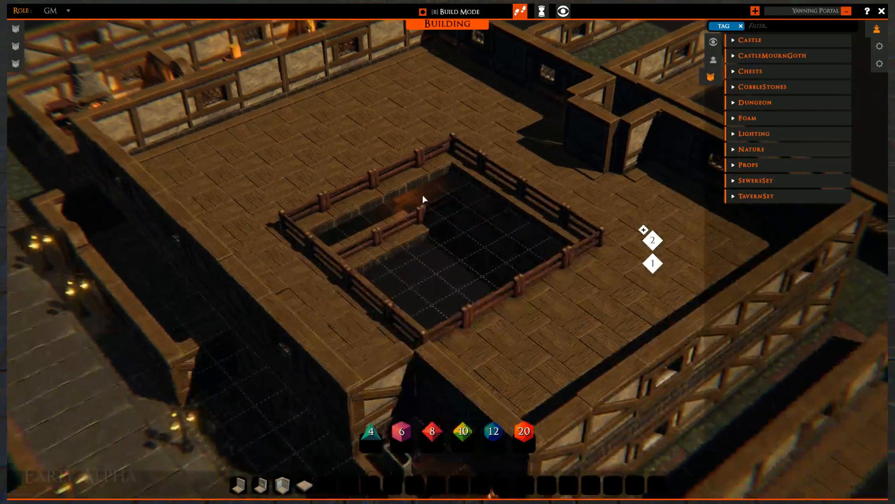
right_drag(555, 231, 463, 275)
middle_drag(464, 276, 631, 236)
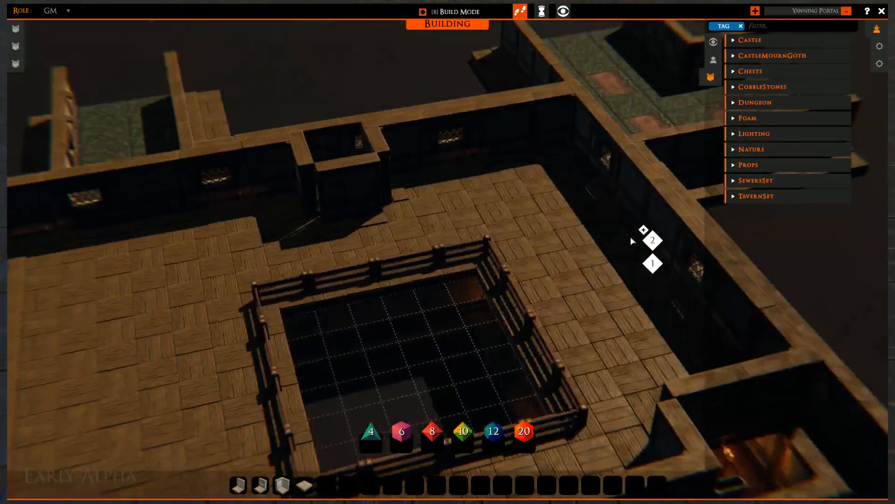
scroll(583, 223, up, 1)
scroll(583, 223, up, 2)
right_drag(582, 225, 352, 303)
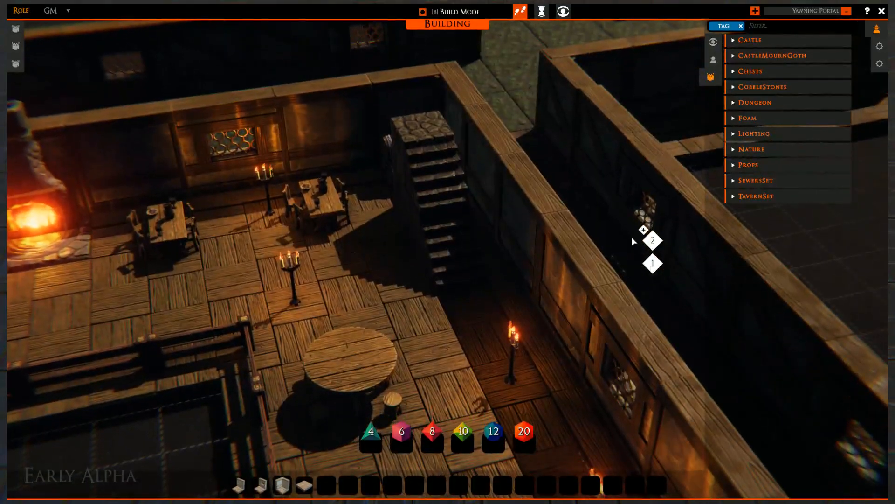
- Delete the 2x2 wooden floor tile beside the stair opening on the upper storey
click(651, 241)
scroll(451, 267, up, 3)
right_drag(430, 290, 415, 377)
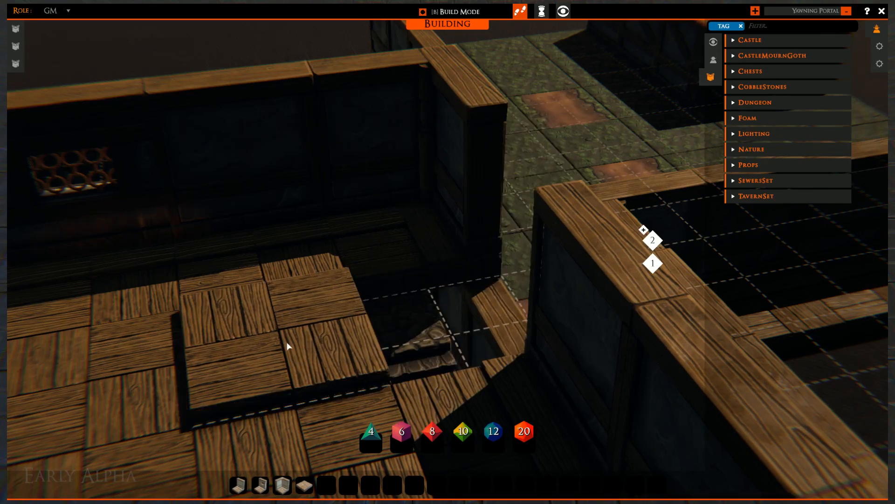
key(Delete)
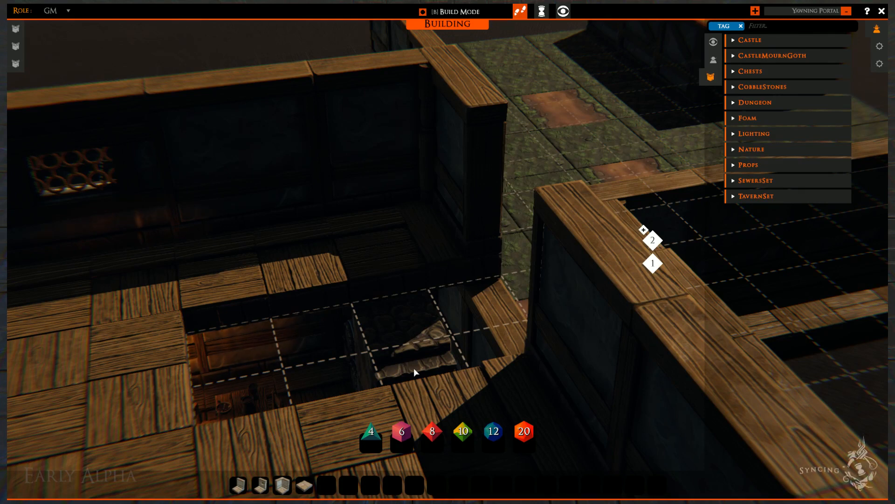
- Look through the TavernSet, SewersSet and Nature tiles for a piece that suits the stair opening
click(734, 201)
scroll(759, 280, down, 2)
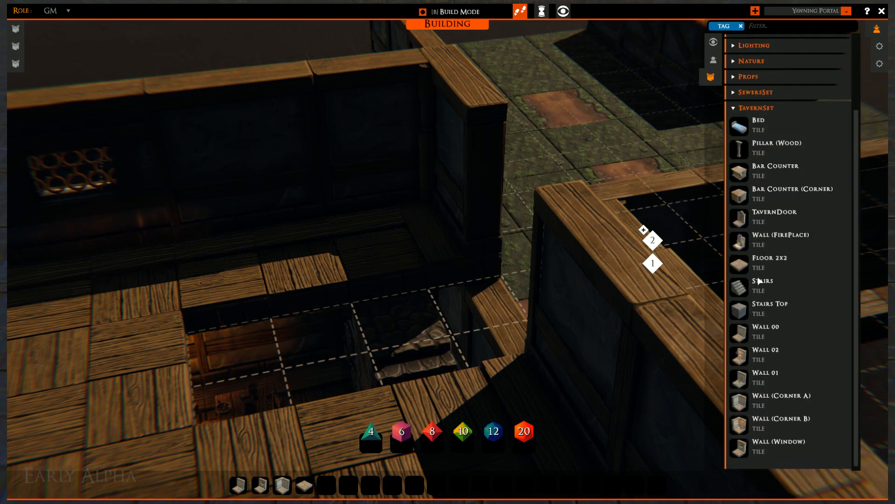
scroll(775, 397, up, 3)
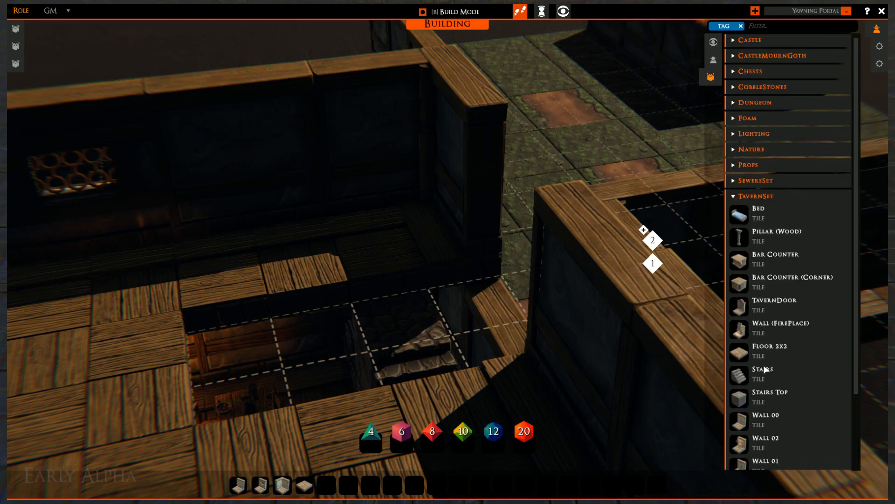
click(735, 197)
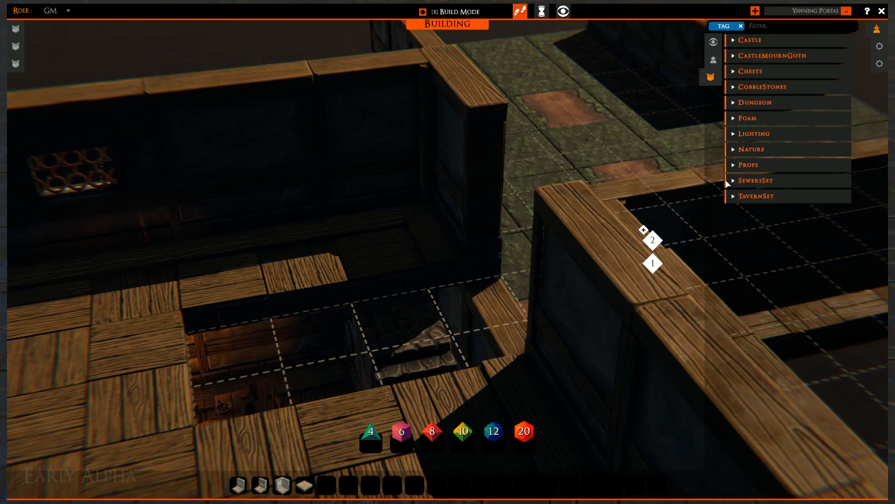
click(733, 181)
scroll(770, 311, down, 3)
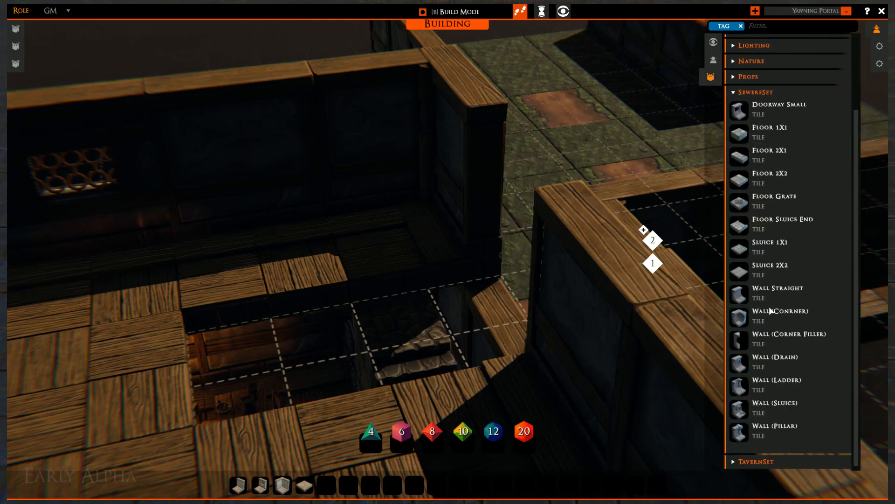
scroll(744, 246, up, 3)
click(738, 180)
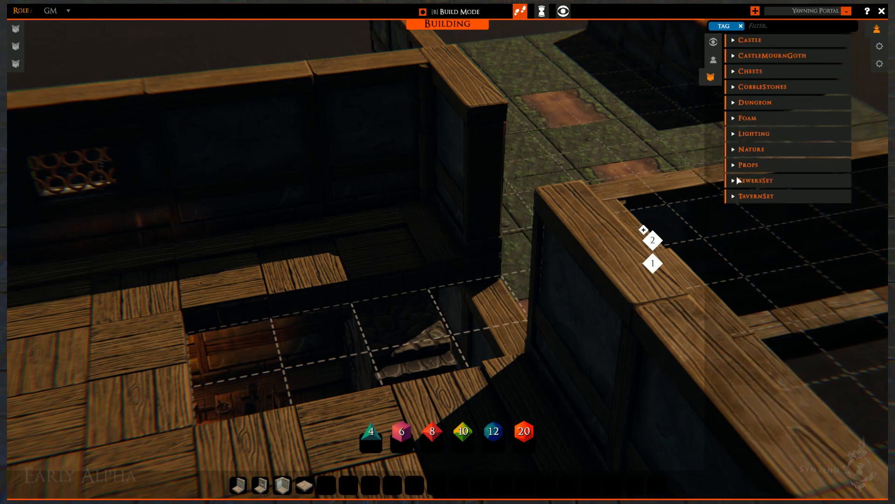
click(734, 150)
scroll(779, 279, down, 4)
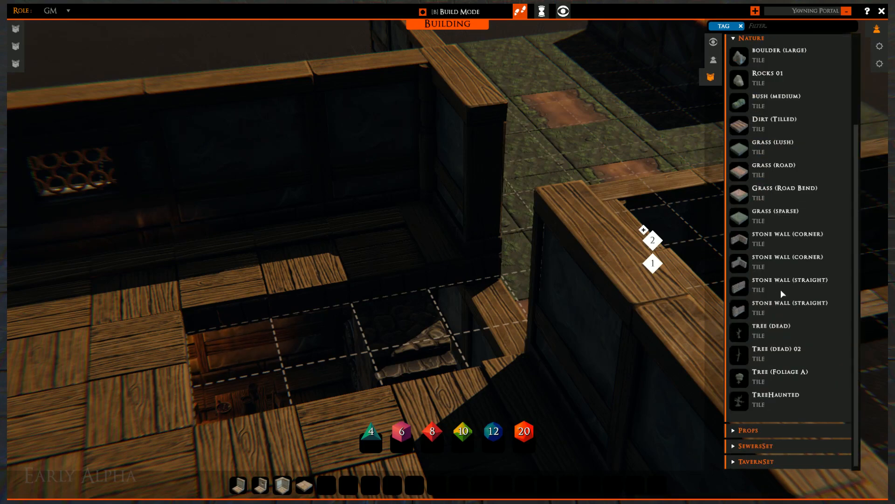
scroll(780, 290, up, 4)
click(735, 148)
- Check the Foam, Dungeon, Chests, CastleMournGoth and Castle categories for a piece that suits the stair opening
click(733, 119)
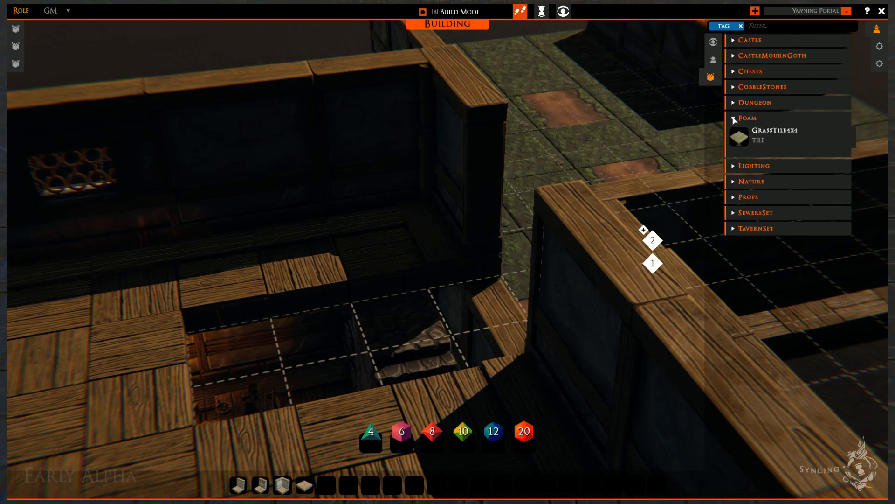
click(733, 119)
click(733, 103)
click(733, 103)
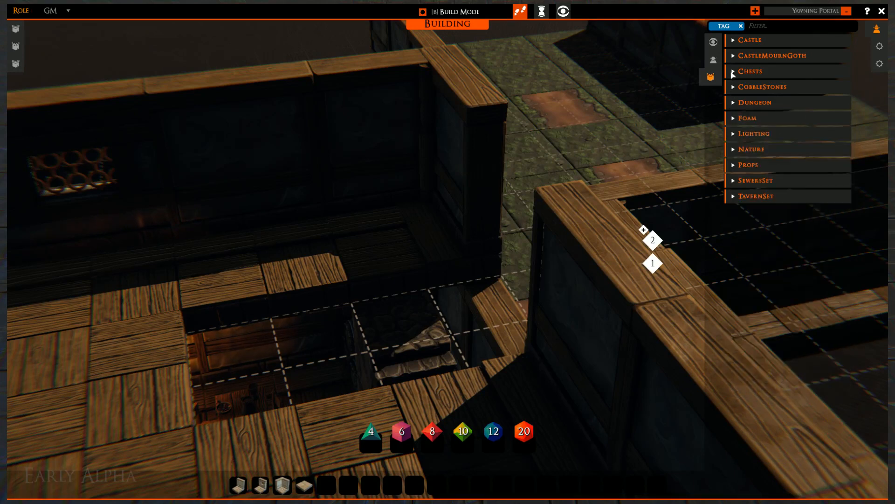
click(733, 71)
click(733, 71)
click(734, 55)
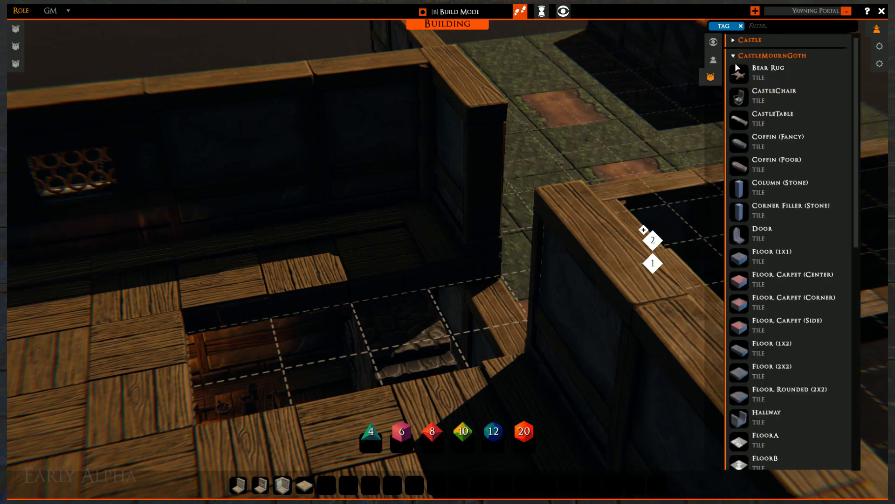
scroll(766, 235, down, 8)
scroll(757, 254, up, 5)
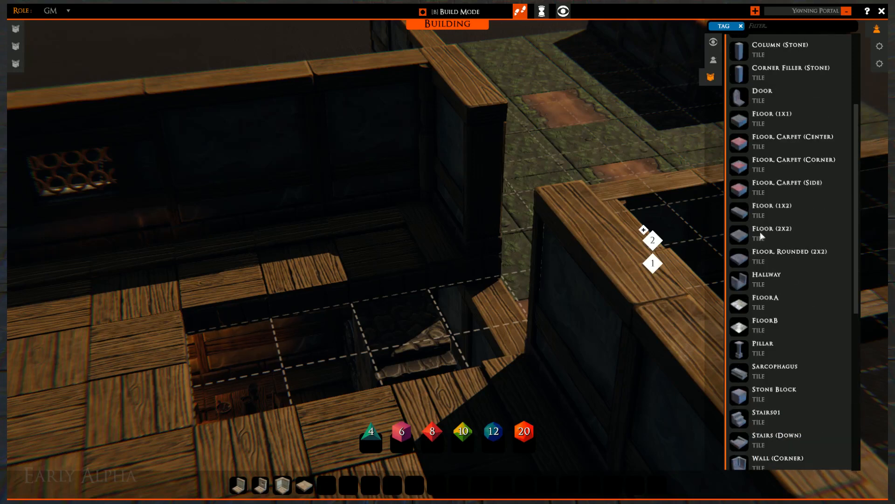
scroll(762, 236, up, 3)
click(736, 55)
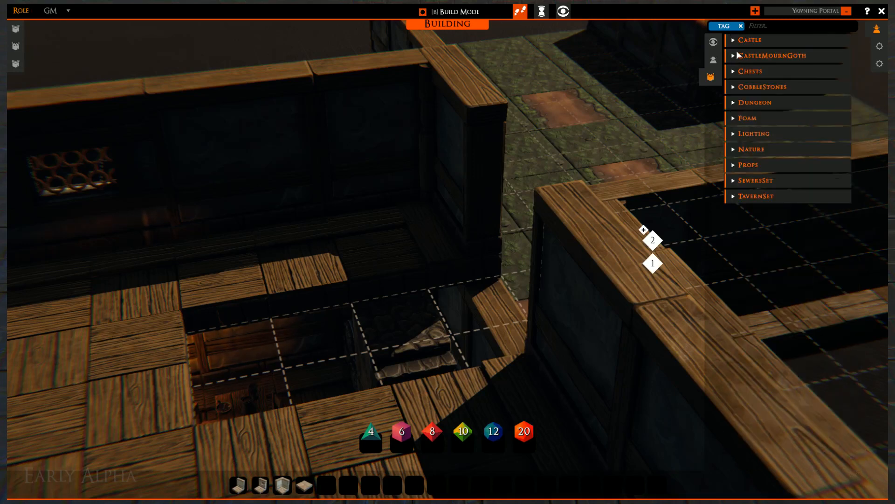
click(737, 43)
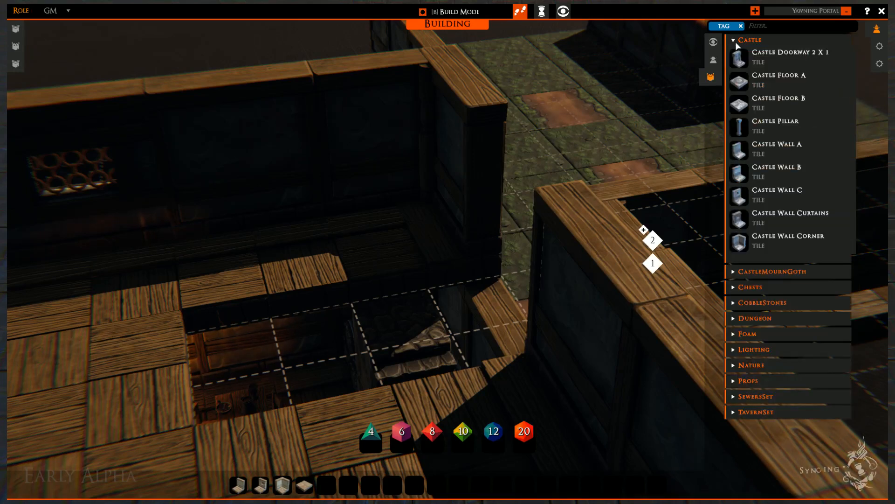
click(737, 42)
- Survey the street and neighbouring buildings, returning to the stair opening on the tavern's upper storey
key(s)
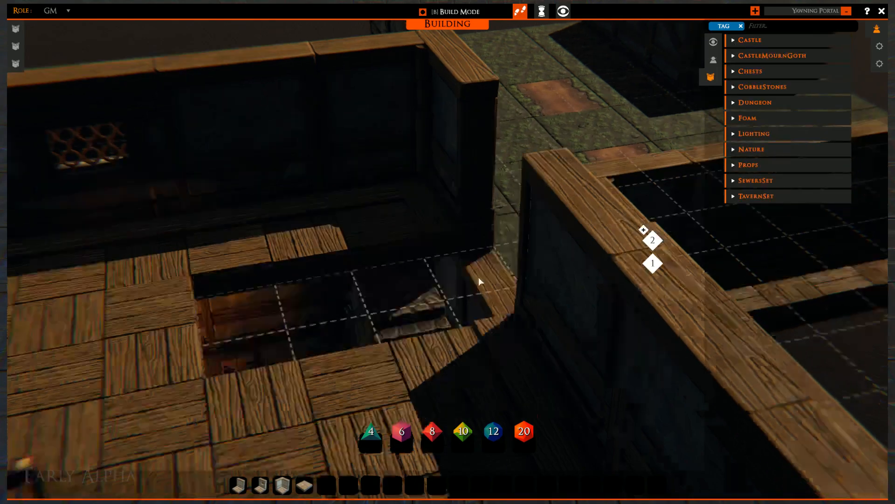
scroll(475, 248, down, 6)
key(s)
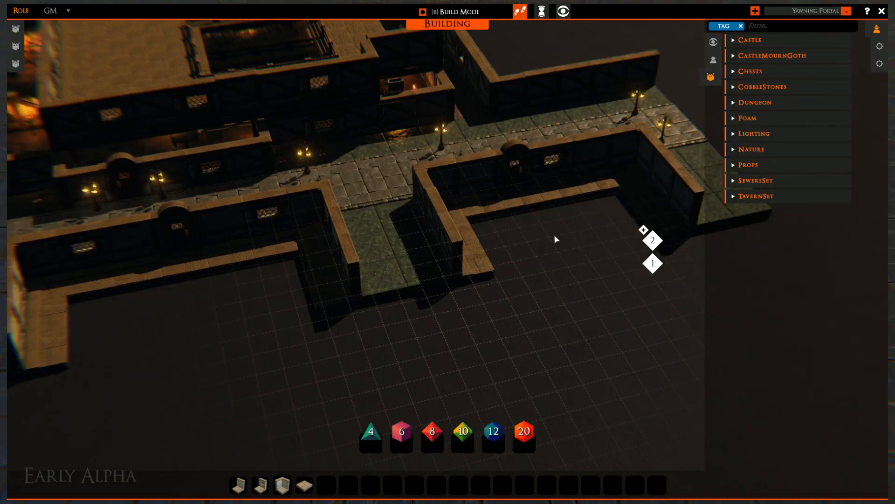
right_drag(496, 219, 517, 443)
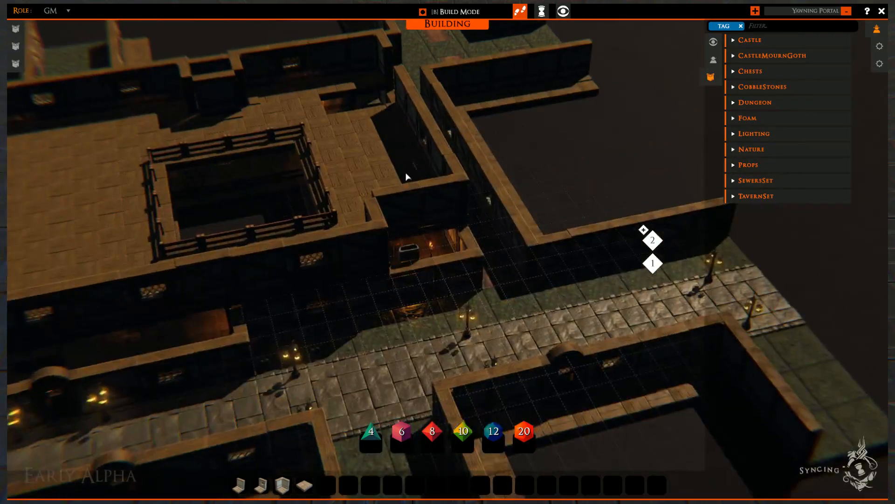
right_drag(404, 172, 491, 398)
mouse_move(381, 203)
right_down()
mouse_move(416, 338)
mouse_move(556, 327)
right_up()
scroll(422, 312, up, 4)
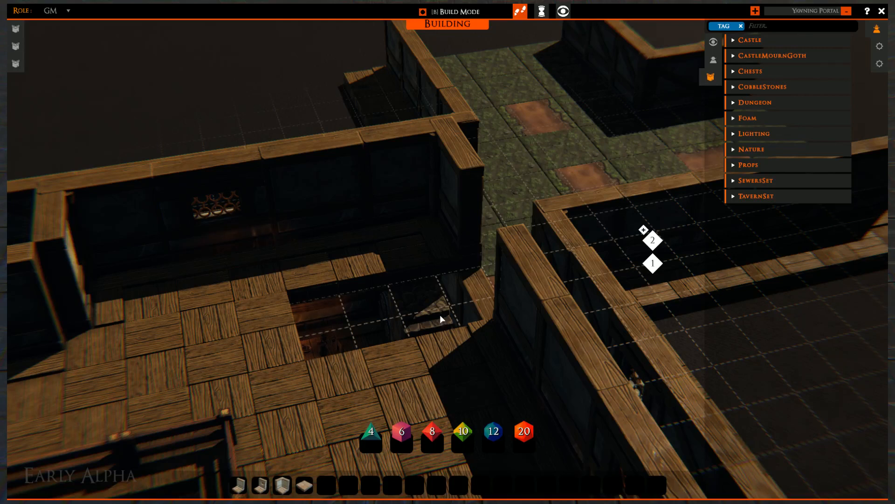
- Review the TavernSet tiles again for a piece to use at the upper-storey stair opening
click(734, 196)
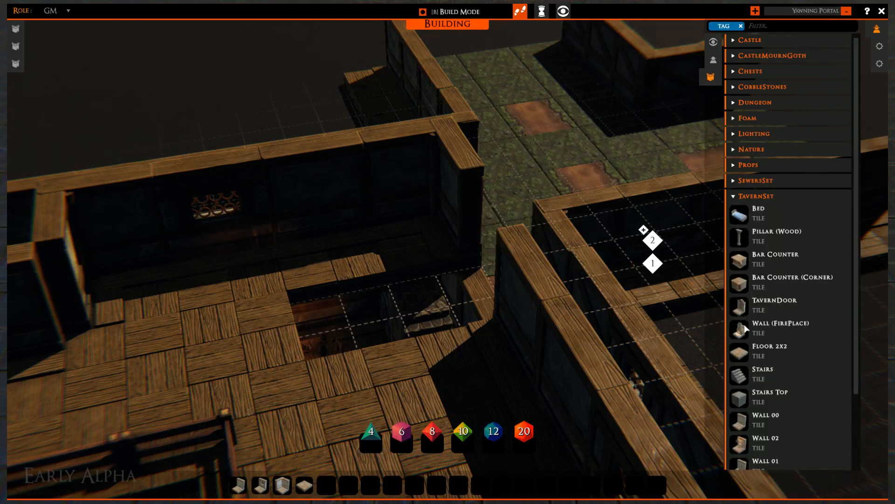
drag(858, 319, 858, 393)
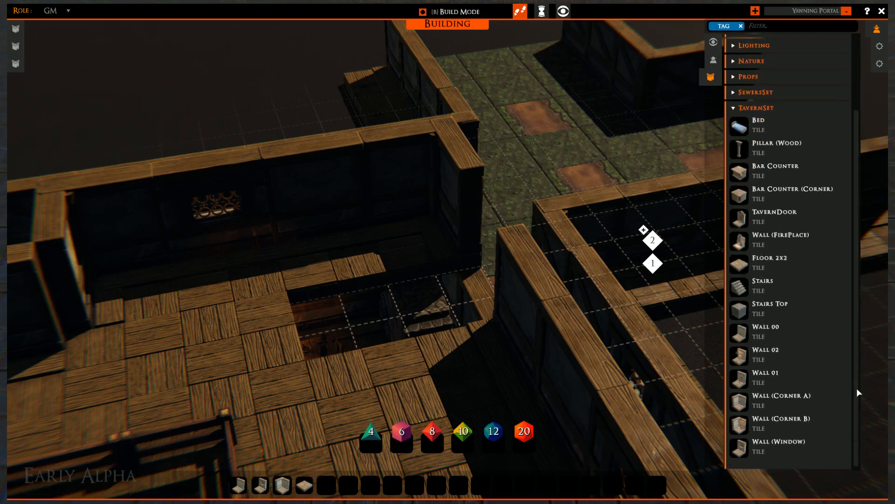
scroll(851, 363, up, 3)
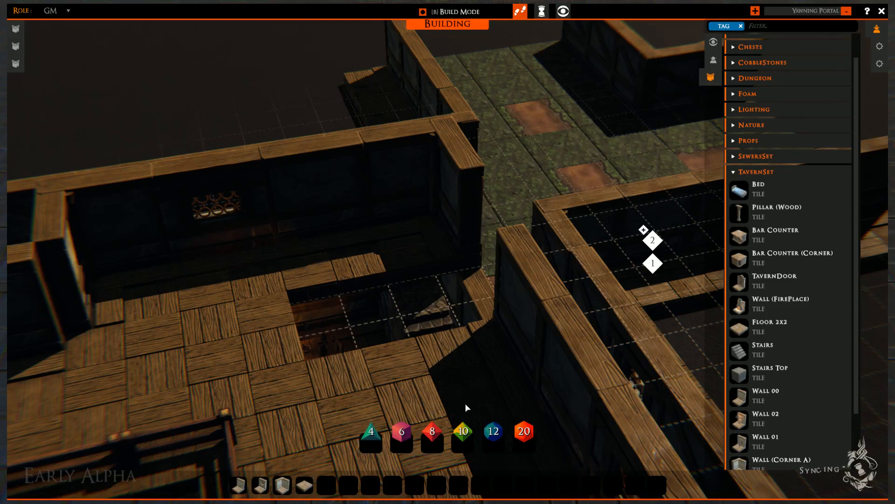
- On floor 1, move both stair sections away from the tavern's side wall toward the dining tables
click(656, 266)
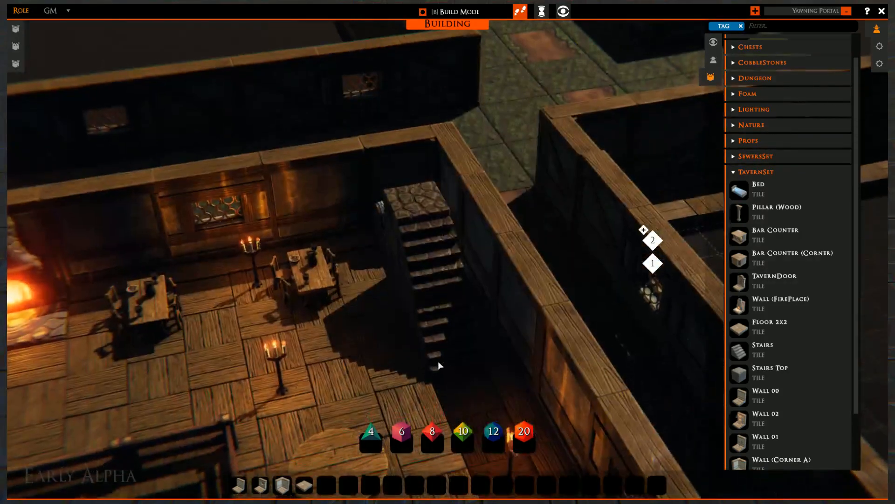
drag(438, 351, 397, 350)
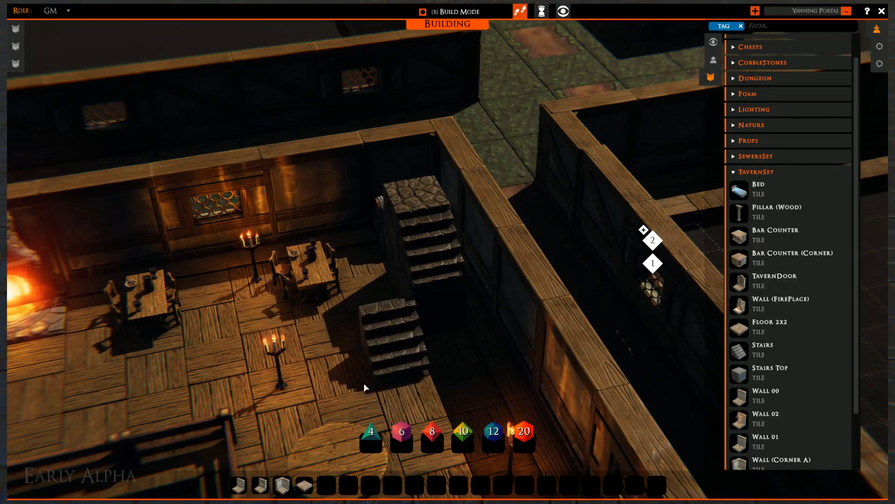
right_drag(364, 388, 448, 388)
drag(407, 295, 426, 322)
drag(461, 266, 430, 275)
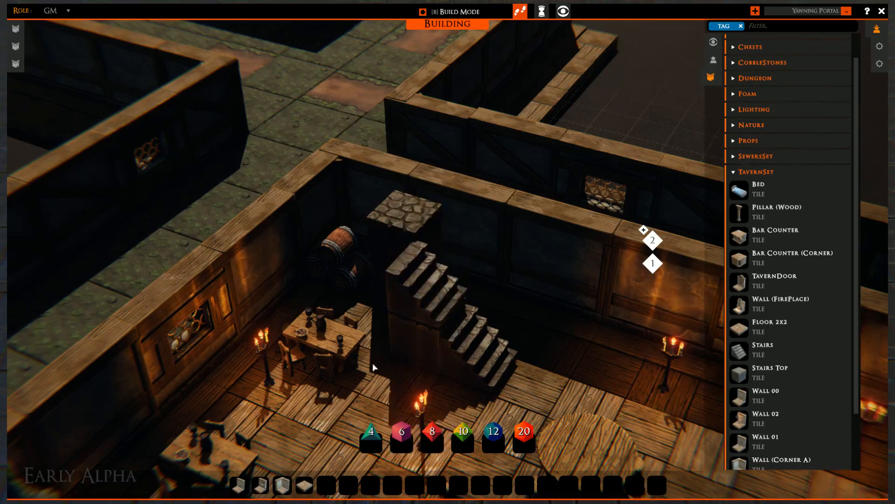
- Move the two stacked stair-top blocks so they line up behind the relocated stairs
right_drag(373, 367, 437, 323)
drag(409, 308, 404, 352)
drag(410, 260, 400, 289)
right_drag(492, 308, 329, 320)
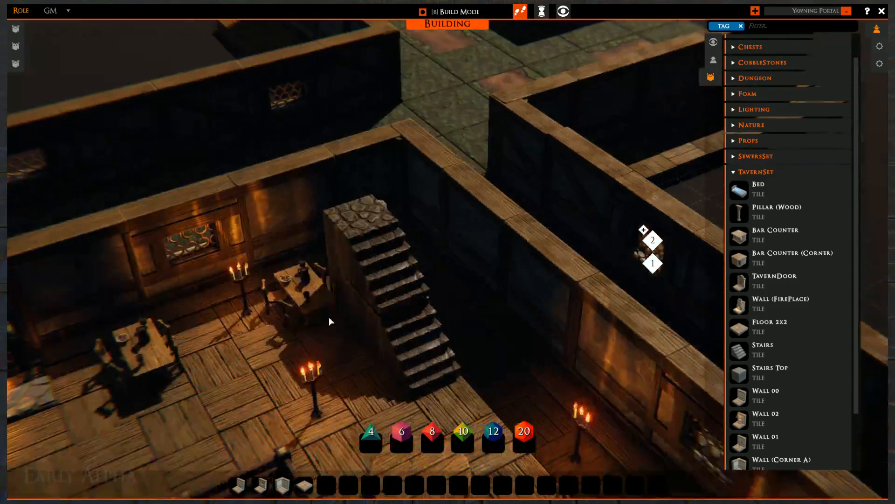
right_drag(682, 330, 560, 326)
- Delete the barrel stack standing between the staircase and the side wall
click(423, 227)
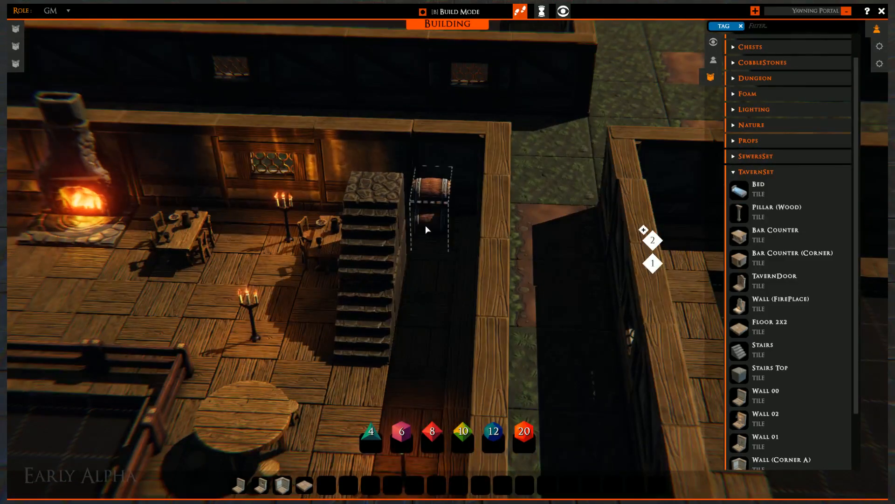
key(Delete)
key(Delete)
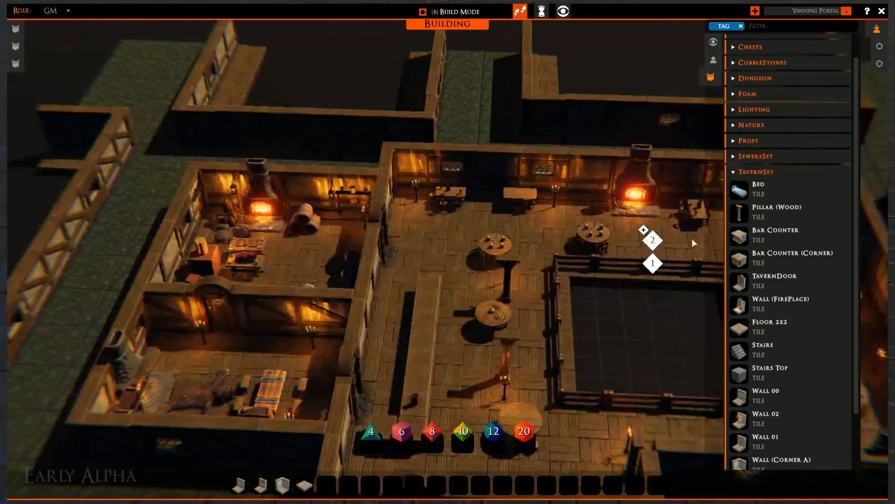
- Copy the kitchen's barrel stack and place two copies one behind the other alongside the staircase by the side wall
click(306, 220)
key(d)
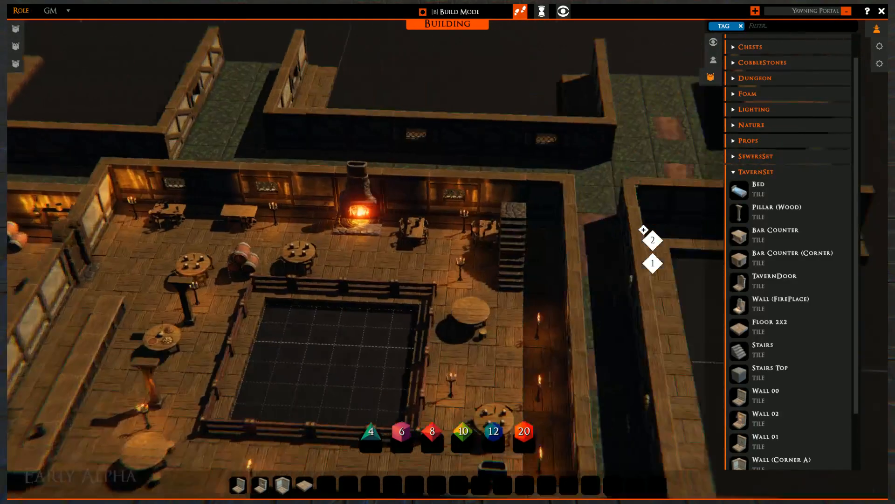
scroll(541, 103, up, 6)
scroll(560, 84, down, 1)
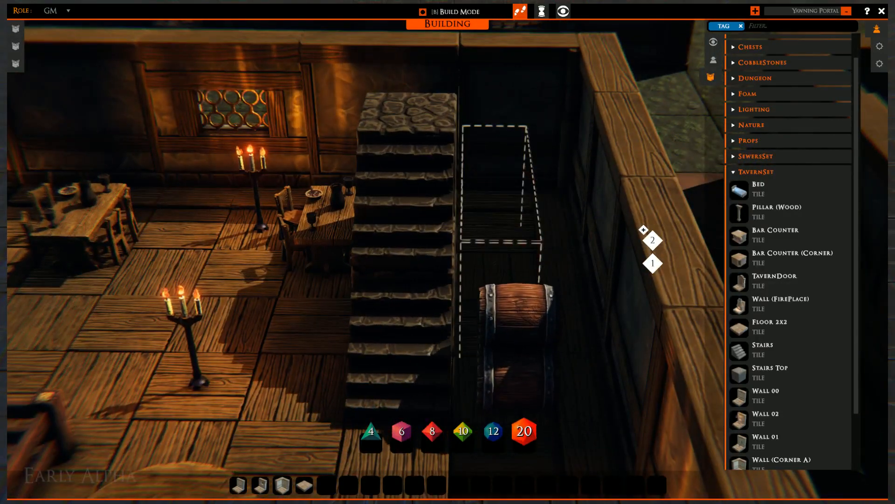
click(503, 315)
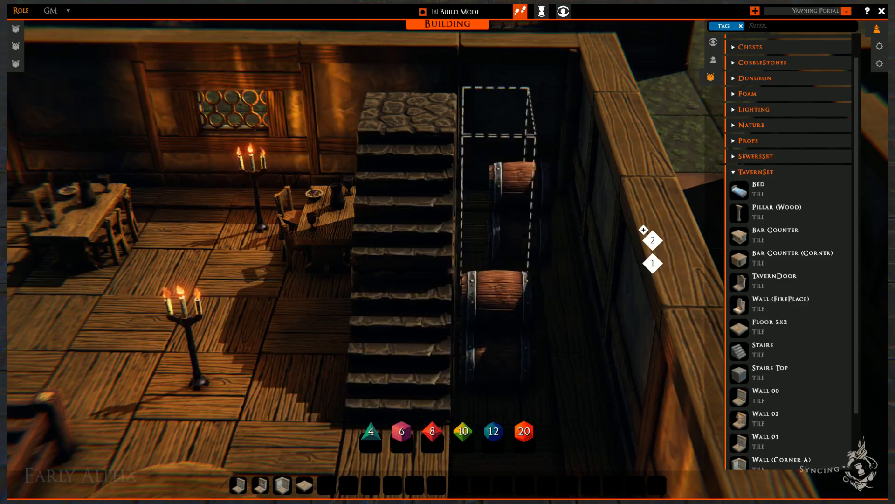
click(473, 281)
right_click(472, 282)
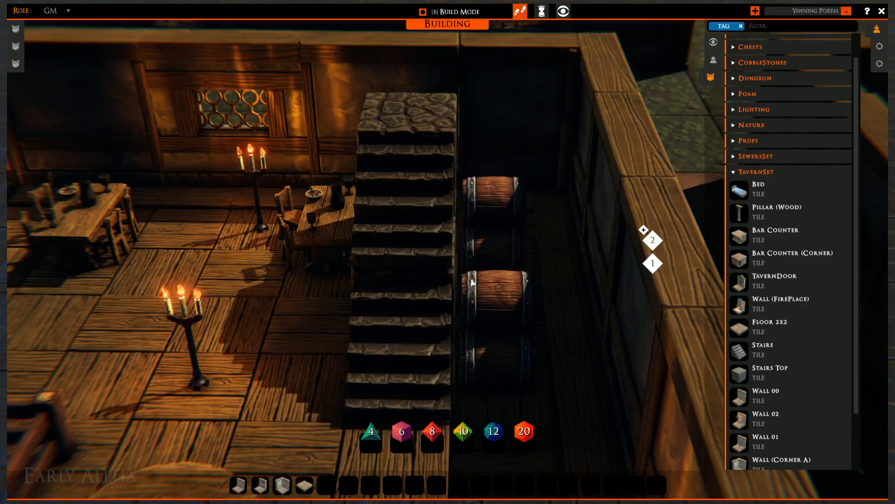
right_drag(472, 282, 440, 290)
scroll(459, 304, down, 4)
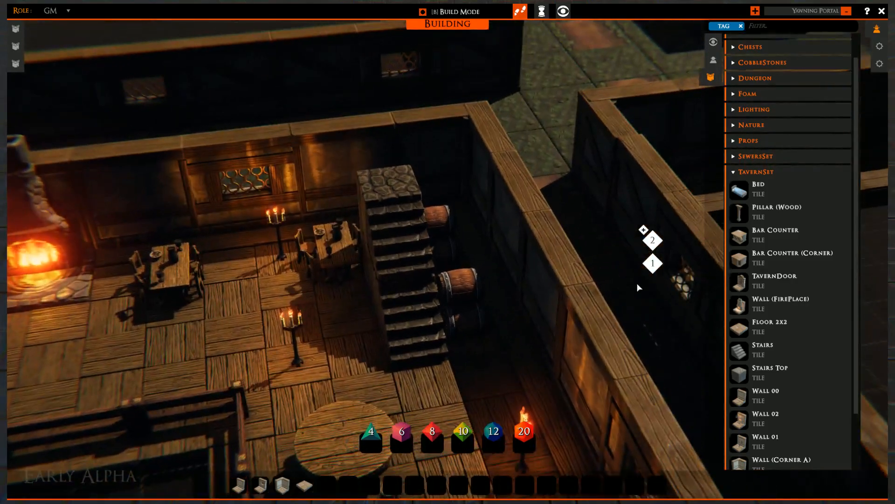
- On floor 2, fill the gap in the side wall beside the stair opening with a rotated window wall tile
click(653, 242)
scroll(431, 332, up, 2)
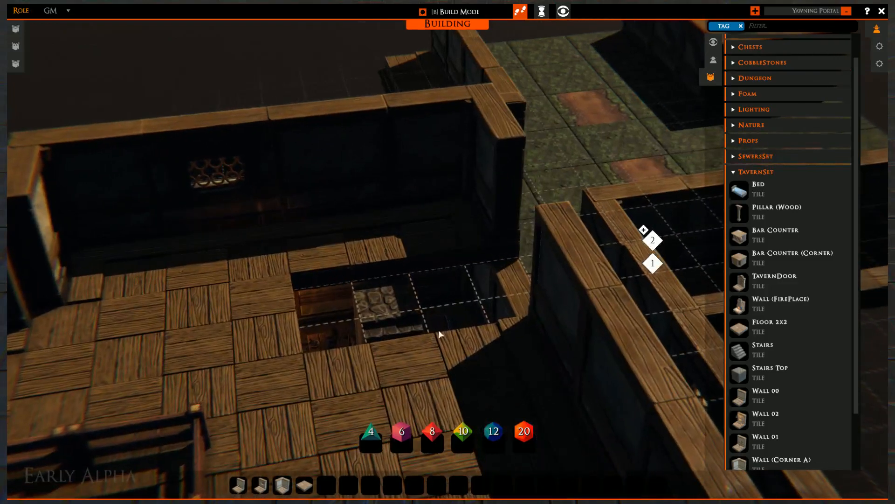
mouse_move(460, 319)
right_down()
mouse_move(396, 321)
mouse_move(434, 321)
mouse_move(403, 320)
right_up()
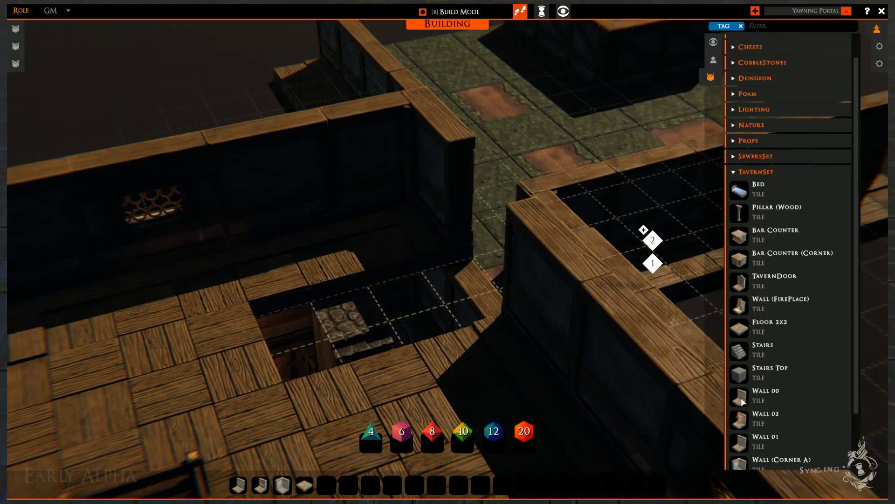
click(269, 488)
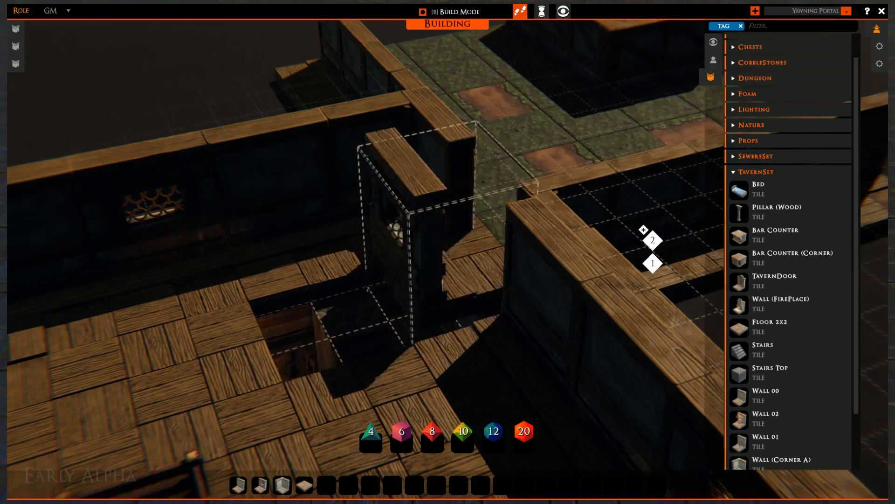
key(r)
key(r)
click(447, 282)
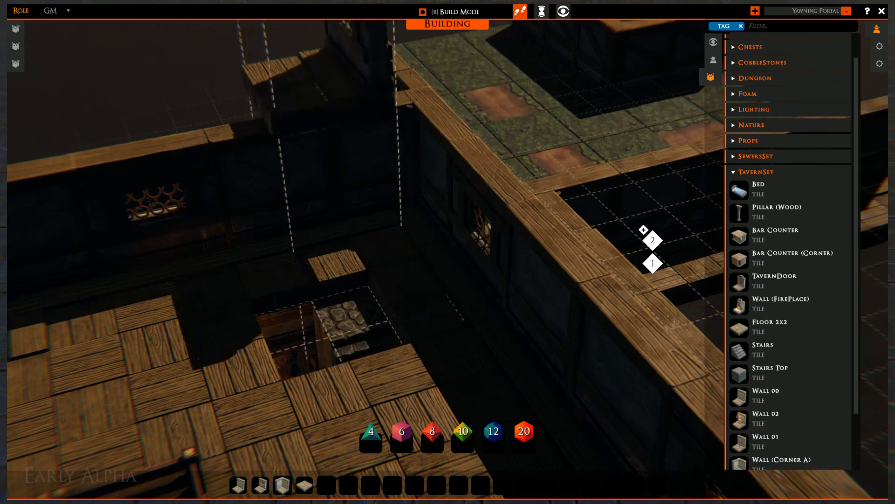
right_click(370, 228)
right_drag(381, 273, 407, 209)
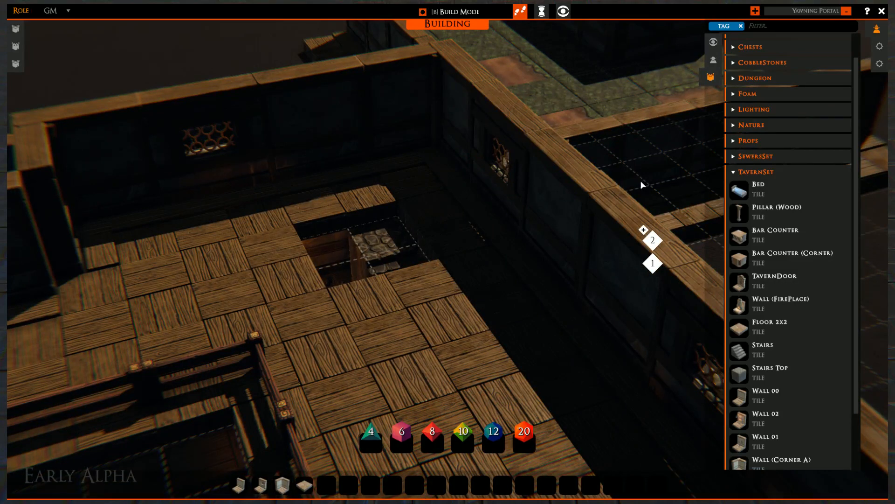
- Cover the two open squares beside the stair top with 1x1 stone floor tiles from the CastleMournGoth set
scroll(765, 116, up, 1)
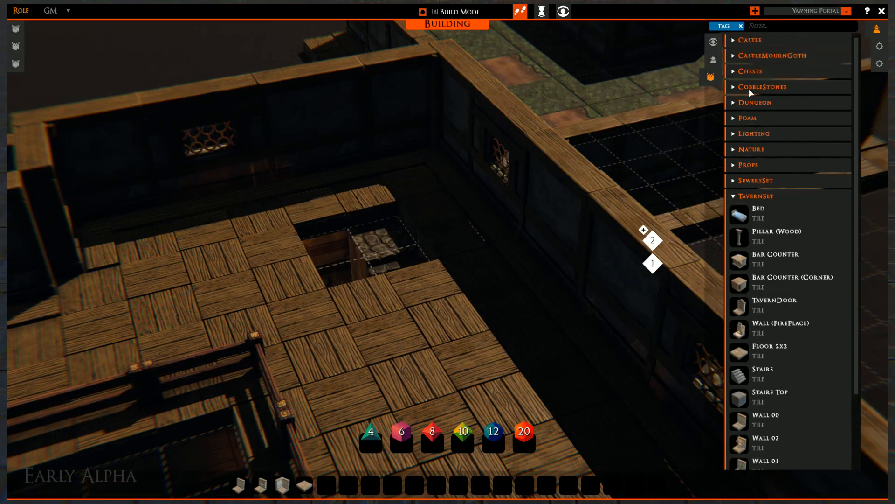
click(738, 91)
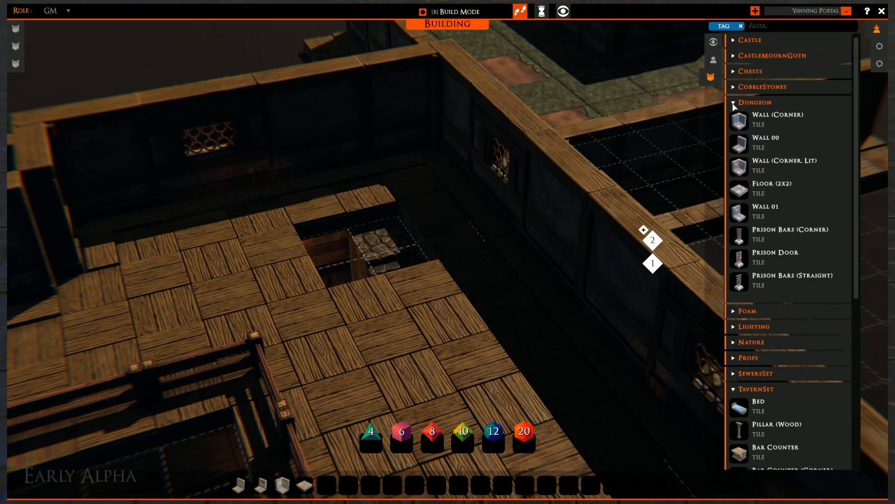
click(738, 94)
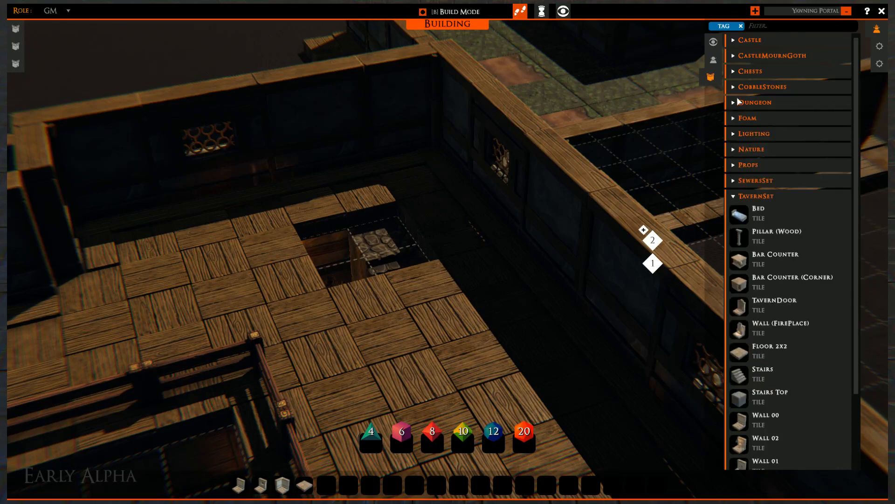
click(735, 41)
click(735, 41)
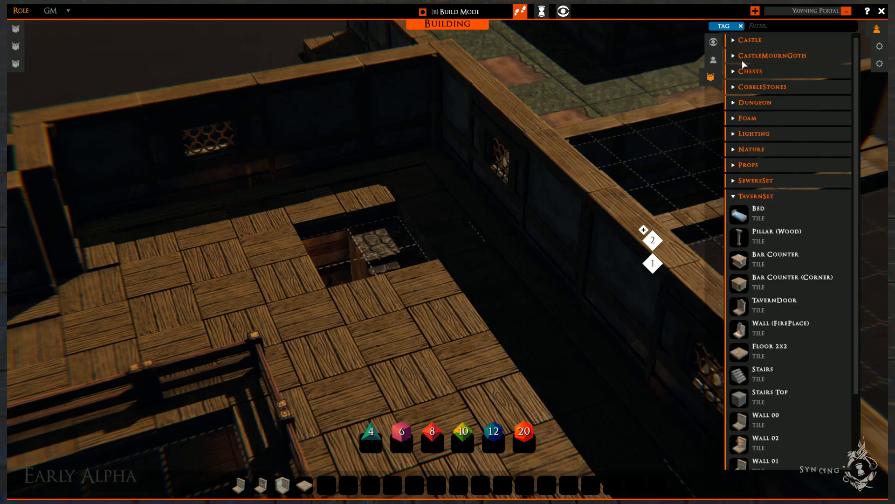
click(737, 57)
scroll(791, 196, down, 2)
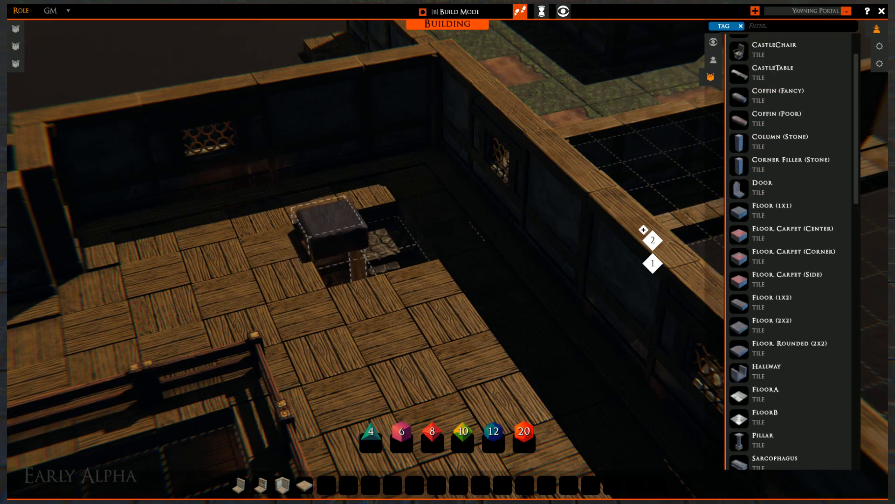
click(330, 229)
click(347, 260)
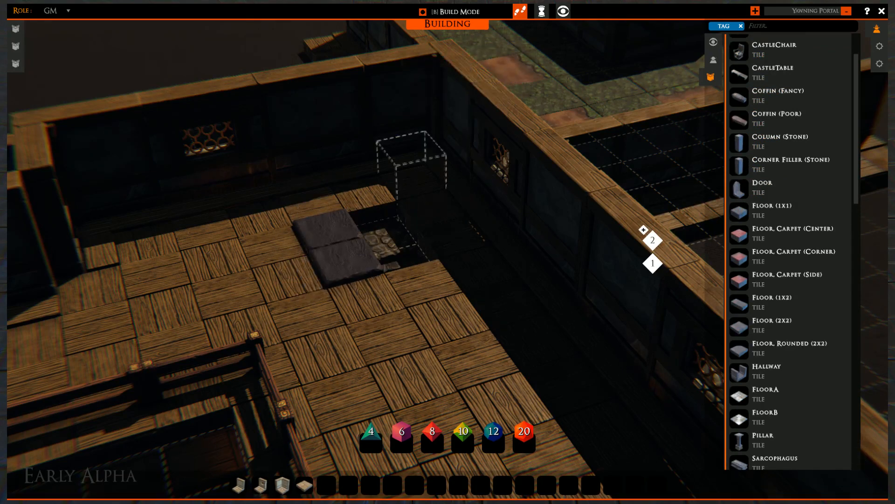
right_drag(397, 282, 90, 349)
right_drag(529, 299, 414, 279)
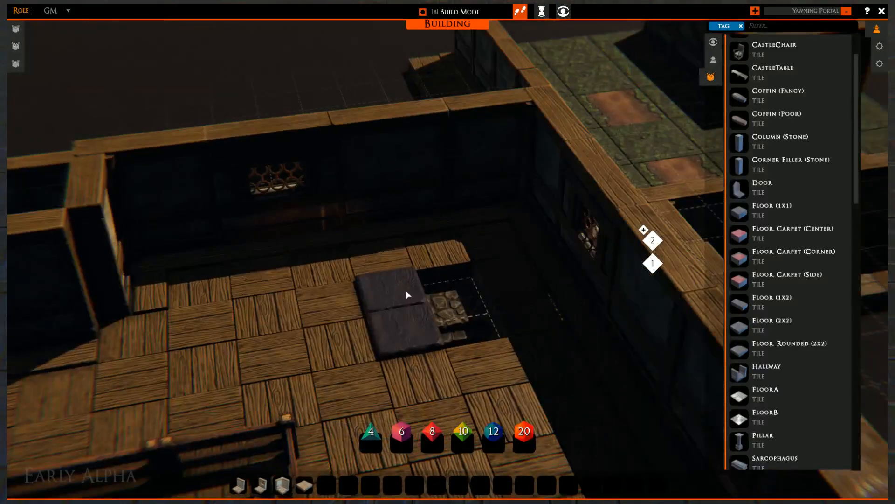
scroll(761, 140, up, 2)
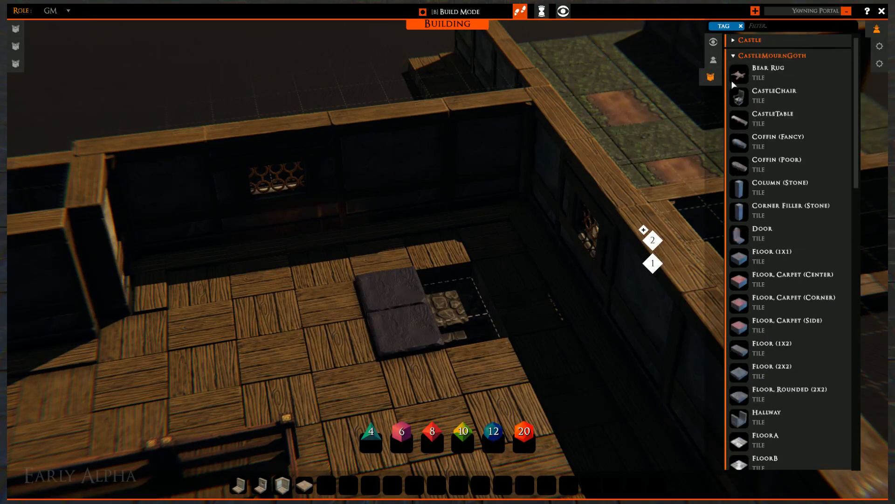
click(731, 56)
- Examine the upper floor's layout and the staircase and barrels on the floor below
scroll(452, 296, down, 5)
middle_drag(452, 296, 475, 261)
mouse_move(475, 261)
right_down()
mouse_move(383, 262)
mouse_move(472, 262)
right_up()
right_drag(490, 230, 353, 282)
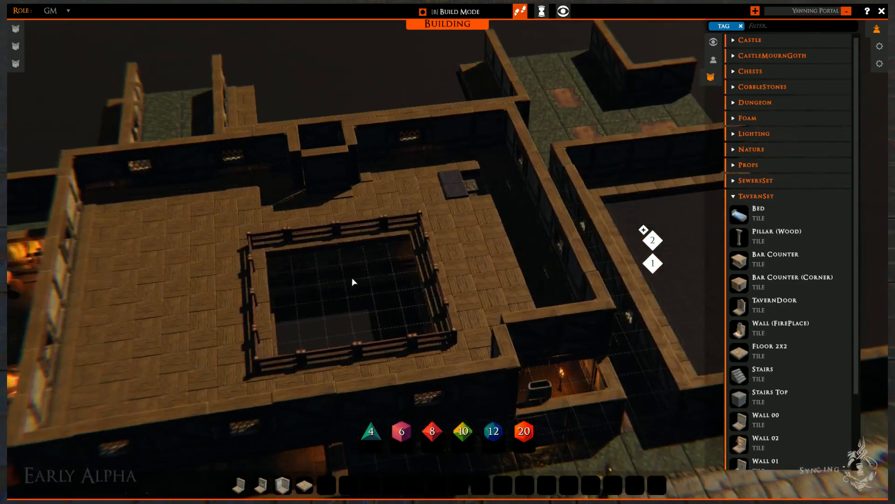
scroll(533, 250, up, 6)
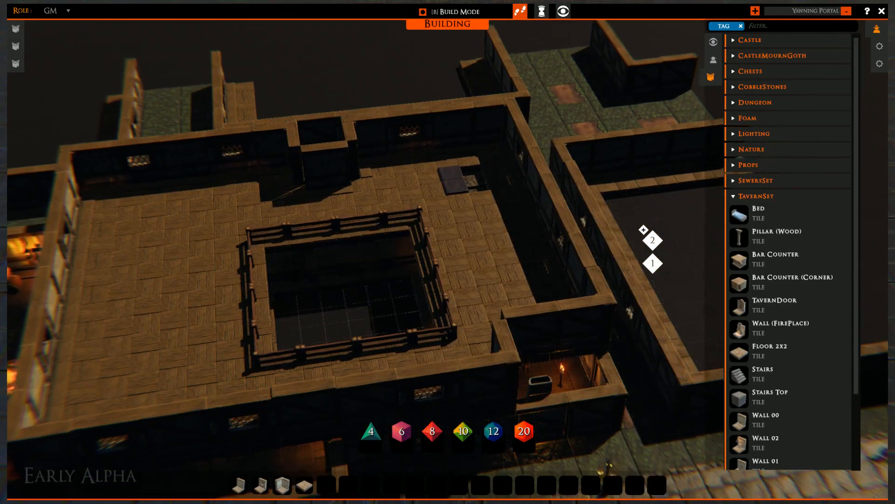
scroll(473, 295, up, 8)
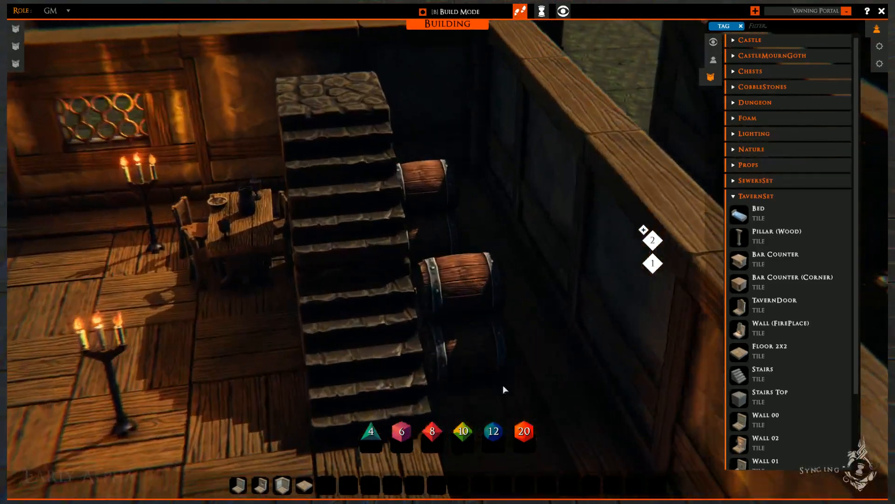
right_drag(503, 384, 503, 296)
scroll(361, 291, down, 2)
scroll(362, 294, down, 5)
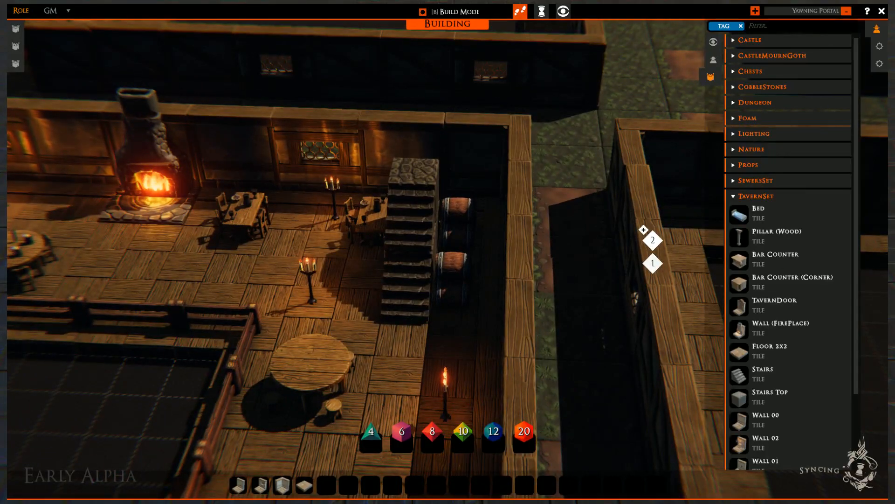
- On floor 2, place a rotated Stairs tile near the far corner opposite the existing stair opening and shift it one square from the wall
click(653, 240)
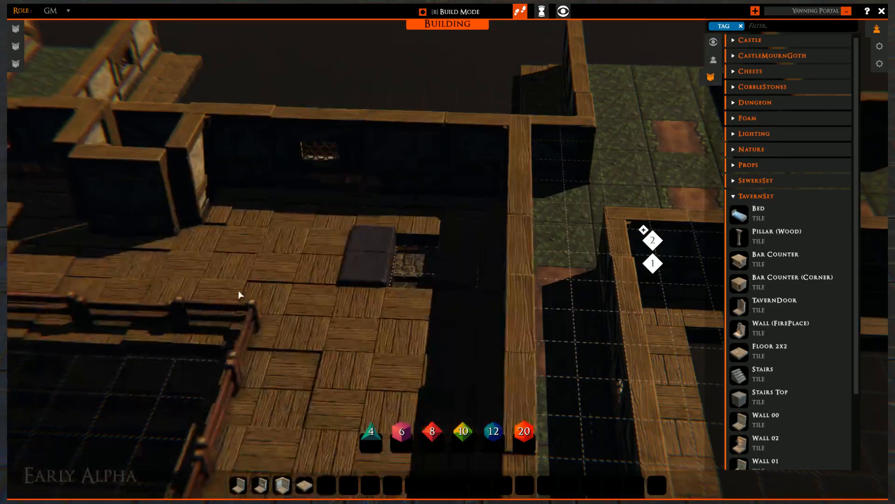
key(a)
key(s)
scroll(367, 238, down, 5)
key(a)
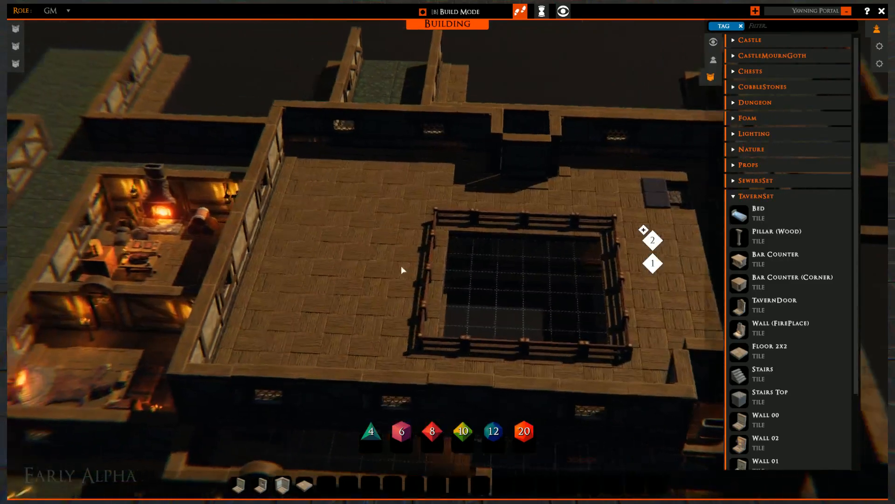
right_drag(399, 267, 596, 238)
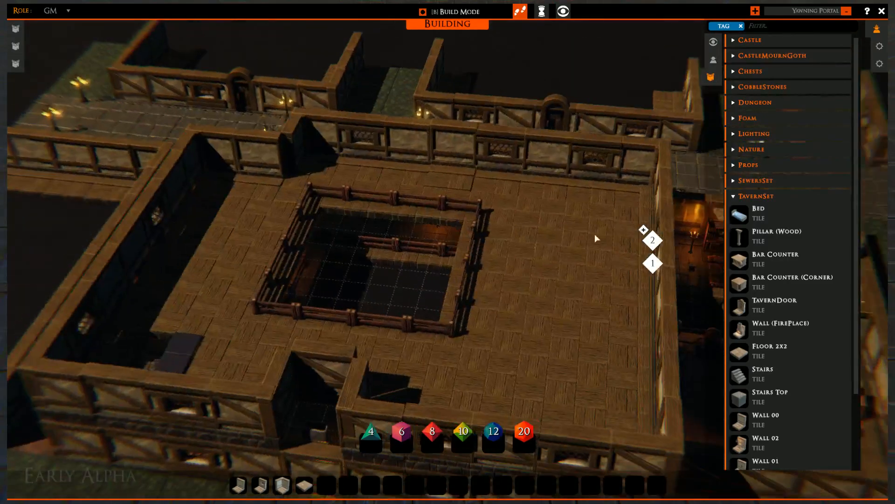
drag(596, 238, 435, 289)
right_drag(434, 290, 424, 316)
scroll(423, 317, up, 3)
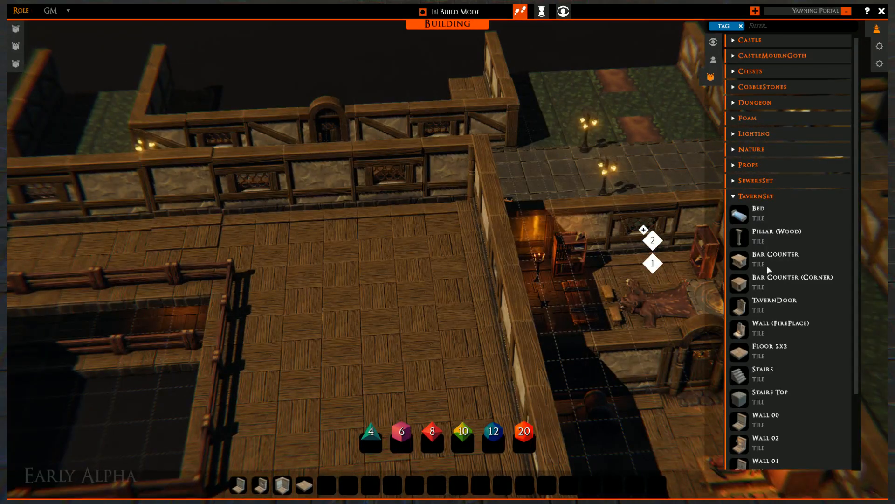
scroll(765, 319, down, 3)
click(741, 287)
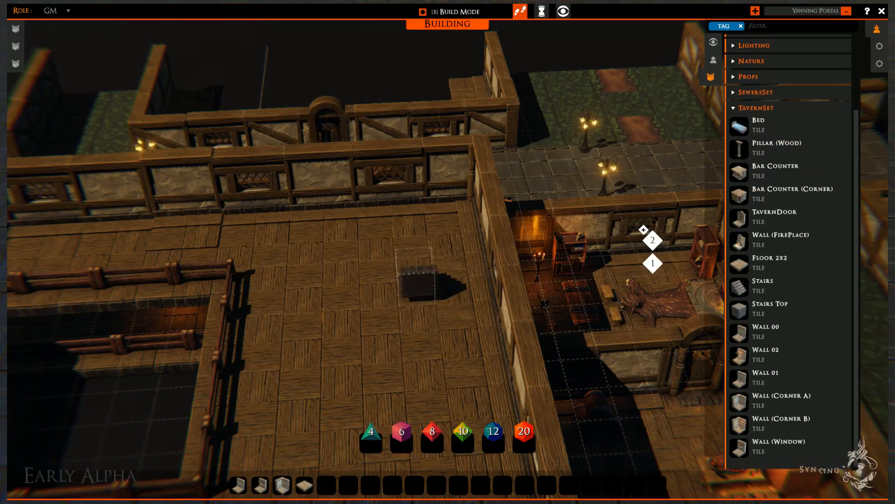
key(r)
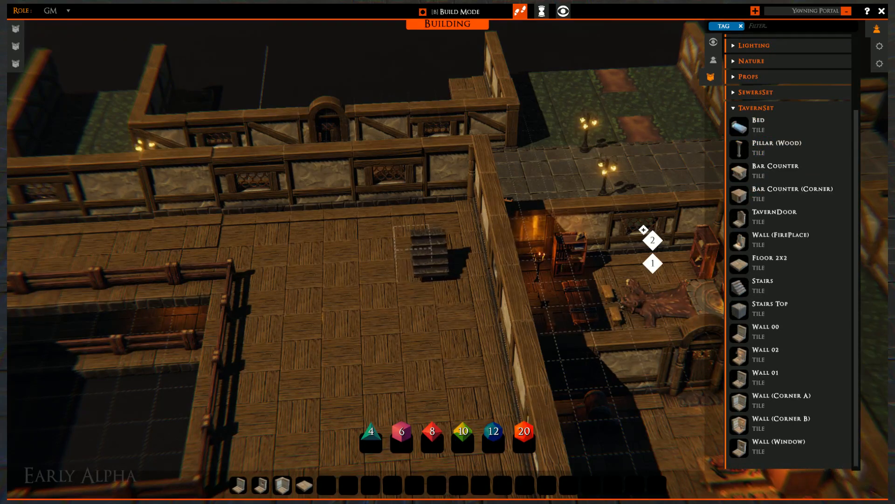
click(414, 256)
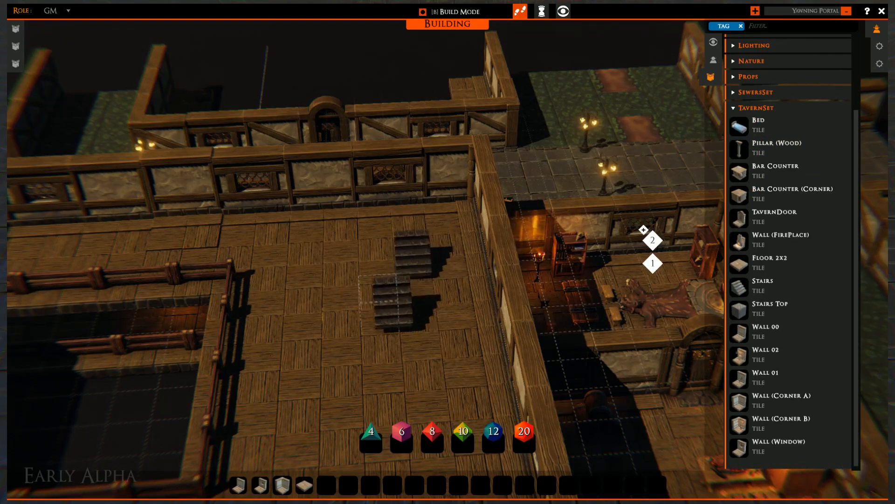
right_drag(400, 301, 446, 310)
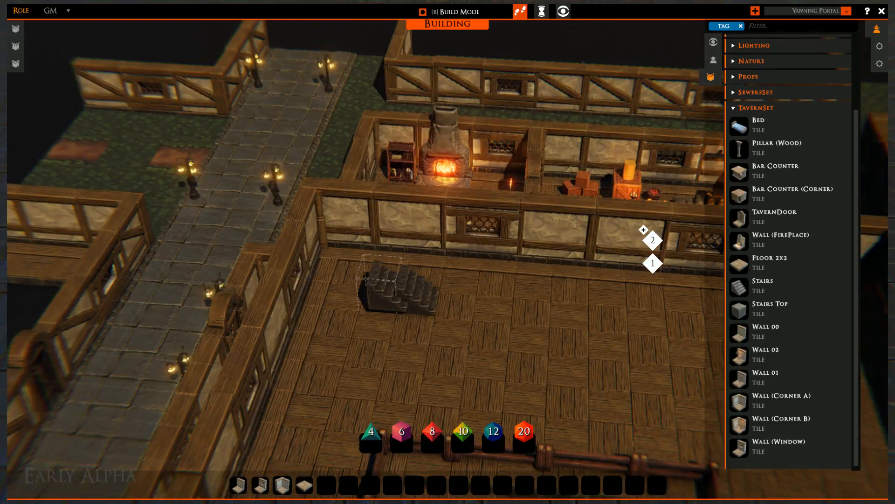
right_click(388, 294)
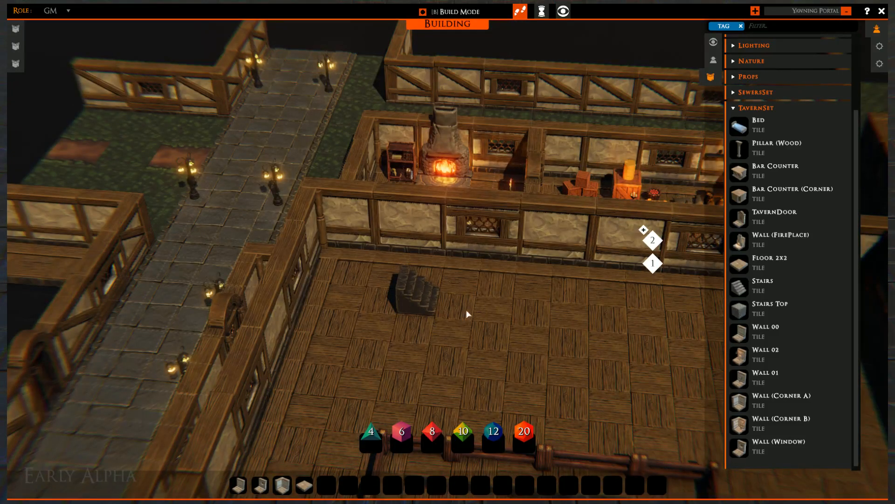
drag(416, 300, 457, 314)
- Examine how the staircase on floor 1 is built from stair tiles and stone blocks
key(s)
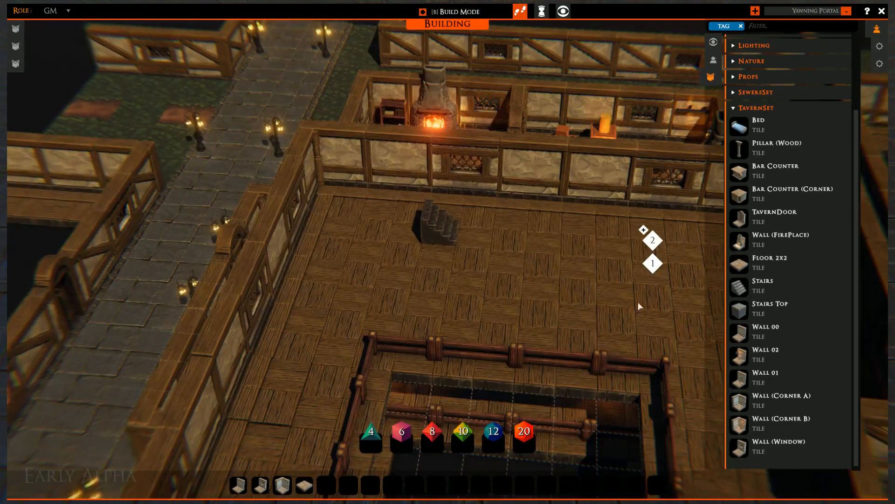
key(s)
click(653, 263)
key(s)
key(d)
scroll(524, 280, up, 3)
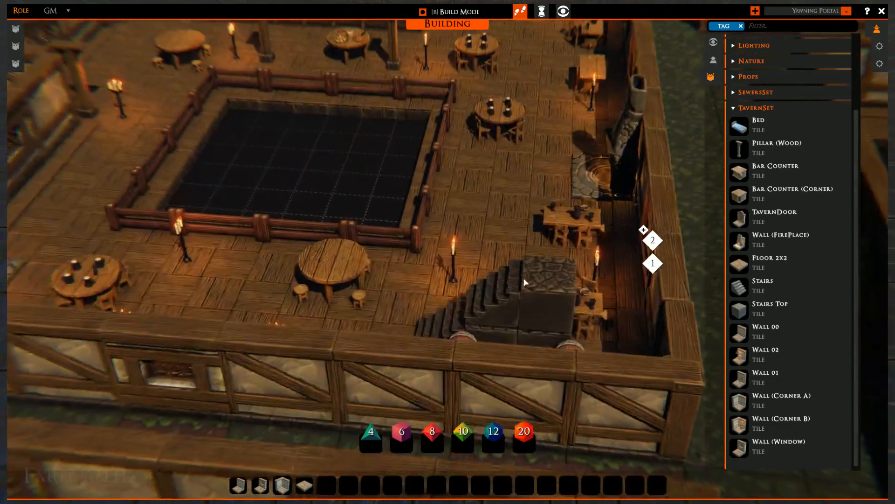
middle_drag(525, 282, 380, 340)
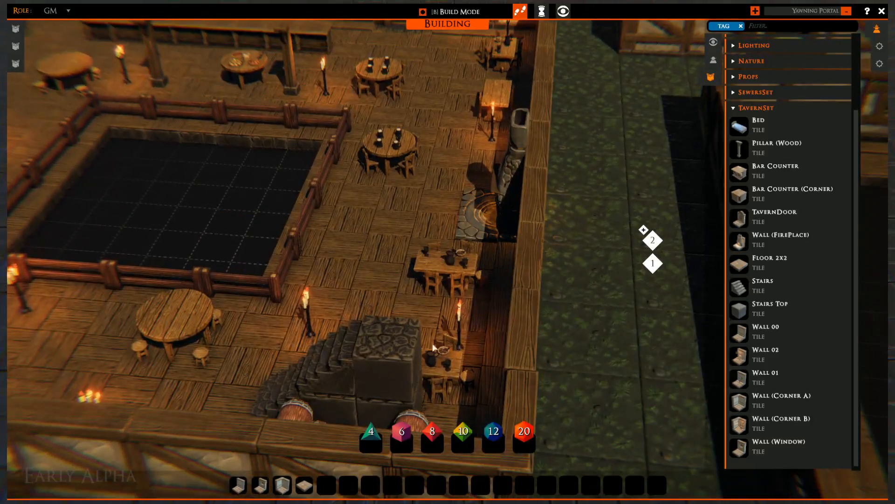
scroll(434, 350, up, 3)
scroll(436, 354, down, 2)
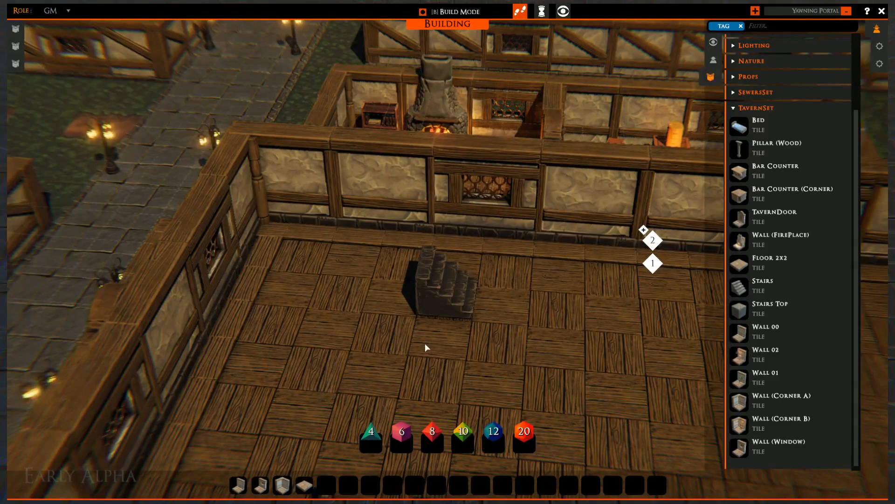
- Extend the floor 2 staircase with two Stairs Top blocks in line, a third stacked on the rear one and a Stairs tile on the front one
key(d)
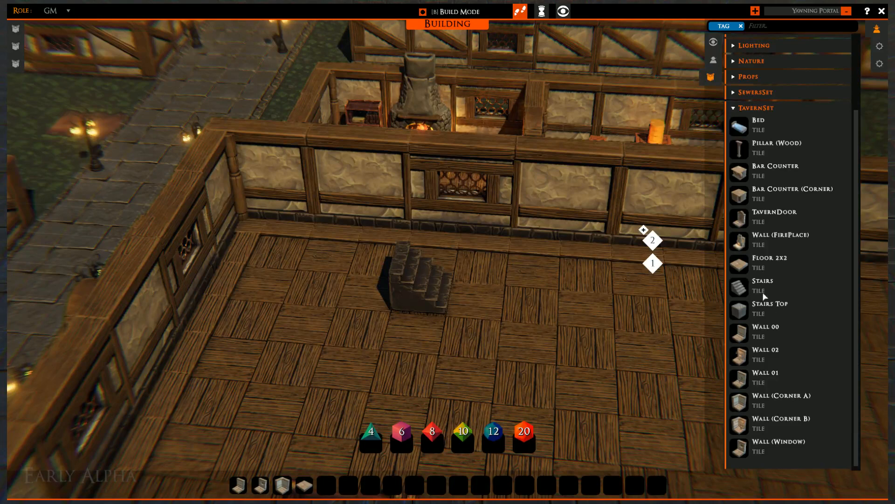
drag(743, 317, 359, 261)
click(361, 261)
click(305, 261)
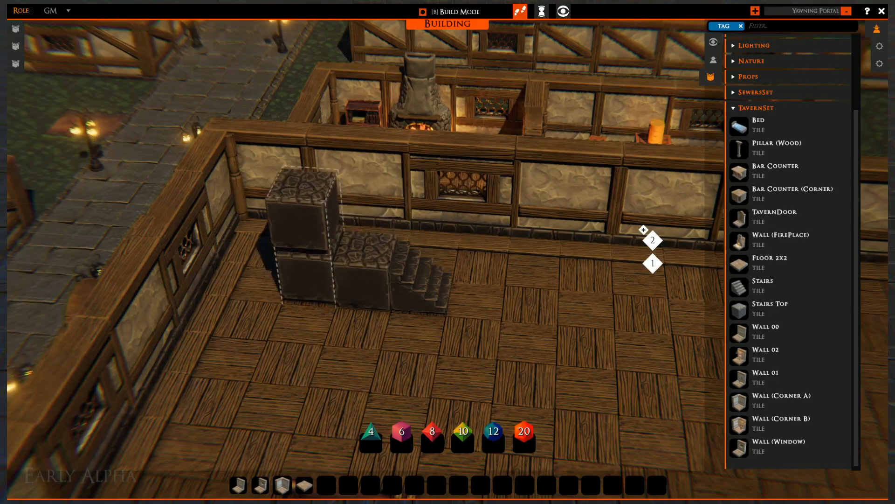
click(303, 252)
click(303, 220)
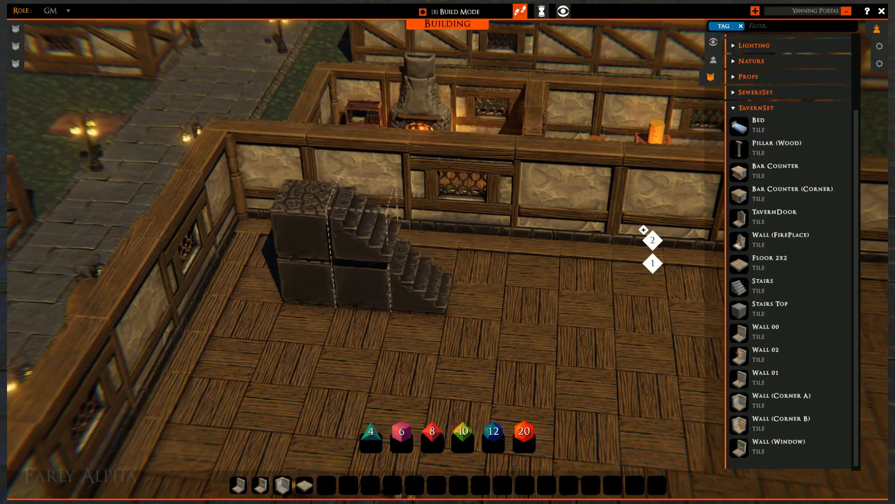
click(361, 226)
right_click(459, 299)
- Examine the floor 2 layout around the new staircase, the central railing and the outer walls
scroll(482, 353, down, 3)
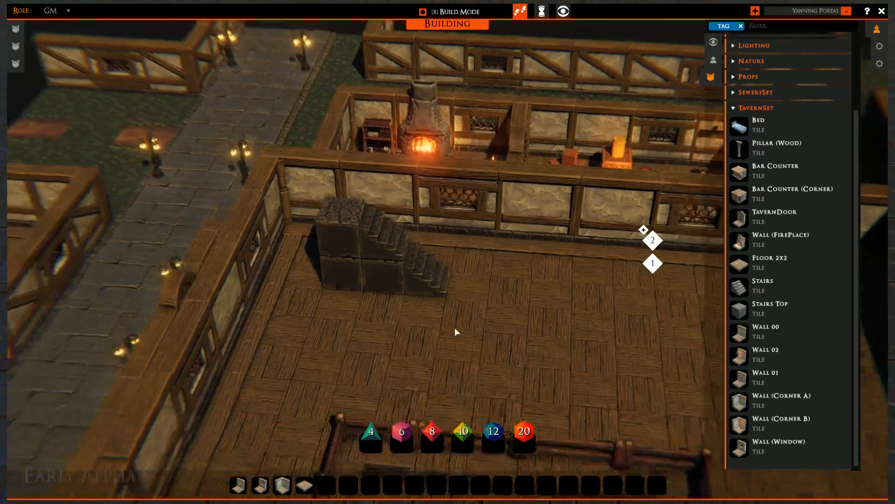
right_drag(455, 329, 406, 240)
middle_drag(407, 240, 487, 253)
right_drag(487, 252, 444, 279)
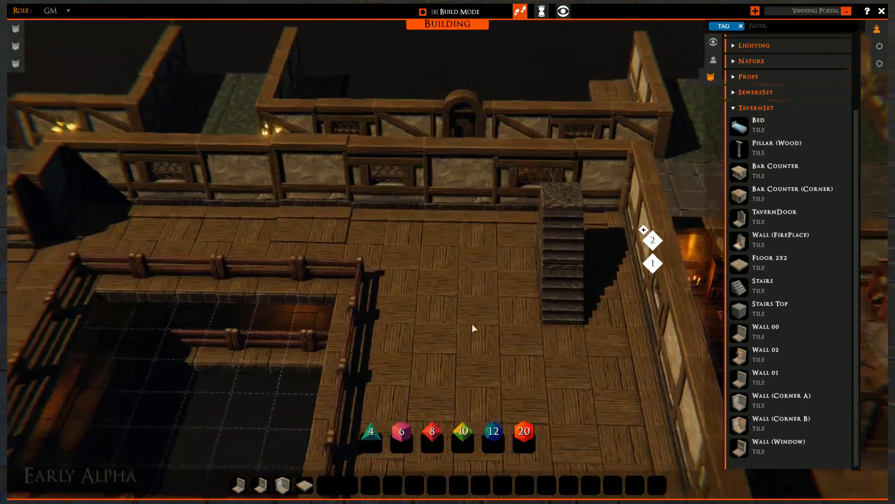
middle_drag(444, 279, 474, 230)
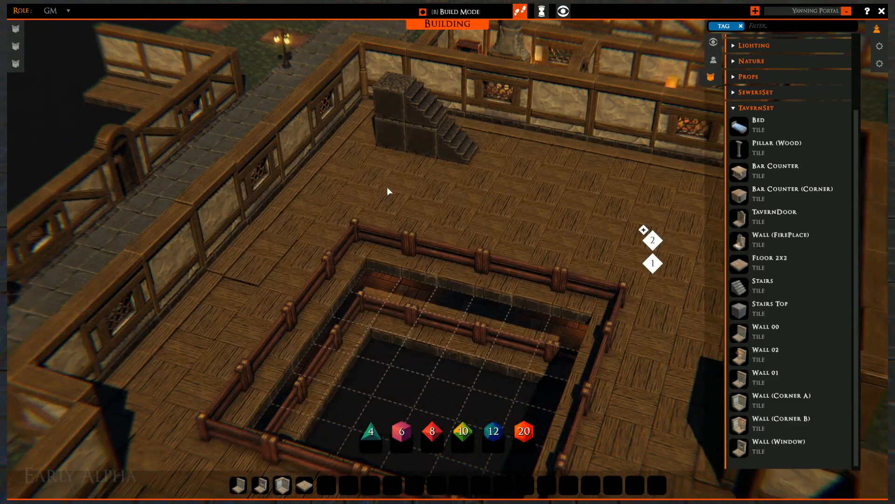
right_drag(437, 187, 432, 278)
middle_drag(432, 278, 273, 253)
right_drag(273, 254, 352, 160)
middle_drag(353, 160, 415, 247)
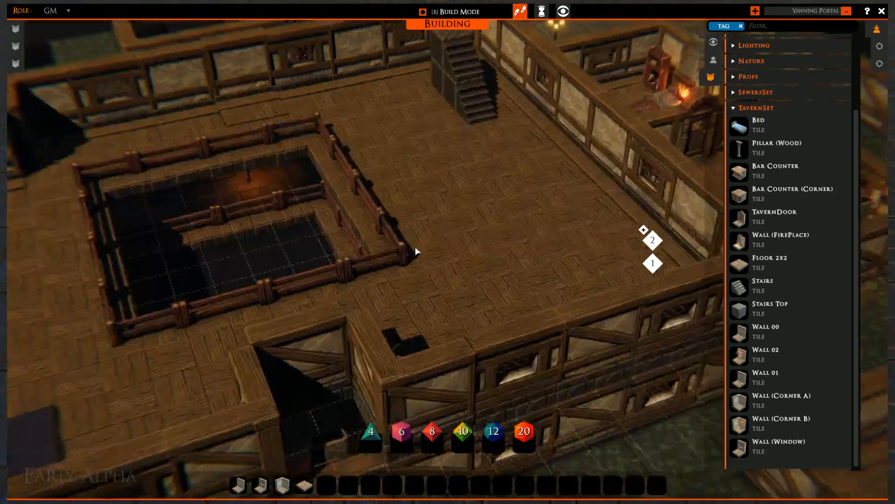
right_drag(415, 248, 480, 316)
middle_drag(479, 315, 411, 303)
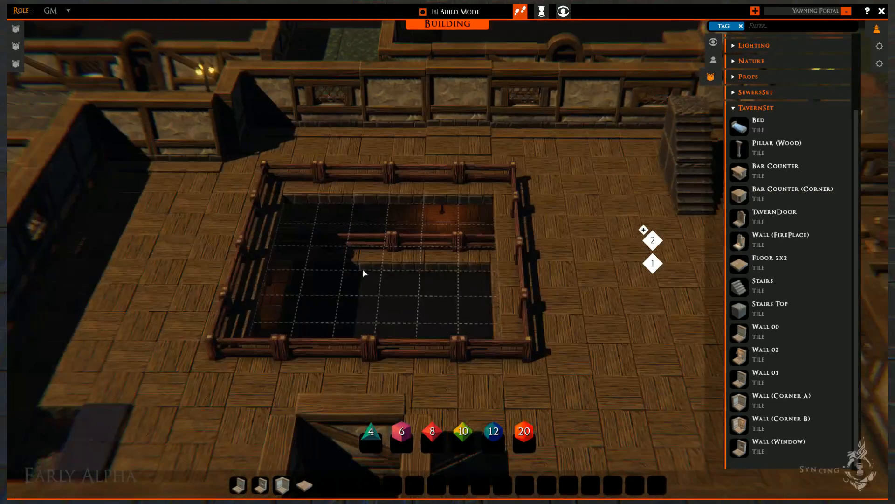
- Remove the wall tile beside the window wall in the long wall behind the railing and fill the gap with a plain wall tile
right_drag(546, 227, 437, 332)
key(Delete)
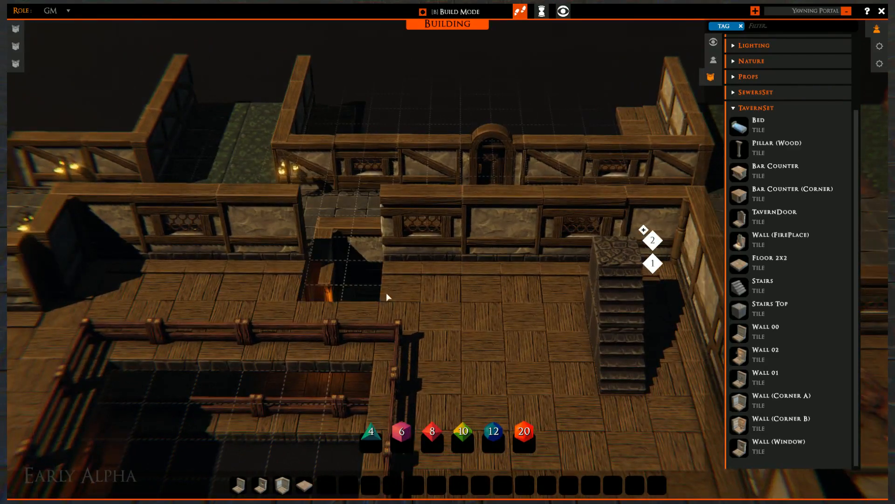
middle_drag(386, 292, 323, 248)
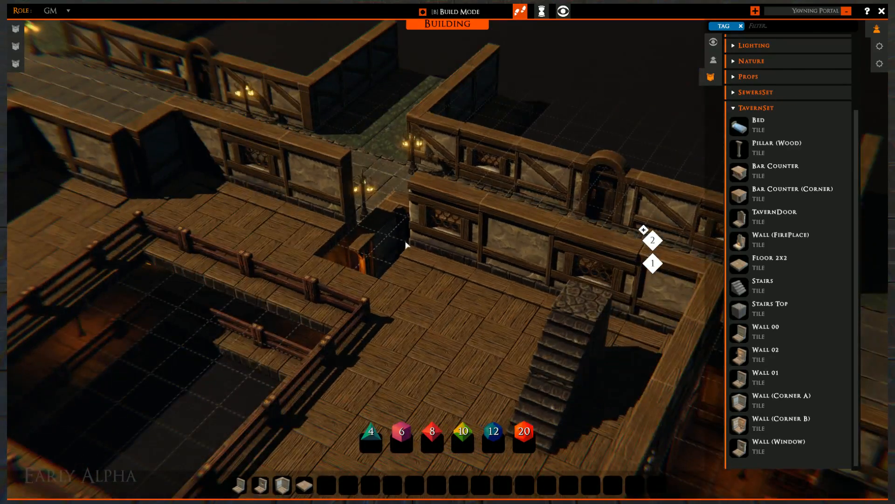
click(361, 247)
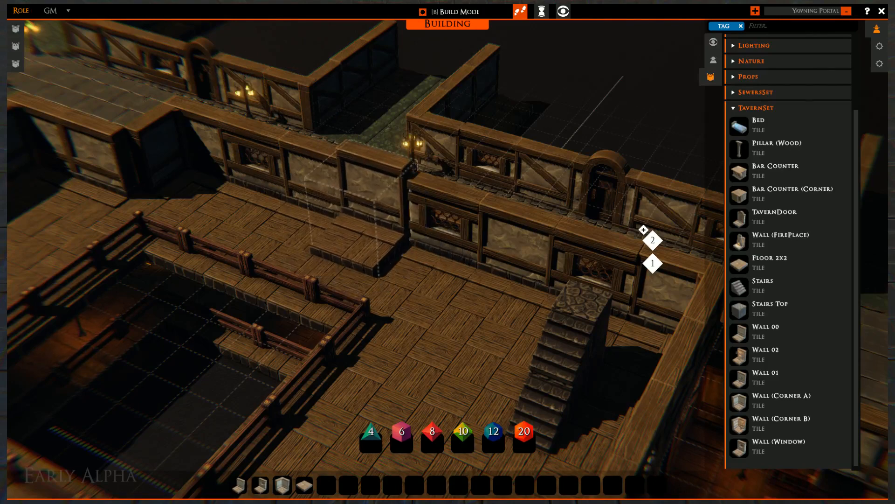
right_click(274, 199)
middle_drag(363, 284, 547, 261)
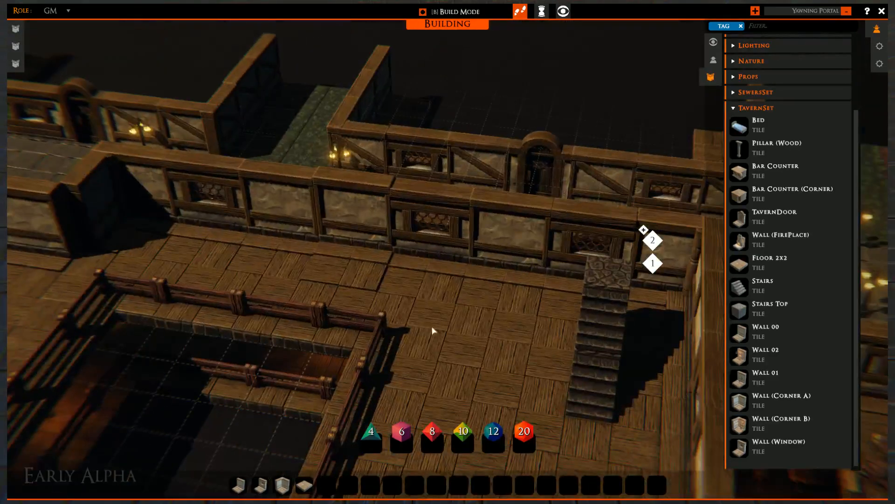
- Place two wooden pillars on floor 2 in the open area between the central railing and the new staircase
middle_drag(433, 331, 484, 195)
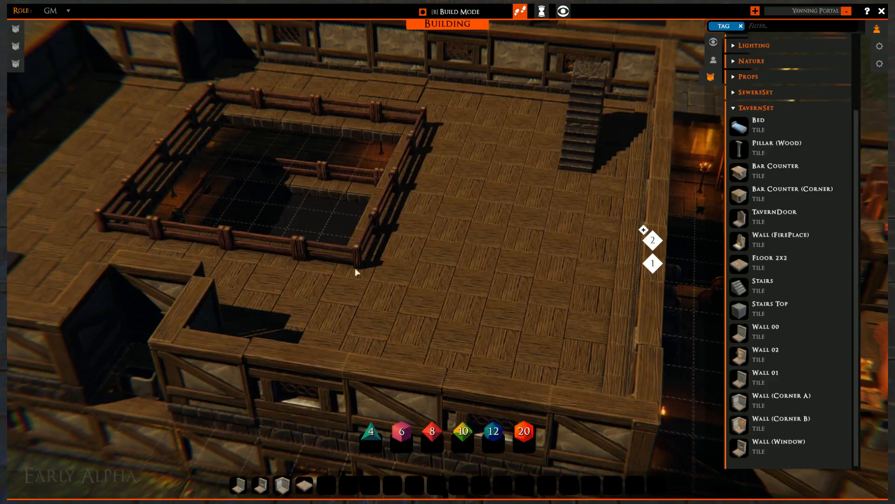
key(w)
key(d)
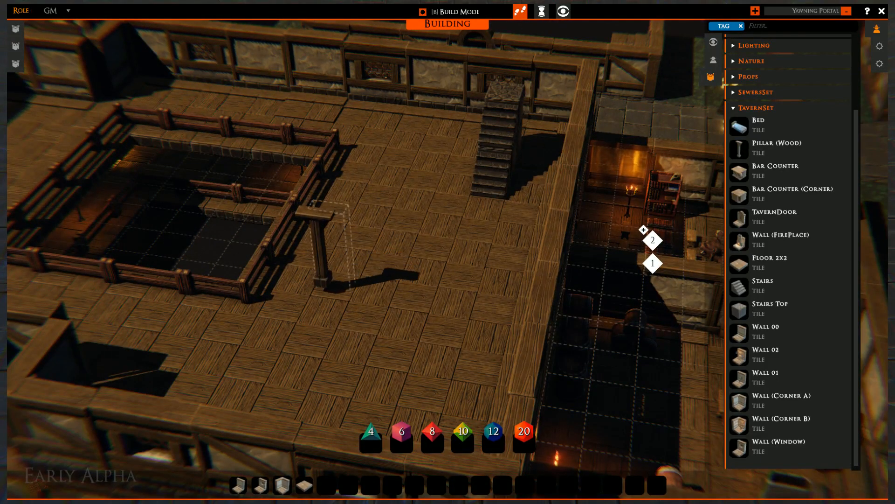
click(319, 299)
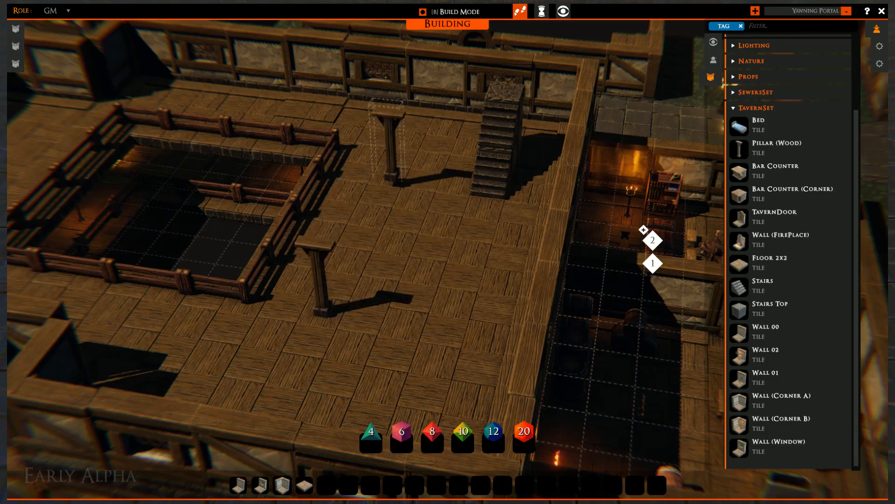
click(390, 170)
- Place a third wooden pillar on the opposite side of the floor 2 railing and a matching pillar on floor 1 beside the tables
key(a)
key(s)
key(a)
key(w)
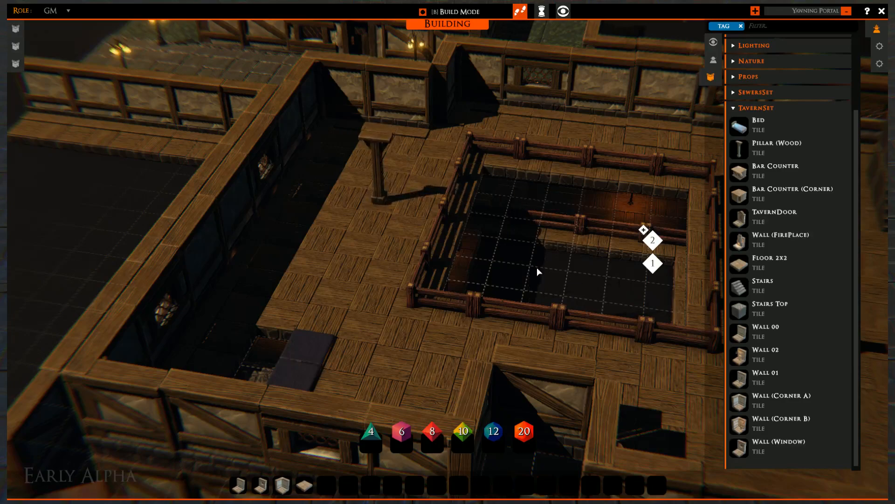
key(d)
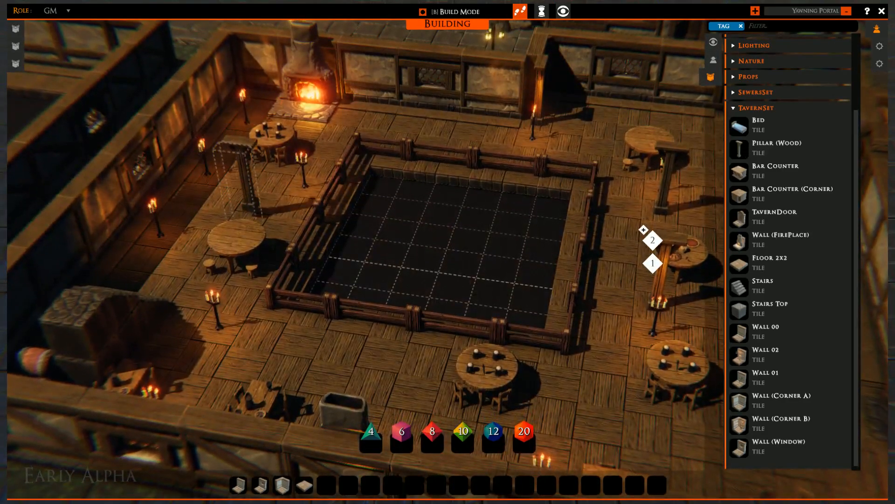
click(259, 192)
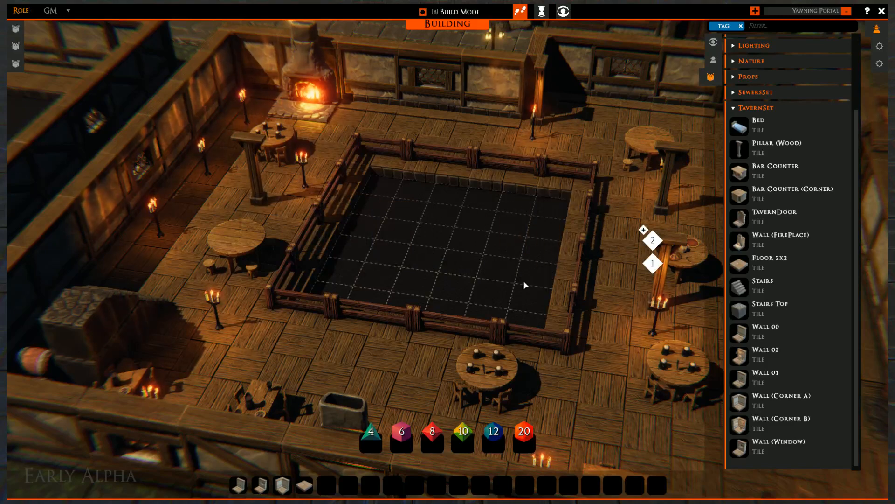
- Examine the pillar arrangement on floor 1 and the overall layout of floor 2
middle_drag(523, 281, 392, 265)
middle_drag(566, 394, 480, 303)
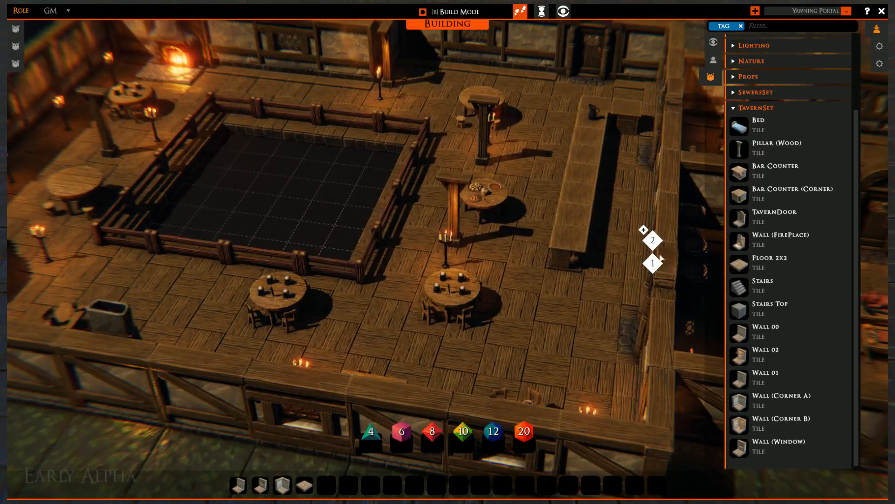
click(653, 241)
middle_drag(362, 258, 372, 322)
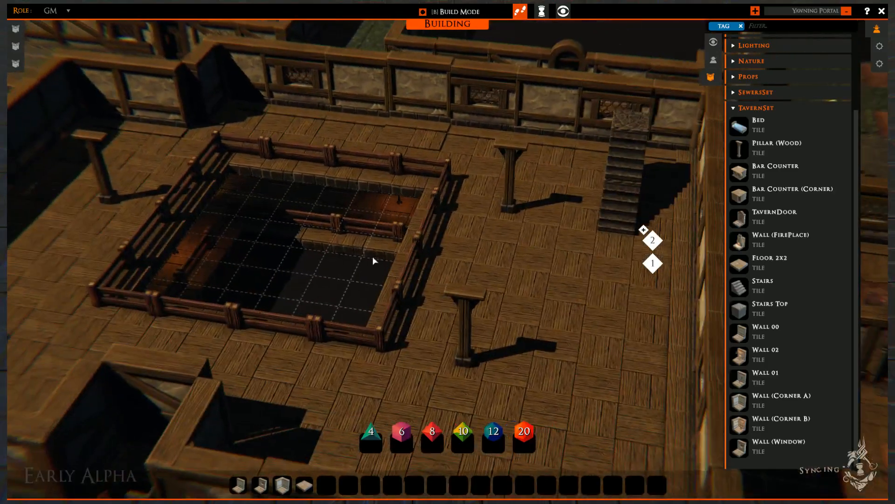
middle_drag(373, 257, 268, 291)
scroll(466, 287, down, 3)
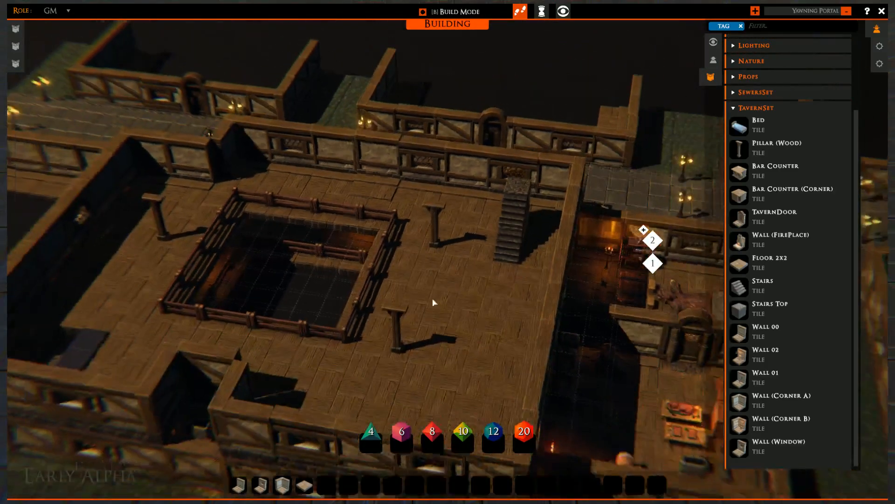
right_drag(433, 298, 515, 242)
middle_drag(514, 242, 465, 239)
scroll(462, 296, up, 2)
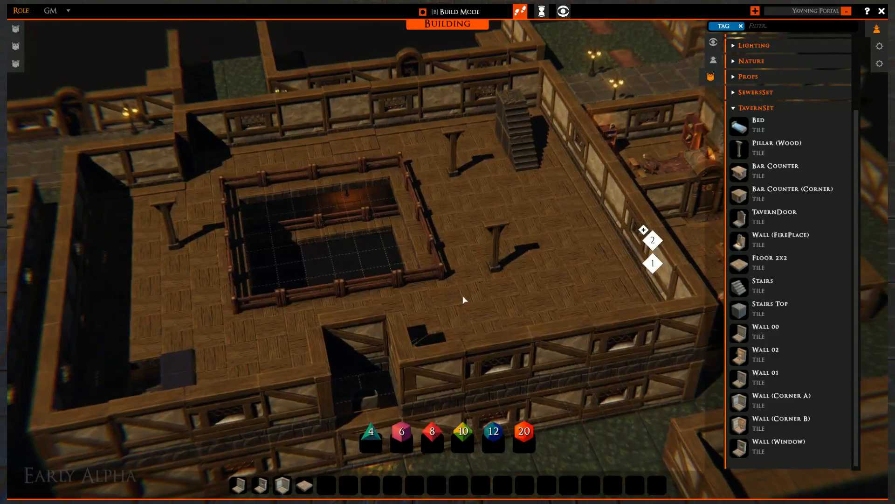
- Examine floor 2 from several sides, covering the central railing, the pillars, the staircase and the outer walls
right_drag(412, 276, 533, 314)
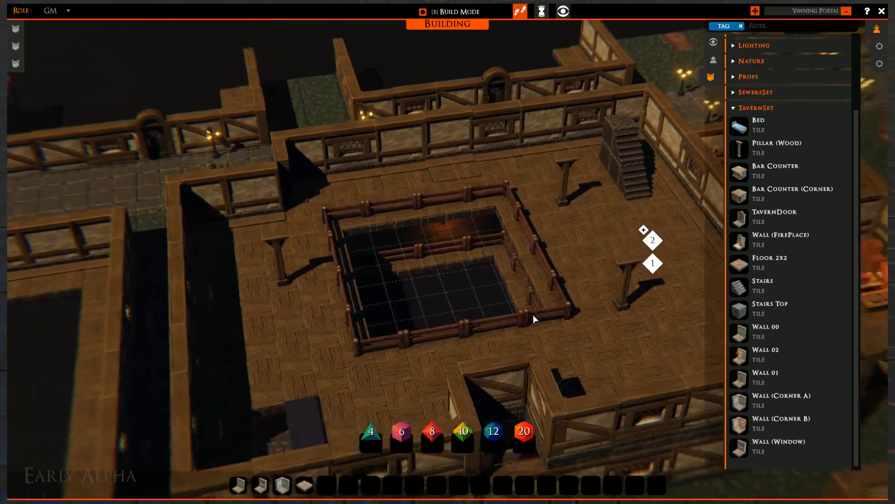
middle_drag(533, 314, 210, 280)
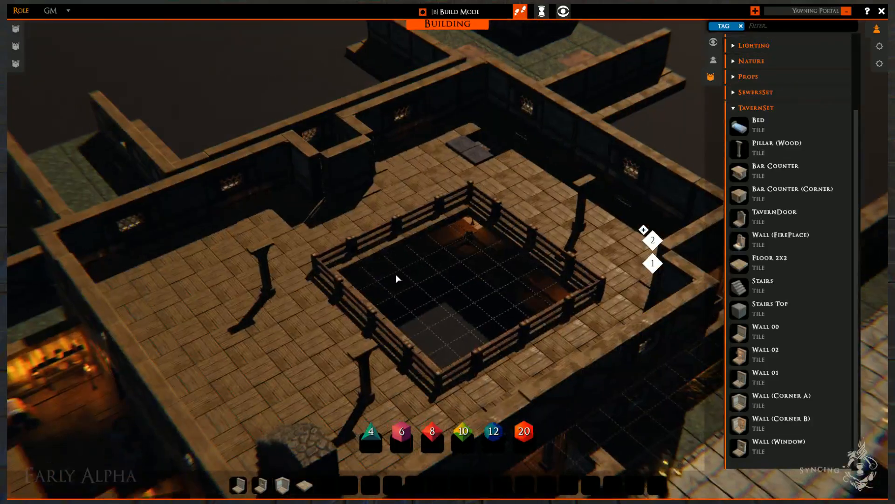
middle_drag(438, 252, 472, 177)
right_drag(471, 178, 505, 244)
middle_drag(506, 244, 329, 275)
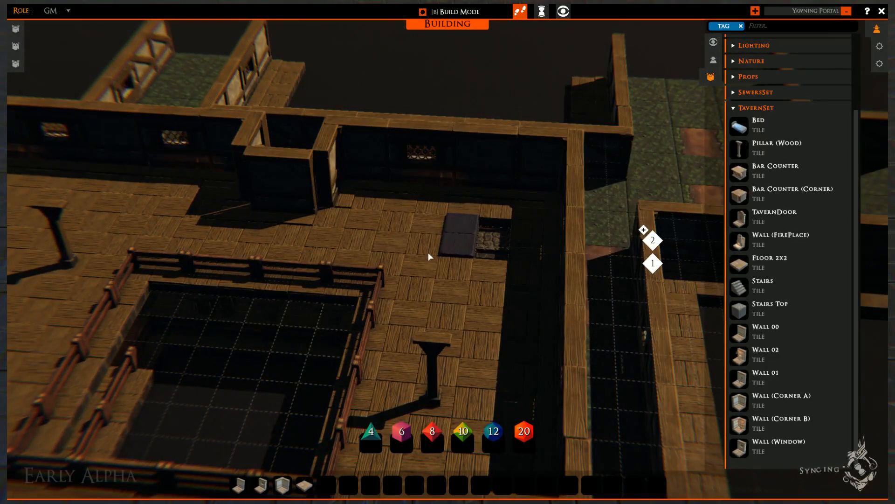
right_drag(442, 251, 533, 191)
right_drag(240, 271, 455, 261)
middle_drag(428, 247, 374, 255)
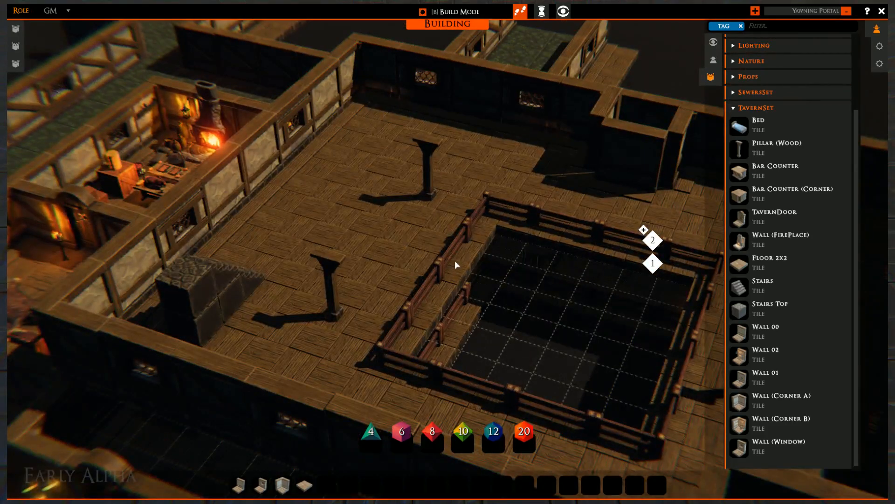
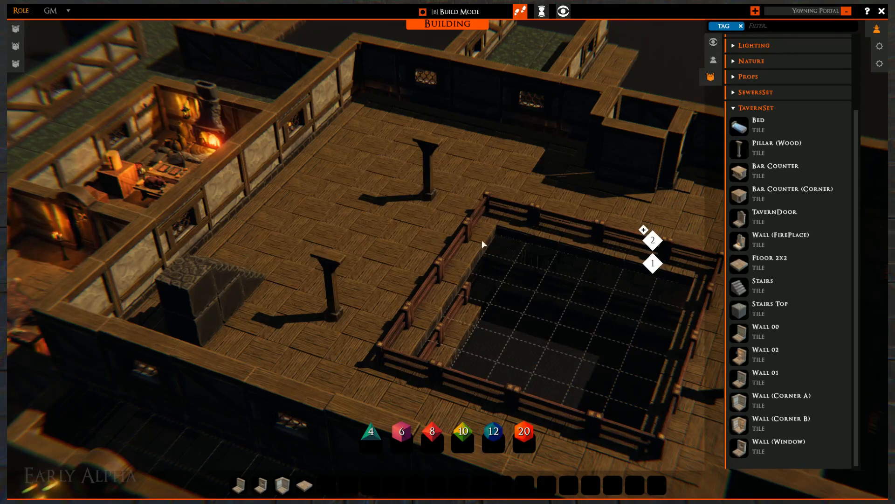
middle_drag(483, 240, 383, 256)
middle_drag(504, 274, 455, 241)
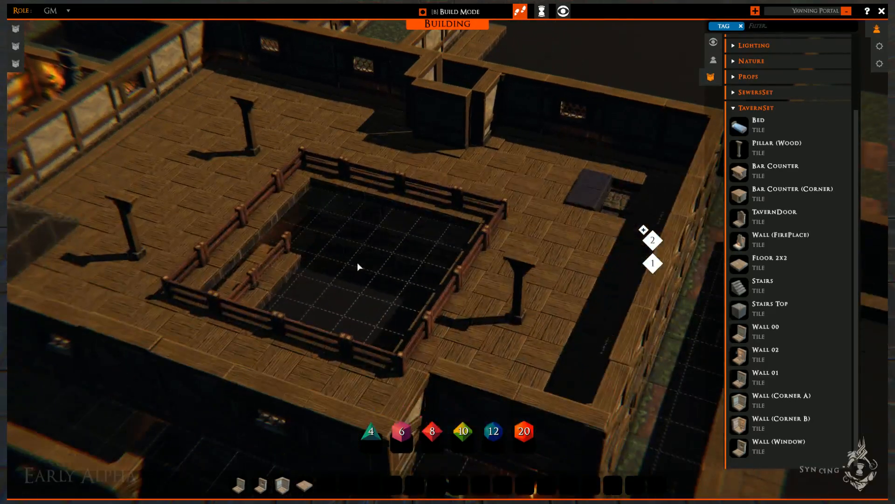
right_drag(358, 263, 421, 259)
middle_drag(466, 203, 449, 256)
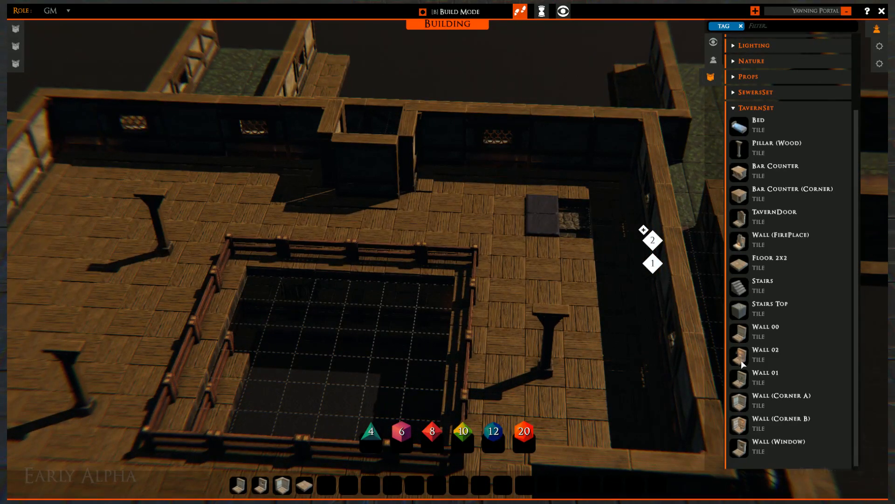
middle_drag(404, 315, 479, 235)
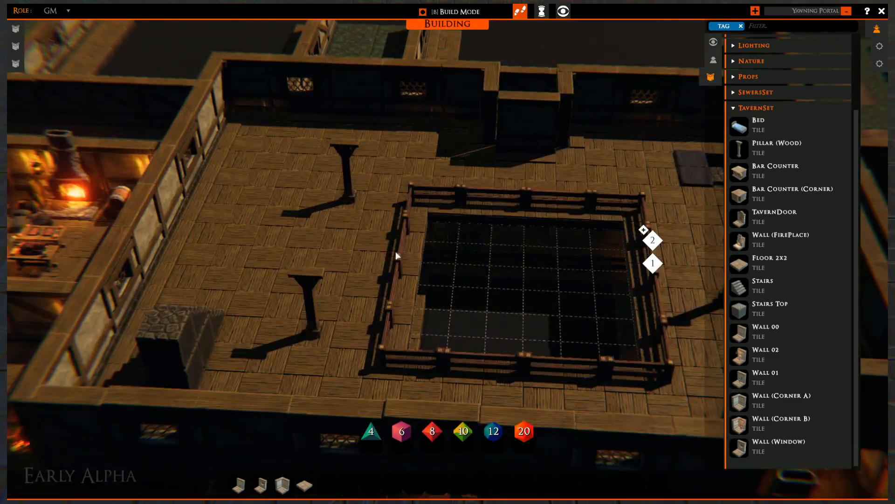
scroll(399, 255, up, 3)
middle_drag(545, 183, 486, 229)
right_drag(486, 229, 385, 188)
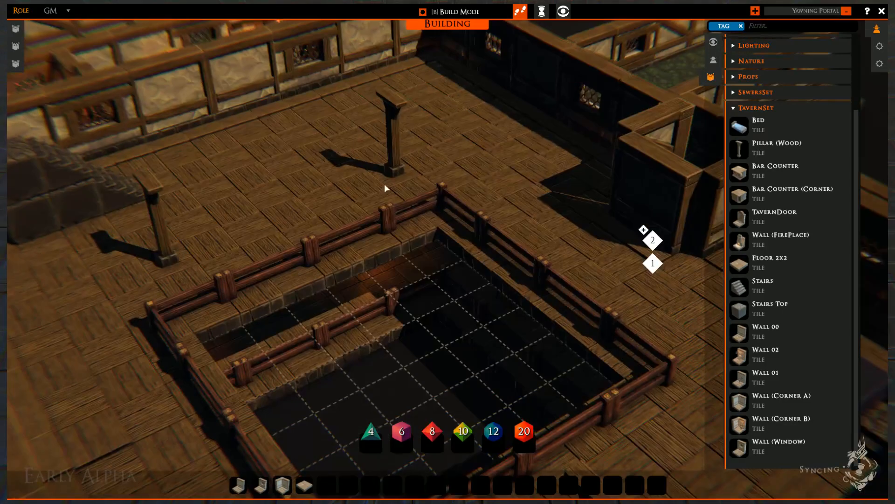
middle_drag(385, 188, 568, 290)
middle_drag(412, 299, 416, 216)
scroll(776, 321, up, 3)
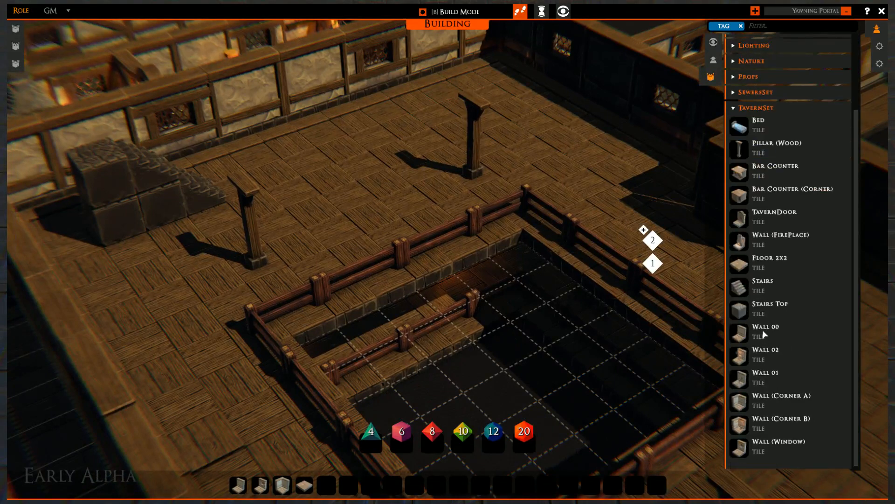
- Add a third level to the building above floor 2
click(734, 197)
click(735, 196)
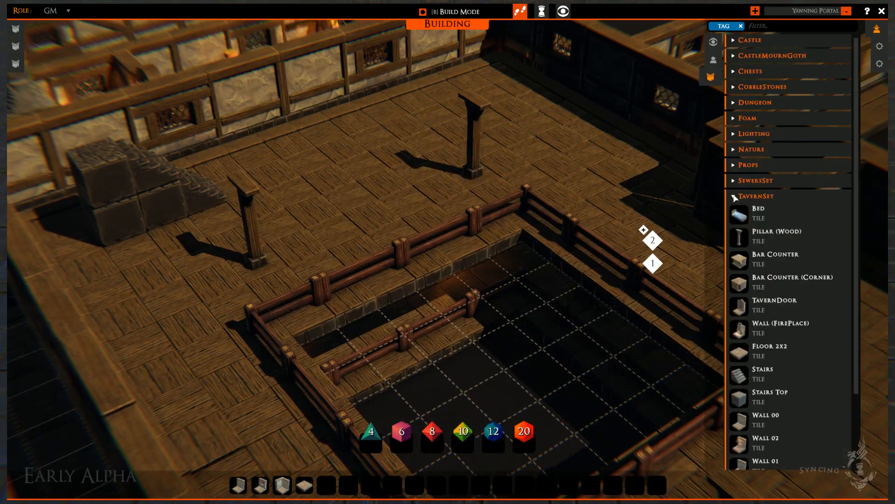
scroll(441, 270, down, 2)
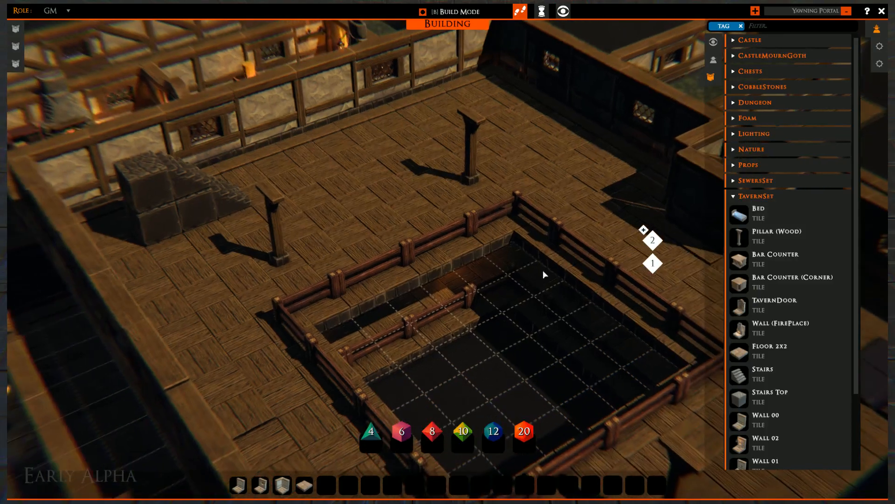
click(643, 229)
scroll(322, 345, down, 2)
right_drag(367, 301, 449, 353)
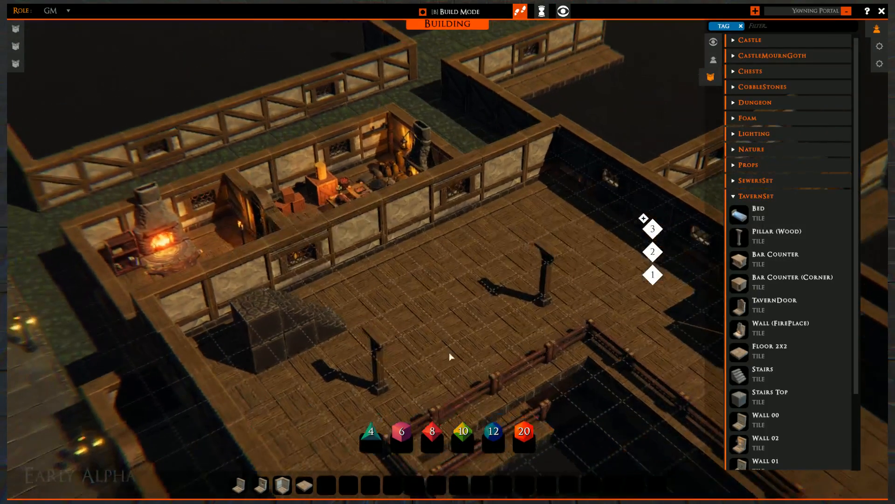
middle_drag(449, 354, 327, 350)
scroll(413, 315, up, 2)
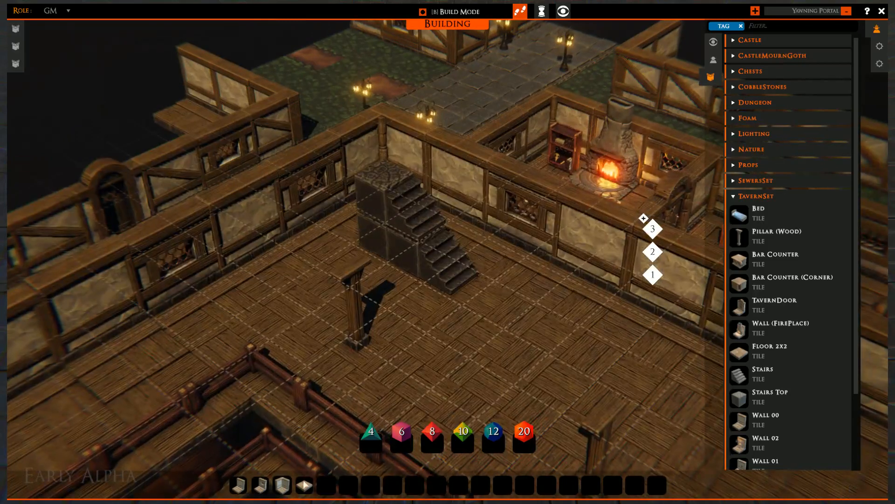
right_drag(352, 268, 321, 464)
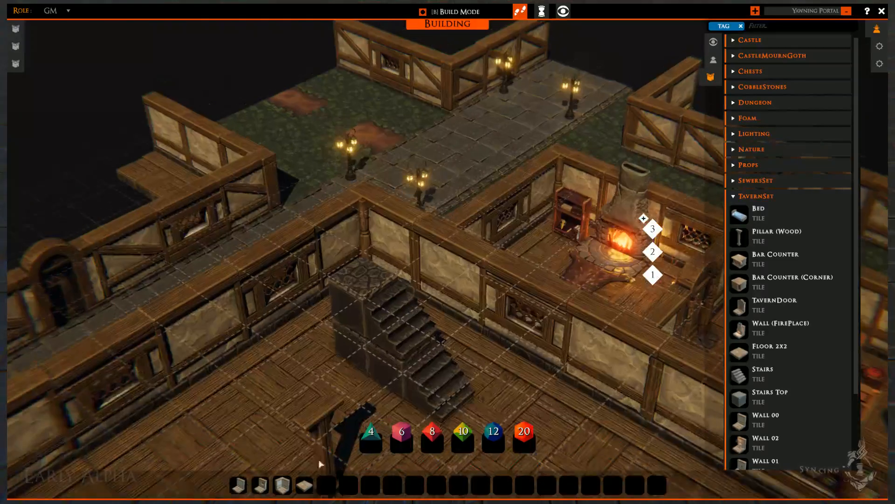
- Place a corner wall tile on floor 3 directly above the staircase corner, rotated to follow the outer walls
click(285, 484)
key(r)
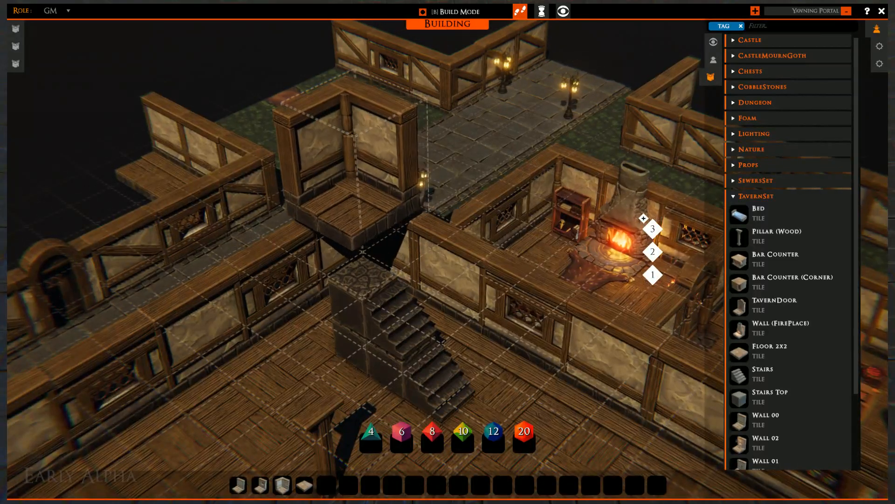
click(362, 206)
right_click(433, 326)
- Run plain wall tiles along floor 3's long side from the staircase corner and close the far end with a corner wall tile
right_drag(432, 326, 335, 235)
scroll(416, 283, down, 2)
click(241, 487)
drag(413, 210, 581, 302)
right_drag(518, 347, 421, 299)
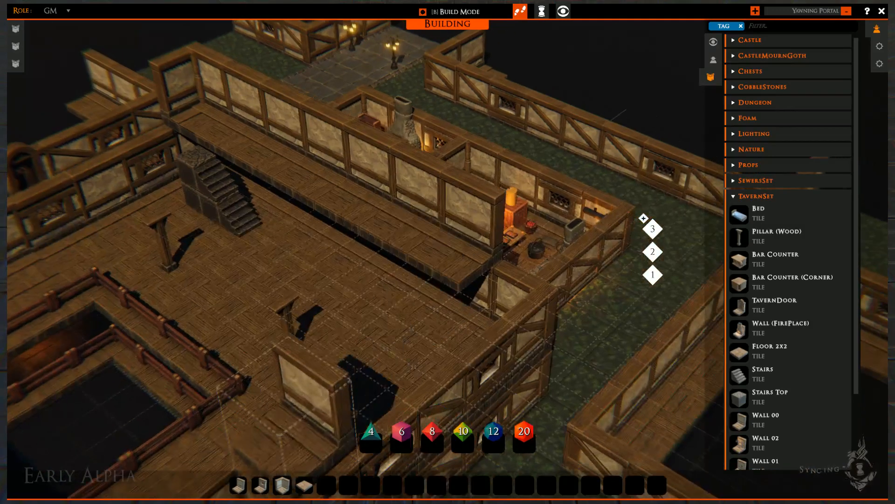
click(283, 483)
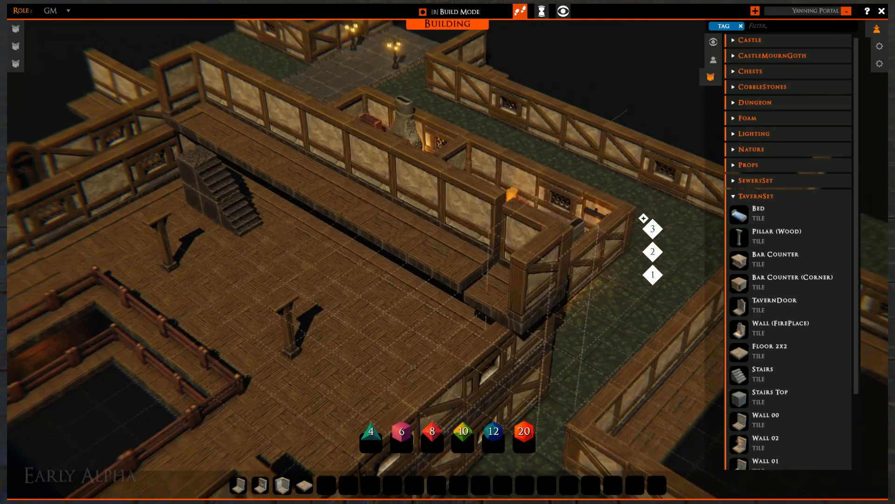
right_drag(302, 341, 357, 255)
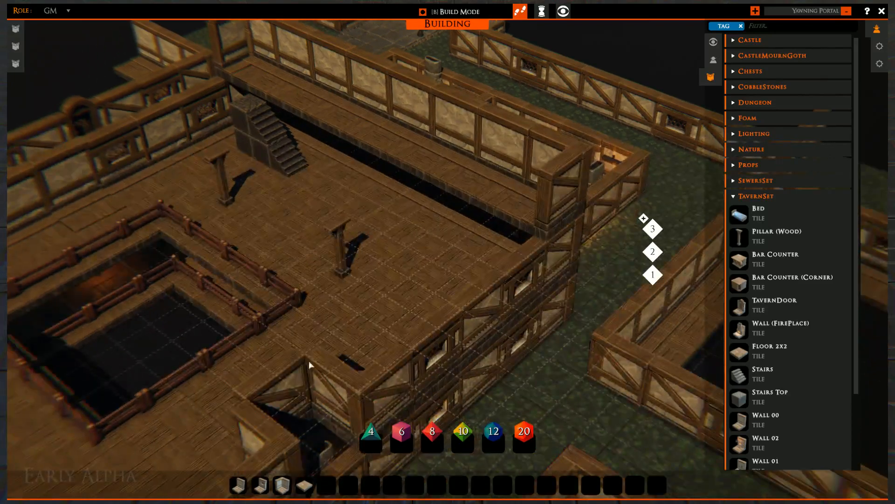
- Place rotated corner wall tiles on floor 3 on both sides of the recess in the outer wall
right_drag(308, 361, 373, 265)
click(283, 488)
key(r)
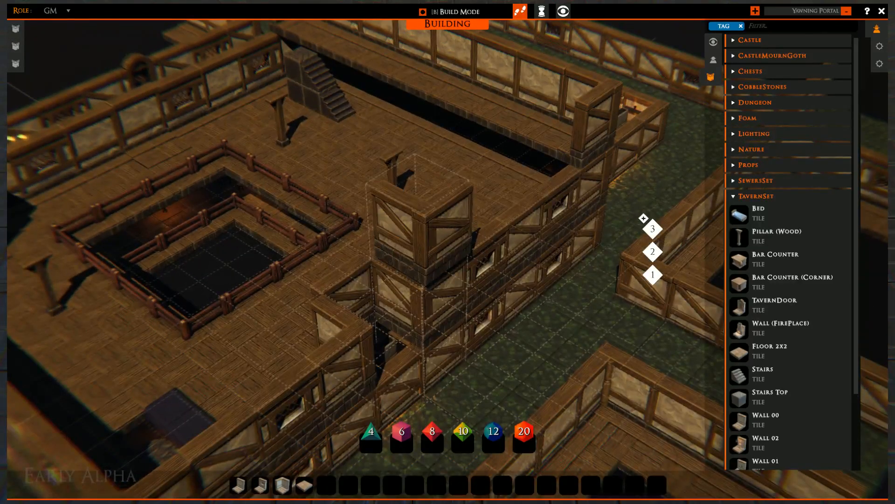
key(r)
click(420, 243)
key(r)
key(r)
key(r)
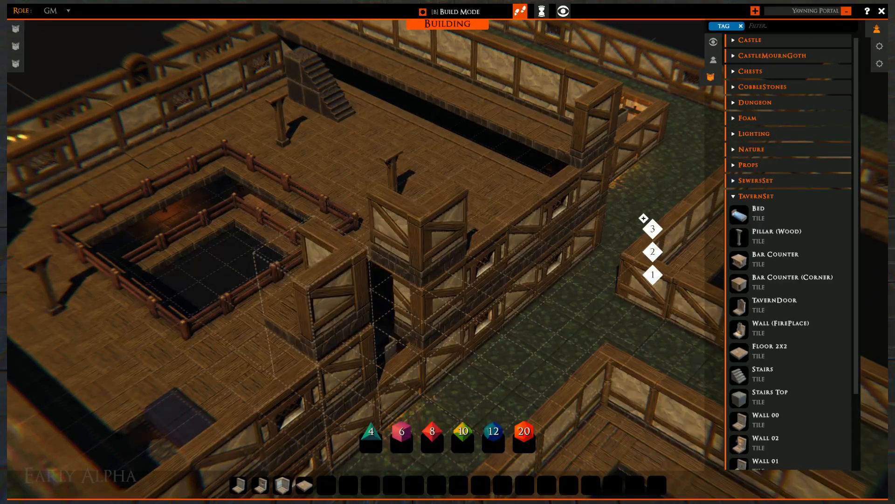
click(321, 299)
- Place a rotated corner wall tile at floor 3's outer corner beside the stairwell opening
right_drag(196, 333, 461, 245)
key(r)
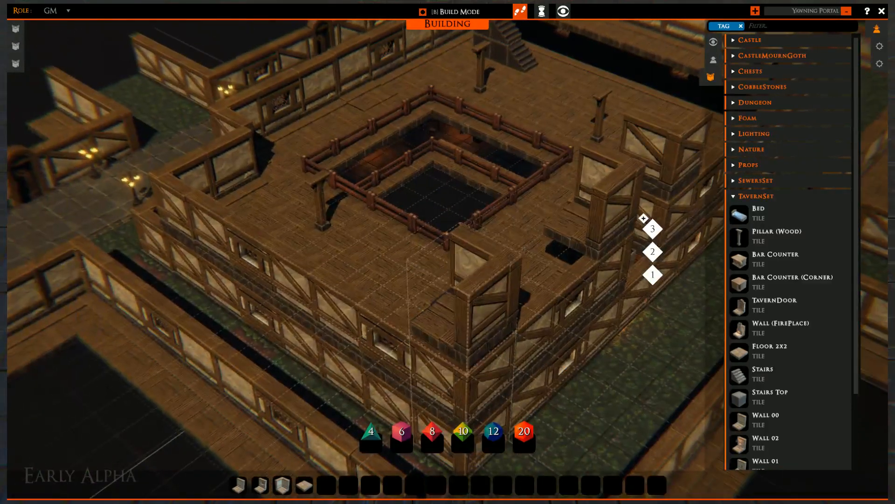
click(463, 285)
- Place two corner wall tiles on floor 3 above the stepped wall section on the street side
right_drag(327, 294, 548, 380)
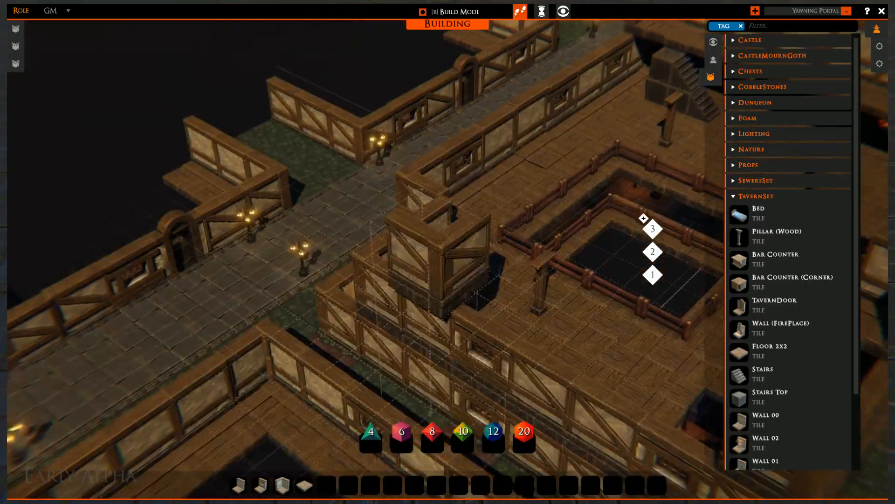
key(r)
click(402, 228)
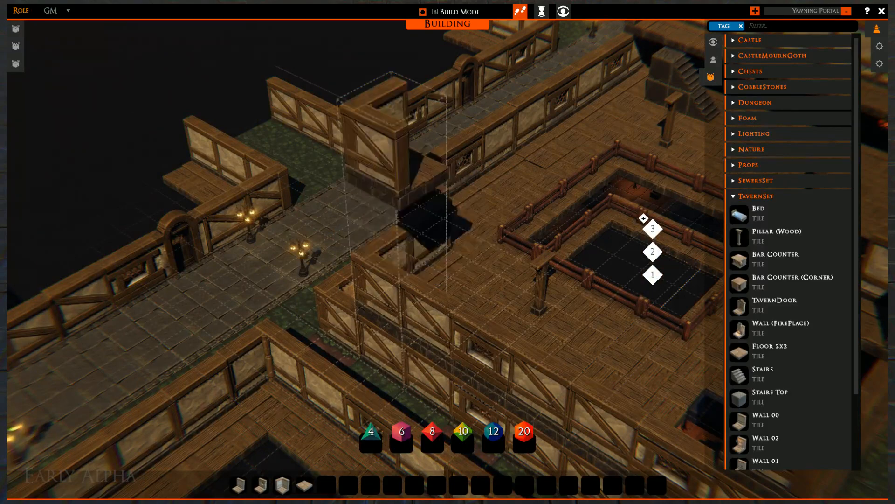
right_drag(468, 206, 422, 303)
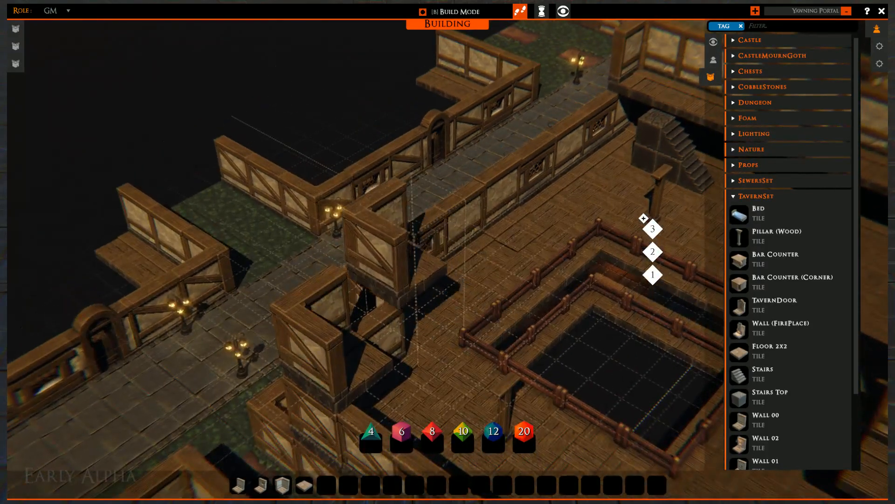
click(392, 254)
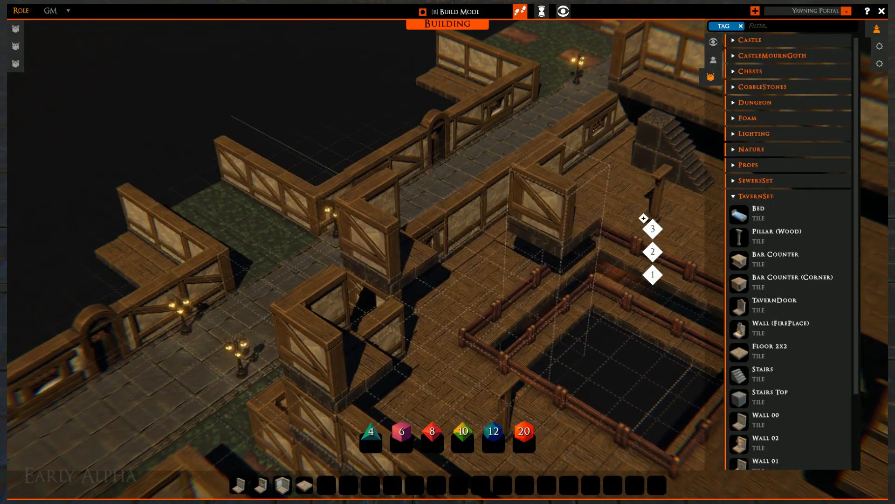
- Place two window wall tiles on floor 3 above the floor 2 windows, between the street corner and the stairwell corner
right_drag(571, 207, 452, 260)
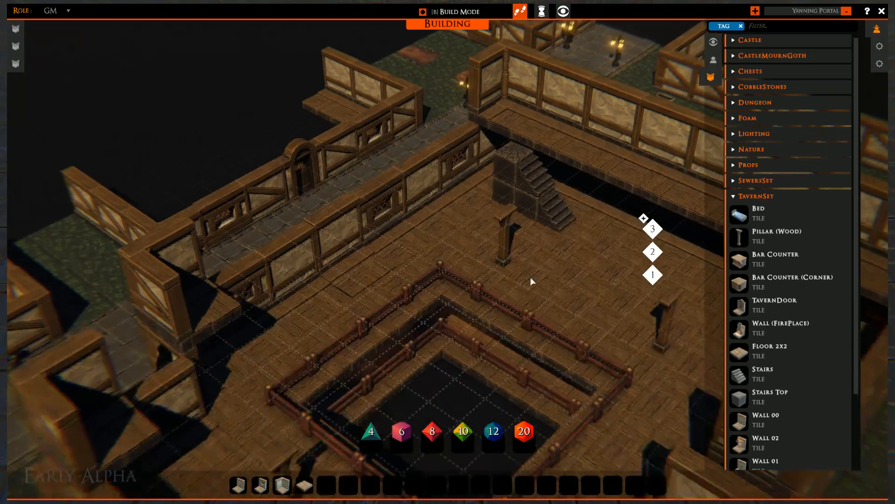
right_drag(532, 281, 518, 184)
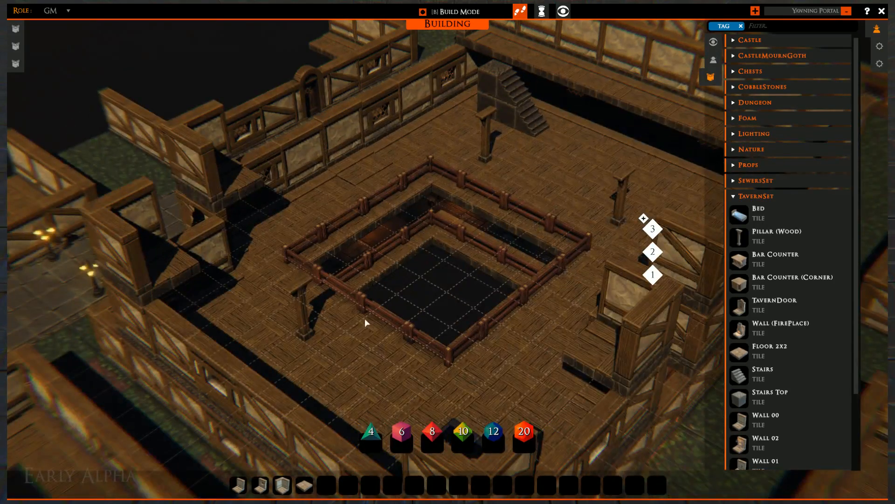
right_drag(255, 293, 237, 247)
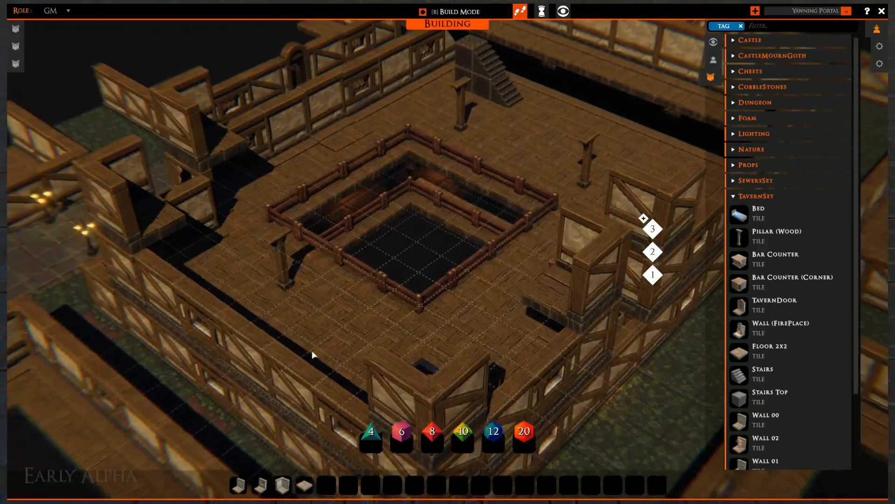
middle_drag(312, 356, 335, 366)
click(264, 481)
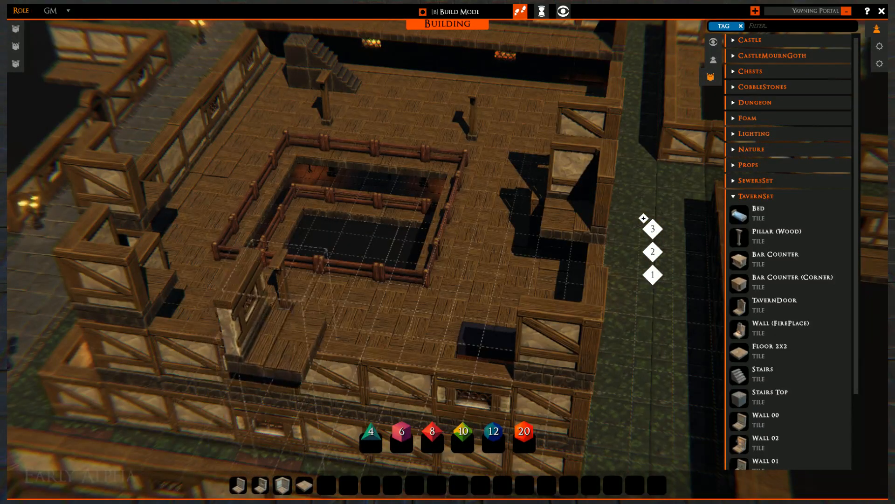
key(r)
key(r)
key(r)
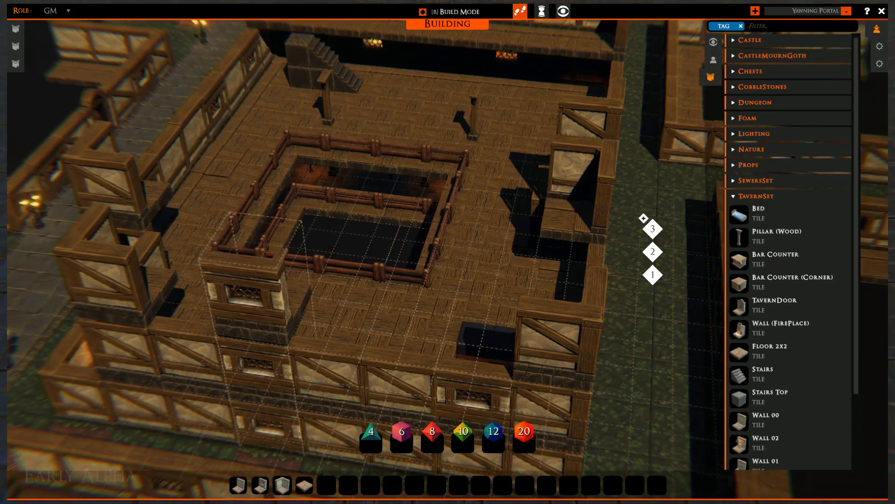
click(248, 289)
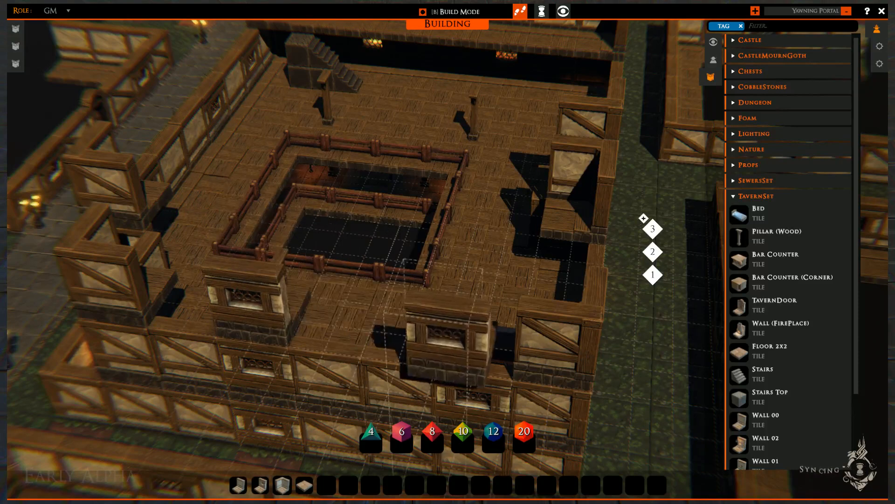
click(477, 324)
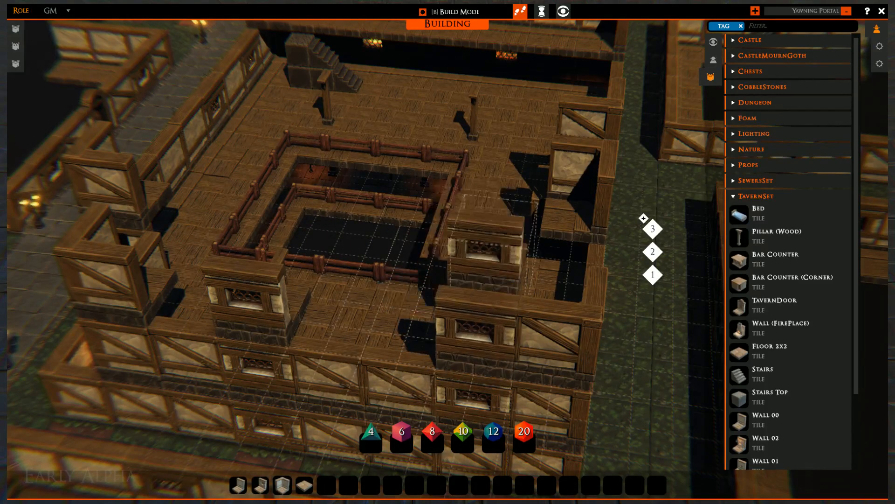
- Place rotated window wall tiles on floor 3 above the floor 2 windows along the recessed wall facing the grassy alley
right_drag(490, 266, 401, 277)
right_drag(460, 252, 364, 269)
key(q)
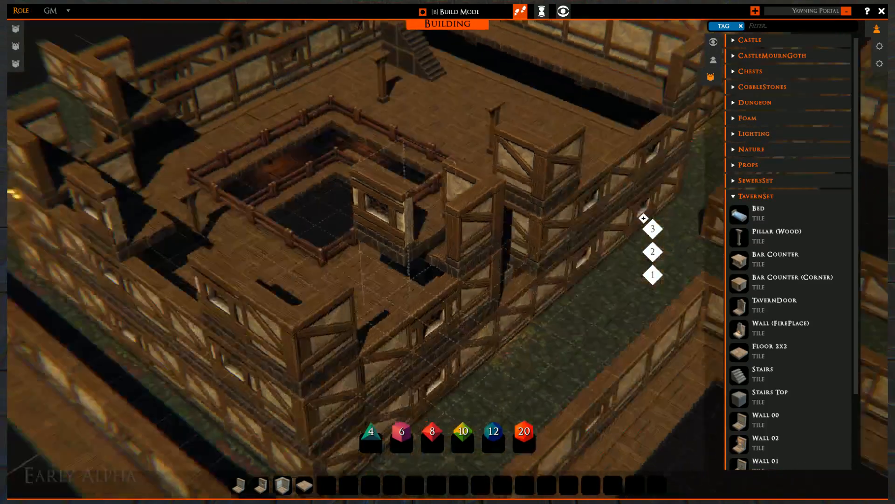
key(r)
key(r)
key(r)
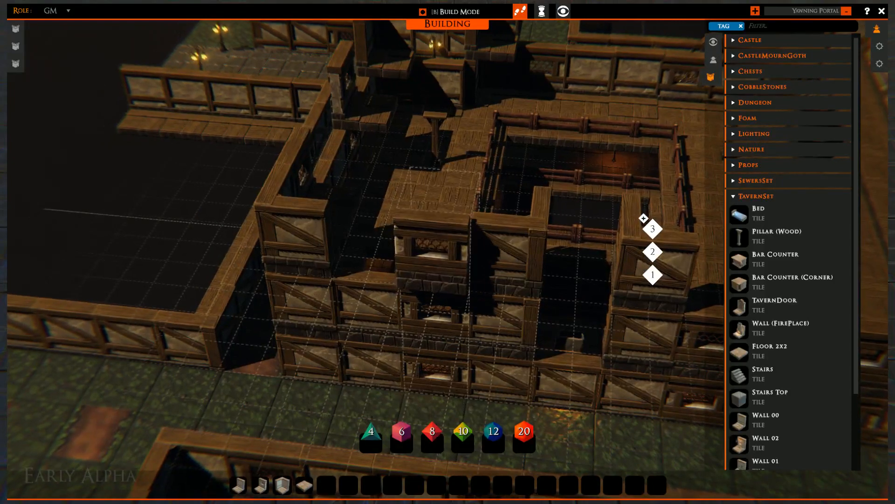
click(435, 252)
right_drag(499, 179, 259, 158)
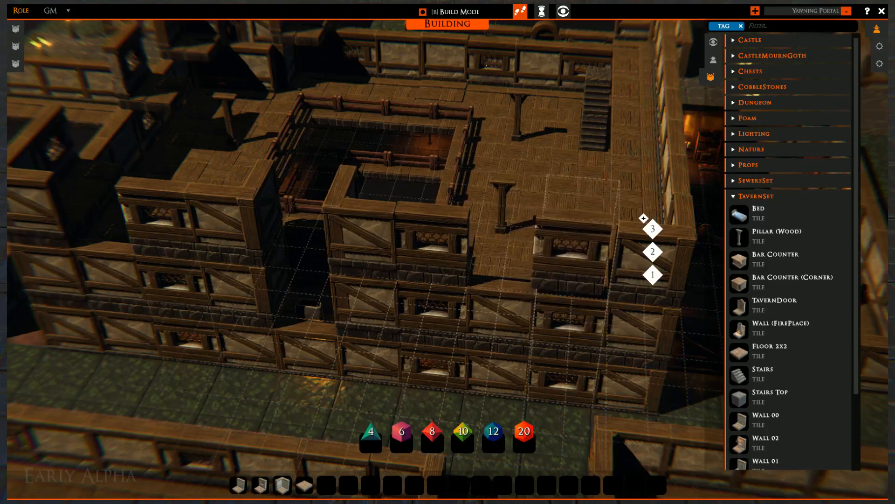
click(579, 254)
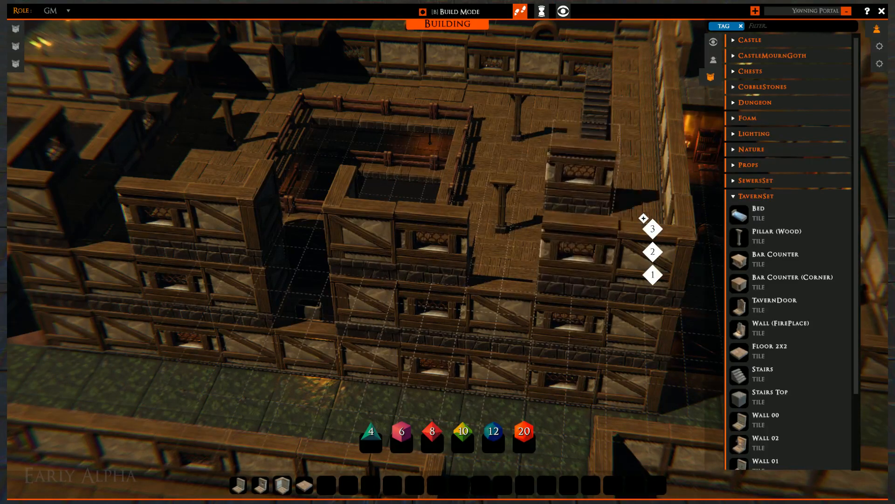
- Replace two plain wall tiles on floor 3's long back wall with window wall tiles above the floor 2 windows
right_drag(592, 187, 487, 147)
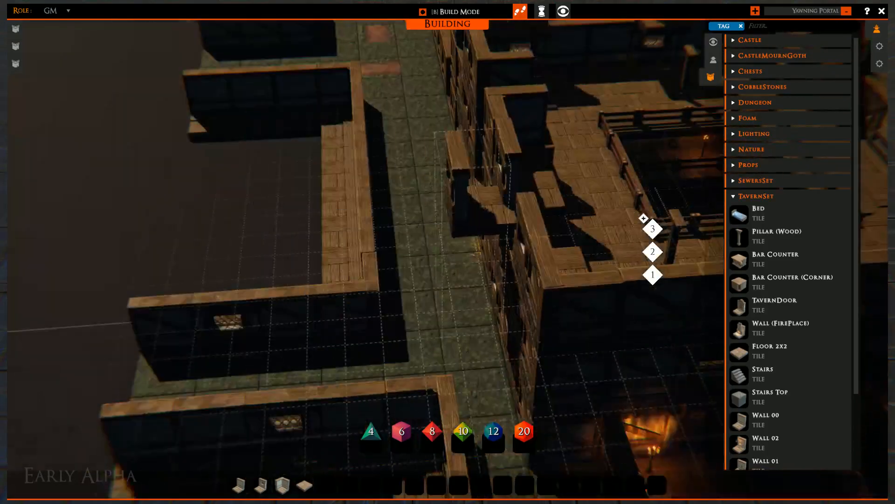
key(w)
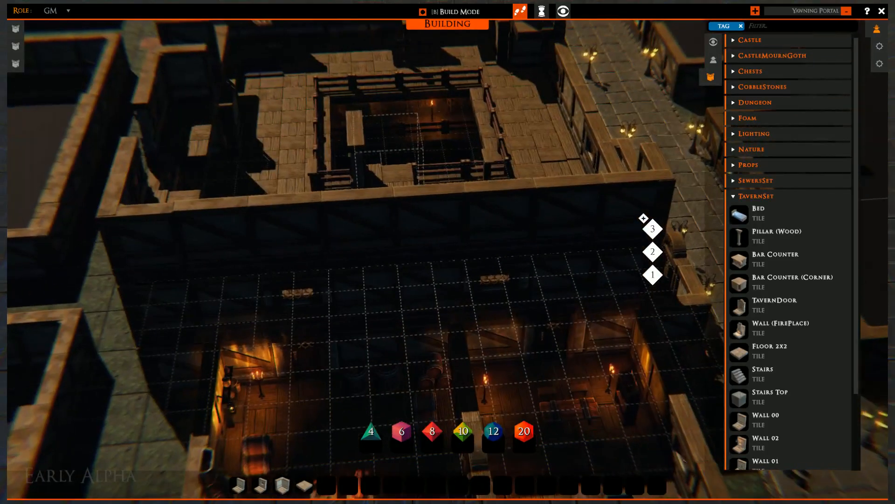
click(302, 235)
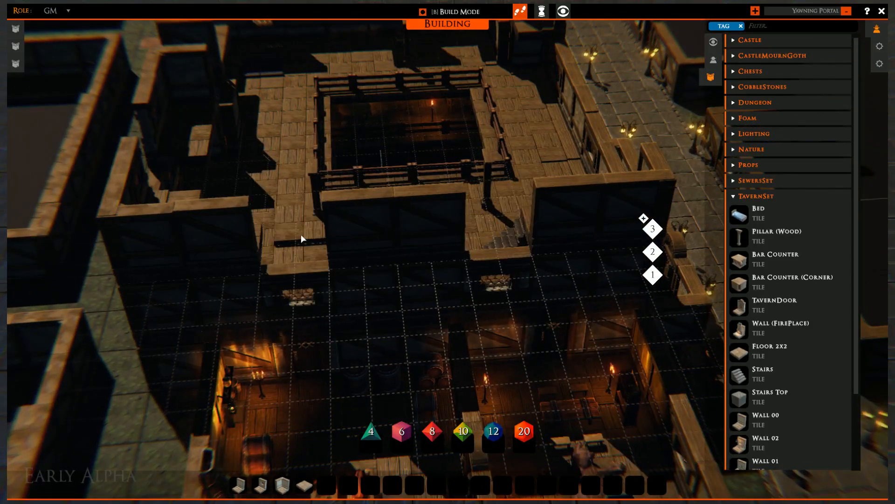
click(279, 488)
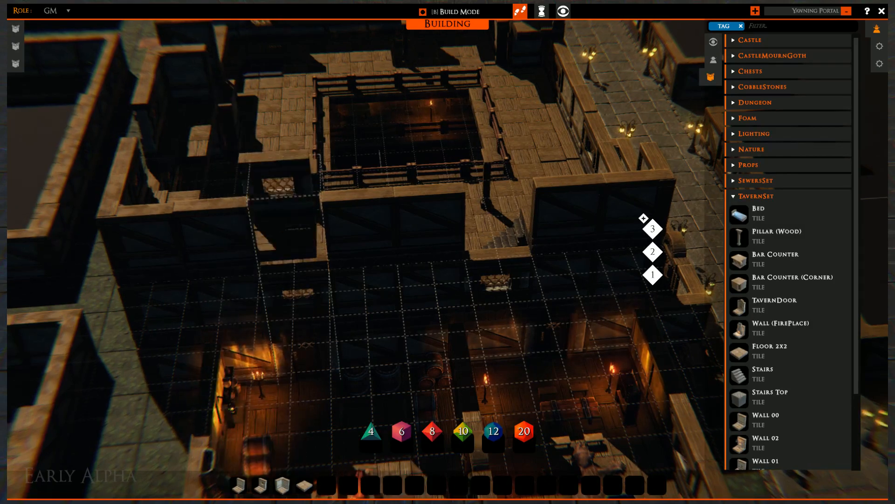
click(290, 233)
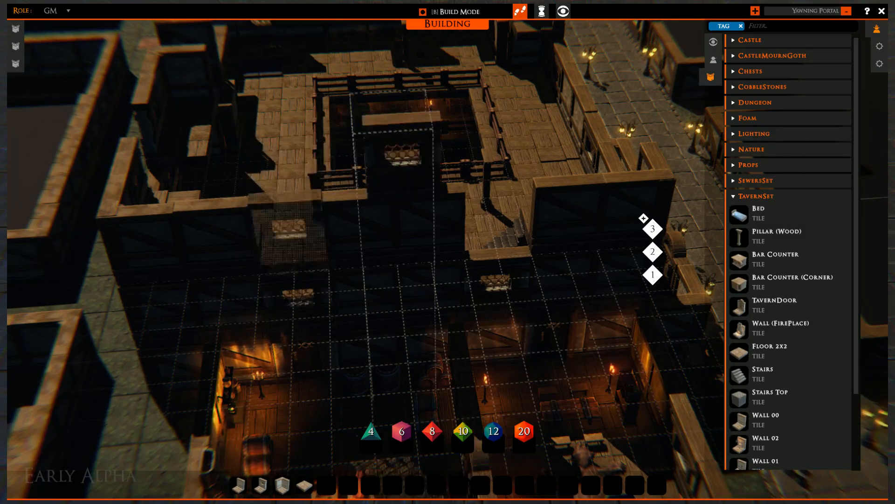
click(500, 228)
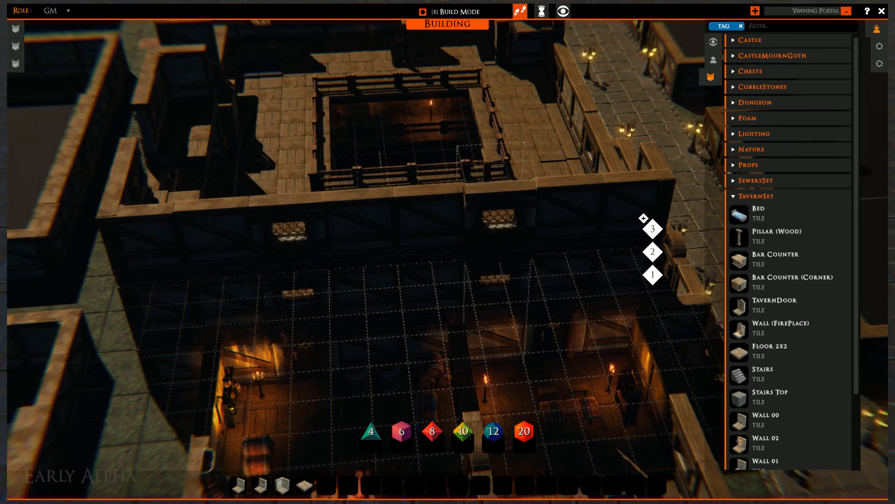
click(498, 219)
- Place three window wall tiles on floor 3's street-facing wall, directly above the floor 2 windows
key(d)
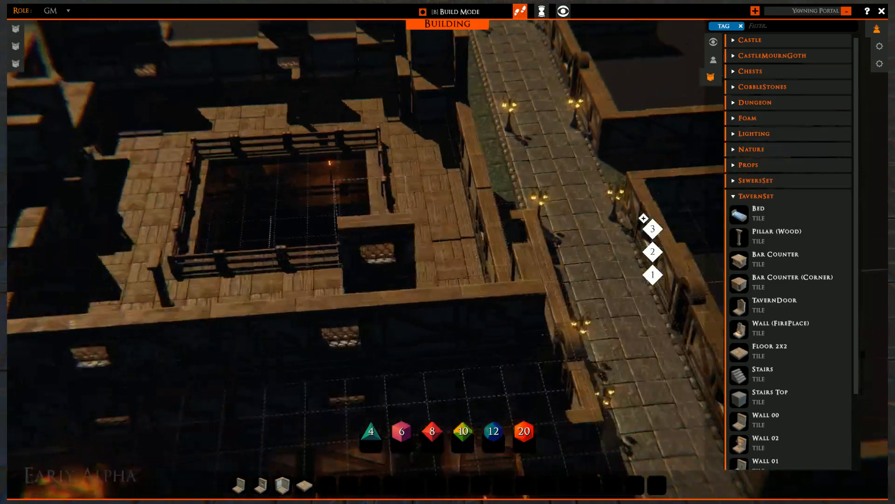
key(a)
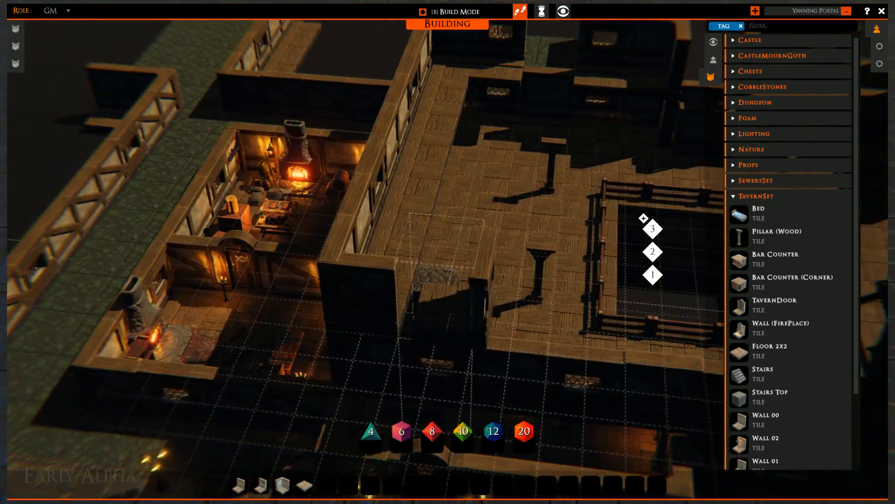
click(437, 304)
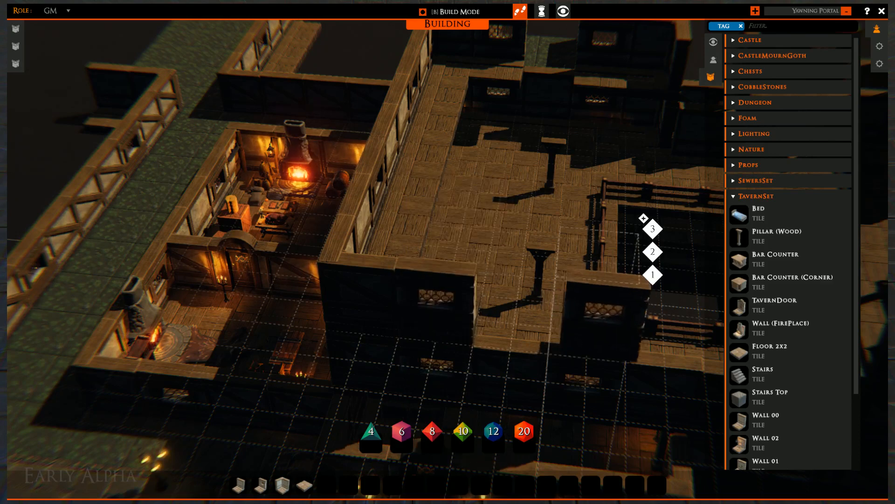
key(w)
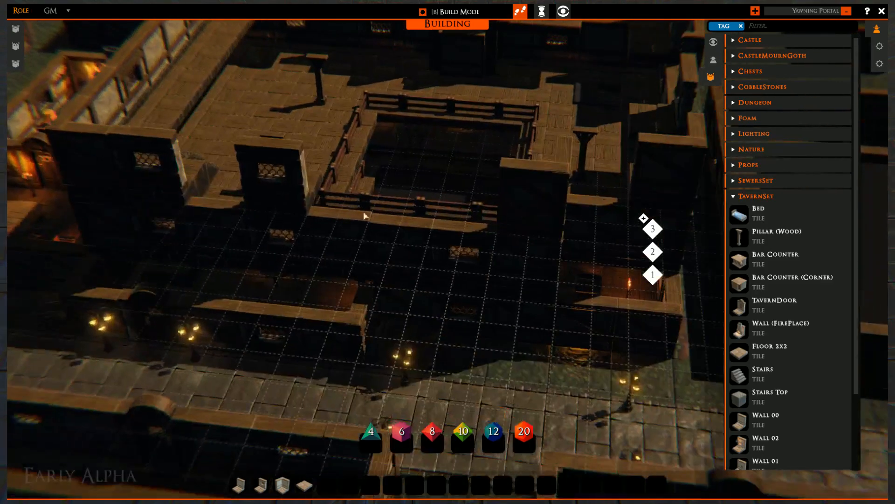
click(261, 485)
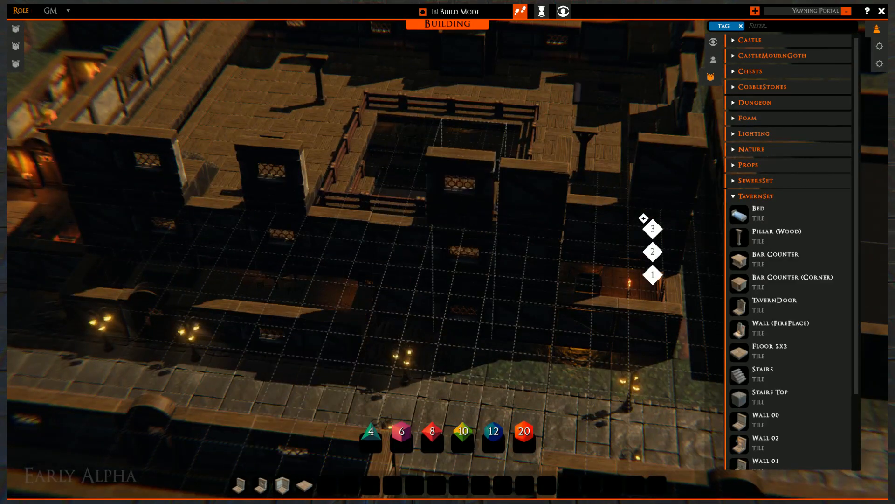
click(466, 200)
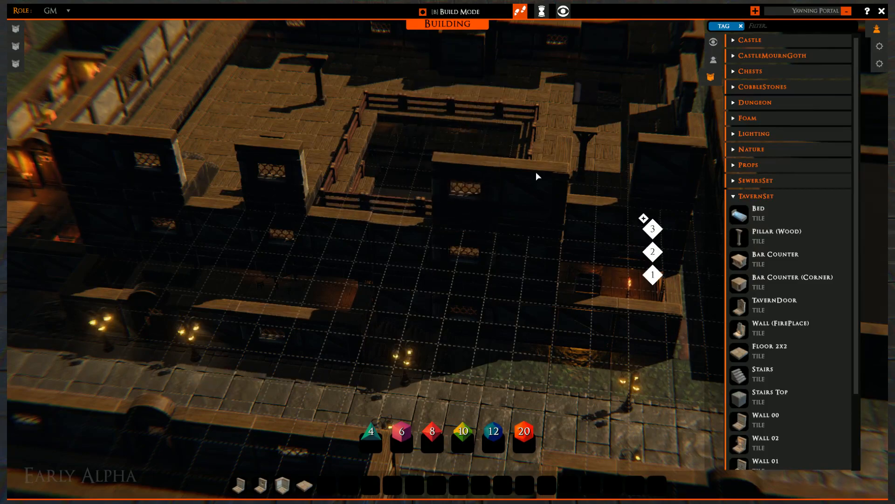
- Fill the gaps between the corner and window tiles of floor 3's straight two-window side wall with plain wall tiles
key(d)
right_drag(299, 236, 338, 388)
click(240, 485)
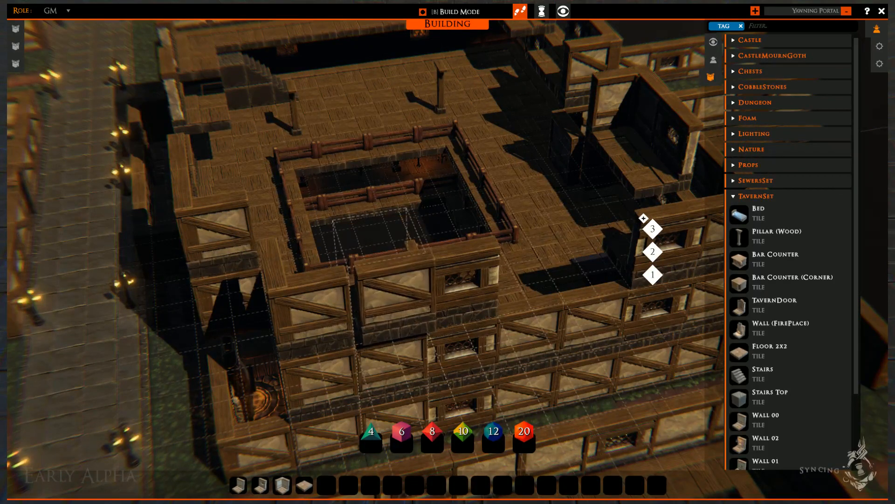
click(391, 284)
key(d)
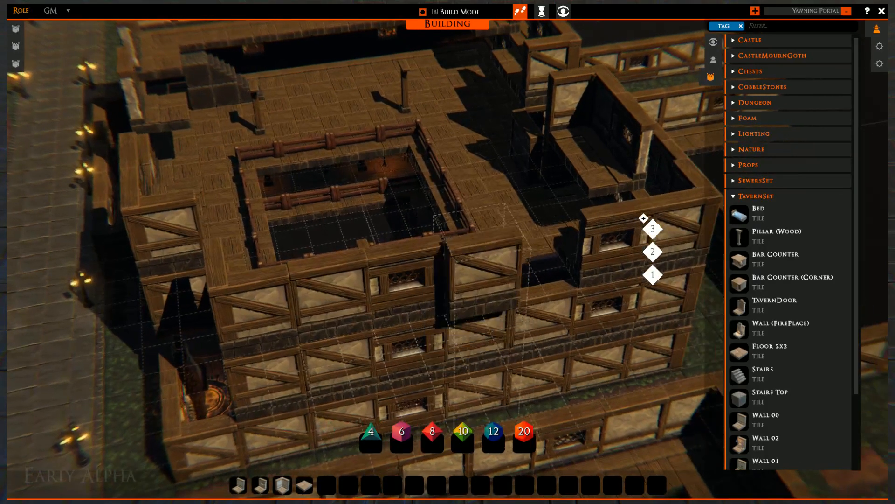
drag(555, 254, 560, 252)
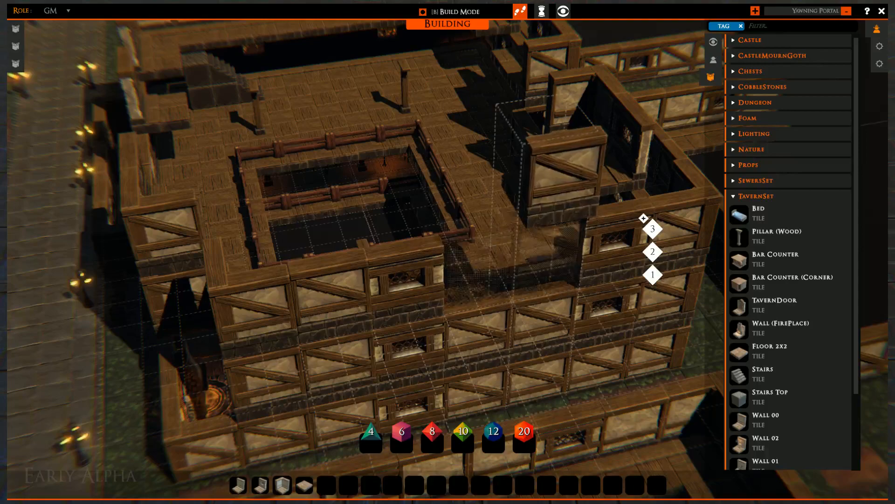
- Rotate the plain wall tile and fill the gaps in floor 3's recessed alley-side wall, including the back of the recess
key(w)
key(d)
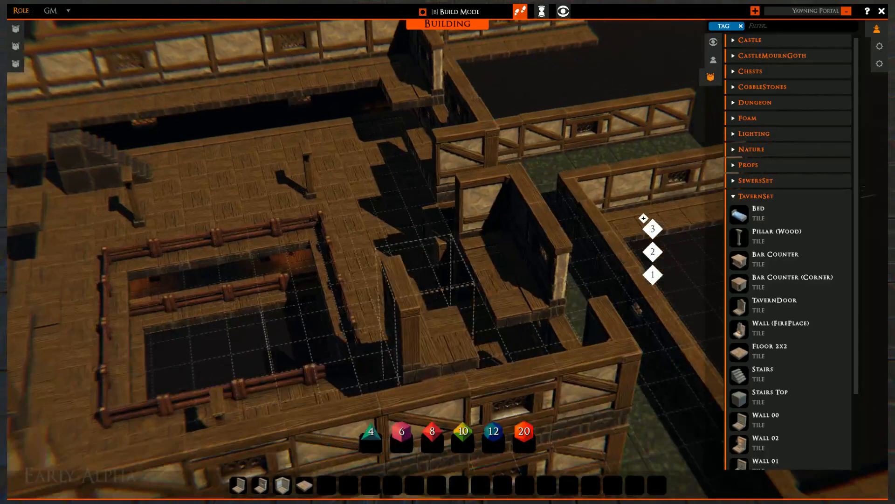
key(a)
key(d)
right_drag(466, 261, 508, 262)
key(w)
key(r)
key(r)
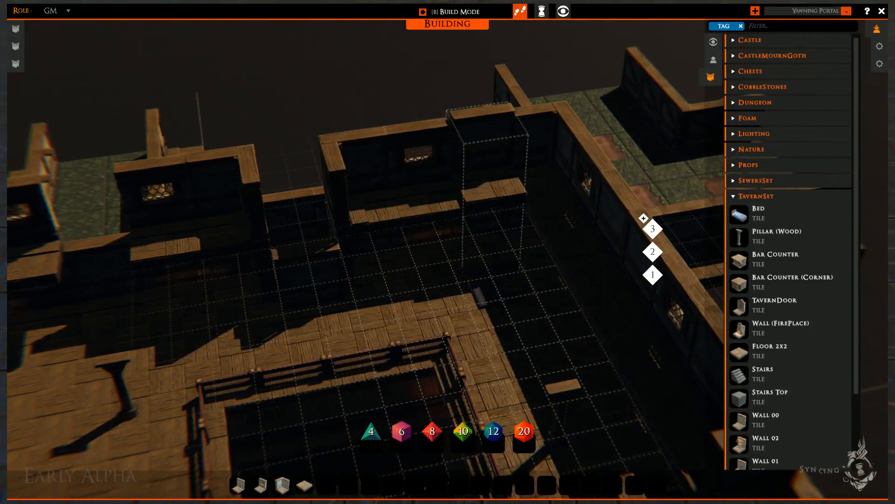
click(492, 193)
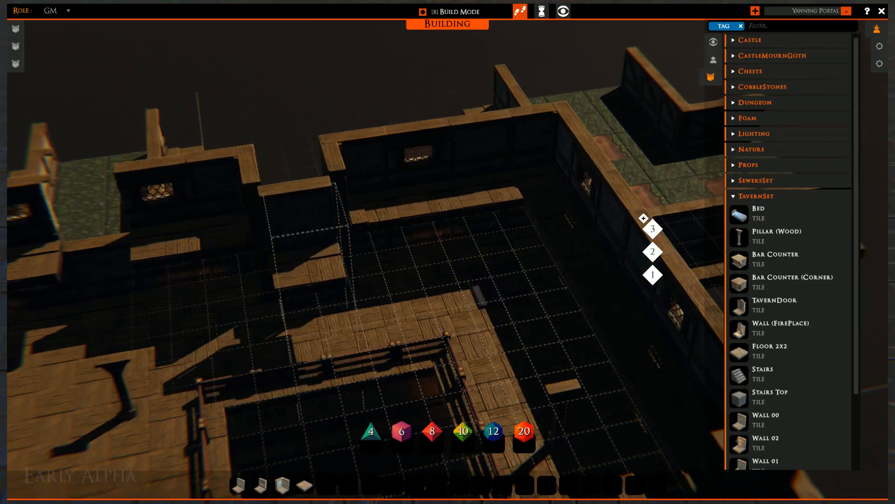
click(310, 270)
key(a)
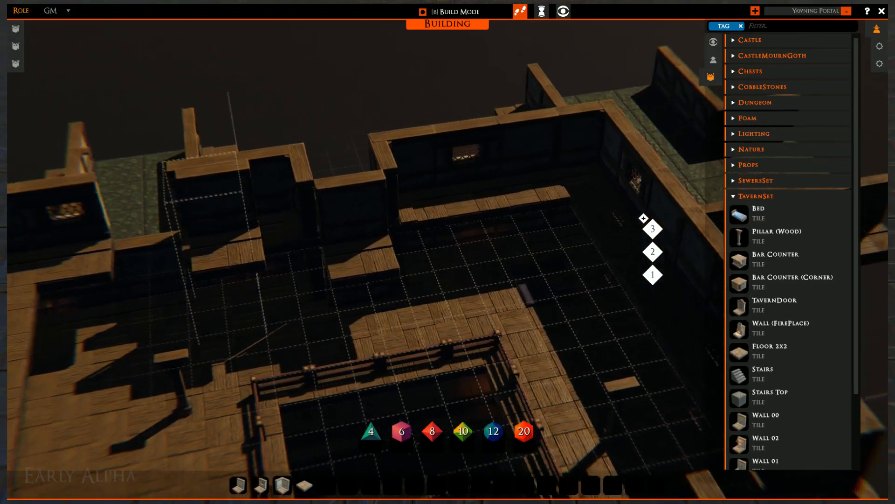
- Place plain wall tiles between the window tiles along floor 3's street-facing wall
right_drag(317, 364, 224, 345)
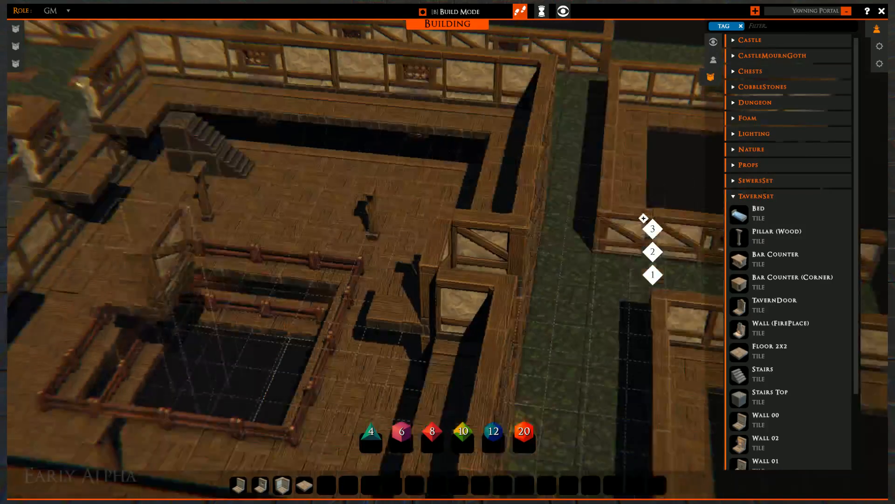
key(a)
key(w)
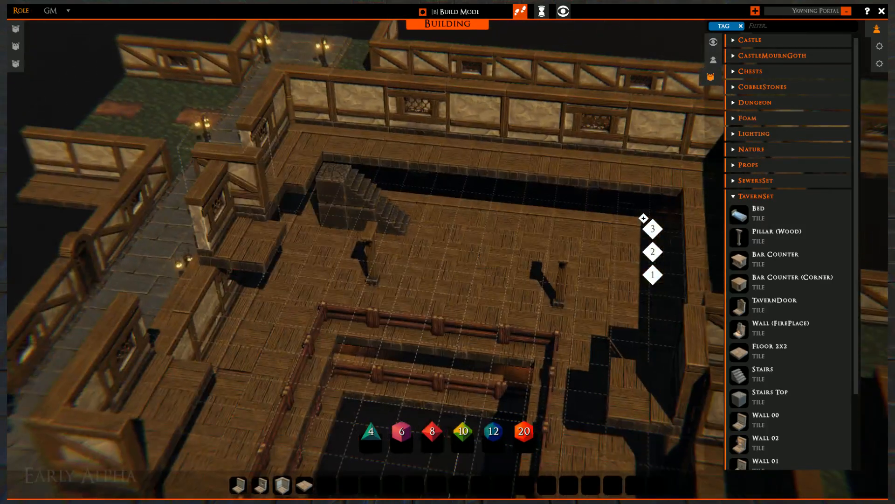
click(233, 233)
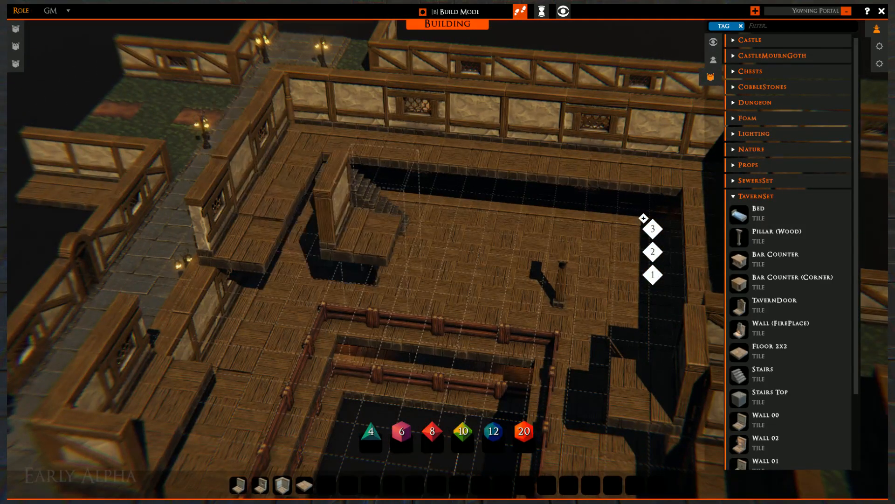
click(216, 275)
click(181, 327)
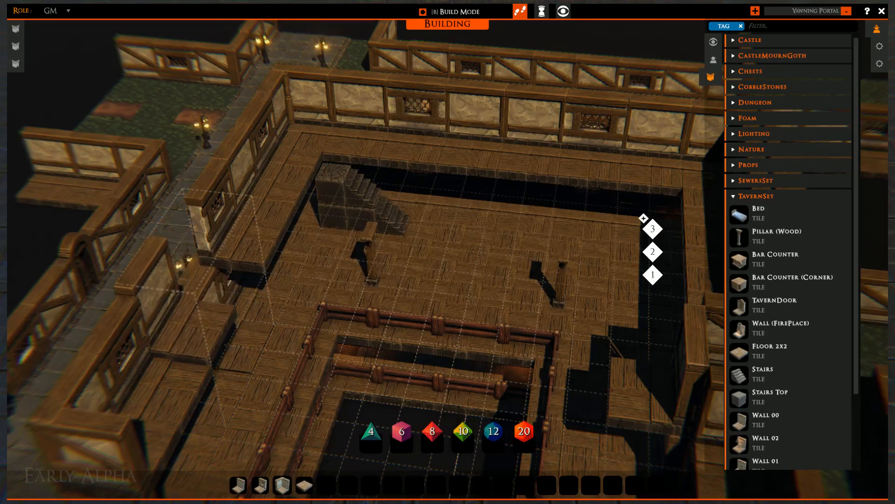
- Close the remaining gap at the stepped end of floor 3's street-facing wall with a rotated plain wall tile
key(s)
key(s)
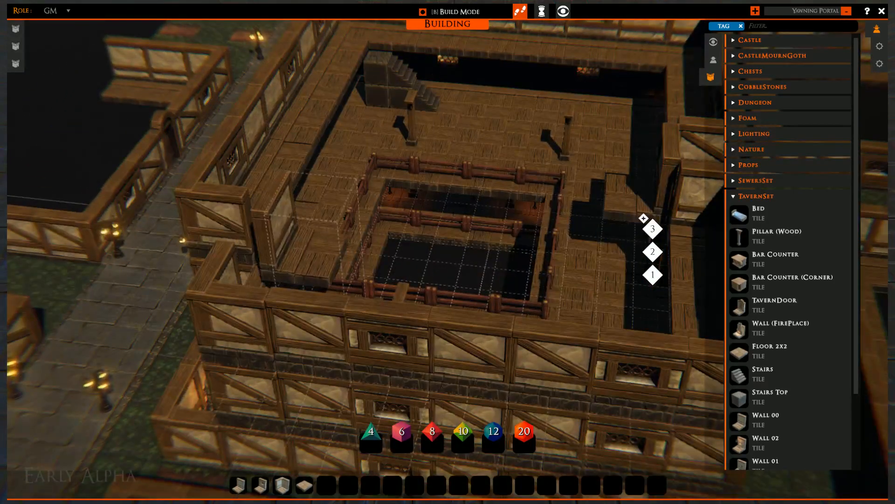
right_drag(308, 228, 443, 205)
key(w)
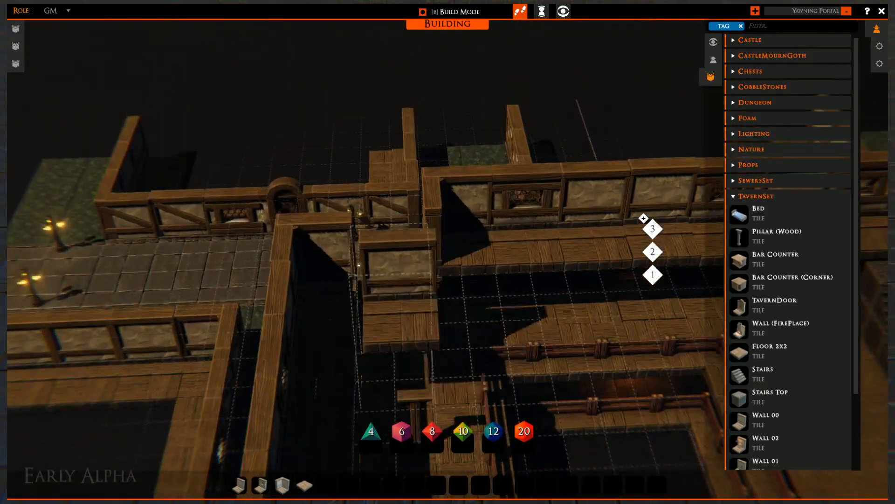
key(w)
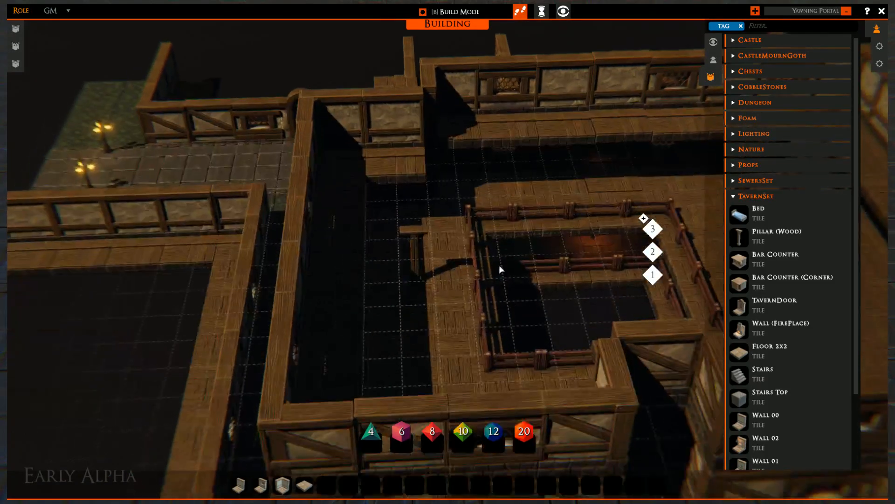
- Lay Floor 2x2 tiles on floor 3 across the open strip along the street-facing wall, up to the staircase
right_drag(499, 265, 444, 286)
key(w)
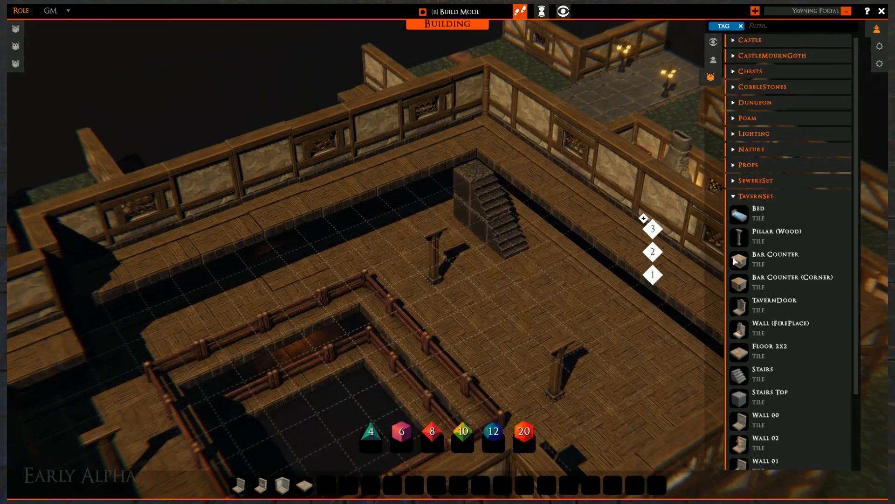
click(311, 485)
click(417, 192)
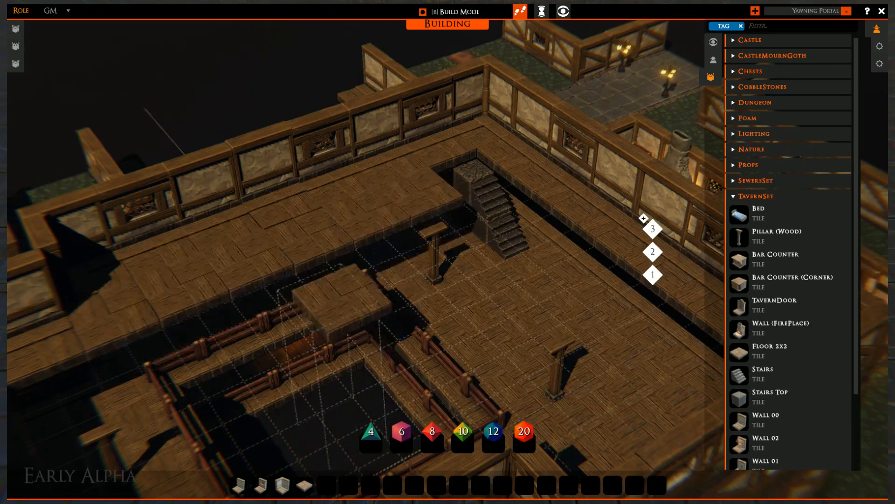
- Extend floor 3's Floor 2x2 tiles from the street-facing strip toward the end wall opposite the staircase
key(s)
right_drag(530, 229, 488, 250)
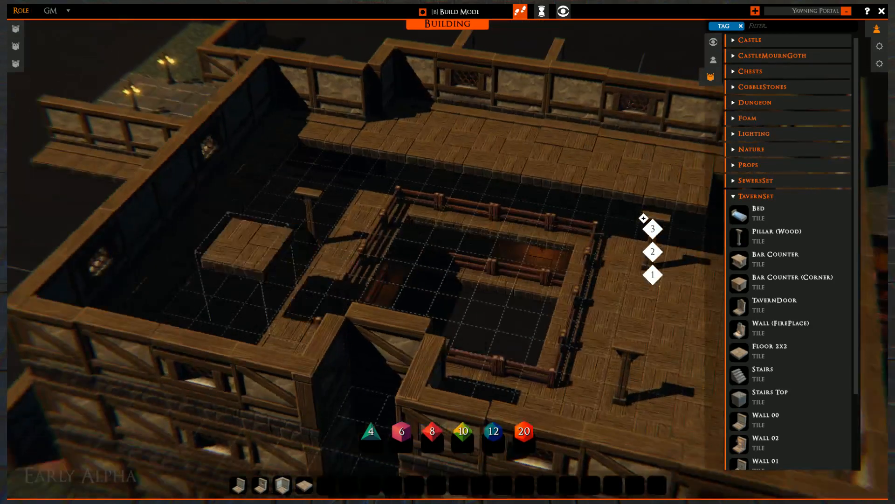
key(w)
key(a)
scroll(459, 341, up, 3)
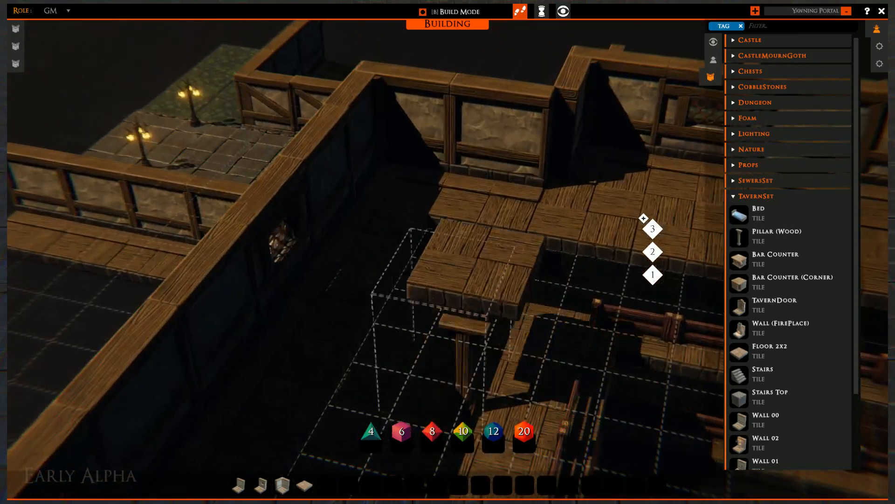
drag(513, 355, 490, 334)
- Lay Floor 2x2 tiles across floor 3's end opposite the staircase, from the street side to the alley-side wall, including the strip along the end wall
right_drag(490, 327, 415, 312)
right_drag(527, 234, 401, 242)
right_drag(532, 261, 401, 275)
scroll(397, 276, down, 3)
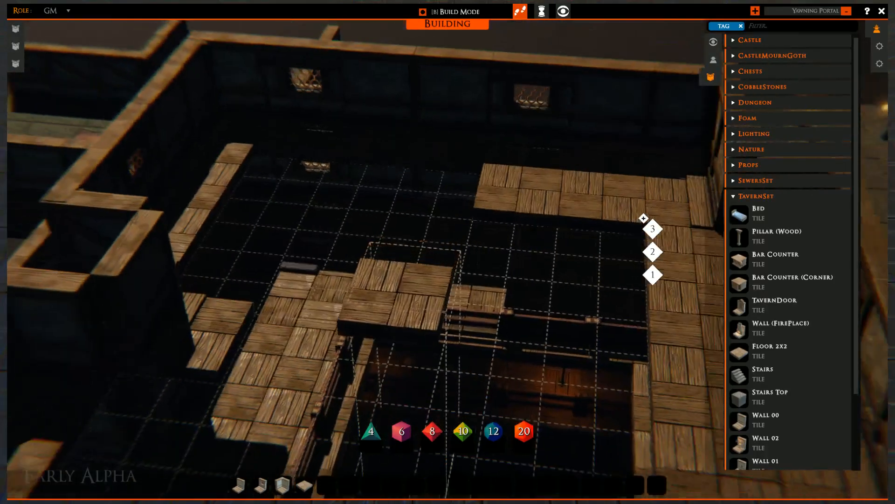
key(d)
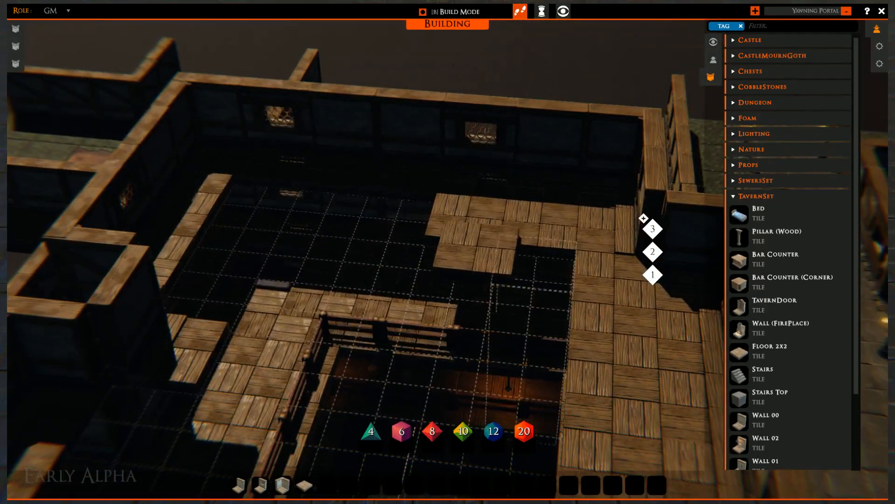
drag(355, 238, 231, 213)
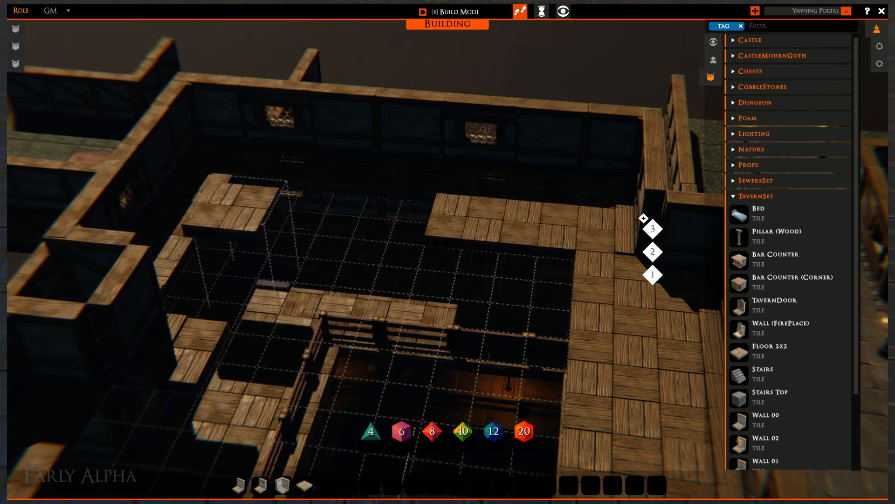
drag(393, 198, 249, 188)
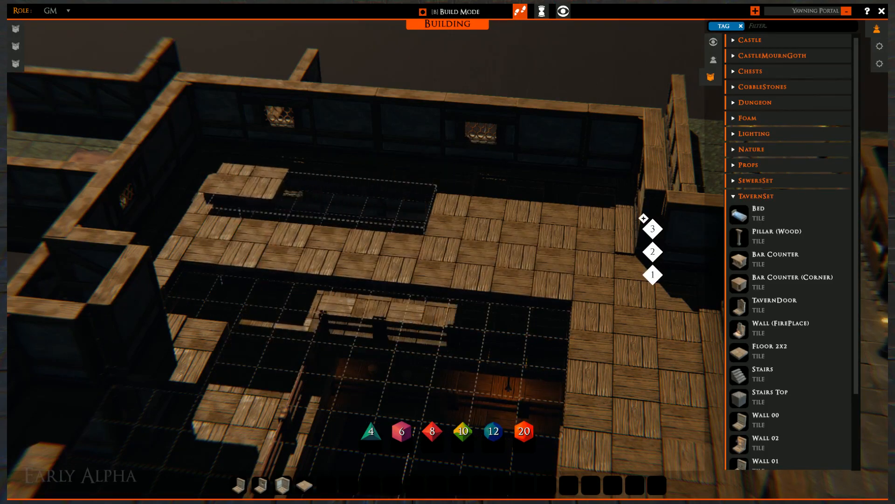
- Lay a band of Floor 2x2 tiles past the alley-side recess, between the recess and the central opening
key(s)
right_drag(408, 217, 494, 217)
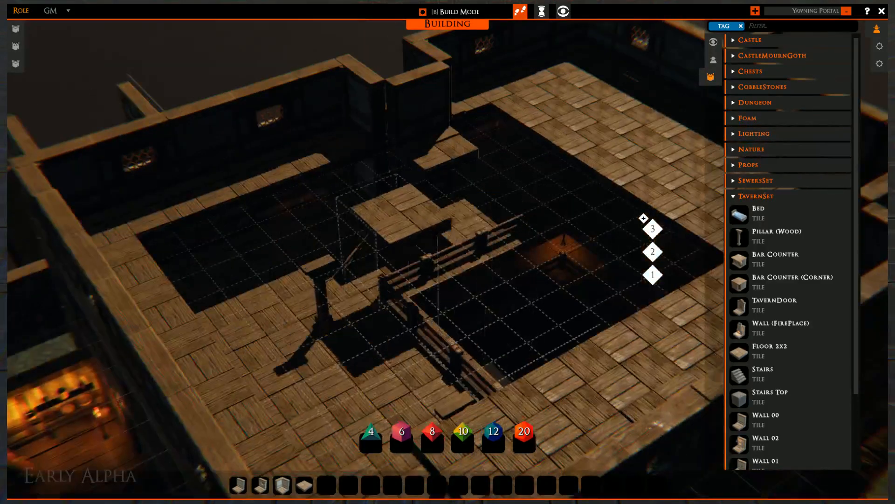
key(w)
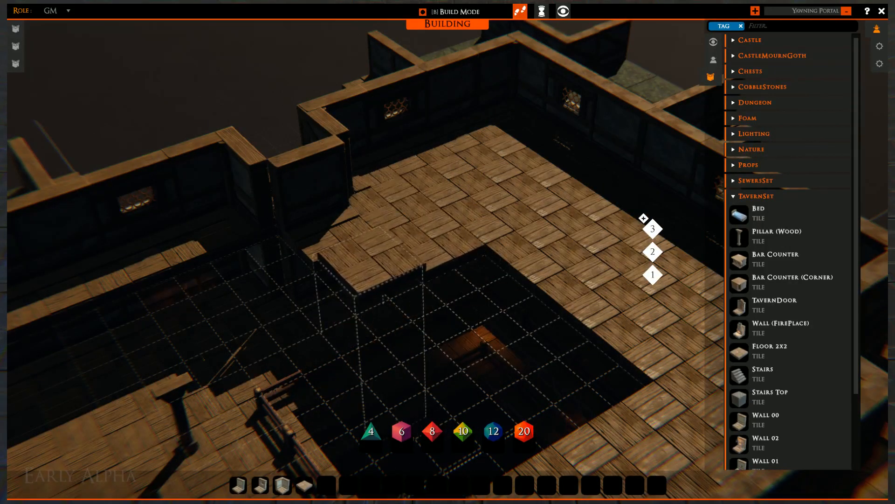
drag(371, 262, 133, 366)
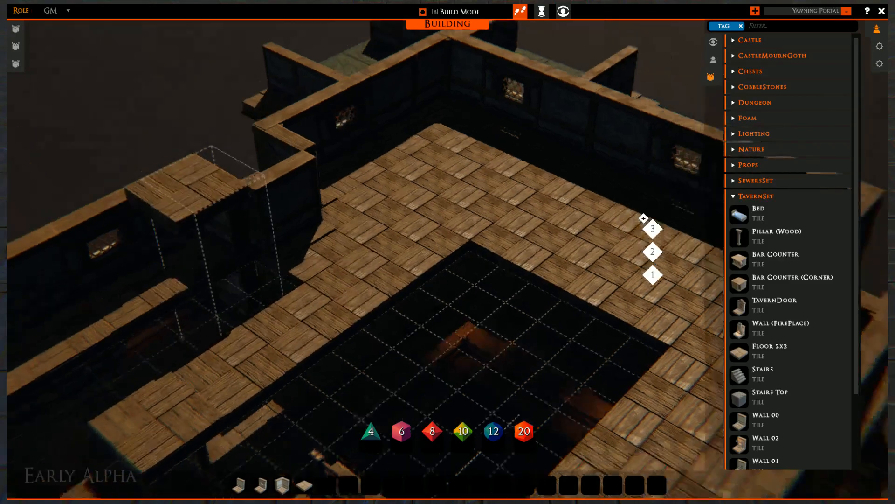
- Fill the open strip along the alley-side wall beyond the recess with Floor 2x2 tiles
right_drag(252, 195, 219, 193)
key(a)
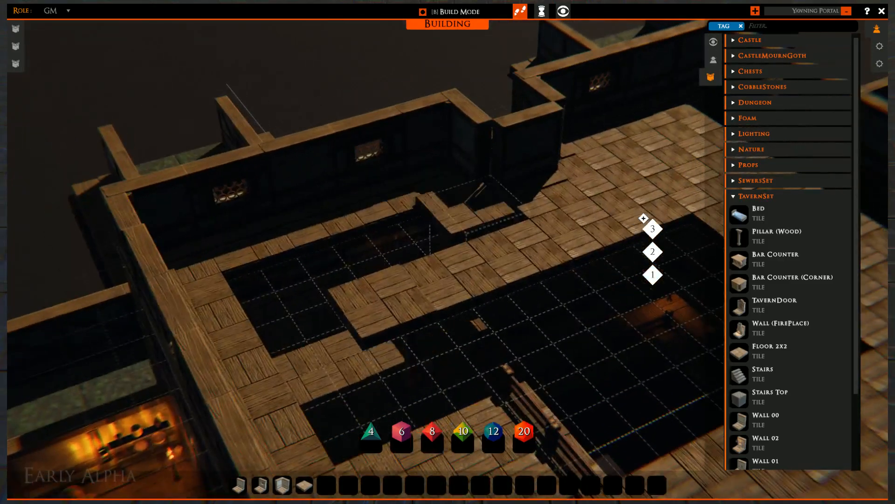
drag(475, 205, 254, 290)
key(s)
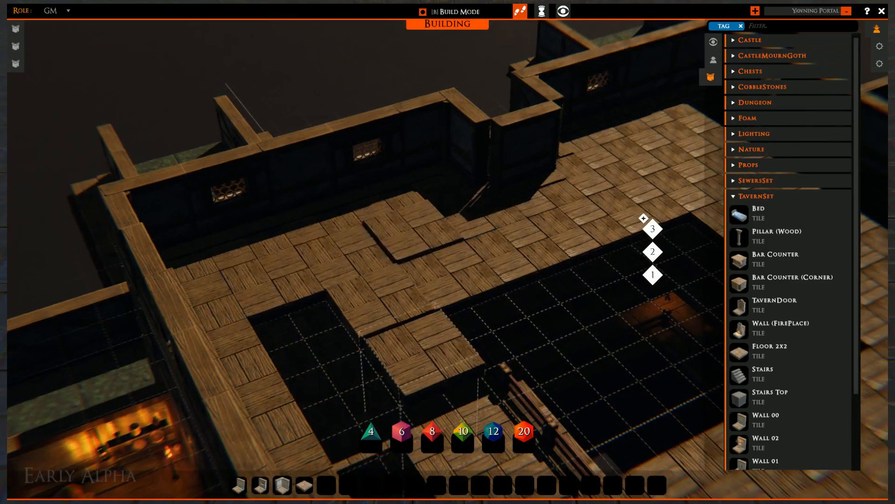
- Fill floor 3's remaining gaps on the staircase side with Floor 2x2 tiles, leaving the staircase and central openings free
right_drag(419, 238, 252, 303)
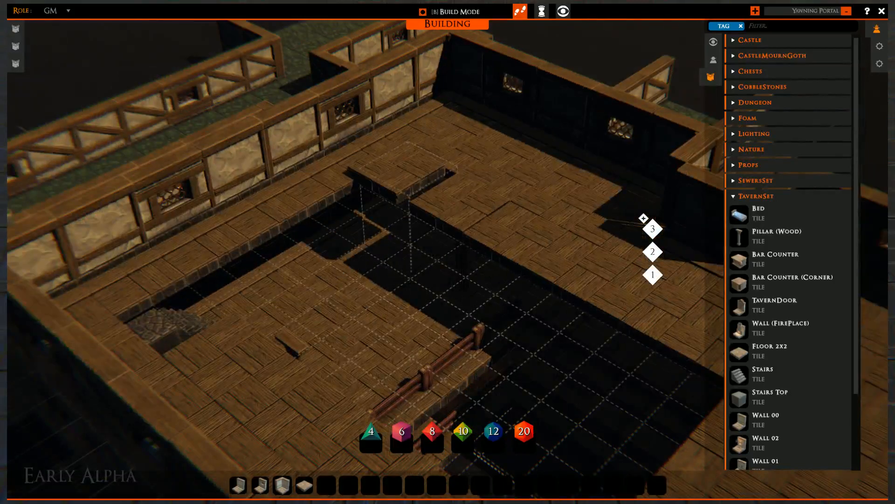
drag(397, 179, 223, 282)
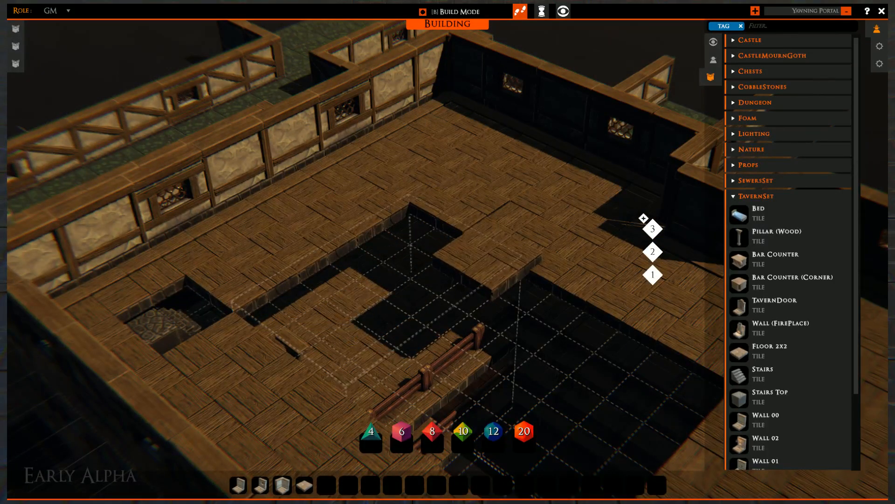
drag(488, 254, 492, 261)
key(s)
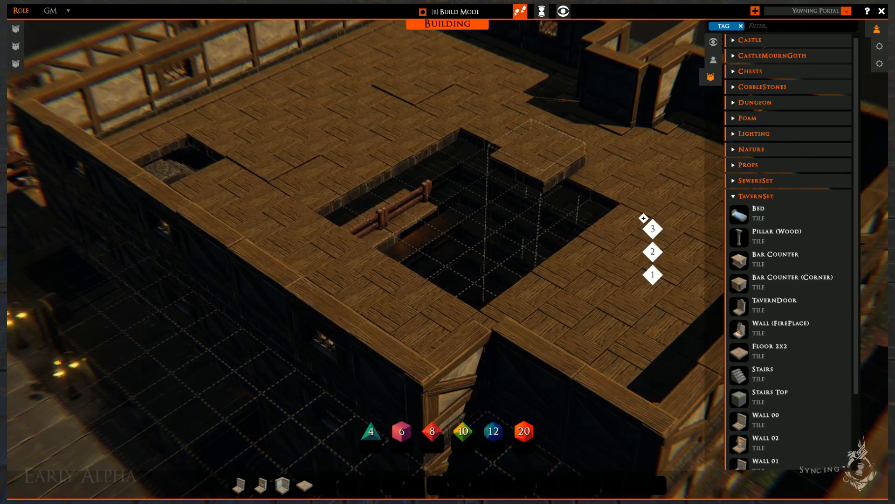
- Examine floor 3's floor from several sides for missing tiles around the central opening and the walls
key(w)
key(q)
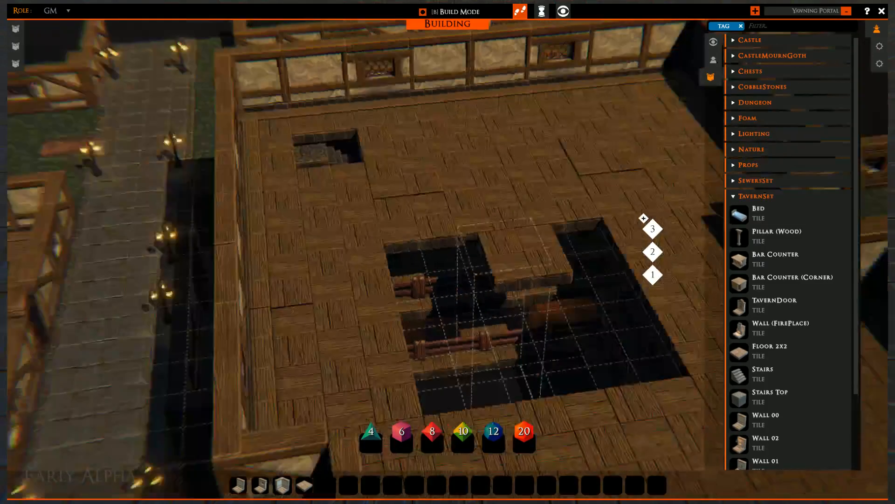
key(e)
key(w)
key(d)
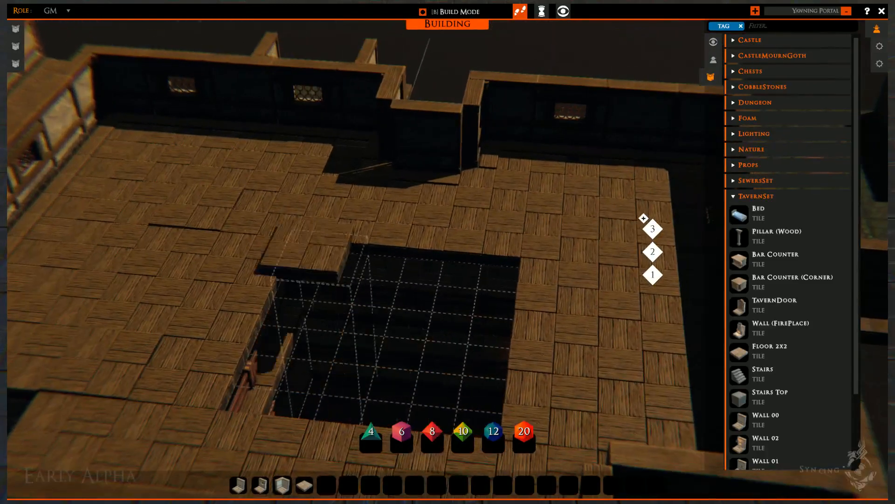
key(e)
key(q)
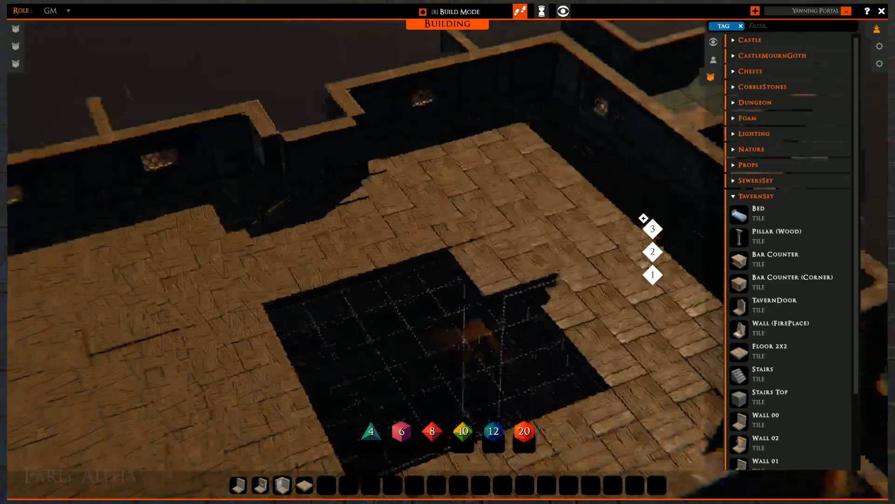
key(q)
key(s)
key(a)
key(w)
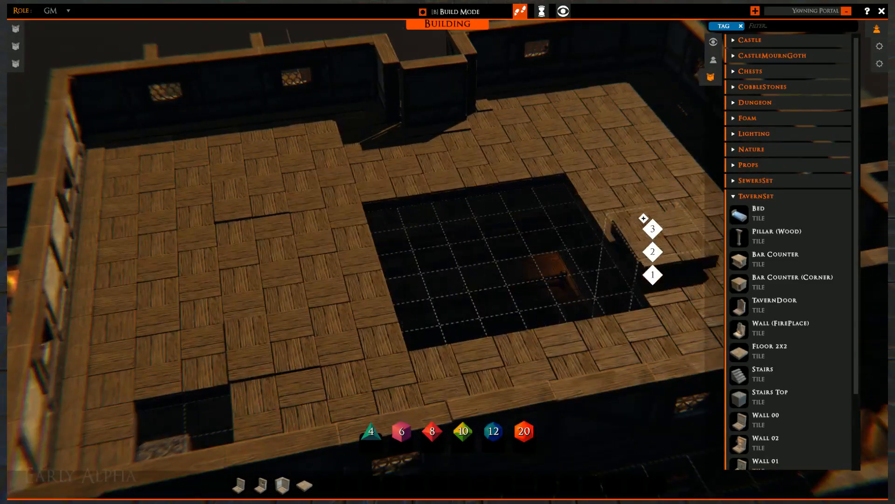
- Place three Pillar (Wood) tiles on floor 3: two on the staircase side and one at the opposite end of the central opening
click(748, 232)
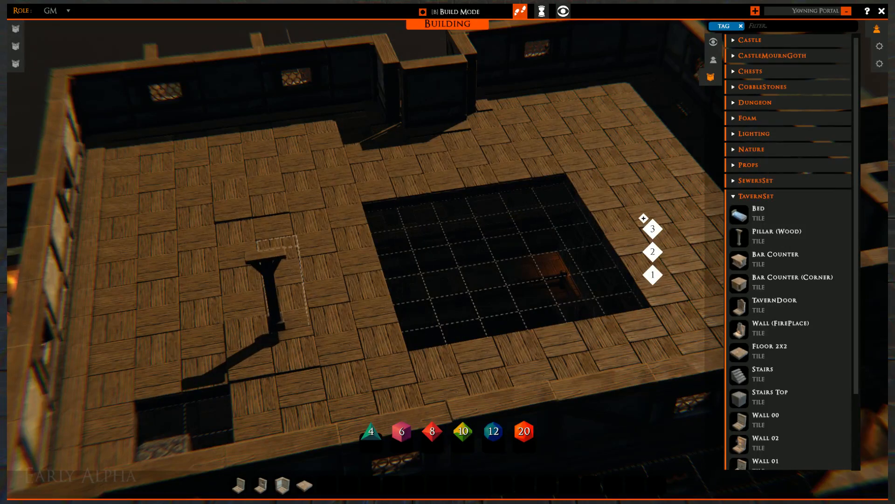
click(287, 323)
click(268, 204)
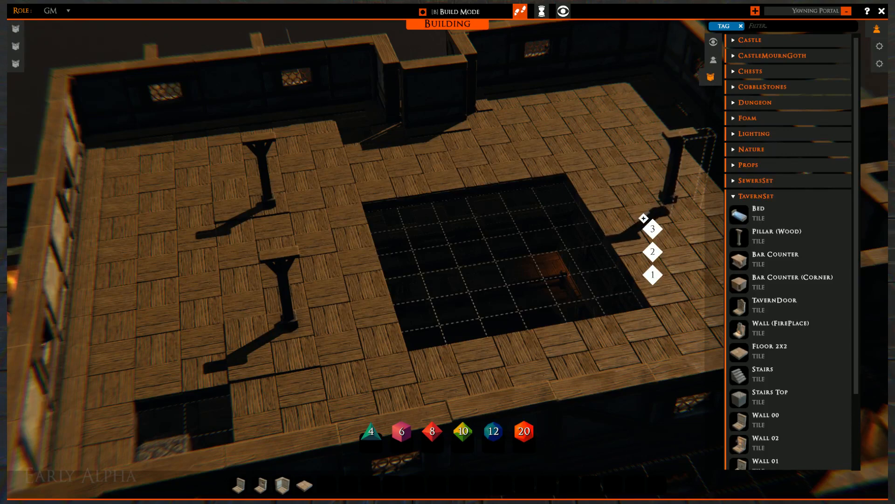
click(687, 204)
right_click(688, 203)
right_drag(405, 240, 465, 176)
middle_drag(487, 234, 413, 246)
key(d)
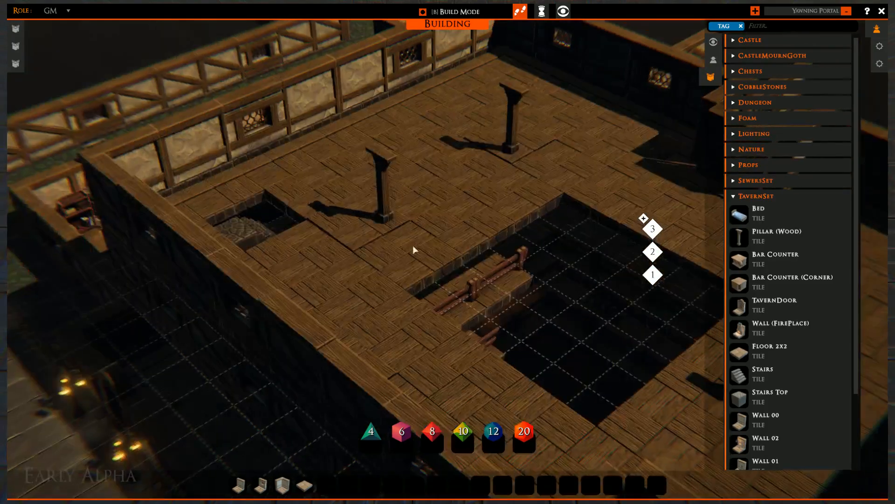
- Cover the empty part of the staircase opening beside the stairs with the CastleMournGoth Floor (1x1) tile
click(736, 196)
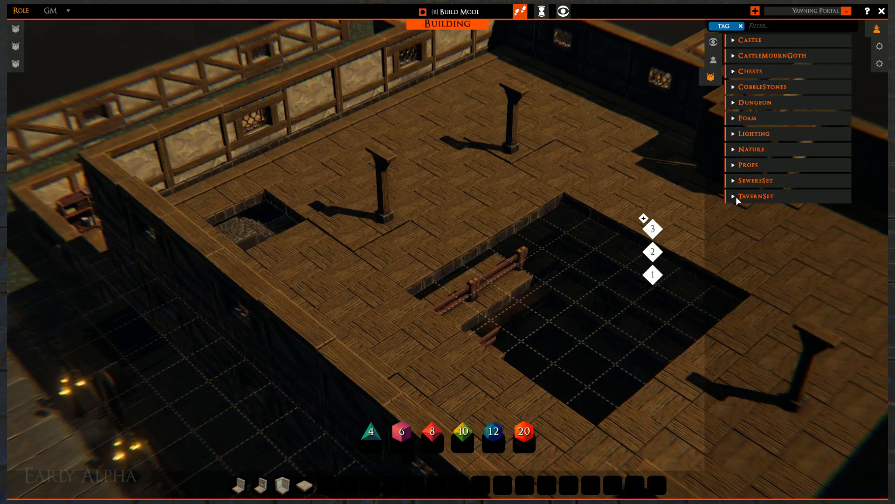
click(735, 197)
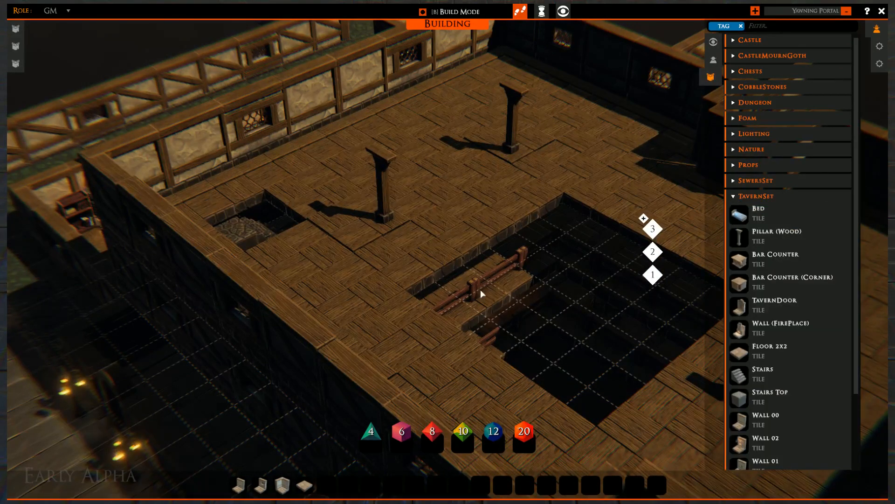
right_drag(480, 294, 345, 256)
middle_drag(346, 256, 408, 253)
key(d)
key(w)
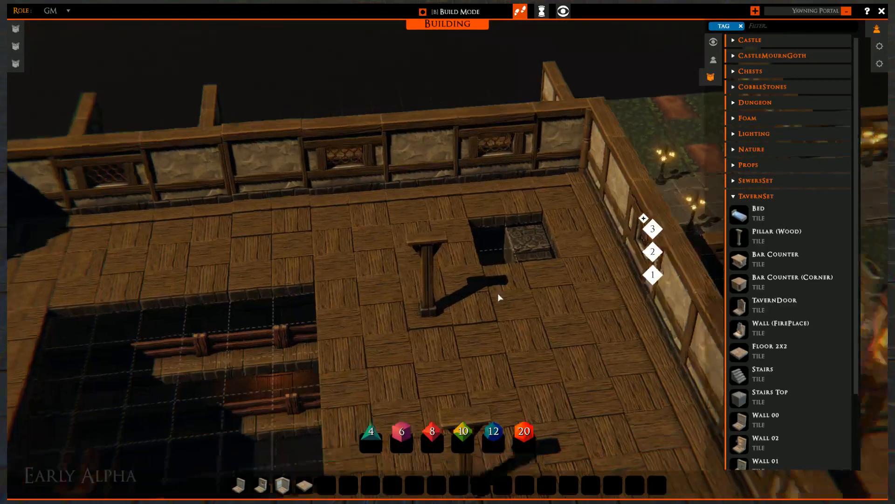
scroll(498, 297, up, 2)
click(739, 87)
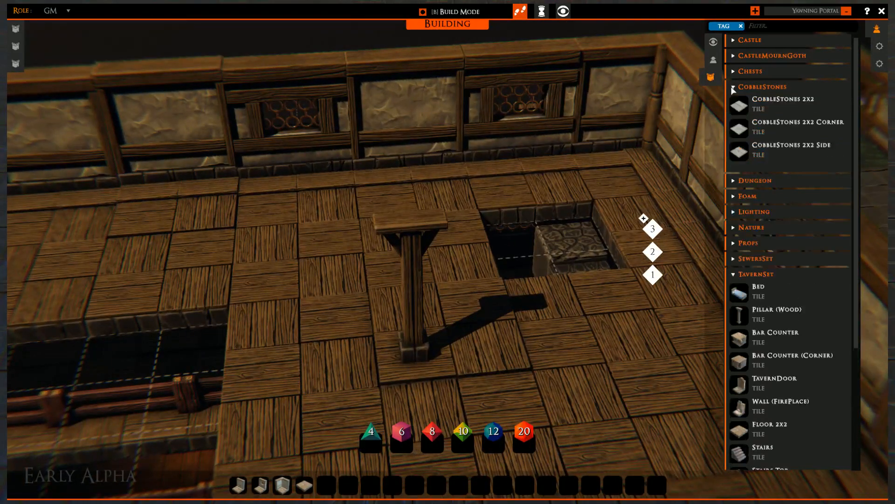
click(734, 88)
click(734, 56)
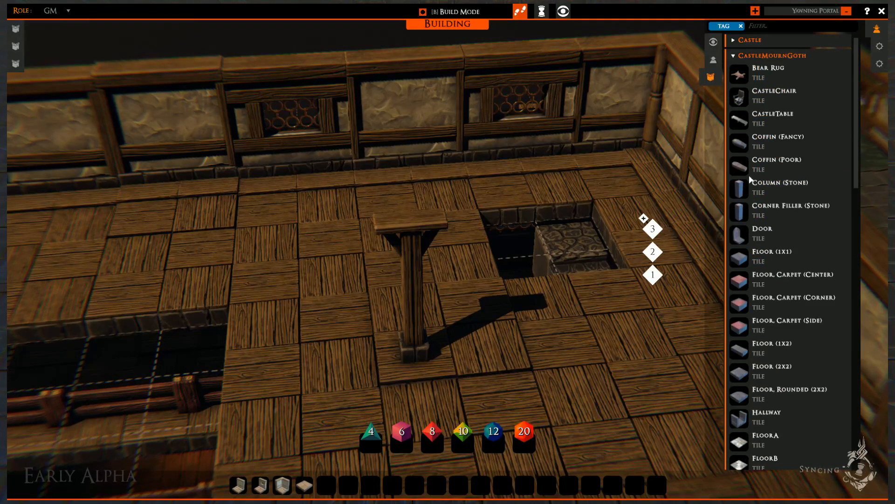
scroll(751, 192, down, 2)
click(744, 212)
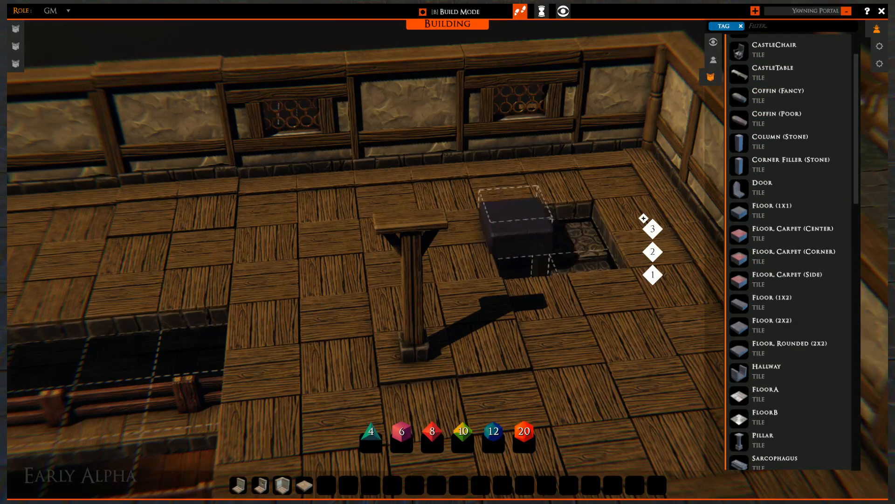
click(513, 214)
- Switch the tile library from the CastleMournGoth set to the Props set and pick the Fence (Corner) tile
scroll(297, 259, down, 8)
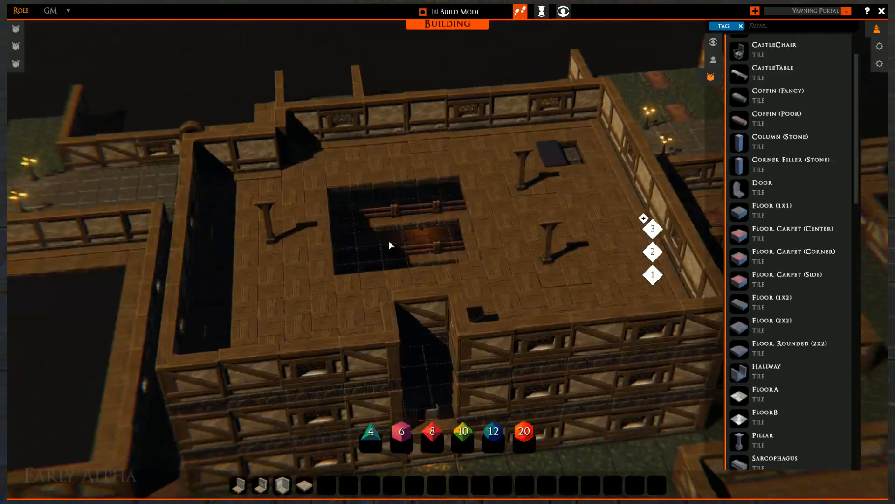
right_drag(389, 240, 378, 216)
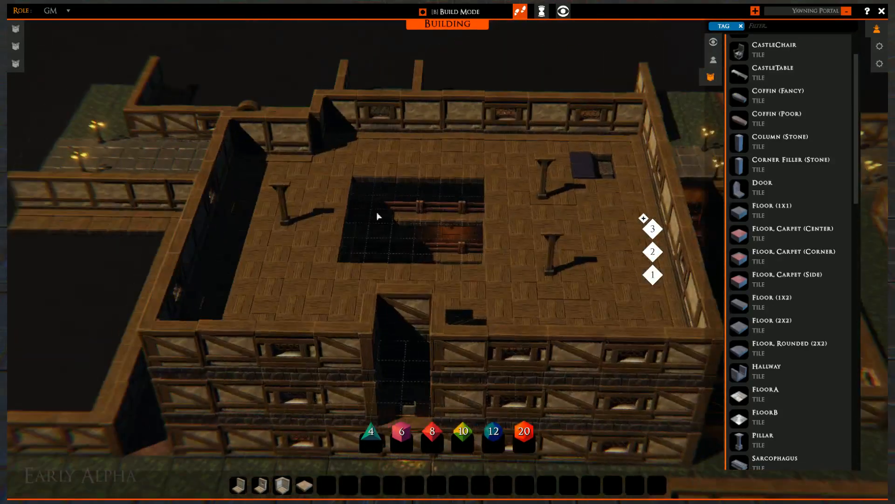
scroll(767, 272, down, 5)
scroll(755, 266, up, 8)
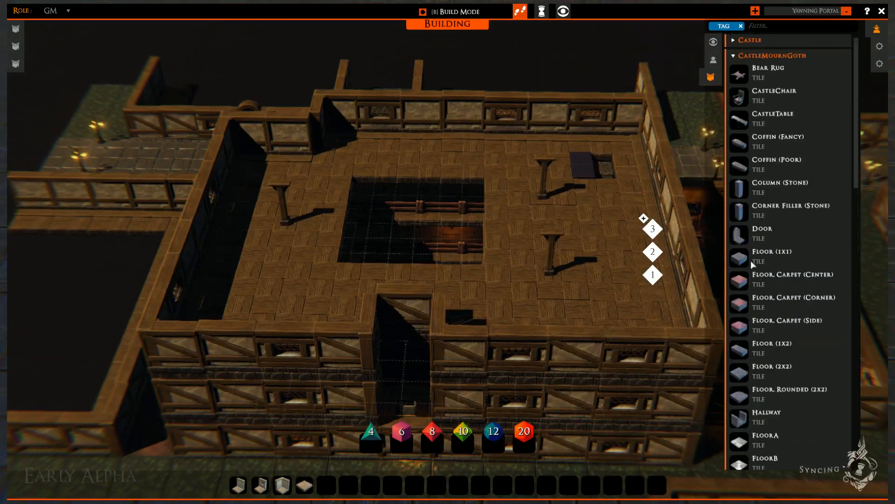
click(735, 56)
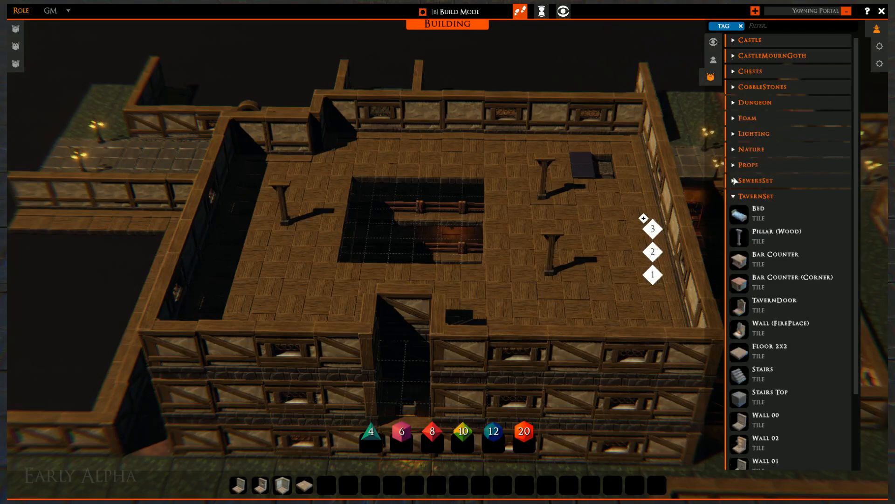
scroll(742, 314, down, 2)
click(737, 108)
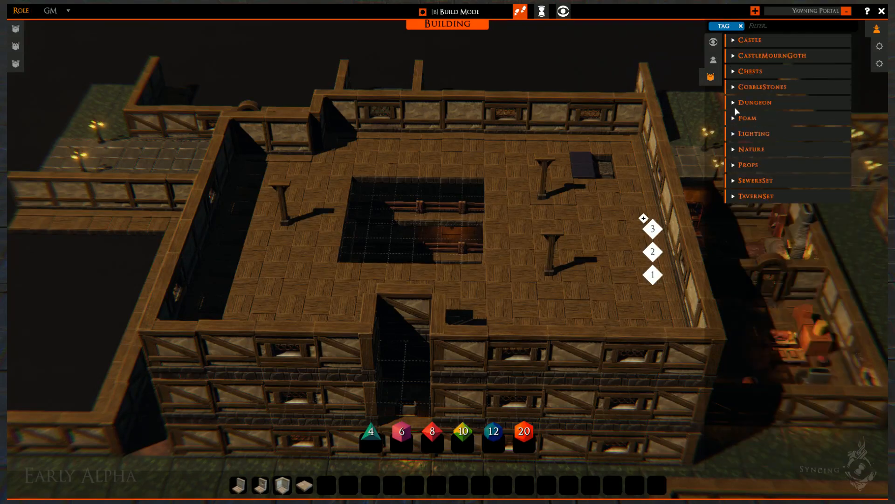
click(737, 181)
scroll(757, 294, down, 2)
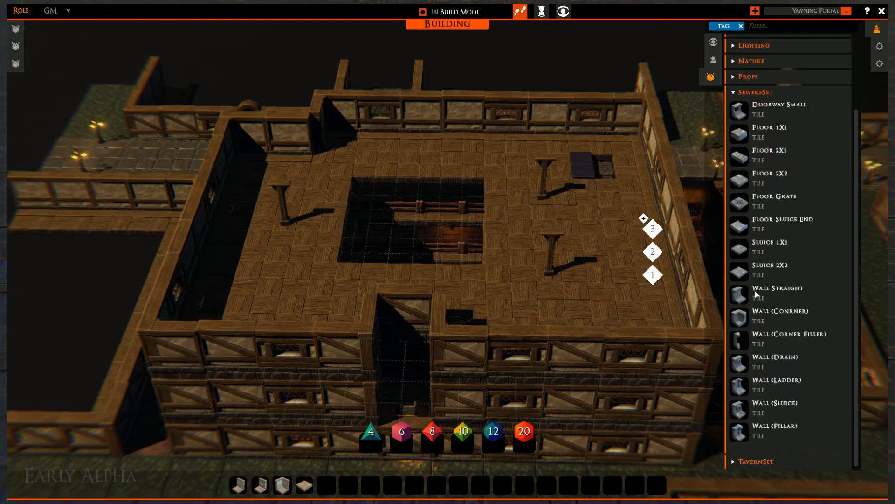
click(736, 93)
click(736, 165)
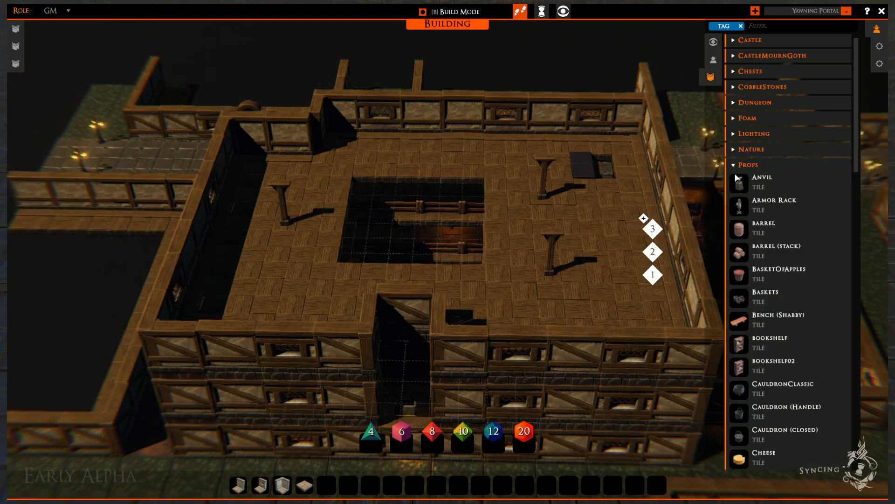
scroll(758, 296, down, 3)
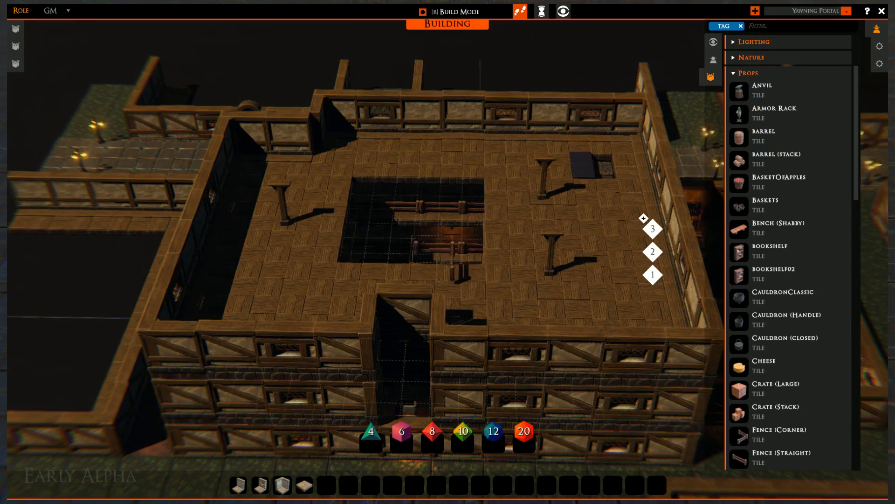
- Place a Fence (Corner) tile at each of the four corners of floor 3's central opening, rotated to follow the edges
key(r)
scroll(500, 268, up, 4)
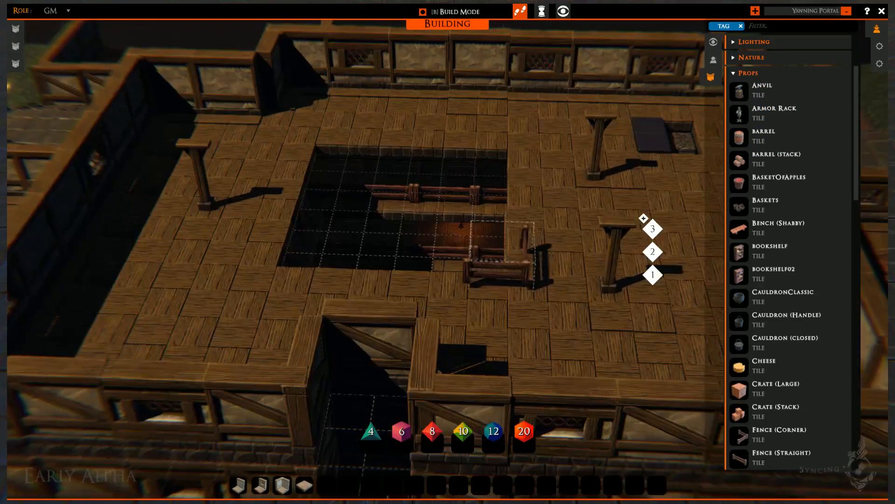
click(502, 259)
key(r)
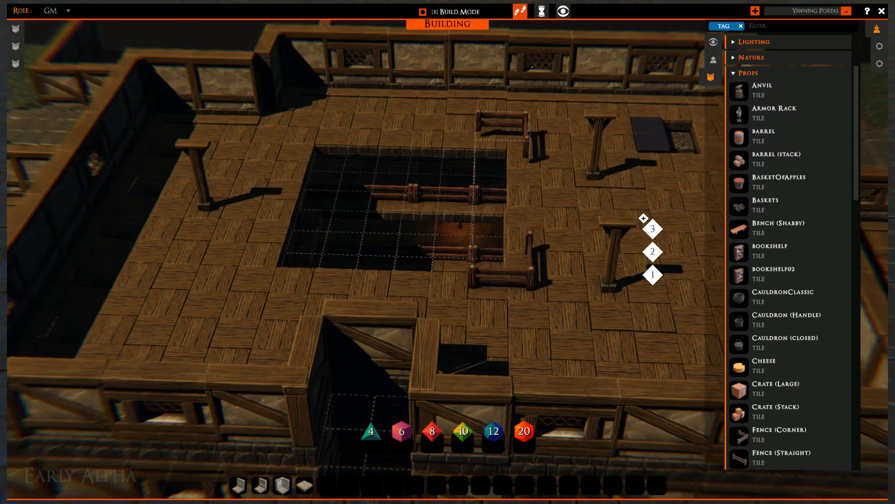
click(490, 150)
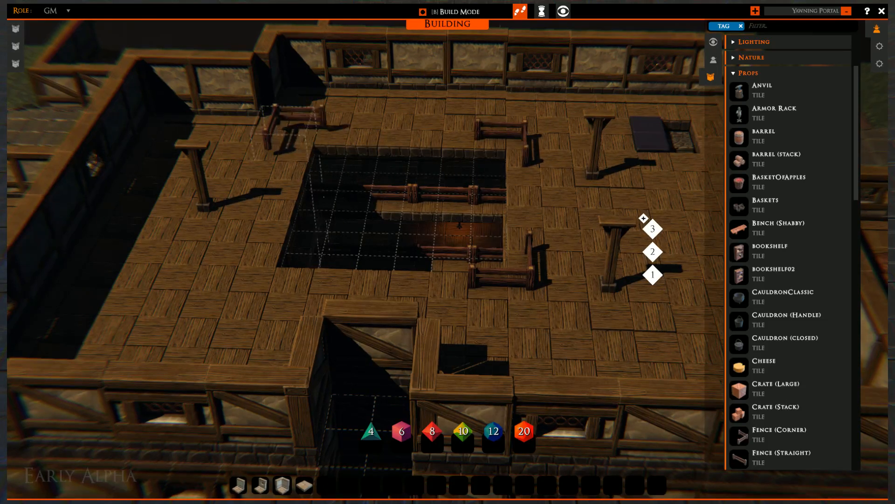
click(321, 144)
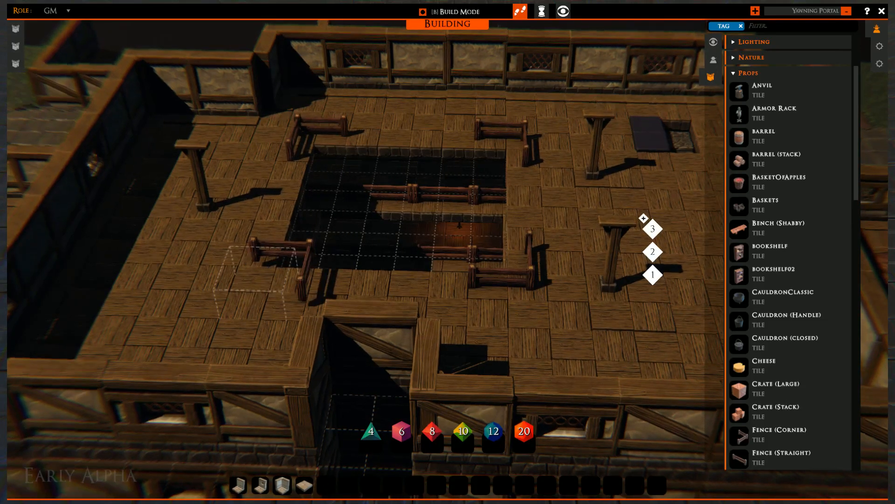
key(r)
click(280, 238)
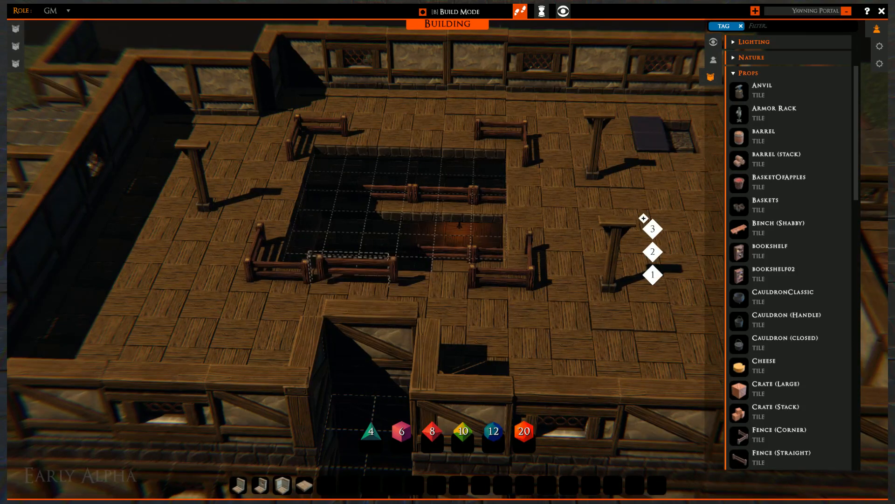
- Fill the gaps between the corner fences with Fence (Straight) tiles along all four sides of the central opening
drag(350, 273, 432, 274)
scroll(415, 238, up, 3)
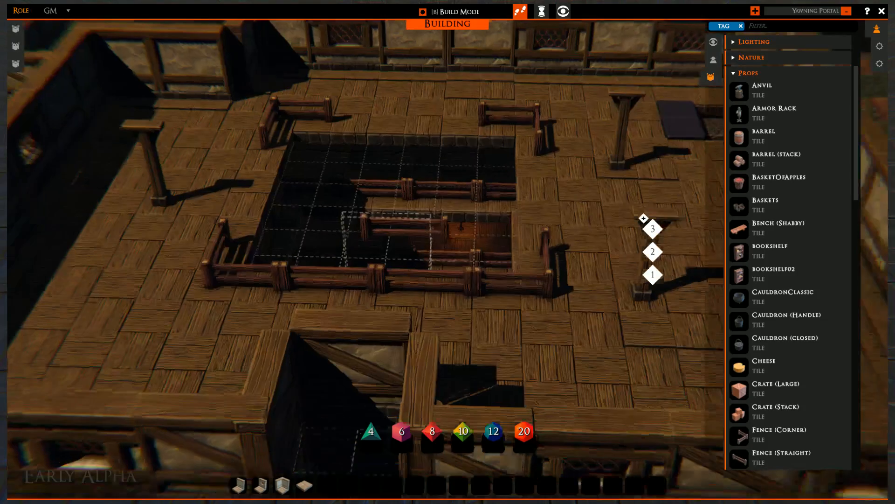
key(r)
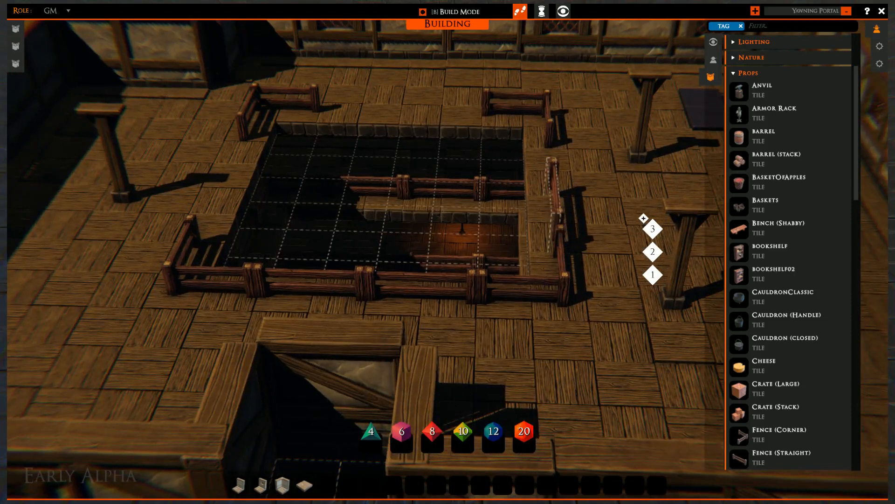
click(554, 196)
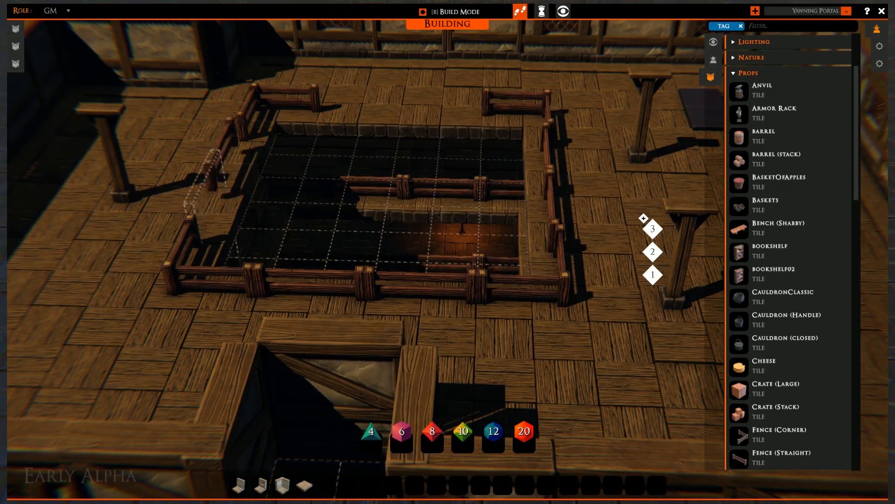
click(209, 156)
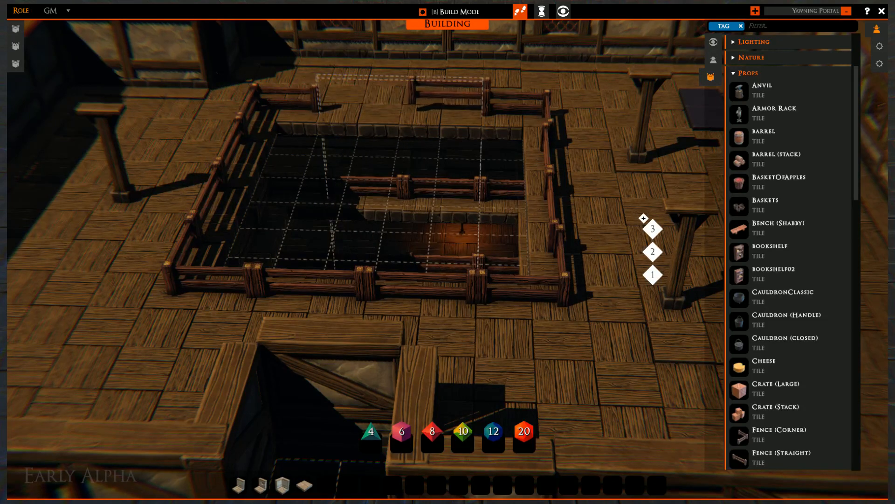
click(441, 96)
- Remove the overlapping straight fence piece on the staircase side of the central opening and reposition the remaining one to close the railing evenly
right_click(550, 167)
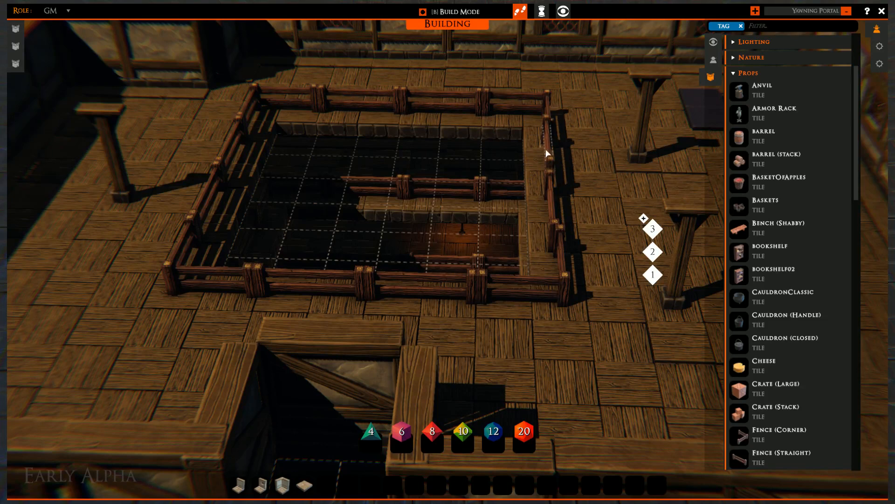
click(546, 149)
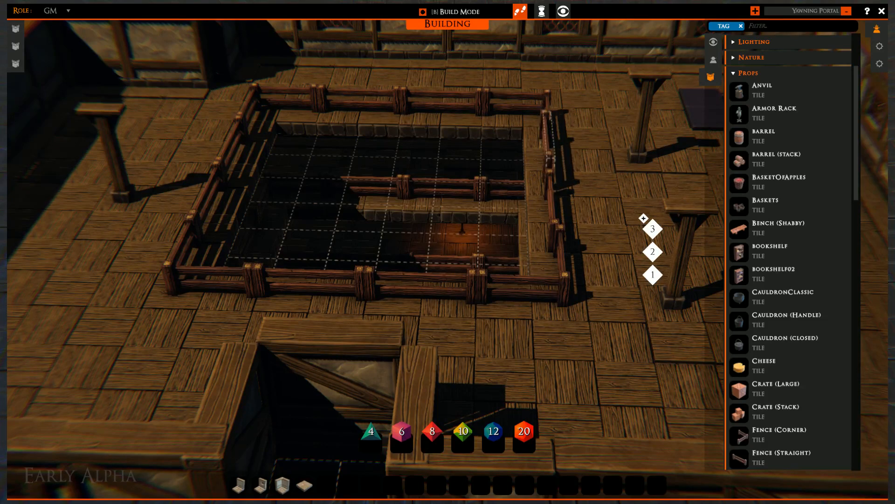
click(553, 157)
click(555, 209)
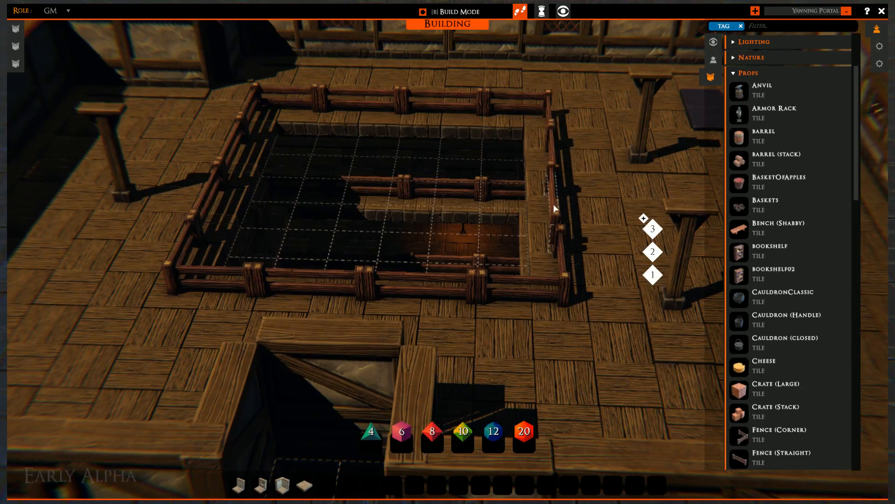
right_click(555, 208)
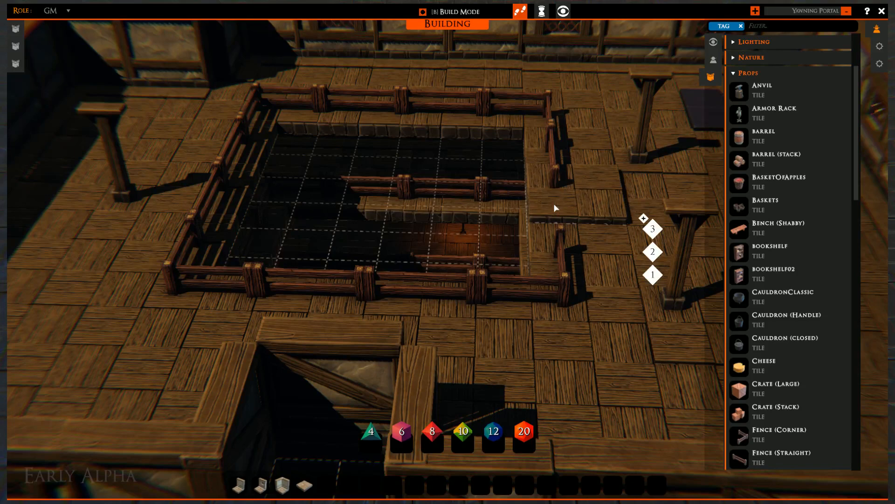
click(557, 172)
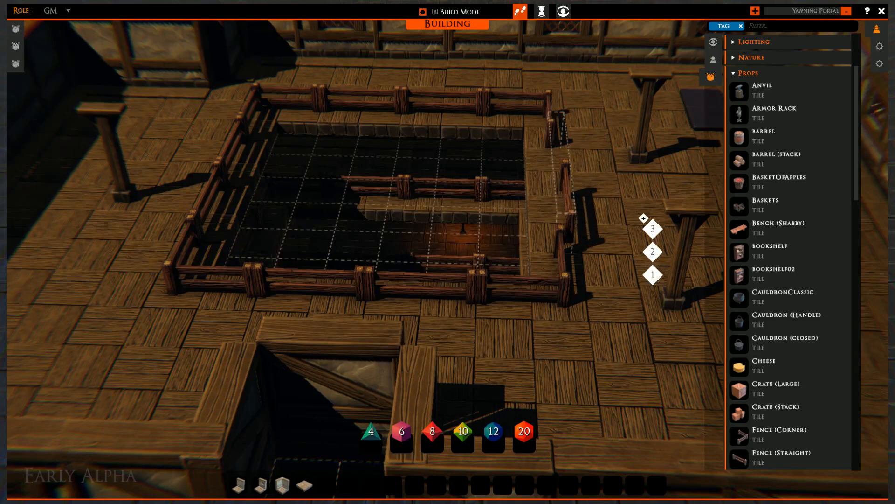
click(559, 179)
scroll(444, 246, down, 3)
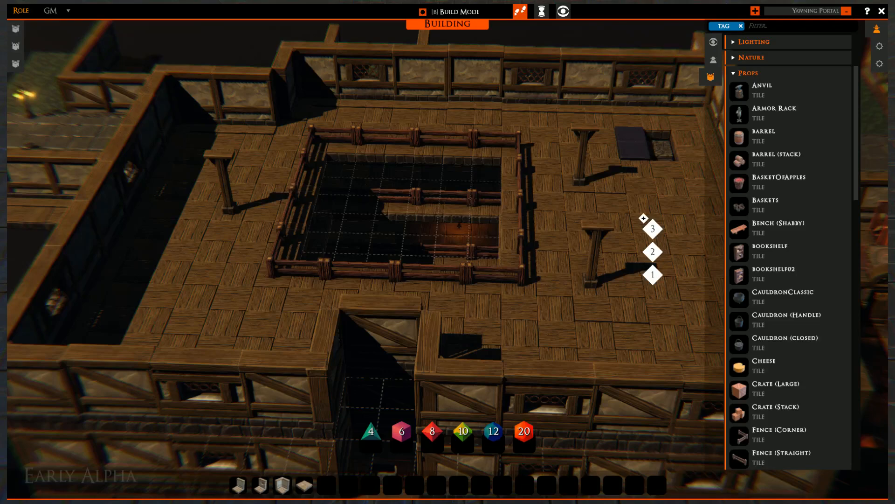
- Examine floor 3's railing, pillars and outer walls from several sides for spots that still need supports
right_drag(583, 283, 516, 332)
scroll(501, 315, up, 3)
scroll(486, 329, down, 4)
scroll(486, 326, down, 2)
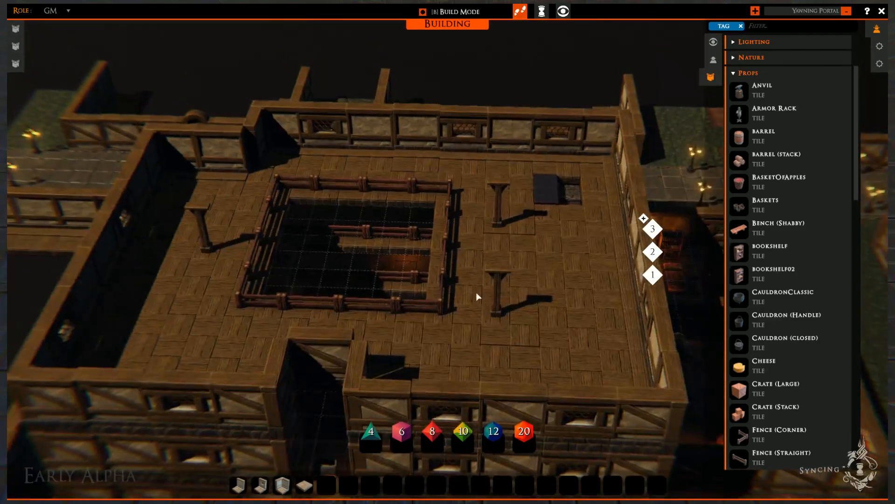
right_drag(476, 292, 507, 257)
right_drag(437, 290, 478, 290)
middle_drag(477, 290, 385, 315)
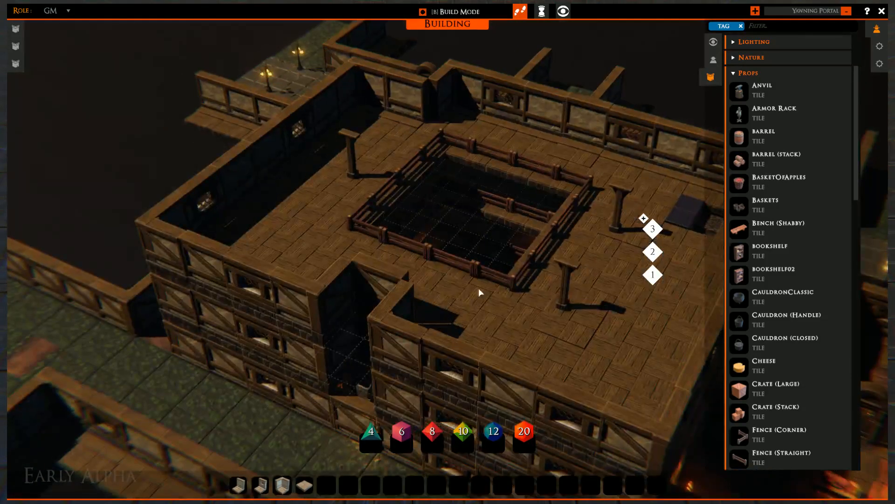
middle_drag(492, 313, 329, 293)
scroll(373, 313, up, 3)
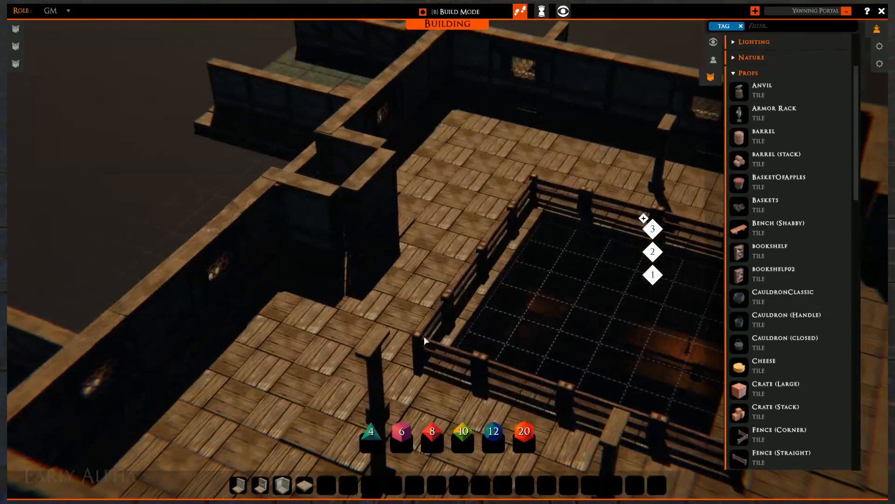
- Place two Pillar (Wood) tiles from the TavernSet at the corners of the wall section that juts into floor 3
click(734, 73)
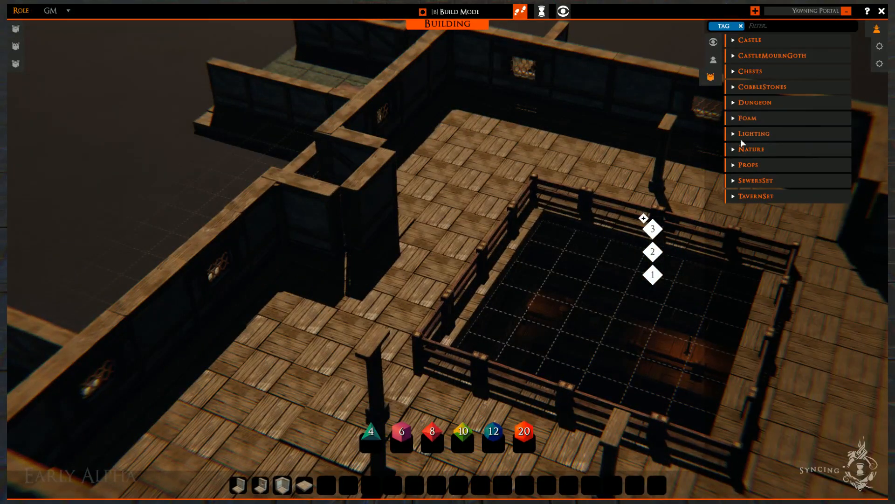
click(735, 167)
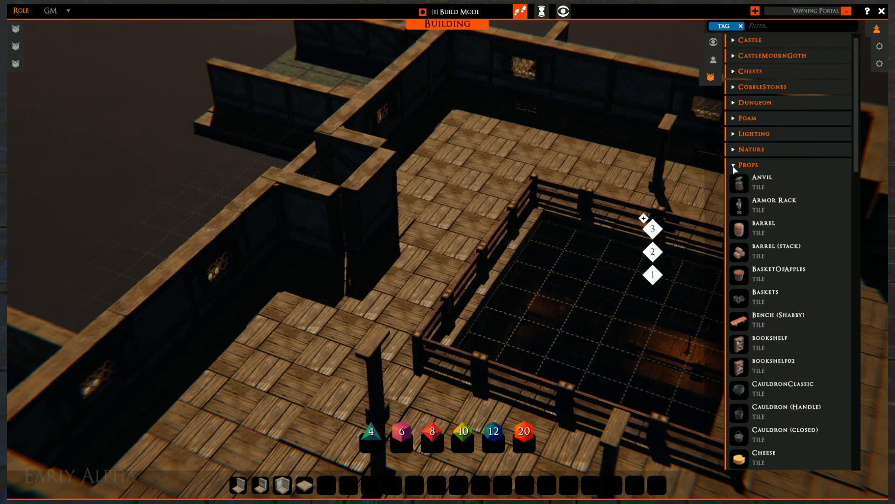
click(735, 166)
click(735, 197)
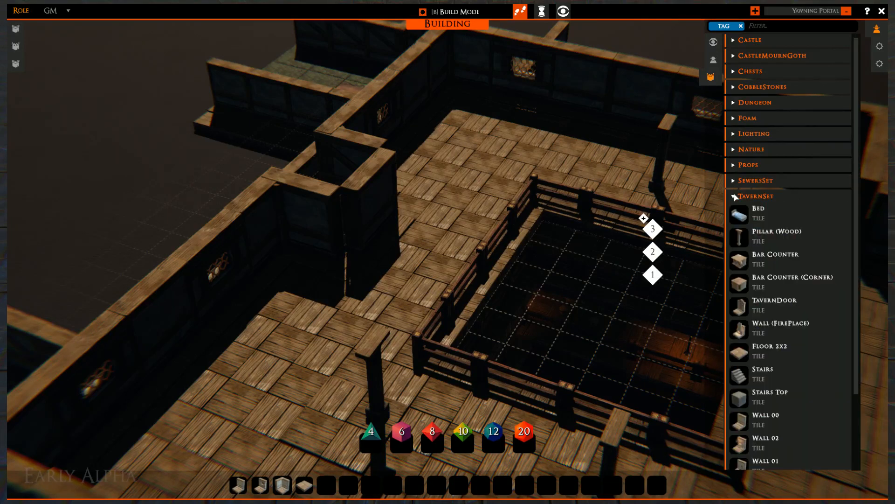
click(746, 242)
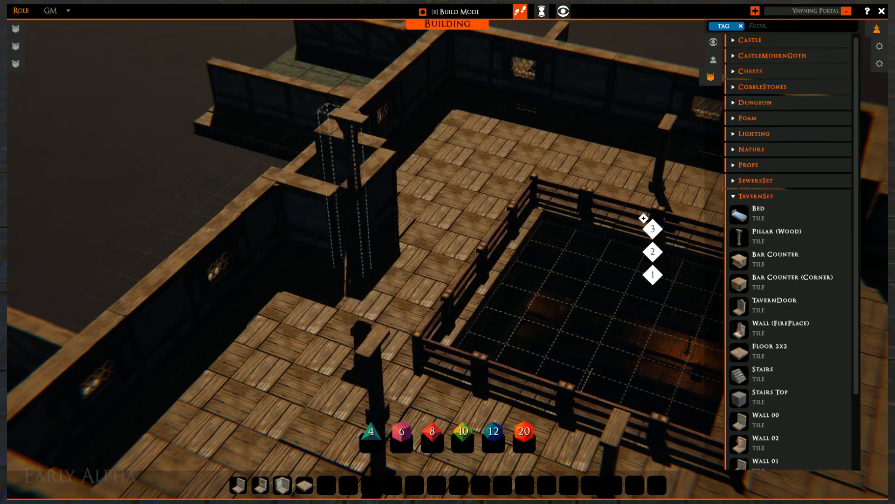
click(355, 187)
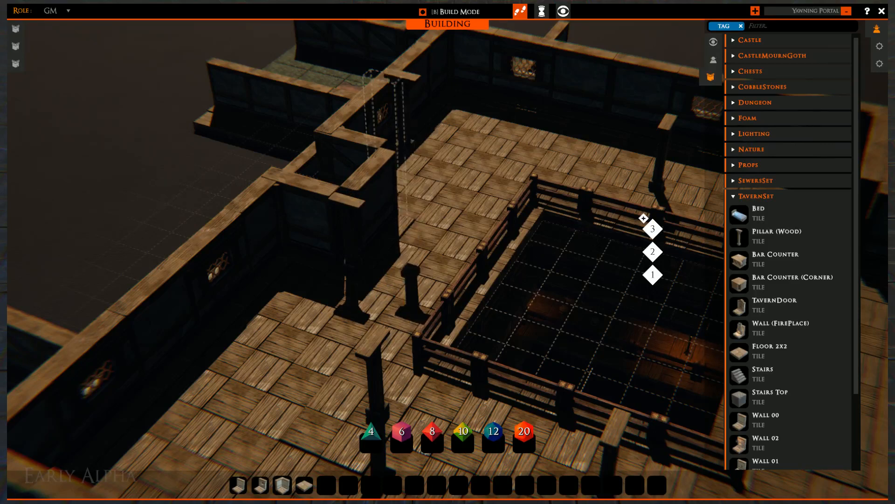
right_drag(413, 140, 552, 205)
right_drag(518, 229, 438, 262)
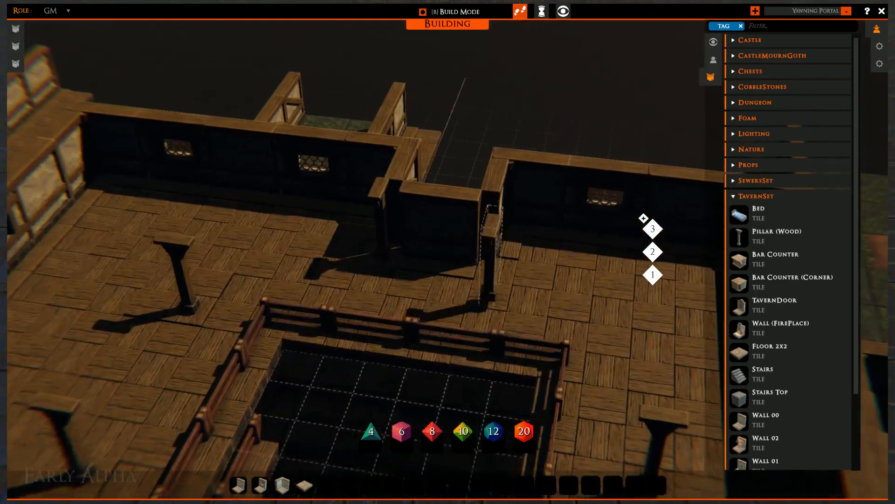
click(492, 208)
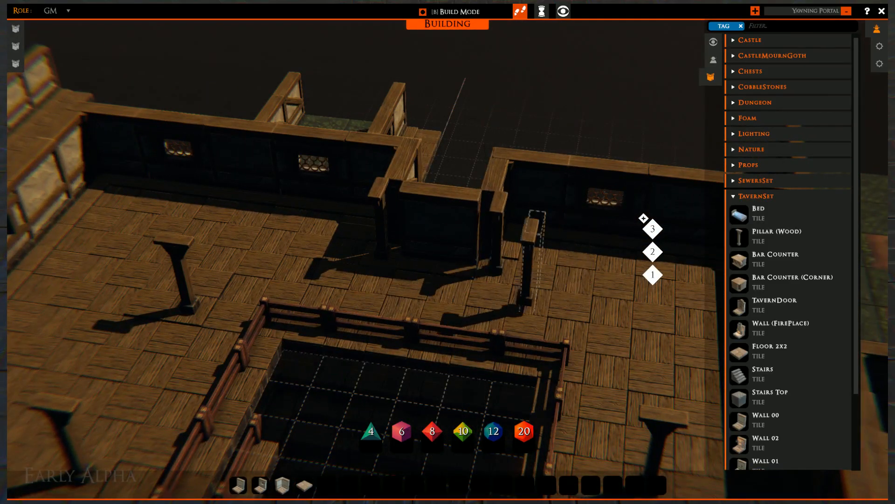
scroll(370, 224, down, 5)
key(s)
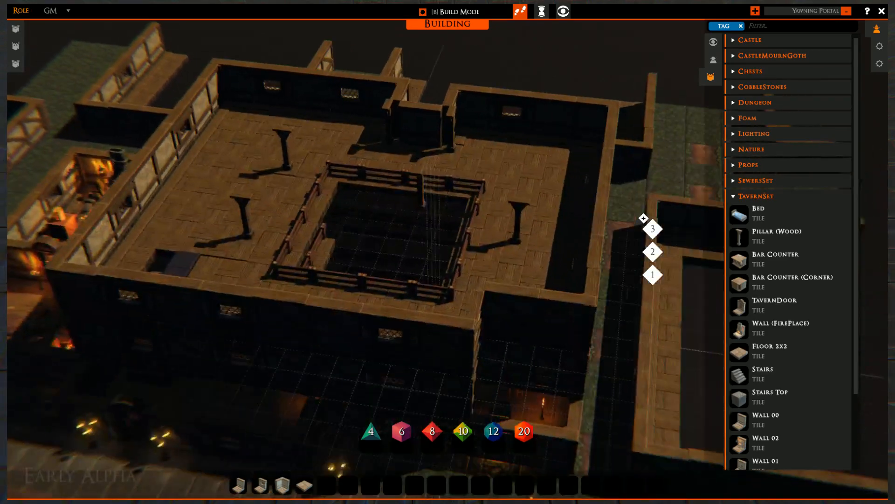
right_drag(439, 254, 518, 266)
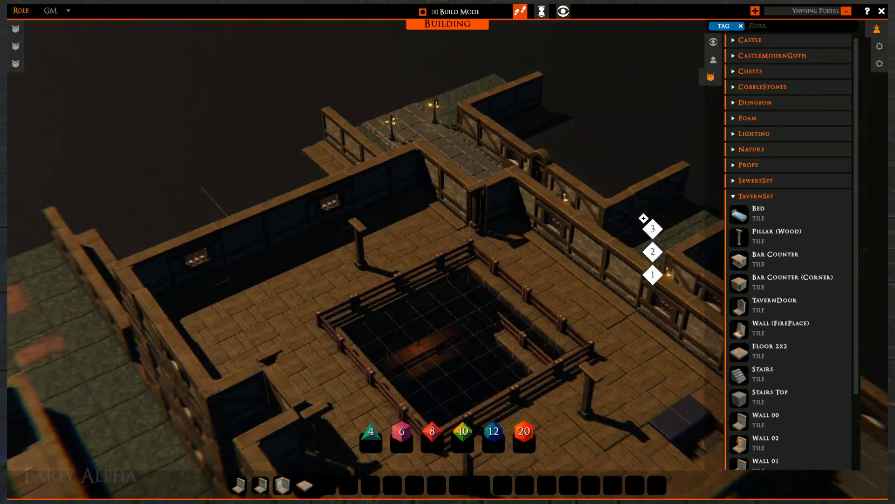
- Place a Pillar (Wood) tile at the inner wall corner on floor 3's street side and continue the pillar supports on floor 2
click(476, 219)
key(s)
key(d)
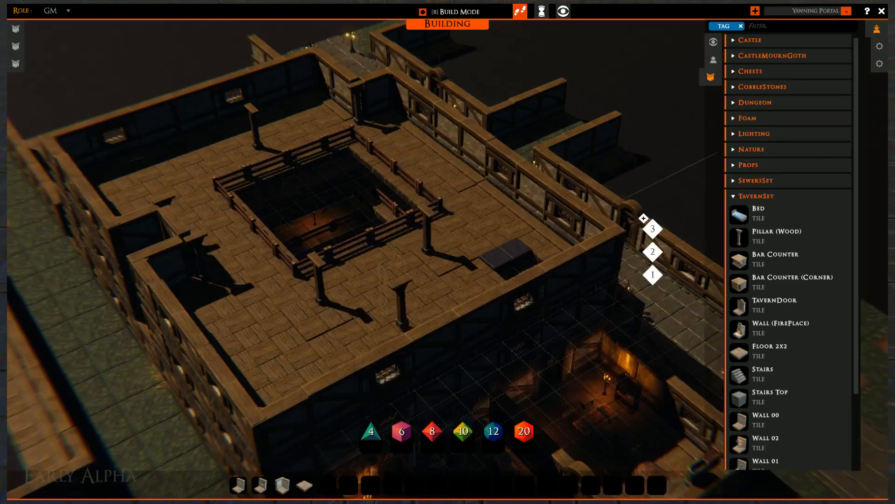
click(658, 256)
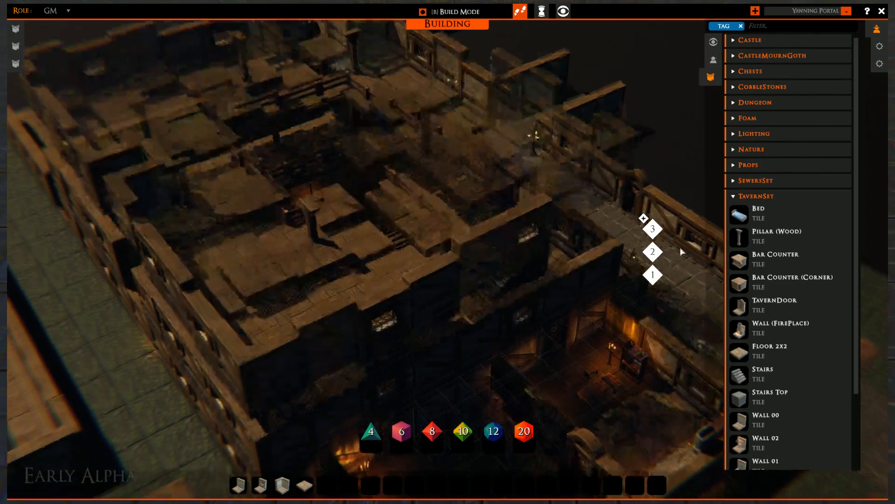
click(740, 238)
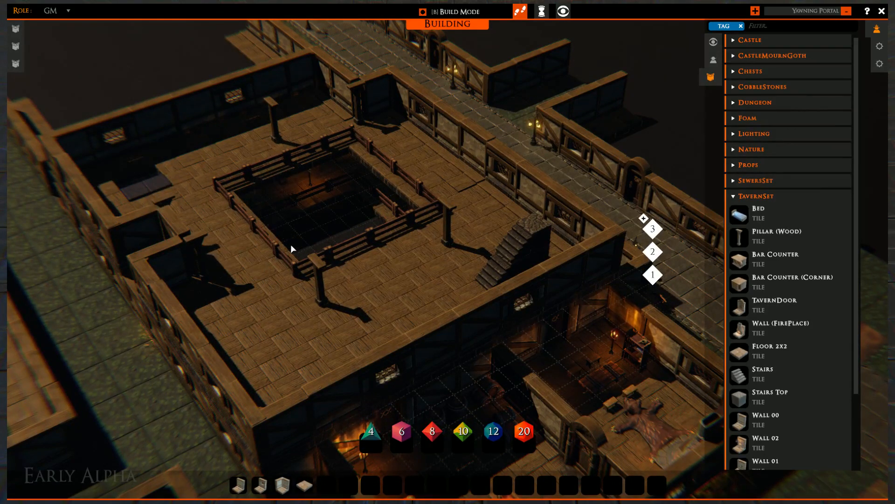
right_drag(292, 249, 441, 209)
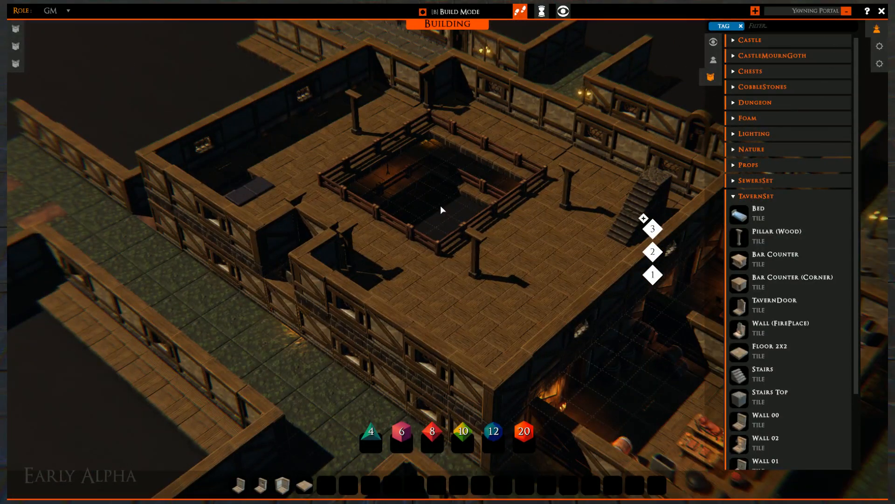
right_drag(444, 184, 574, 267)
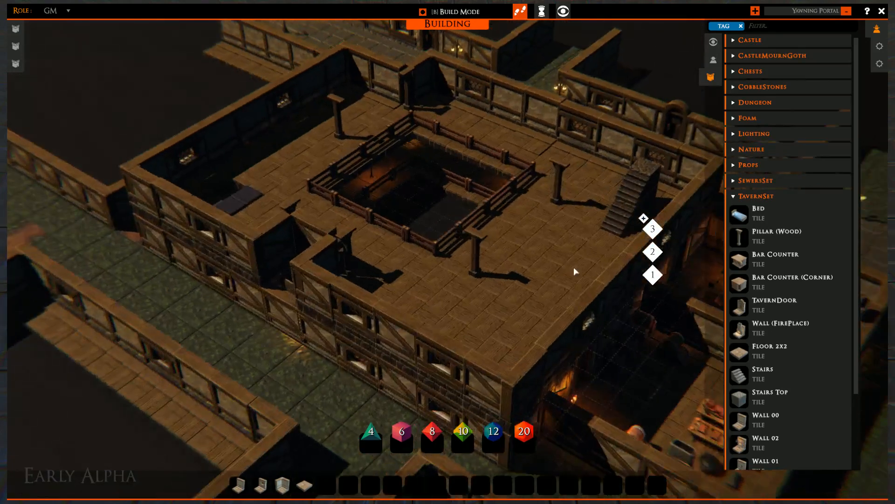
key(d)
key(a)
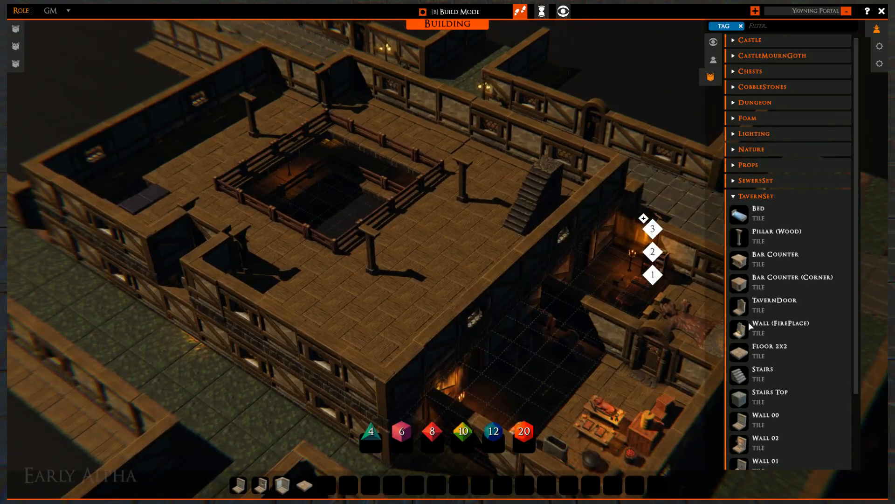
- Place rectangular dinner tables from the Props set around the sides of floor 2's central opening
scroll(764, 304, down, 3)
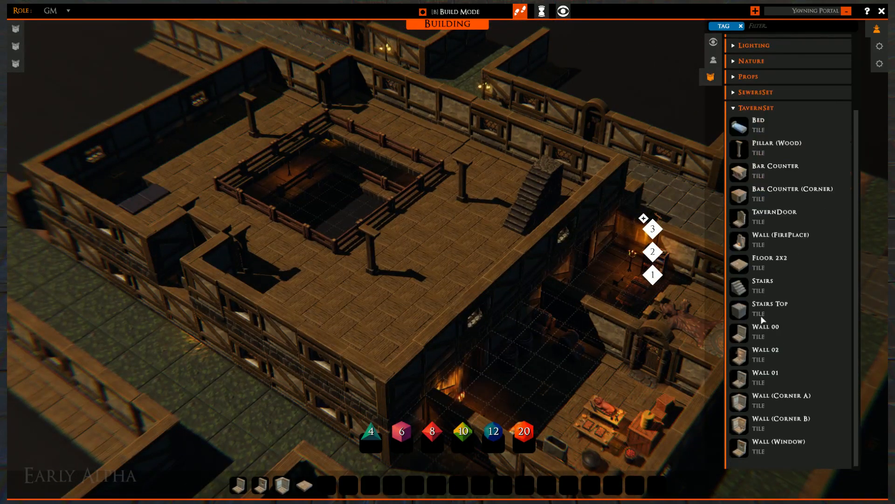
click(735, 108)
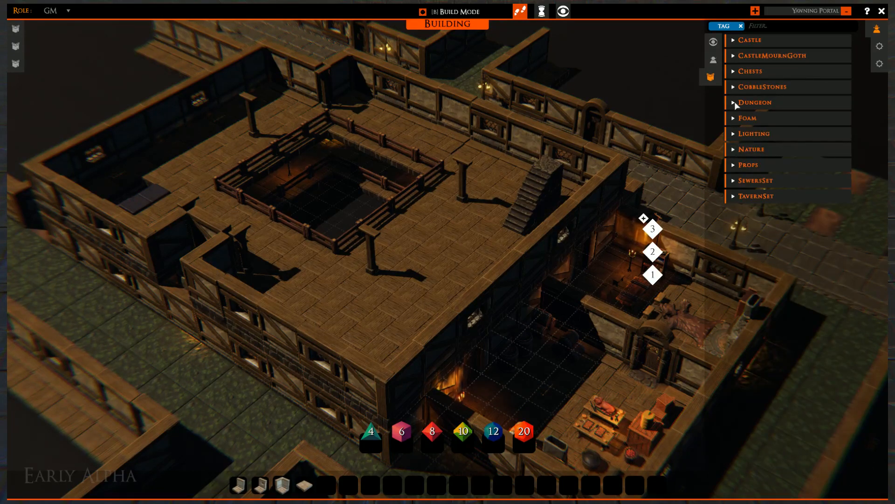
click(733, 166)
scroll(746, 280, down, 15)
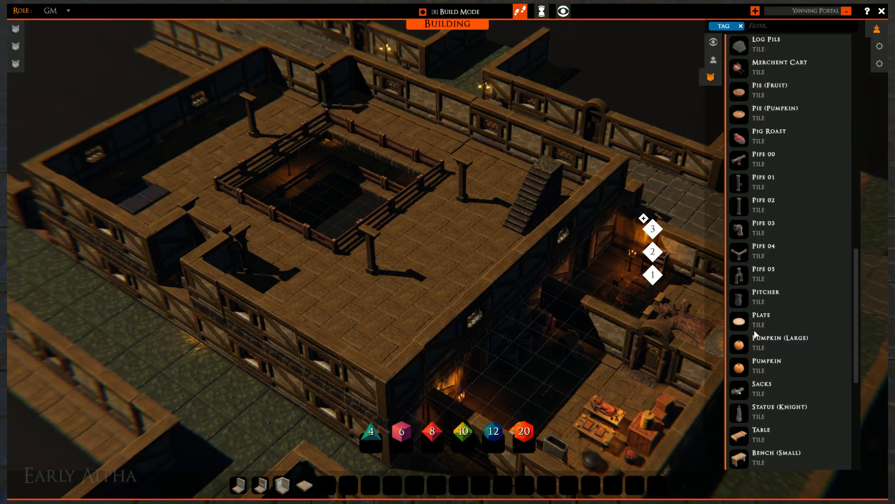
scroll(757, 336, down, 5)
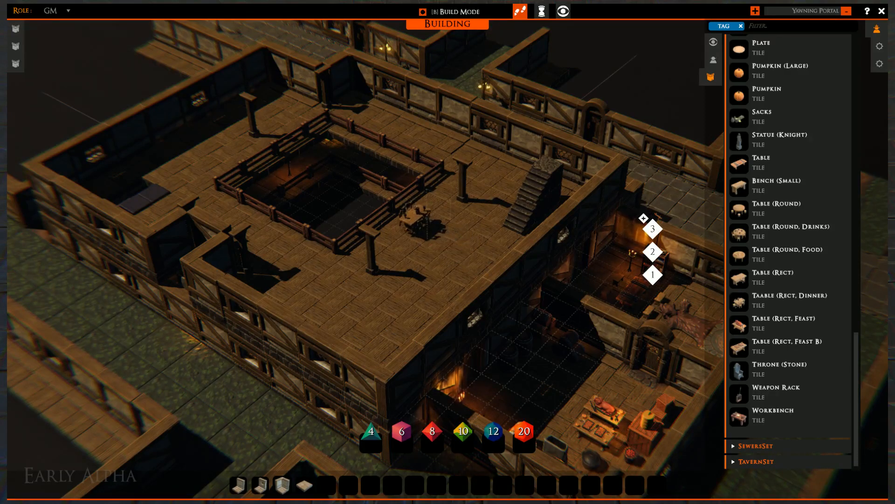
click(426, 220)
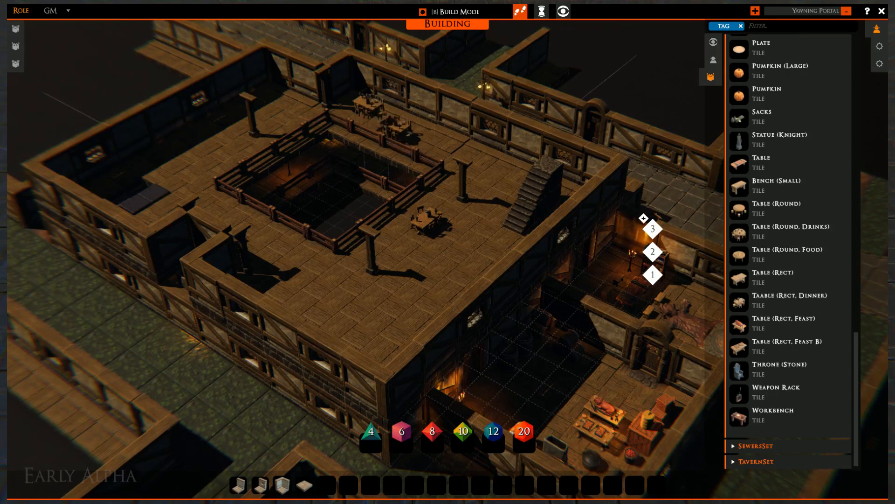
click(397, 127)
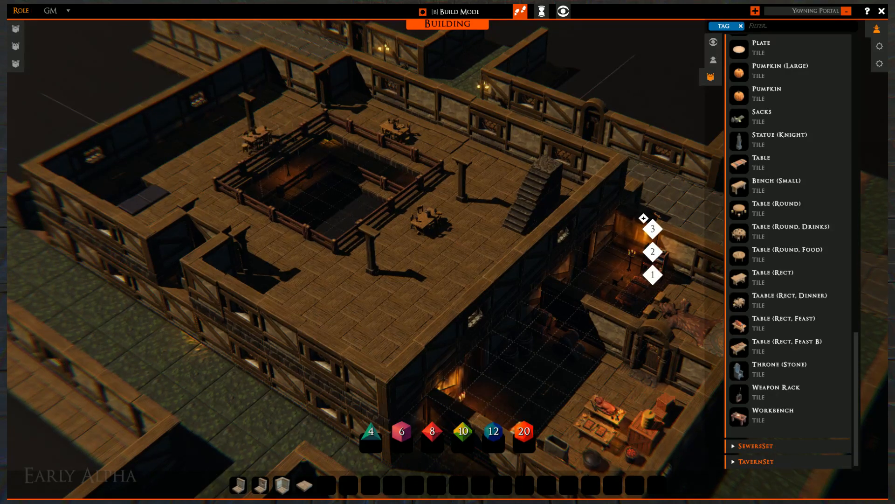
click(259, 135)
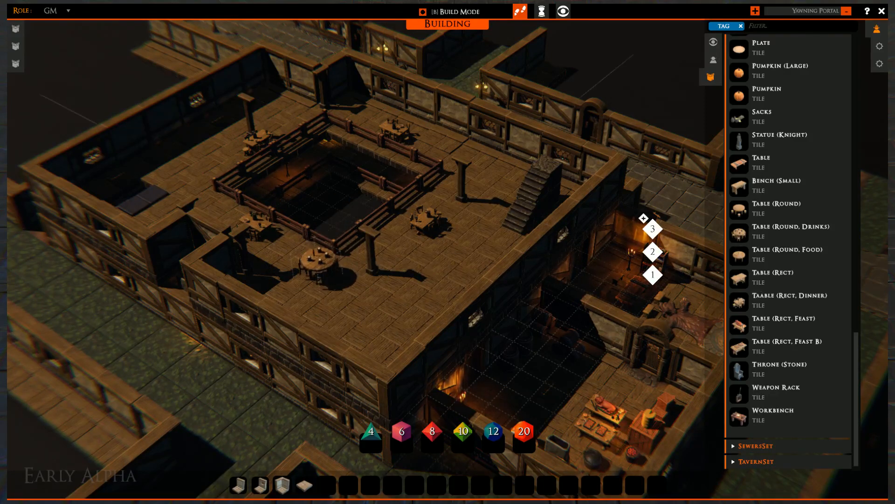
- Furnish the rest of floor 2 with two Table (Round, Drinks), one Table (Round, Food) and three Table (Round) tiles
click(301, 284)
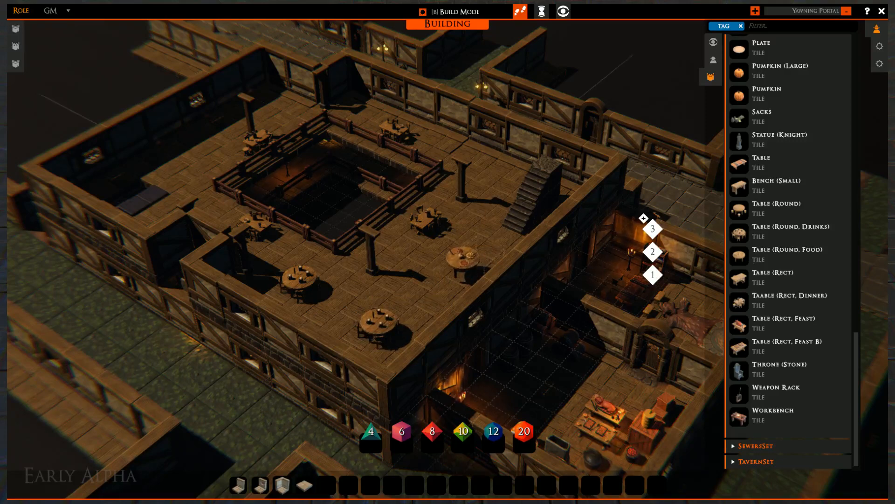
click(749, 213)
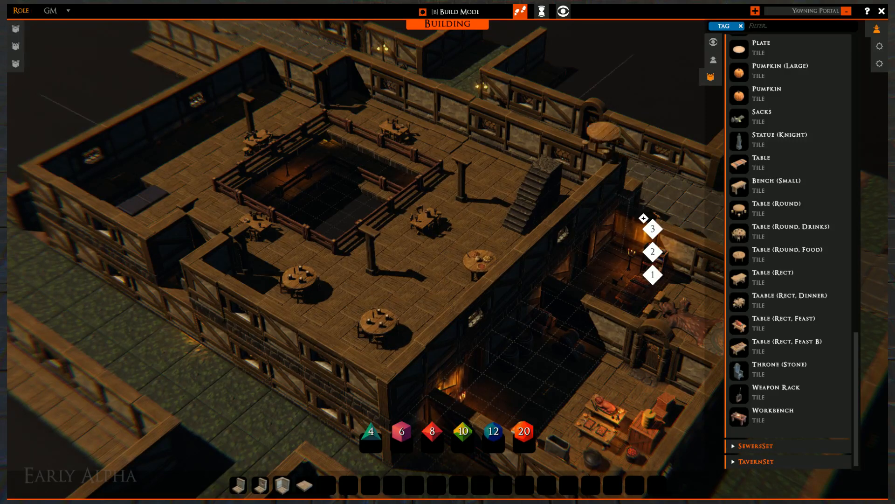
click(490, 180)
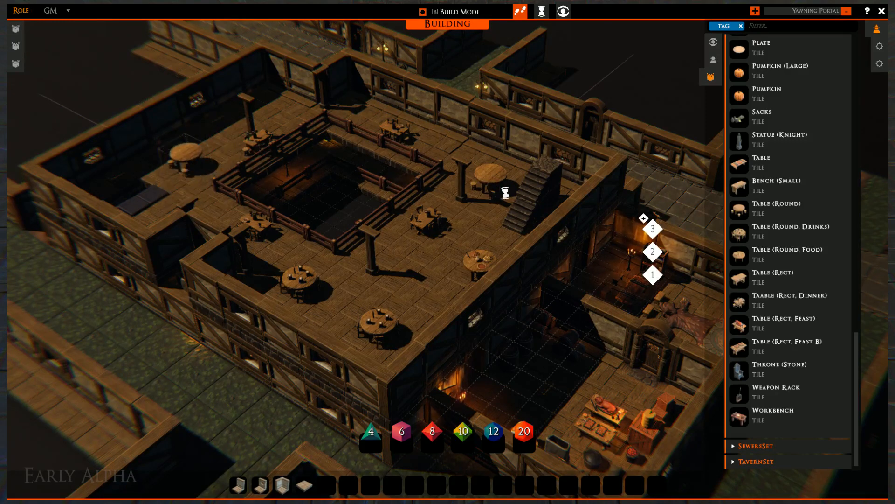
click(187, 160)
click(266, 98)
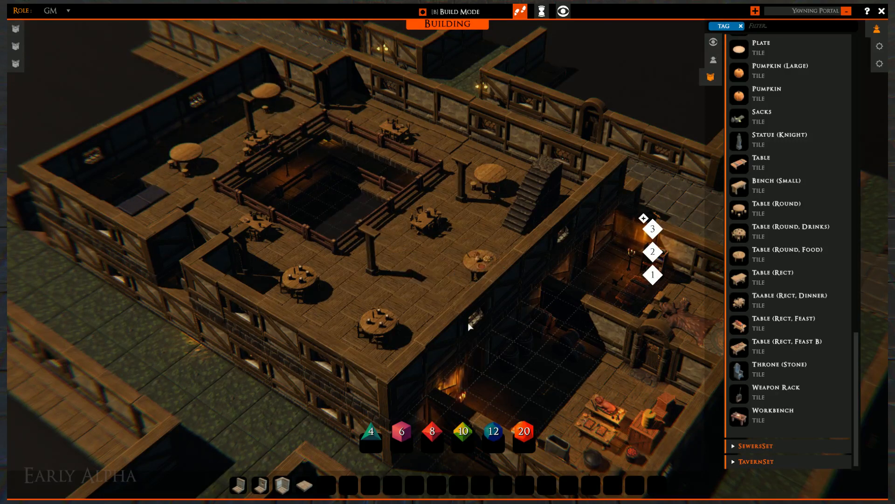
- On floor 3, place two Table (Round, Drinks) tiles on adjacent sides of the central opening
click(653, 232)
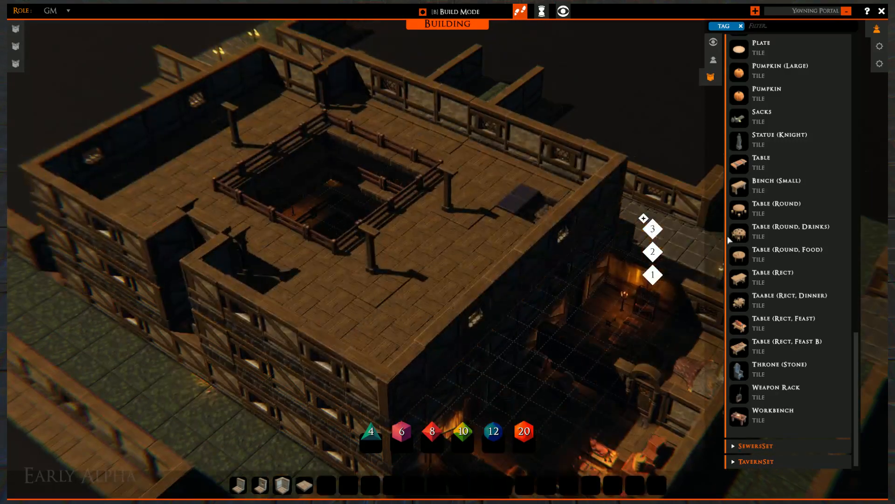
click(739, 237)
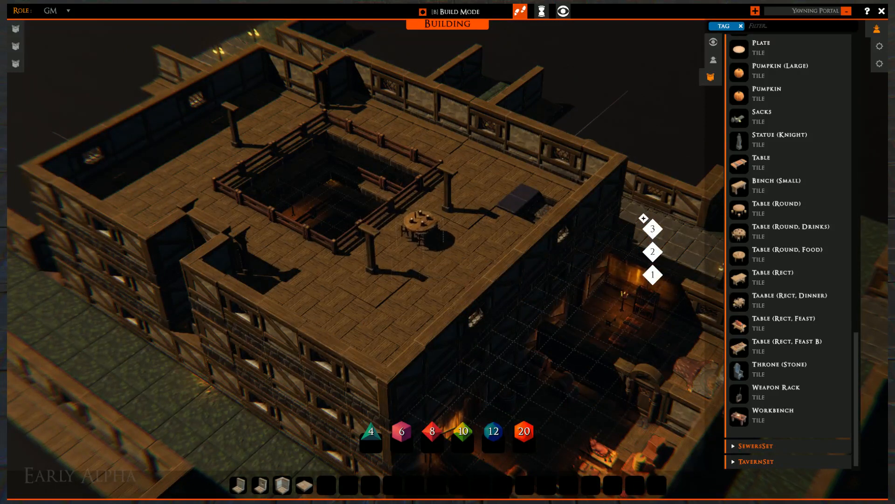
click(421, 238)
click(419, 142)
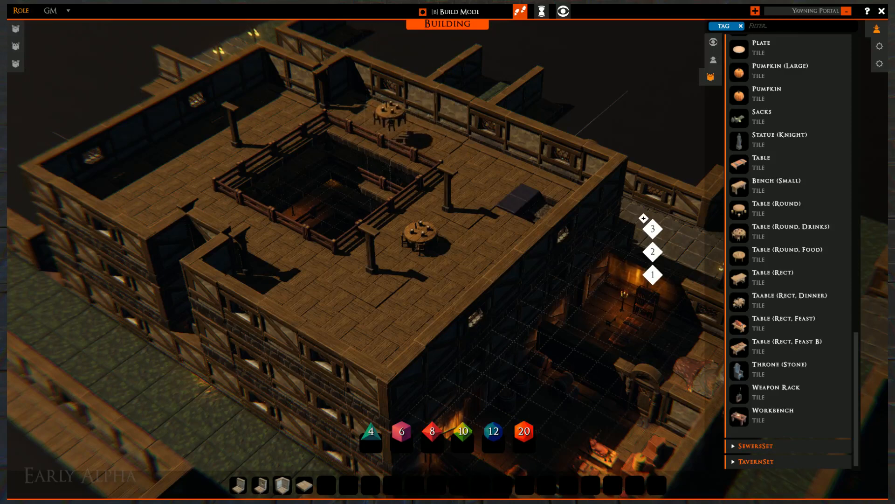
click(399, 124)
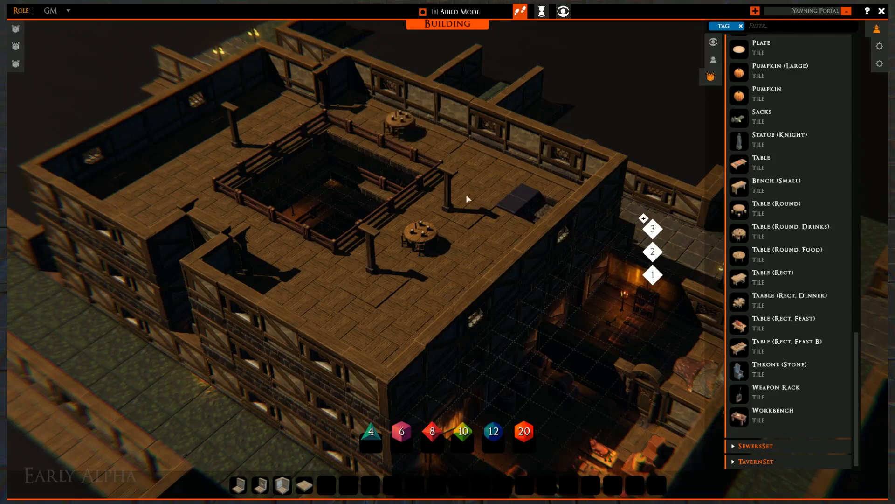
- Add a rectangular dinner table, another Table (Round, Drinks) and a Table (Round, Food) around the remaining sides of floor 3's opening
click(744, 305)
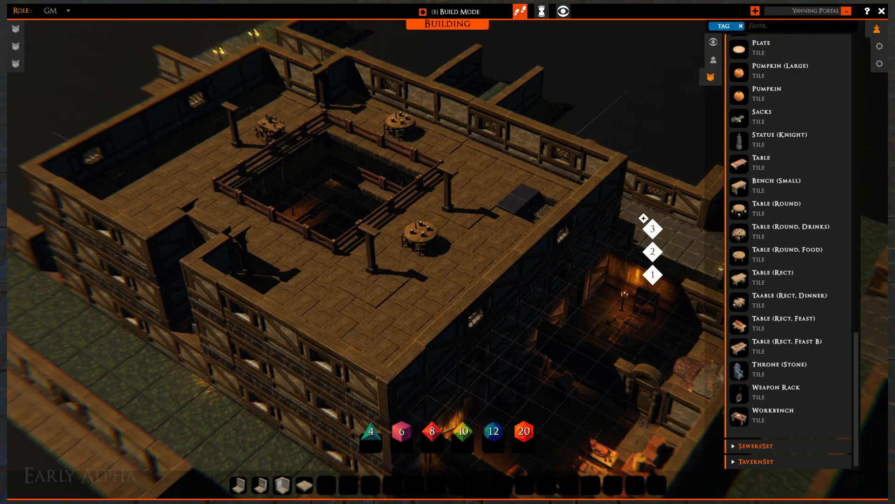
click(257, 130)
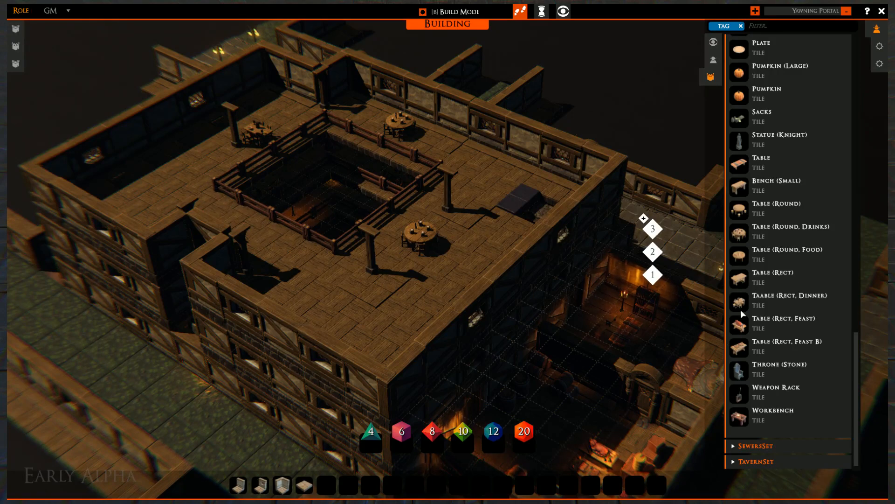
click(741, 236)
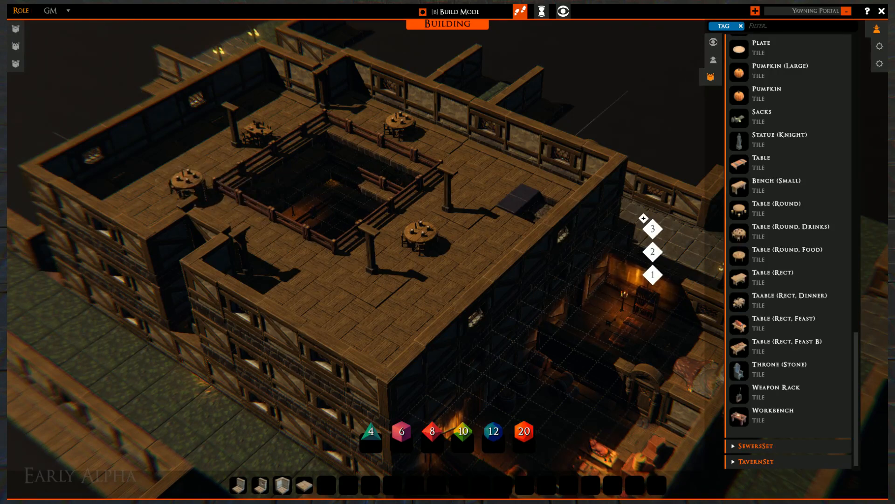
click(738, 255)
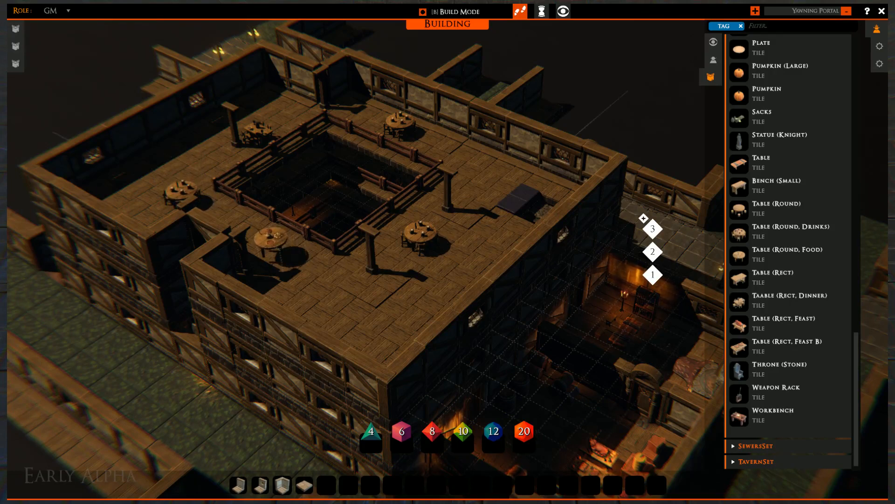
click(299, 281)
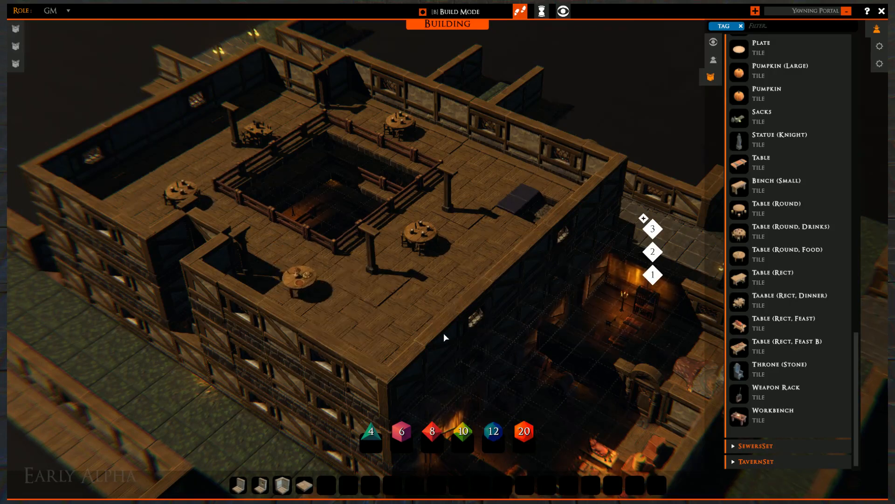
- Place six plain Table (Round) tiles along the outer walls of floor 3
right_drag(444, 333, 459, 356)
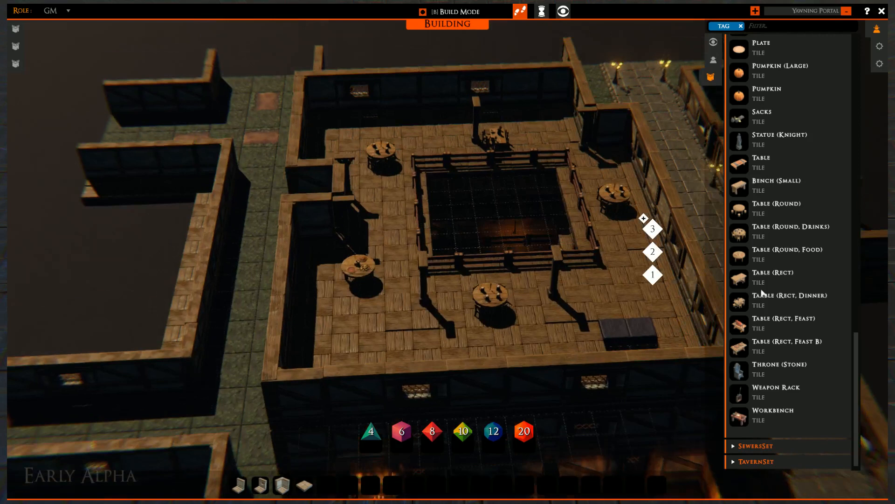
click(738, 229)
click(357, 335)
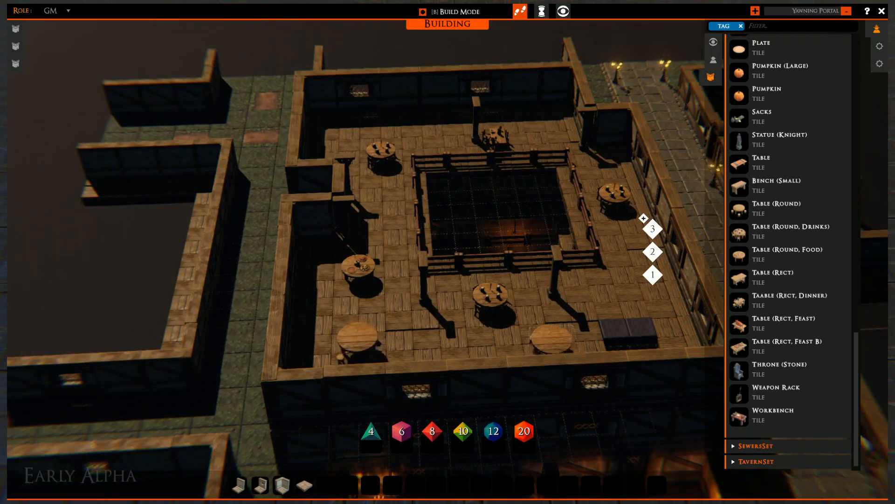
click(643, 270)
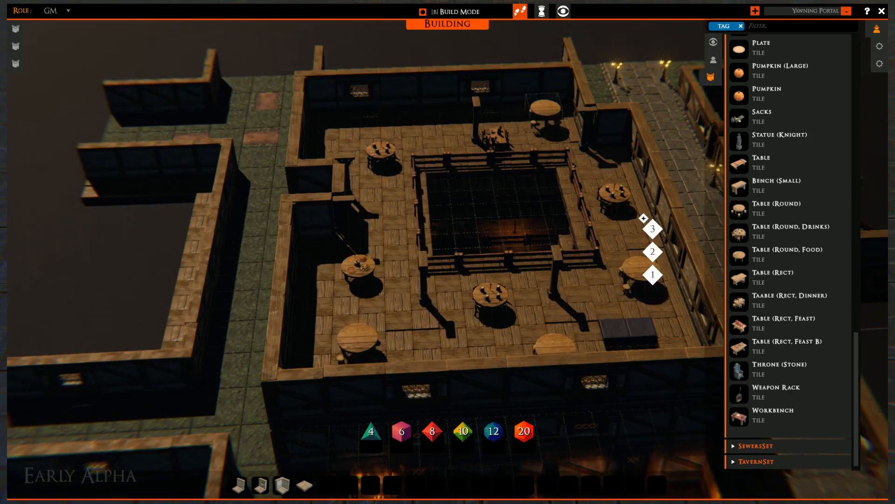
click(545, 110)
click(421, 112)
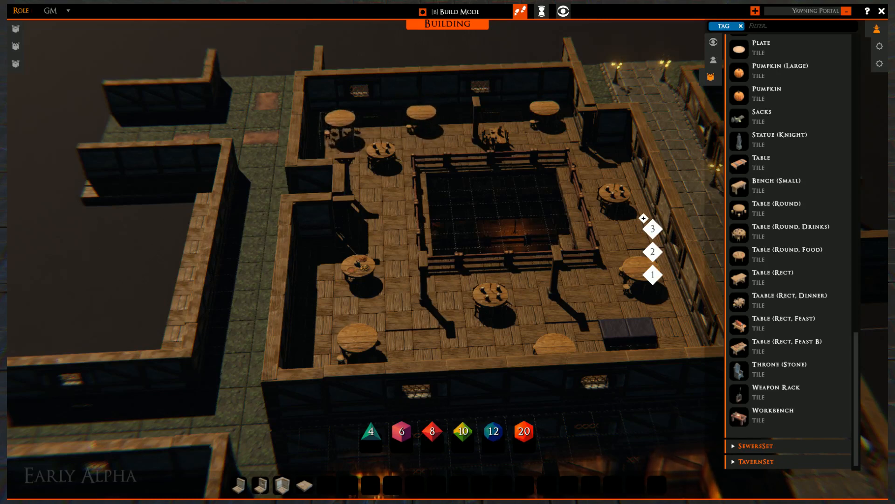
click(336, 120)
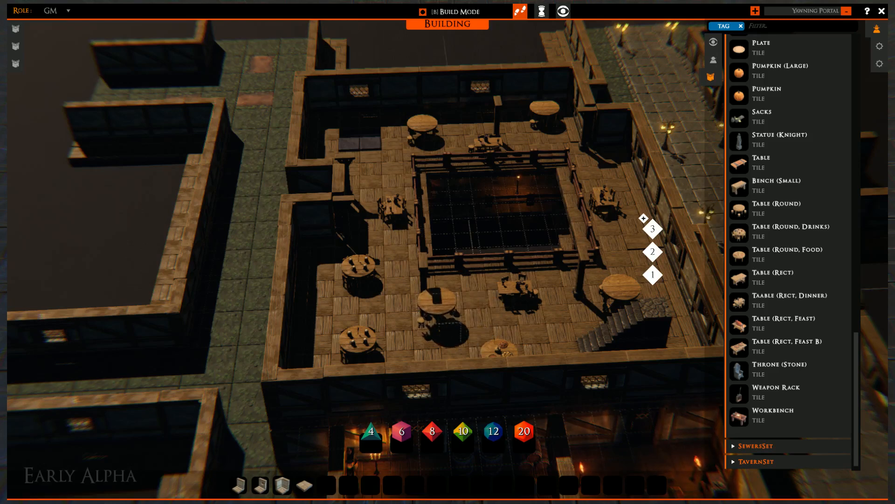
- Add two more Table (Round) tiles on floor 2, one between the drinks tables and the railing, one along the far windowed wall
click(438, 312)
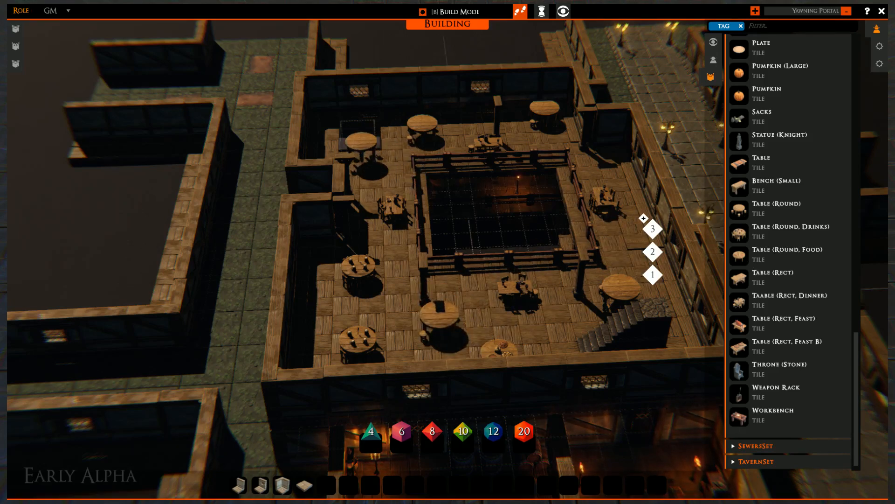
right_drag(396, 183, 326, 177)
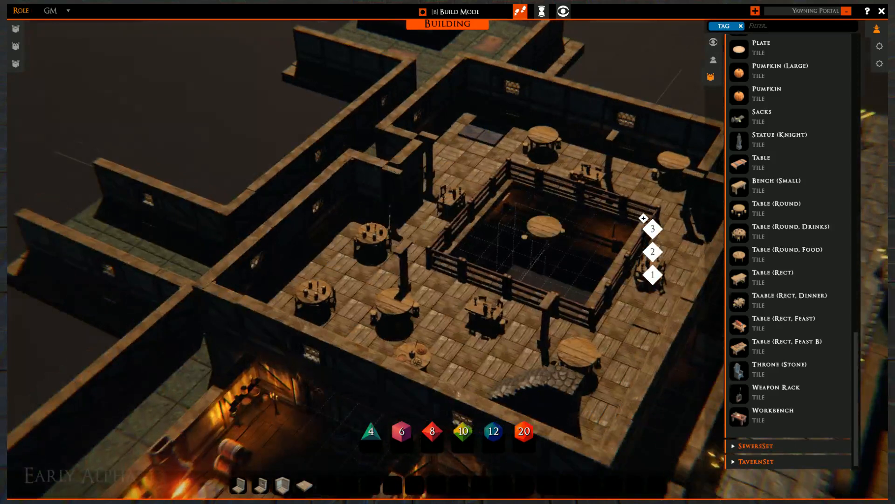
middle_drag(543, 226, 355, 312)
click(442, 208)
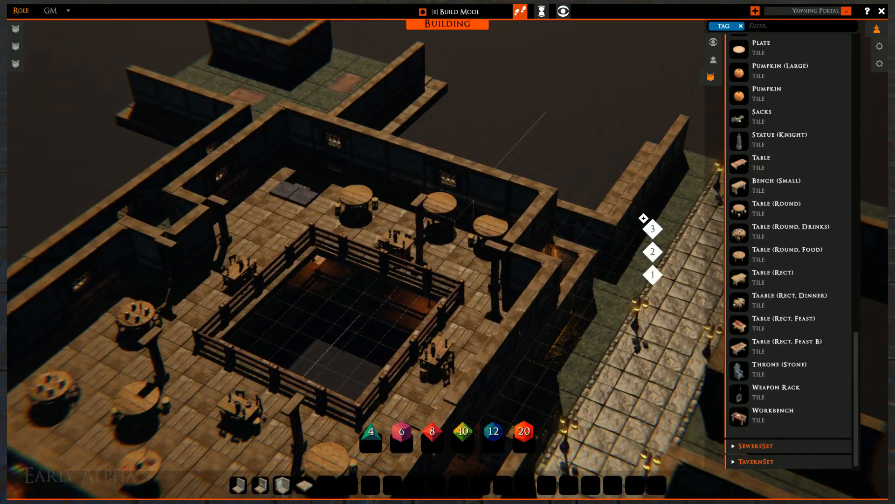
right_drag(382, 342, 478, 290)
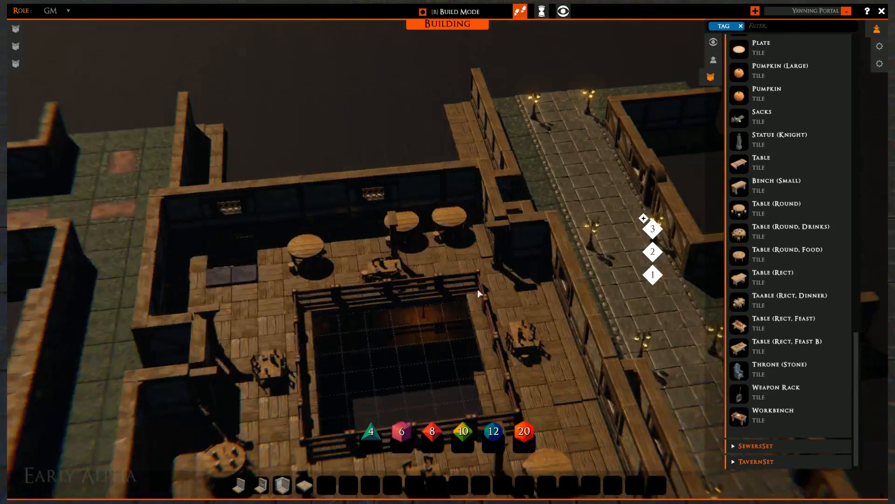
- Place three Table (Rect) tiles on floor 2: near the windowed wall, against the opposite outer wall, and beside the stairwell opening
right_click(406, 218)
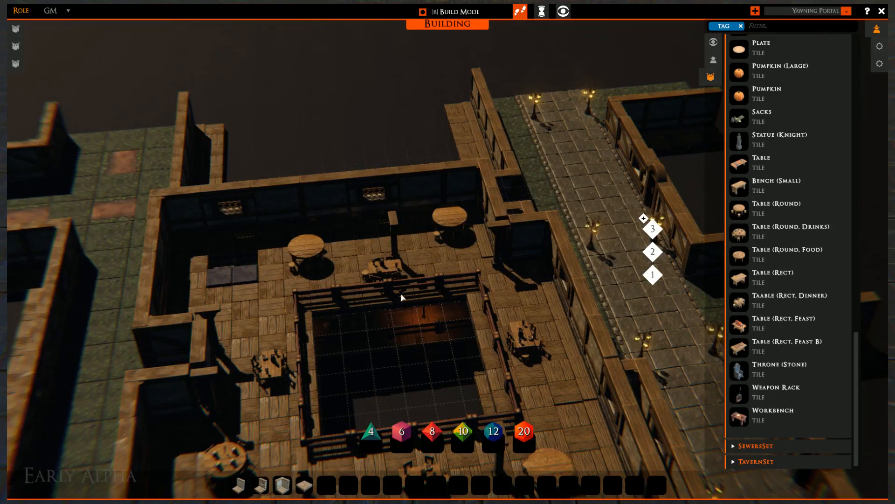
key(s)
click(742, 279)
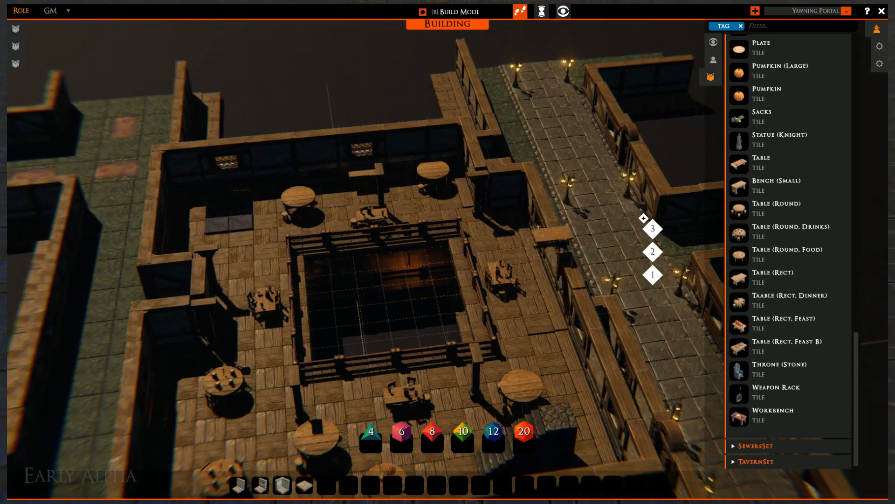
click(544, 330)
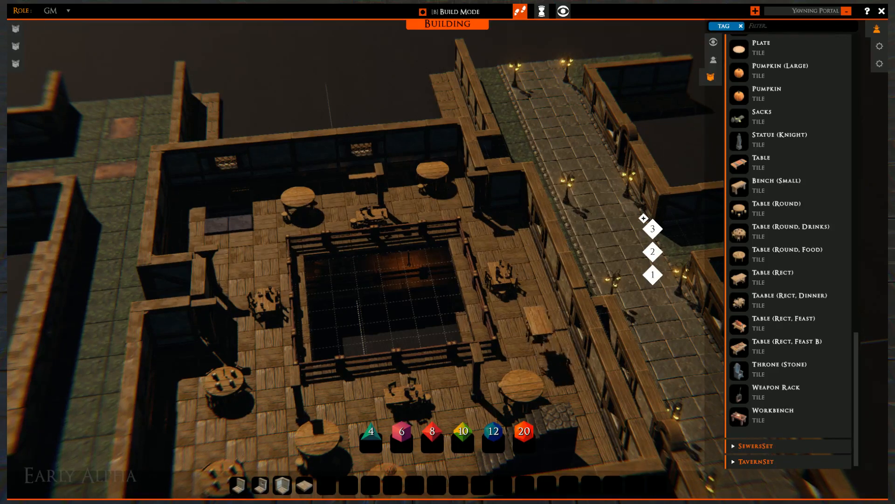
key(s)
key(a)
click(266, 309)
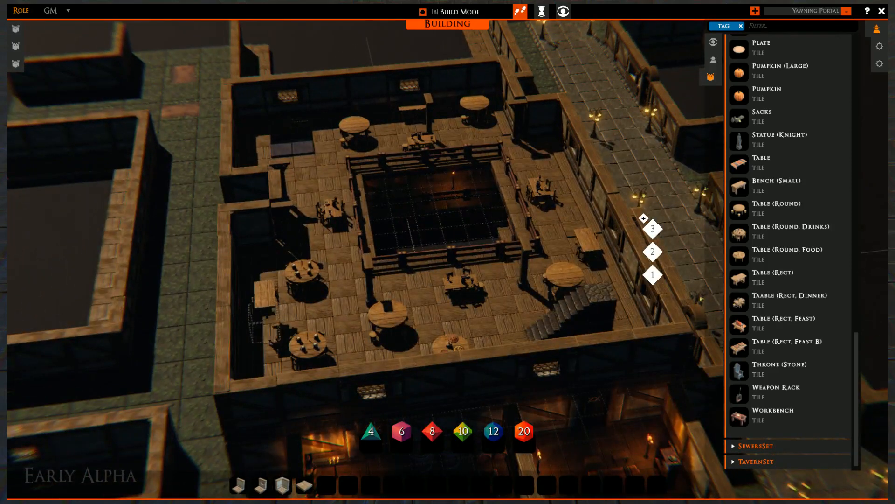
right_click(266, 310)
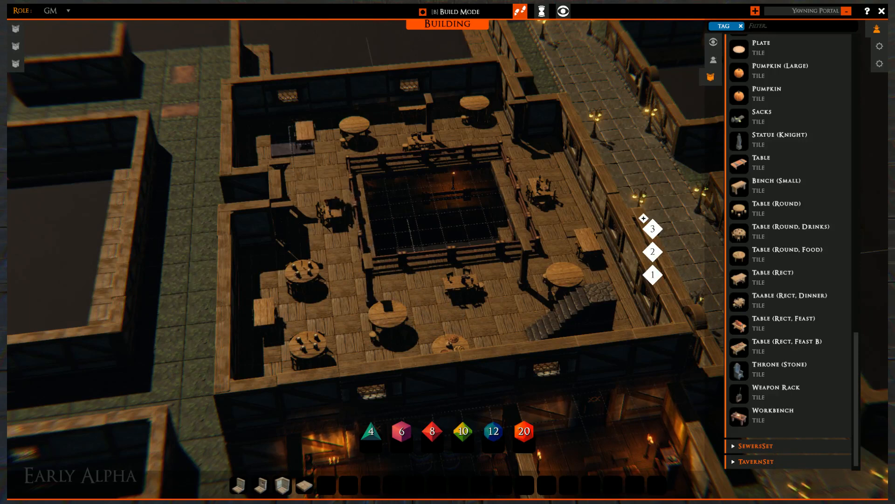
click(306, 180)
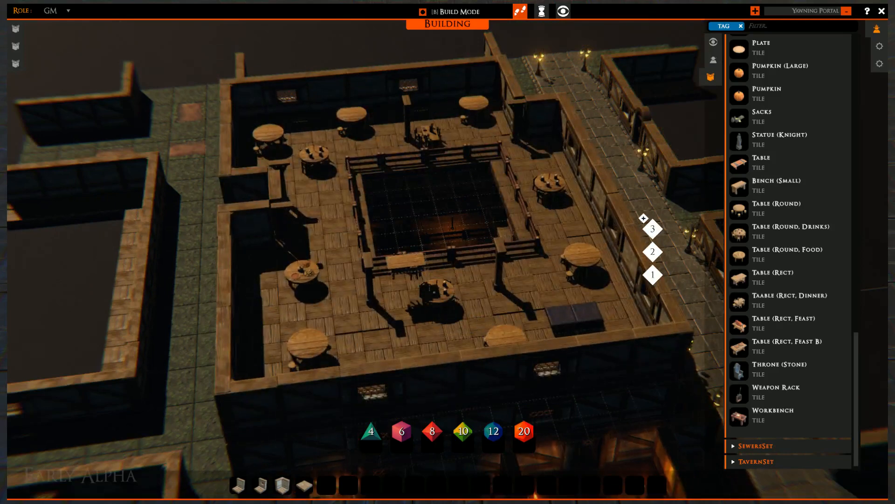
- Place three Table (Rect) tiles on floor 3: beside the opening's railing, in the corner recess, and between the round tables along the windowed wall
key(r)
click(334, 221)
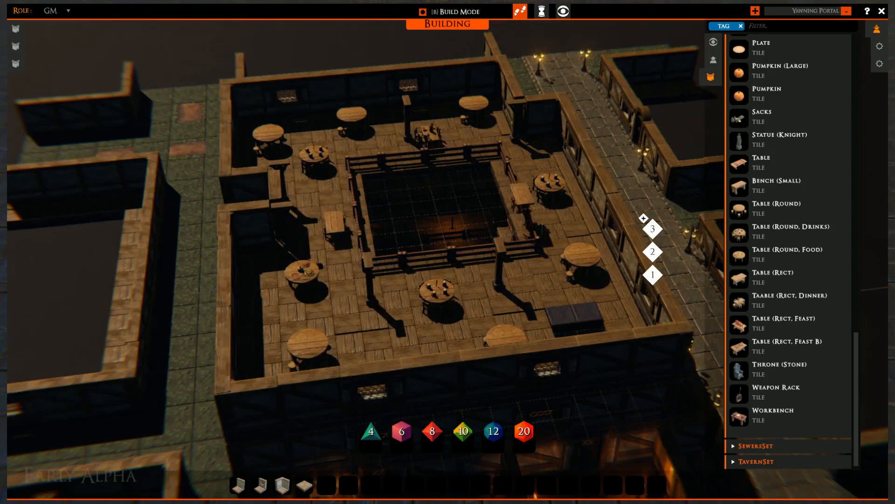
key(r)
click(535, 149)
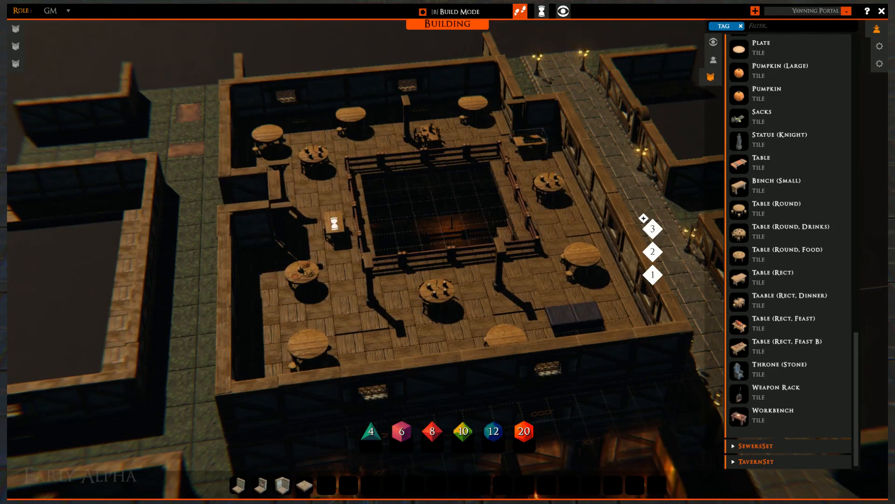
key(w)
key(s)
right_drag(421, 241, 312, 245)
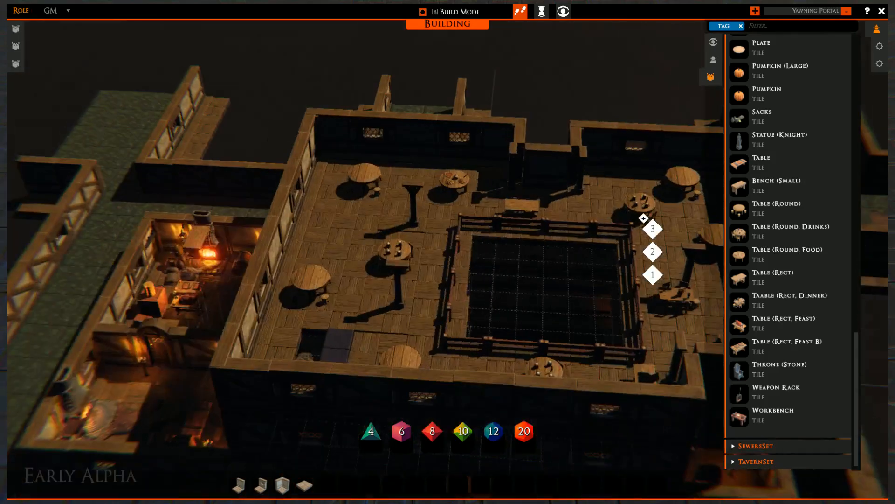
click(318, 214)
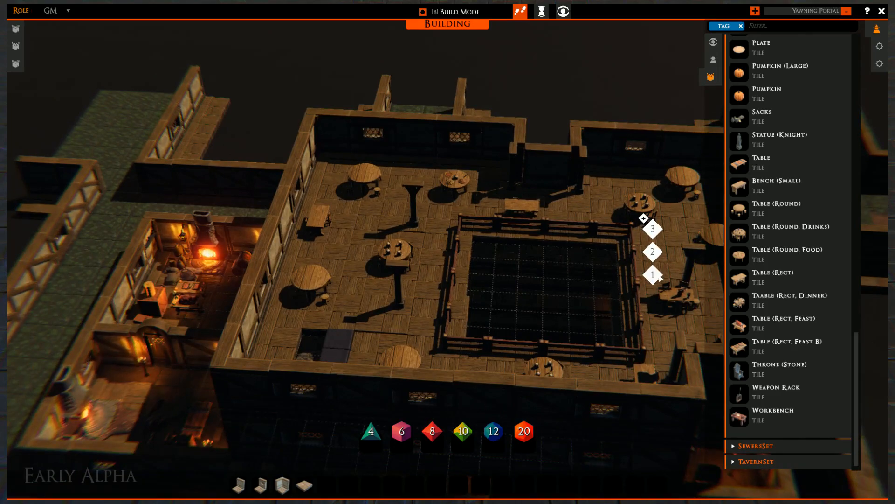
- Return to floor 1, bring up the NPC creatures and stand two figures behind the bar counter
click(653, 275)
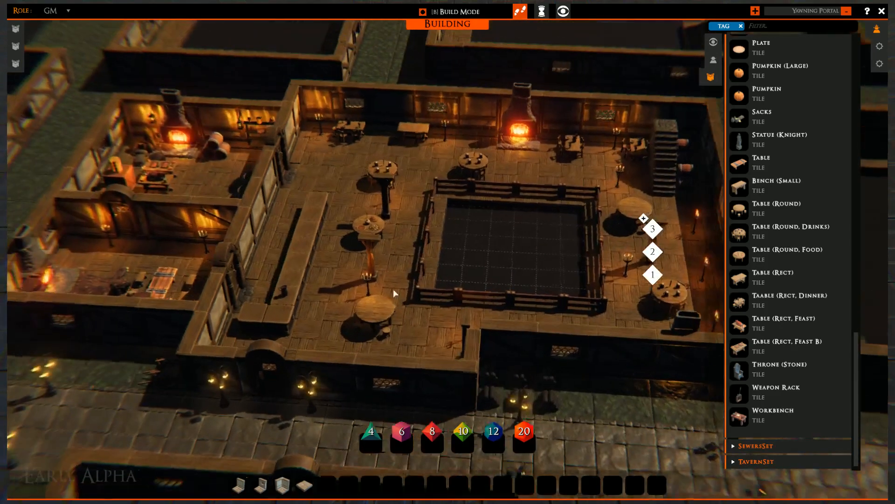
drag(394, 289, 421, 281)
click(715, 61)
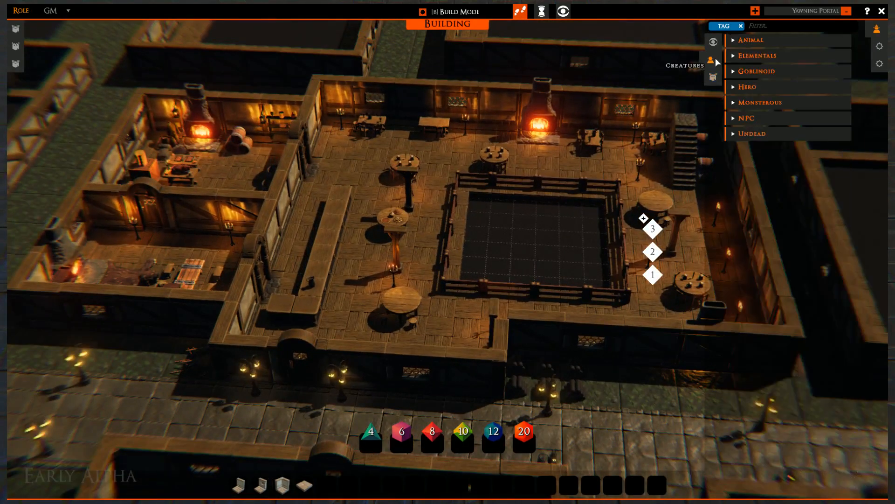
click(734, 119)
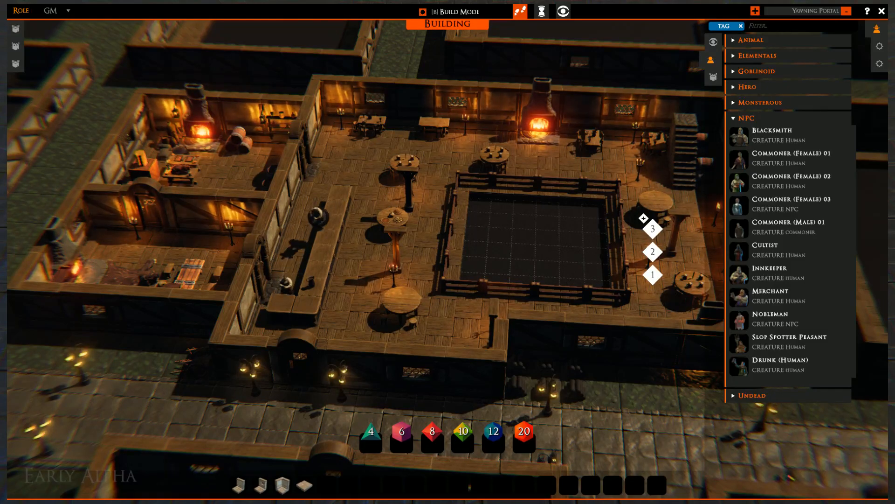
- Place a single Merchant NPC beside the dinner table between the fireplace and the stairs on floor 1
right_drag(576, 301, 509, 338)
scroll(451, 298, up, 3)
scroll(488, 310, up, 3)
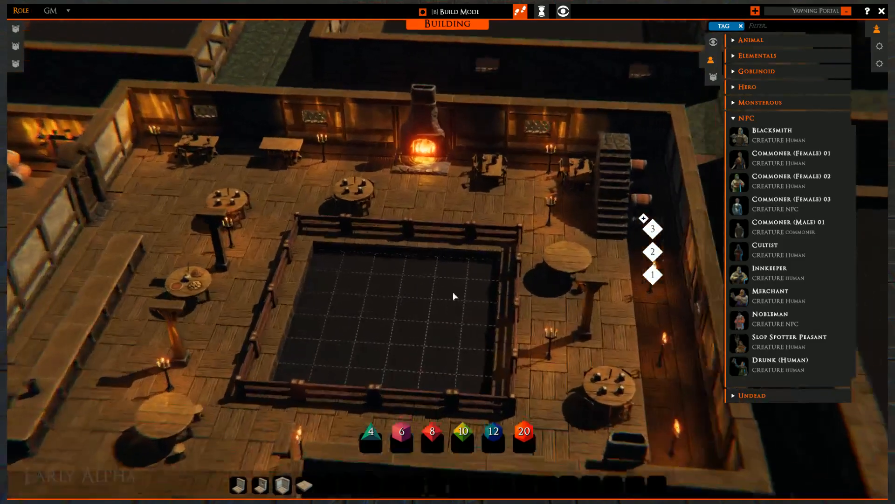
right_drag(485, 306, 571, 352)
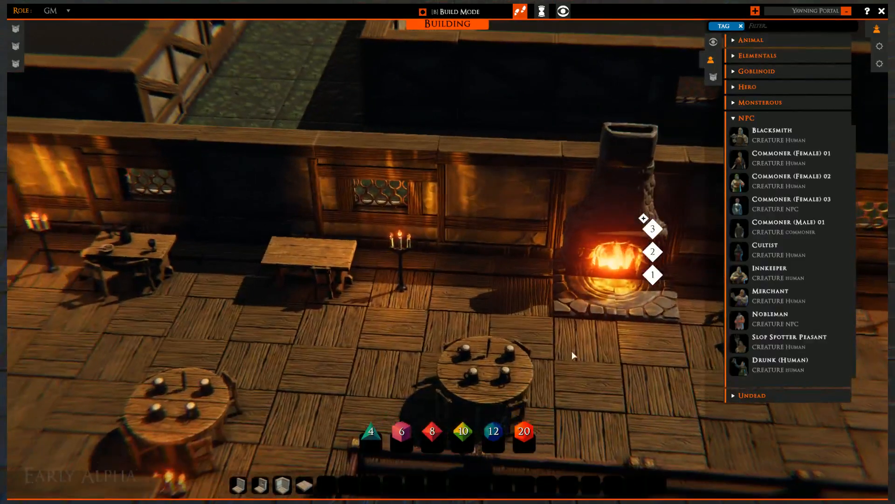
right_drag(664, 330, 346, 282)
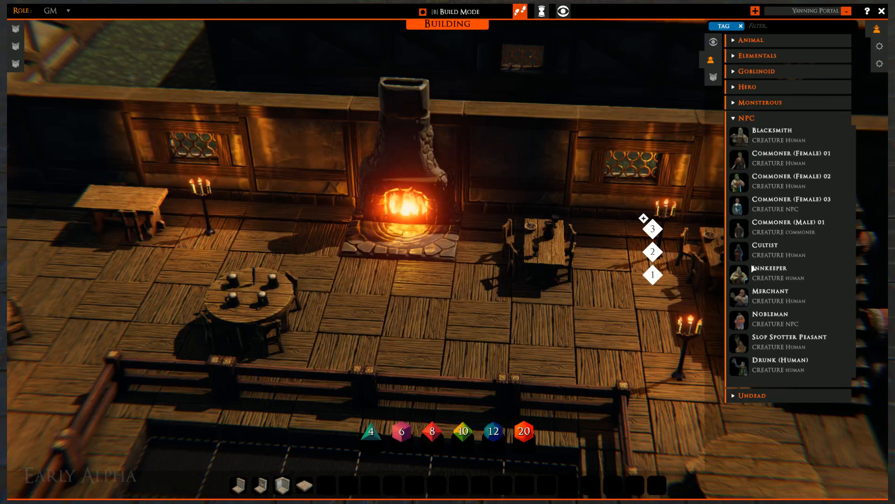
click(741, 296)
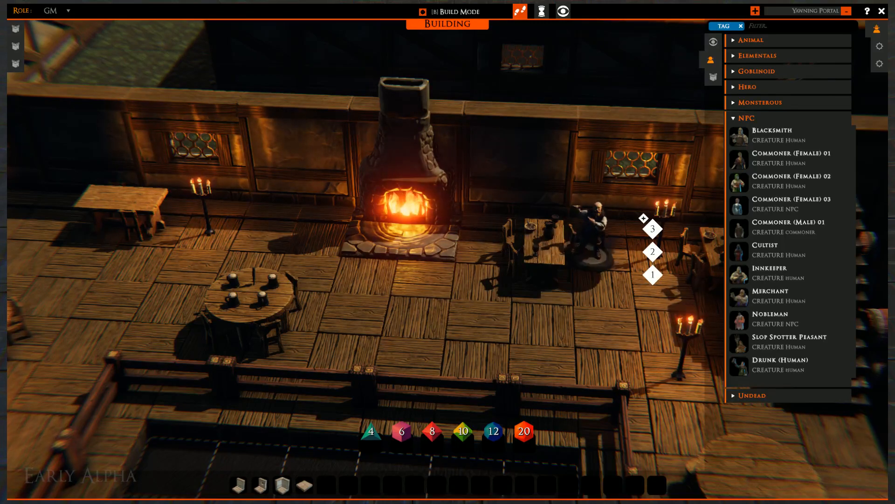
click(601, 251)
click(602, 254)
key(w)
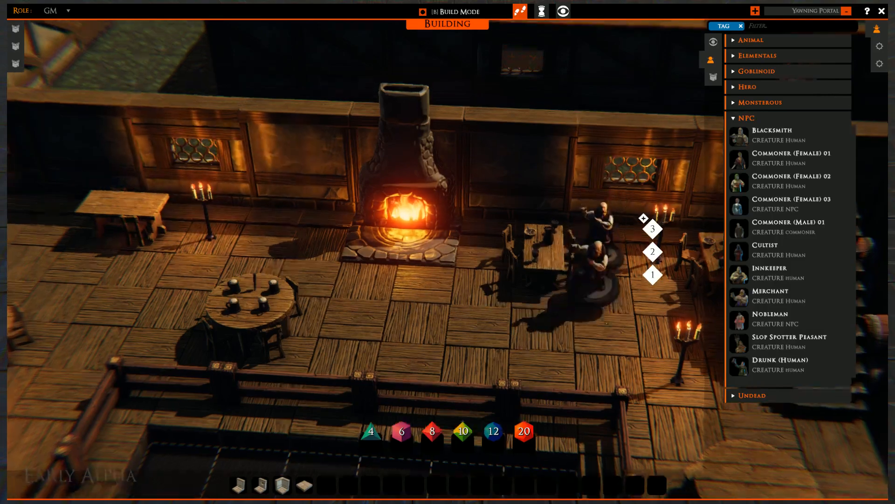
key(d)
right_click(459, 334)
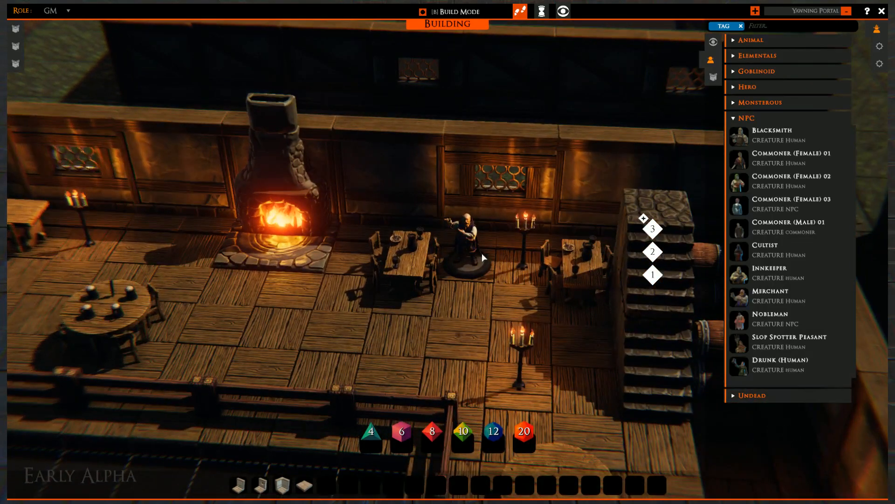
- Rename the Merchant beside the dinner table to Volo
scroll(469, 303, up, 1)
scroll(467, 303, up, 4)
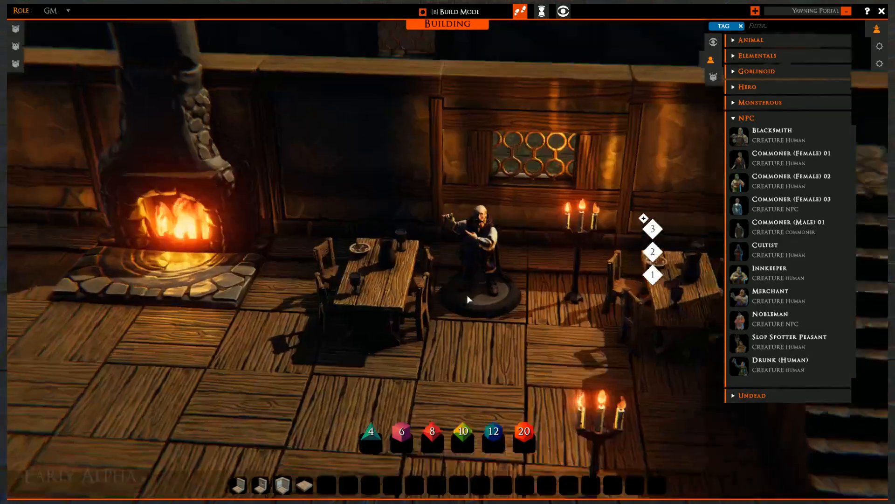
mouse_move(491, 291)
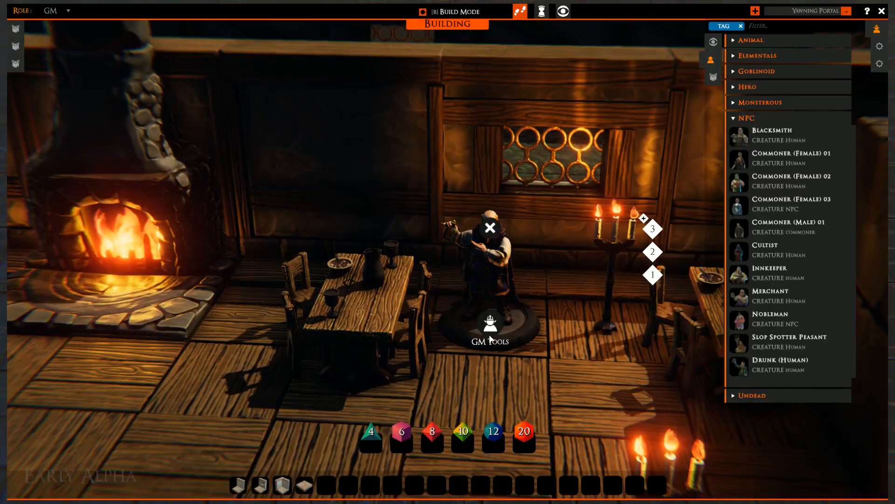
click(490, 311)
click(446, 348)
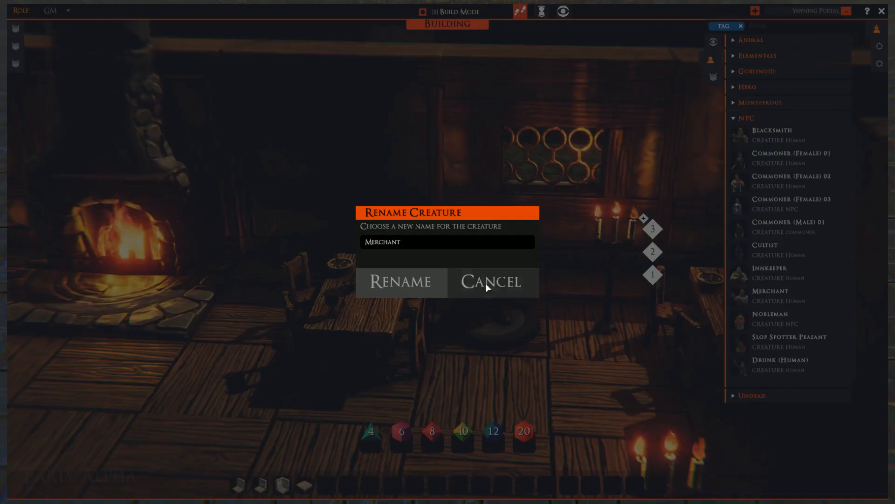
click(462, 246)
text(Volo)
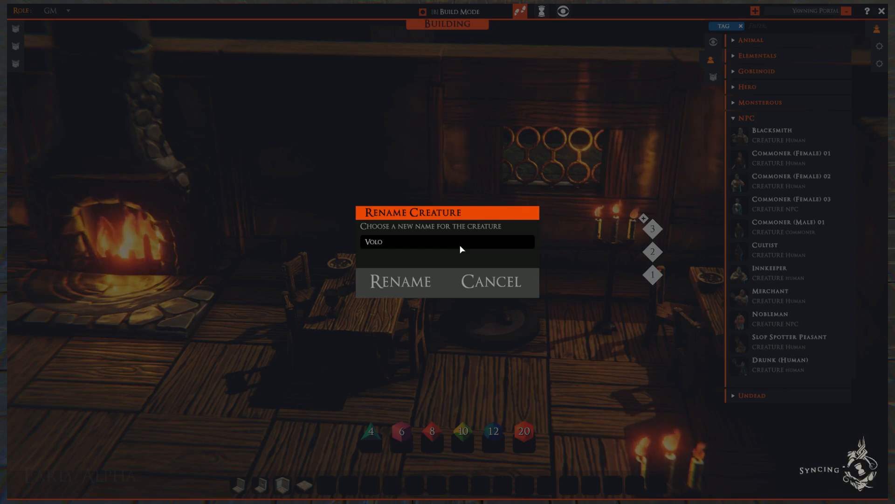
click(377, 295)
scroll(577, 353, down, 5)
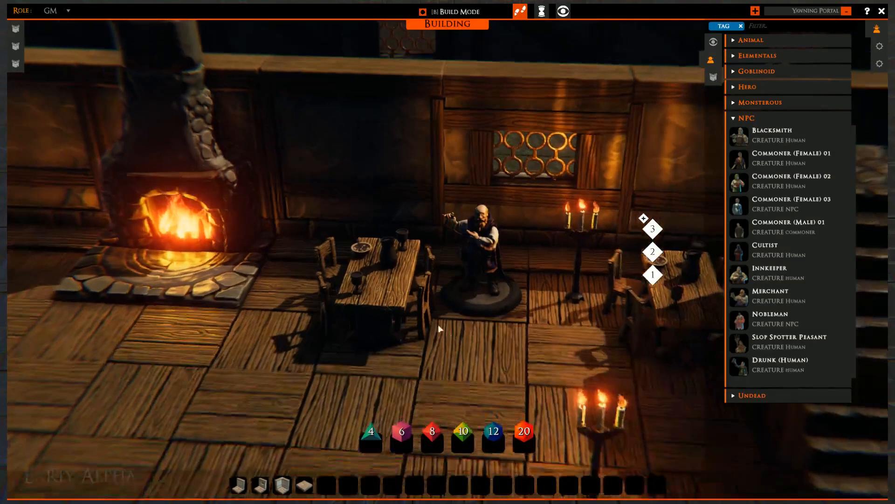
right_click(471, 245)
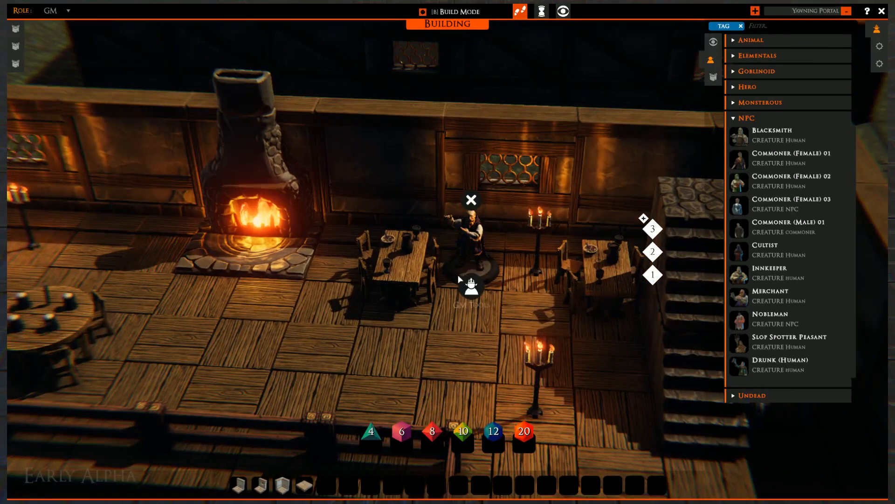
click(474, 253)
- Place a Nobleman NPC between the two rectangular tables along floor 1's back wall, on the bar side of the fireplace
middle_drag(522, 346, 567, 309)
scroll(566, 309, down, 3)
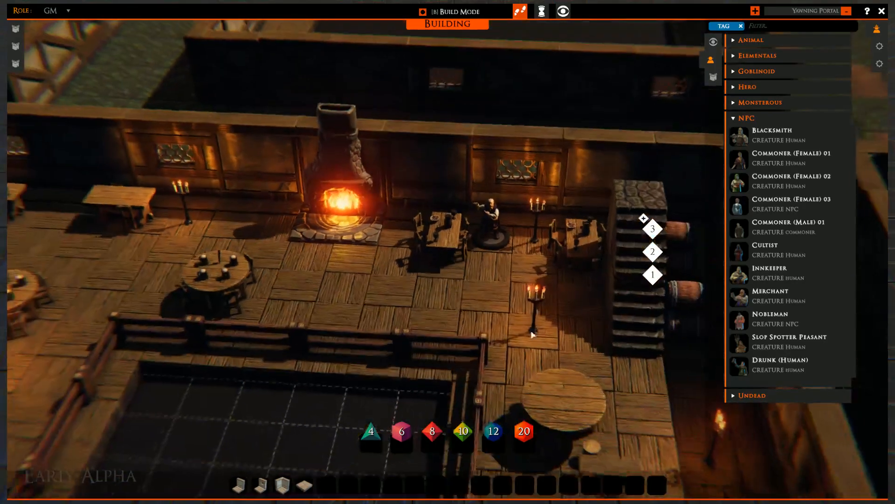
middle_drag(434, 317, 425, 334)
scroll(425, 334, up, 1)
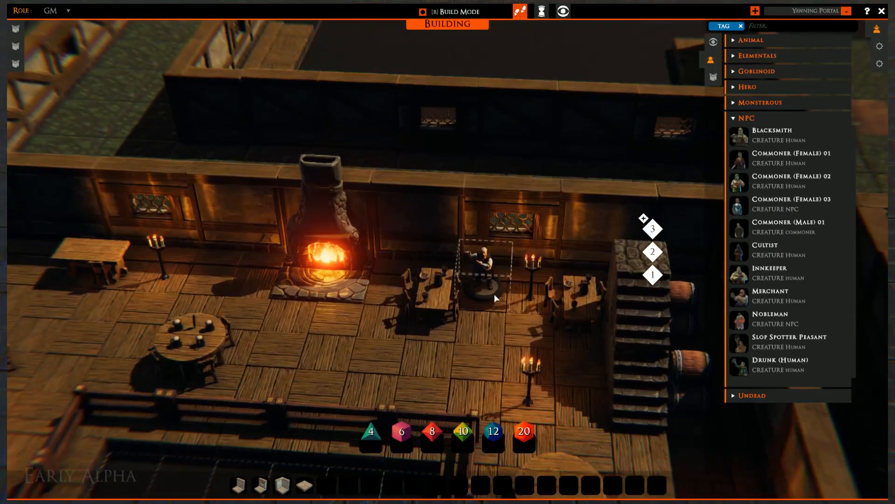
scroll(509, 313, up, 3)
drag(740, 325, 301, 350)
scroll(399, 336, up, 2)
scroll(404, 330, down, 3)
middle_drag(300, 350, 551, 320)
drag(551, 319, 190, 225)
scroll(262, 282, down, 3)
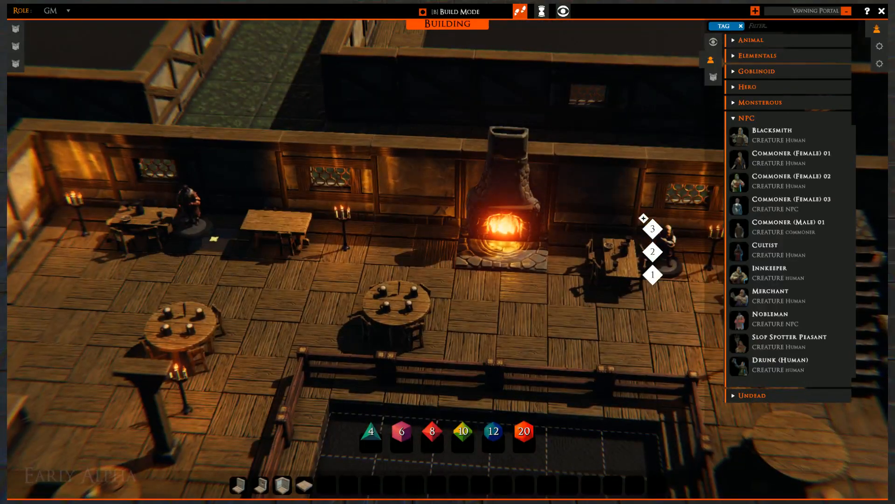
- Add further NPCs, including a Drunk (Human), beside three of the round tables around floor 1's central opening
scroll(474, 320, down, 3)
scroll(498, 347, down, 3)
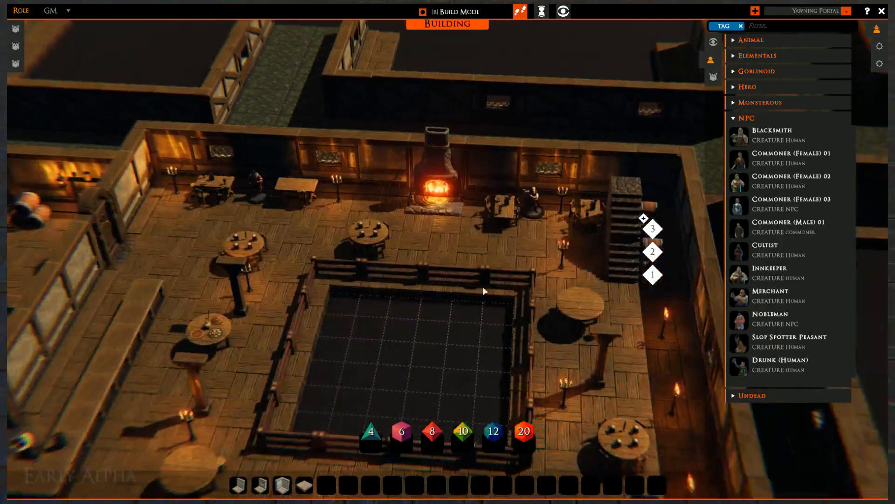
scroll(703, 272, down, 3)
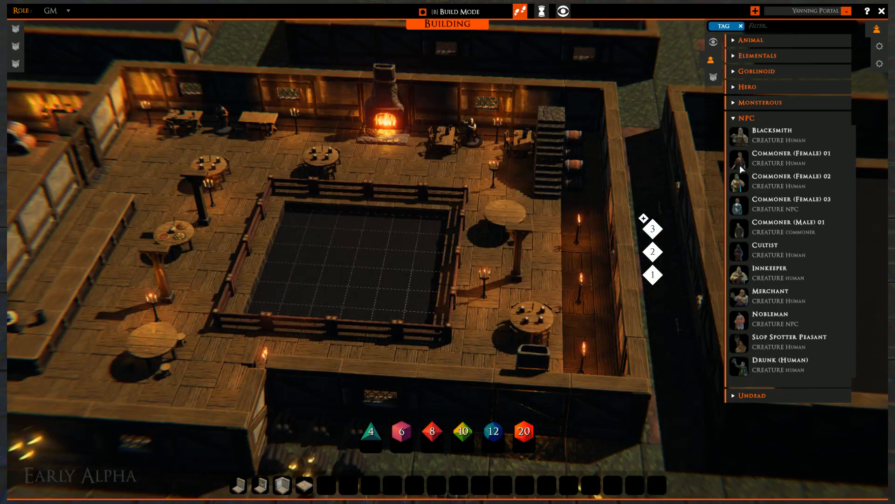
click(741, 359)
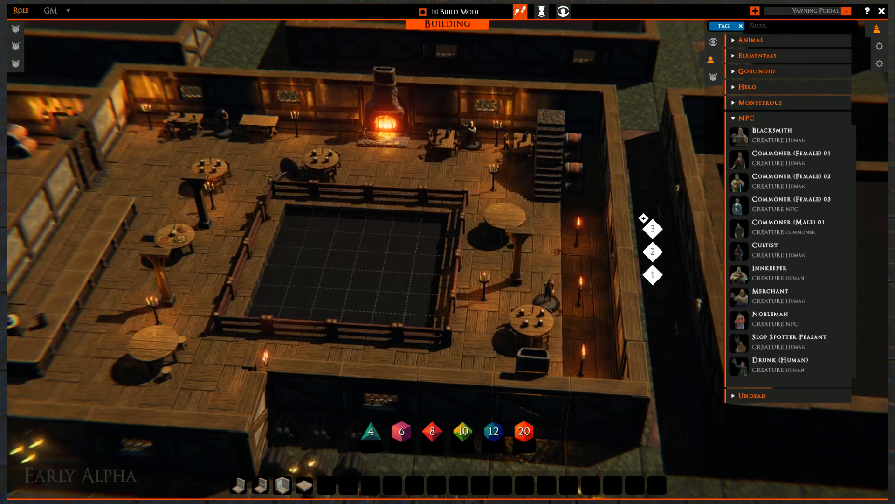
click(225, 244)
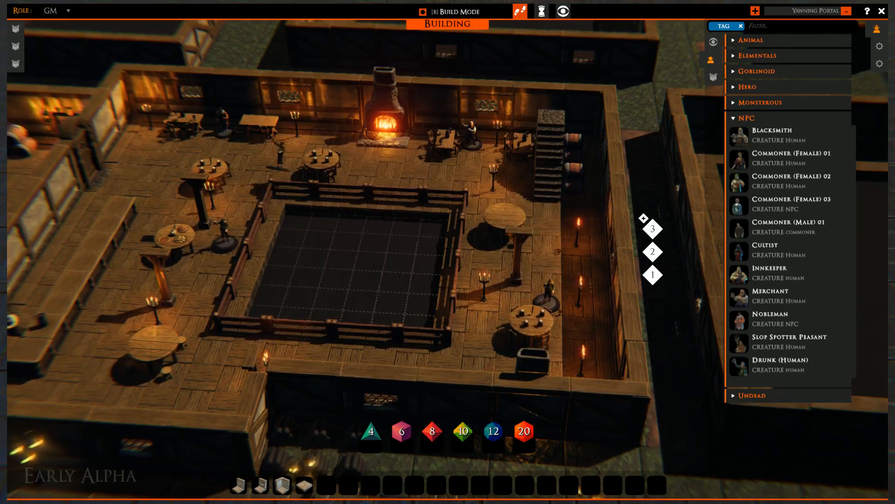
click(280, 173)
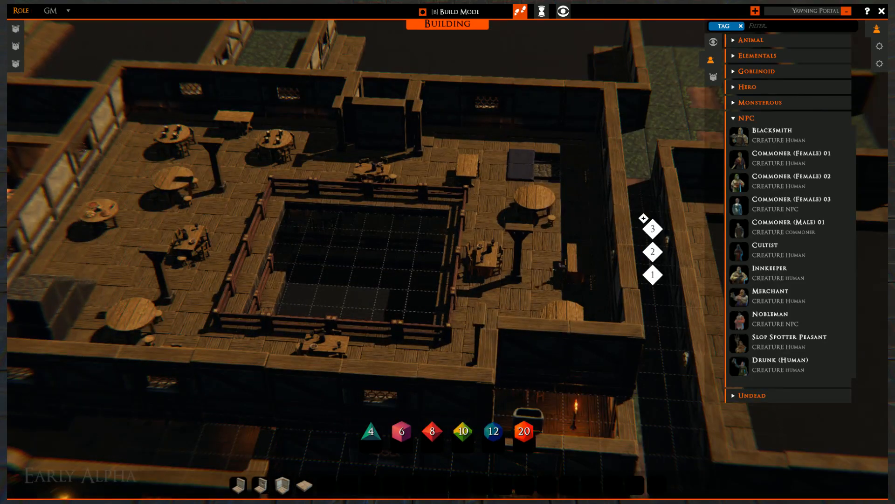
- Stand two NPCs beside round tables on floor 2 and two more beside round tables on floor 3
click(493, 201)
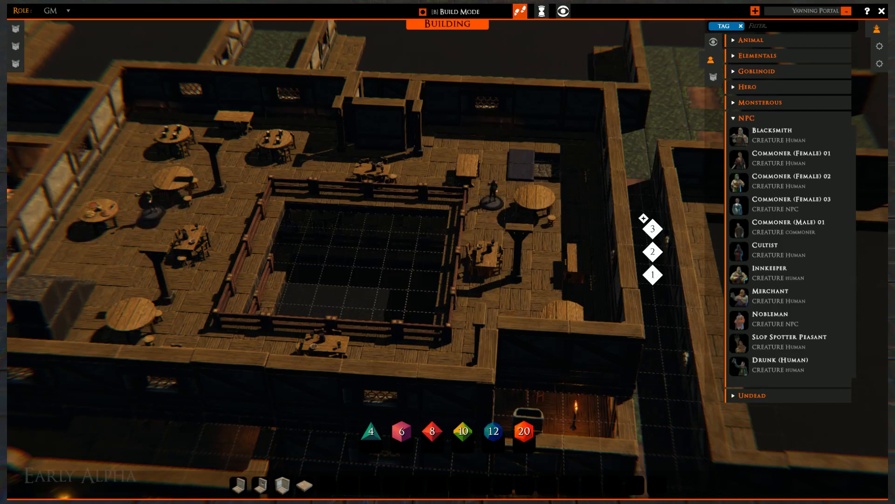
click(149, 217)
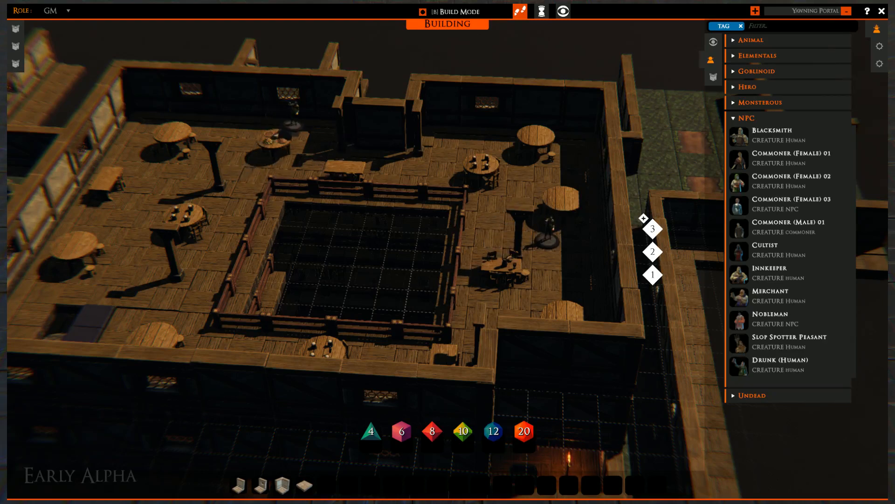
- Stand two NPCs beside round tables on floor 3 and another near the round table by floor 1's staircase
click(297, 132)
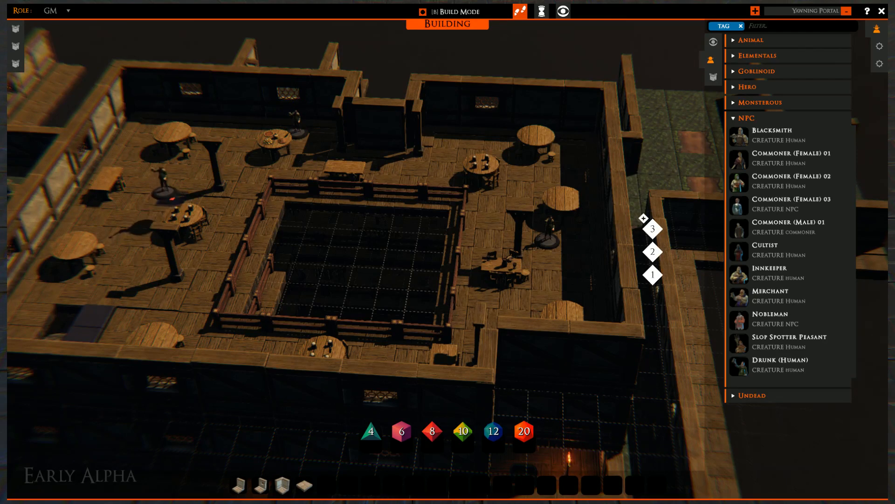
click(169, 186)
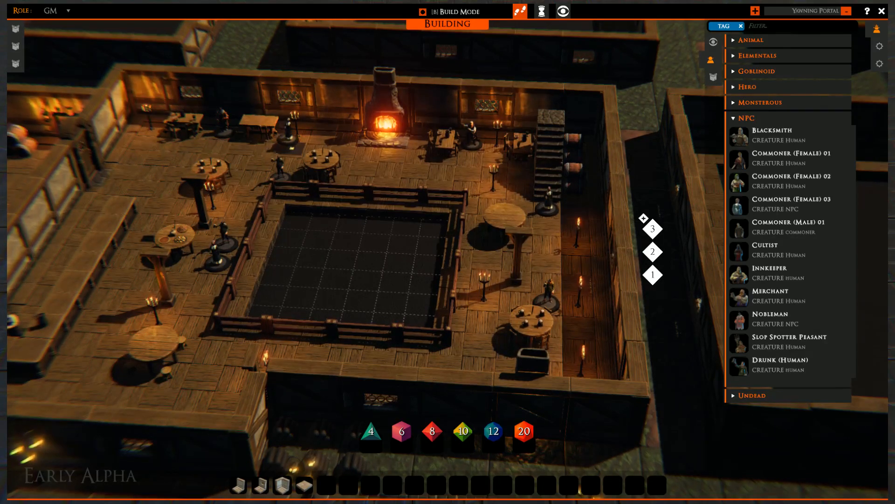
drag(547, 210, 544, 221)
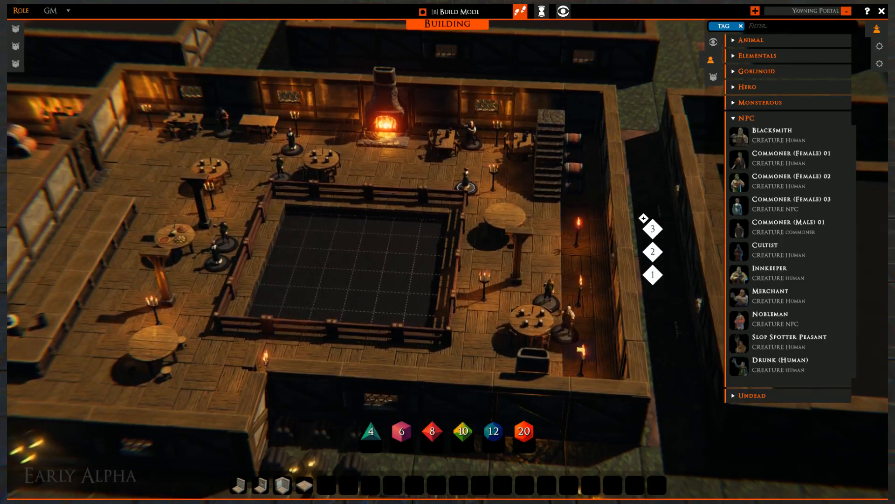
- Add creatures from the Hero category as patrons beside round tables on floors 1, 2 and 3
click(733, 119)
click(733, 88)
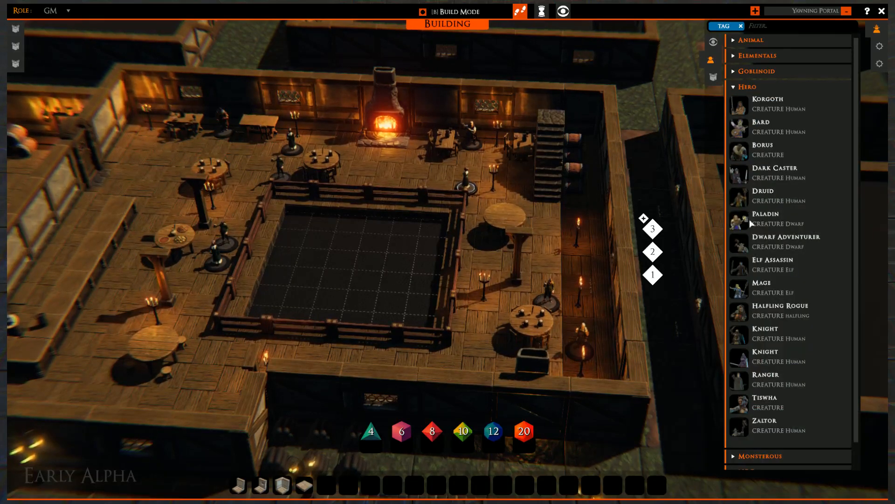
scroll(746, 246, down, 1)
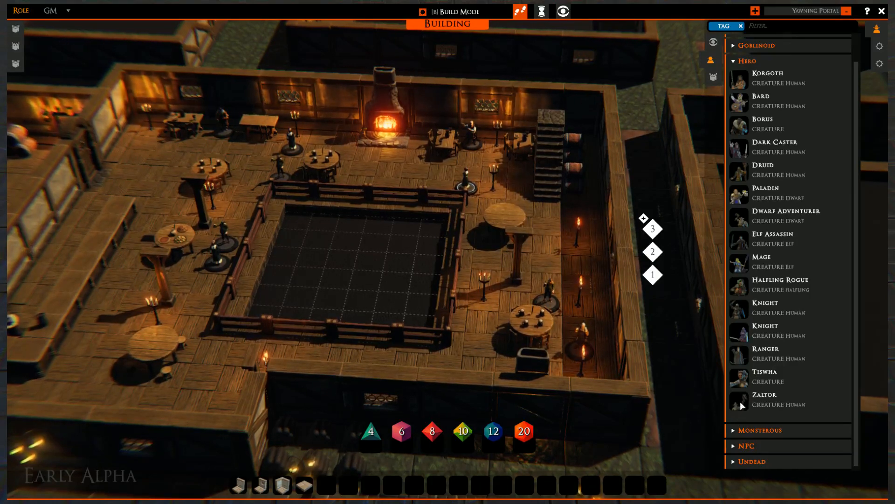
drag(501, 252, 541, 225)
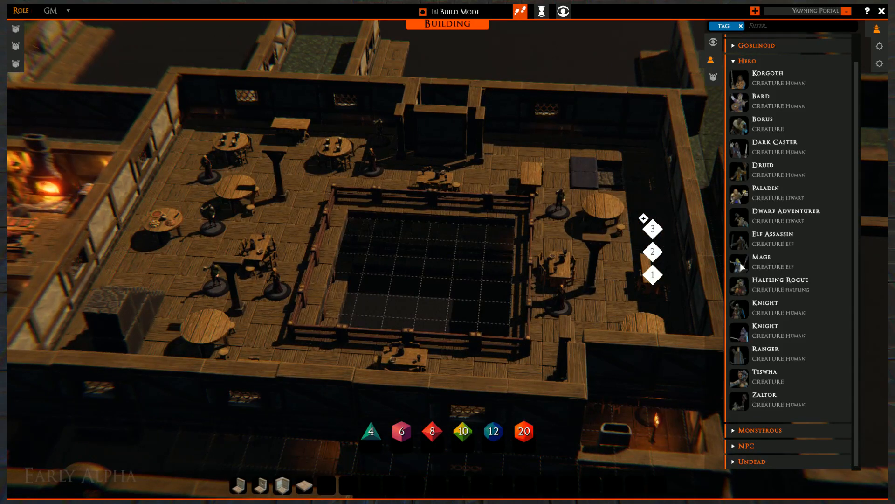
click(246, 127)
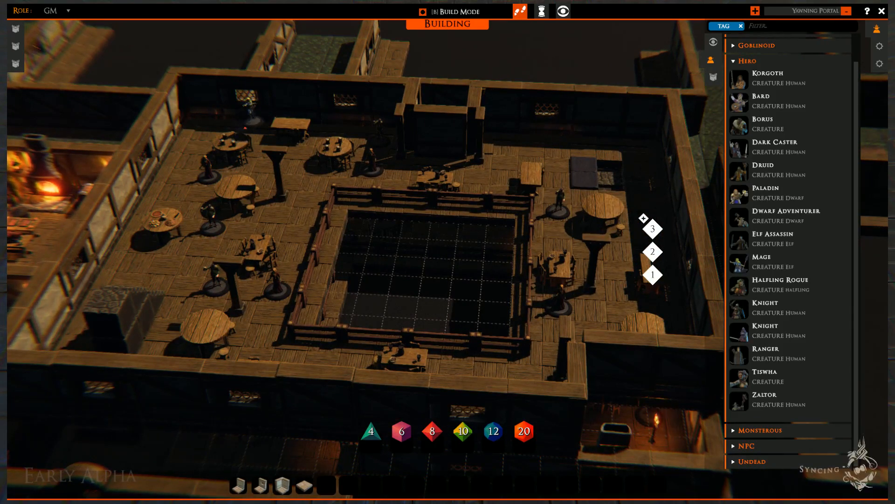
click(253, 124)
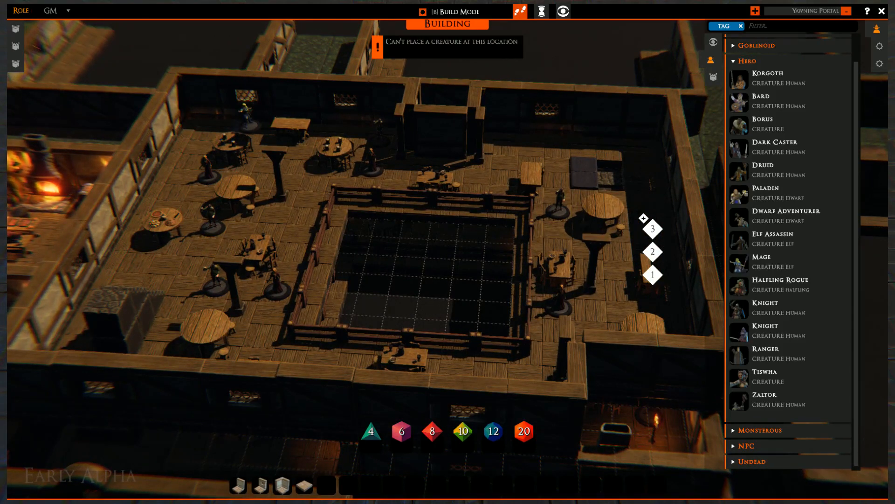
click(248, 126)
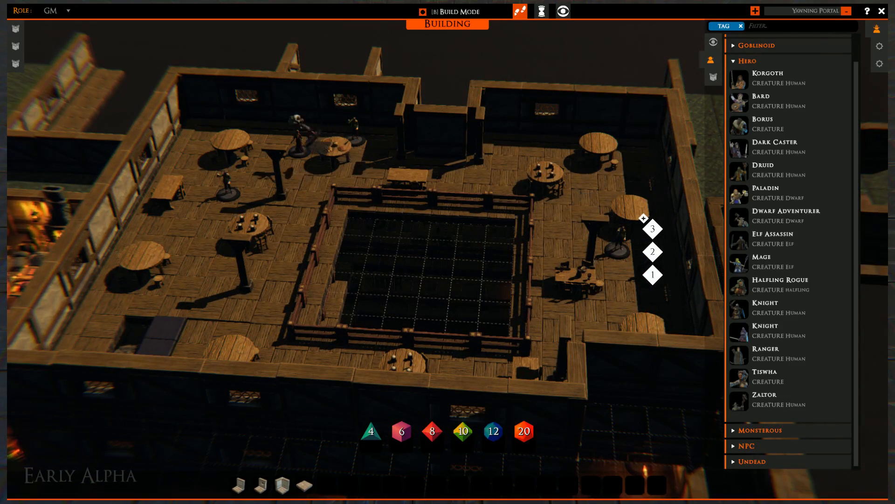
click(213, 227)
middle_drag(342, 304, 306, 296)
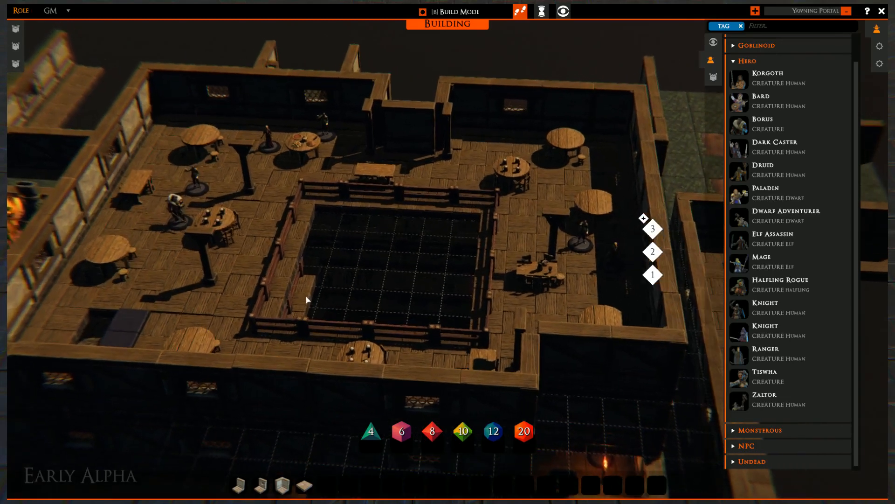
- Return to floor 1 and examine the seating around the central opening and the corner fireplace from several angles
click(651, 254)
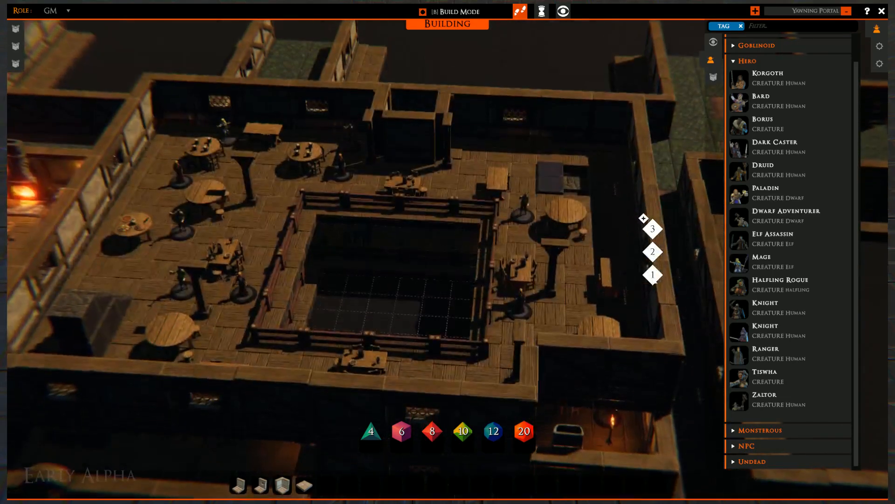
click(653, 275)
middle_drag(518, 356, 491, 304)
scroll(494, 296, up, 3)
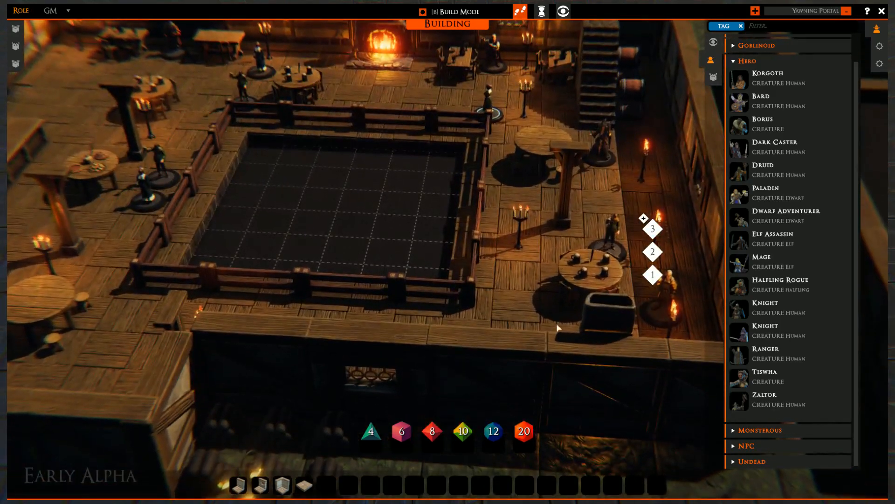
middle_drag(485, 249, 419, 283)
scroll(488, 322, up, 2)
right_drag(419, 283, 288, 258)
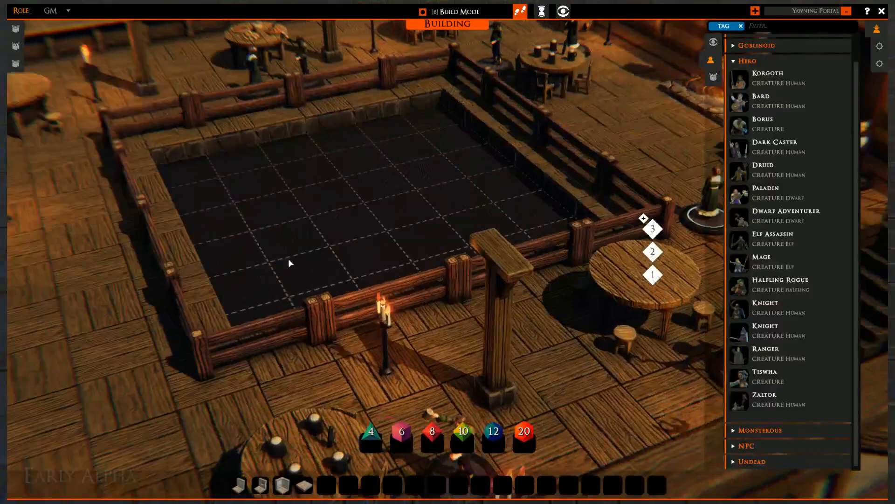
scroll(340, 259, down, 4)
middle_drag(332, 295, 379, 271)
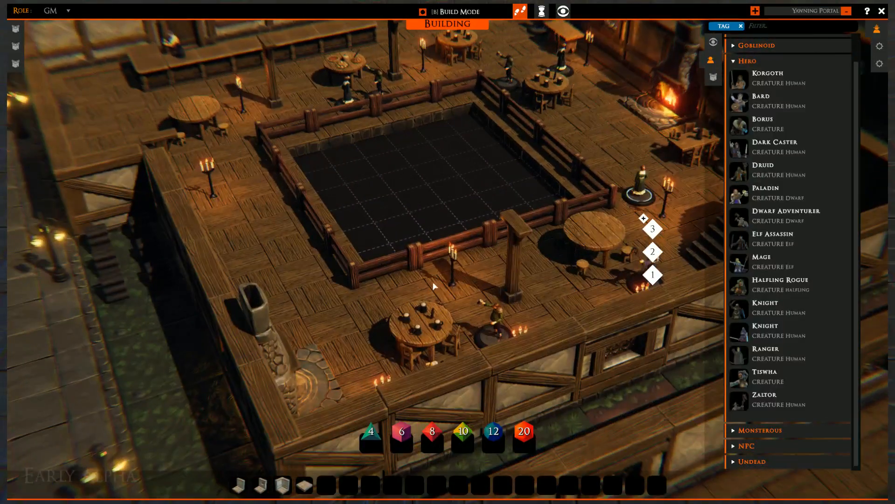
right_drag(433, 286, 523, 260)
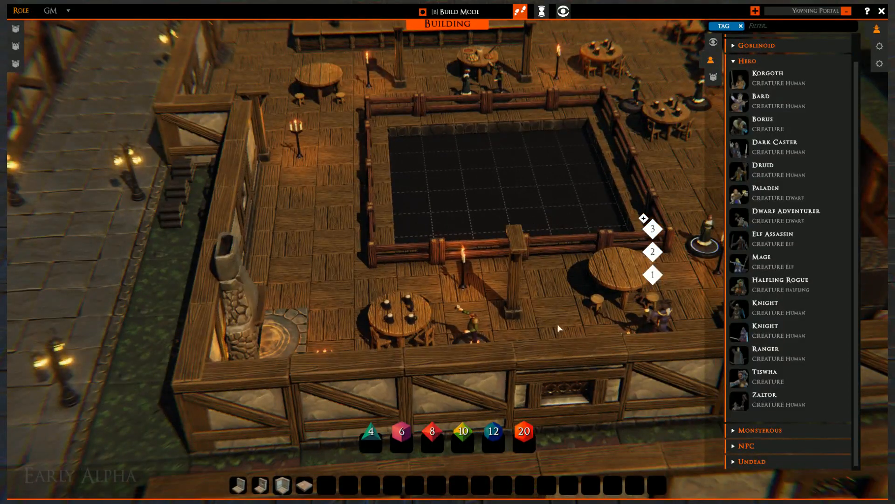
- Place a Ranger beside floor 1's round table with four mugs nearest the bar and adjust the way it faces
middle_drag(481, 210, 401, 343)
middle_drag(541, 187, 479, 269)
right_drag(455, 275, 669, 254)
scroll(389, 385, up, 4)
middle_drag(389, 384, 473, 335)
right_drag(472, 335, 584, 336)
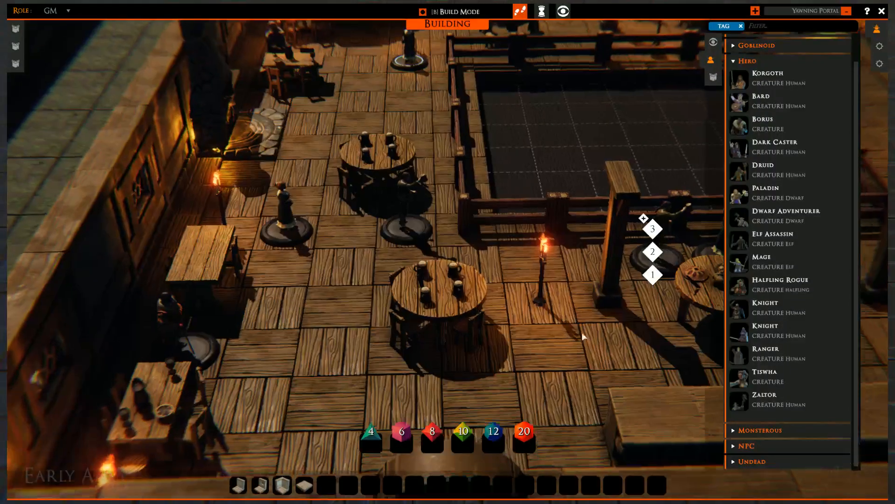
scroll(499, 334, up, 2)
middle_drag(499, 332, 526, 304)
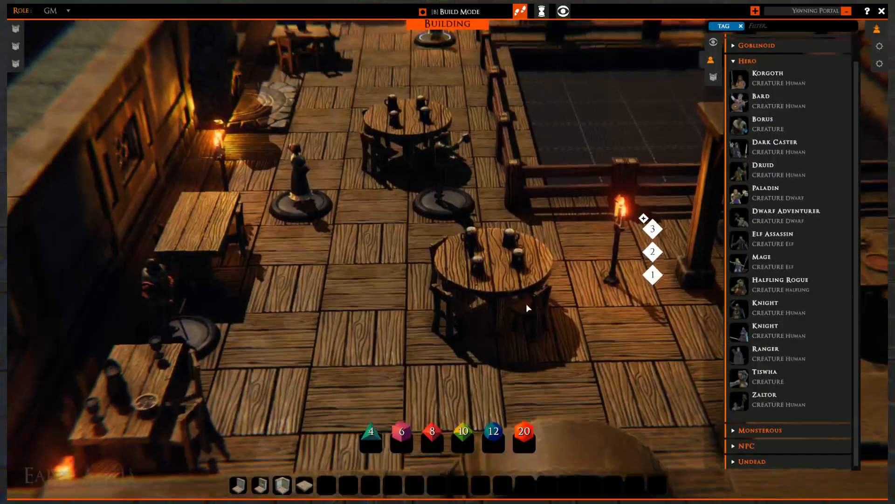
right_drag(526, 304, 616, 315)
middle_drag(661, 367, 611, 349)
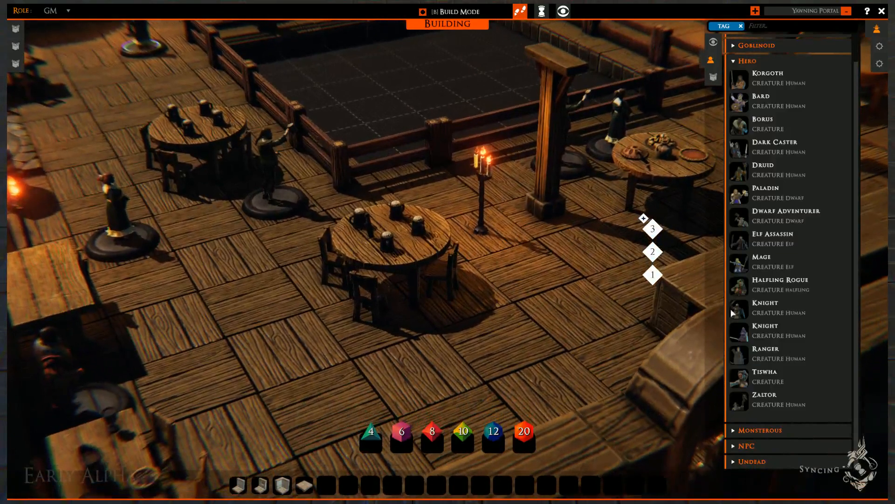
drag(742, 360, 255, 294)
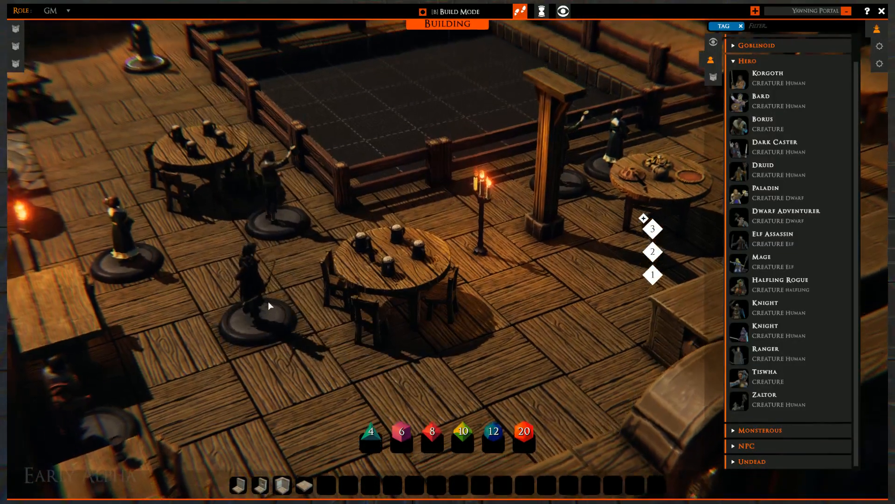
click(269, 306)
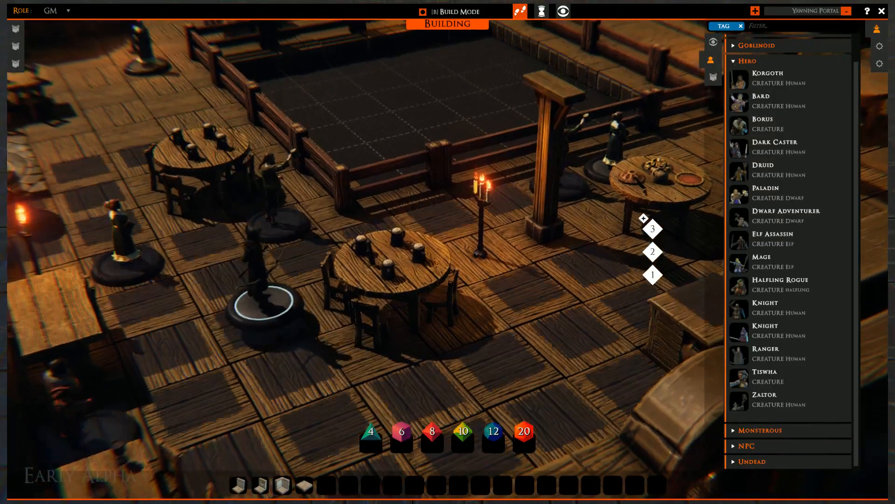
click(267, 325)
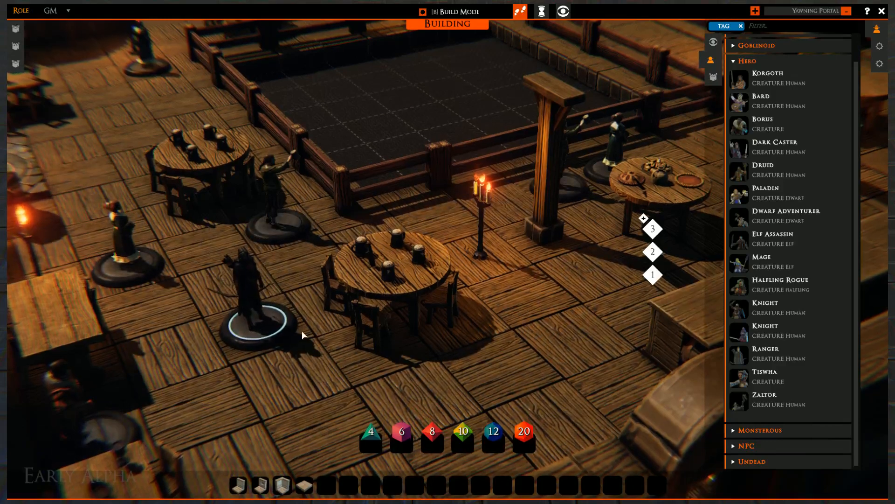
- Place a Knight between the four-mug table and the central opening's railing, and rotate it with build mode off
scroll(298, 335, up, 2)
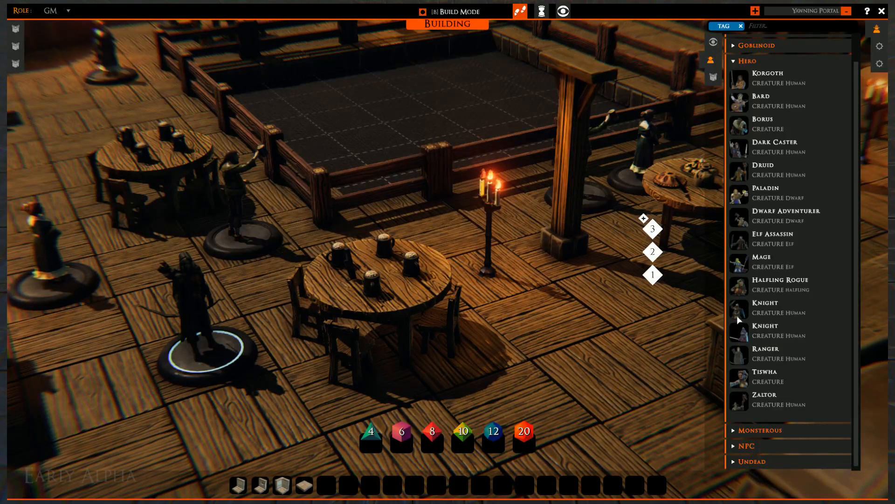
mouse_move(737, 315)
mouse_down()
mouse_move(686, 294)
mouse_move(460, 256)
mouse_move(401, 211)
mouse_move(460, 163)
mouse_move(450, 163)
mouse_move(440, 228)
mouse_move(401, 211)
mouse_move(409, 208)
mouse_move(400, 208)
mouse_move(405, 194)
mouse_move(368, 252)
mouse_move(357, 366)
mouse_move(395, 358)
mouse_move(314, 349)
mouse_move(384, 386)
mouse_up()
scroll(396, 213, up, 1)
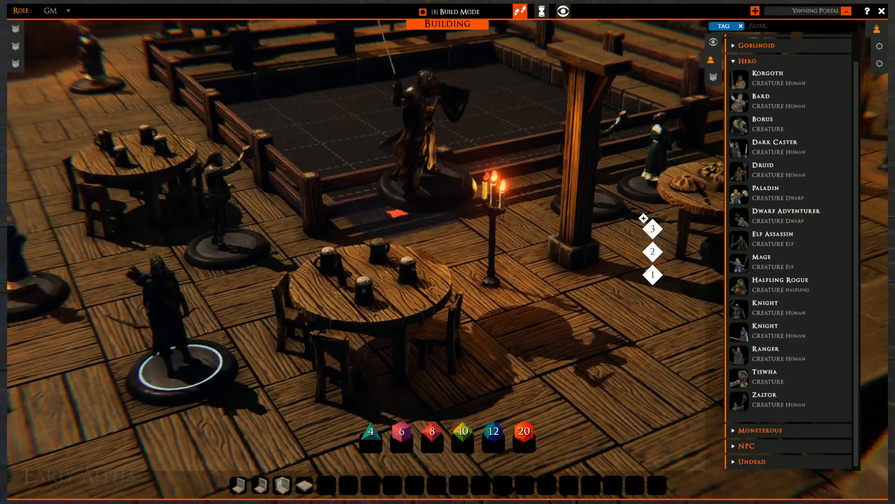
key(w)
key(s)
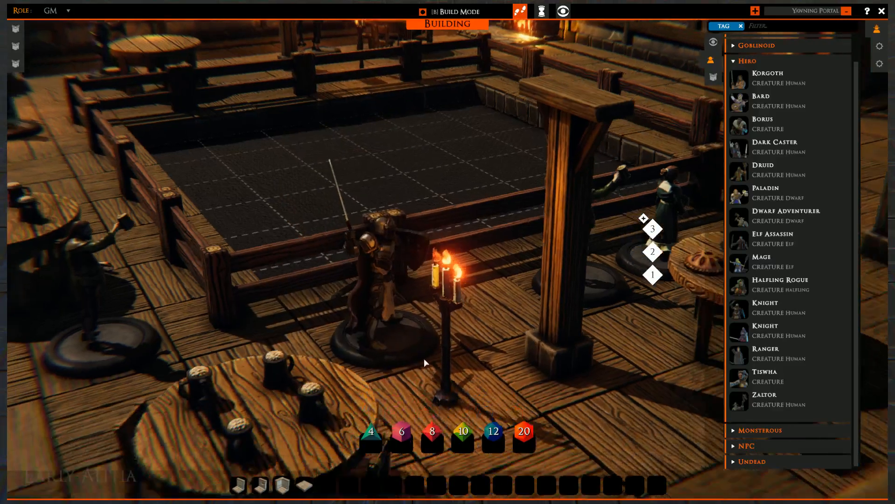
click(387, 279)
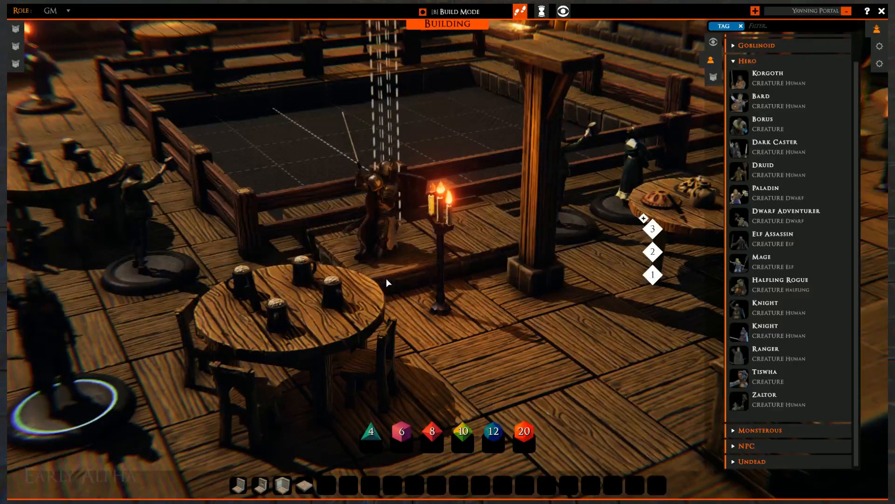
right_click(393, 175)
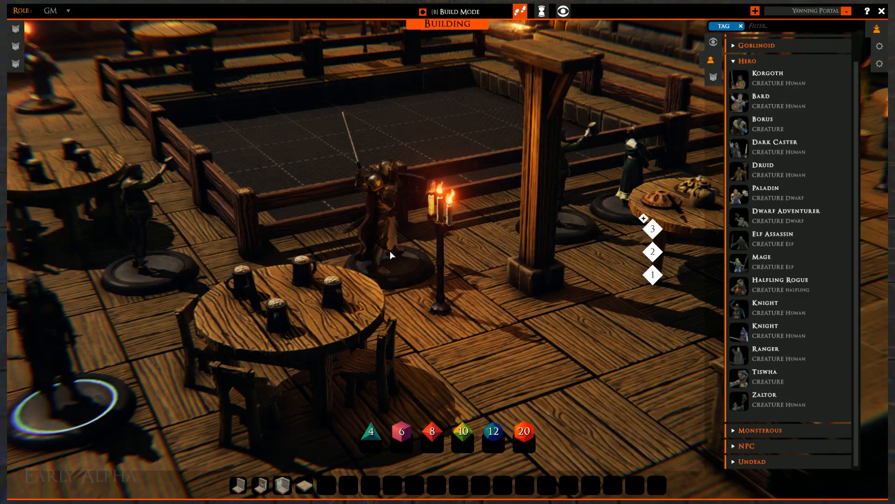
key(b)
mouse_move(386, 255)
right_down()
mouse_move(409, 308)
mouse_move(412, 352)
mouse_move(392, 415)
mouse_move(382, 361)
mouse_move(432, 350)
right_up()
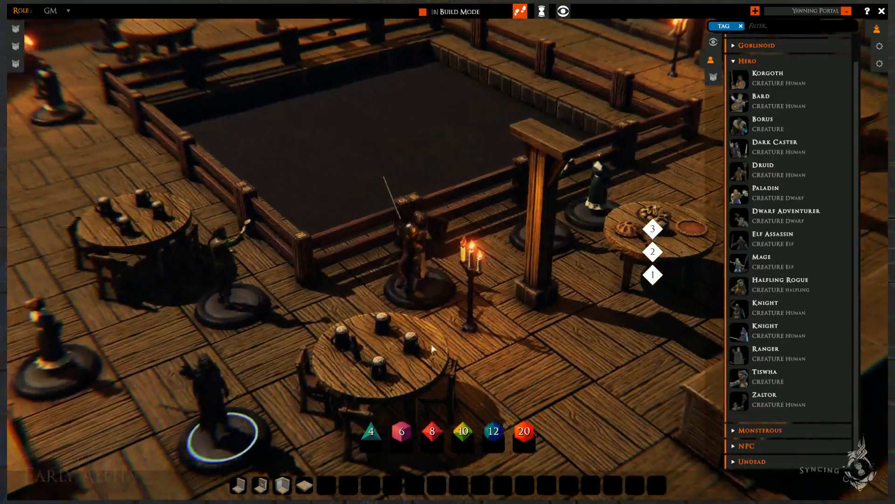
mouse_move(413, 272)
mouse_down()
mouse_move(427, 244)
mouse_move(429, 253)
mouse_move(432, 230)
mouse_move(426, 279)
mouse_up()
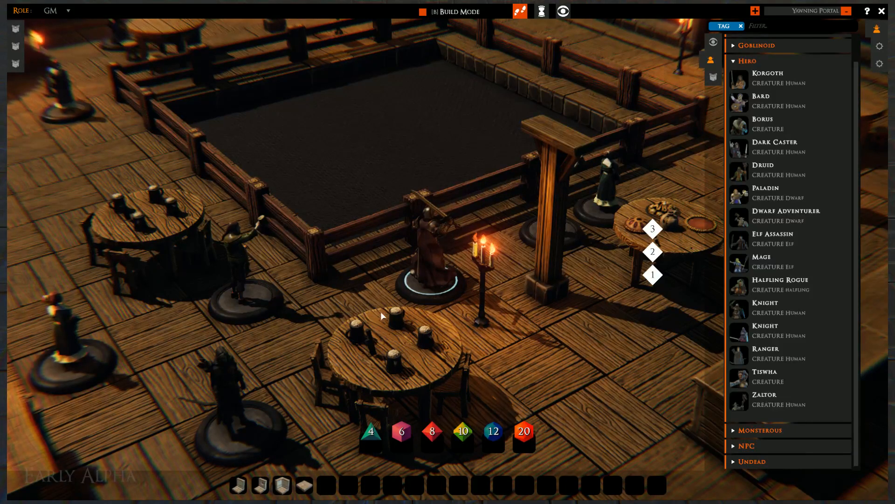
- Place a Druid on the bar side of the four-mug table, across from the Ranger, and rotate it
click(233, 416)
key(d)
key(s)
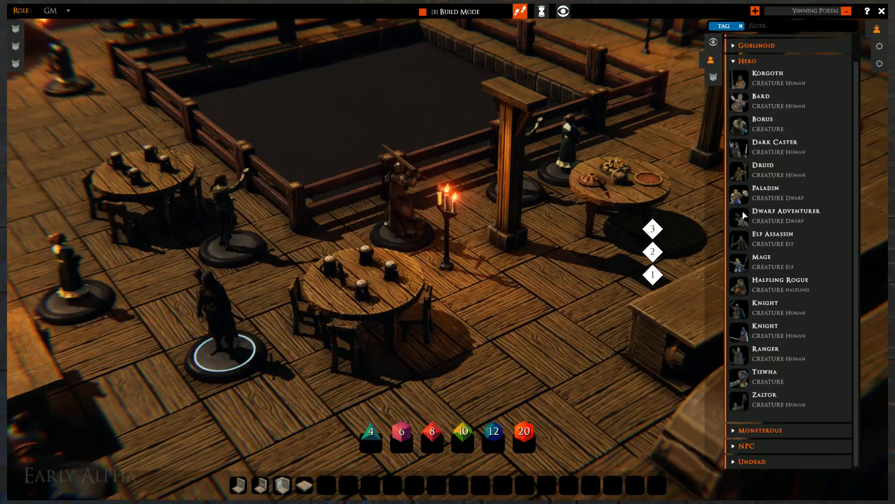
click(743, 171)
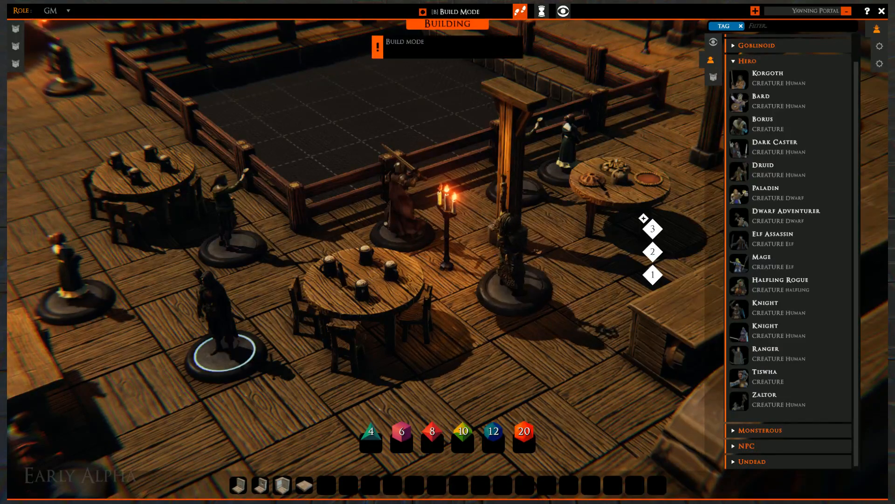
click(493, 304)
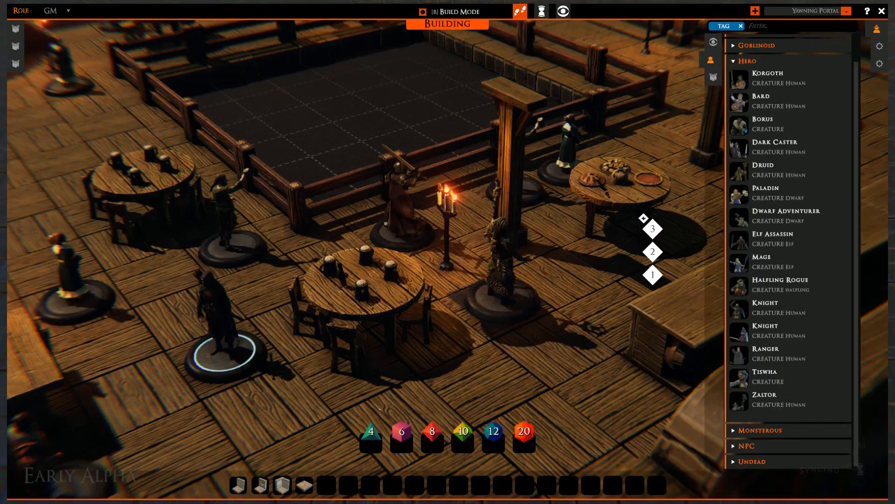
drag(497, 317, 486, 309)
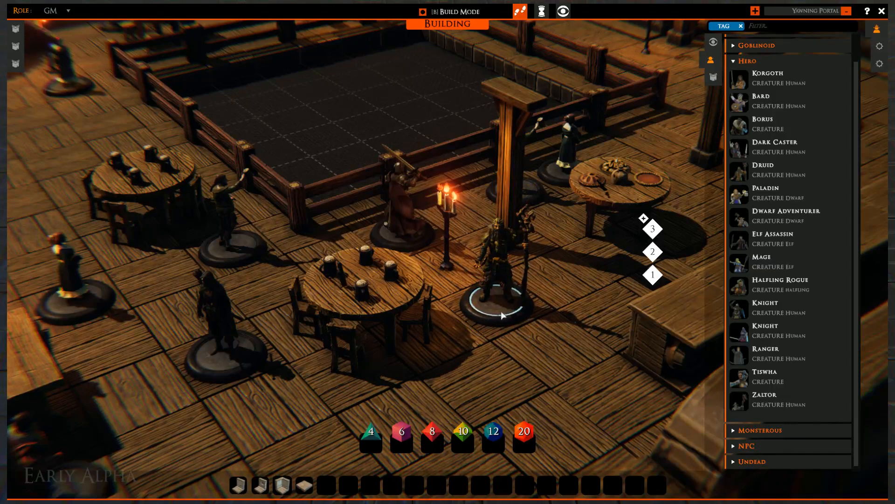
key(s)
key(w)
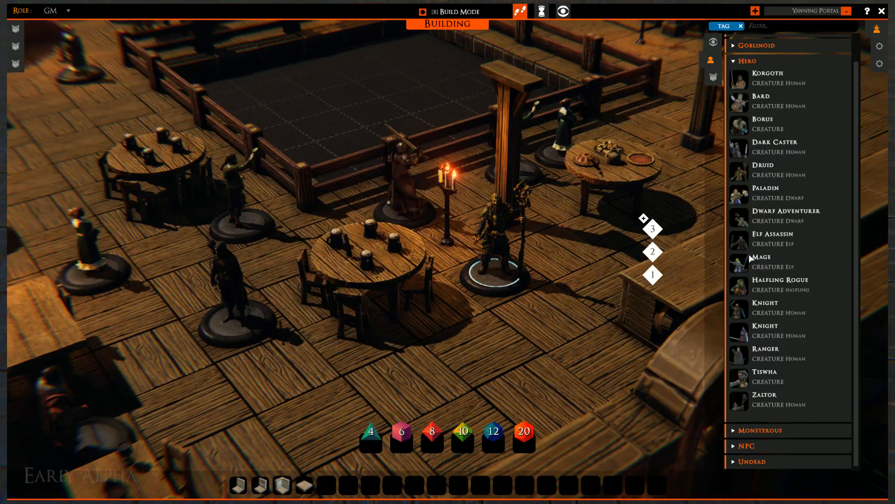
- Place a Dark Caster at the side of the four-mug table opposite the Knight, between the Ranger and the Druid
click(743, 154)
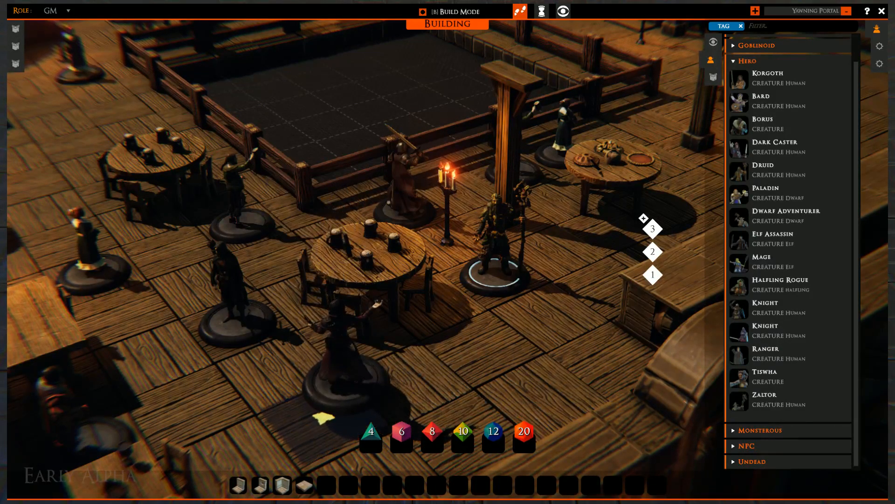
click(323, 416)
right_click(446, 347)
mouse_move(455, 343)
right_down()
mouse_move(373, 345)
mouse_move(499, 343)
mouse_move(454, 342)
right_up()
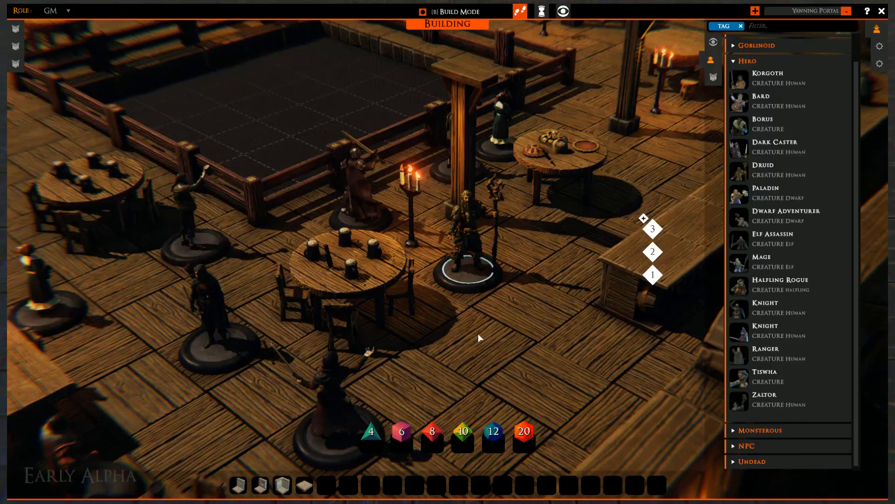
- Move the Knight and Druid aside from floor 1's four-mug table and shift the triple candelabra closer to the opening's railing
scroll(473, 332, down, 3)
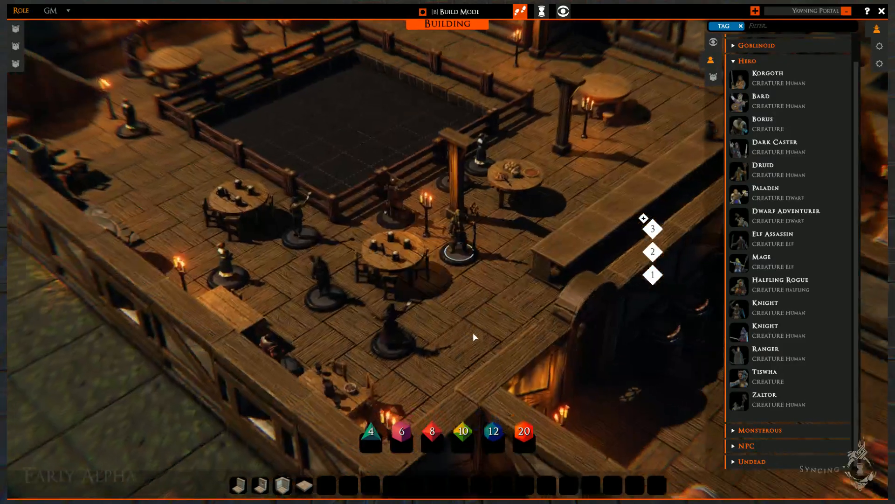
scroll(468, 307, up, 2)
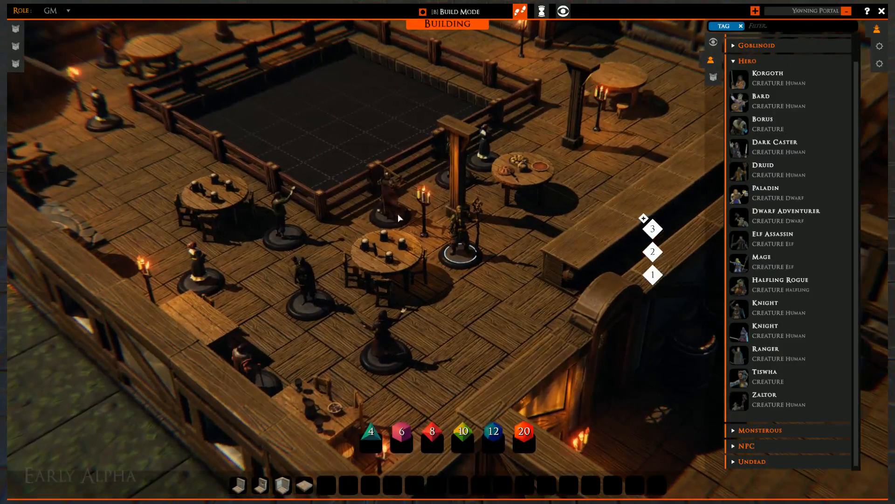
drag(391, 208, 499, 275)
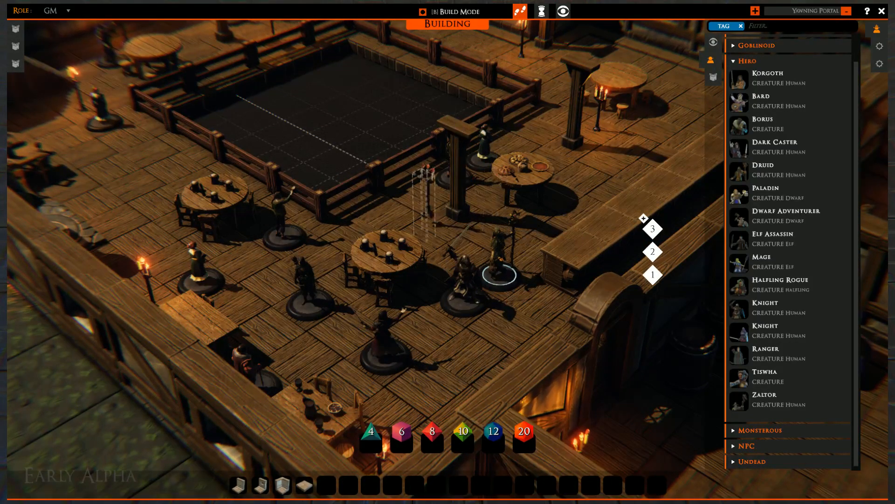
click(423, 195)
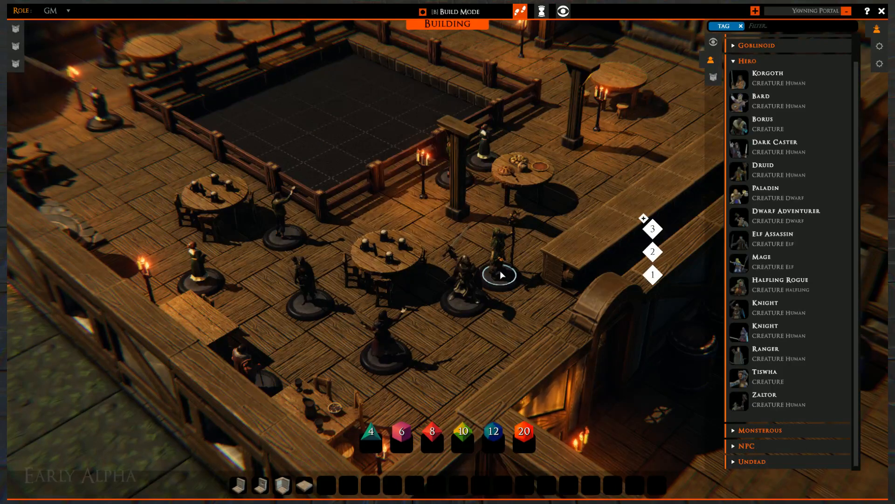
- Regroup the heroes at the four-mug table: Druid near the railing, Knight on the bar side, Dark Caster closer to the Ranger
drag(500, 275, 426, 231)
drag(465, 296, 460, 256)
drag(395, 348, 346, 323)
middle_drag(355, 310, 268, 334)
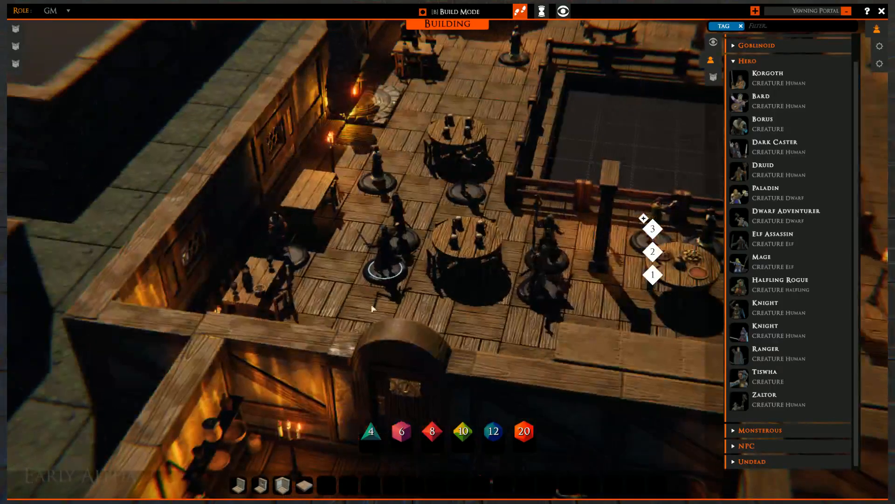
- Bring up the lighting tiles for floor 2 and compare it with floor 1's candelabra layout
scroll(373, 308, down, 6)
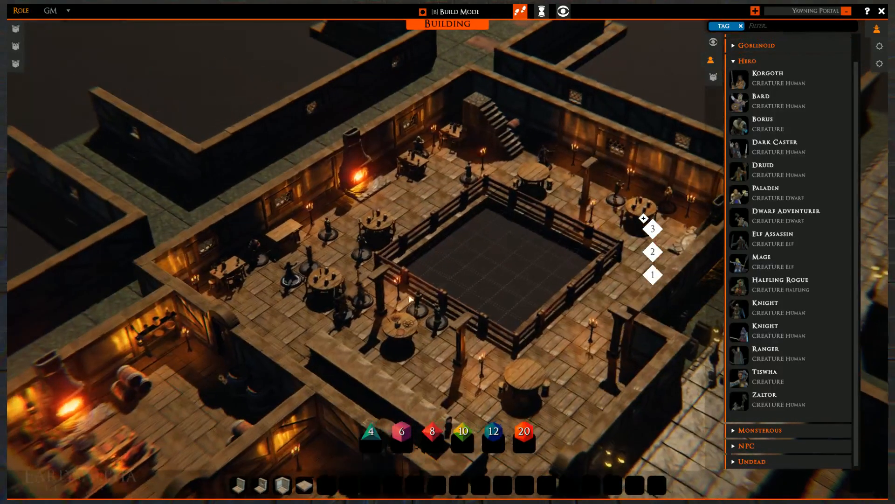
right_drag(410, 299, 464, 279)
click(652, 252)
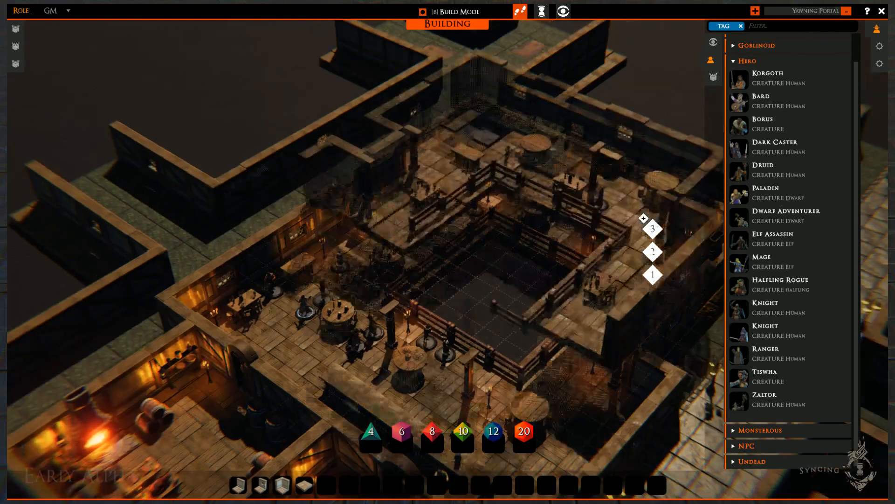
click(713, 77)
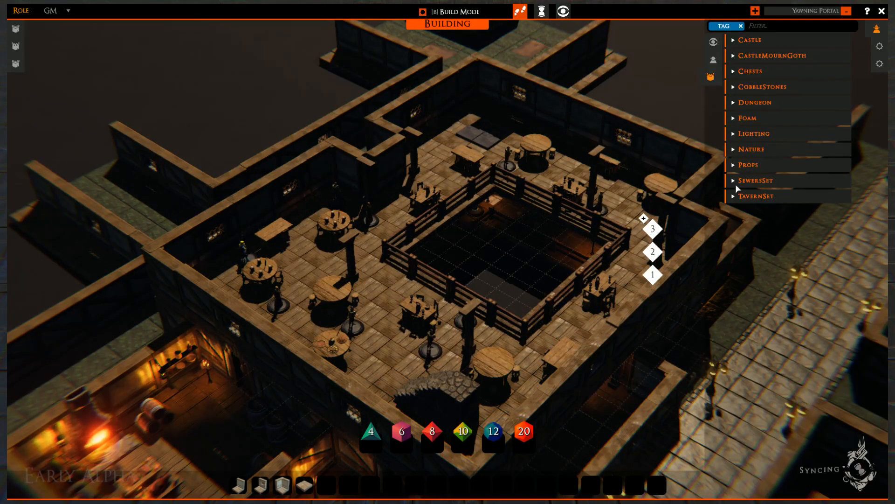
click(731, 134)
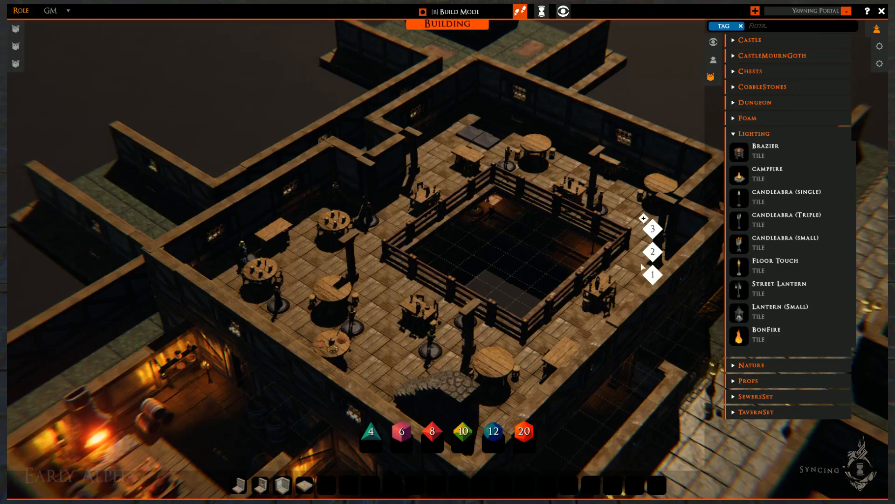
scroll(446, 359, up, 4)
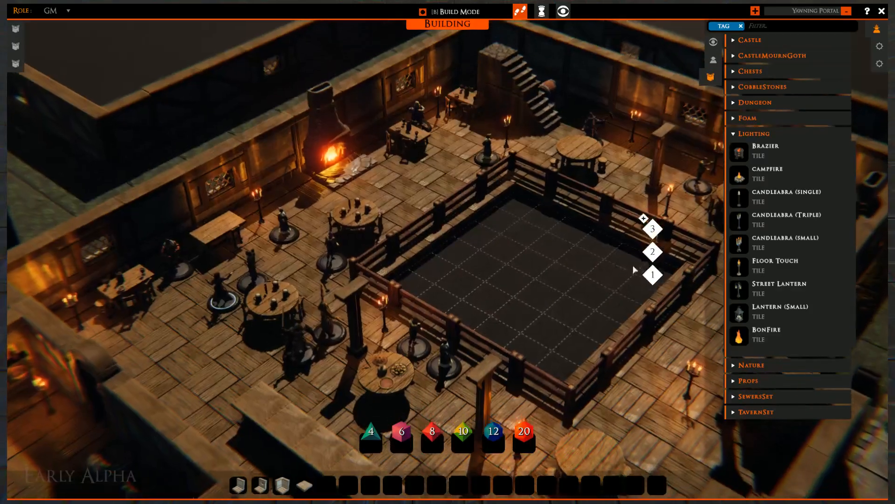
click(653, 252)
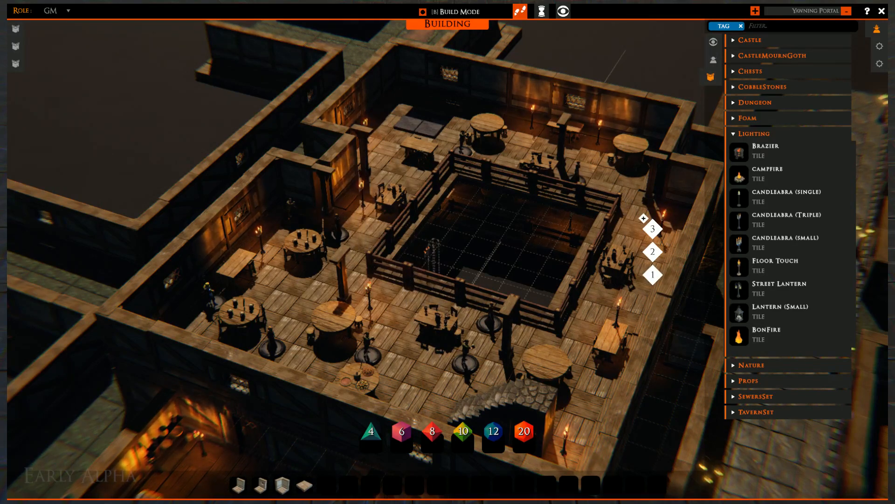
- Move floor 2's candelabra from the laden table by the railing to the inner wall corner, beside the figure standing there
right_click(434, 261)
scroll(369, 200, up, 3)
click(342, 183)
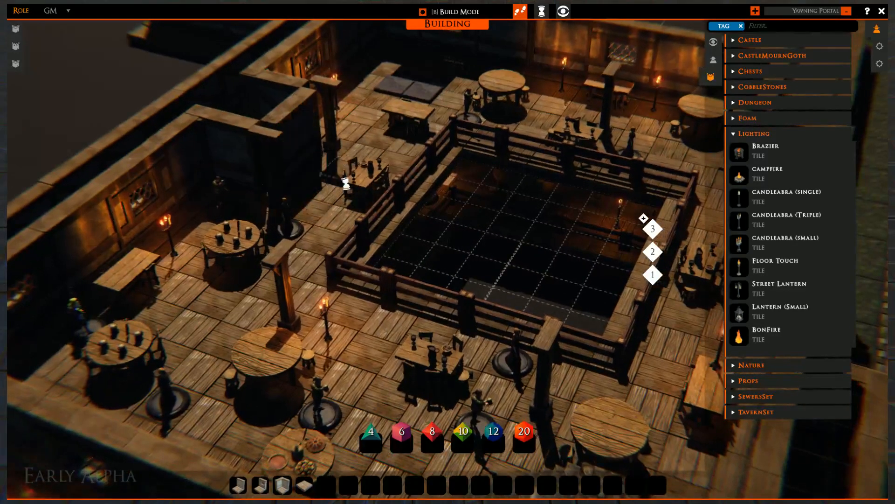
click(286, 112)
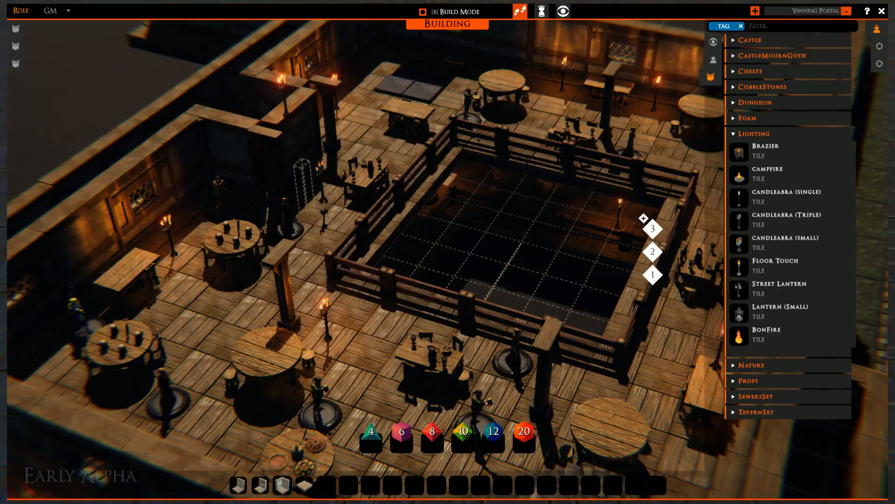
right_click(322, 212)
click(287, 111)
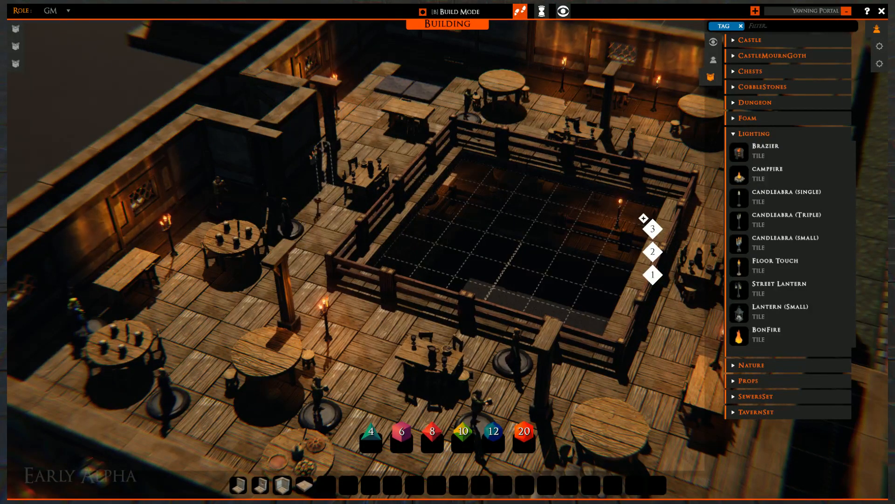
click(307, 203)
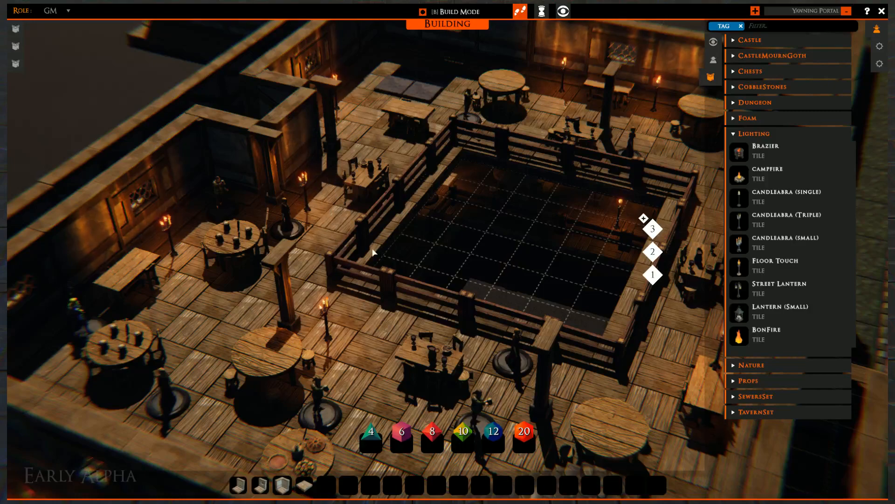
- Reposition the candelabra along floor 2's outer wall between the bare rectangular table and the laden table
middle_drag(373, 252, 262, 226)
click(539, 321)
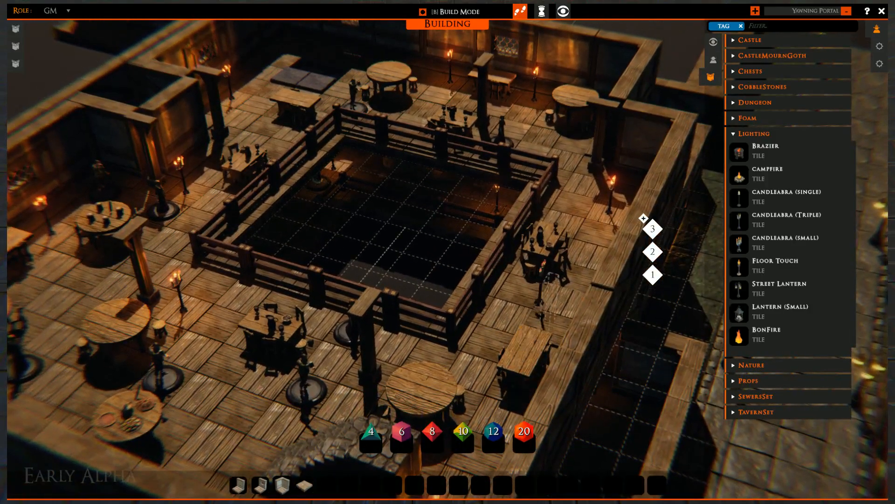
click(545, 324)
scroll(386, 342, down, 2)
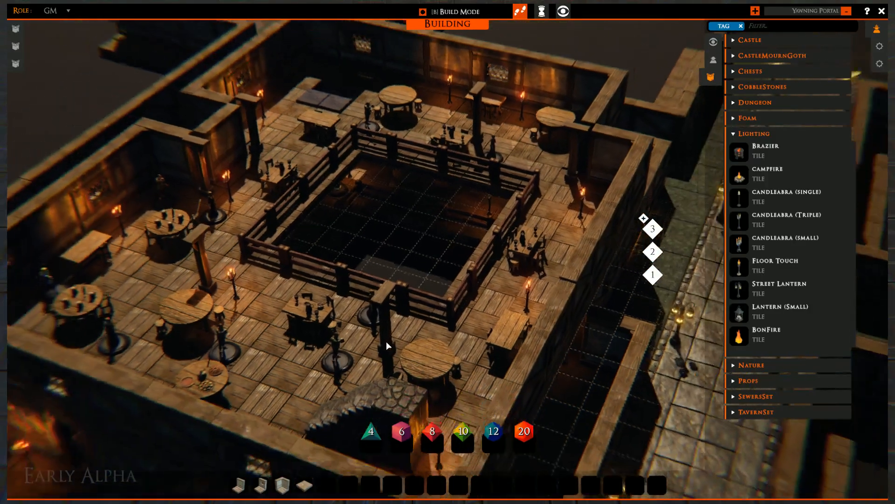
- Place five triple candelabras on floor 3, from the round table by the stair opening around two sides of the central railing
middle_drag(386, 341, 474, 323)
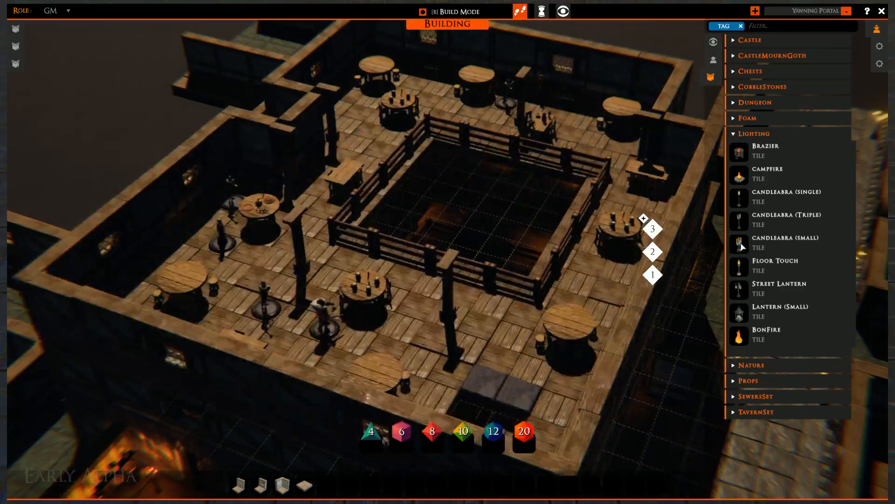
click(741, 219)
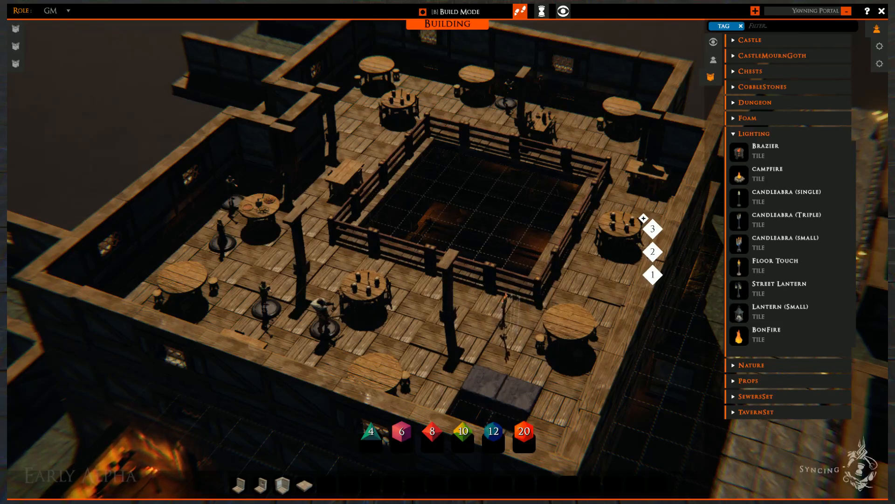
click(512, 328)
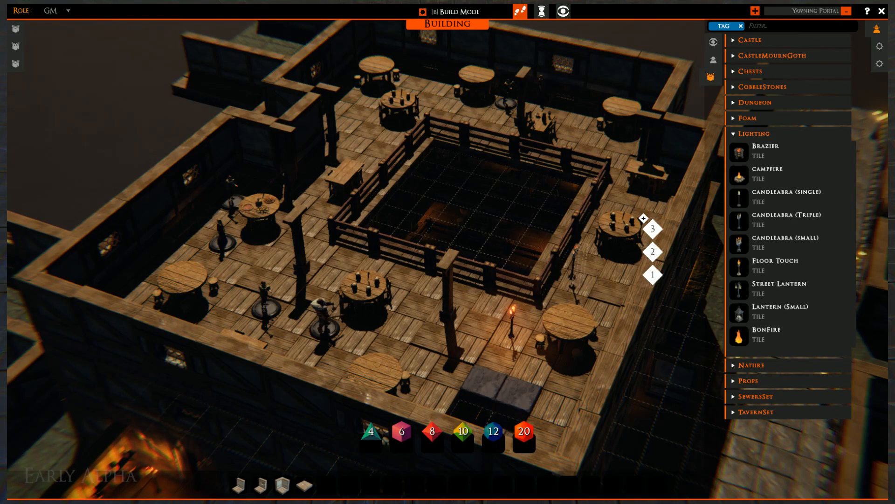
click(588, 259)
click(626, 193)
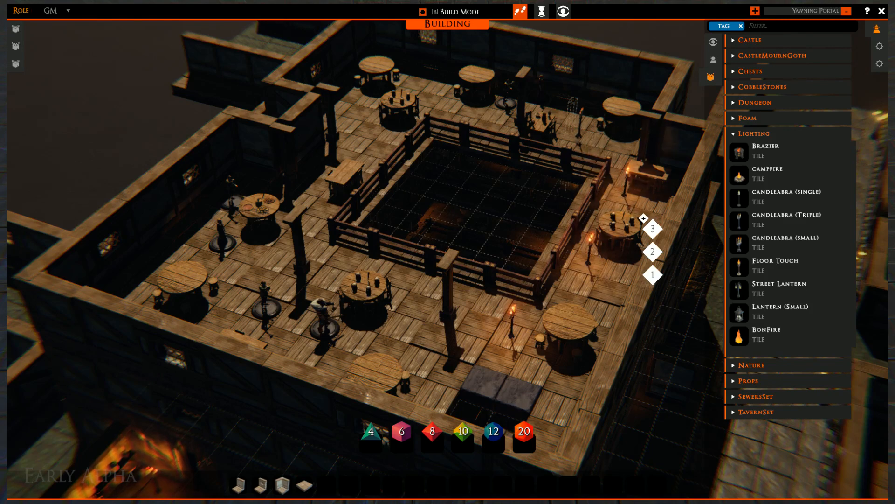
click(571, 132)
click(439, 111)
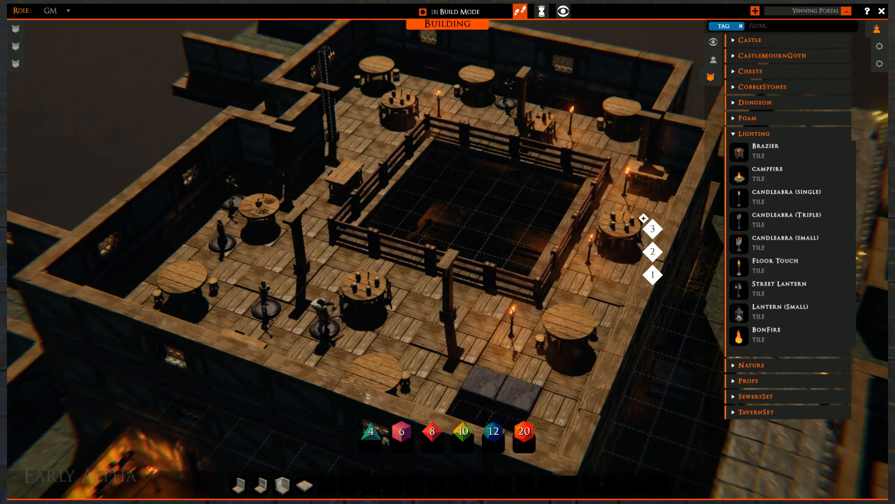
- Place four more triple candelabras along floor 3's outer walls: three behind the patrons' tables and one at the far end
click(192, 224)
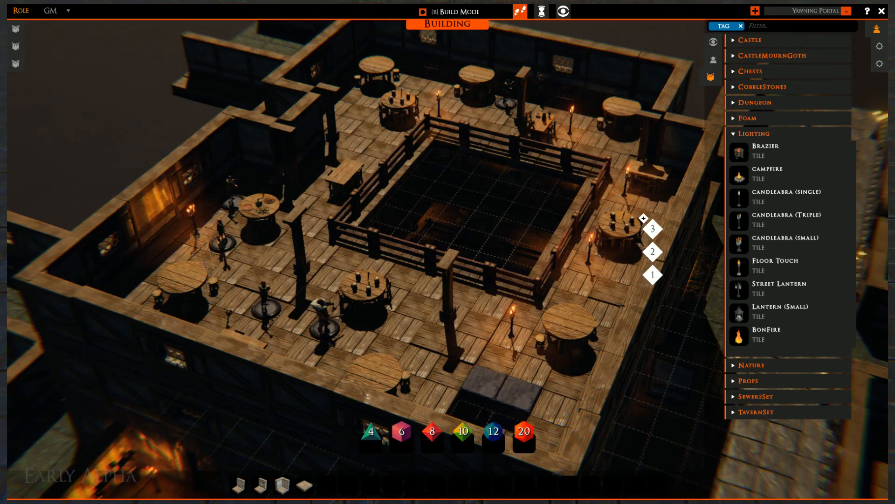
click(192, 322)
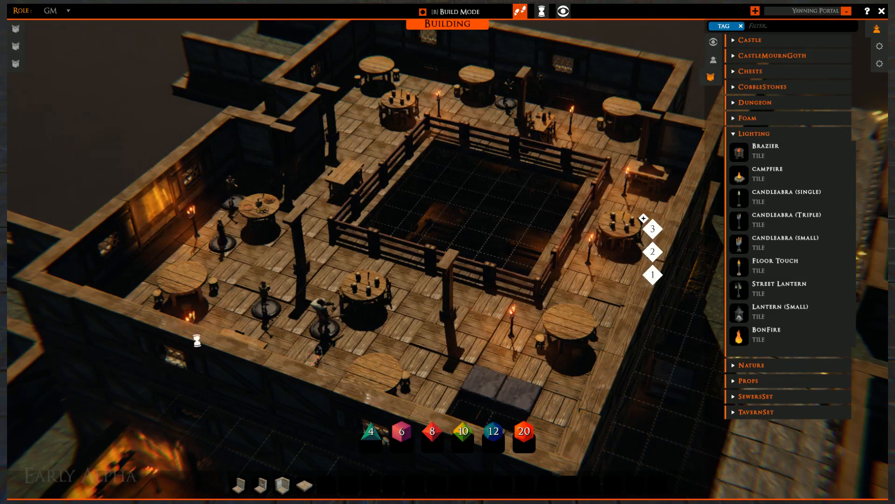
click(316, 366)
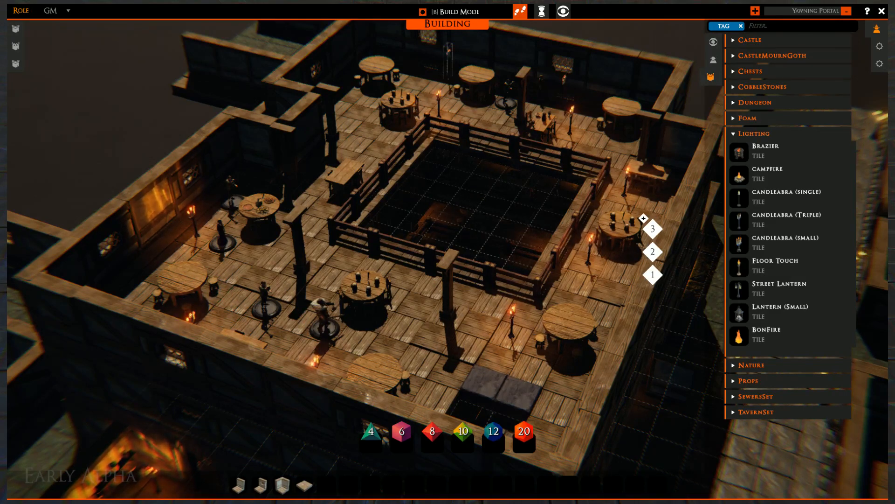
click(447, 75)
- Leave build mode and hide the asset library to view the candlelit floor 3
middle_drag(473, 200, 383, 187)
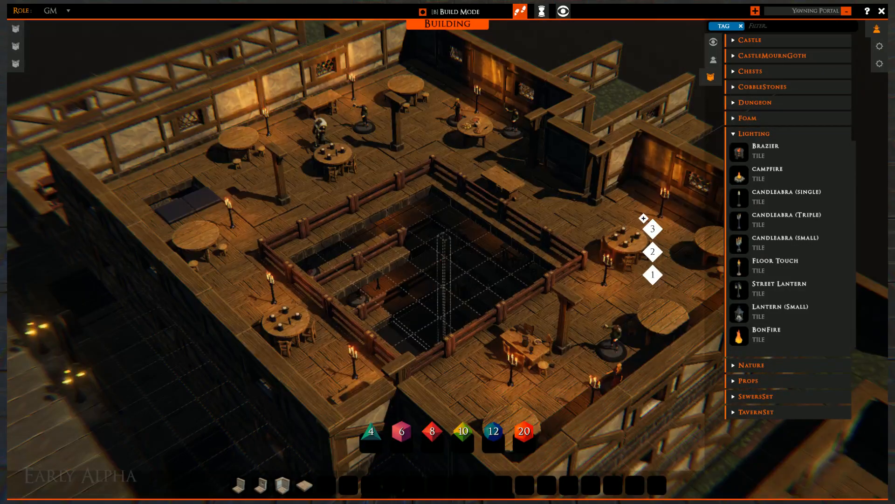
key(b)
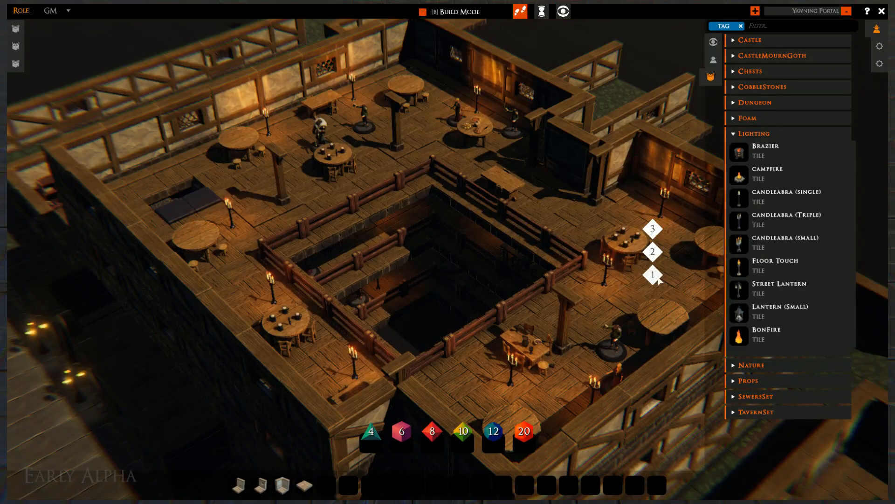
key(Tab)
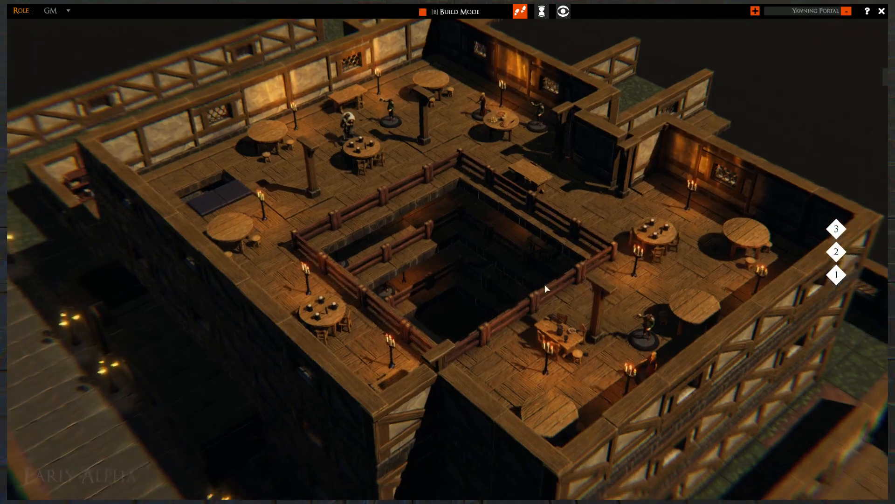